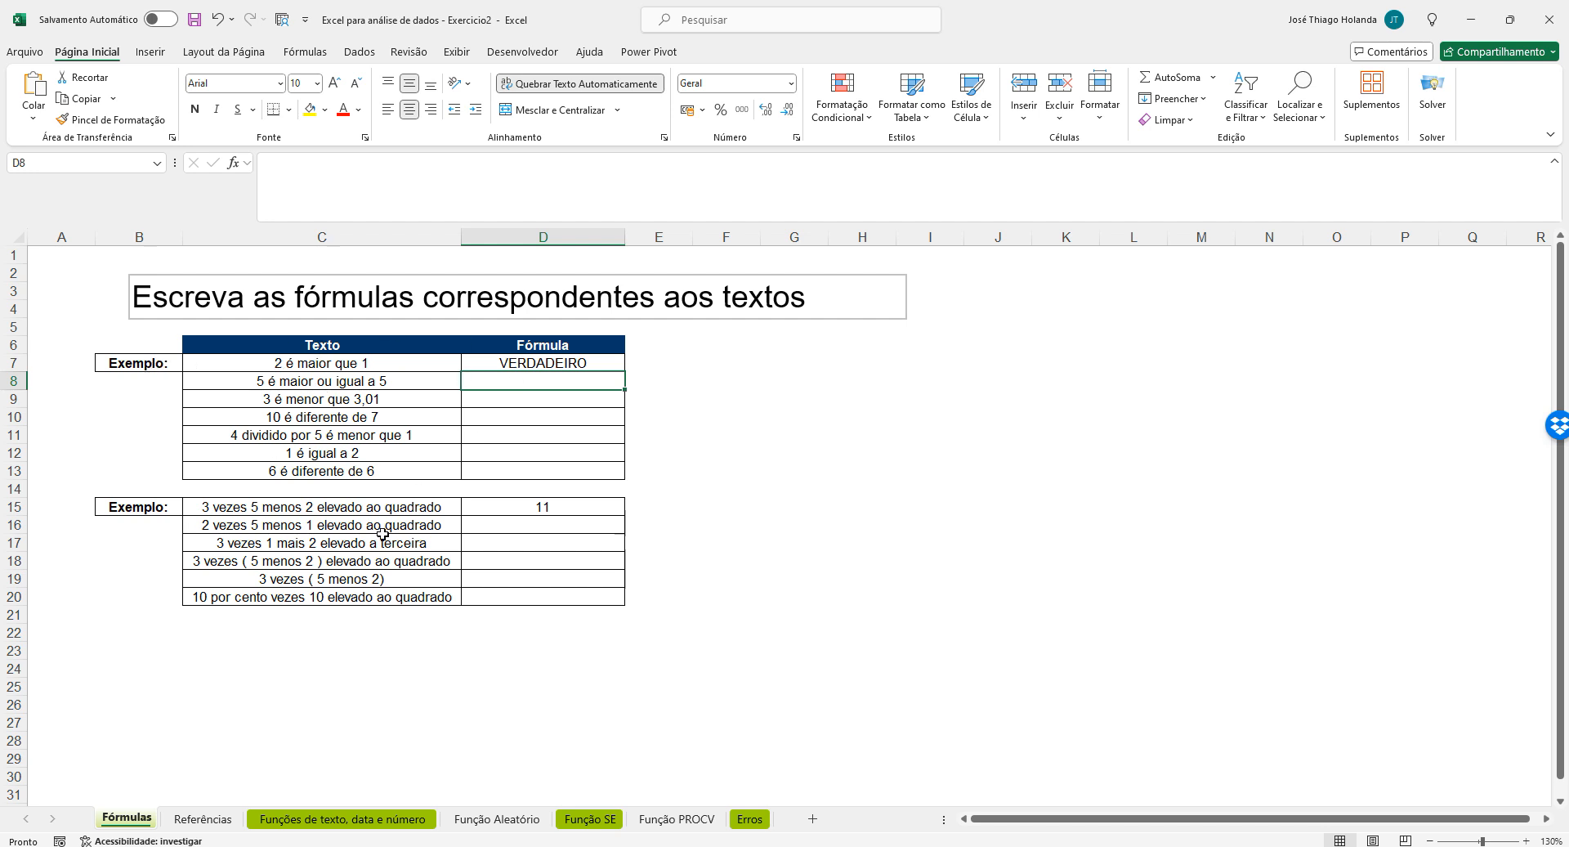
Clear the example formula in D7 and re-enter it as =2>1
left_click(541, 366)
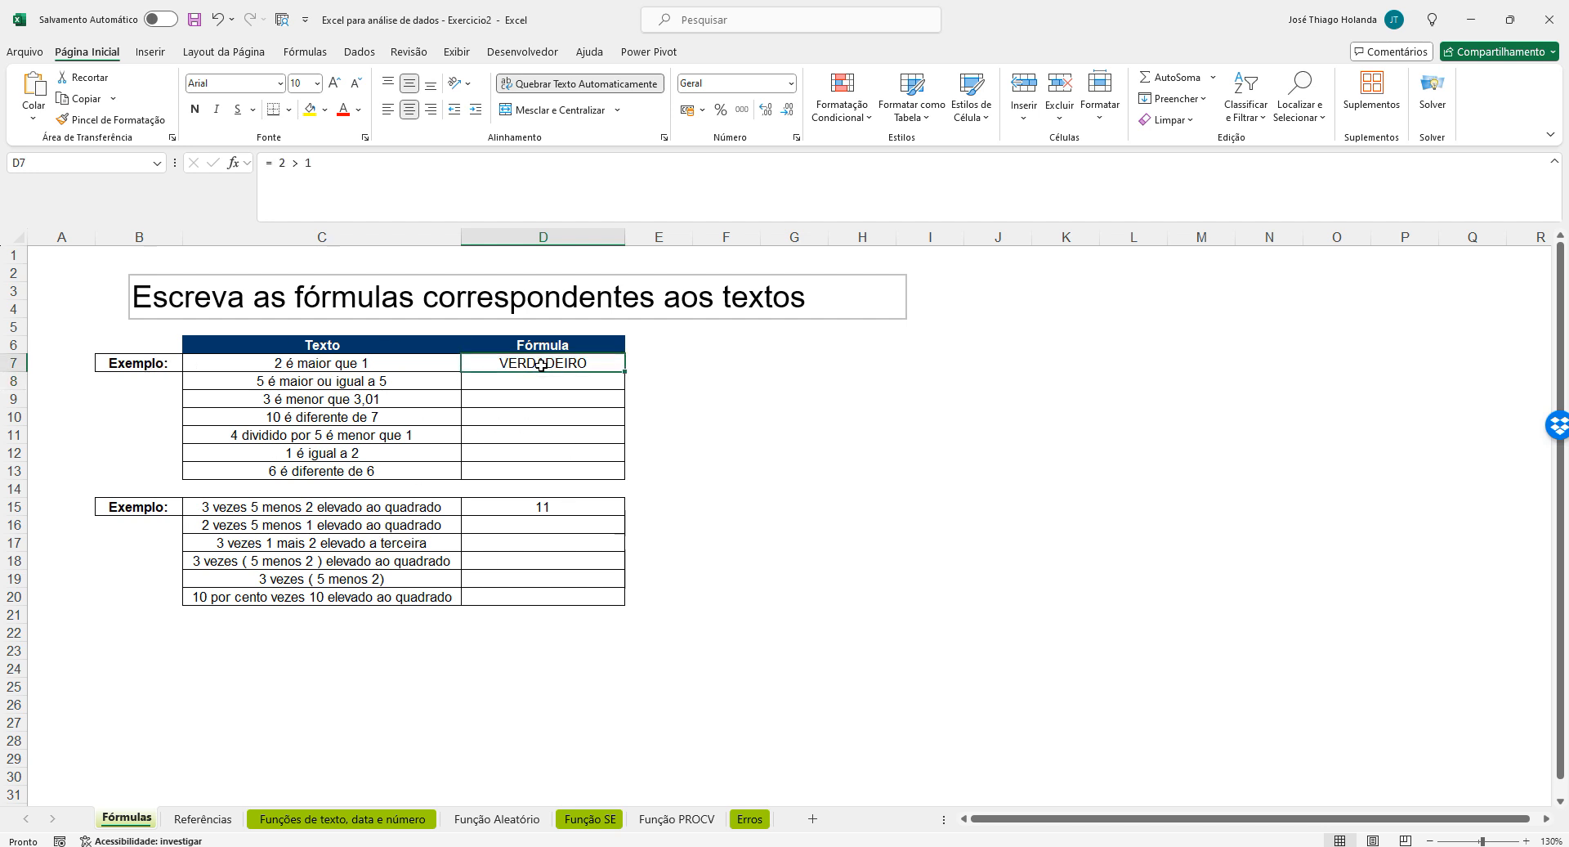
left_click(278, 363)
left_click(580, 363)
key("Delete")
type("=")
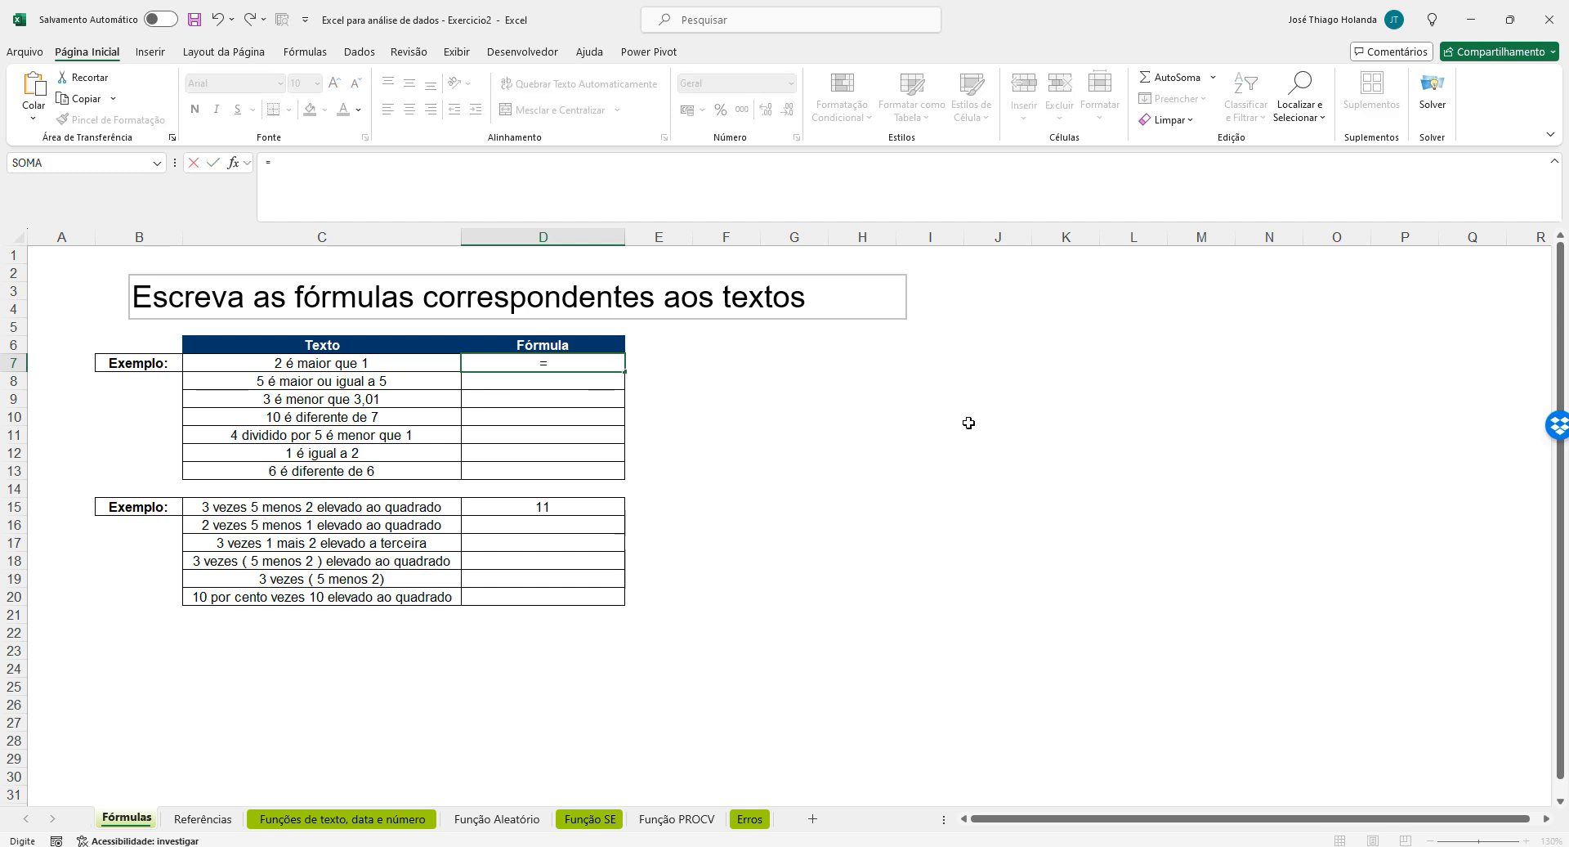
type("2>1")
key("Return")
key("Up")
Enter the formula =5>=5 in D8 for the text "5 é maior ou igual a 5"
key("Down")
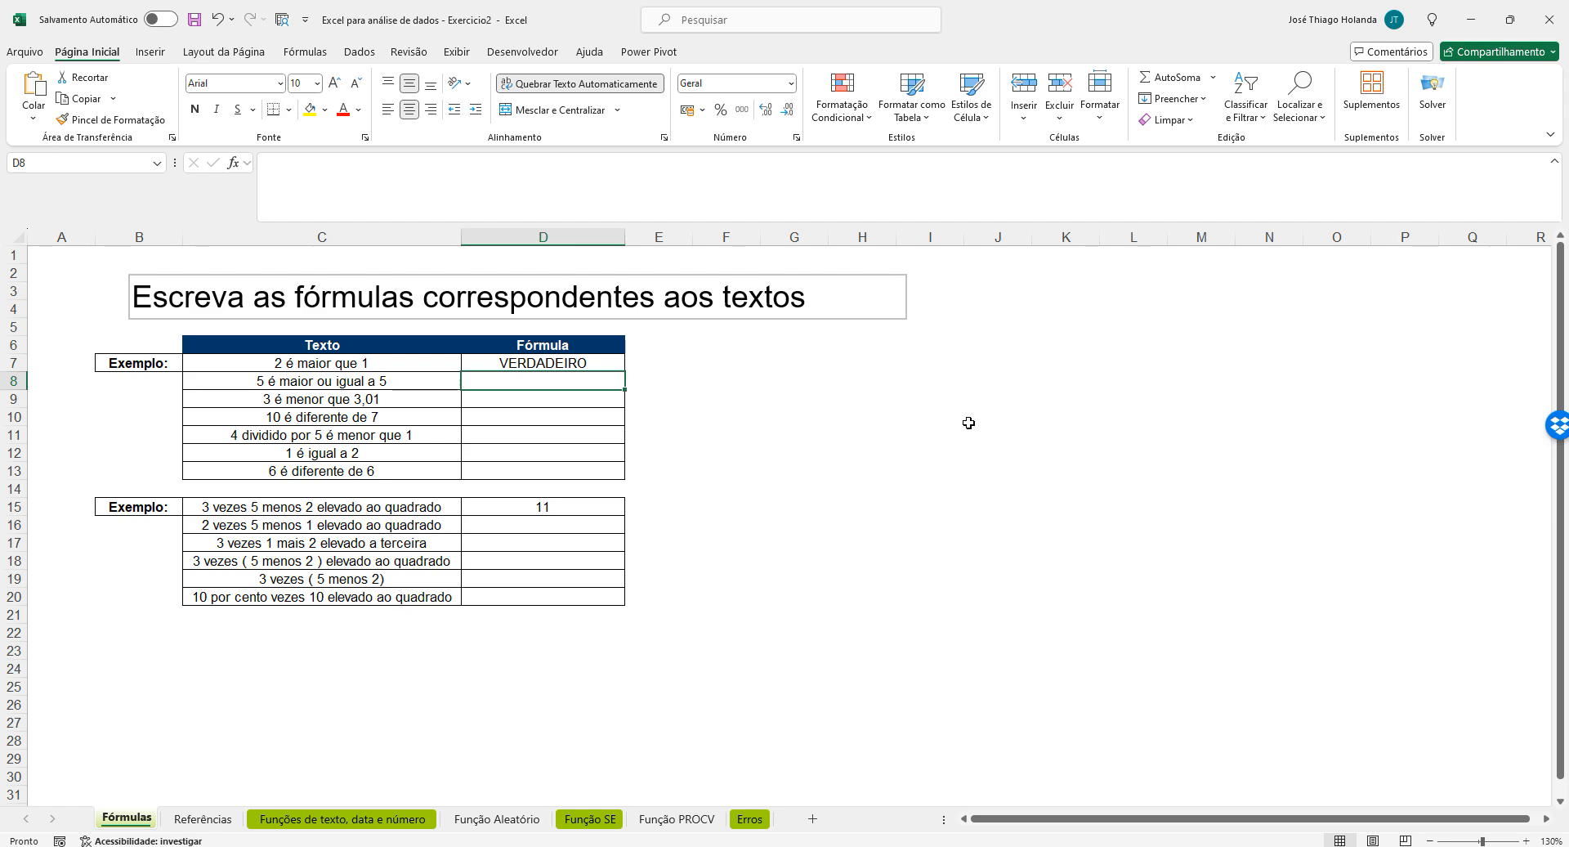
type("=")
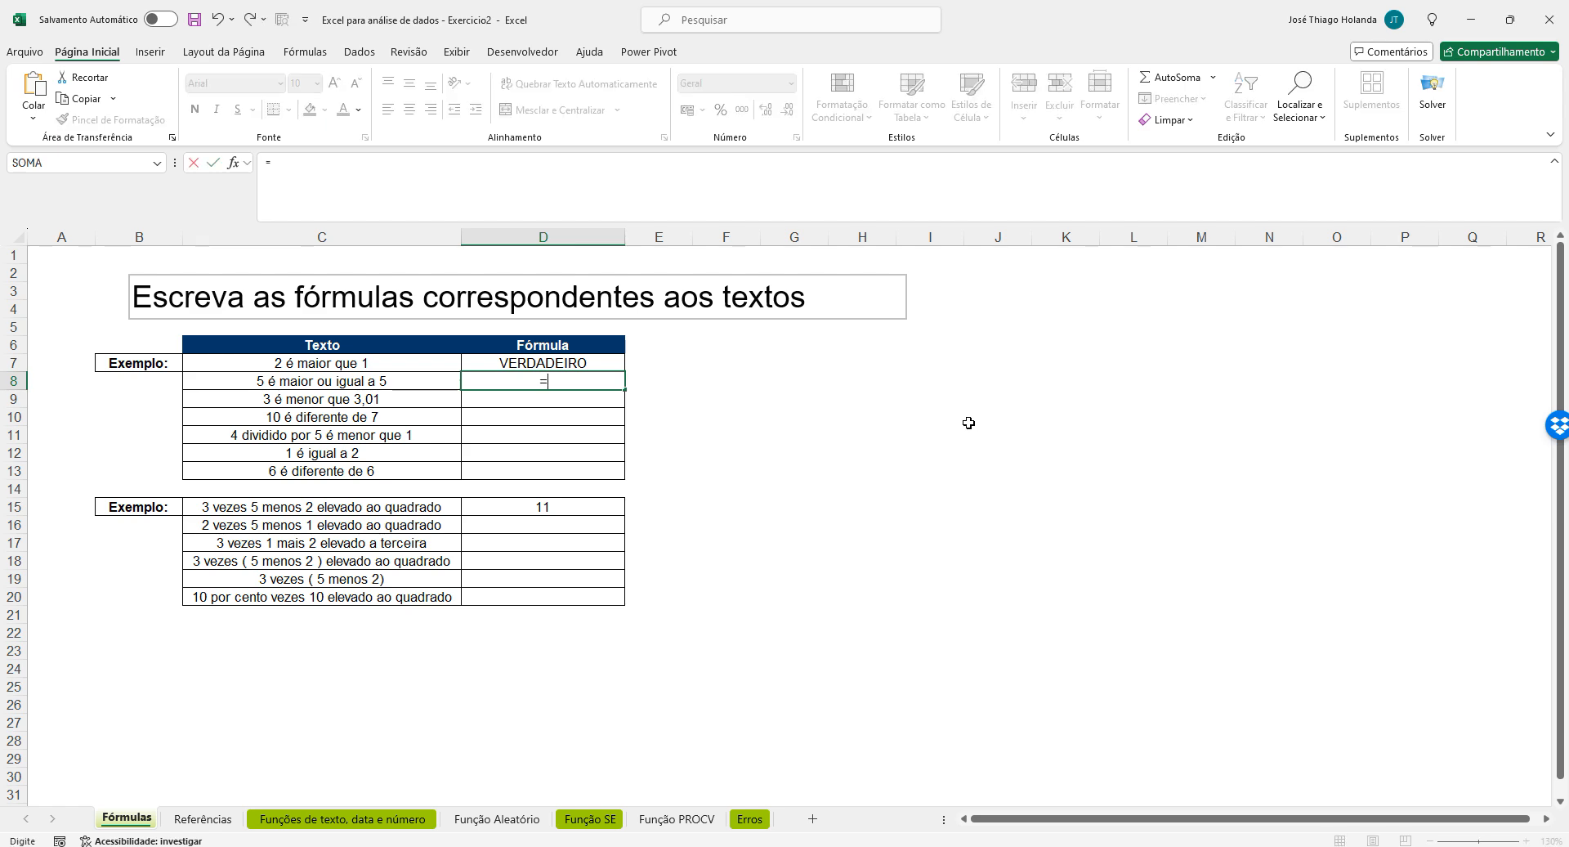
type("5>=5")
key("Return")
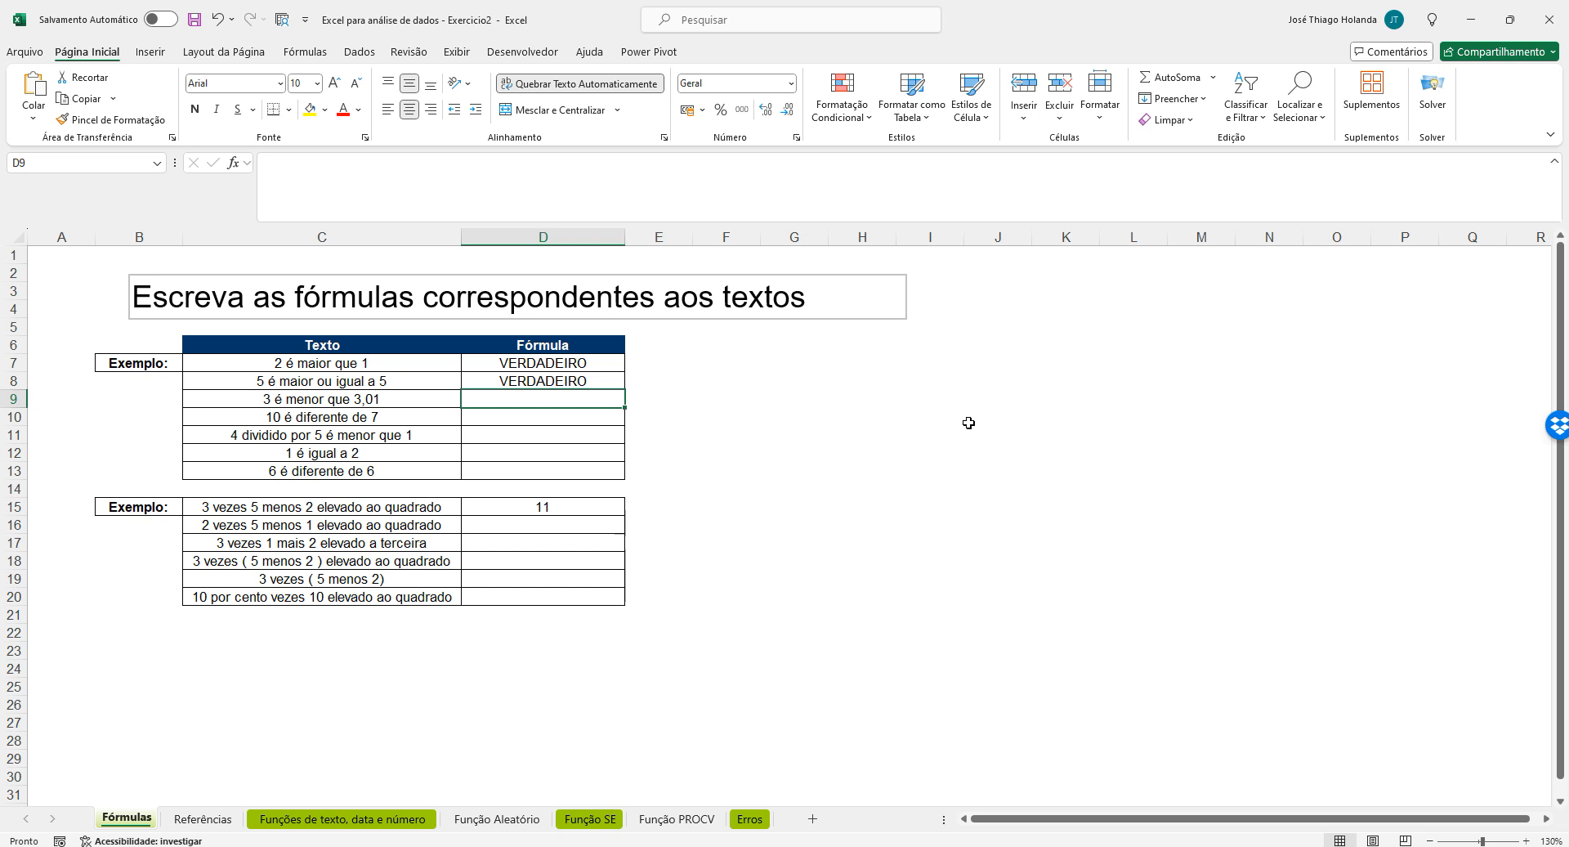
Enter the formula =3<3,01 in D9 for the text "3 é menor que 3,01"
type("3")
key("BackSpace")
type("=3<")
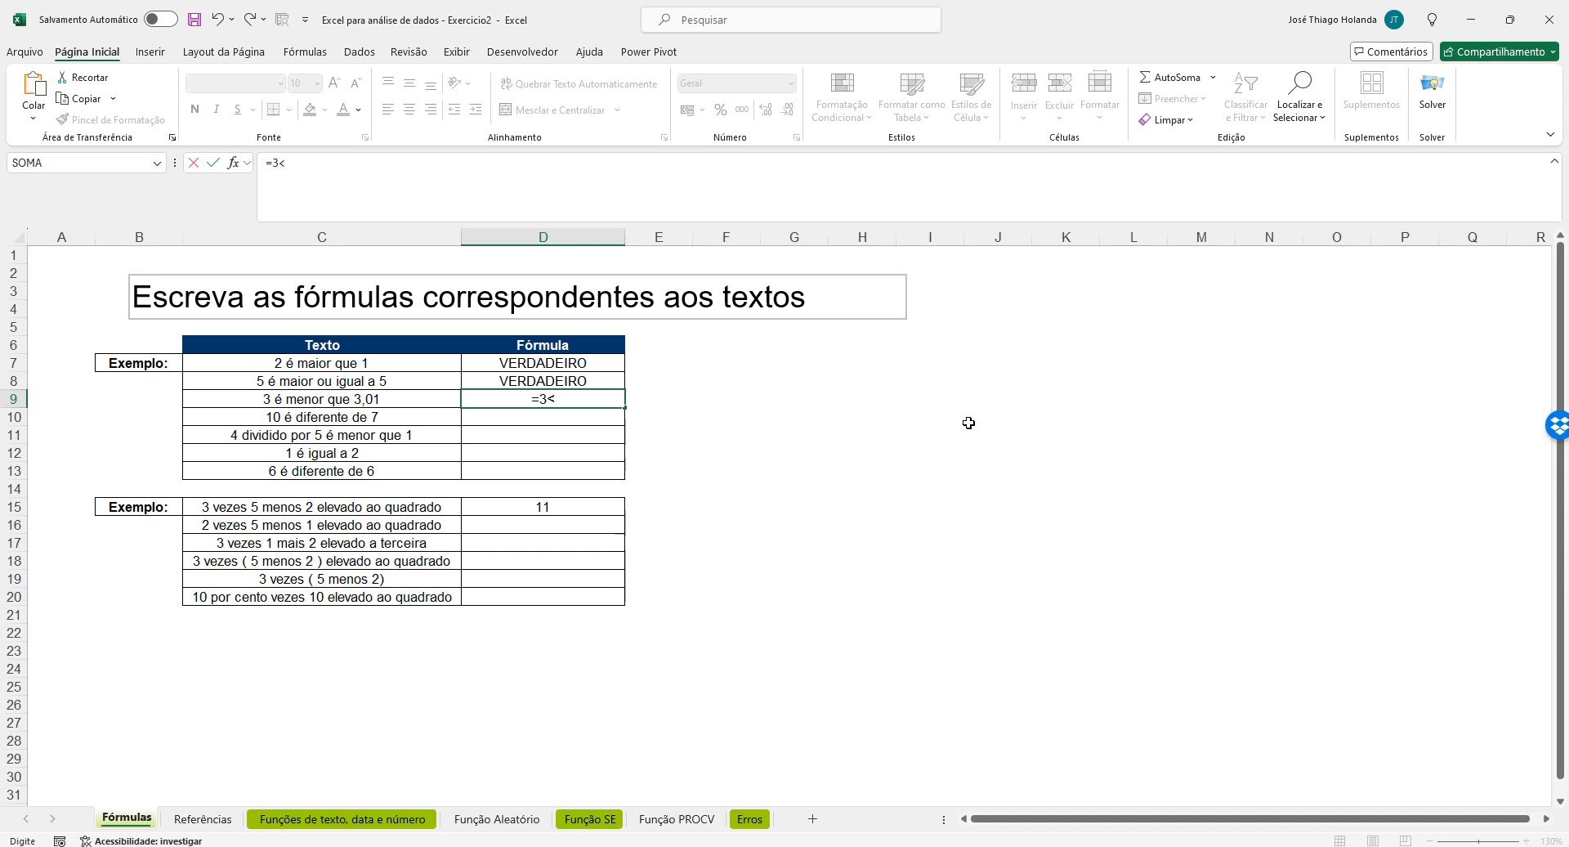
type("3,01")
key("Return")
key("Up")
Enter the formula =10<>7 in D10 for the text "10 é diferente de 7"
key("Down")
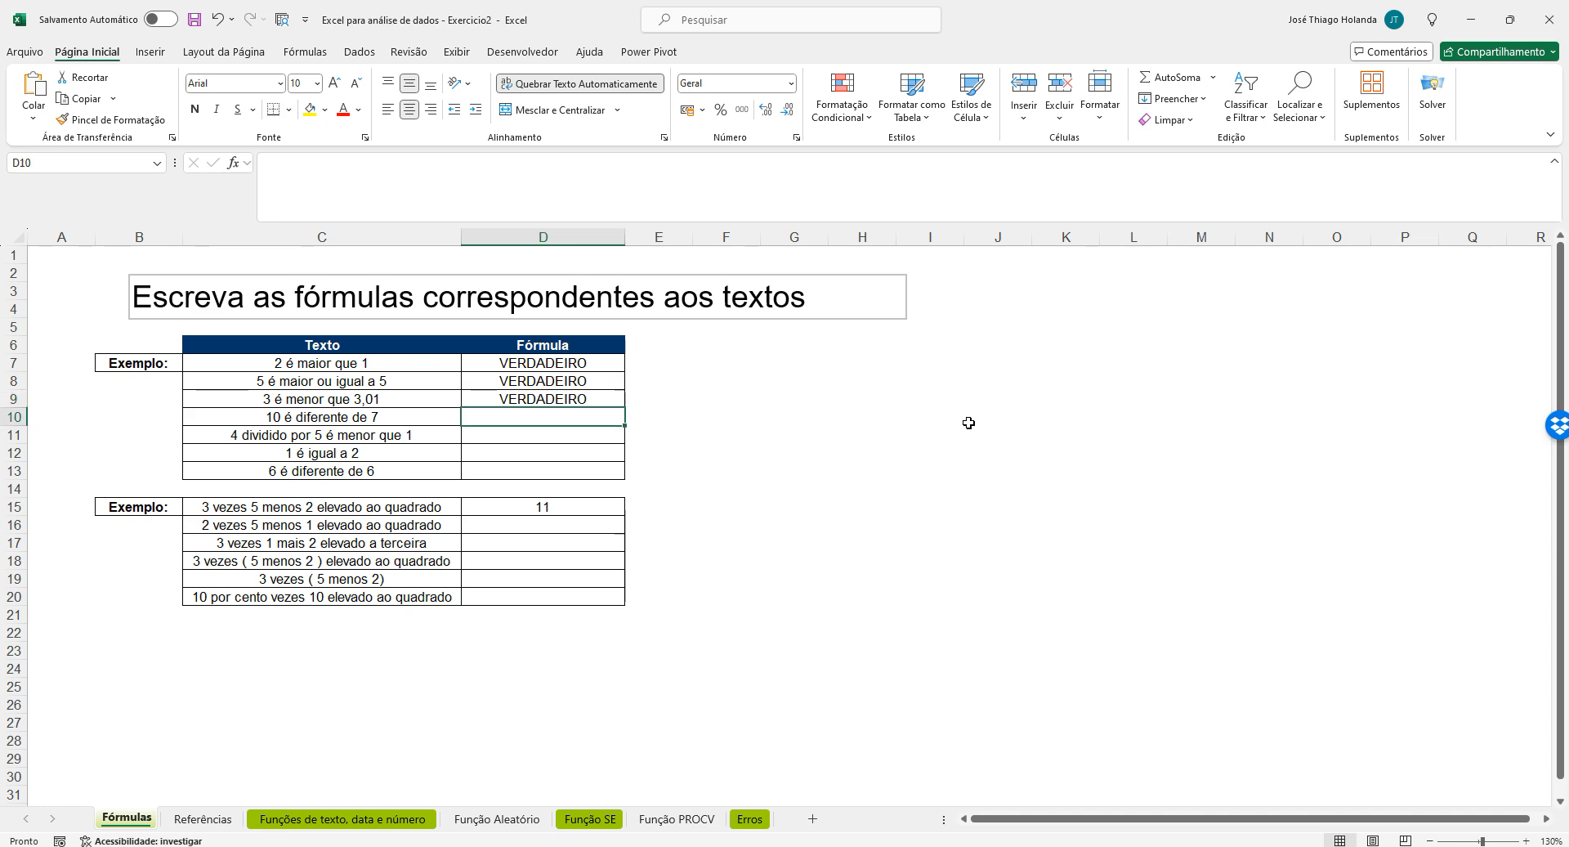
type("=10<>7")
key("Return")
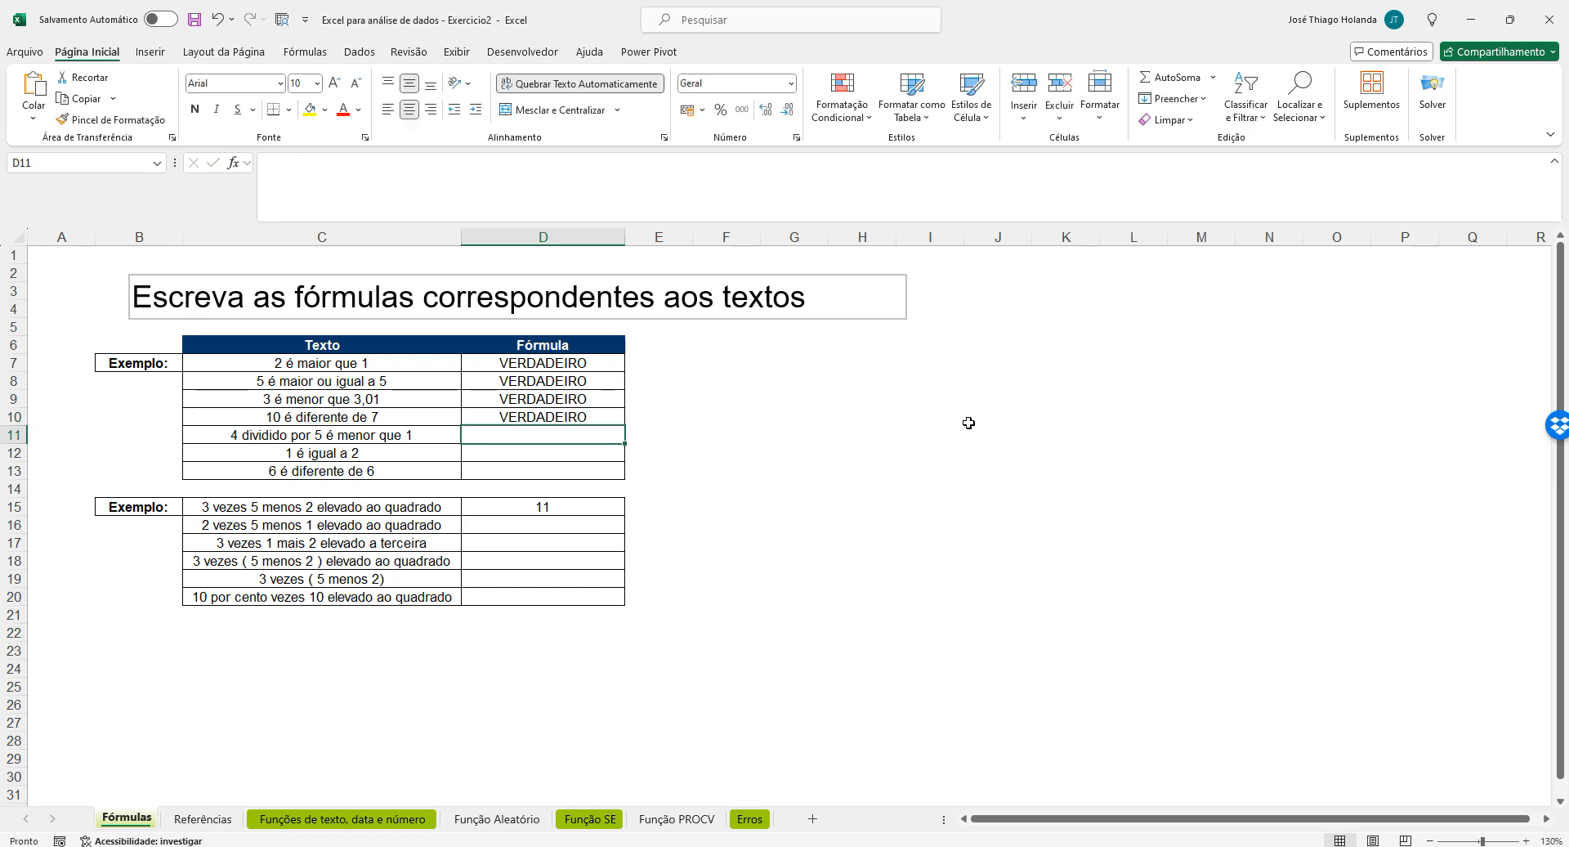
Enter the formula =4/5<1 in D11 for the text "4 dividido por 5 é menor que 1"
type("=4")
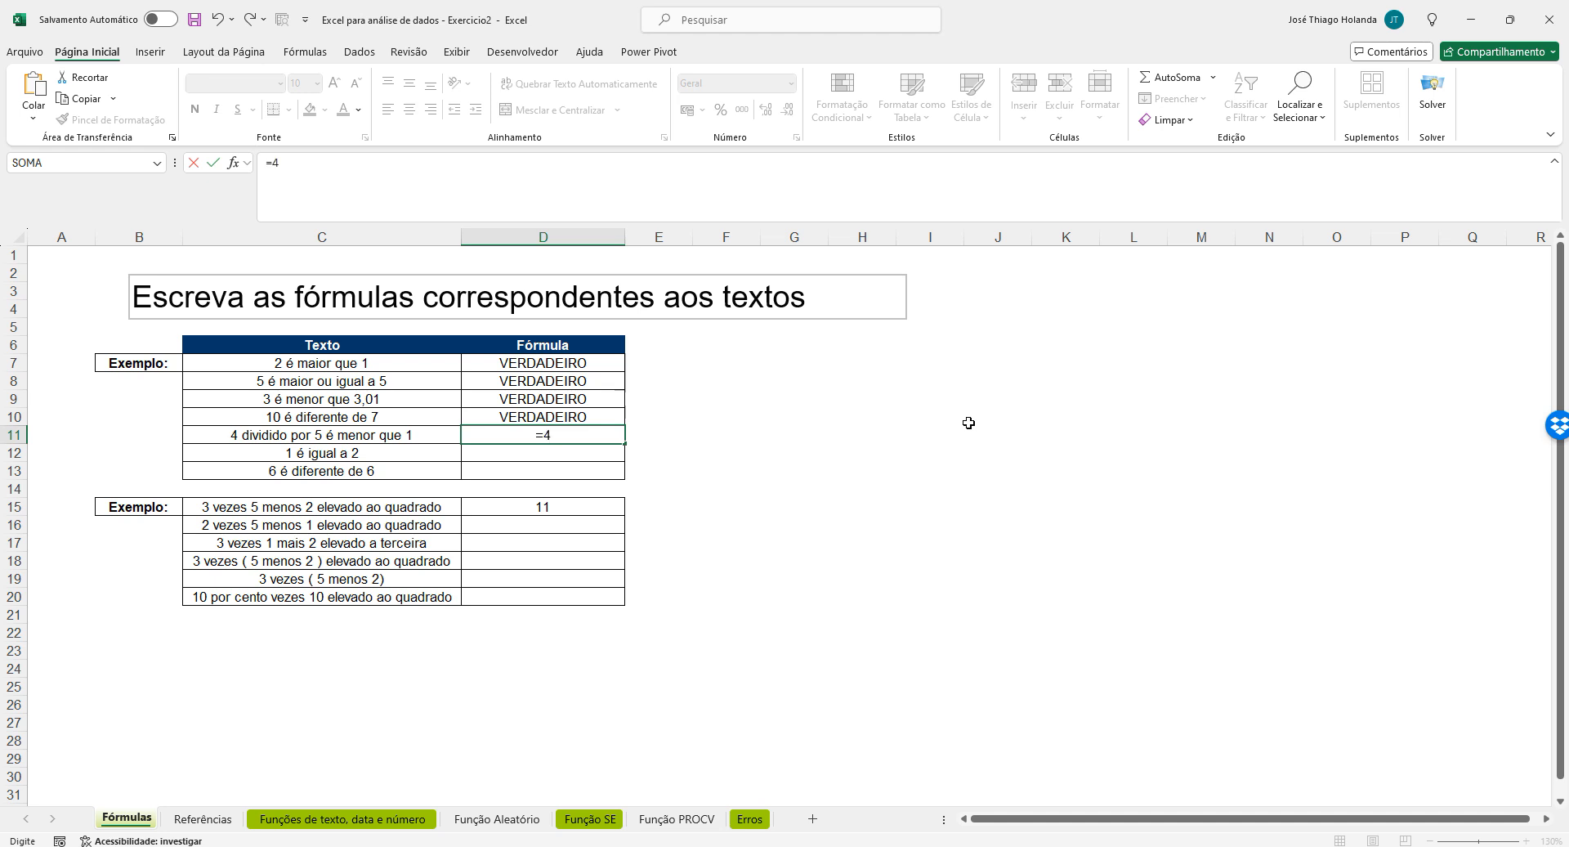
type("/5<1")
key("Return")
key("Up")
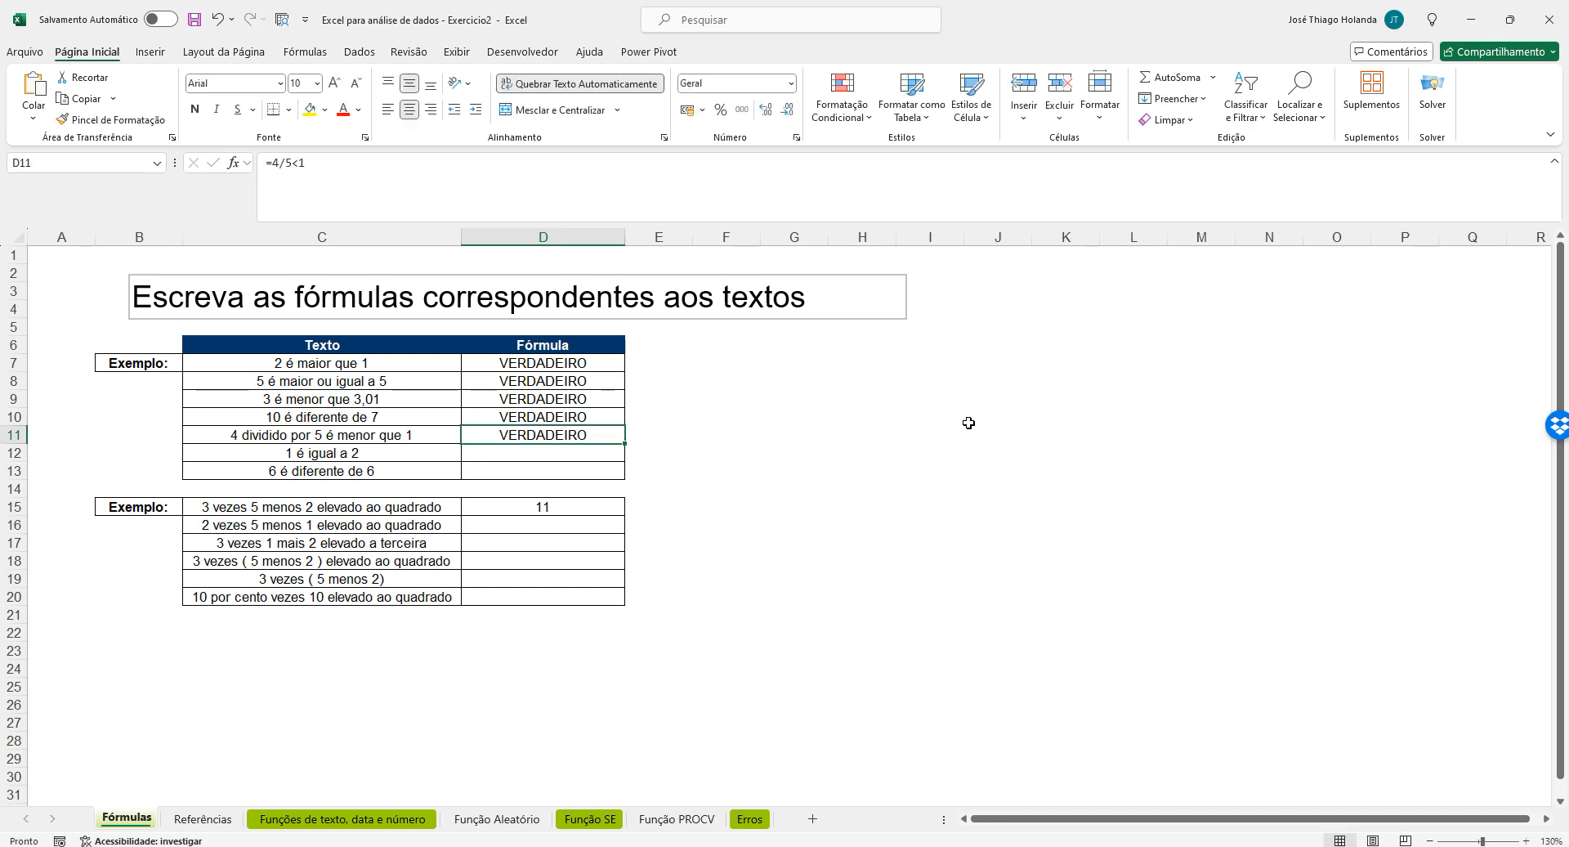
Edit the formula in D11 so the division 4/5 is enclosed in parentheses
left_click(272, 162)
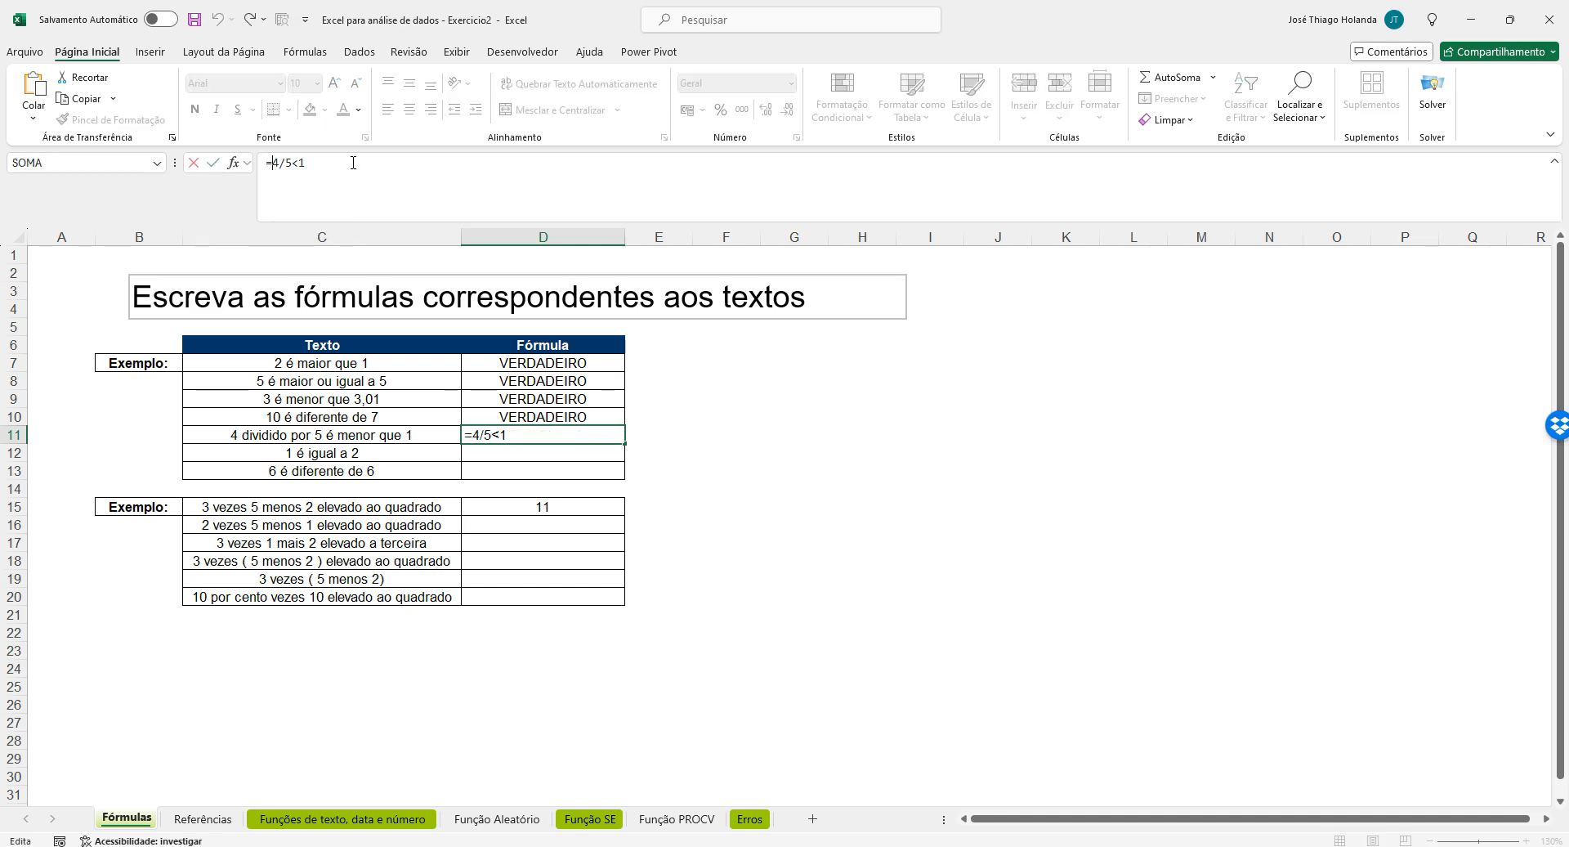
type("(4/5)")
key("Return")
key("Up")
Enter the formula =1=2 in D12 for the text "1 é igual a 2"
key("Return")
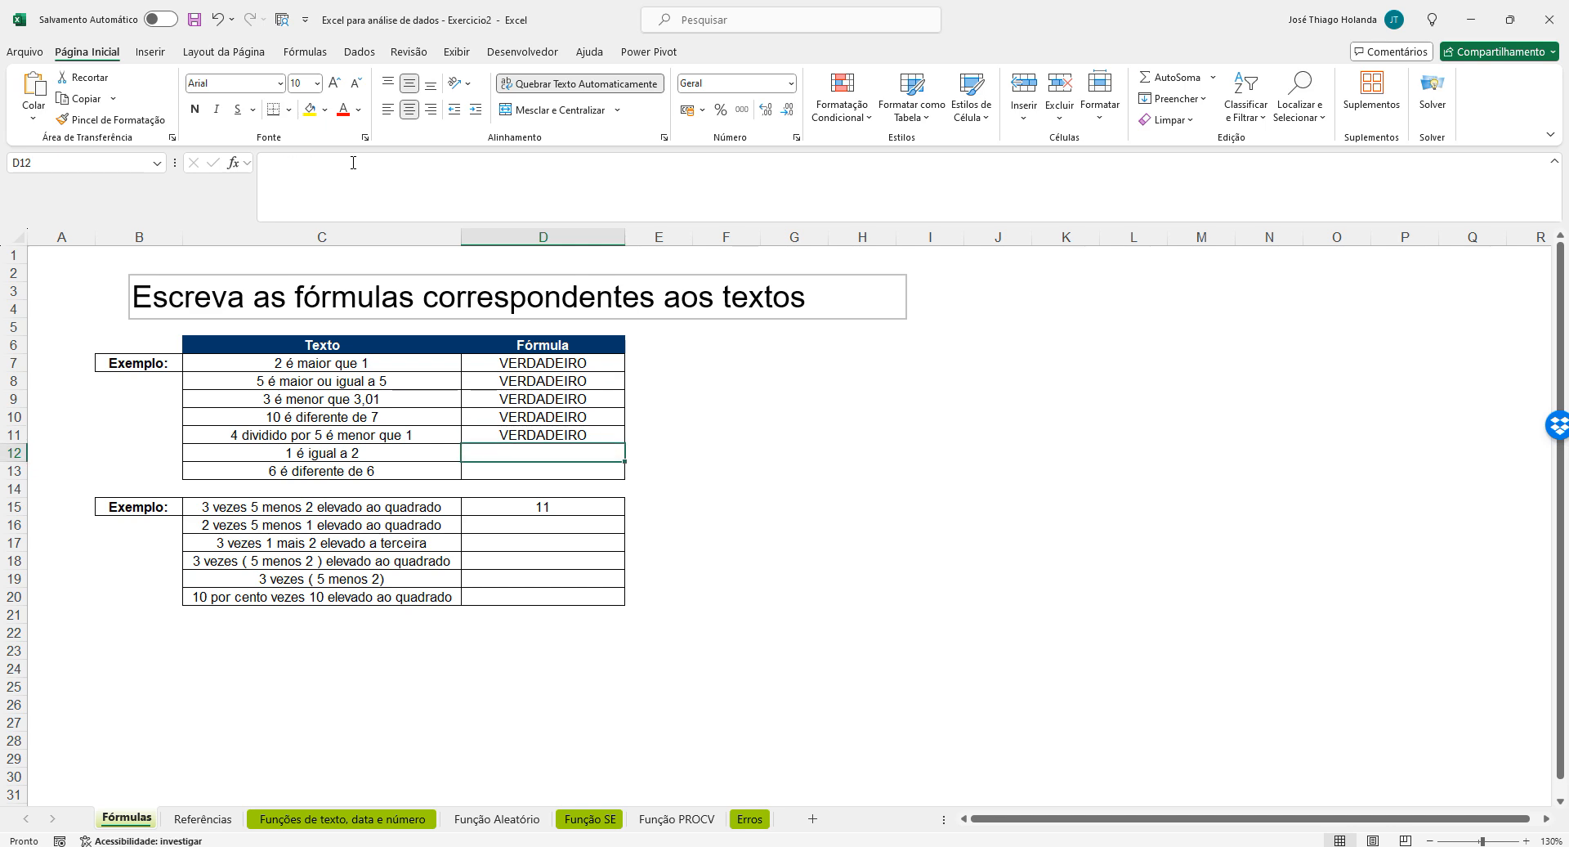
type("=1")
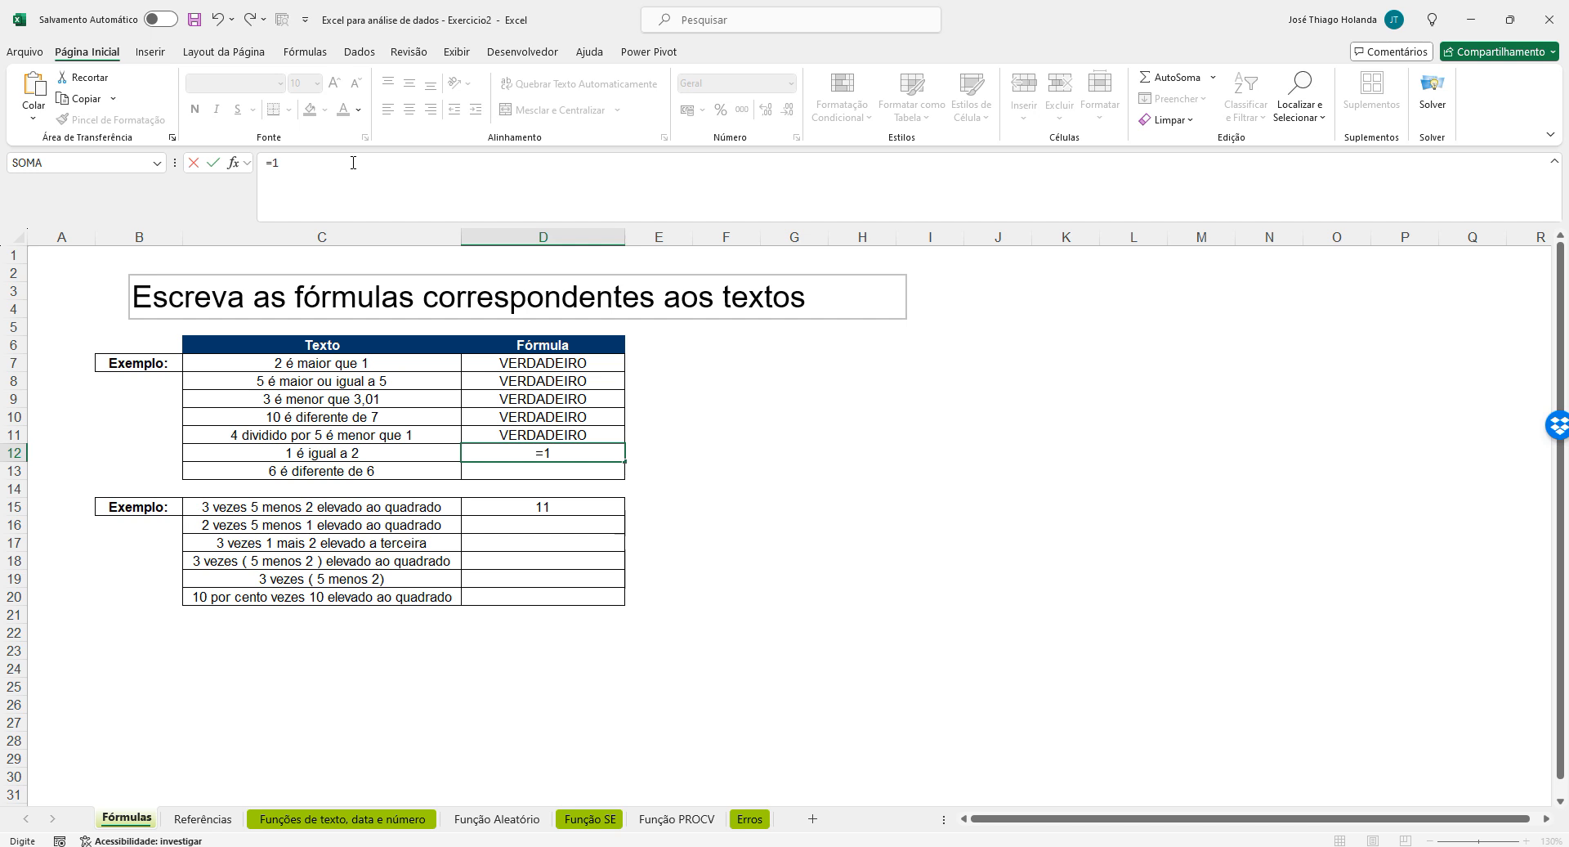
type("=2")
key("Return")
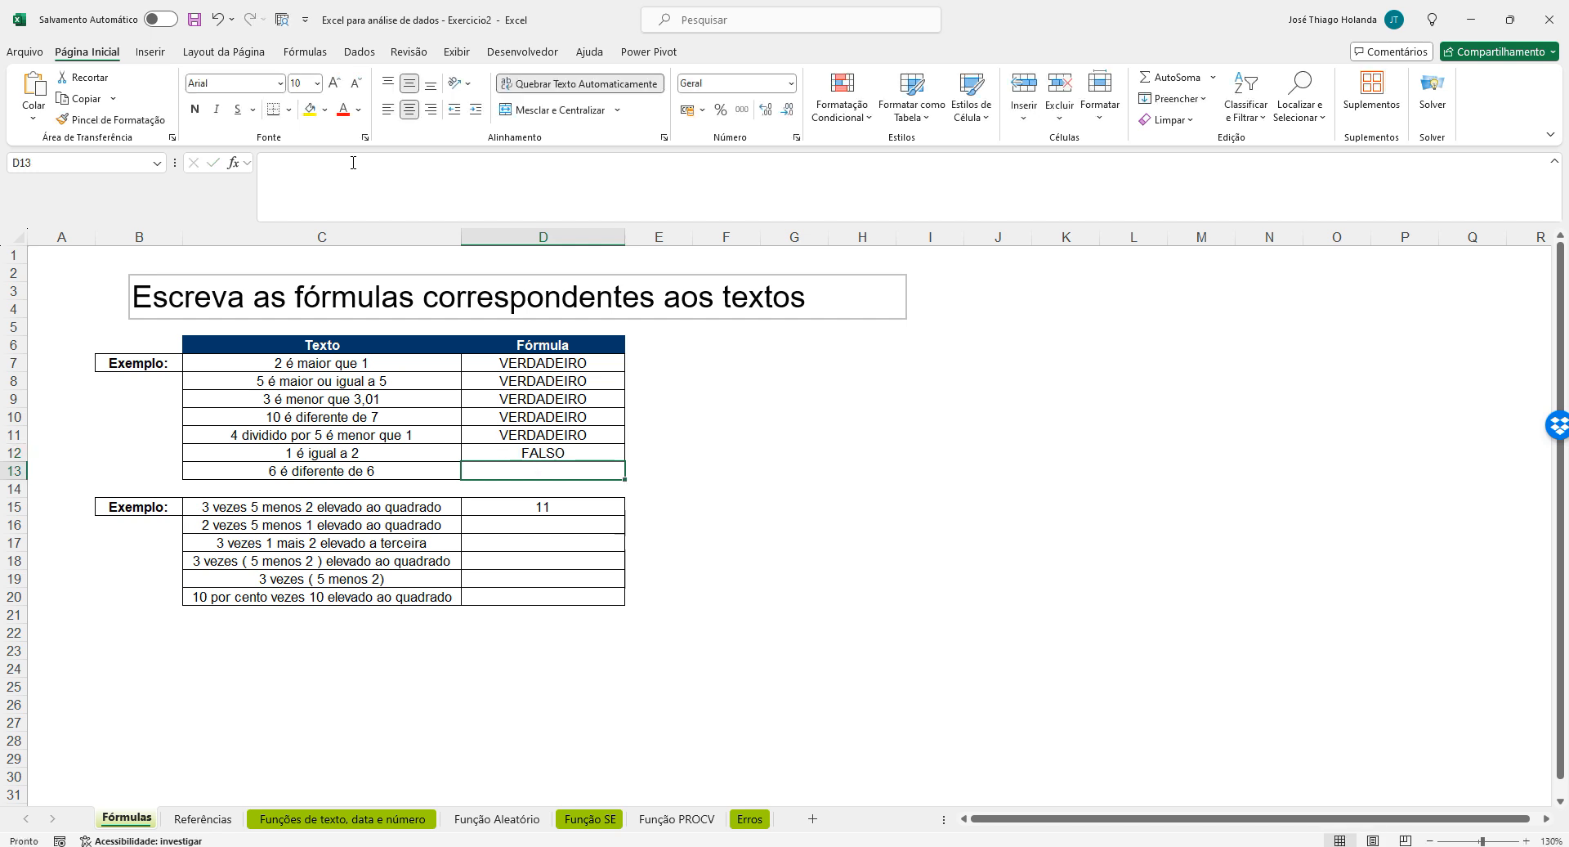
key("Up")
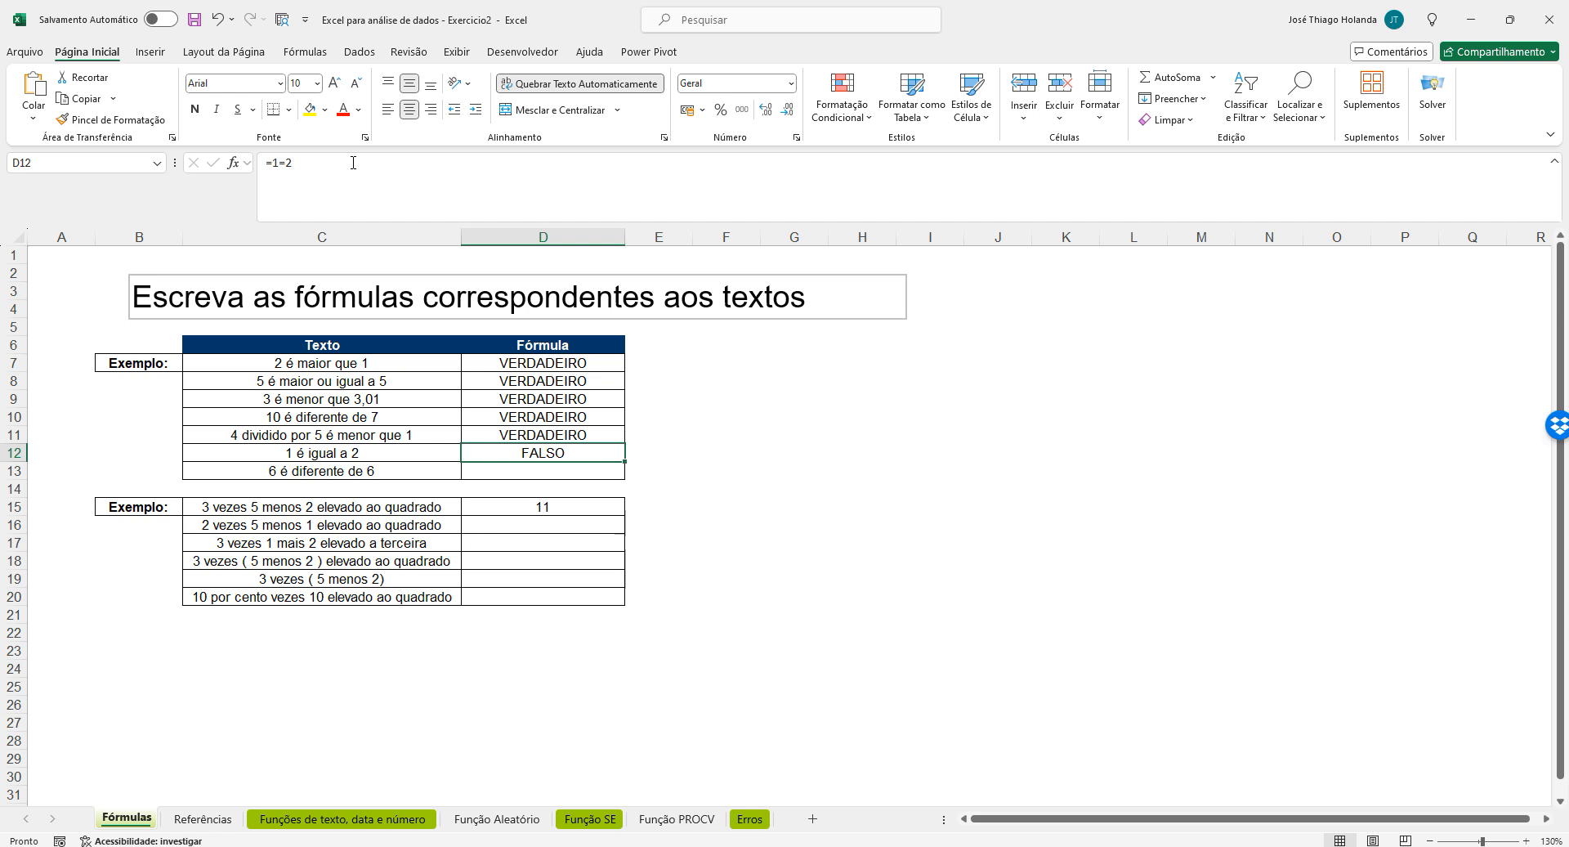
Enter the formula =6<>6 in D13 for the text "6 é diferente de 6"
key("Down")
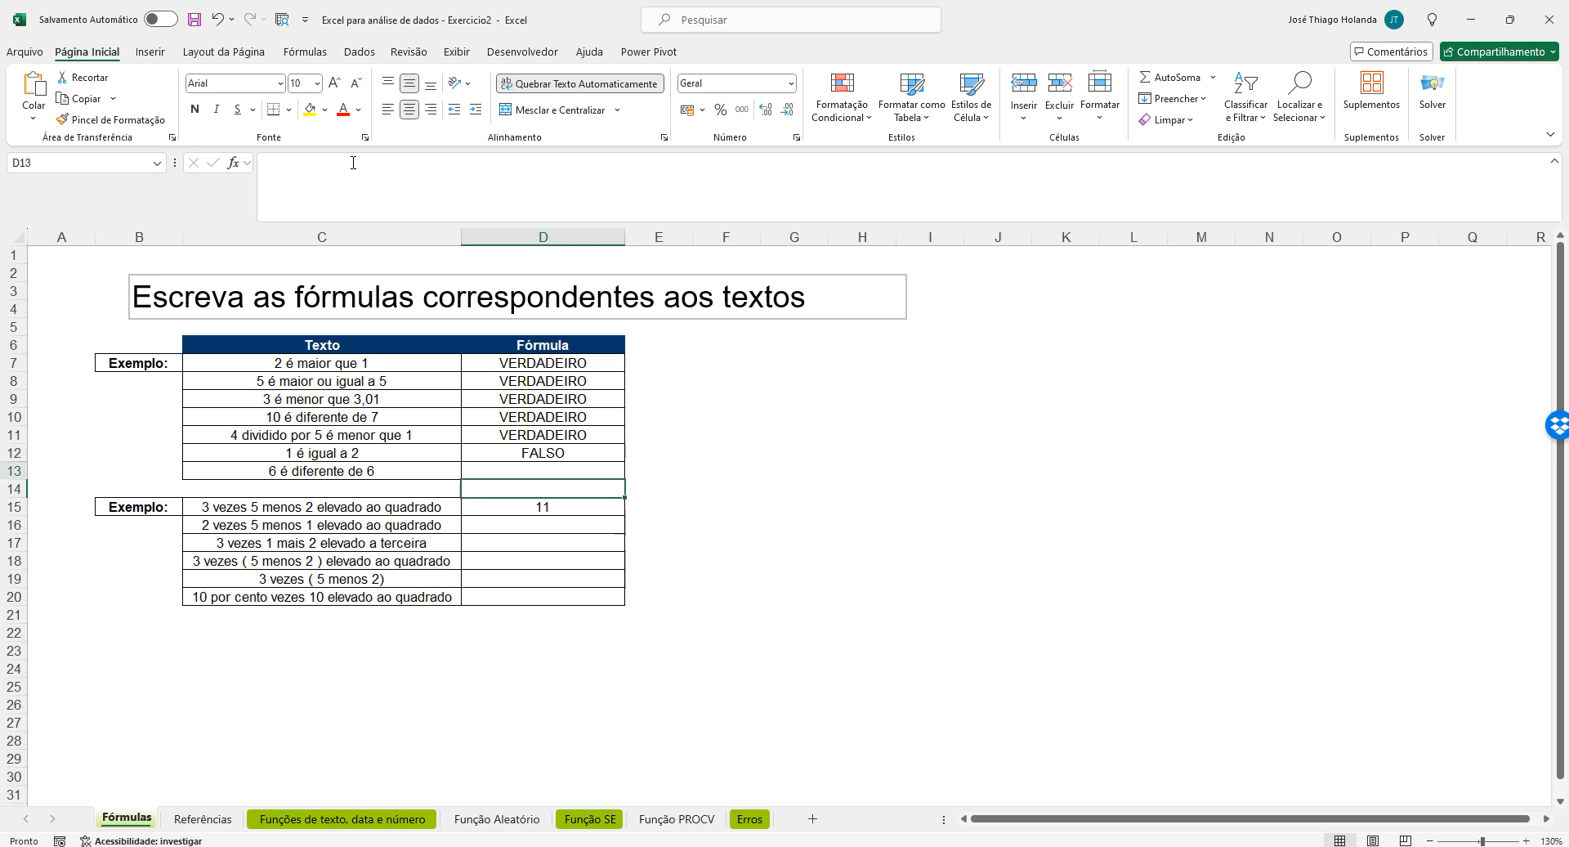
type("=")
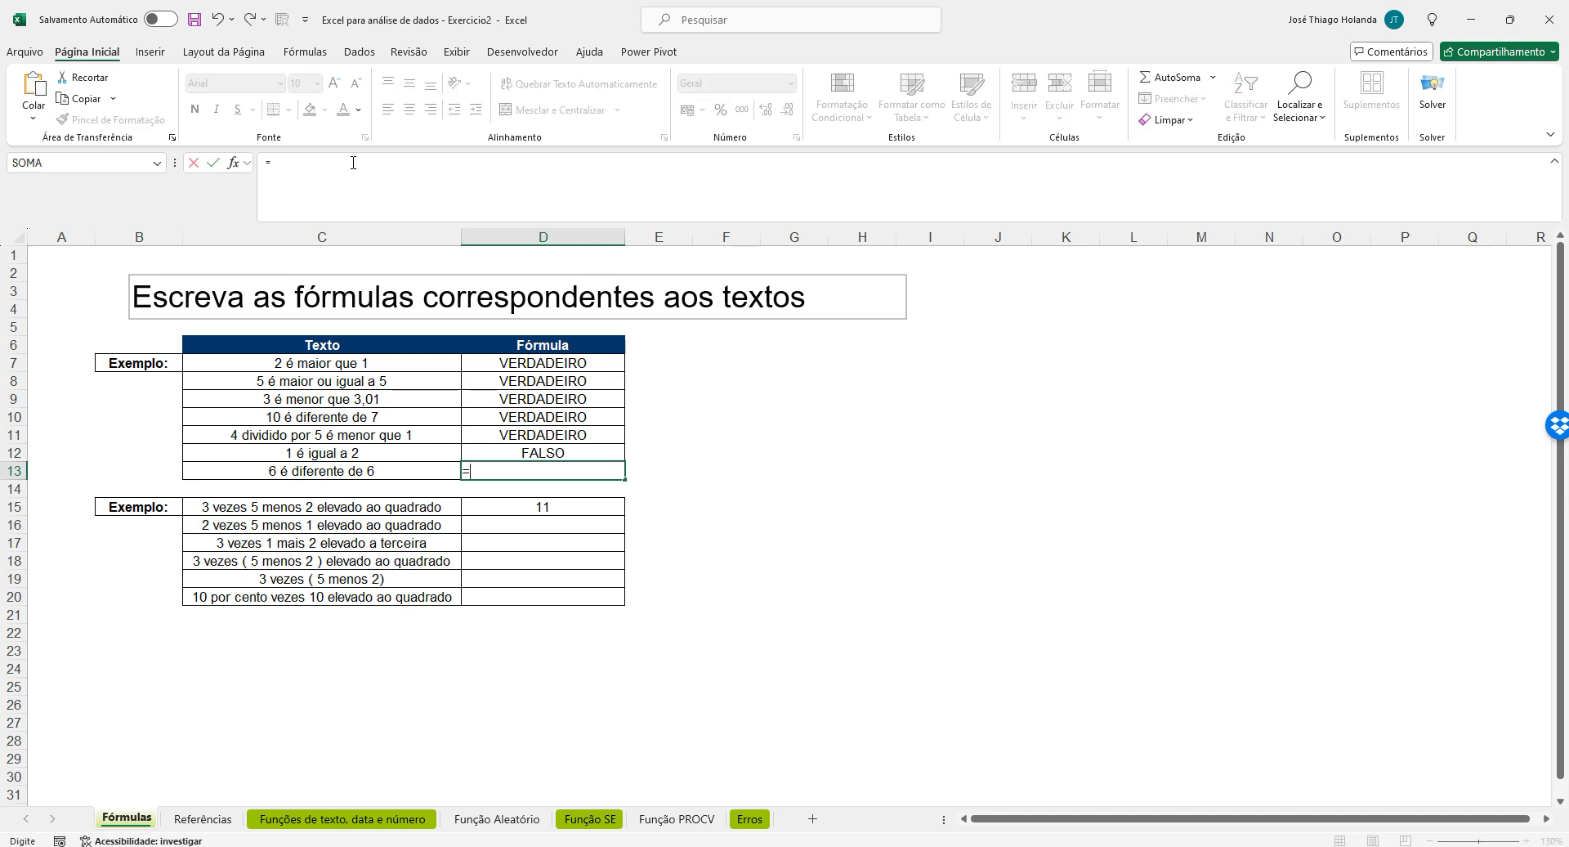
type("6<>6")
key("Return")
key("Up")
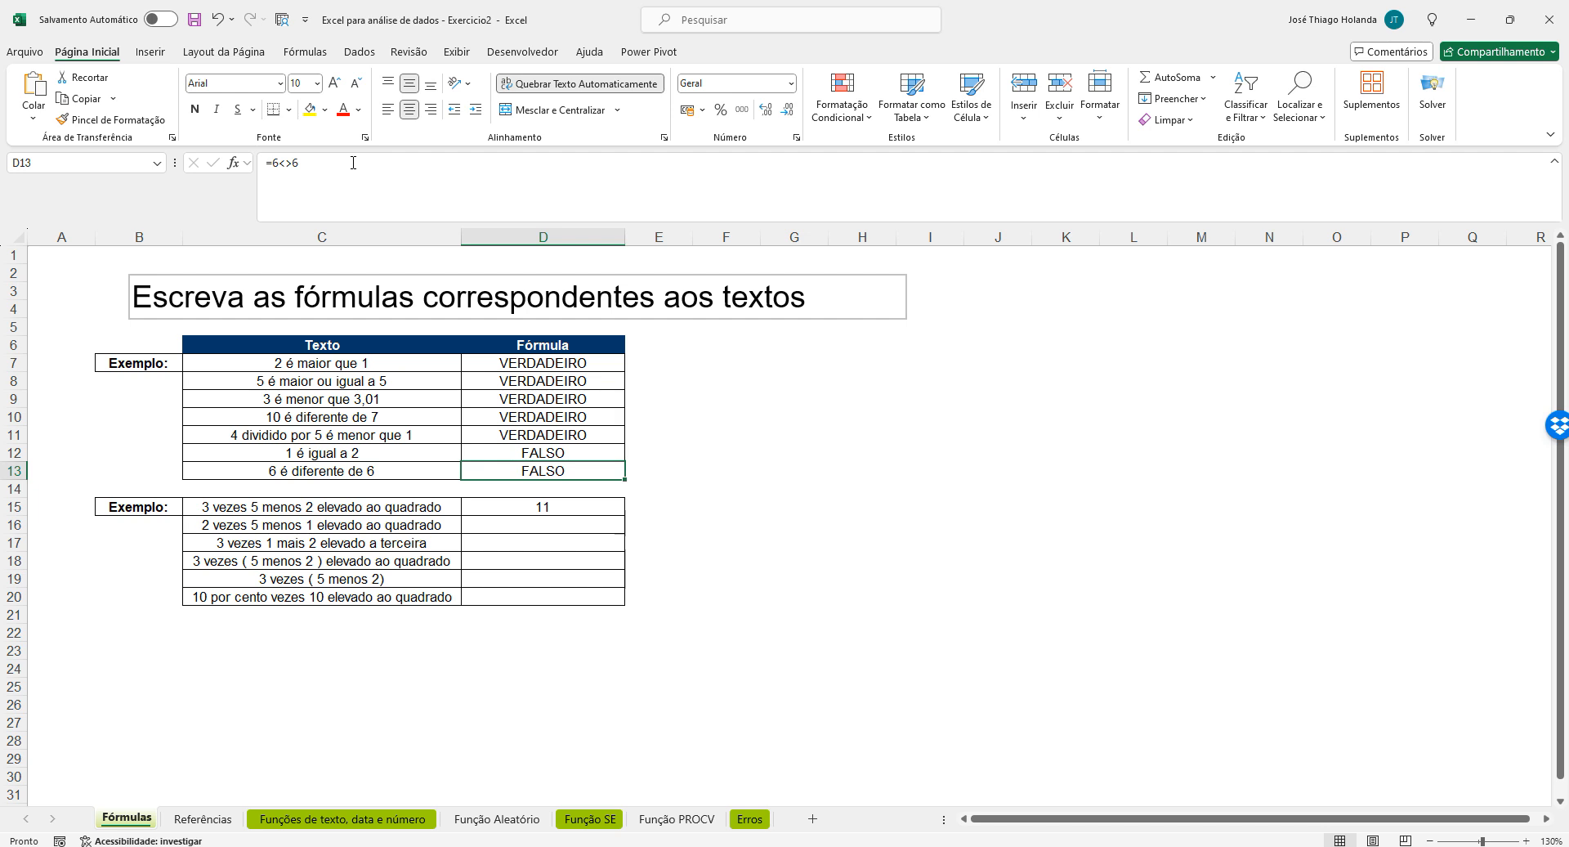
Clear the second table's example formula in D15 and re-enter it as =3*5-2^2
key("Down")
key("Down")
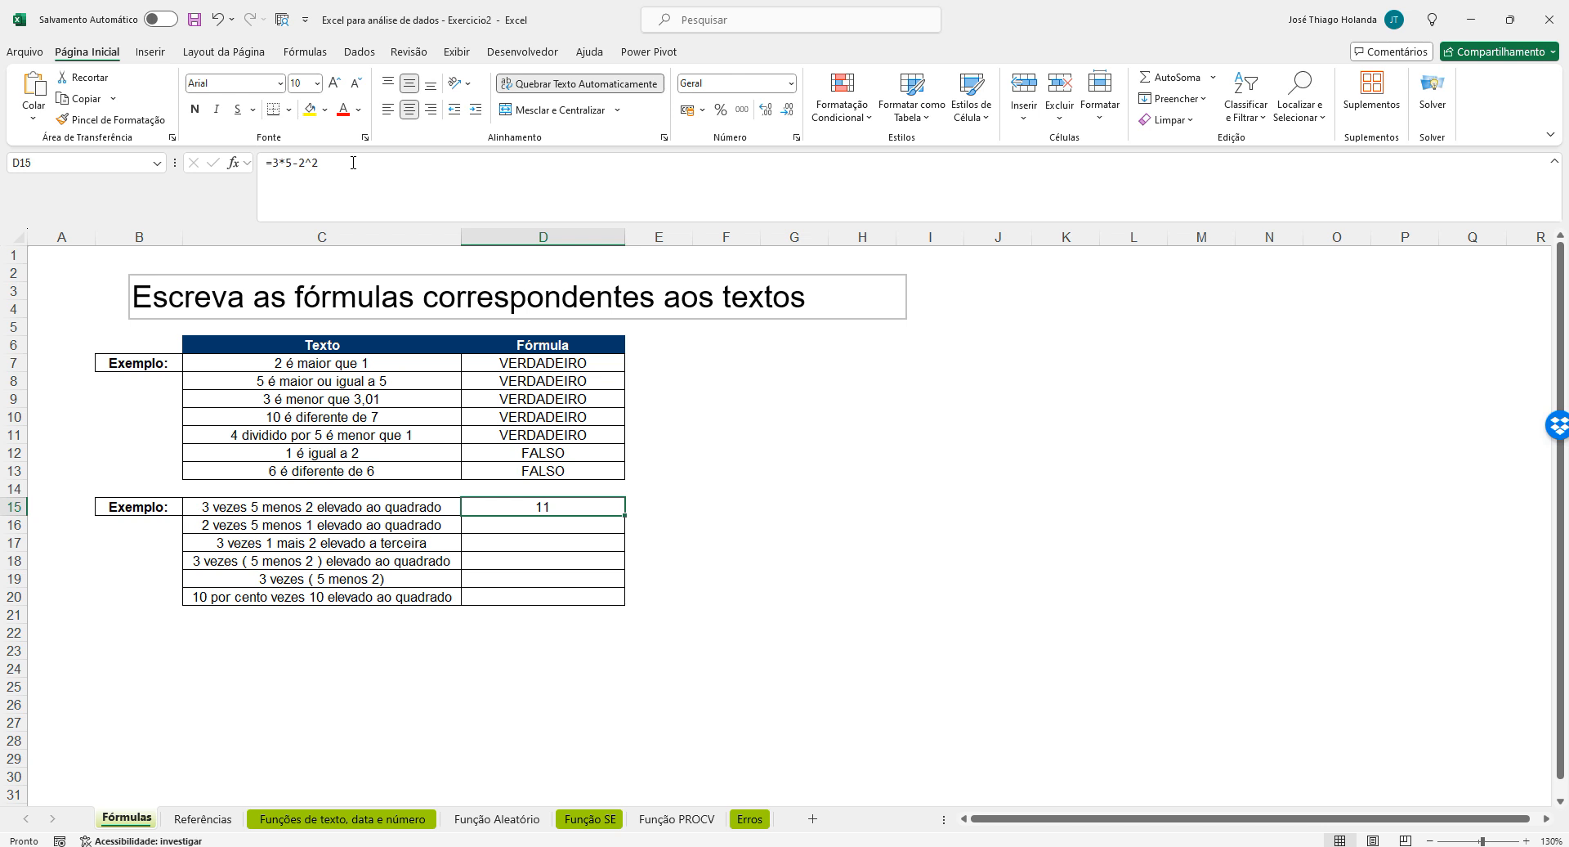
key("Left")
key("Right")
key("Left")
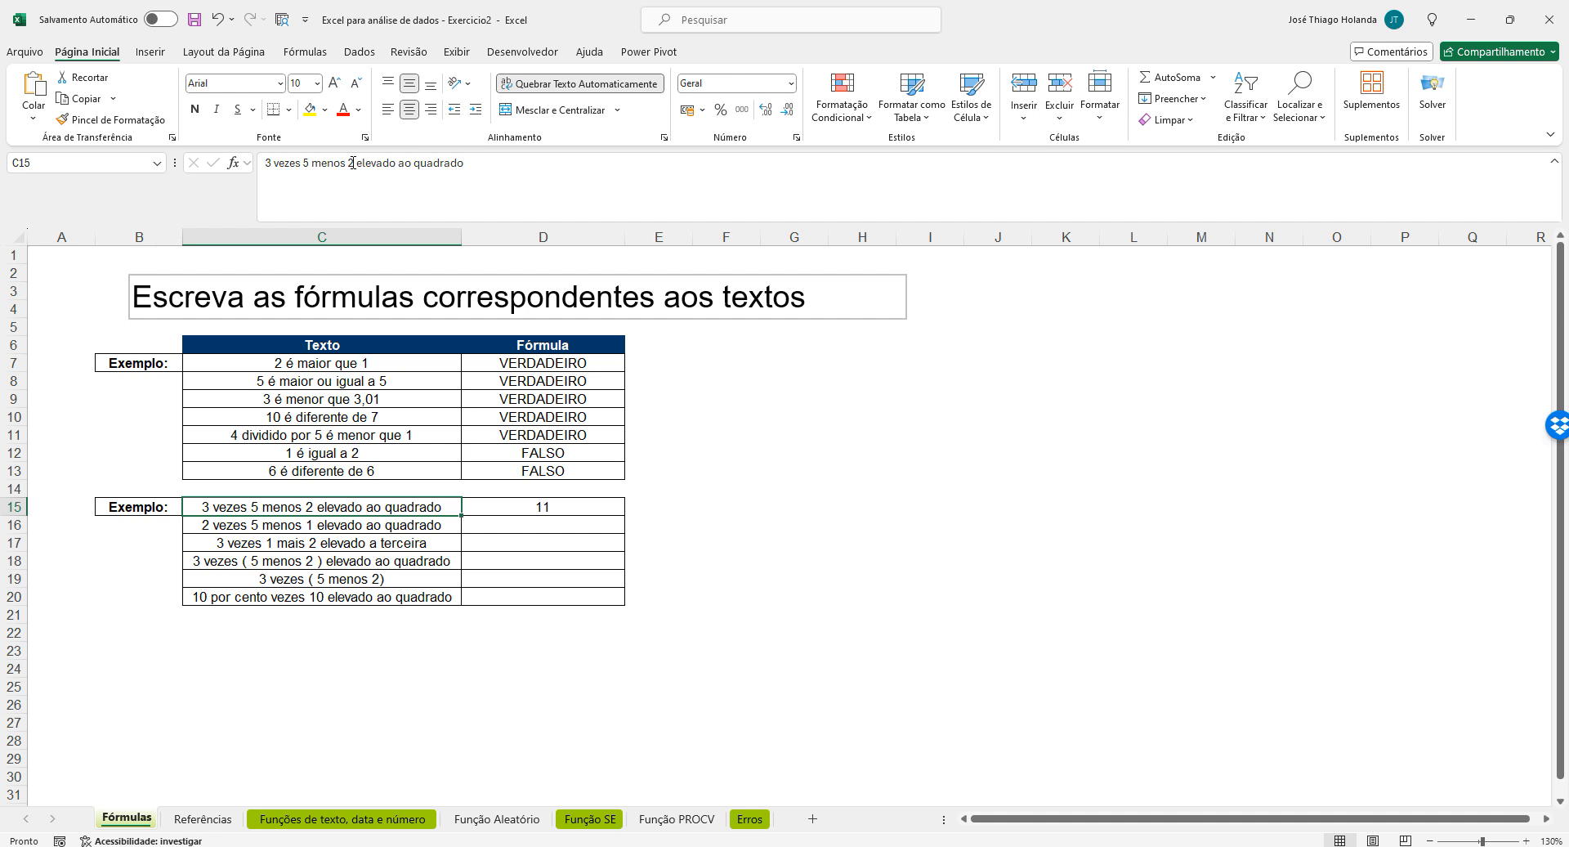
key("Right")
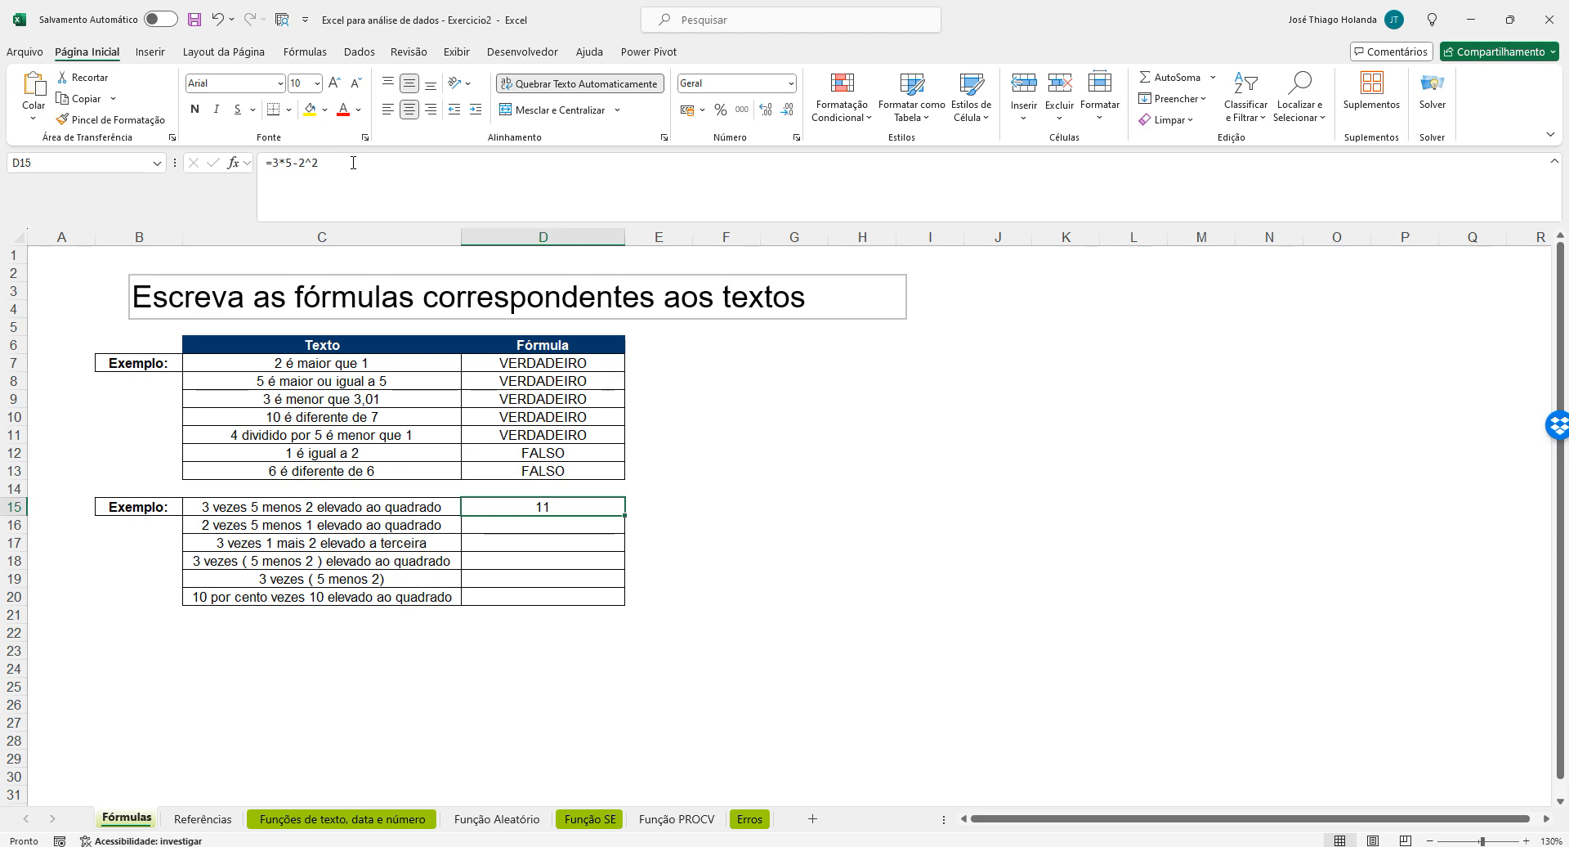
key("Delete")
type("=")
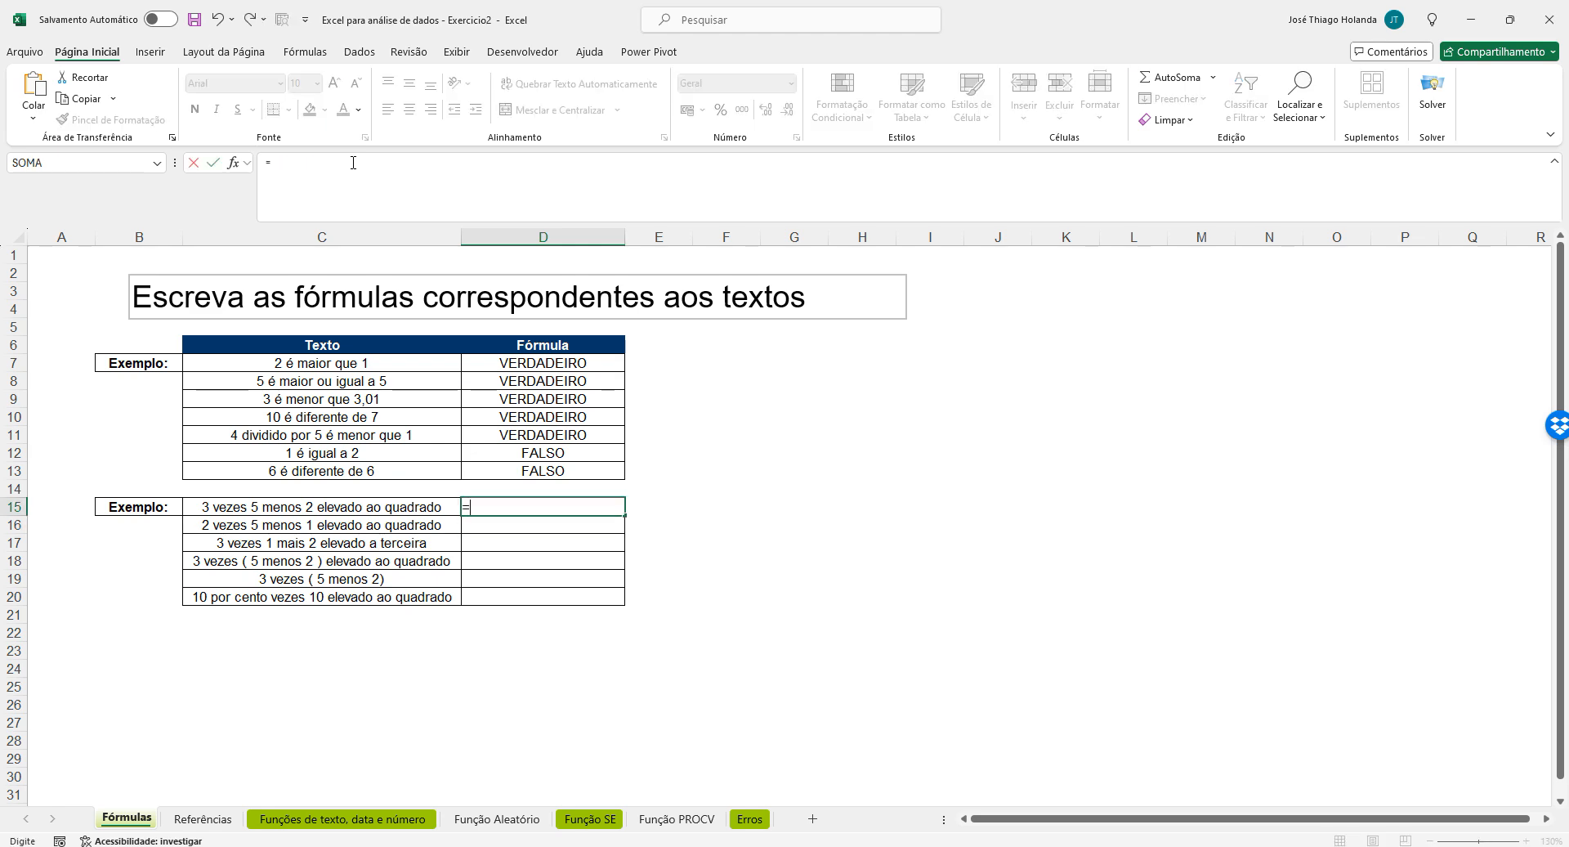
type("3*")
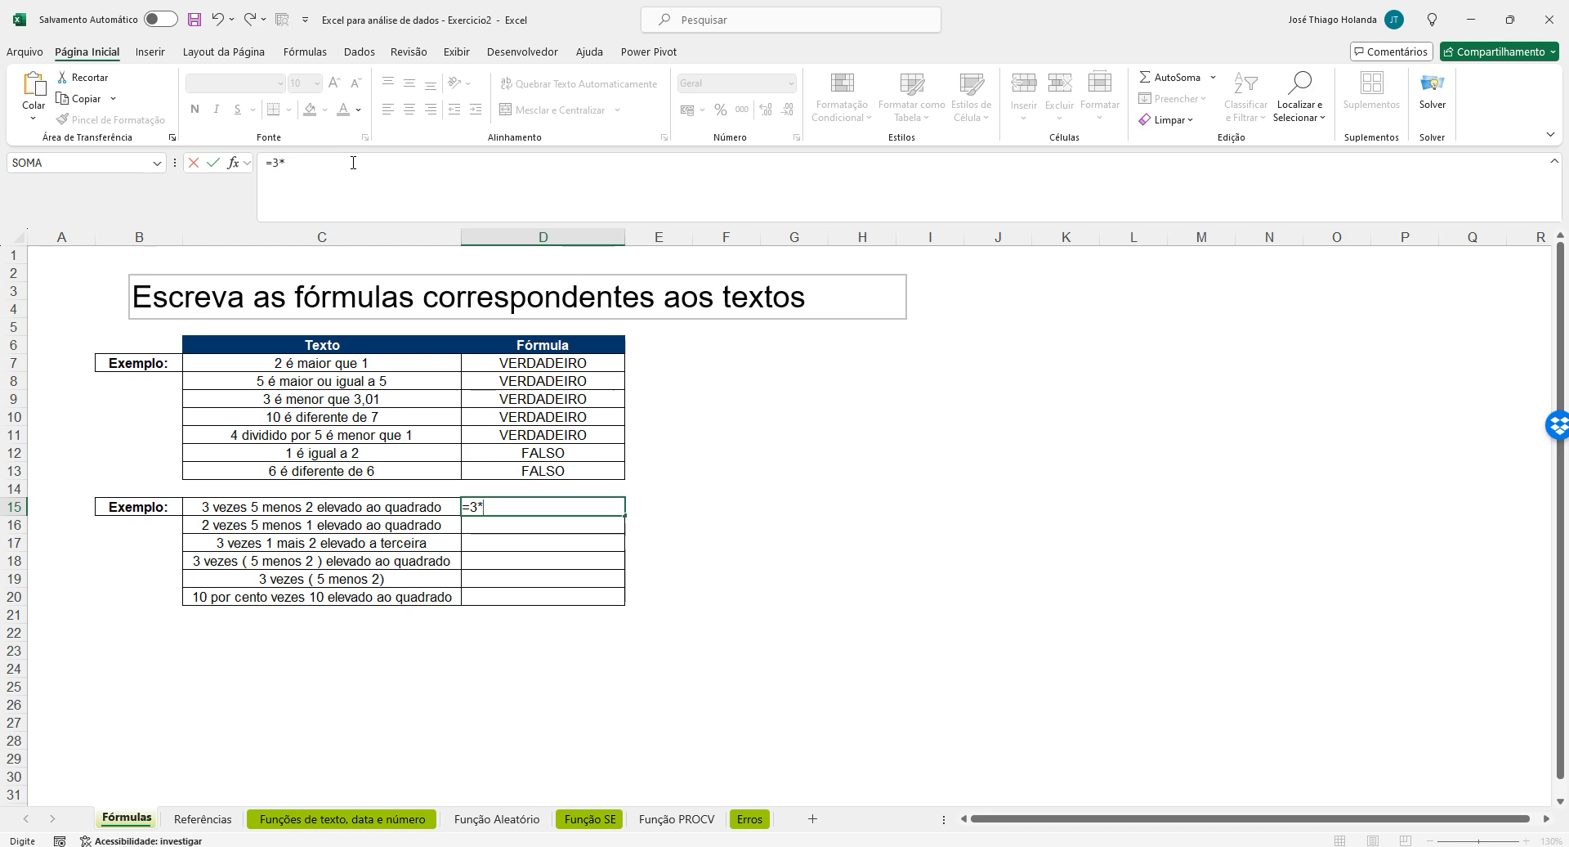
type("5-2^2")
key("ctrl+Return")
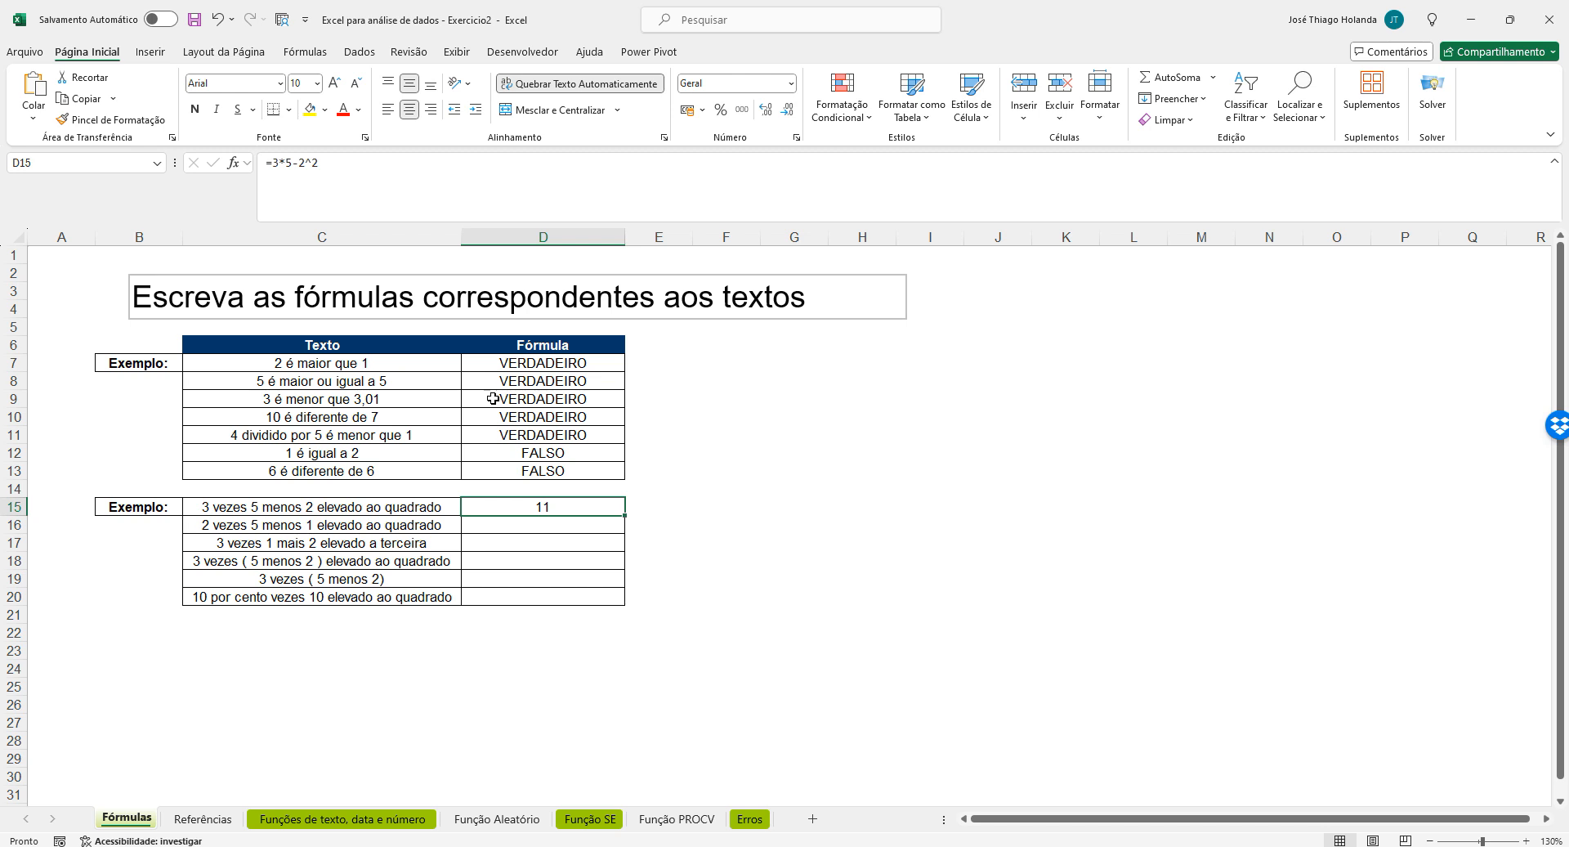
Enter the formula =2*5-1^2 in D16 for the text "2 vezes 5 menos 1 elevado ao quadrado"
key("Down")
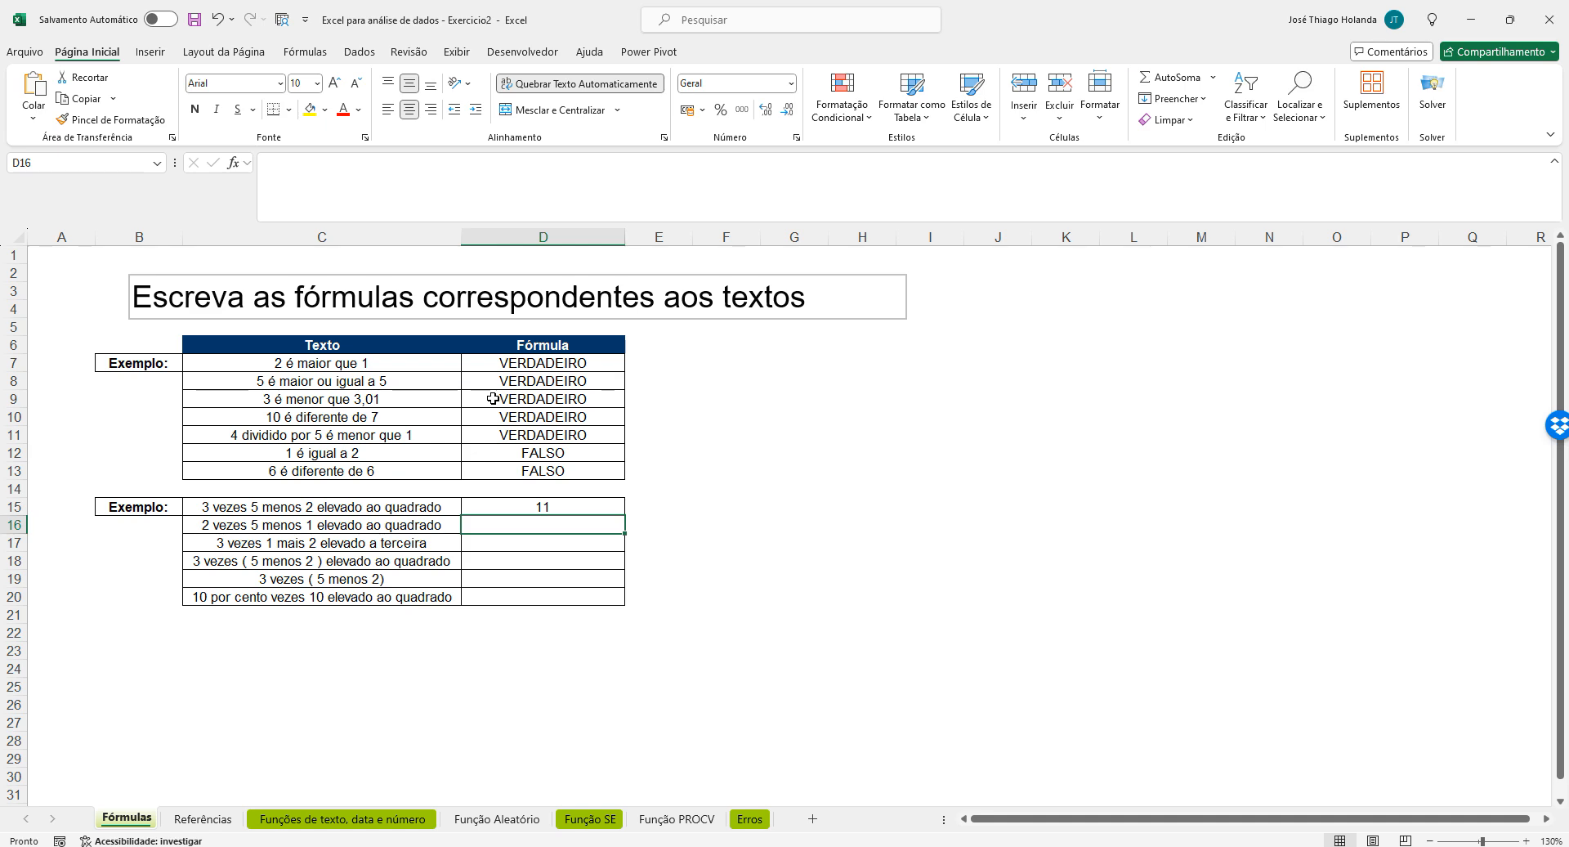
type("=2")
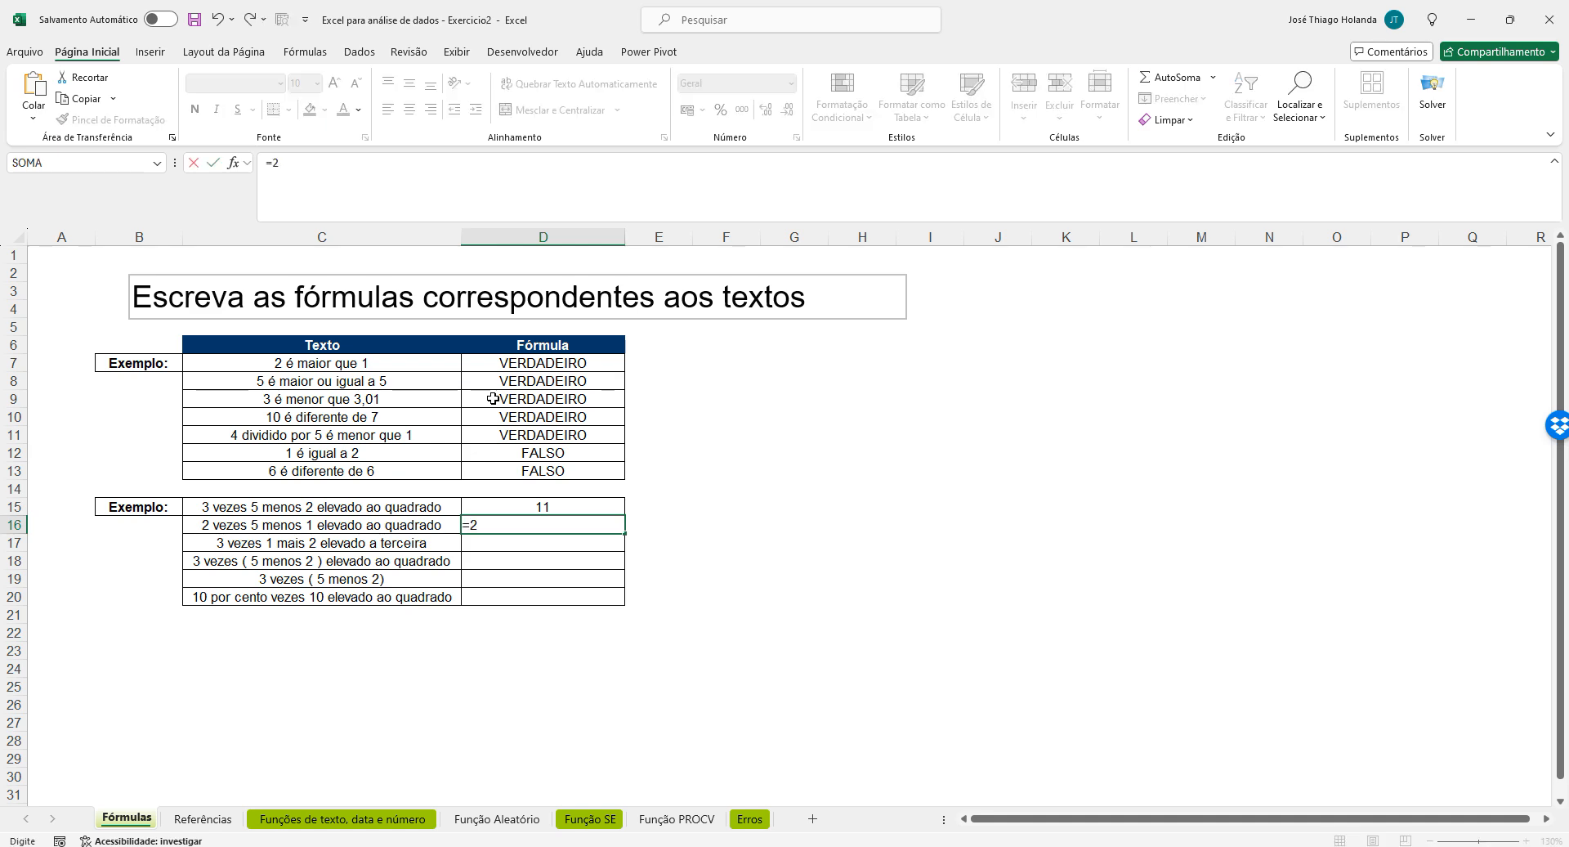
type("*5-1")
type("^2")
key("Return")
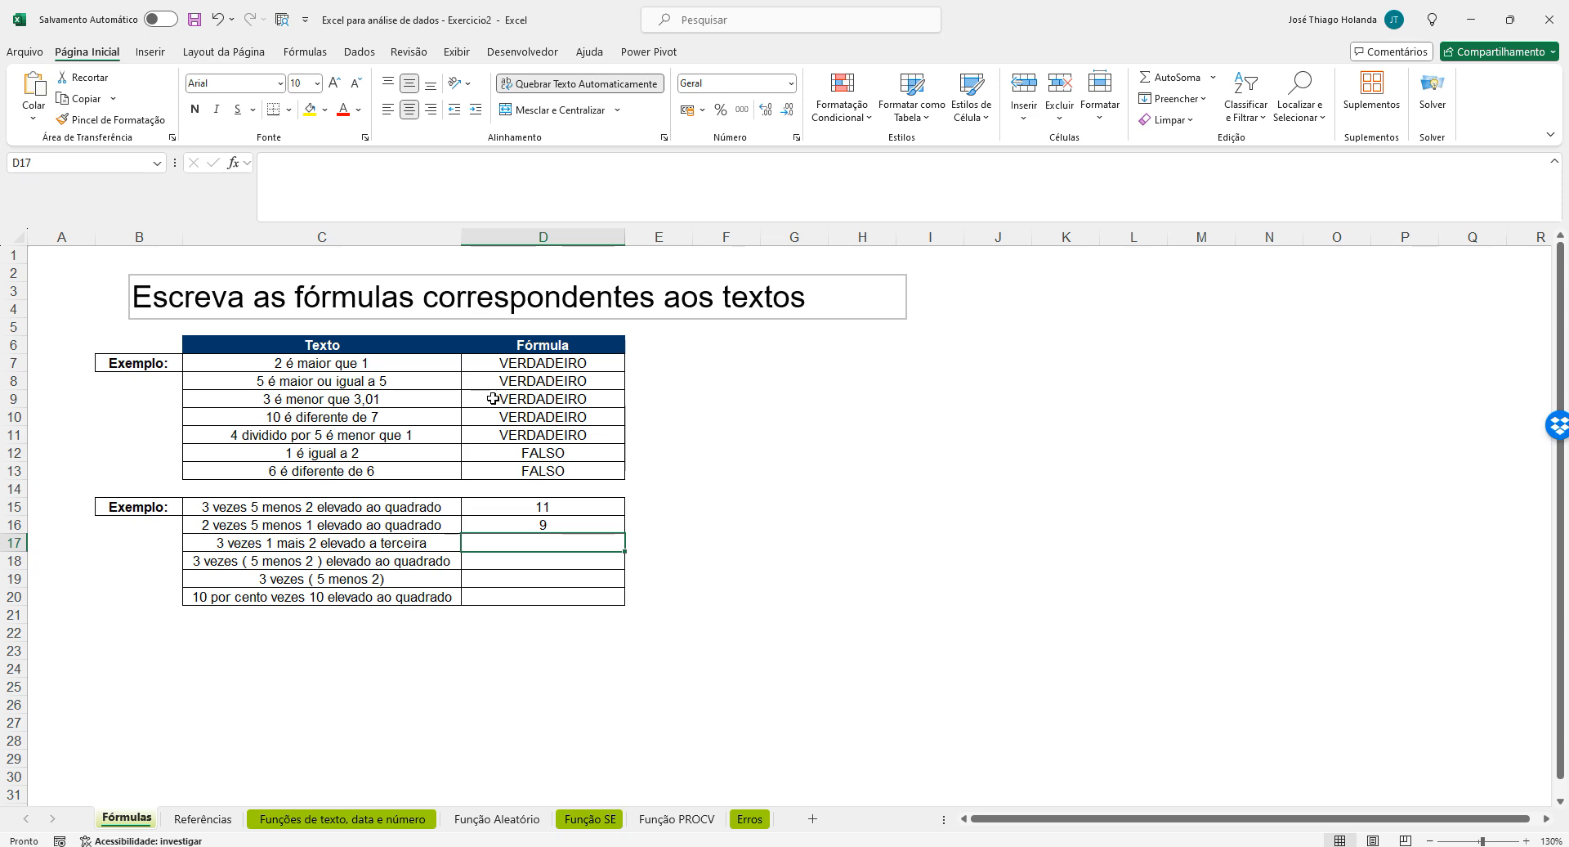
Enter the formula =3*1+2^3 in D17 for the text "3 vezes 1 mais 2 elevado a terceira"
key("Left")
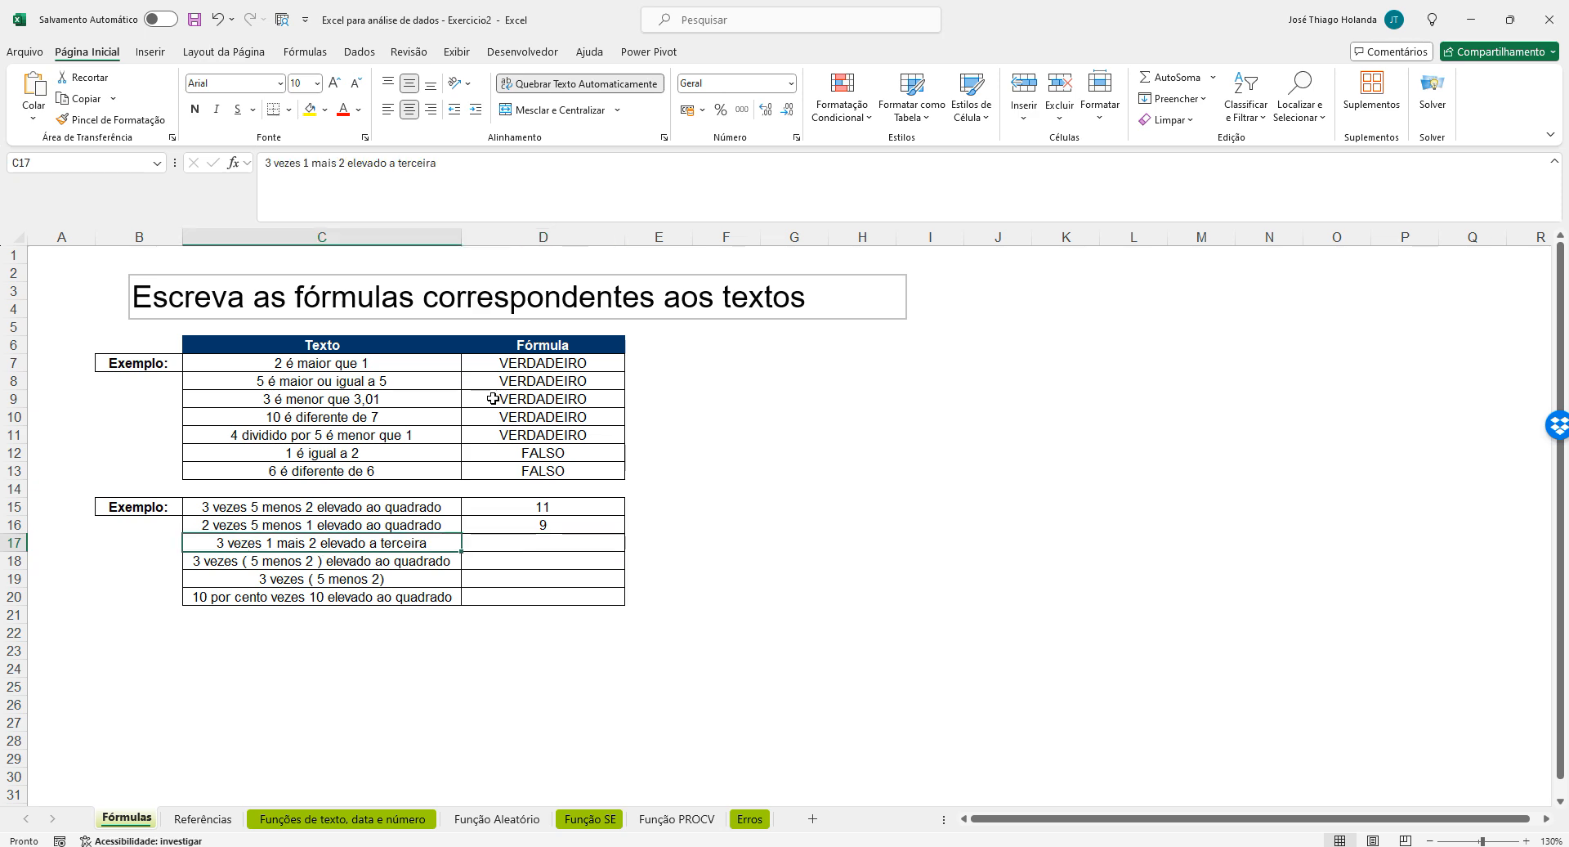
key("Right")
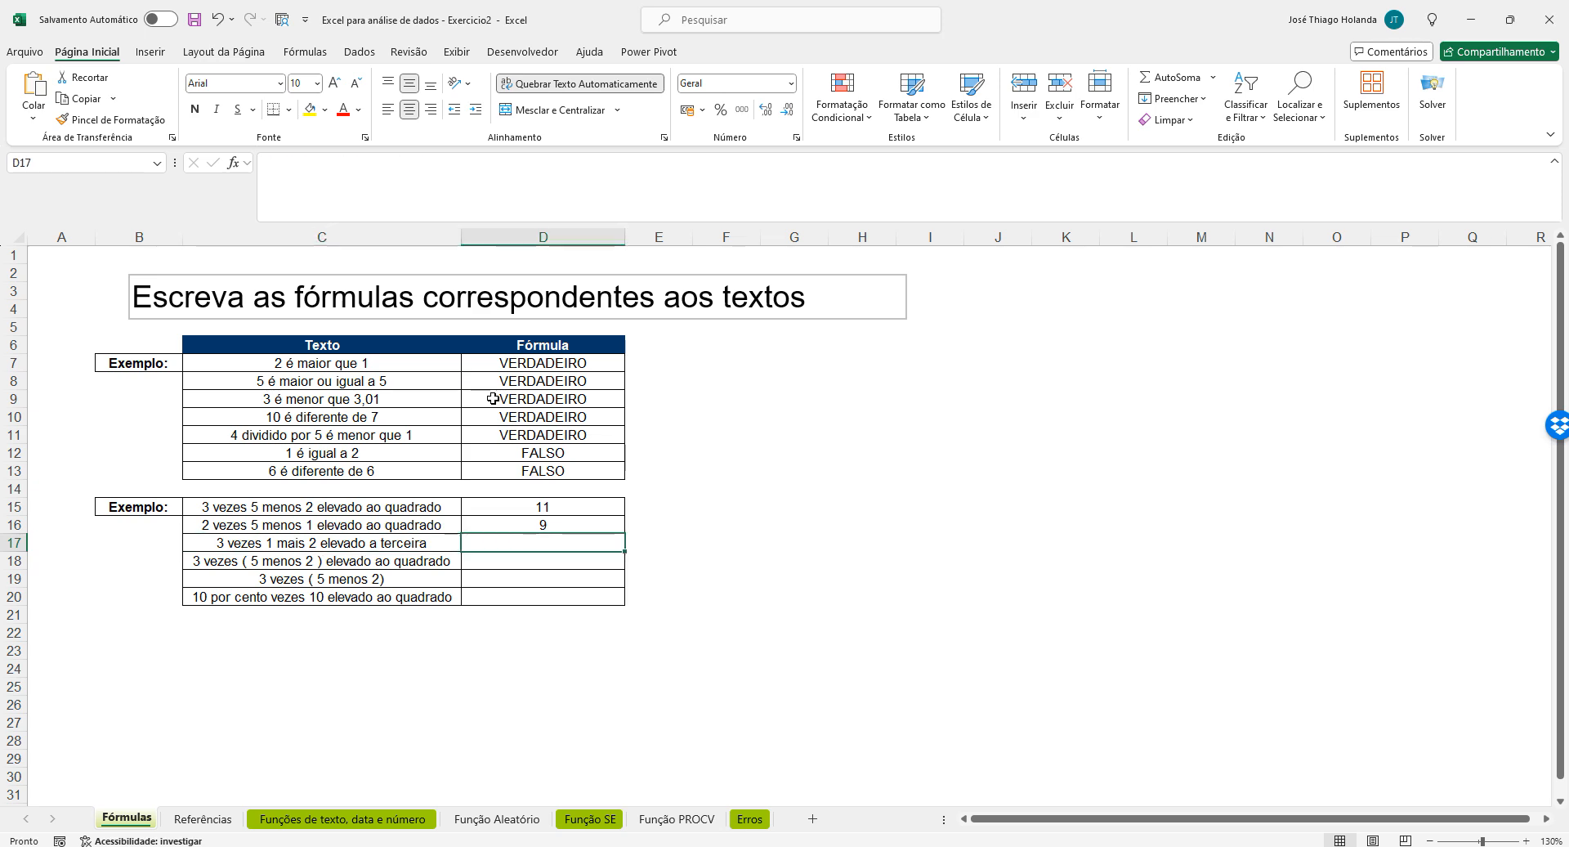
type("=3*")
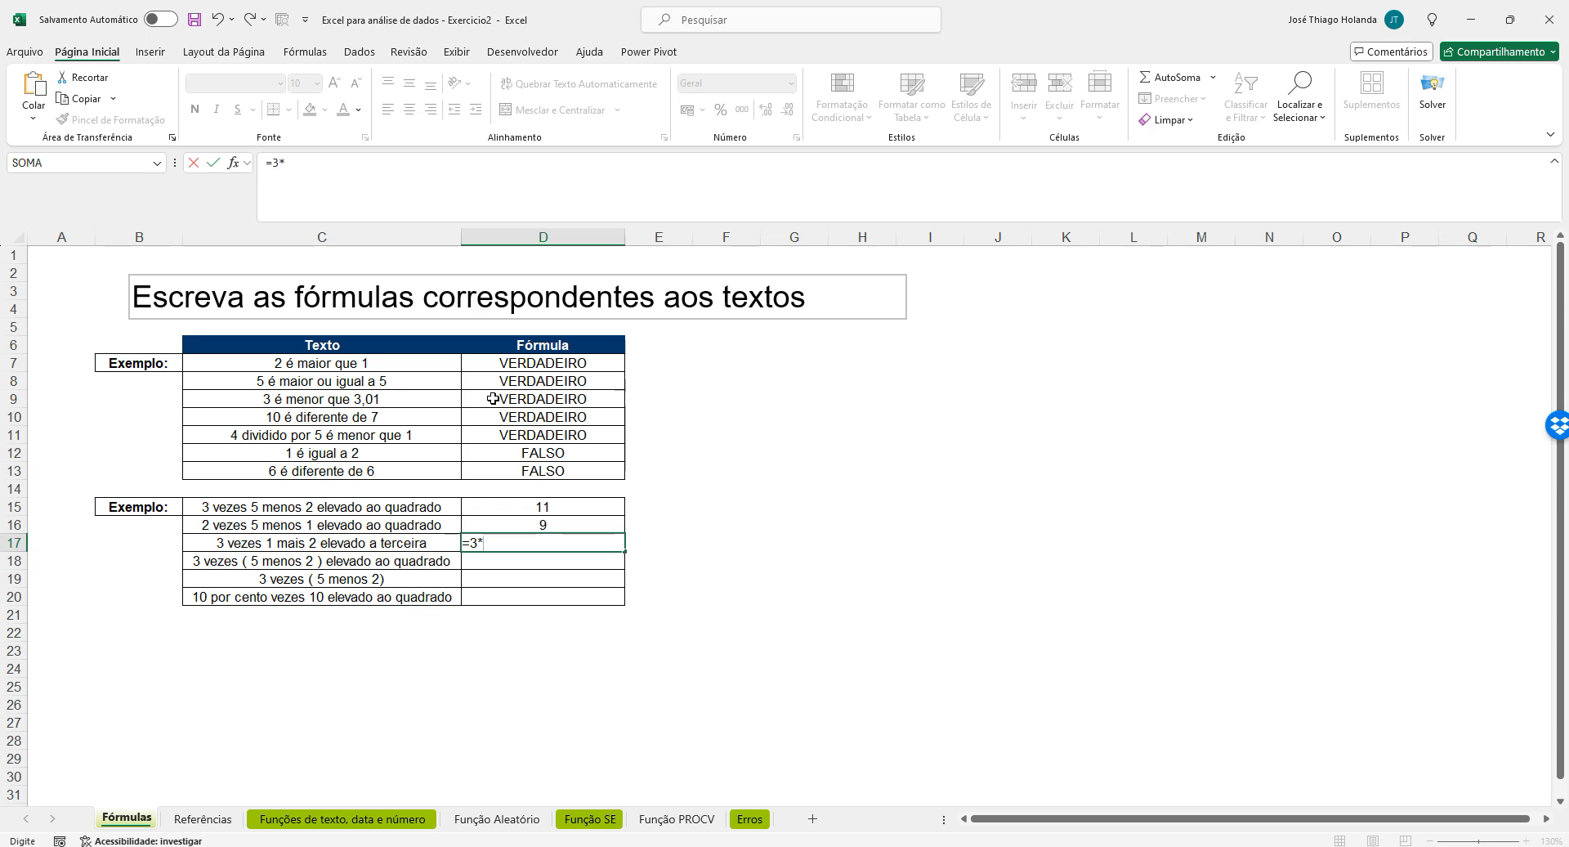
type("1+2^3")
key("Return")
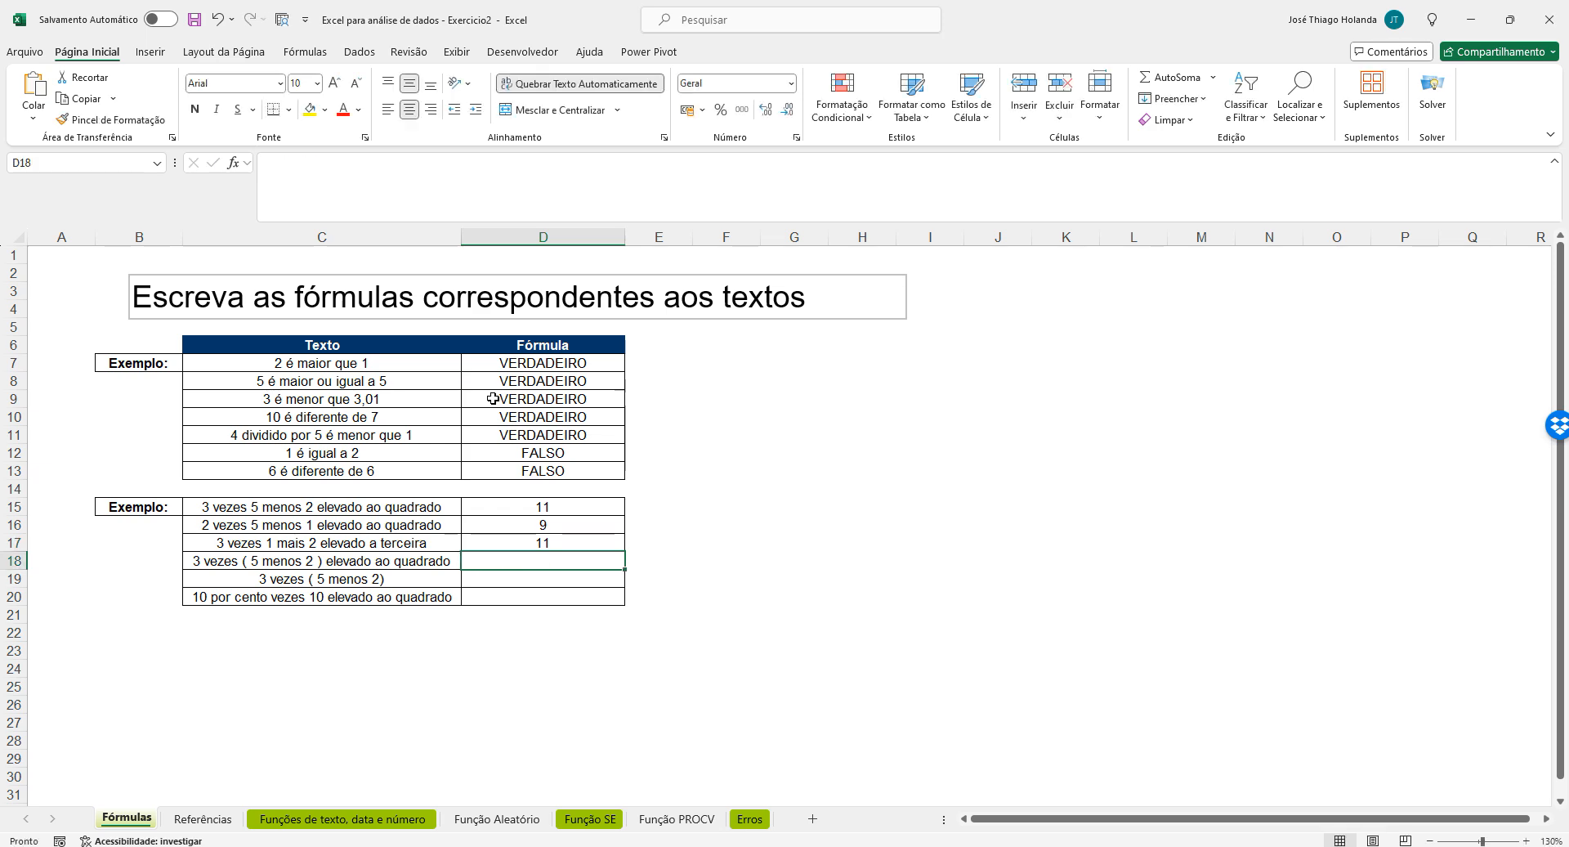
key("Up")
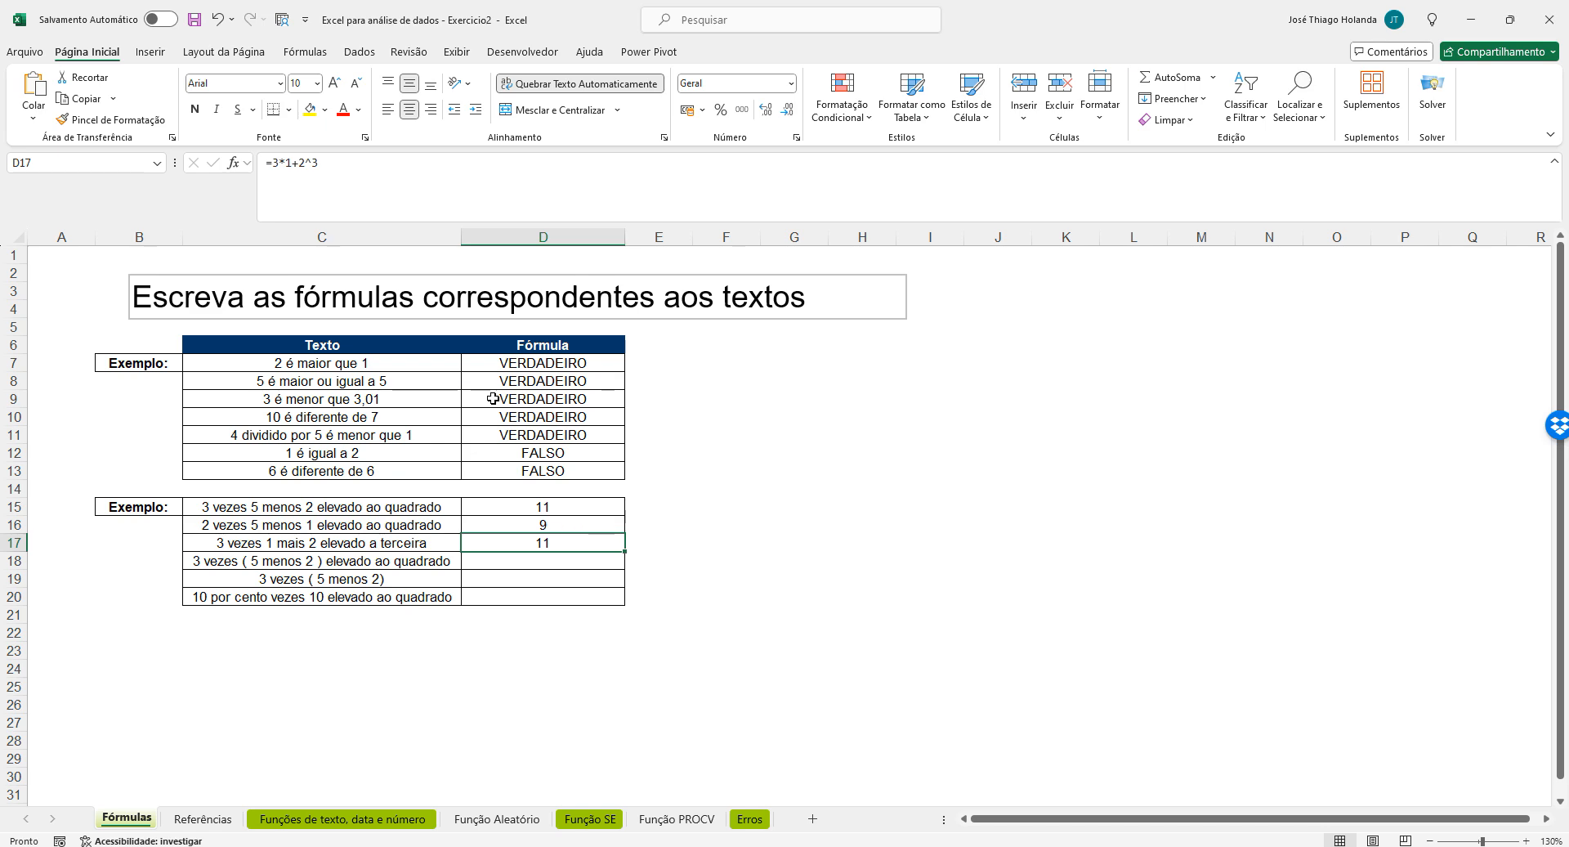
Enter the formula =3*(5-2)^2 in D18 for the text "3 vezes ( 5 menos 2 ) elevado ao quadrado"
key("Down")
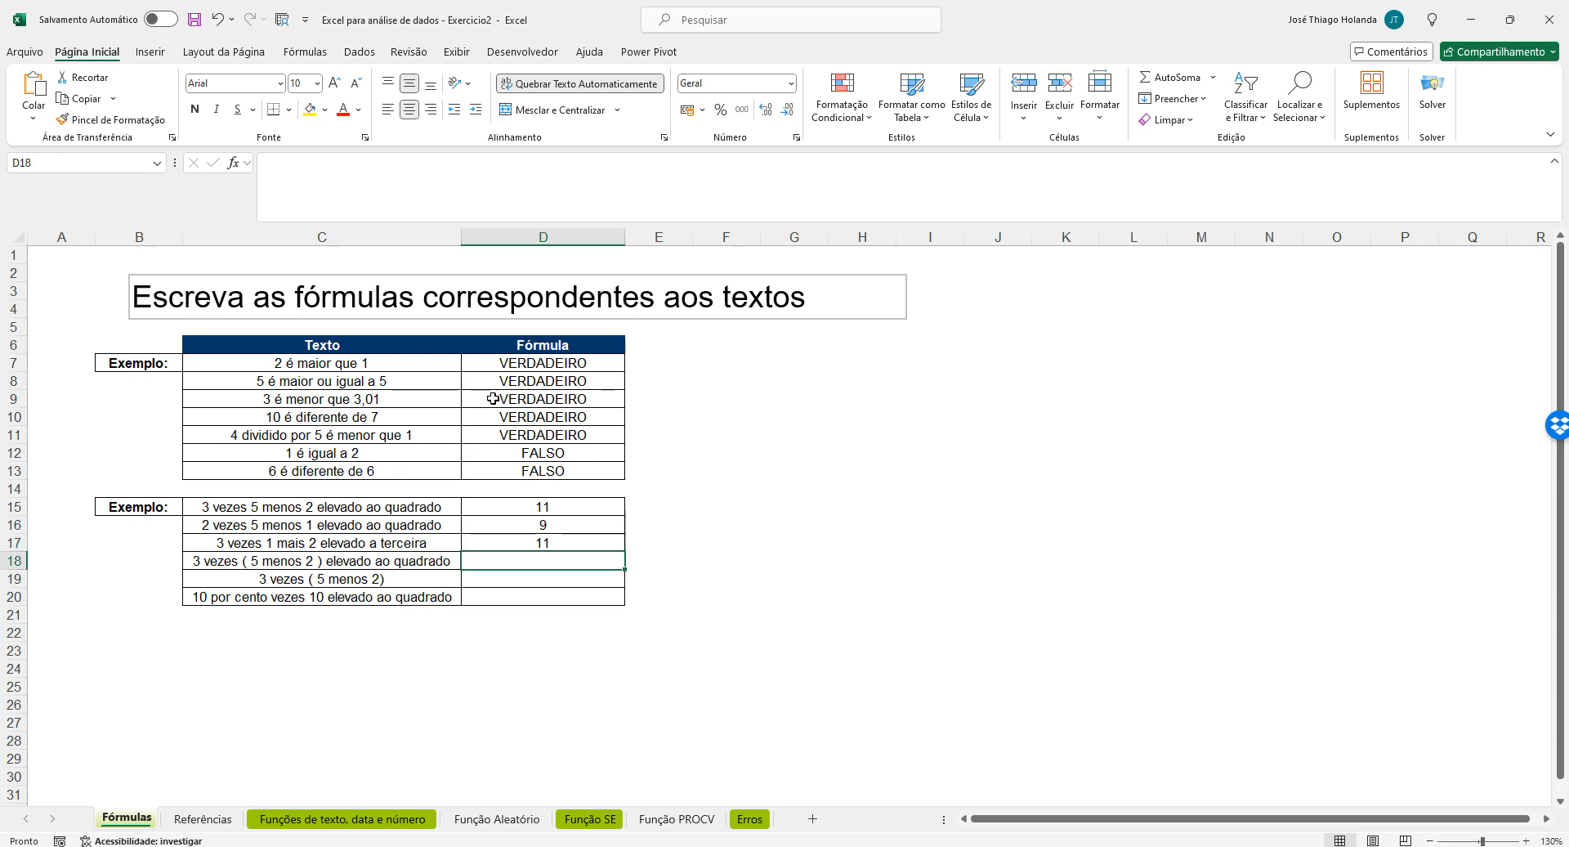
type("=3")
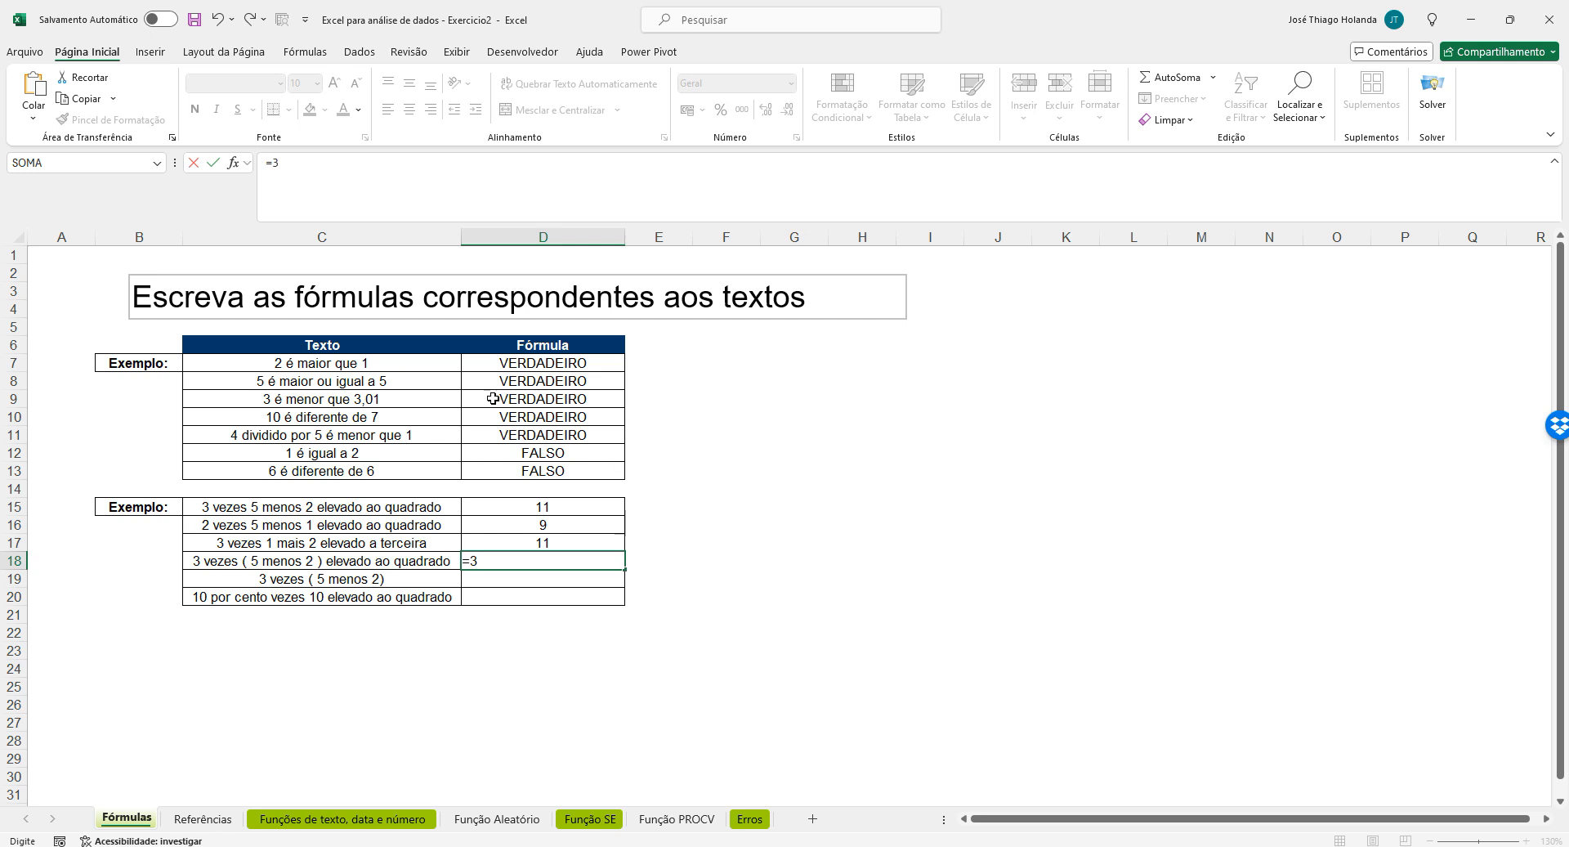
type("*(5-2)^2")
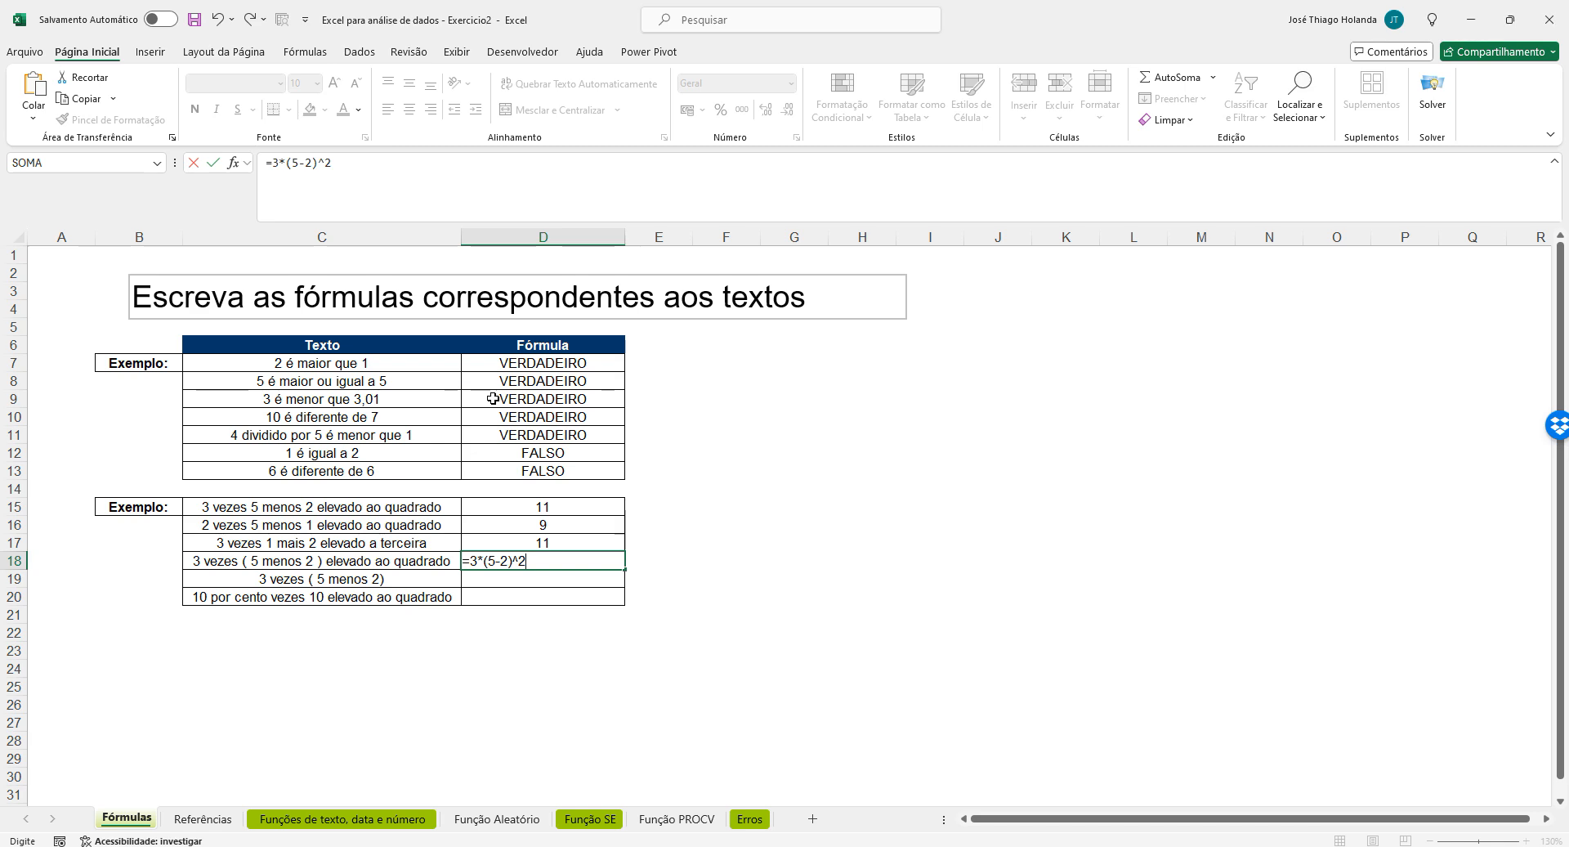
key("Return")
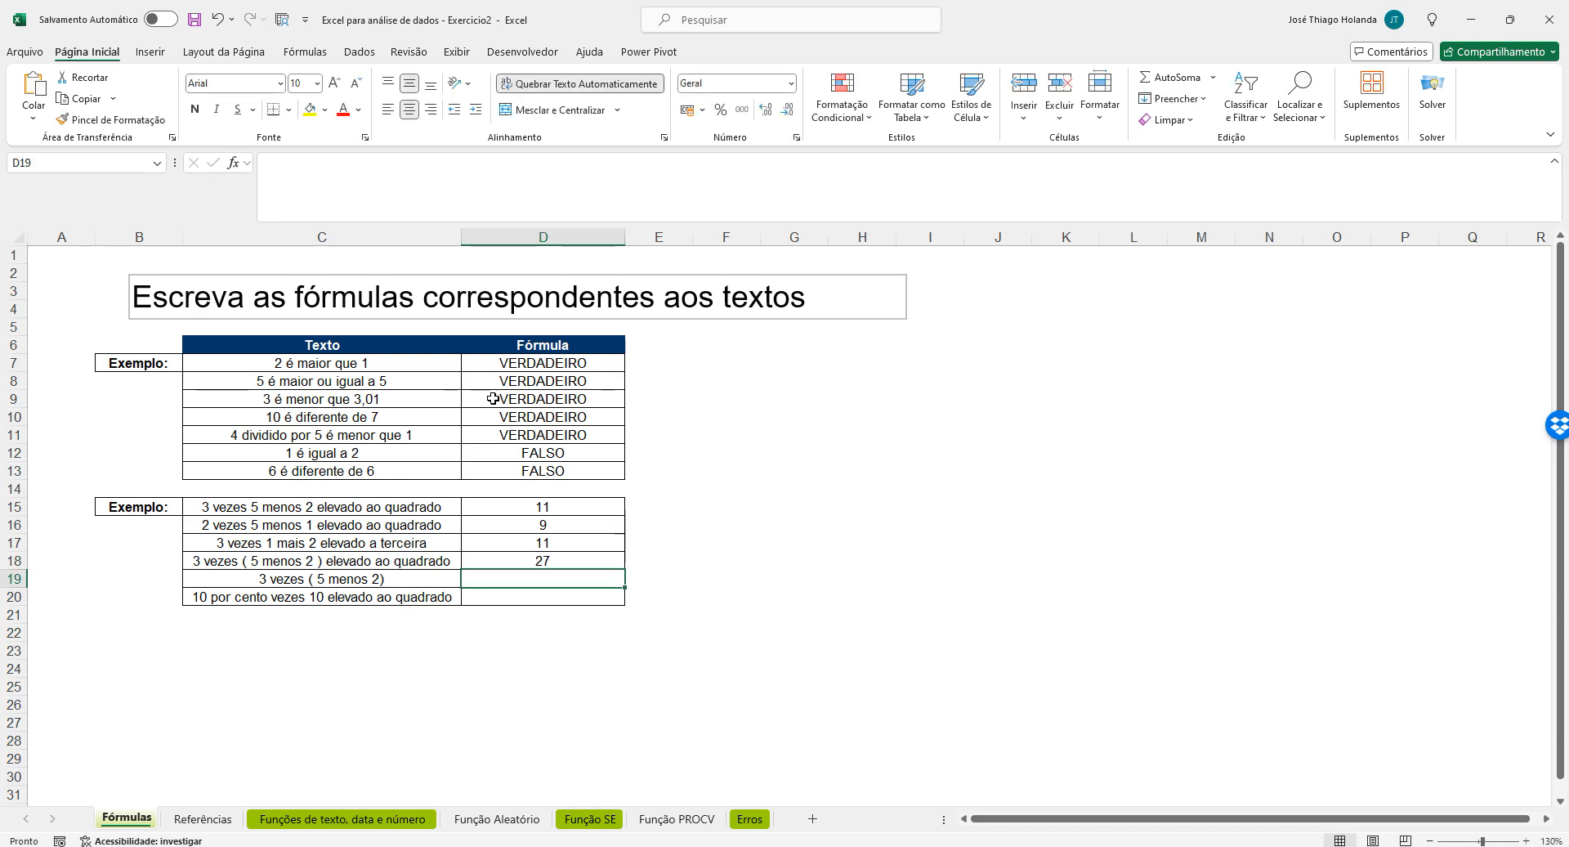
Enter the formula =3*(5-2) in D19 for the text "3 vezes ( 5 menos 2)"
type("=")
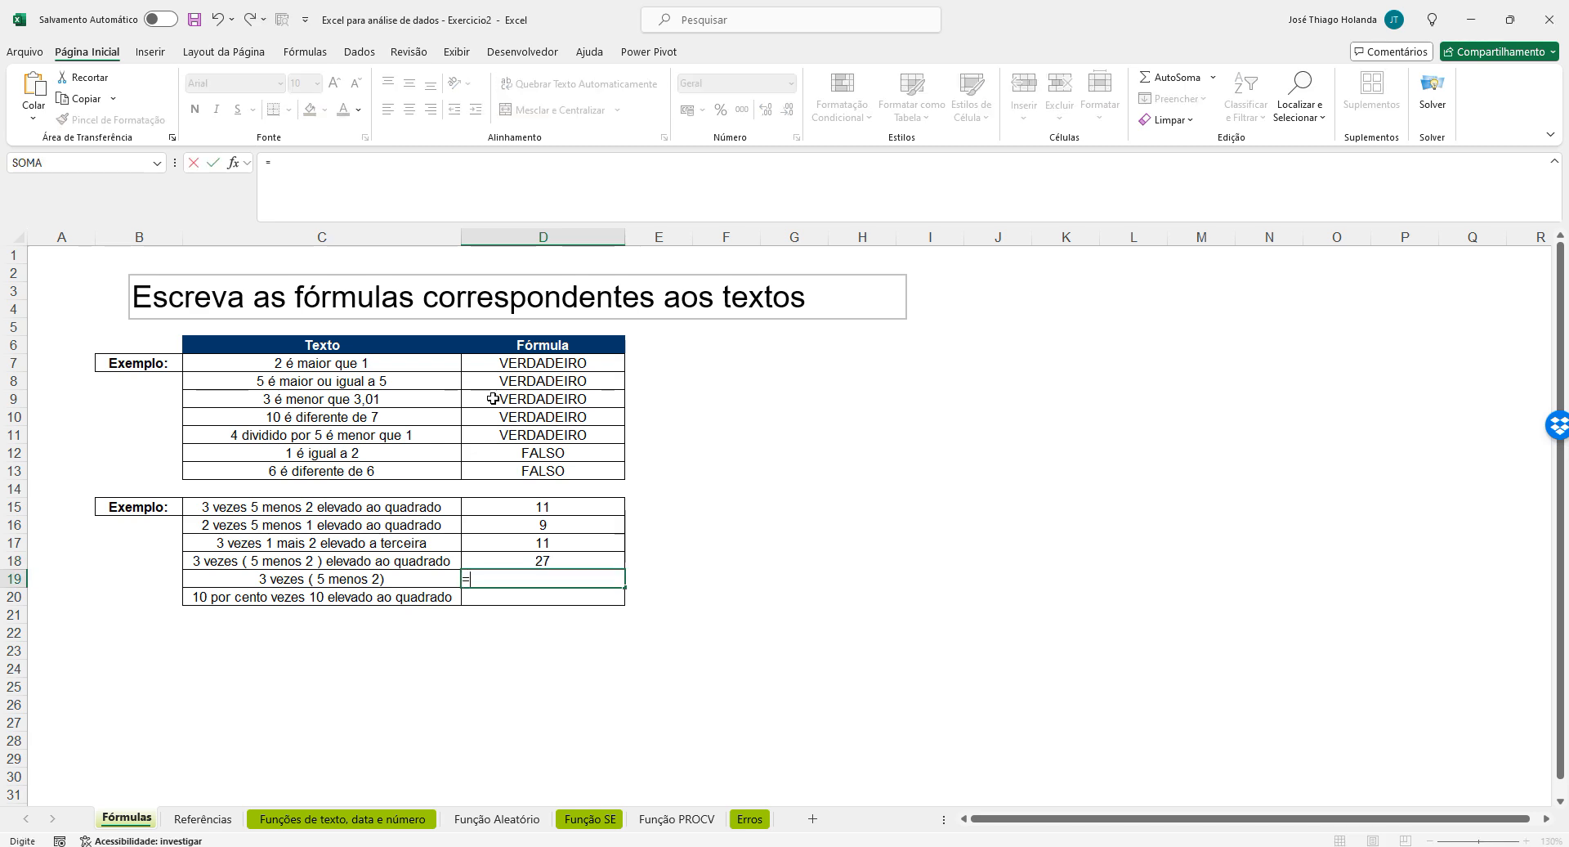
type("3*(5-2)")
key("Return")
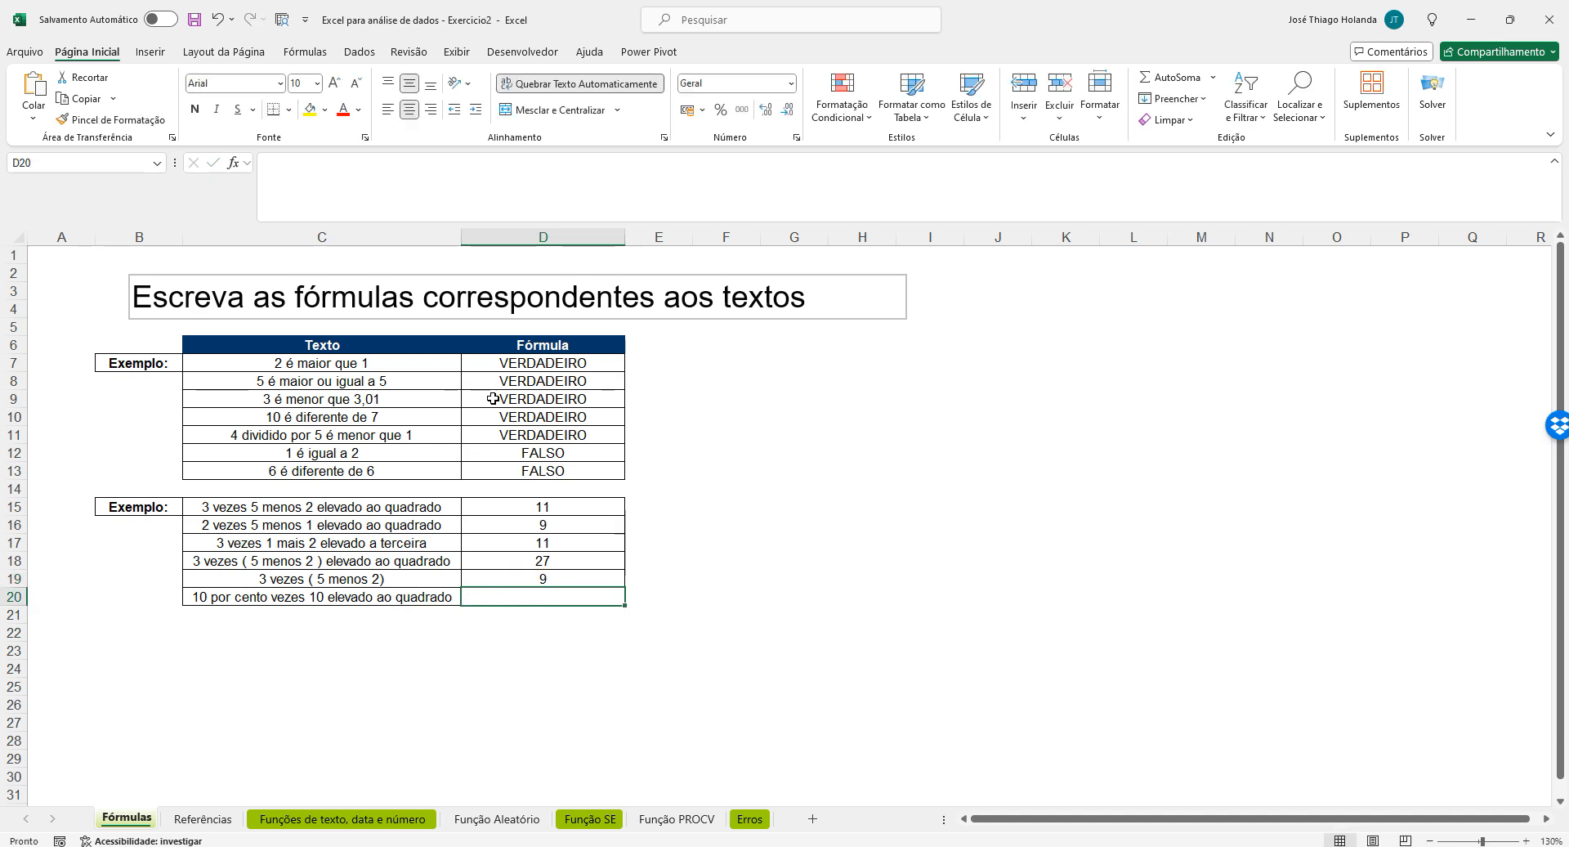
Enter the formula =10/100*10^2 in D20 for the text "10 por cento vezes 10 elevado ao quadrado"
type("=")
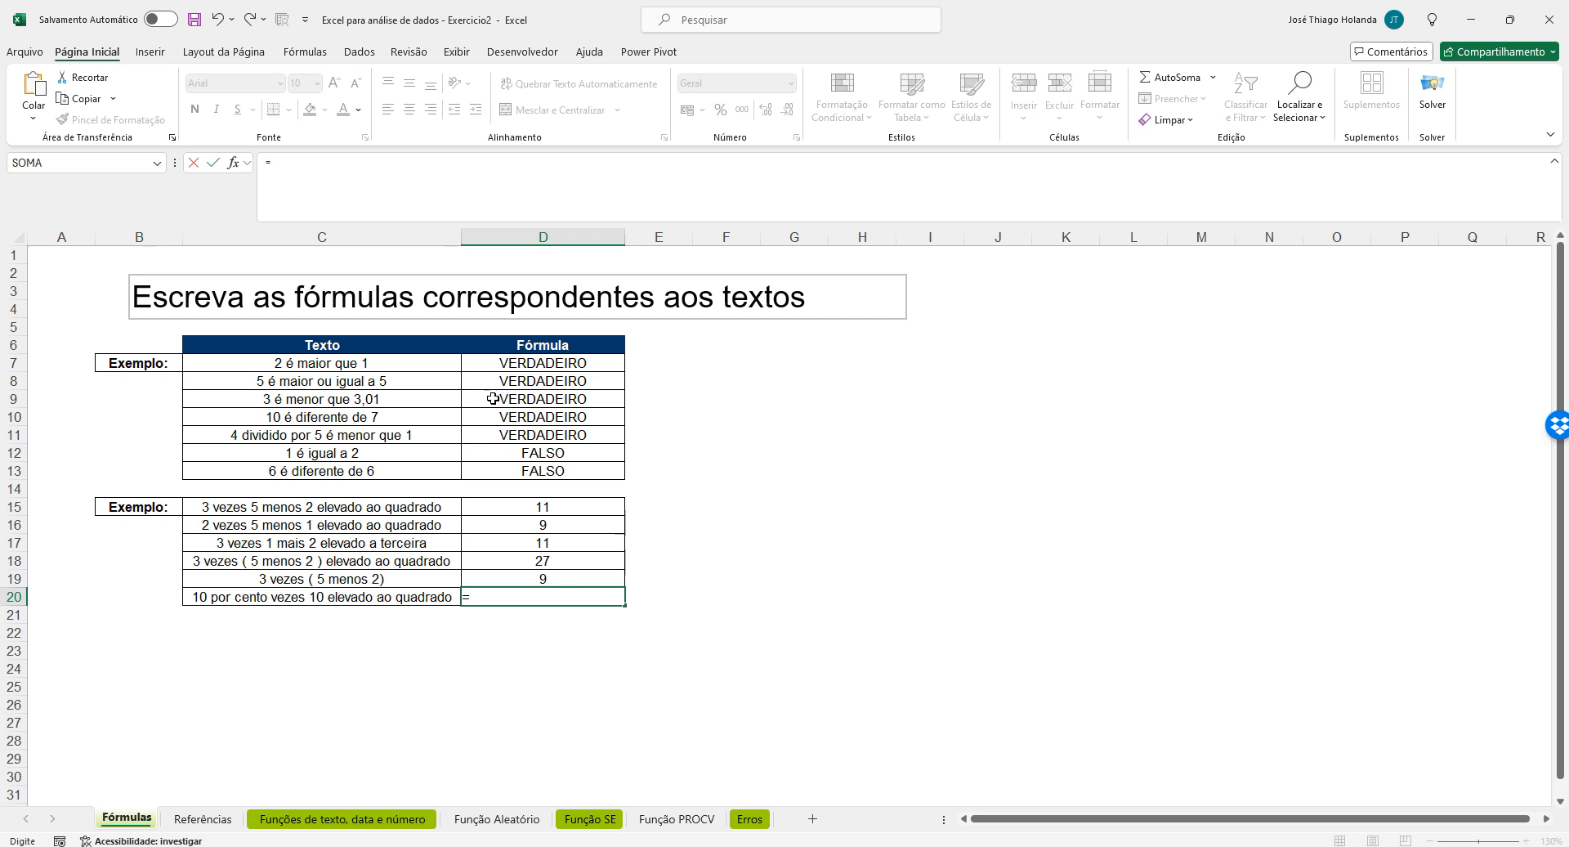
type("10/100*10^2")
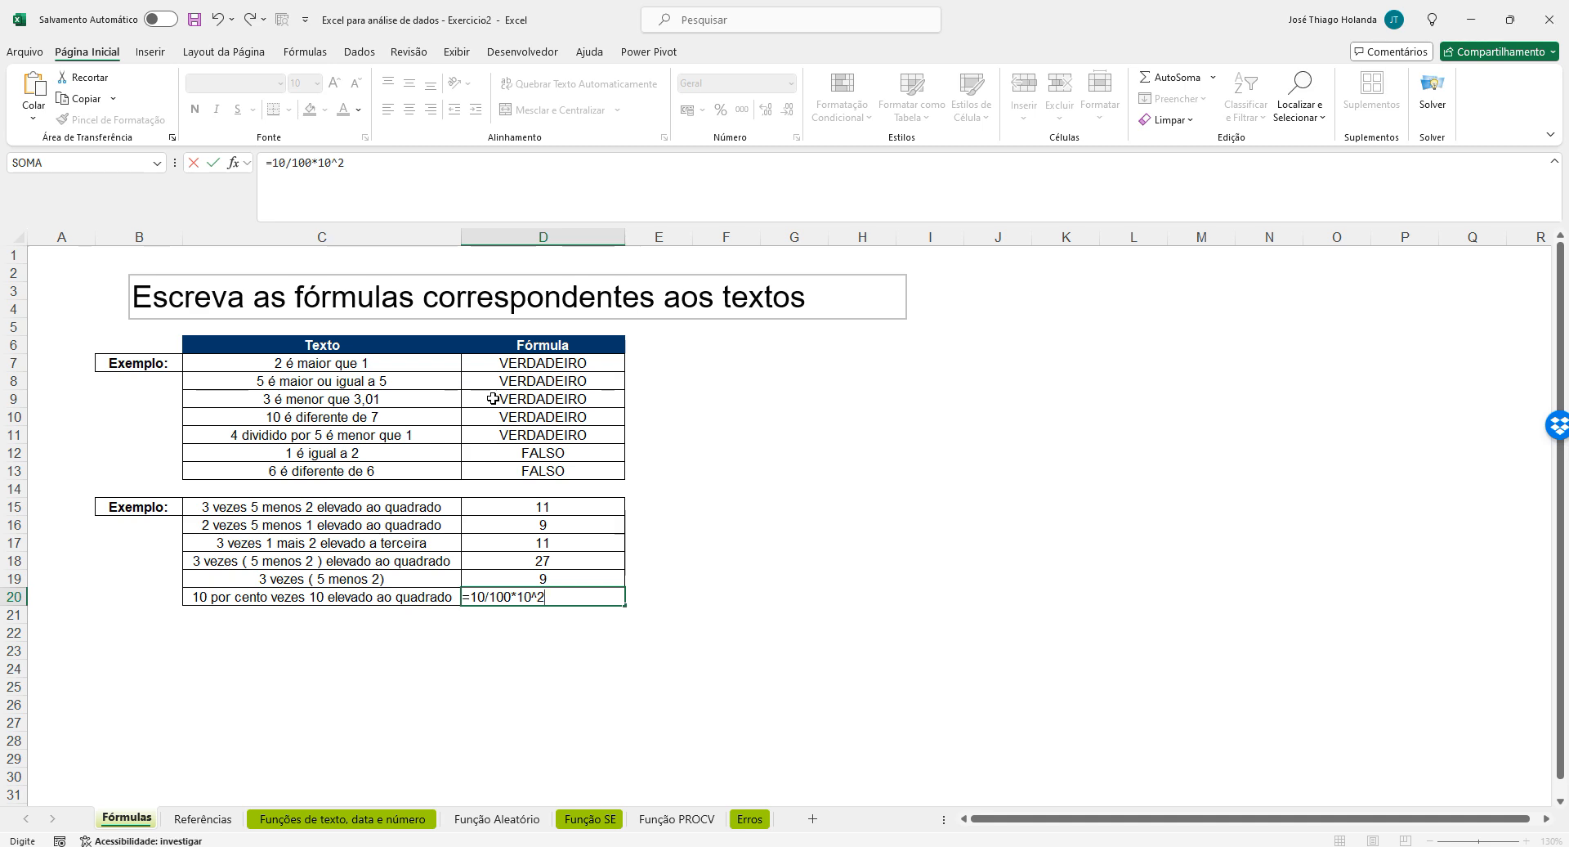
key("Return")
key("Up")
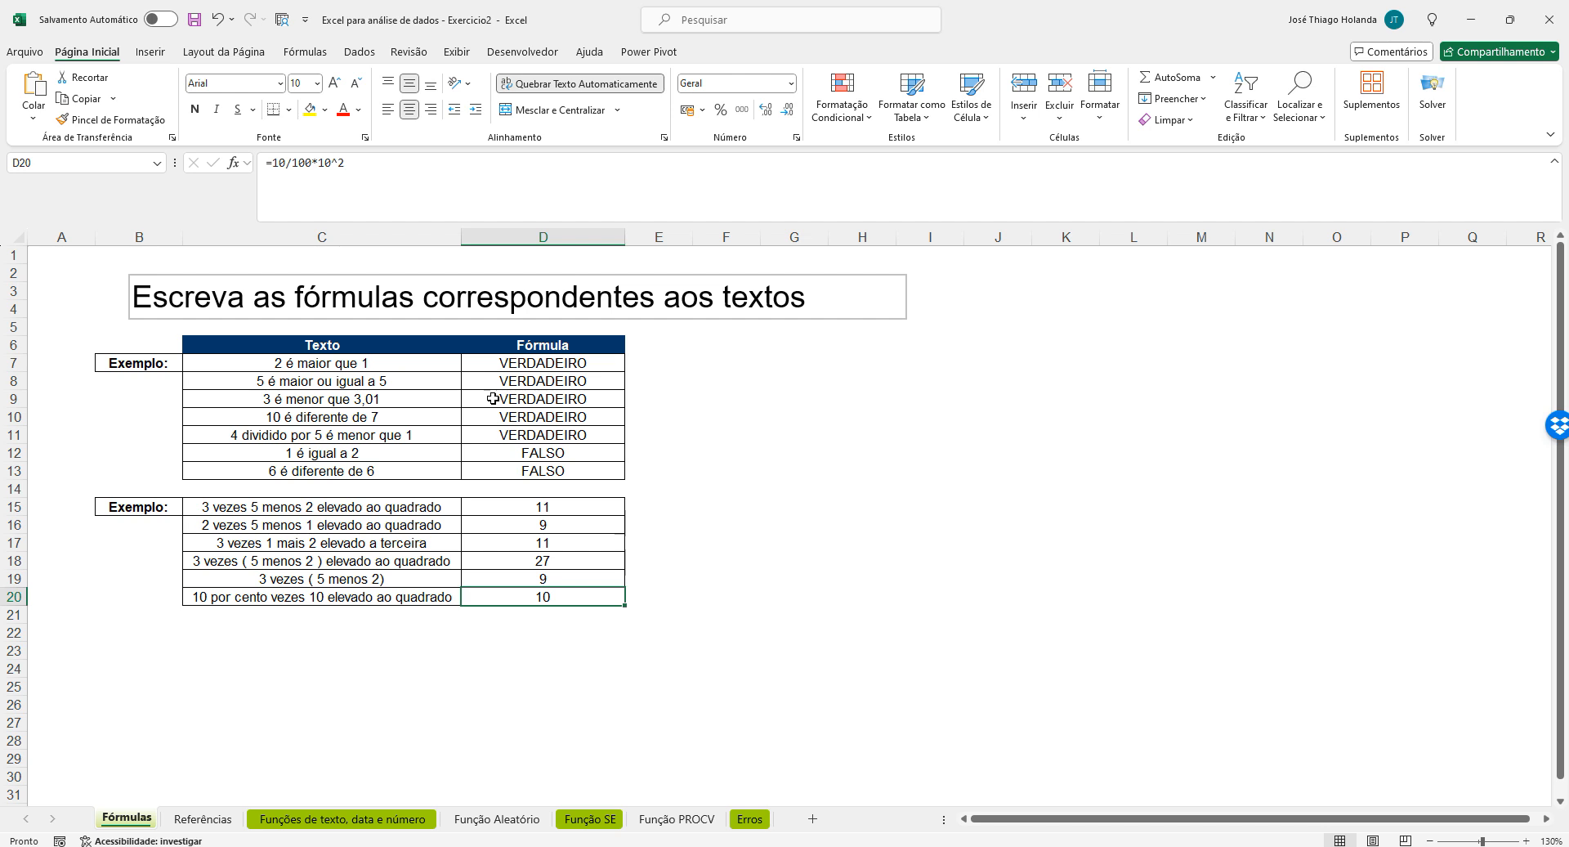
Open the Referências sheet and examine its instructions along with Vendedor 2's Livros and Total geral cells in Tabela 1
left_click(196, 820)
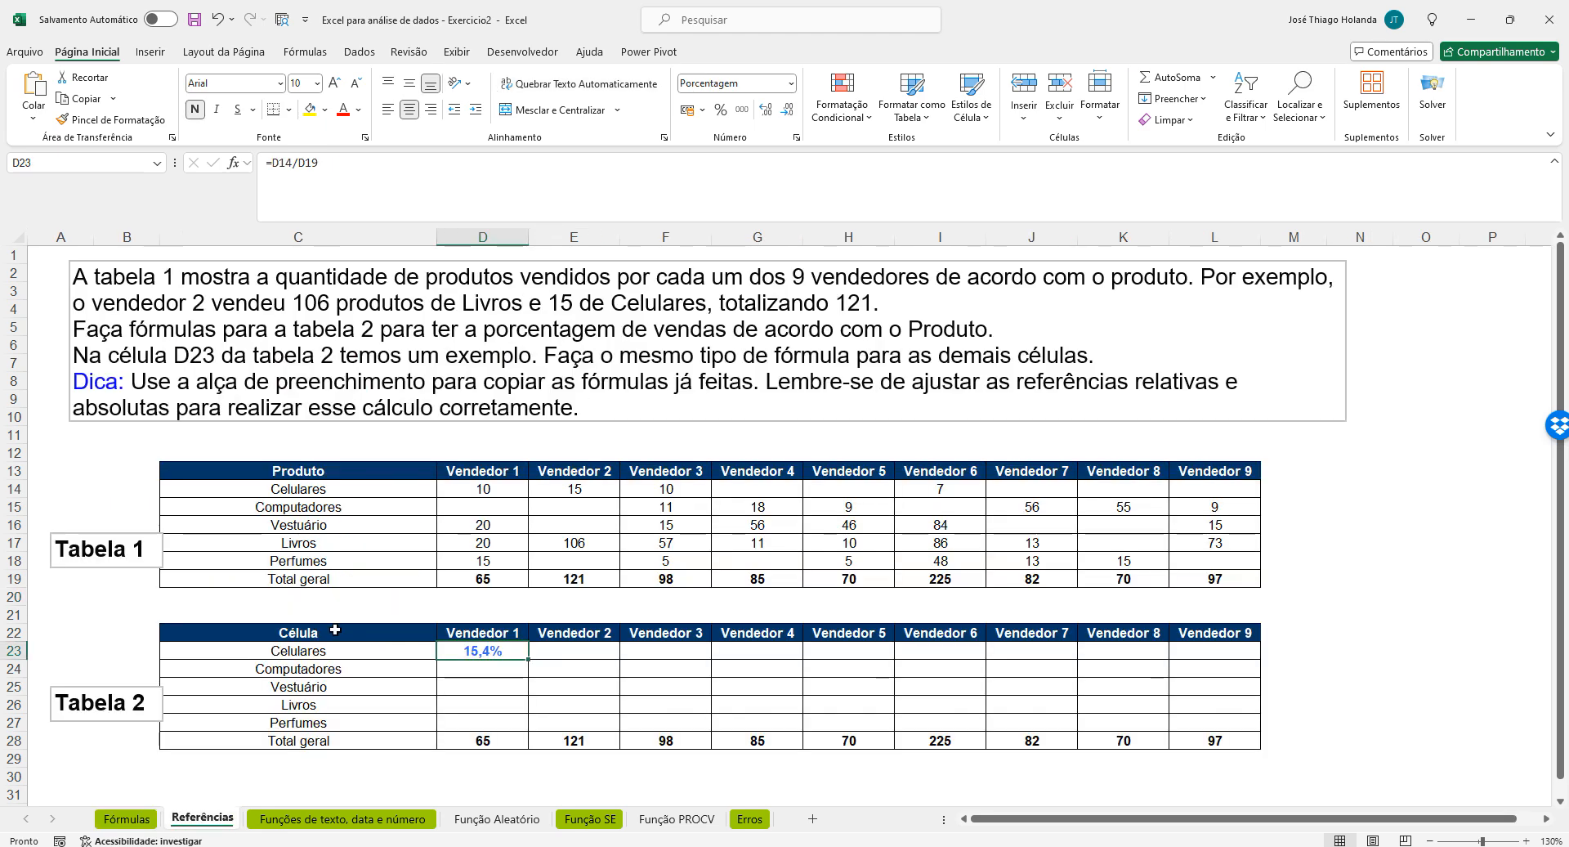
scroll(553, 444, "down", 1)
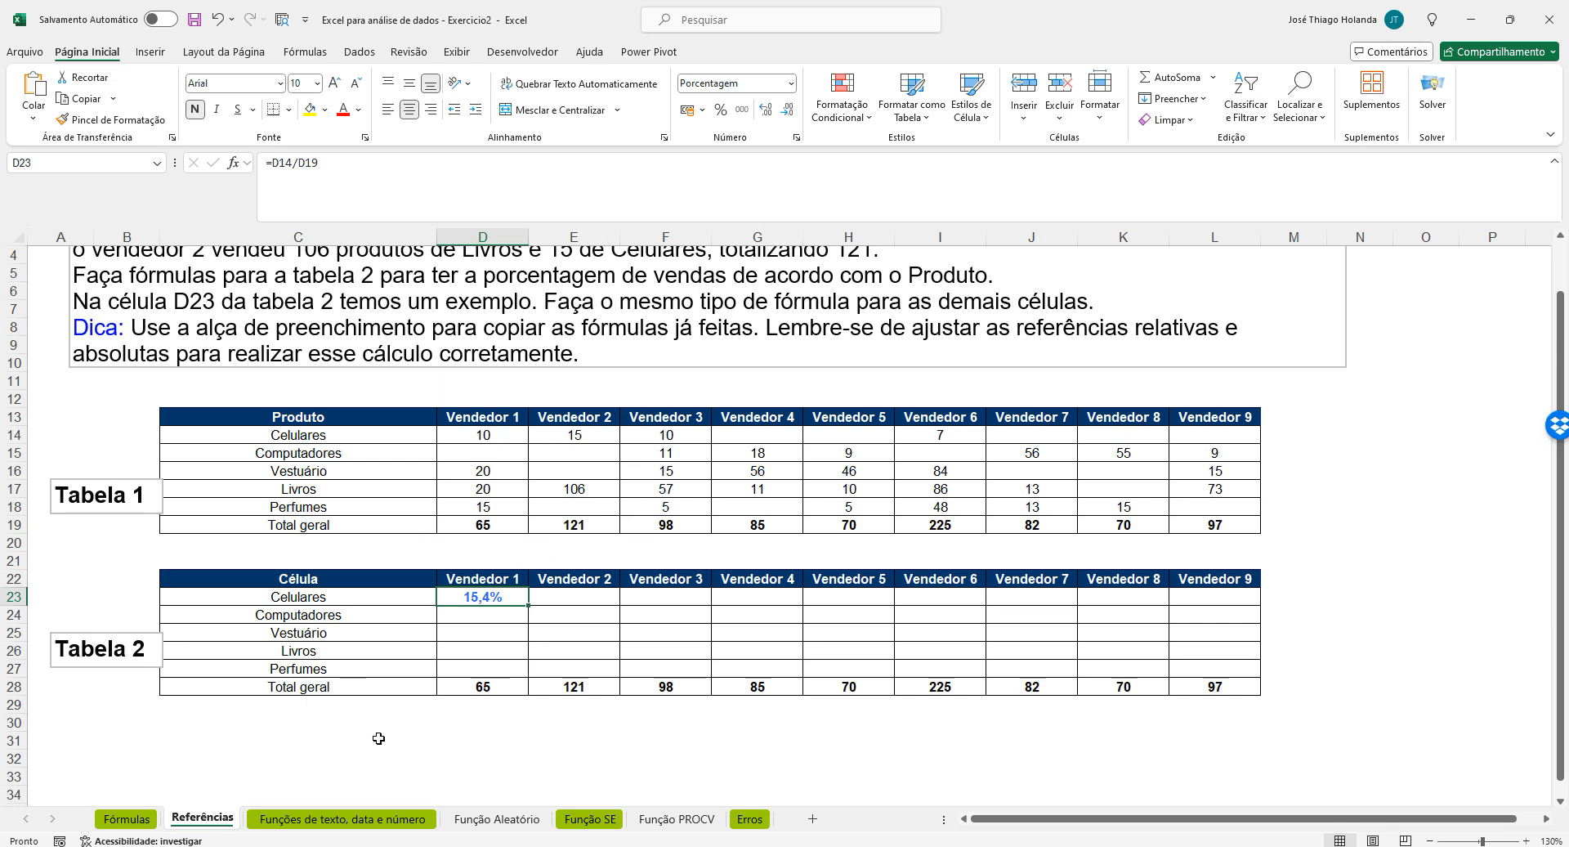
scroll(446, 461, "up", 1)
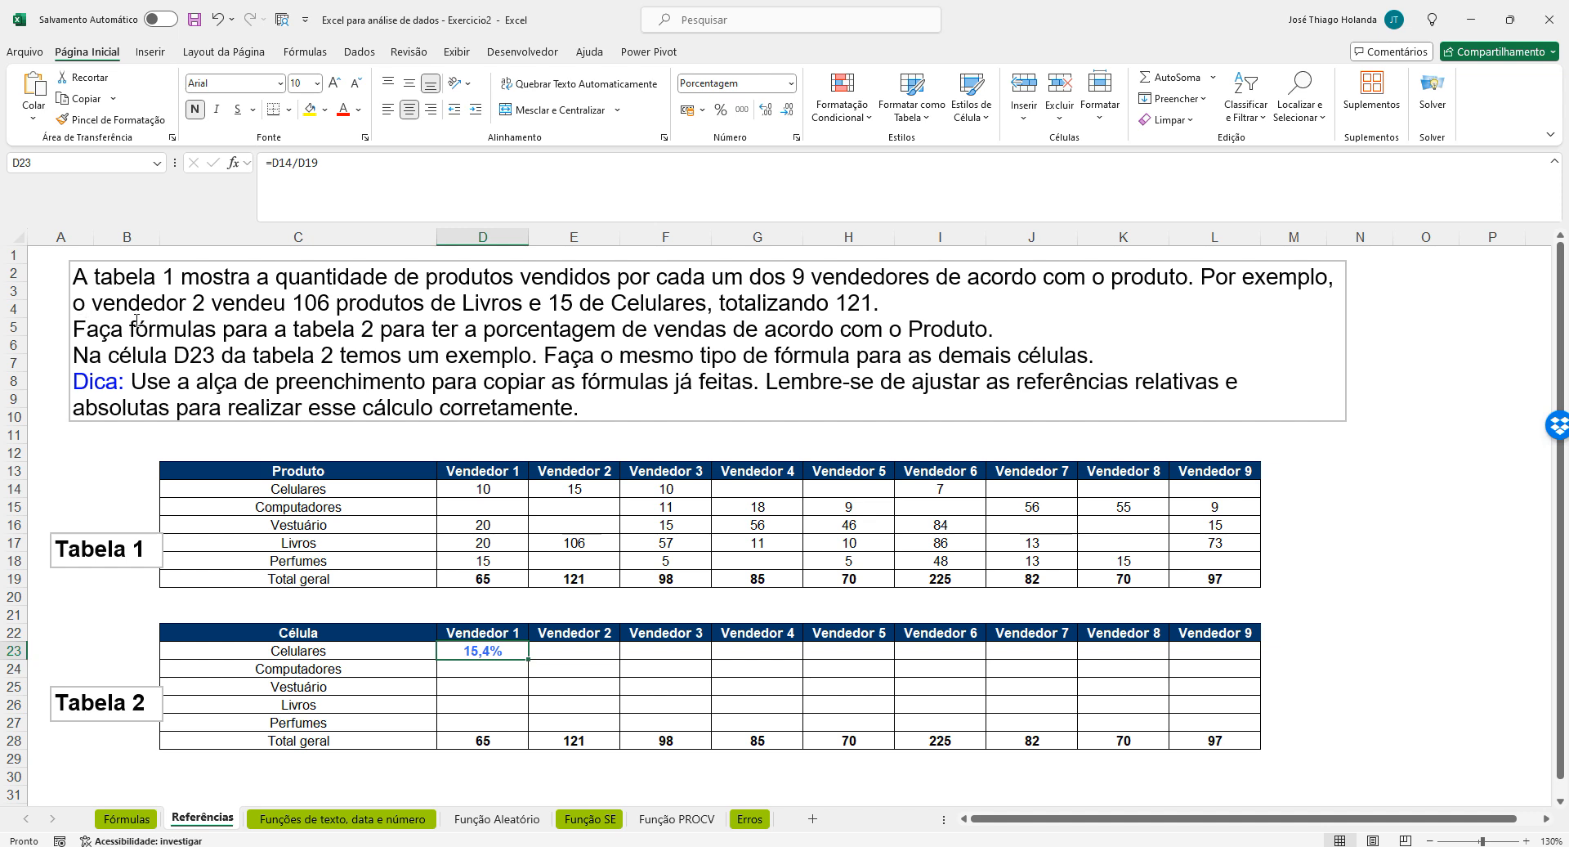
left_click(572, 544)
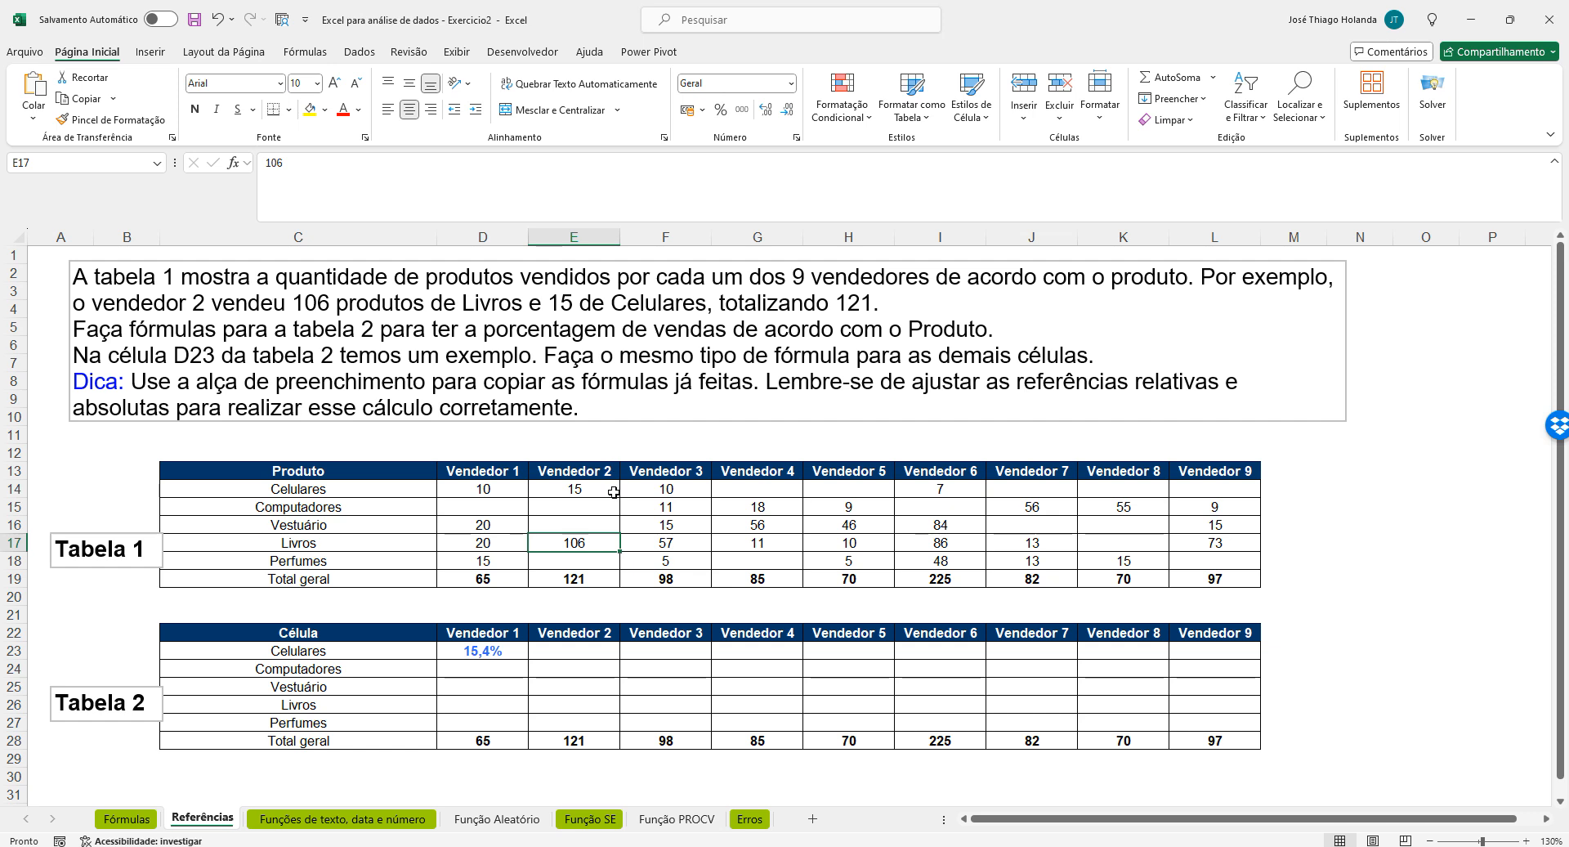
left_click(573, 580)
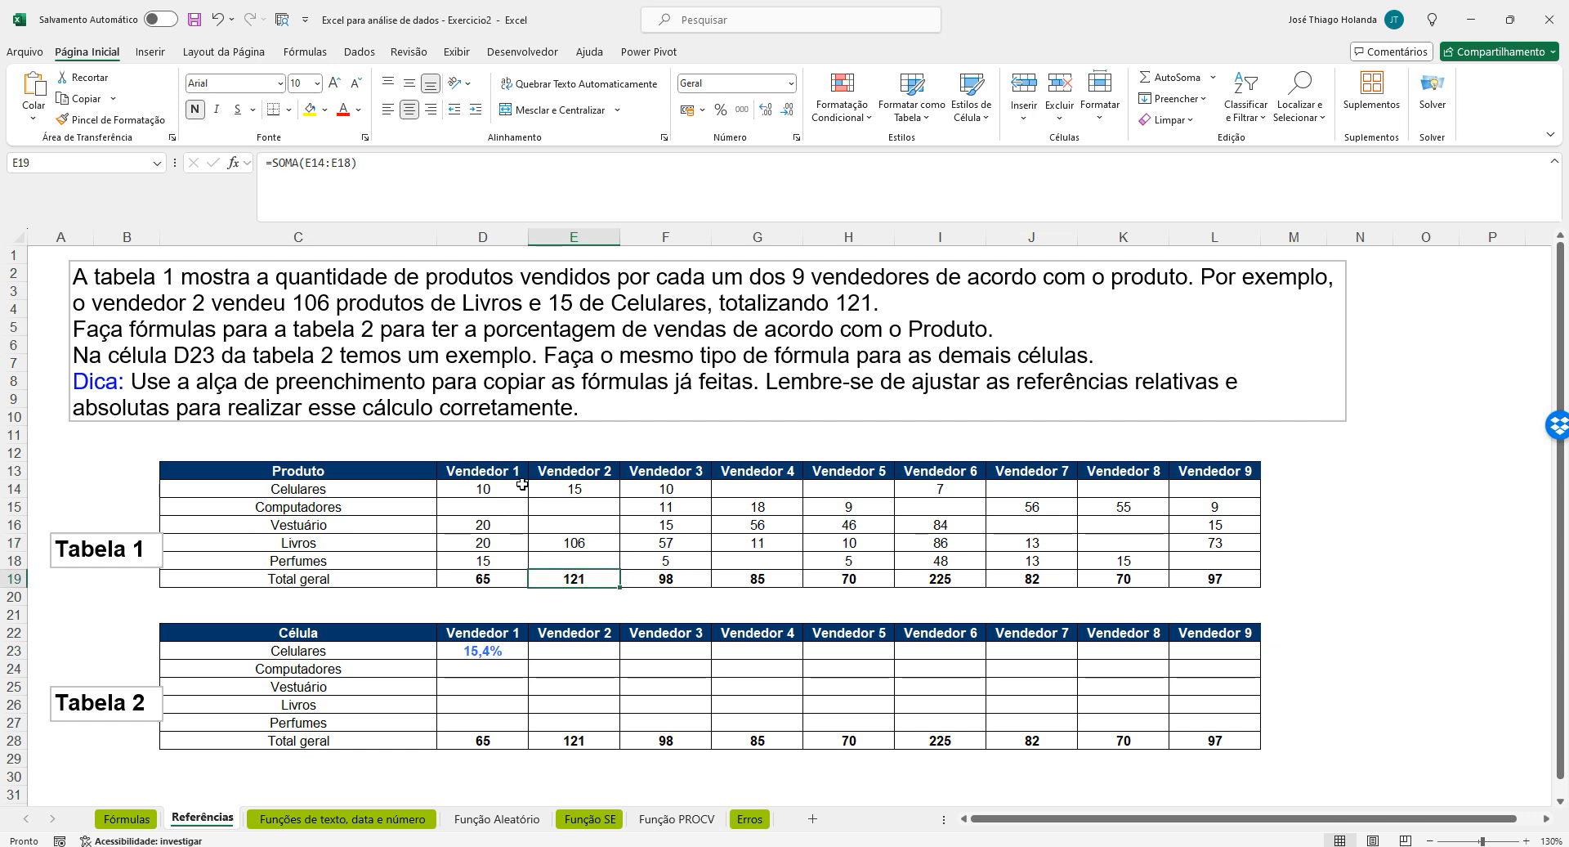
Copy the formula text =SOMA(E14:E18) from Vendedor 2's Total geral cell E19
left_click_drag(382, 165, 214, 157)
key("ctrl+c")
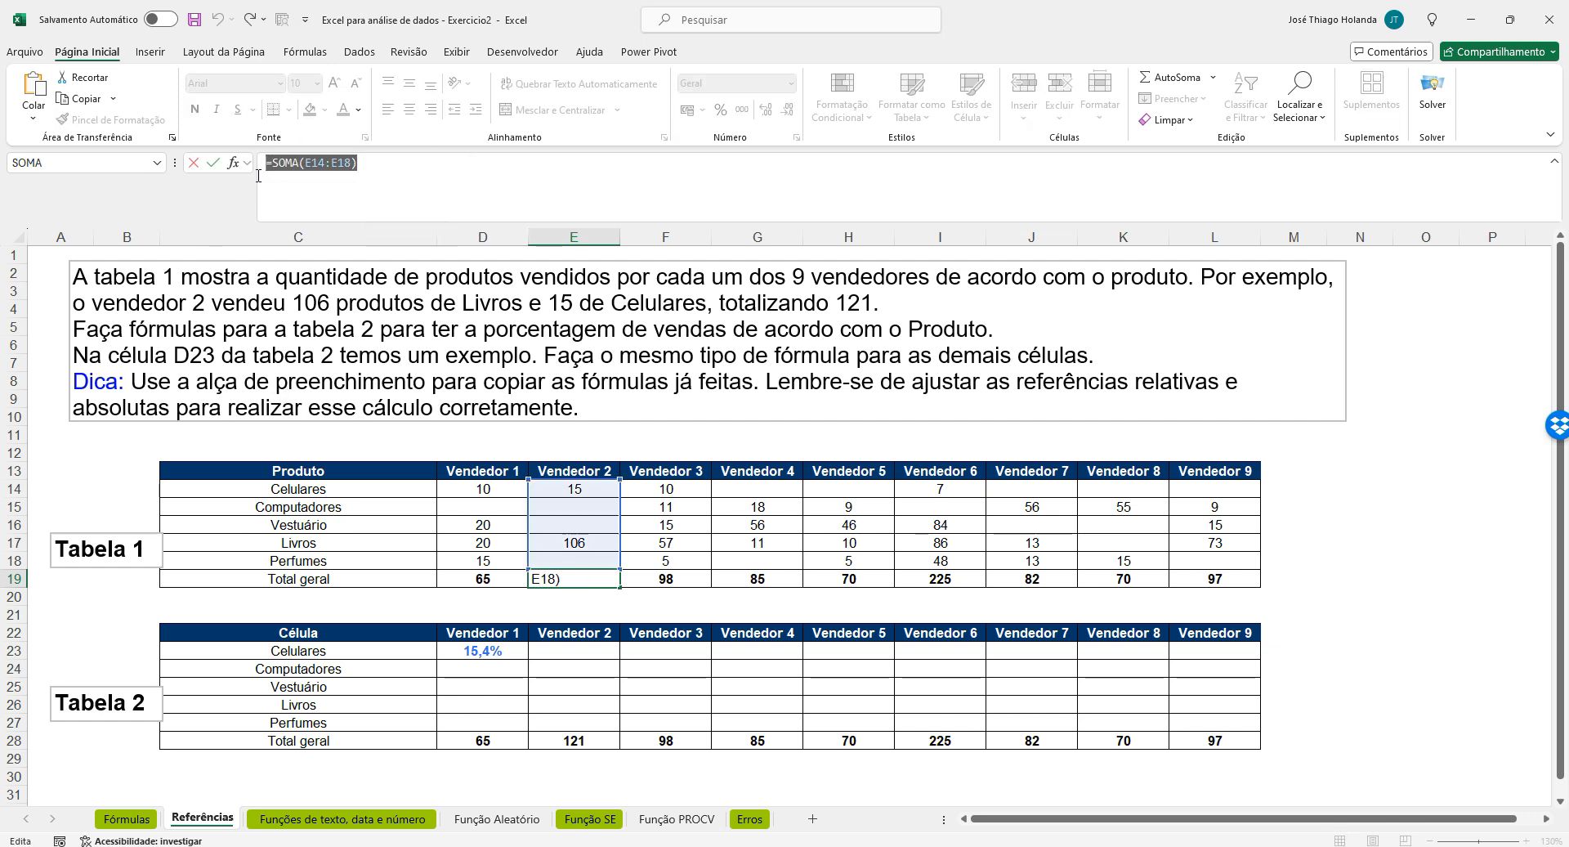
key("Return")
left_click(200, 846)
type("bloco")
key("Return")
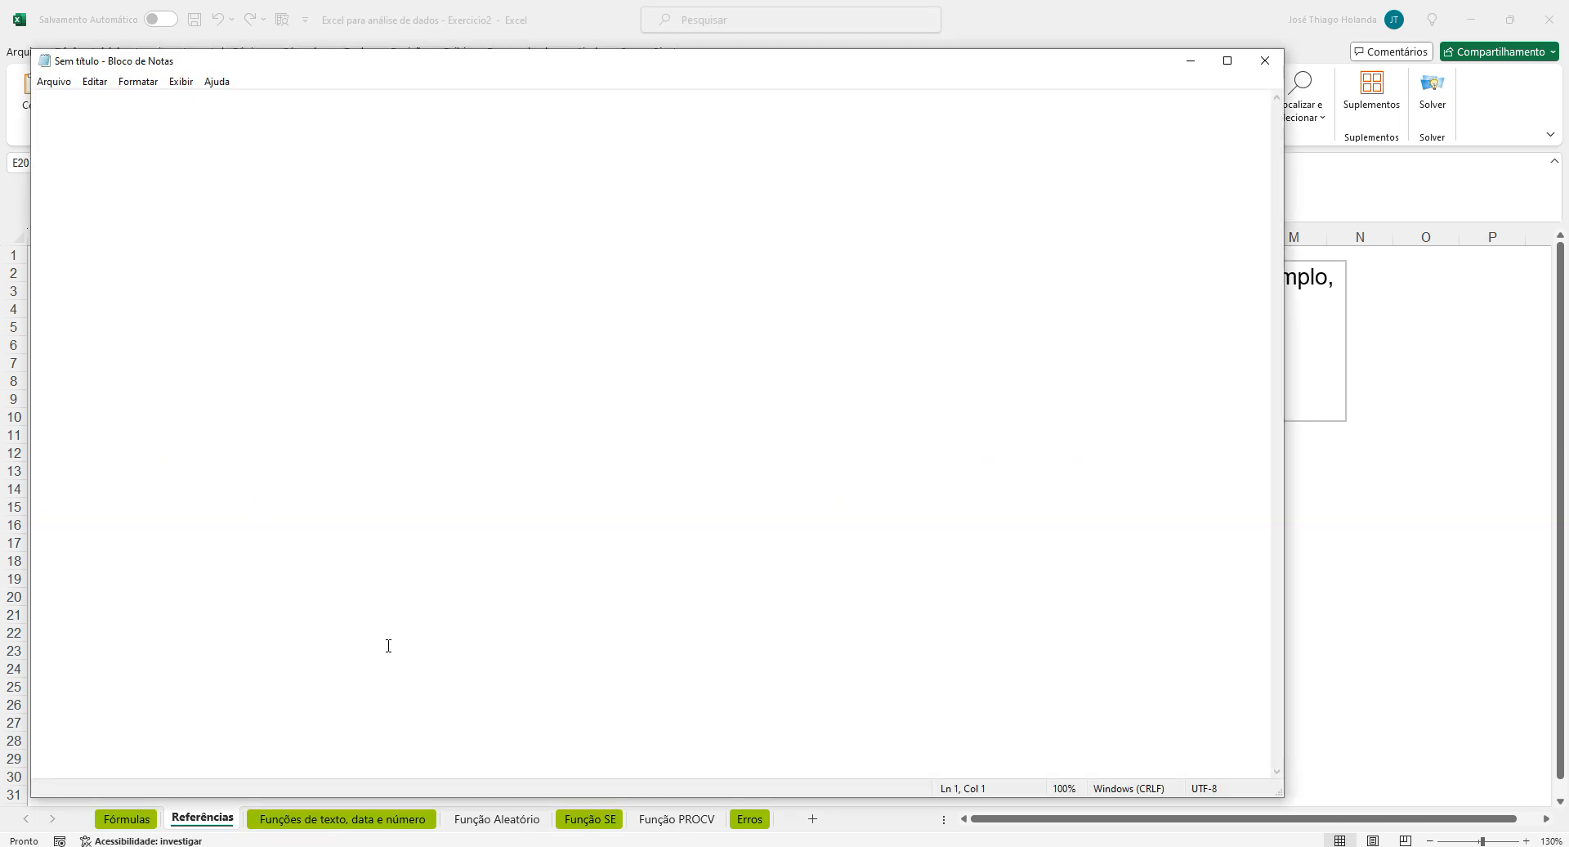
left_click(1266, 61)
Open Bloco de Notas, paste the copied formula =SOMA(E14:E18) into the blank note and enlarge the text display
key("super+s")
type("bloco de nota")
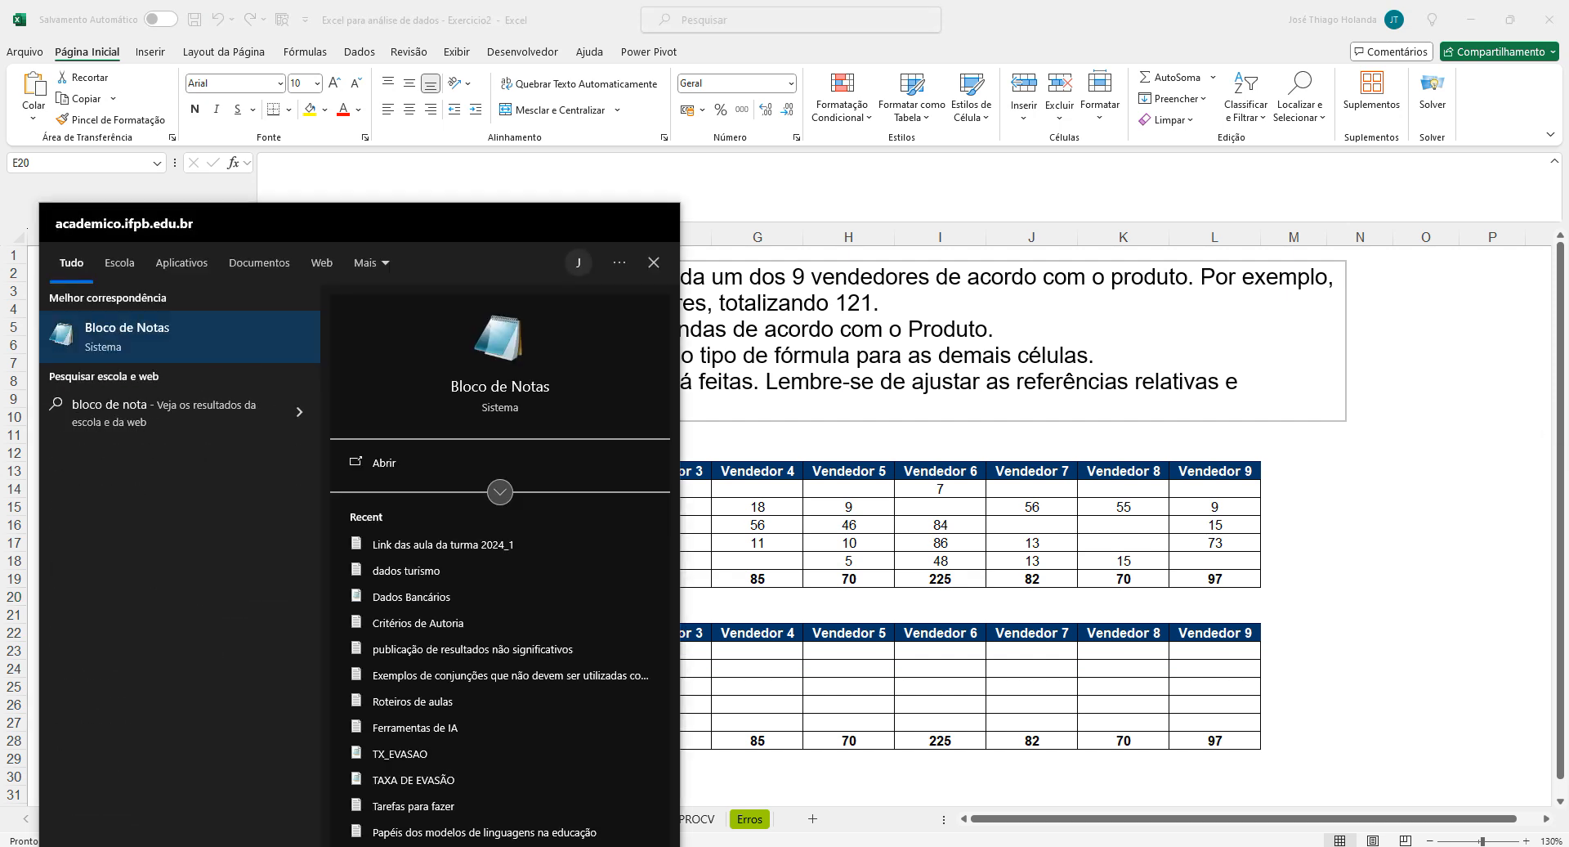
key("Return")
key("ctrl+v")
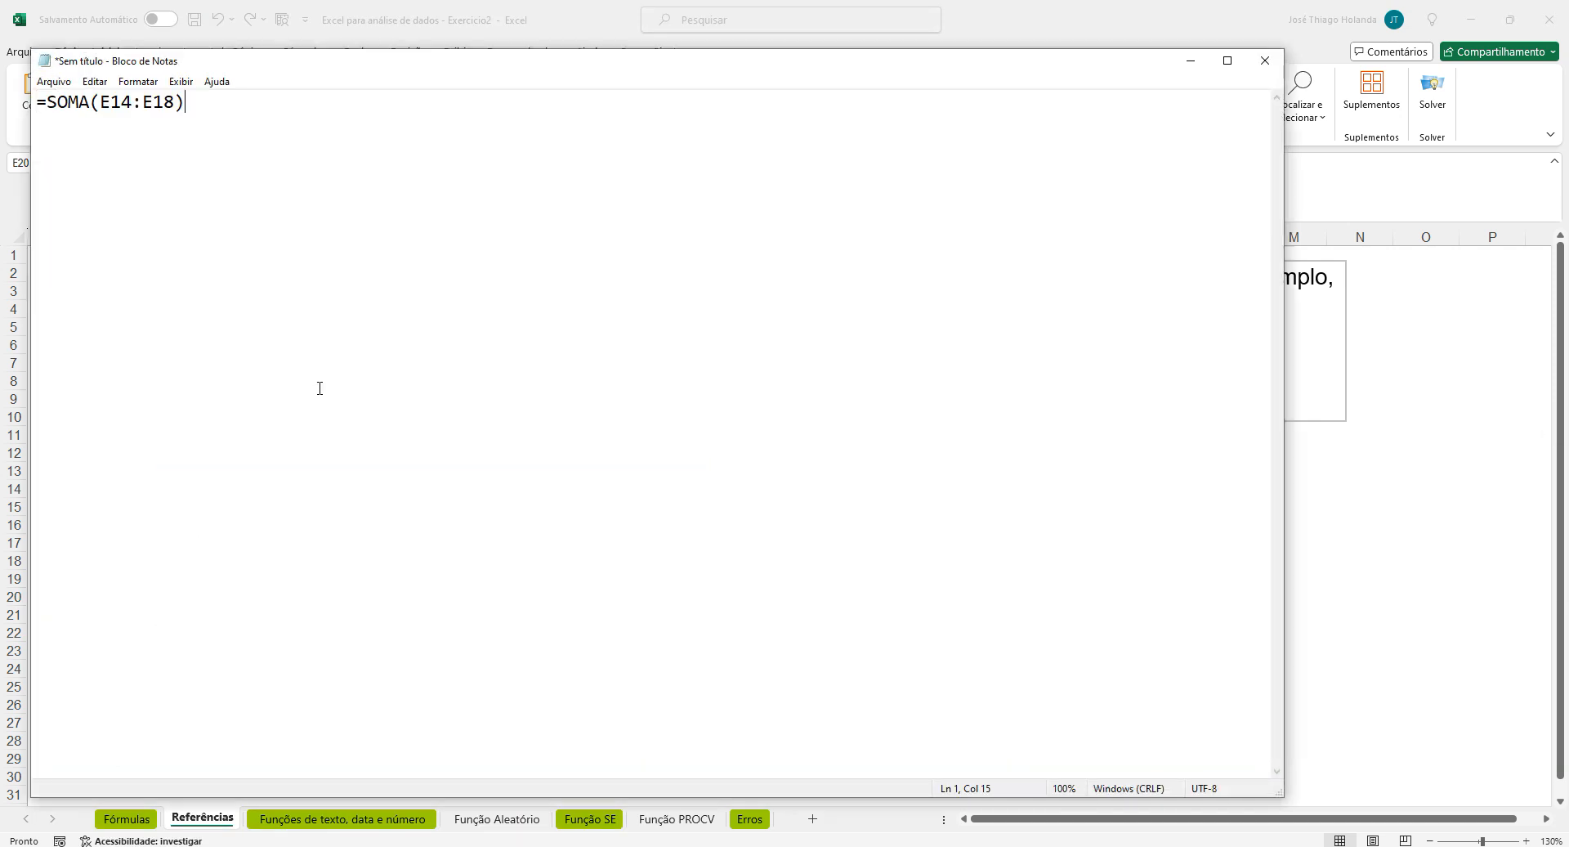
scroll(318, 368, "up", 11)
left_click(196, 114)
Switch back to Excel and examine Vendedor 2's total in E19 and the D23 example formula with its source cells D14 and D19
key("alt+Tab")
left_click_drag(587, 488, 589, 579)
left_click(589, 581)
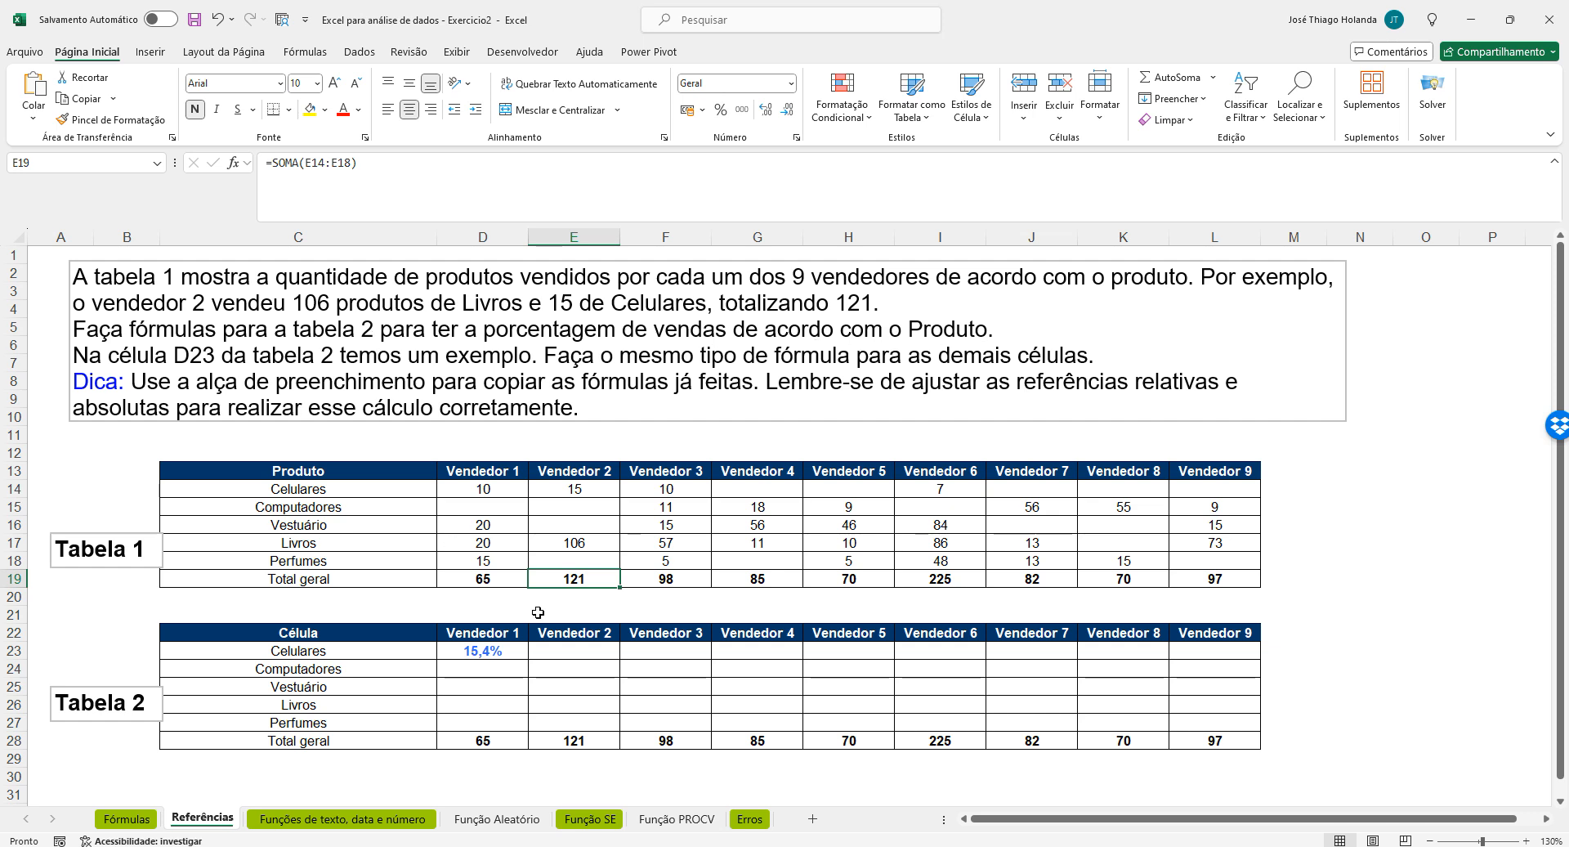
left_click(368, 652)
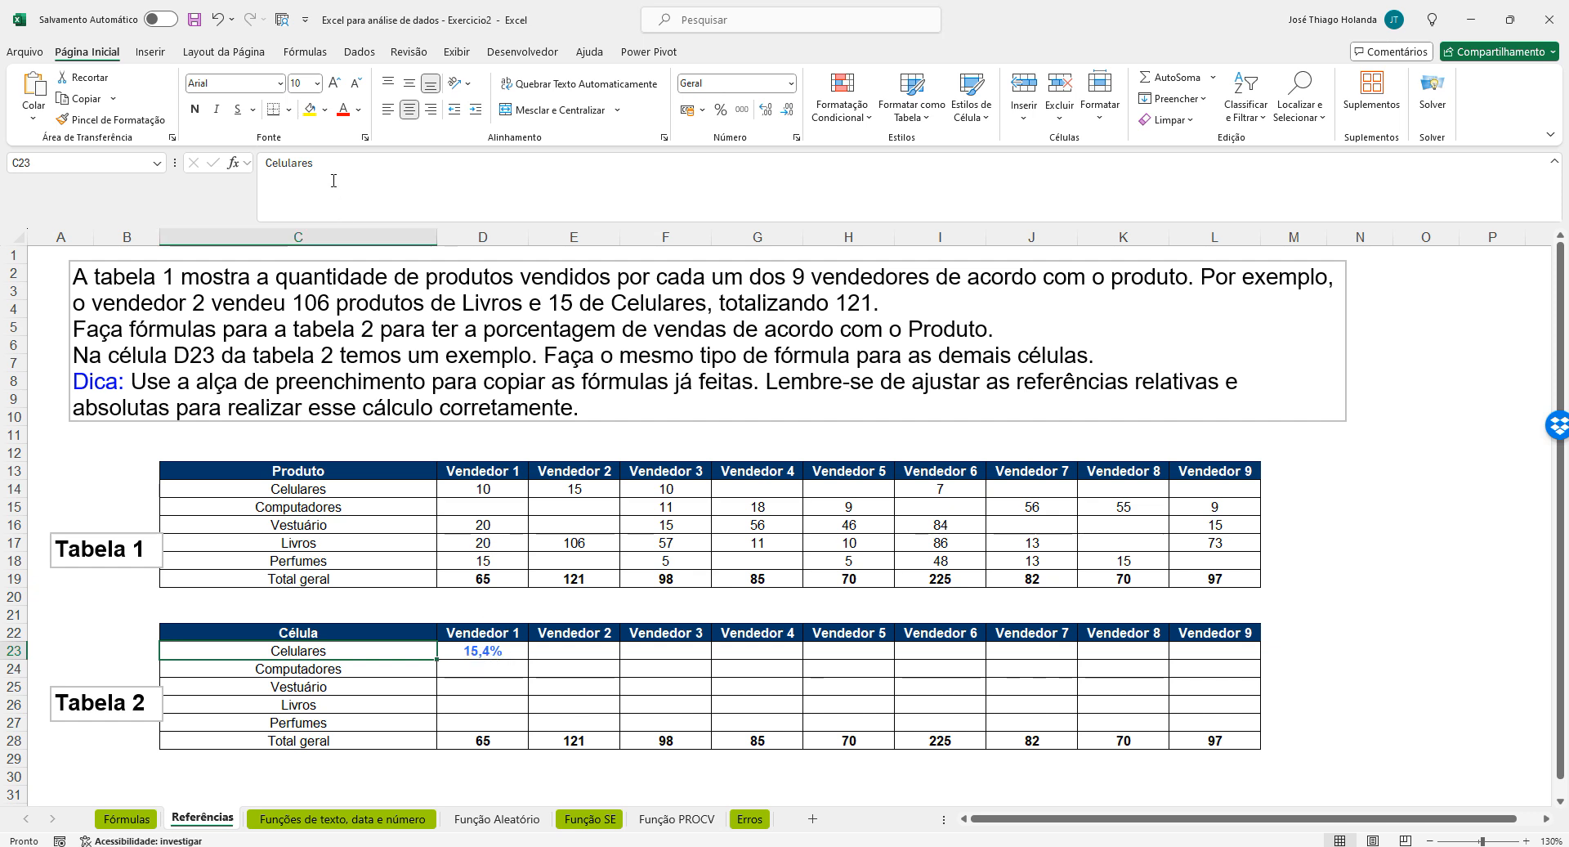
left_click(513, 651)
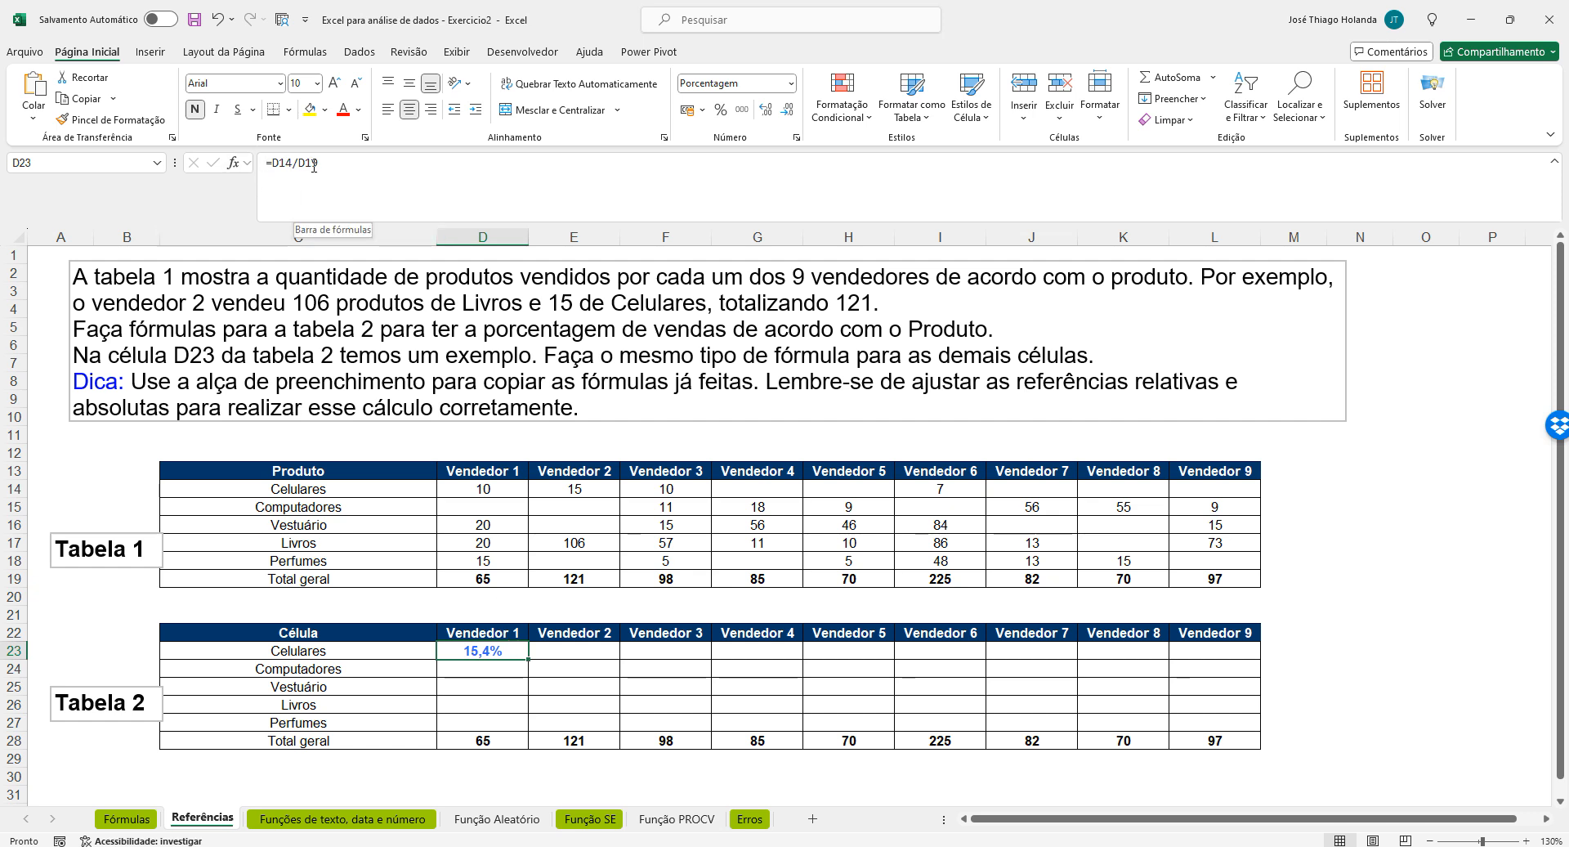
left_click(491, 488)
left_click(504, 575)
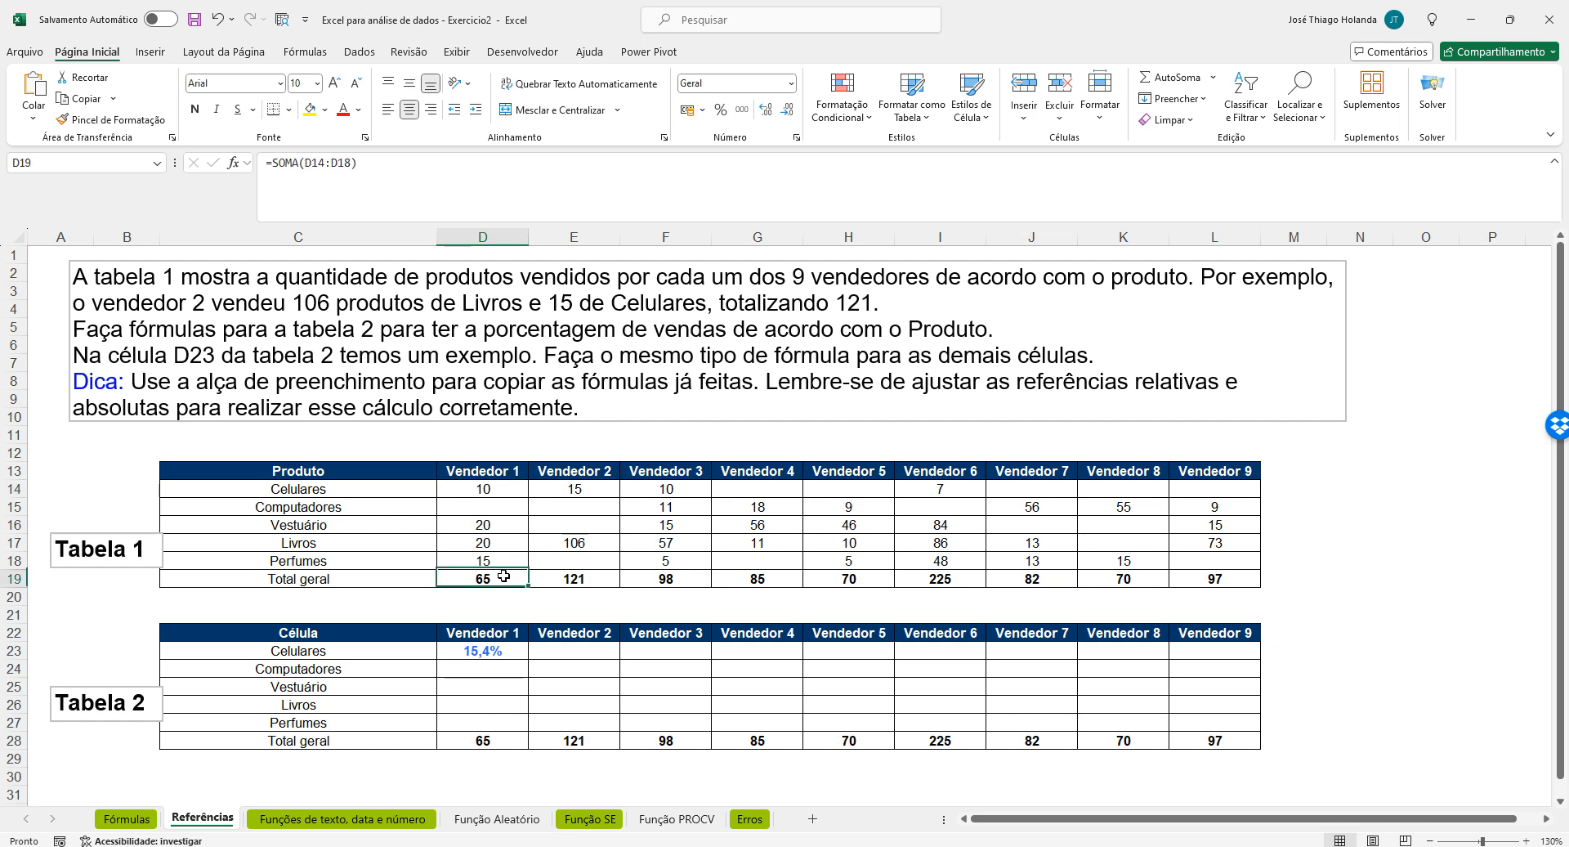
Try filling the D23 formula =D14/D19 down through D27, and repeat it by copying and pasting over D23:D27
left_click(505, 652)
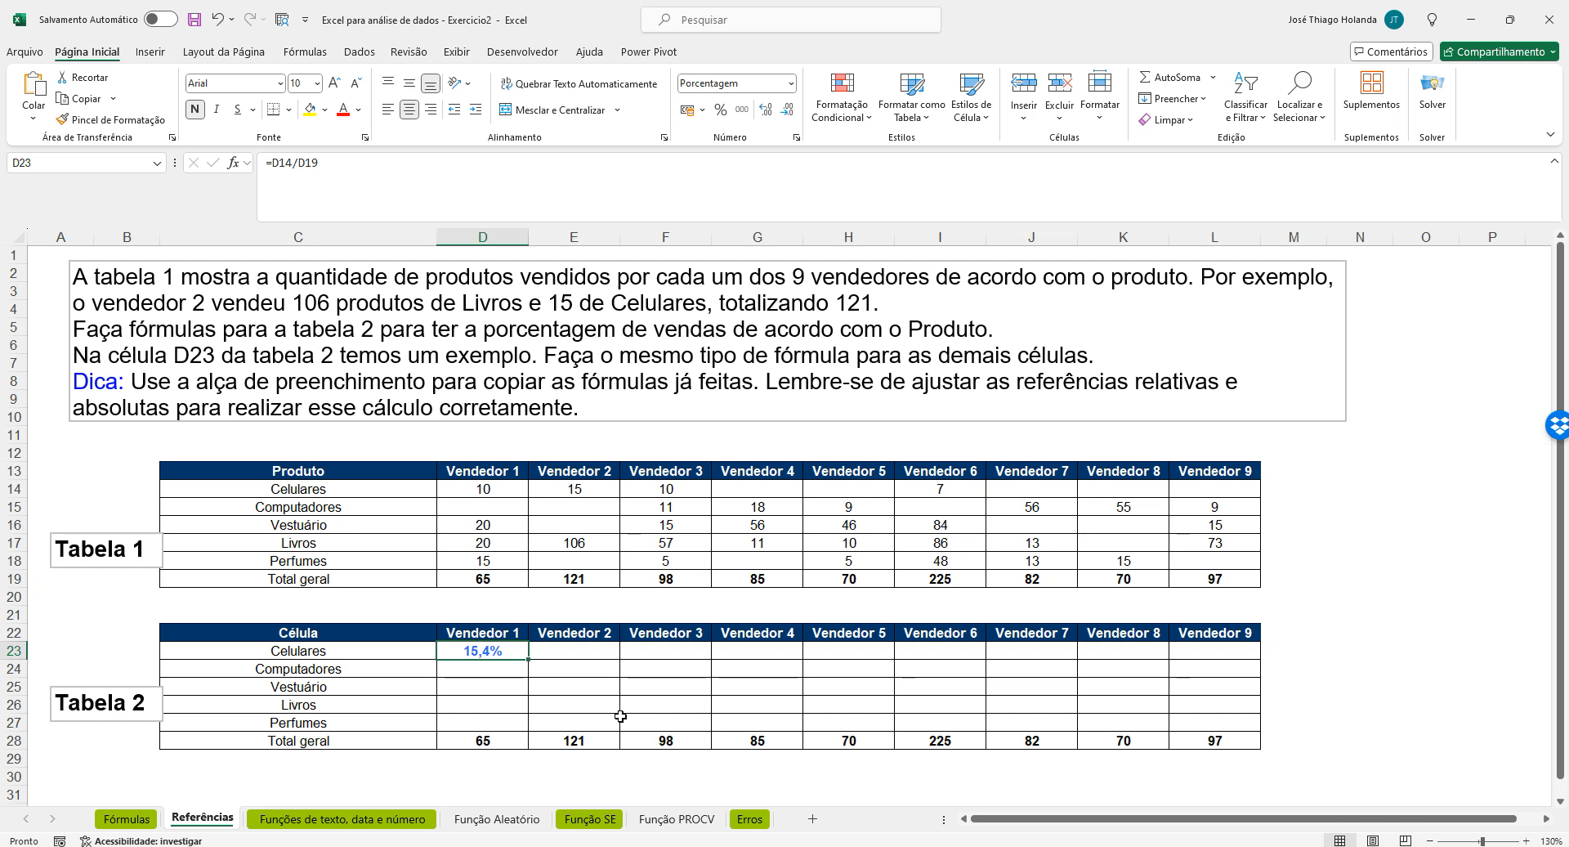
left_click_drag(528, 660, 528, 725)
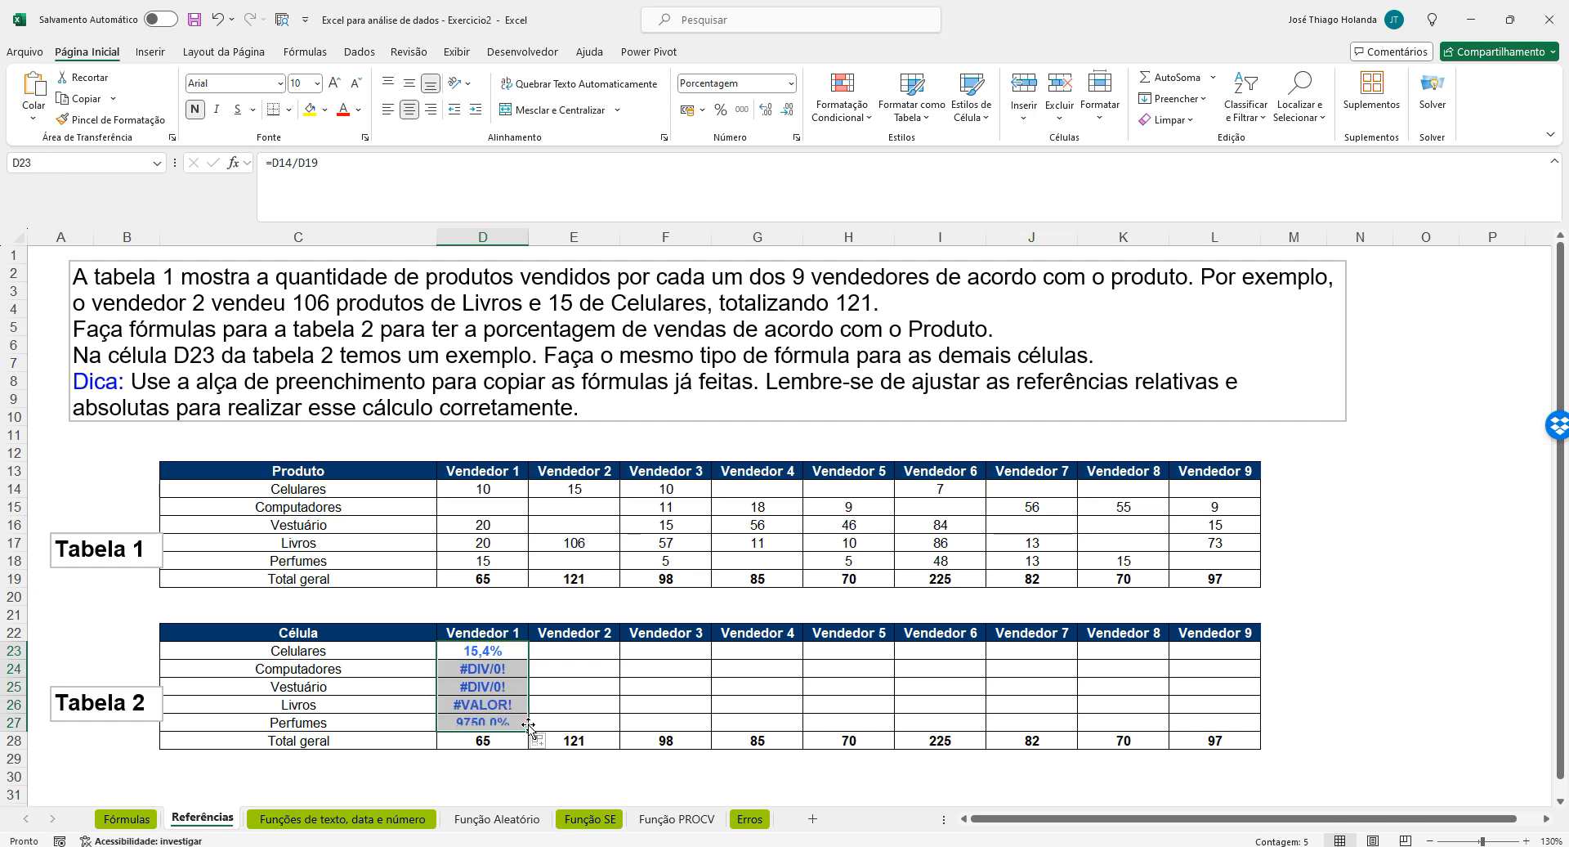
left_click(491, 652)
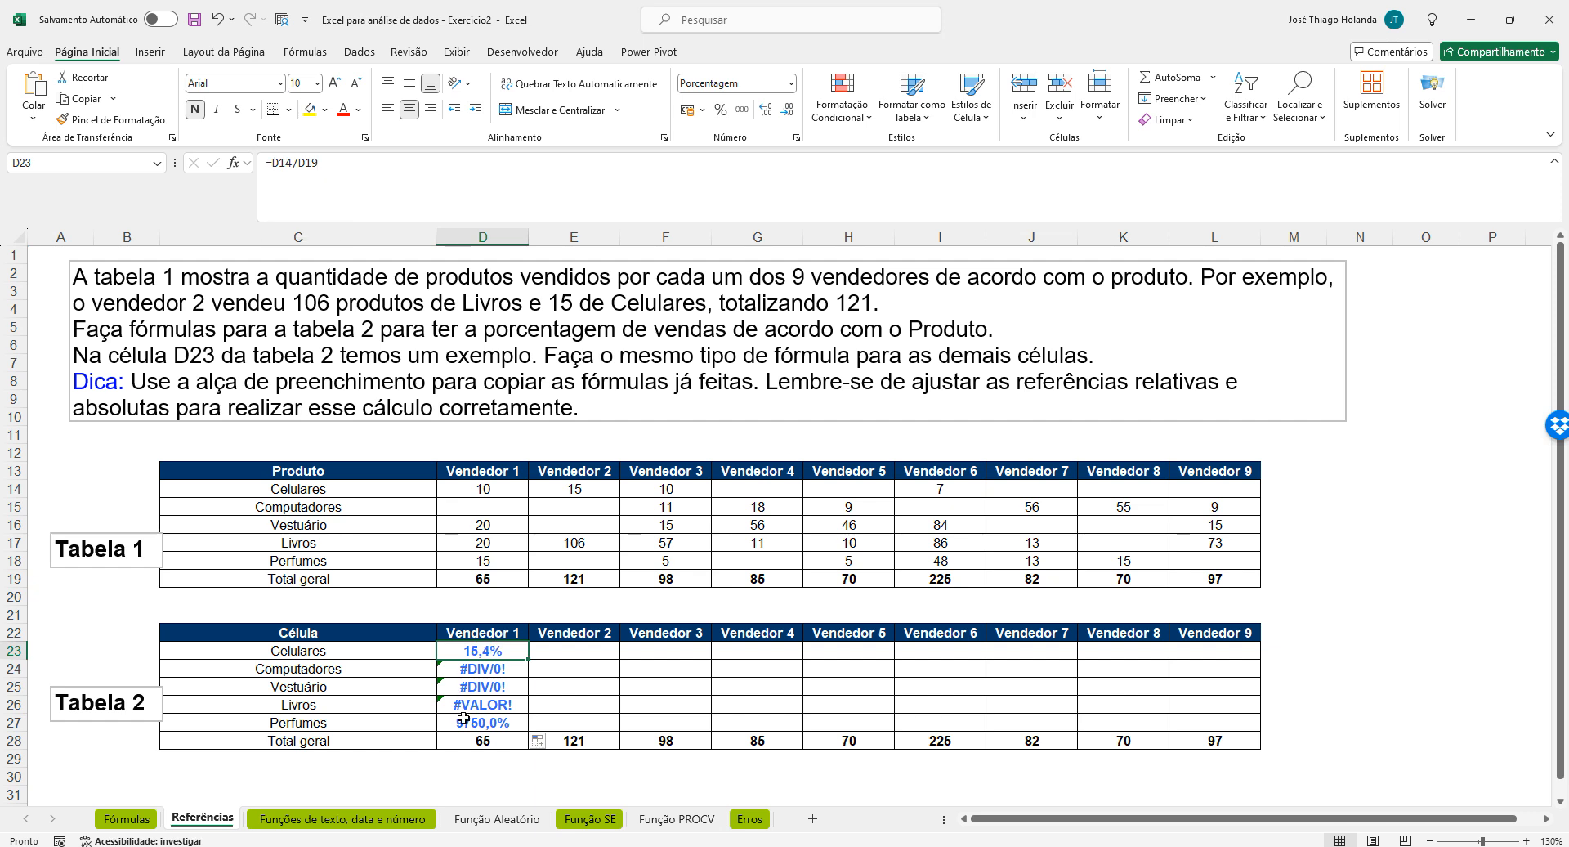
key("ctrl+c")
left_click_drag(489, 653, 488, 722)
key("ctrl+v")
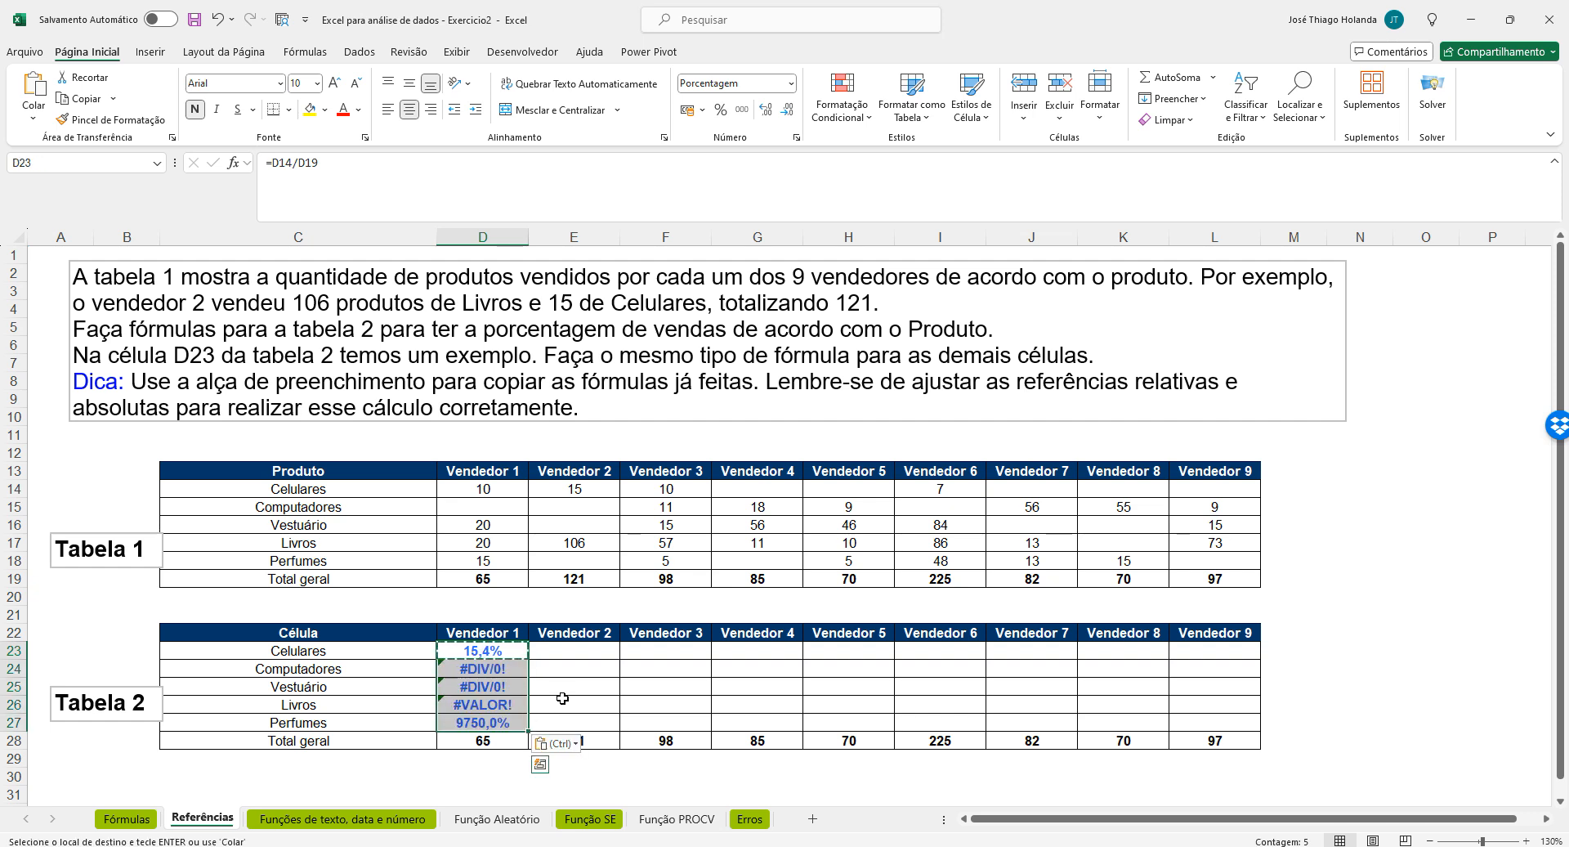
left_click(562, 700)
left_click(505, 652)
key("Escape")
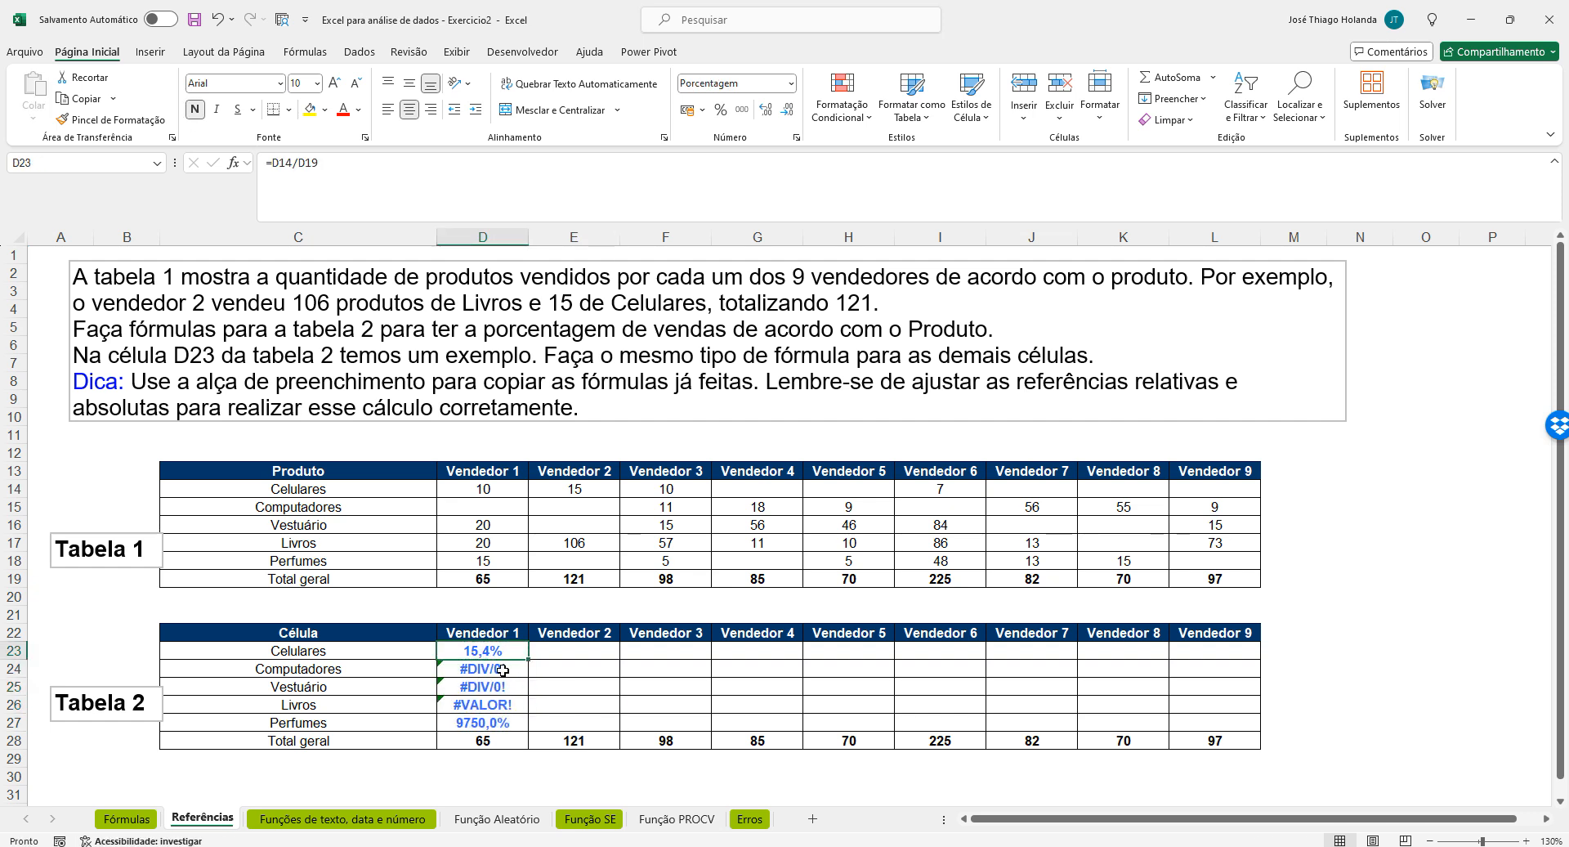
Compare the copied formula in D24 with the D23 example and with cells D15 and D19 in Tabela 1
left_click(495, 672)
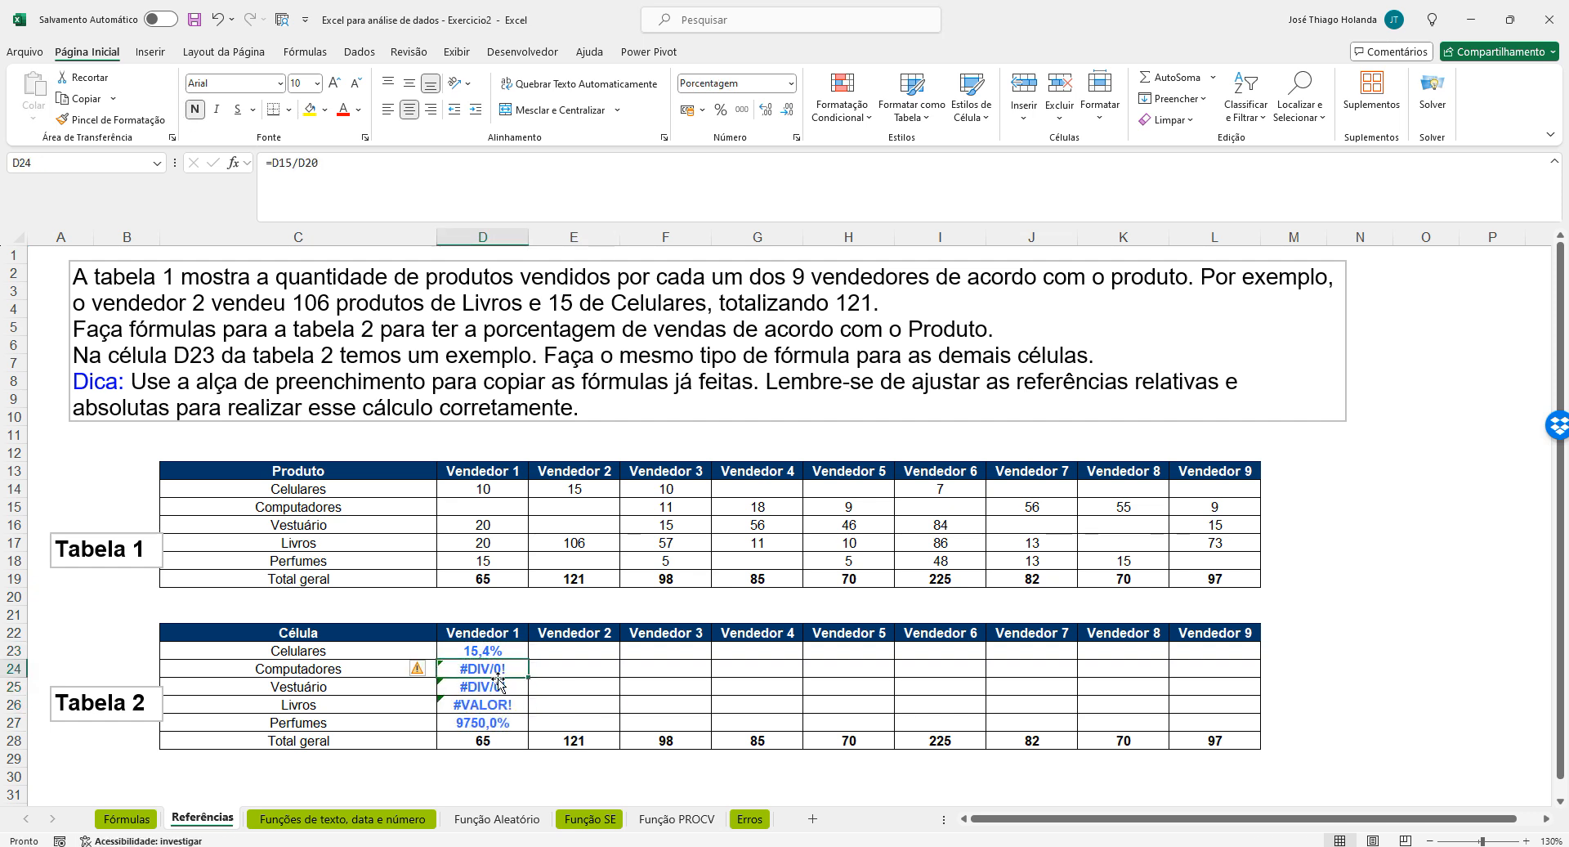
left_click(498, 651)
left_click(489, 510)
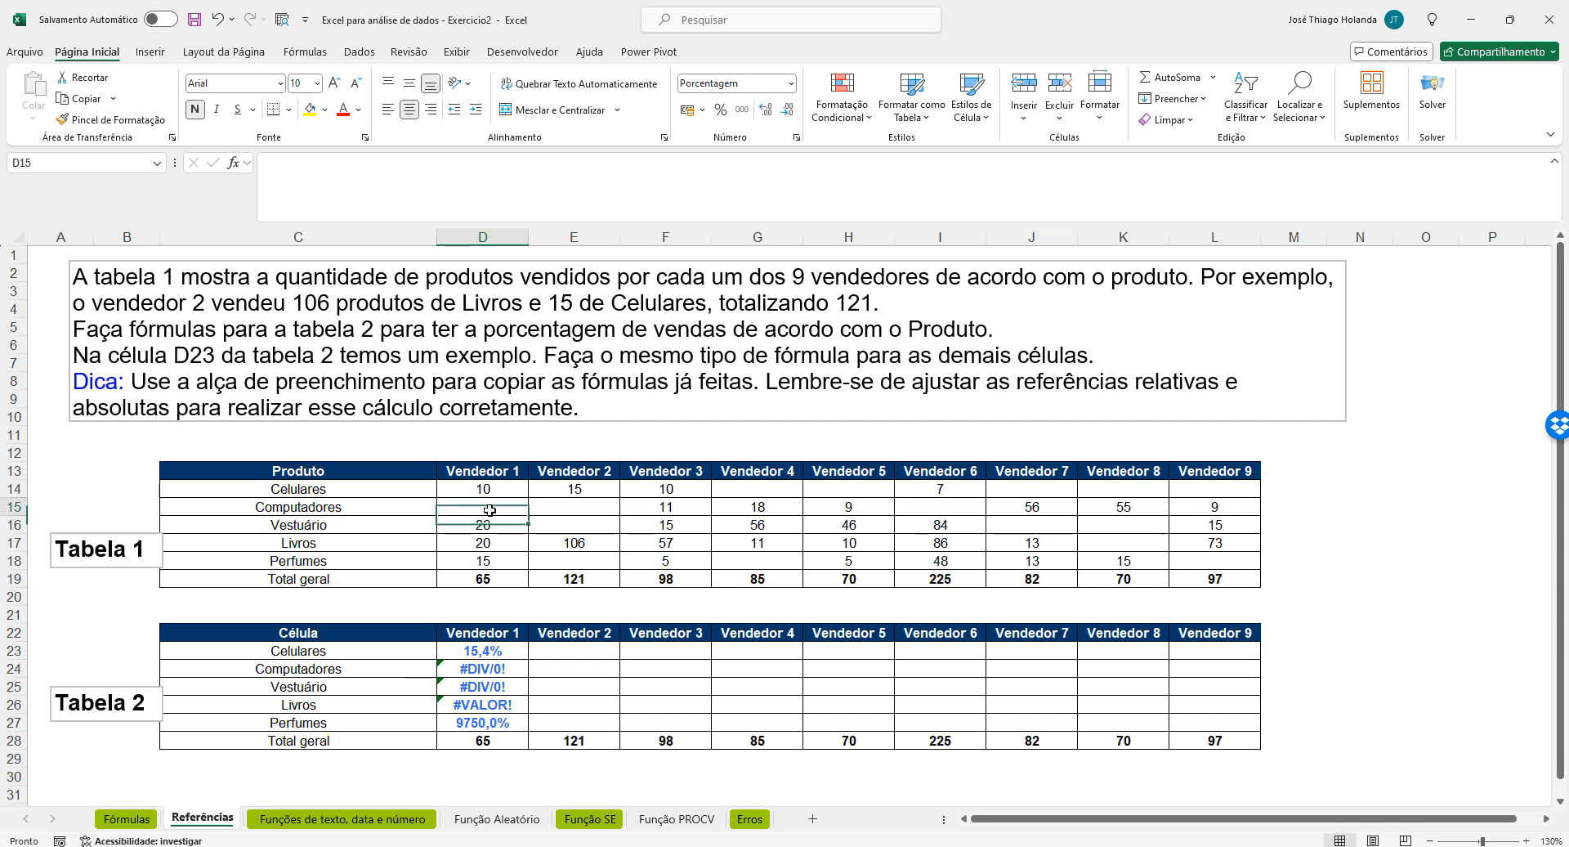
left_click(493, 673)
left_click(488, 579)
left_click(479, 666)
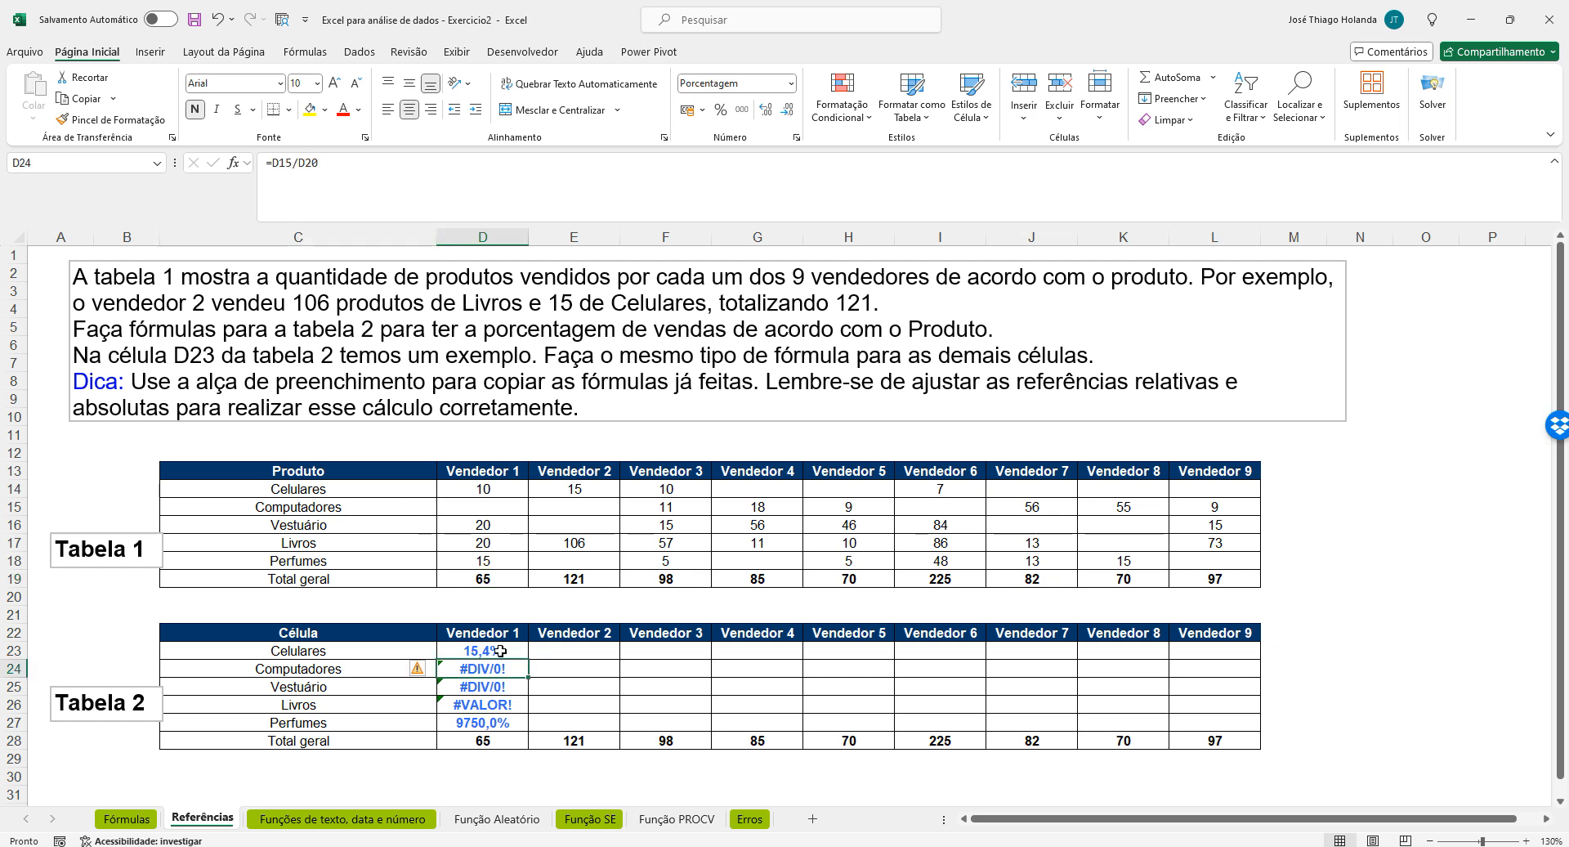
Lock the total row in the D23 formula as =D14/D$19 and fill it down through D27
left_click(504, 653)
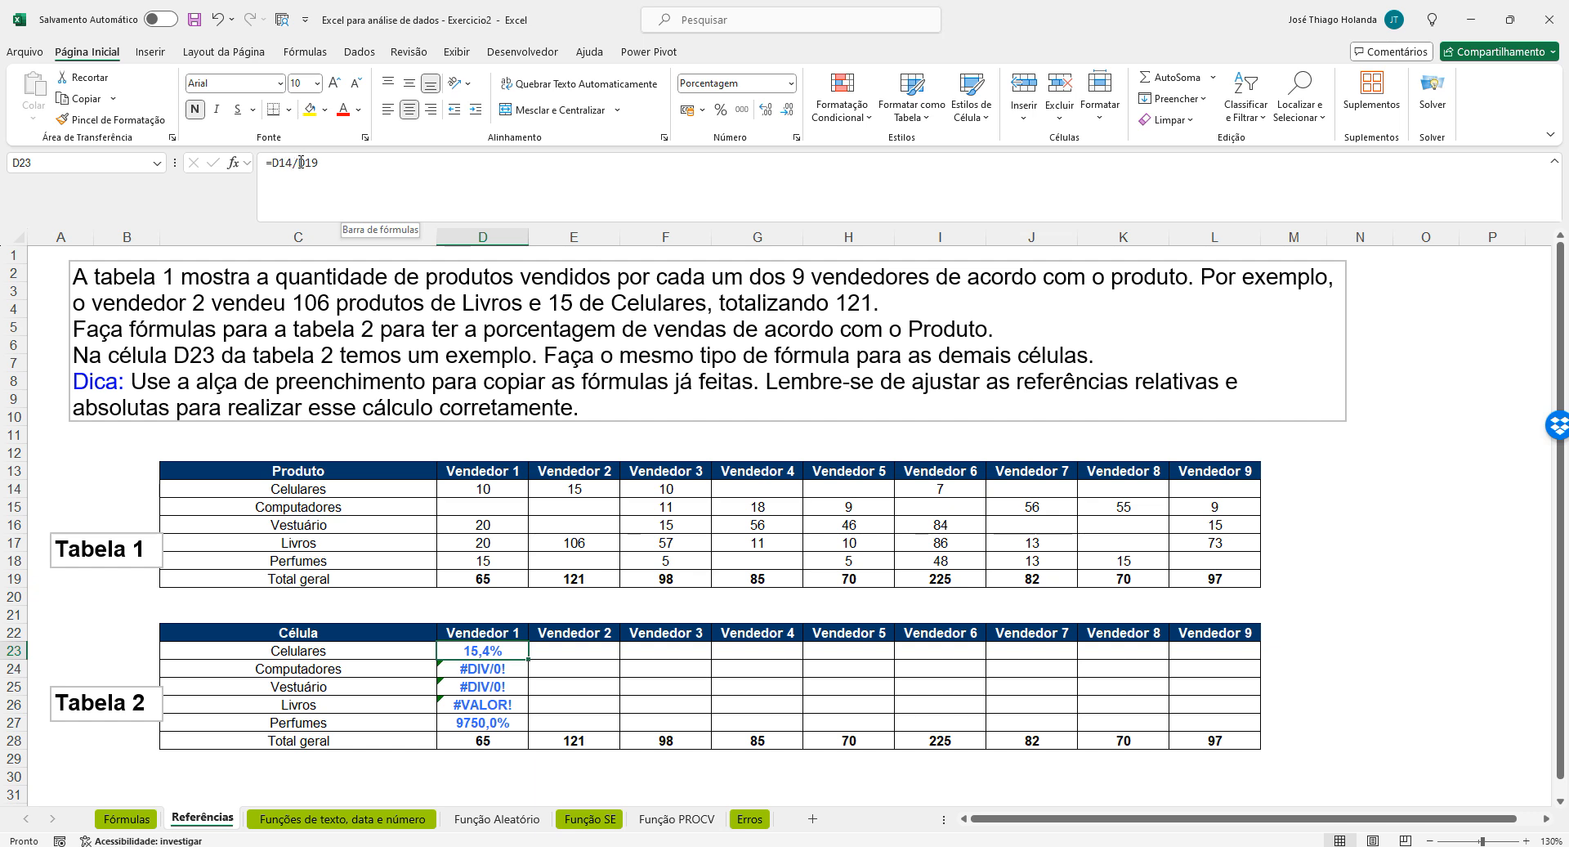
left_click(338, 161)
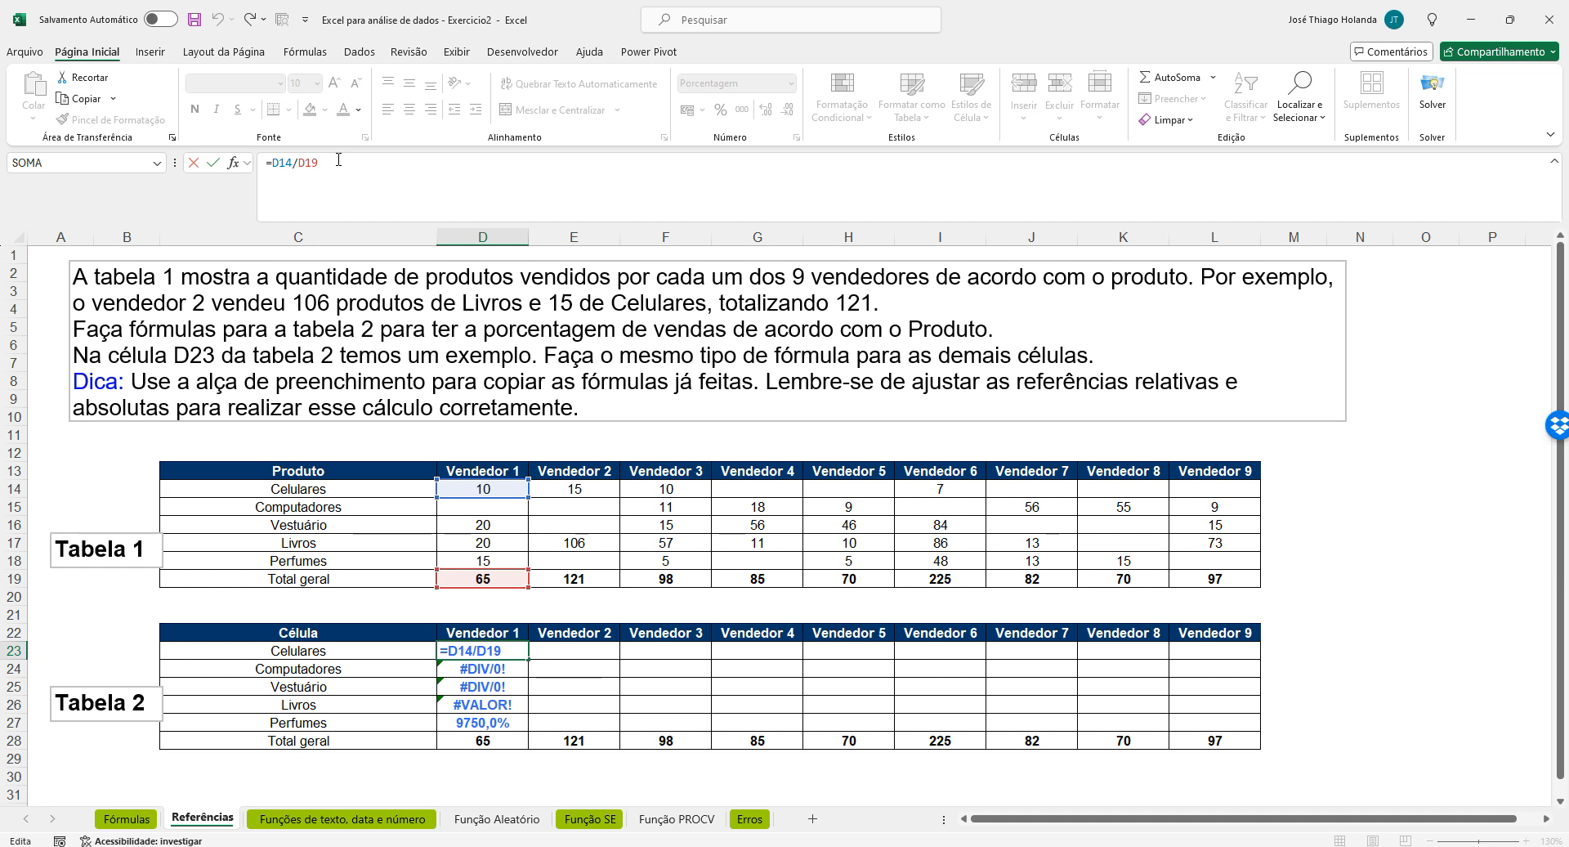
type("$")
key("ctrl+Return")
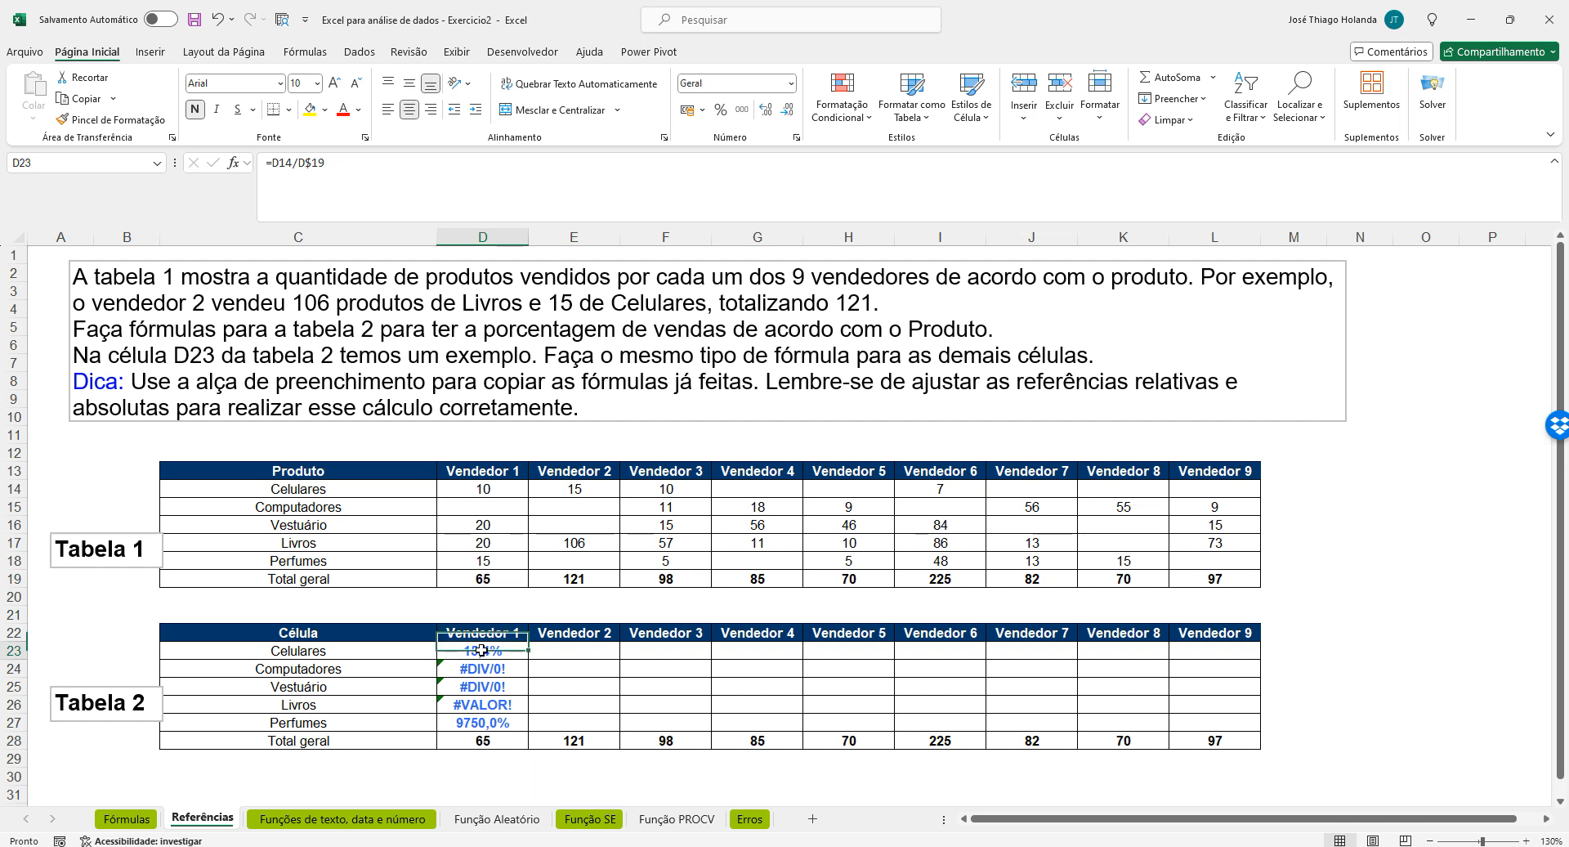
left_click_drag(529, 660, 530, 730)
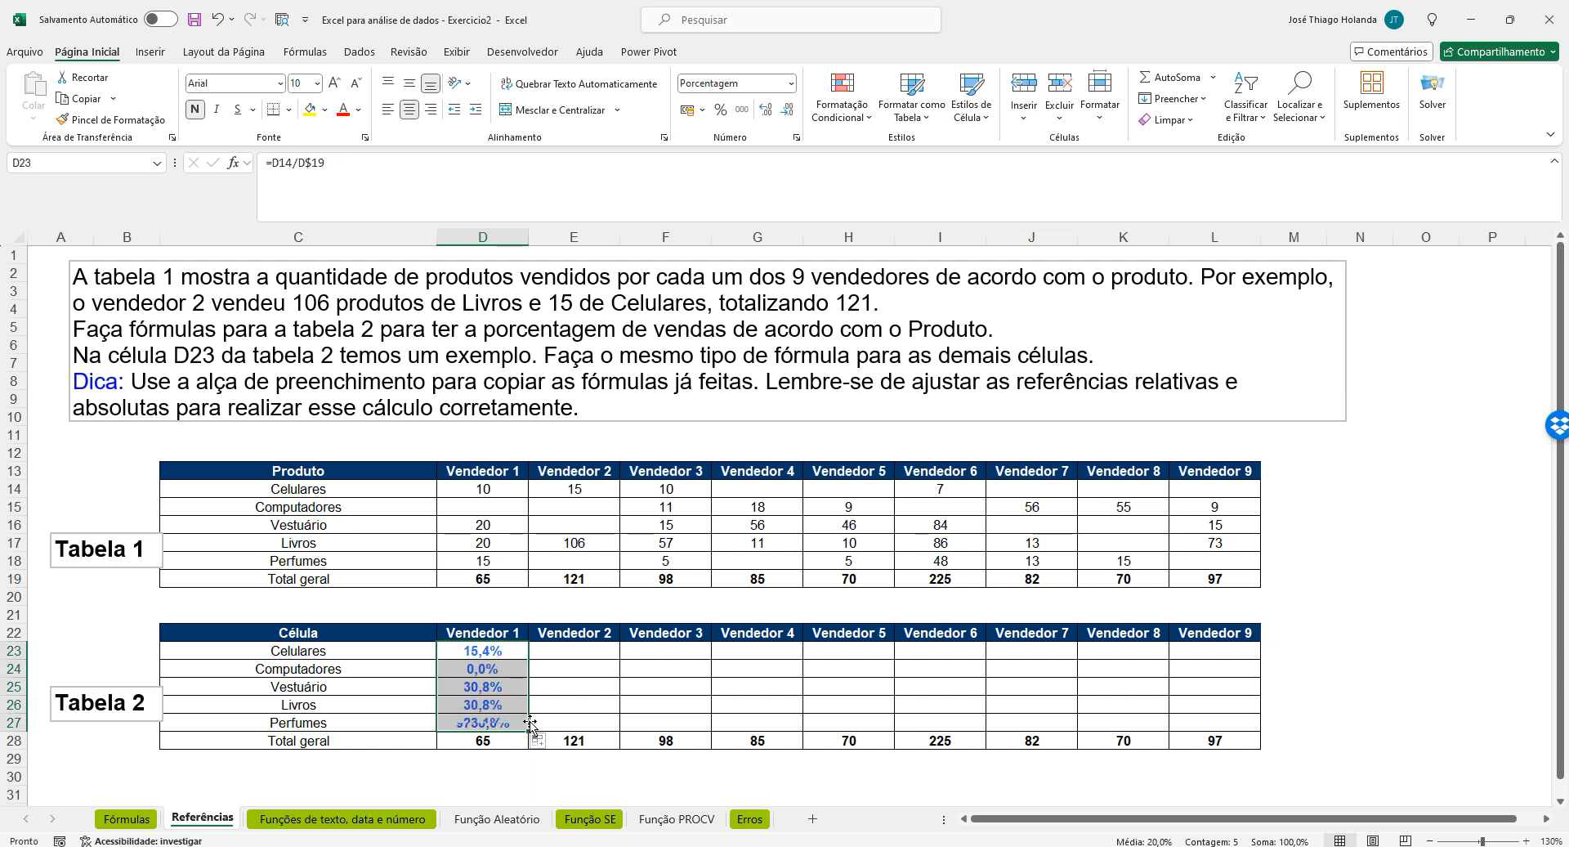
left_click(497, 652)
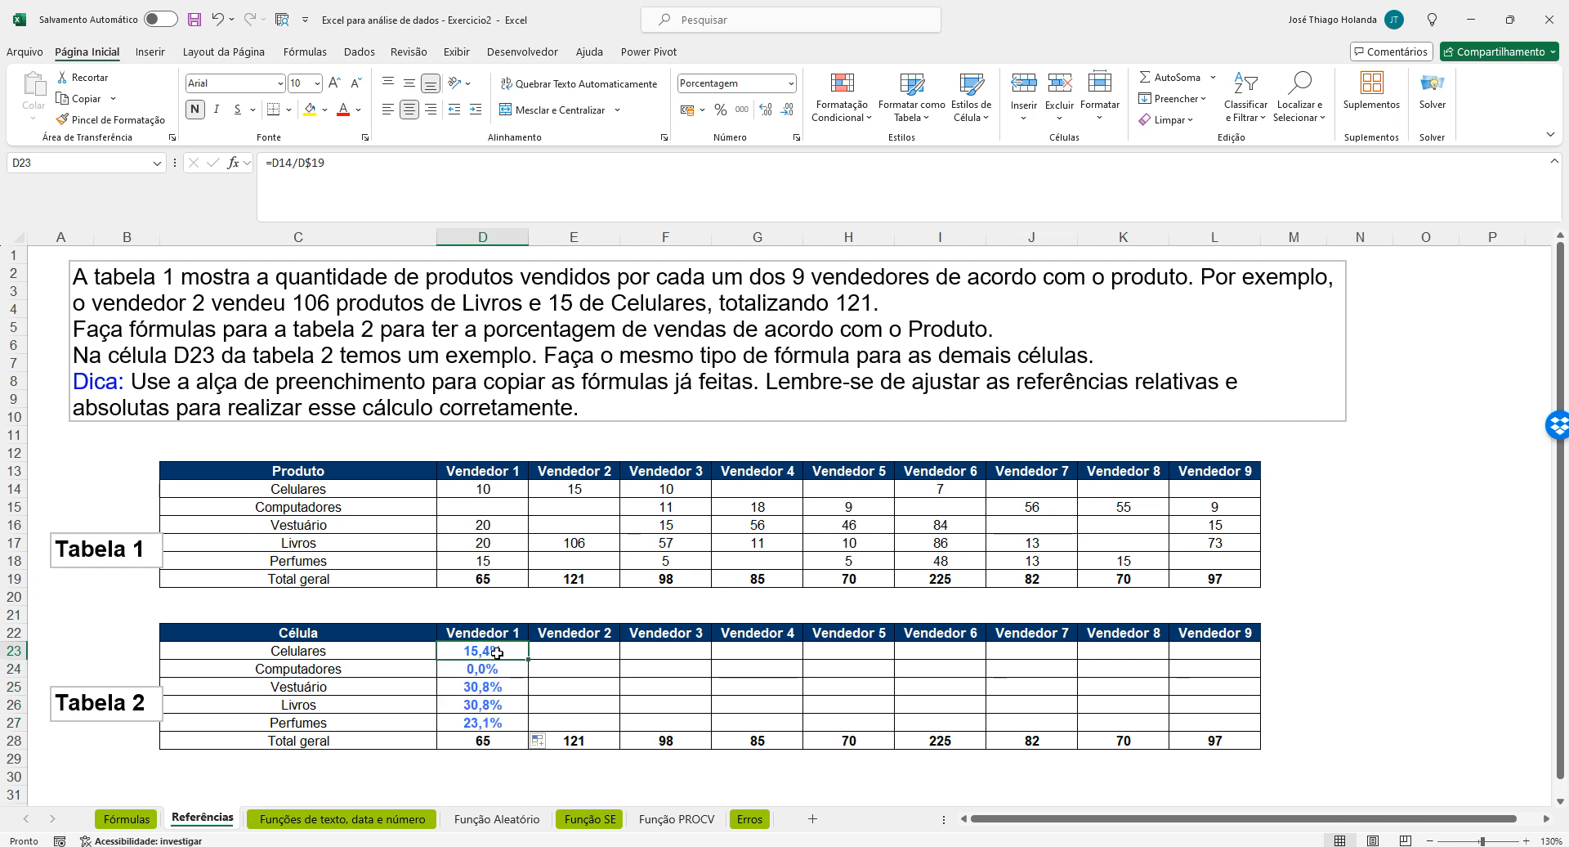
Check the copied formulas in D24:D27 against Vendedor 1's total in D19
left_click(502, 669)
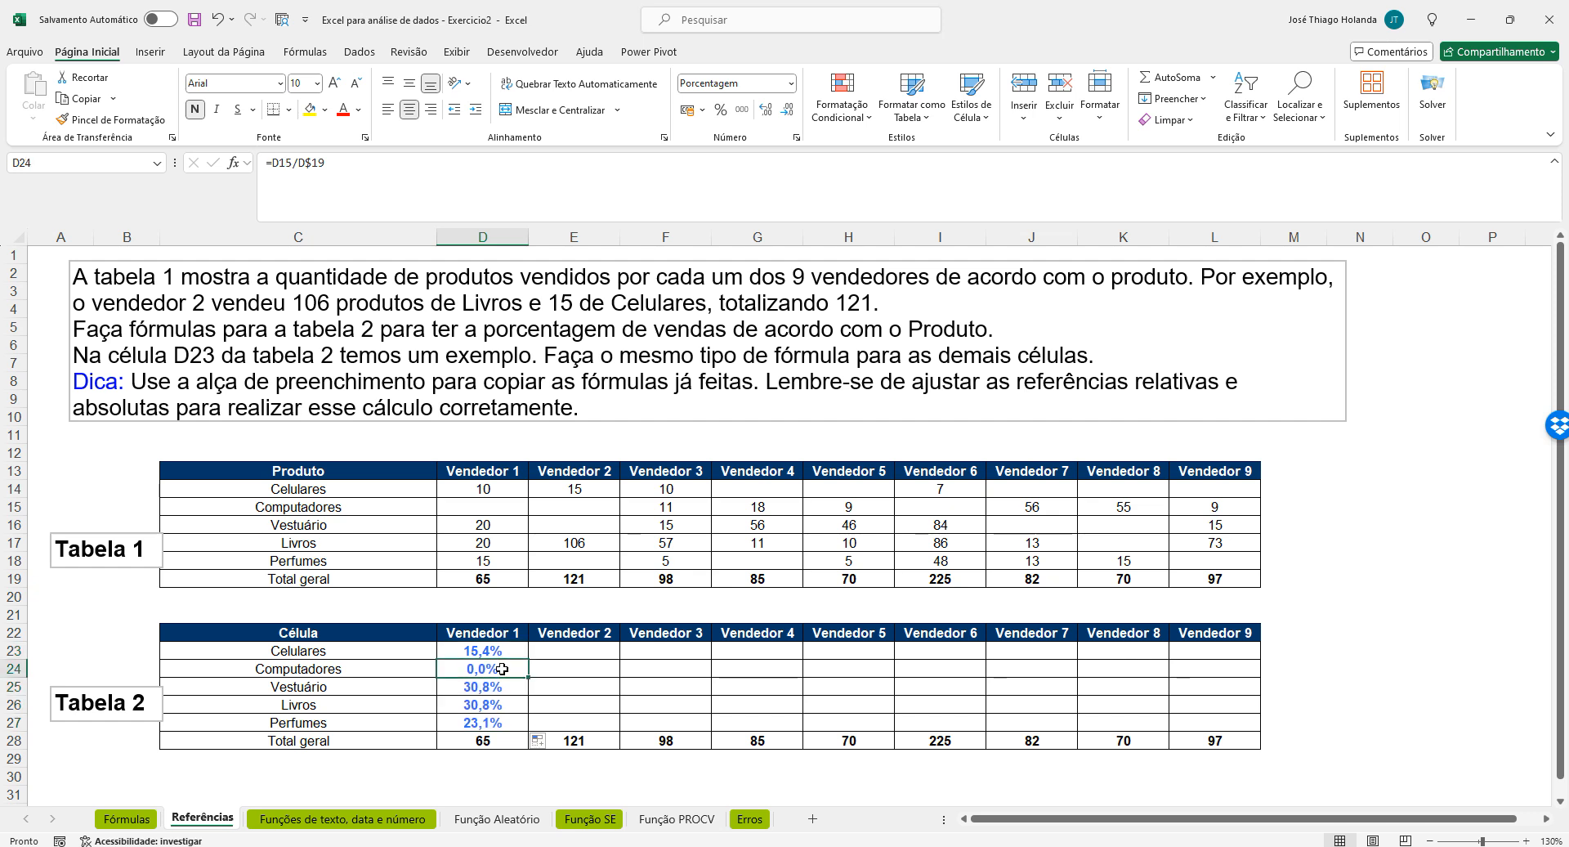
left_click(499, 687)
left_click(499, 705)
left_click(498, 722)
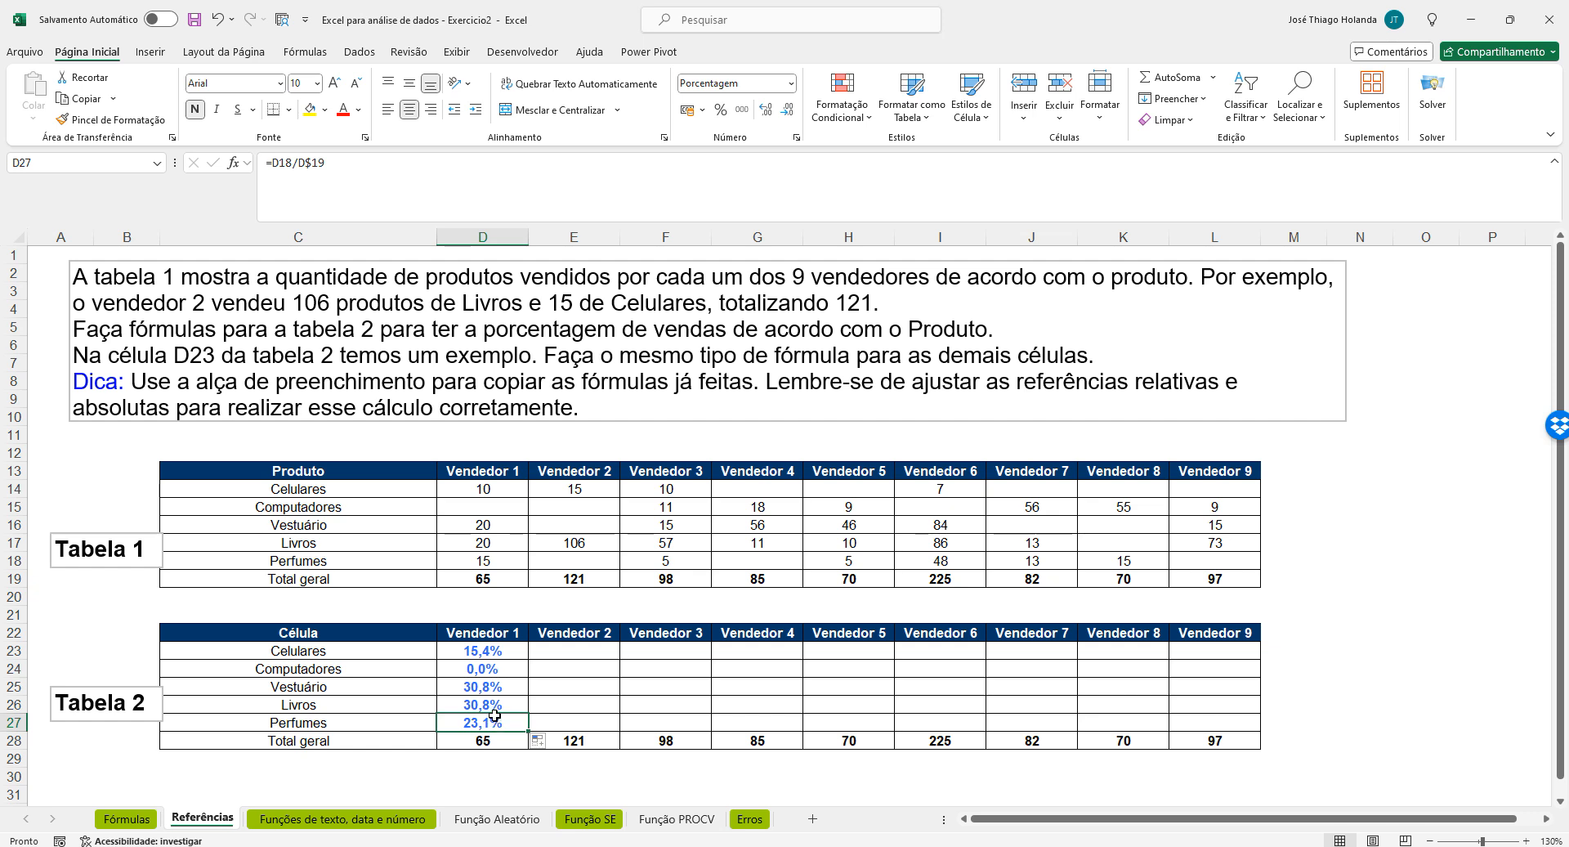
left_click(510, 580)
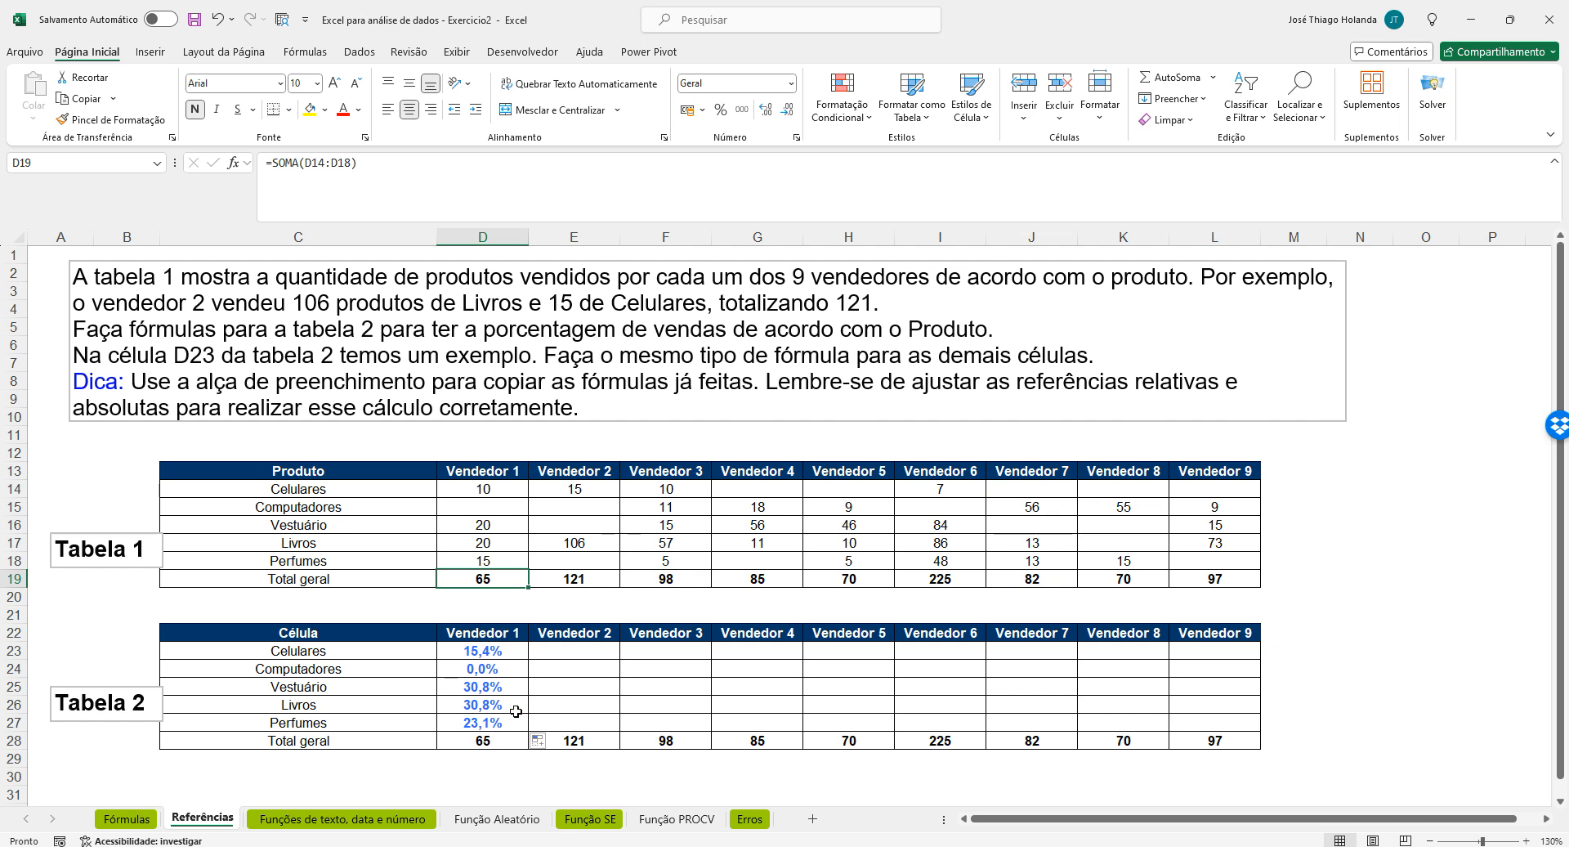
Fill the D23 formula =D14/D$19 across the Celulares row of Tabela 2 through L23
left_click(568, 651)
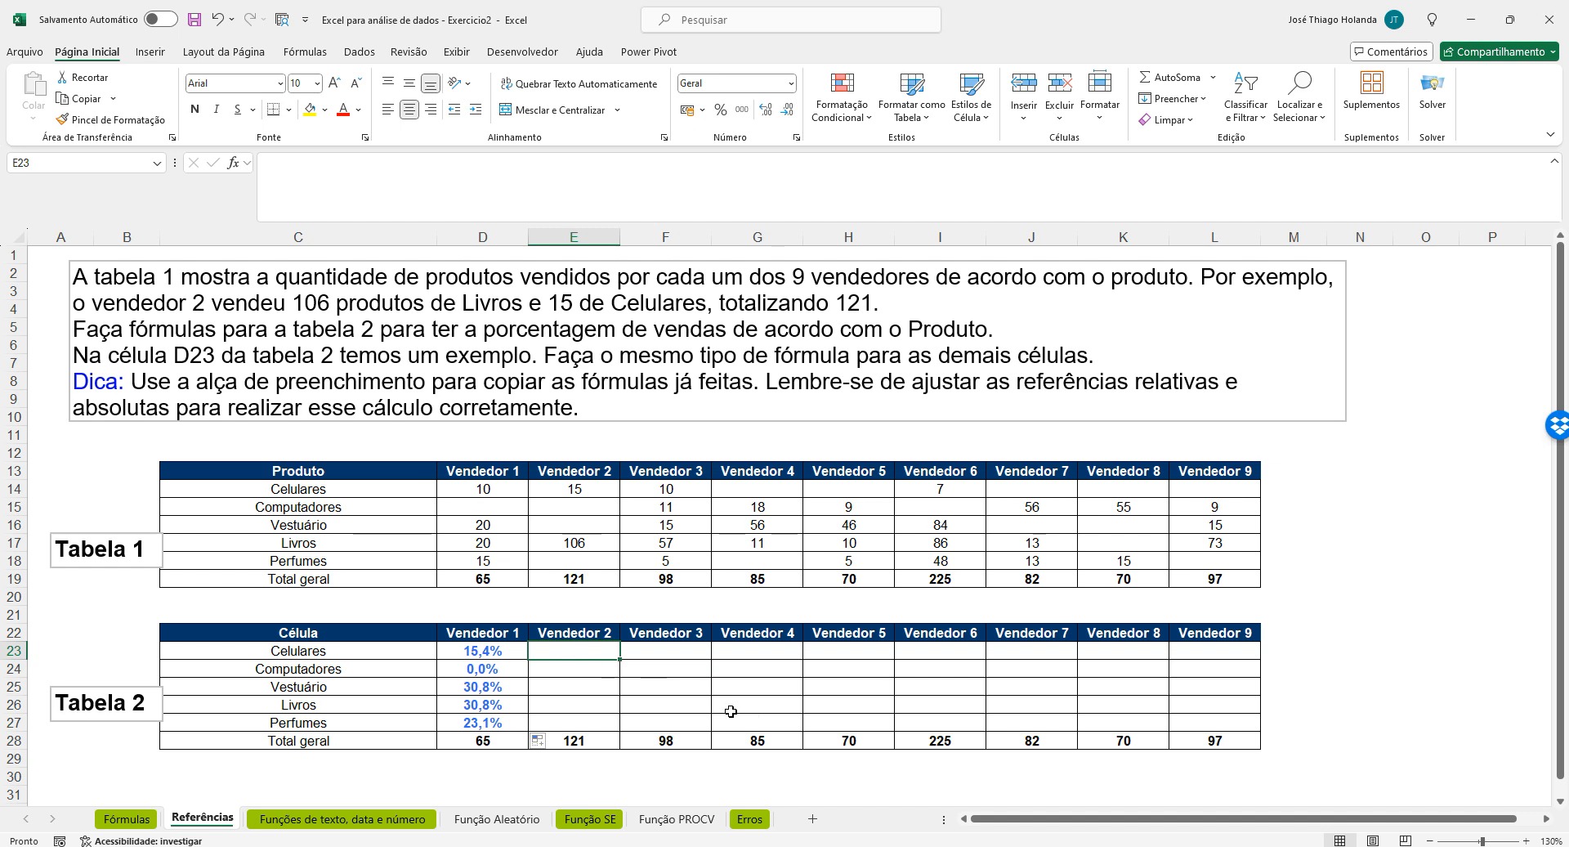
left_click(496, 653)
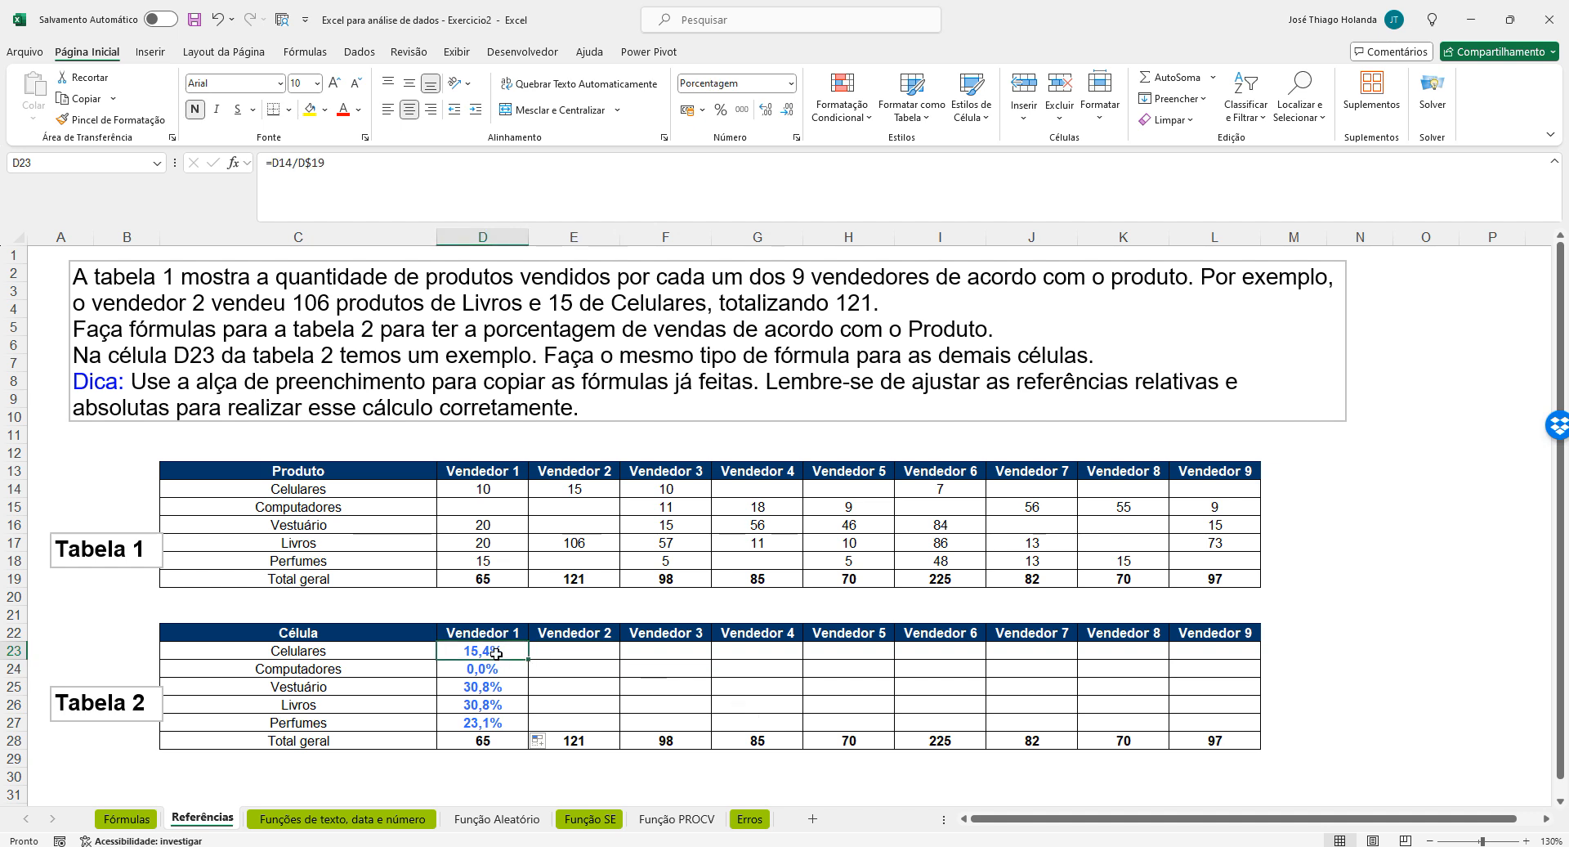
left_click(492, 487)
left_click(492, 652)
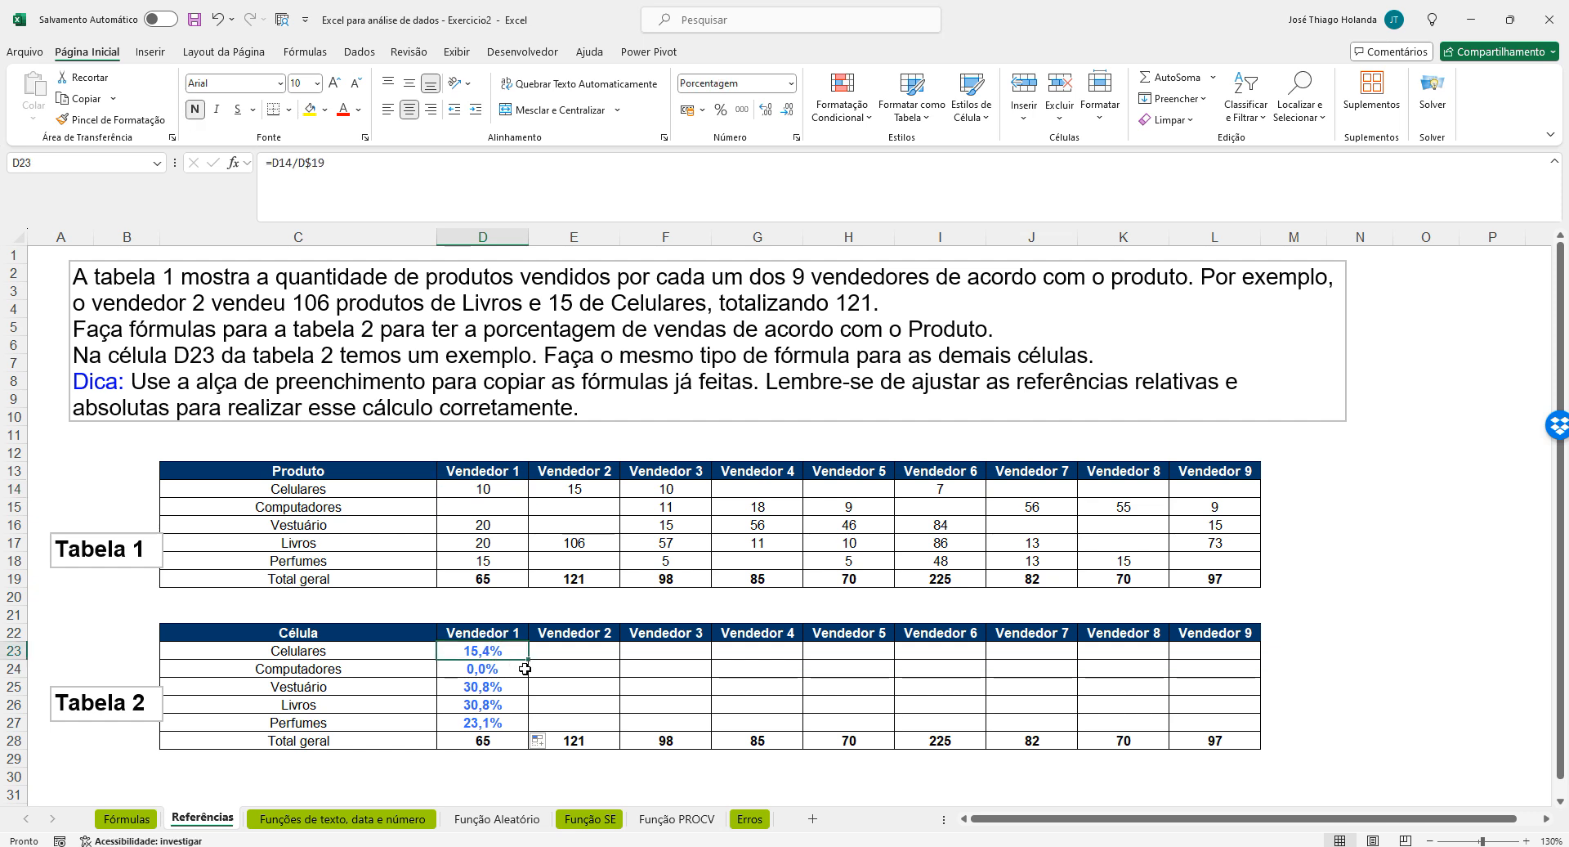
left_click_drag(530, 660, 1040, 668)
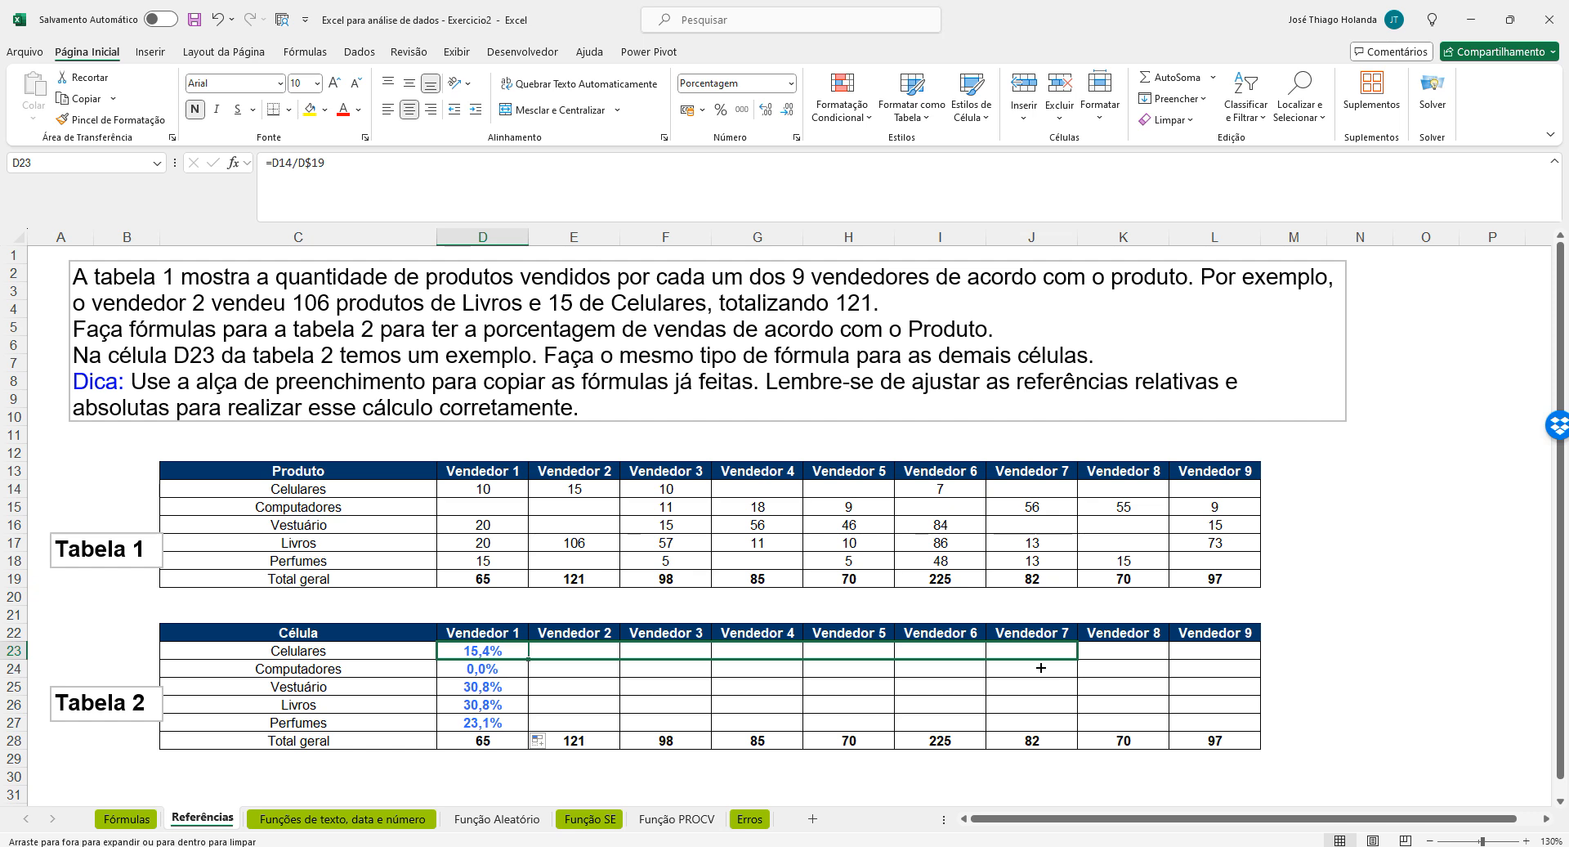
left_click_drag(1041, 668, 1239, 665)
Compare the formula copied to E23 with the original in D23, noting how the column and row references behave
left_click(596, 651)
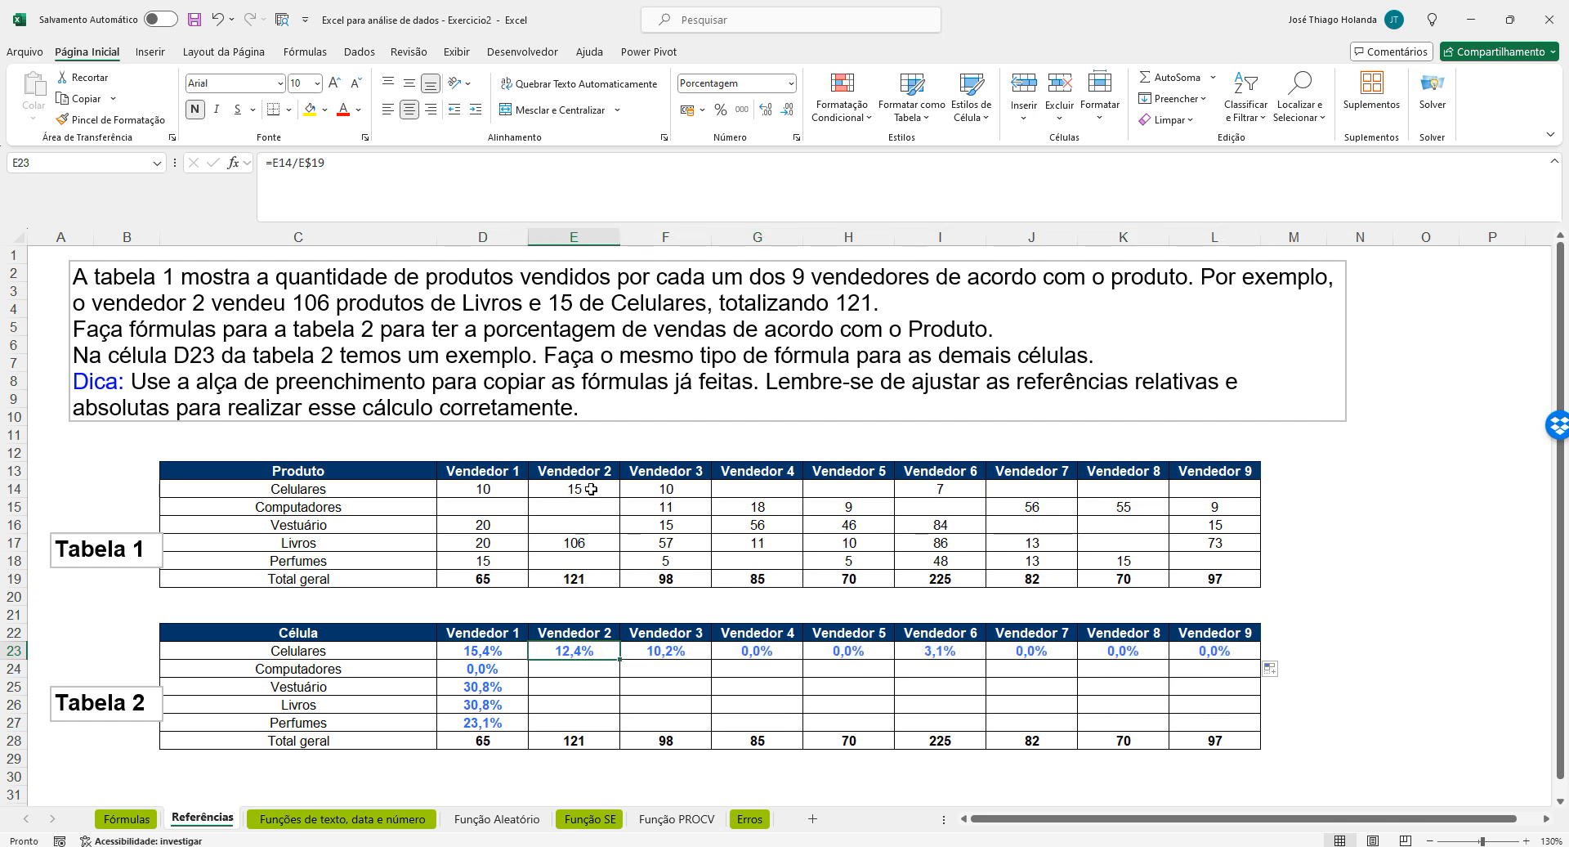
left_click(489, 653)
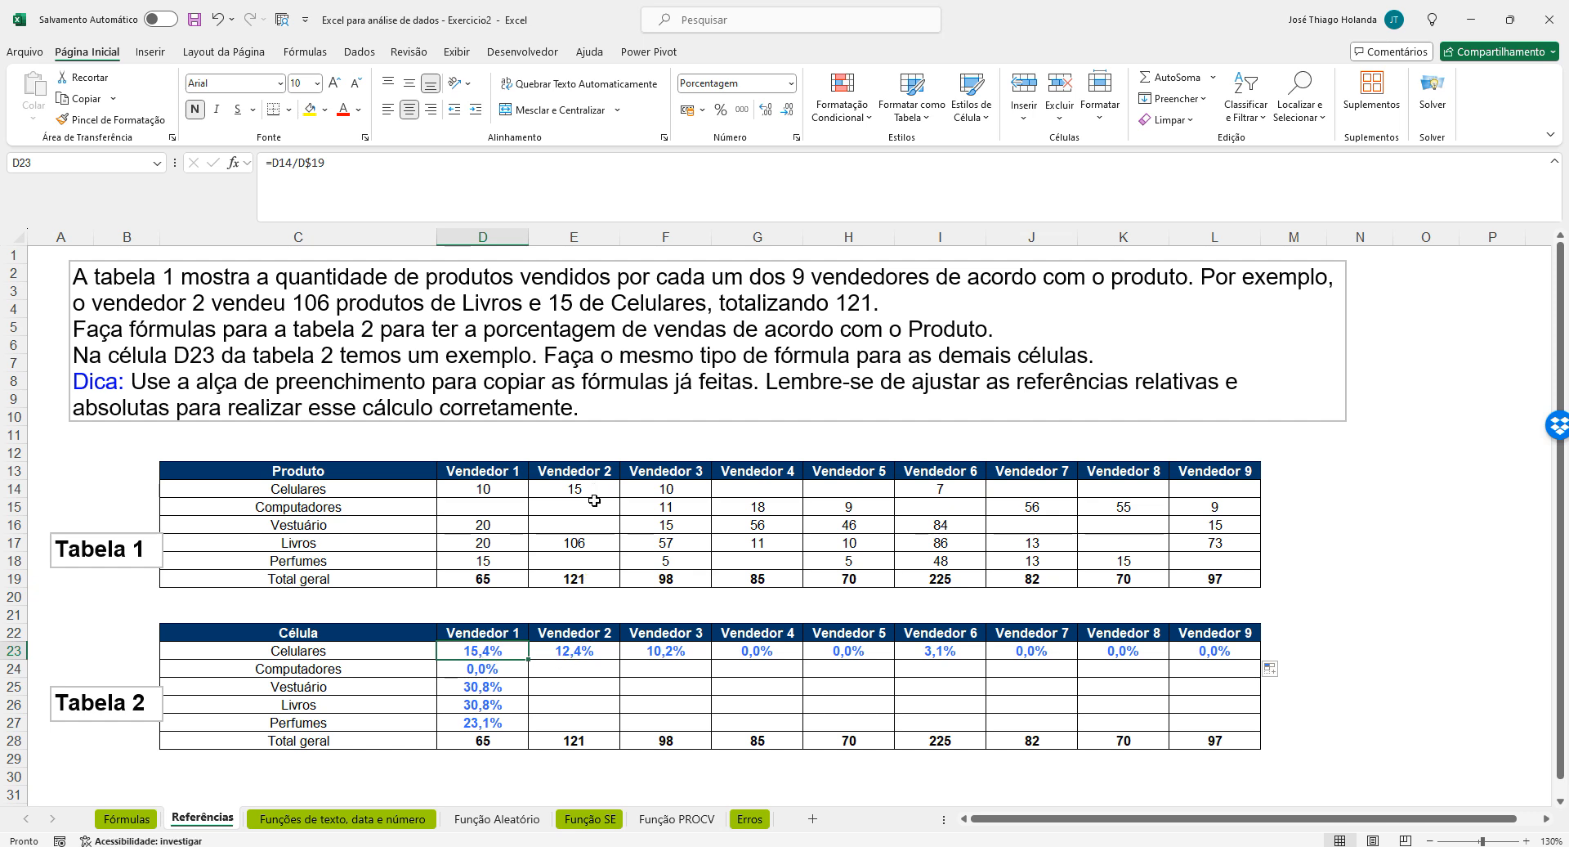
left_click(592, 654)
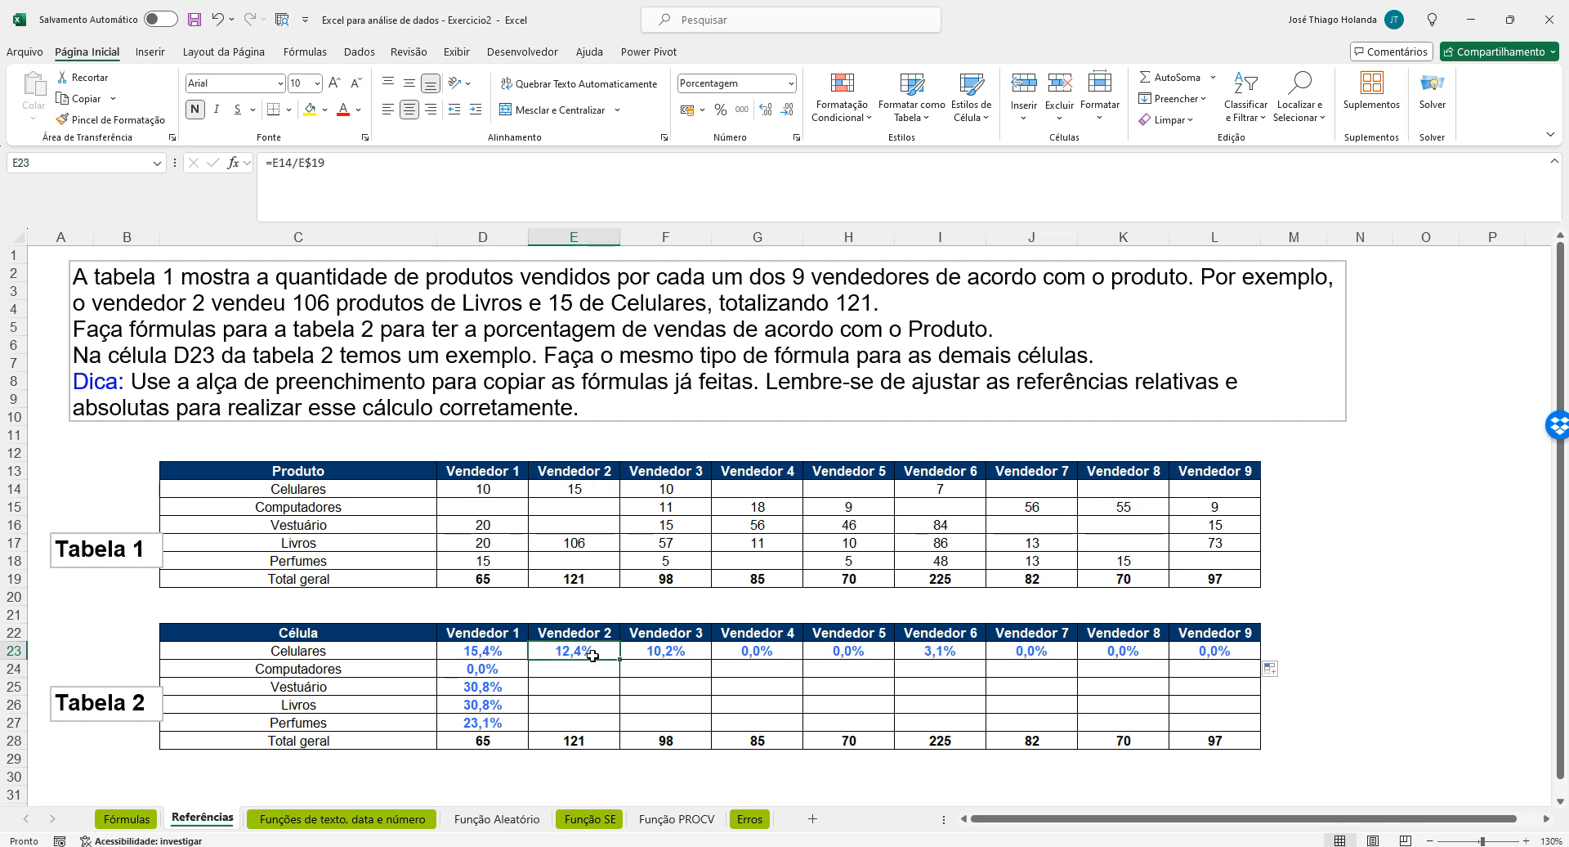
left_click(490, 651)
left_click(579, 652)
left_click(497, 650)
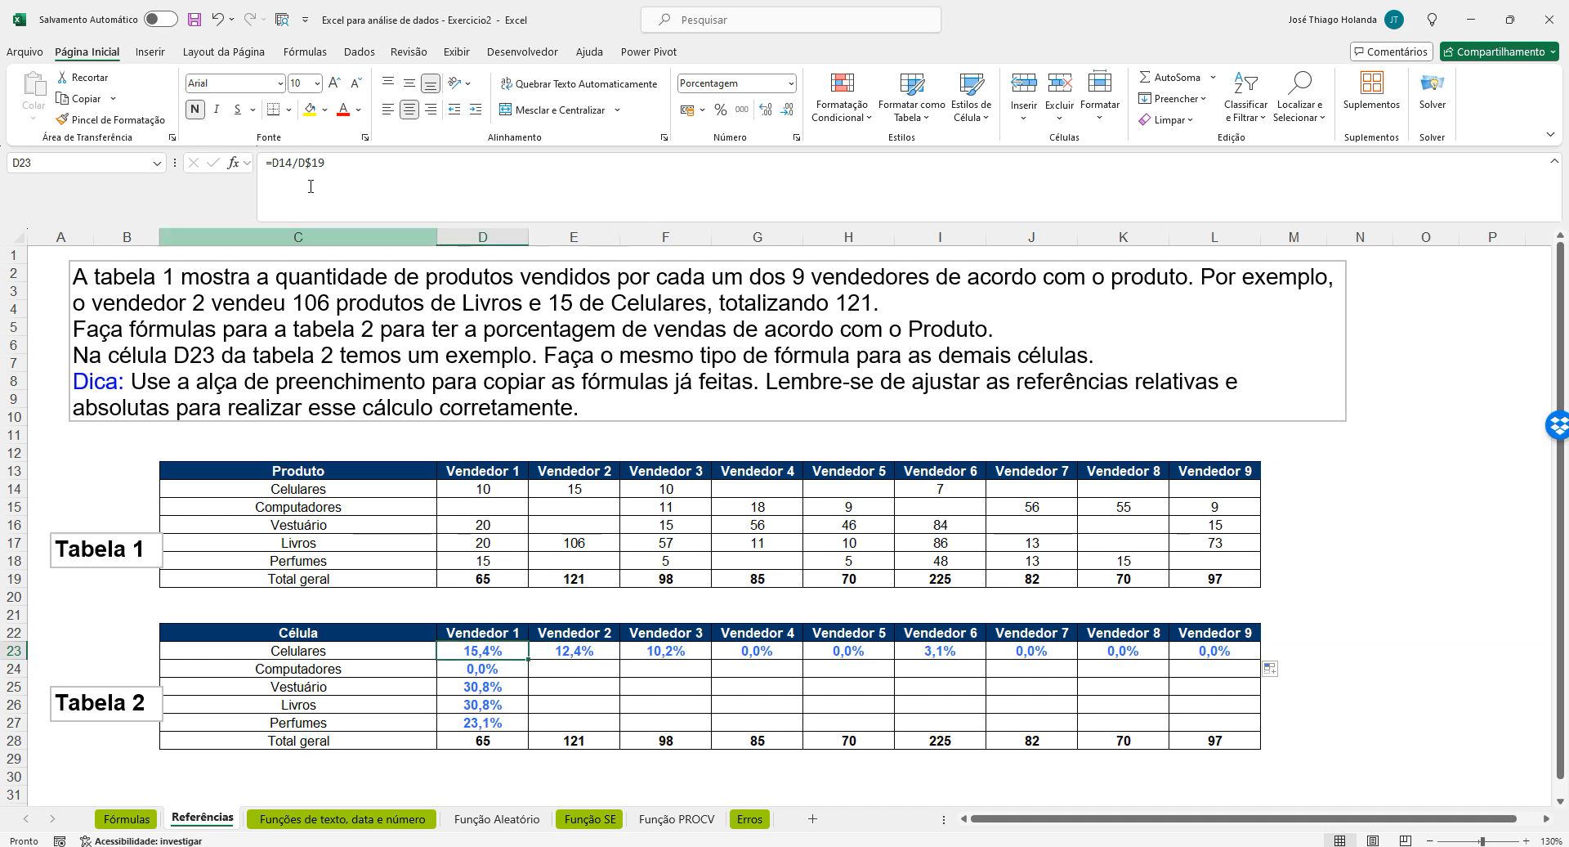
left_click(572, 649)
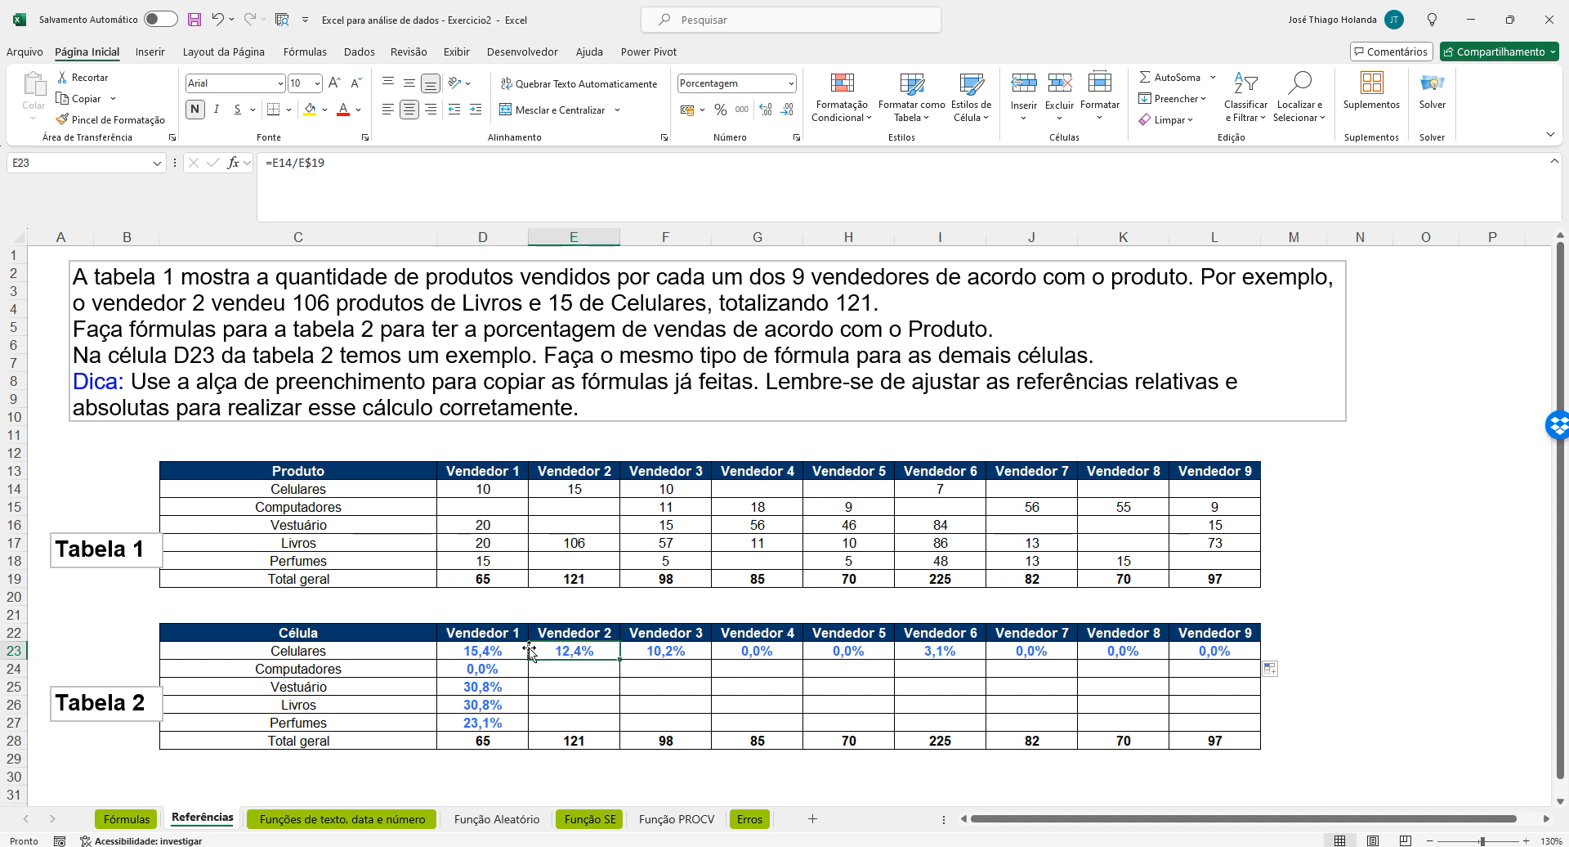
left_click(478, 646)
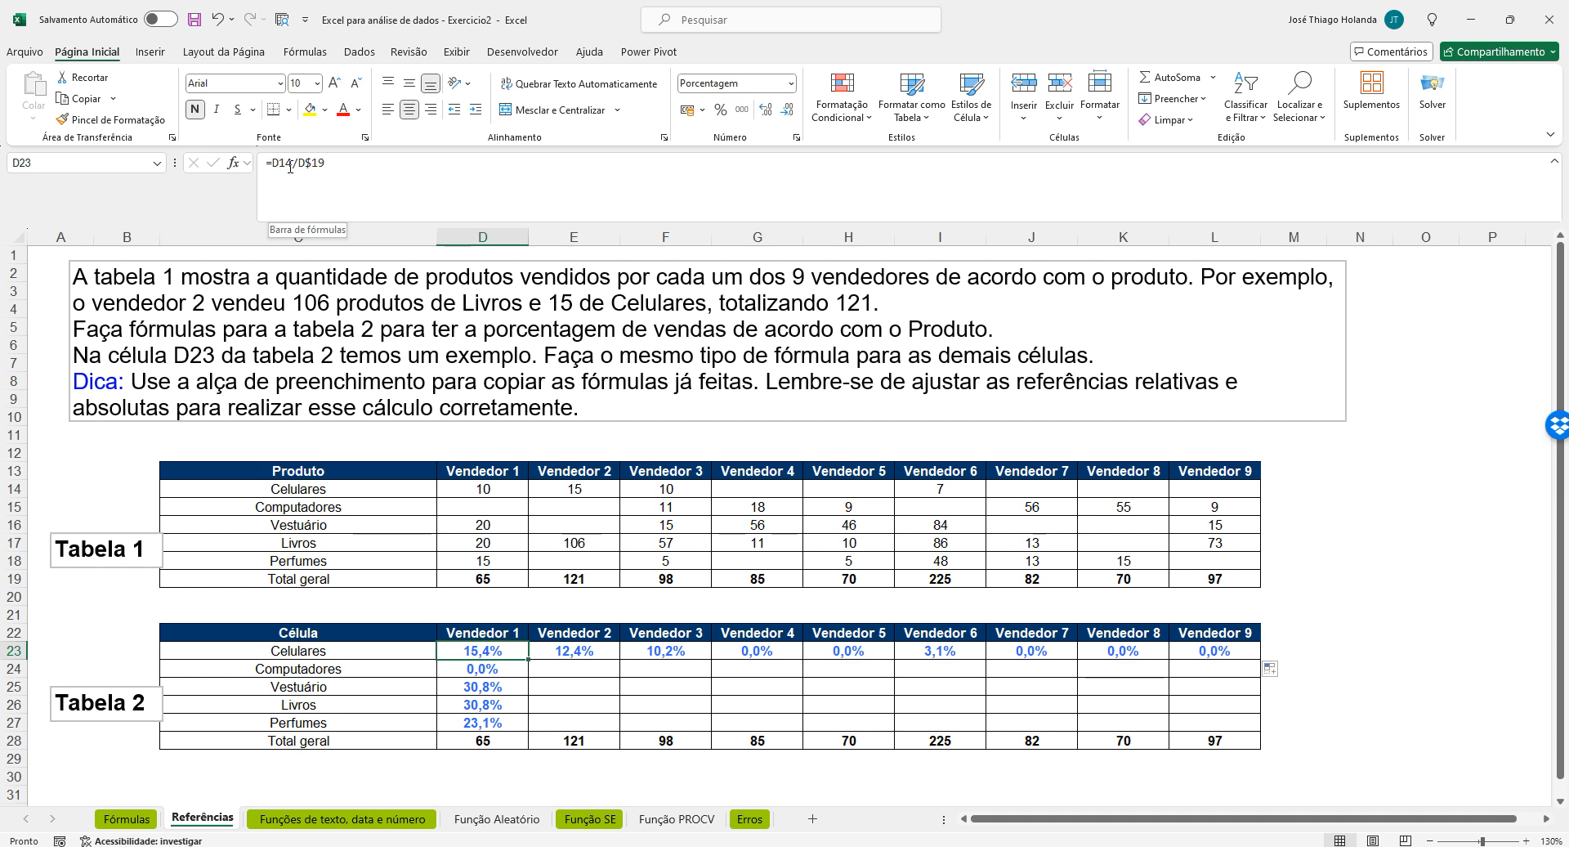
left_click(597, 651)
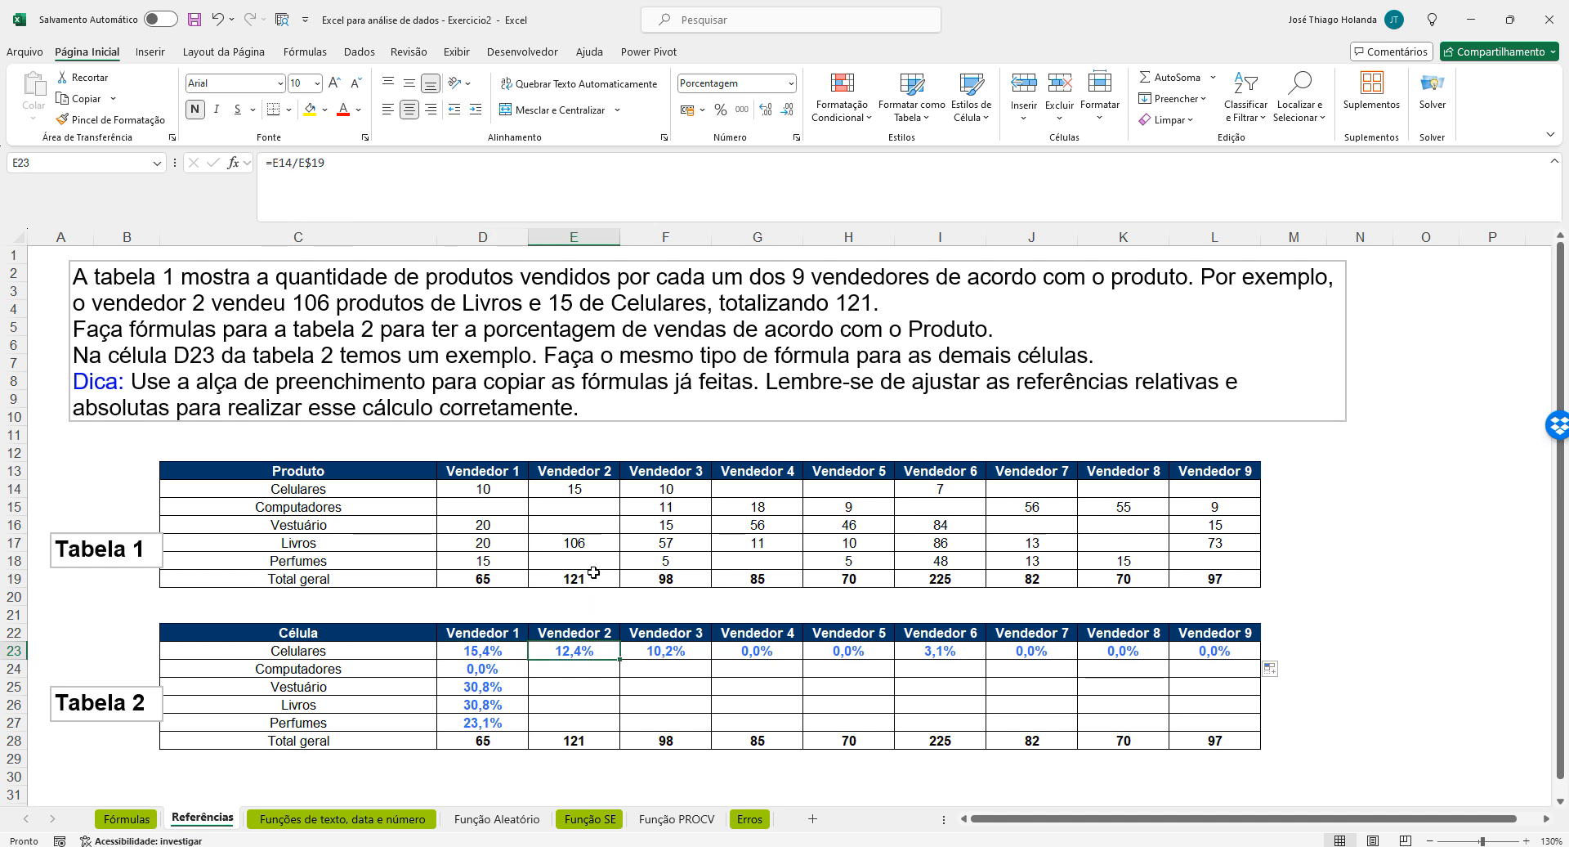
left_click(481, 648)
left_click(597, 648)
Check the copied Celulares formulas for Vendedor 3 to Vendedor 9 in F23:L23
left_click(665, 652)
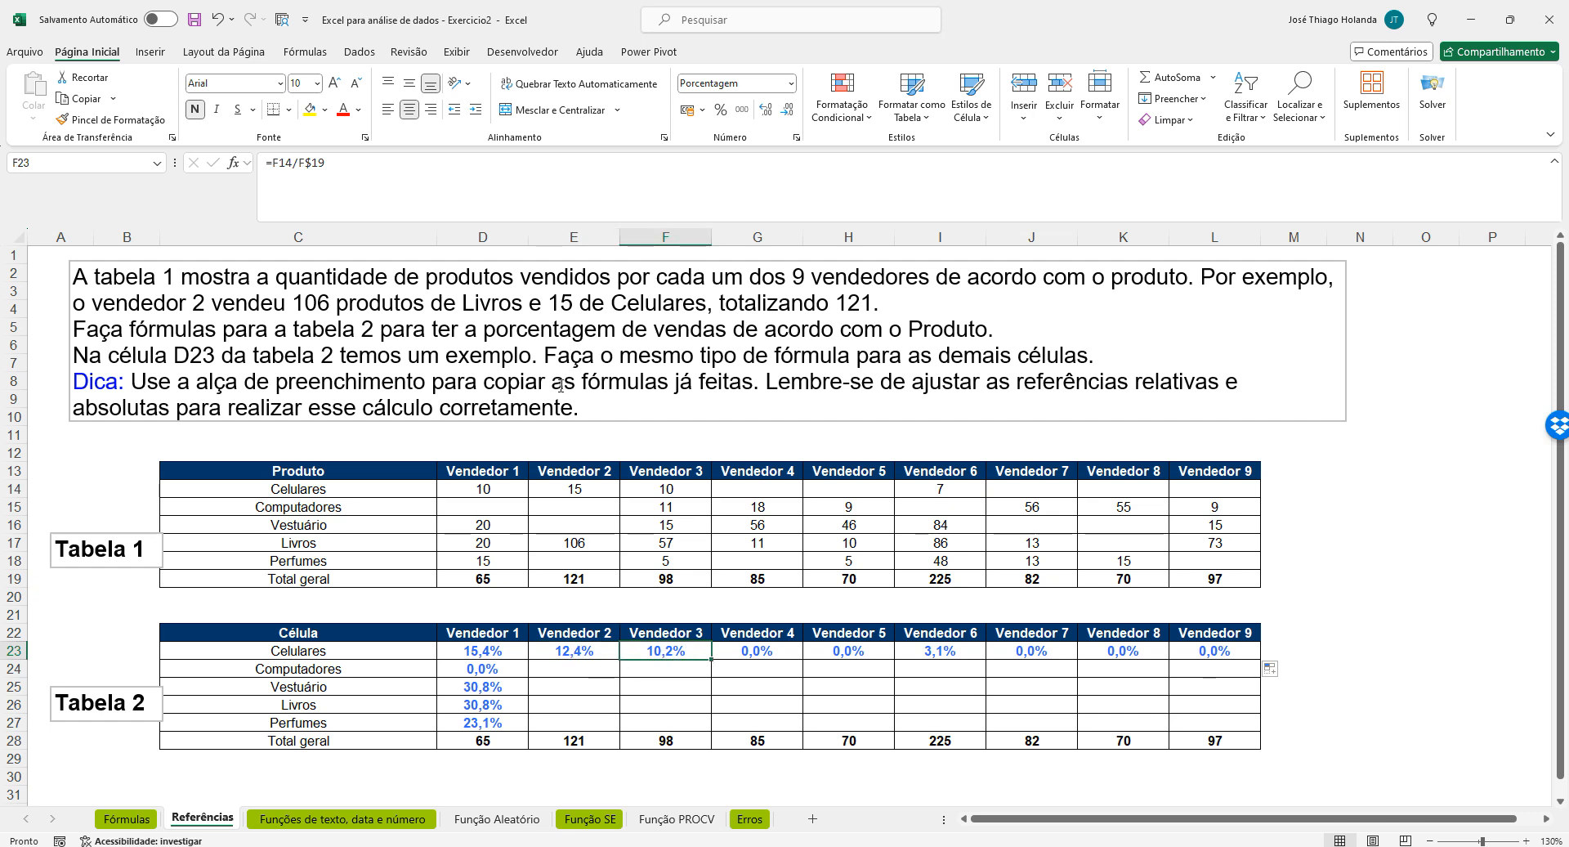
left_click(769, 653)
left_click(850, 653)
left_click(940, 652)
left_click(1032, 653)
left_click(1123, 652)
left_click(1214, 652)
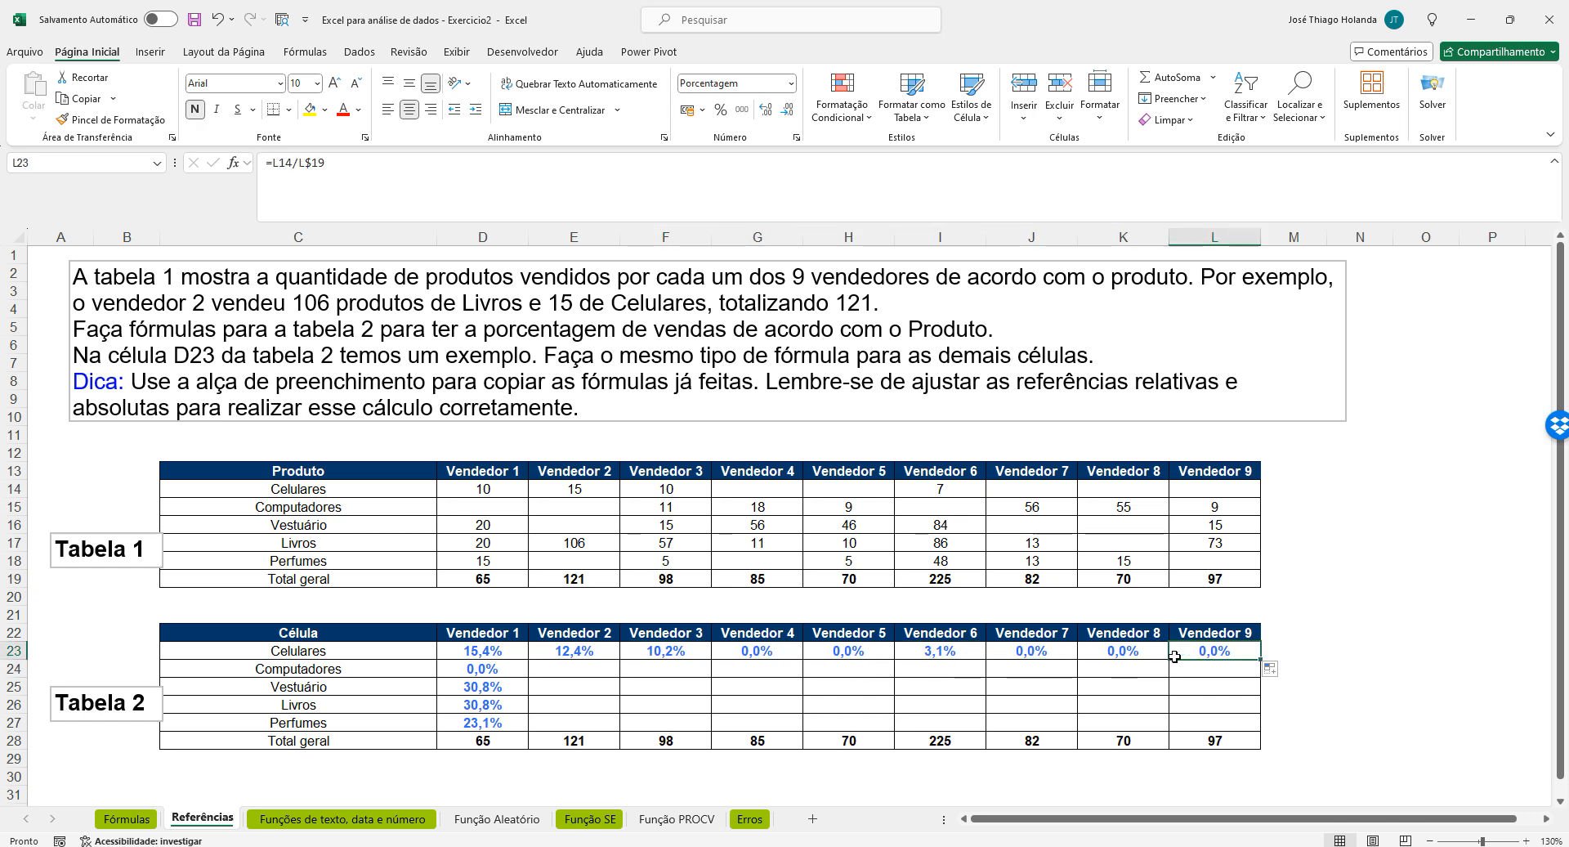
Fill the E23 formula down through E27 and check each copied Vendedor 2 formula
left_click(597, 652)
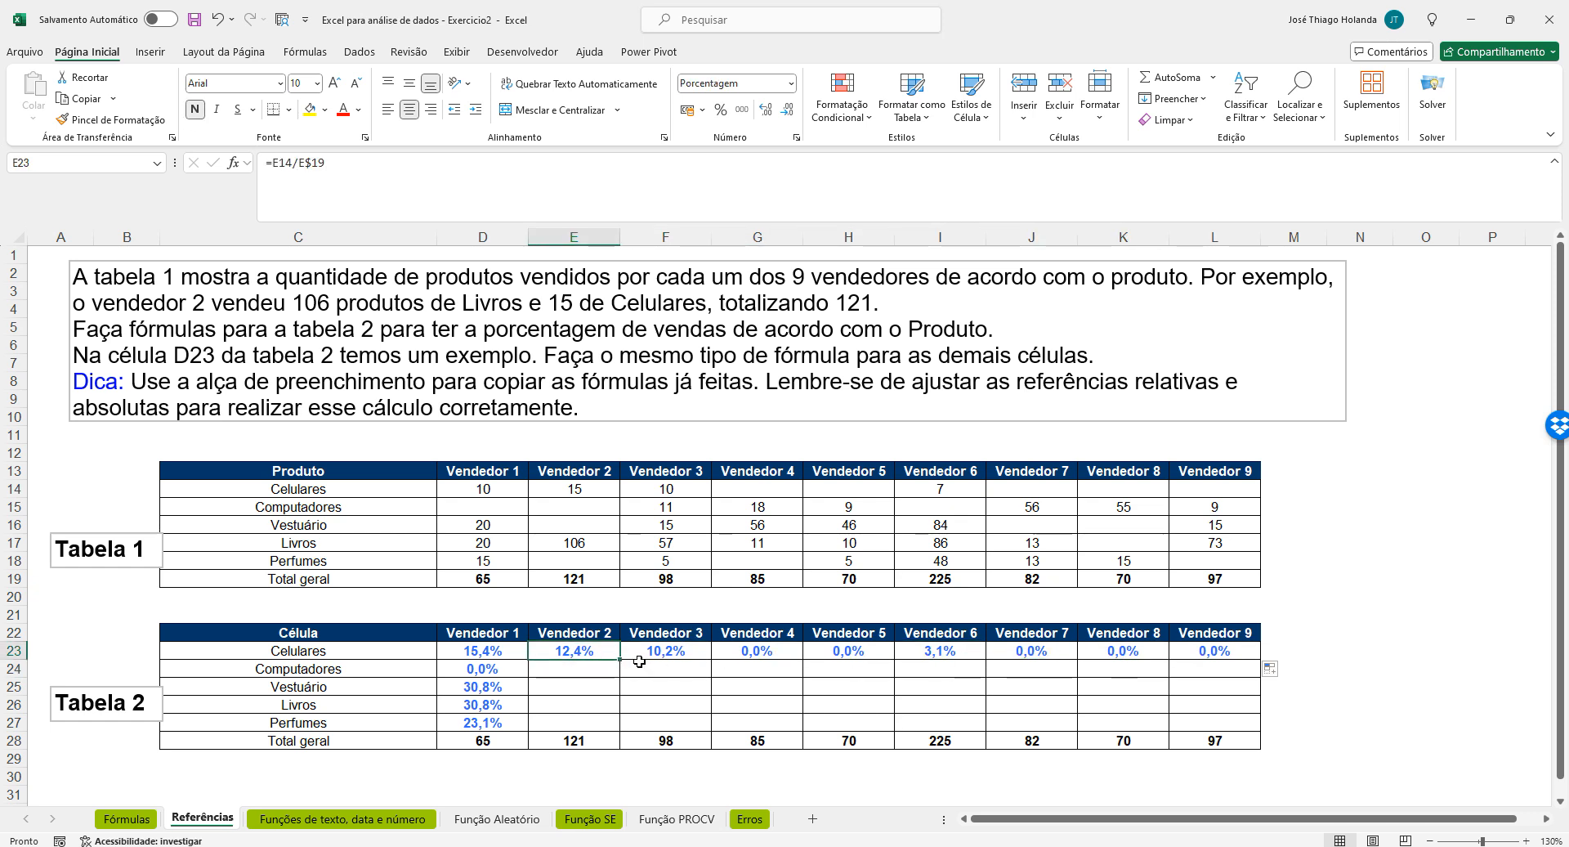
left_click_drag(619, 659, 617, 736)
left_click(583, 658)
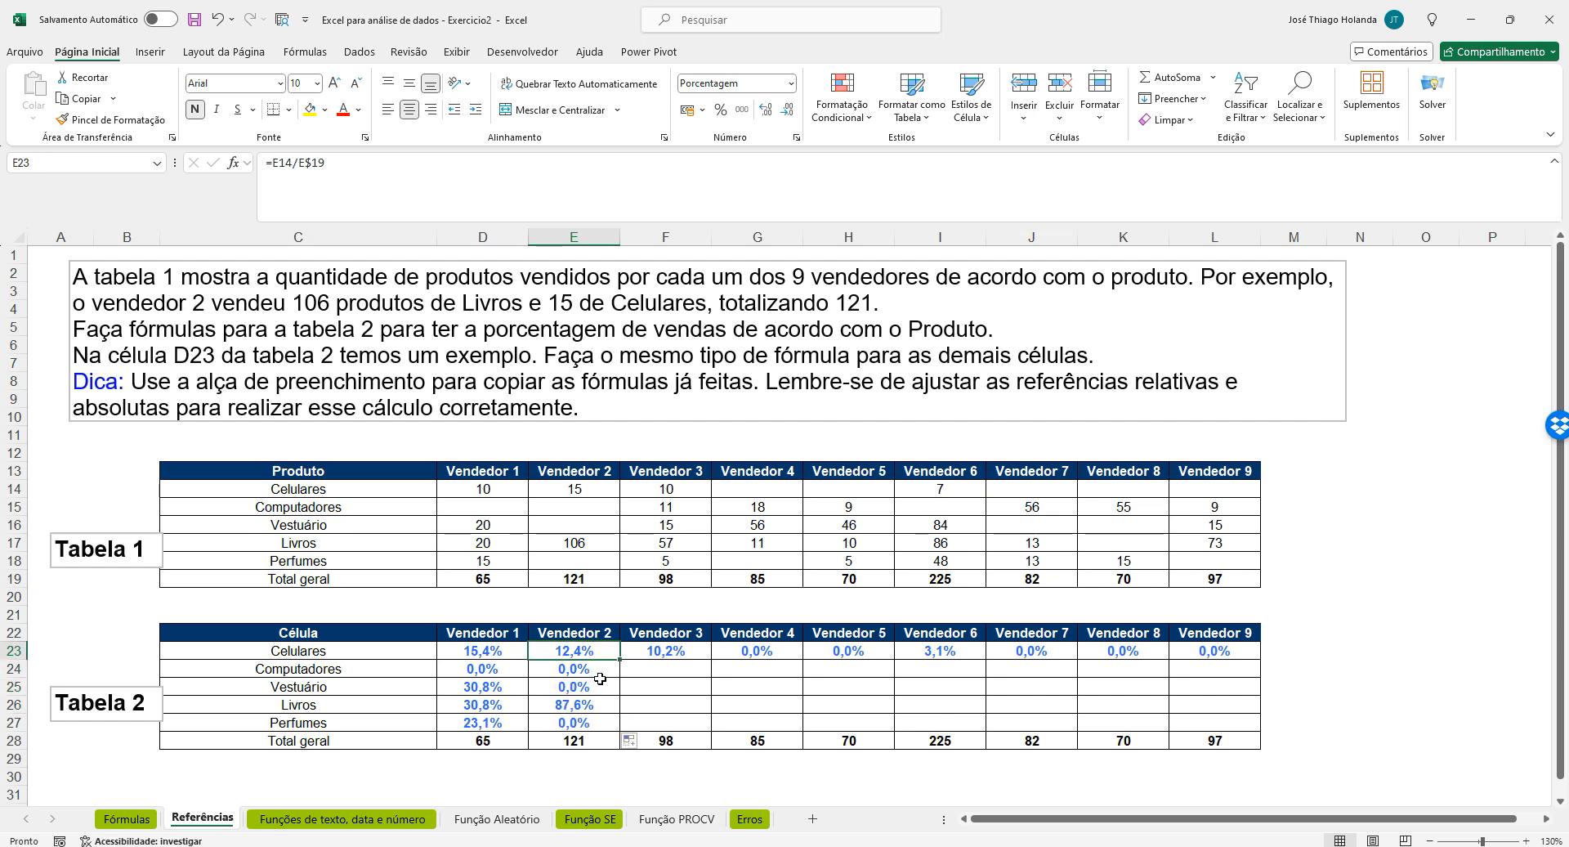
left_click(583, 668)
left_click(587, 687)
left_click(587, 705)
left_click(589, 721)
Fill the F23:L23 formulas down through row 27 and spot-check the copies in the Computadores and Vestuário rows
left_click(661, 659)
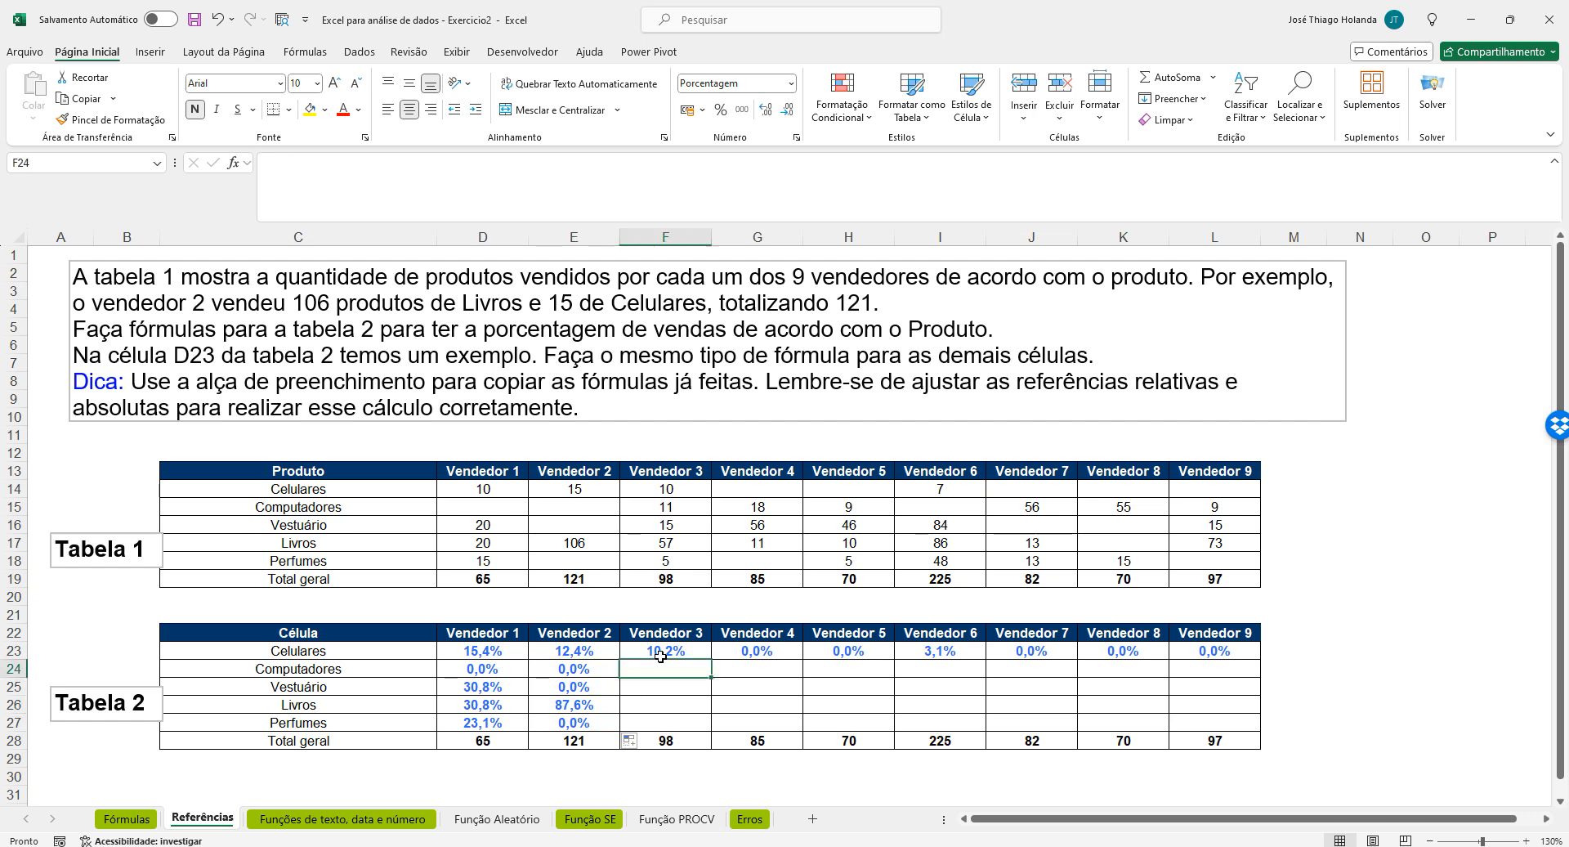
left_click_drag(1219, 661, 1262, 732)
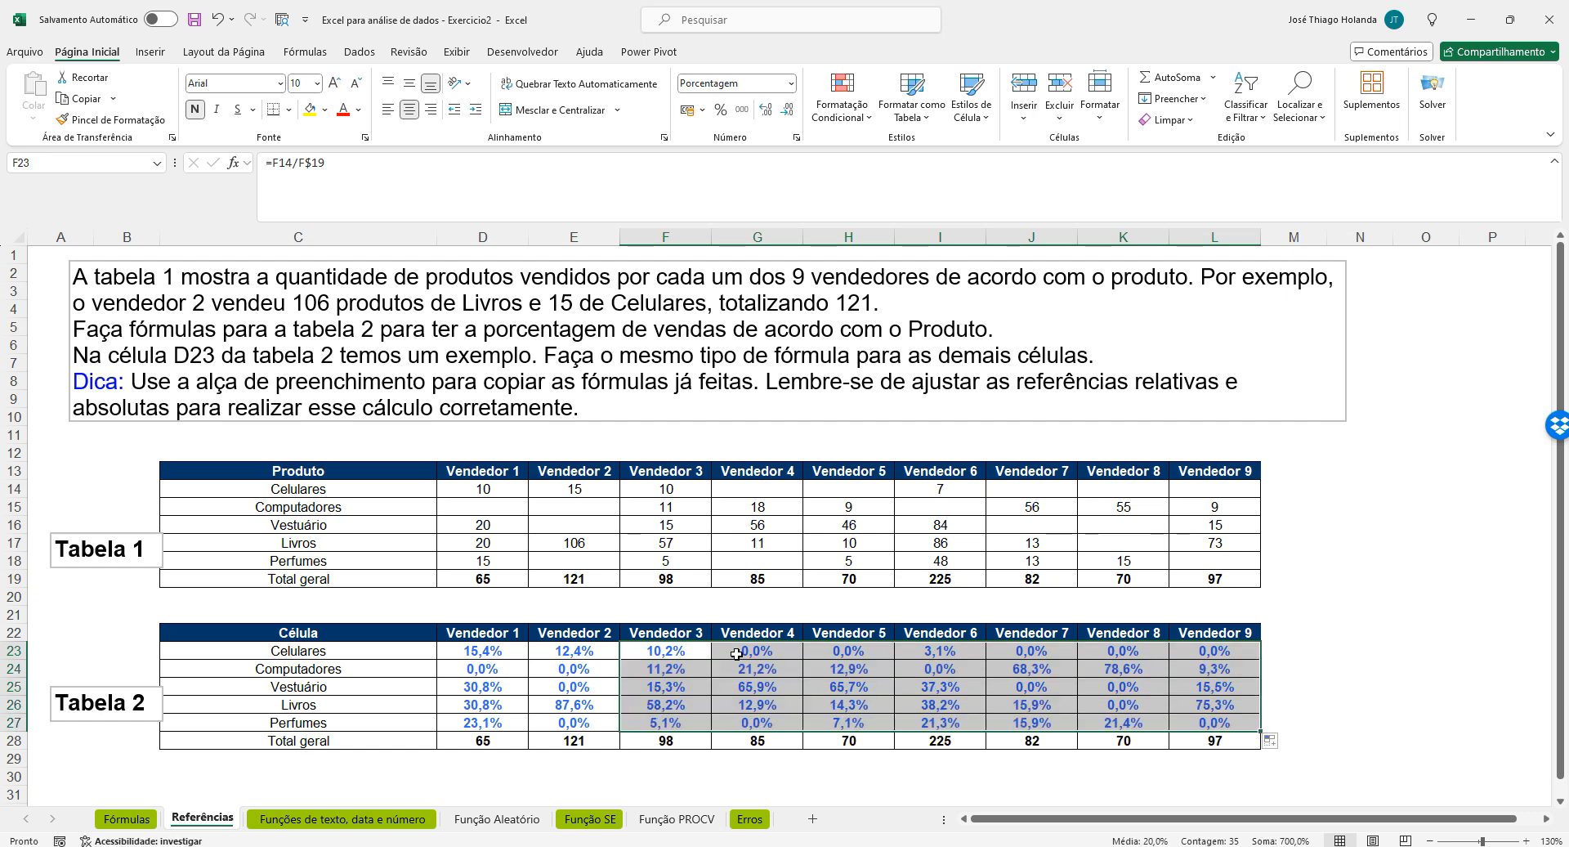
left_click(672, 672)
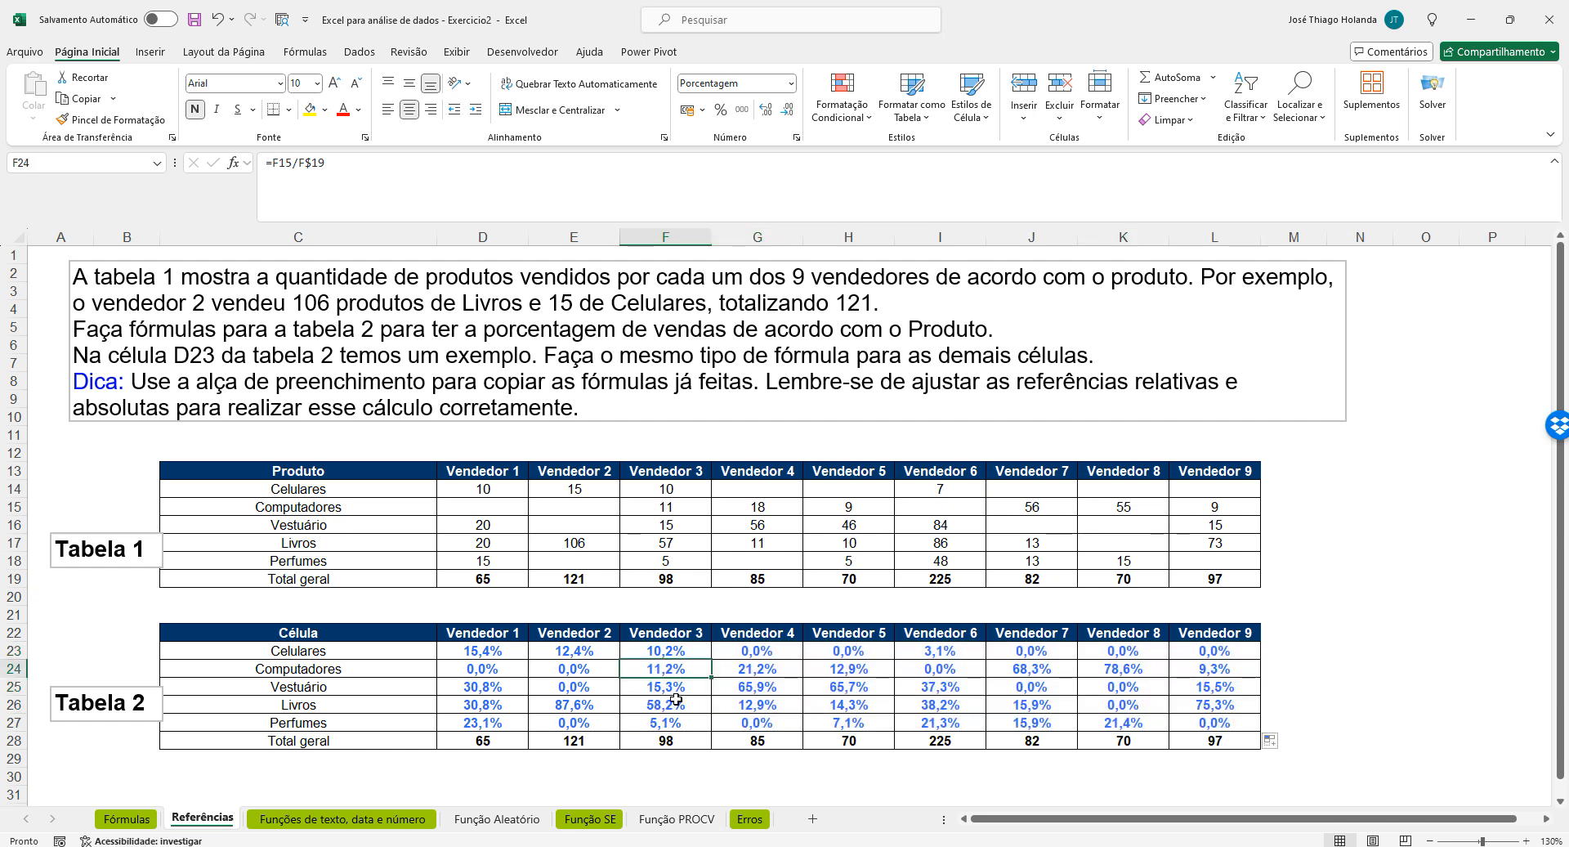
left_click(766, 670)
left_click(826, 685)
left_click(940, 686)
left_click(1026, 688)
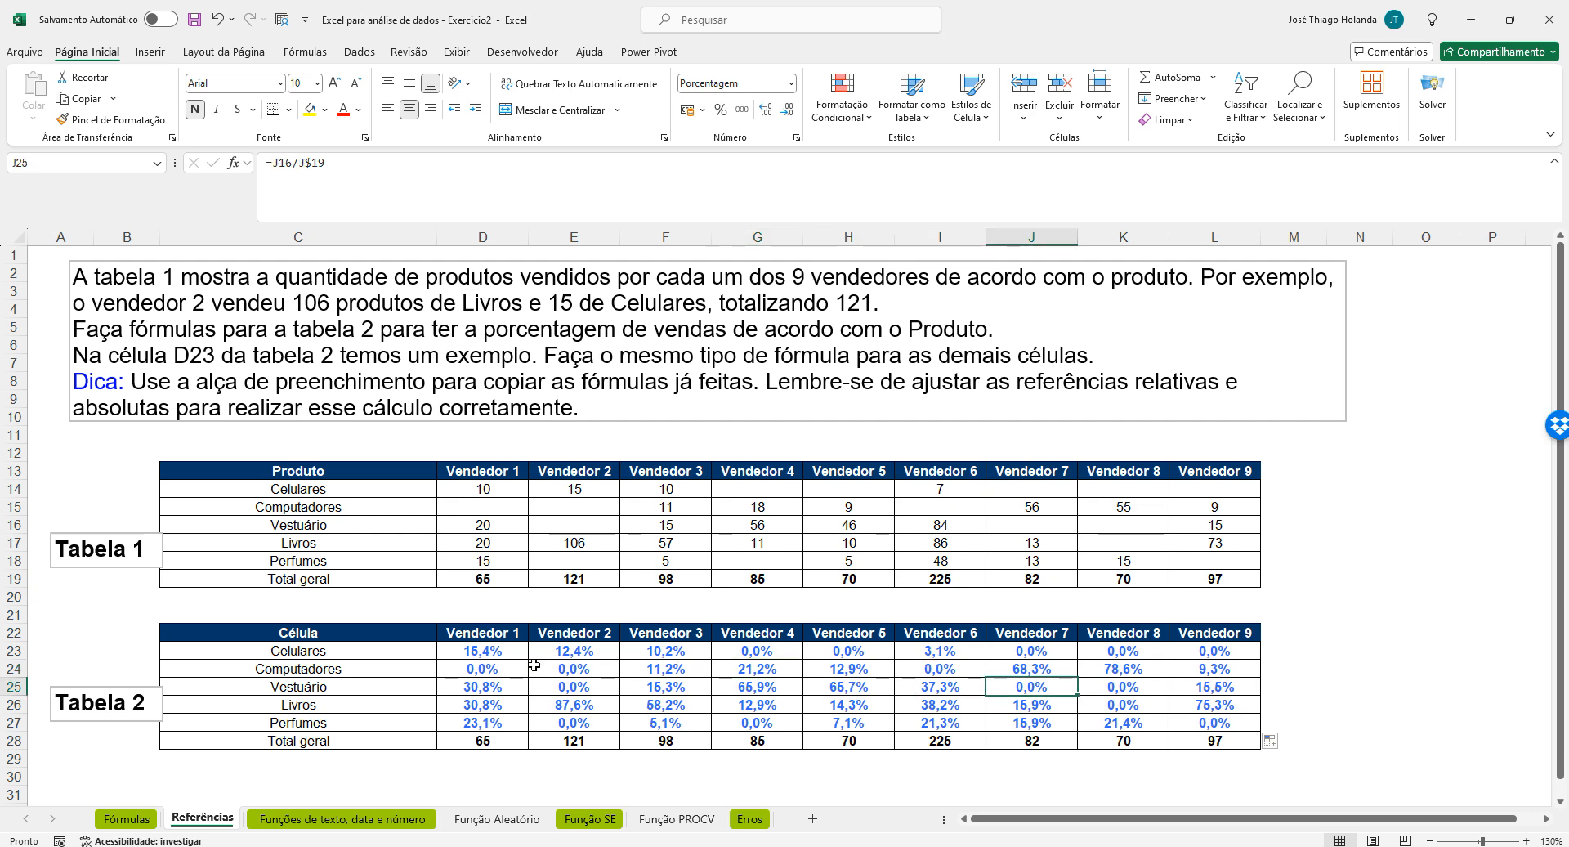
Review the D23 formula together with the Total geral row D19:L19 of Tabela 1
scroll(535, 666, "down", 1)
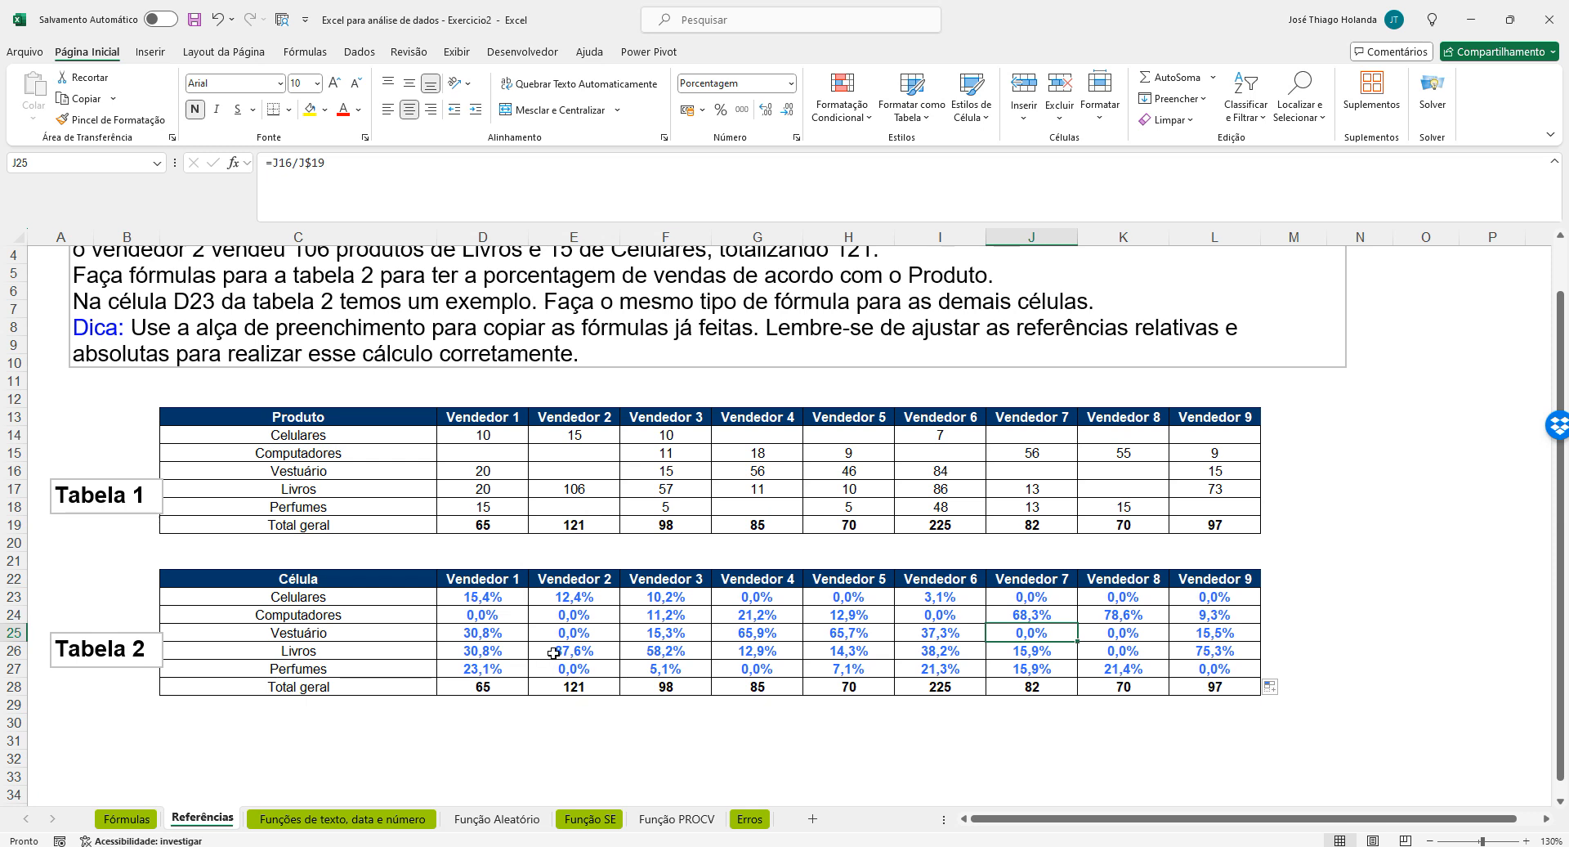
scroll(552, 654, "up", 1)
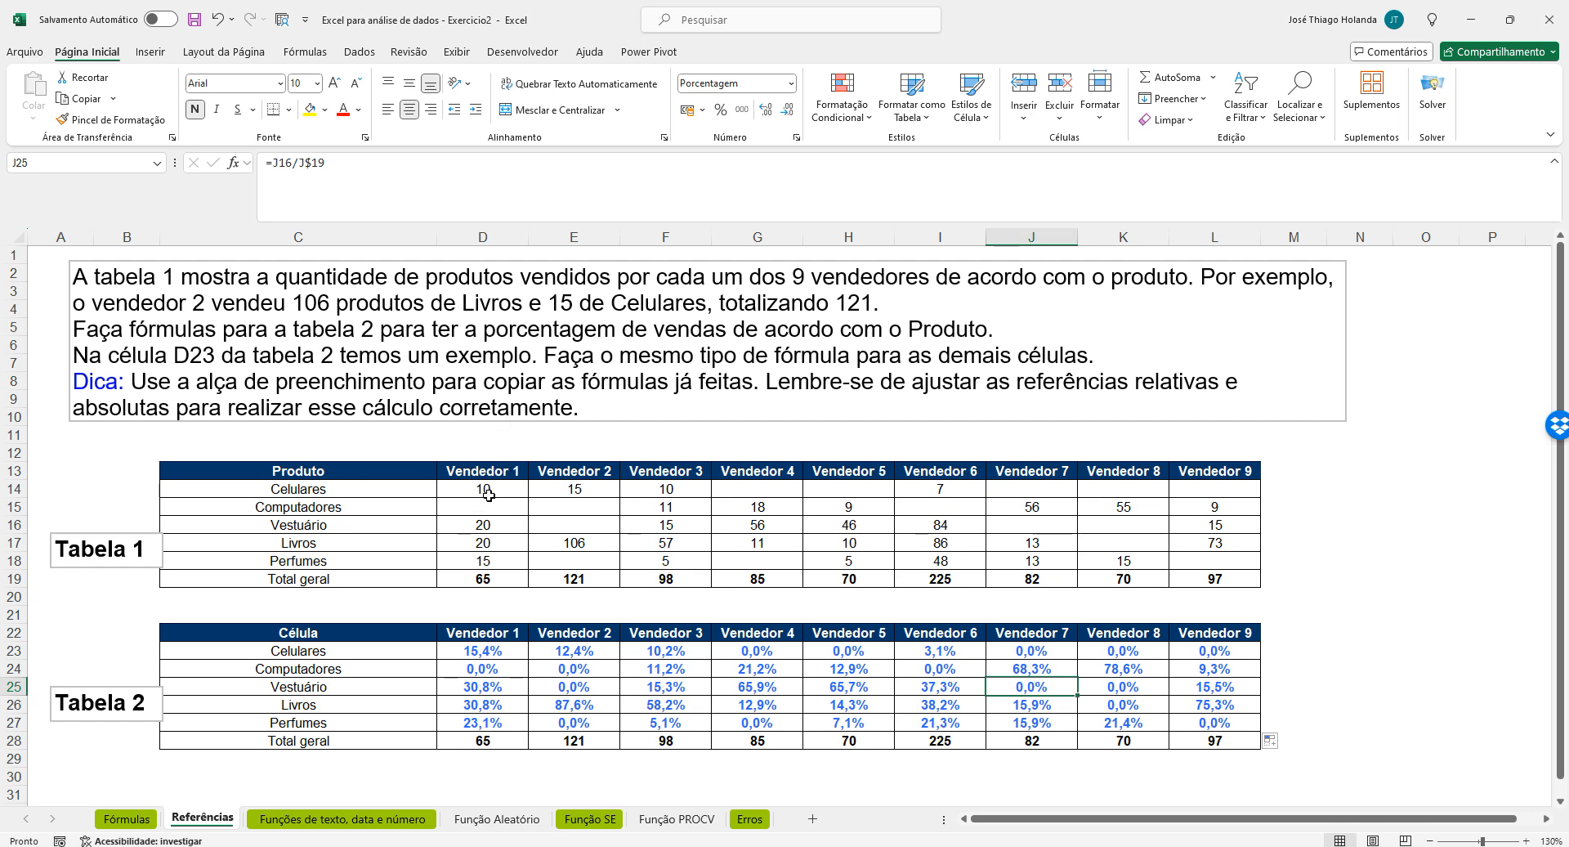
left_click(482, 651)
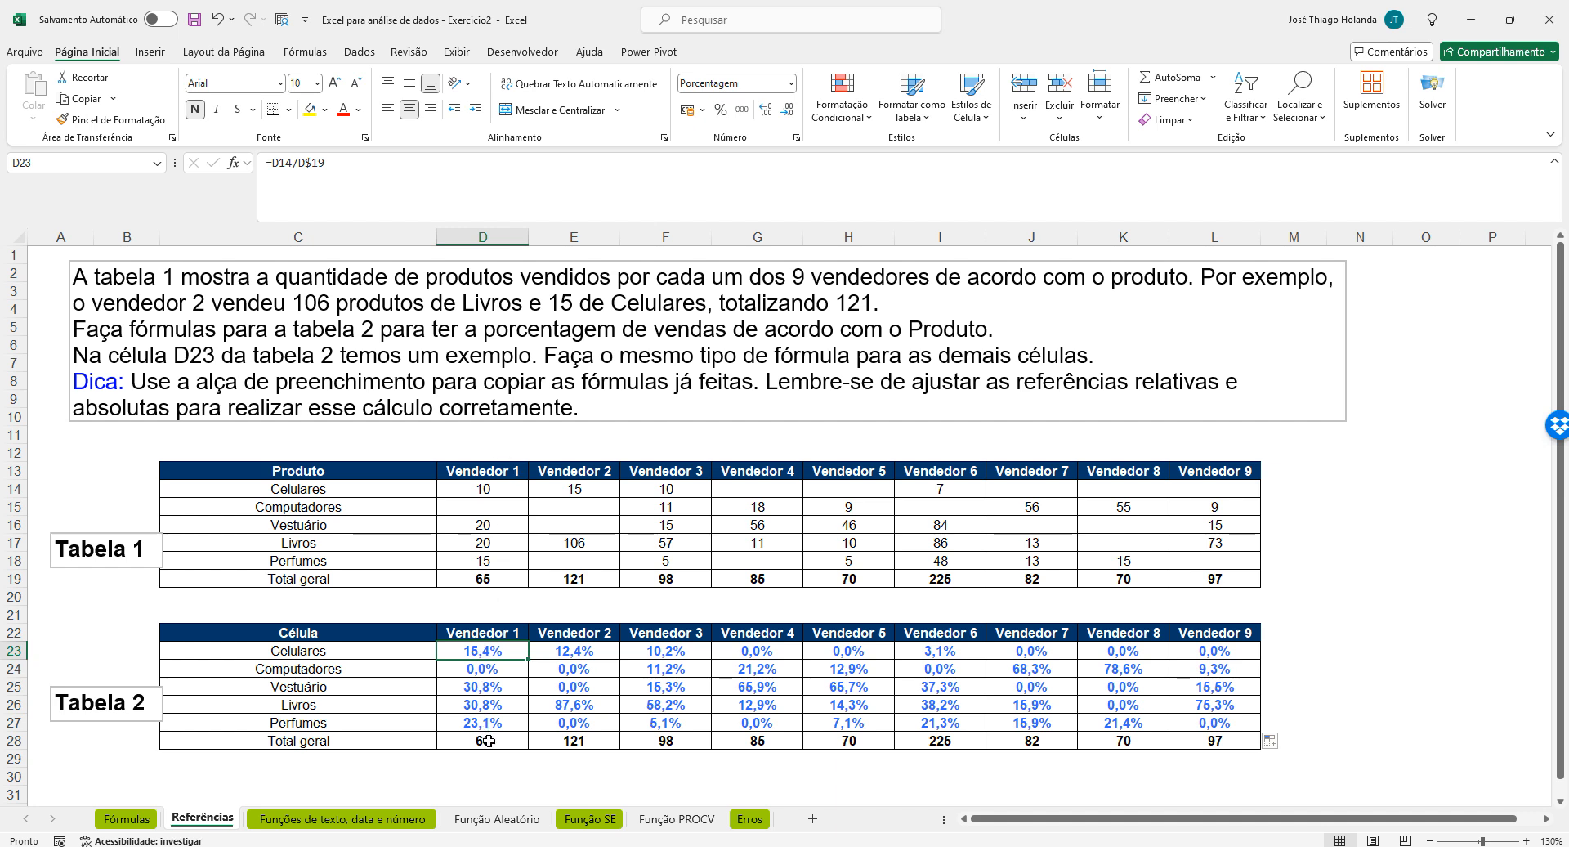
left_click(310, 656)
left_click(492, 578)
left_click(1215, 584)
left_click(503, 579)
left_click_drag(669, 579, 1197, 575)
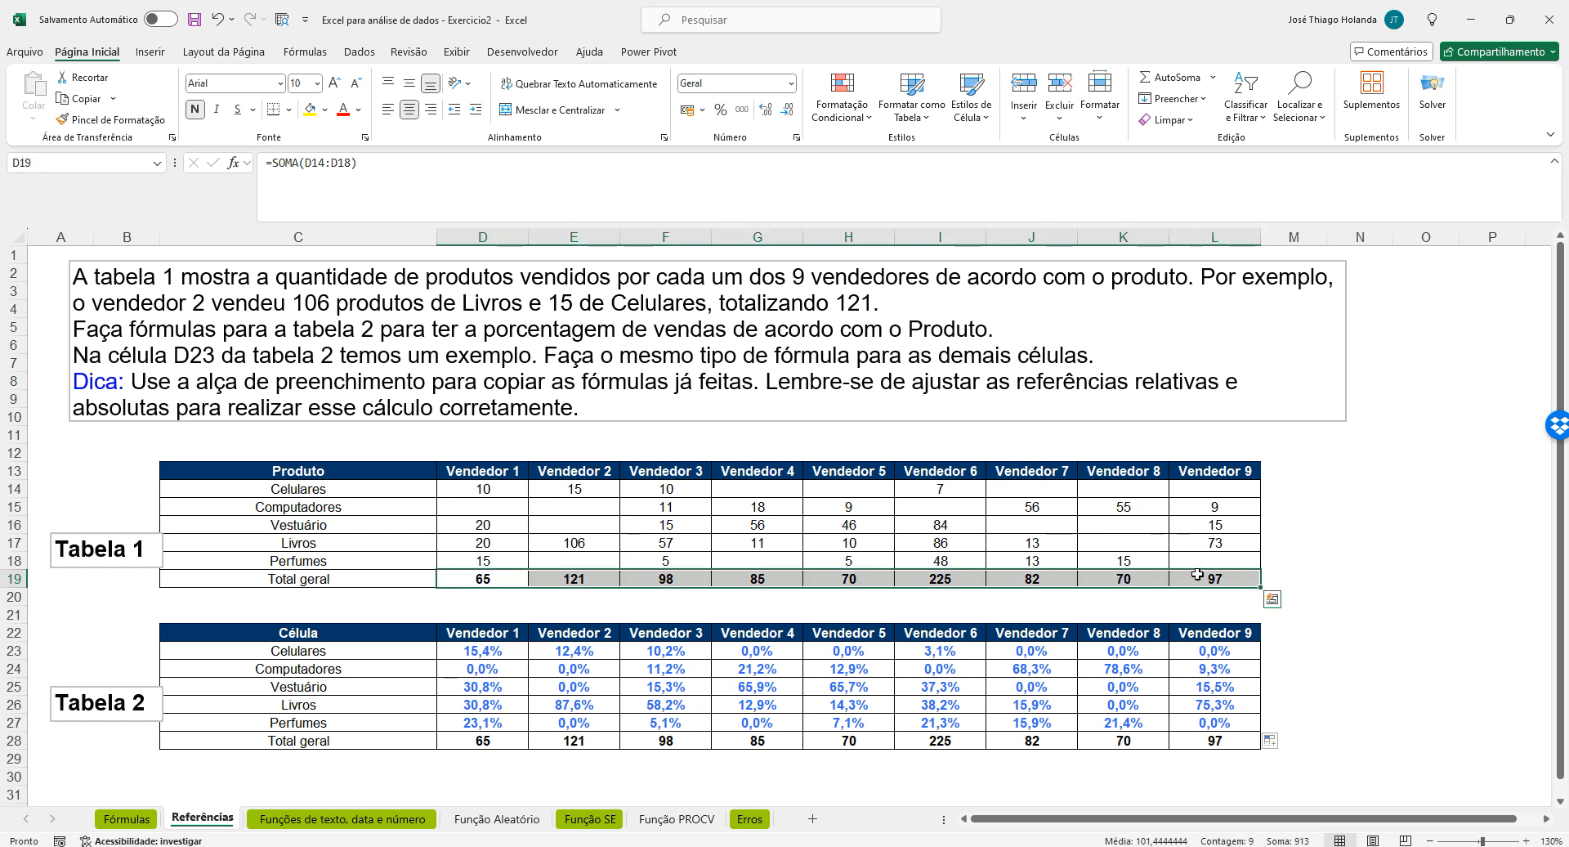
Examine Vendedor 1's percentage formulas in D23, D25 and D26 and the total in D28 of Tabela 2
scroll(854, 587, "down", 1)
left_click(522, 471)
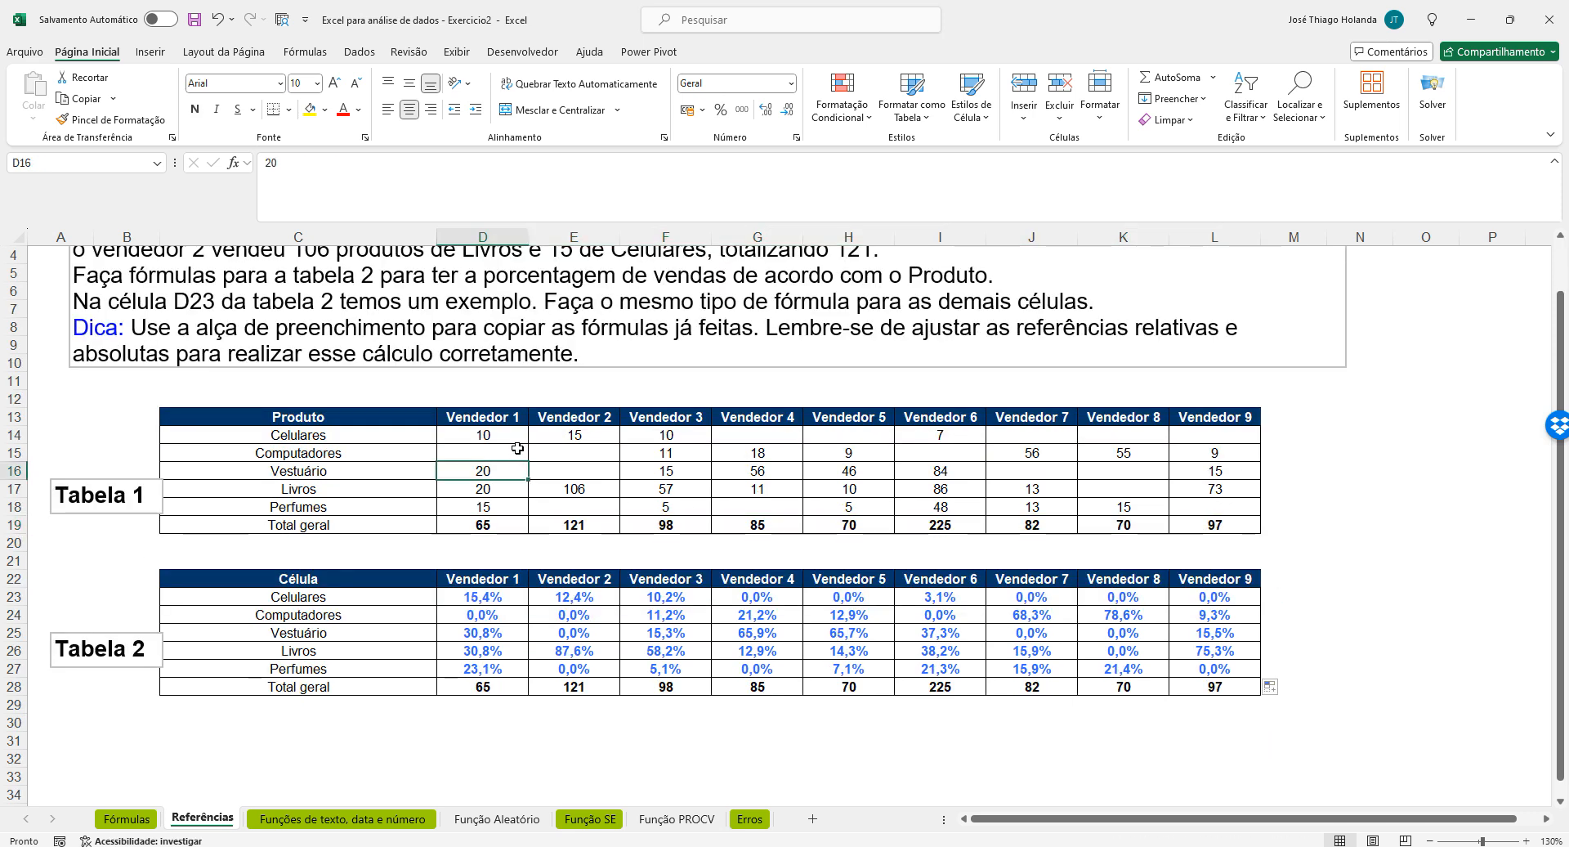
left_click(499, 597)
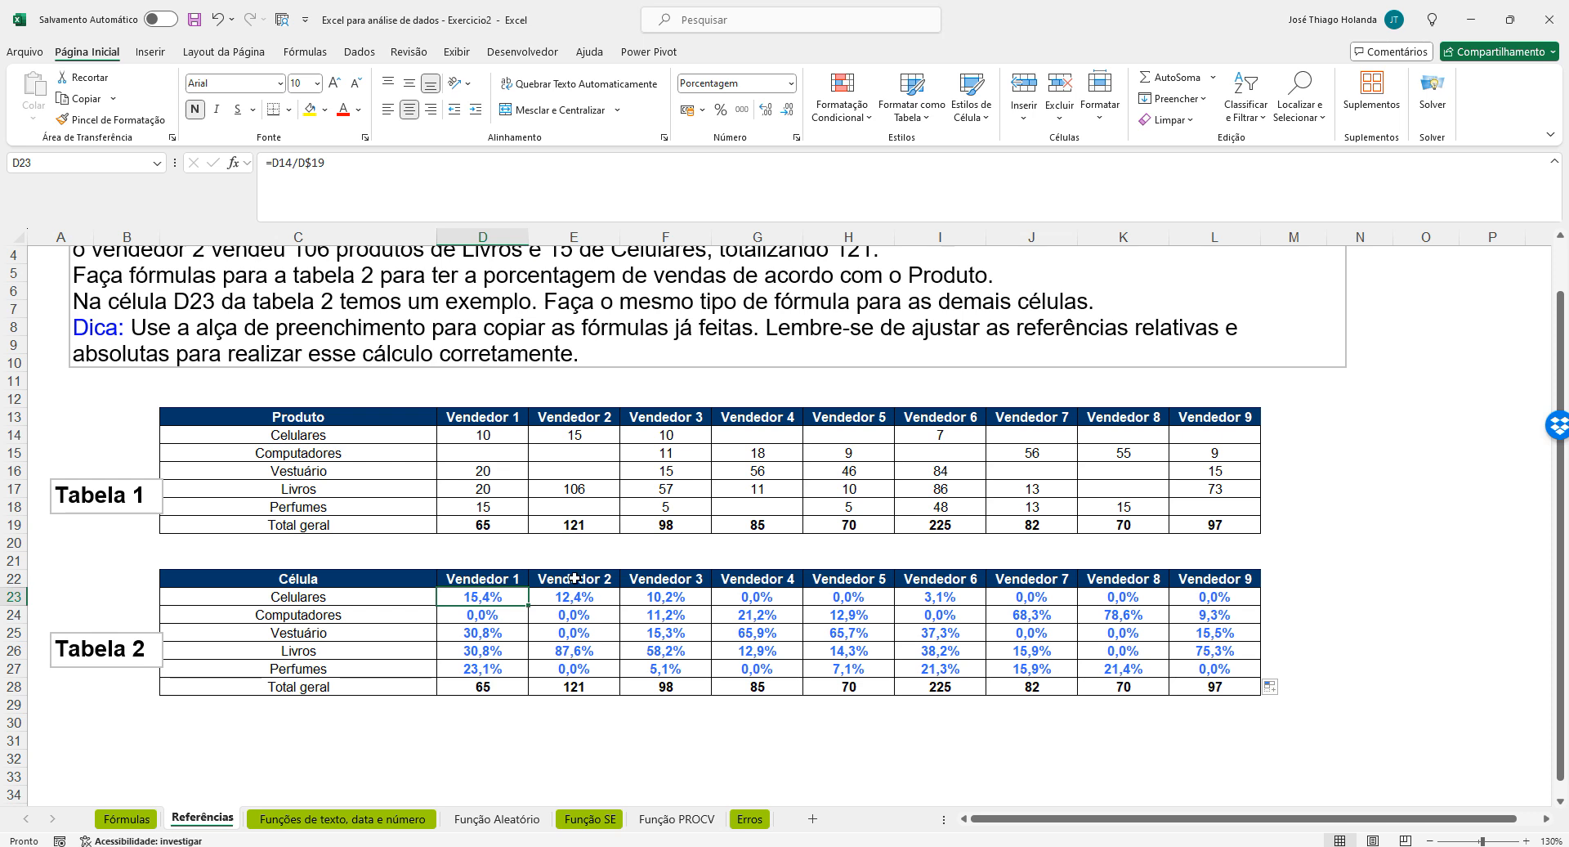
scroll(569, 537, "up", 1)
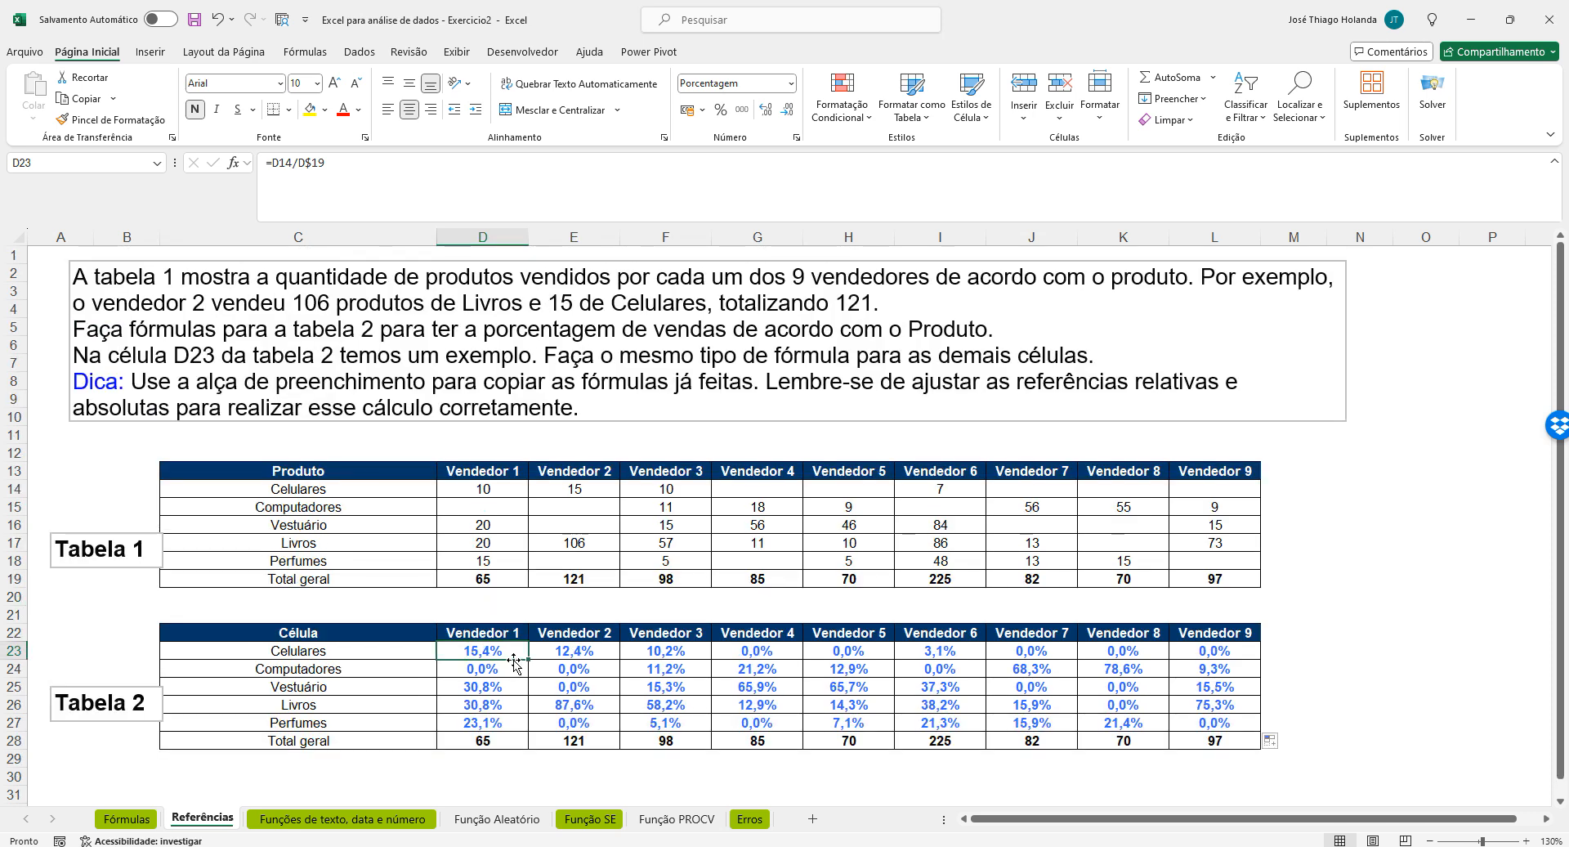
left_click(488, 742)
left_click(503, 654)
scroll(503, 654, "down", 1)
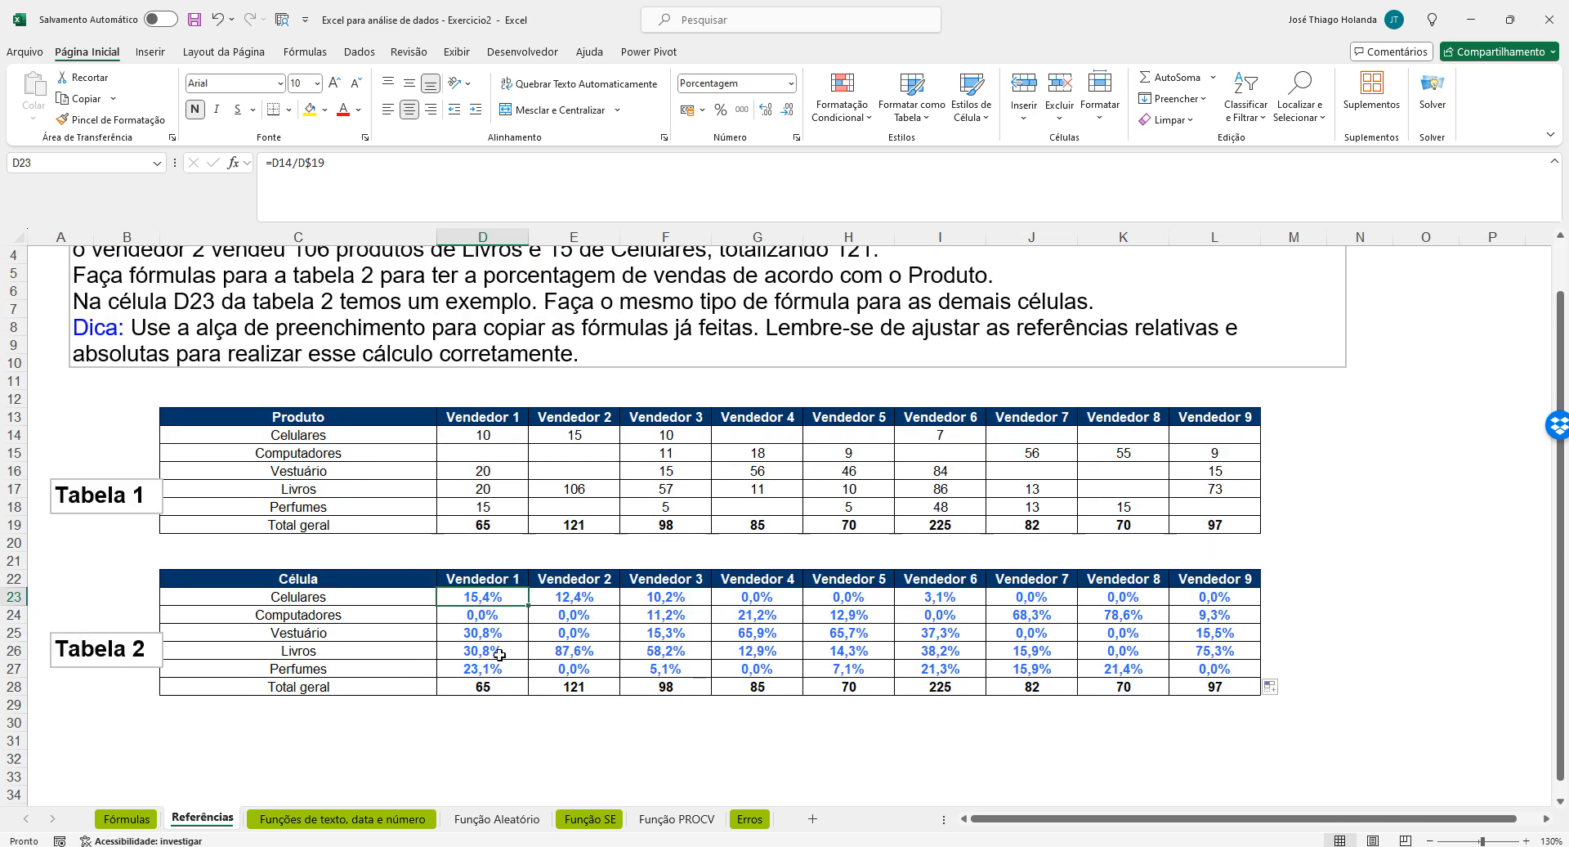
left_click(510, 634)
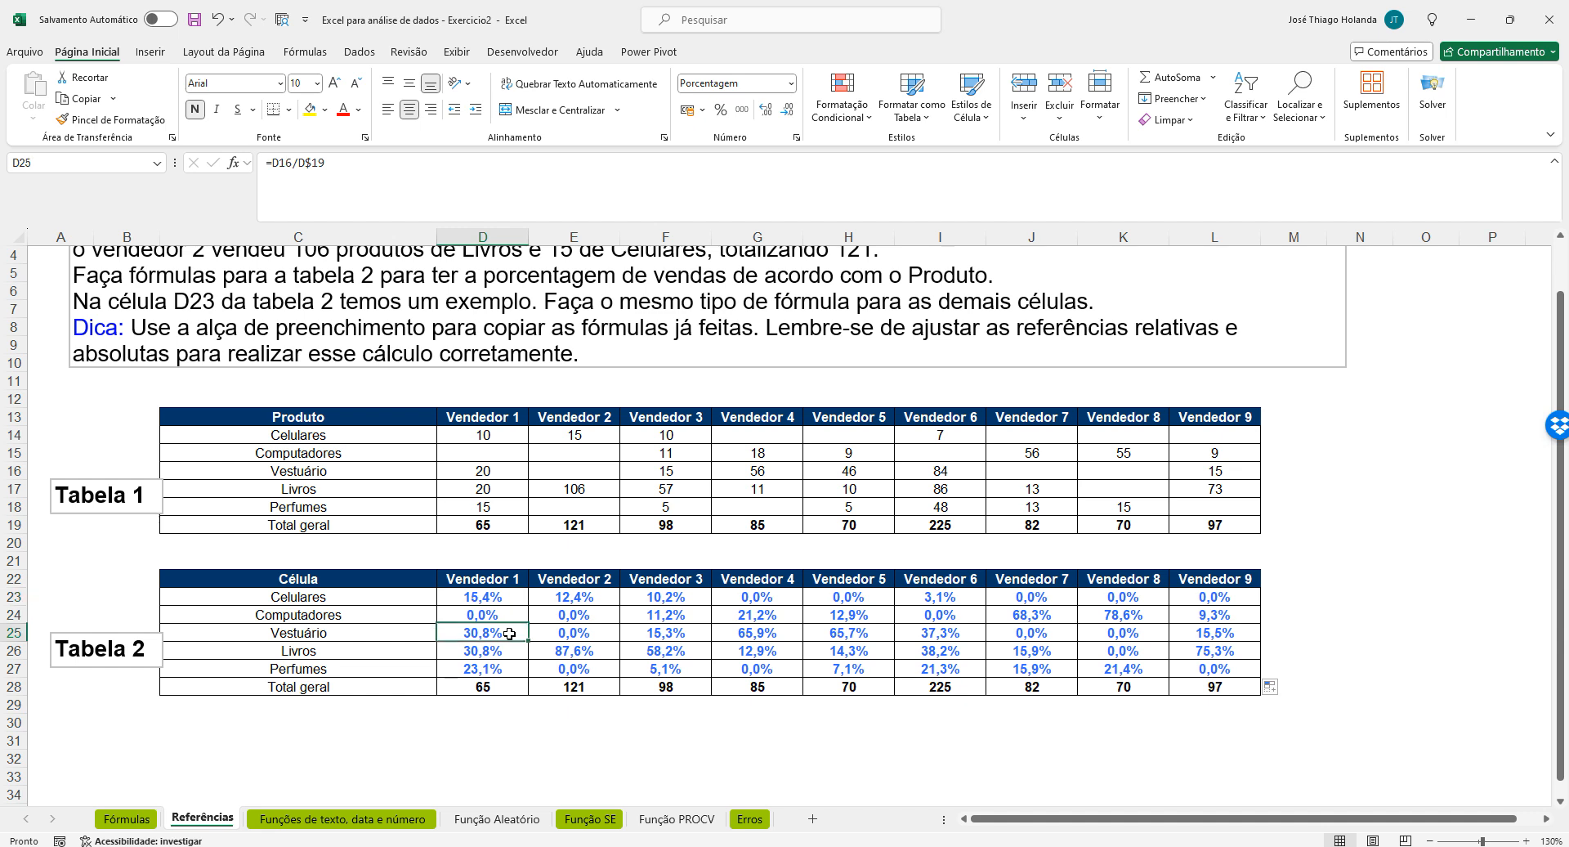
left_click(501, 652)
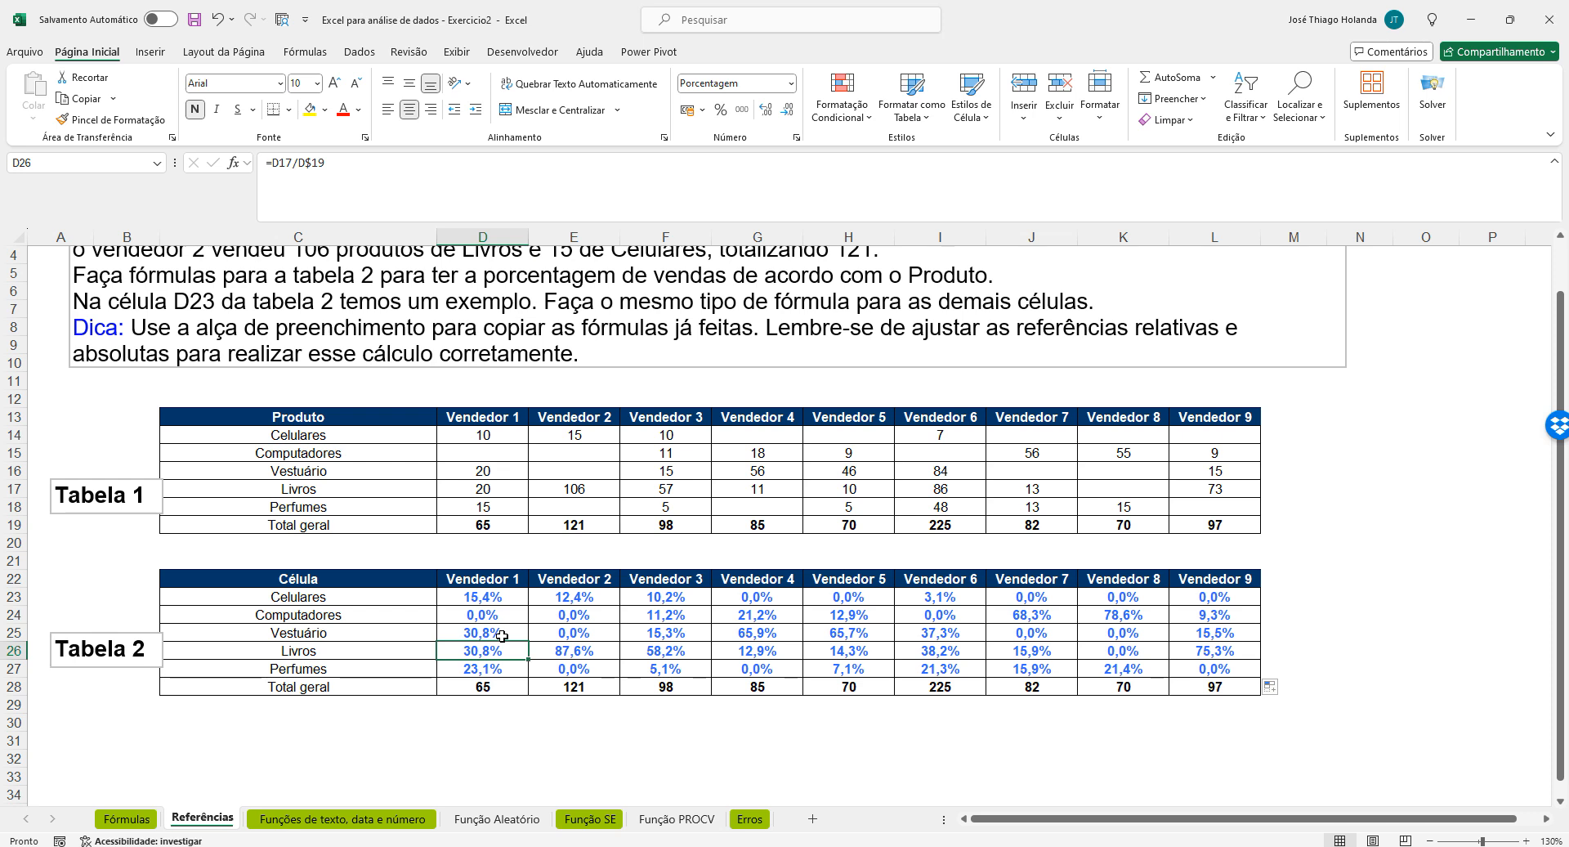
left_click(478, 597)
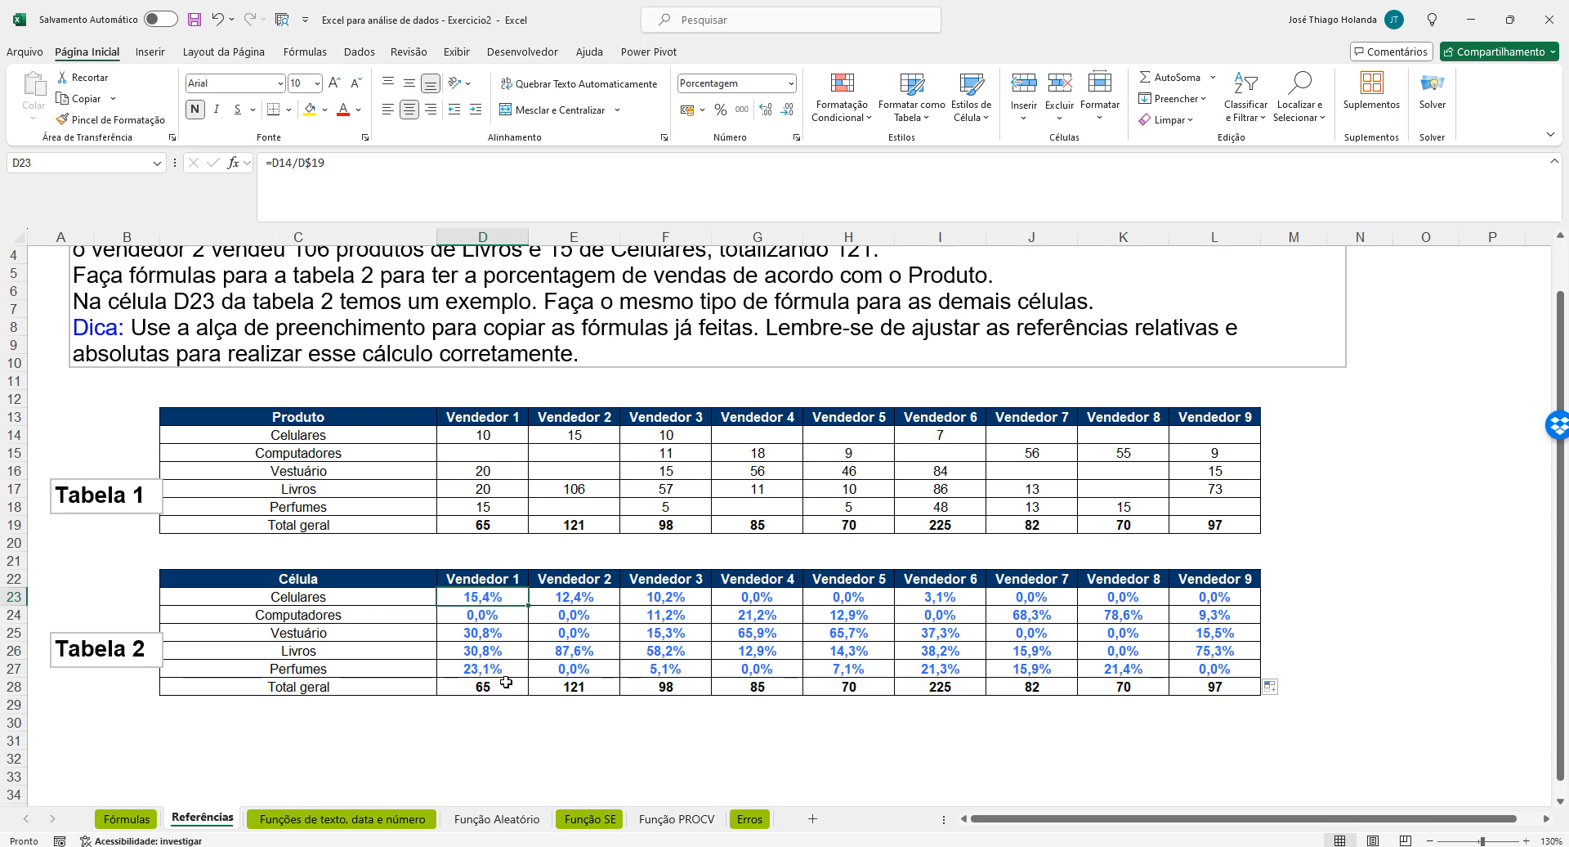
left_click(483, 635)
left_click(484, 646)
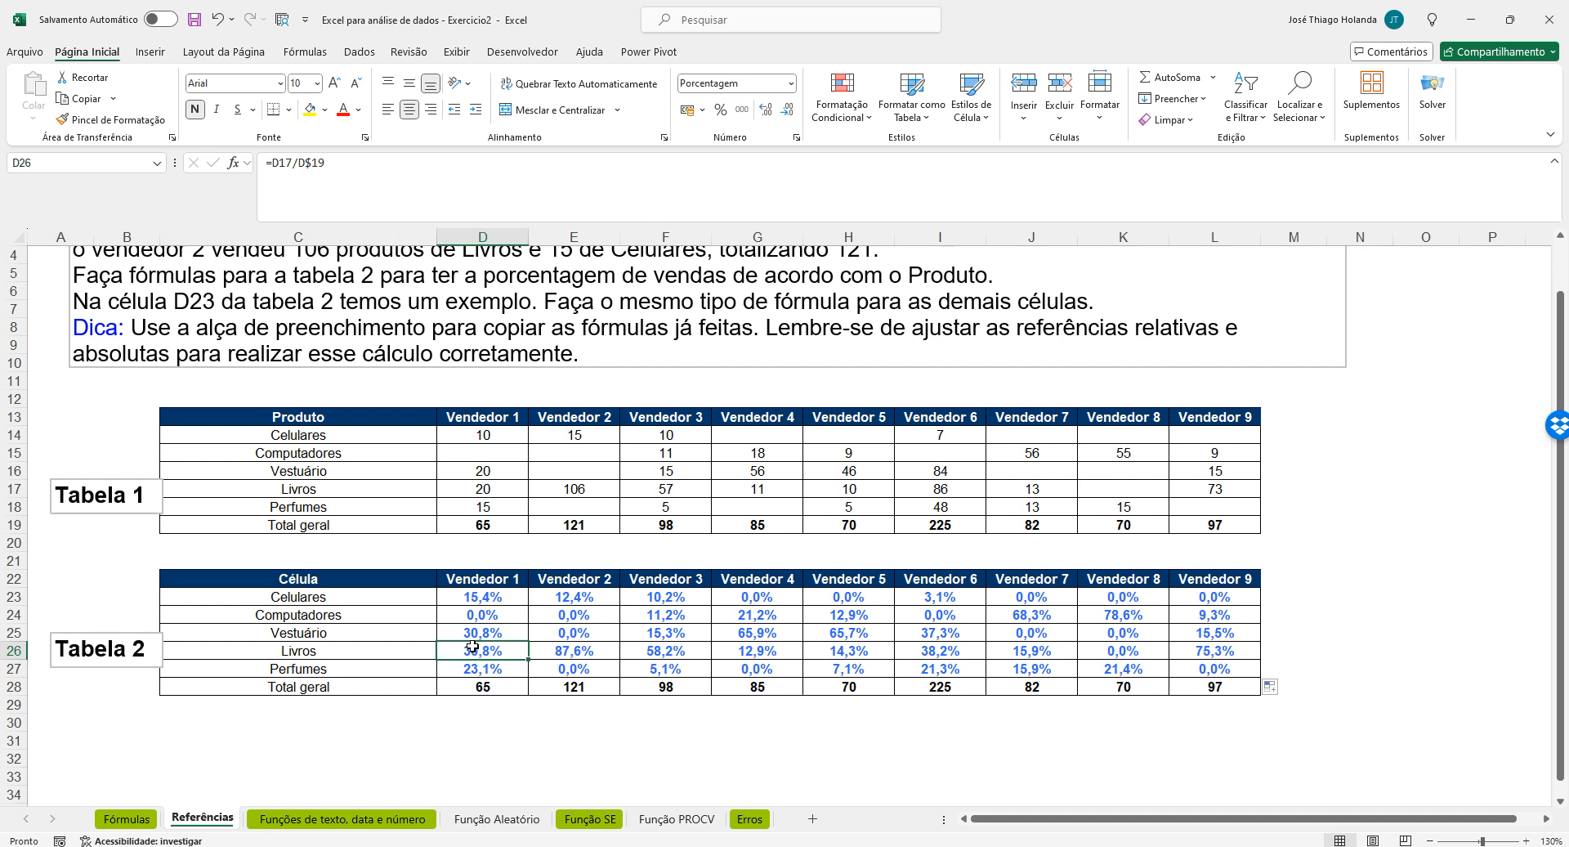
left_click(499, 598)
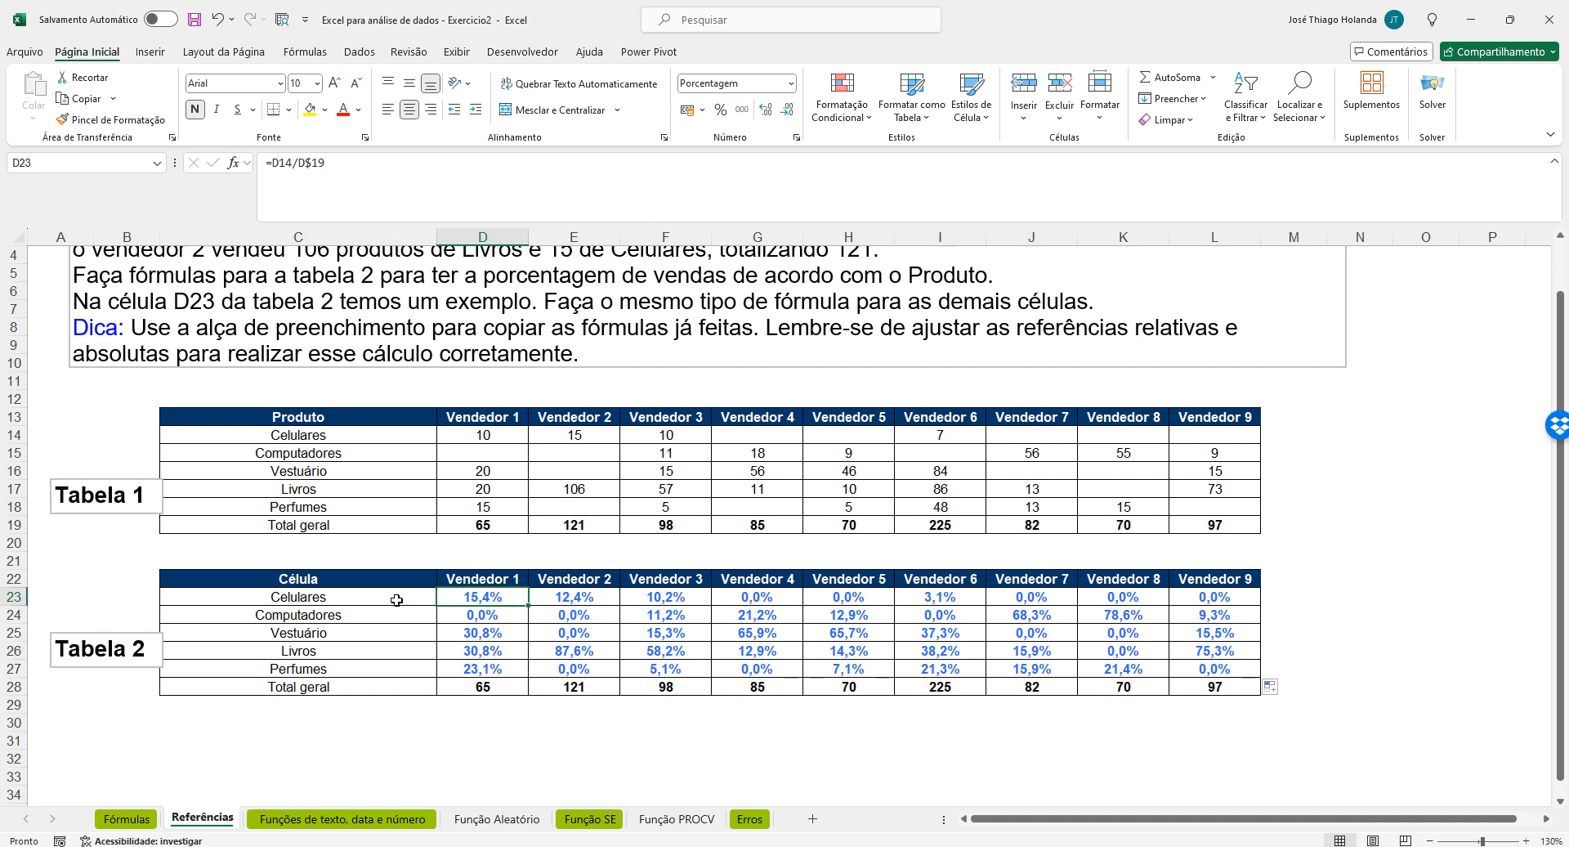
Review Tabela 2's percentages across the Celulares row D23:L23 and down Vendedor 1's column D23:D27
left_click(396, 600)
left_click(470, 599)
left_click(1241, 601, "shift")
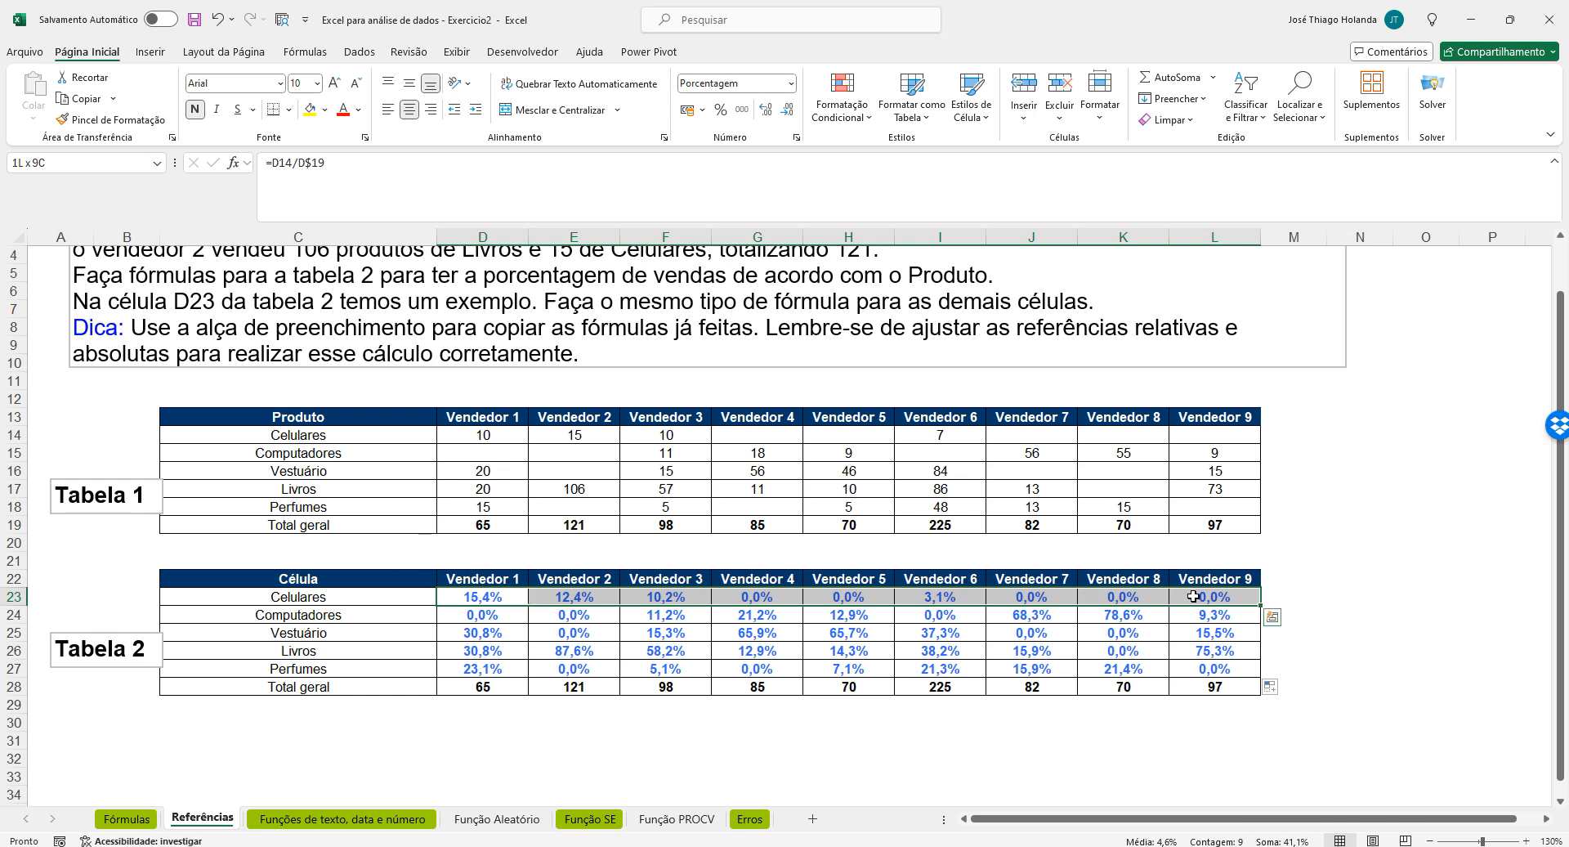
left_click(489, 598)
left_click(508, 669, "shift")
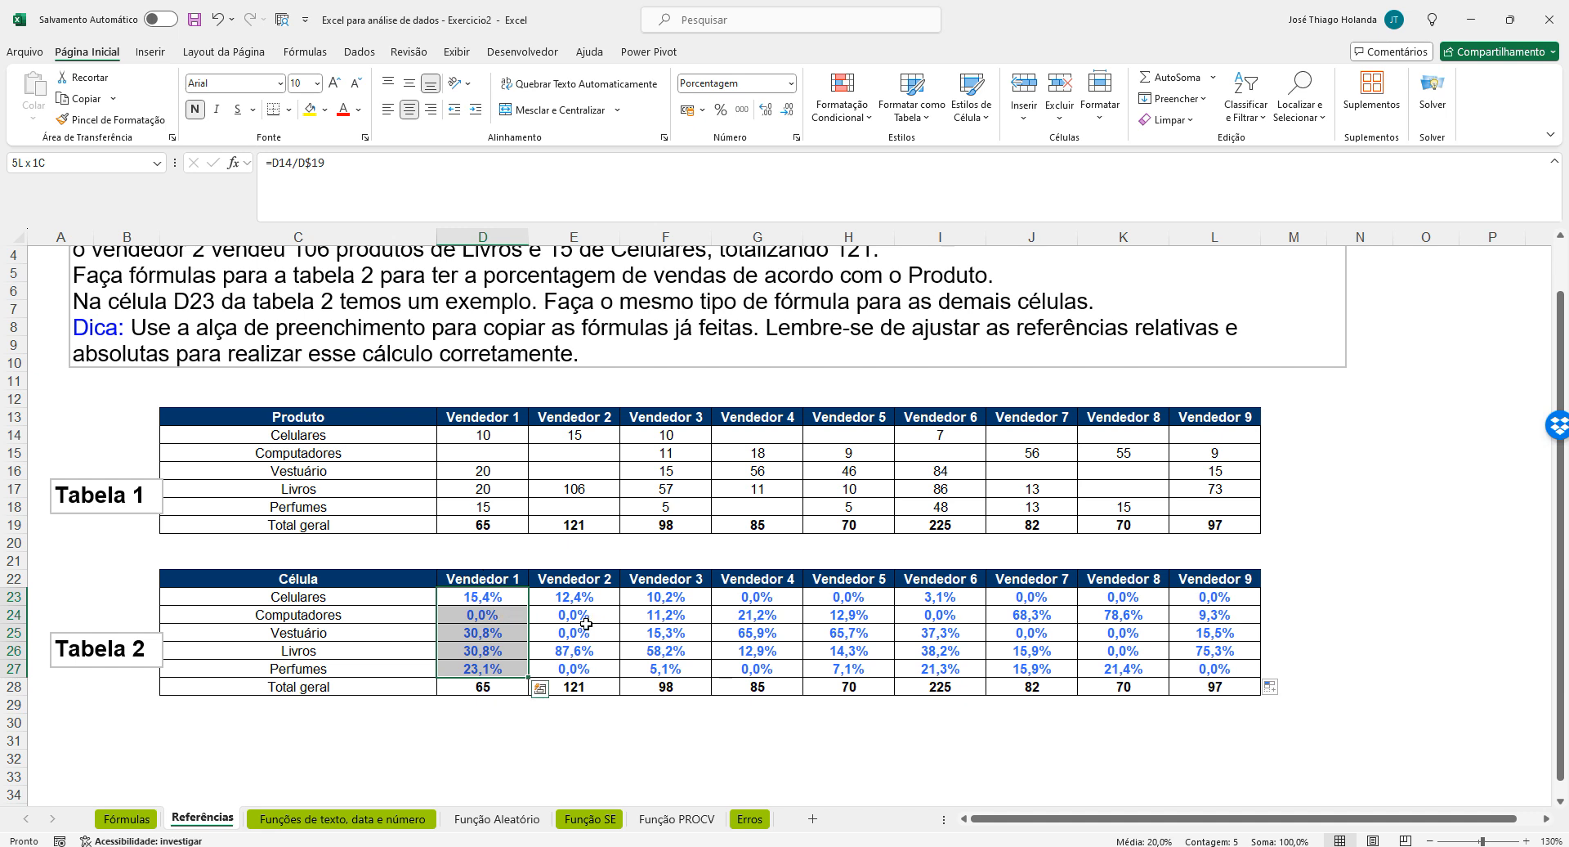
Change Tabela 2's header in C22 to "Produto"
left_click(328, 584)
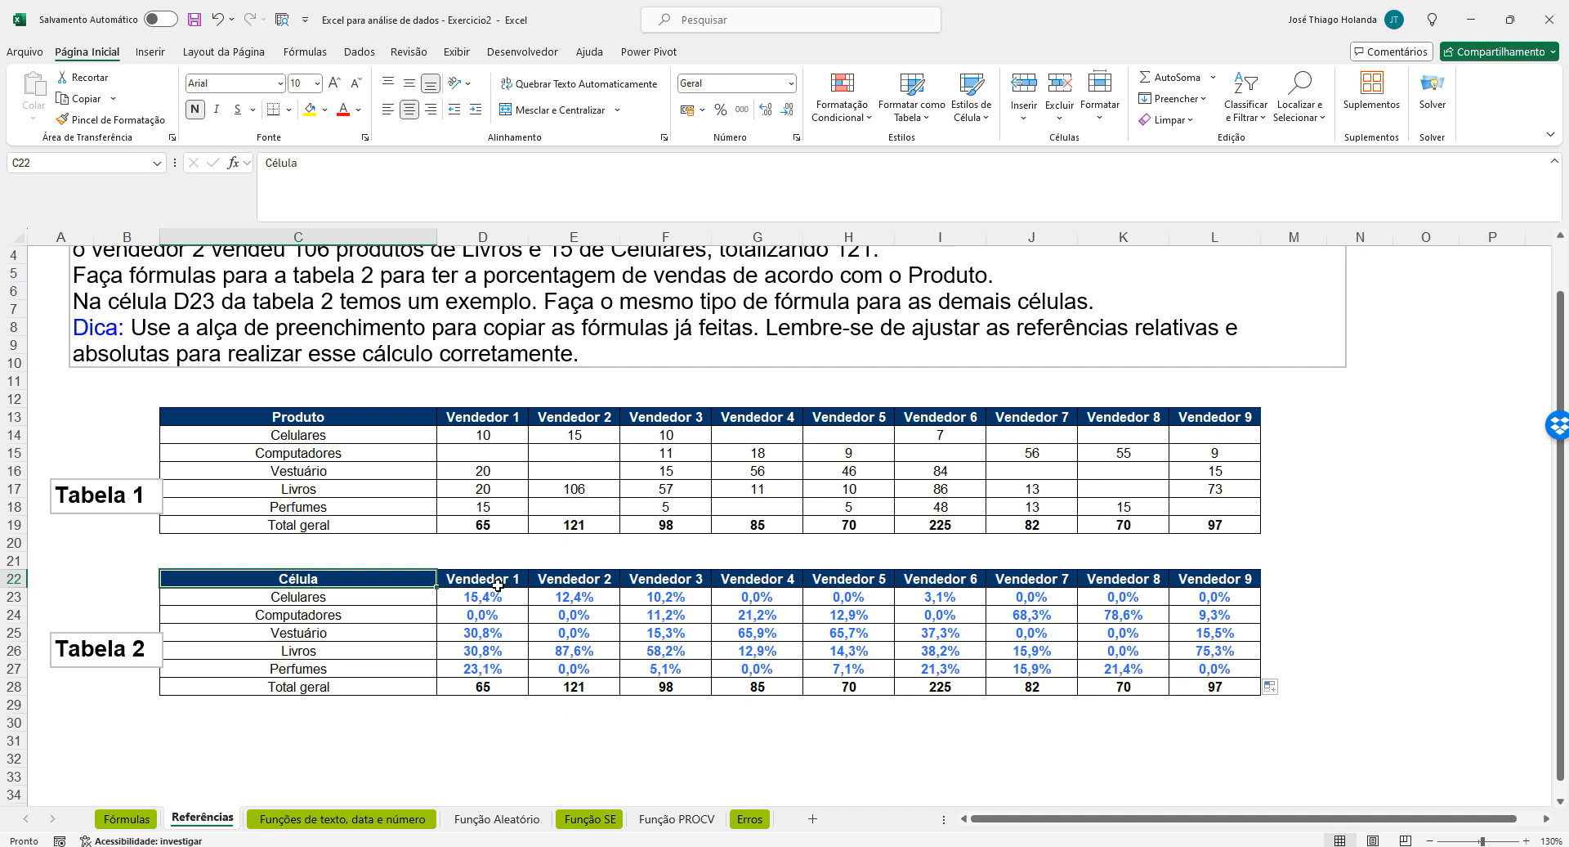
type("Produto")
key("Return")
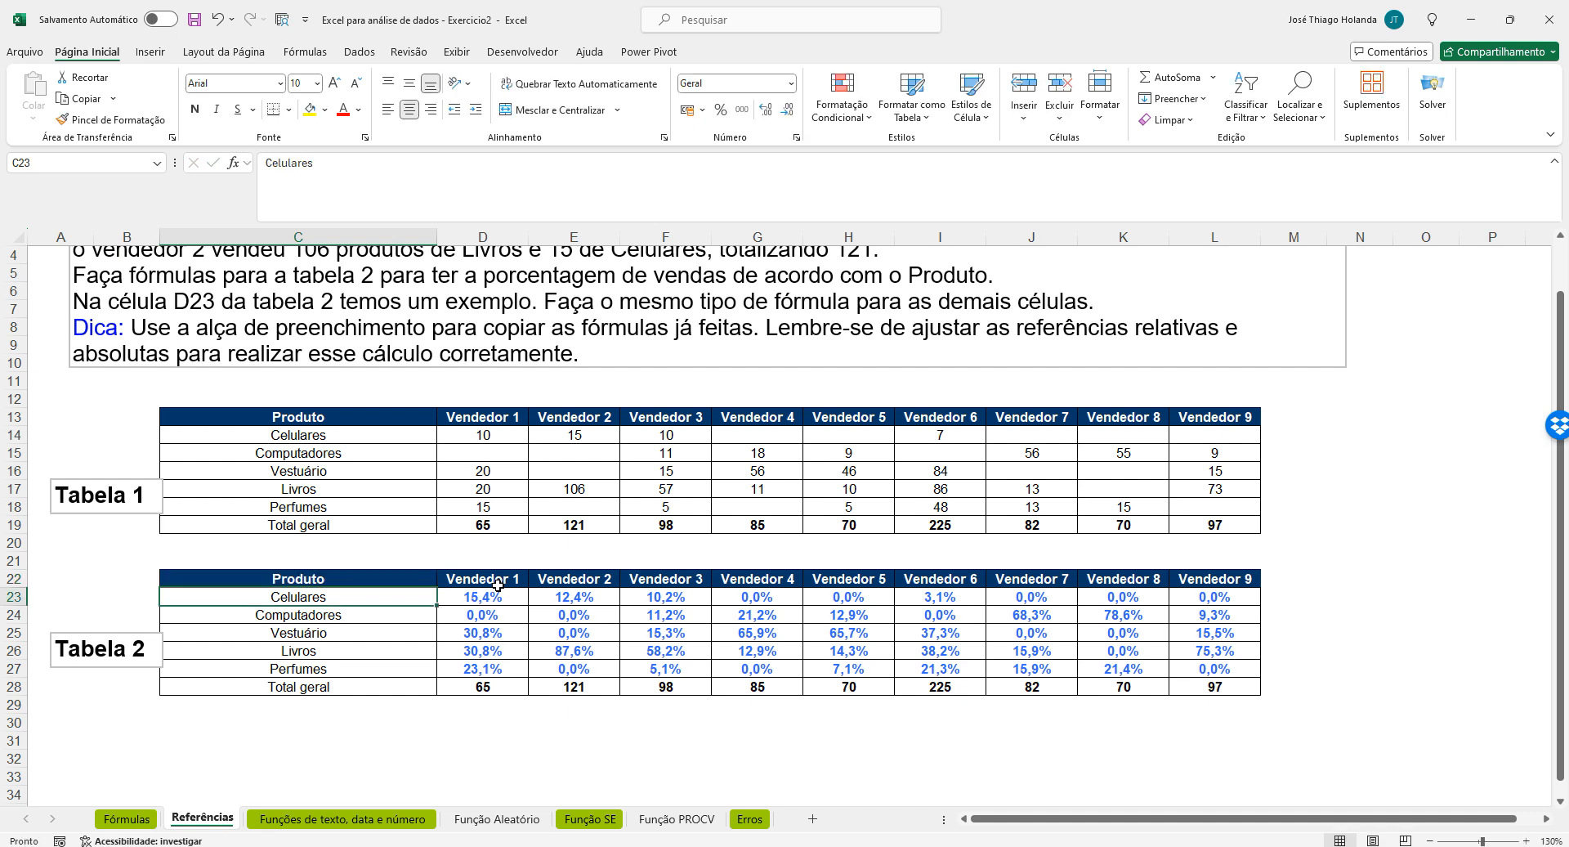
Open the "Funções de texto, data e número" sheet and read the text and date formula instructions
left_click(367, 818)
left_click(1032, 471)
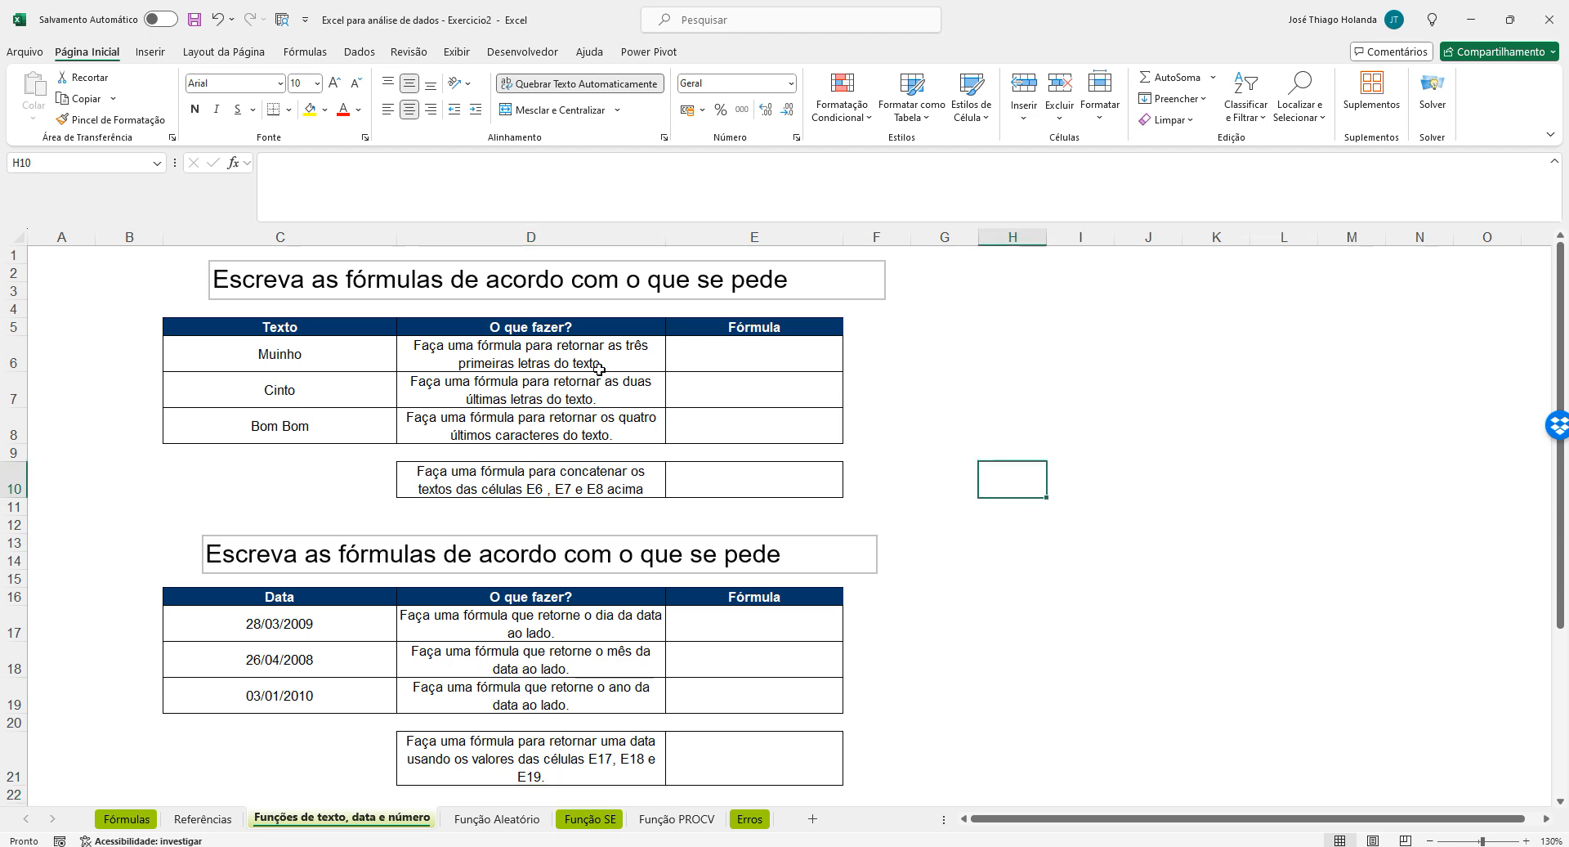
scroll(676, 344, "up", 1)
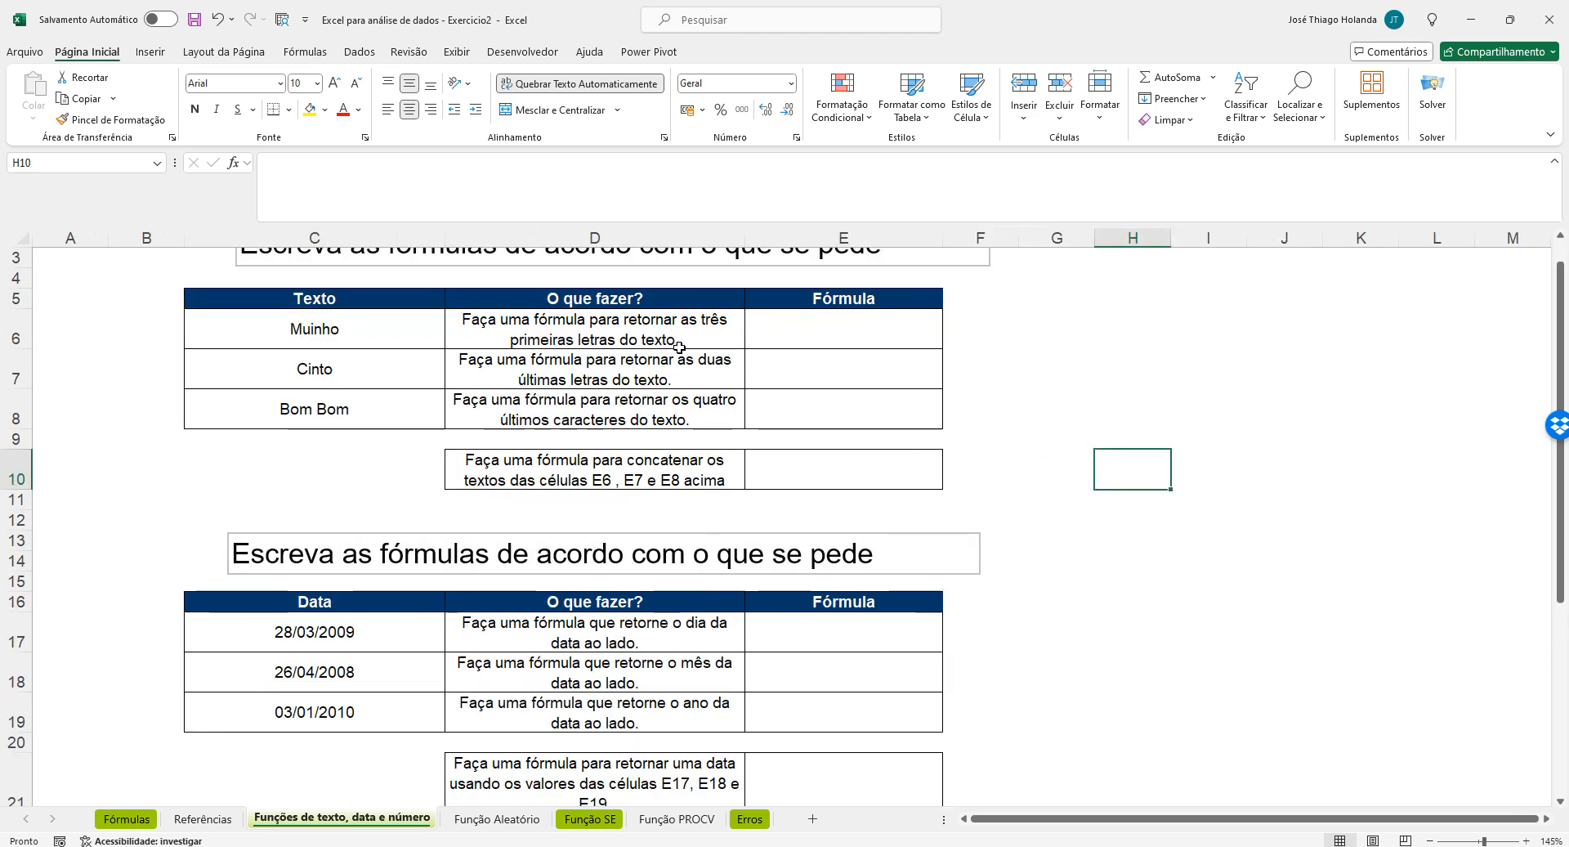
left_click(1078, 410)
scroll(1486, 491, "down", 1)
scroll(1517, 466, "up", 1)
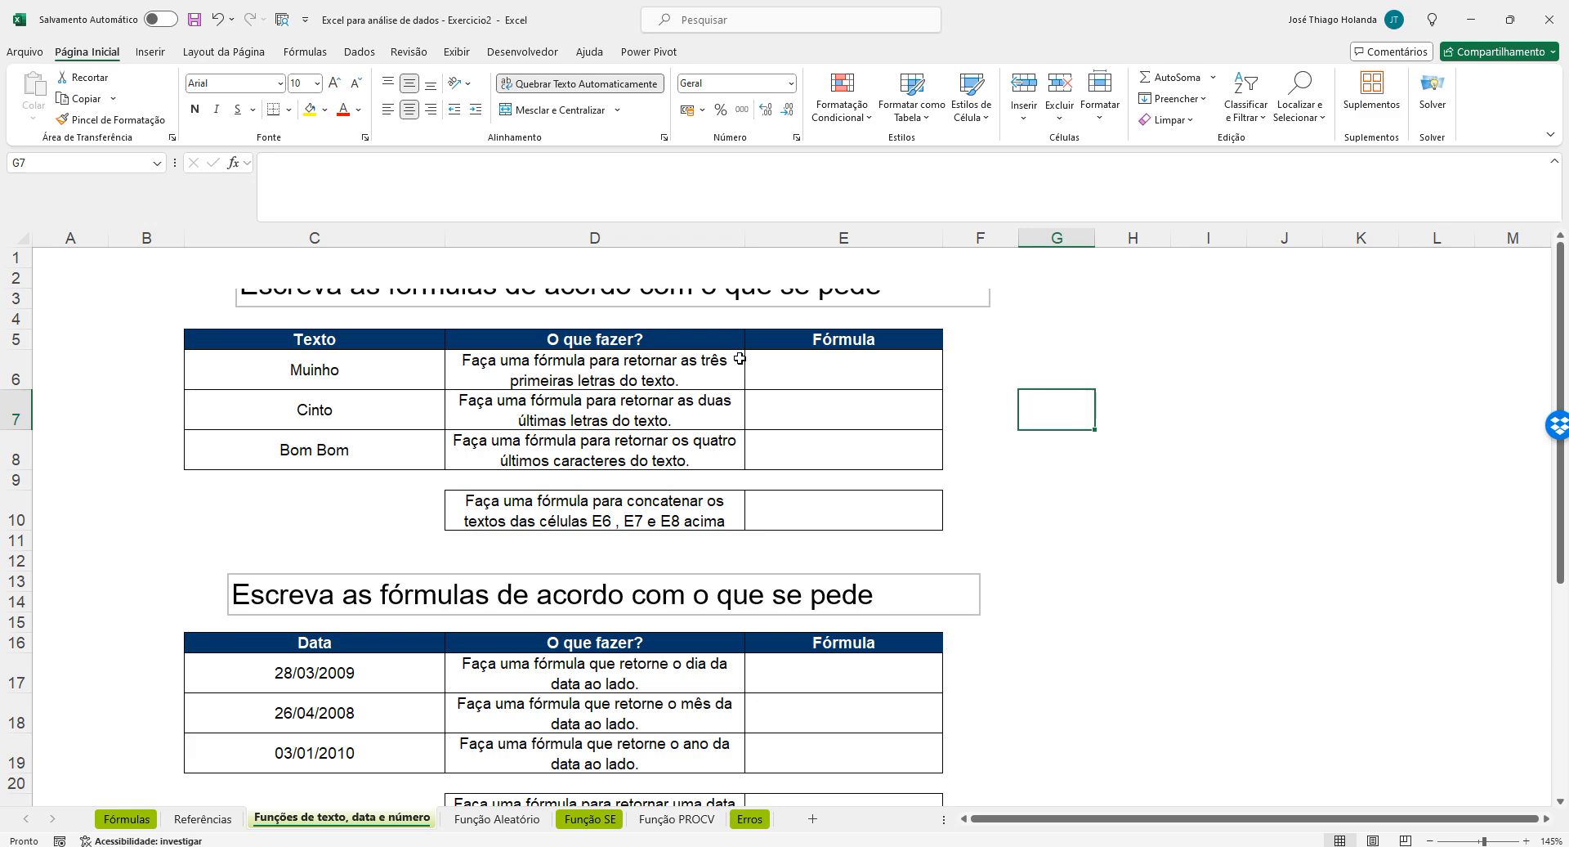
left_click(738, 360)
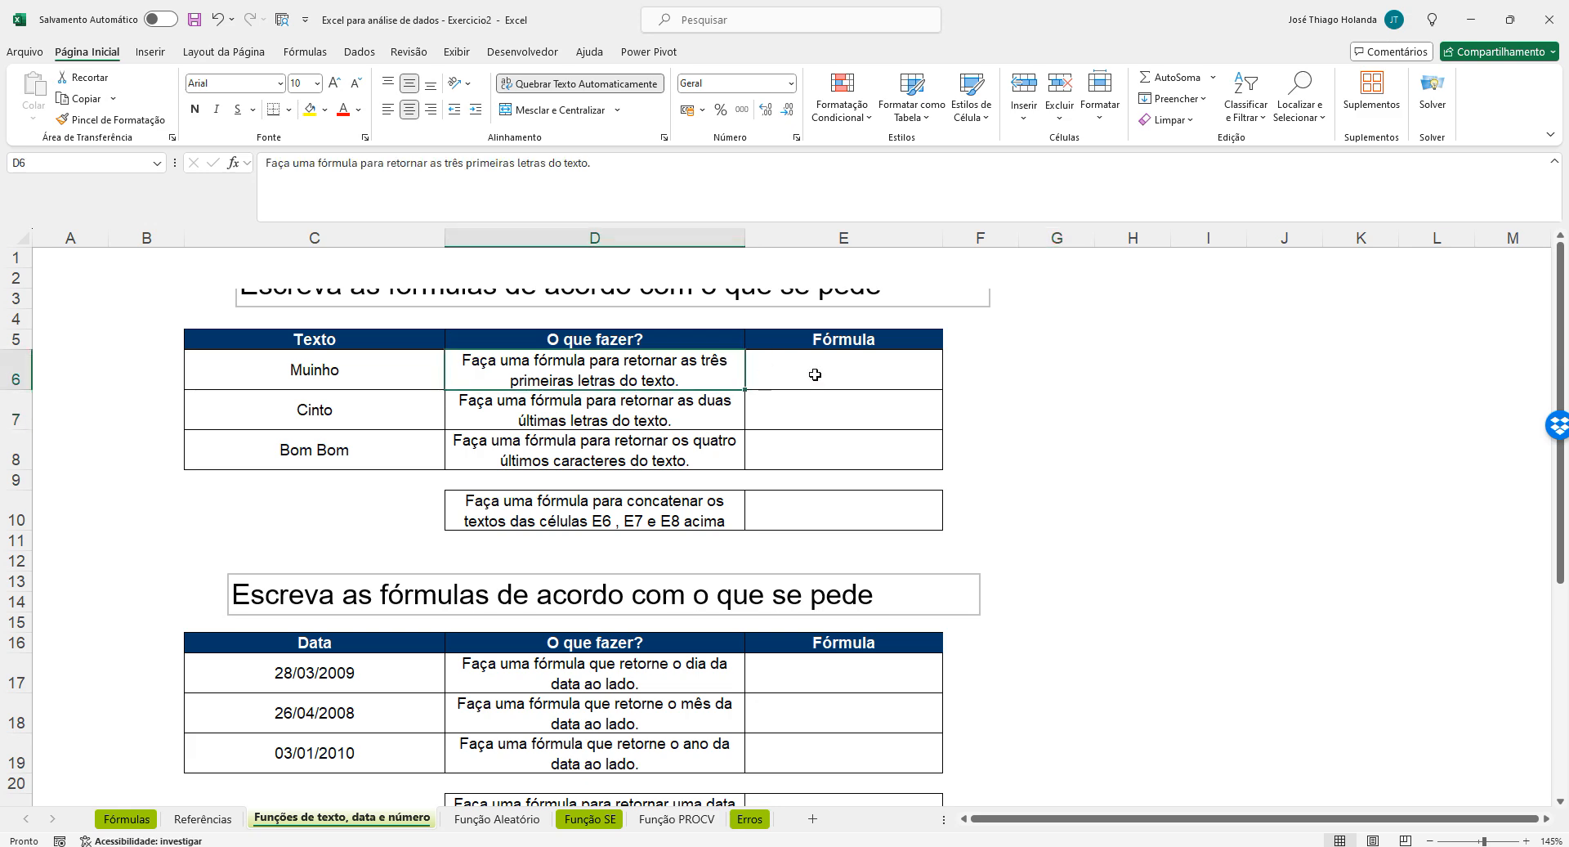
scroll(1149, 409, "down", 1)
scroll(1148, 408, "up", 1)
left_click(609, 292)
left_click(1207, 412)
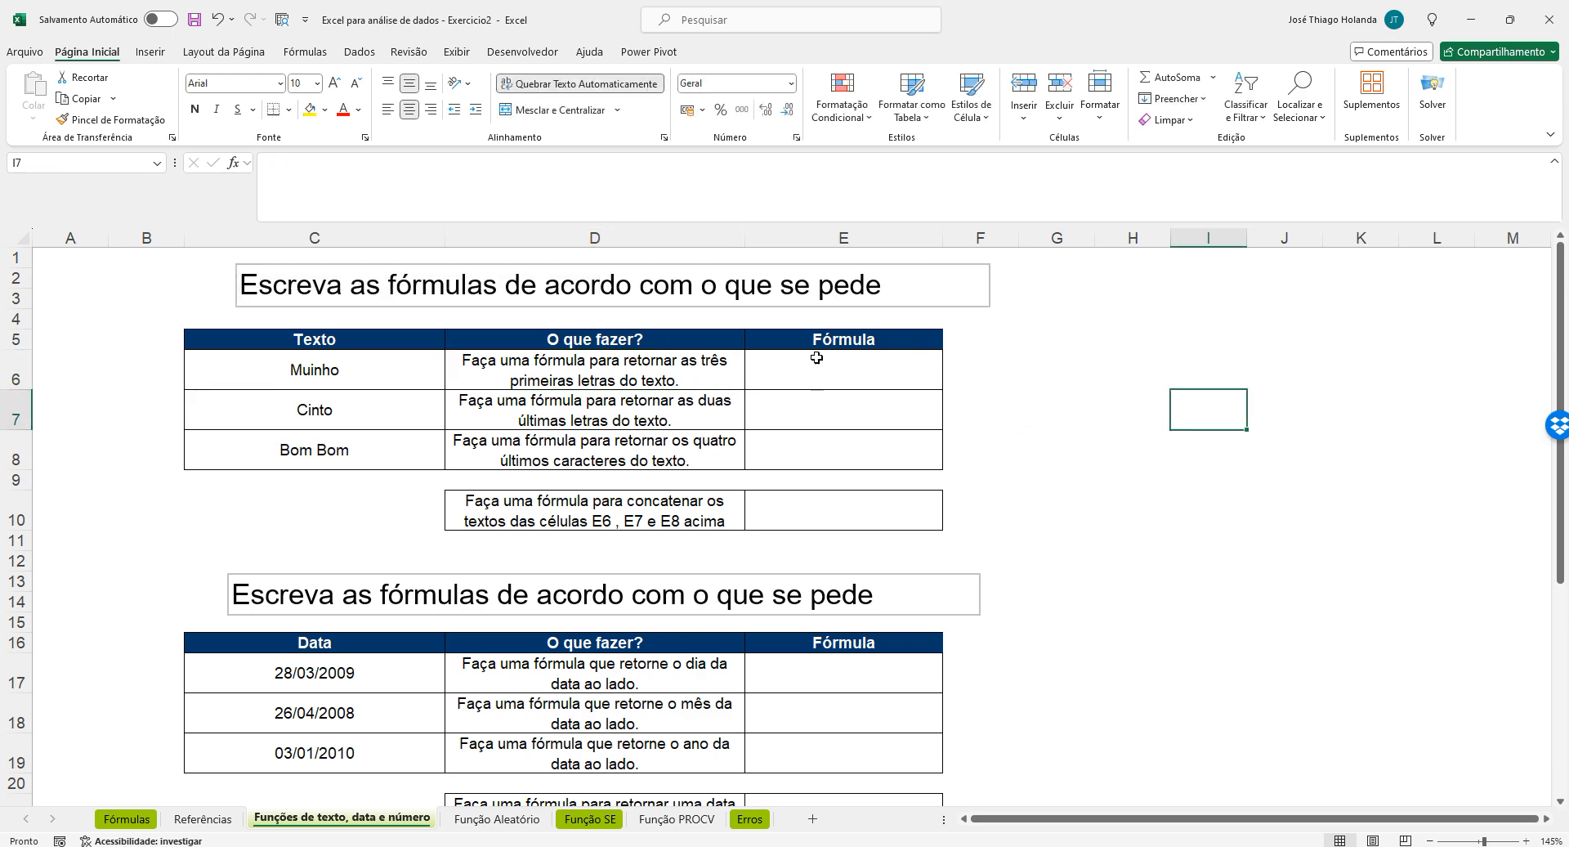
Enter =ESQUERDA(C6;3) in E6 to return the first three letters of the text in C6
left_click(816, 361)
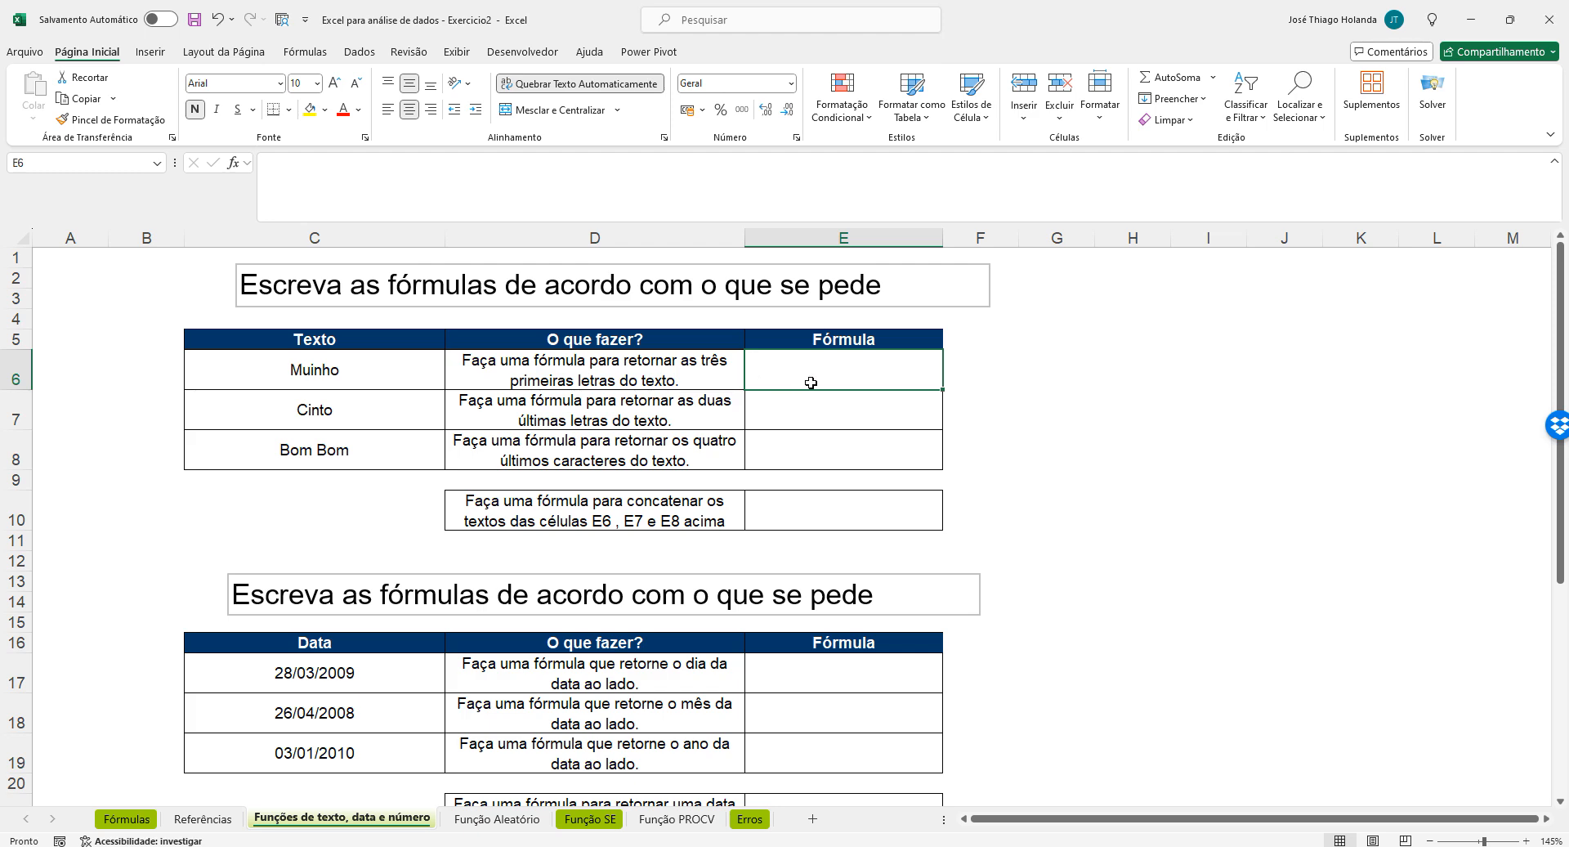
type("=")
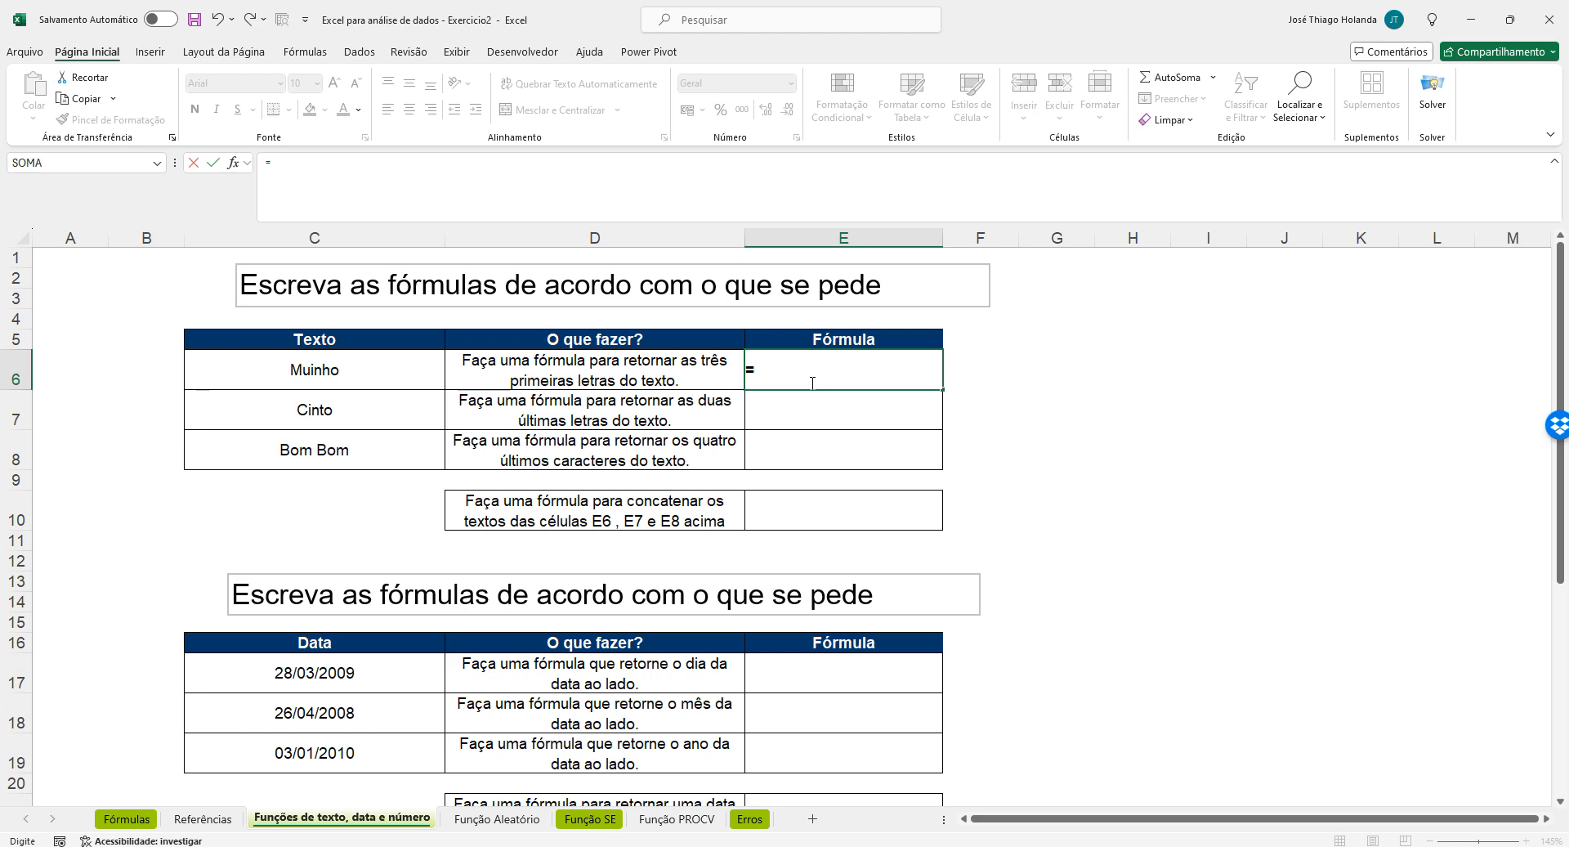
type("es")
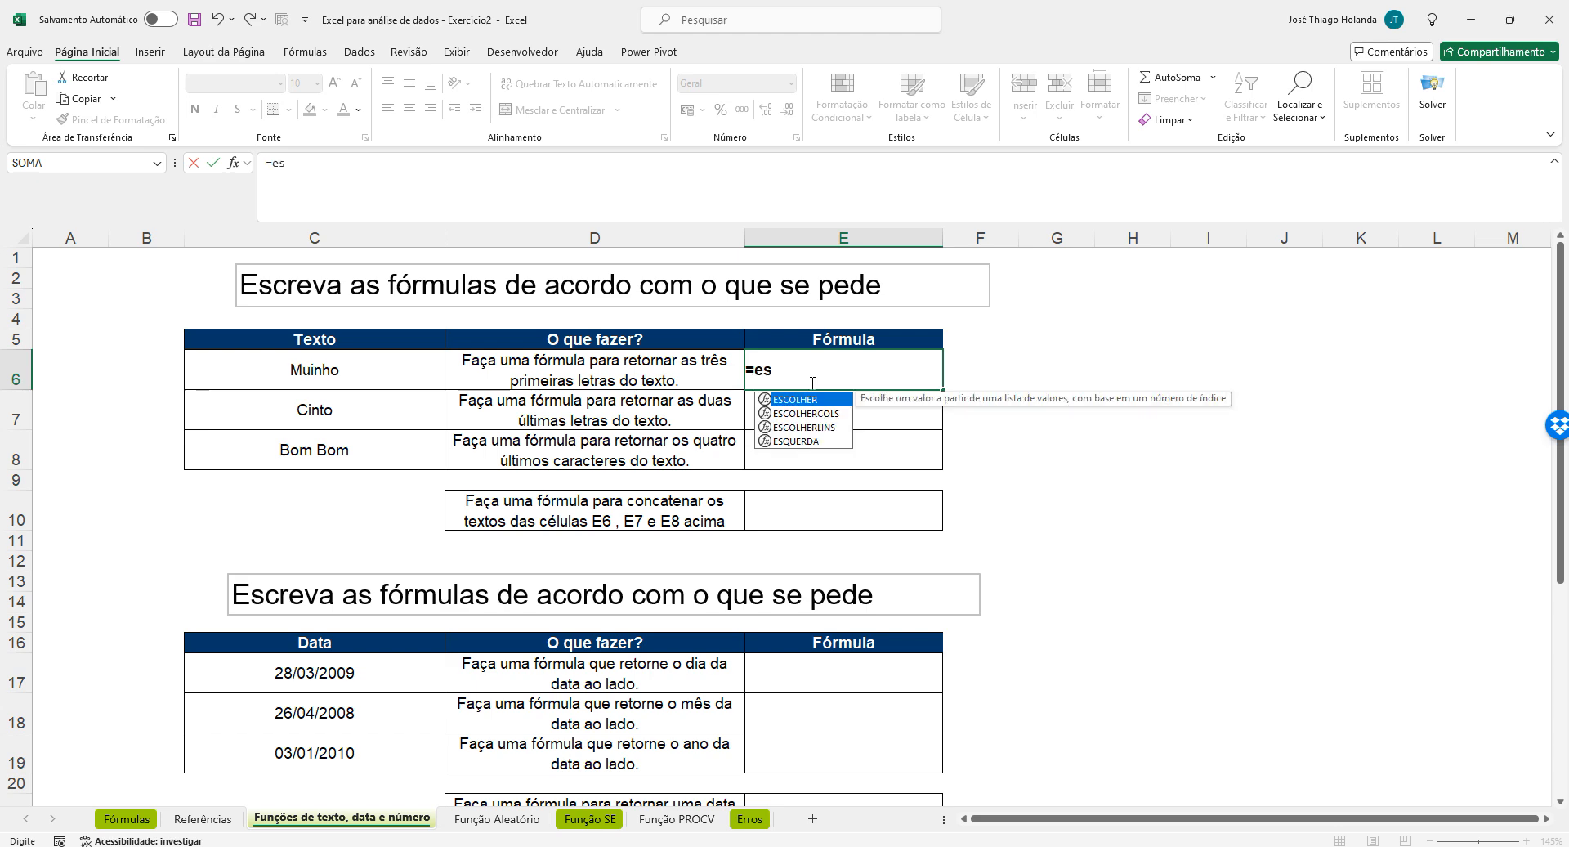
type("quer")
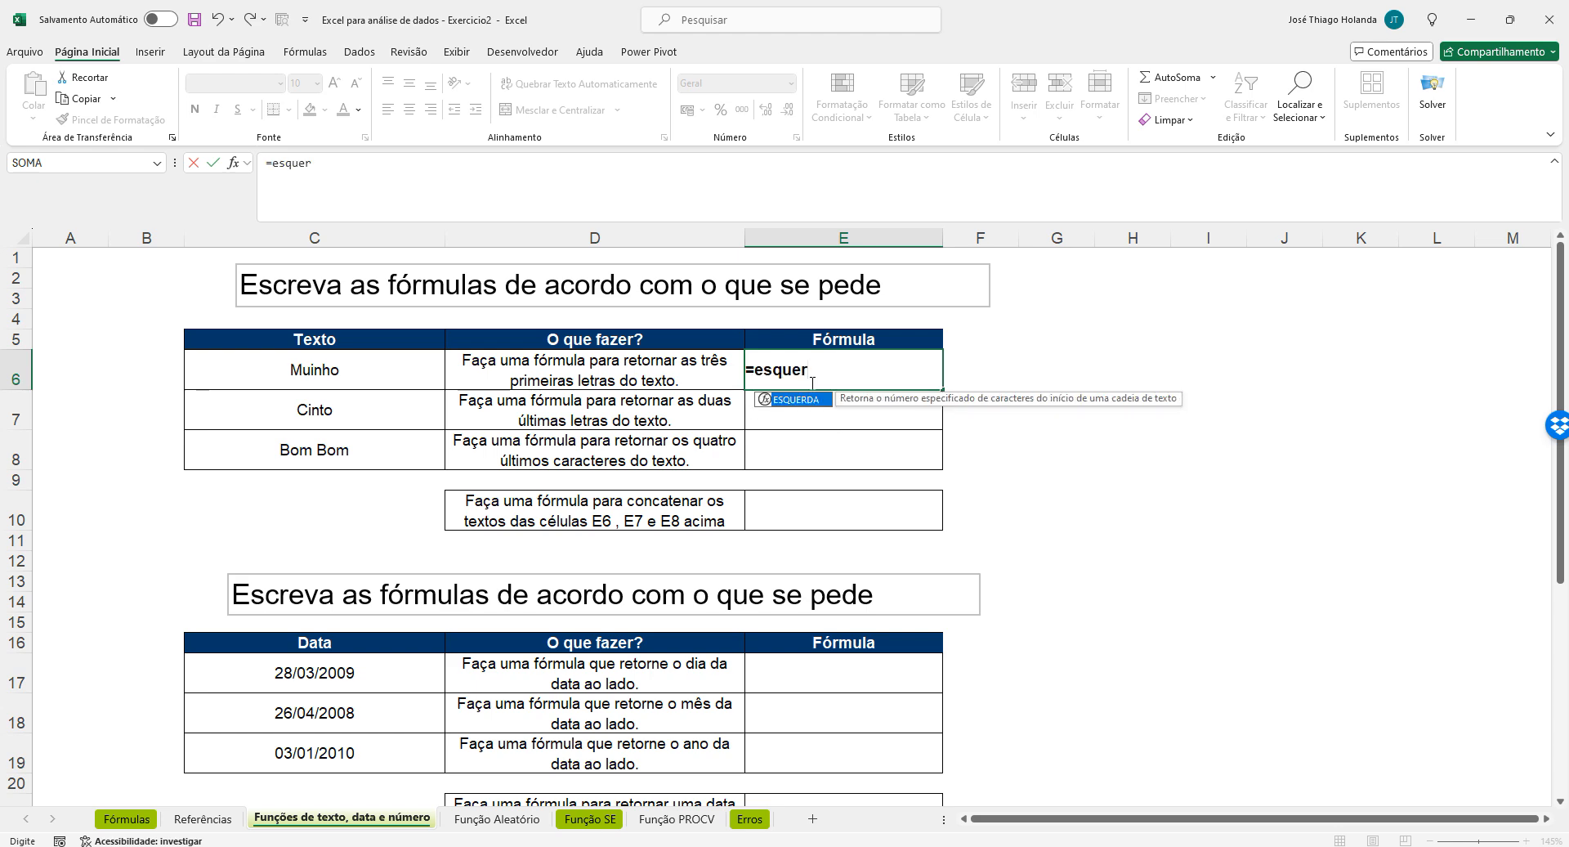
key("Tab")
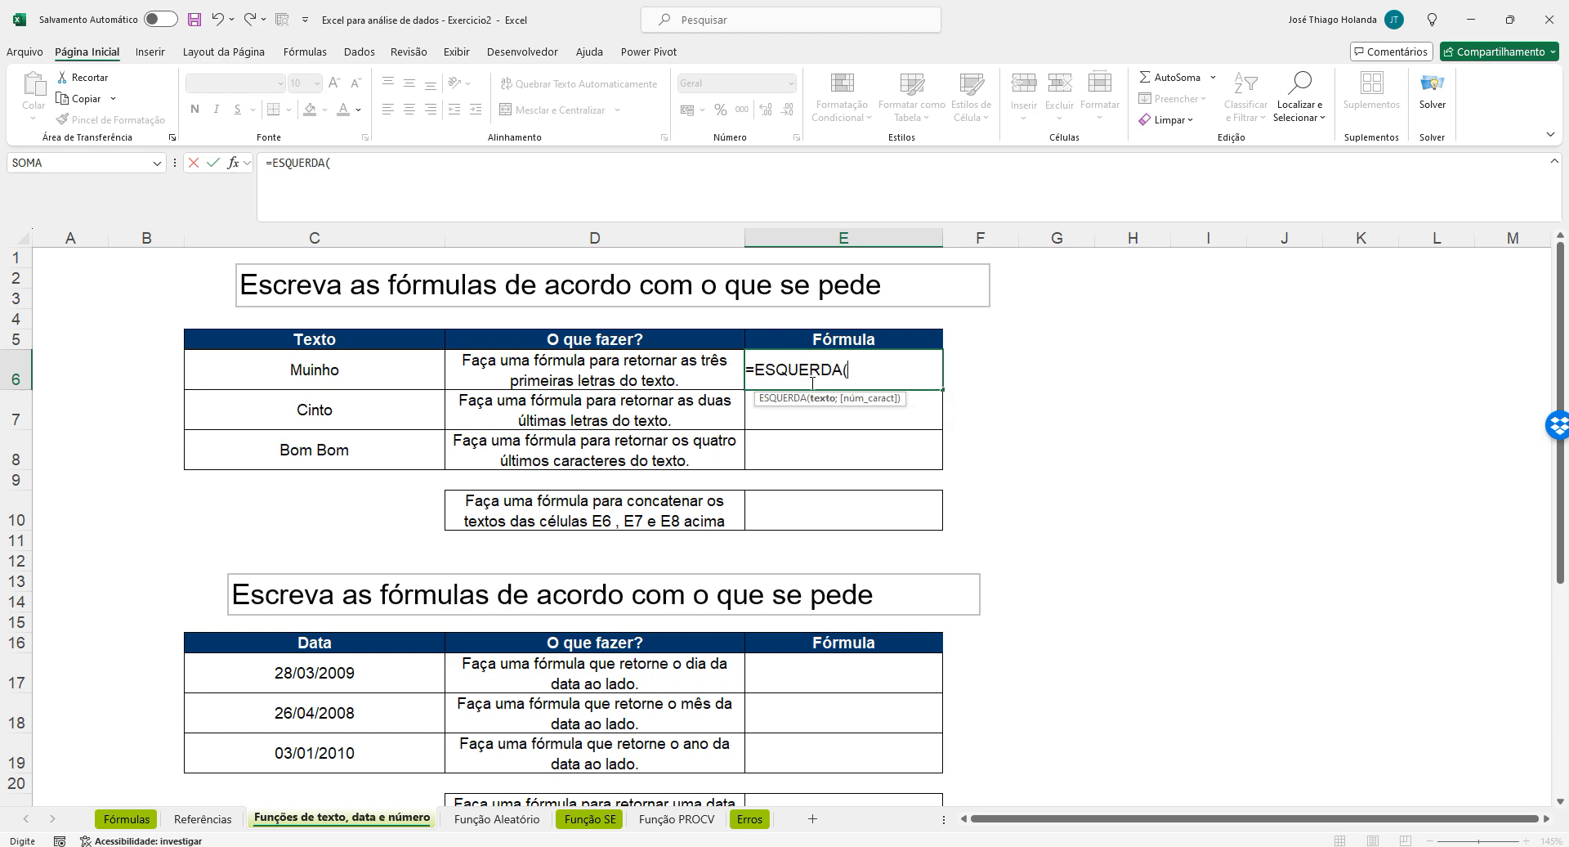
left_click(348, 369)
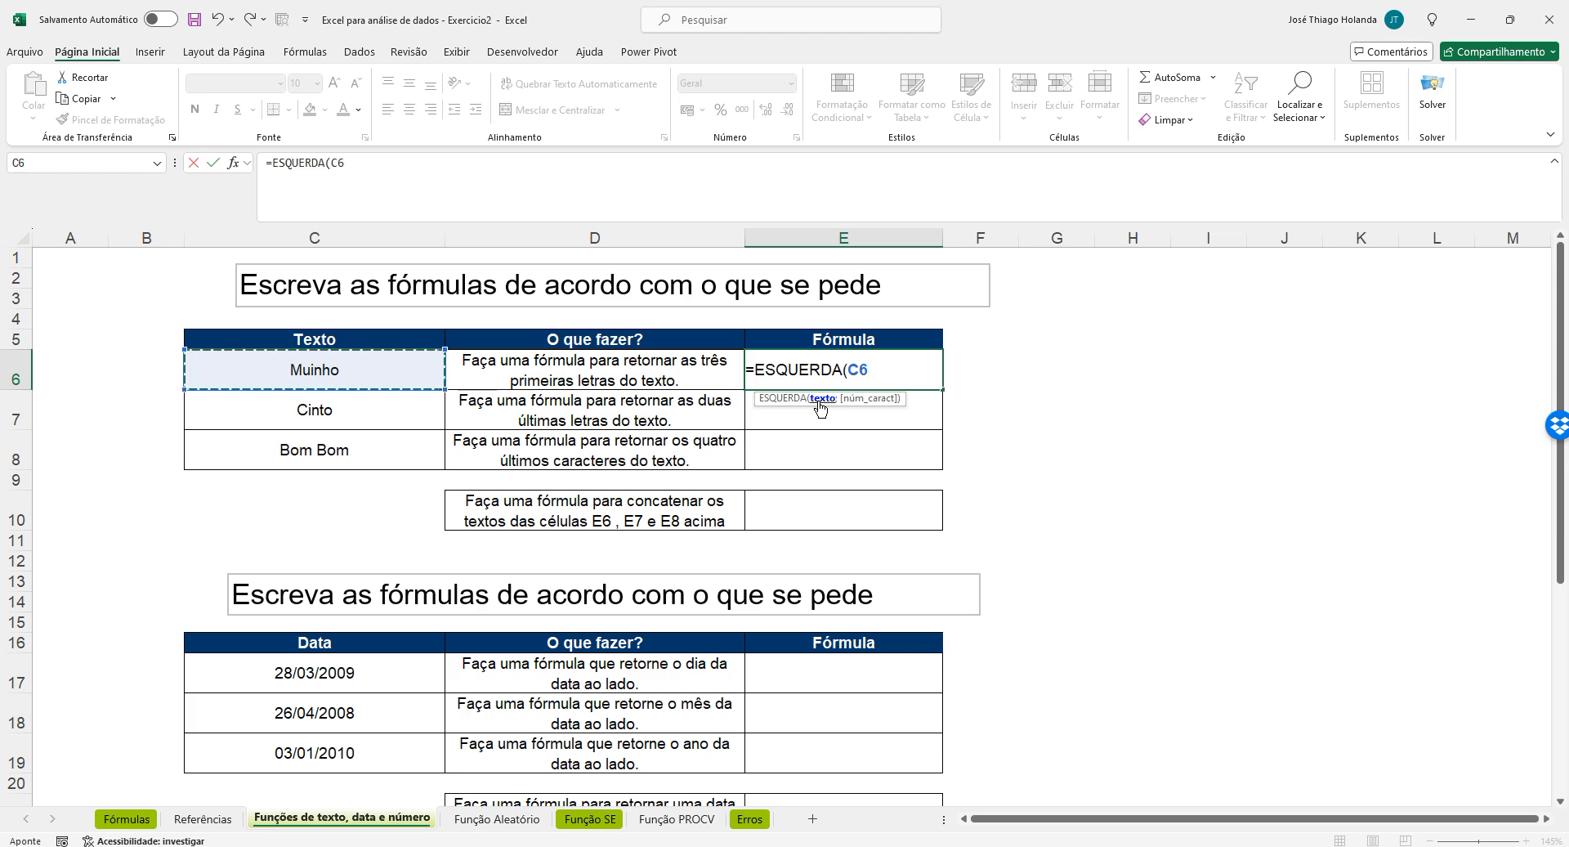
type(";")
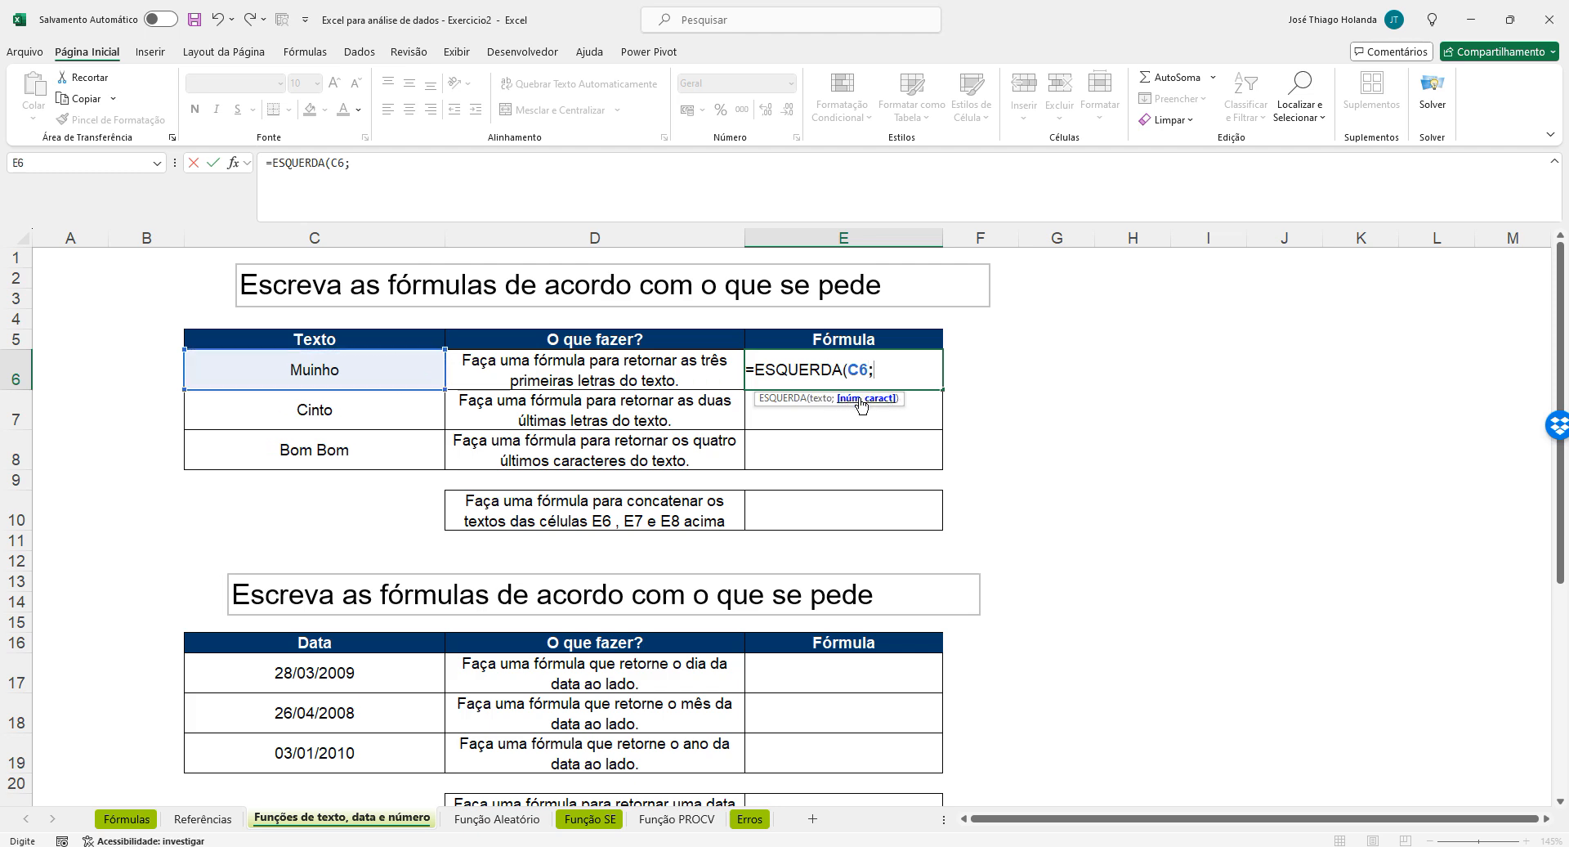
type("3")
key("Return")
key("Up")
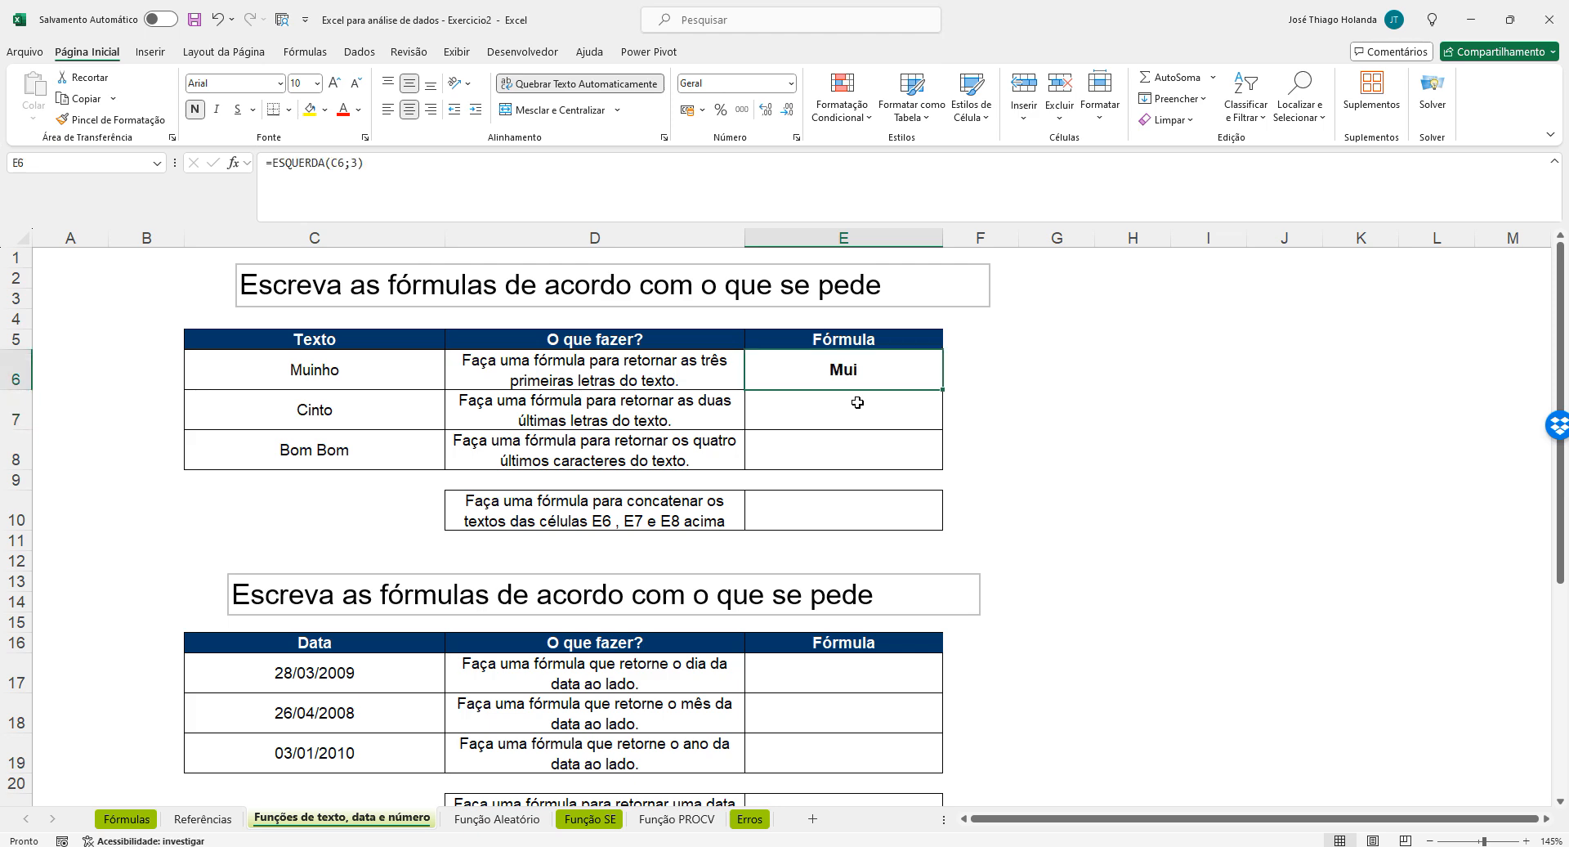
Enter =DIREITA(C7;2) in E7 to return the last two letters of the text in C7
left_click(858, 402)
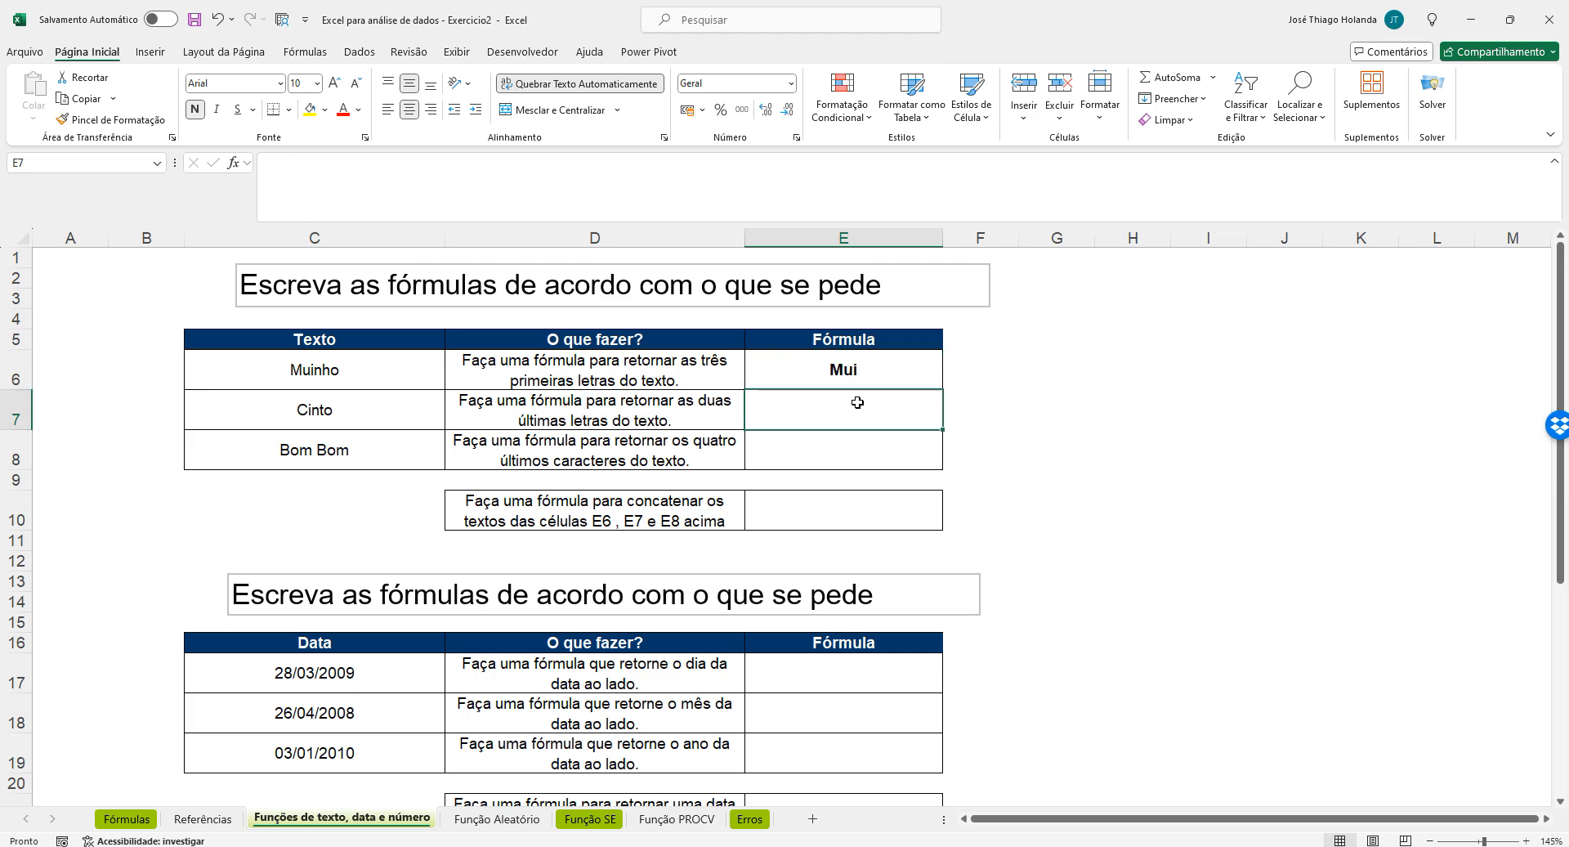
type("=")
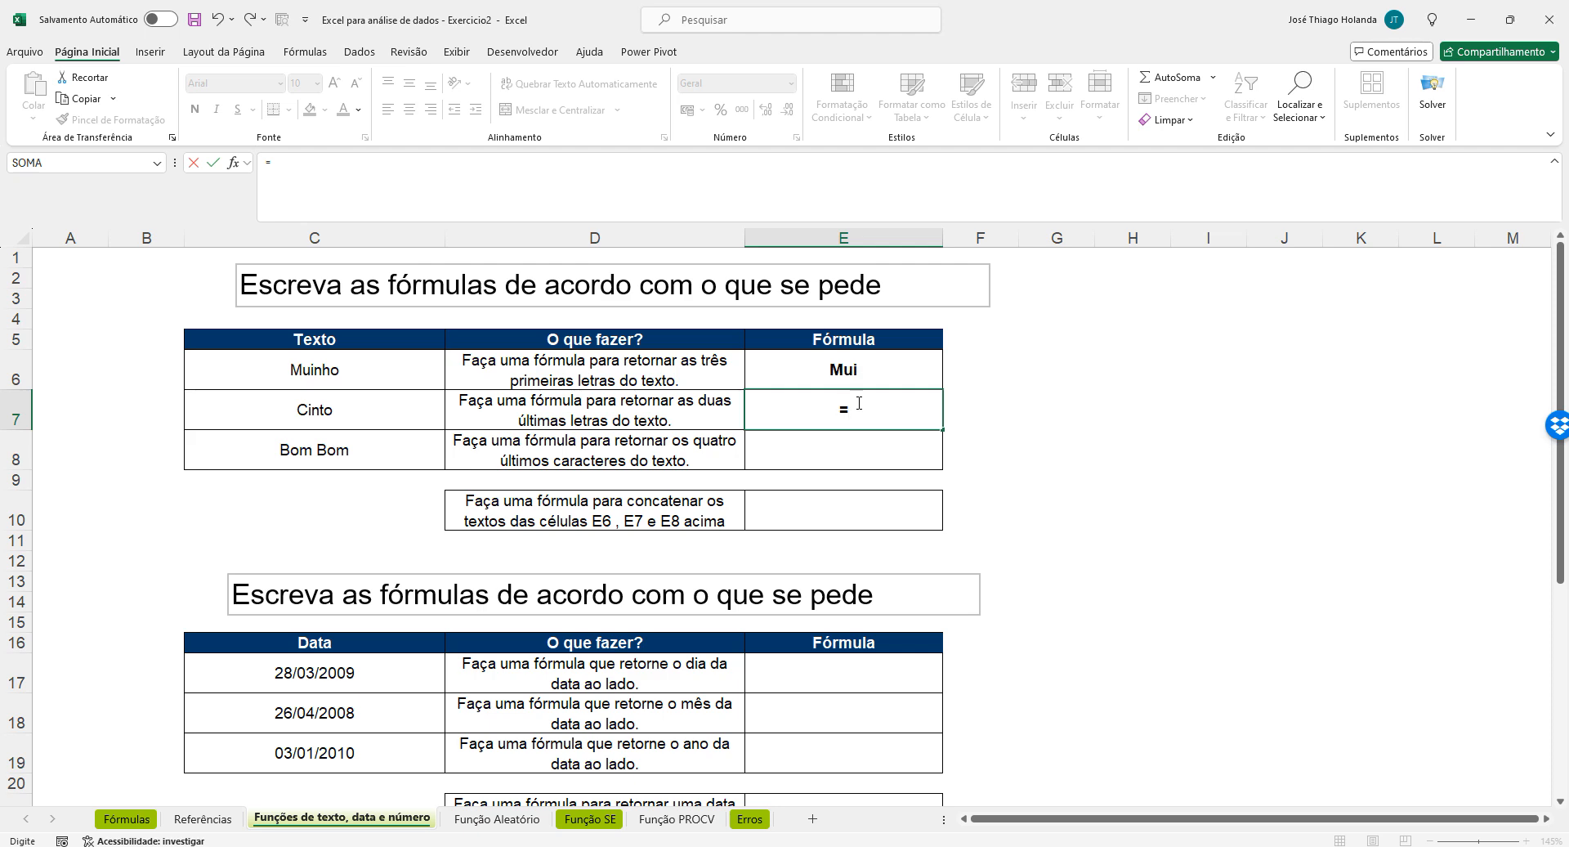
type("direi")
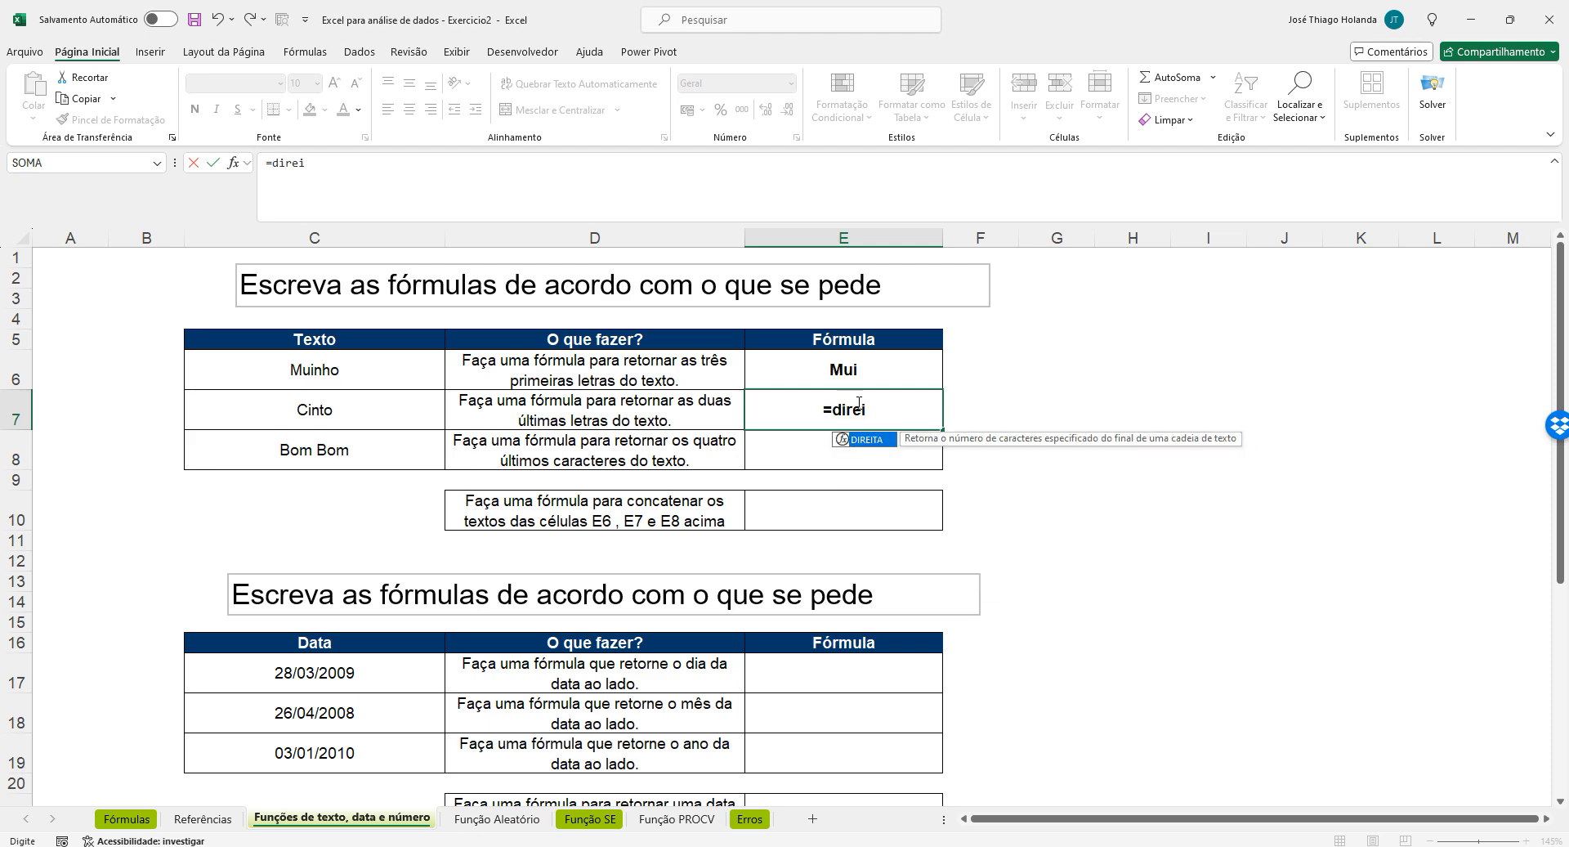
key("Tab")
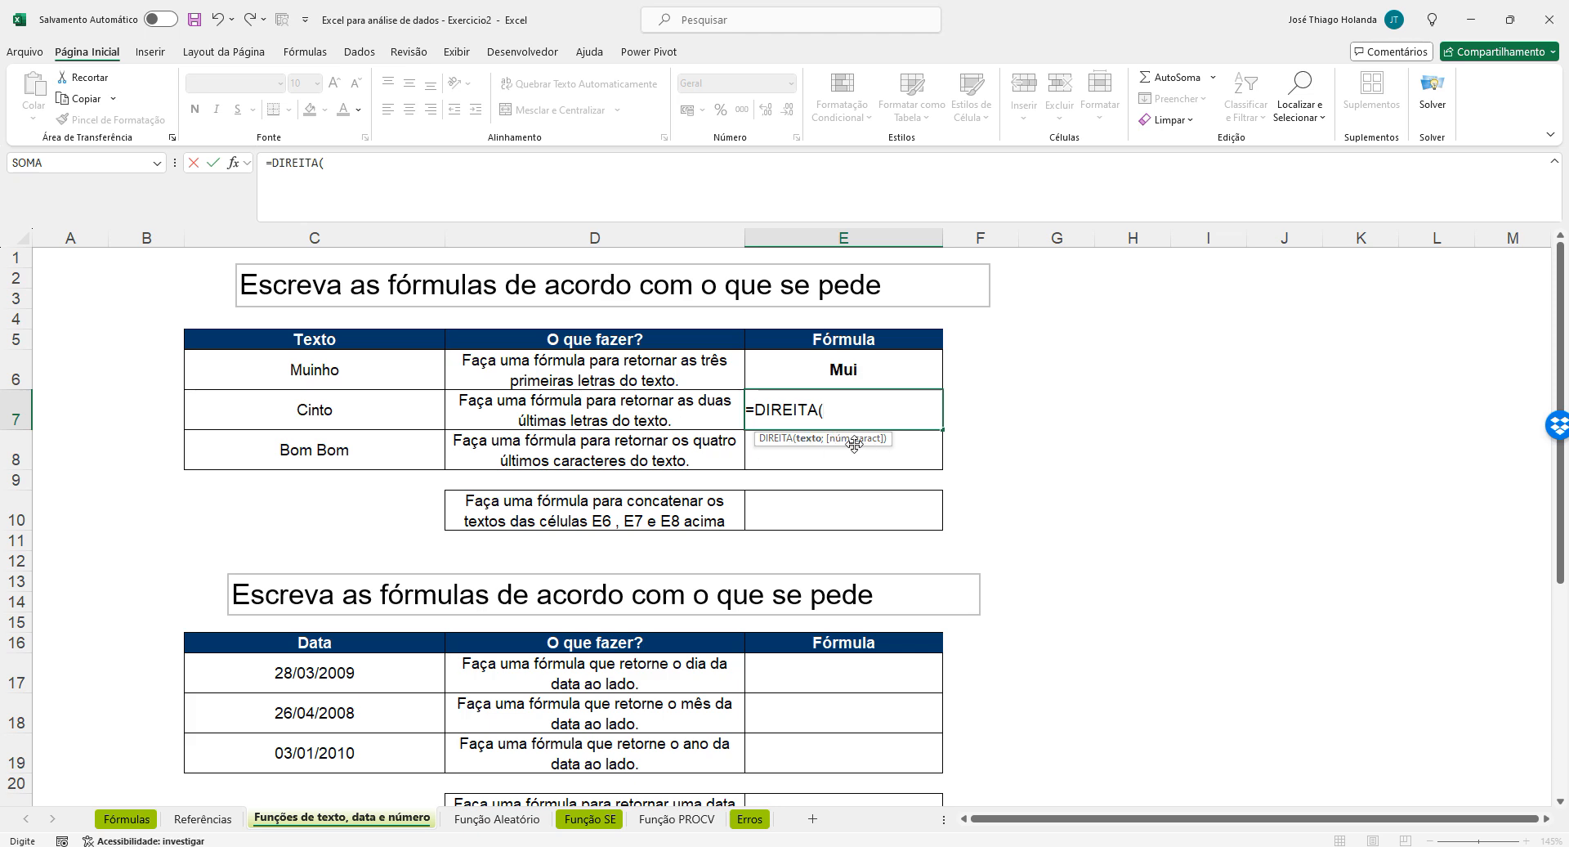
left_click(376, 405)
type(";2")
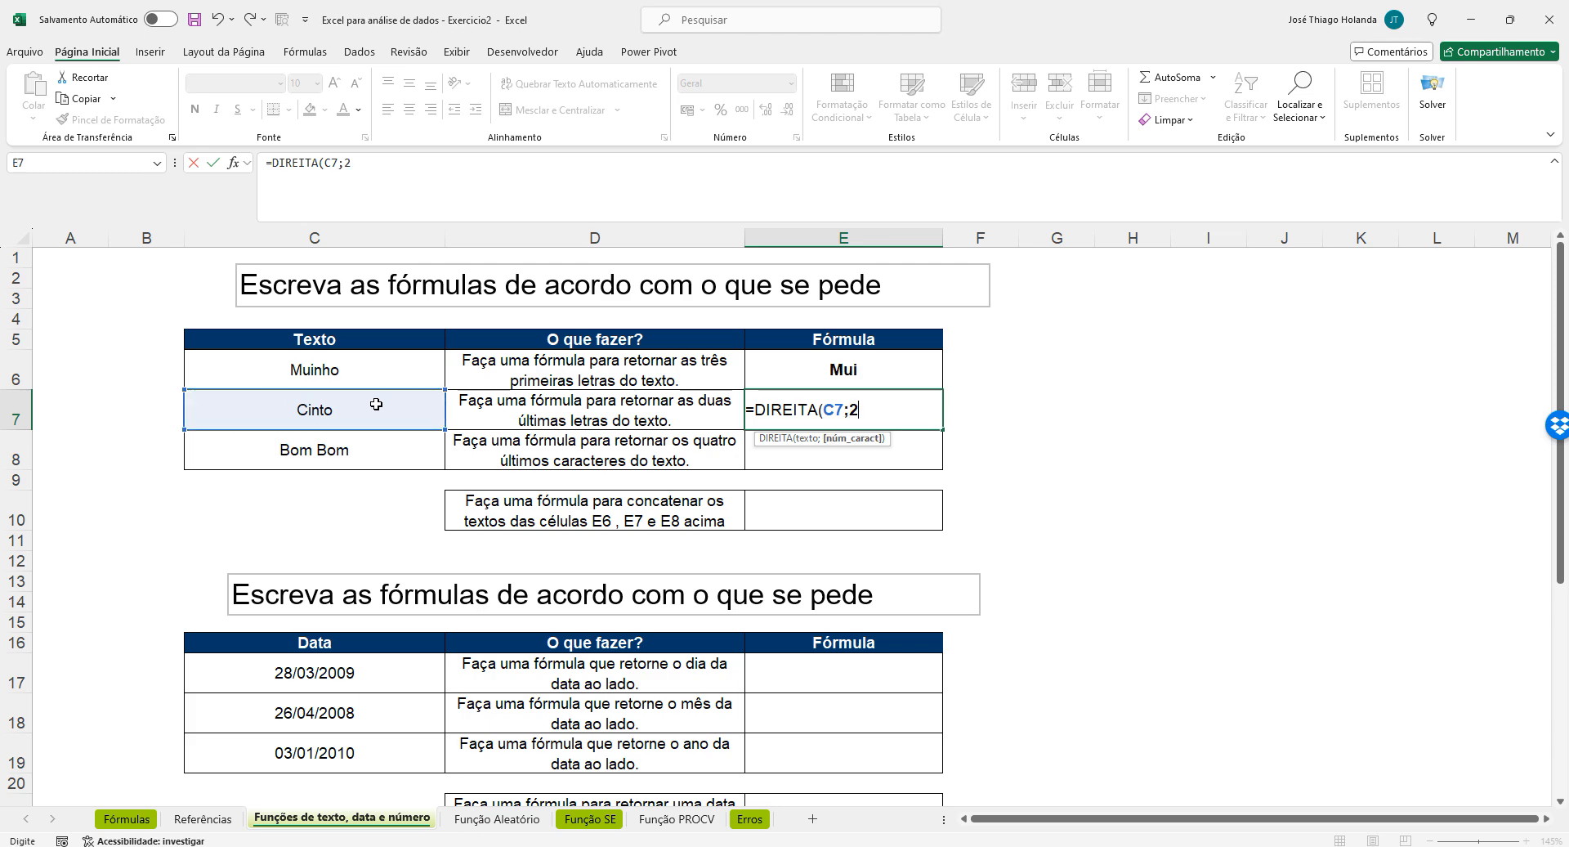
type(")")
key("ctrl+Return")
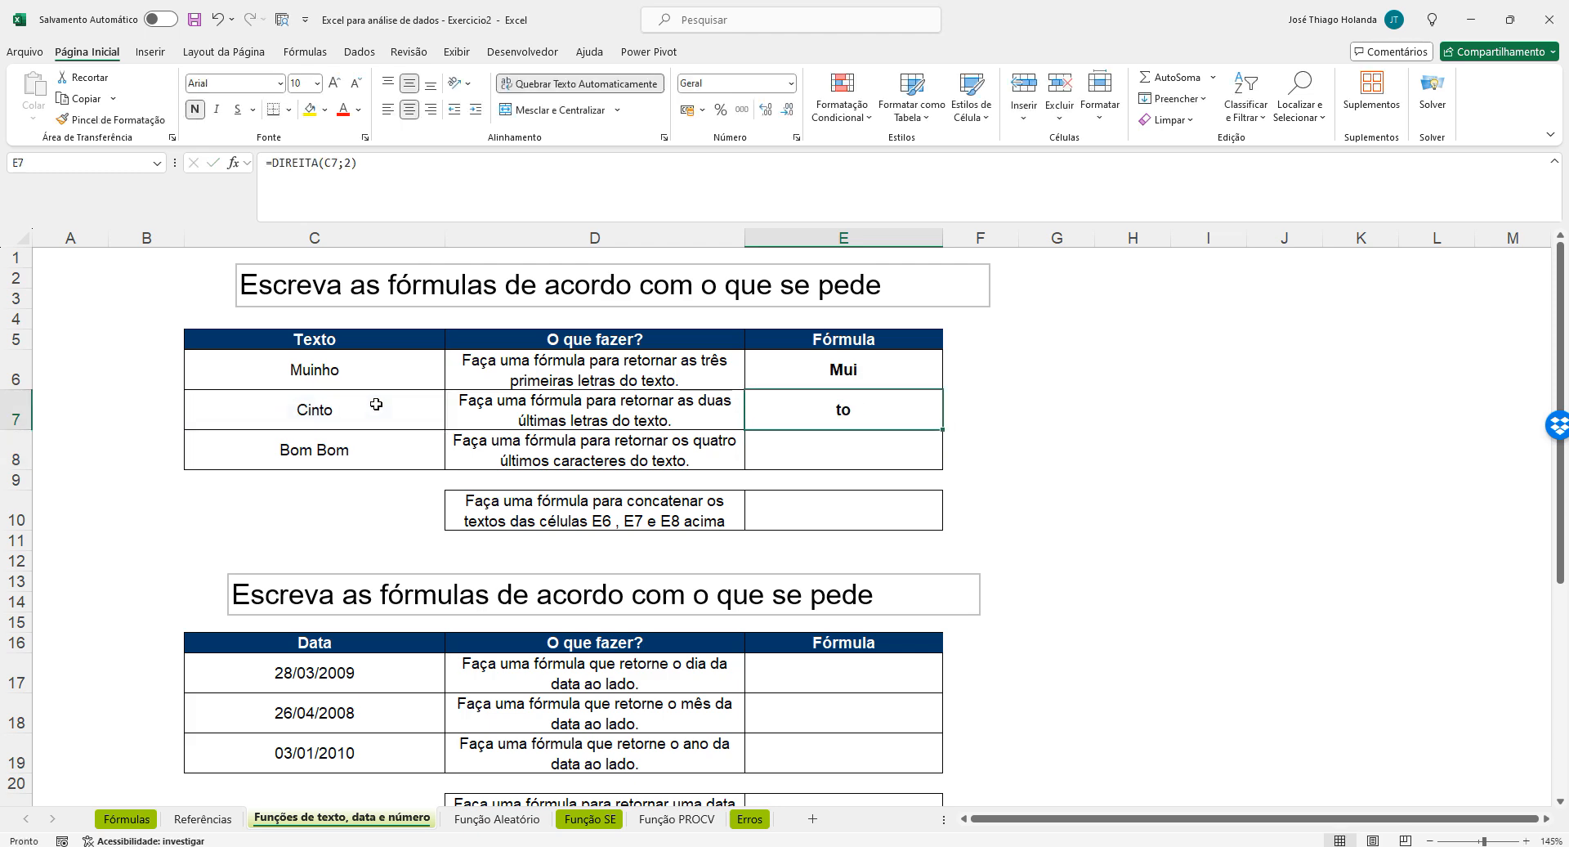
Enter =DIREITA(C8;4) in E8 to return the last four characters of the text in C8
key("Up")
key("Down")
key("Down")
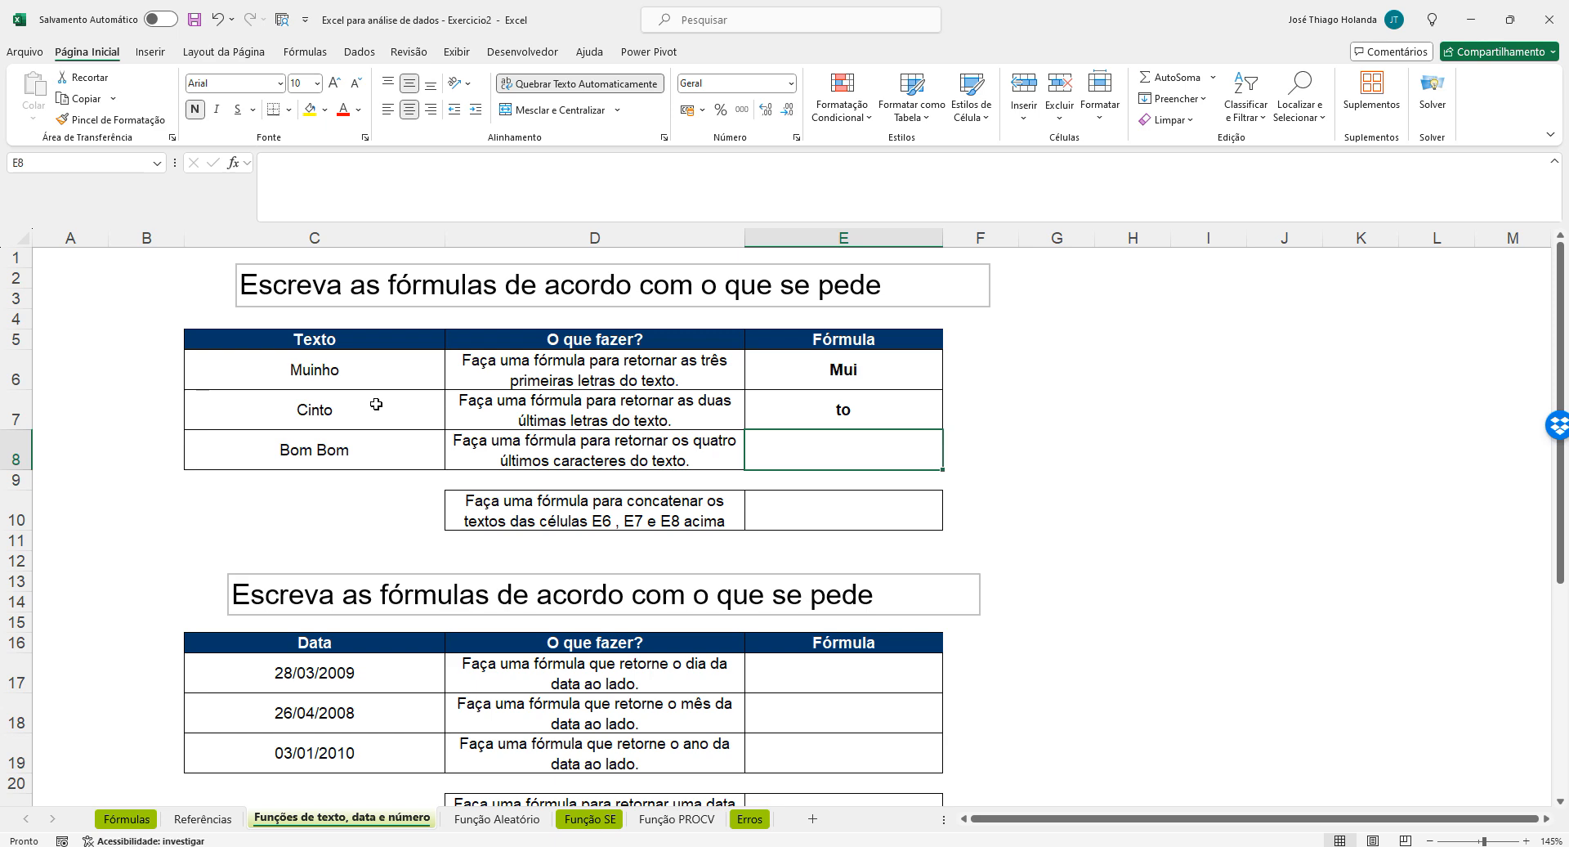
type("=")
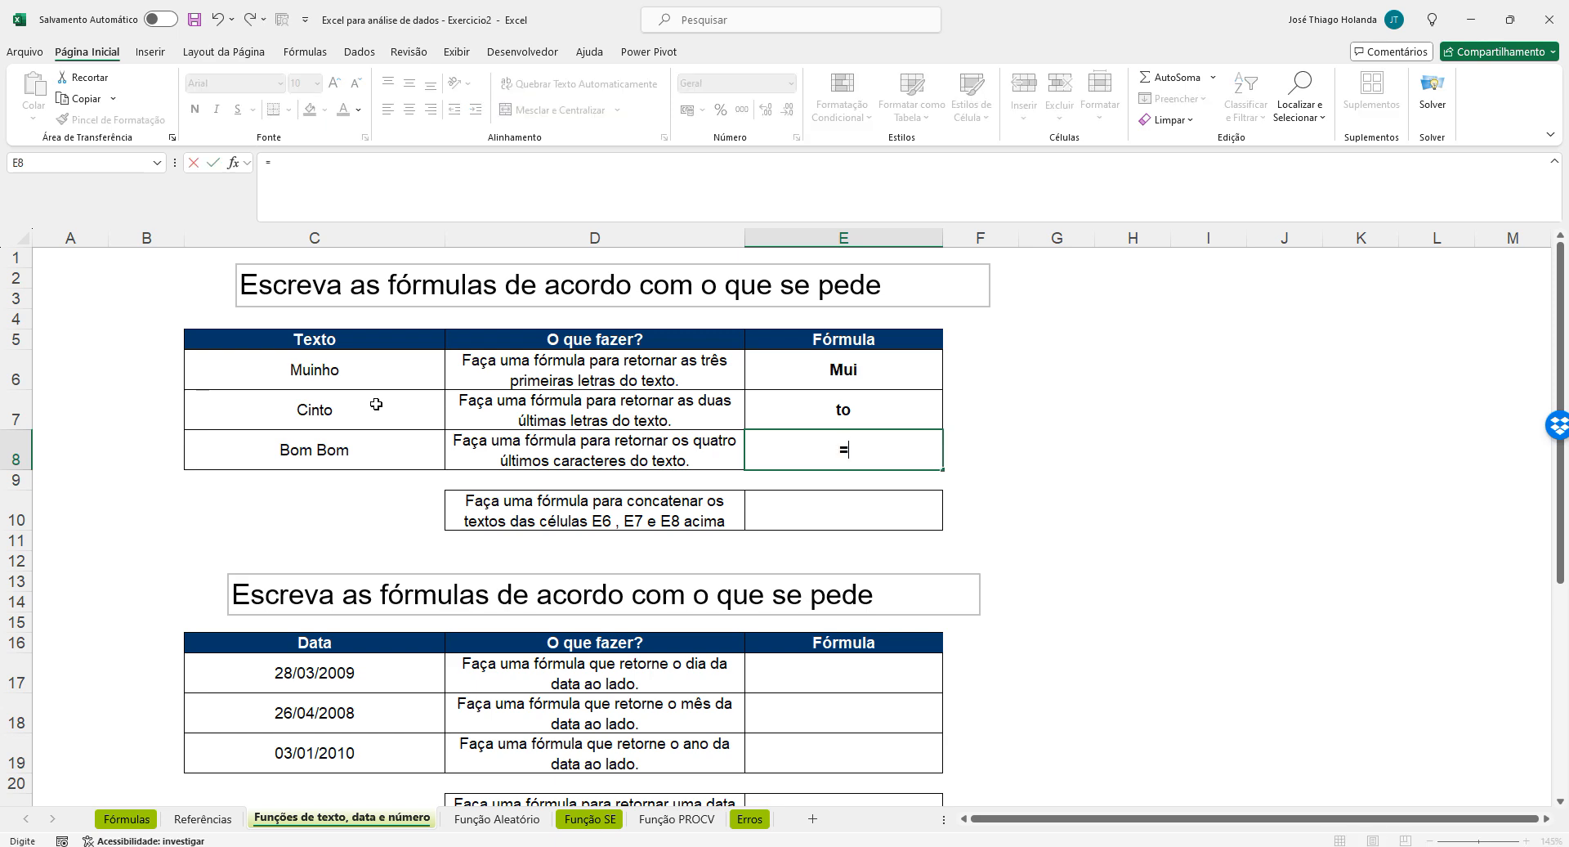
type("dir")
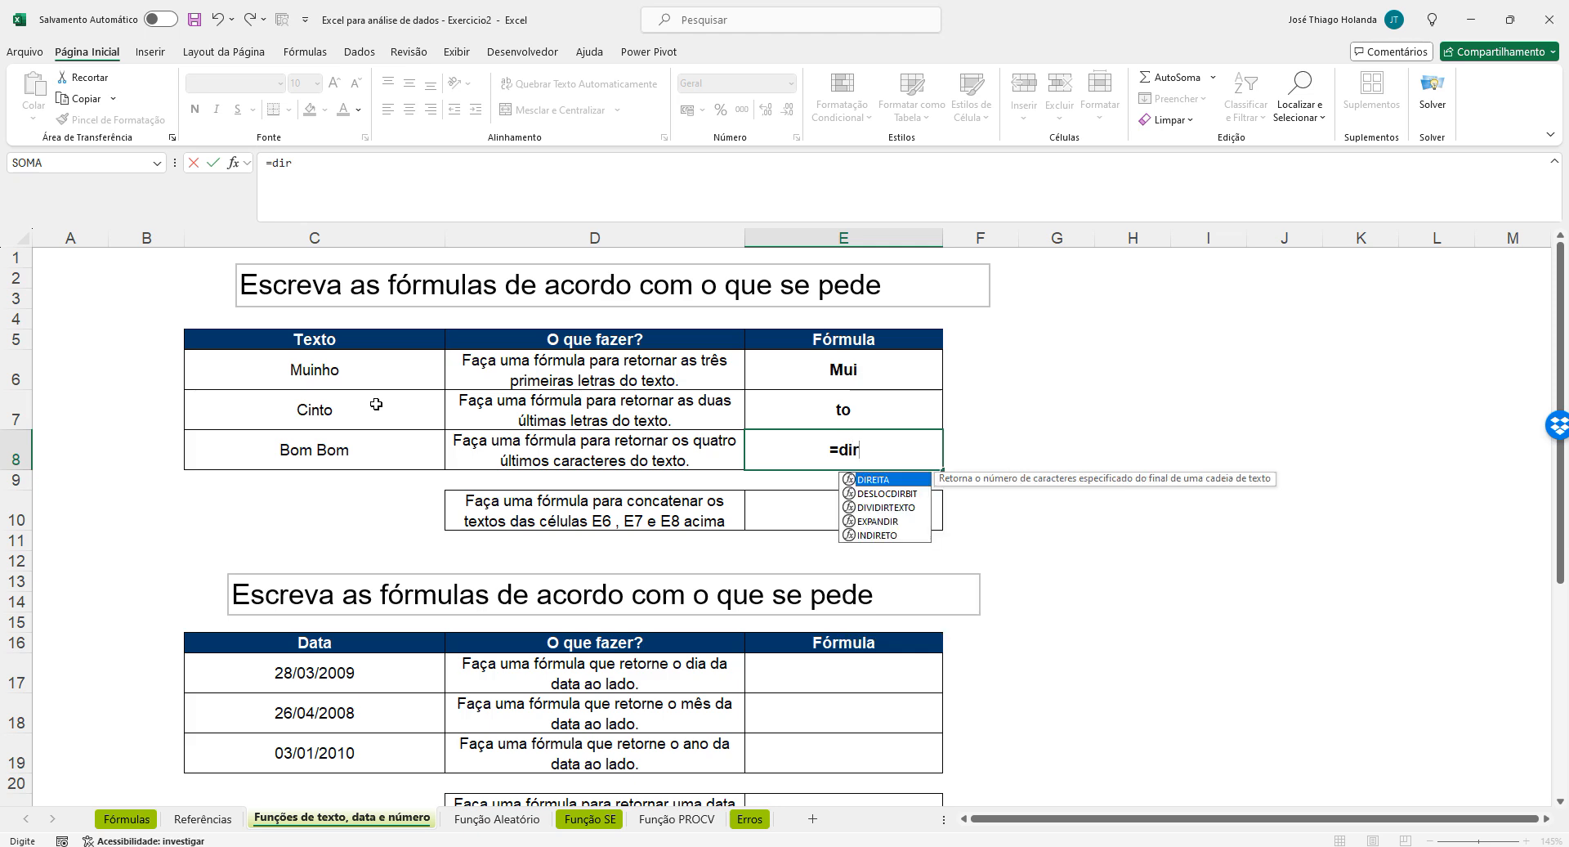
key("Tab")
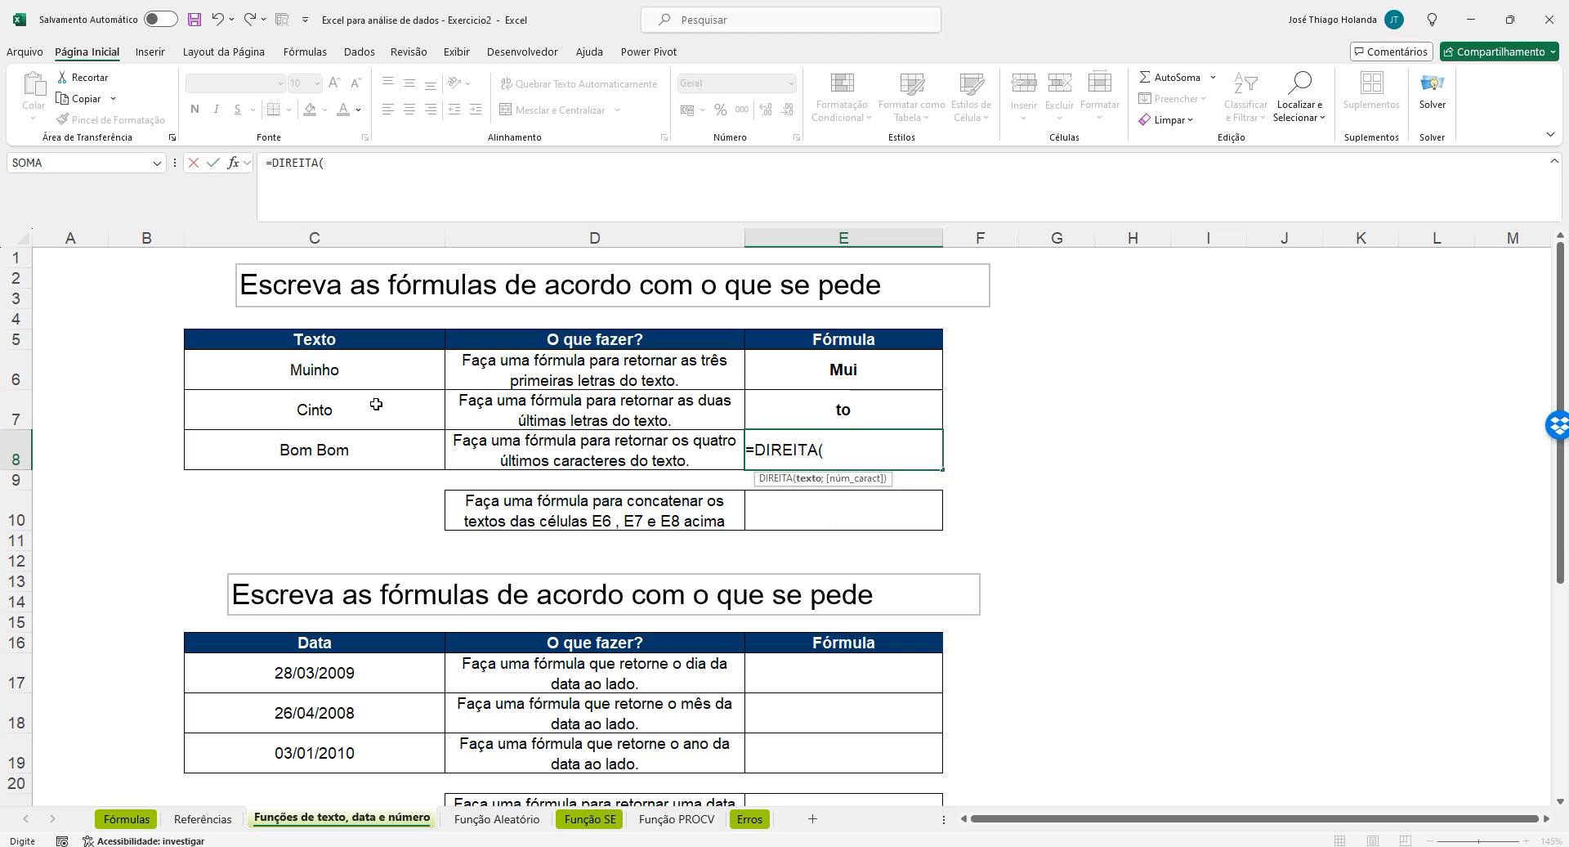
left_click(378, 447)
type(";")
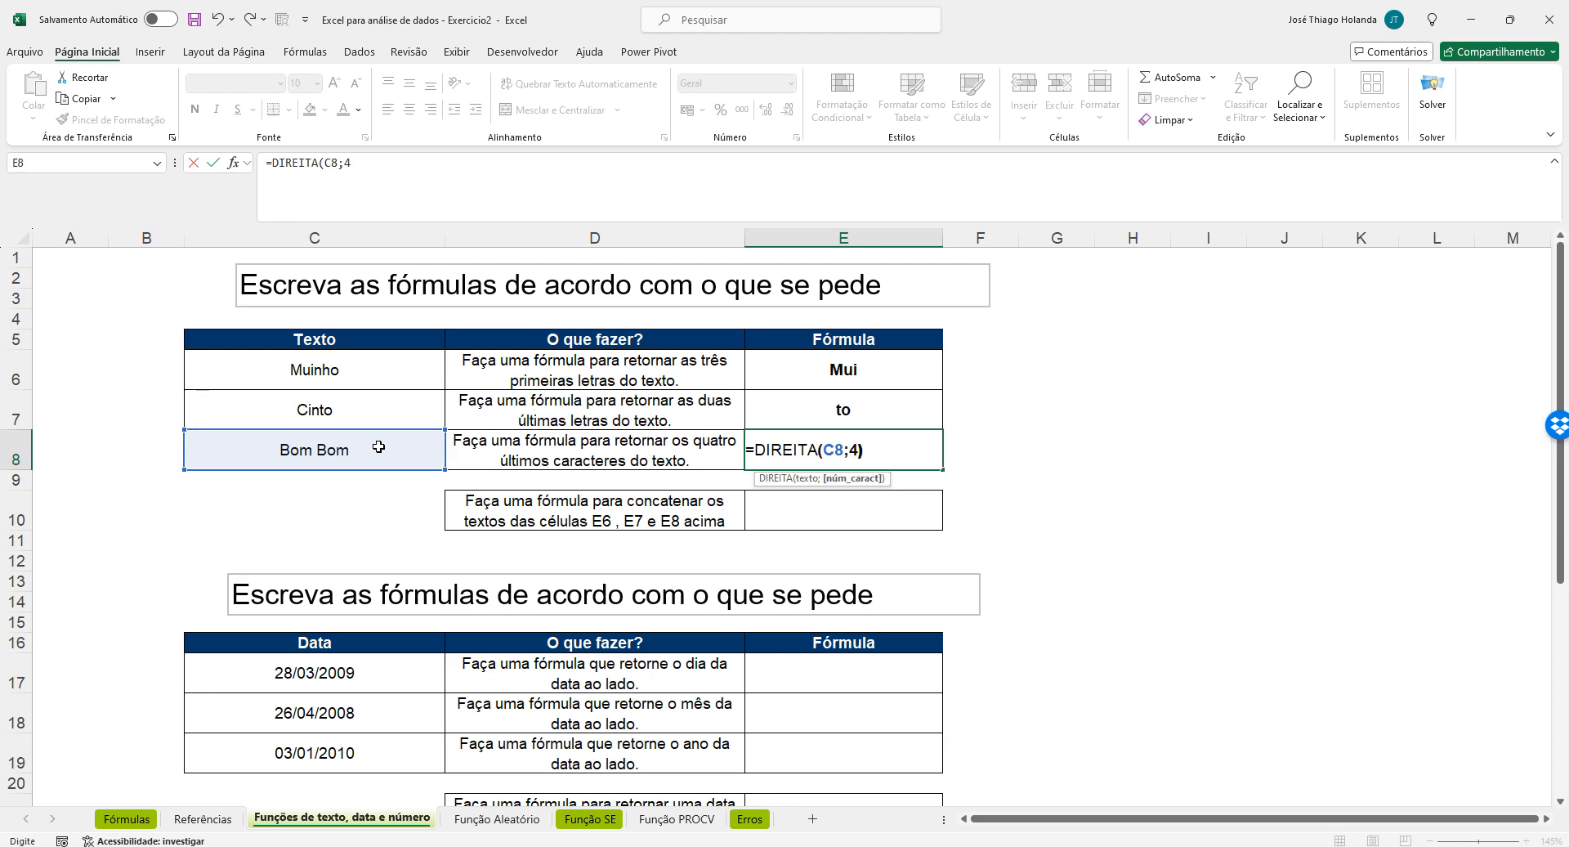
type("4")
key("ctrl+Return")
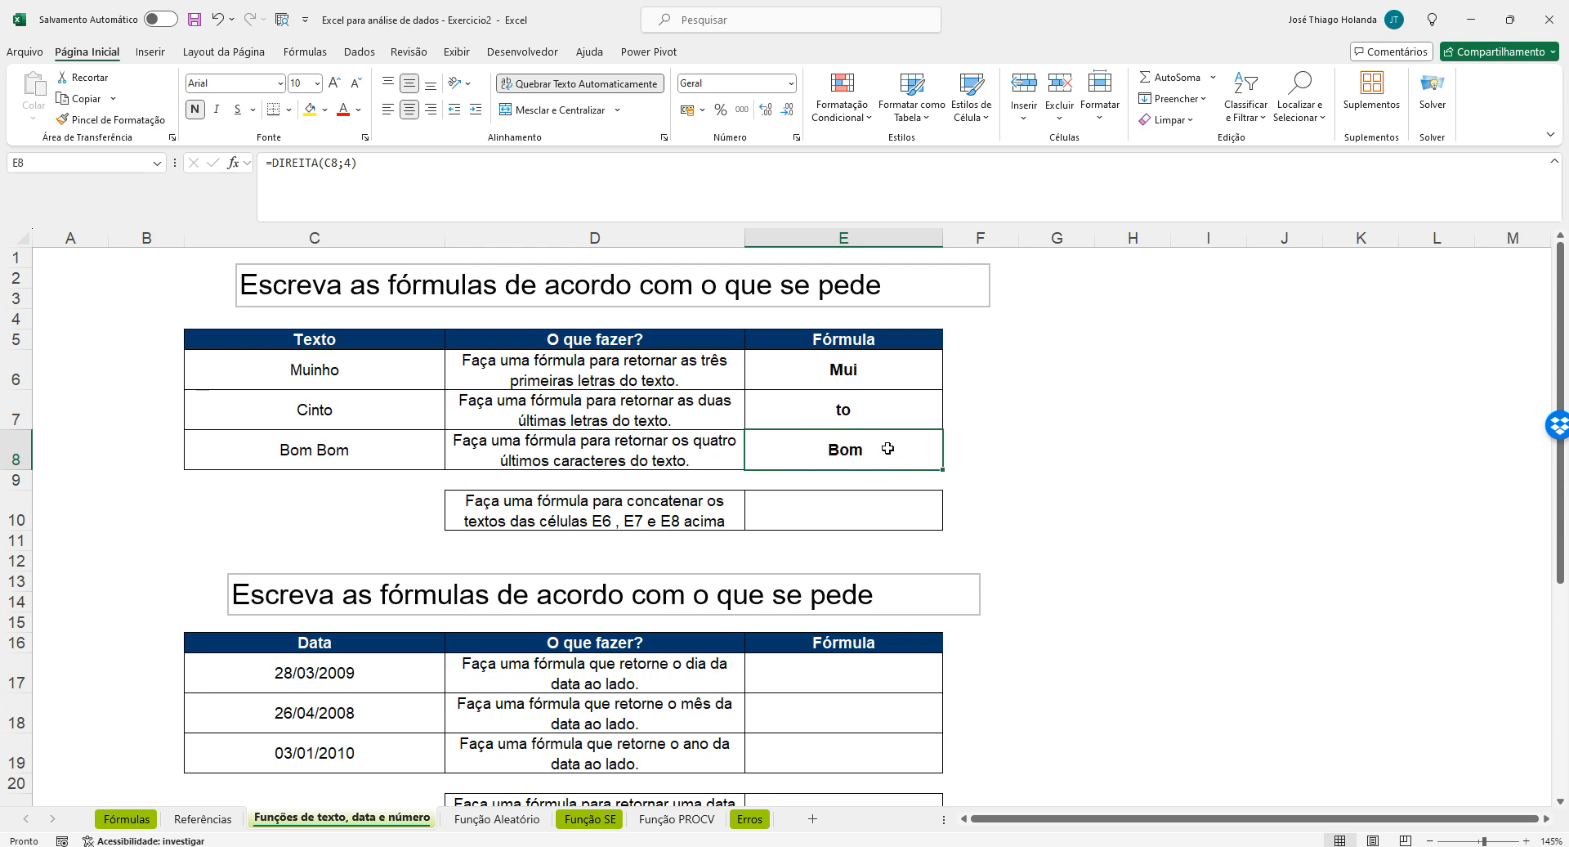
Concatenate the texts of E6, E7 and E8 in E10 with the formula =E6&E7&E8
left_click(822, 517)
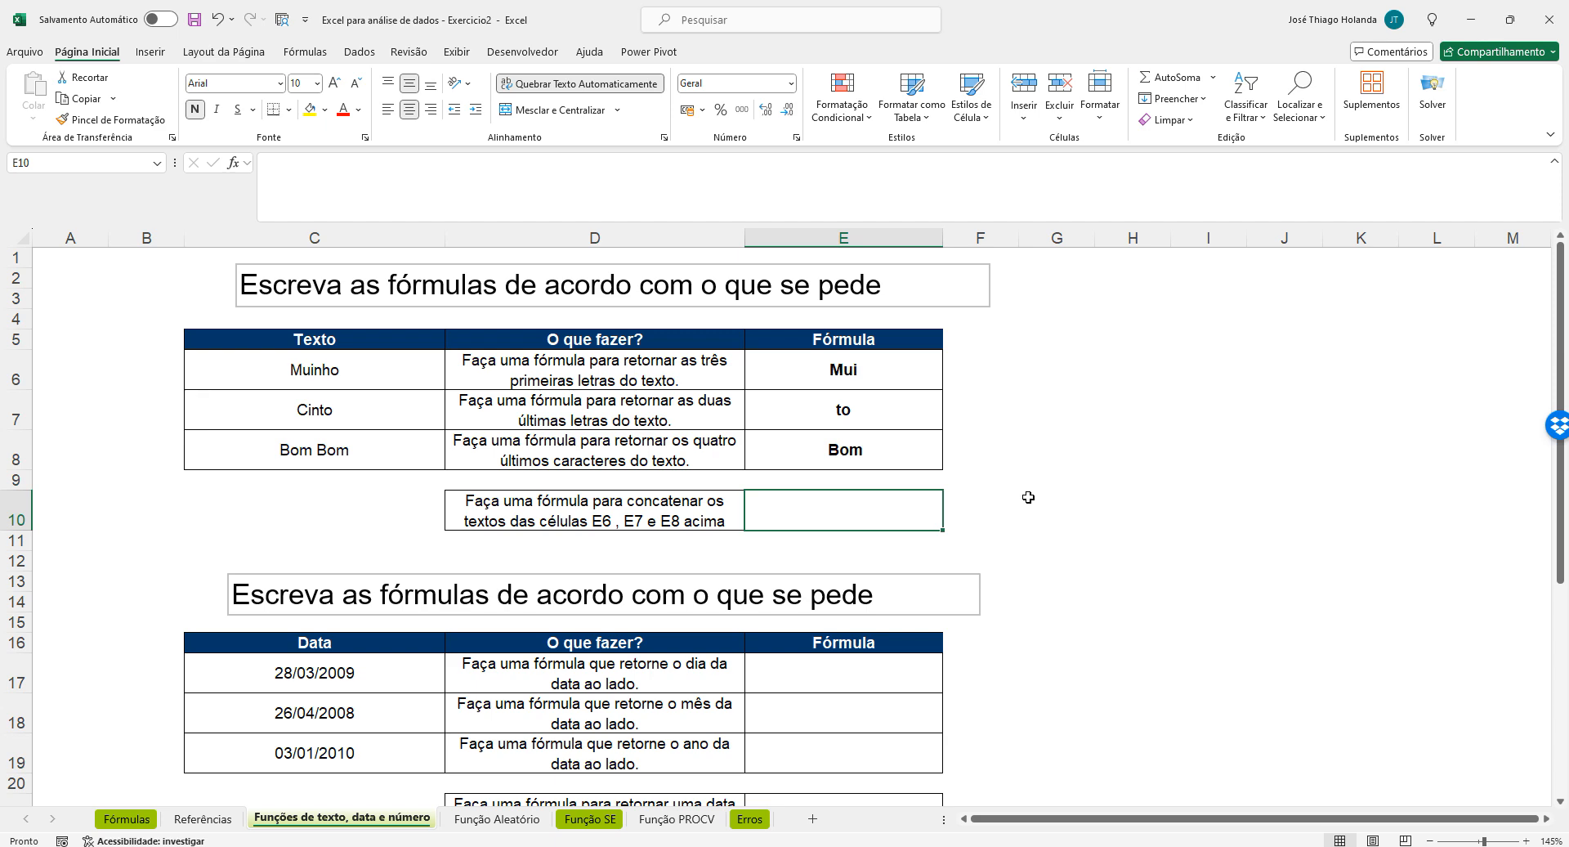
type("=")
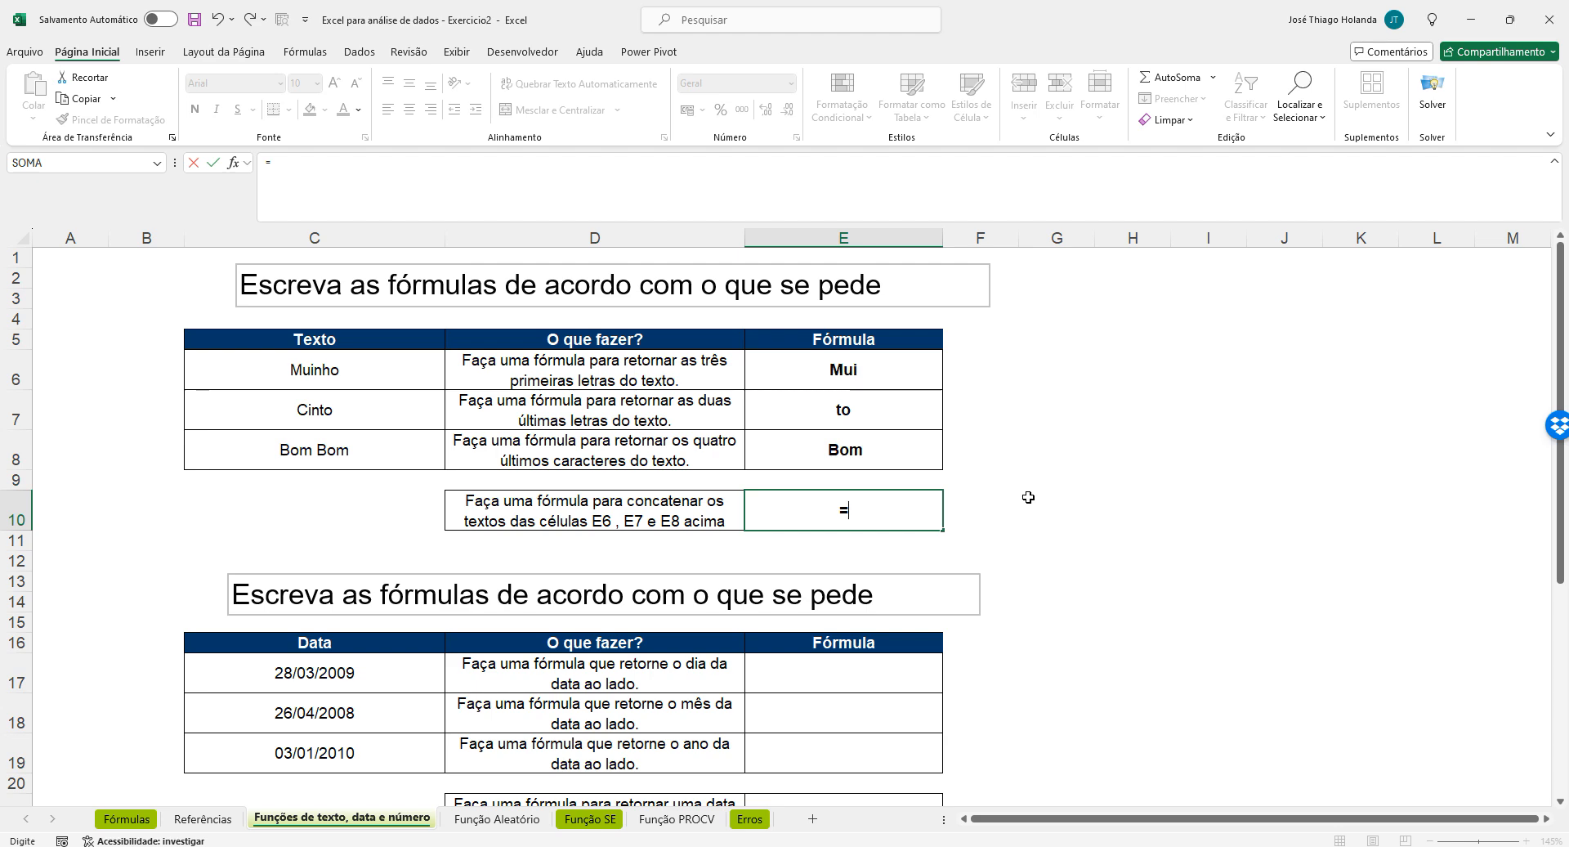
type("&")
key("BackSpace")
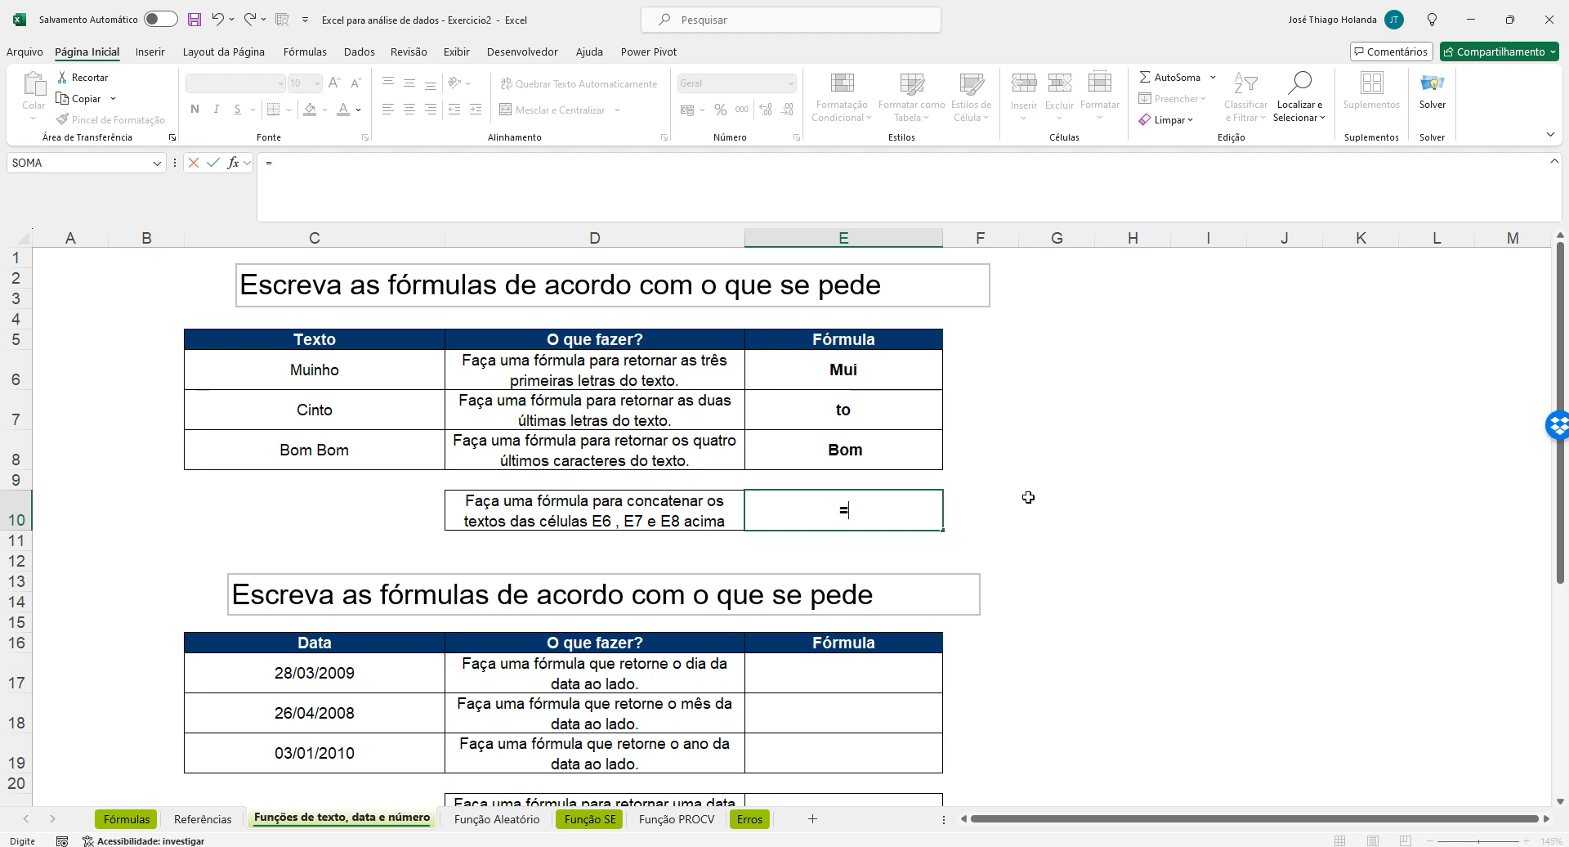
left_click(868, 377)
type("&")
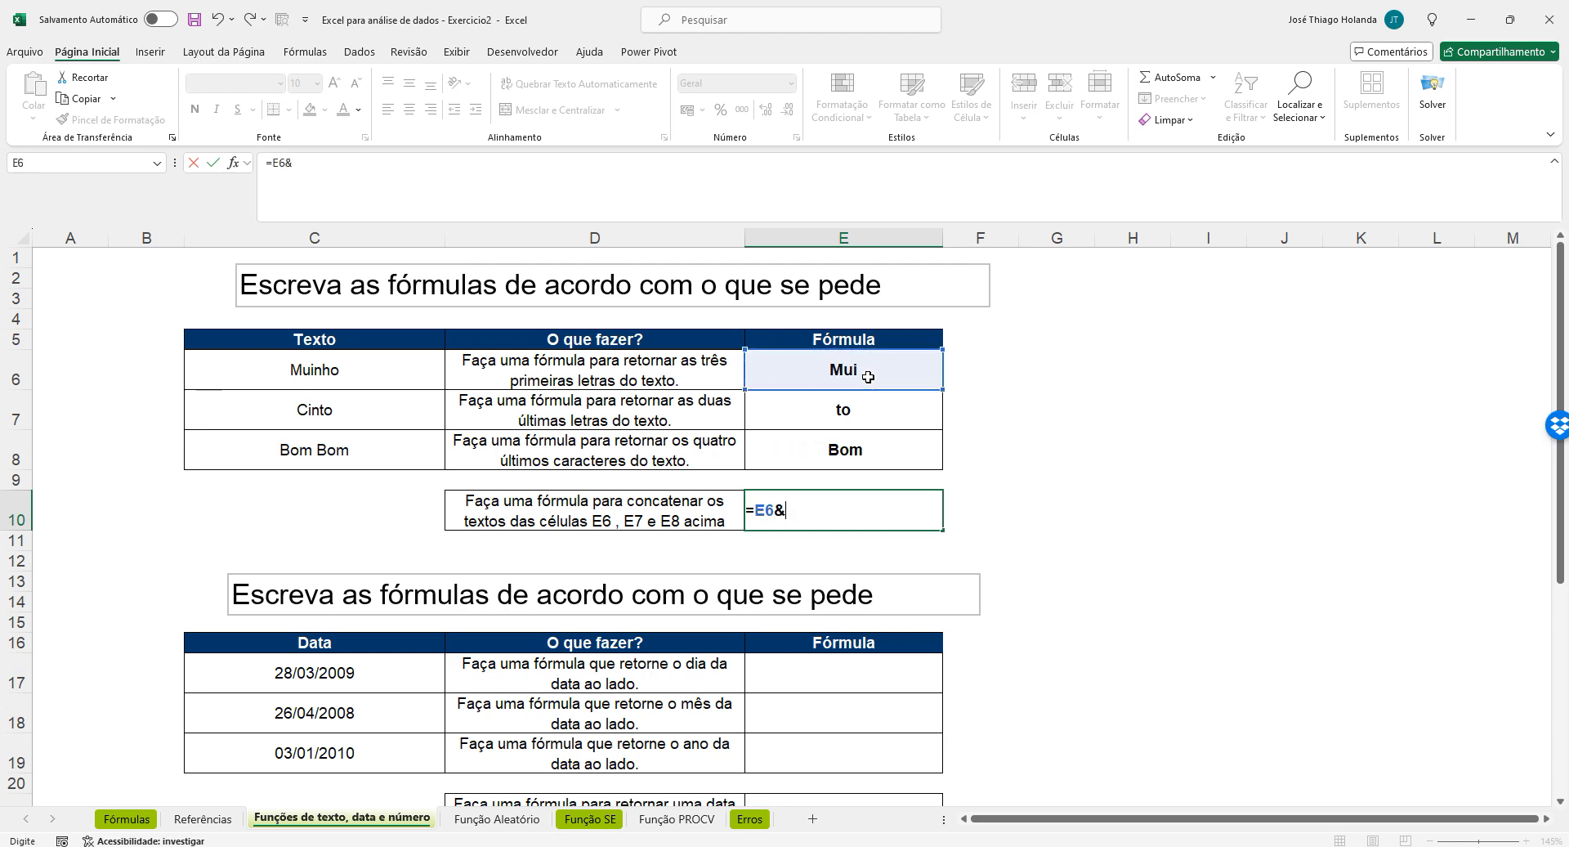
left_click(842, 413)
type("&")
left_click(857, 450)
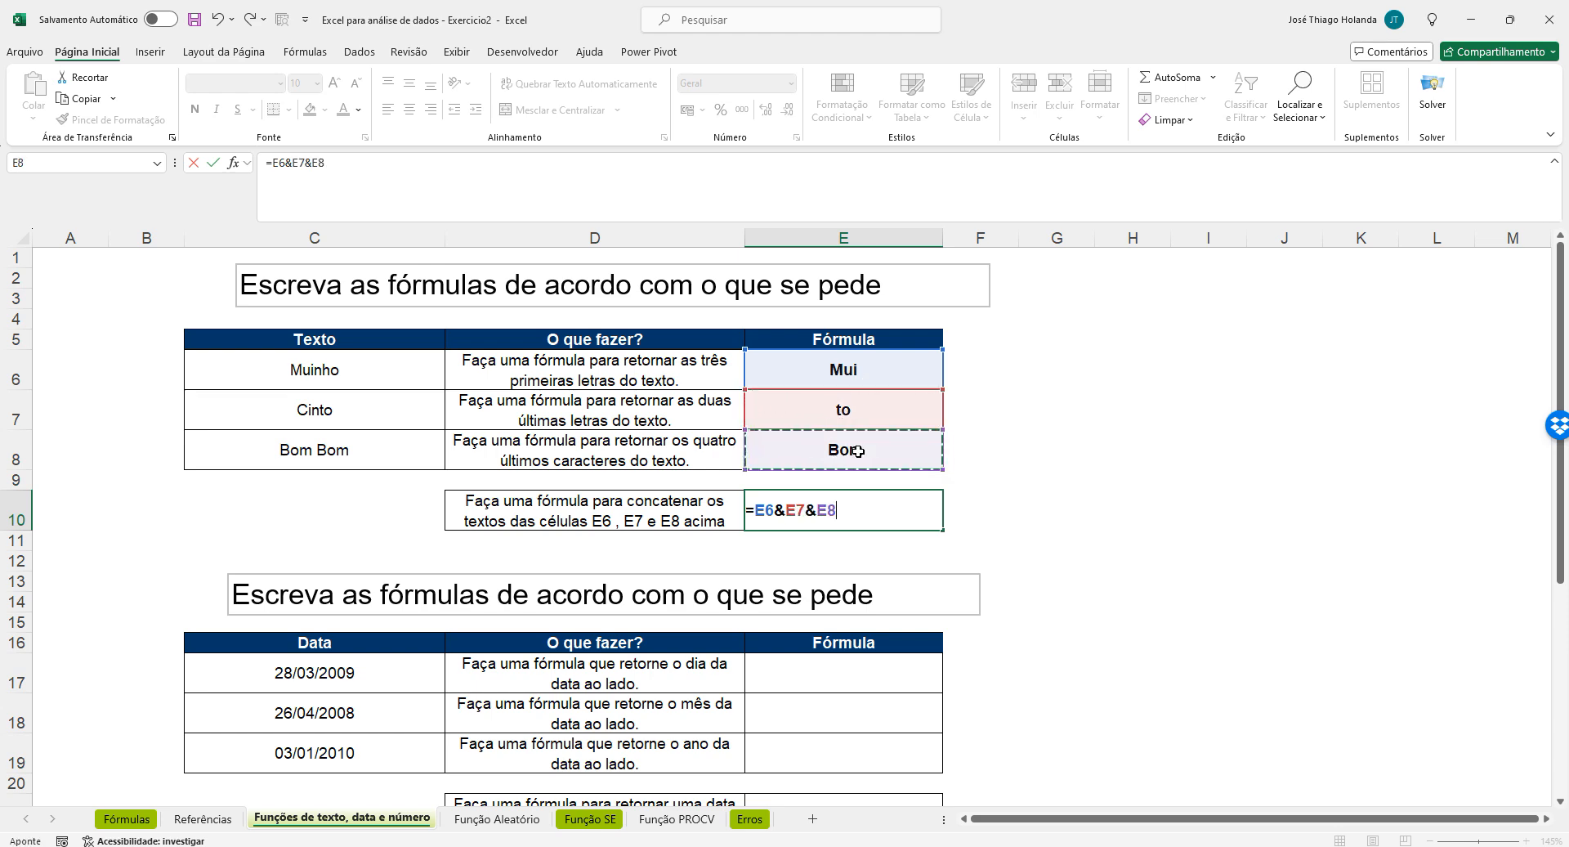
key("ctrl+Return")
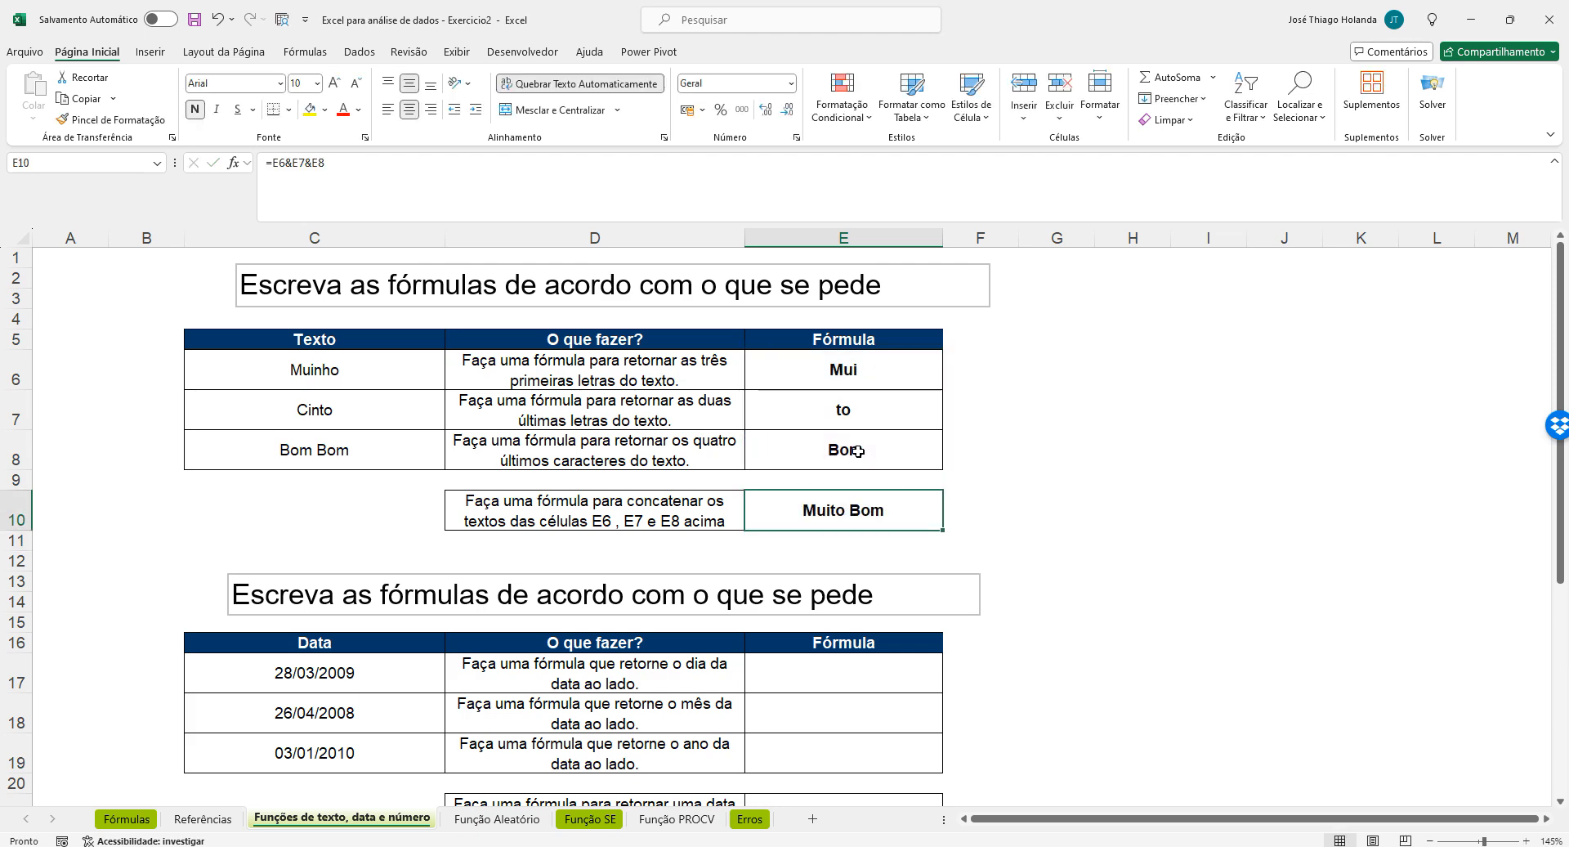
Replace the formula in E10 with =CONCAT(E6:E8) to join the three texts as a range
type("=")
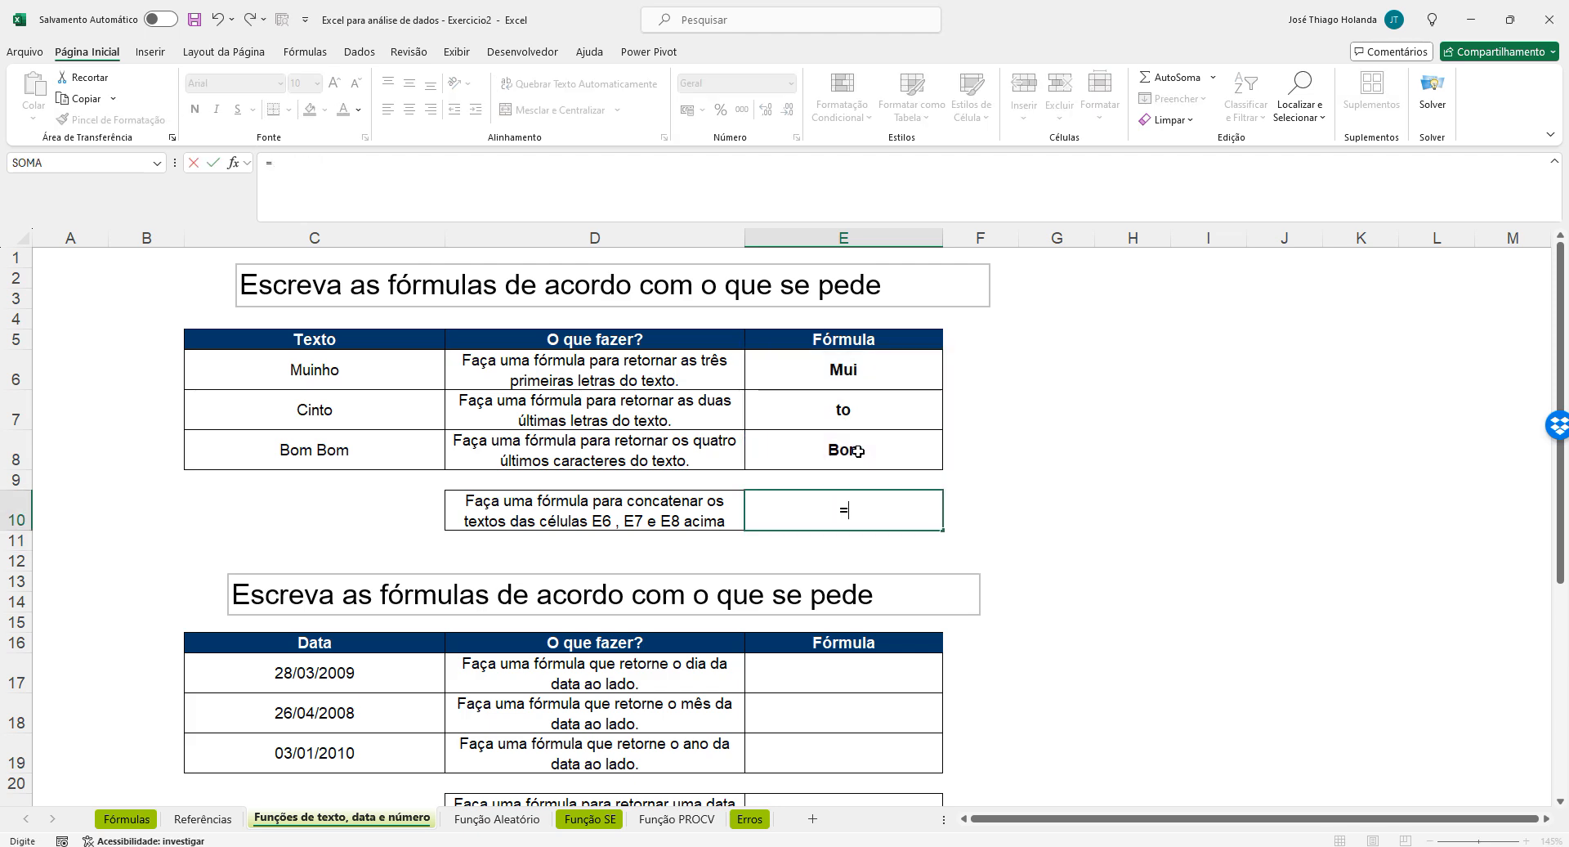
type("conca")
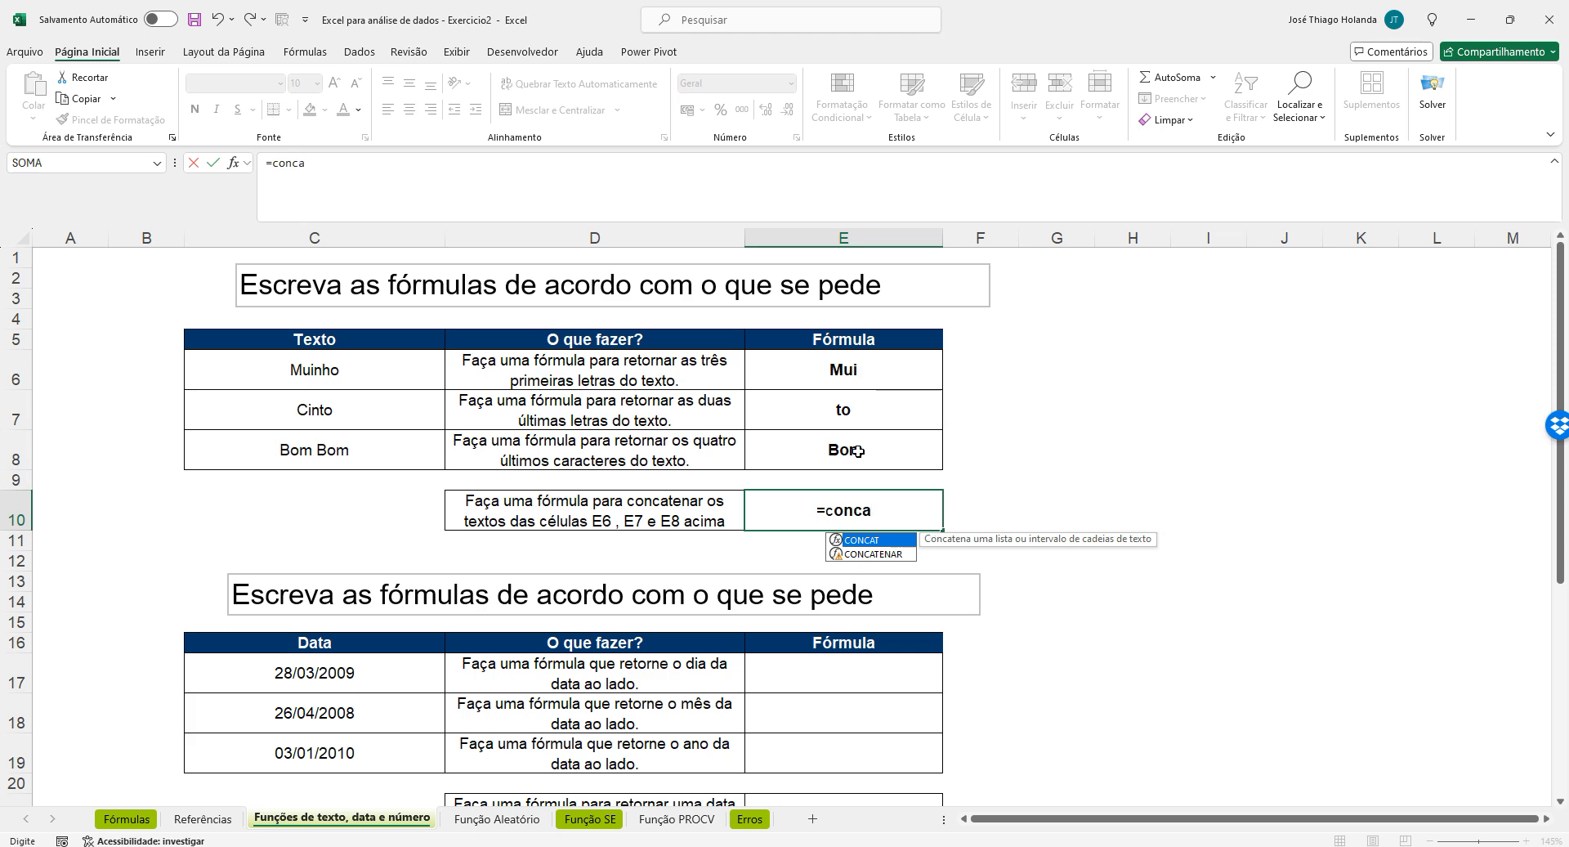
key("Tab")
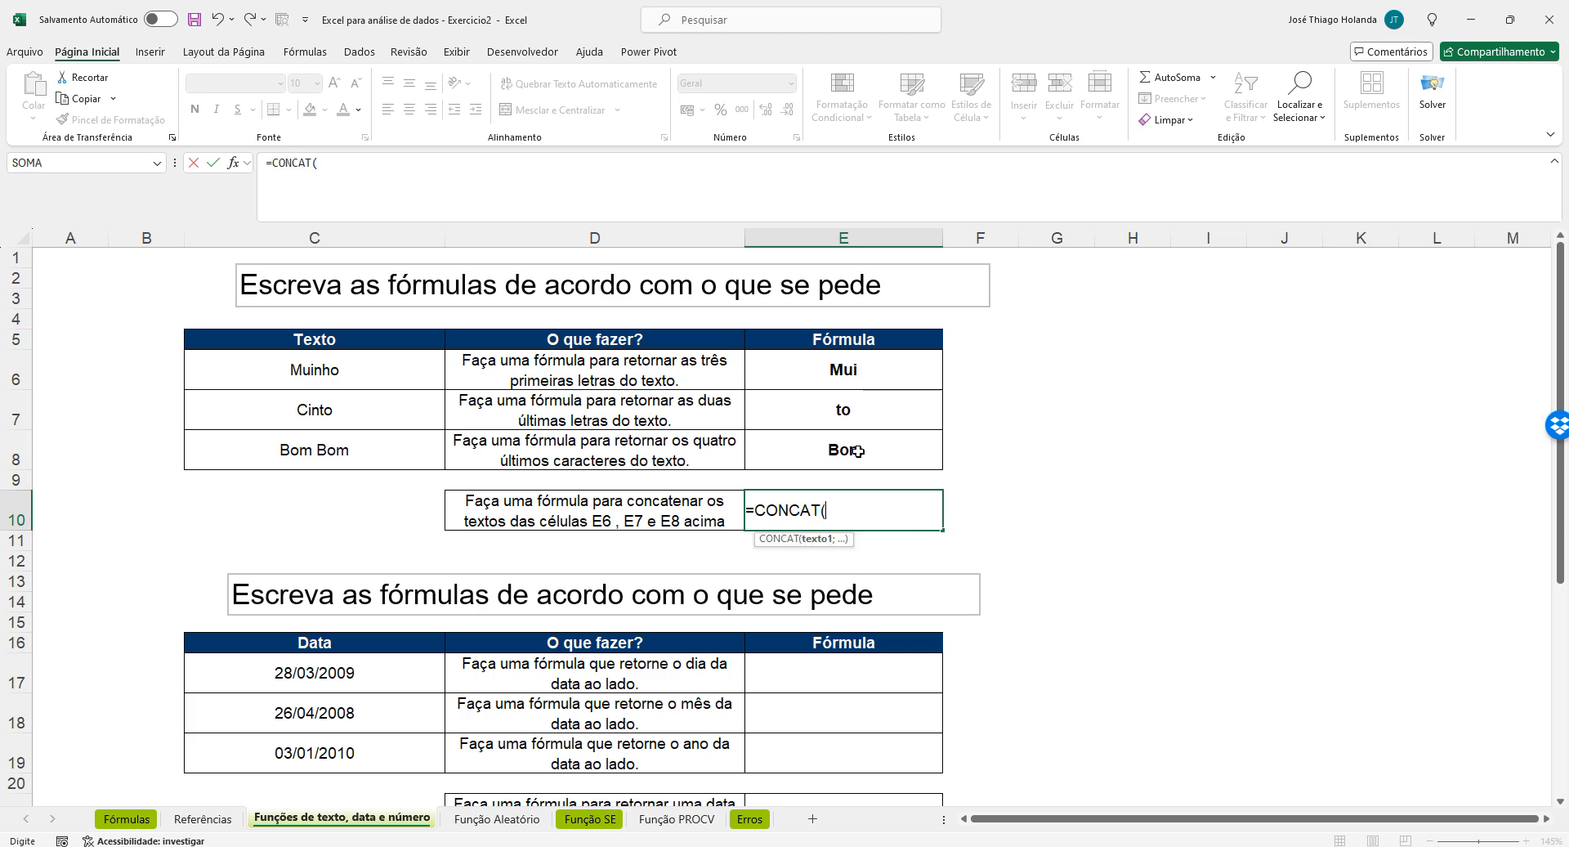
left_click(861, 374)
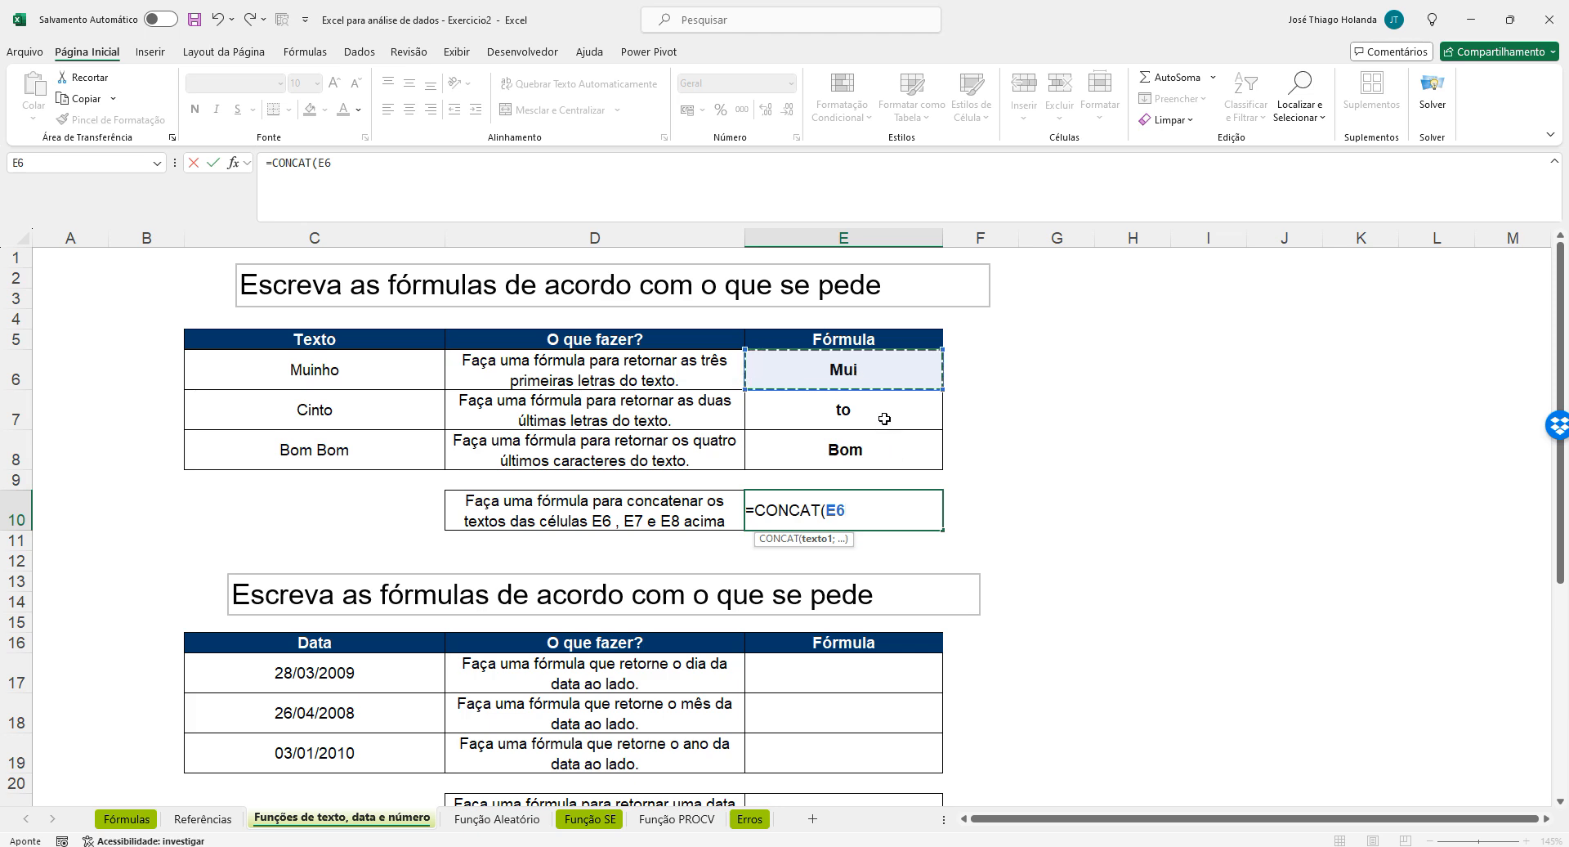
left_click(889, 444, "shift")
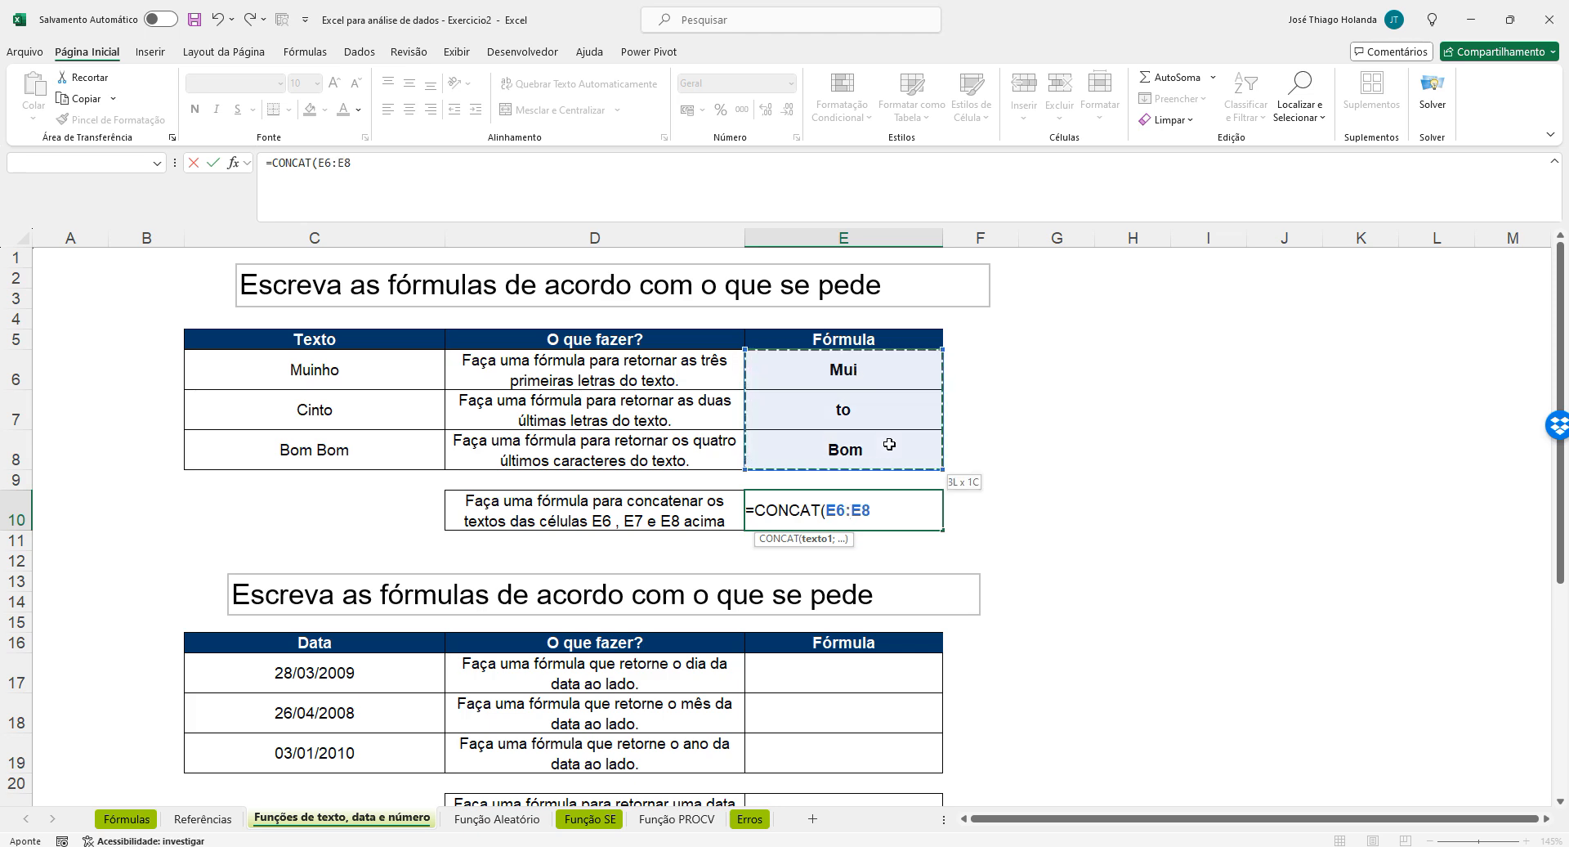
type(")")
key("Return")
key("Up")
Enter =DIA(C17) in E17 to return the day of the date in C17
scroll(1081, 504, "down", 1)
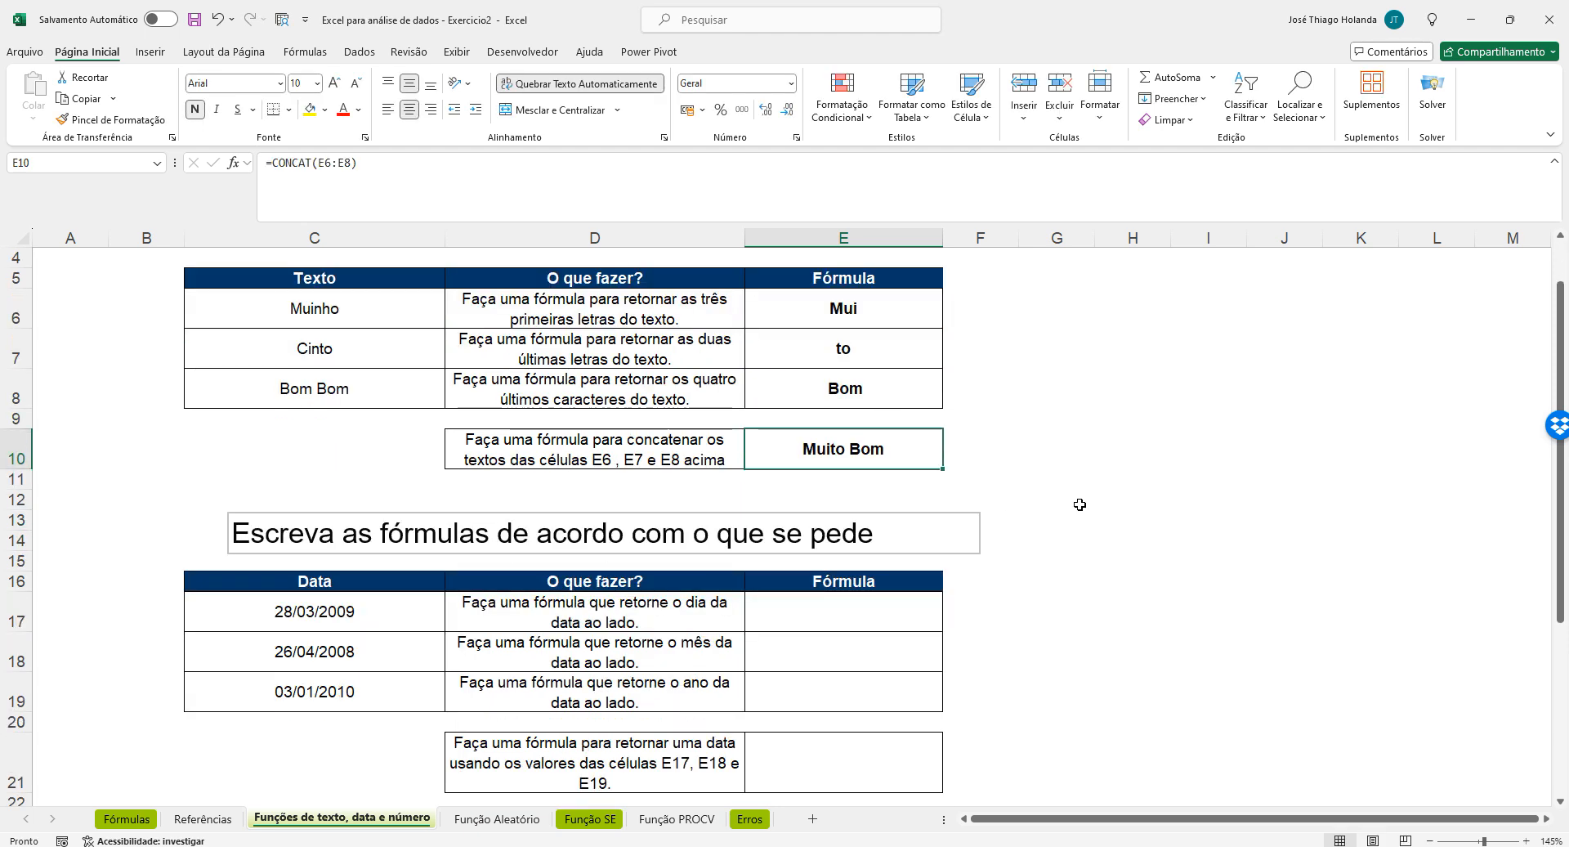
scroll(1082, 504, "down", 1)
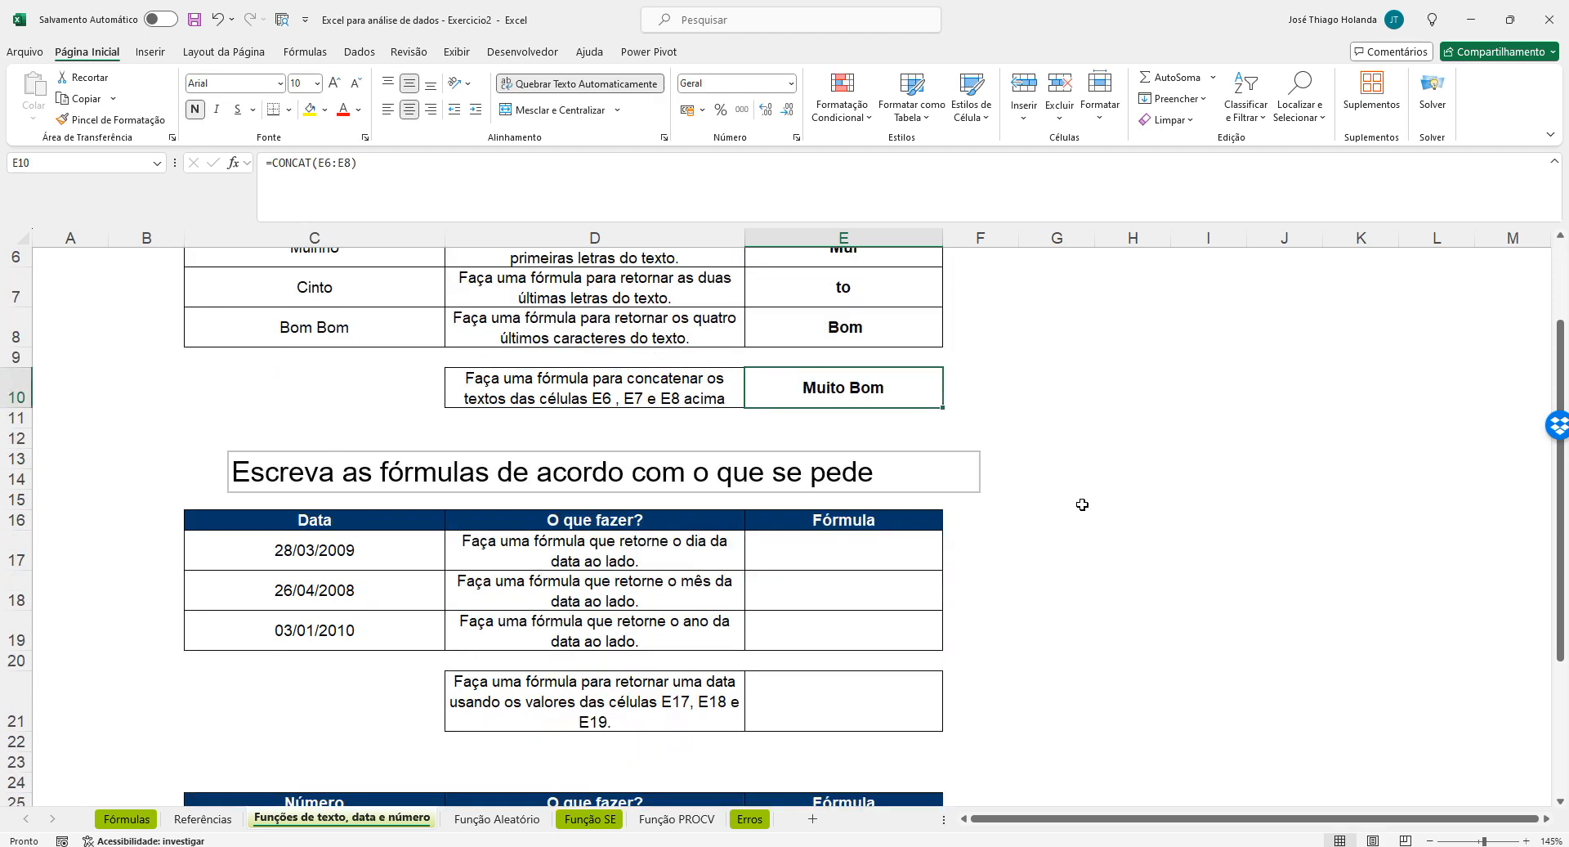
scroll(1082, 505, "down", 1)
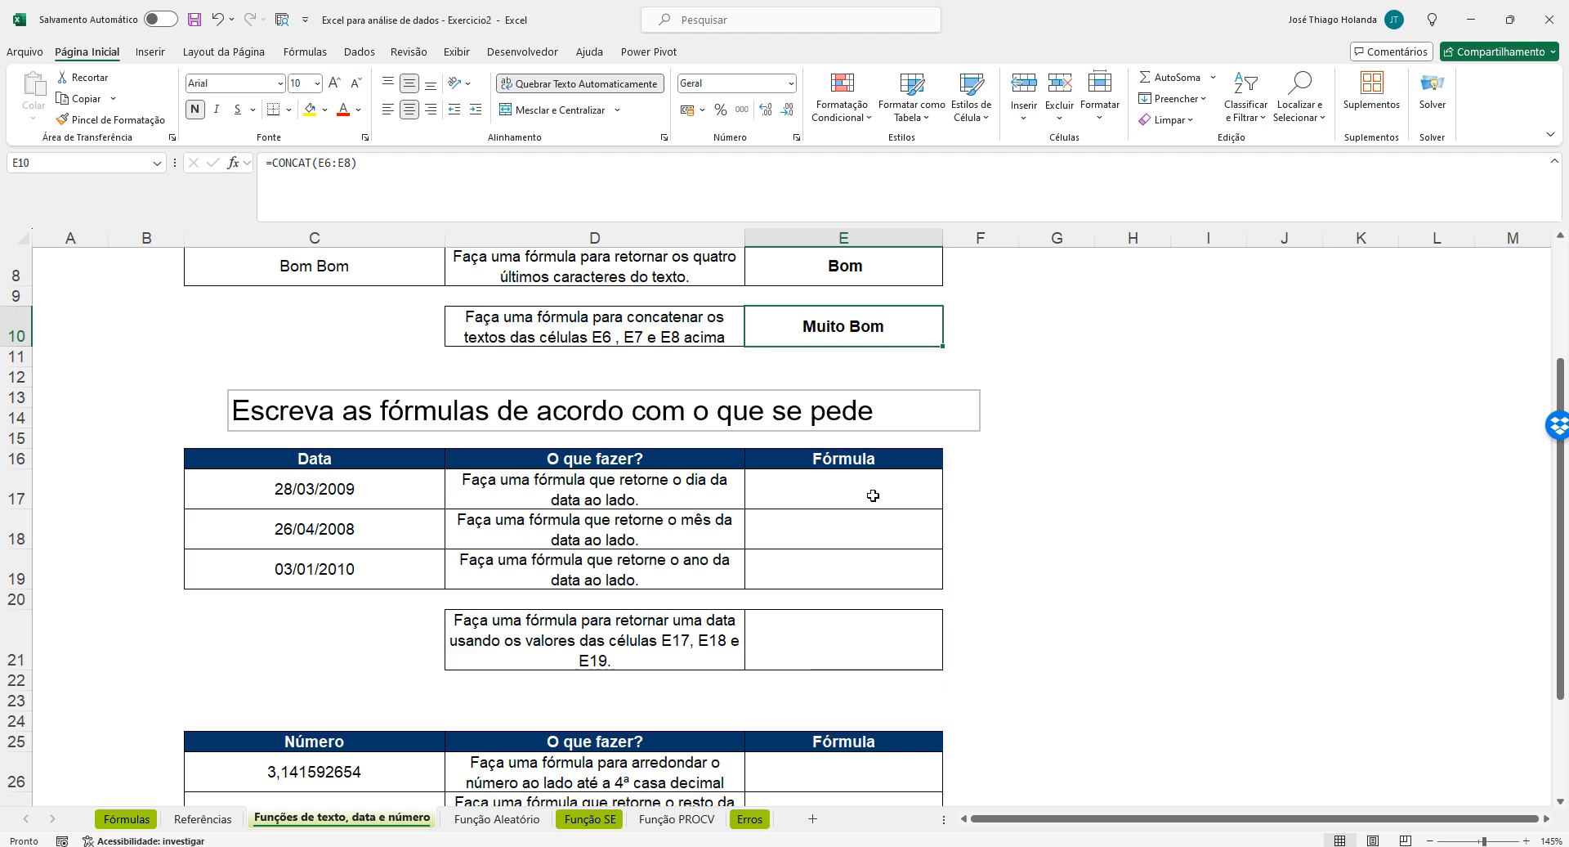
left_click(336, 490)
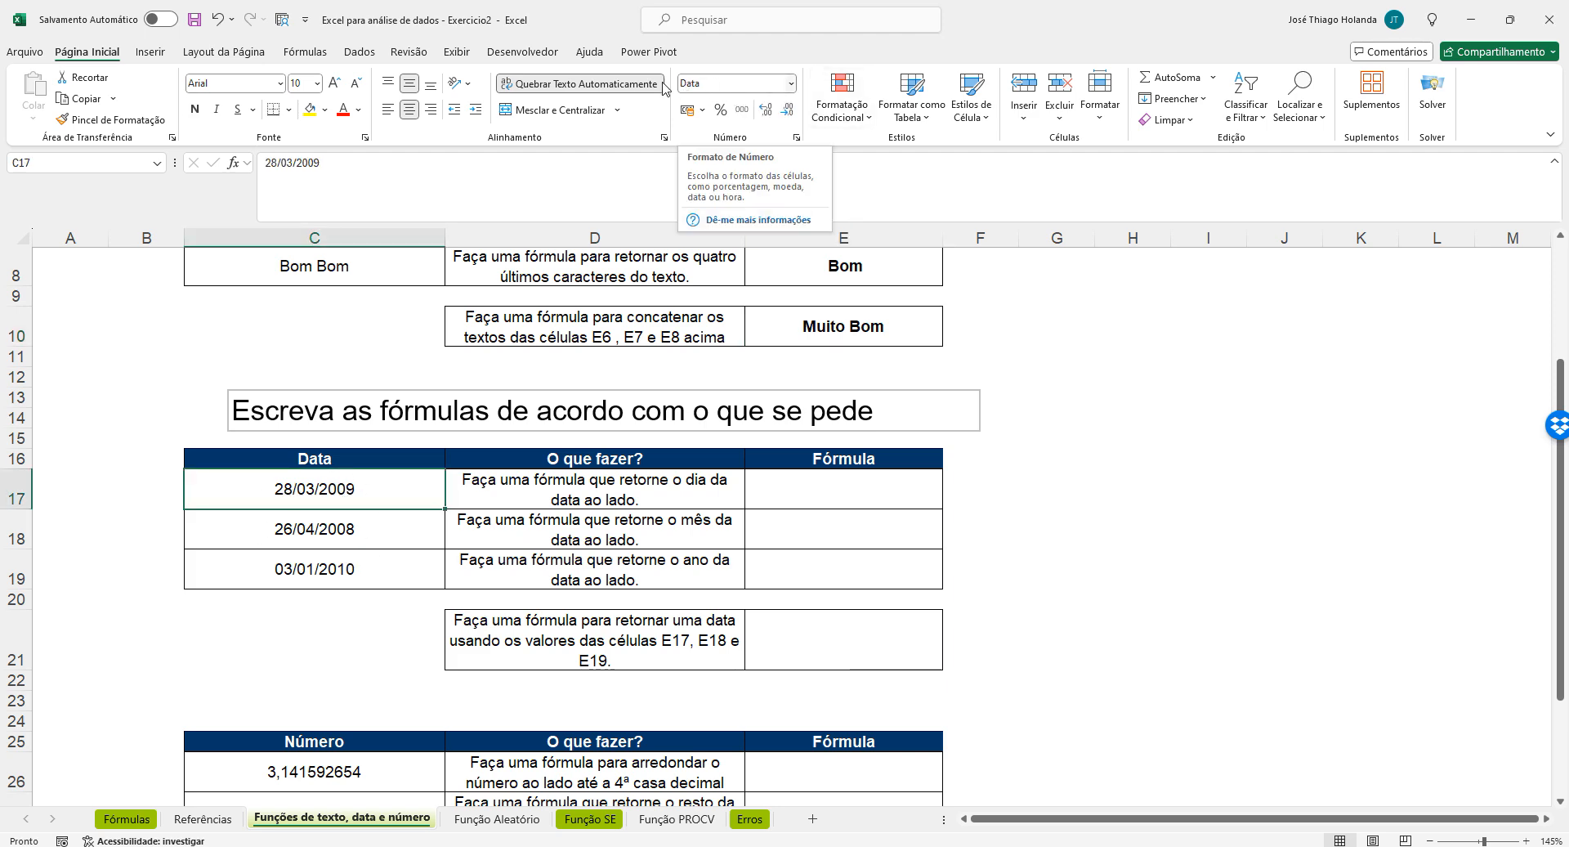
left_click(797, 497)
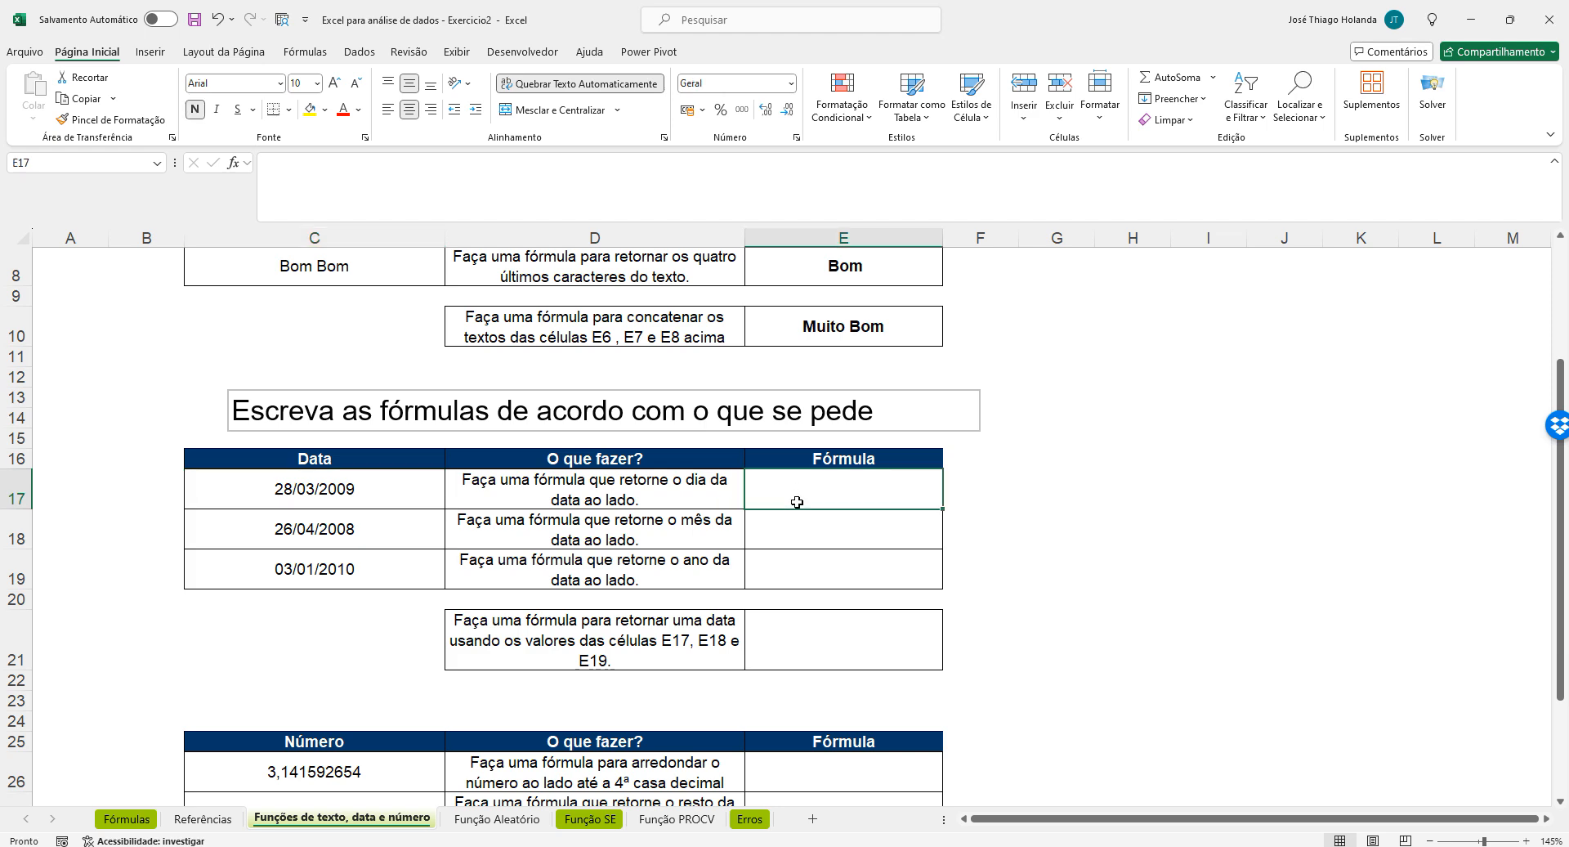
type("=")
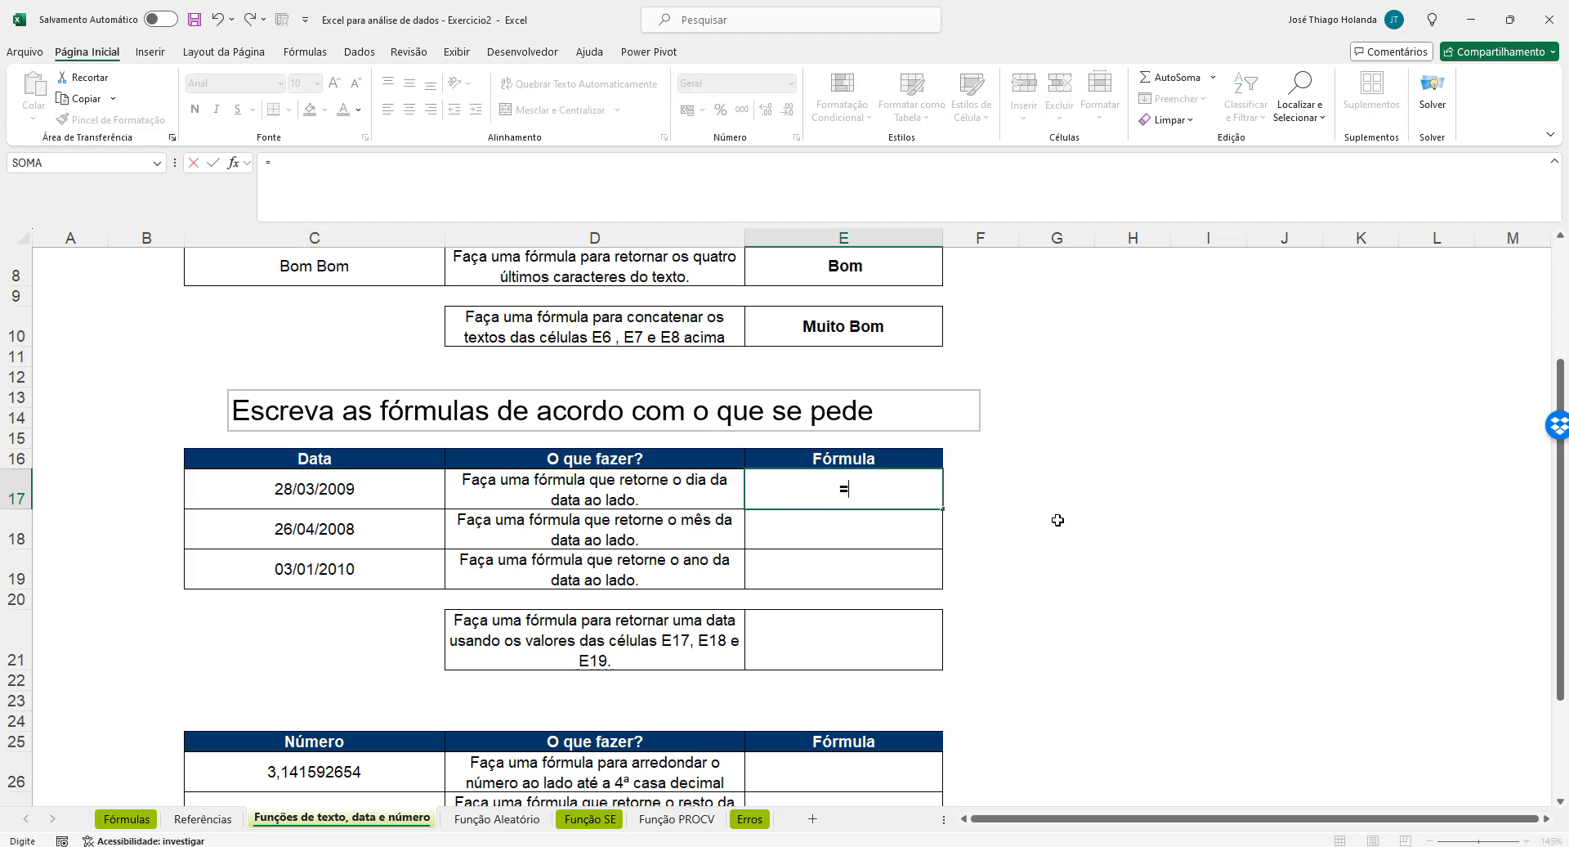
type("dia")
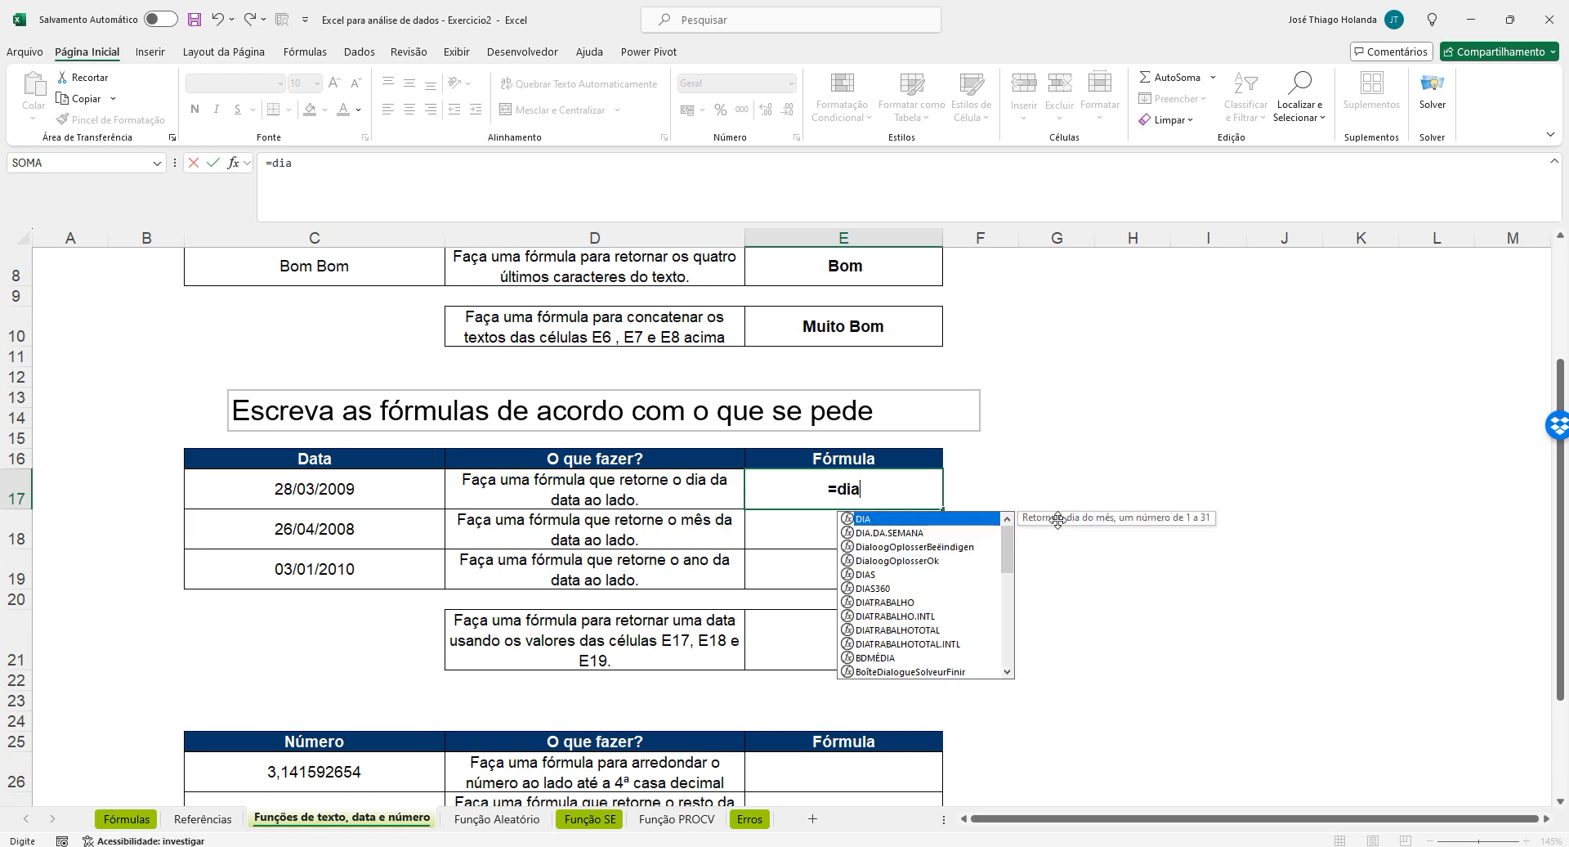
key("Tab")
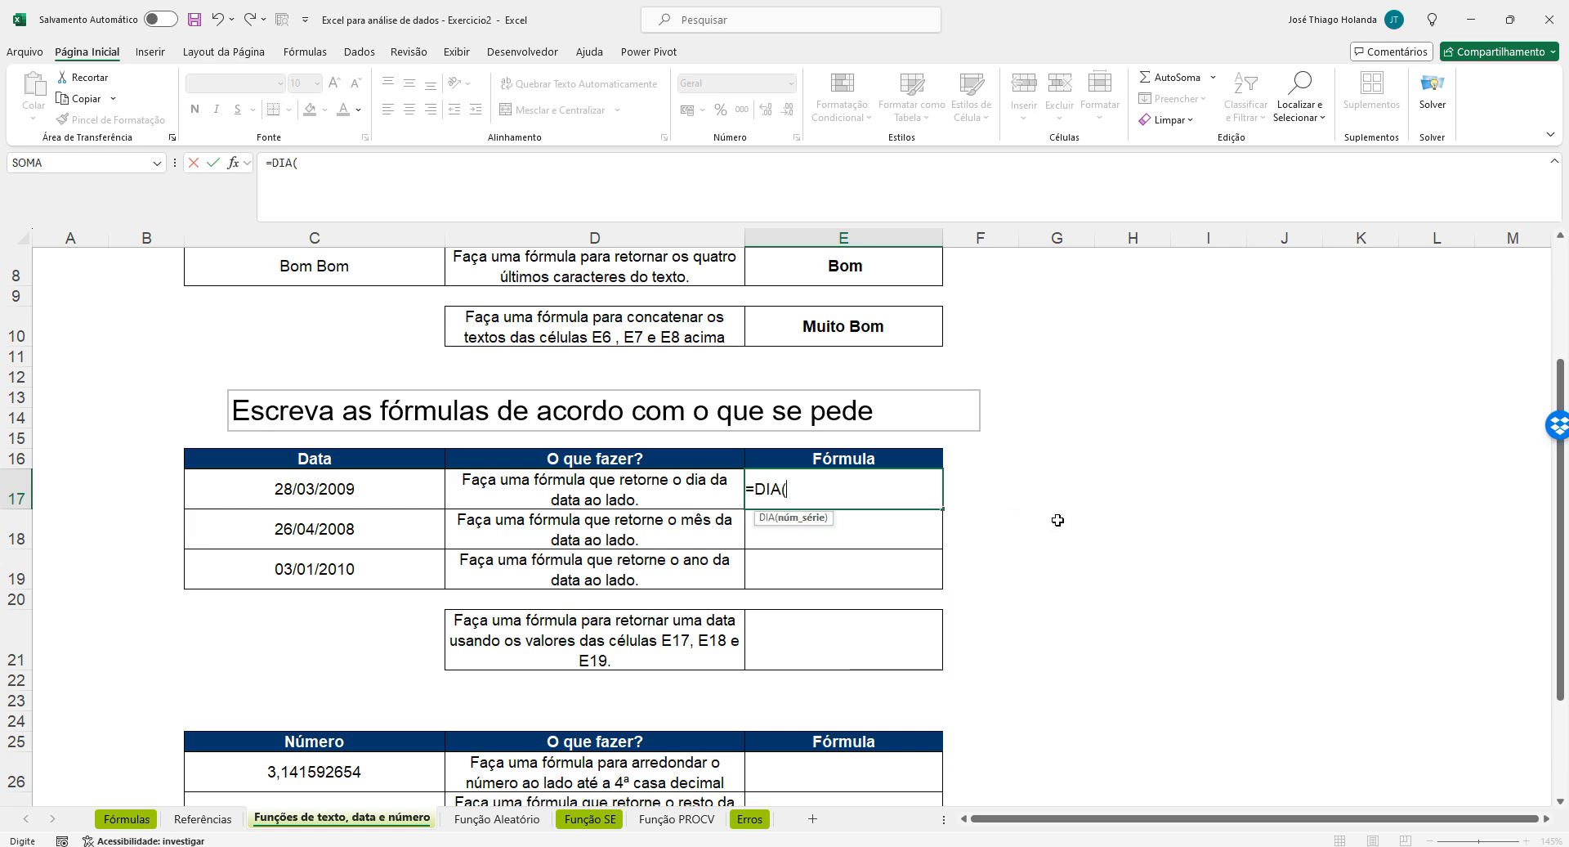
left_click(344, 489)
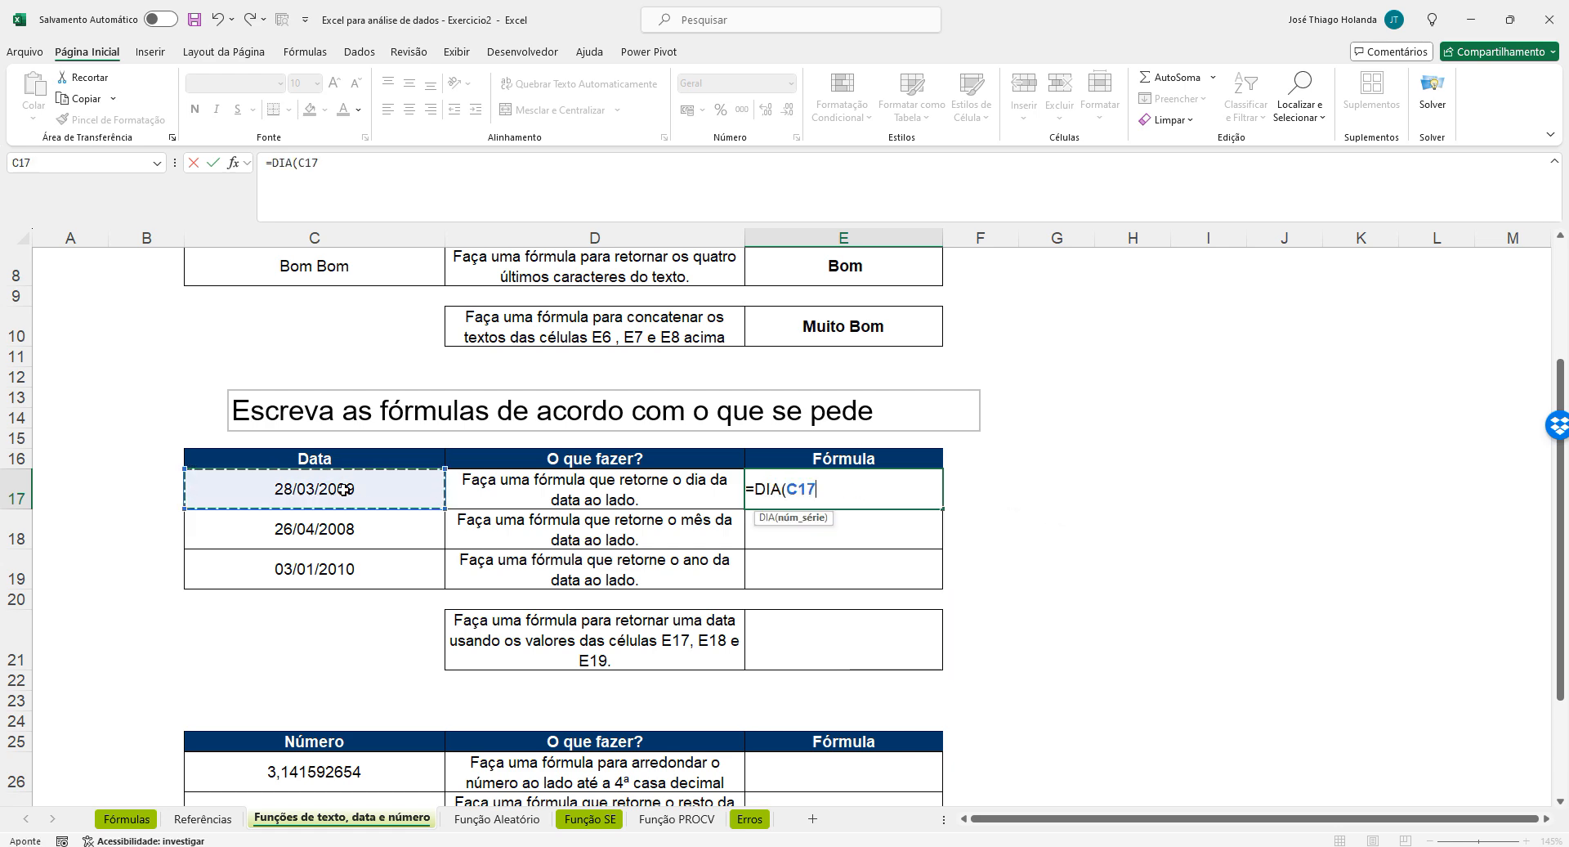
key("ctrl+Return")
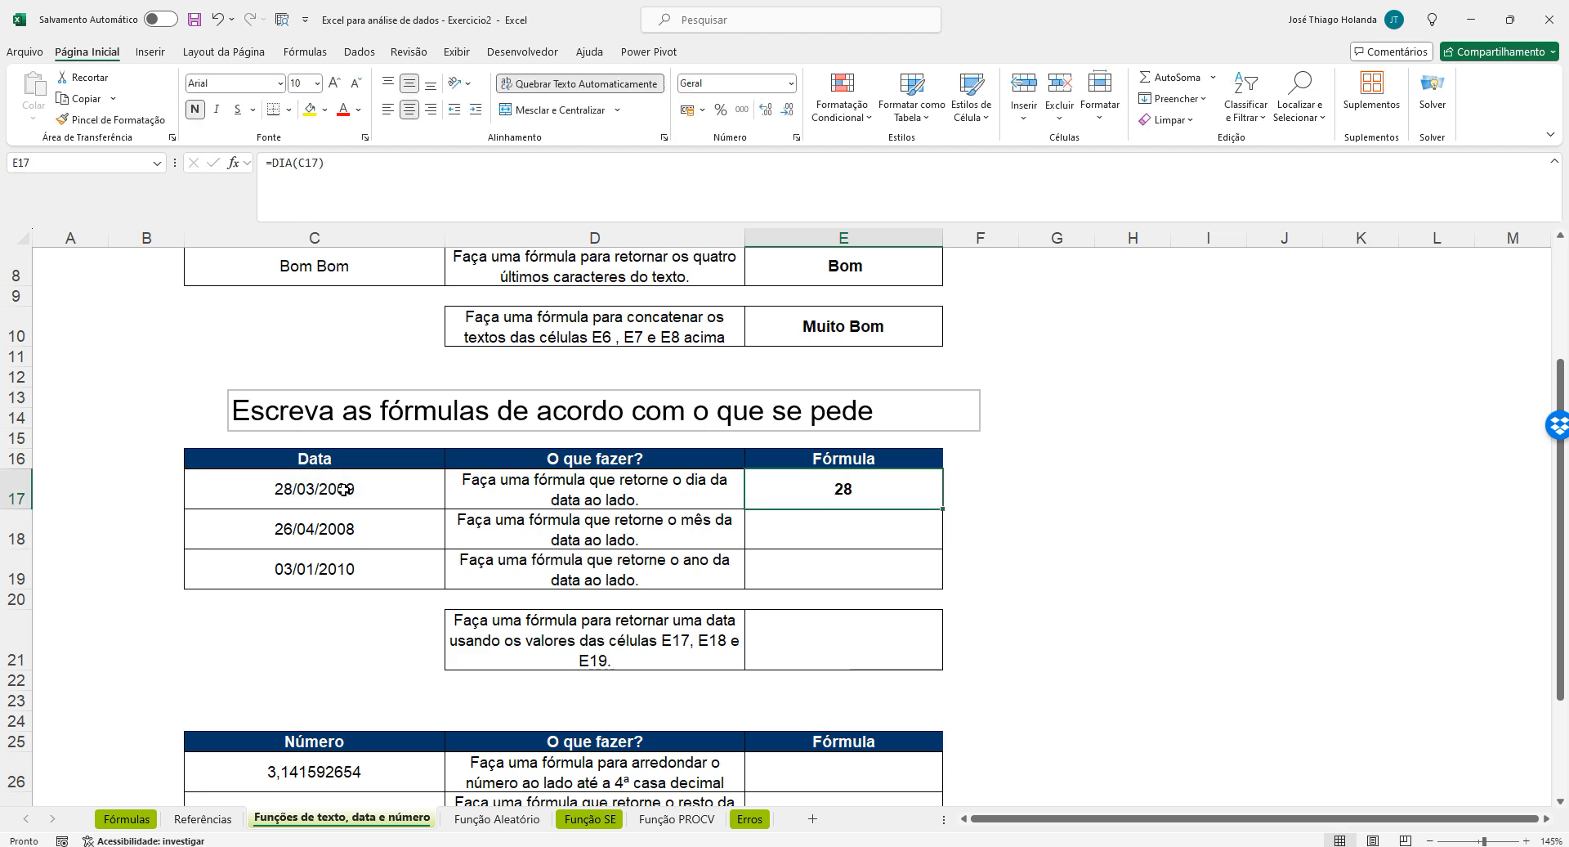
Enter =MÊS(C18) in E18 to return the month of the date in C18
key("Down")
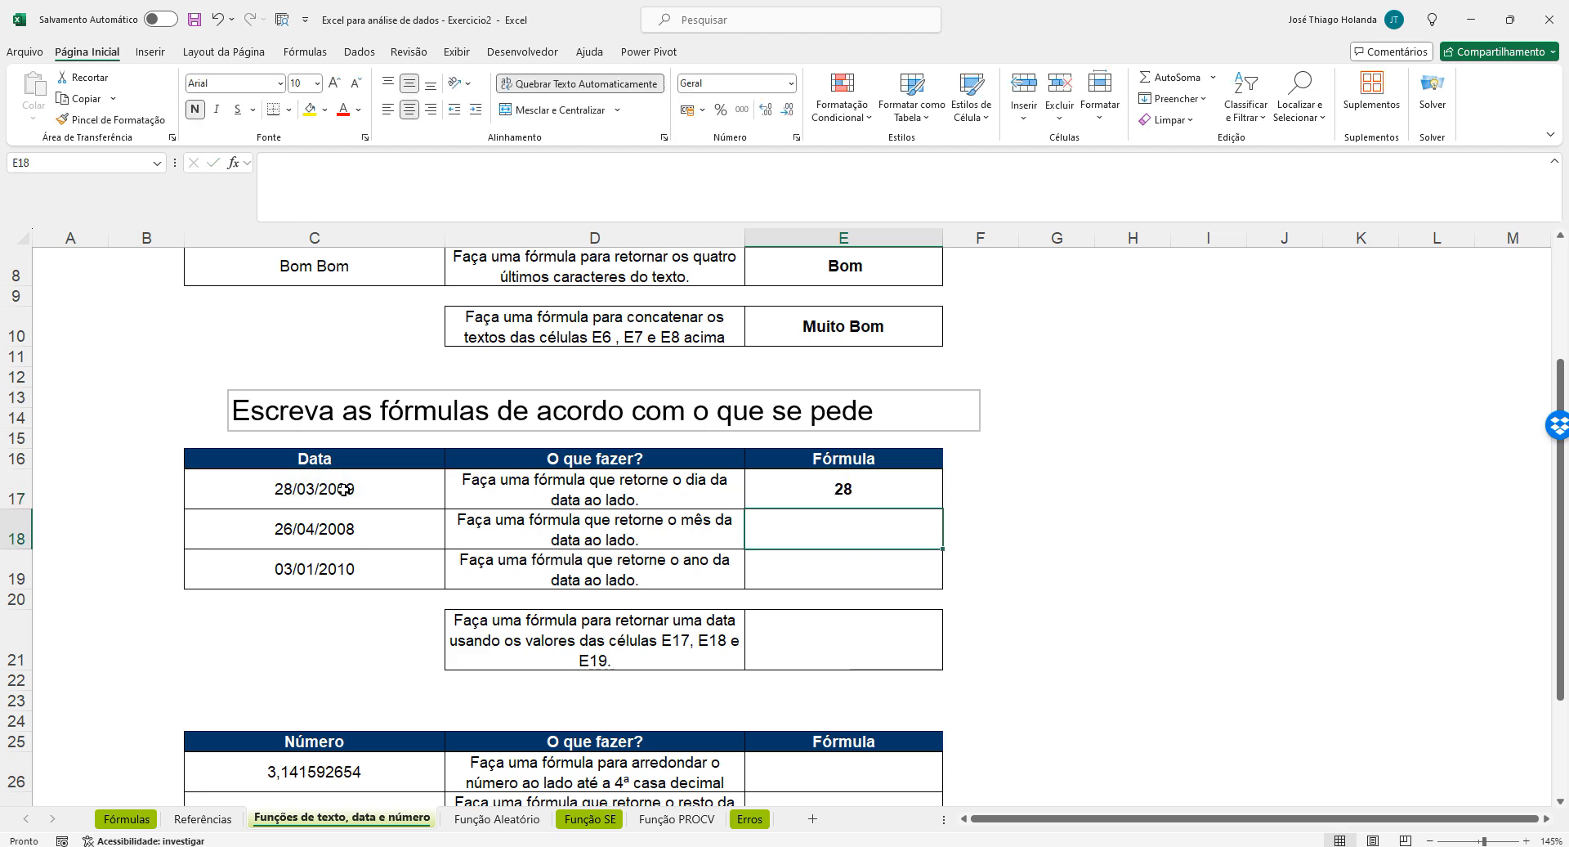
type("=m")
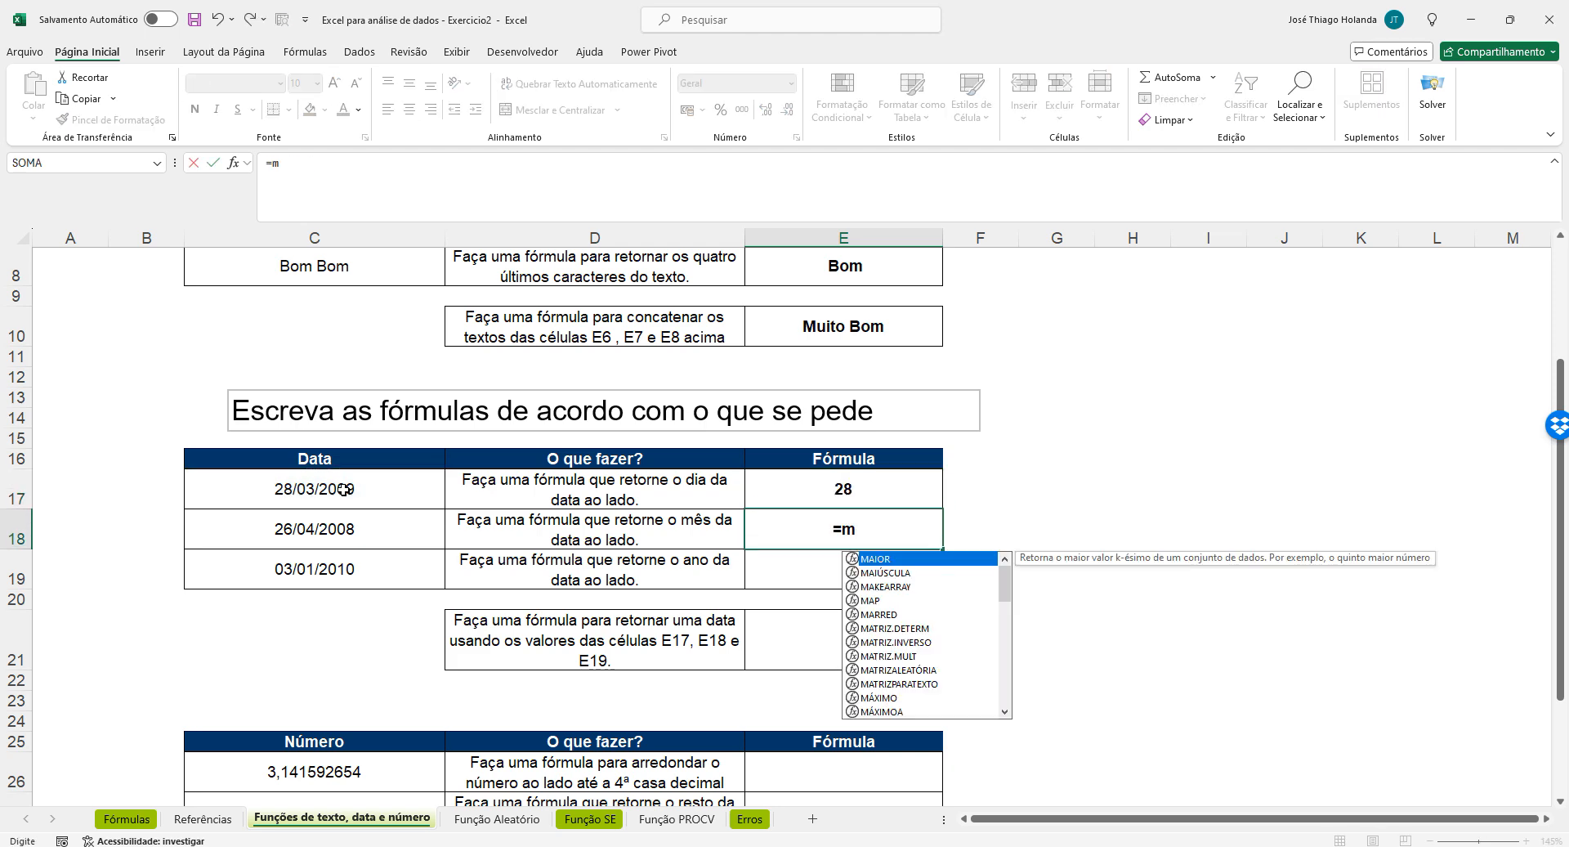
type("ês")
key("Tab")
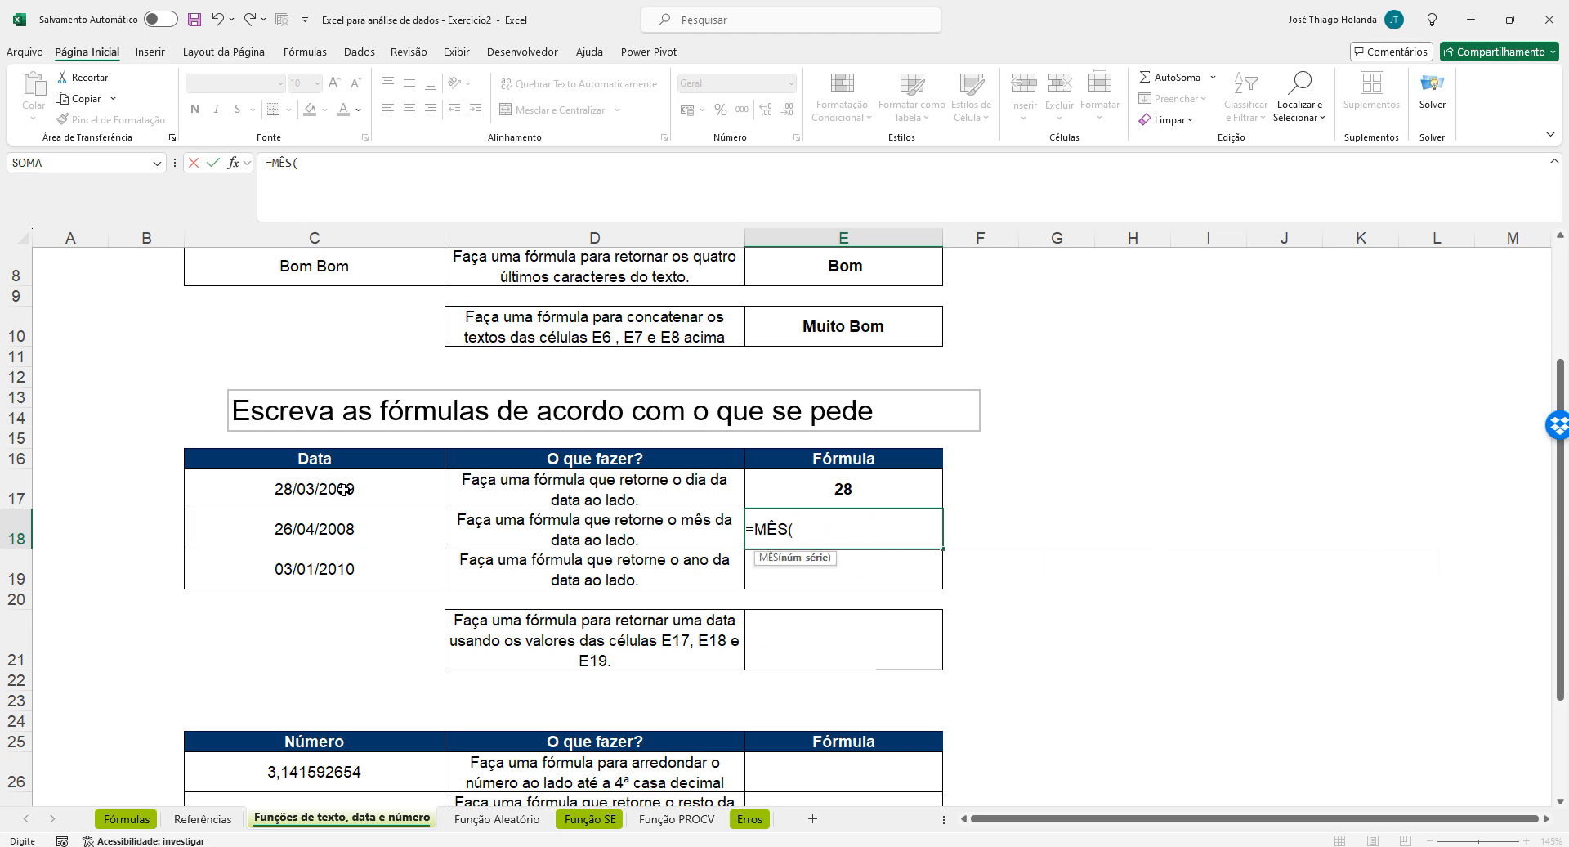
left_click(346, 528)
type(")")
key("Return")
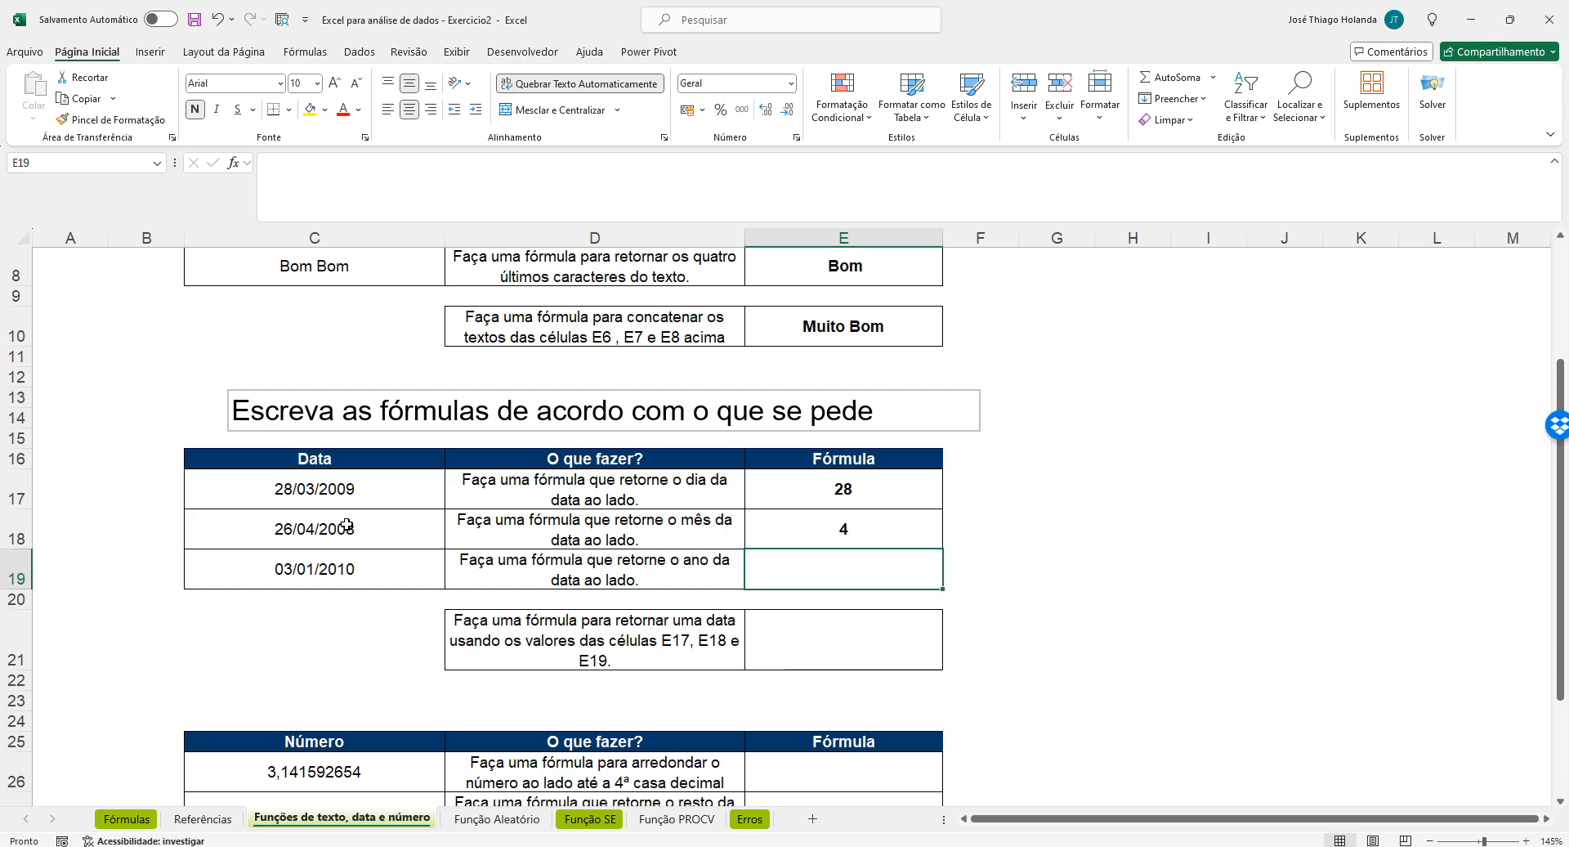
Enter =ANO(C19) in E19 to return the year of the date in C19
type("=ano")
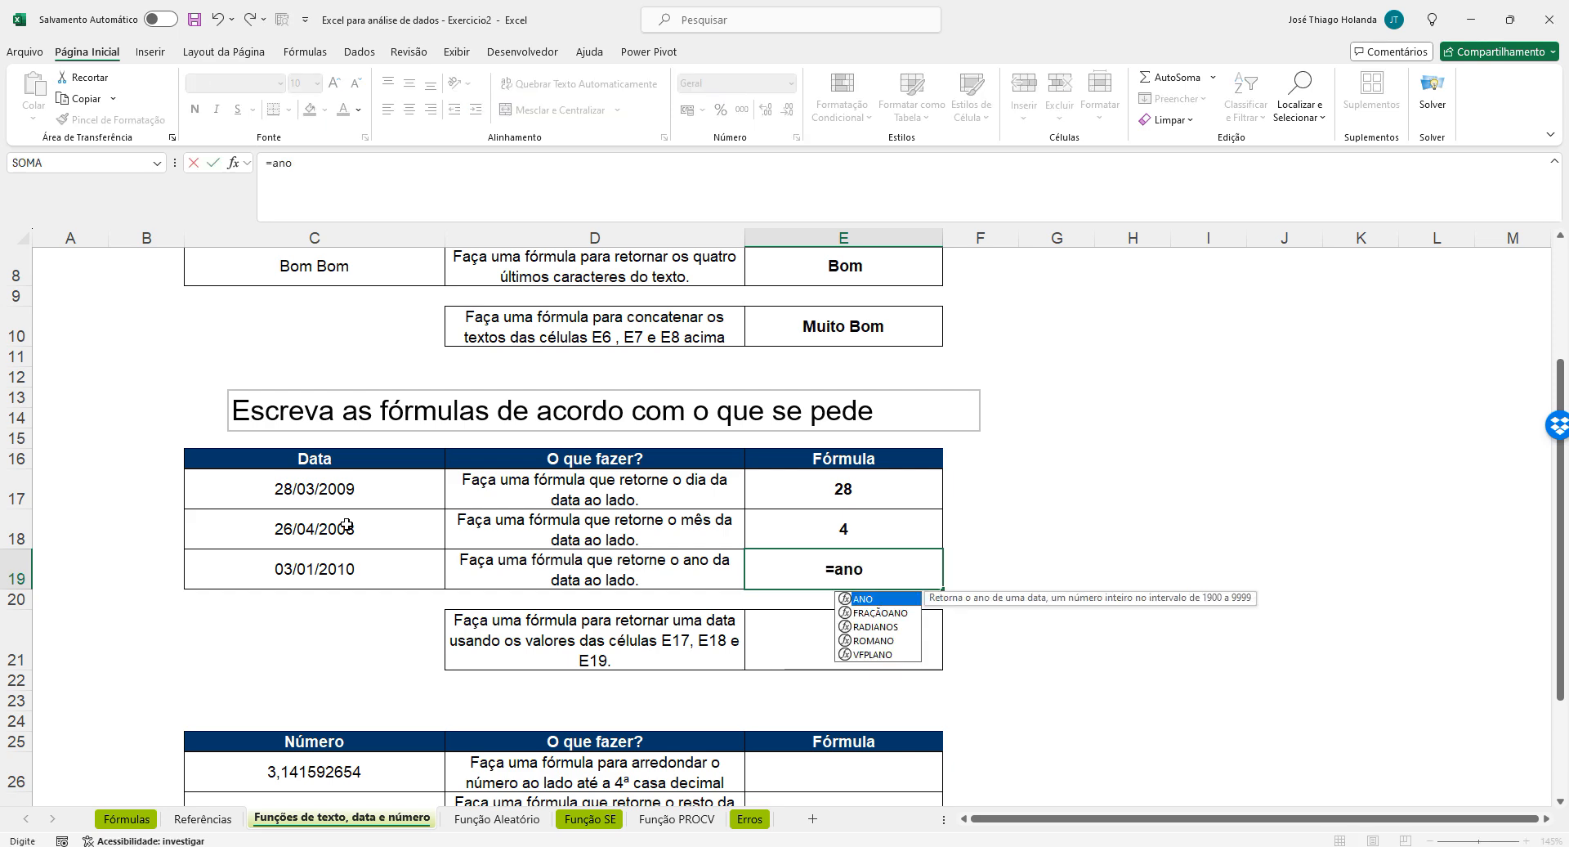
key("Tab")
left_click(283, 569)
type(")")
key("ctrl+Return")
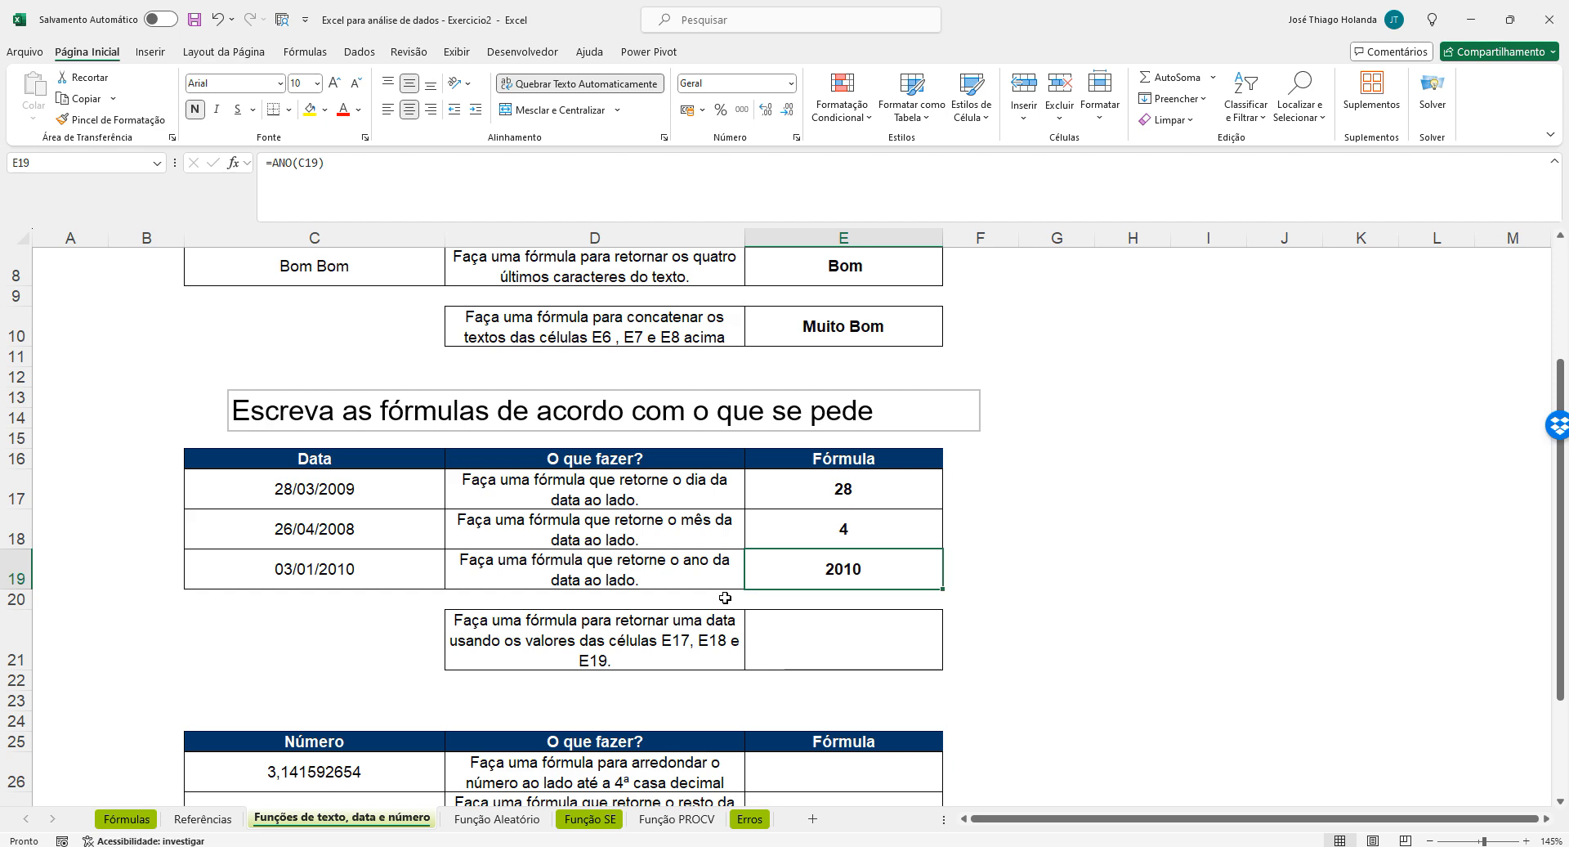
Build a date in E21 from the year, month and day results with =DATA(E19;E18;E17)
left_click(869, 630)
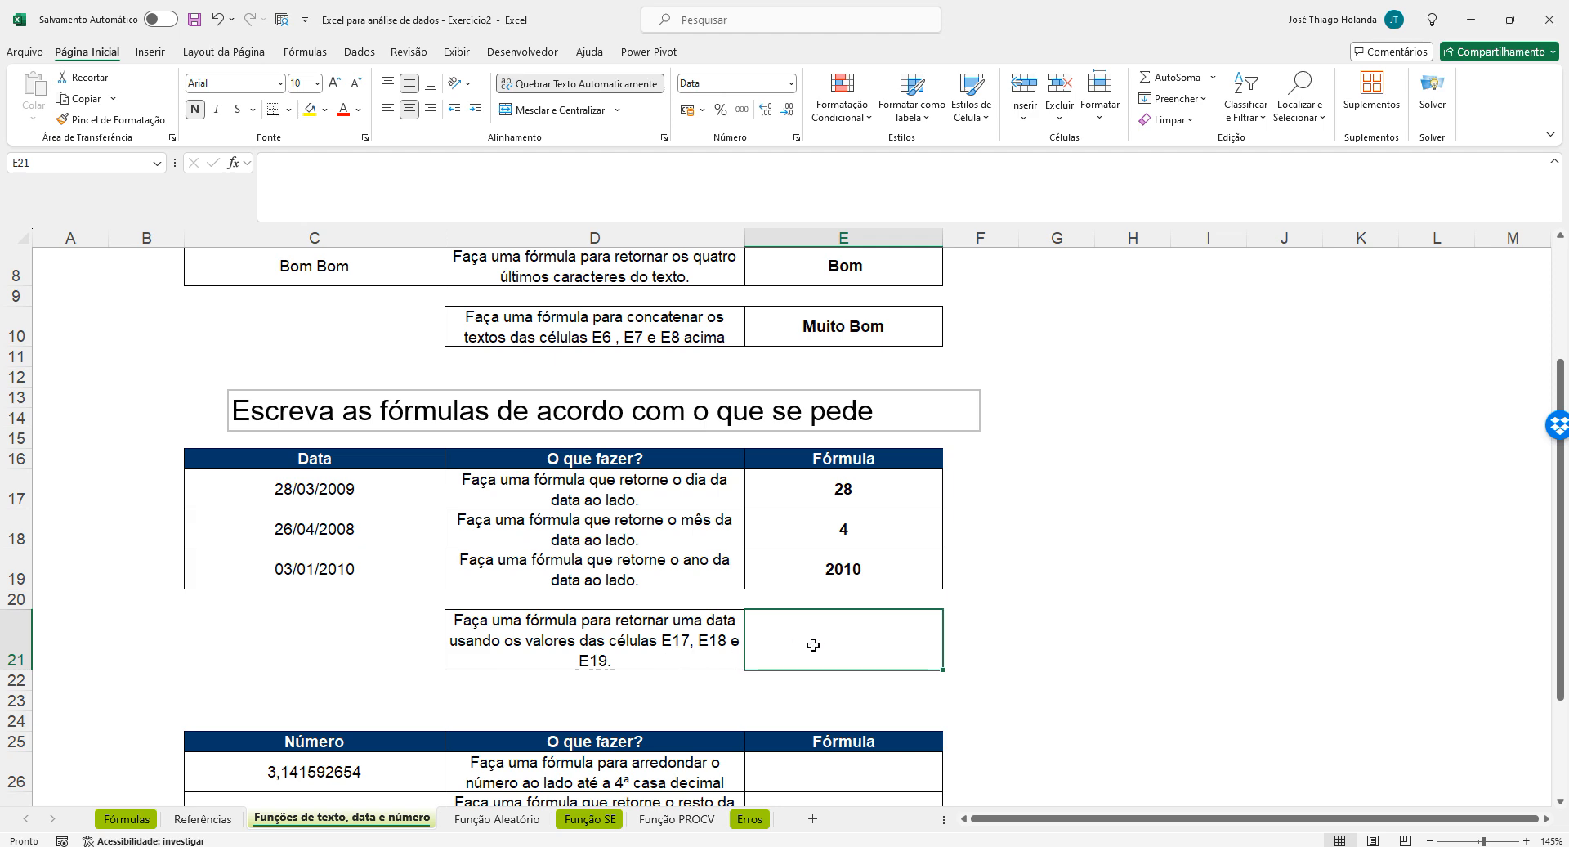
type("=")
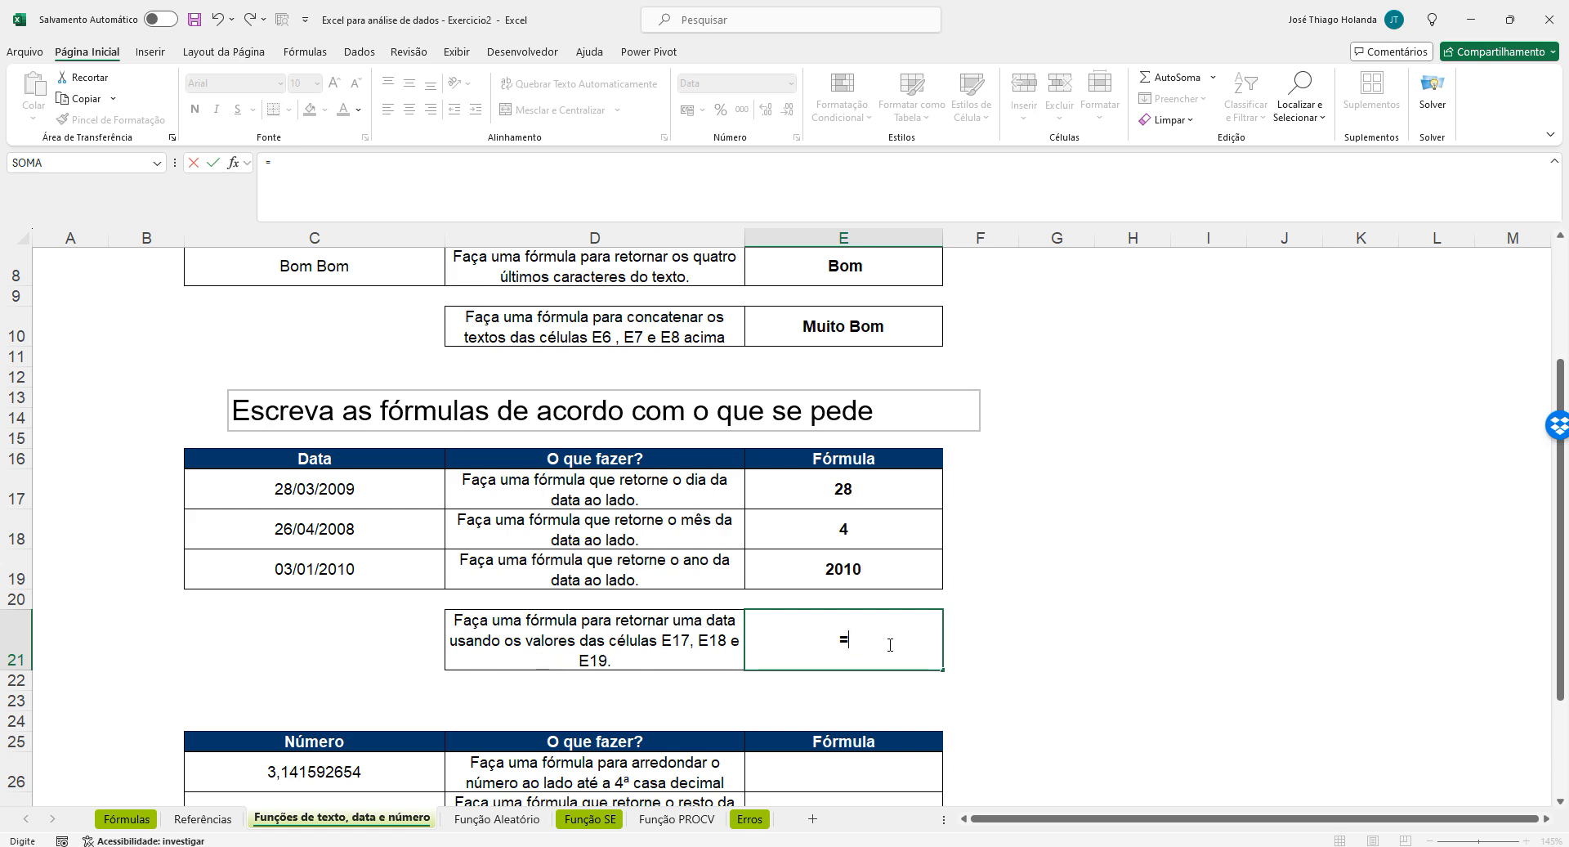
type("data")
key("Tab")
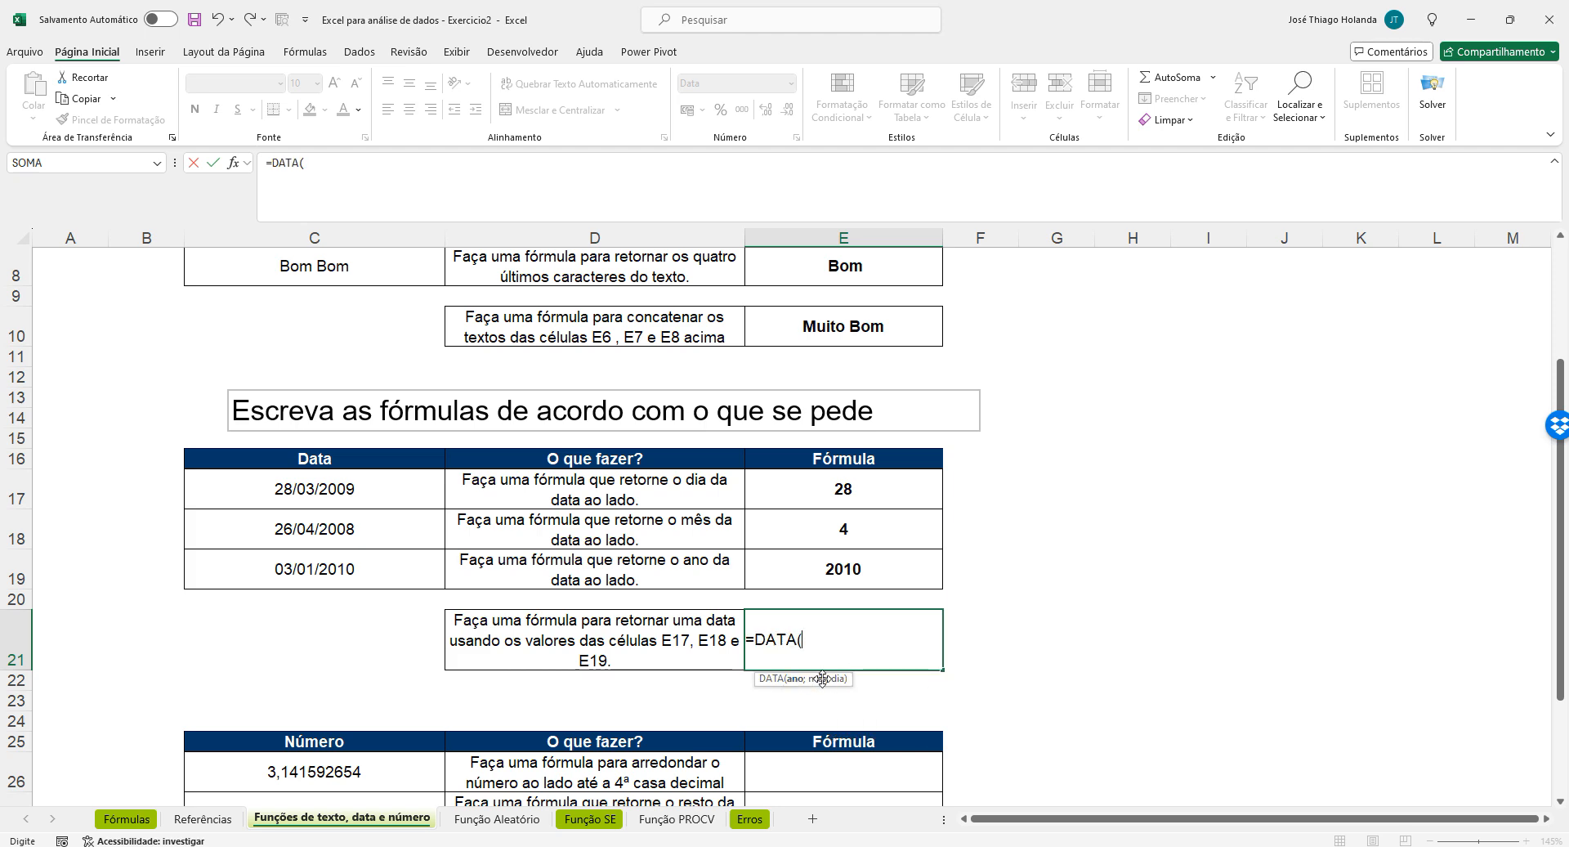
left_click(852, 569)
type(";")
left_click(856, 535)
type(";")
left_click(854, 490)
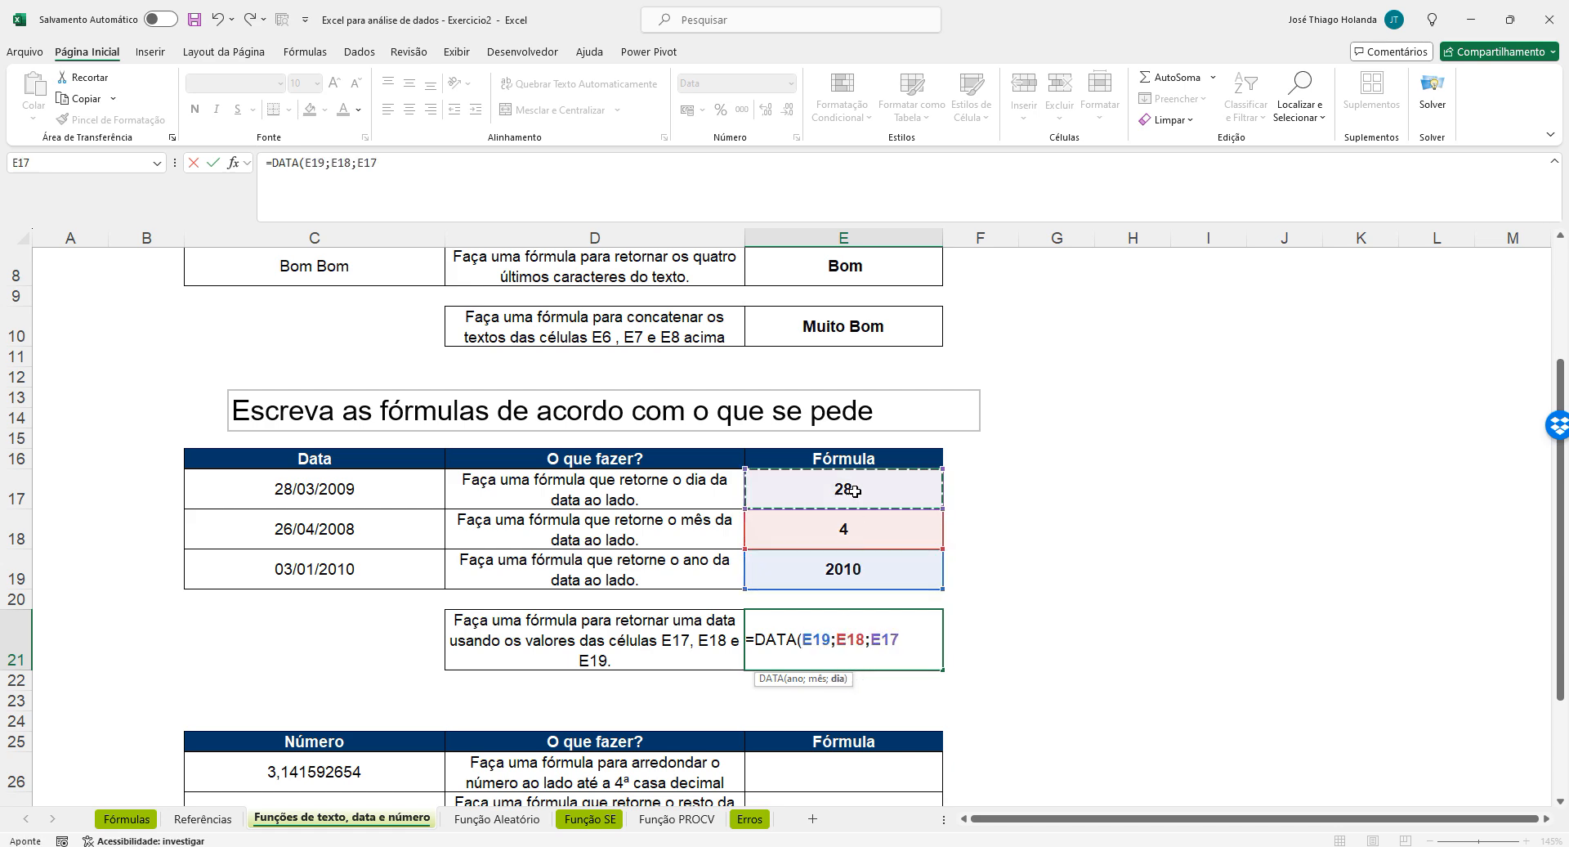
key("ctrl+Return")
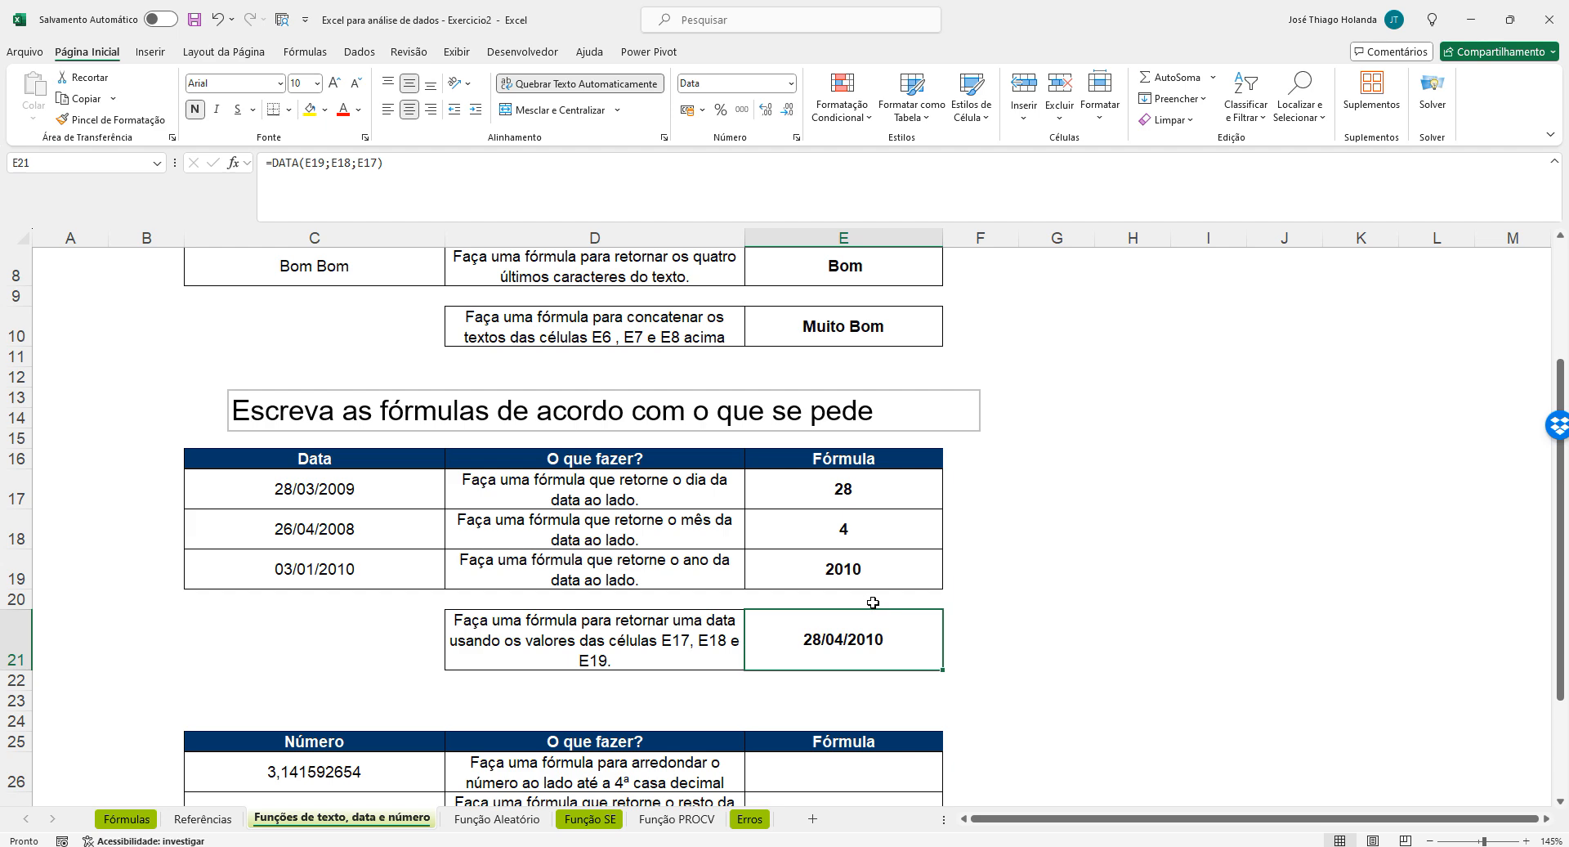
Enter =C26 in E26 to bring over the number from the first row of the Número table
scroll(873, 603, "down", 3)
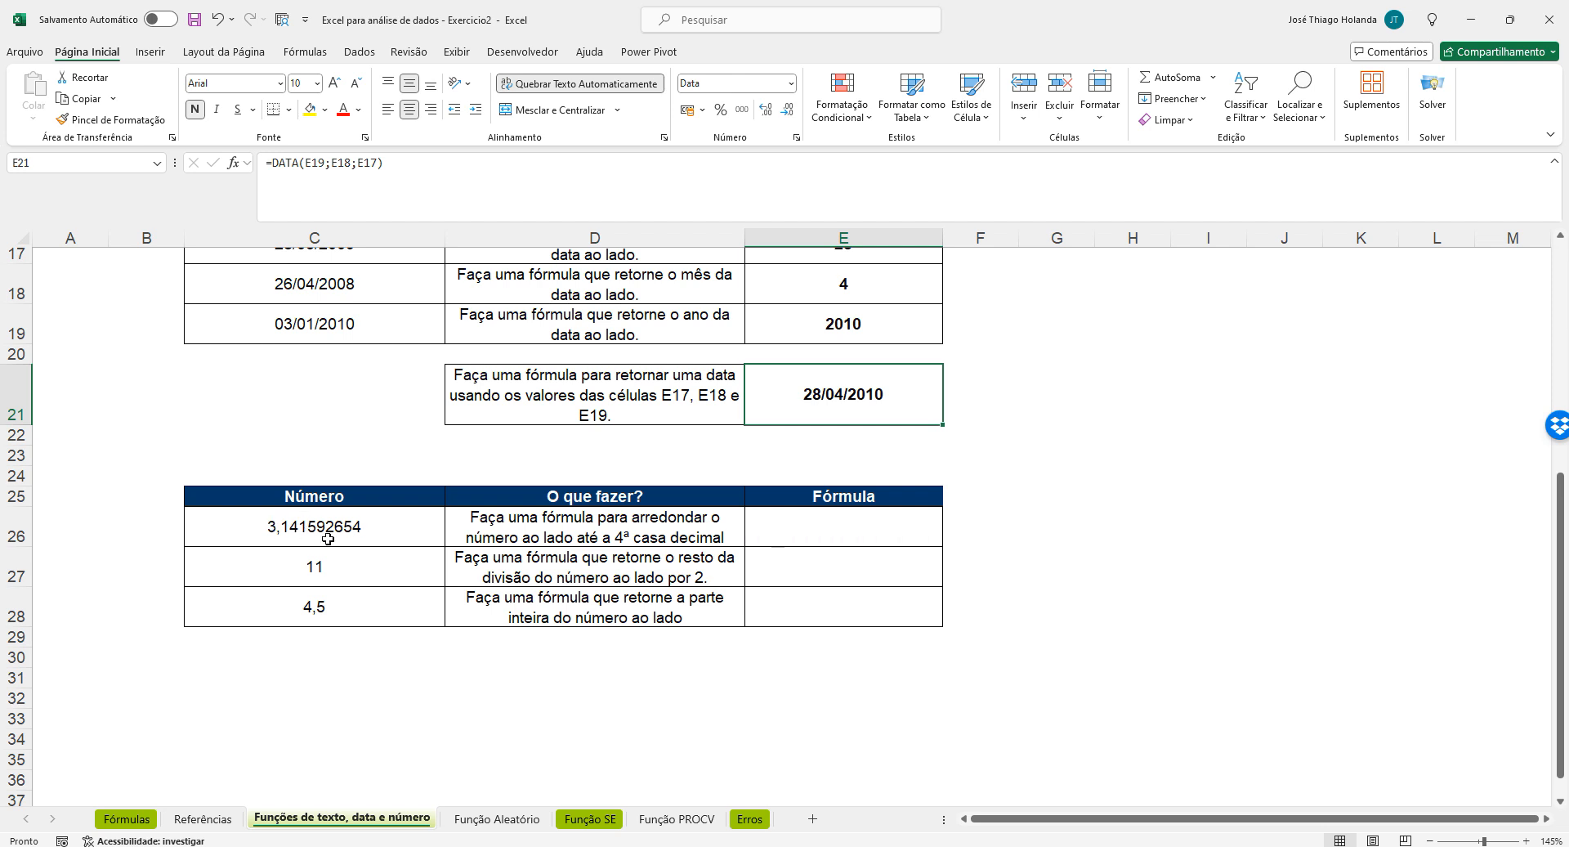
left_click(822, 537)
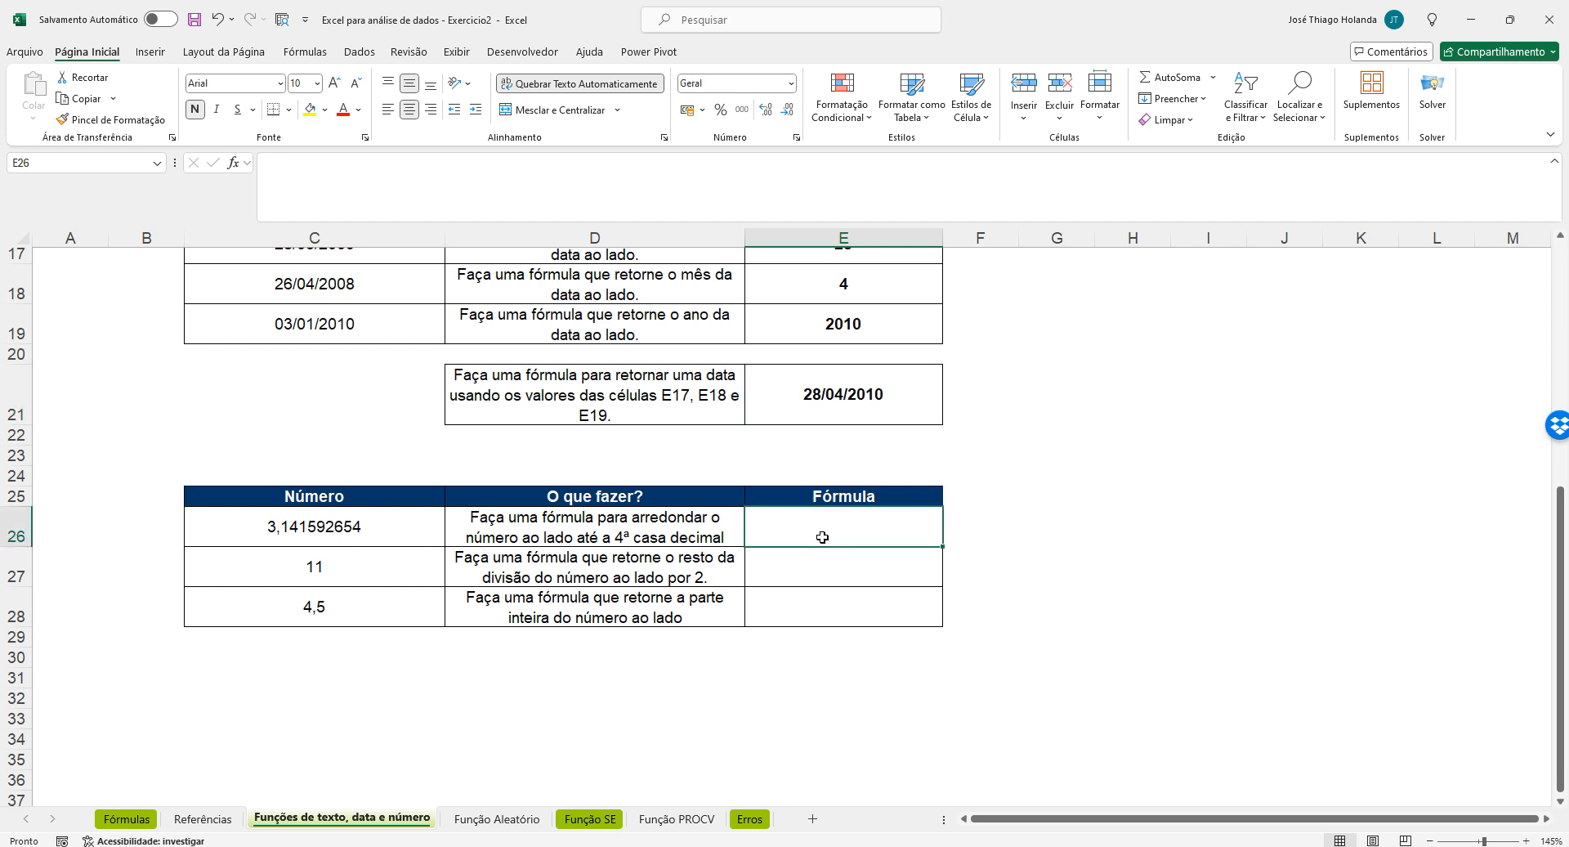
left_click(334, 536)
left_click(781, 525)
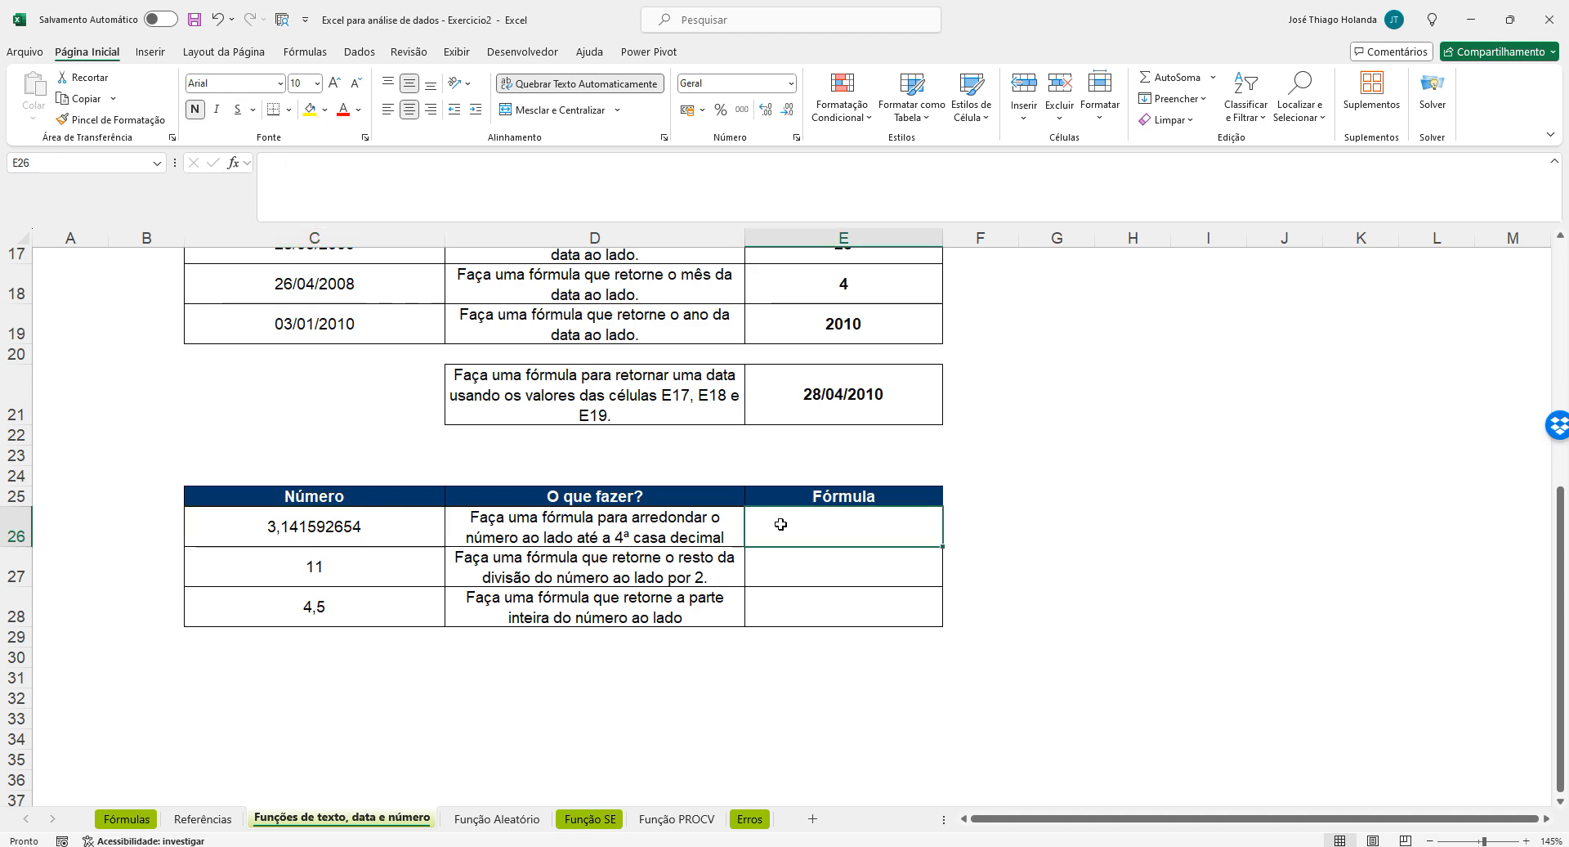
type("=")
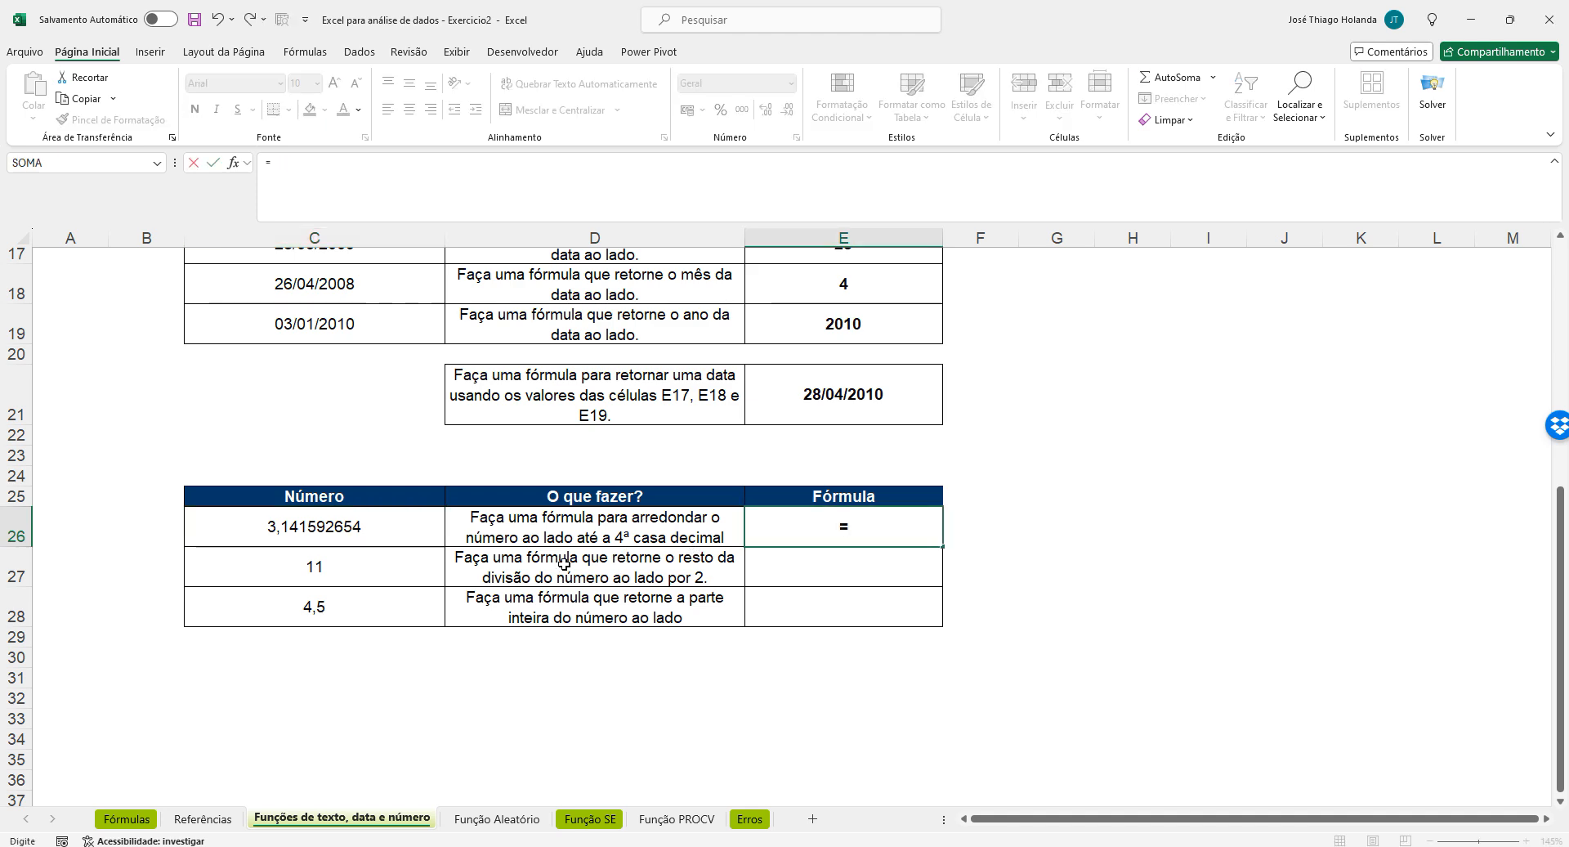
left_click(388, 521)
key("Return")
key("Up")
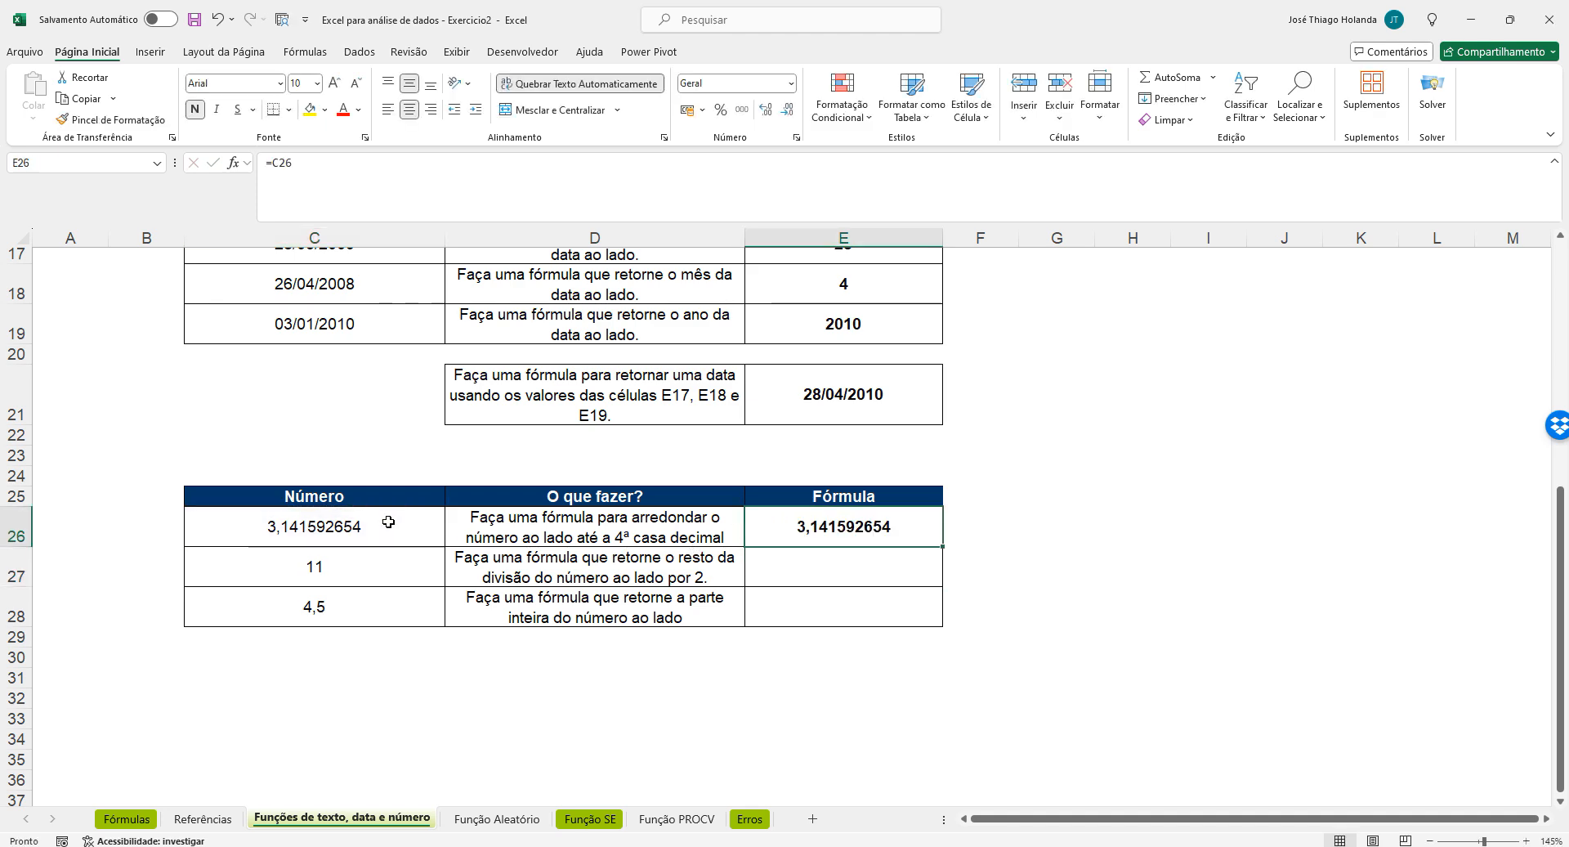
Reduce the displayed decimals of E26 to four places through its number format
left_click(761, 113)
left_click(790, 113)
left_click(790, 113)
left_click(790, 112)
left_click(790, 113)
left_click(790, 113)
left_click(789, 113)
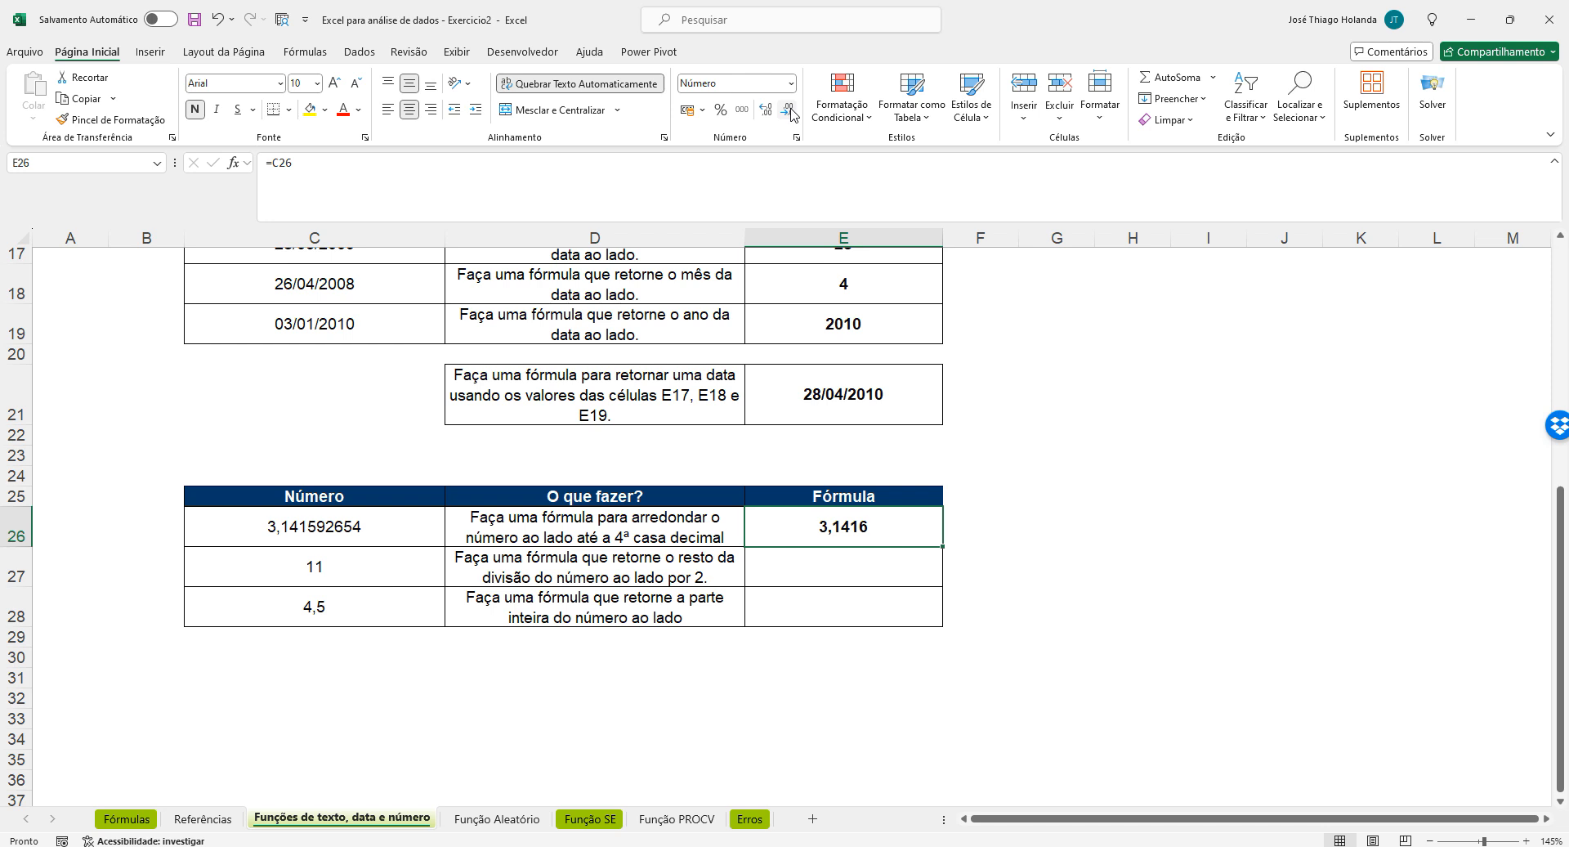
Inspect the formula behind the number in C26 without changing it, and return to E26
left_click(351, 528)
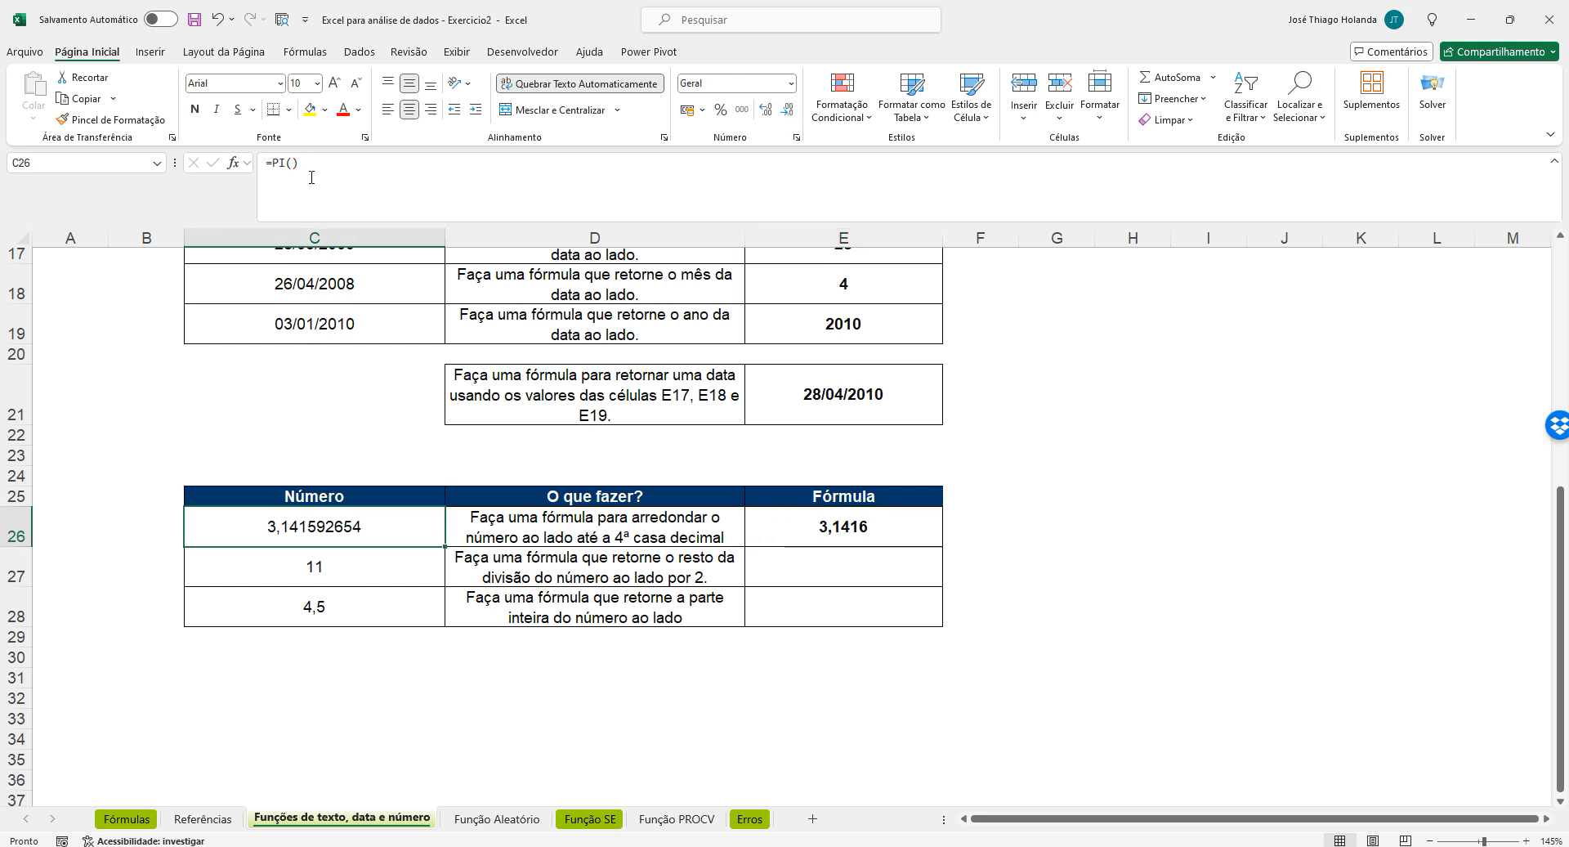
left_click_drag(311, 175, 239, 177)
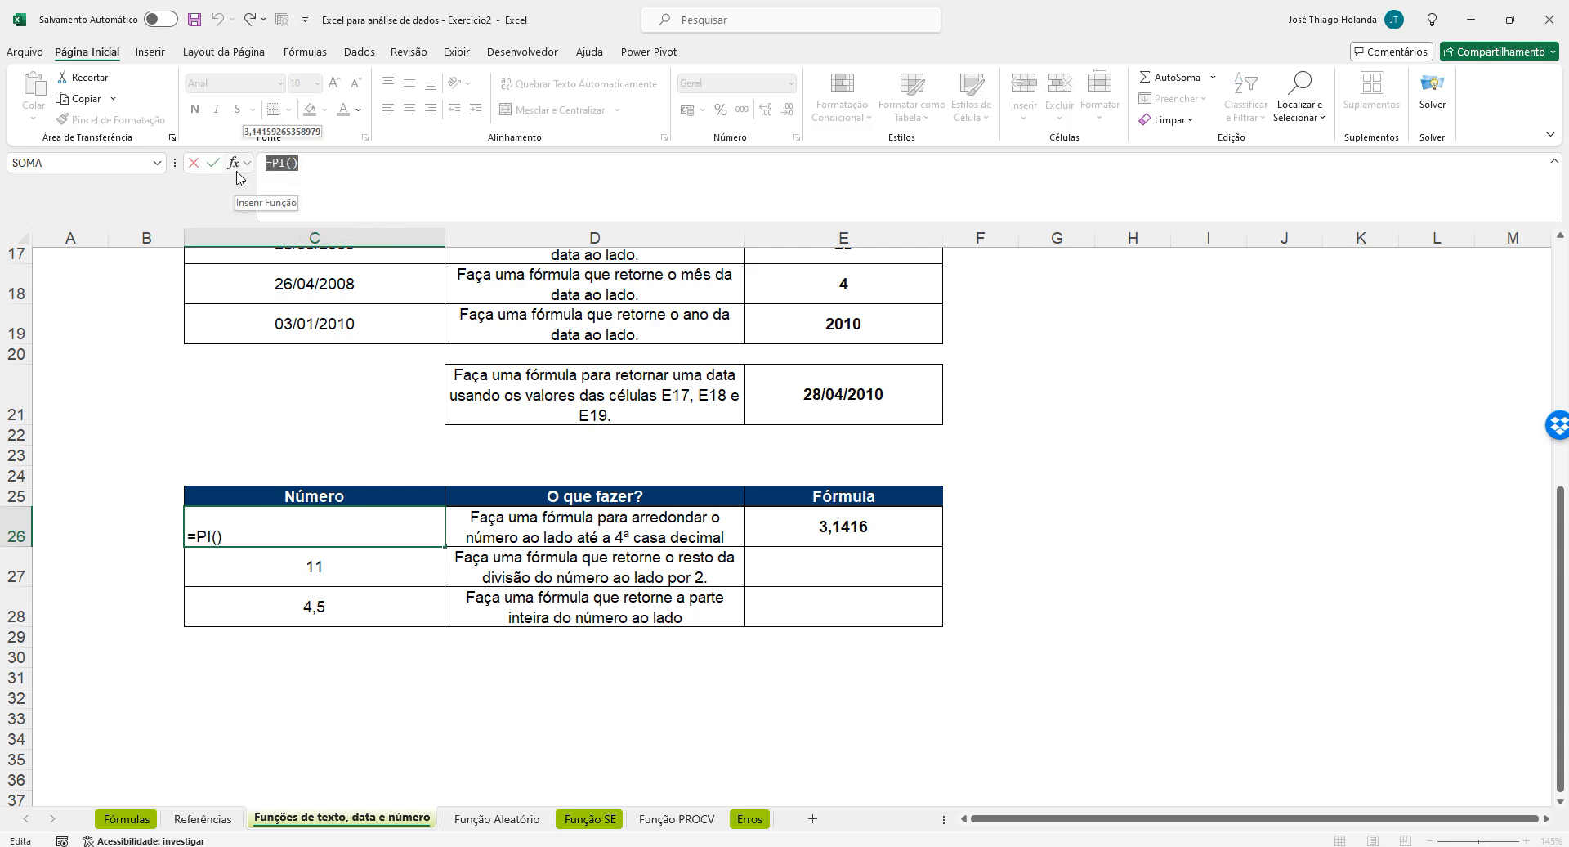
key("Escape")
left_click(851, 528)
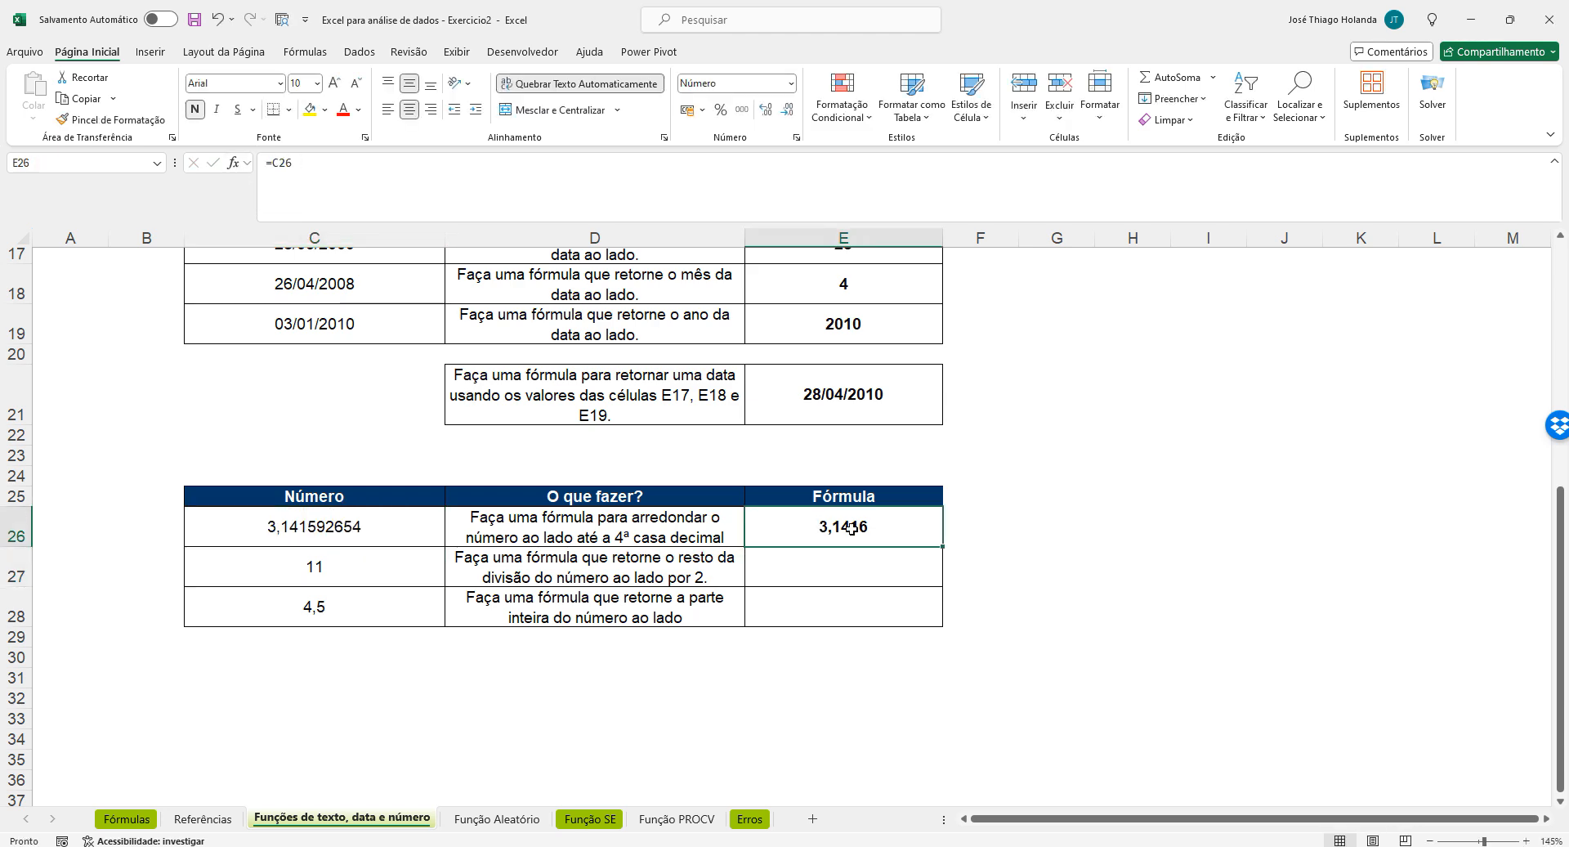
Replace the formula in E26 with =ARRED(C26;4) to round the first number to four decimal places
type("=")
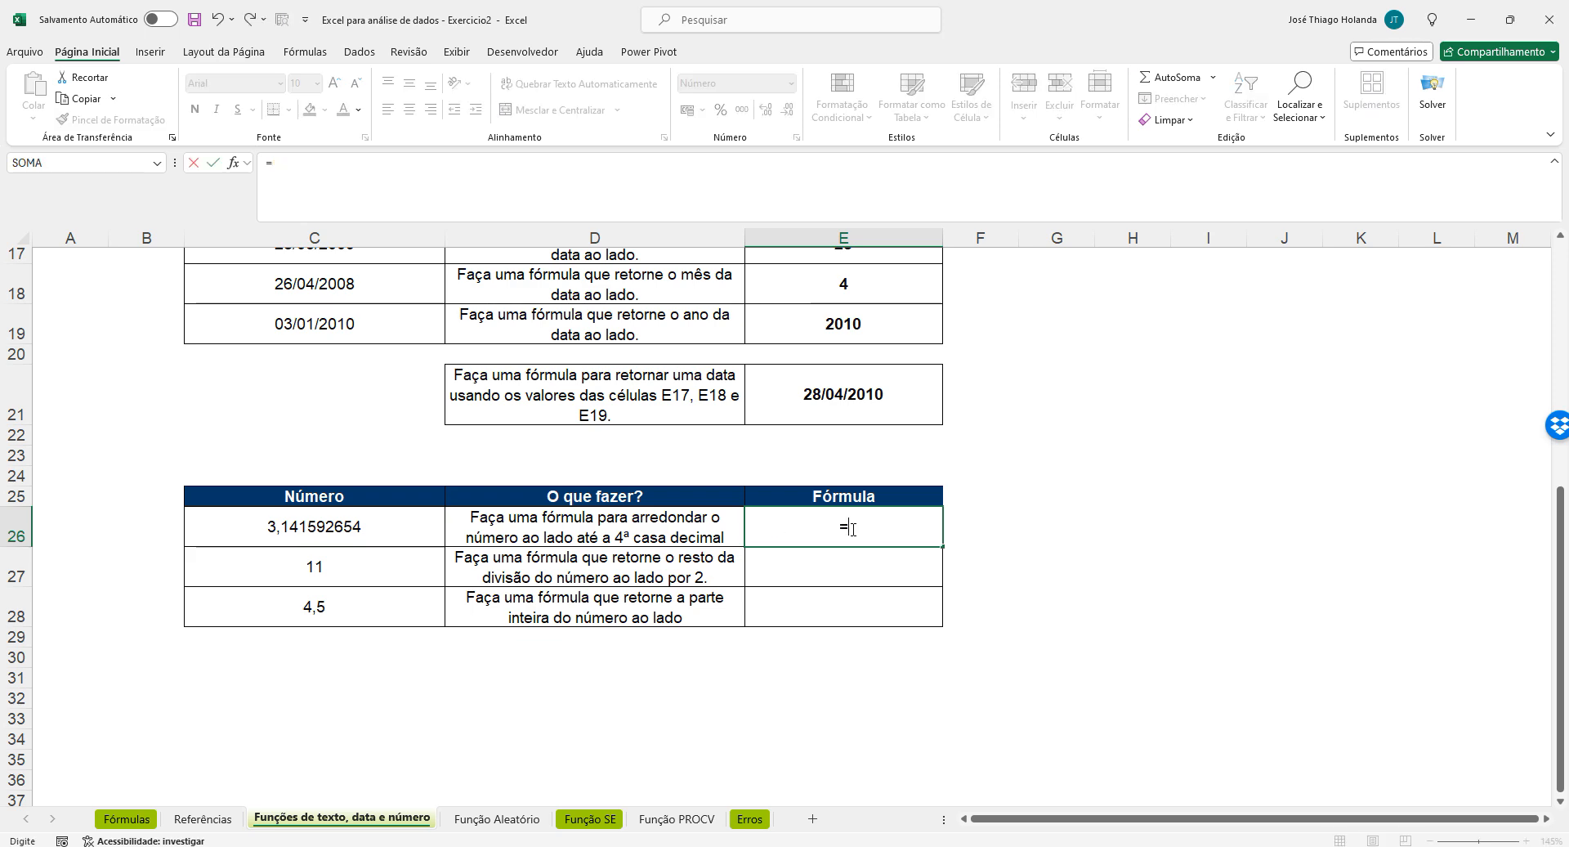
type("arred")
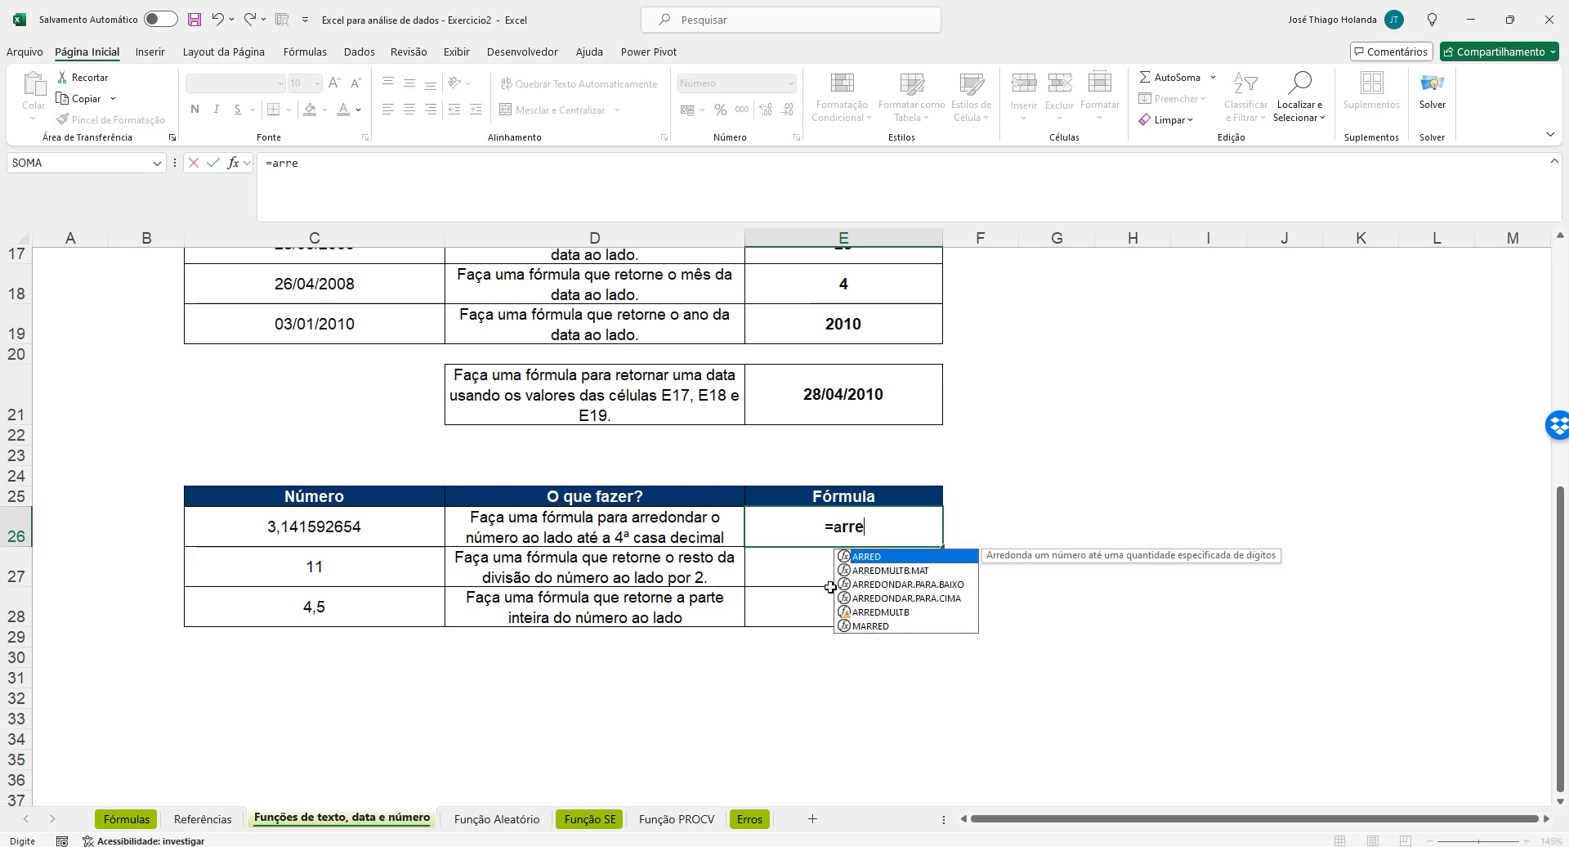
key("Tab")
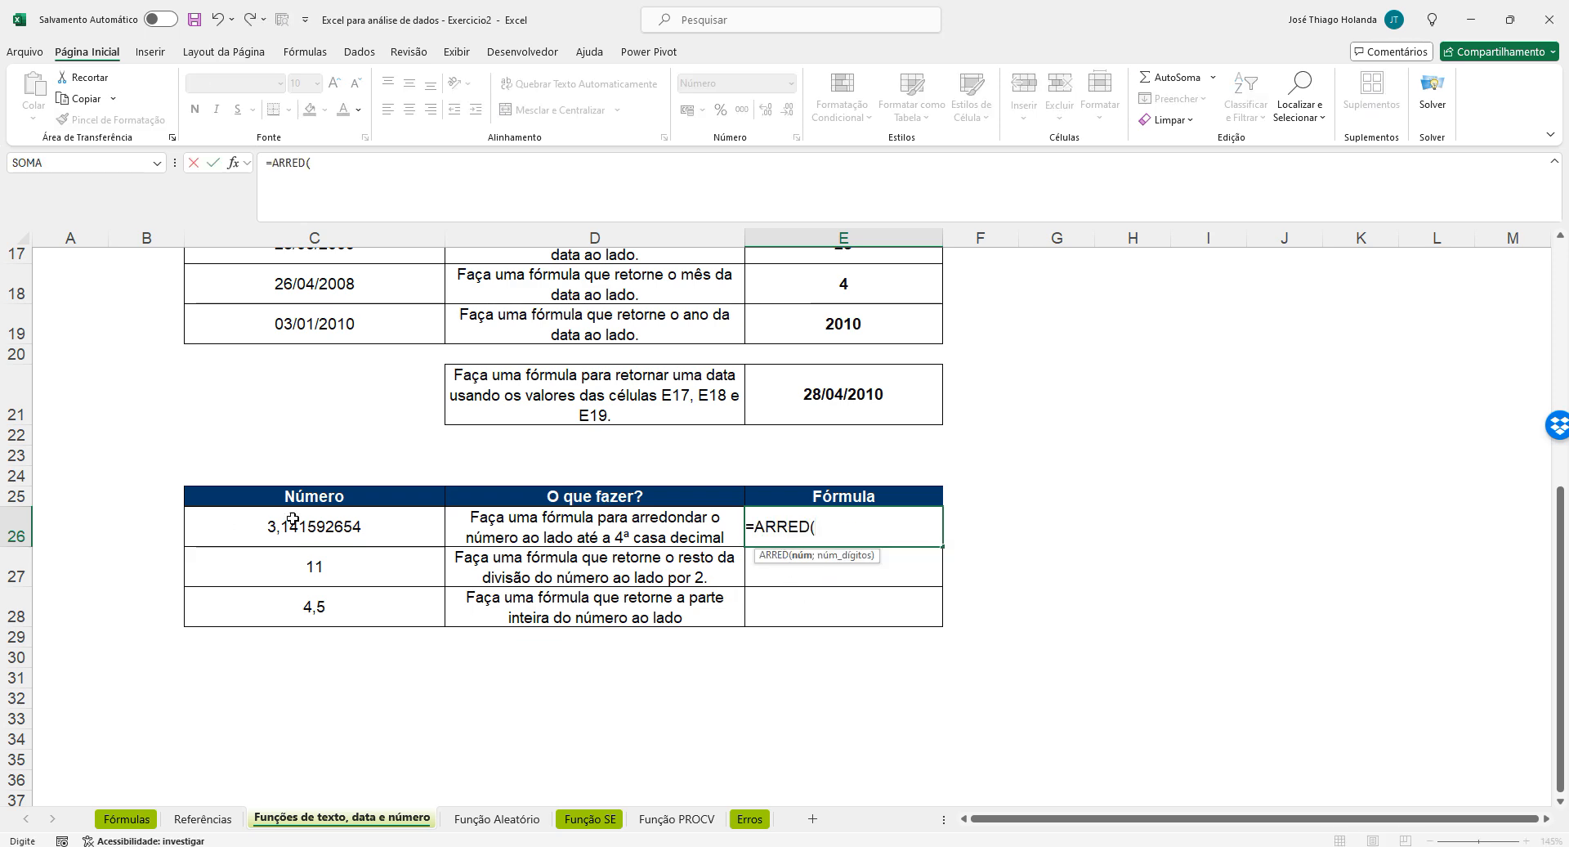
left_click(331, 522)
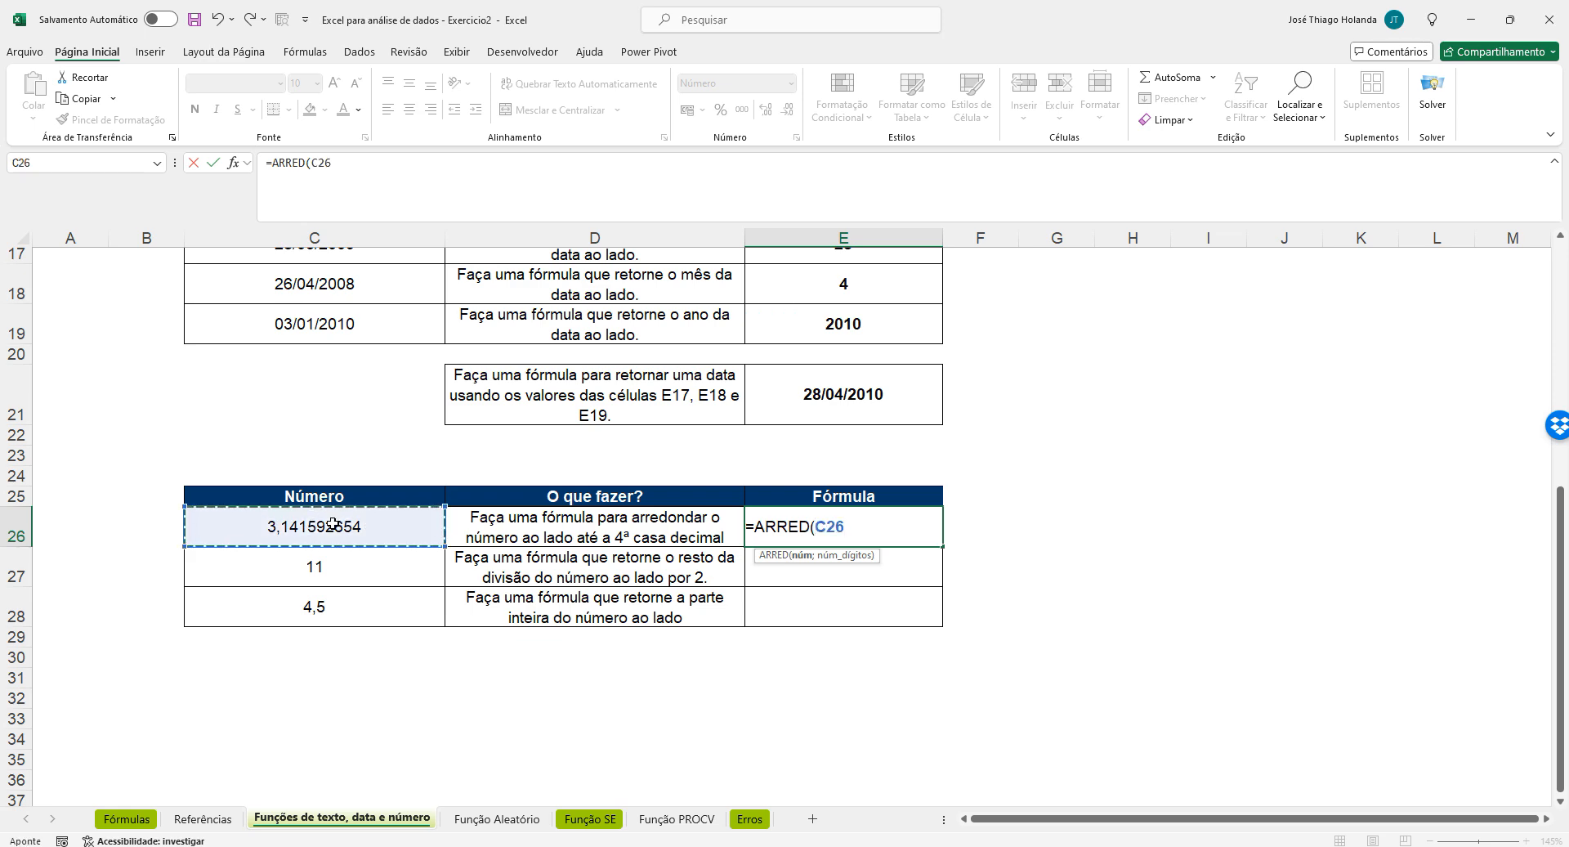
type(";4")
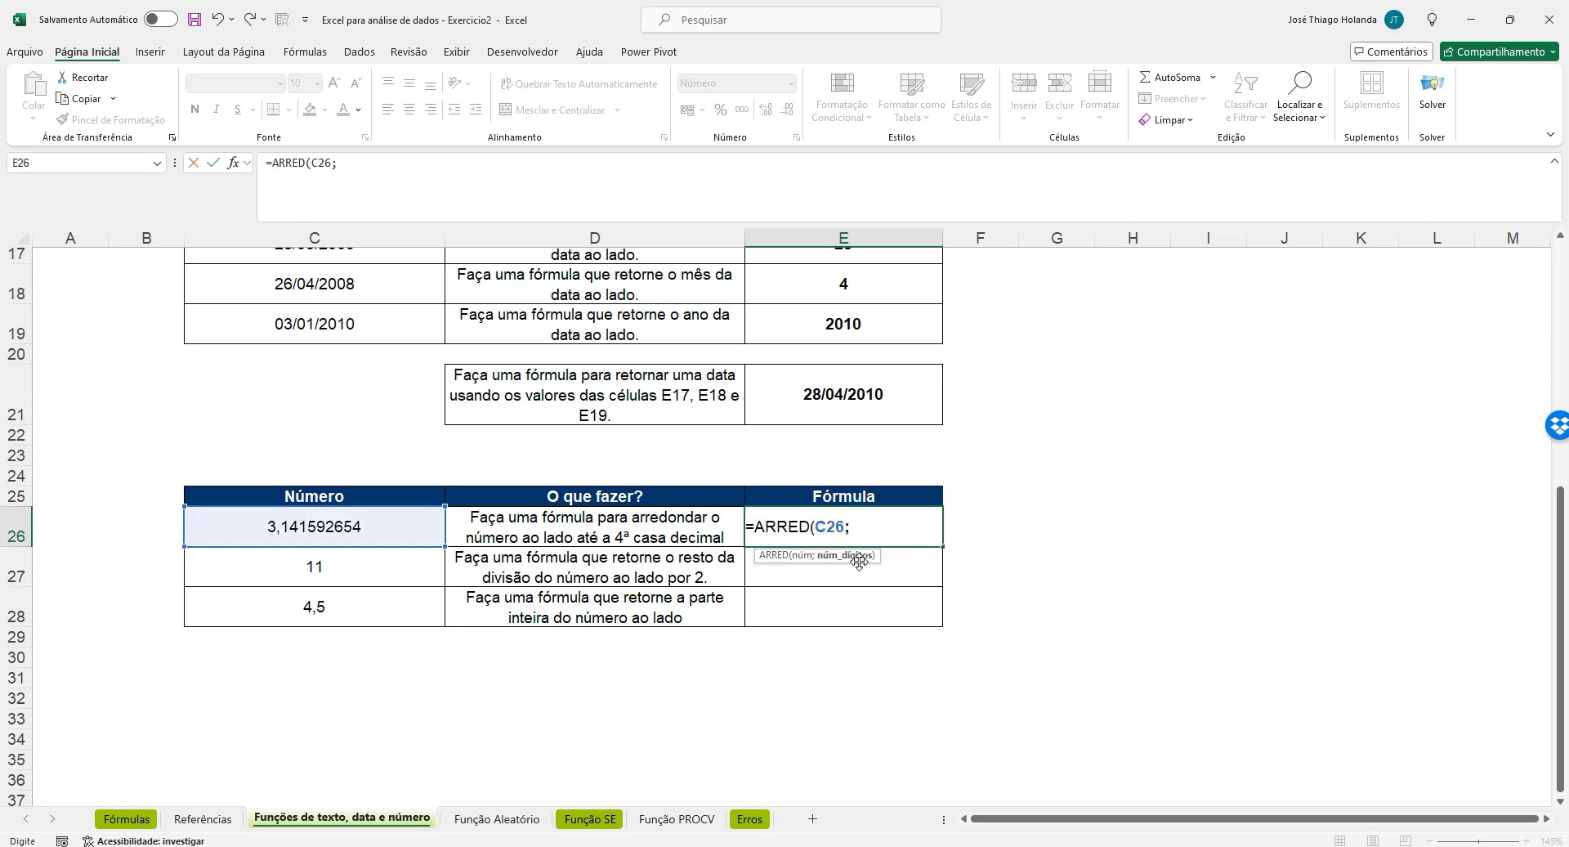
key("Return")
key("Up")
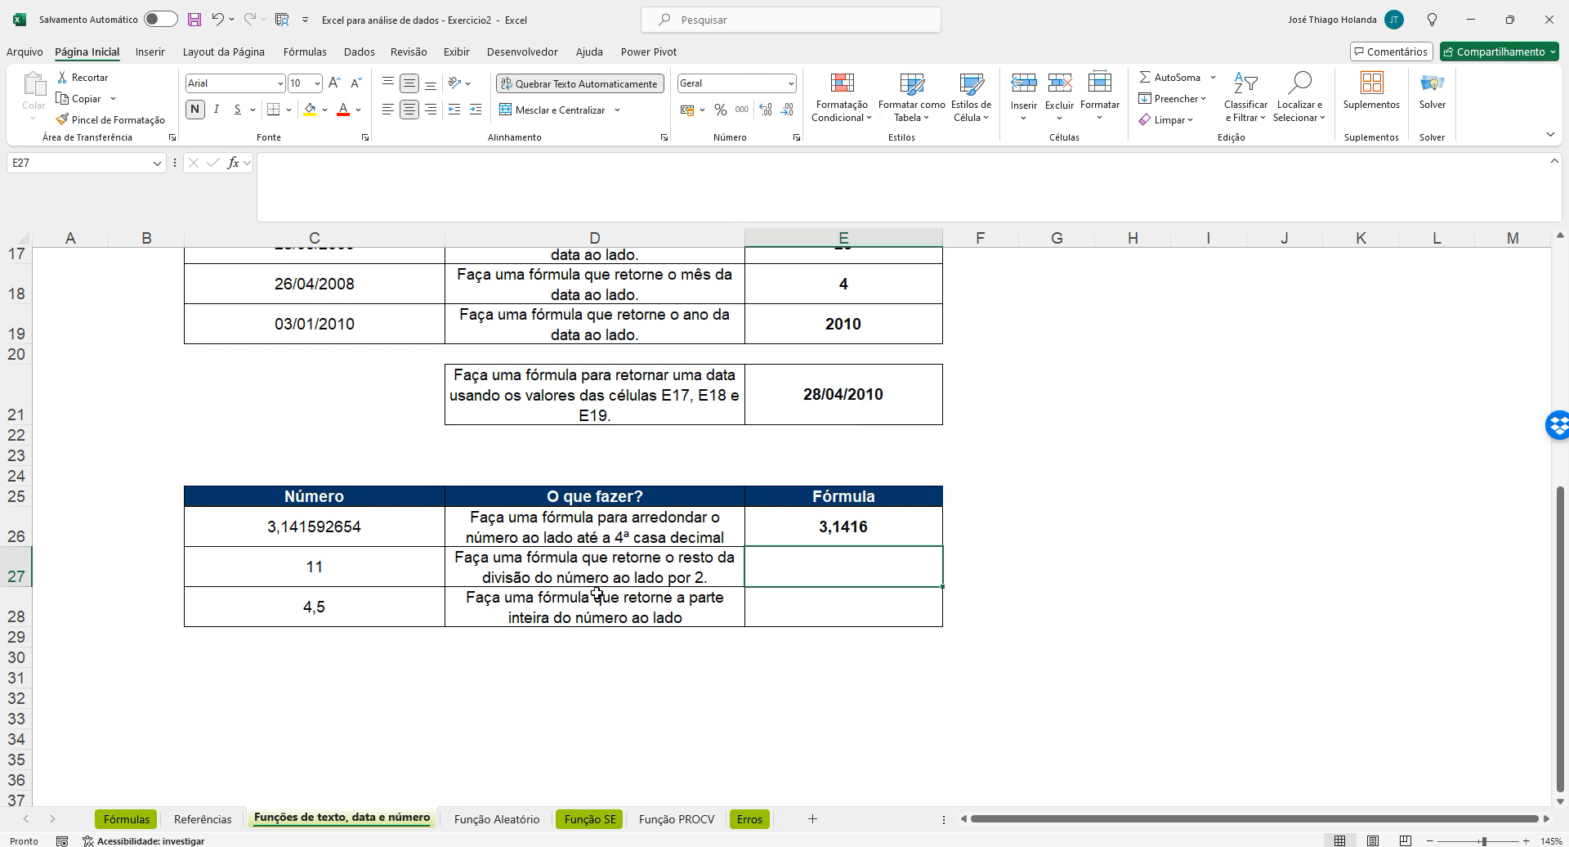
Reduce the displayed decimals of E26 to two places, and raise them to six places
left_click(313, 576)
left_click(873, 528)
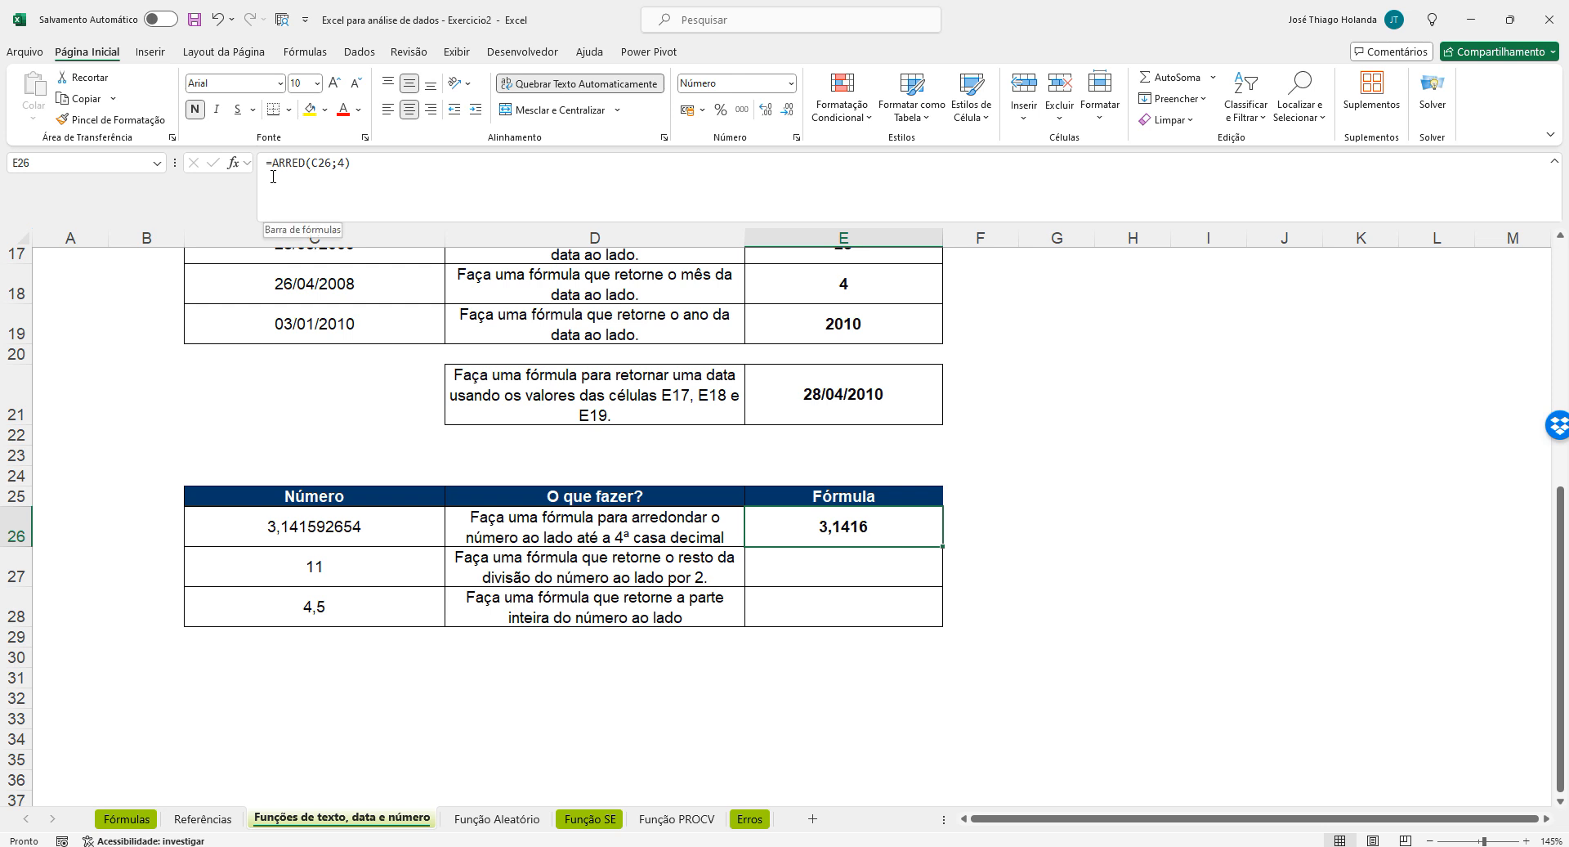
left_click(789, 112)
left_click(789, 112)
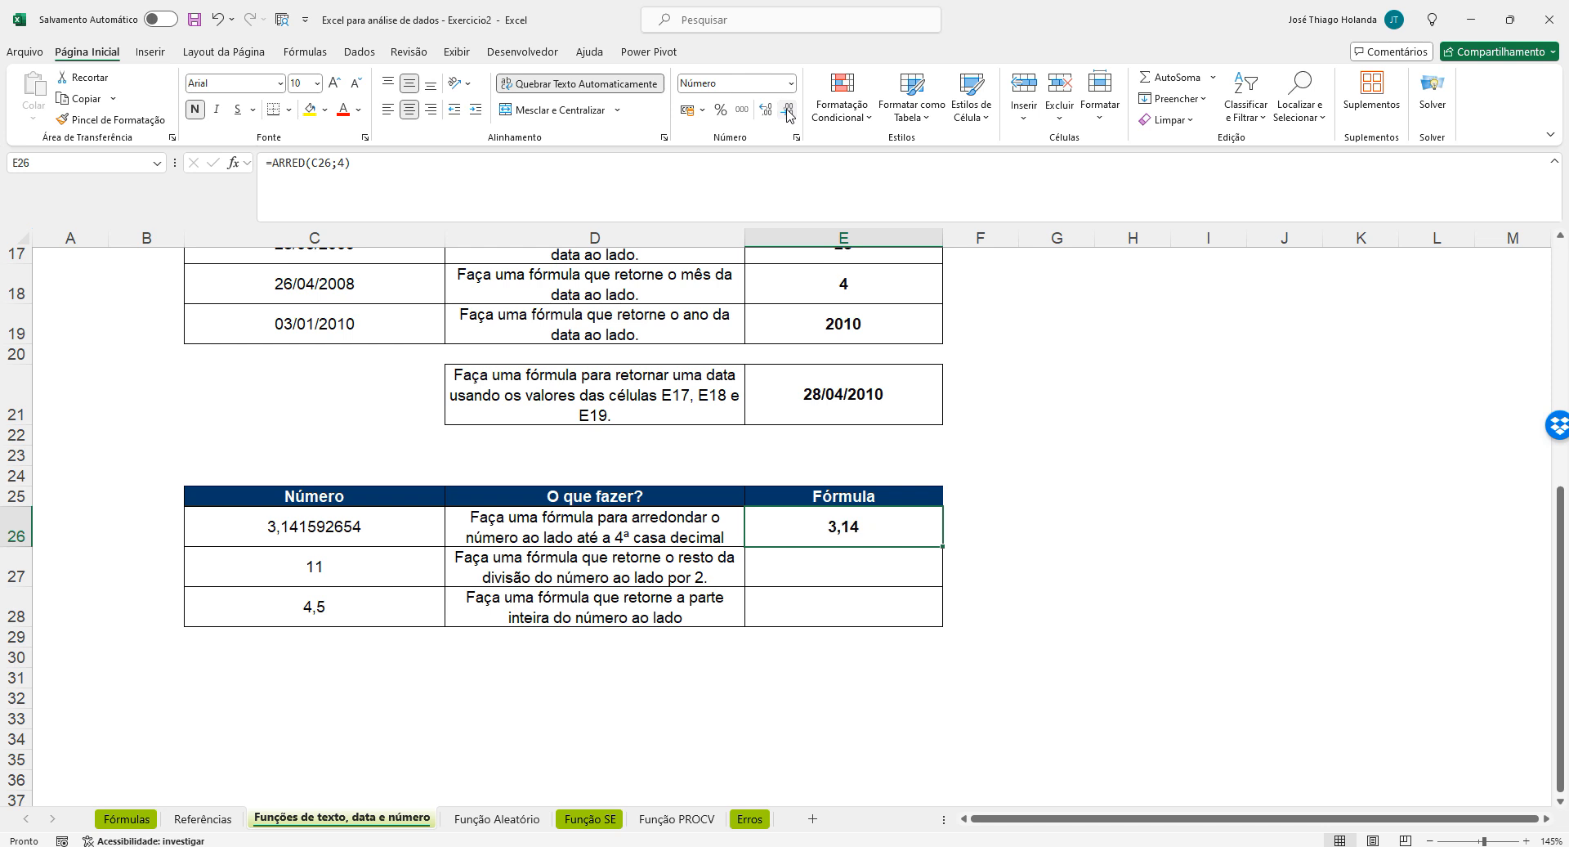
left_click(767, 112)
left_click(767, 112)
left_click(767, 112)
left_click(767, 112)
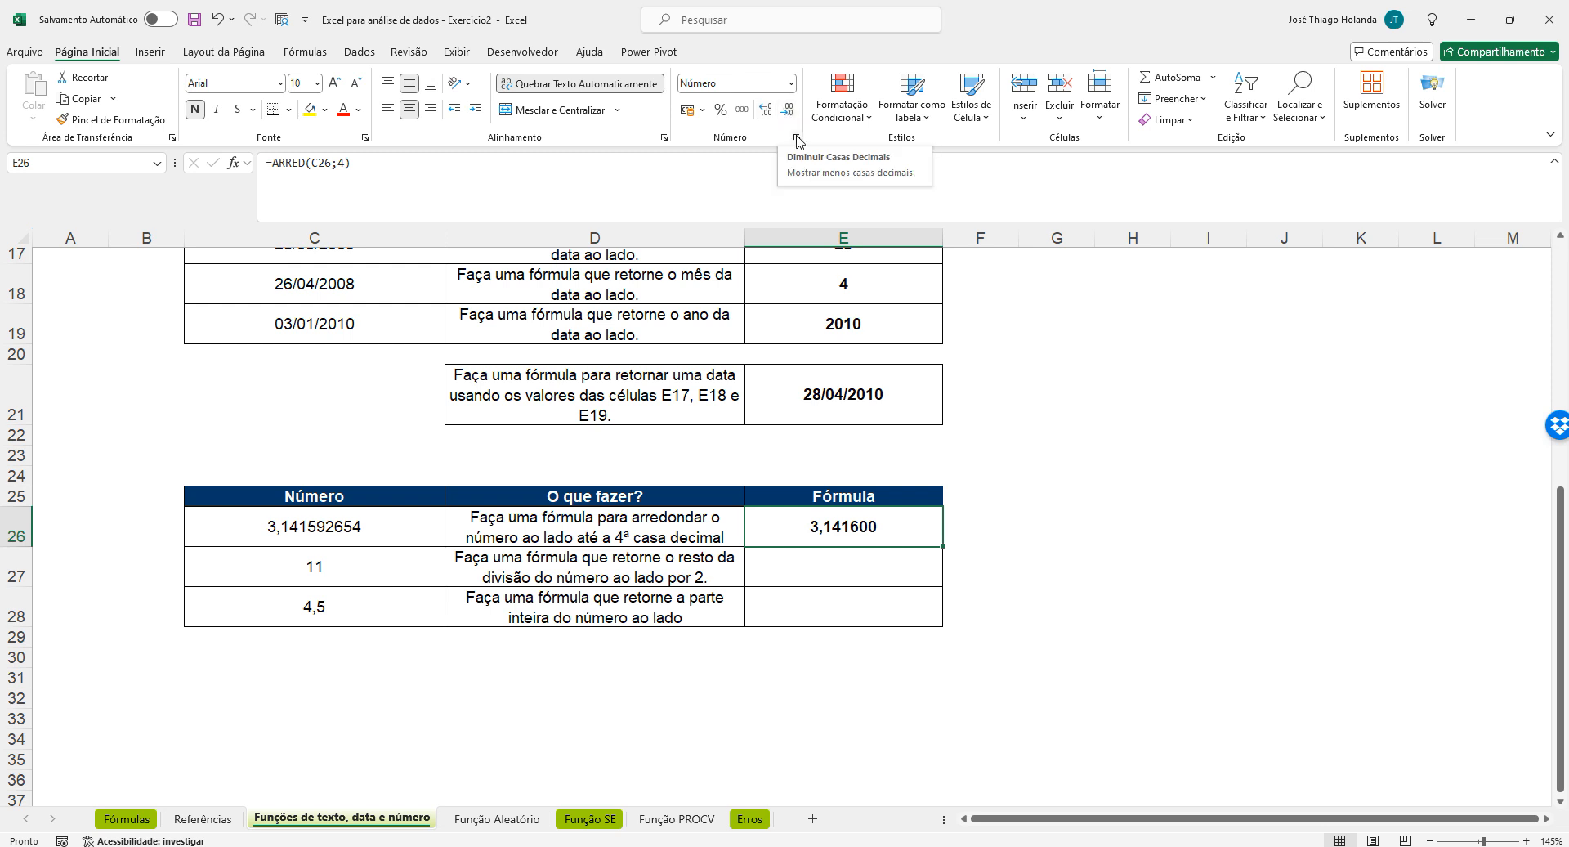
Check the formula behind C26 and set the displayed decimals of E26 back to four places
left_click(327, 524)
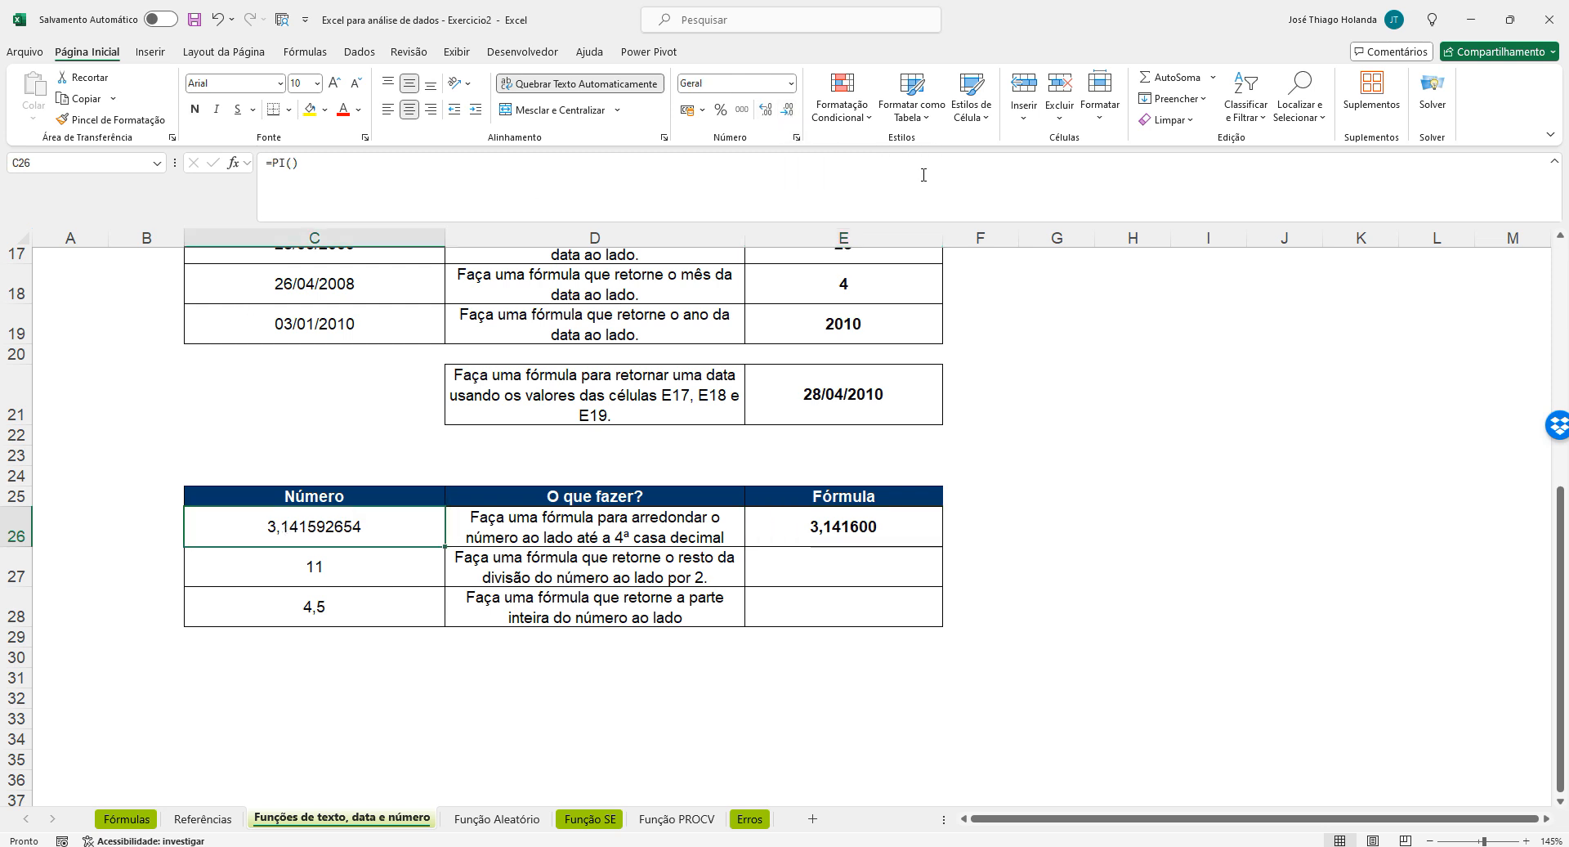
left_click(765, 109)
left_click(788, 110)
left_click(856, 533)
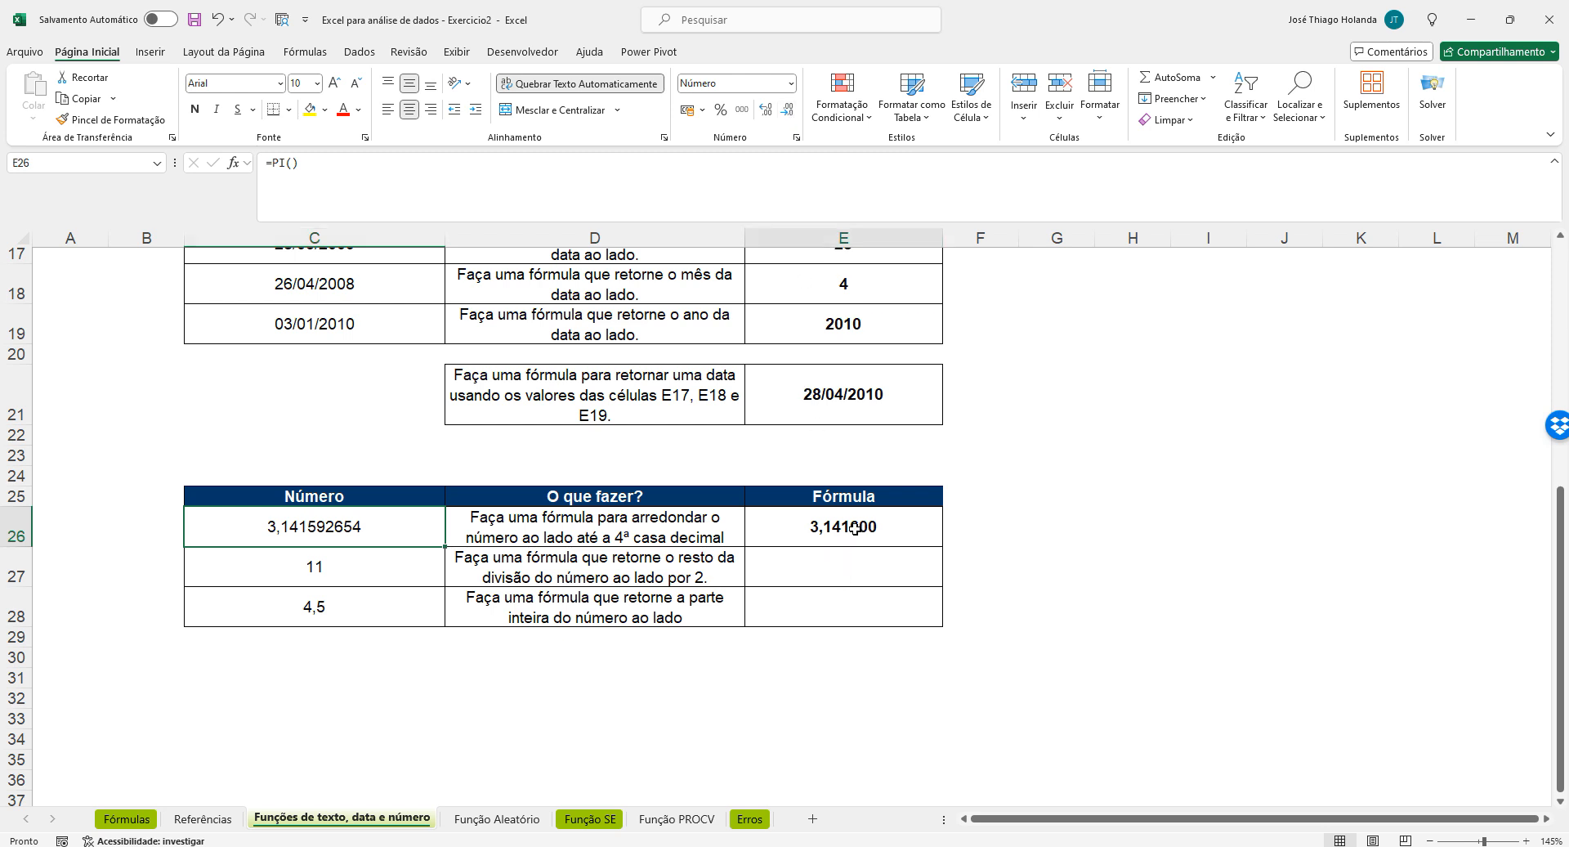
left_click(788, 110)
left_click(788, 109)
Enter =MOD(C27;2) in E27 to return the remainder of dividing the second number by 2
left_click(796, 578)
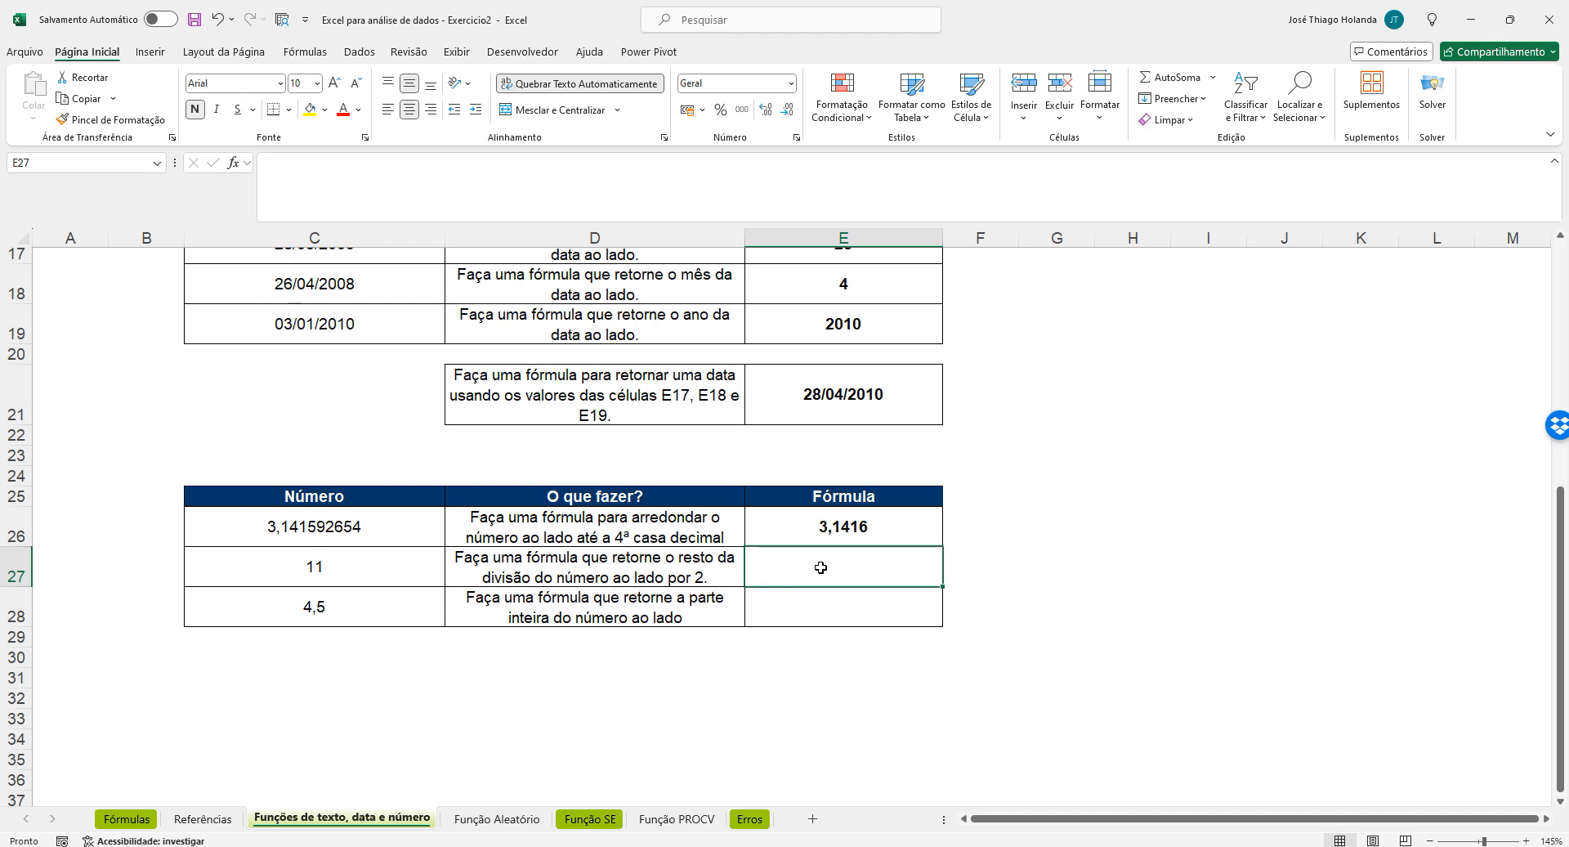
type("=")
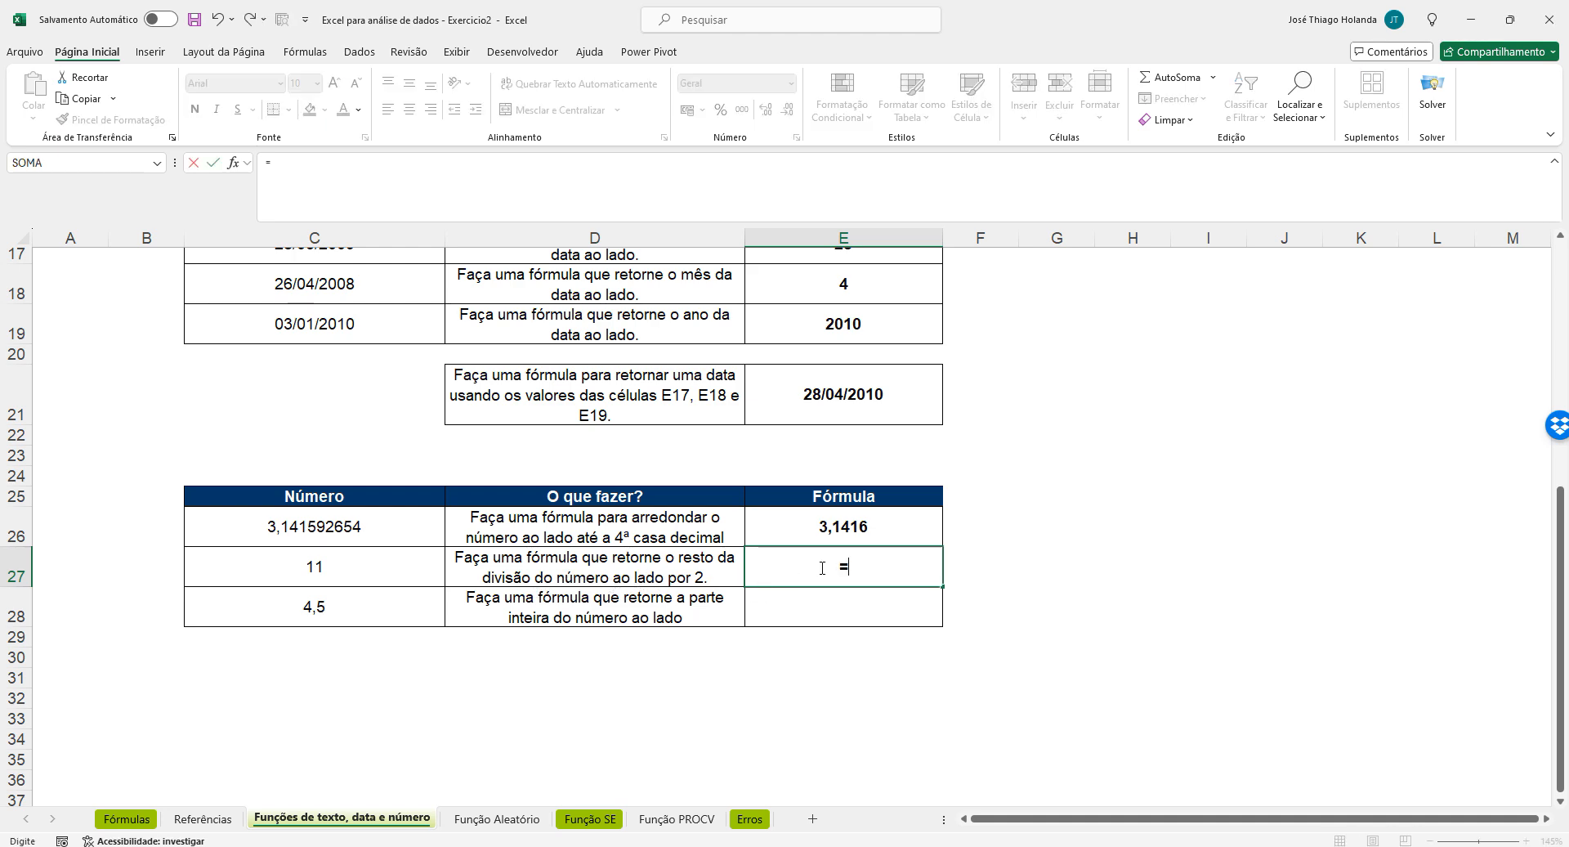
type("mod")
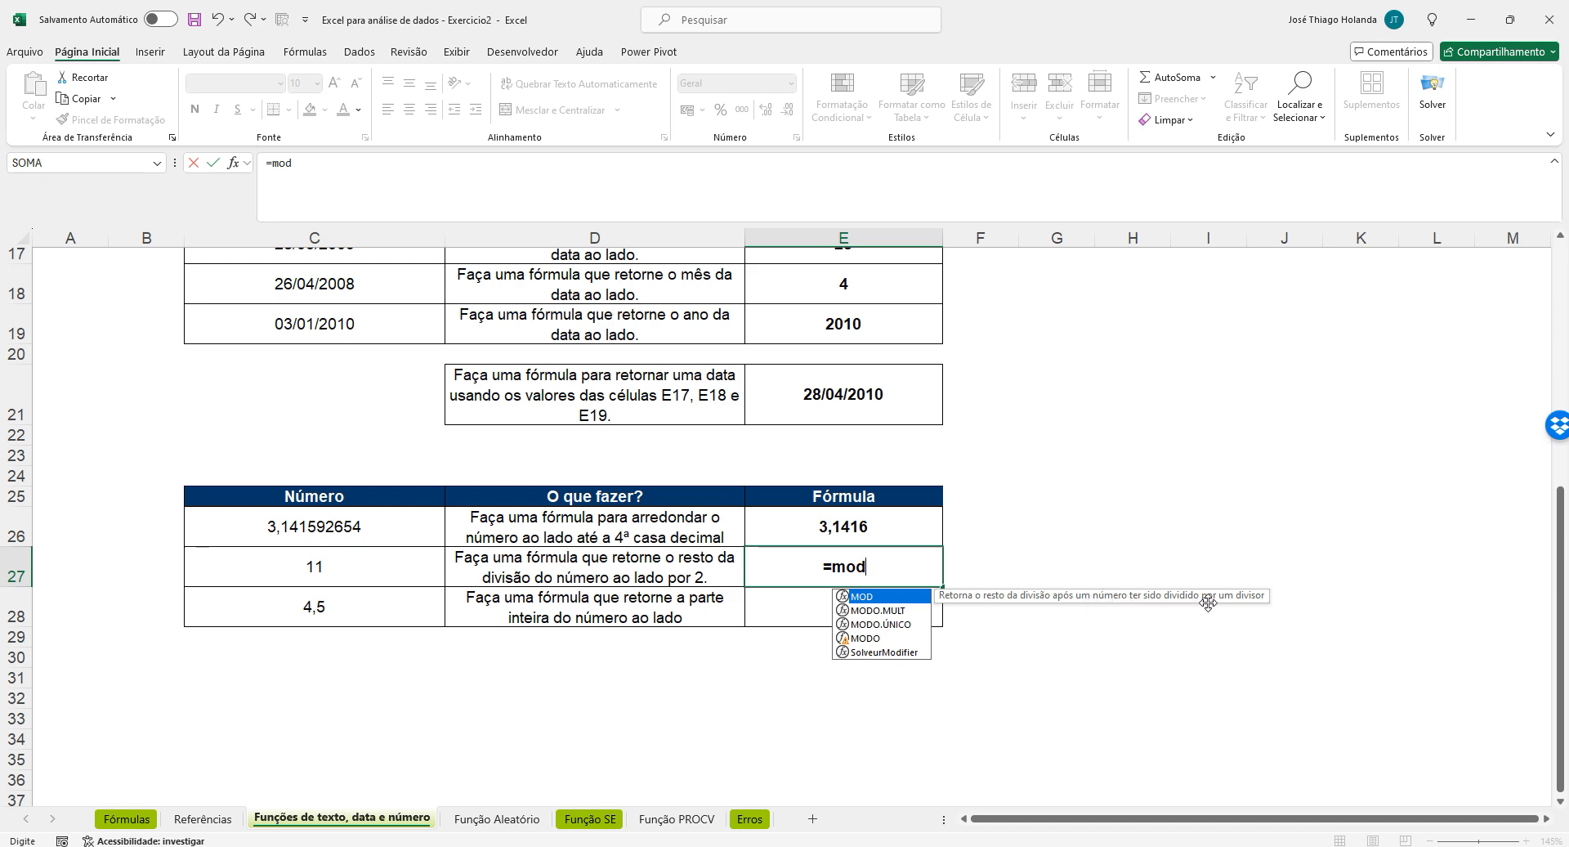
key("Tab")
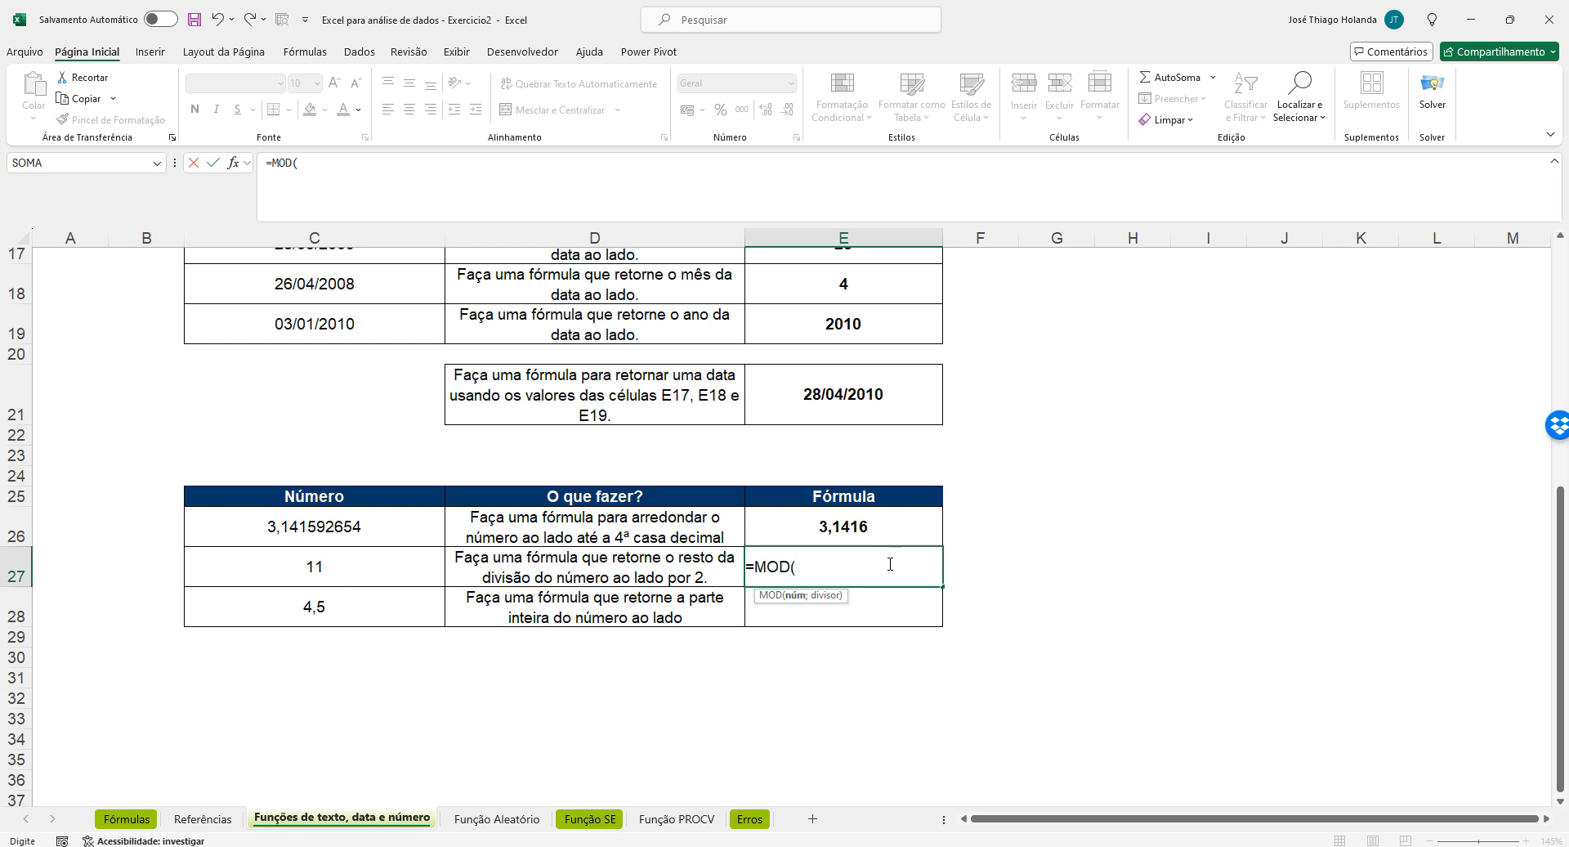
left_click(342, 570)
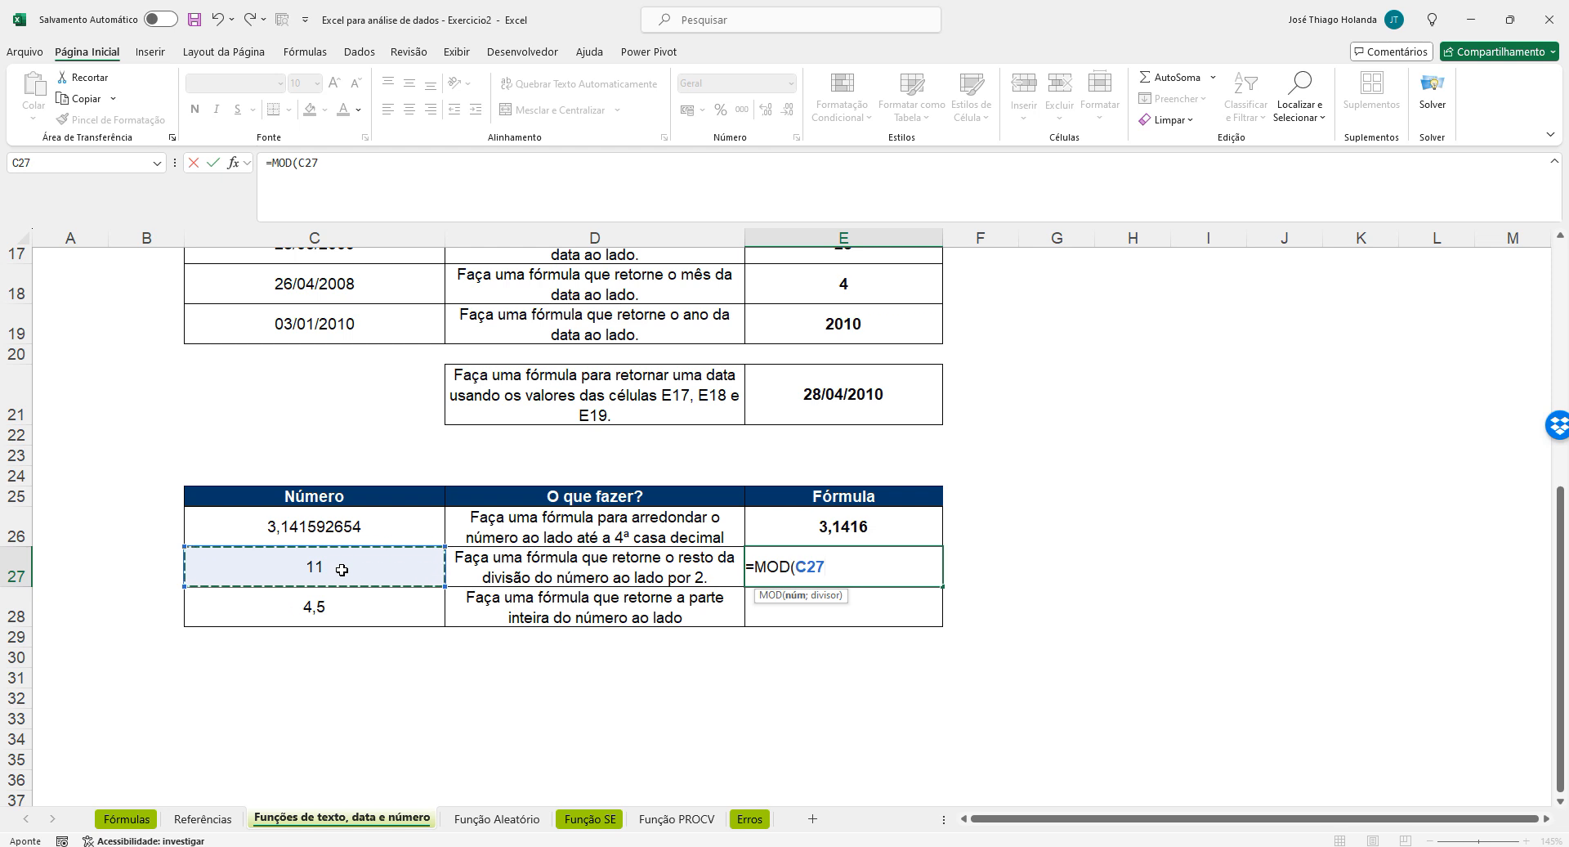
type(";")
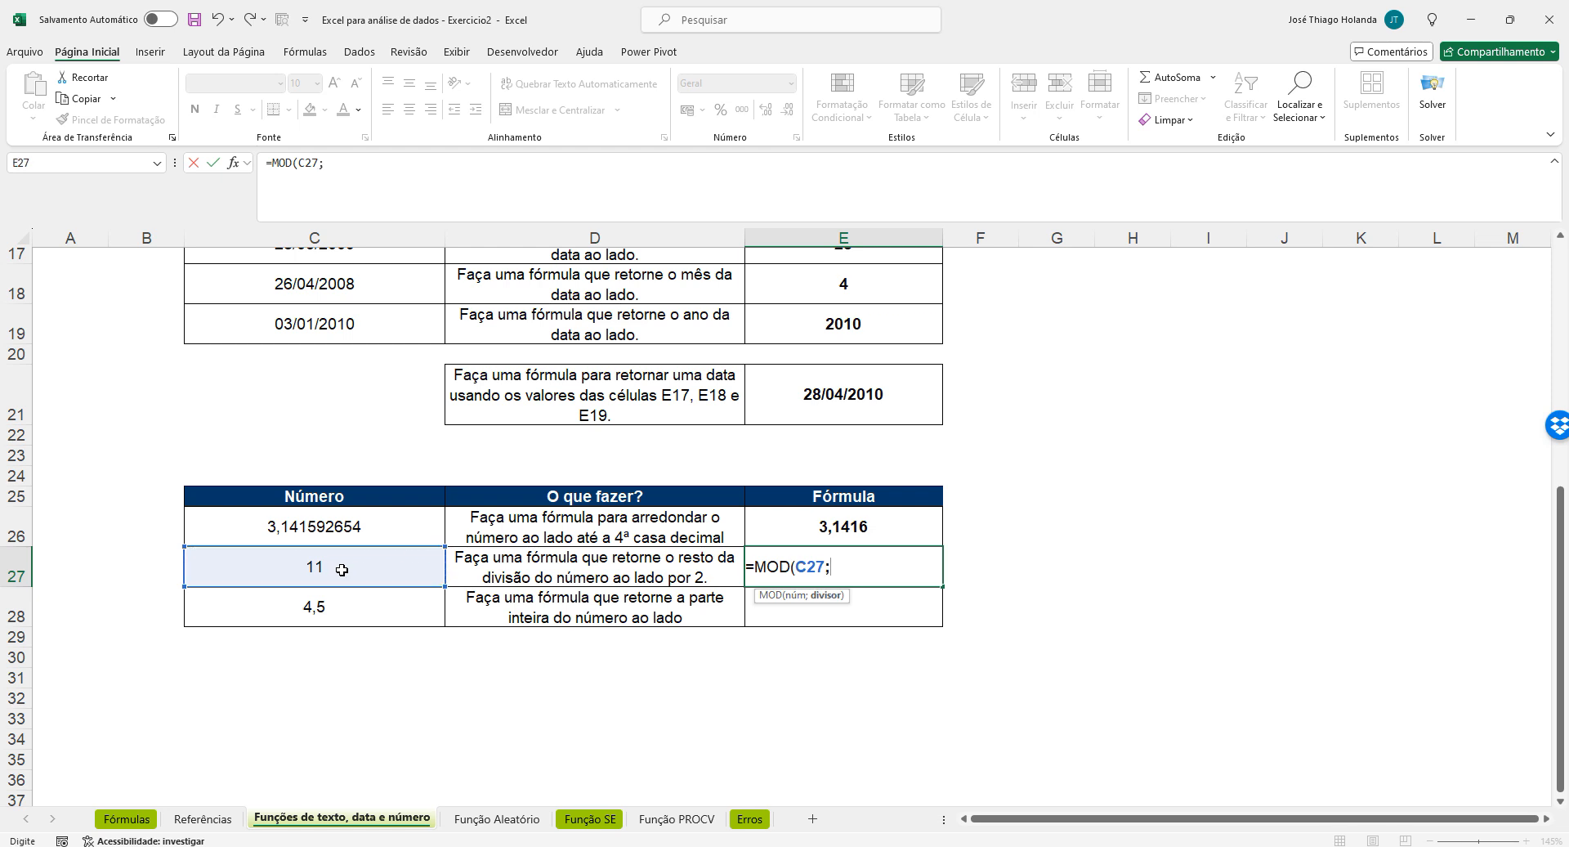
type("2)")
key("Return")
key("Up")
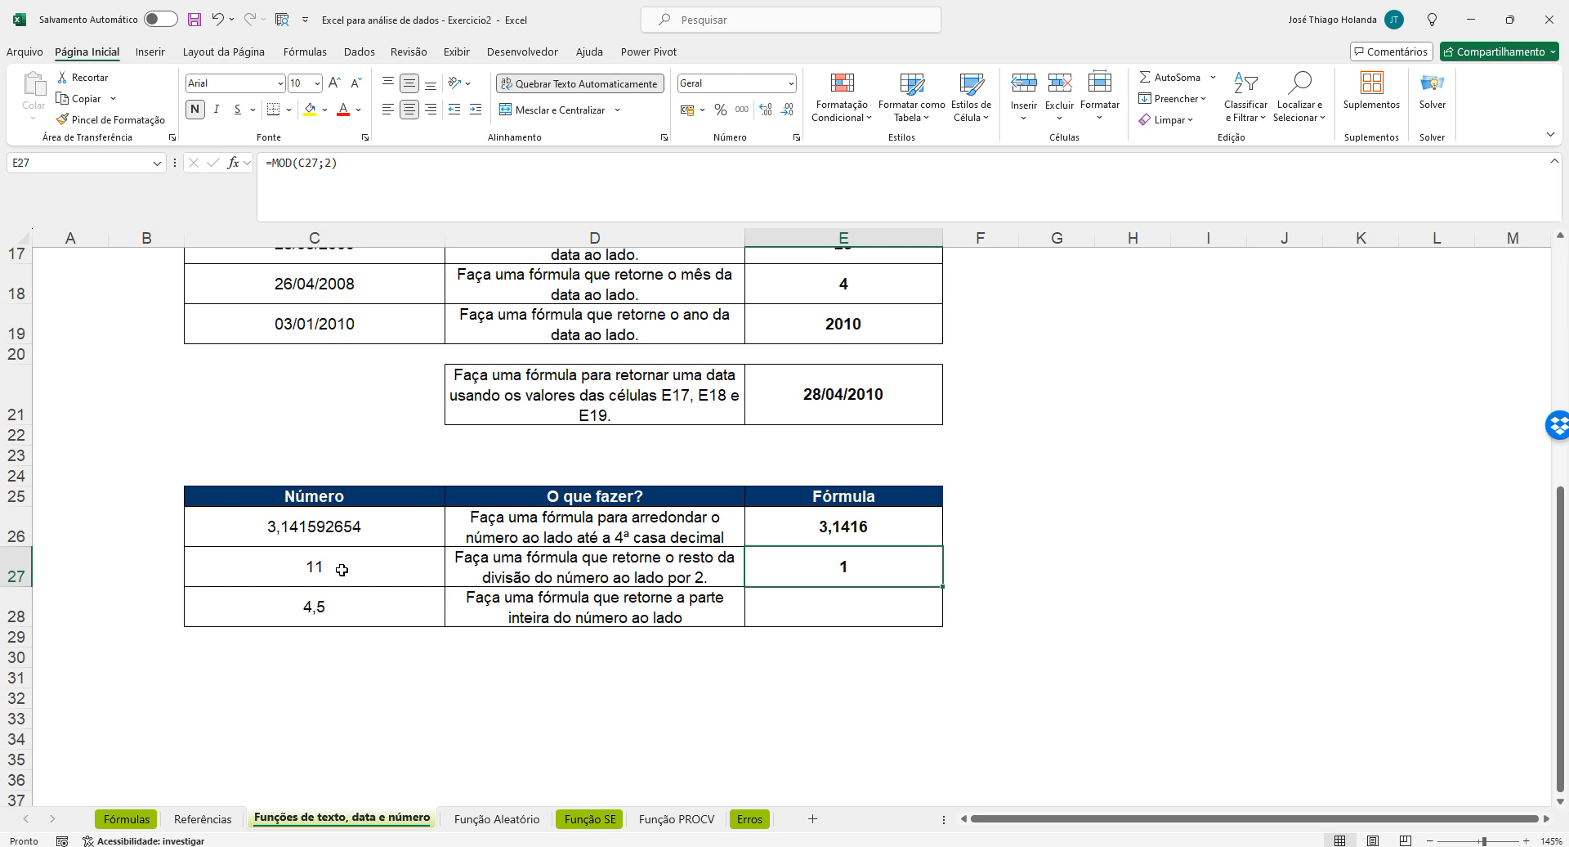
Enter =INT(C28) in E28 to return the integer part of the third number
left_click(928, 596)
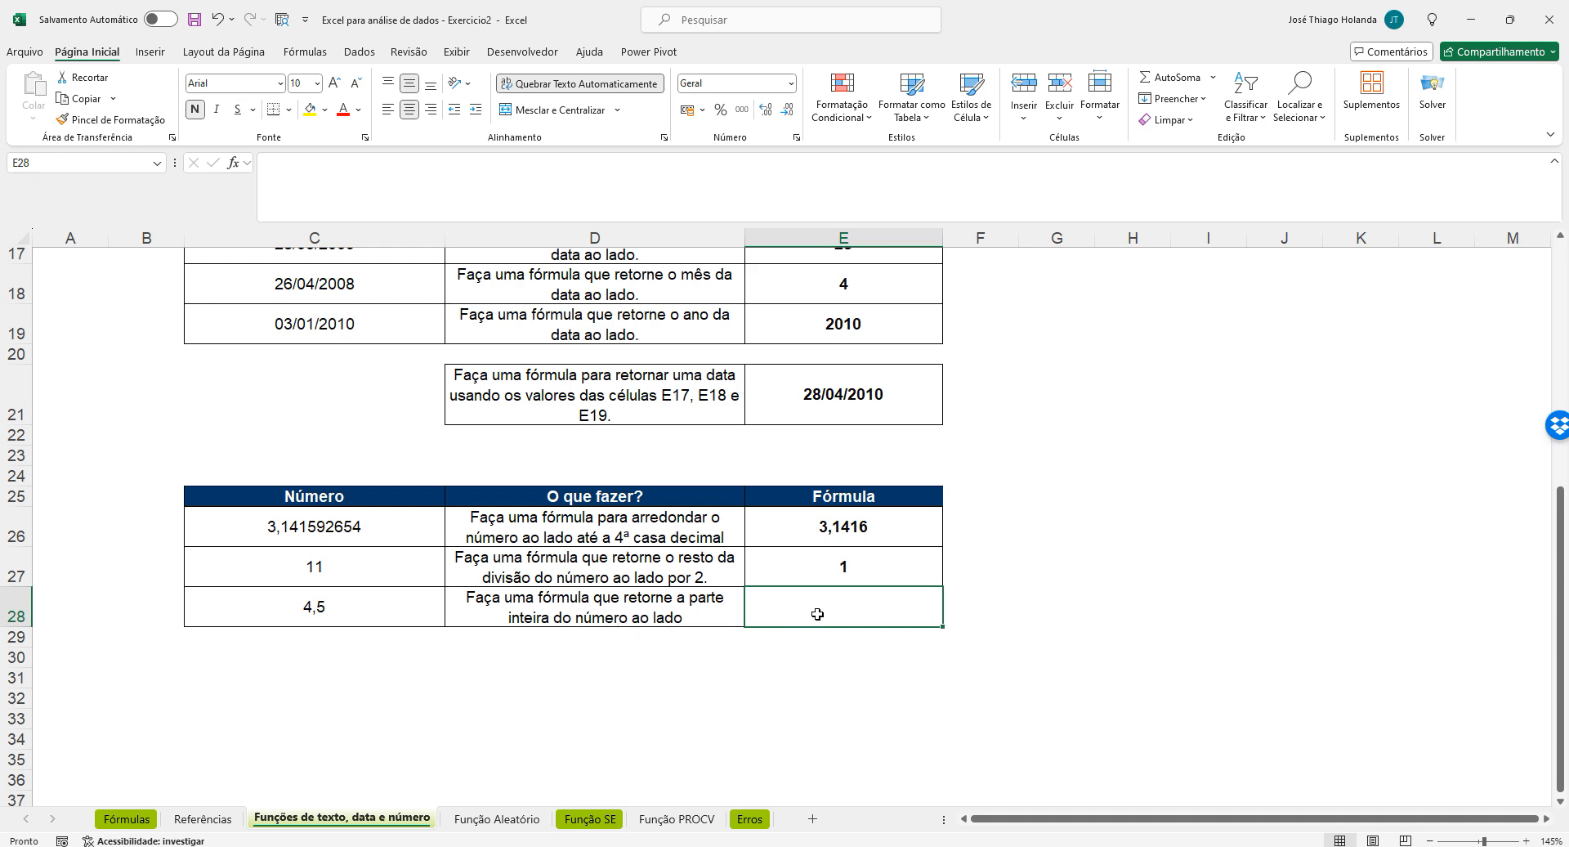
type("=INT(")
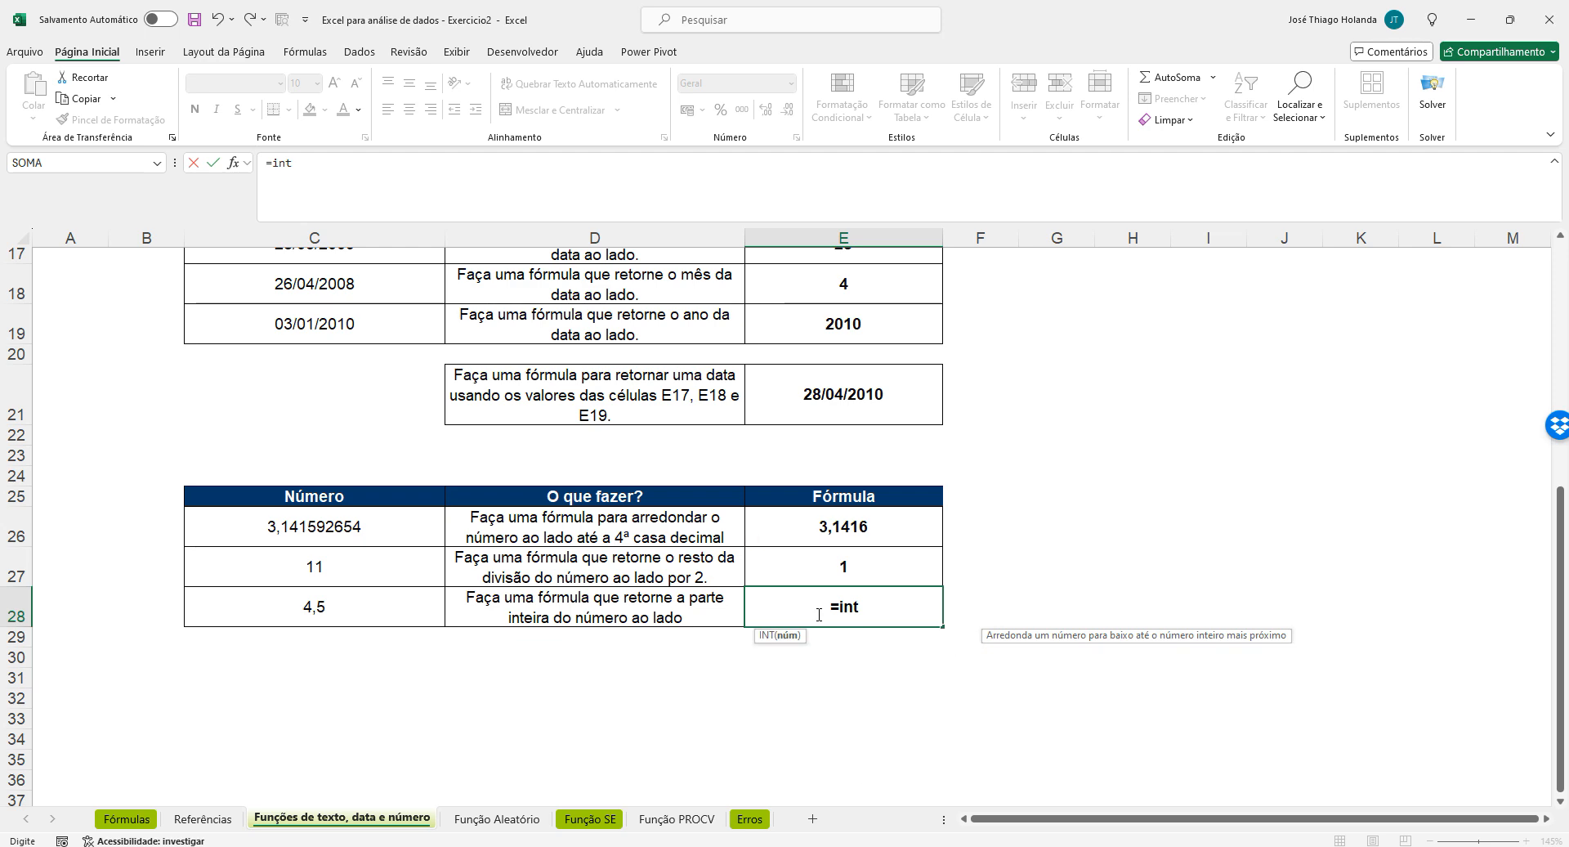
left_click(332, 607)
type(")")
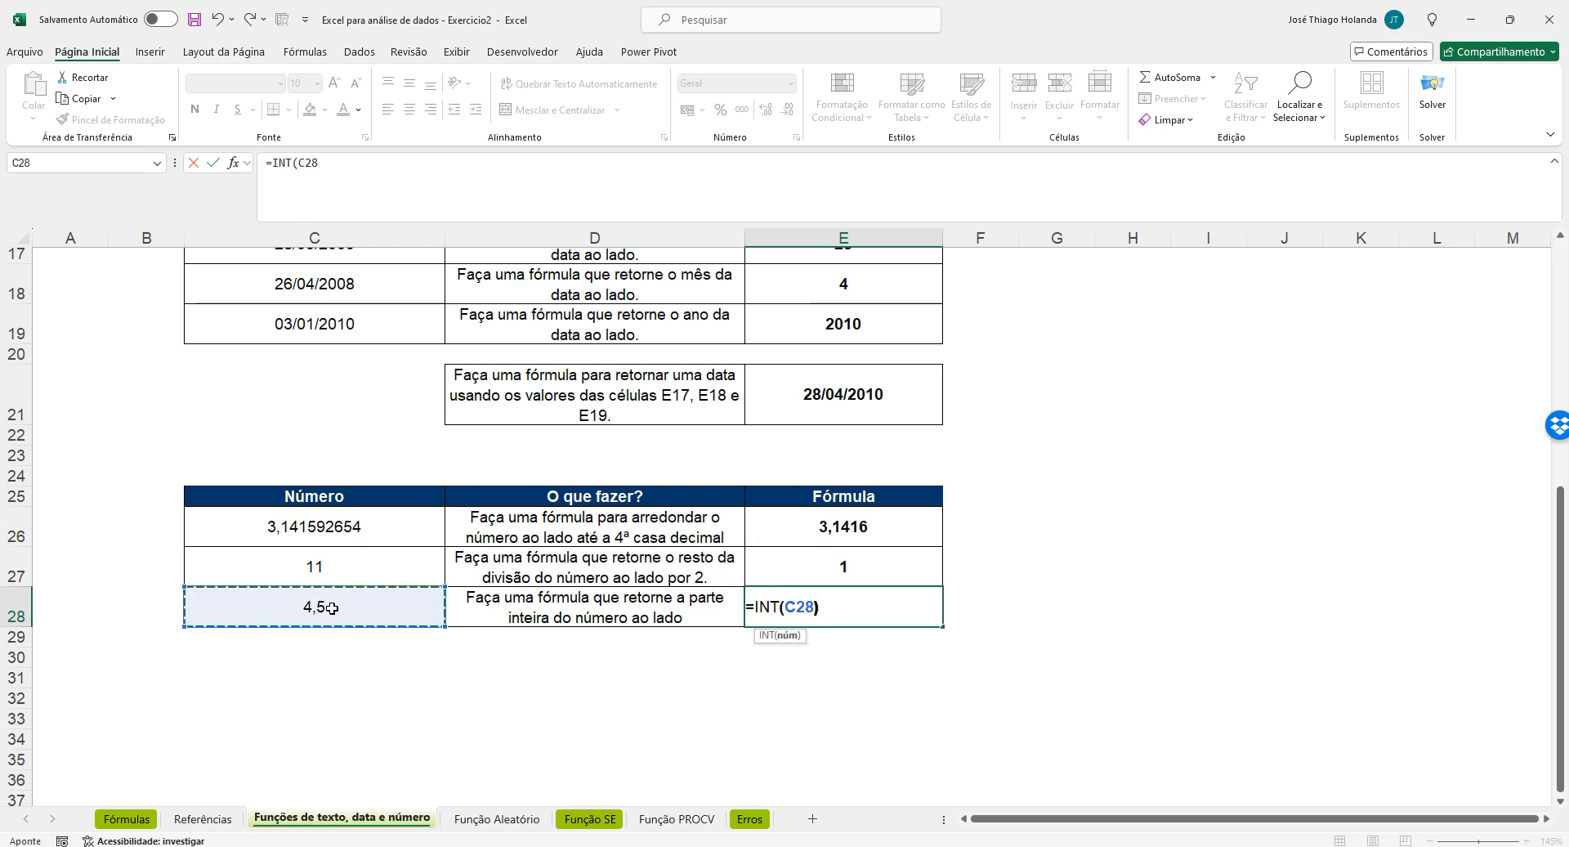
key("Return")
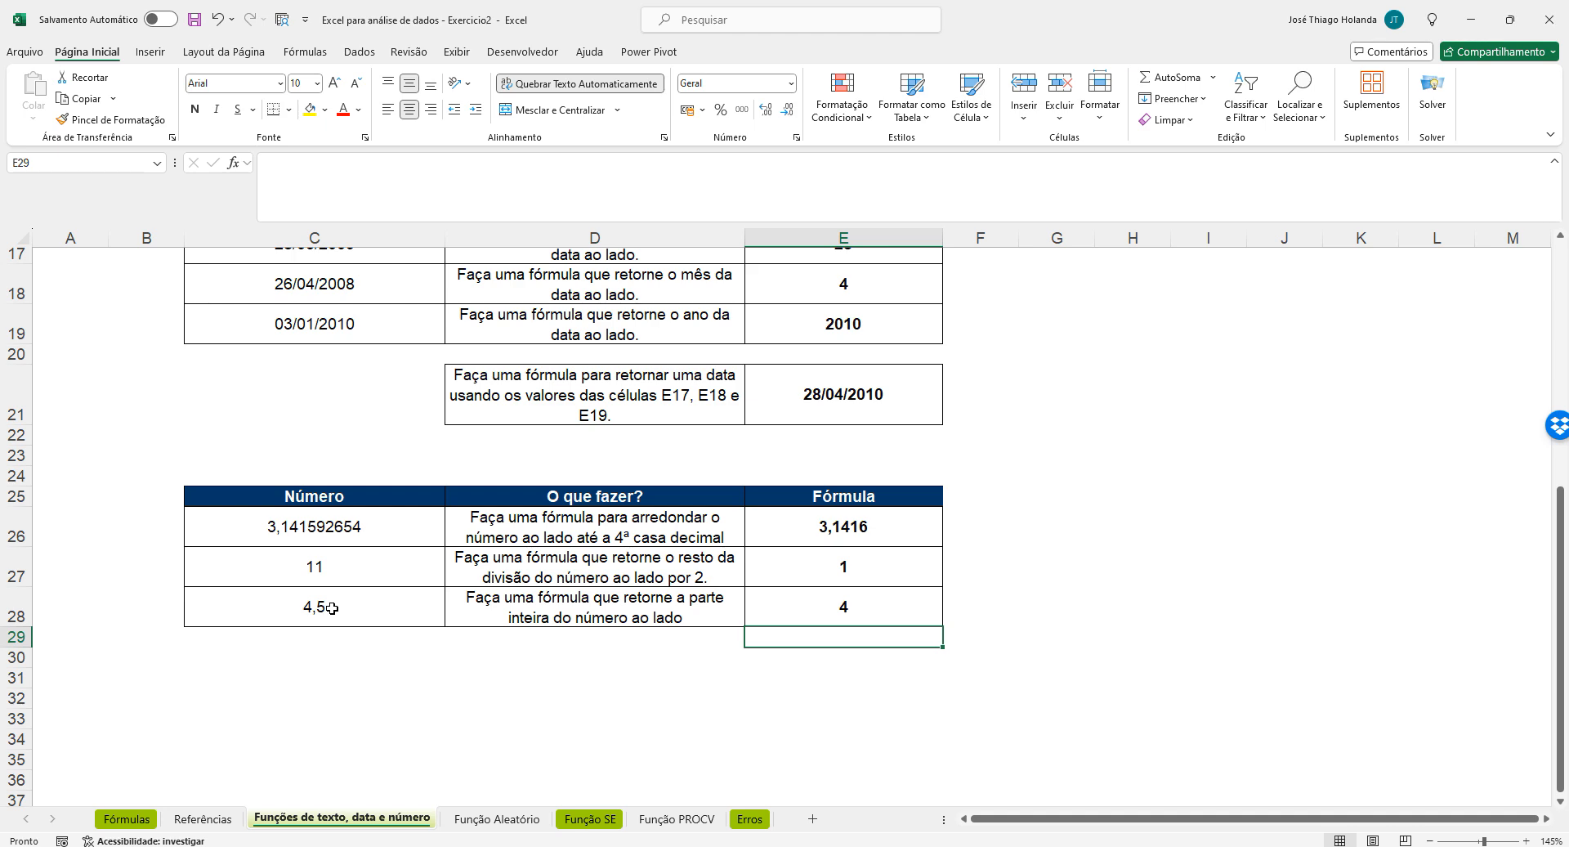
Replace the formula in E28 with =ARRED(C28;1) to round the third number to one decimal place
left_click(858, 614)
left_click(851, 639)
left_click(845, 607)
type("=arr")
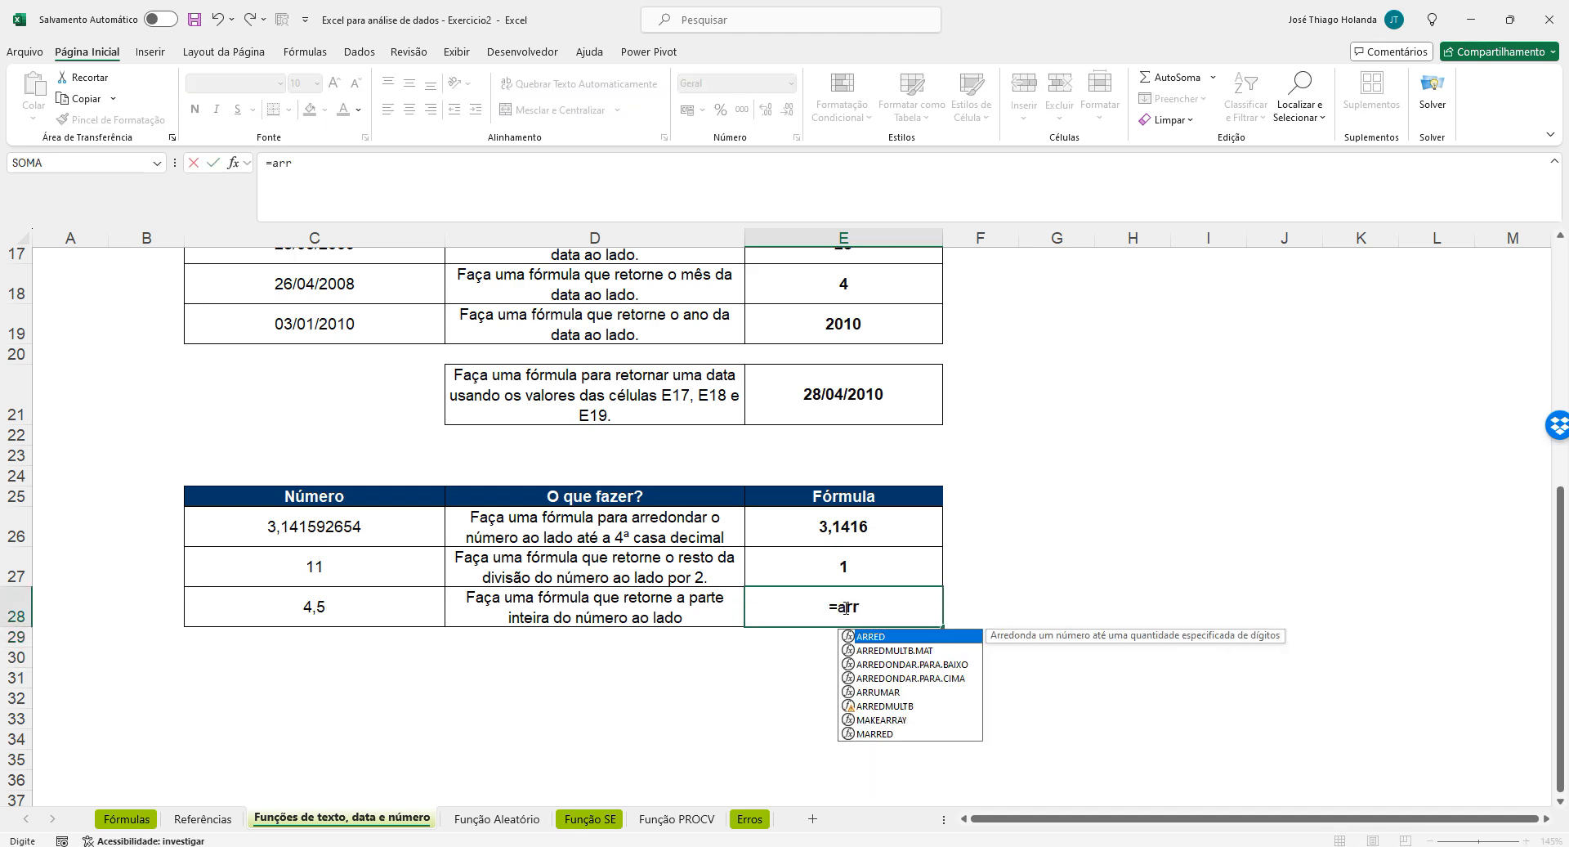
key("Tab")
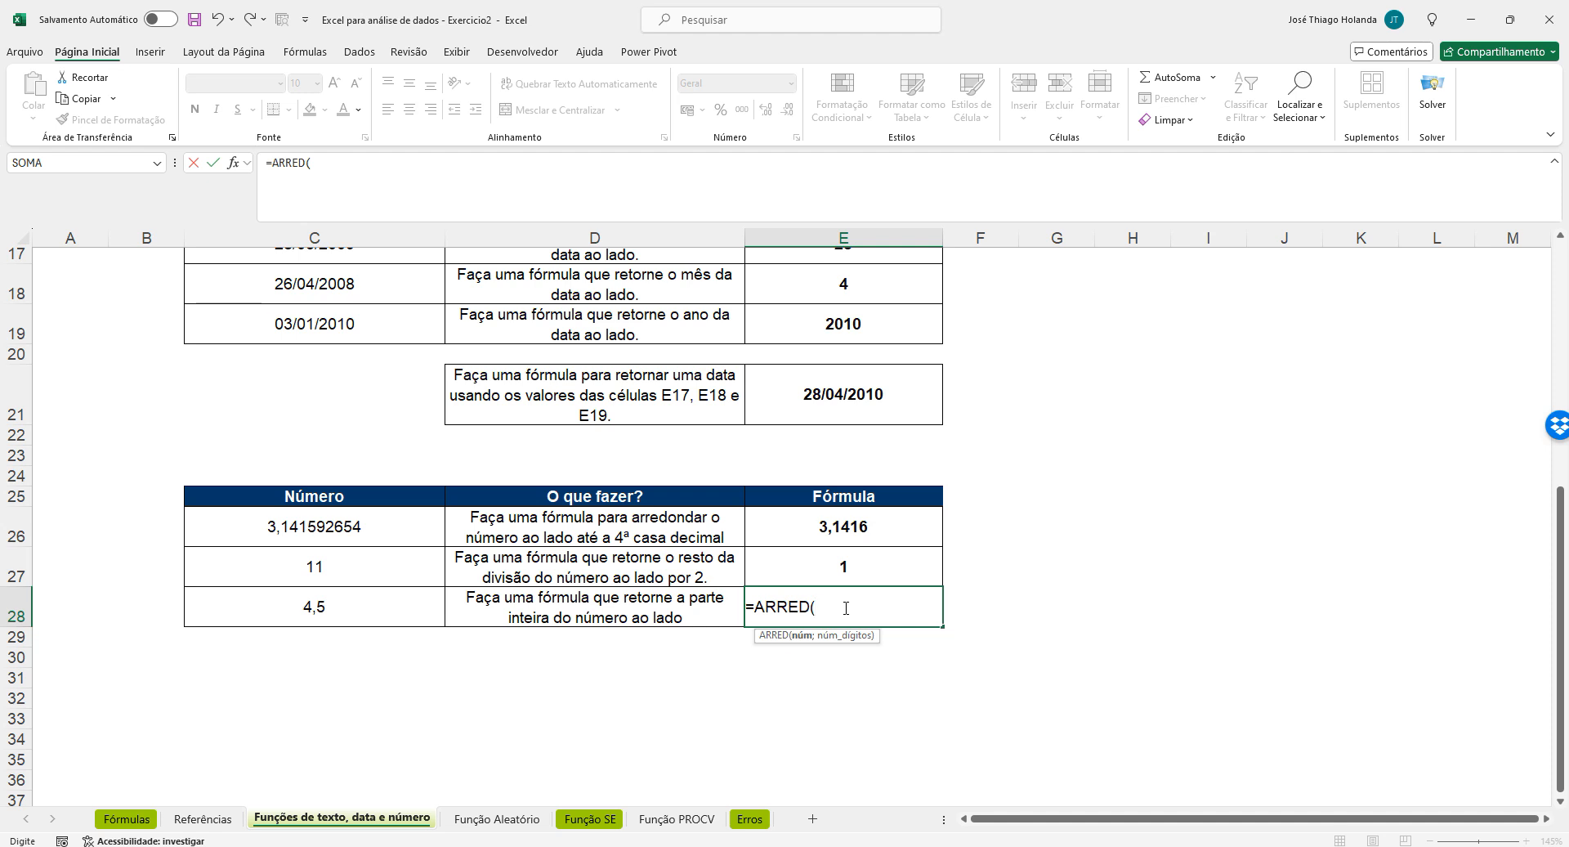
left_click(352, 607)
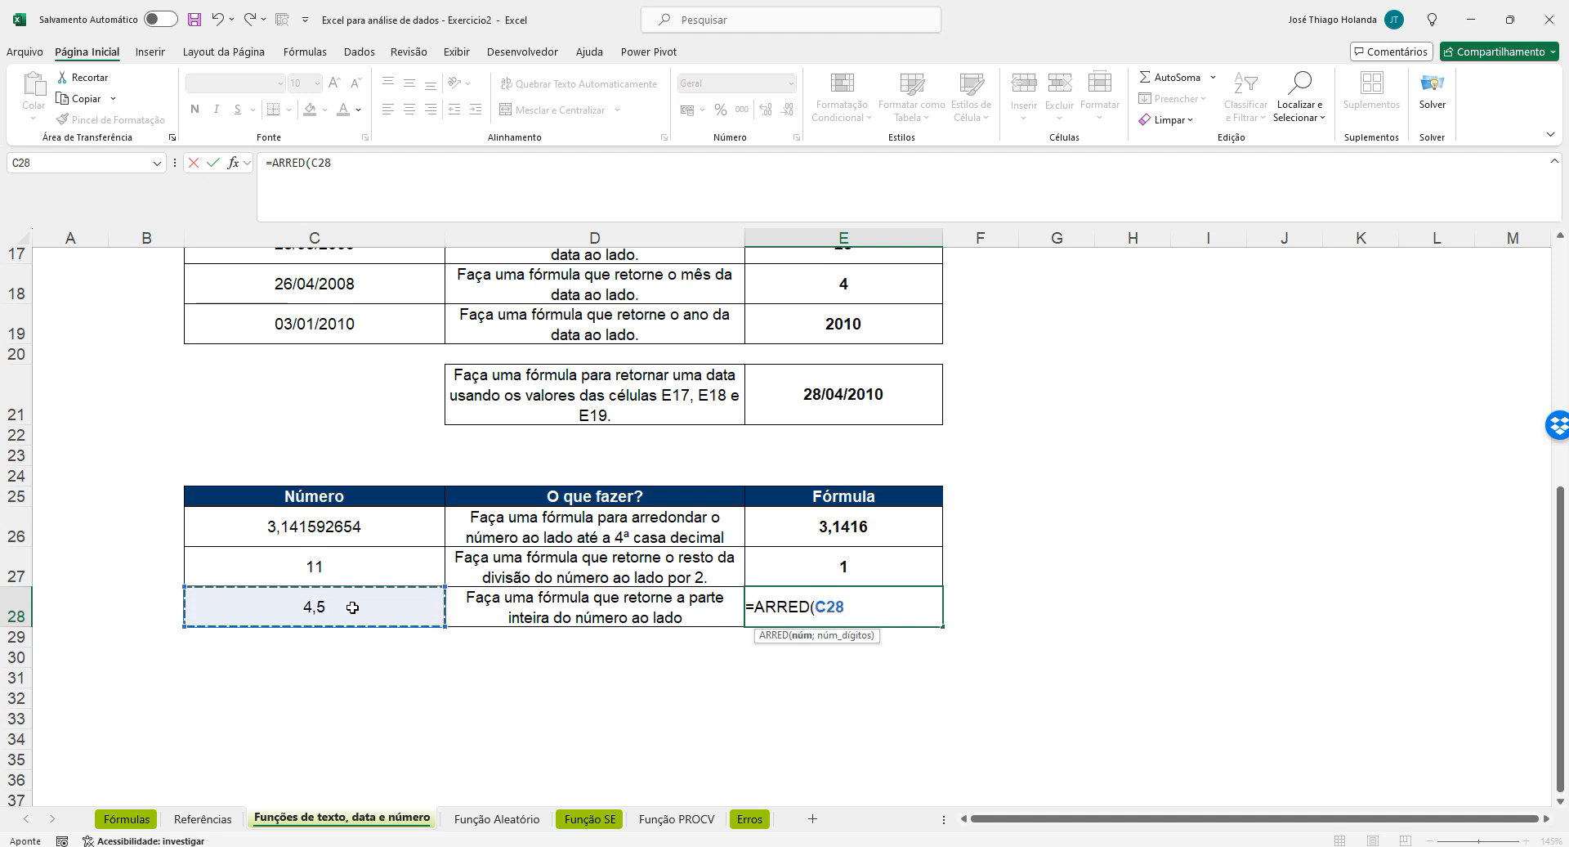
type(";")
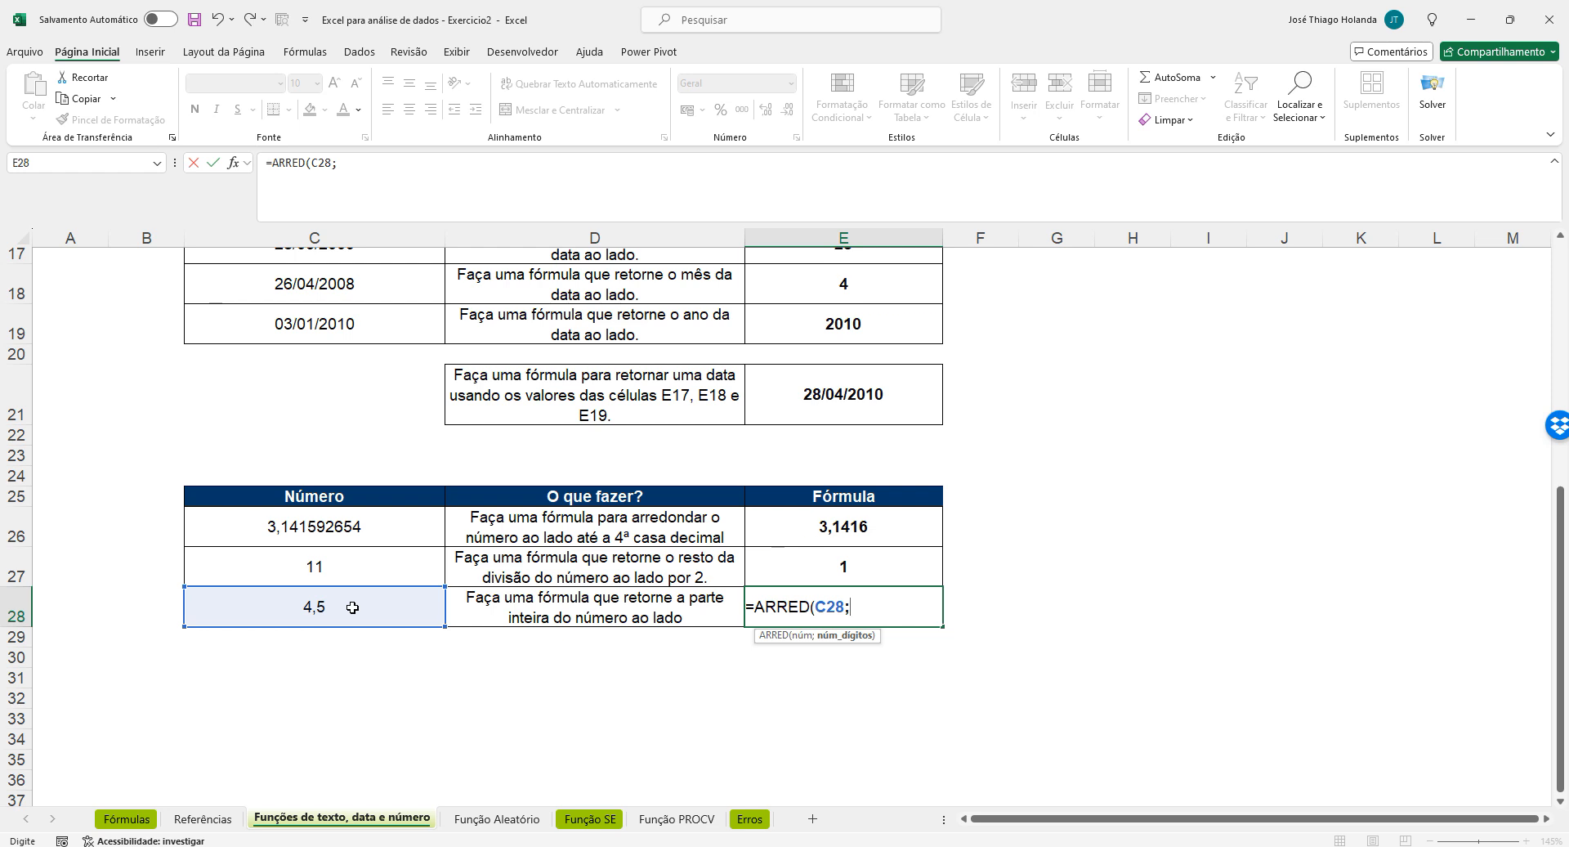
key("BackSpace")
key("Return")
key("Return")
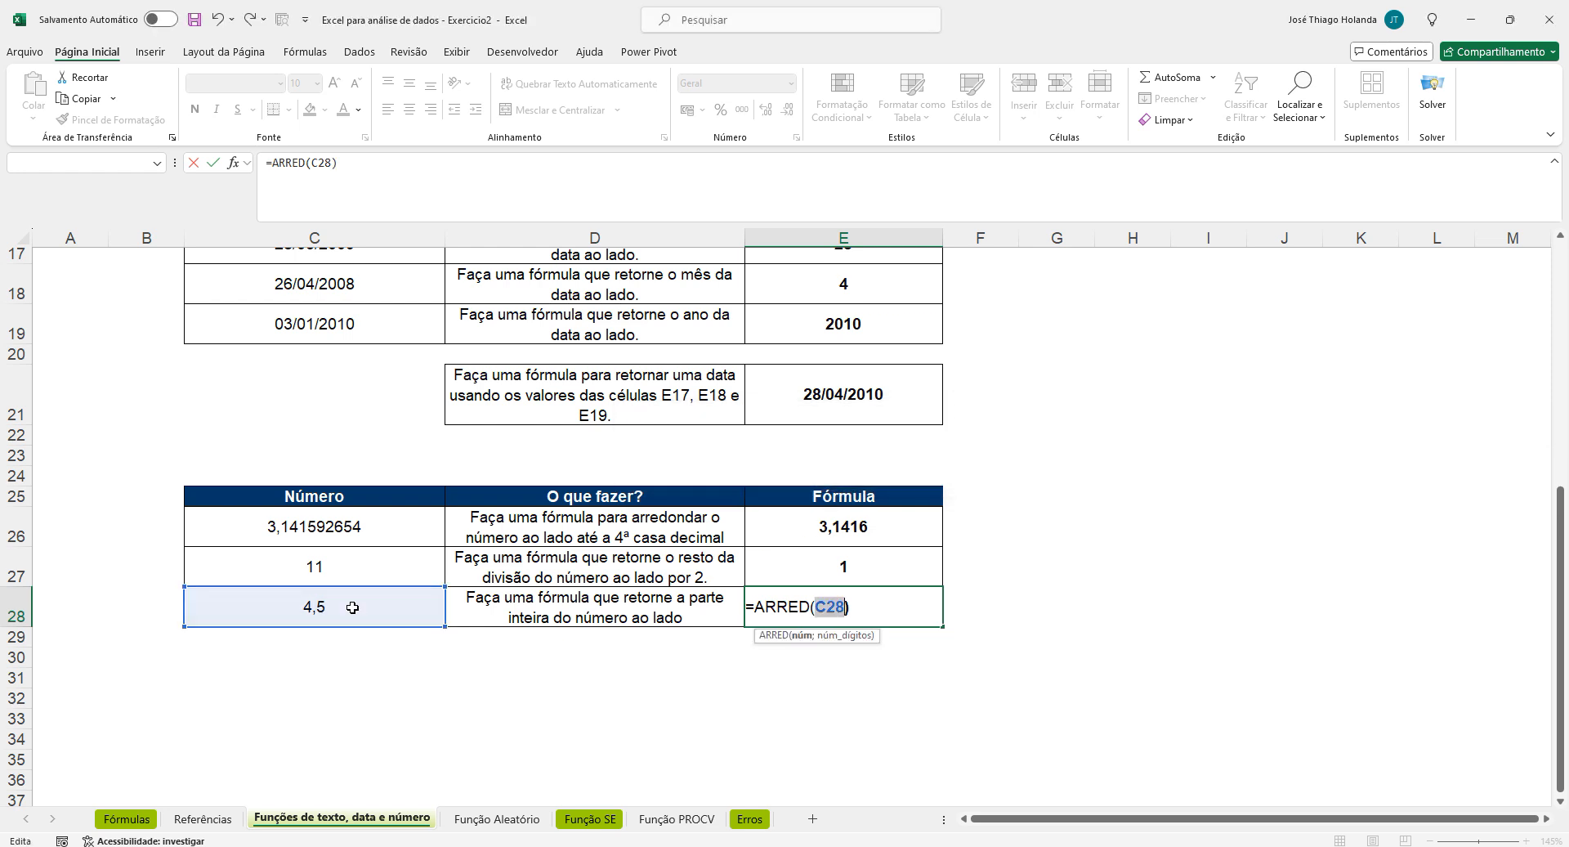
key("Right")
type(";1")
key("ctrl+Return")
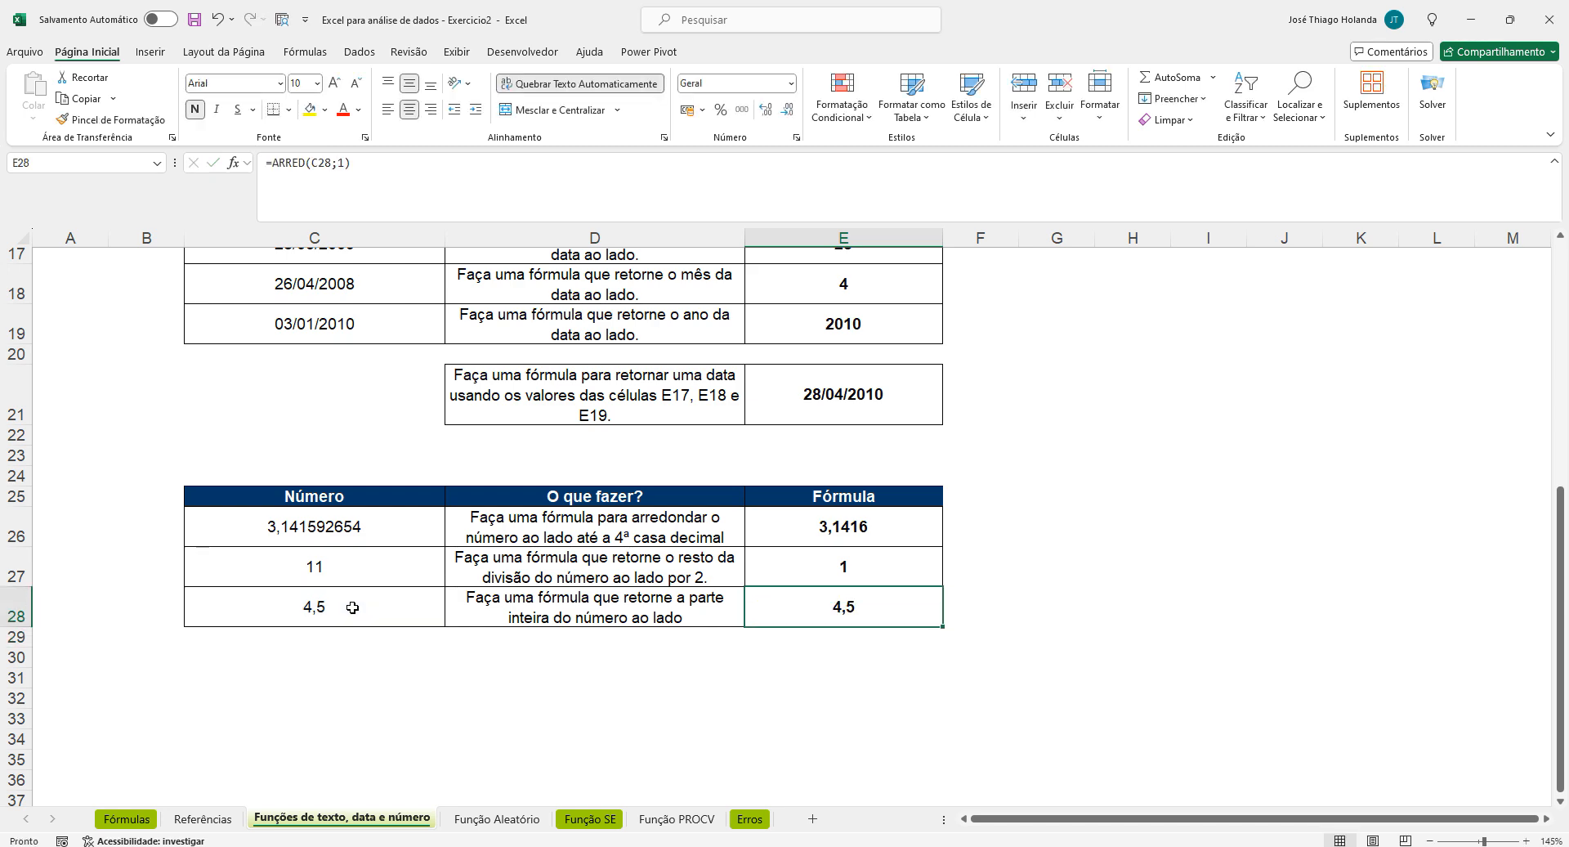
Replace the formula in E28 with =ARREDONDAR.PARA.CIMA(C28;0) to round the third number up to a whole number
left_click(349, 179)
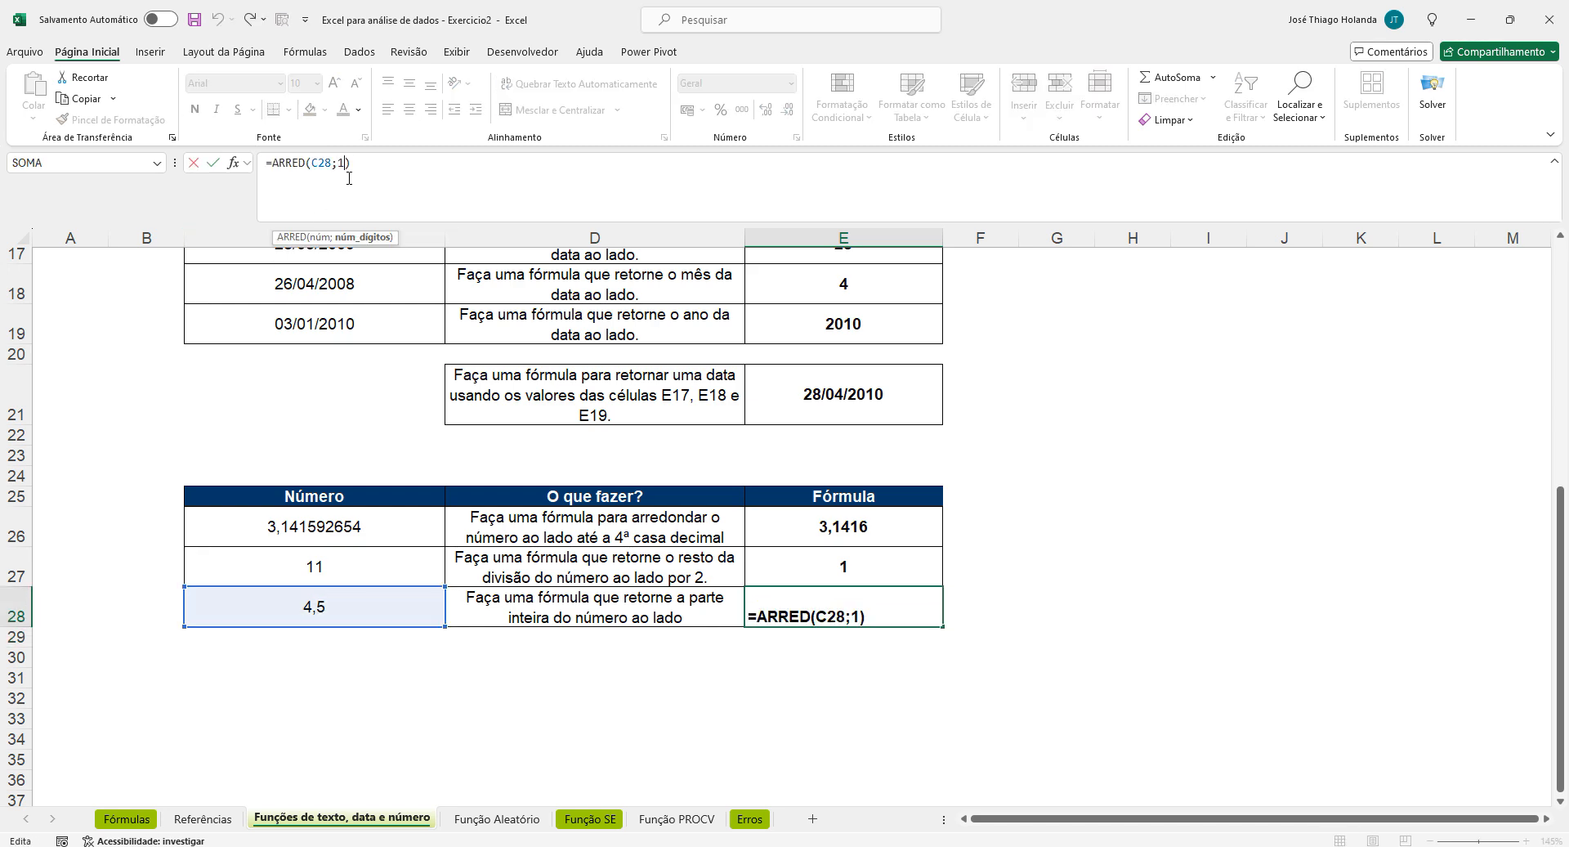
key("BackSpace")
key("BackSpace")
key("BackSpace")
key("BackSpace")
key("BackSpace")
key("BackSpace")
key("BackSpace")
key("BackSpace")
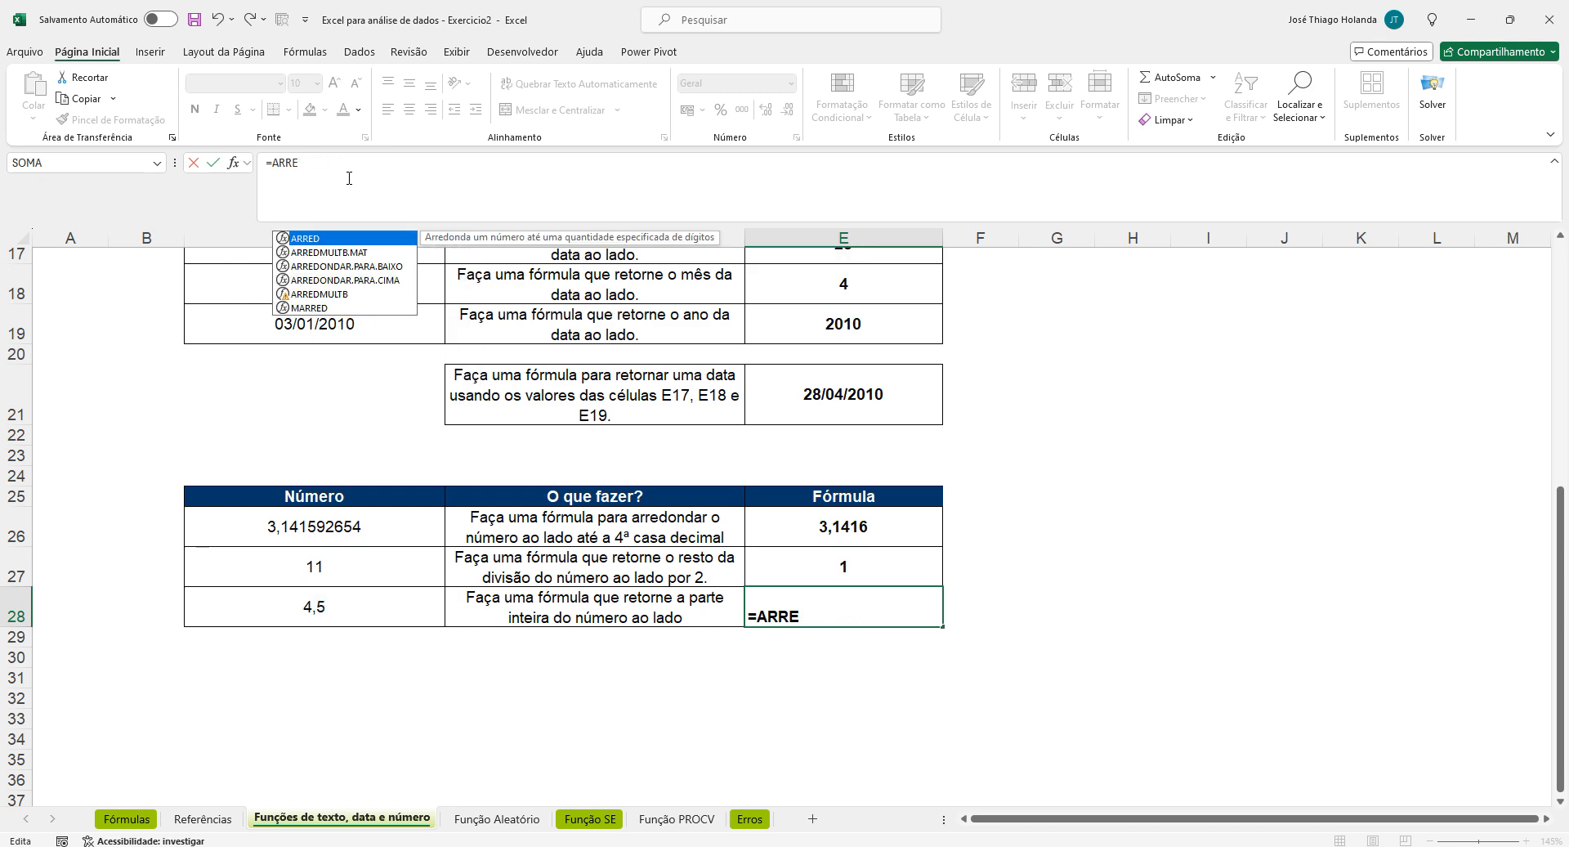
key("BackSpace")
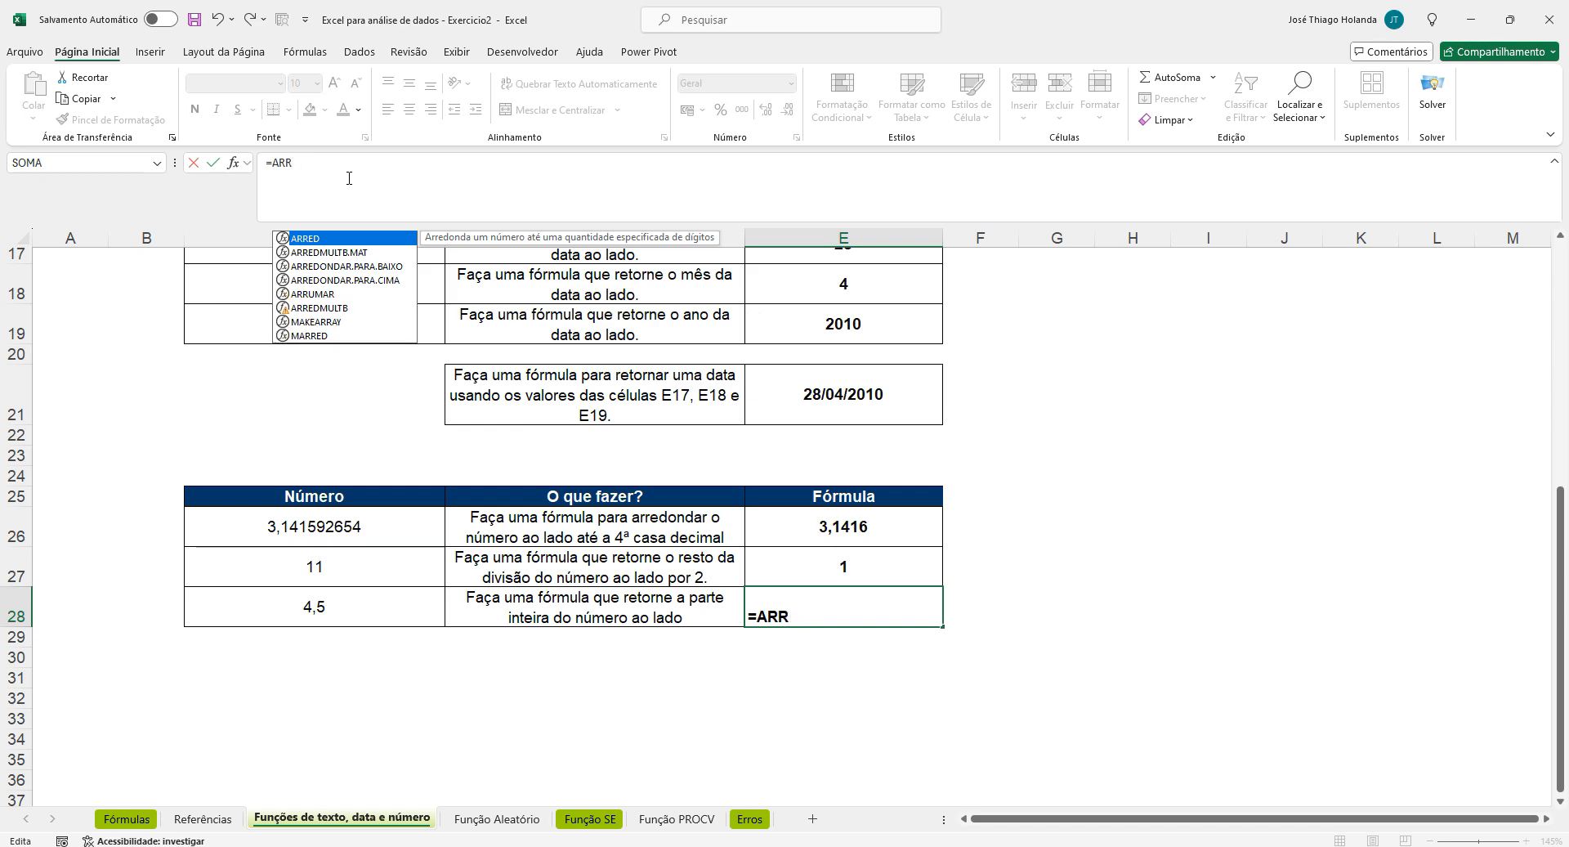
type("e")
left_click(346, 281)
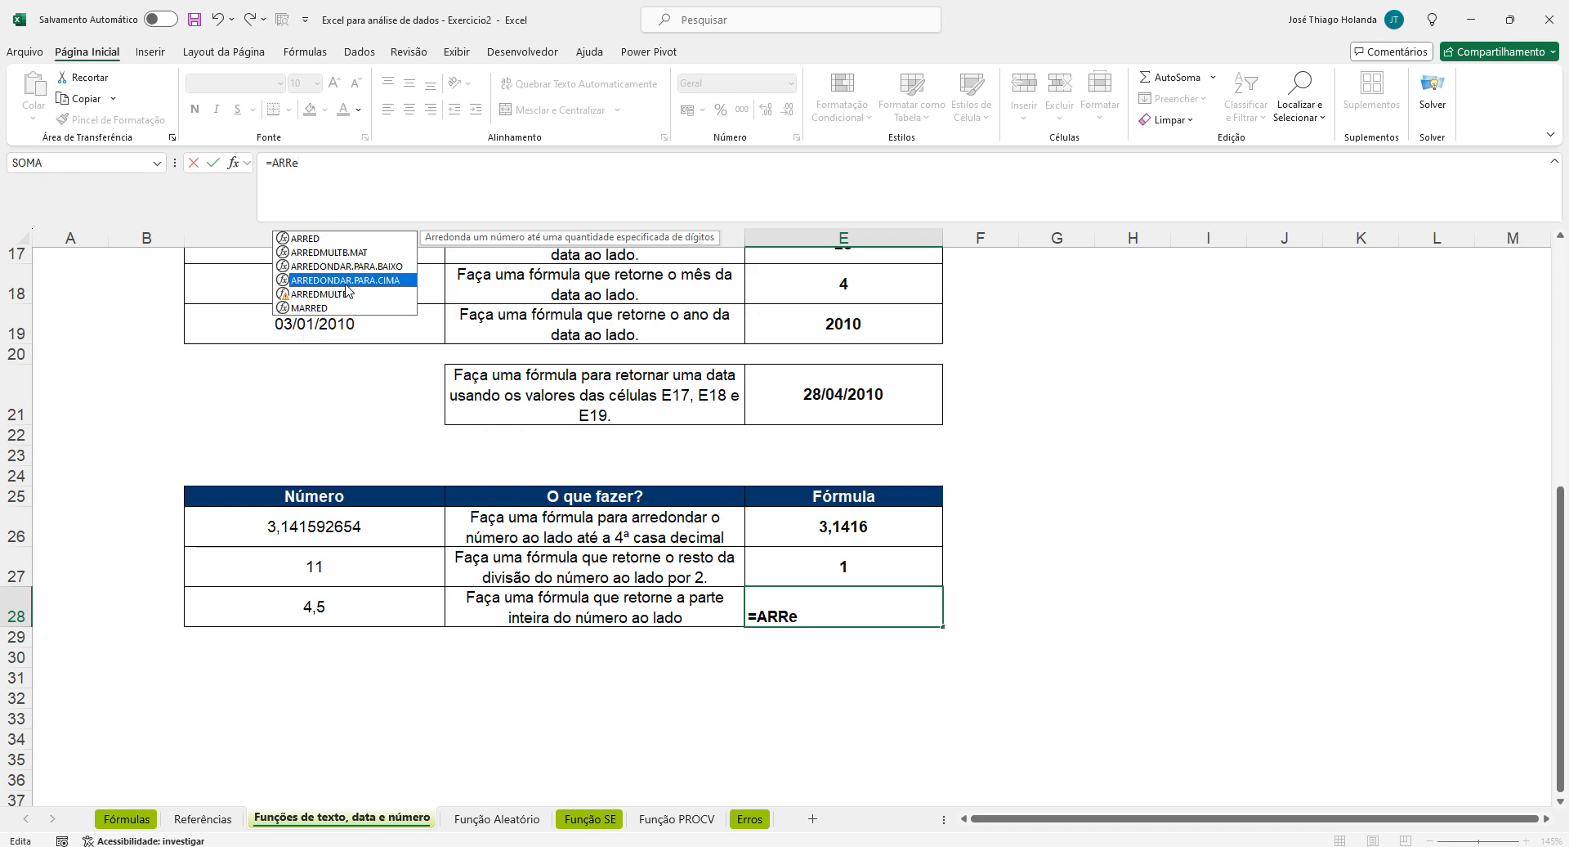
double_click(346, 282)
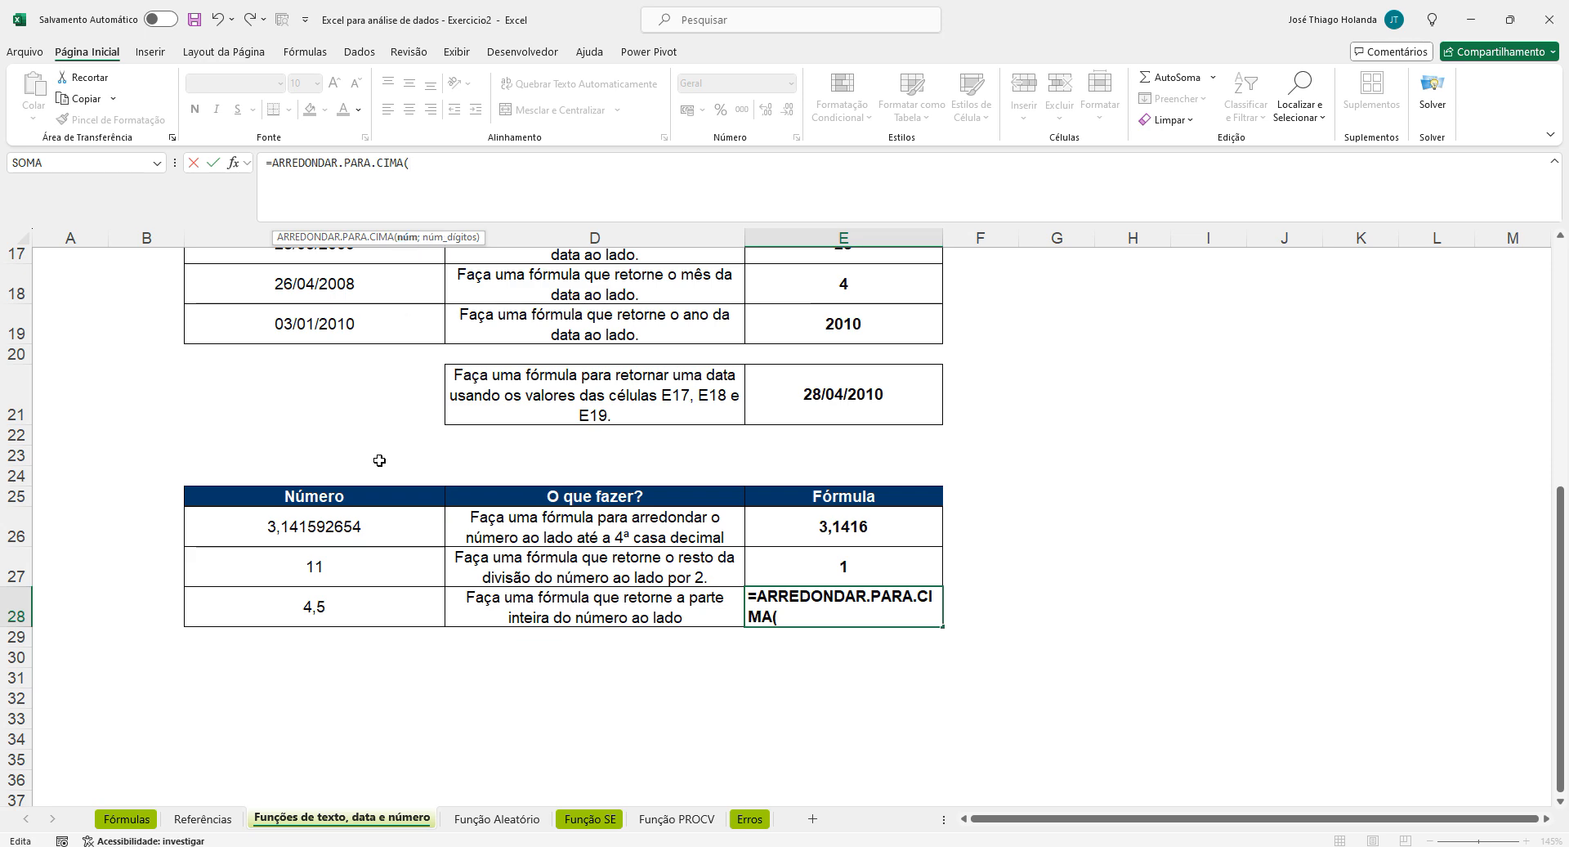
left_click(357, 607)
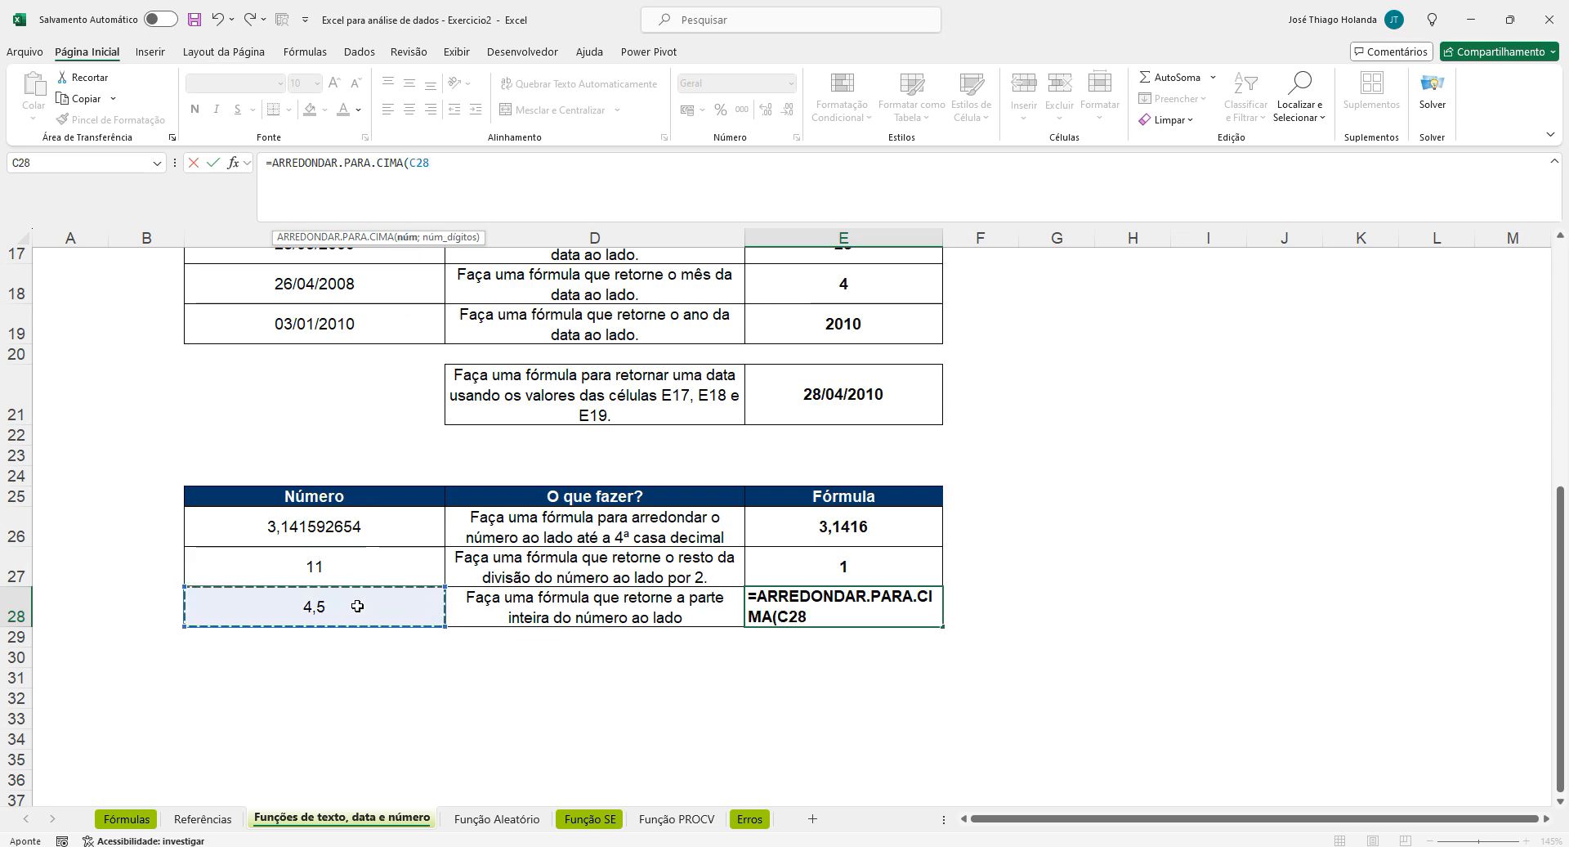
type(";")
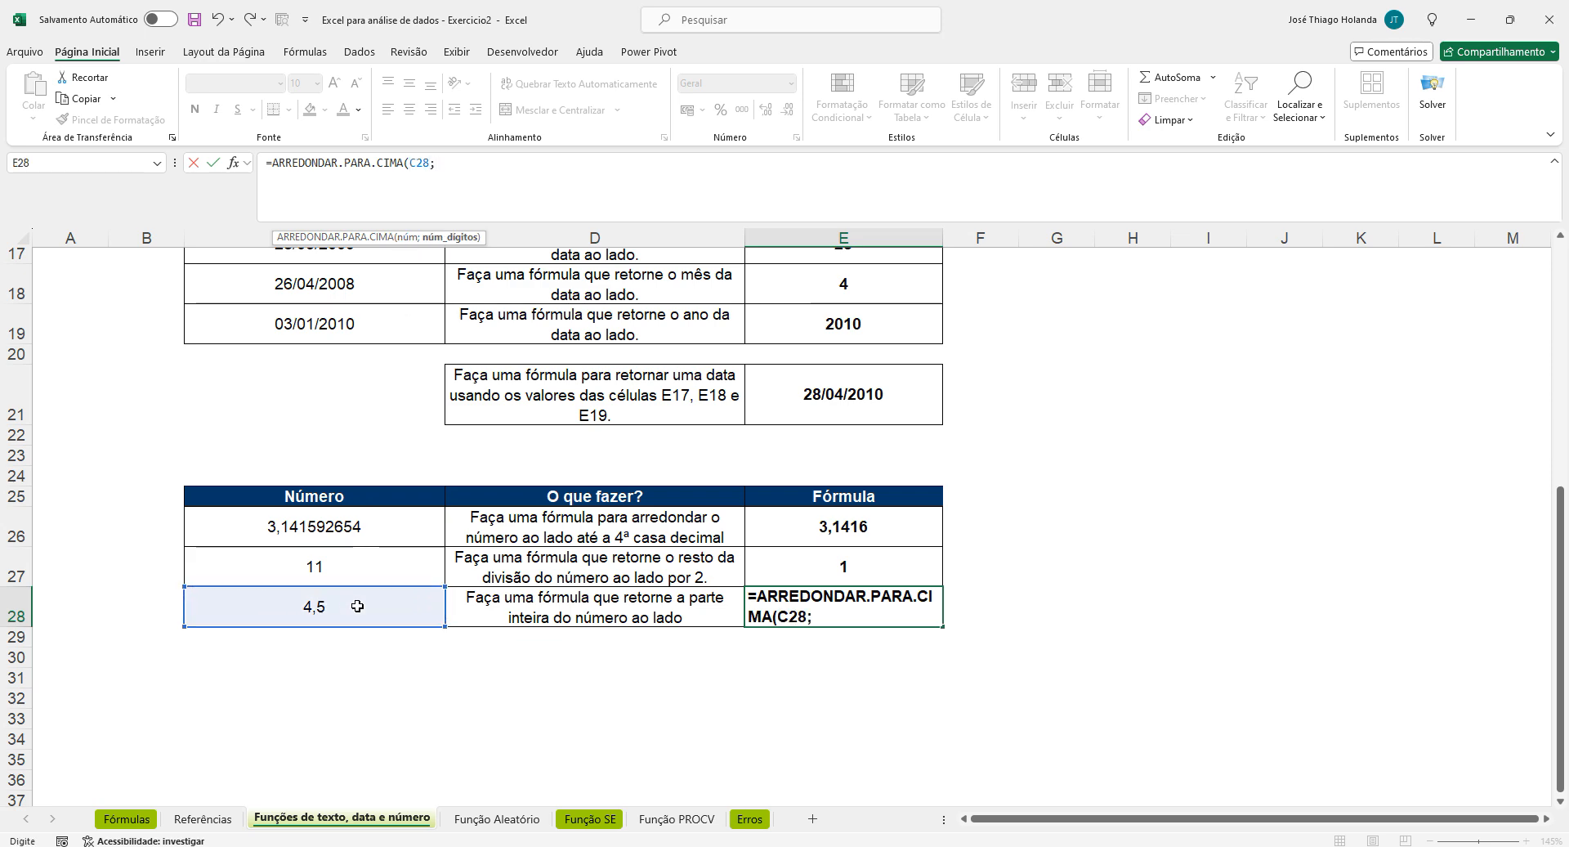
type("0)")
key("ctrl+Return")
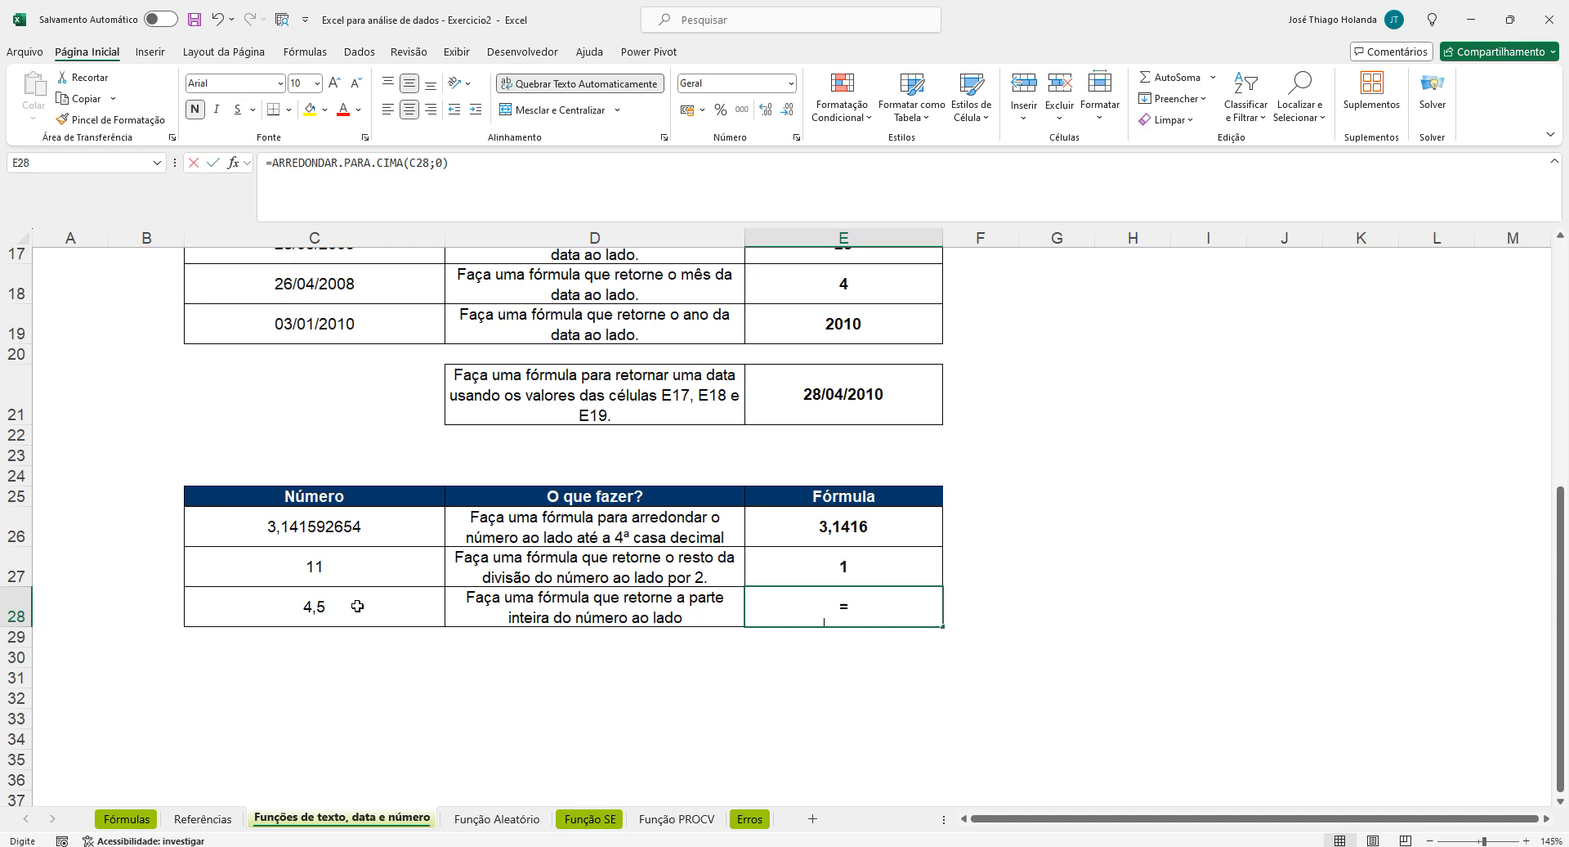
Enter =INT(C28) in E28 again so that it returns the integer part of the third number
type("=INT(")
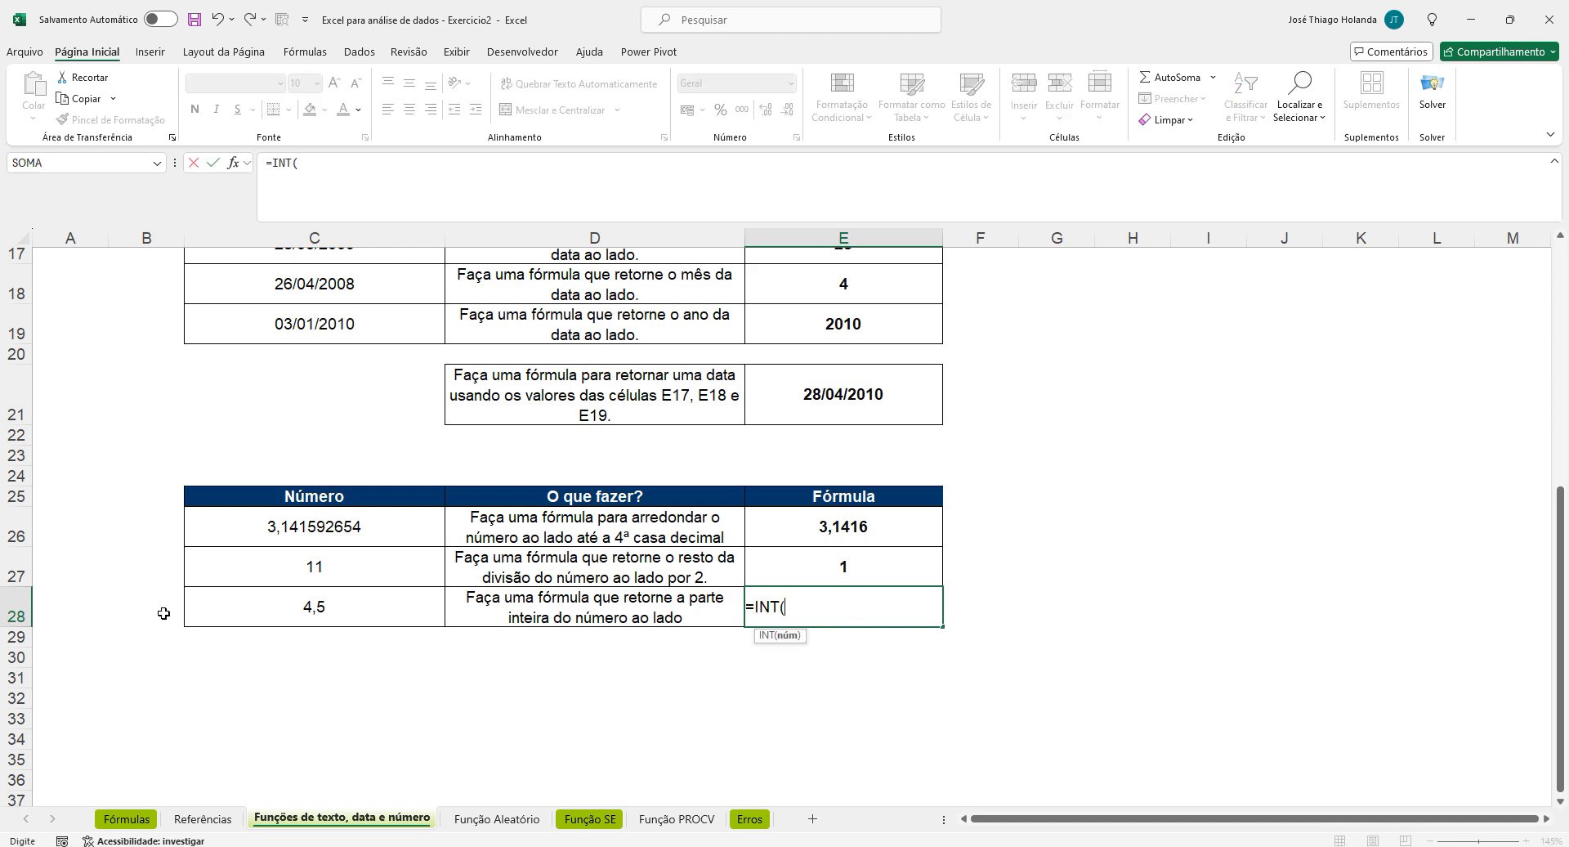
left_click(350, 604)
type(")")
key("Return")
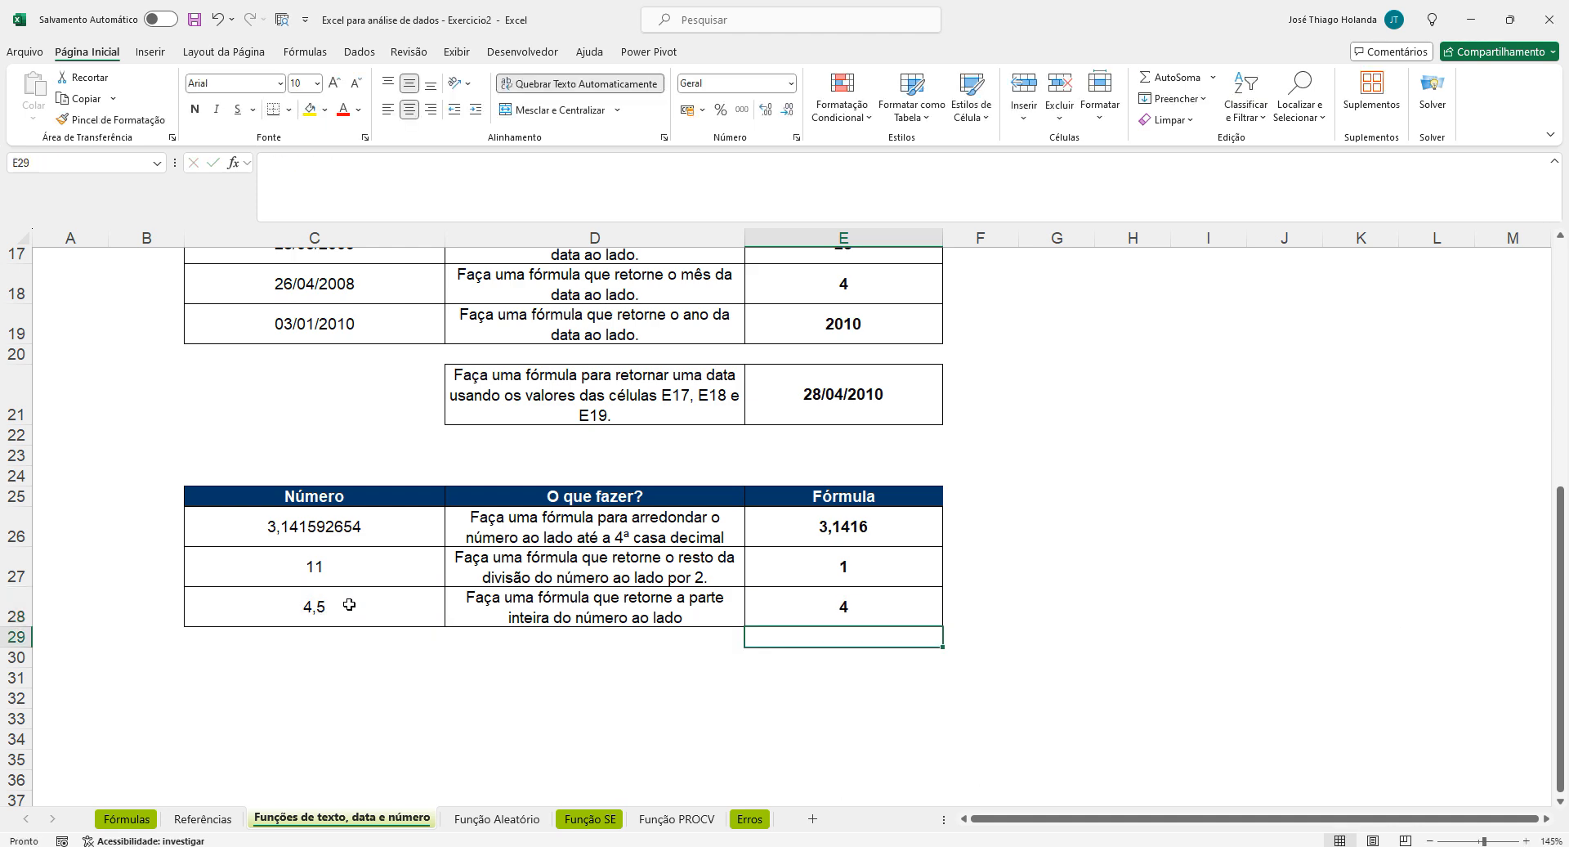
Switch to the Função Aleatório sheet of the workbook
left_click(496, 818)
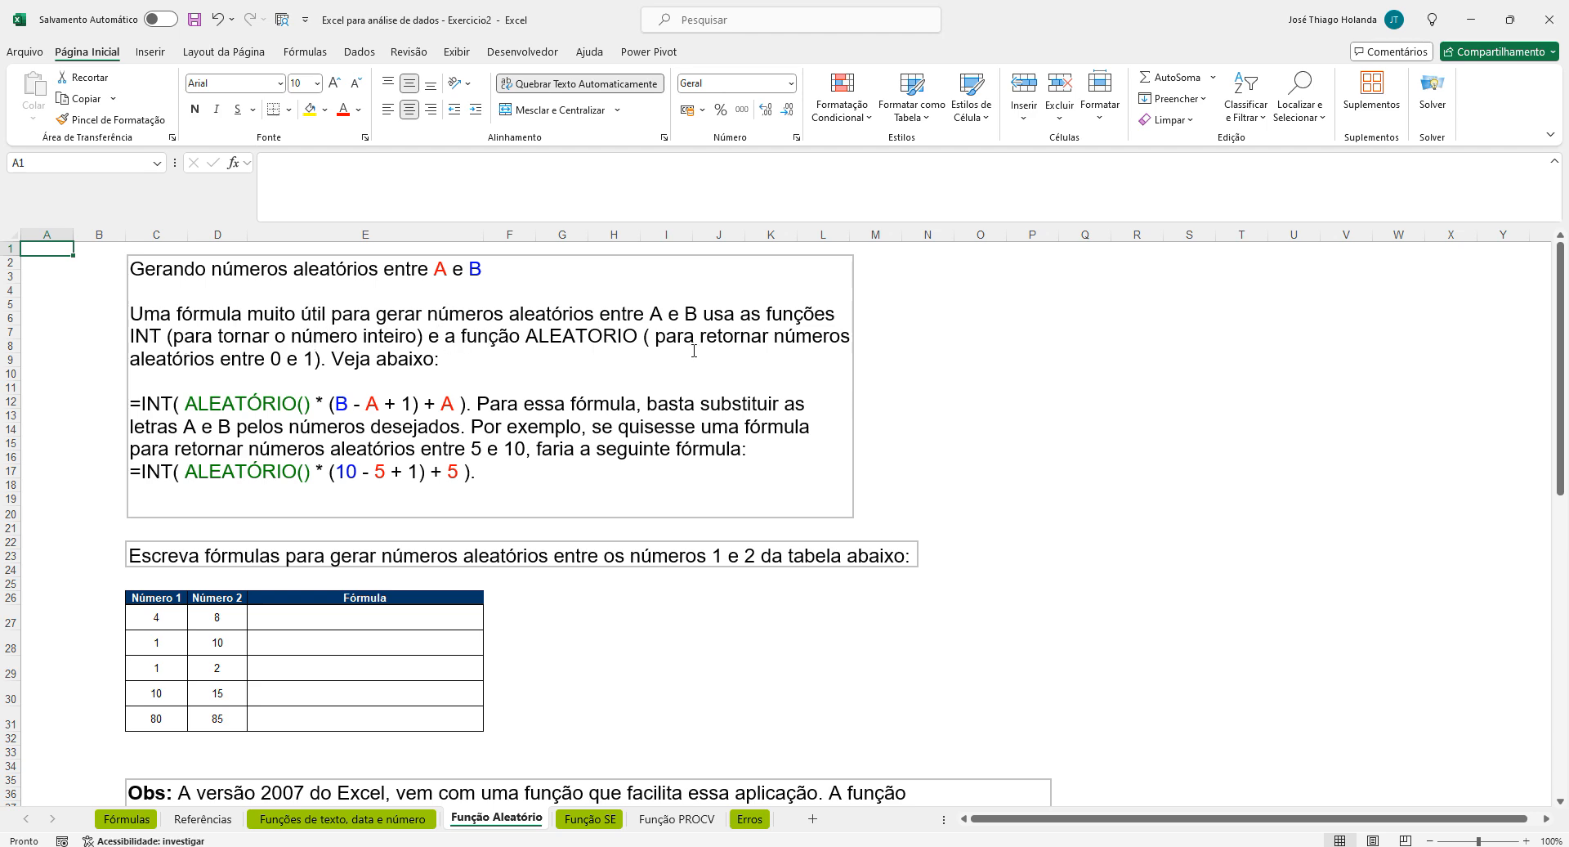
left_click(658, 585)
left_click(1042, 471)
left_click(1016, 347)
Enter =ALEATÓRIO() in the empty cell R9 as a test of the random function
left_click(1116, 360)
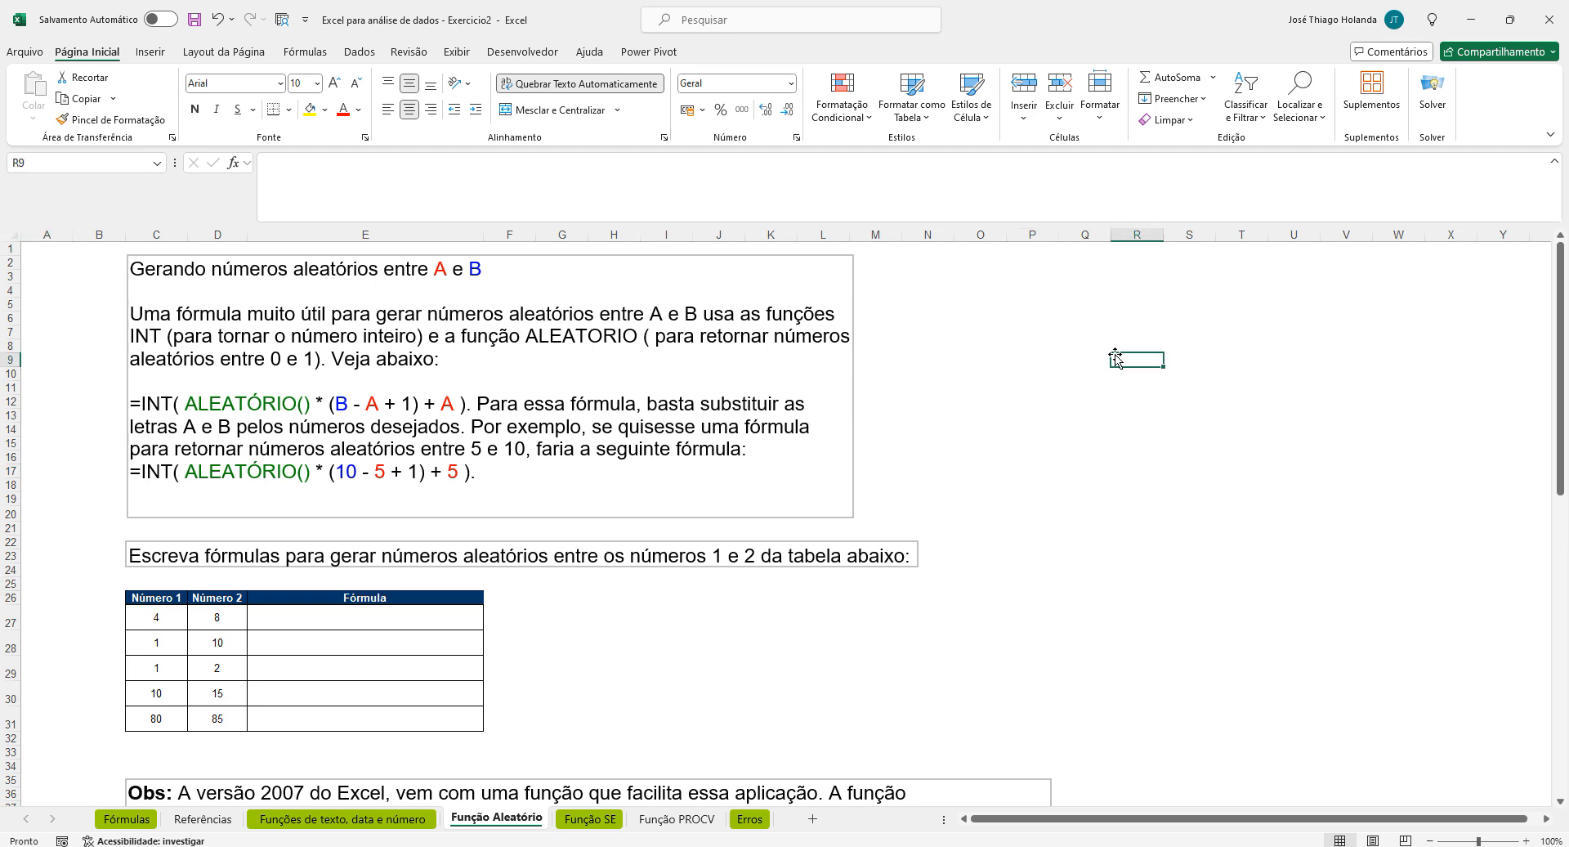
type("=alea")
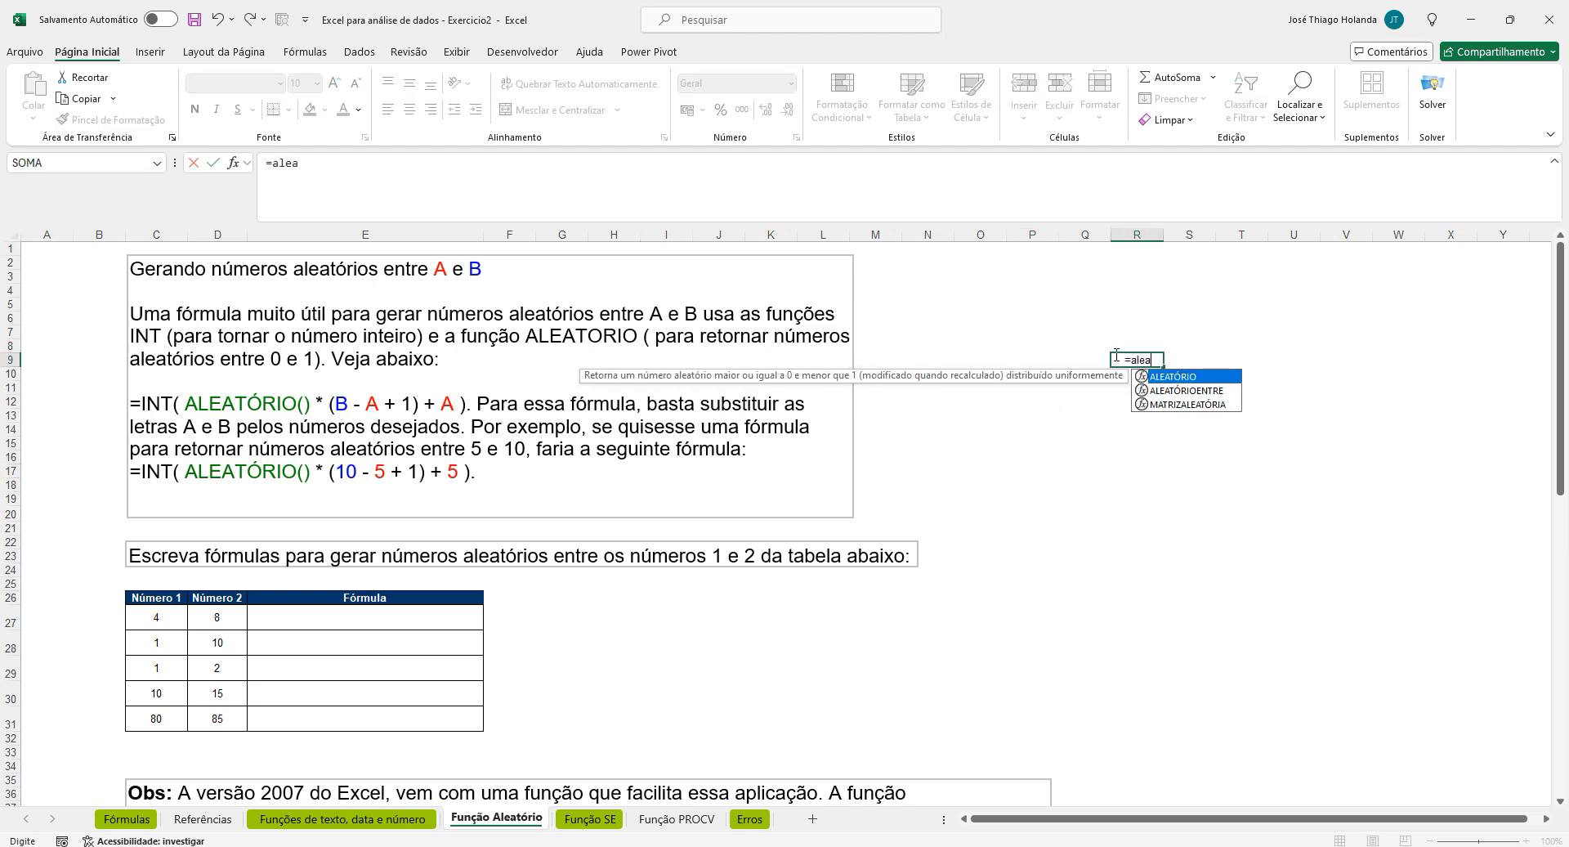
key("Tab")
type("(")
key("BackSpace")
type(")")
key("Return")
left_click(1117, 360)
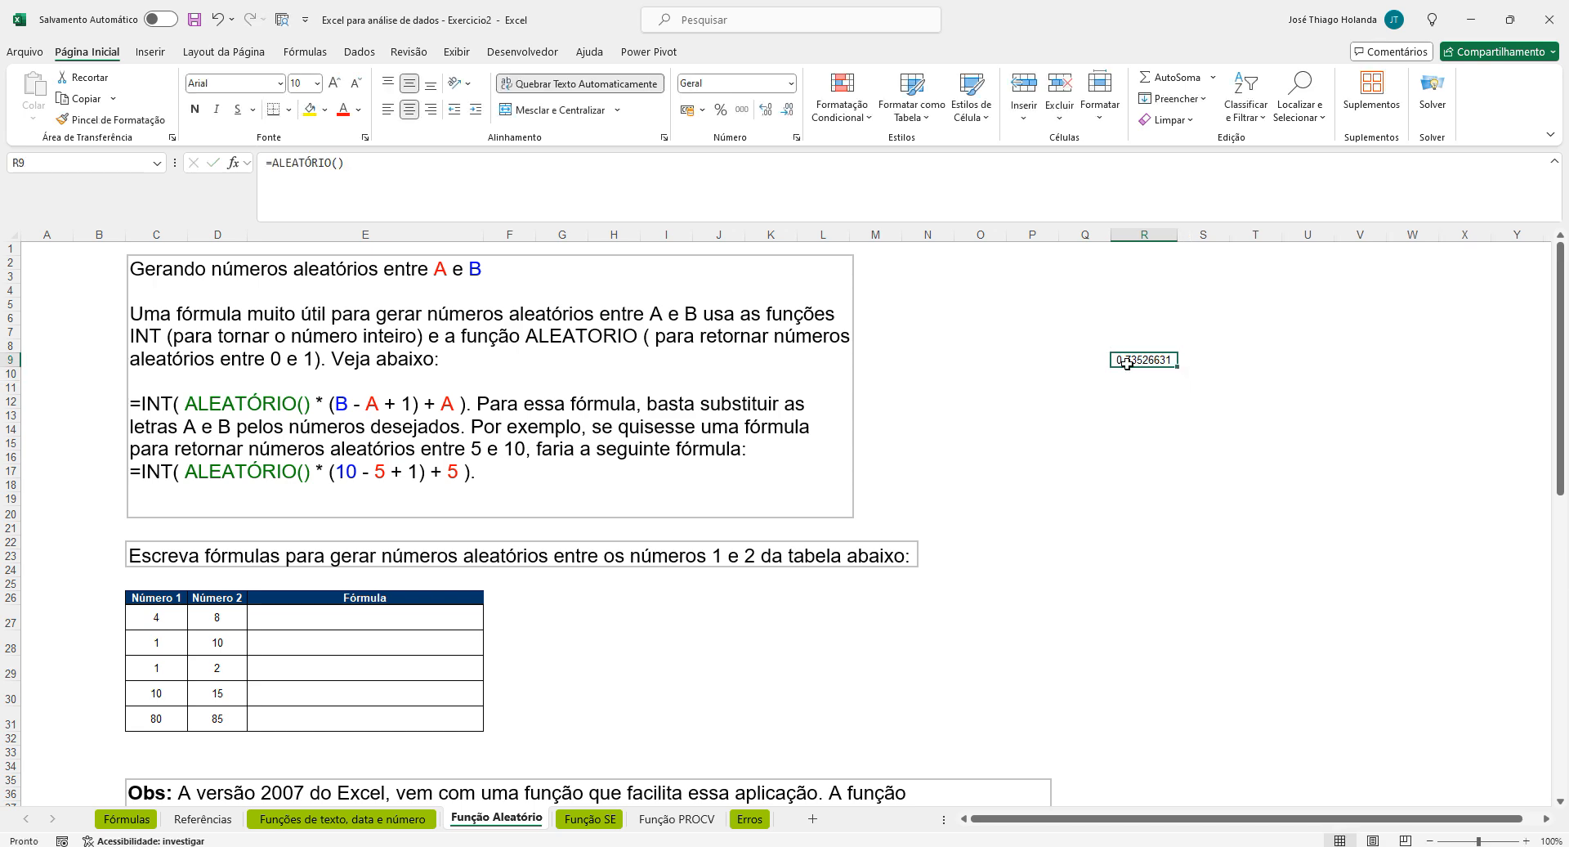
Enter =INT(R9) in R10 to take the integer part of the random number above
left_click(1135, 378)
left_click(1135, 361)
left_click(1128, 378)
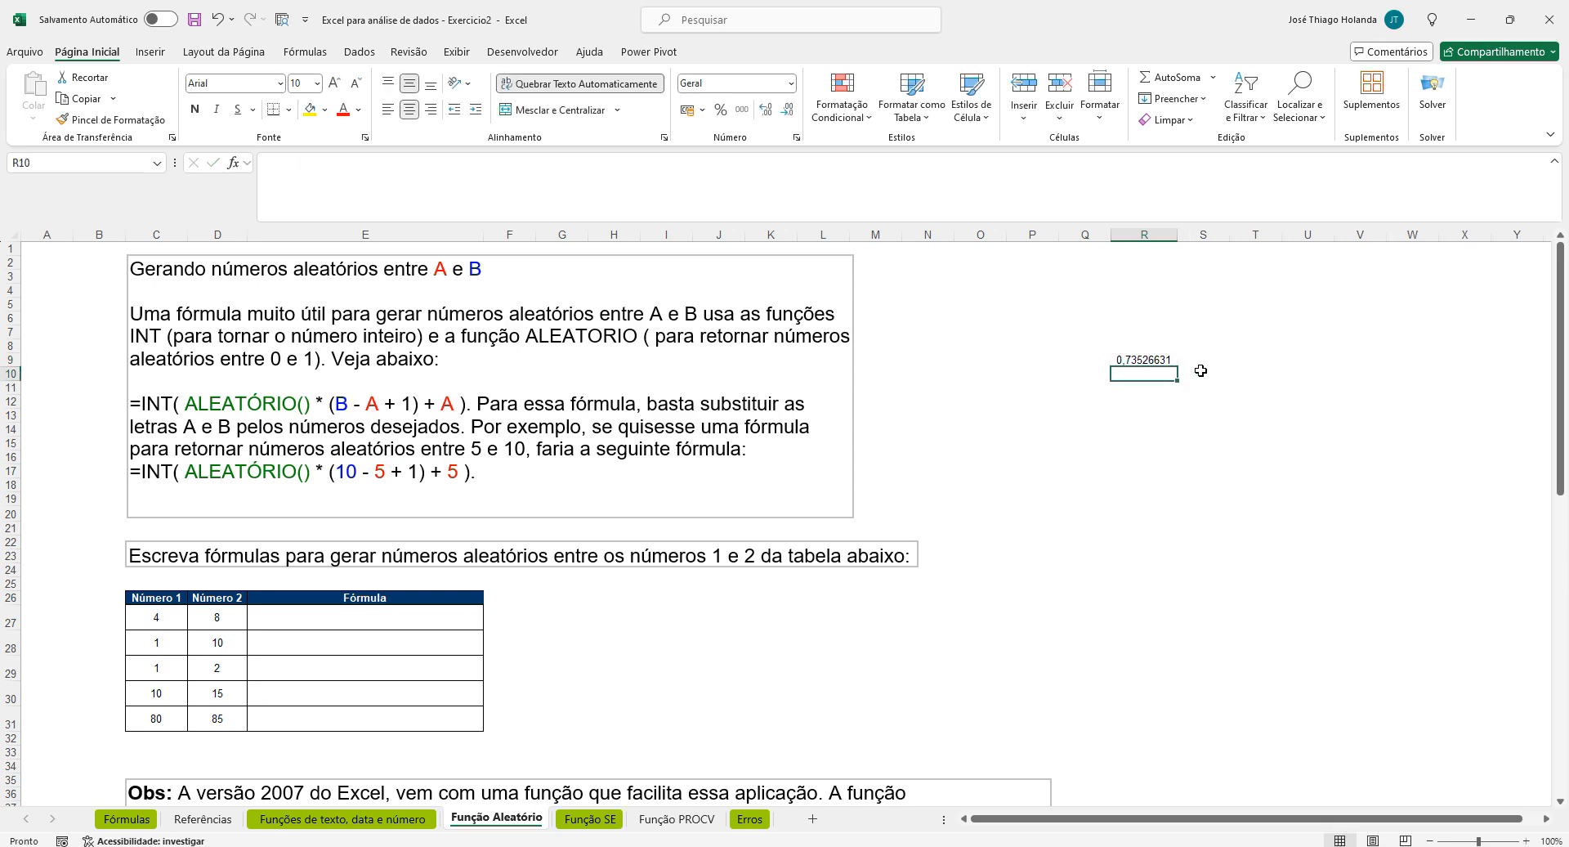
type("=int")
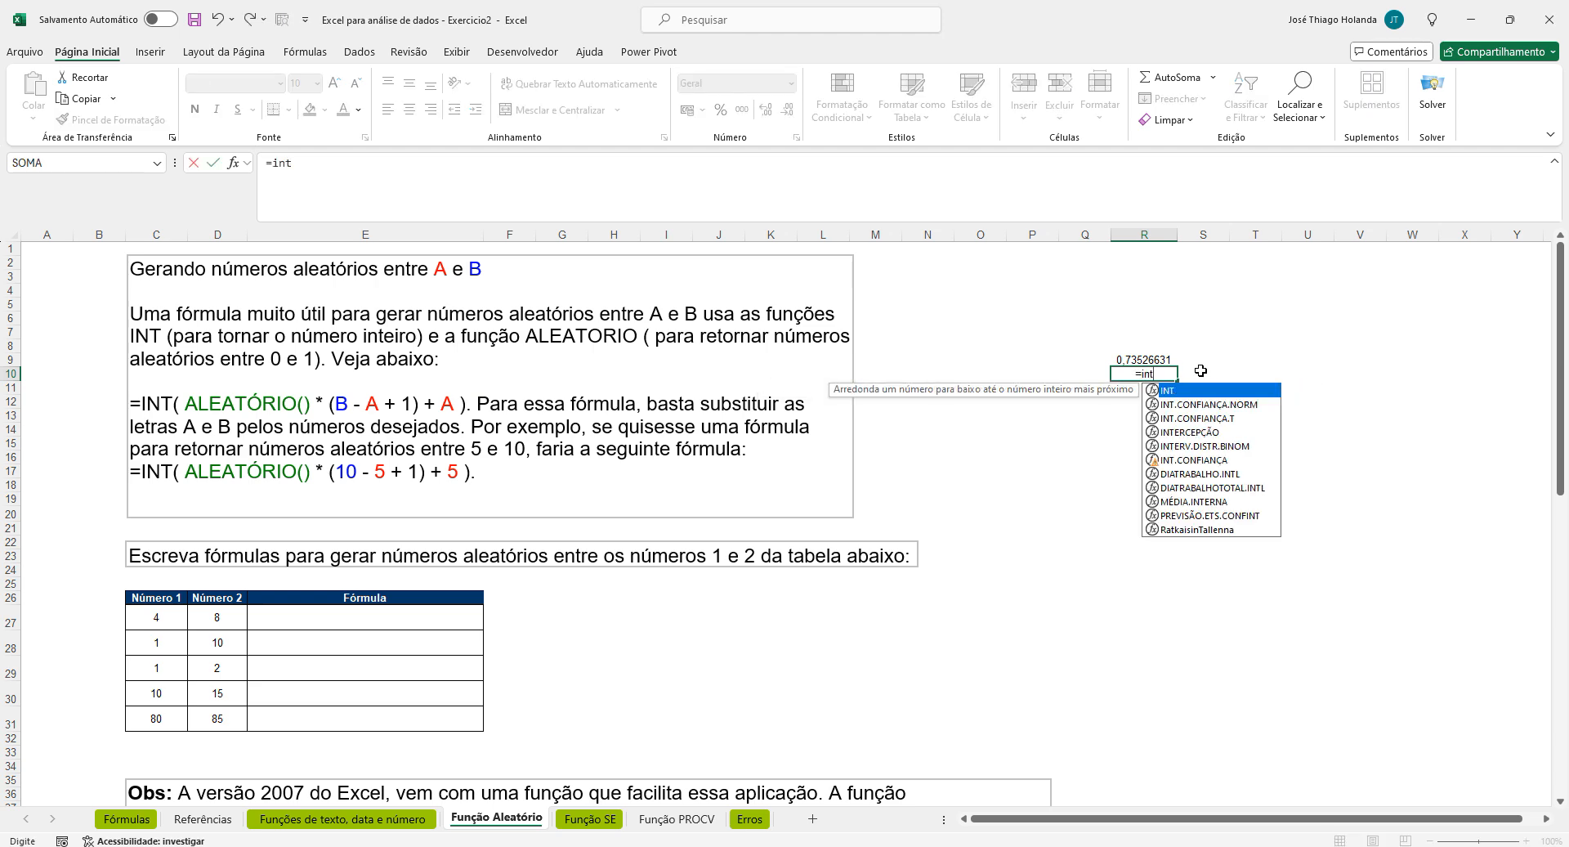
key("Tab")
left_click(1154, 359)
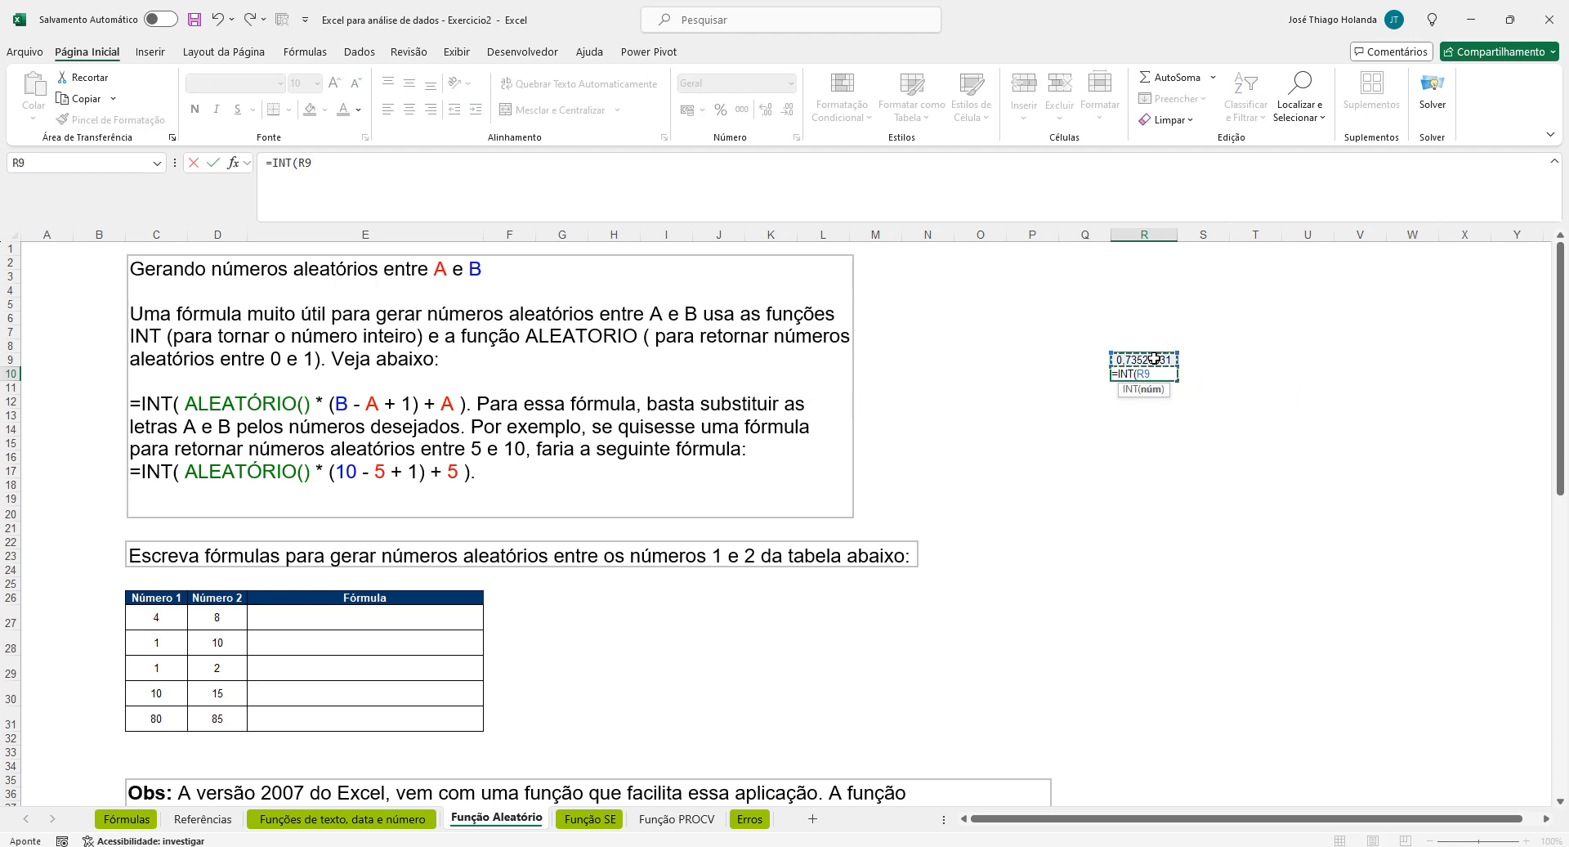
key("ctrl+Return")
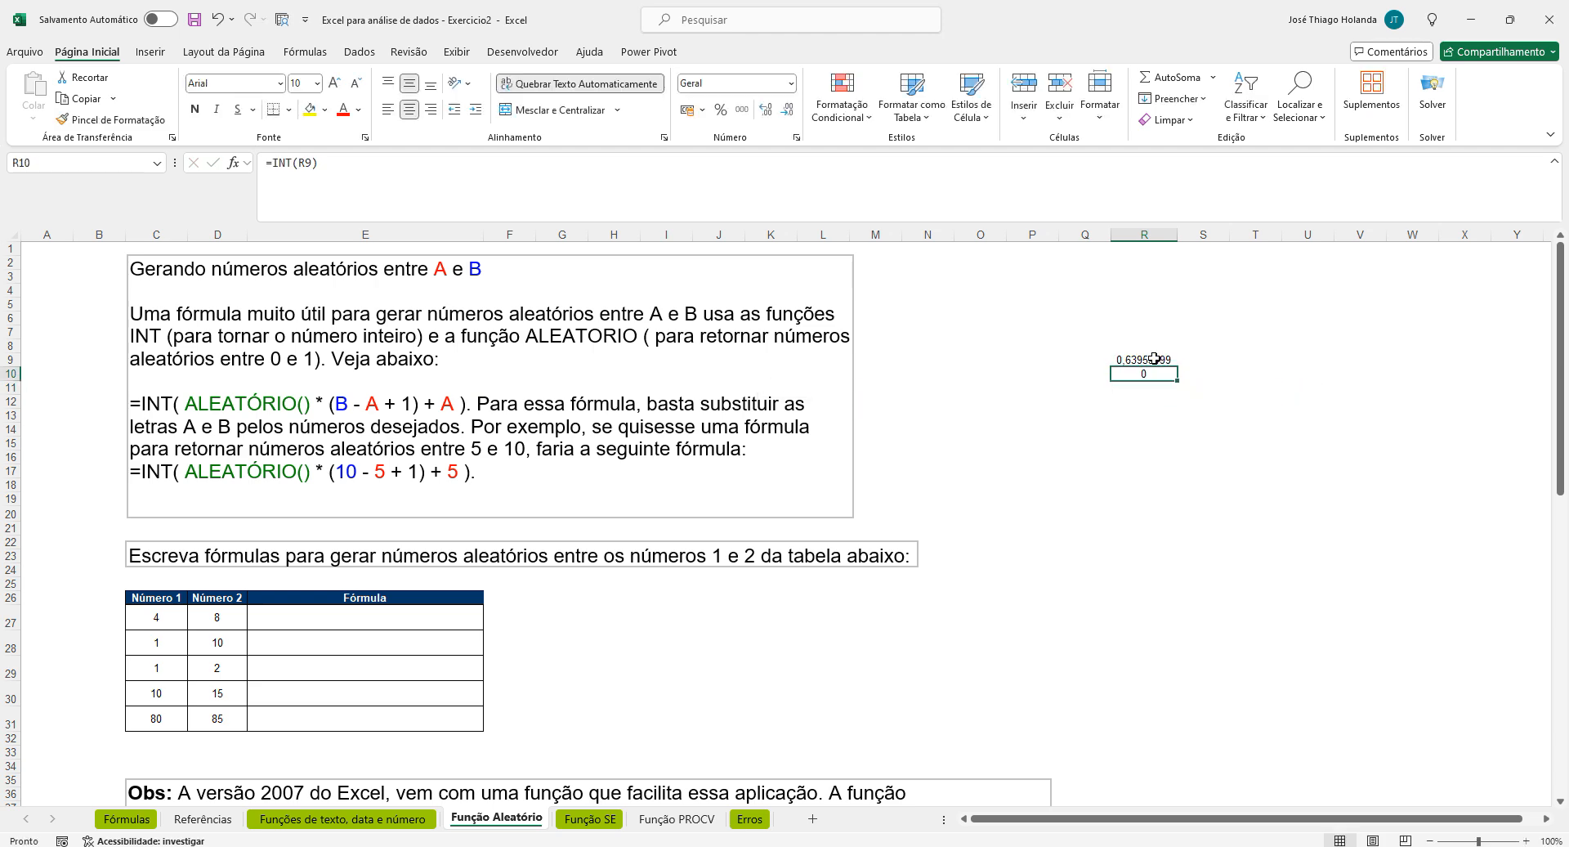
Fill the random formula in R9 and the INT formula in R10 across to column V
left_click(1154, 360)
left_click_drag(1179, 366, 1320, 372)
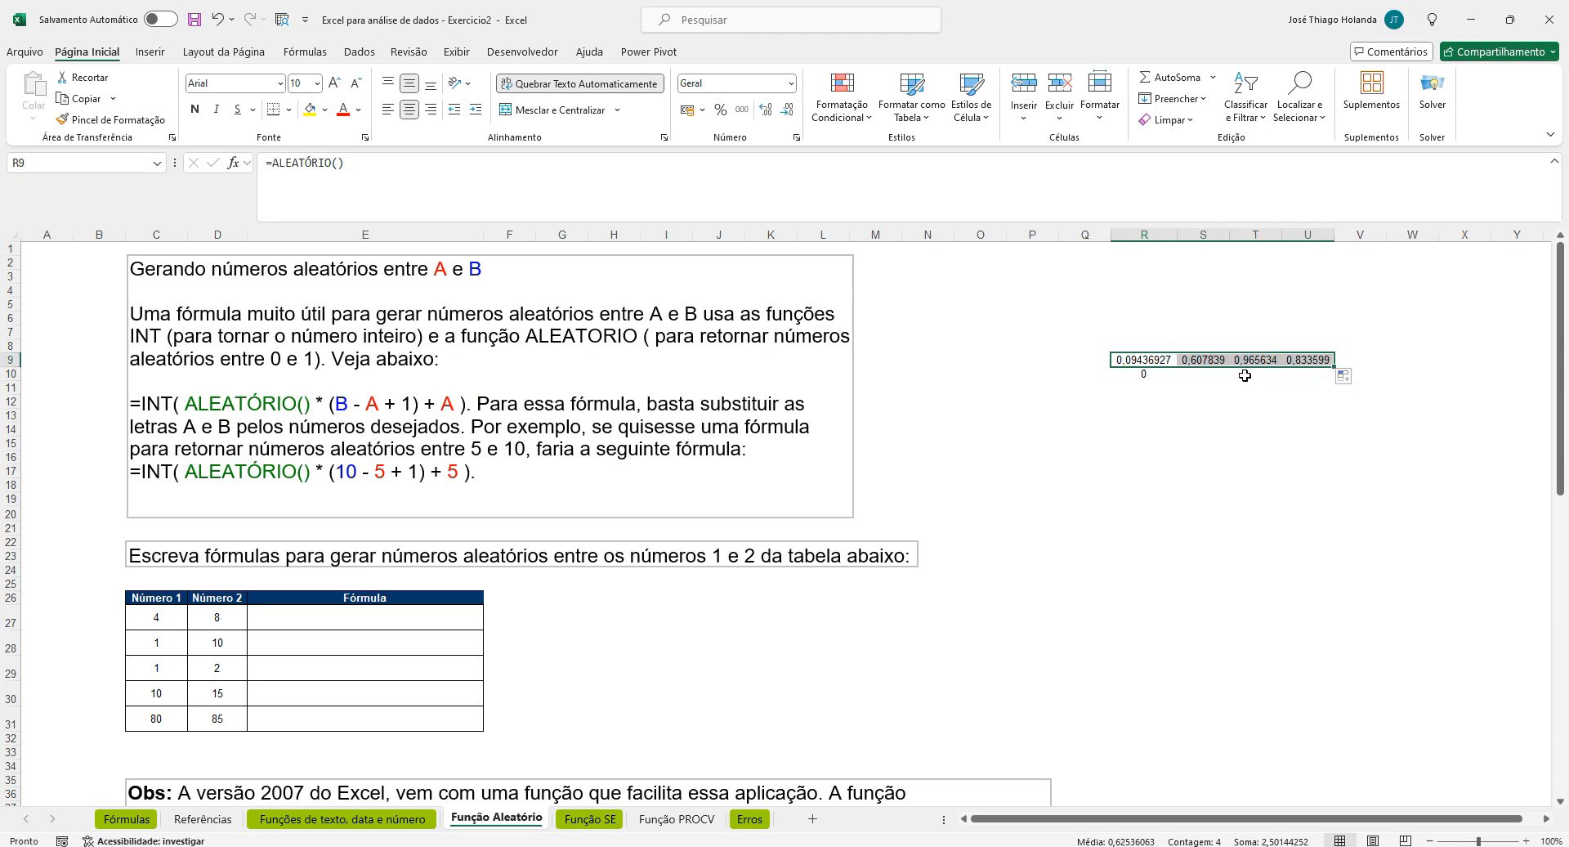
left_click(1144, 376)
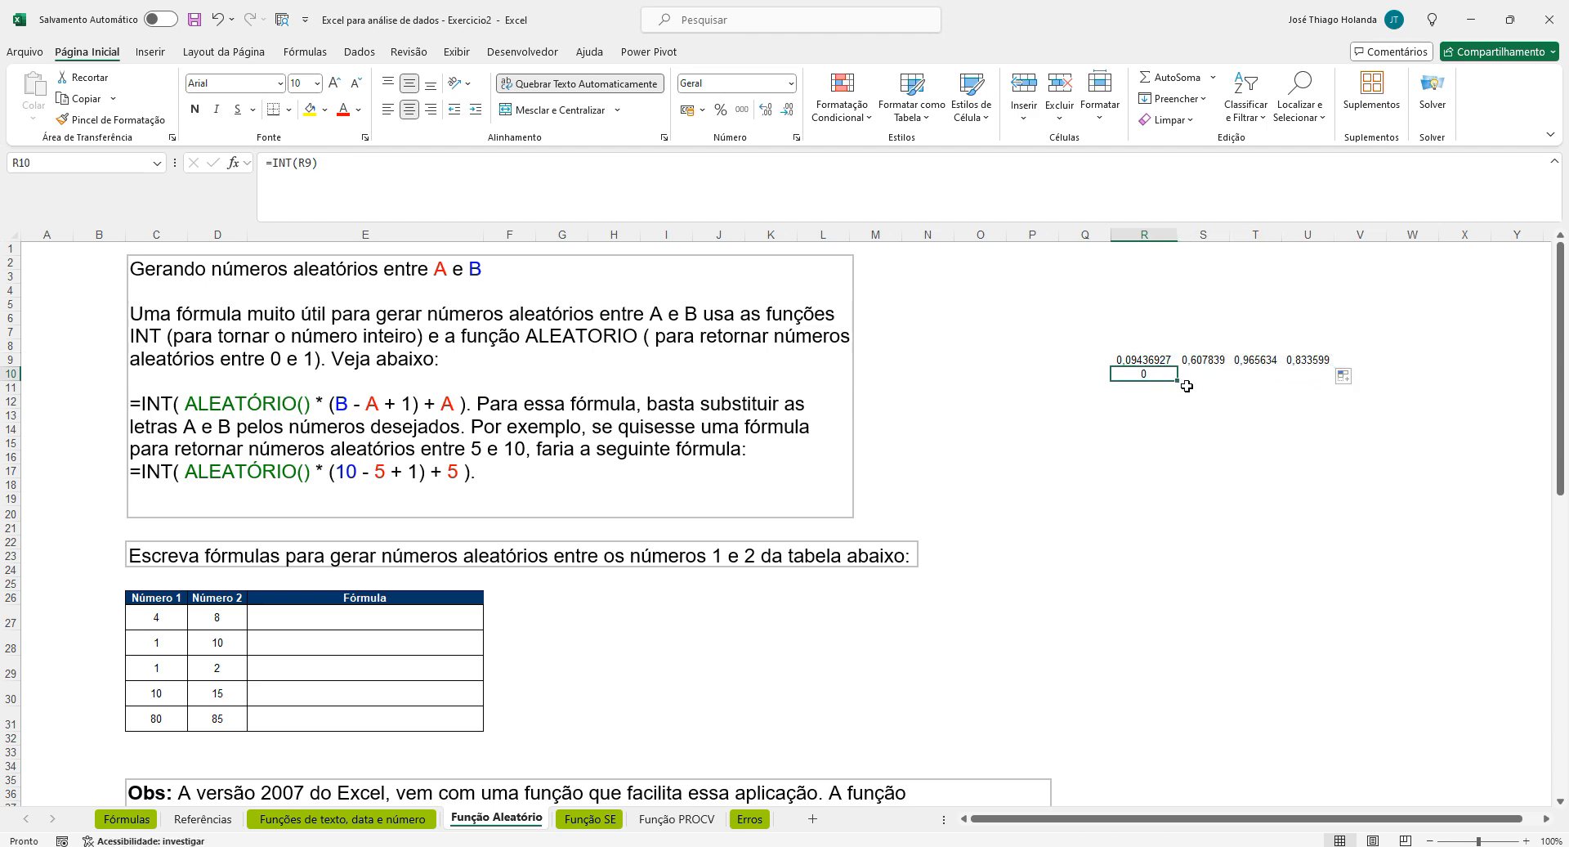
left_click(1326, 360)
left_click_drag(1353, 368, 1381, 365)
left_click(1145, 376)
left_click_drag(1179, 383, 1386, 380)
left_click(1225, 404)
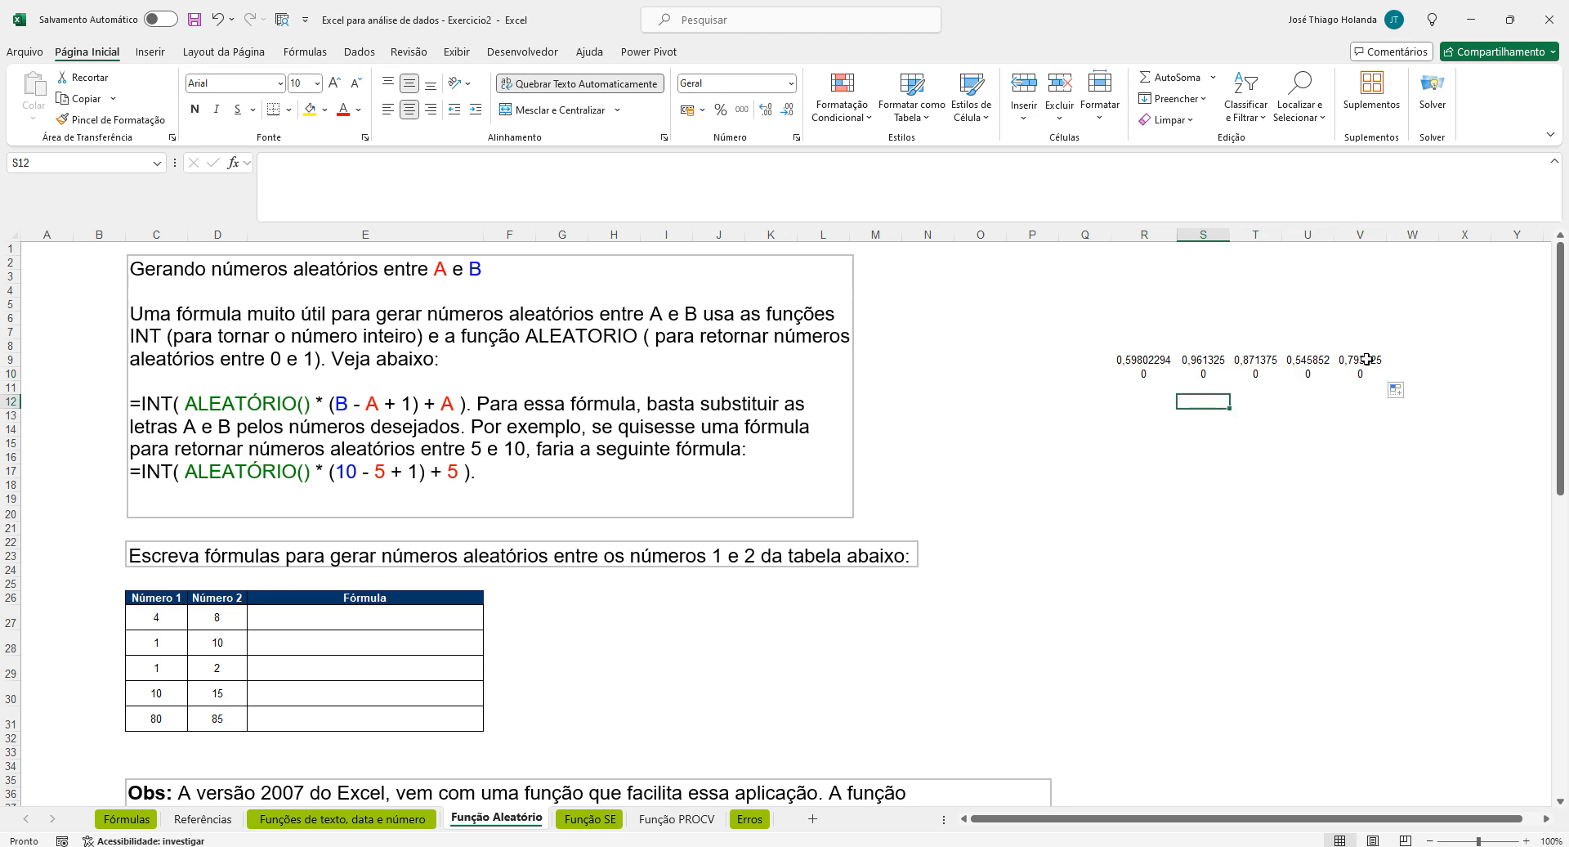
Clear the test formulas by deleting the contents of the range Q6:W13
left_click(1136, 374)
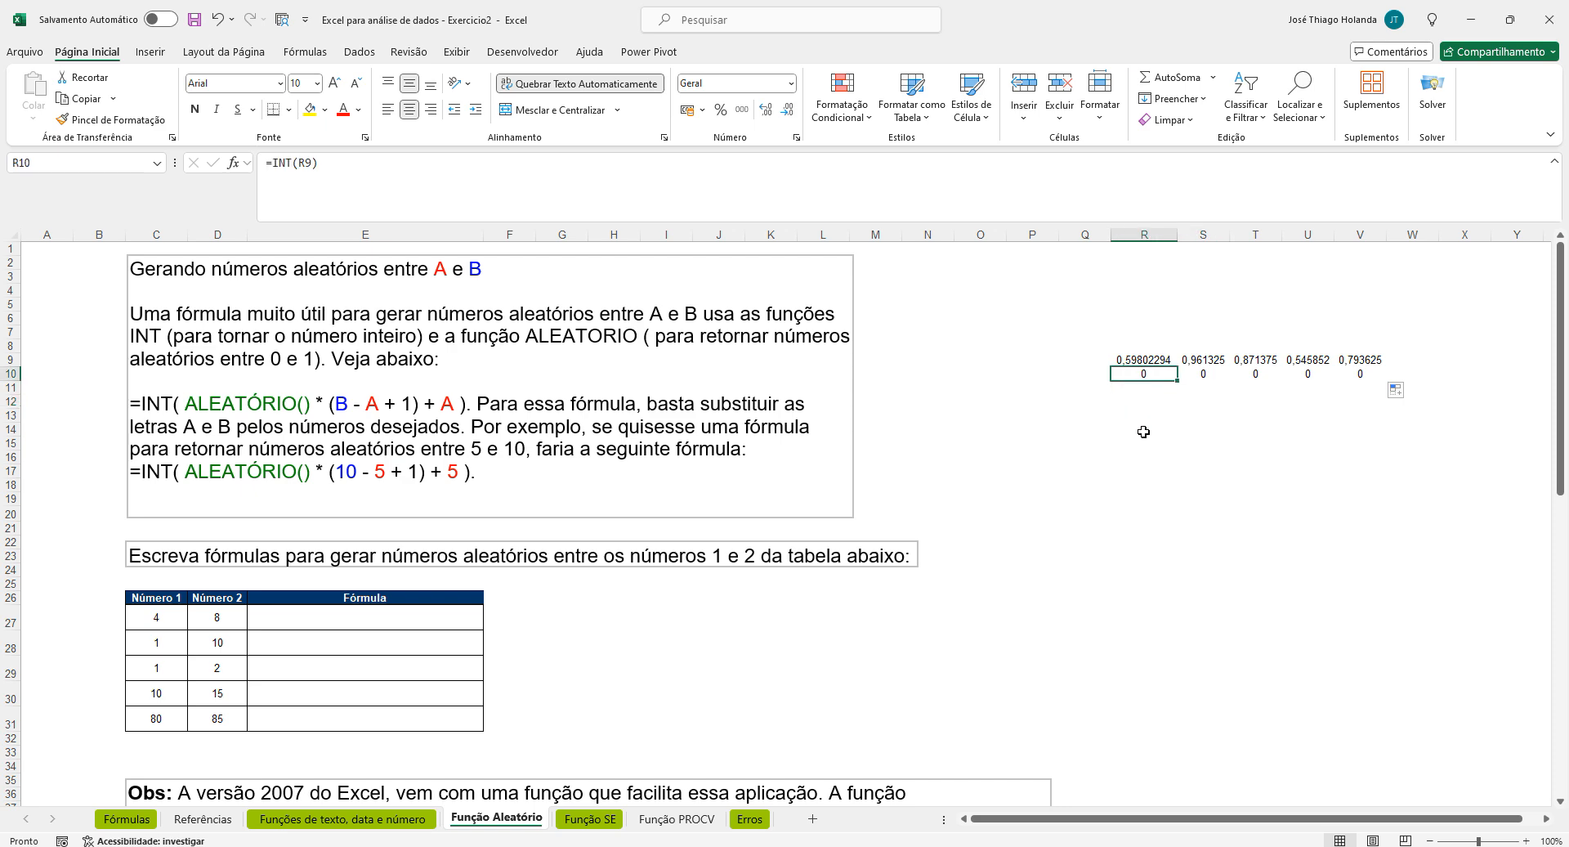
left_click(1160, 361)
left_click_drag(1065, 319, 1479, 418)
key("Delete")
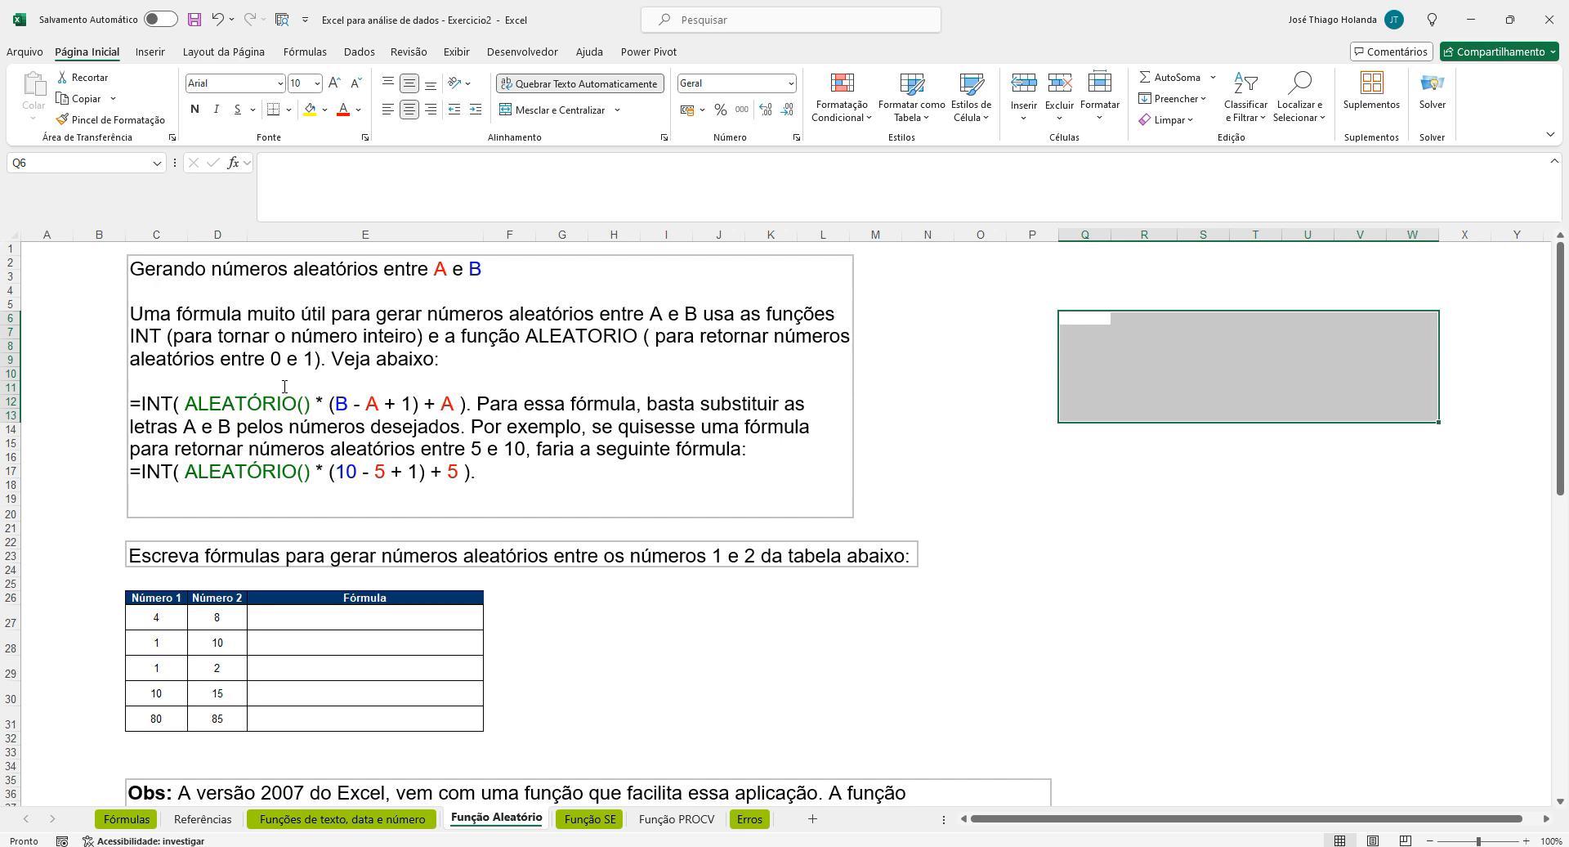
Examine the terms (B - A + 1), B and A of the random number formula in the explanatory text box
left_click(415, 619)
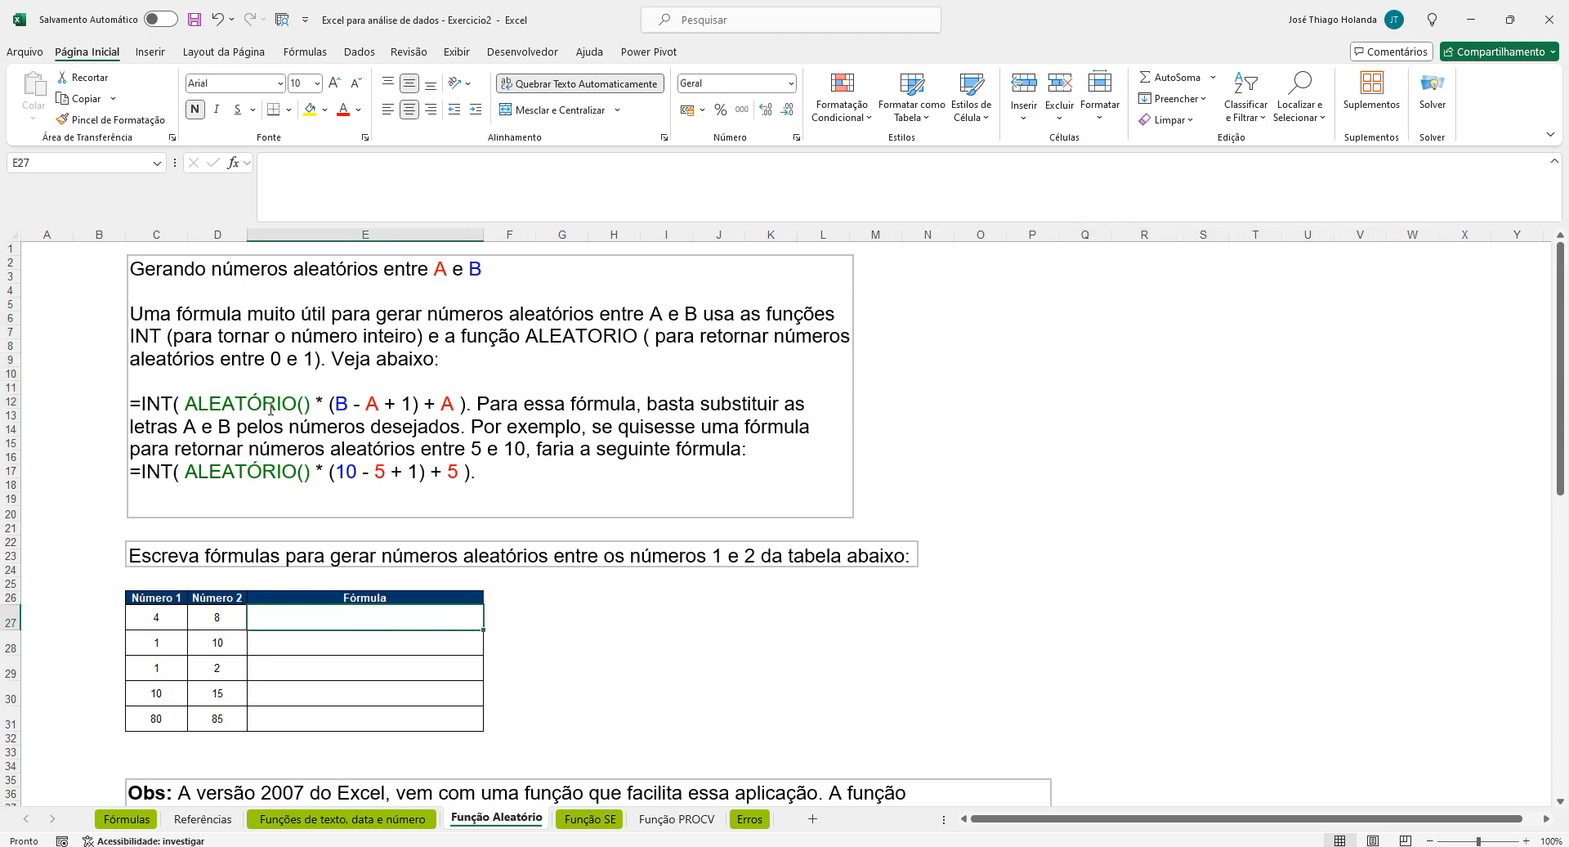
left_click(185, 403)
left_click_drag(185, 403, 422, 404)
left_click(332, 403)
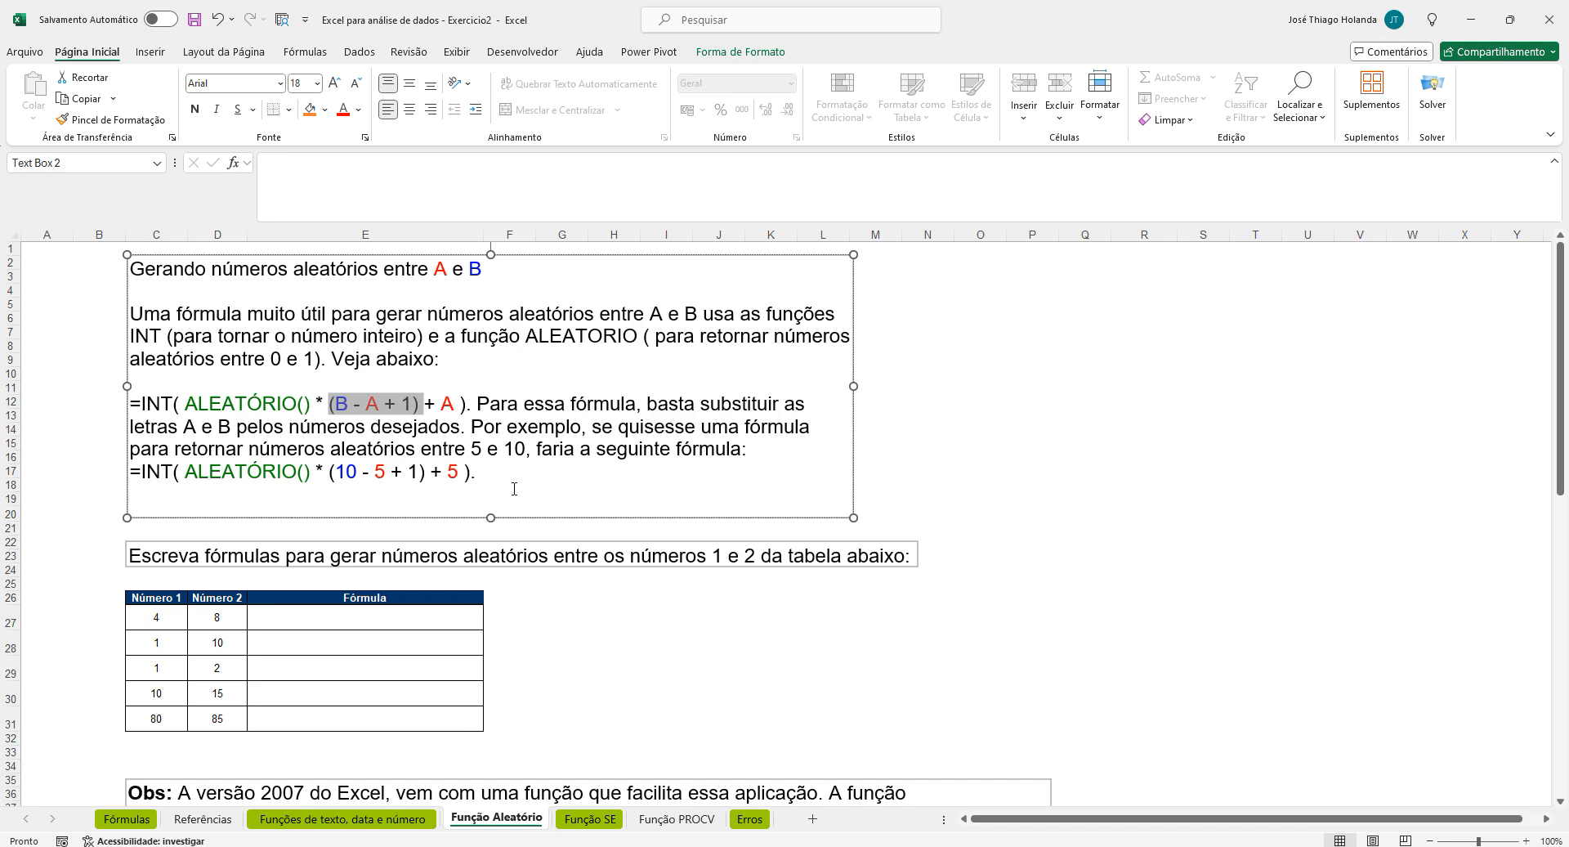
left_click_drag(348, 406, 334, 406)
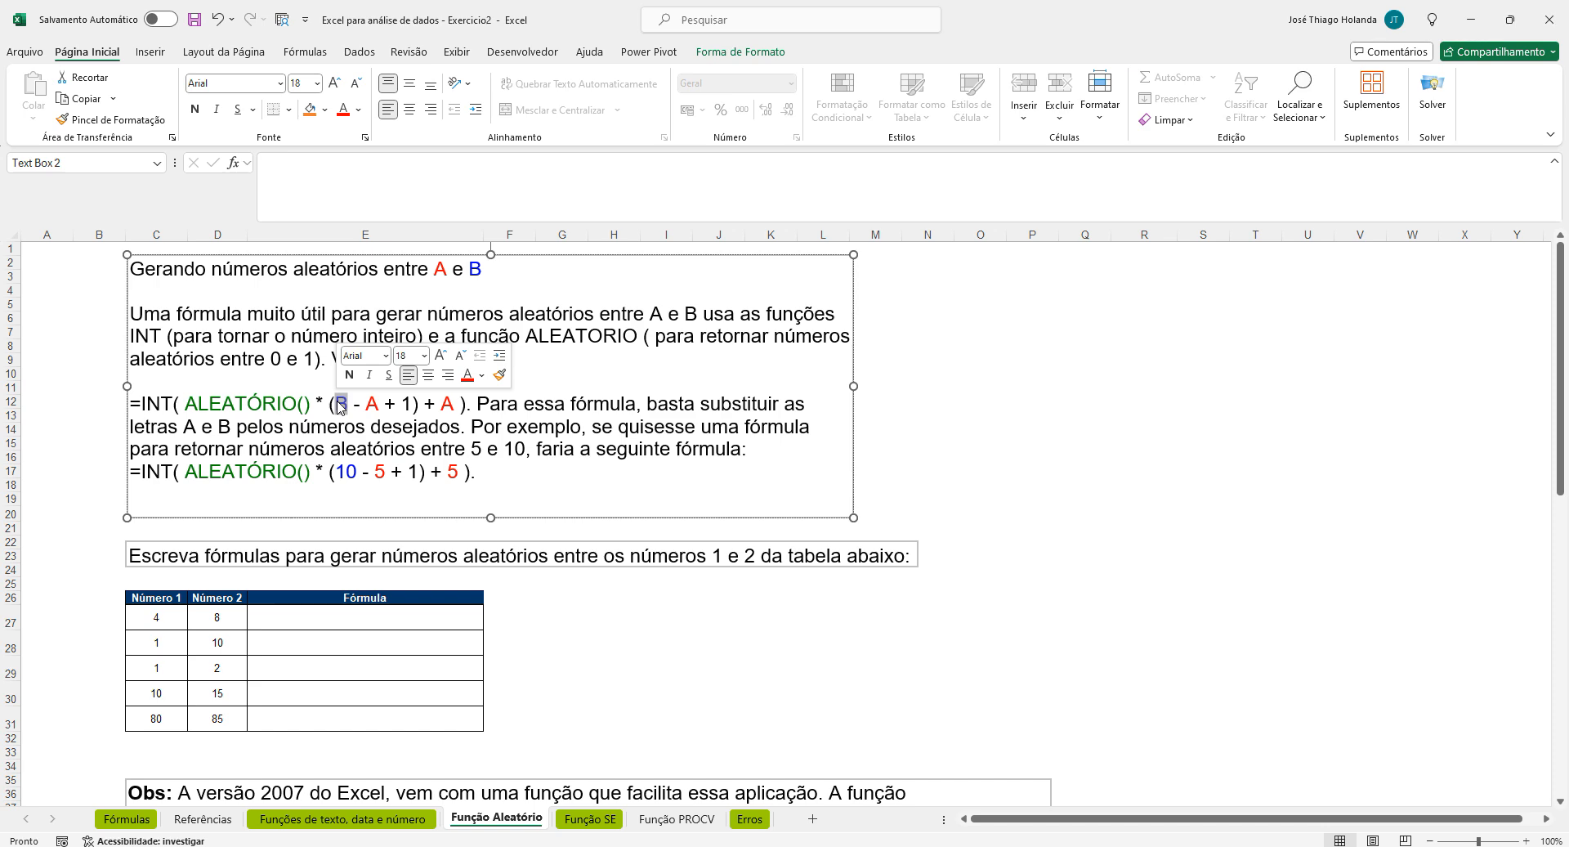
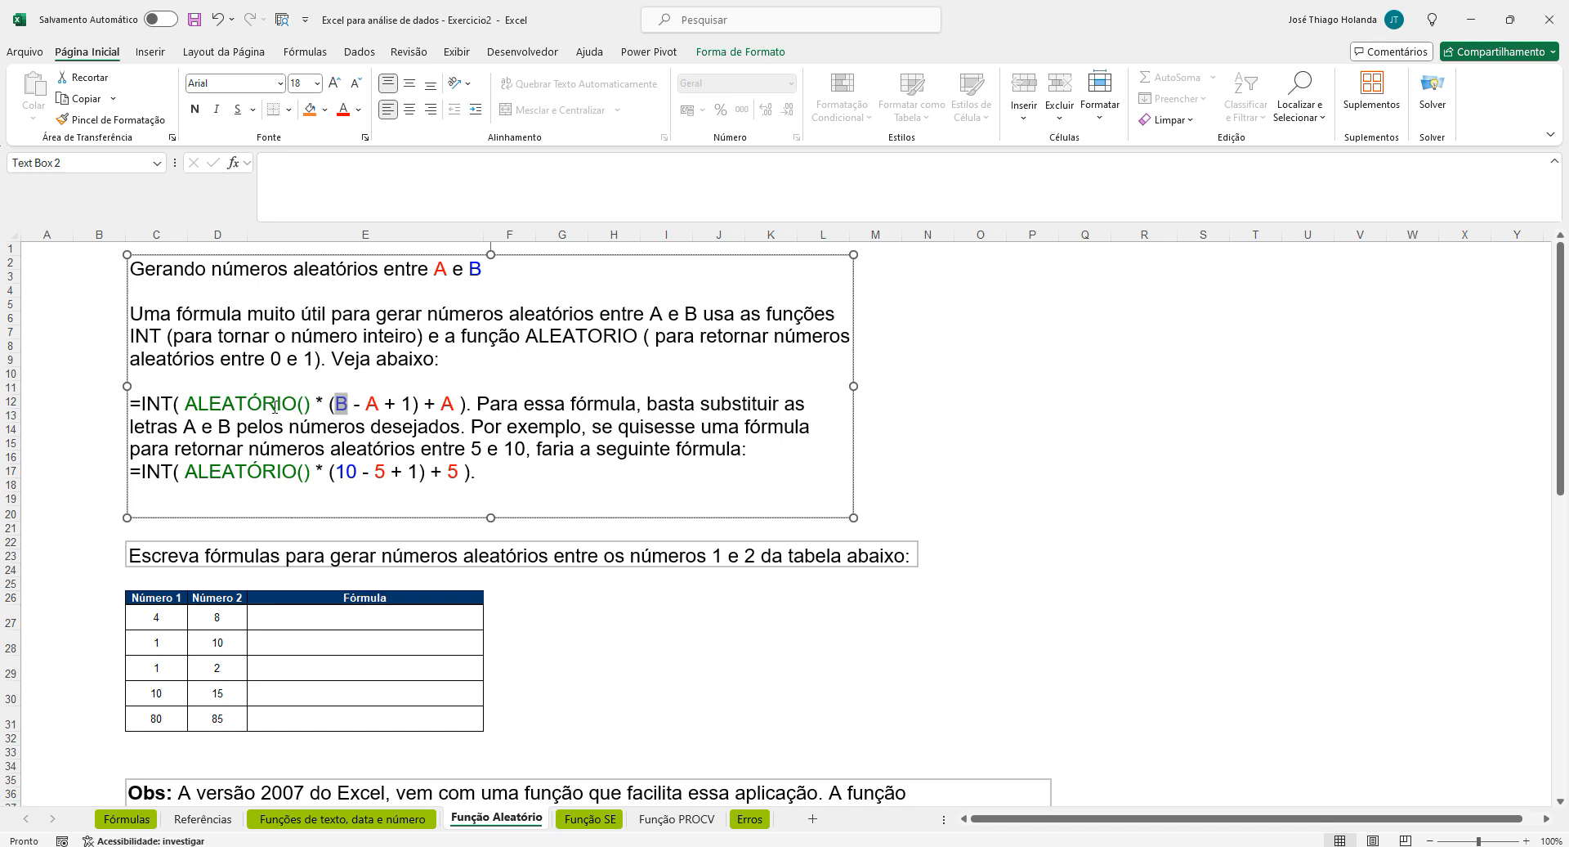
left_click_drag(440, 403, 448, 407)
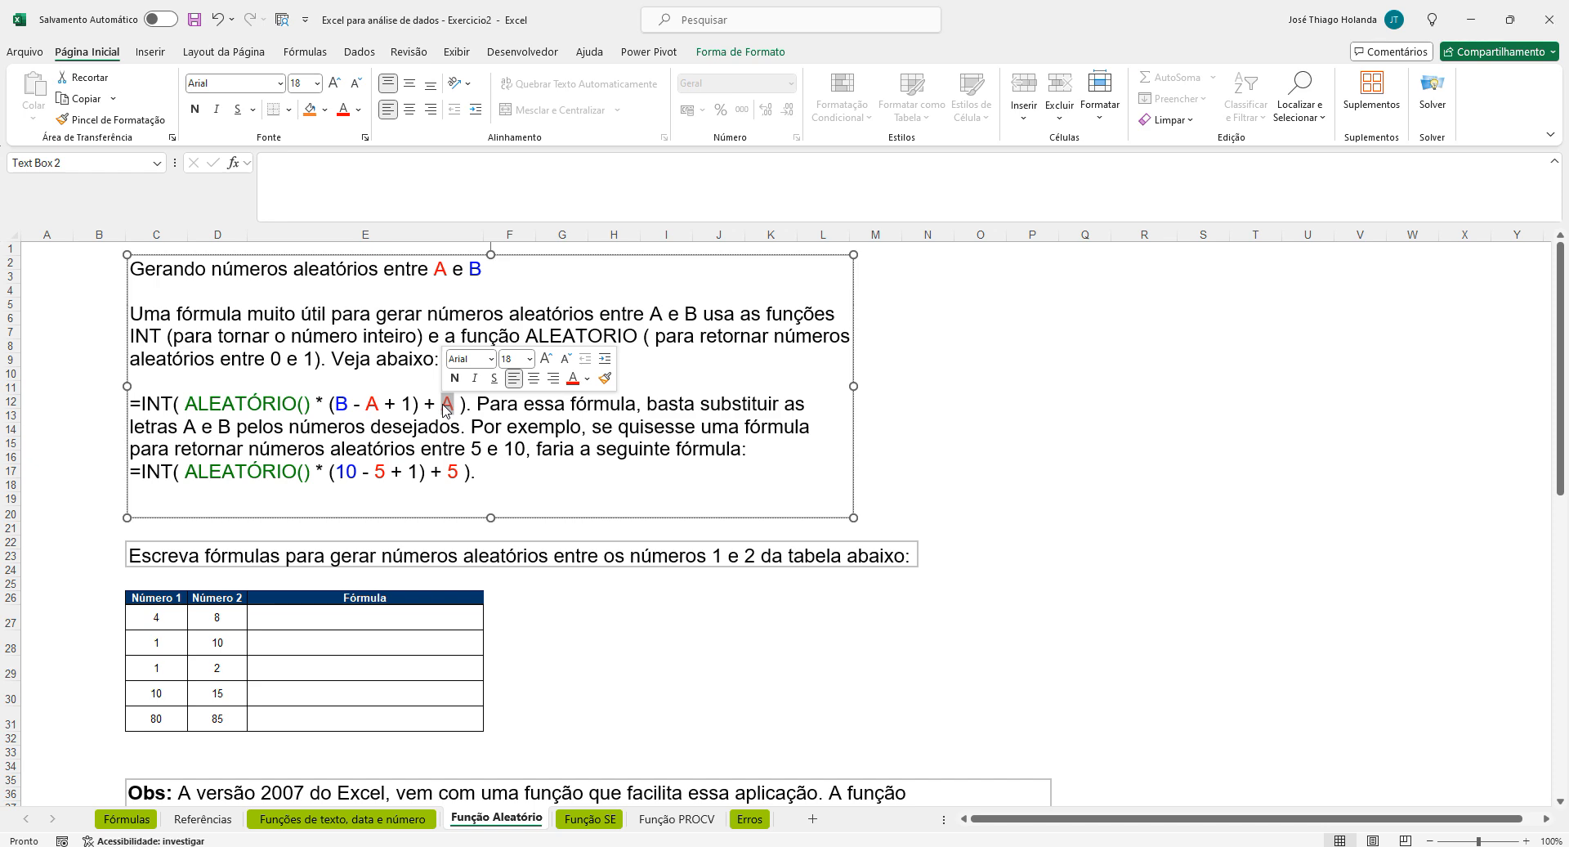
Enter =ALEATÓRIO() in E27, the first formula cell of the random number table
left_click(299, 617)
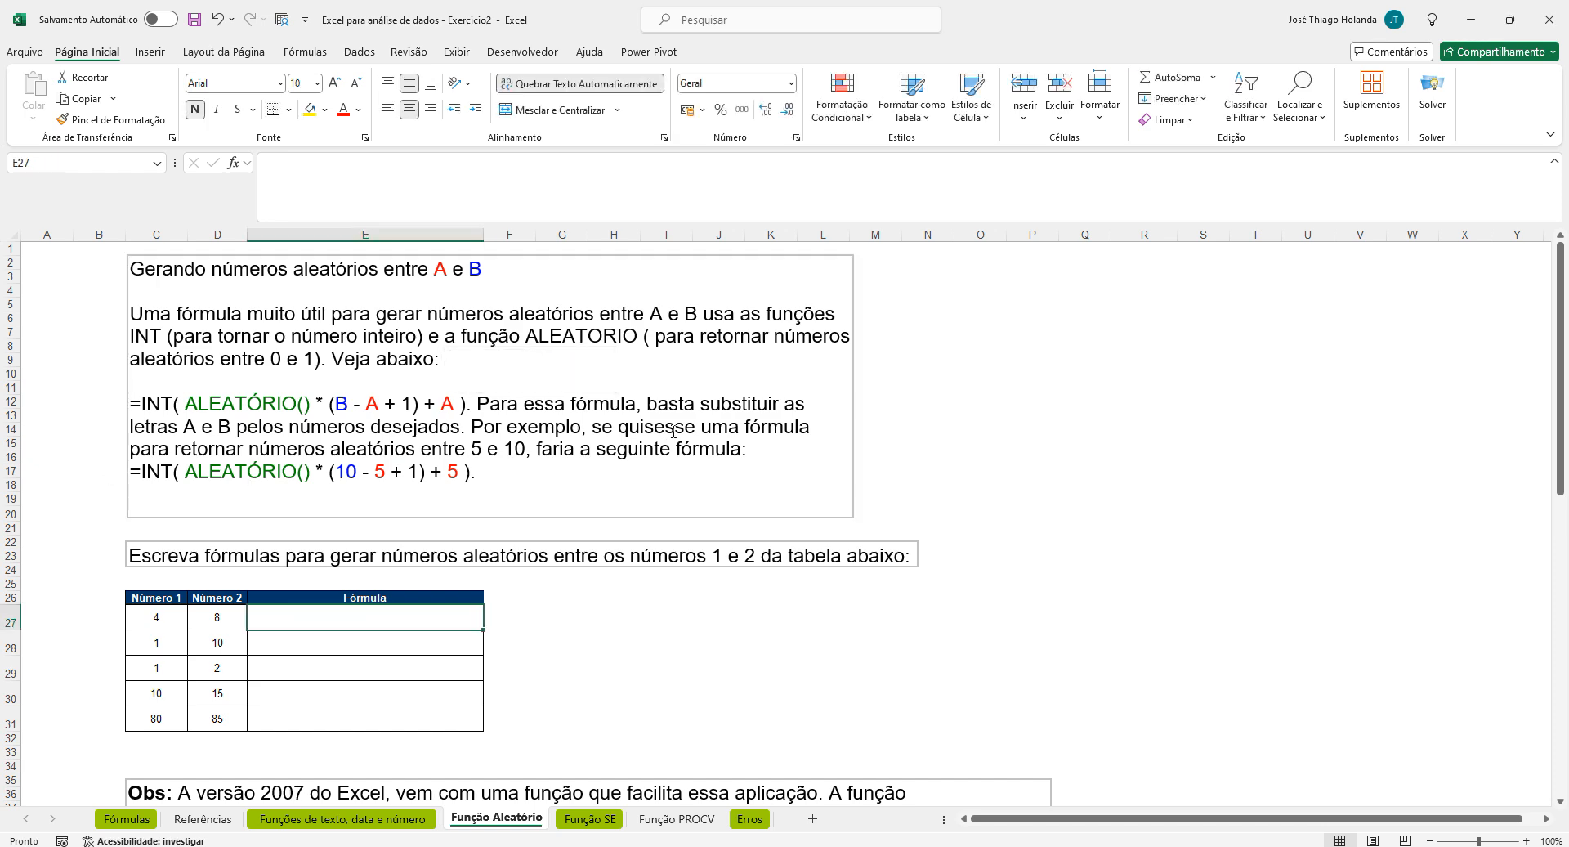
type("=")
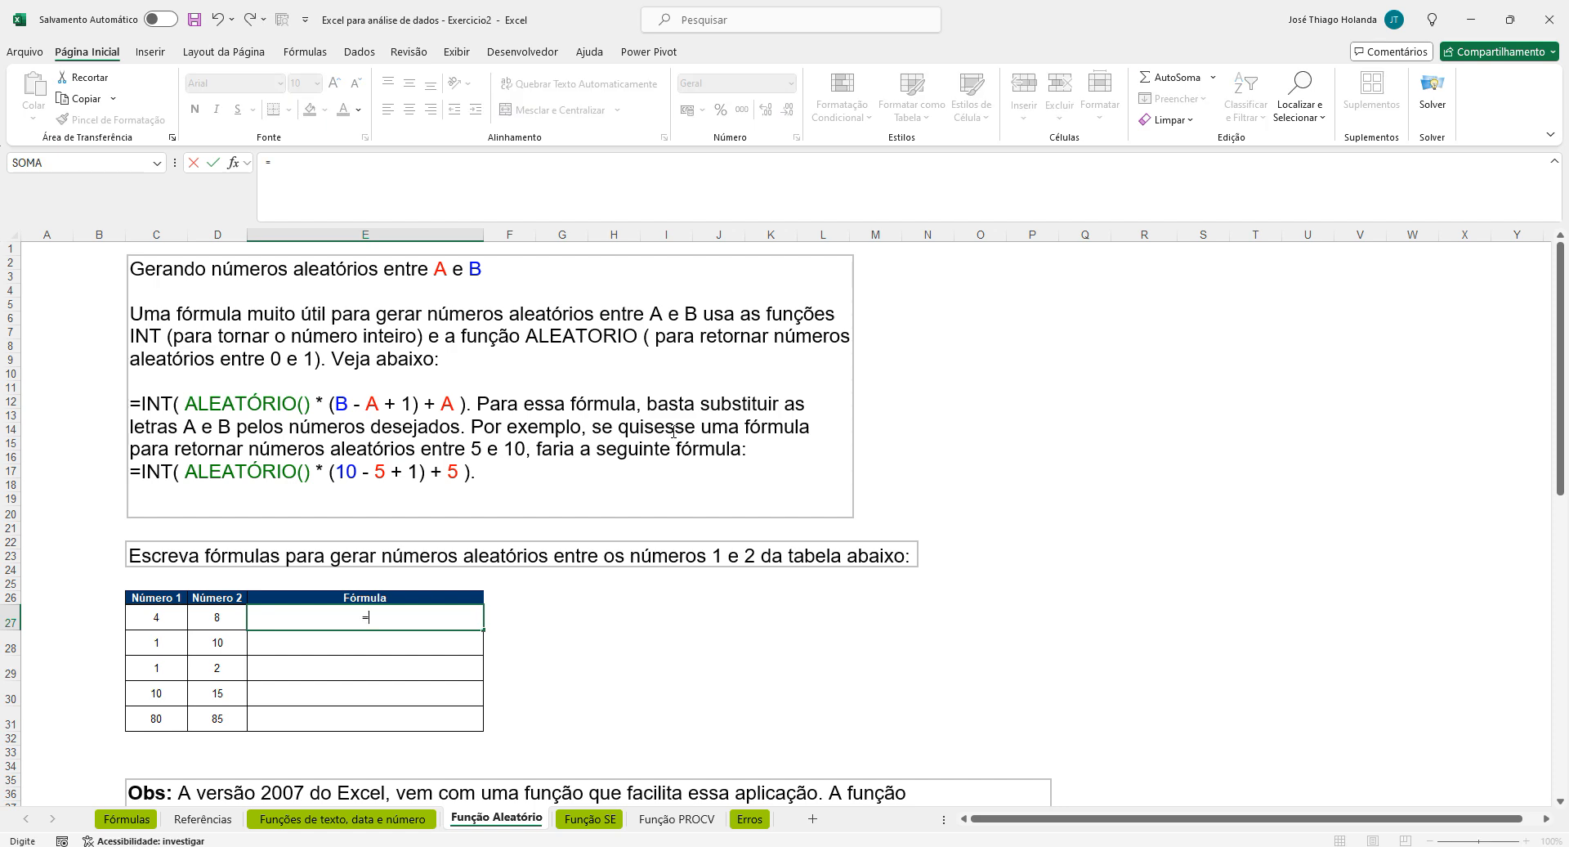
type("ale")
key("Tab")
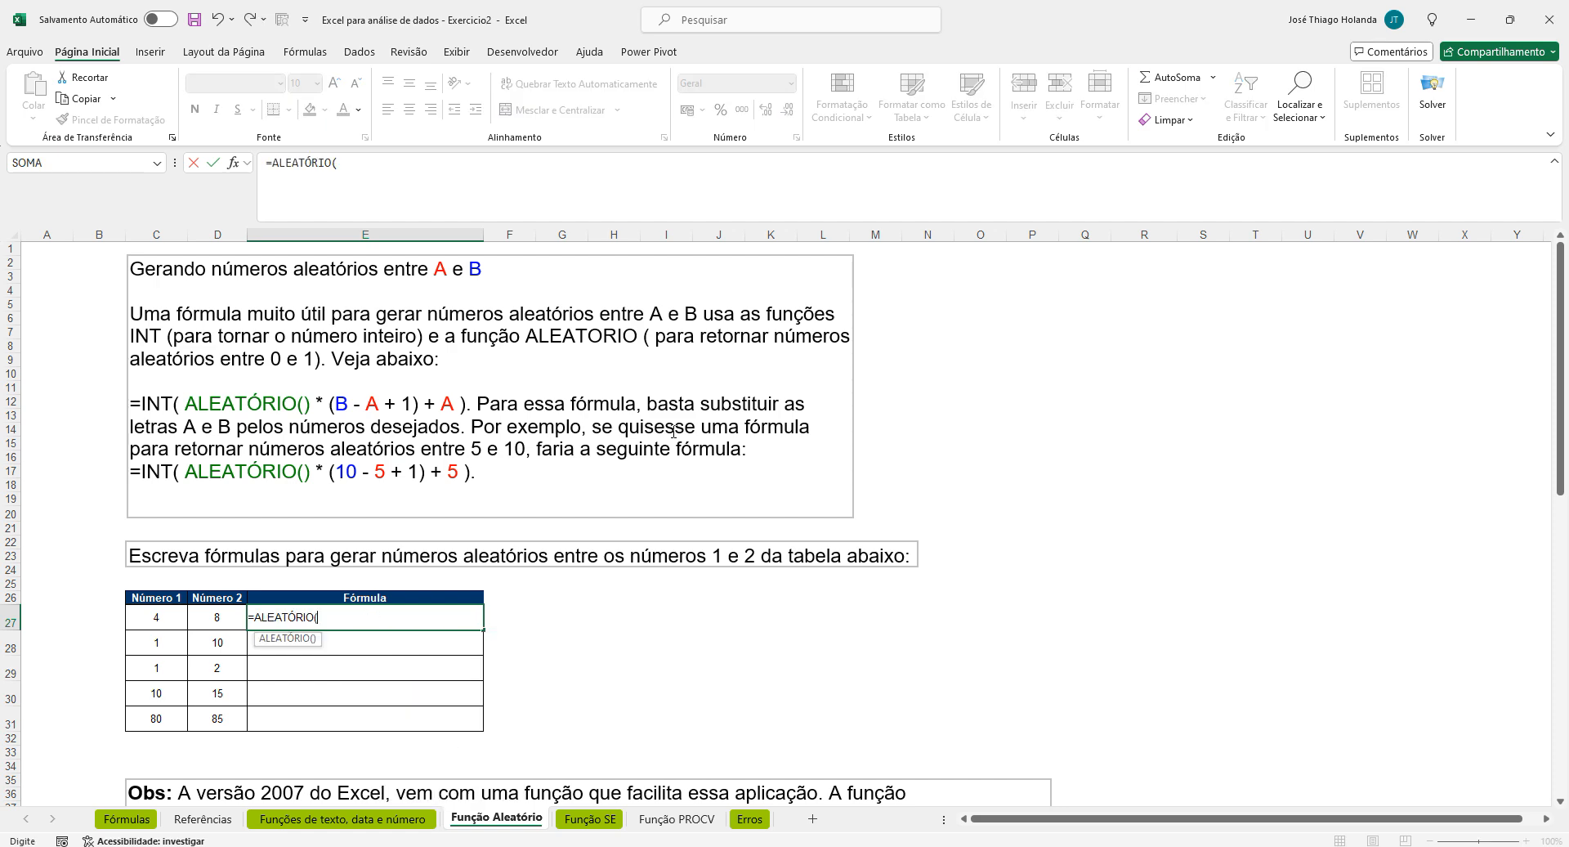
type(")")
key("Return")
key("Up")
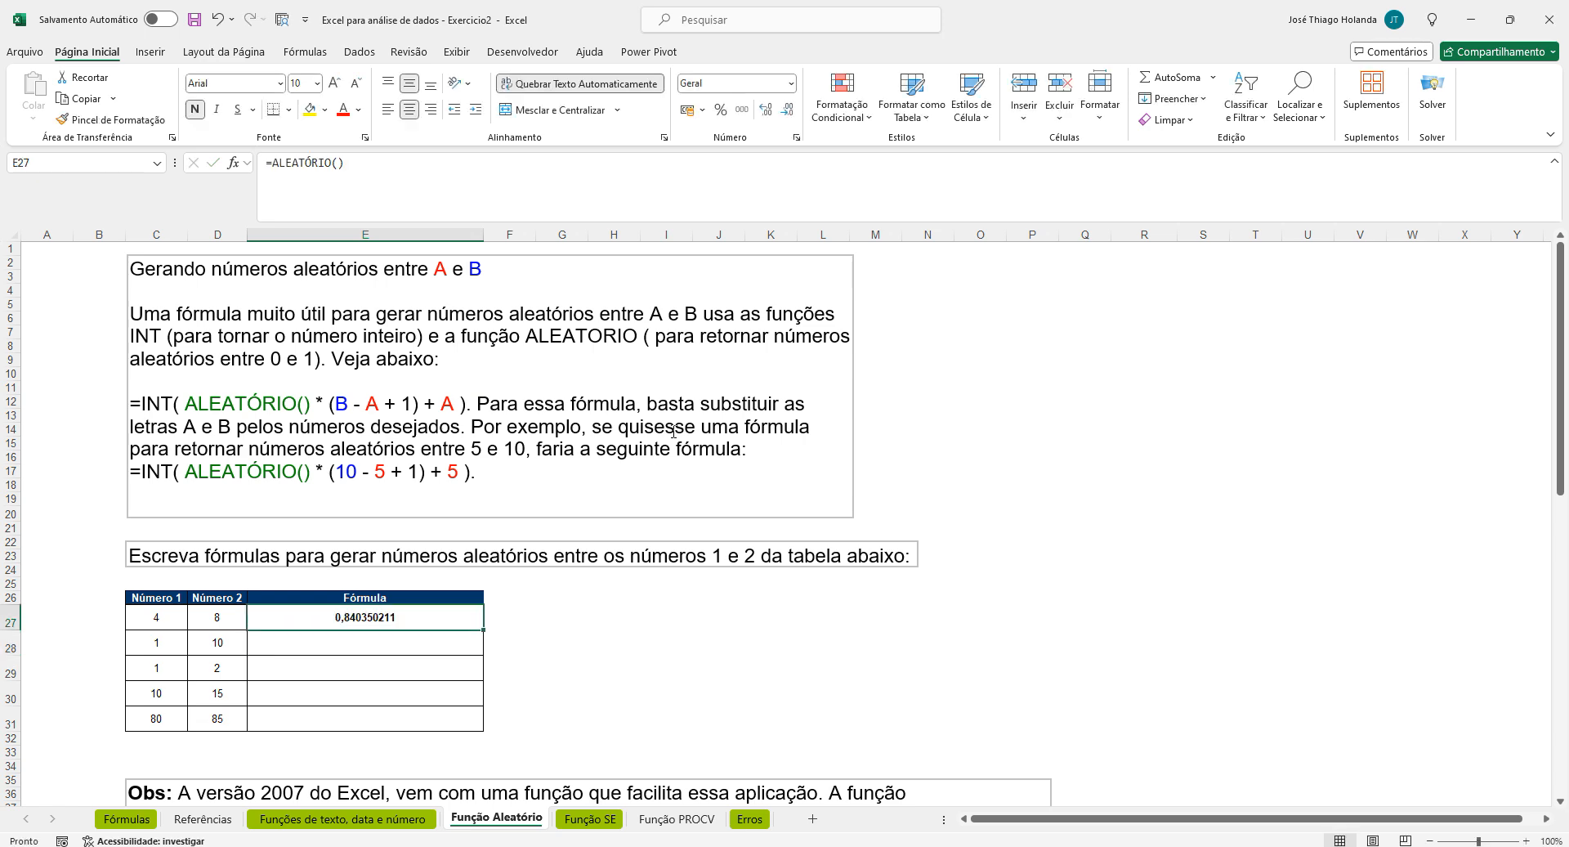
Extend the formula in E27 to =ALEATÓRIO()*(D27-C27)
type("*")
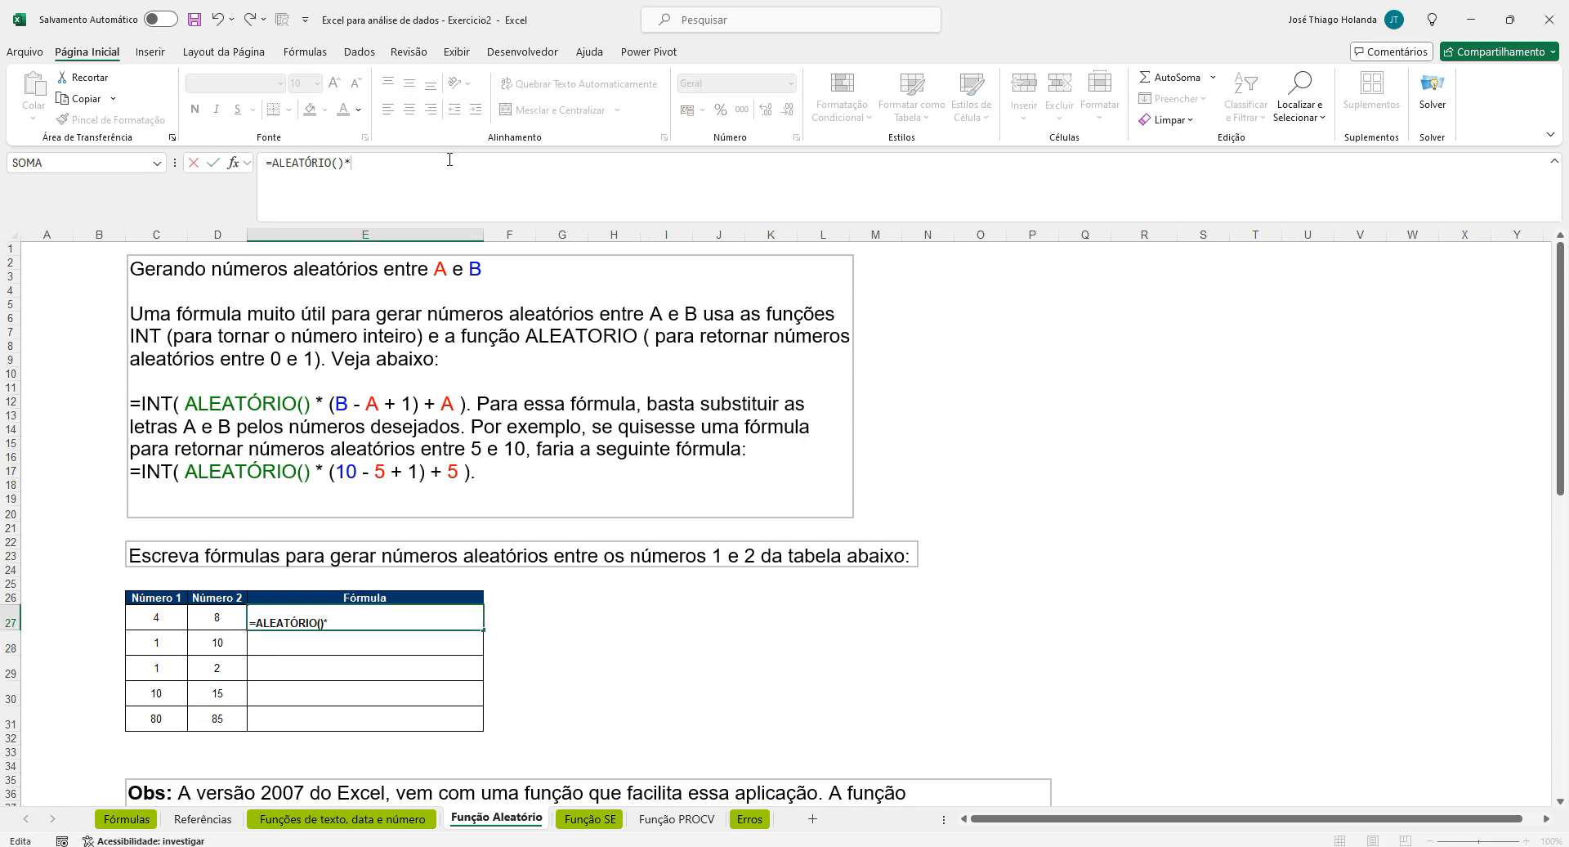
type("(")
left_click(224, 620)
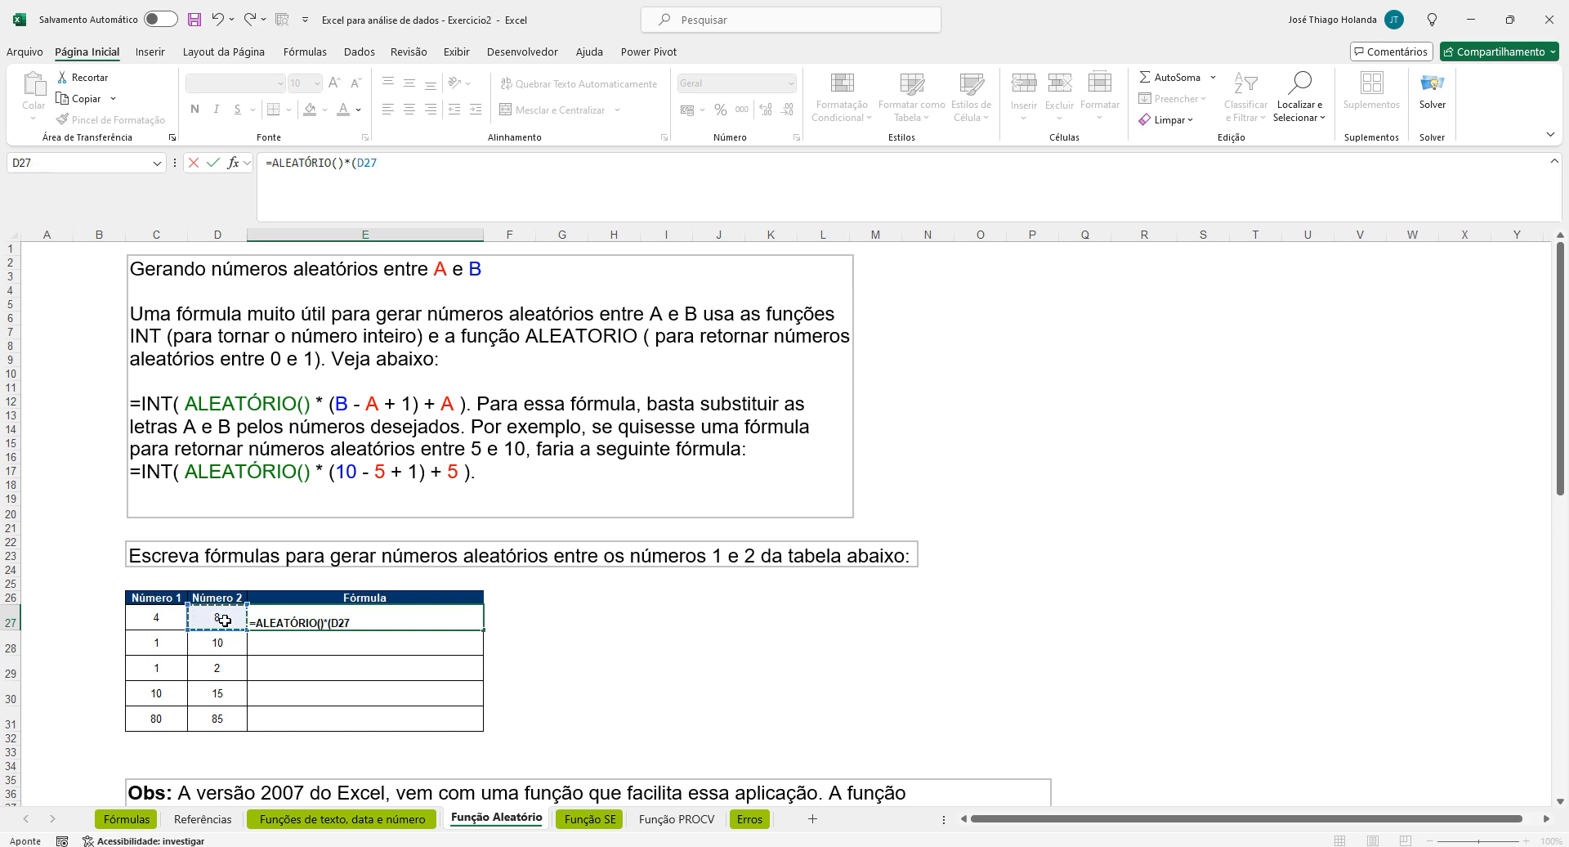
type("-")
left_click(153, 619)
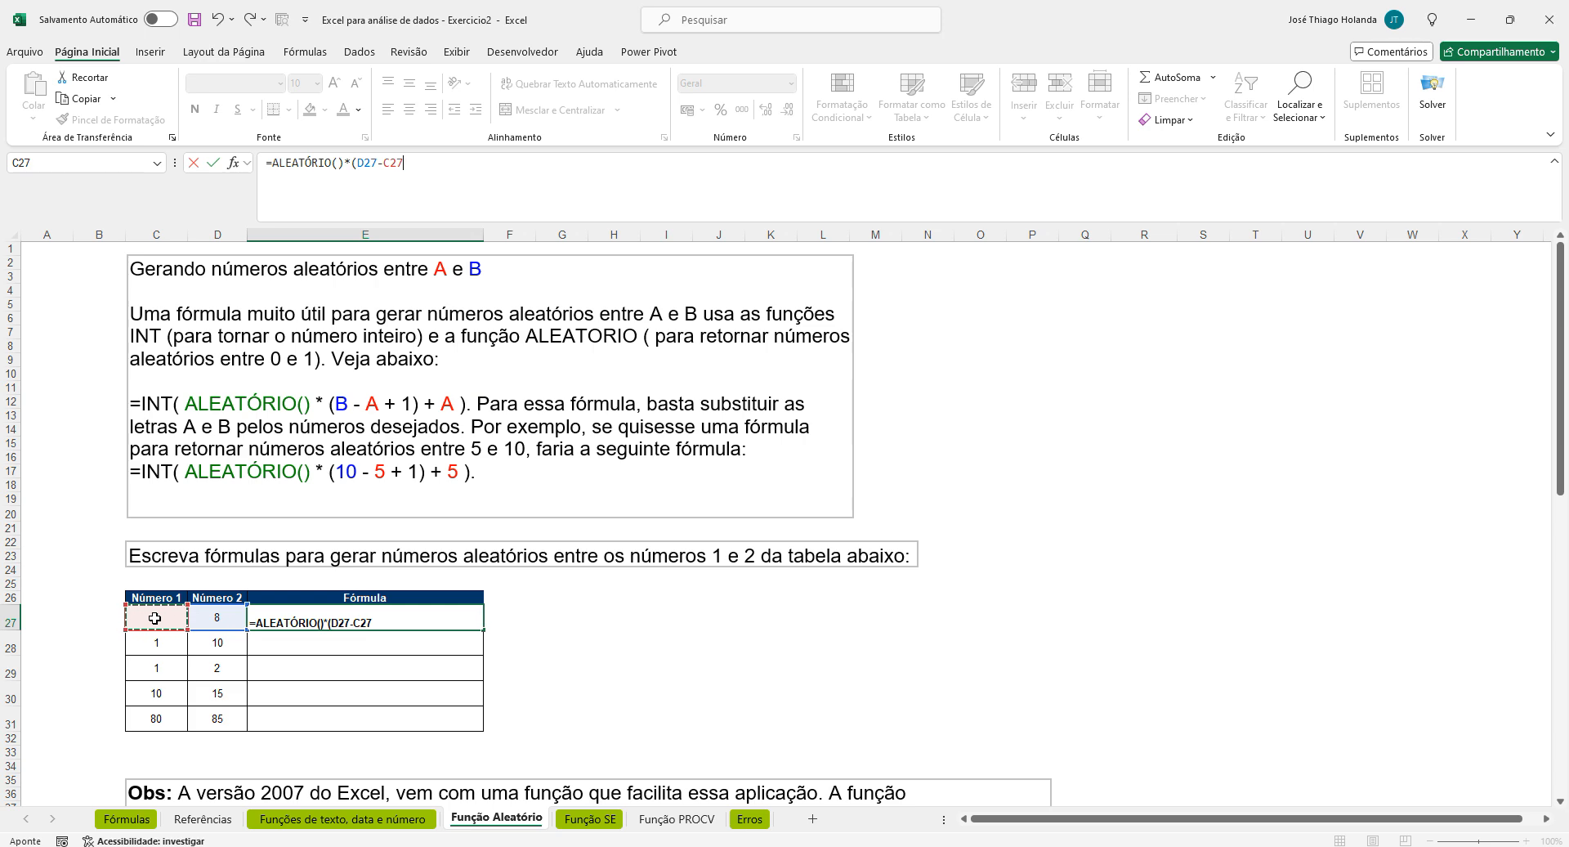
type(")")
key("ctrl+Return")
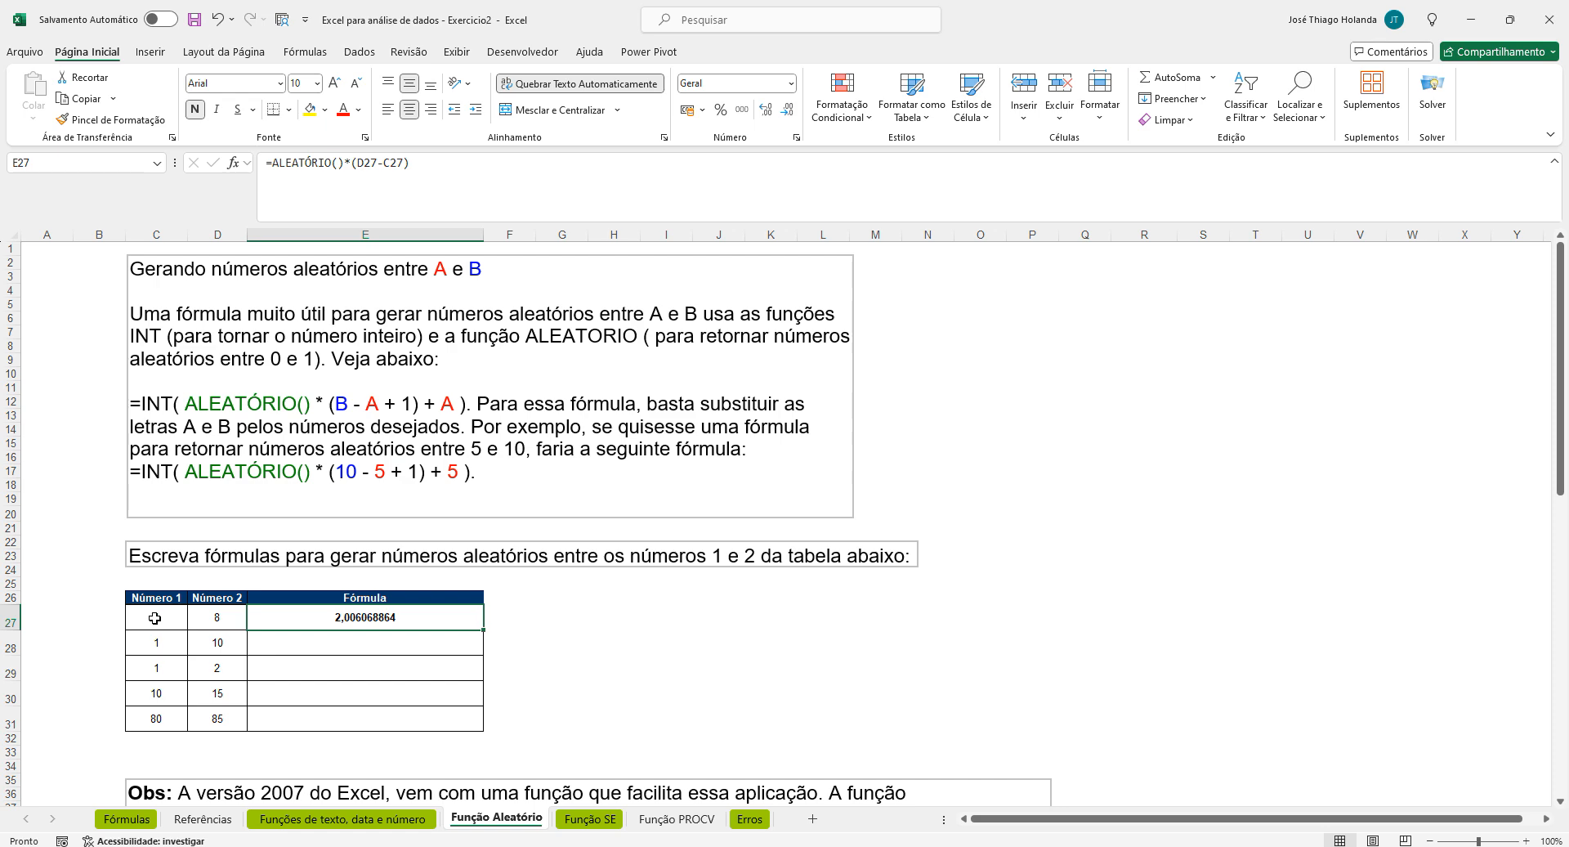
Add 1 inside the parentheses and C27 at the end, making the E27 formula =ALEATÓRIO()*(D27-C27+1)+C27
left_click(215, 618)
left_click(142, 613)
left_click(208, 621)
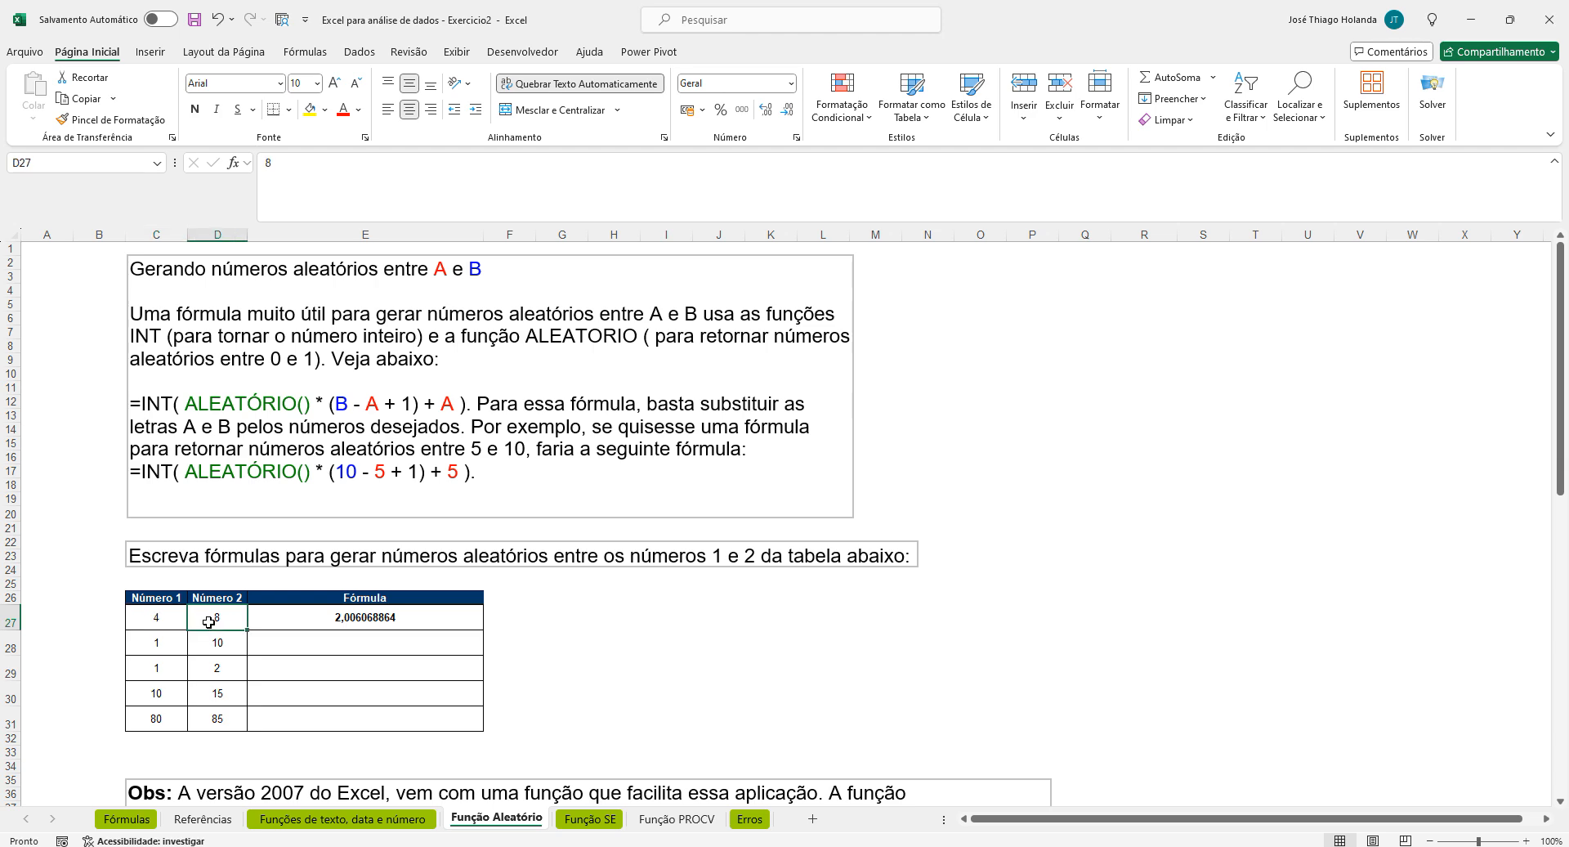
left_click(354, 627)
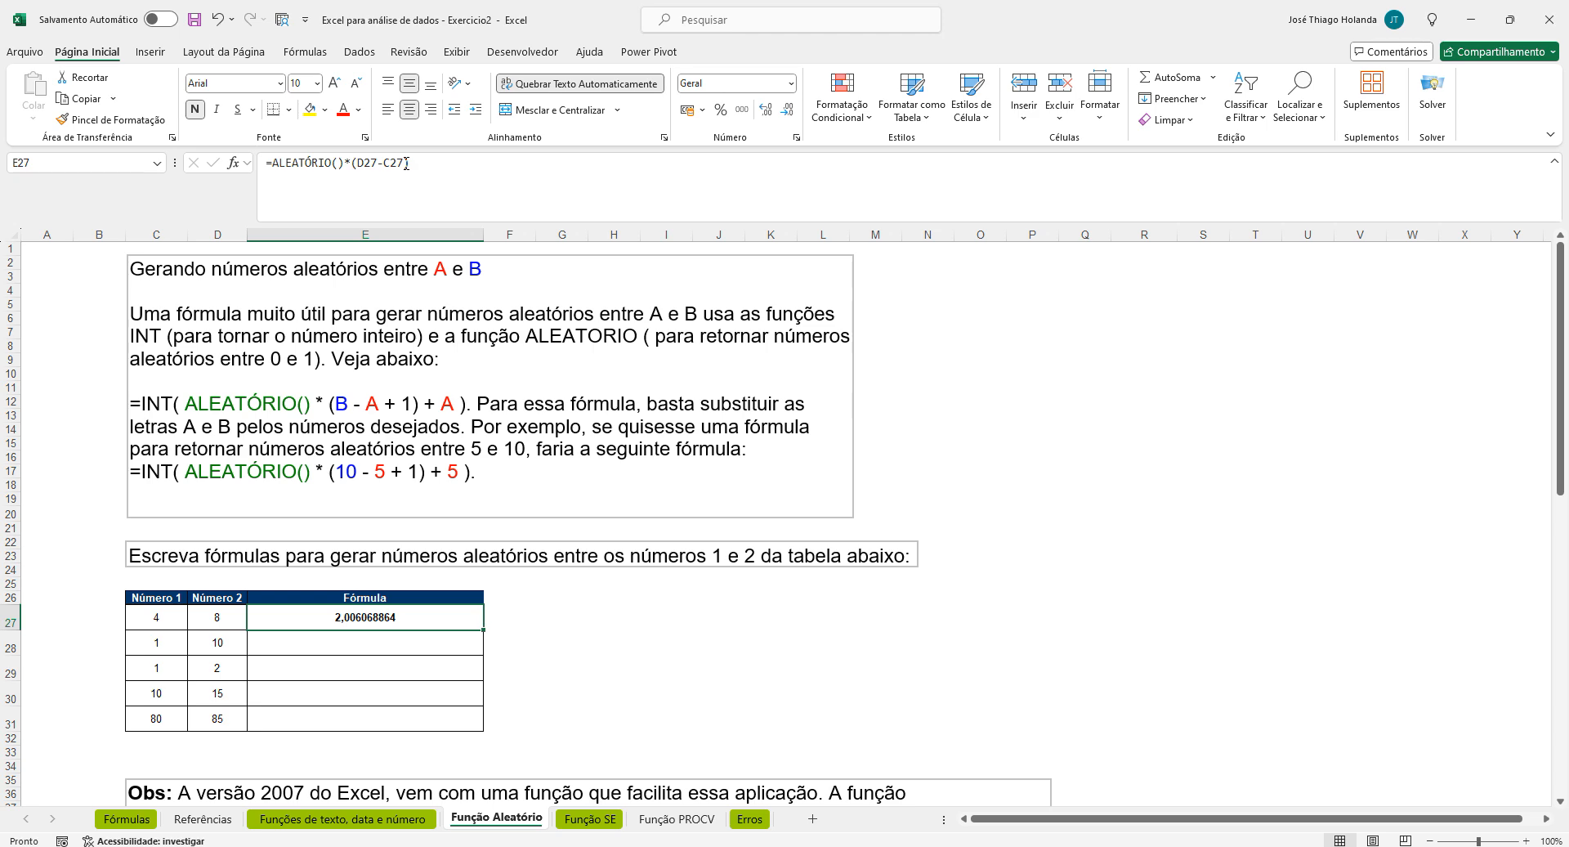
left_click(525, 164)
type("+")
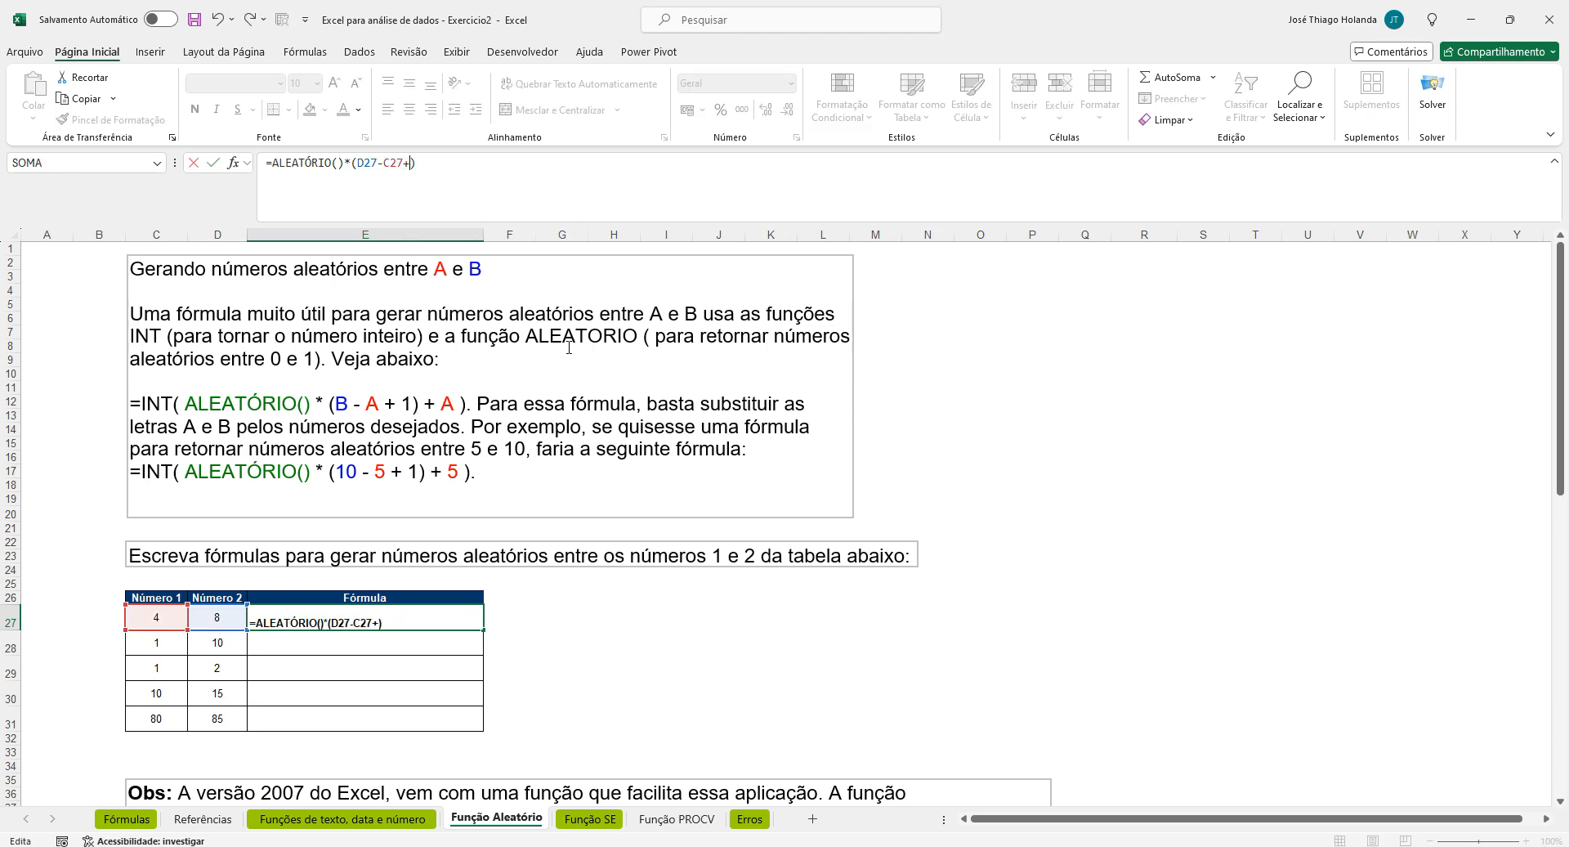
type("1)+")
left_click(164, 615)
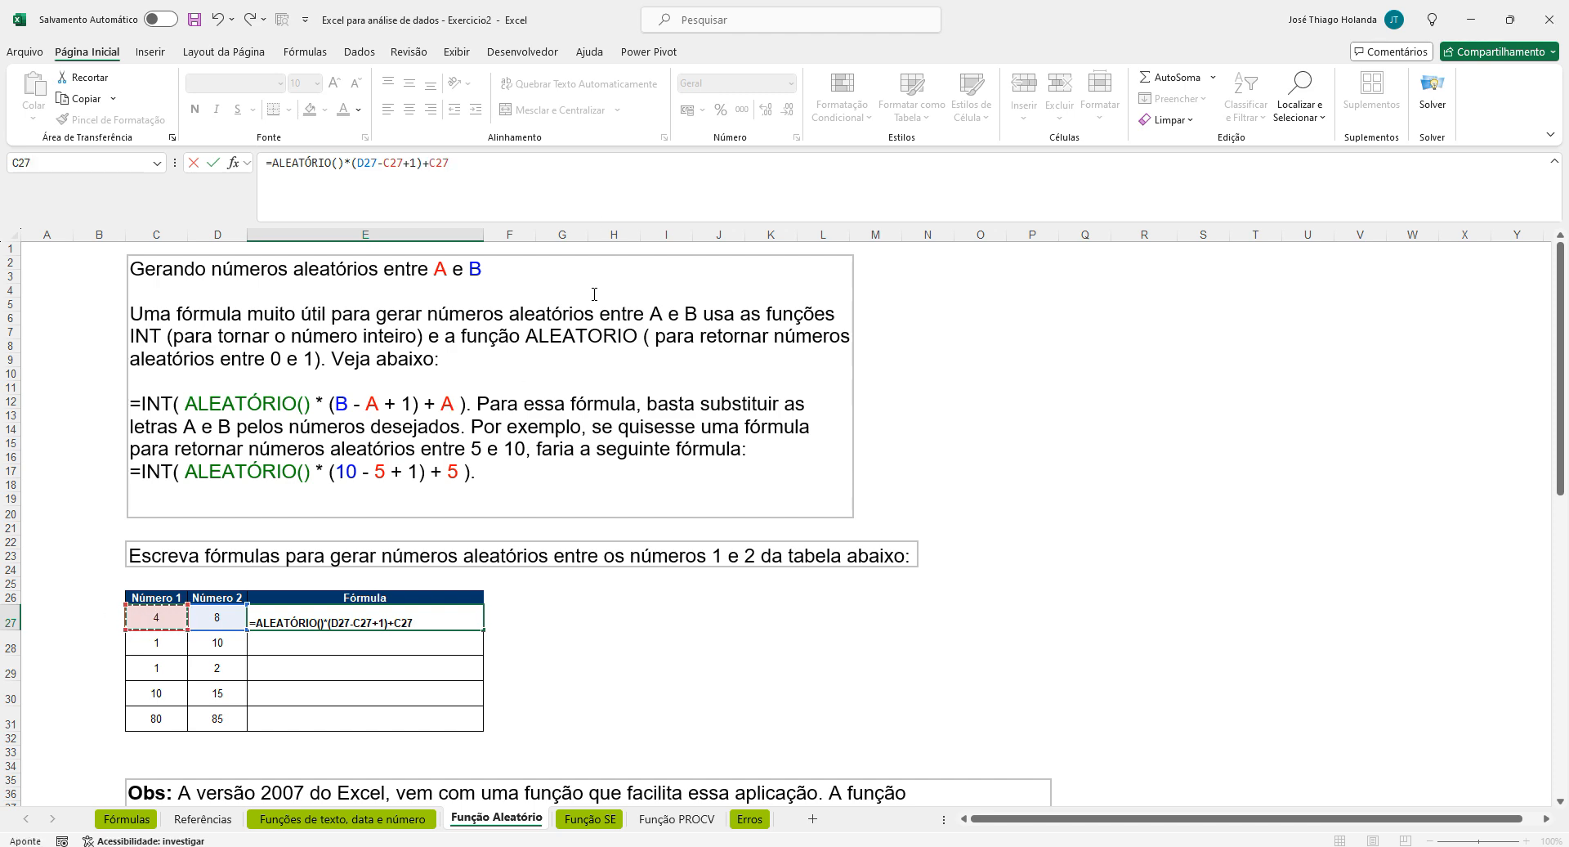
key("ctrl+Return")
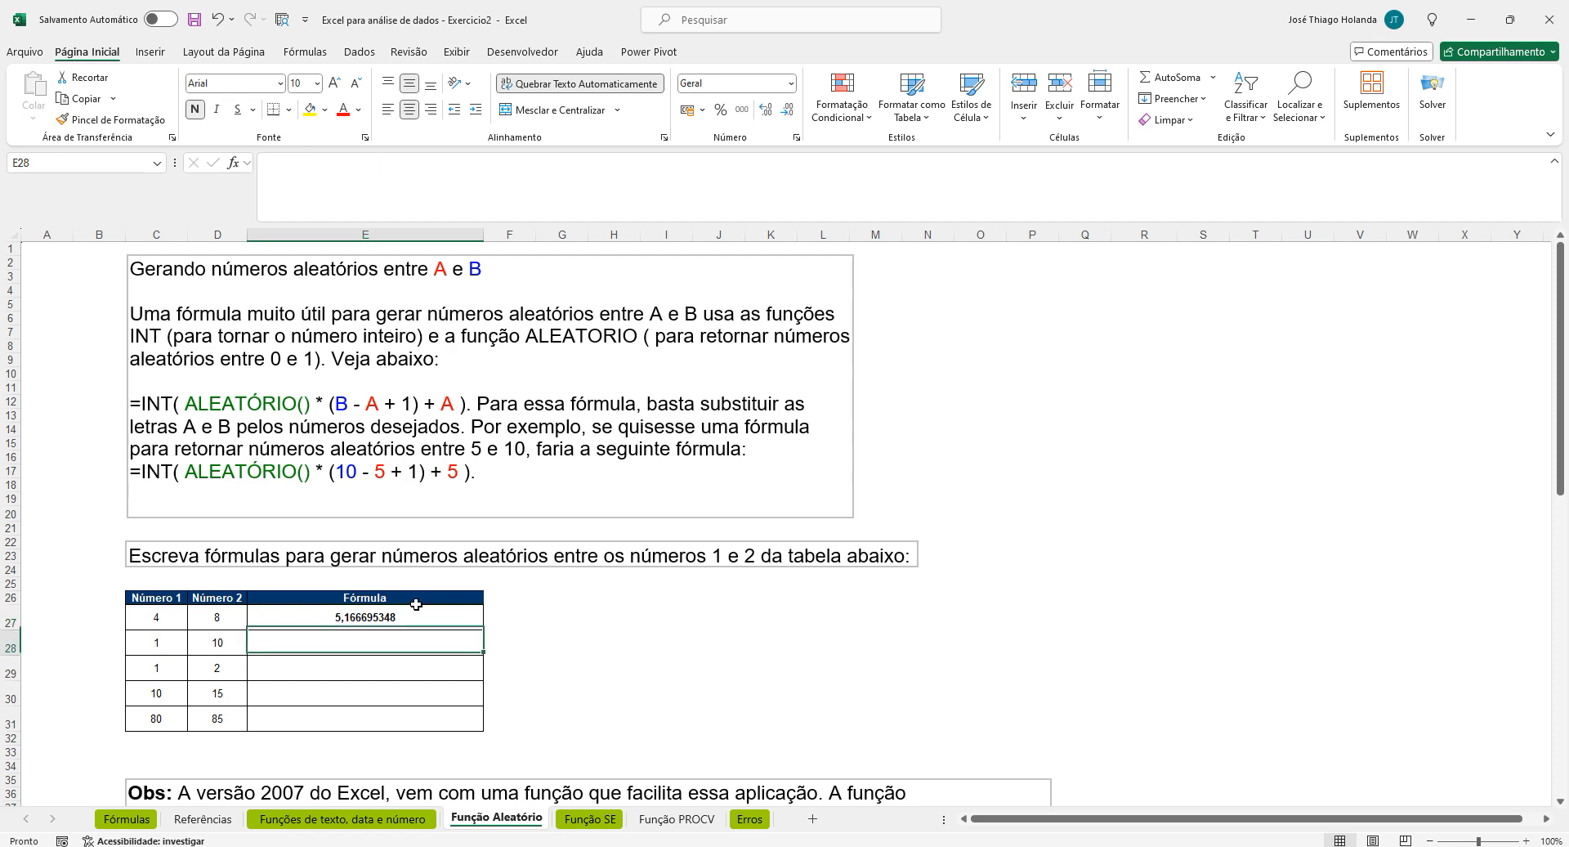
key("BackSpace")
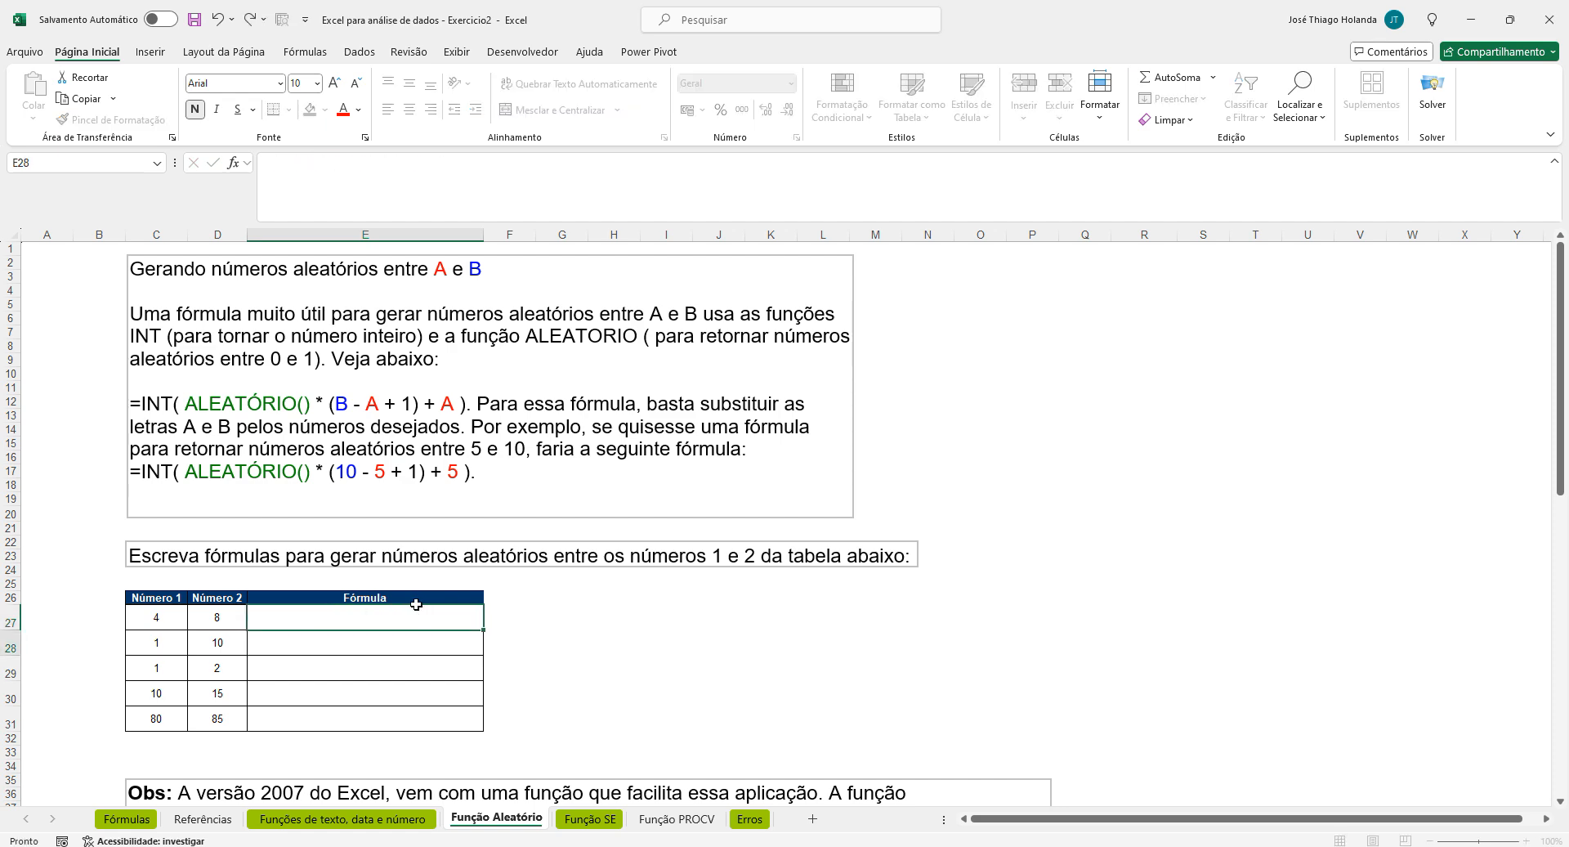
key("Return")
key("Up")
key("ctrl+z")
key("Right")
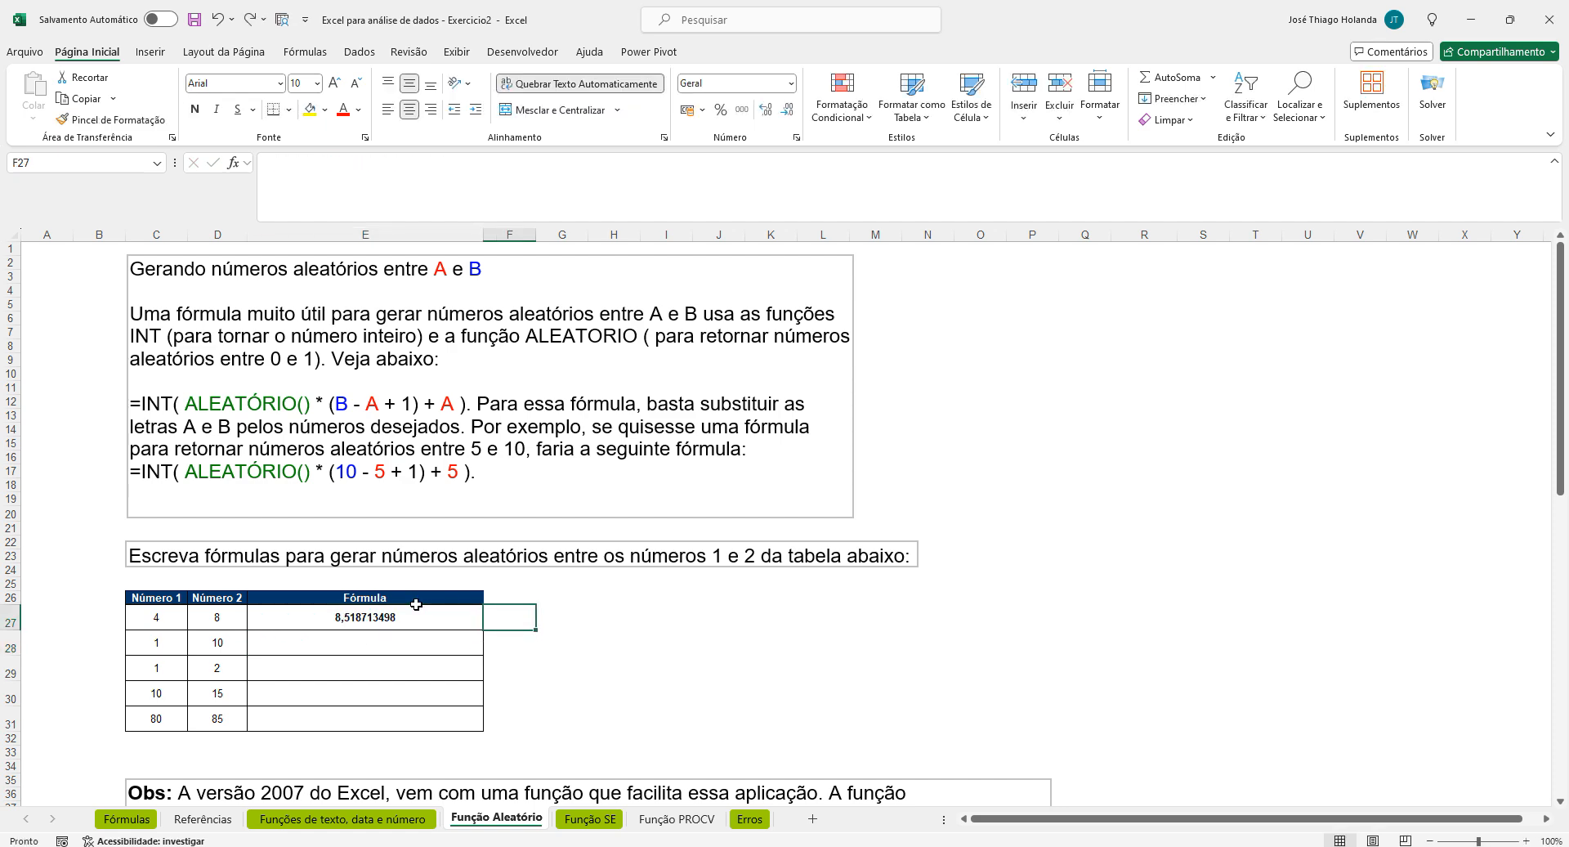
key("Down")
key("Up")
double_click(406, 621)
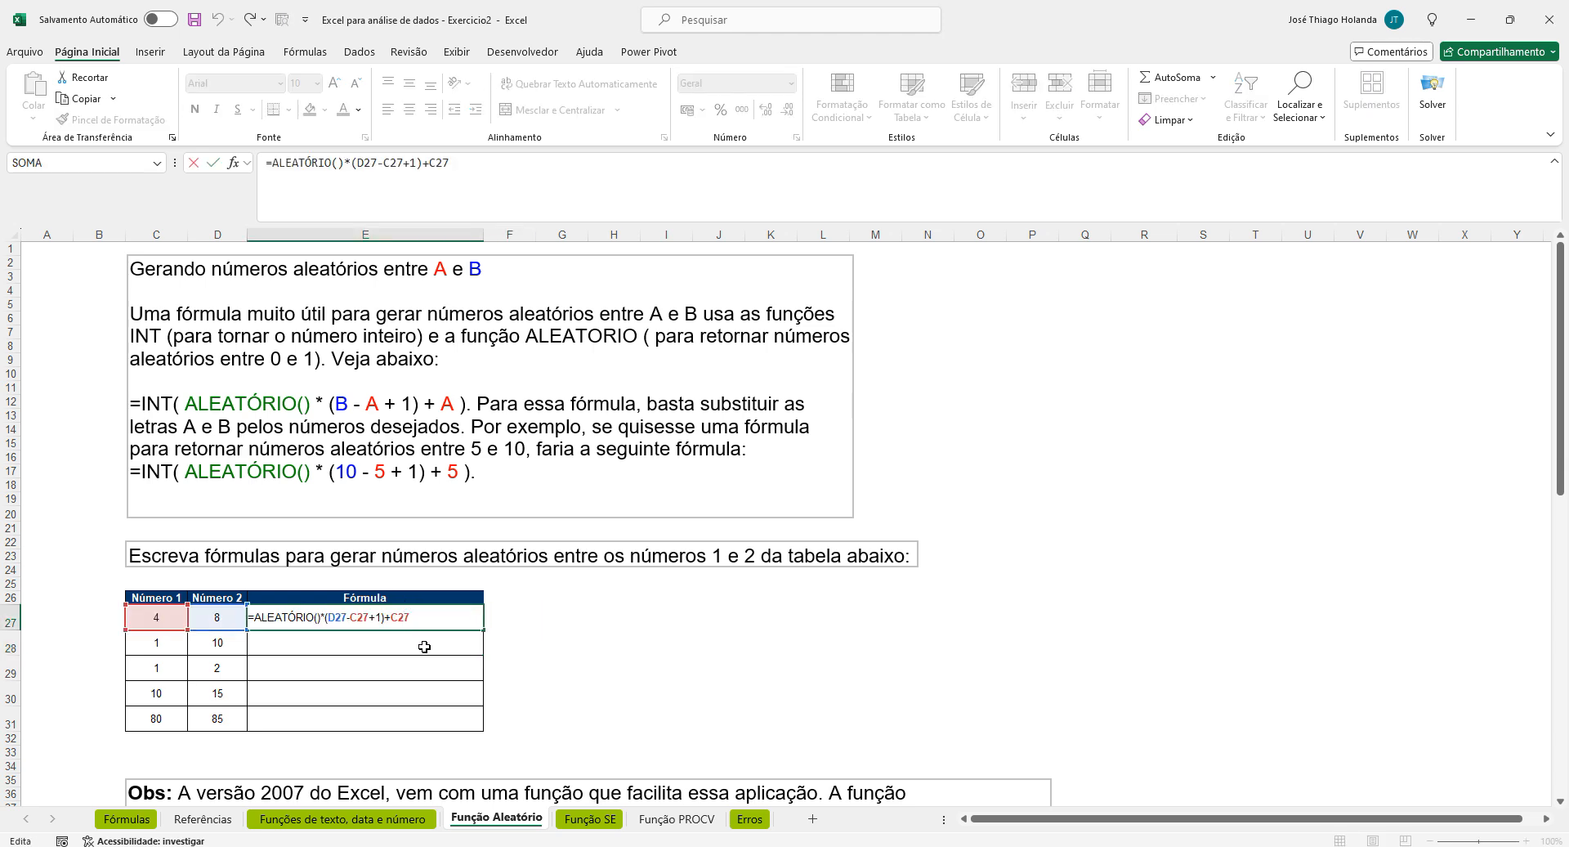
key("Return")
key("Up")
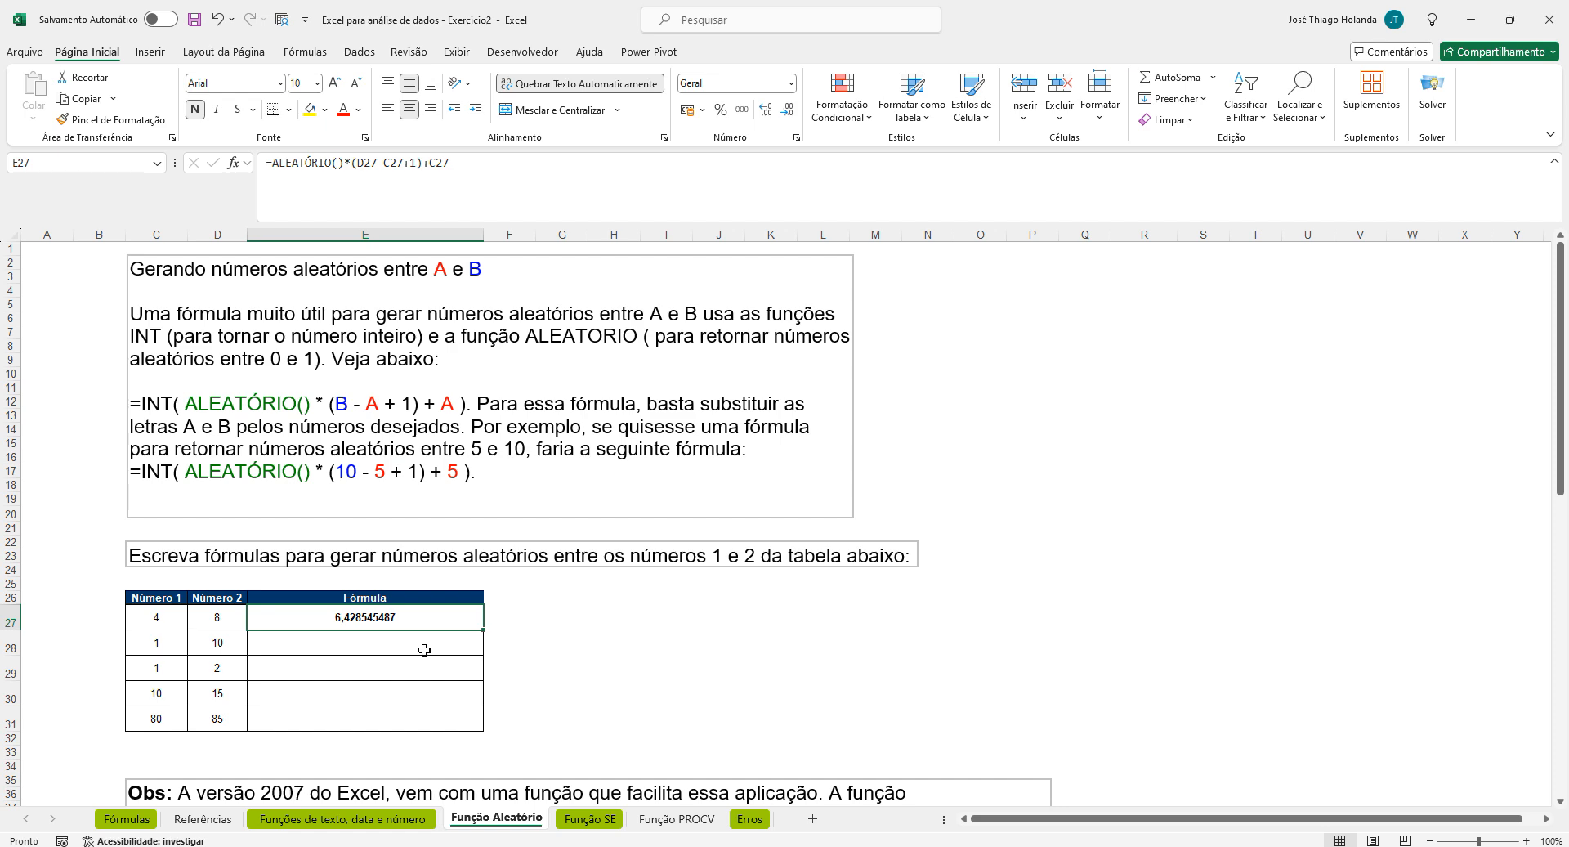
Wrap the whole E27 formula in INT so it reads =INT(ALEATÓRIO()*(D27-C27+1)+C27)
left_click(286, 179)
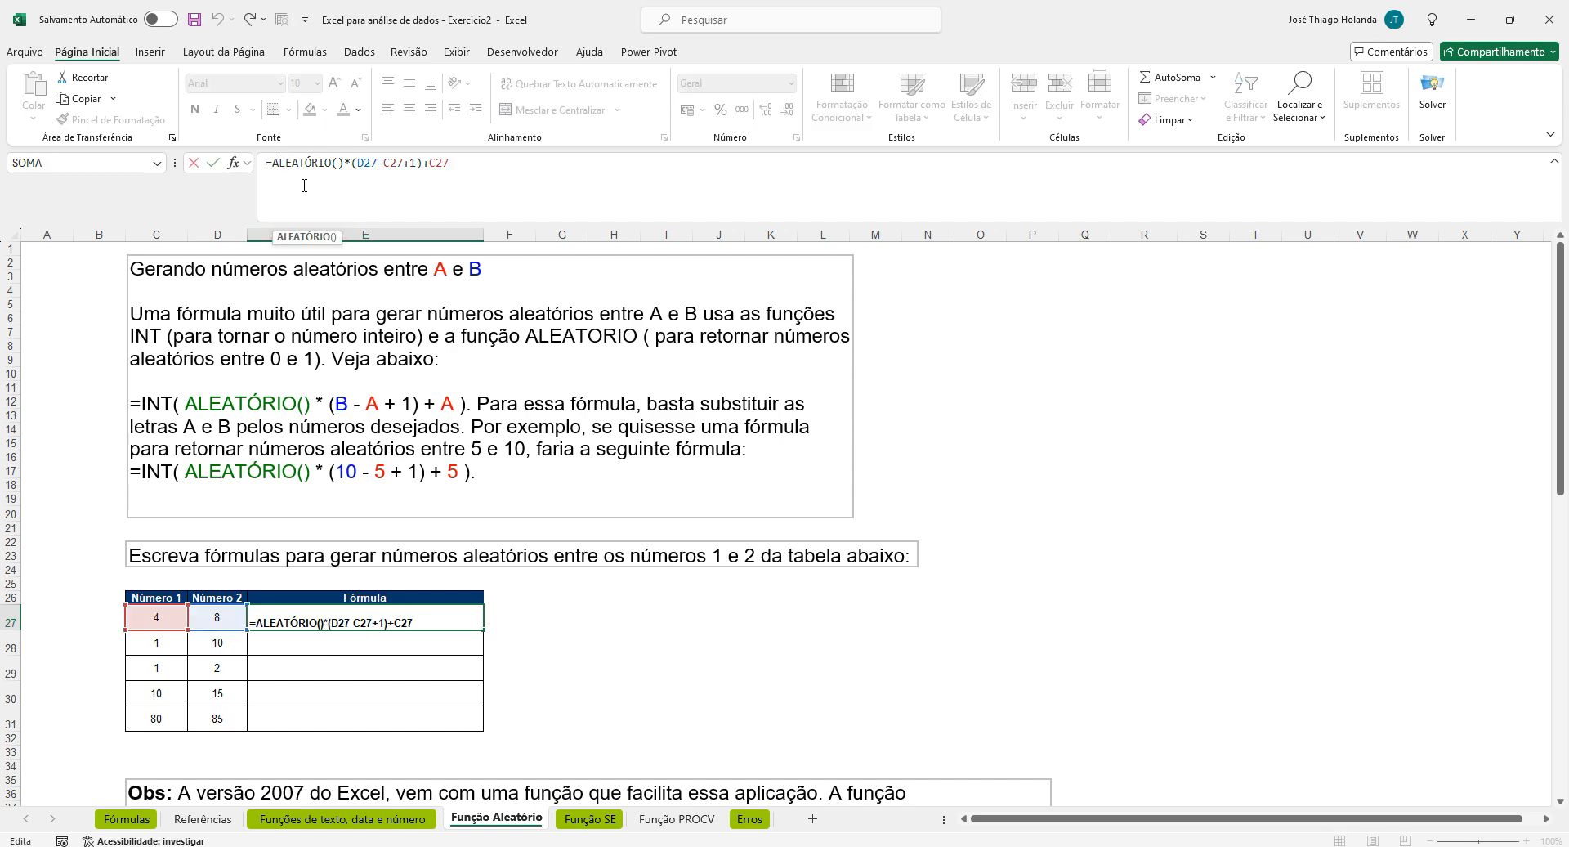
left_click(273, 163)
type("int(")
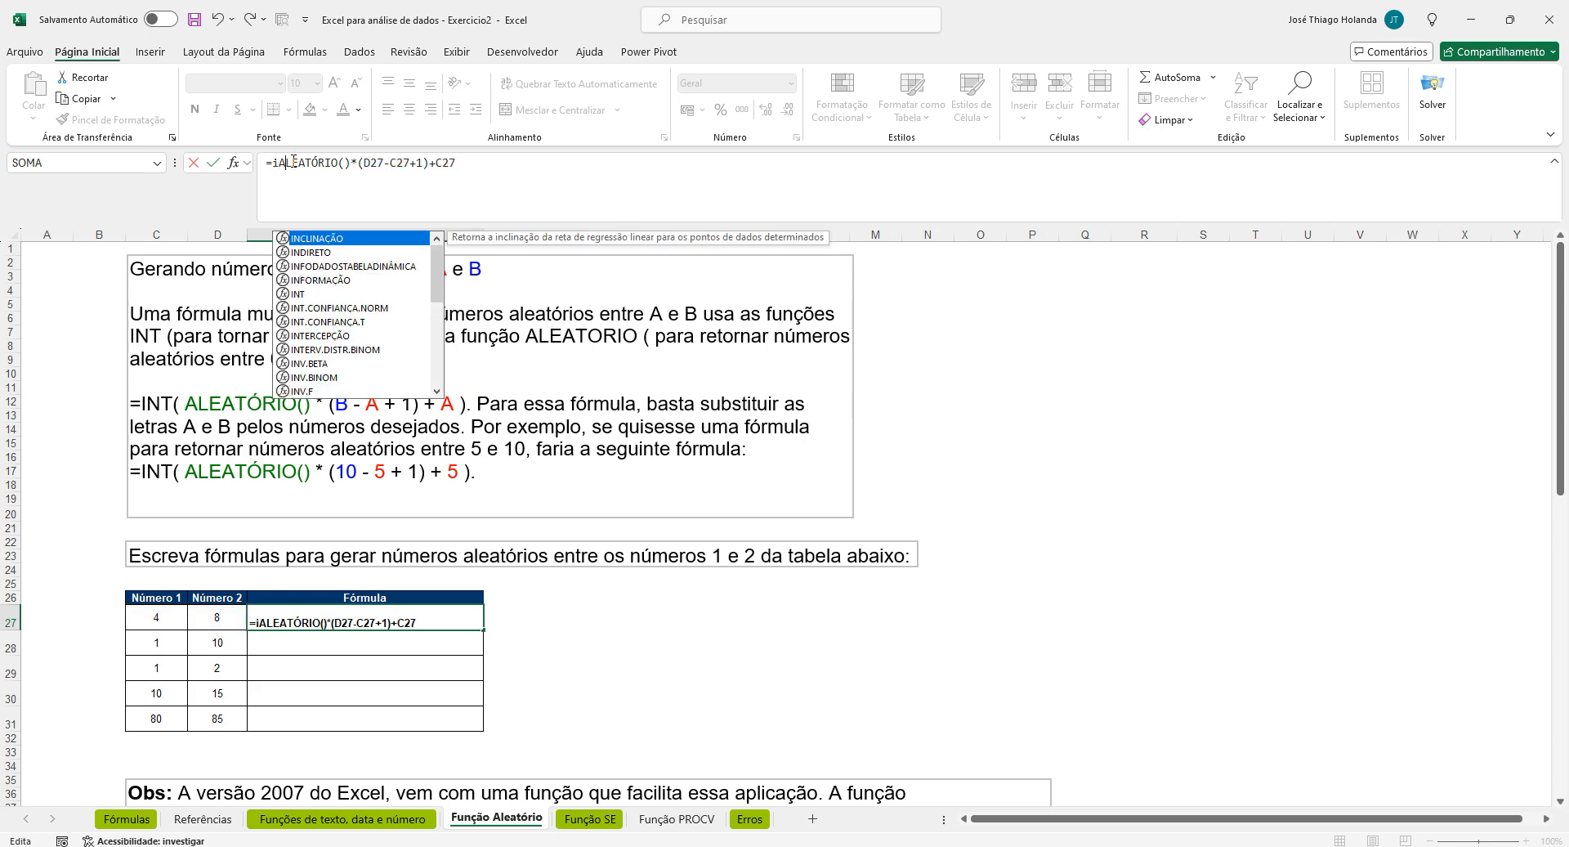
key("End")
type(")")
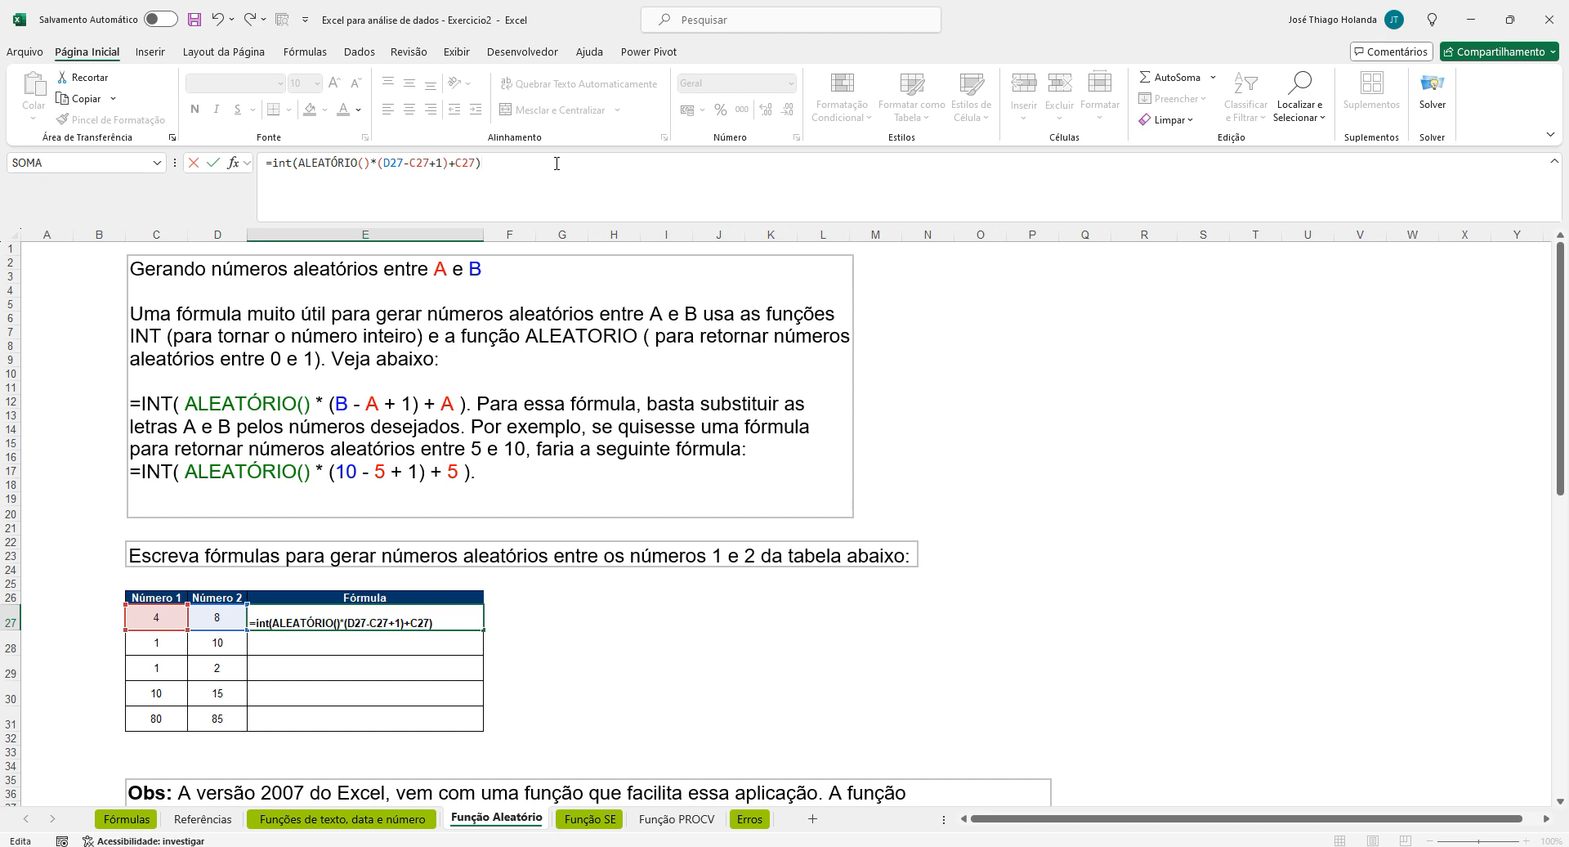
key("Return")
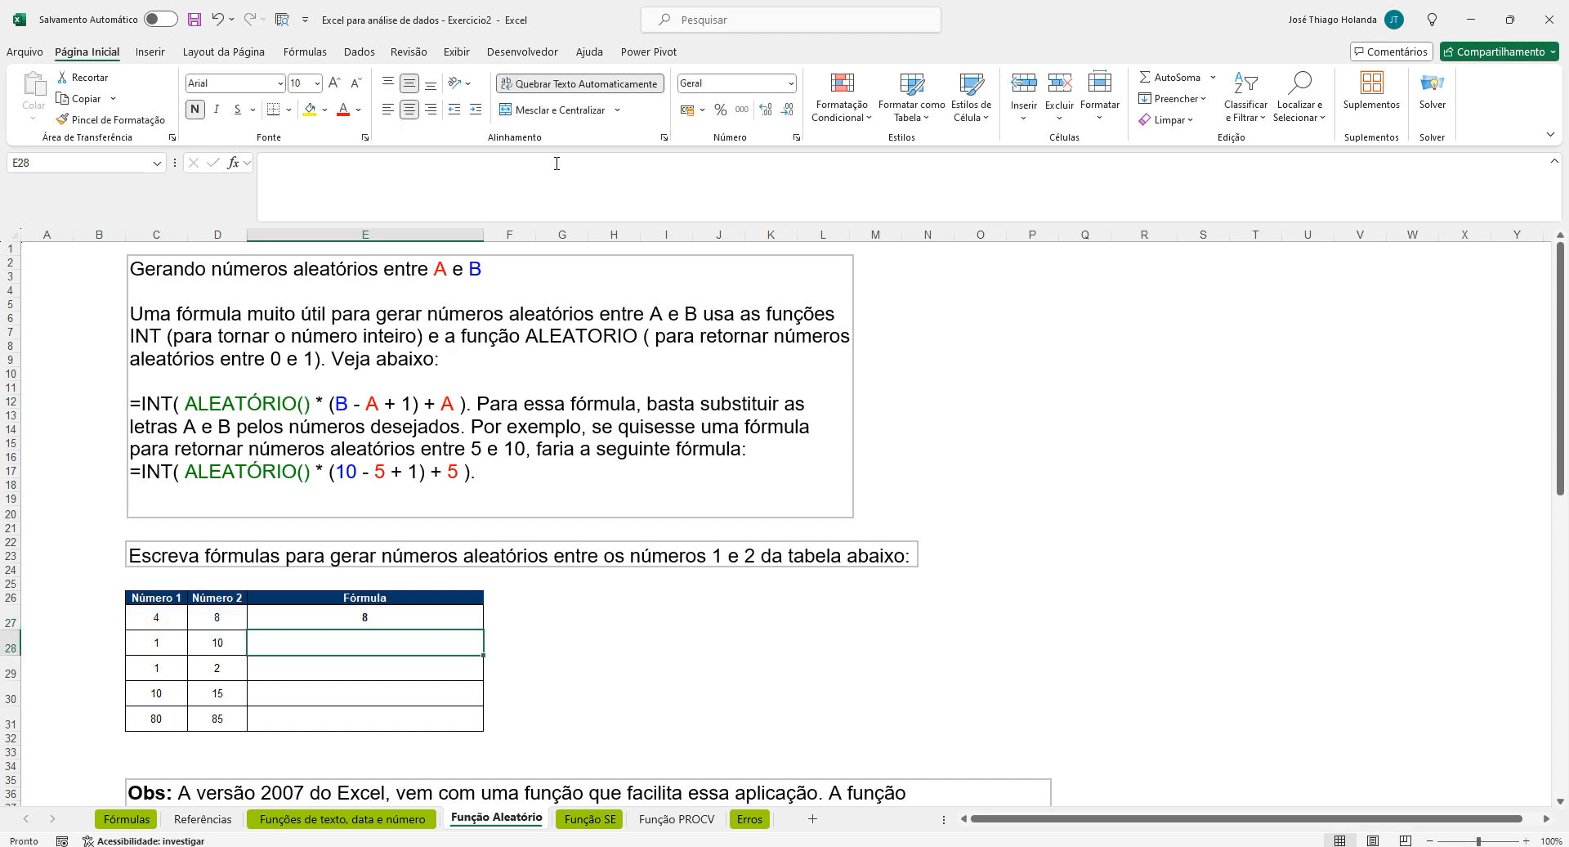
Fill the random integer formula from E27 down through E31
key("Up")
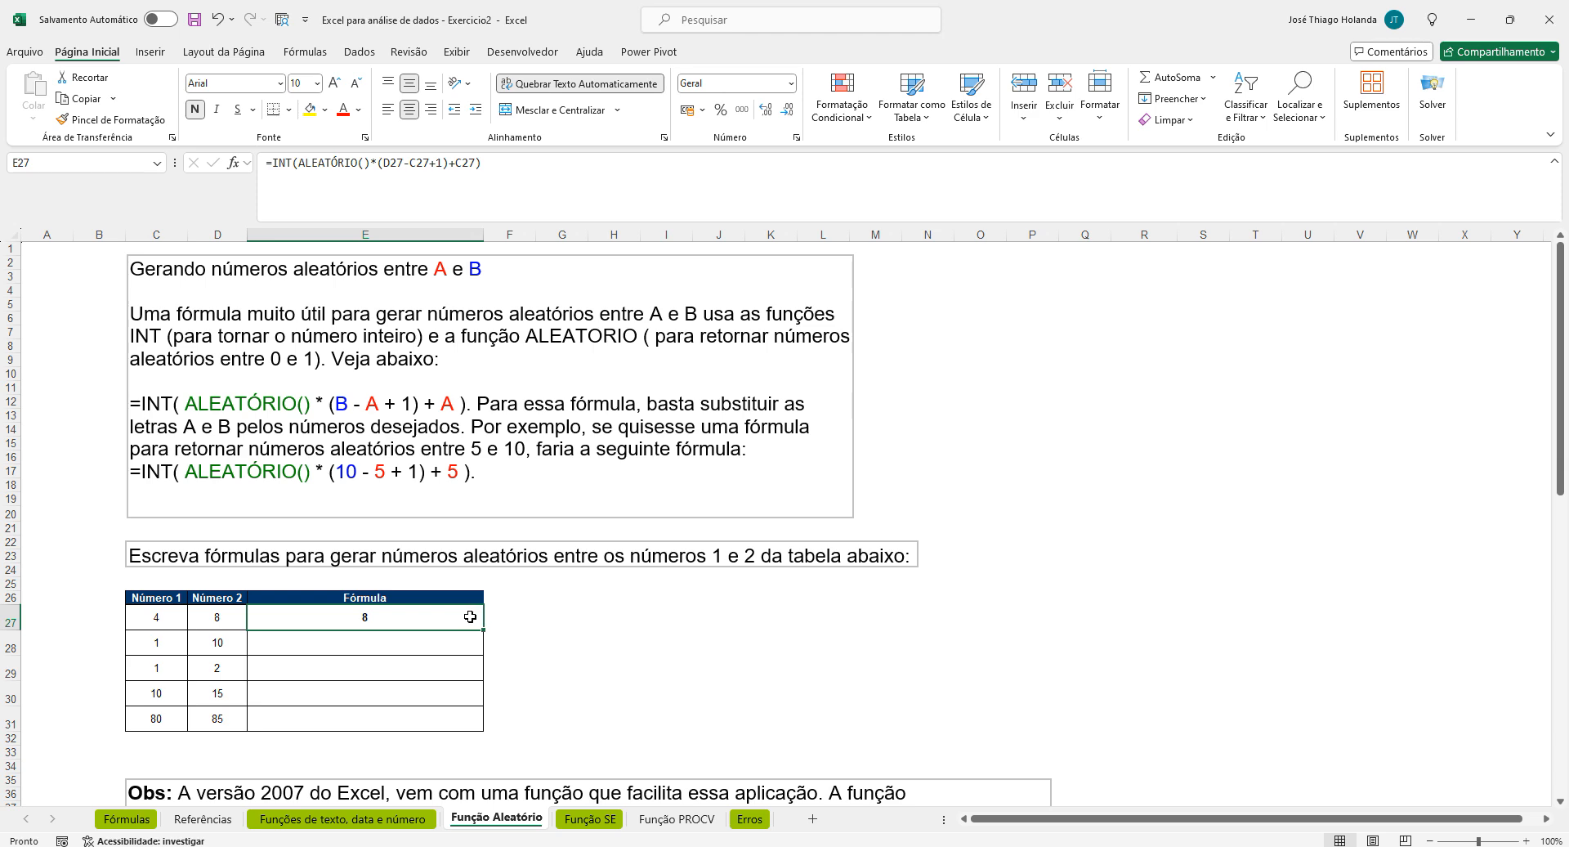
left_click_drag(484, 630, 490, 728)
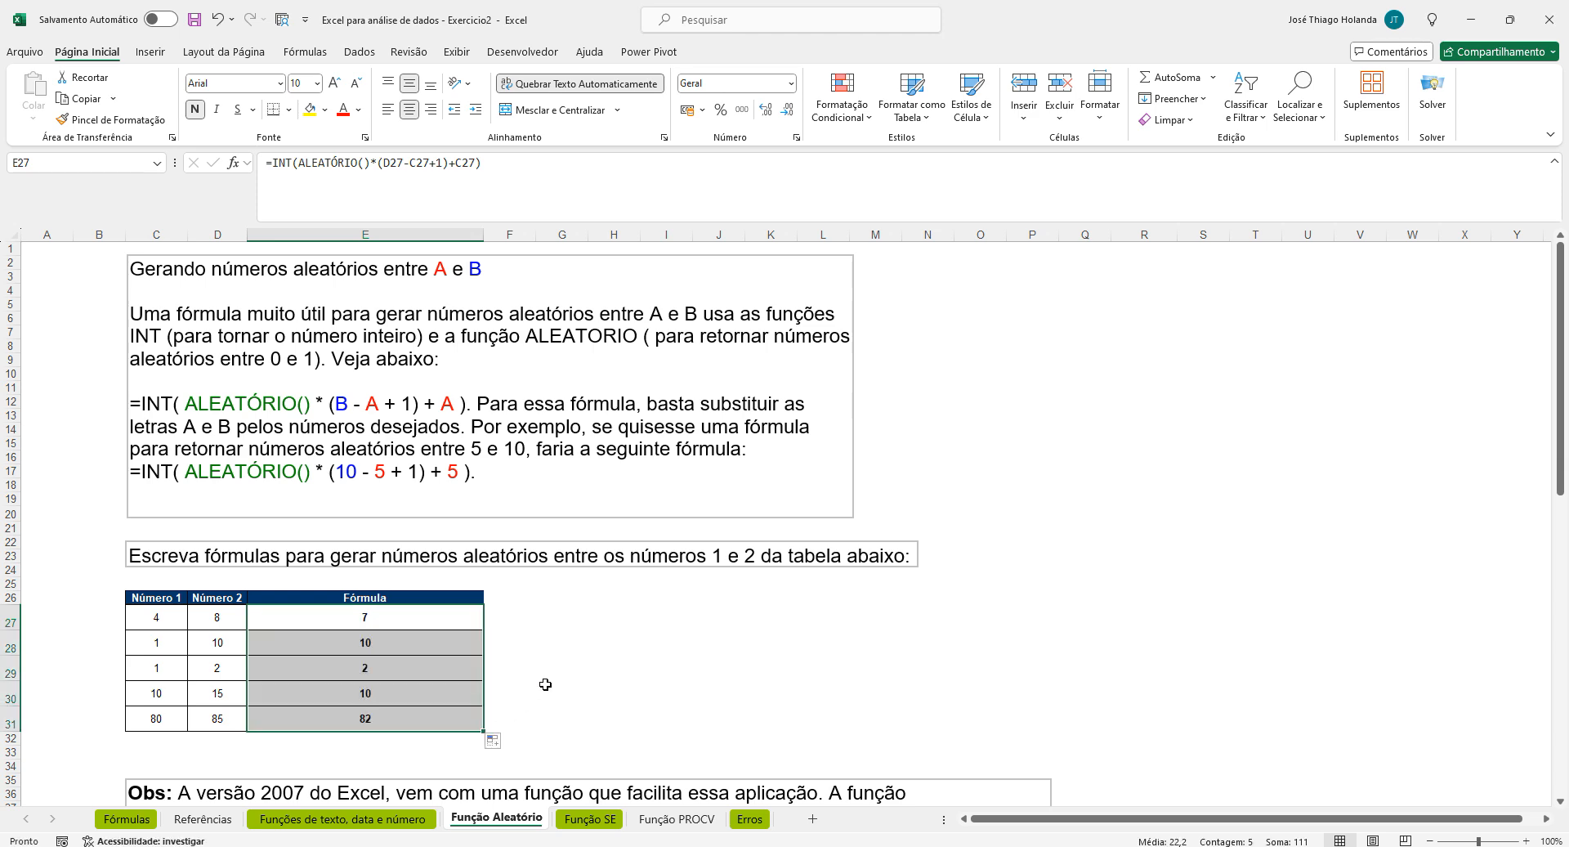
left_click(551, 665)
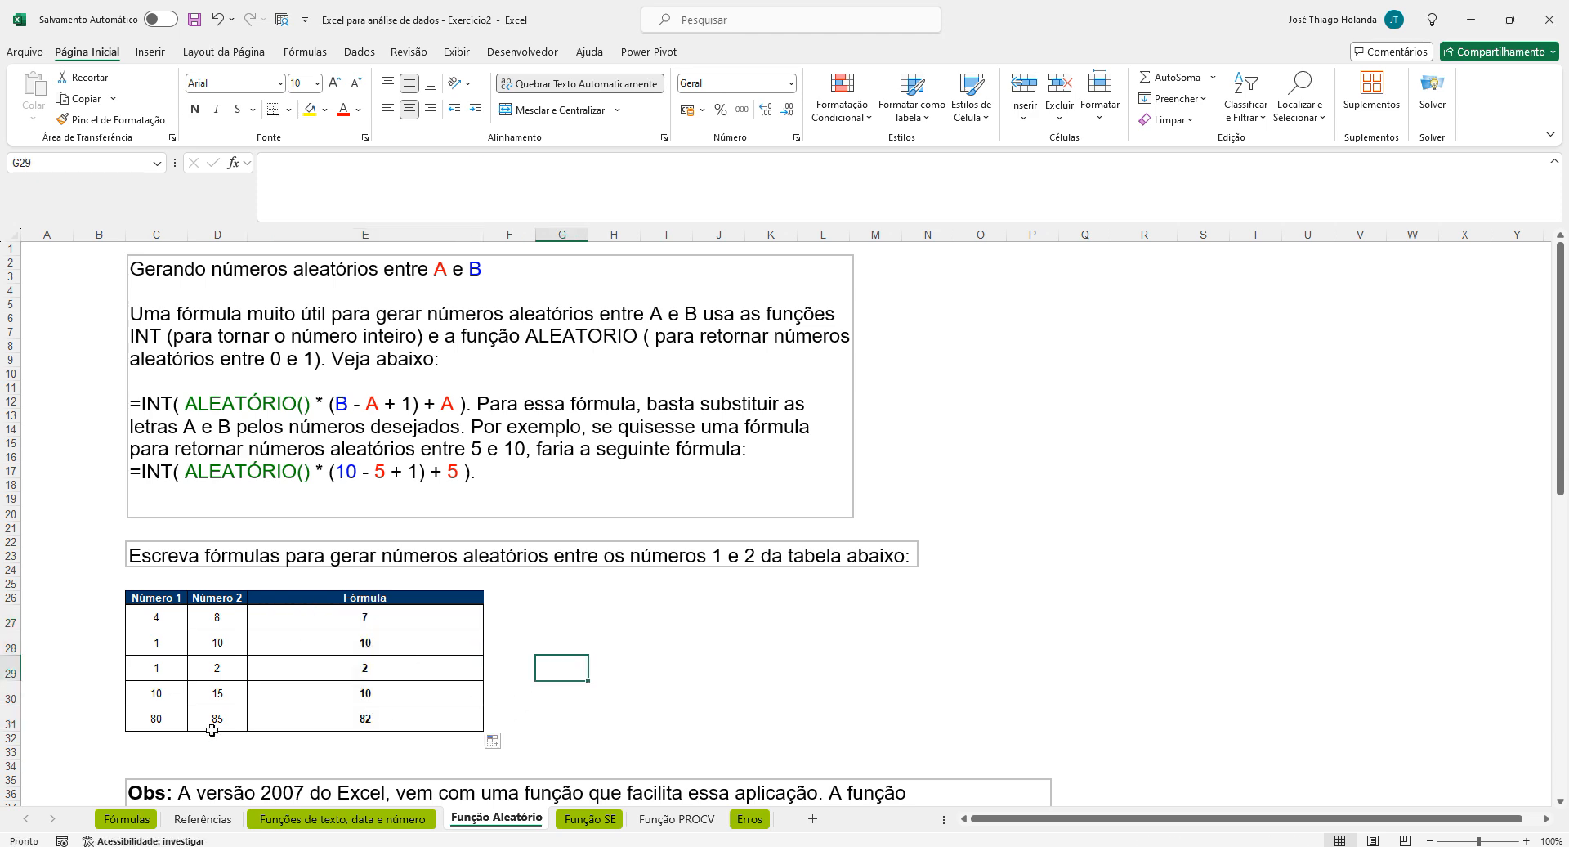
Enter =ALEATÓRIOENTRE(C27;D27) in F27, beside the first row of the random number table
scroll(701, 635, "down", 4)
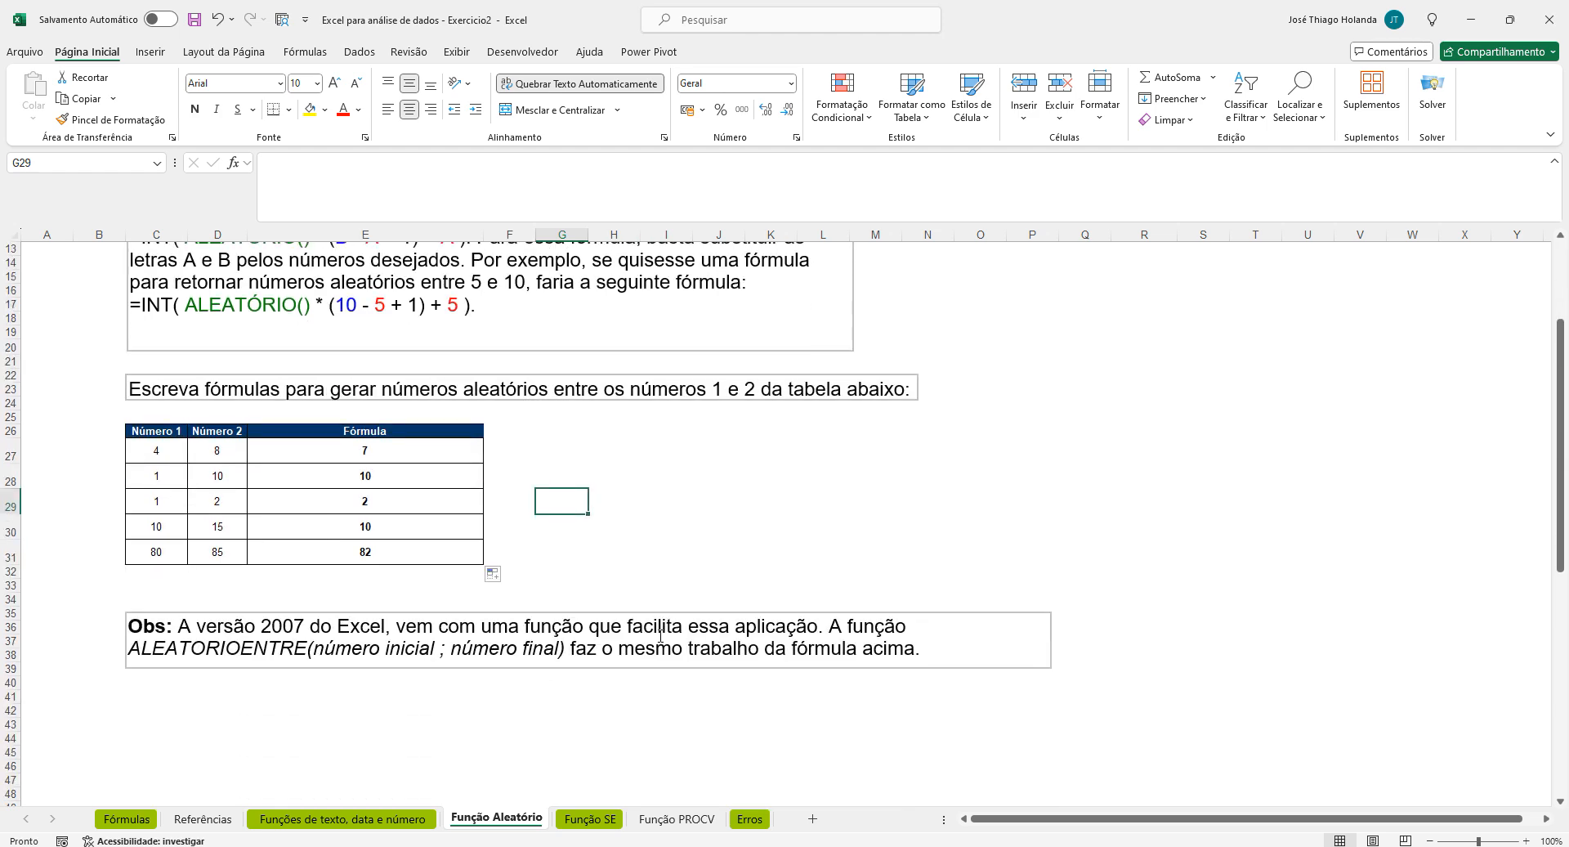
left_click(507, 451)
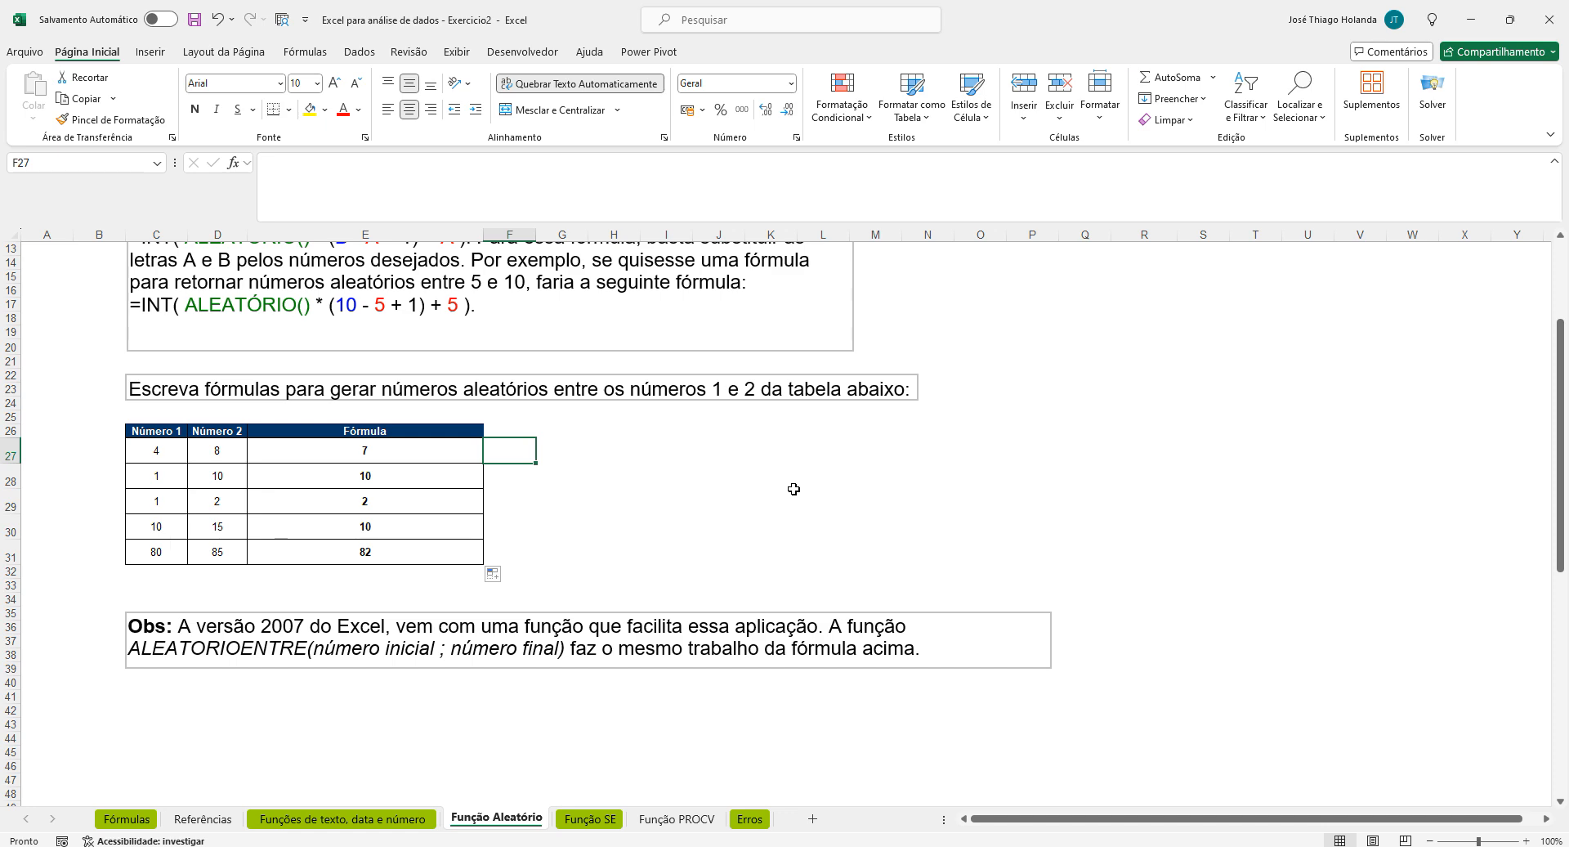
type("=ale")
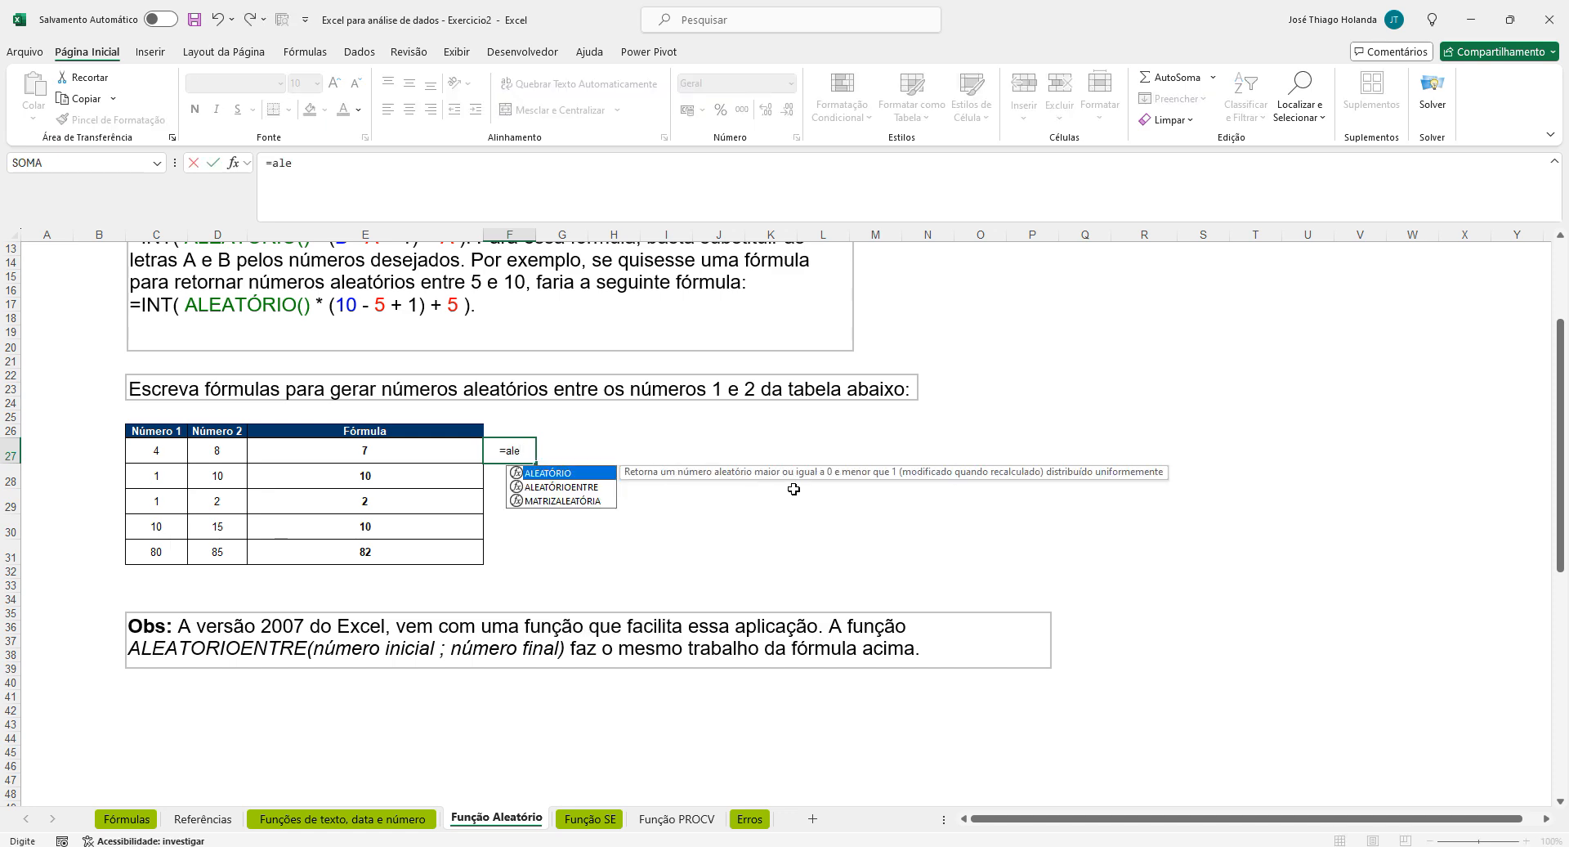
key("Down")
key("Tab")
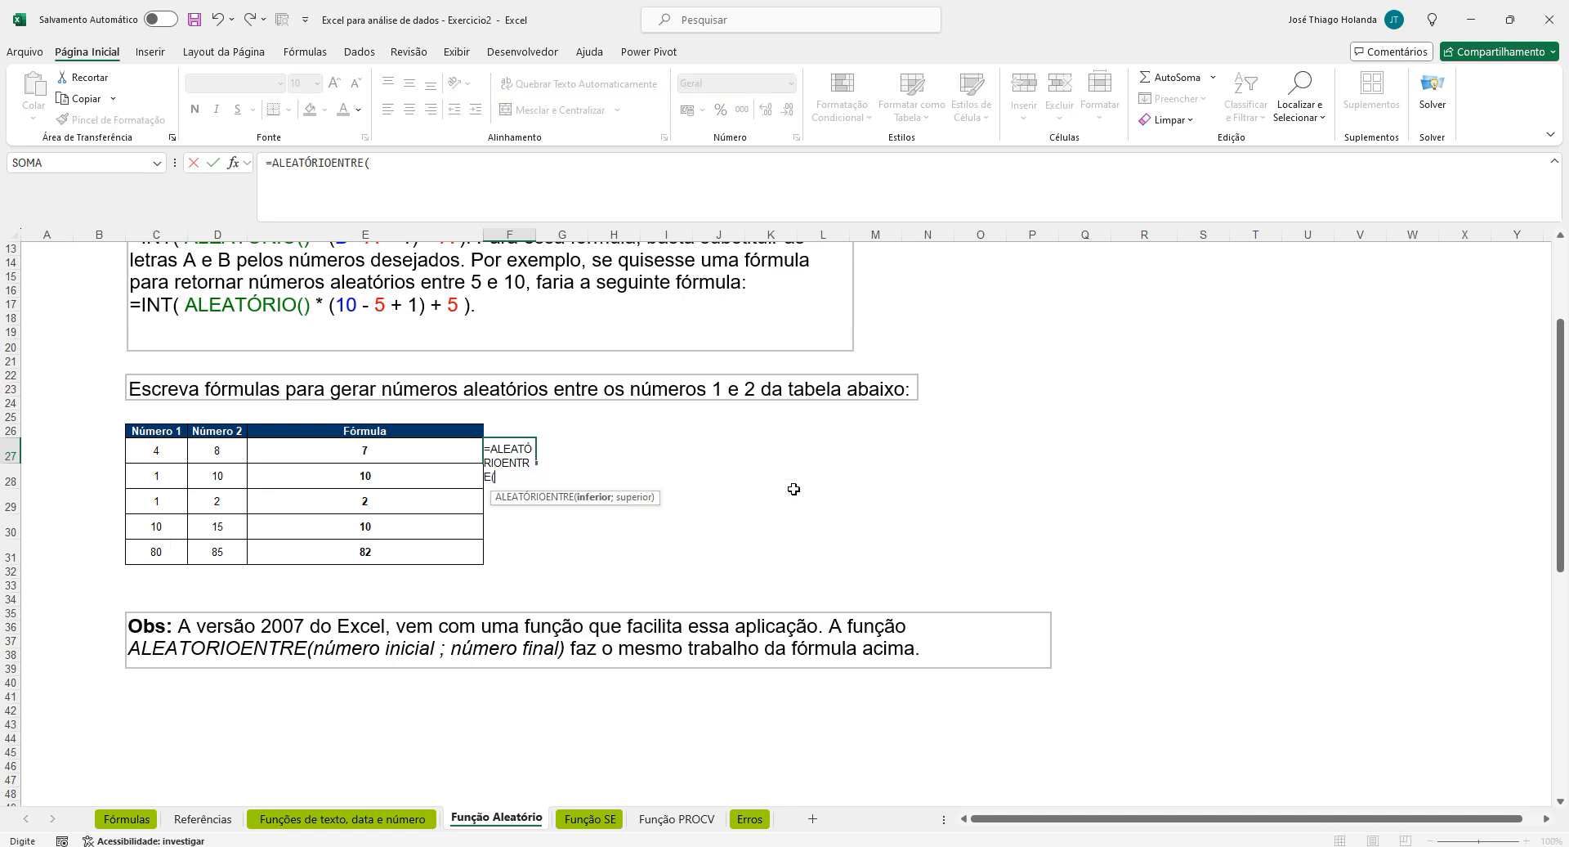
left_click(166, 449)
type(";")
left_click(215, 456)
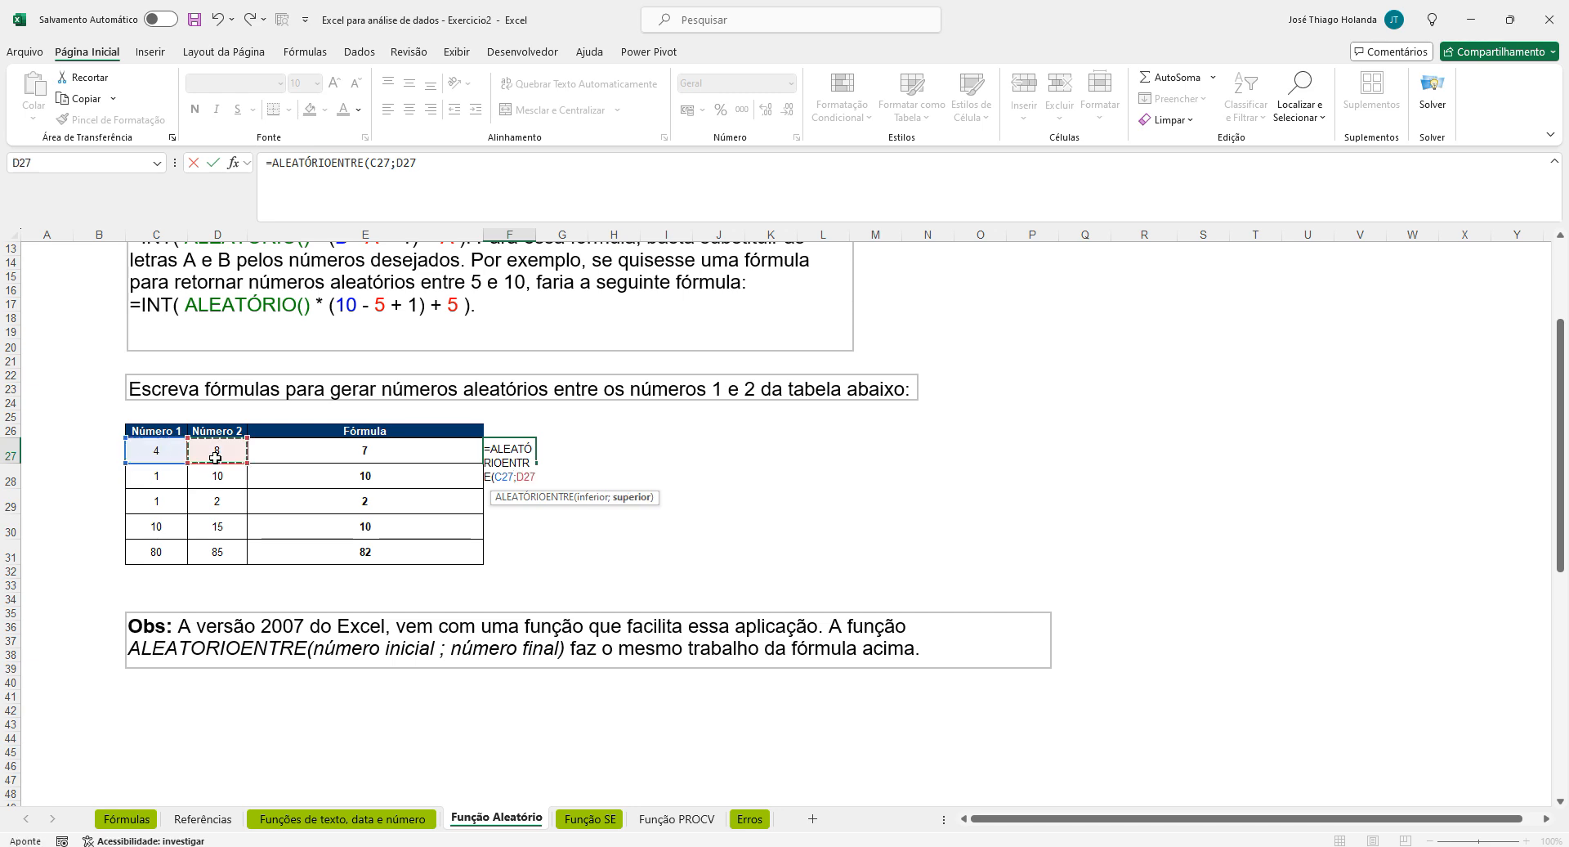
key("Return")
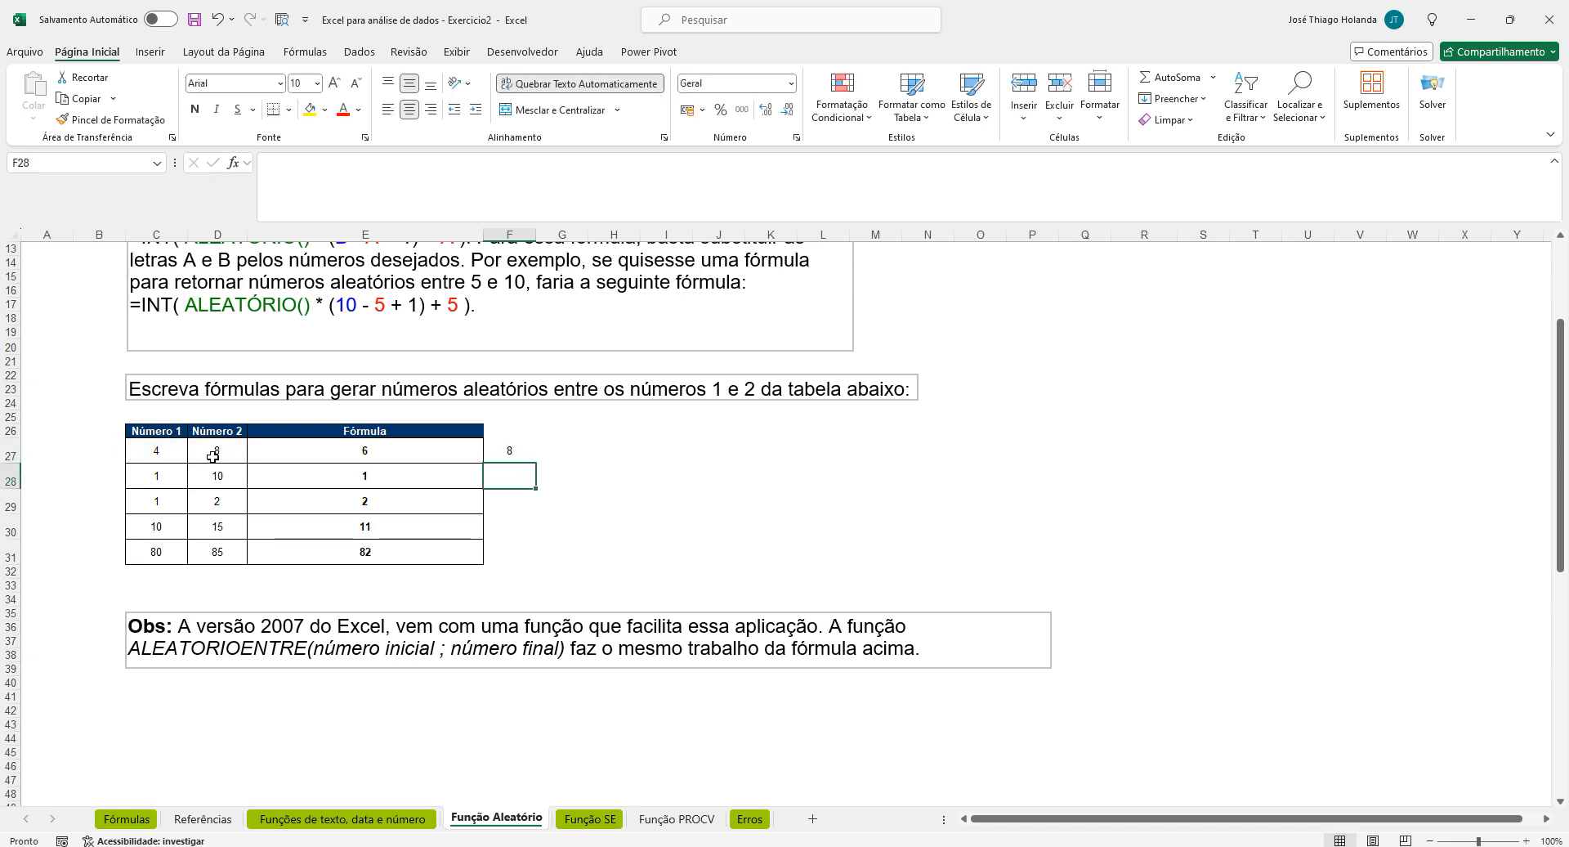
Fill the ALEATÓRIOENTRE formula from F27 down through F31
left_click(510, 450)
left_click_drag(536, 463, 538, 566)
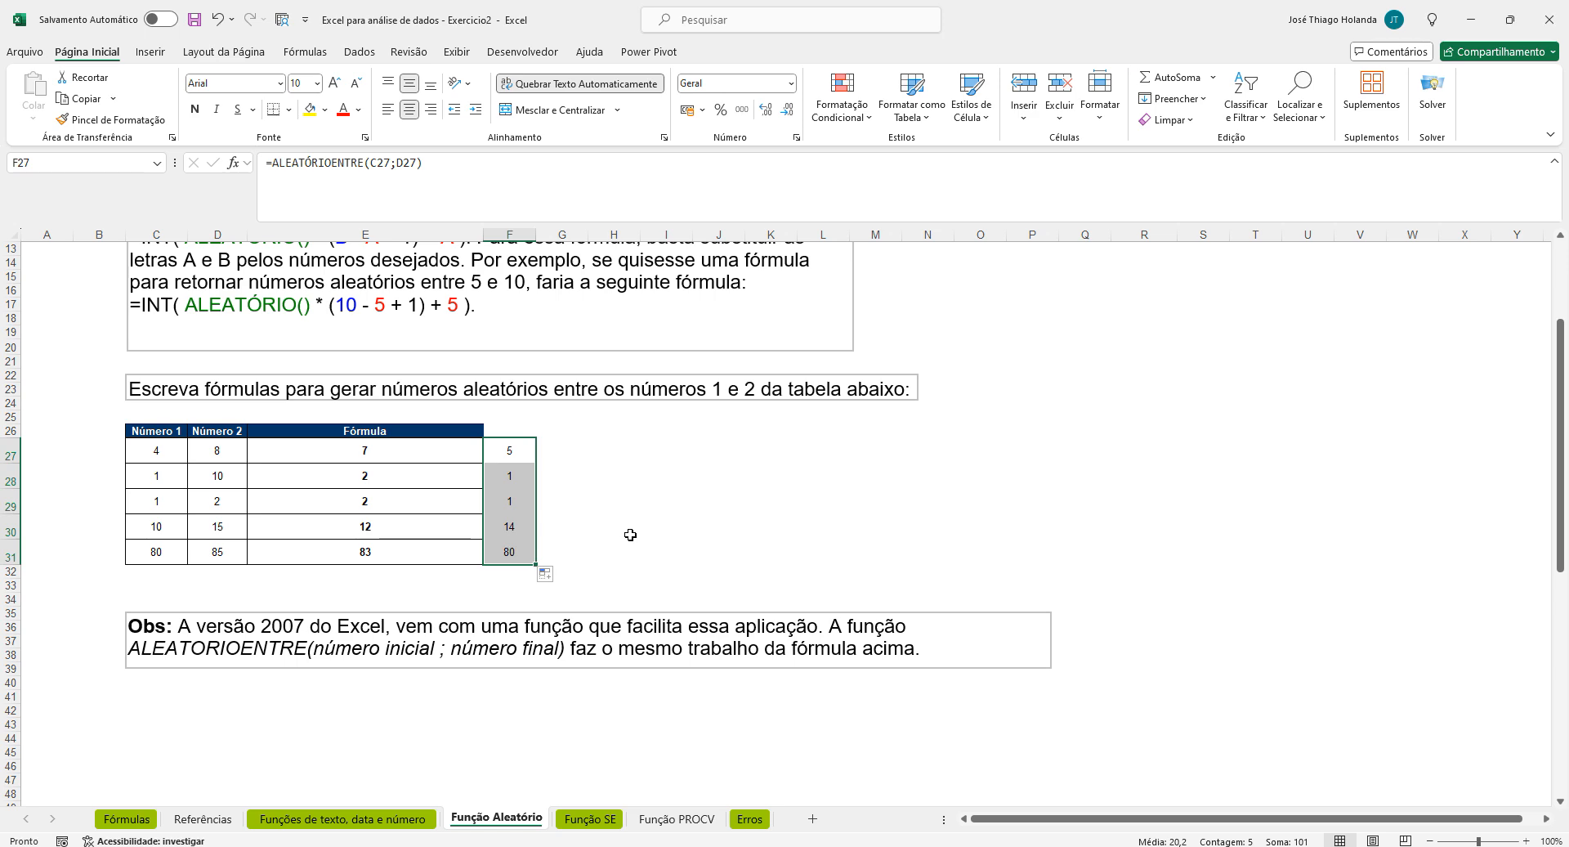
left_click(687, 486)
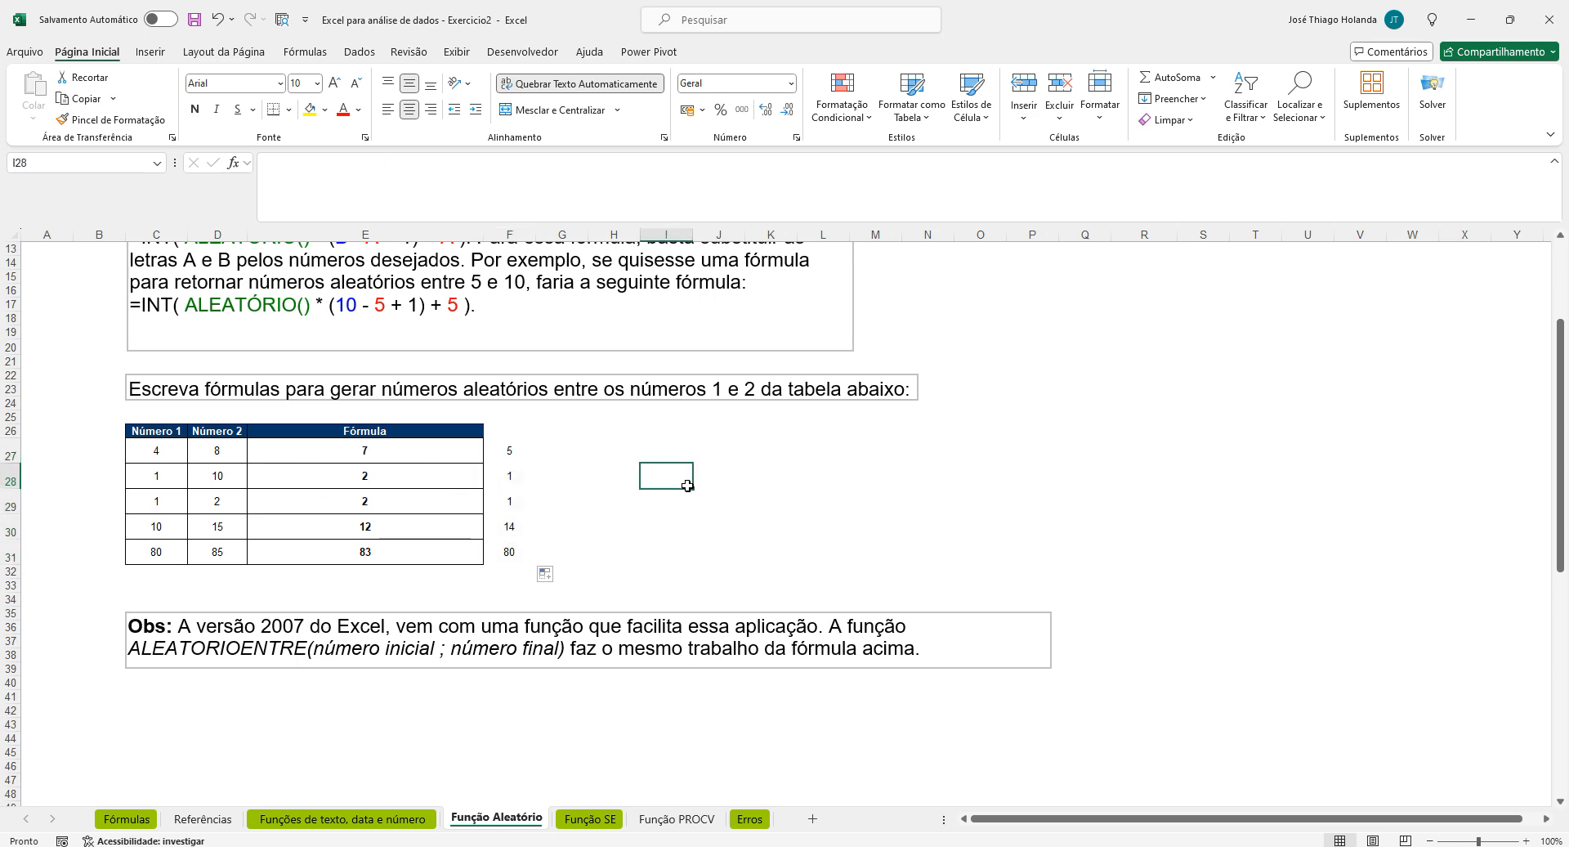
scroll(687, 485, "up", 3)
scroll(687, 486, "down", 3)
On the Função SE sheet, enter =SE(C5>=85;"Sim";"Não") in D5, the first Resultado cell
left_click(590, 818)
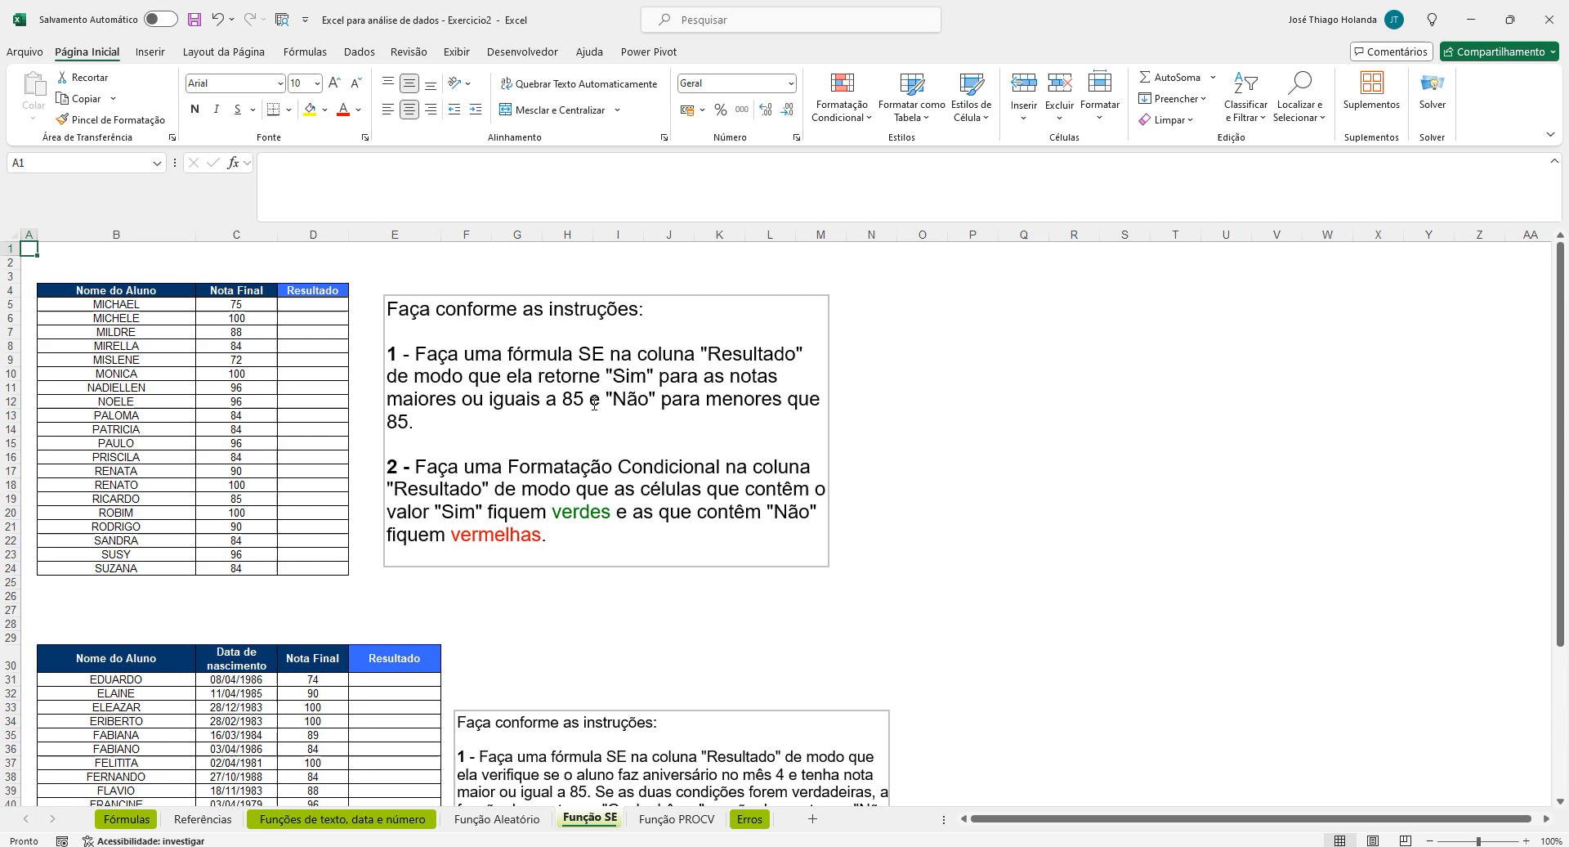
left_click(322, 317)
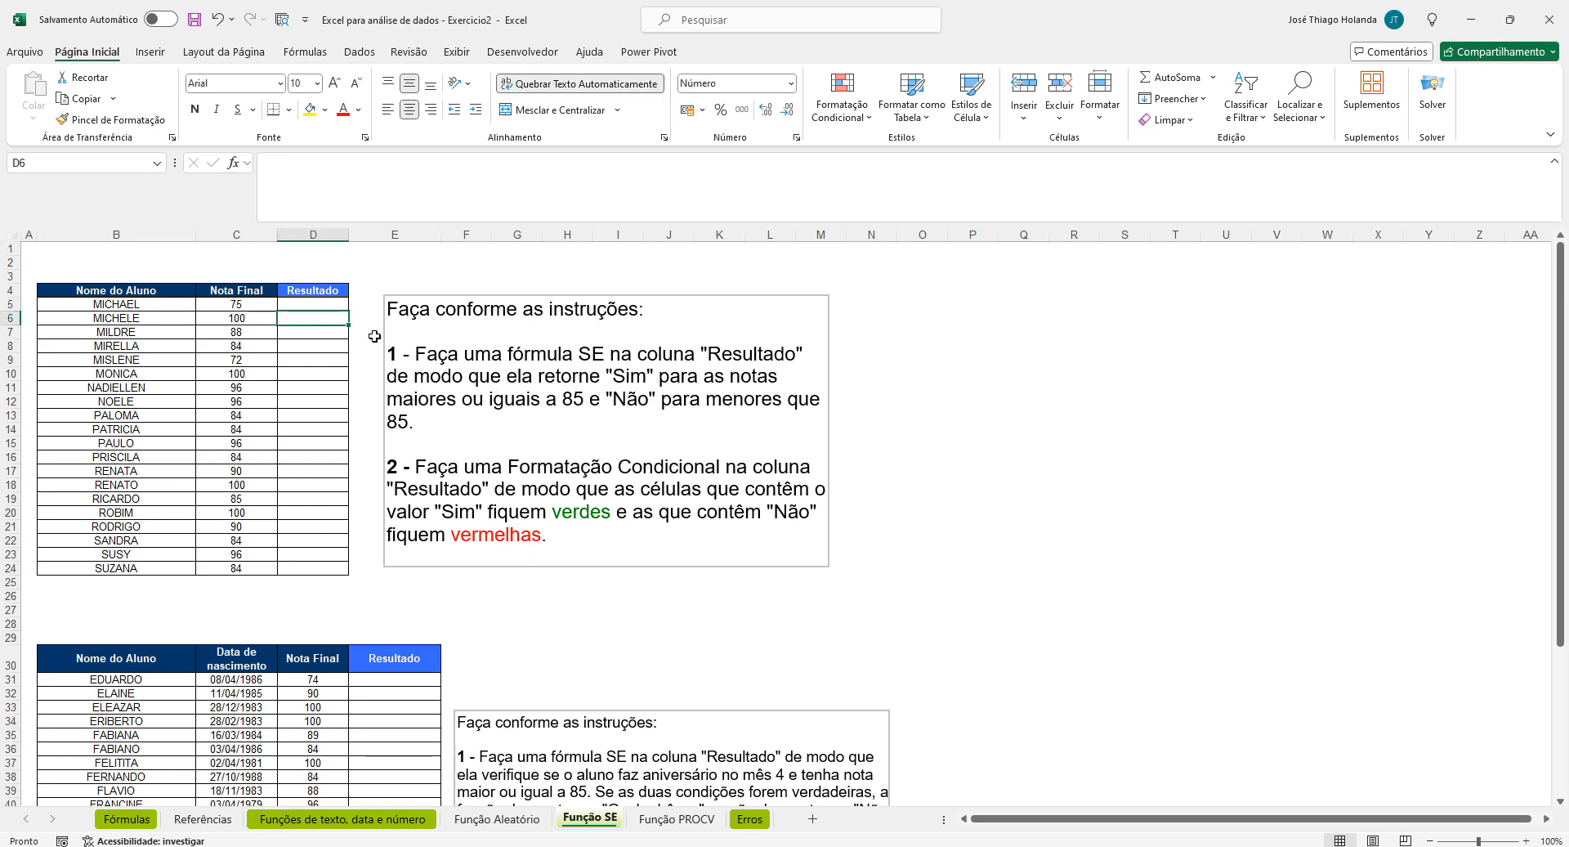
key("Up")
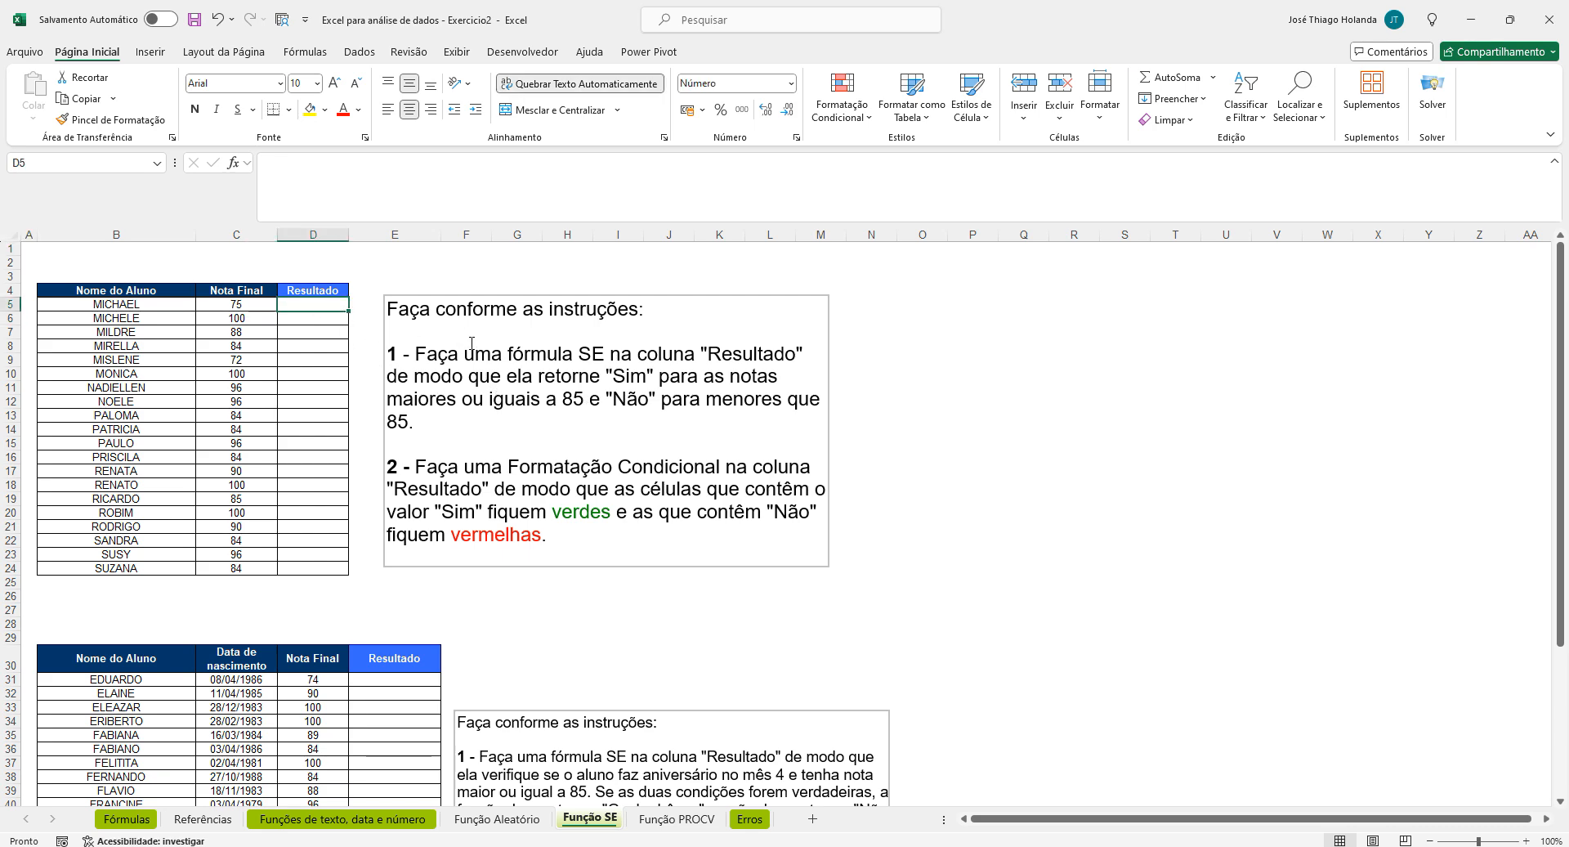
type("=se")
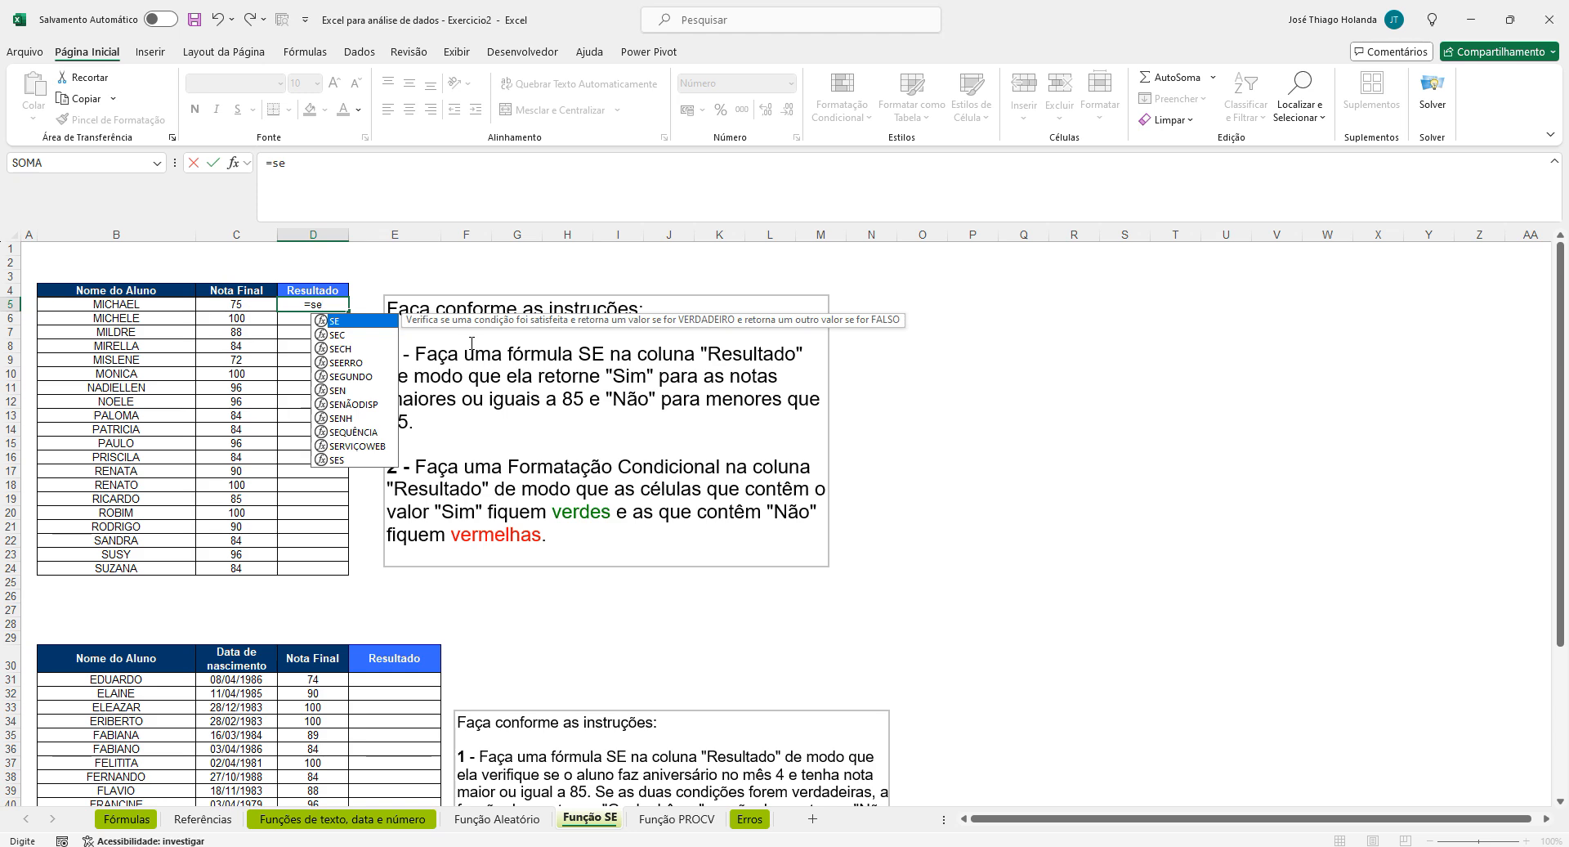
type("(")
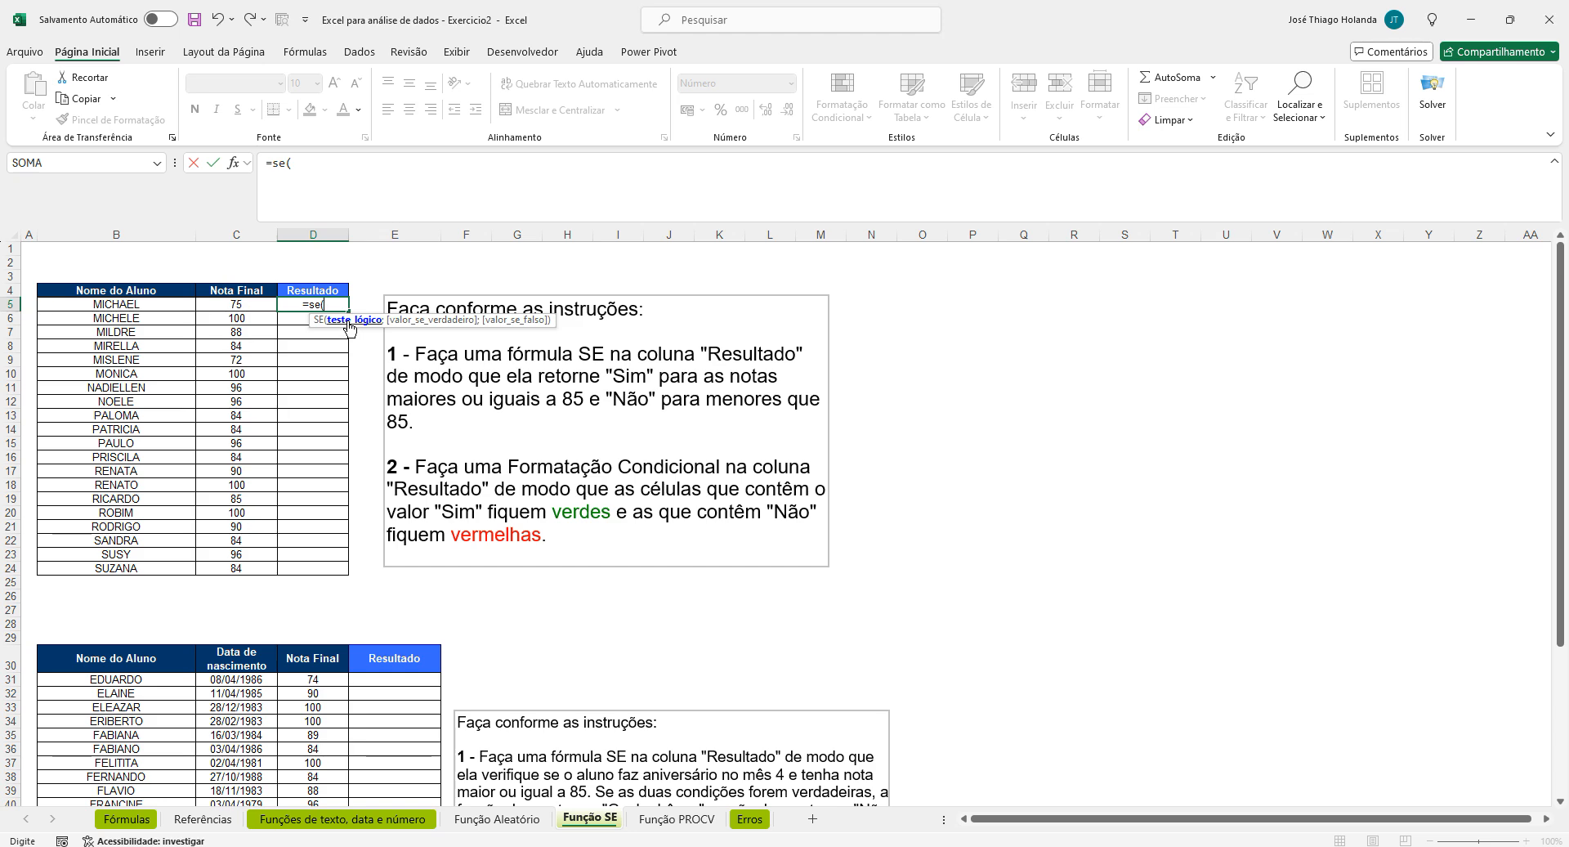
left_click(240, 304)
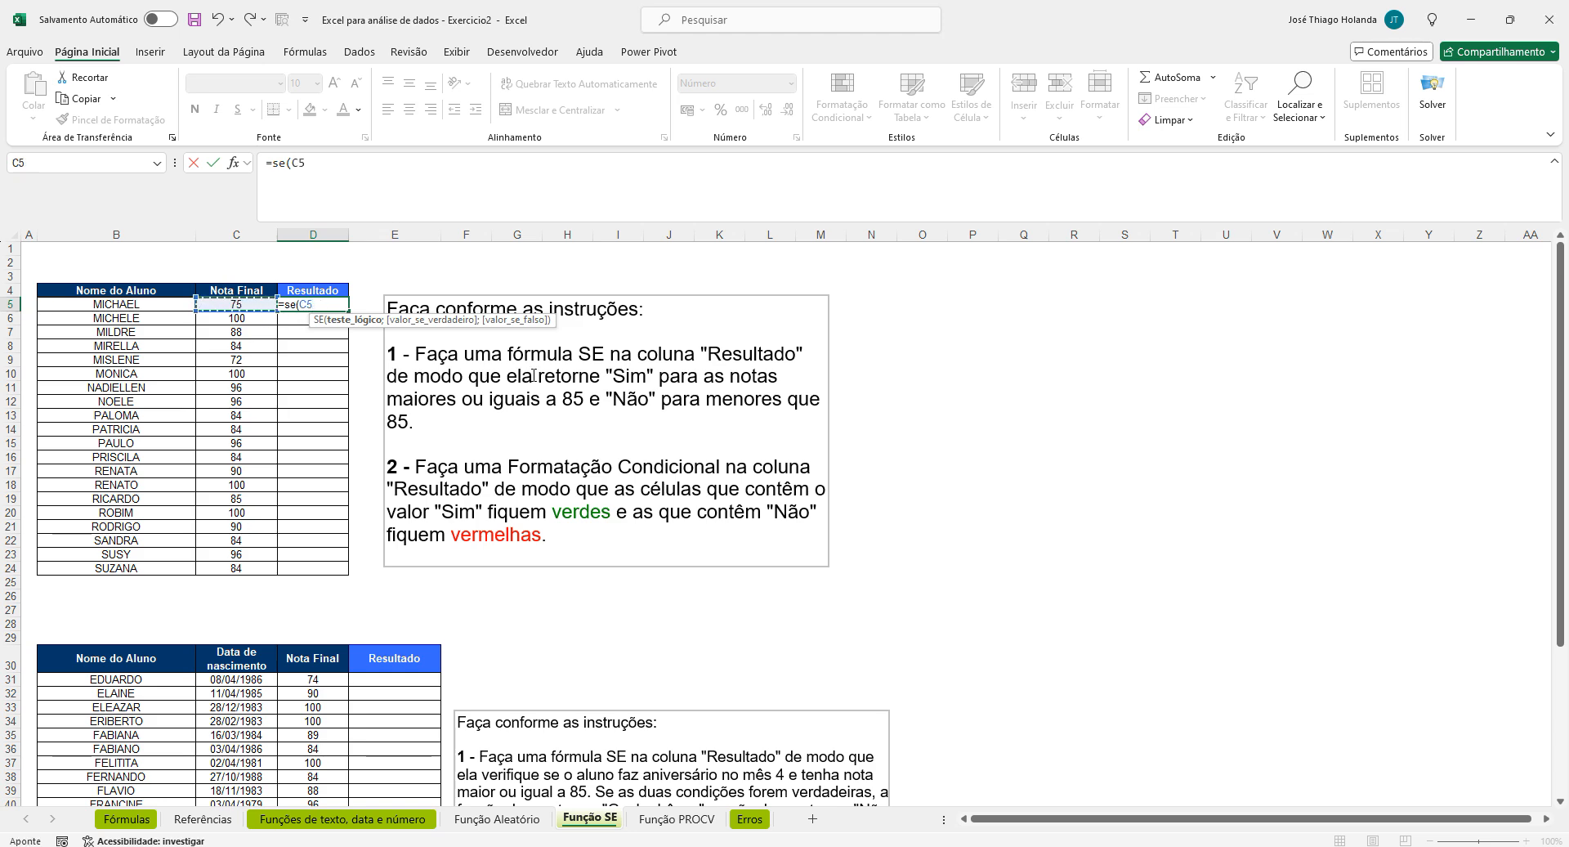
type(">=85")
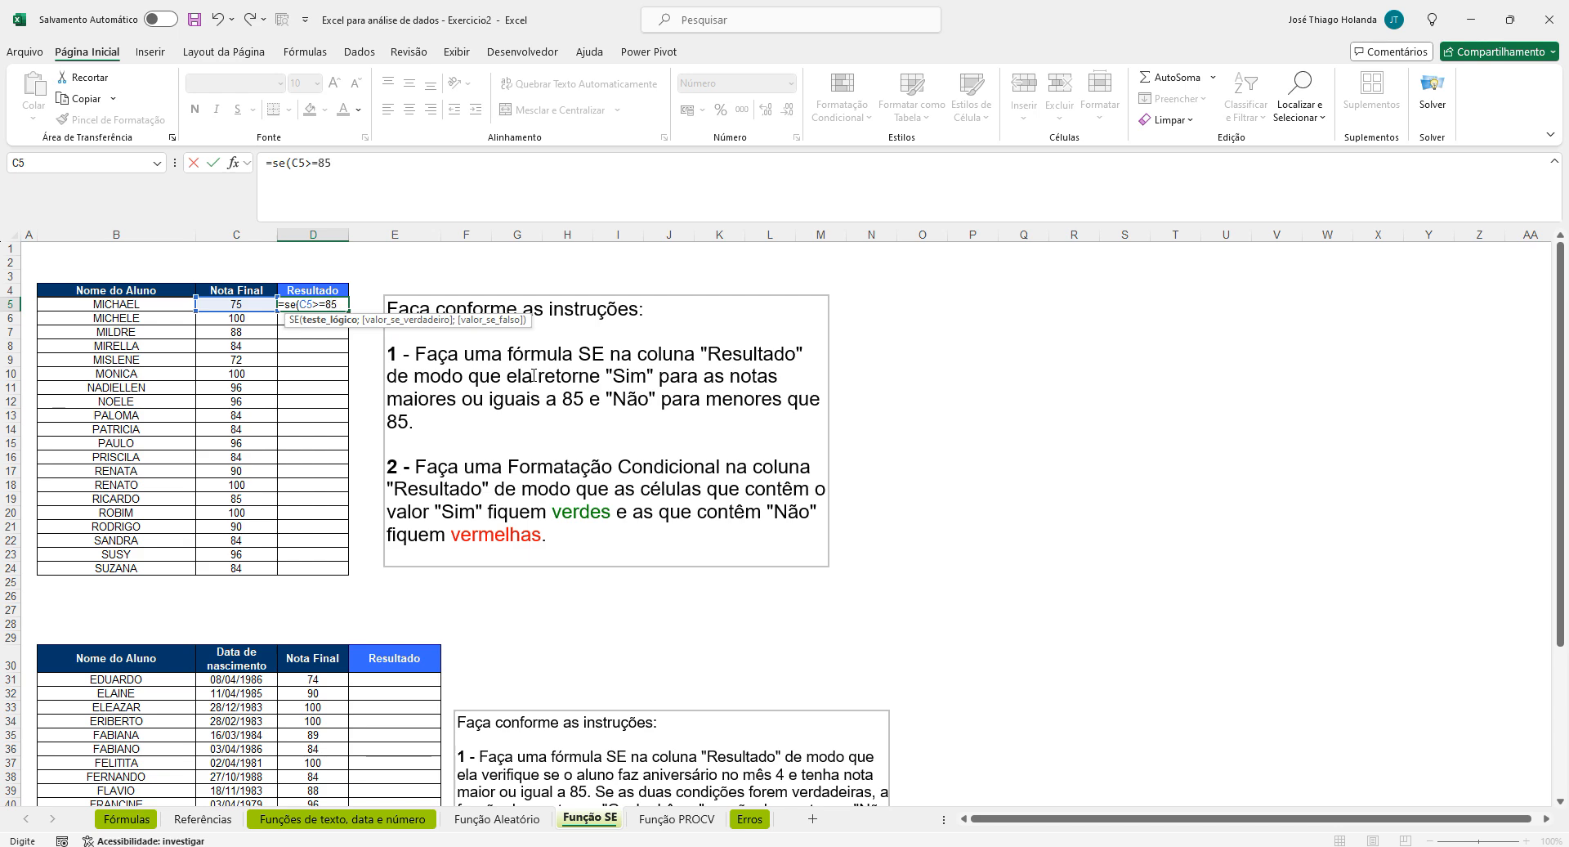
type(";")
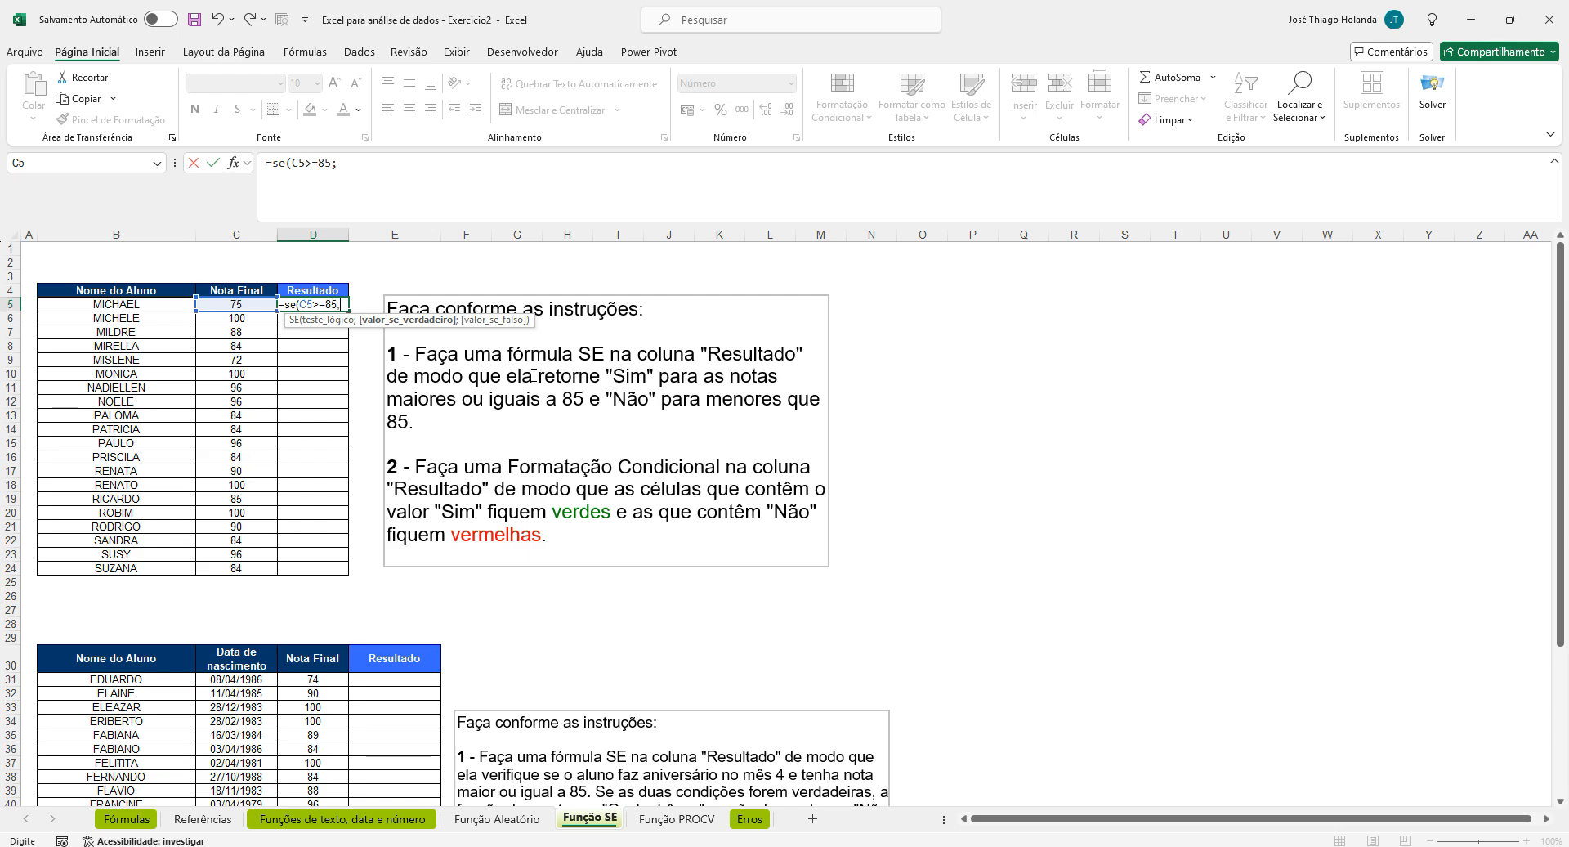
type("\"Sim")
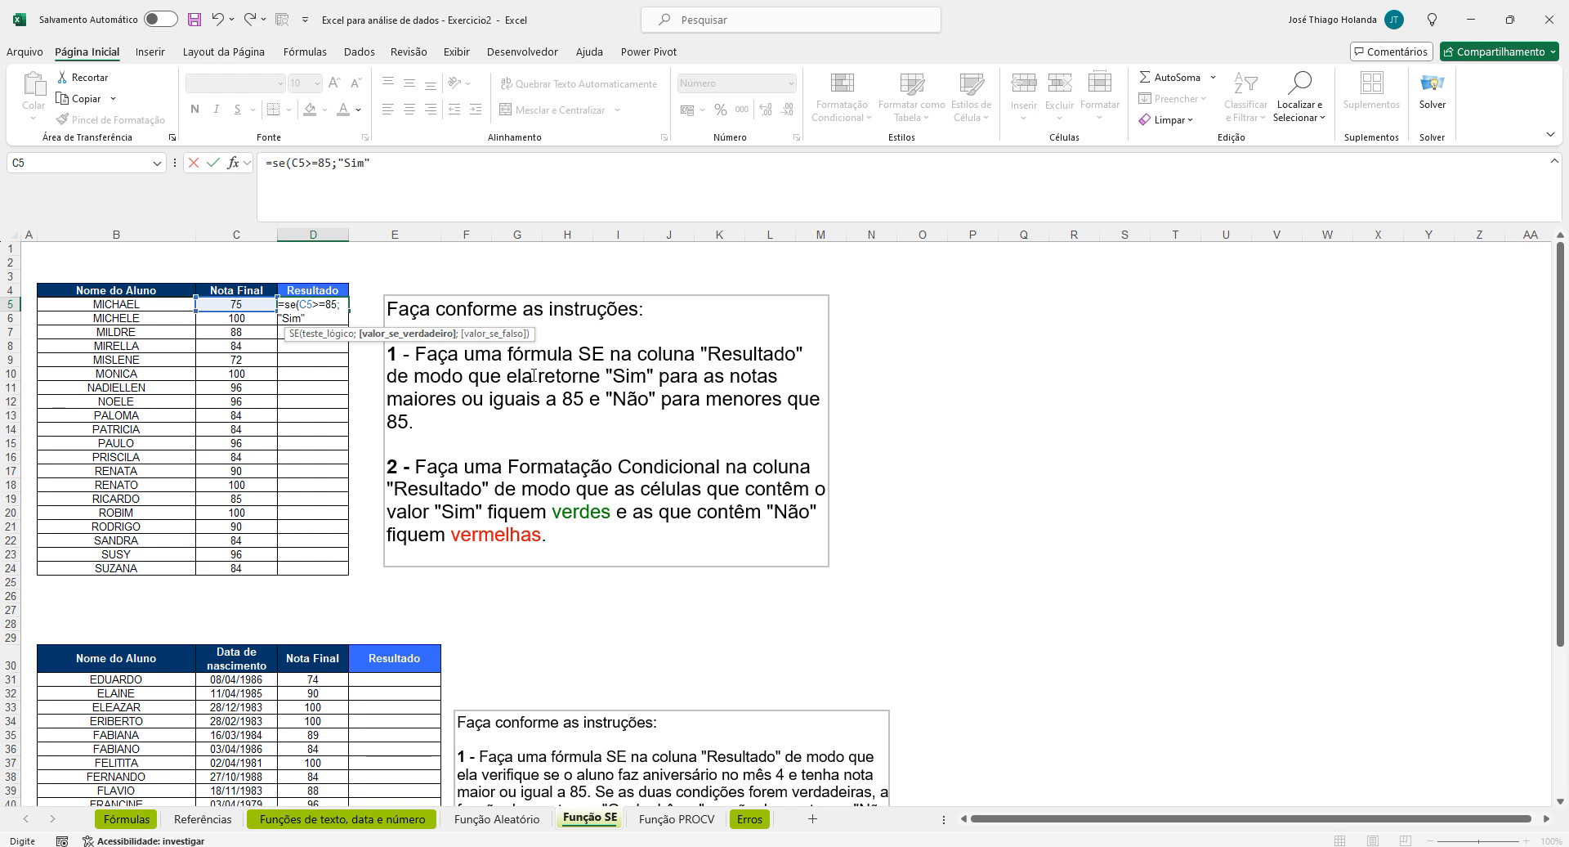
type(";")
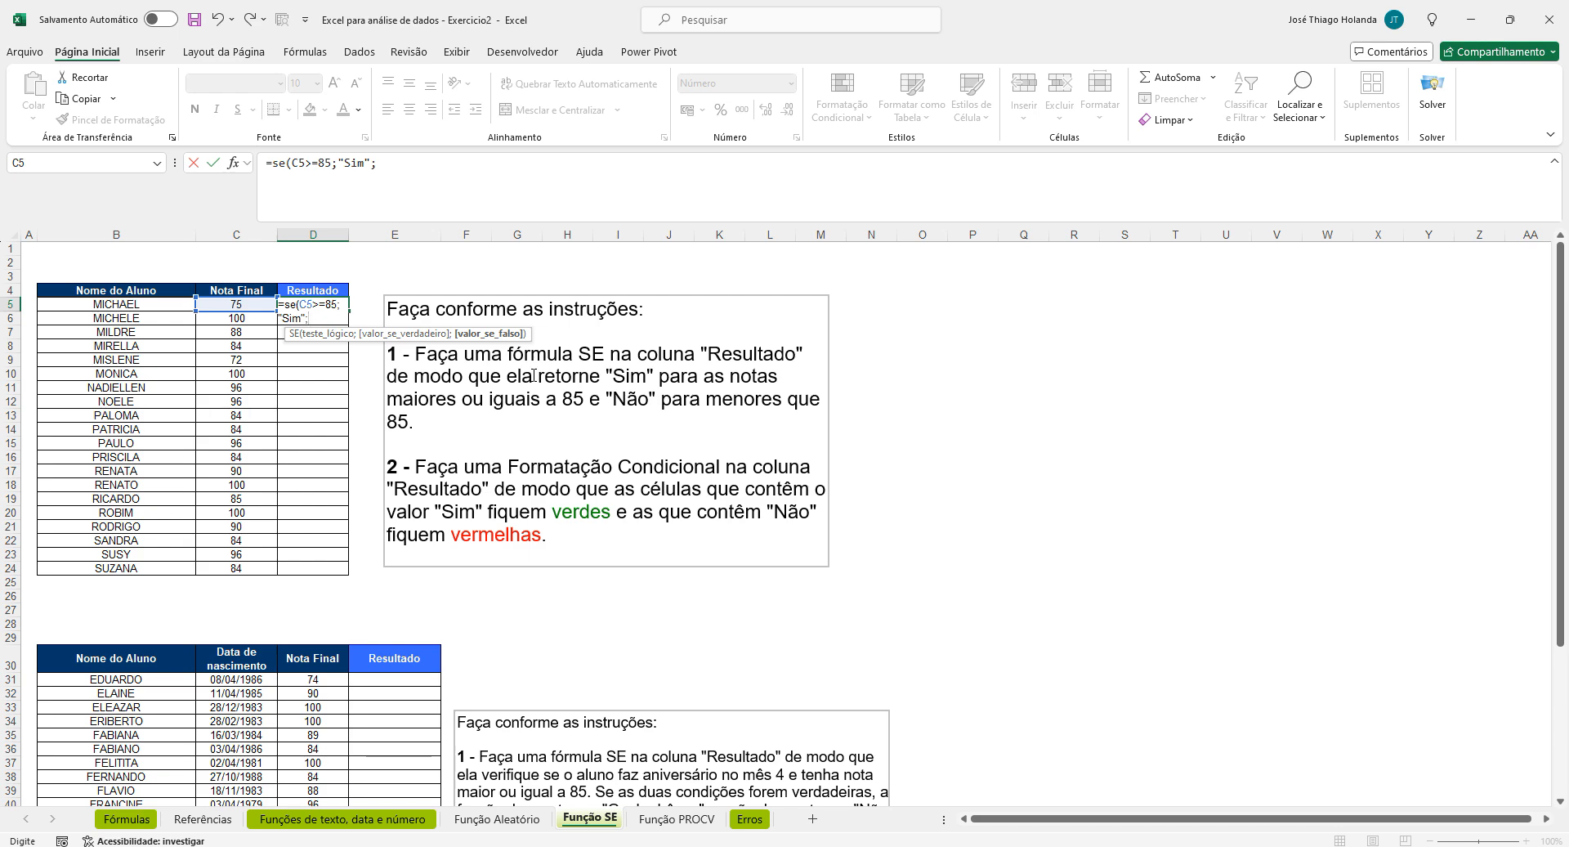
type("\"Não")
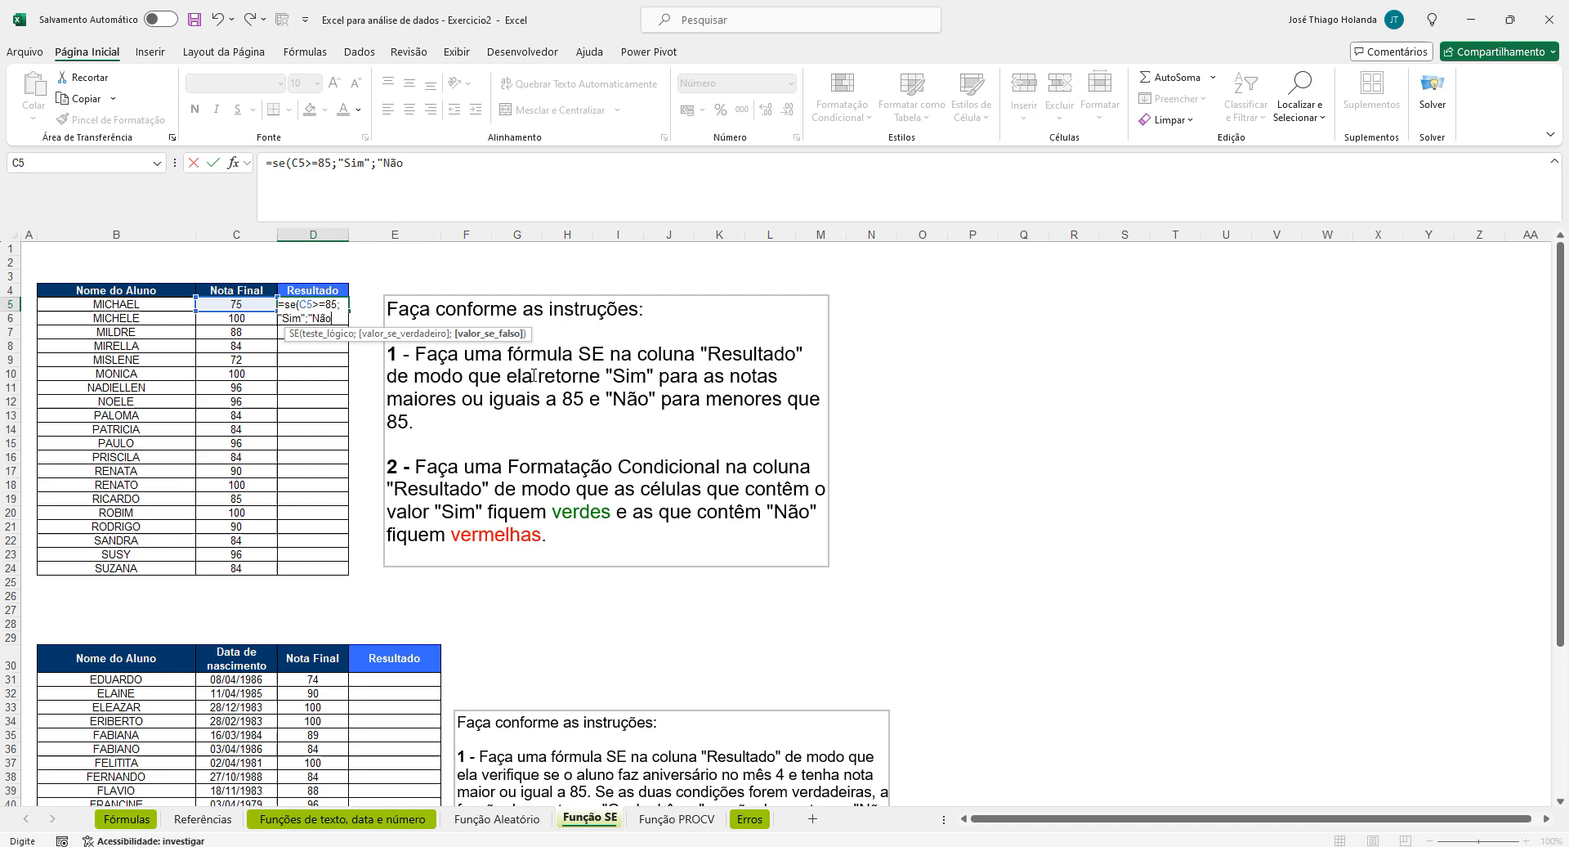
type("\")")
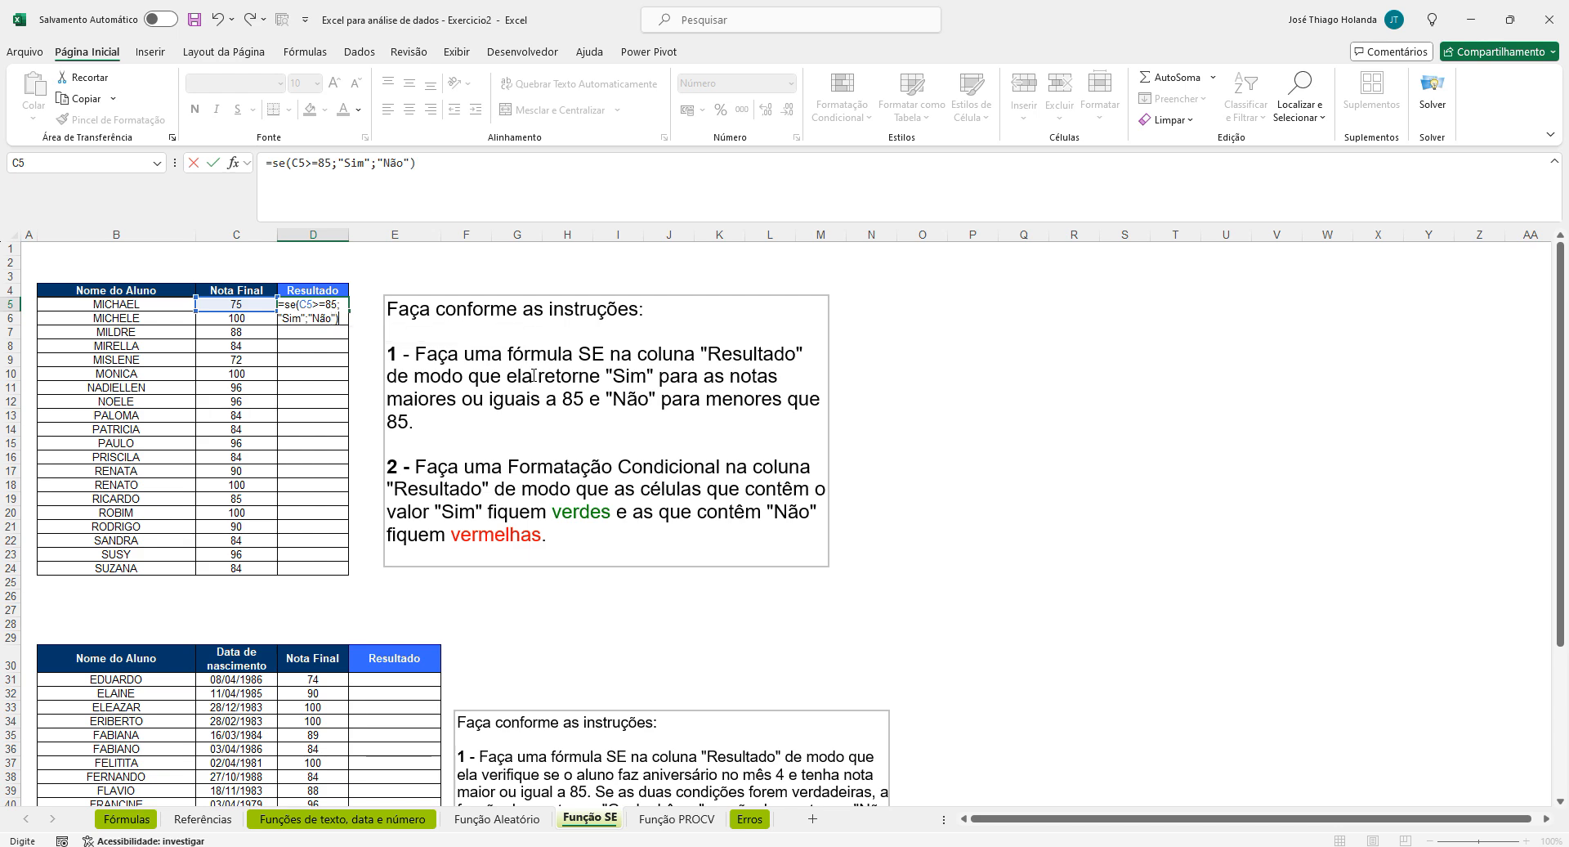
key("ctrl+Return")
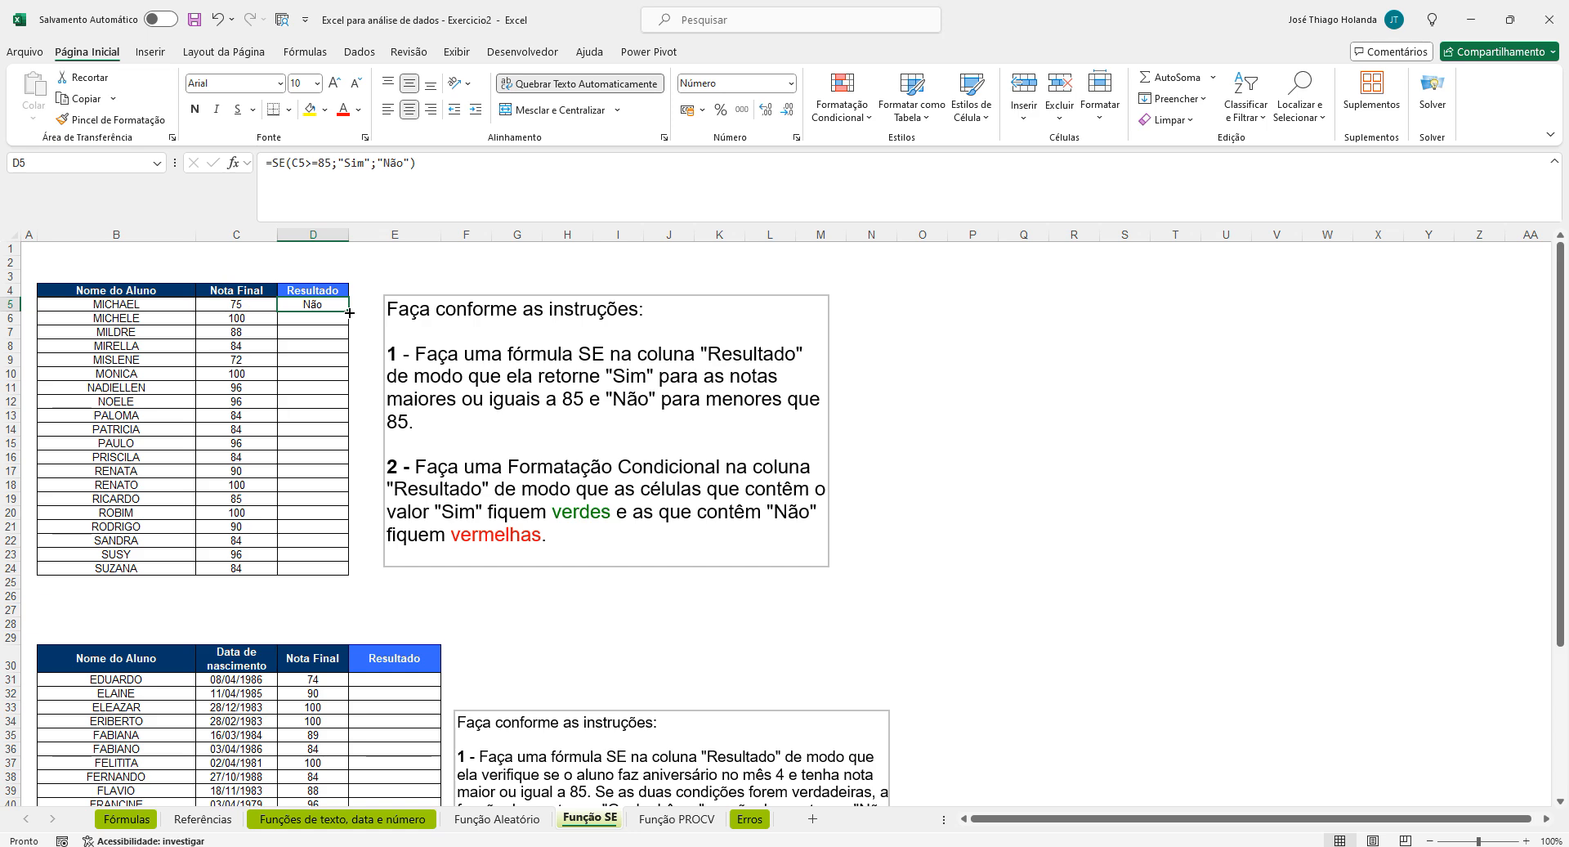
Fill the SE formula from D5 down through D24
left_click_drag(349, 312, 346, 576)
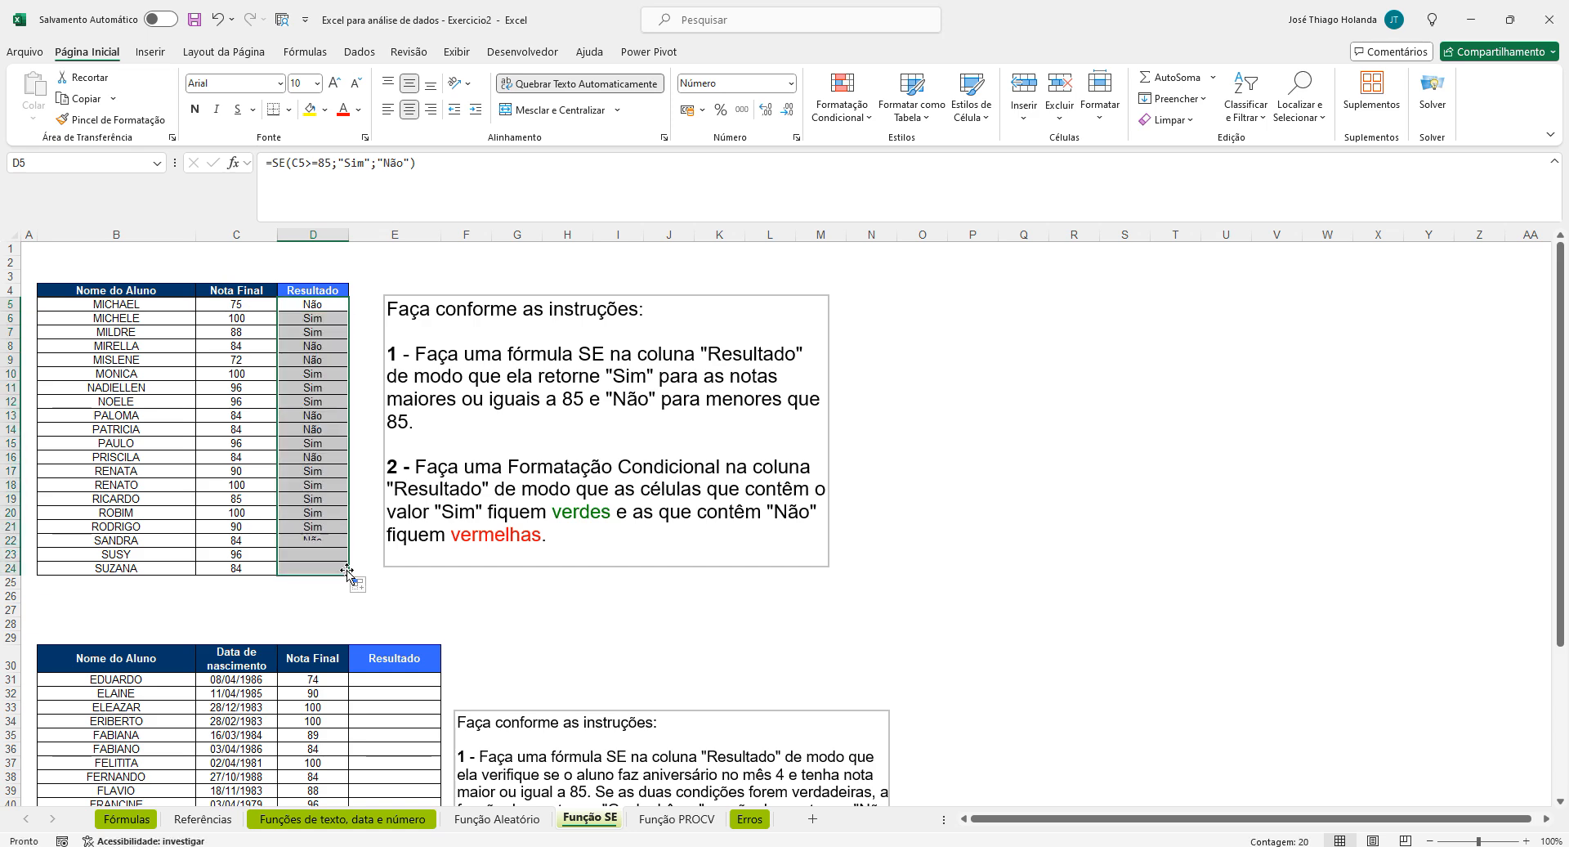
left_click(316, 344)
left_click(322, 304)
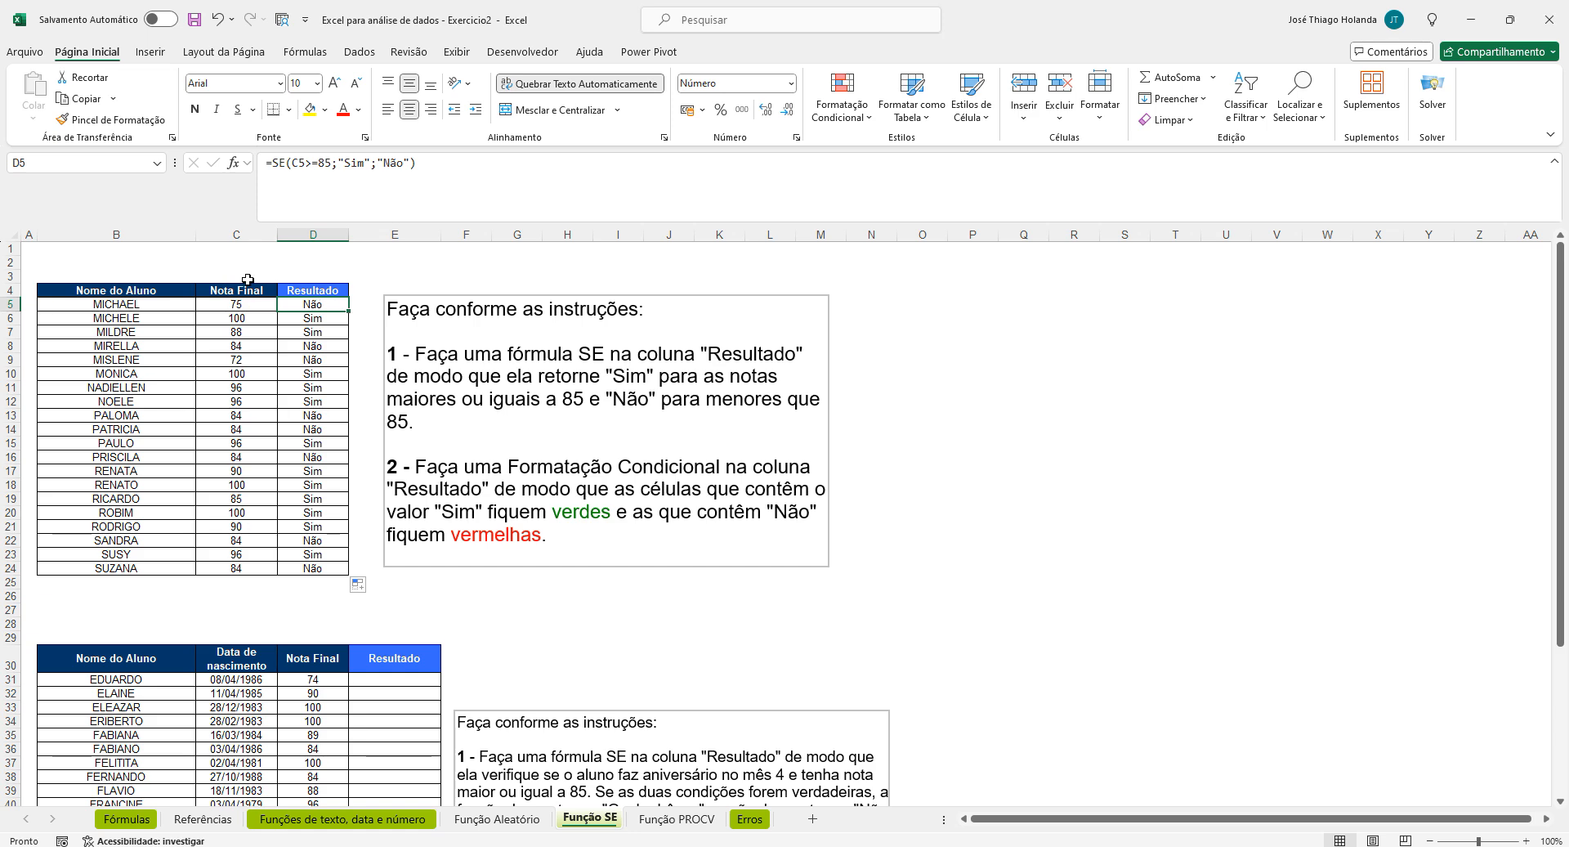
Check the filled SE formulas in the Resultado column against the grades in the Nota Final column
left_click(319, 335)
left_click(318, 347)
left_click(314, 374)
left_click(315, 401)
left_click(316, 430)
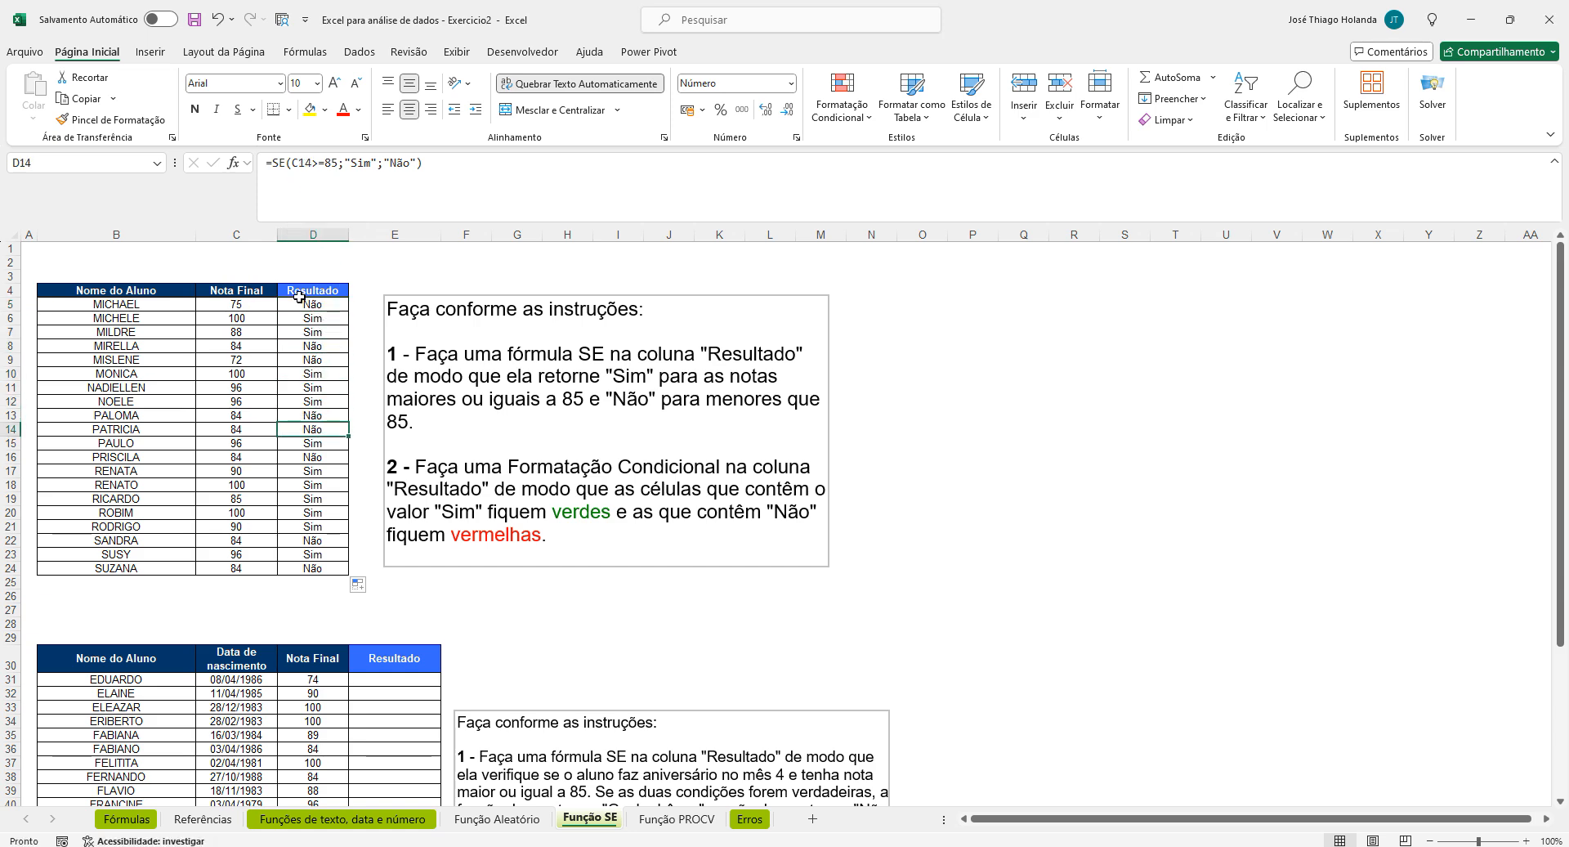
left_click(306, 307)
left_click(238, 319)
left_click(305, 319)
left_click(237, 332)
left_click(311, 332)
left_click(245, 346)
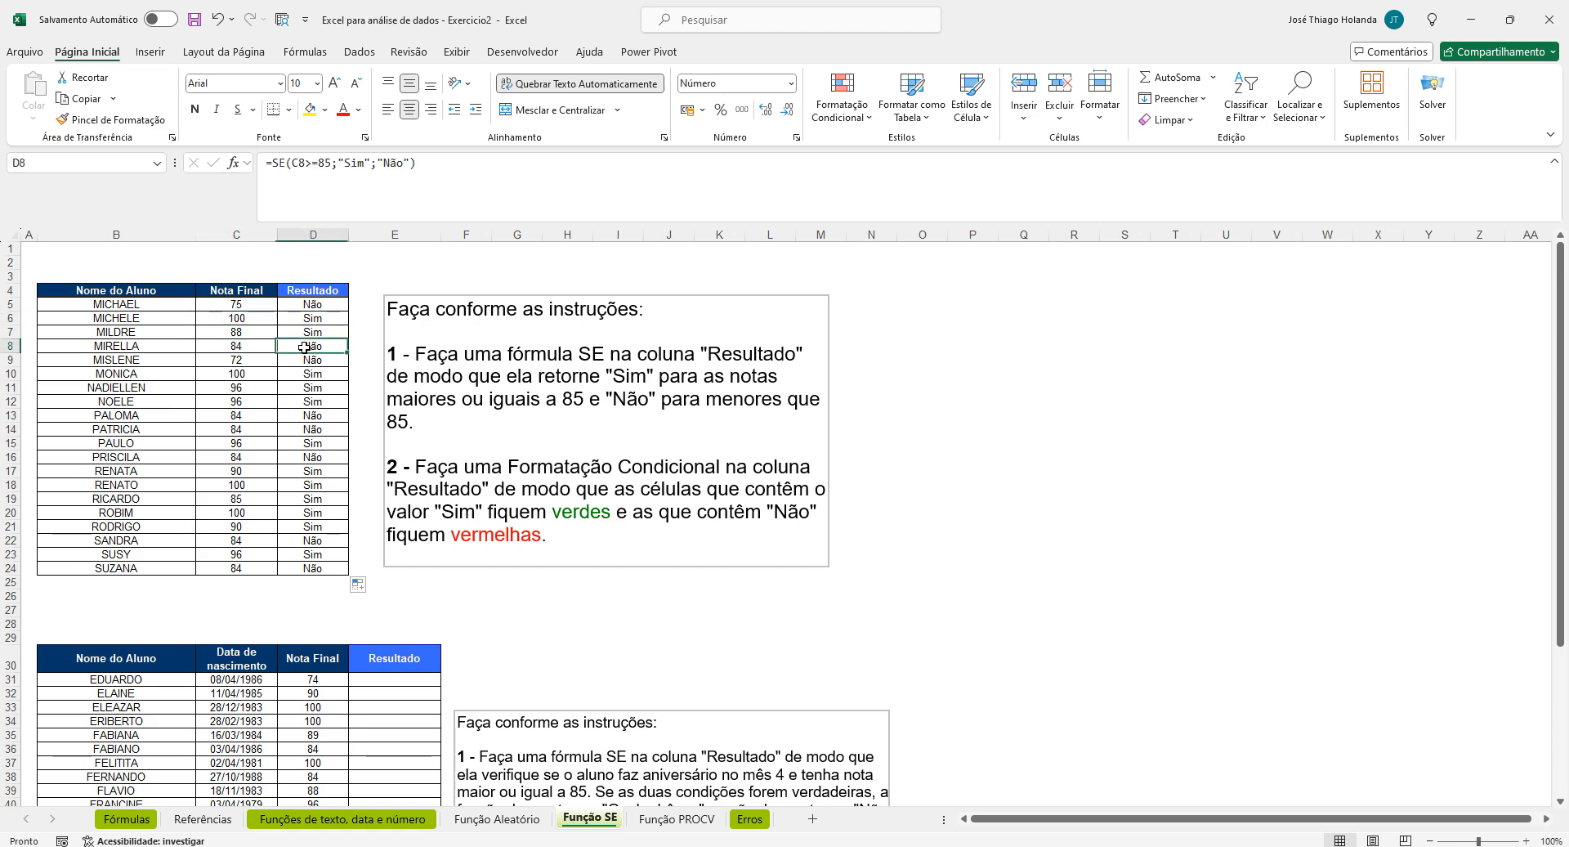
left_click(258, 372)
left_click(260, 360)
left_click(310, 306)
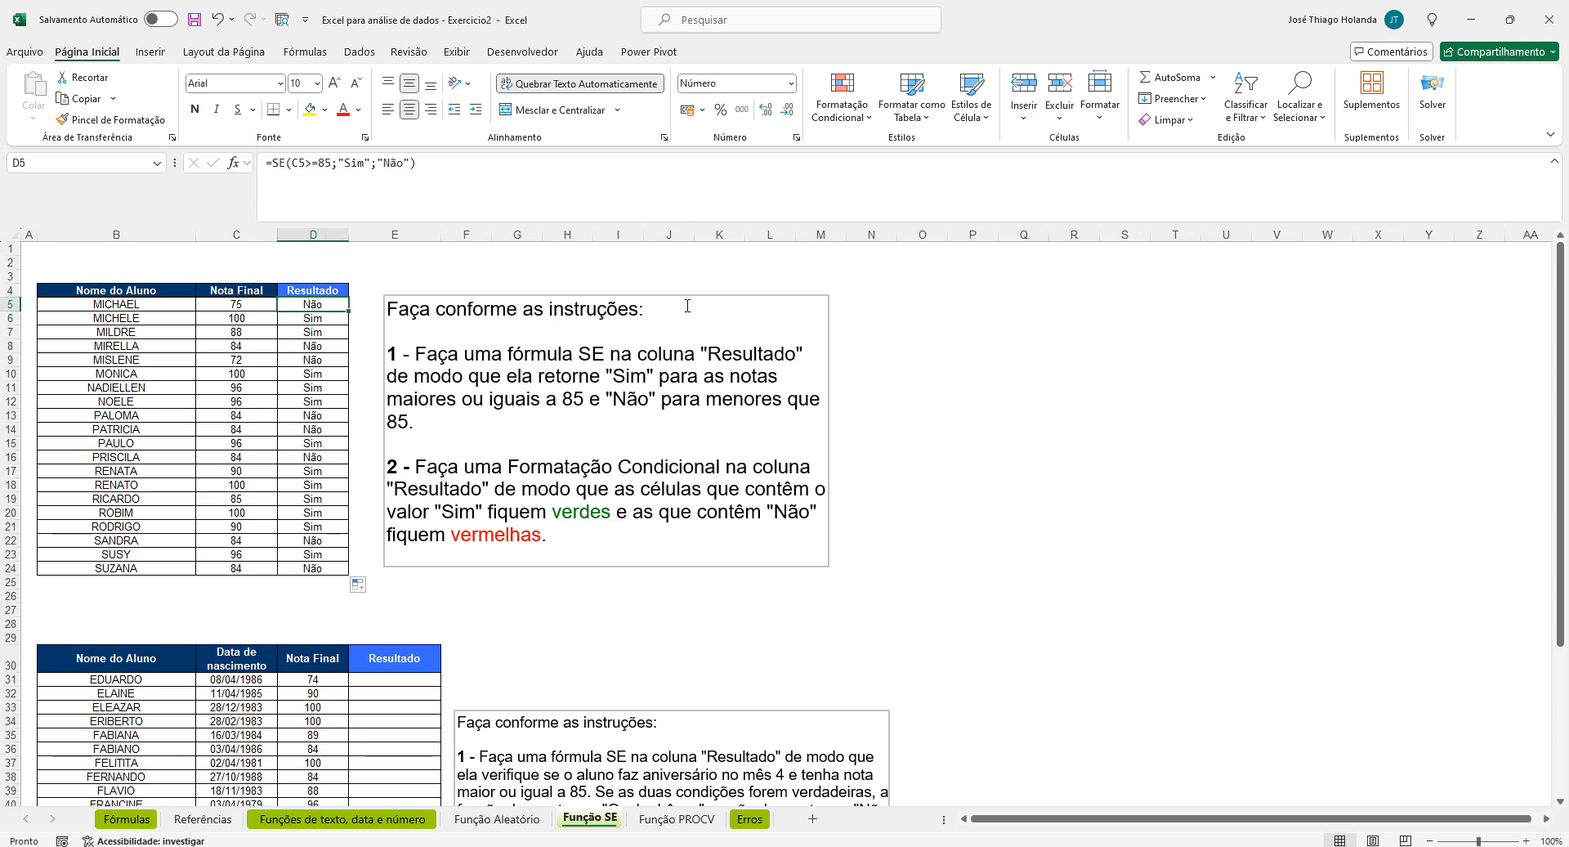
Enter the helper values 85 in S2, Sim in T2 and Não in U2
left_click(1079, 258)
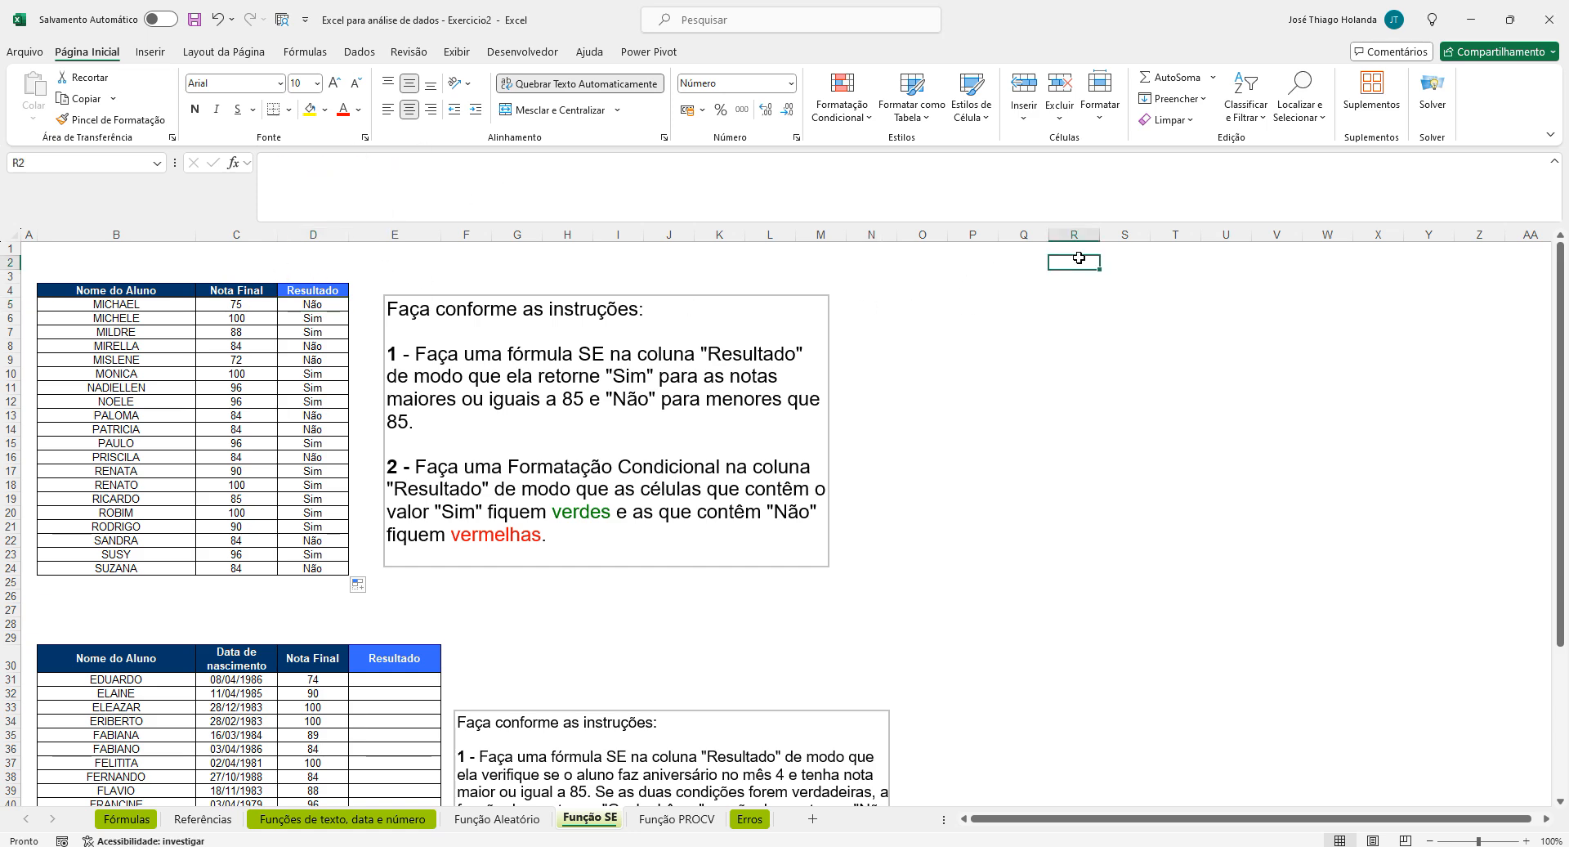
key("Left")
key("Right")
key("Right")
key("Left")
key("Down")
key("Right")
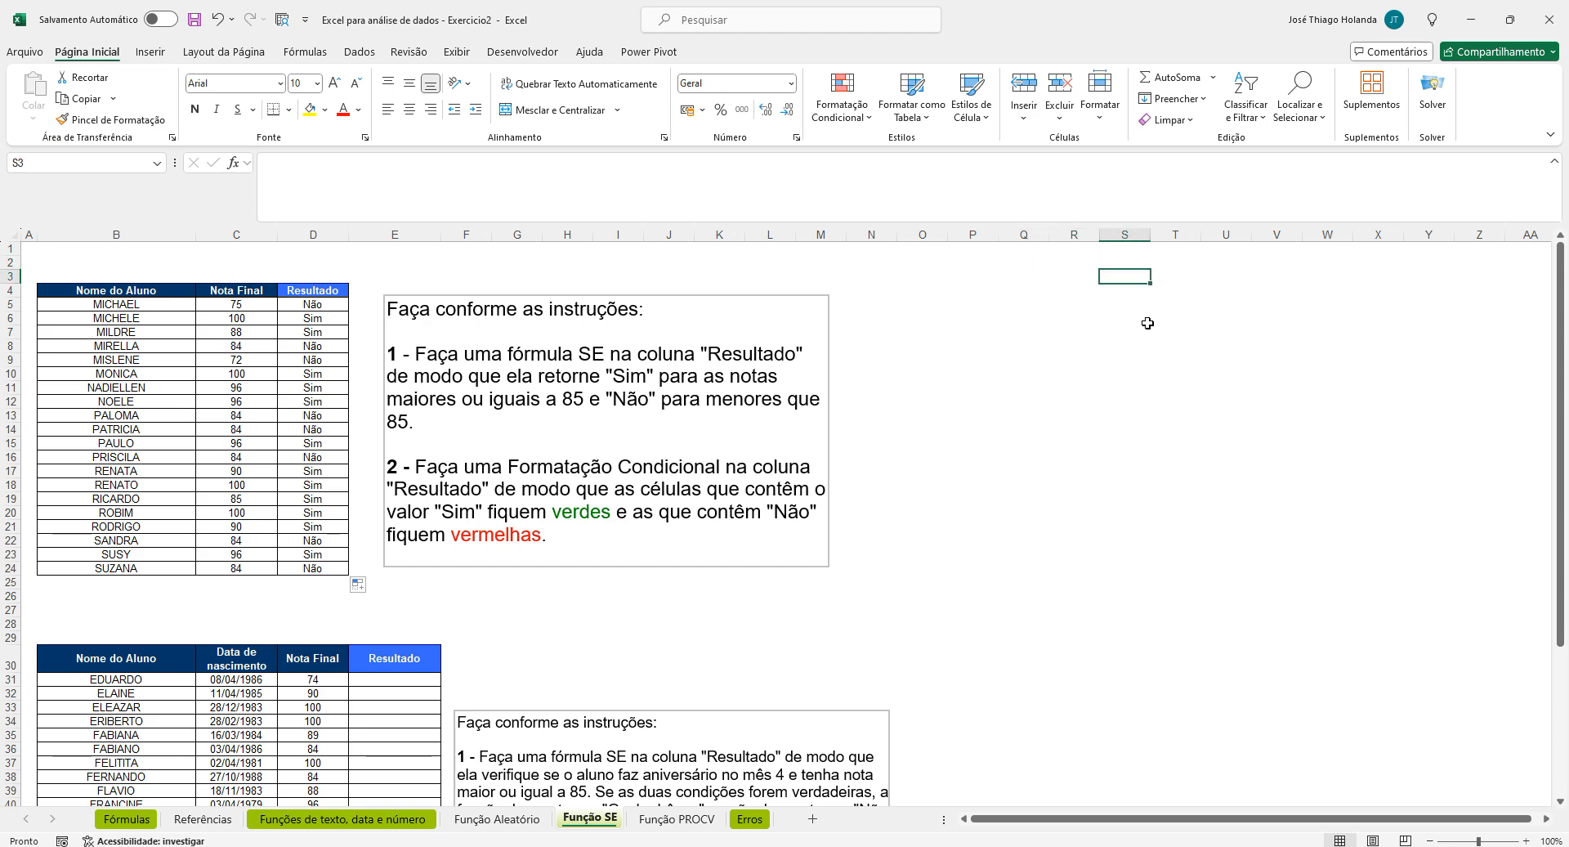
key("Up")
type("85")
key("Right")
type("Sim")
key("Right")
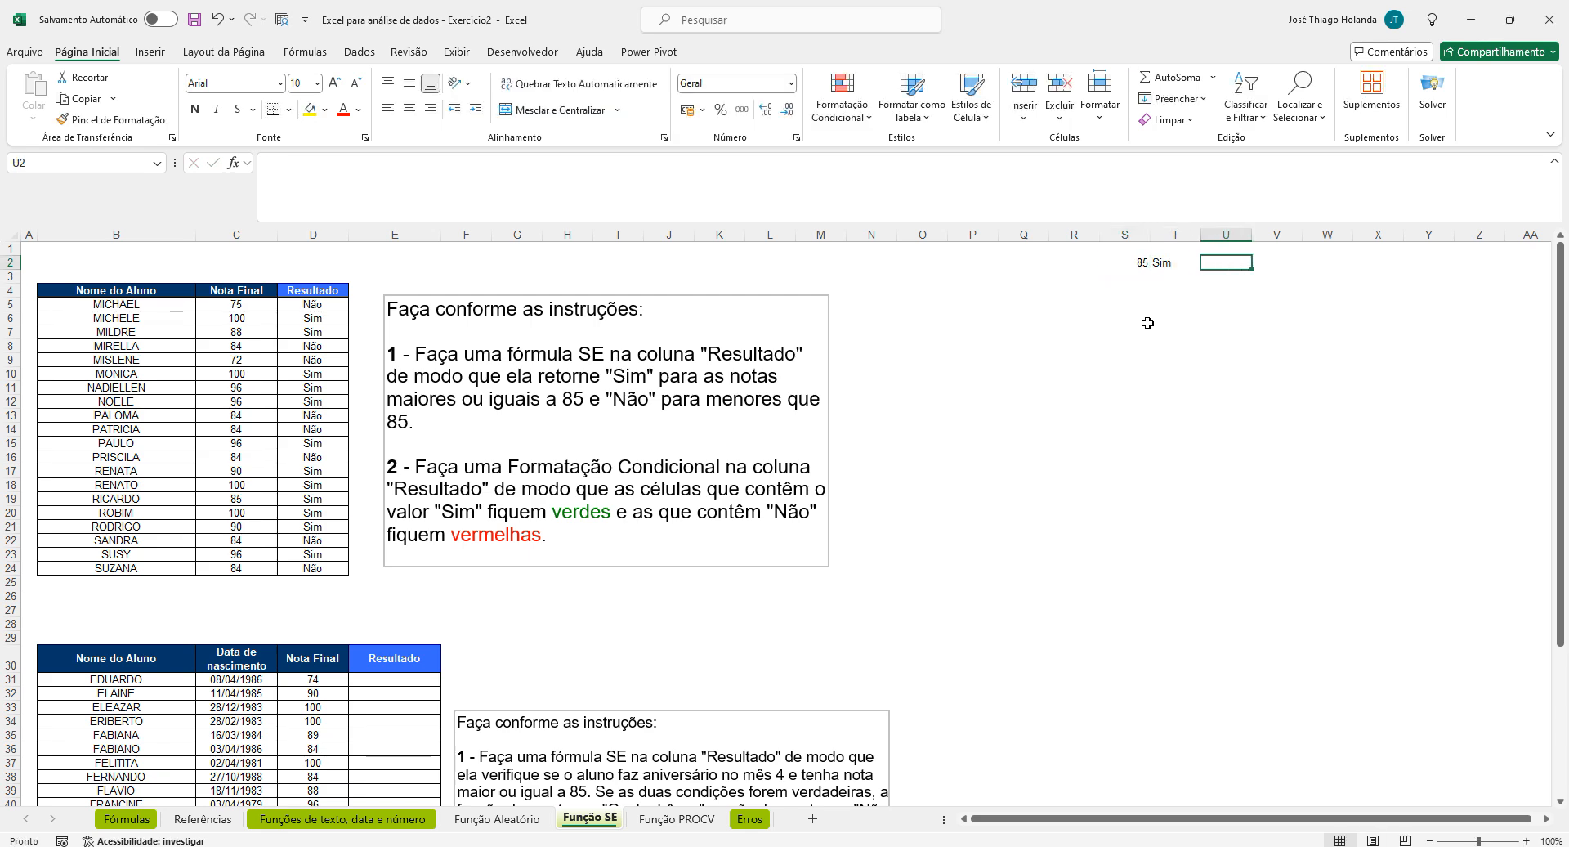
type("Não")
key("Return")
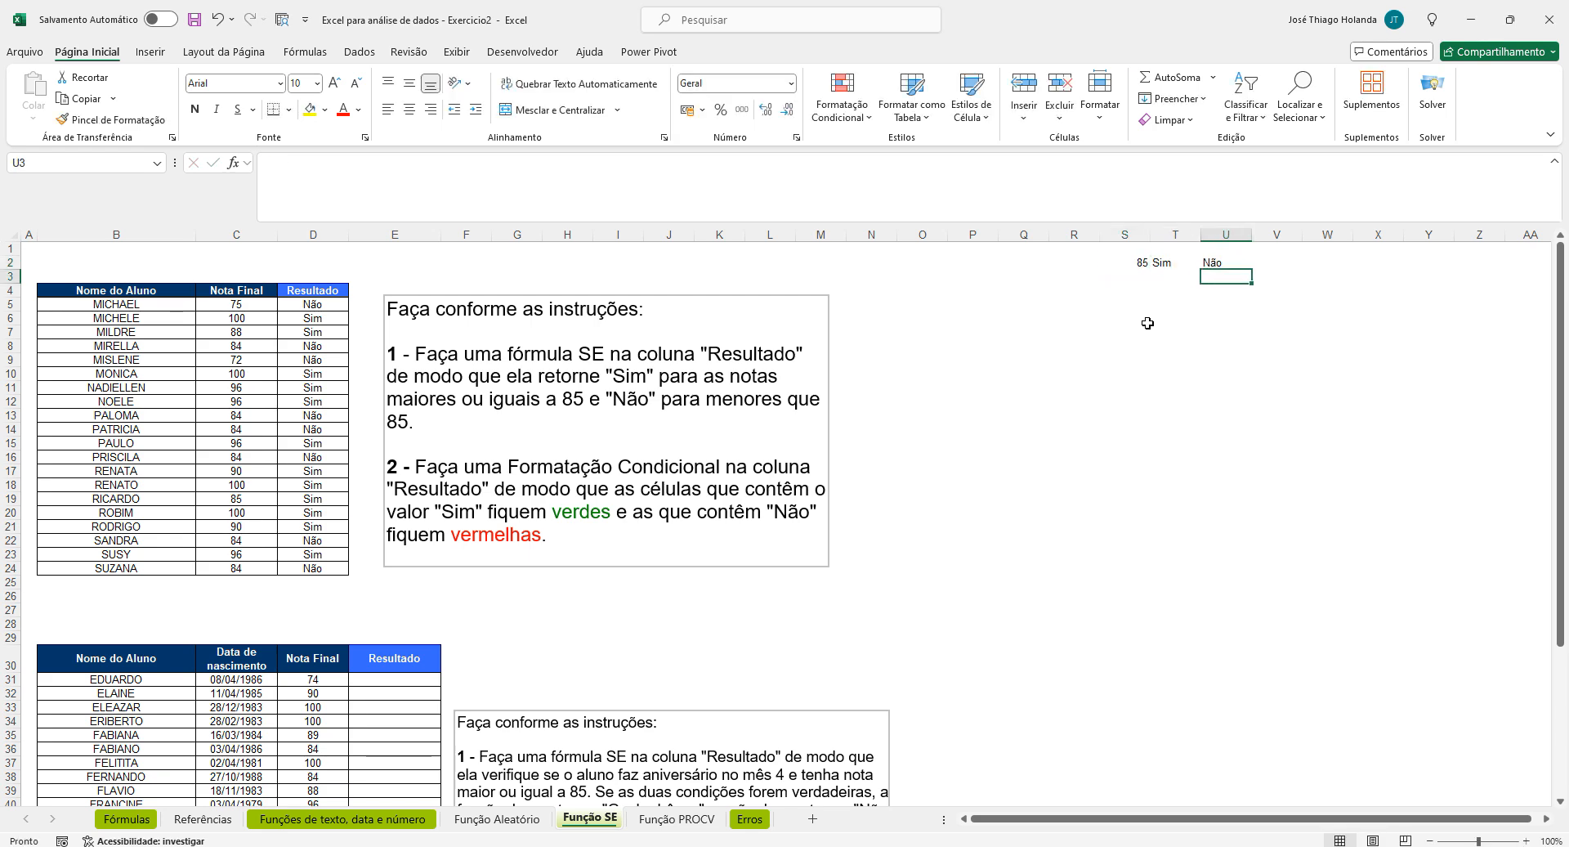
Replace the fixed 85 in the D5 formula with the absolute reference $S$2
left_click(315, 304)
left_click(319, 163)
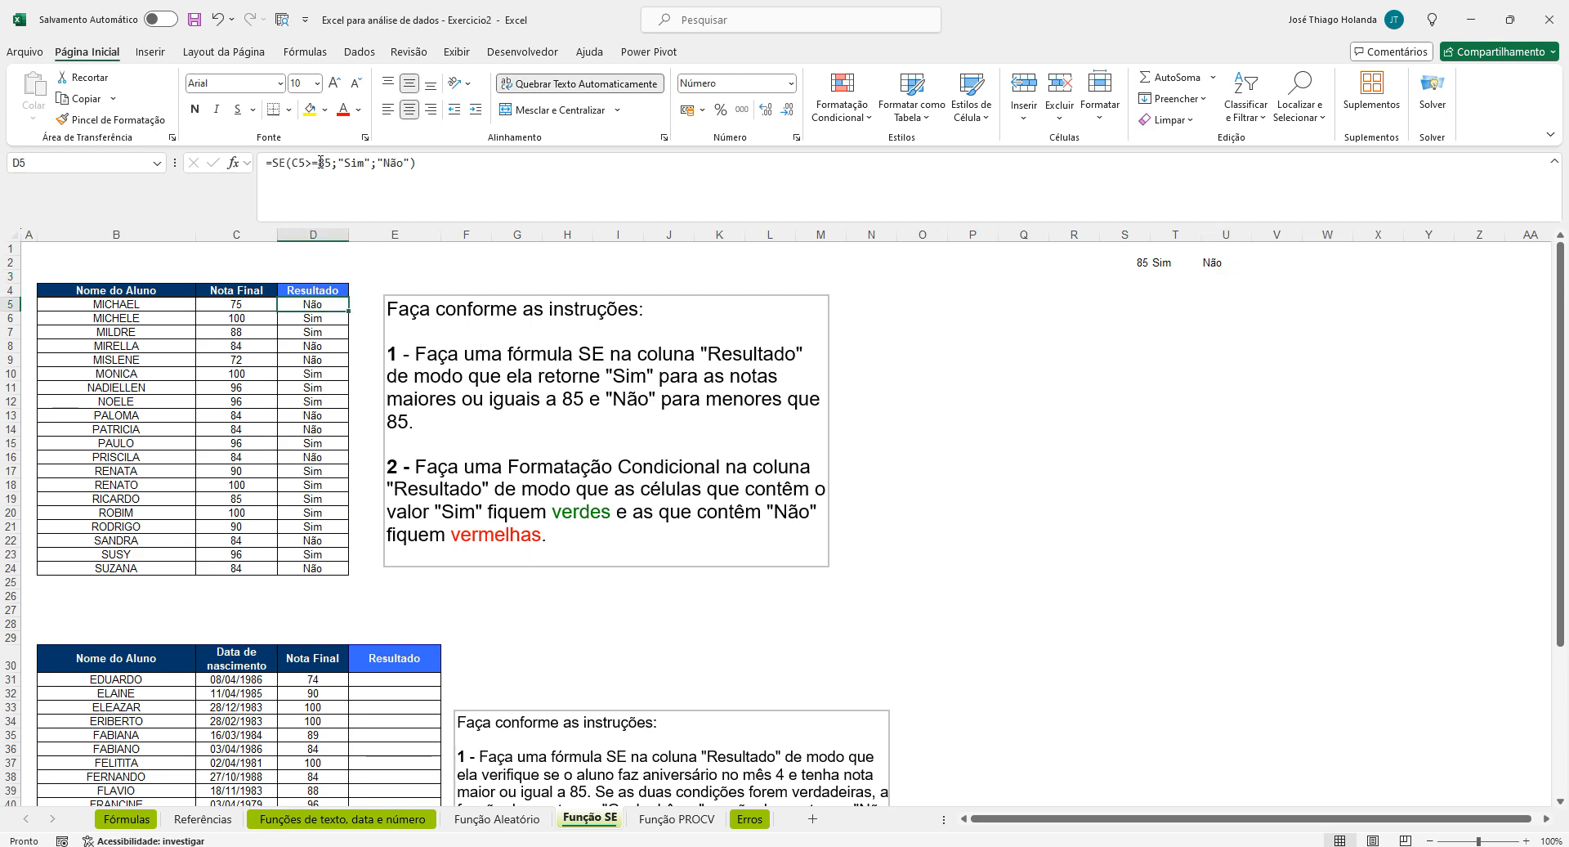
key("Delete")
key("Delete")
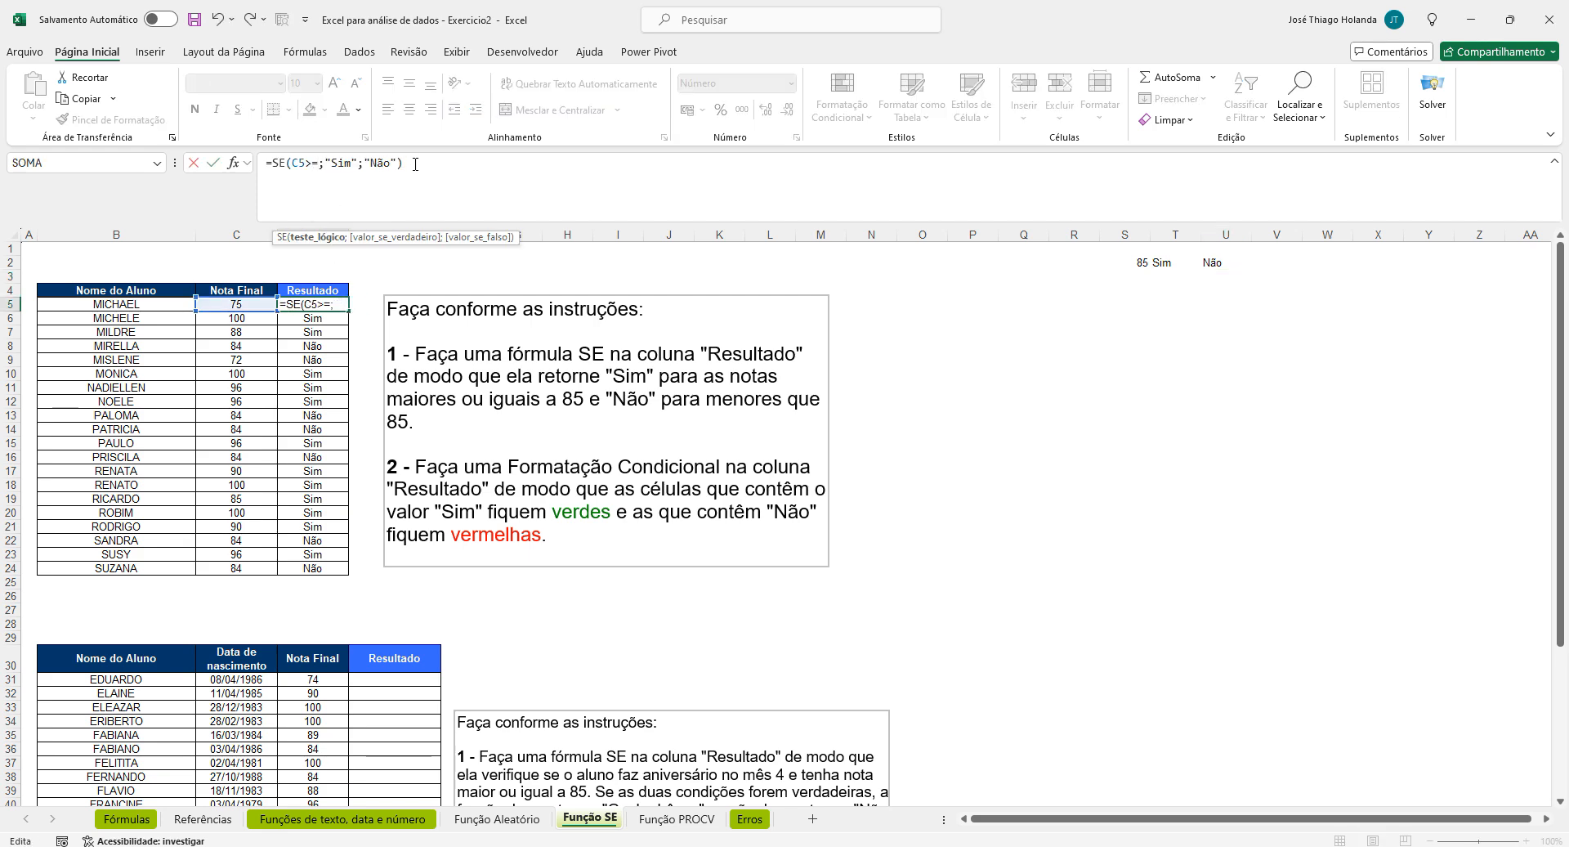
left_click(1142, 264)
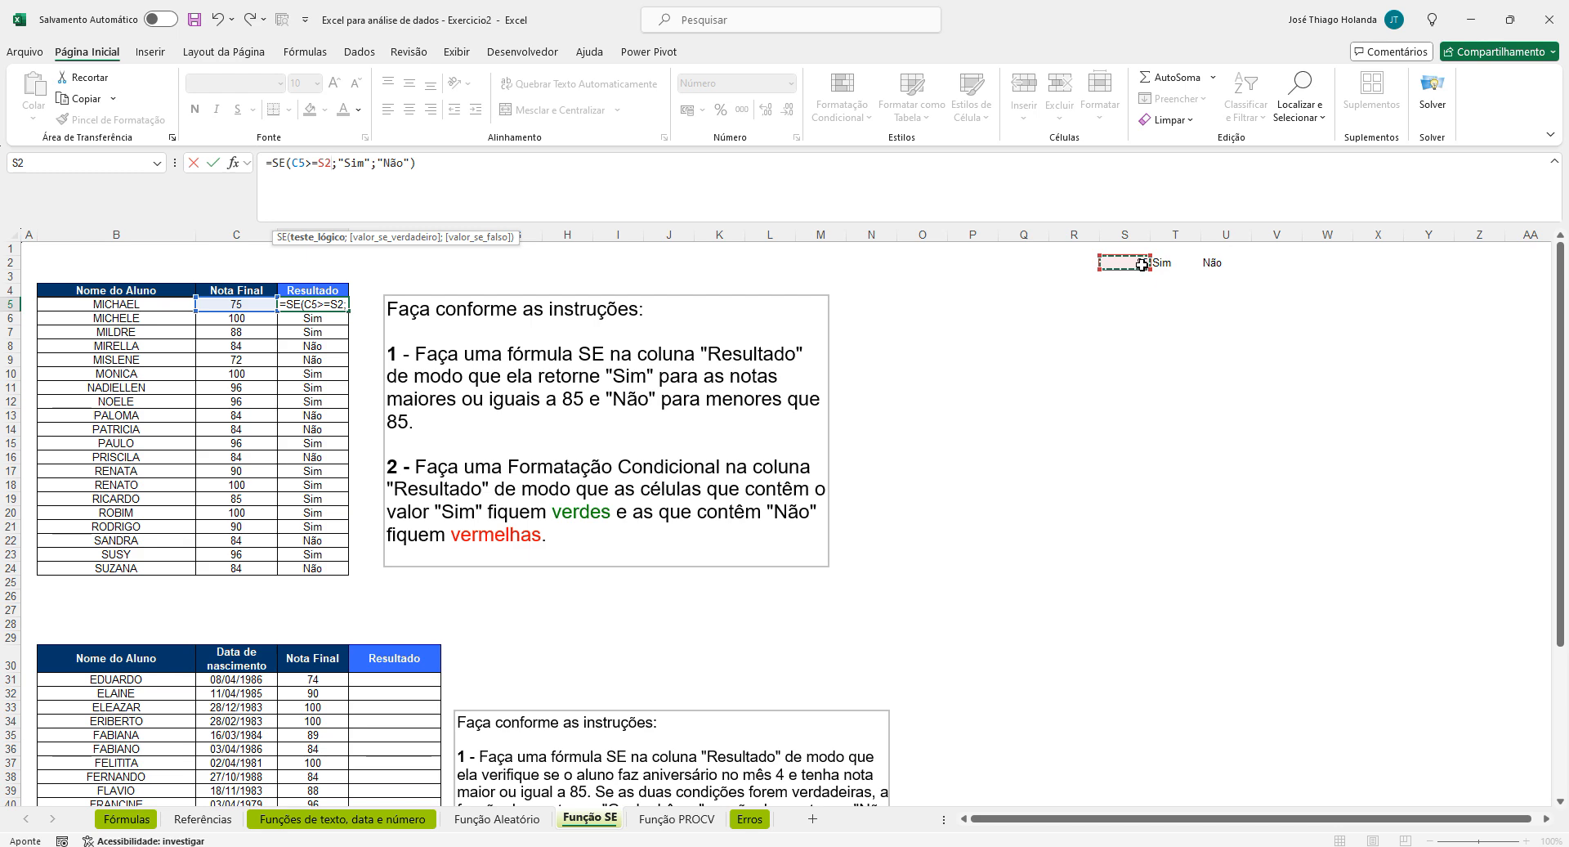
key("F4")
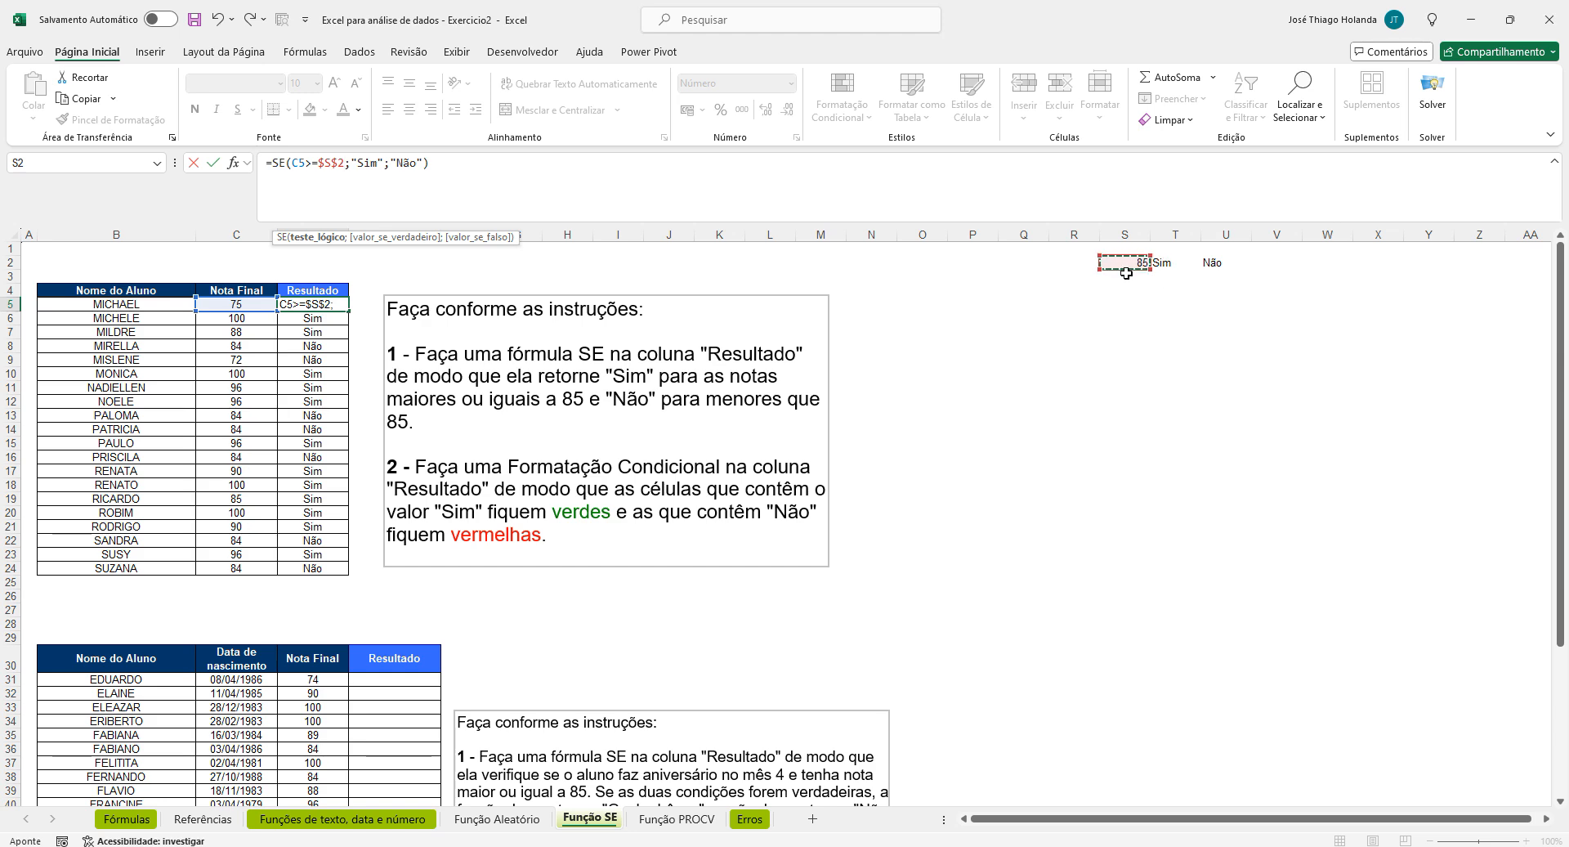
key("ctrl+Return")
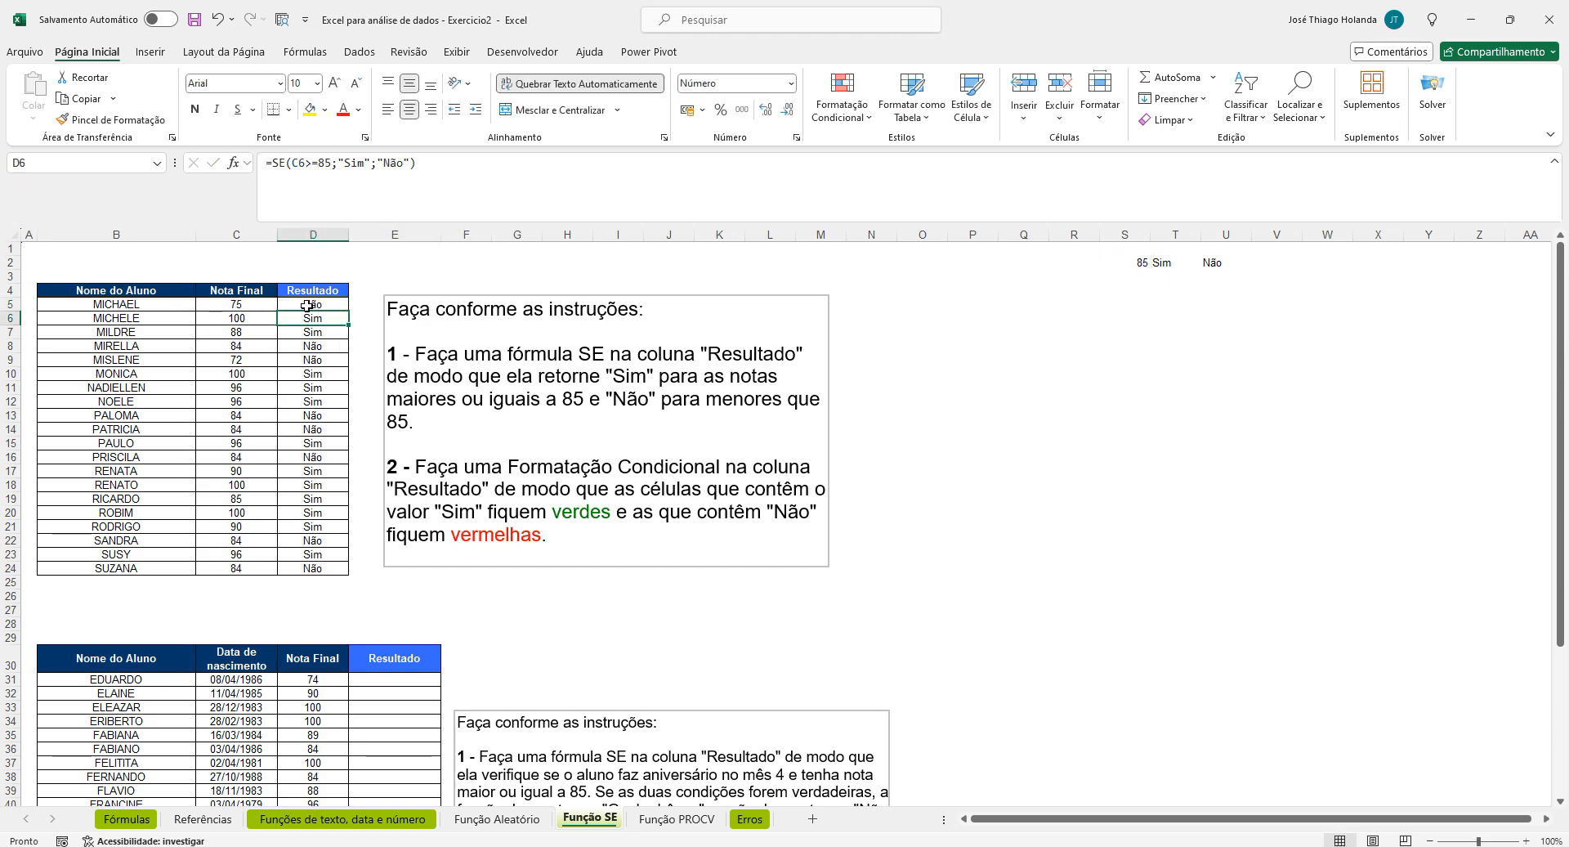
Fill the D5 formula with the $S$2 reference down through D24 and check the copied cells
left_click_drag(350, 311, 353, 577)
left_click(320, 359)
left_click(317, 307)
left_click(317, 360)
left_click(317, 374)
left_click(317, 304)
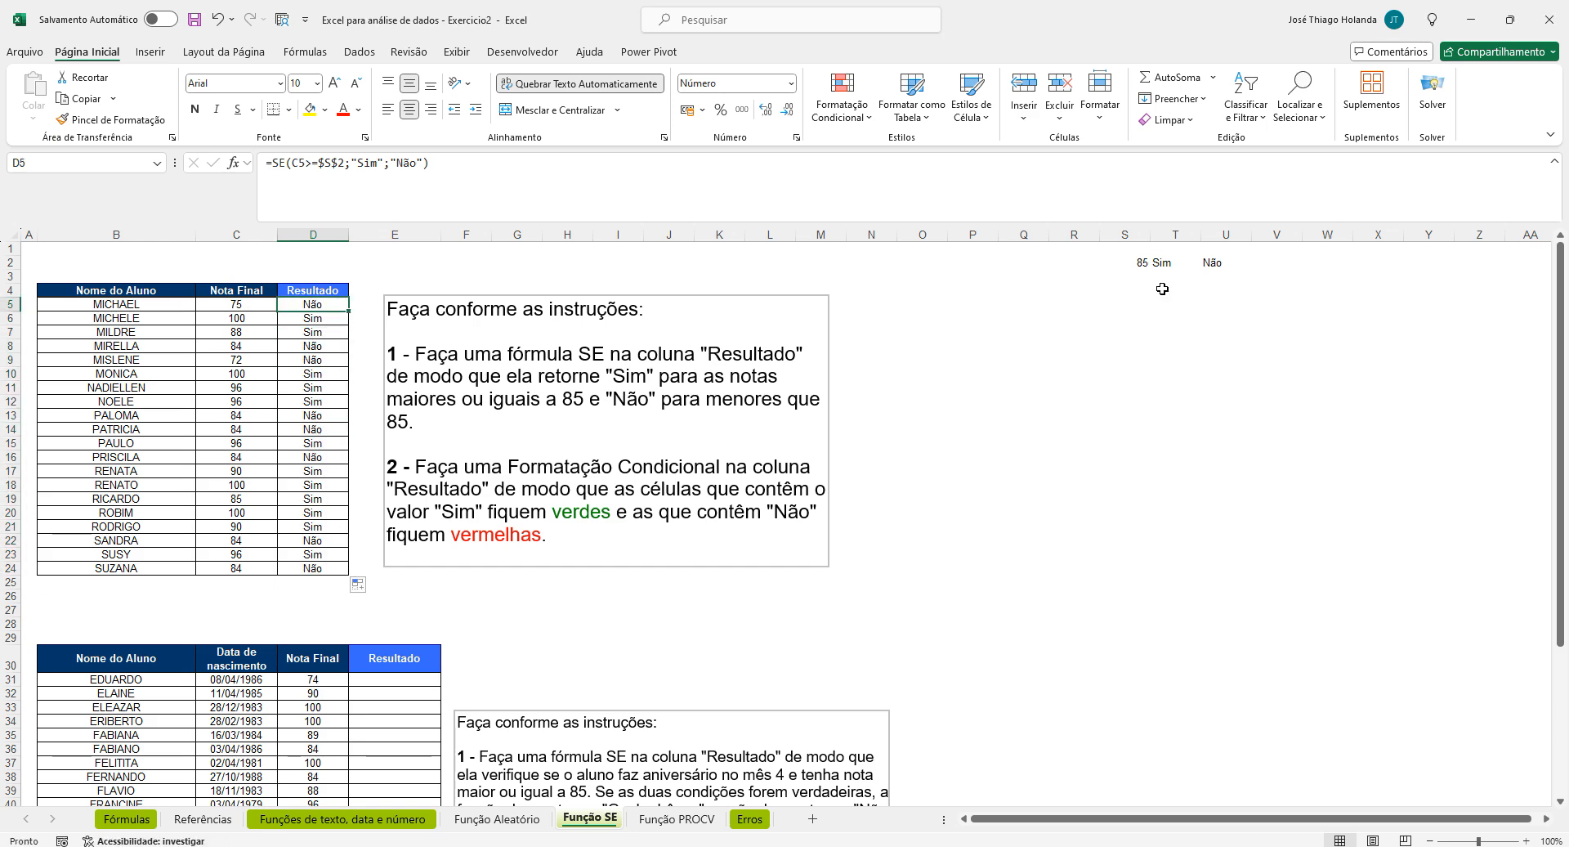
Test the cutoff grade in S2 with 50 and set it back to 85
left_click(1141, 264)
type("50")
key("Return")
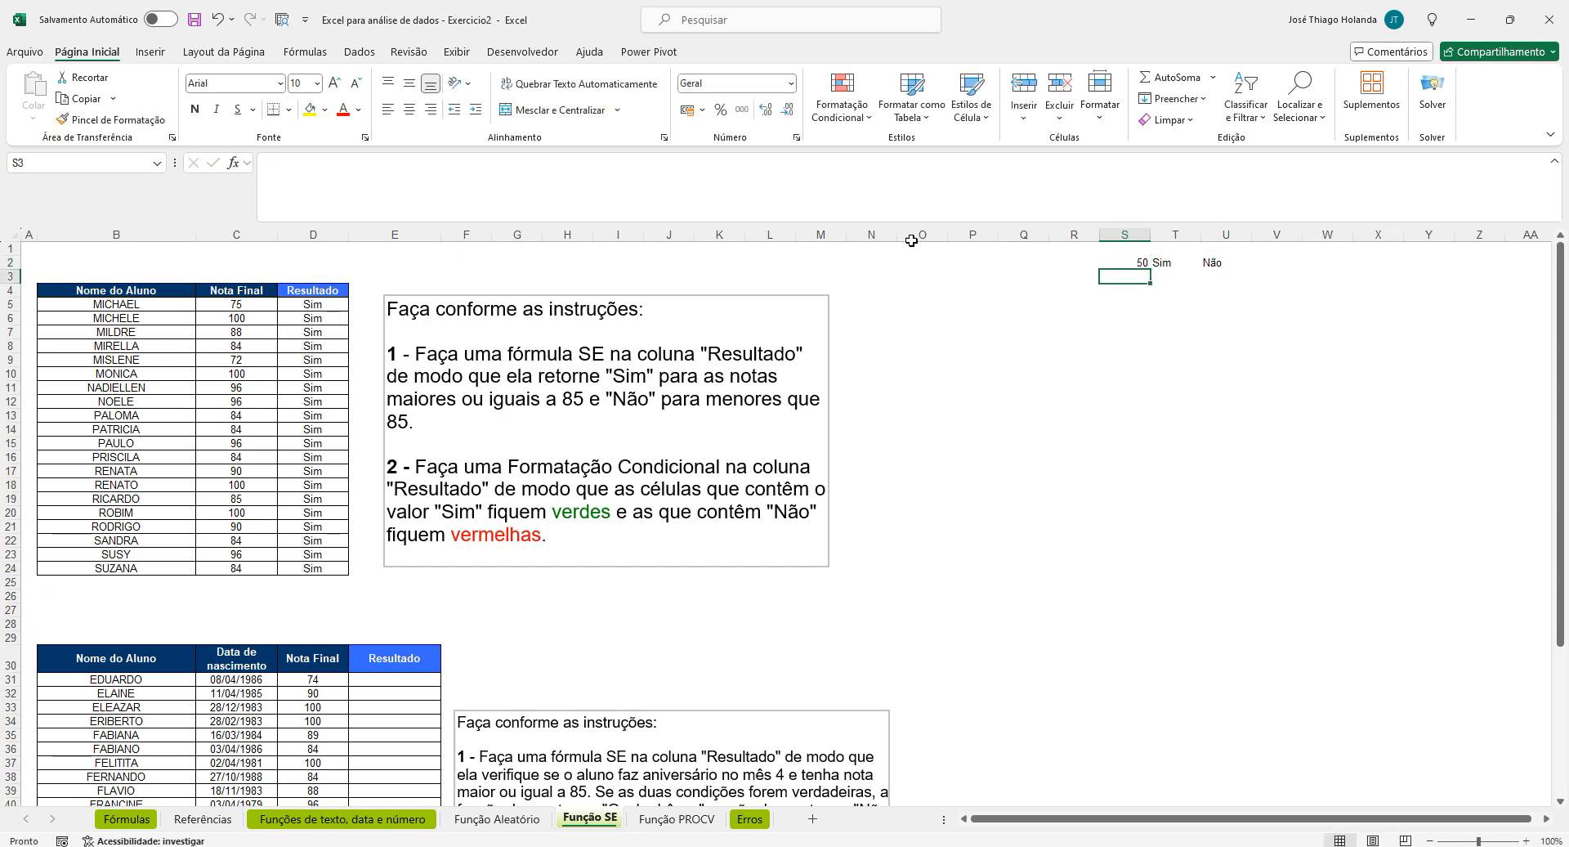
left_click(1129, 253)
left_click(1129, 261)
type("85")
left_click(1128, 331)
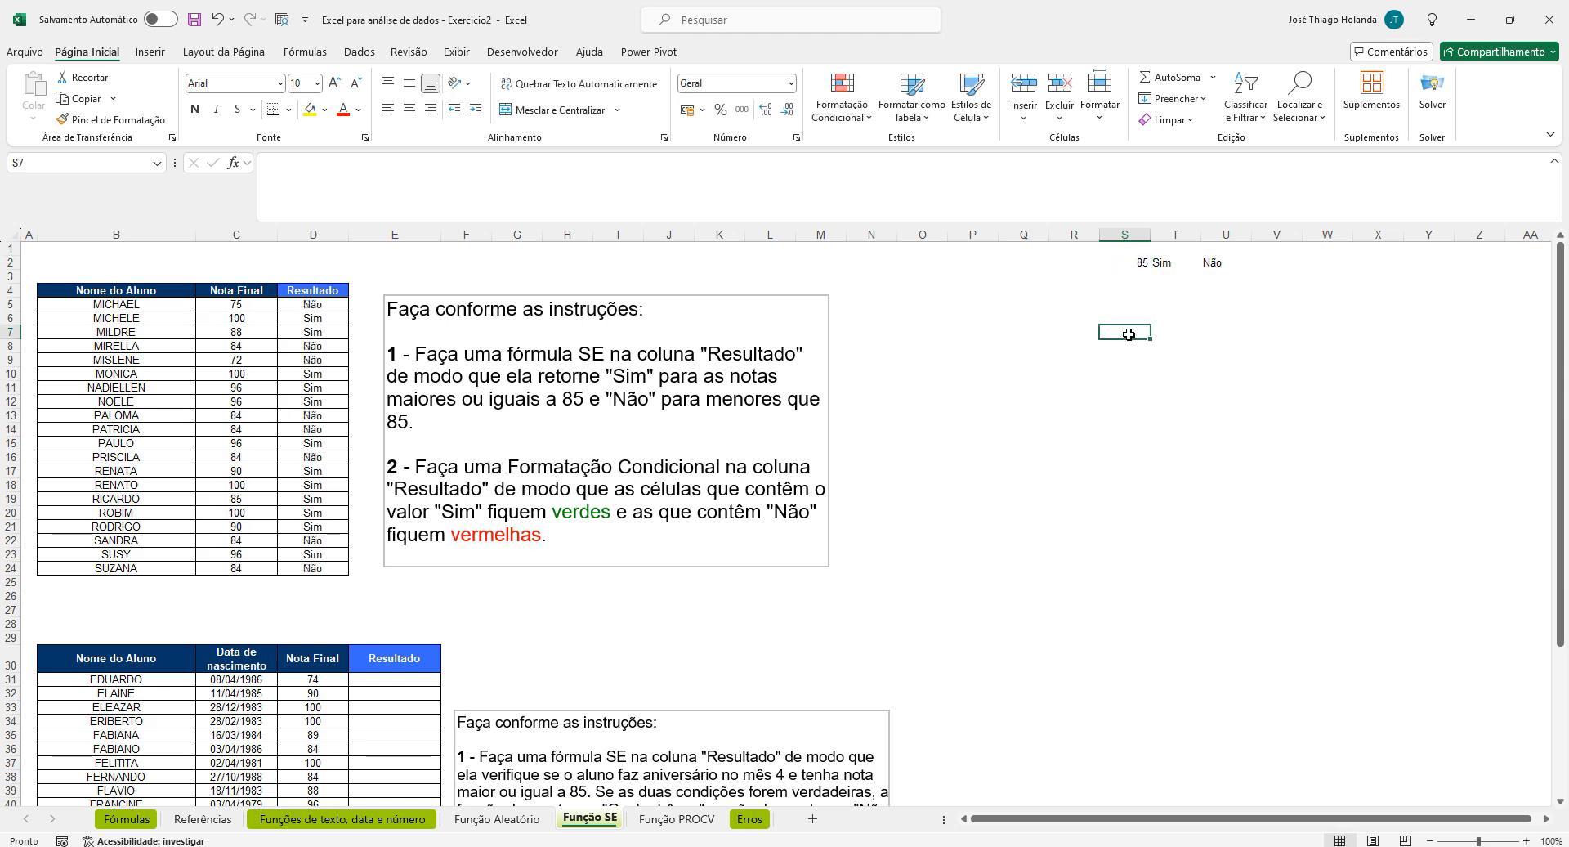
Replace the "Sim" text in the D5 formula with the absolute reference $T$2
left_click(303, 303)
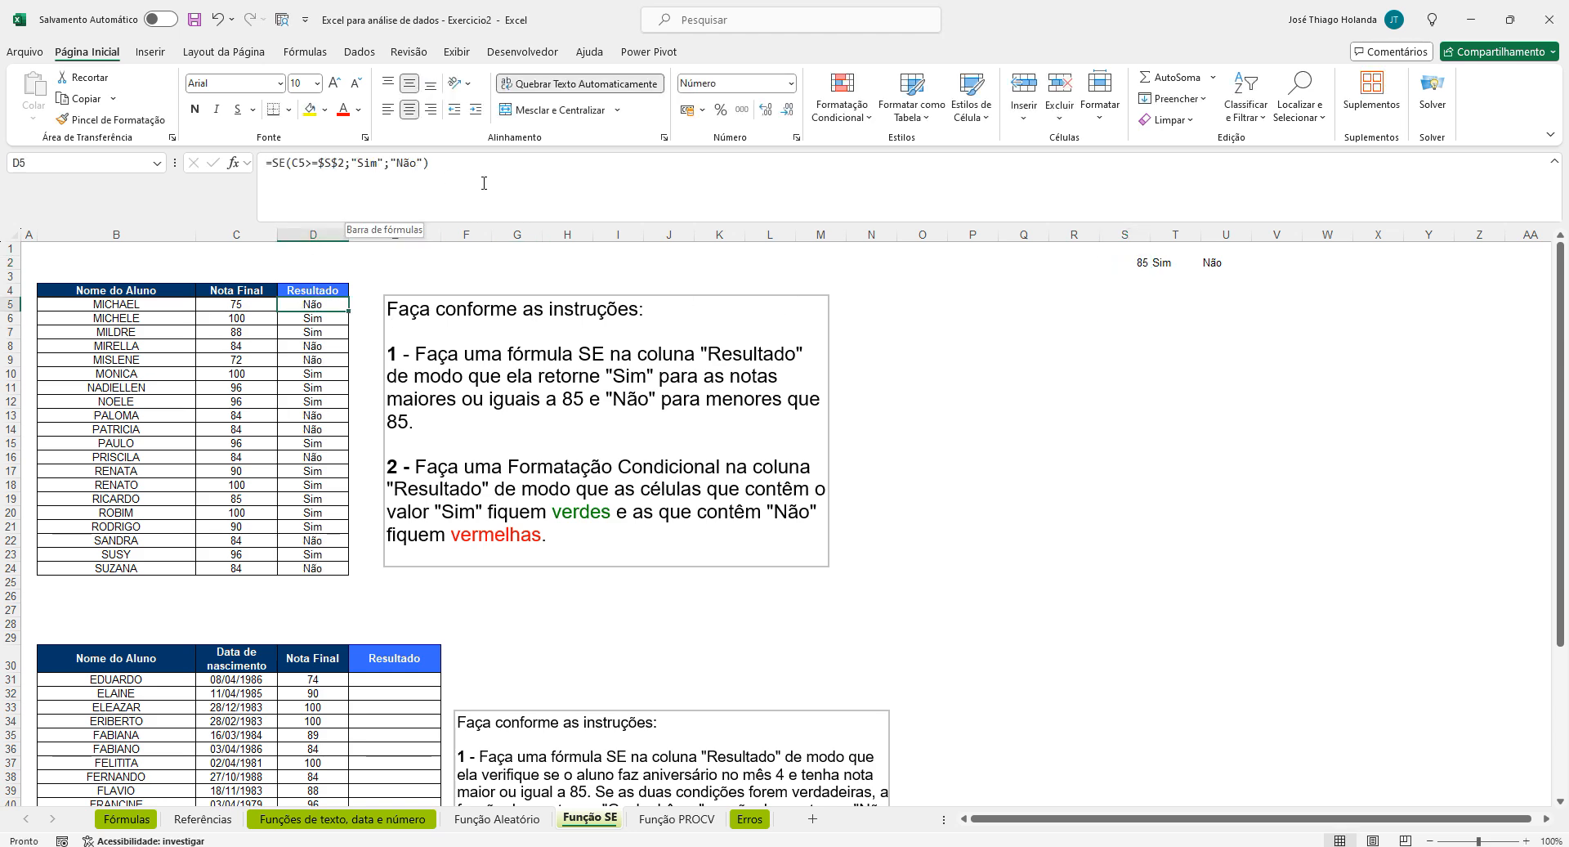
left_click(388, 163)
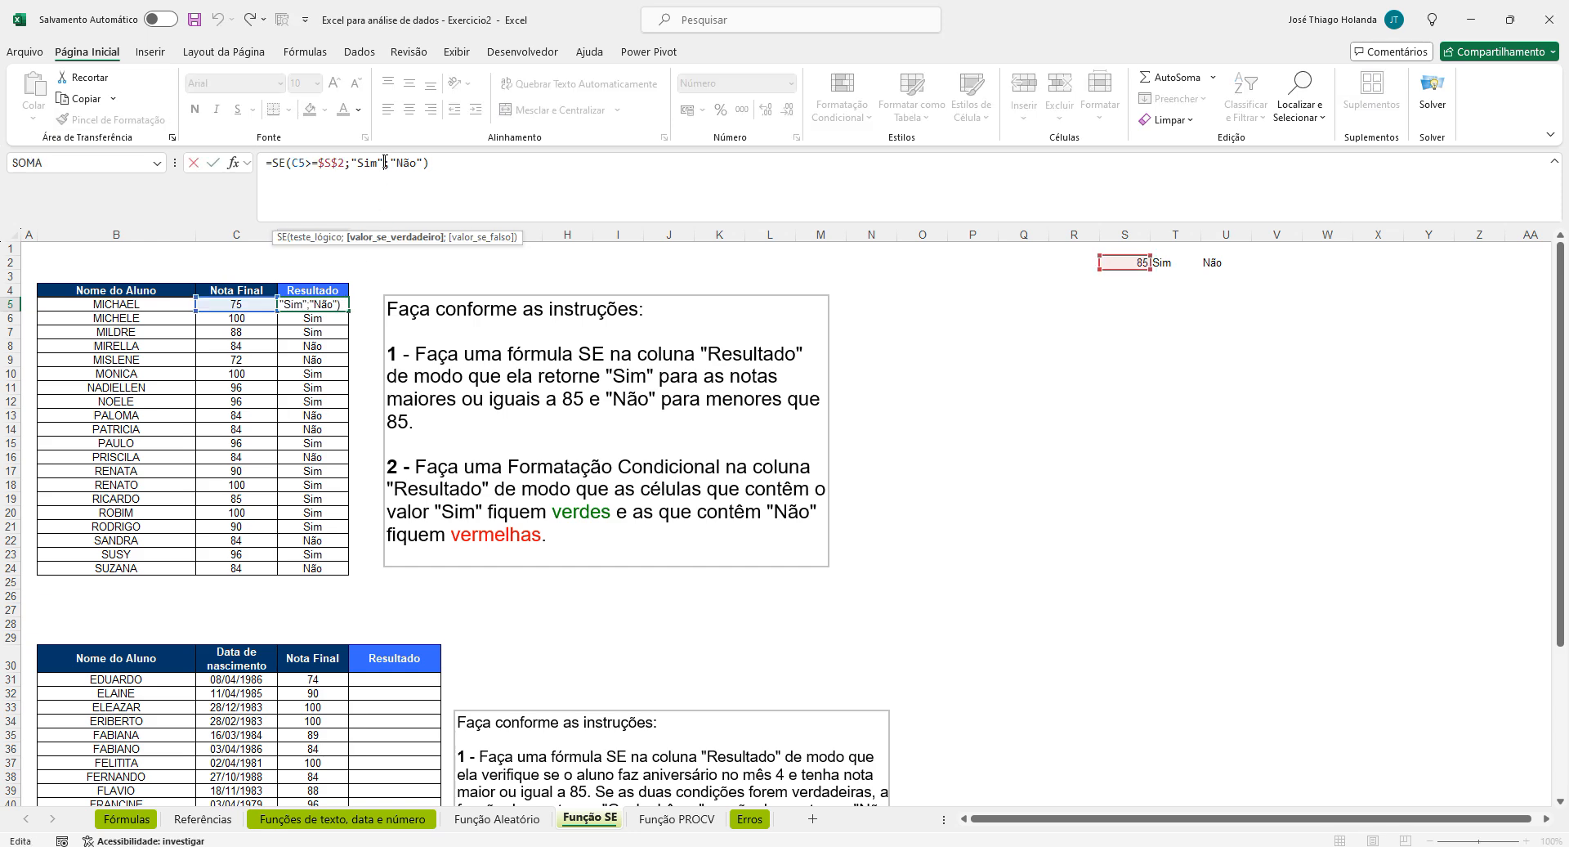
key("BackSpace")
key("BackSpace")
key("BackSpace")
key("BackSpace")
key("BackSpace")
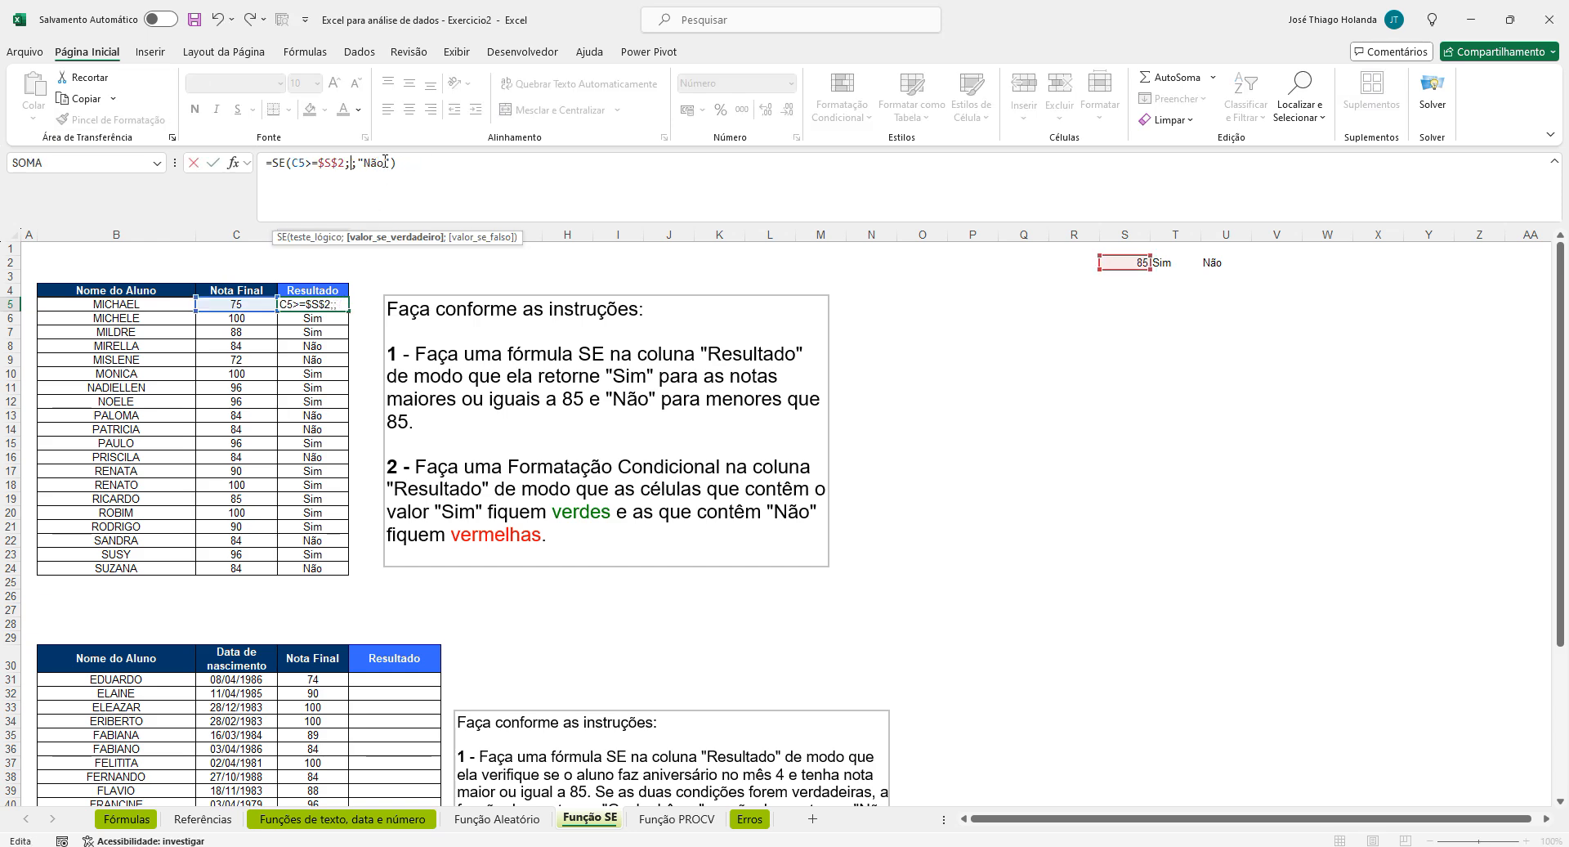
left_click(1169, 263)
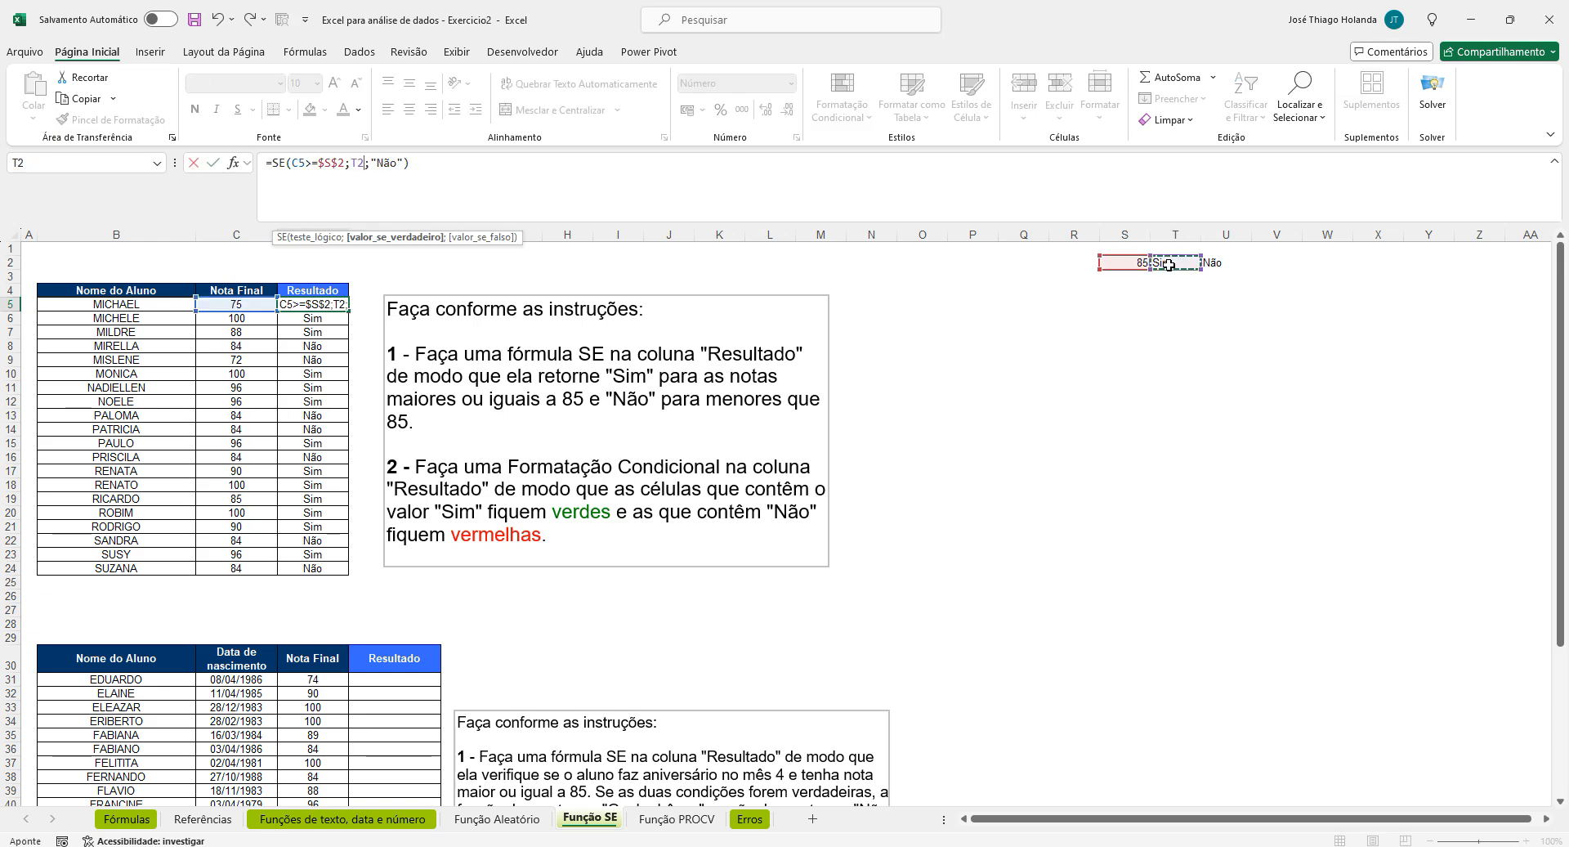
key("F4")
key("Return")
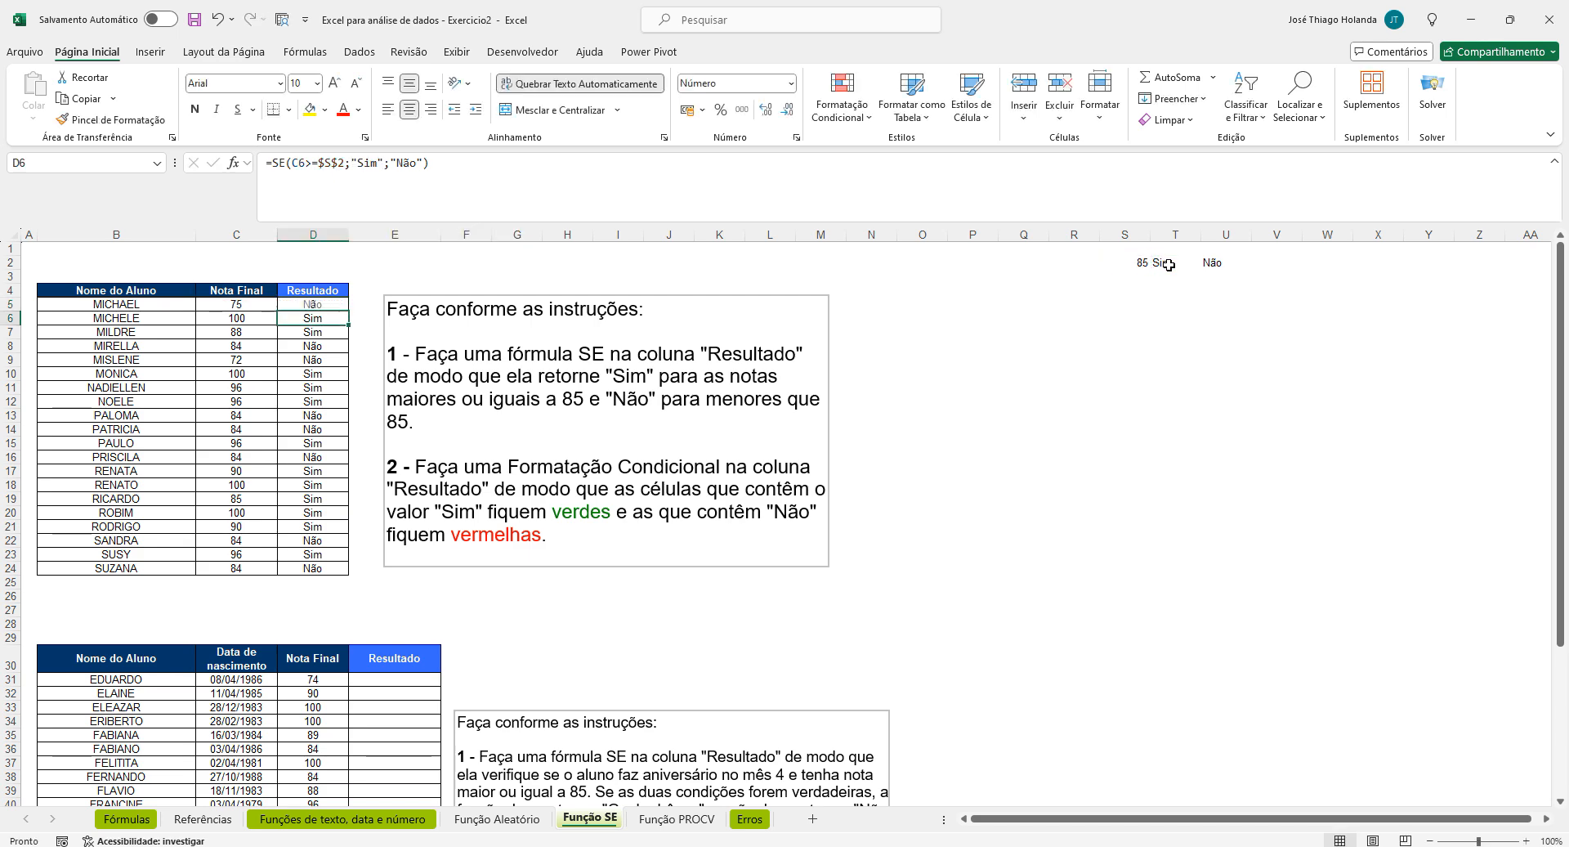
Fill the D5 formula with the $T$2 reference down through D24 and check a copied cell
left_click(332, 302)
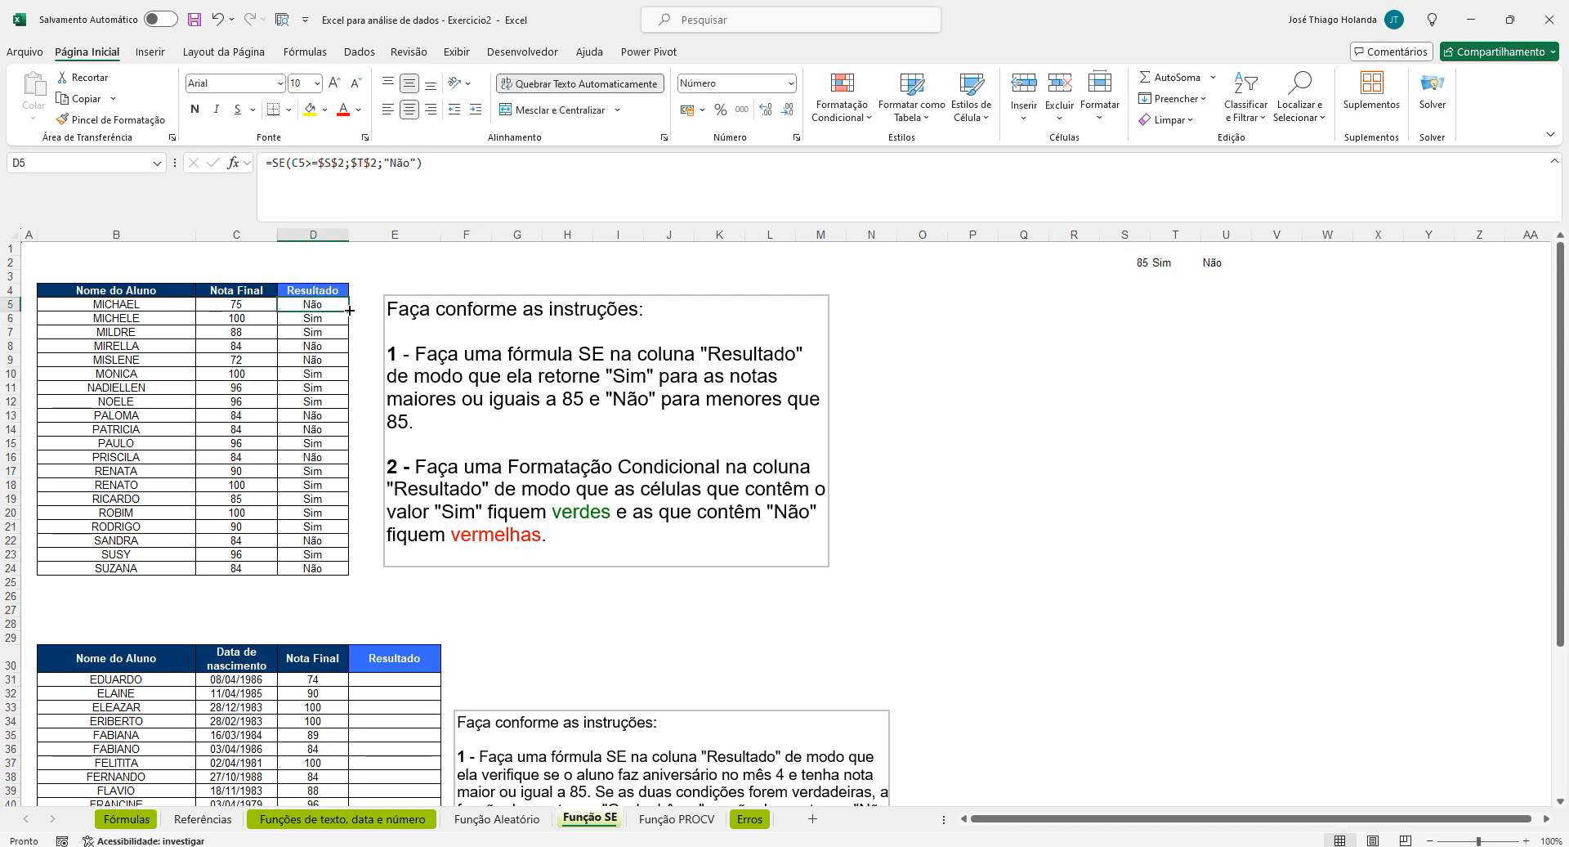
left_click_drag(350, 310, 344, 558)
left_click(302, 429)
left_click(316, 309)
left_click(1173, 277)
left_click(1171, 305)
left_click(1172, 333)
left_click(1175, 386)
left_click(1177, 415)
left_click(1180, 471)
left_click(1181, 499)
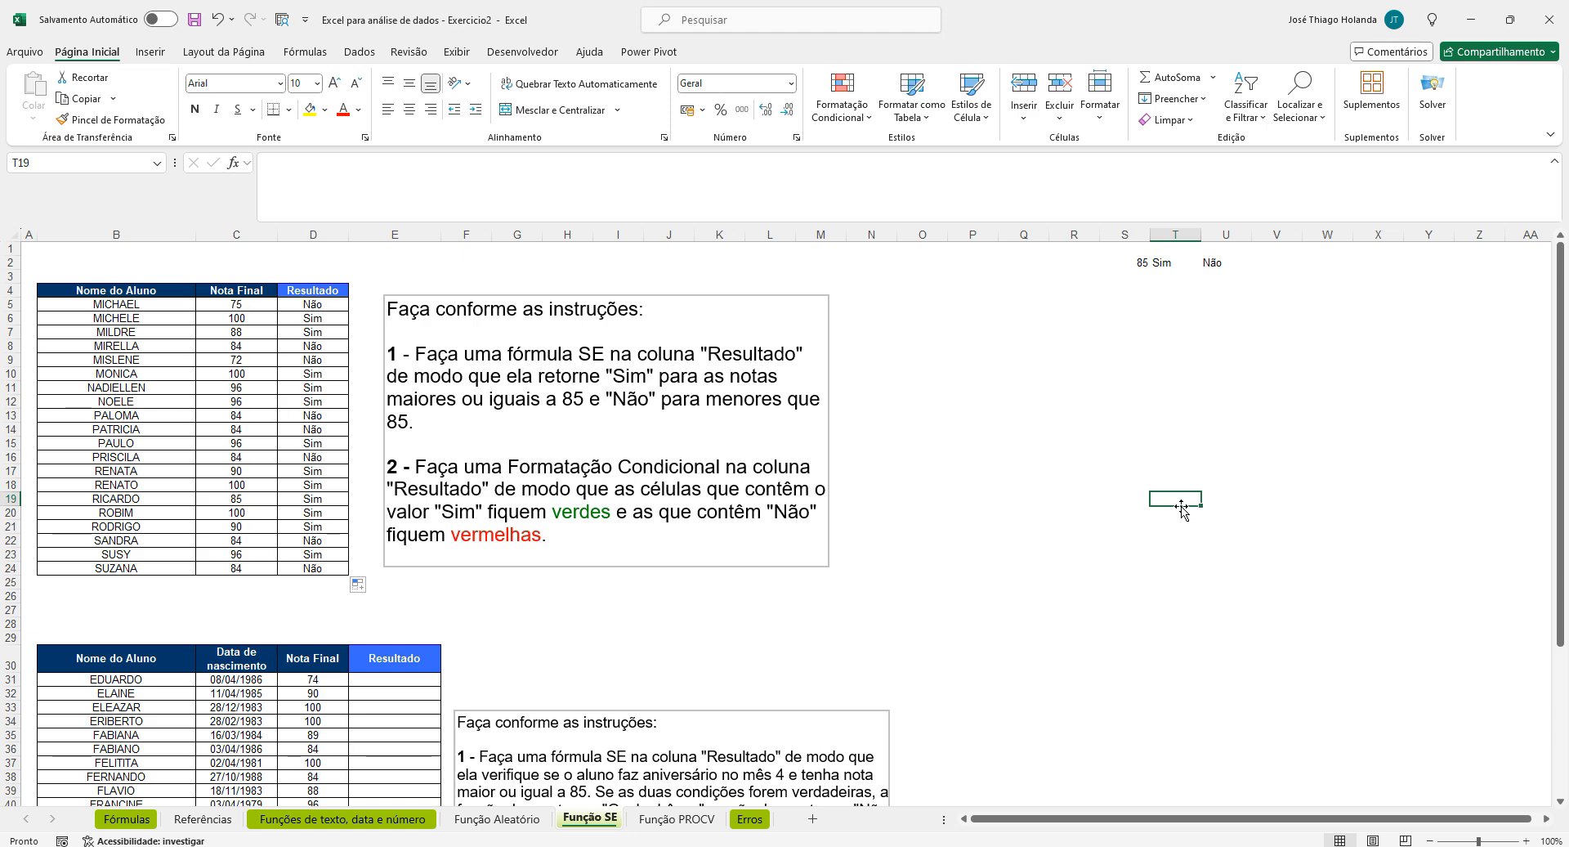
Replace the "Não" text in the D5 formula with the absolute reference $U$2
left_click(312, 304)
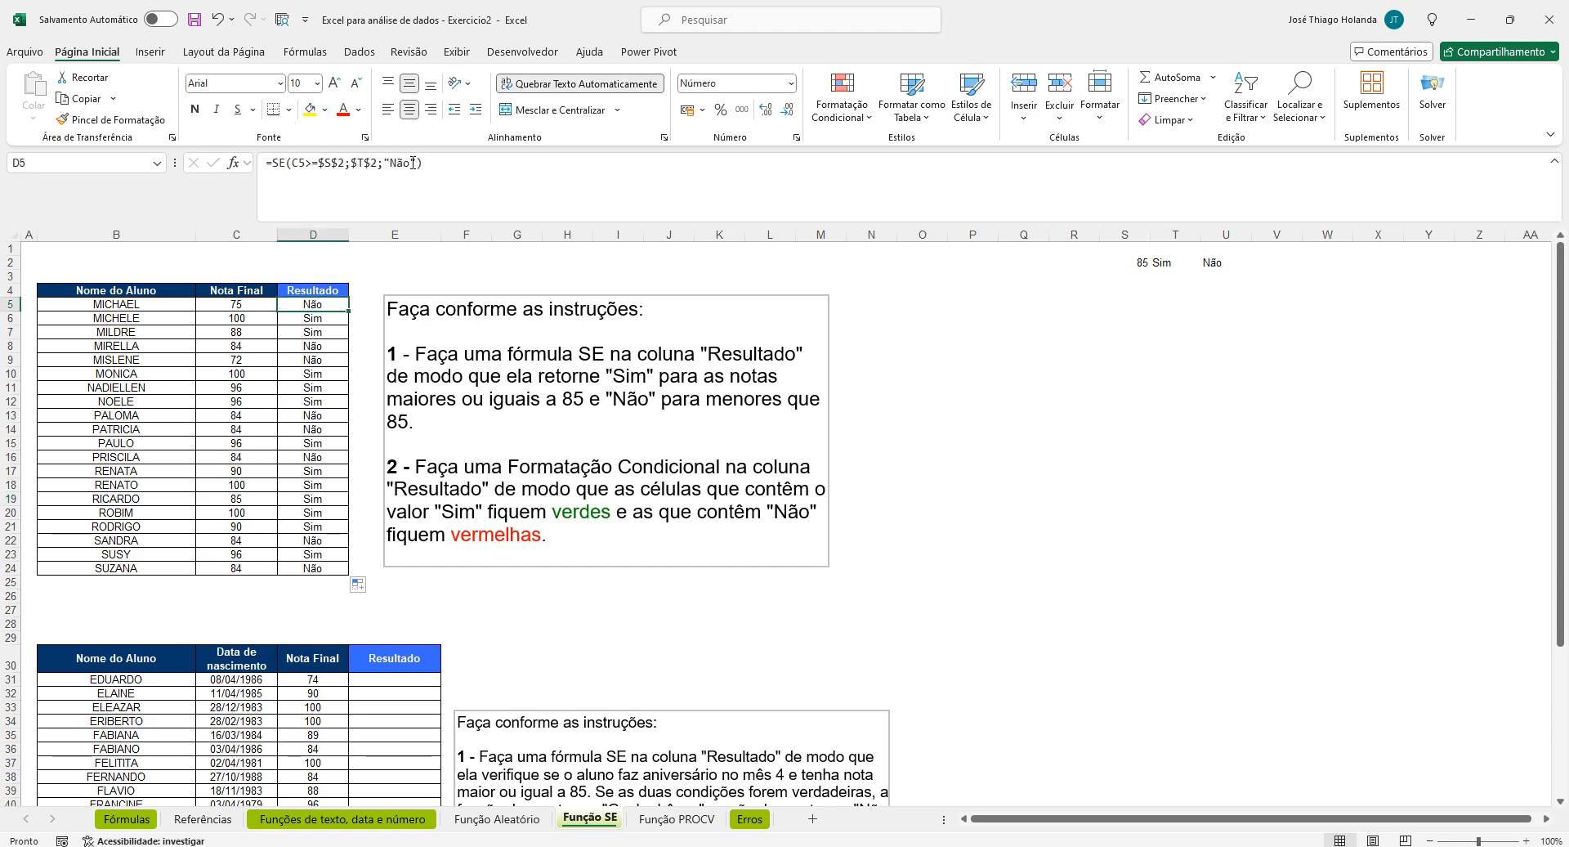
left_click(412, 162)
key("BackSpace")
key("BackSpace")
key("BackSpace")
key("BackSpace")
left_click(1219, 262)
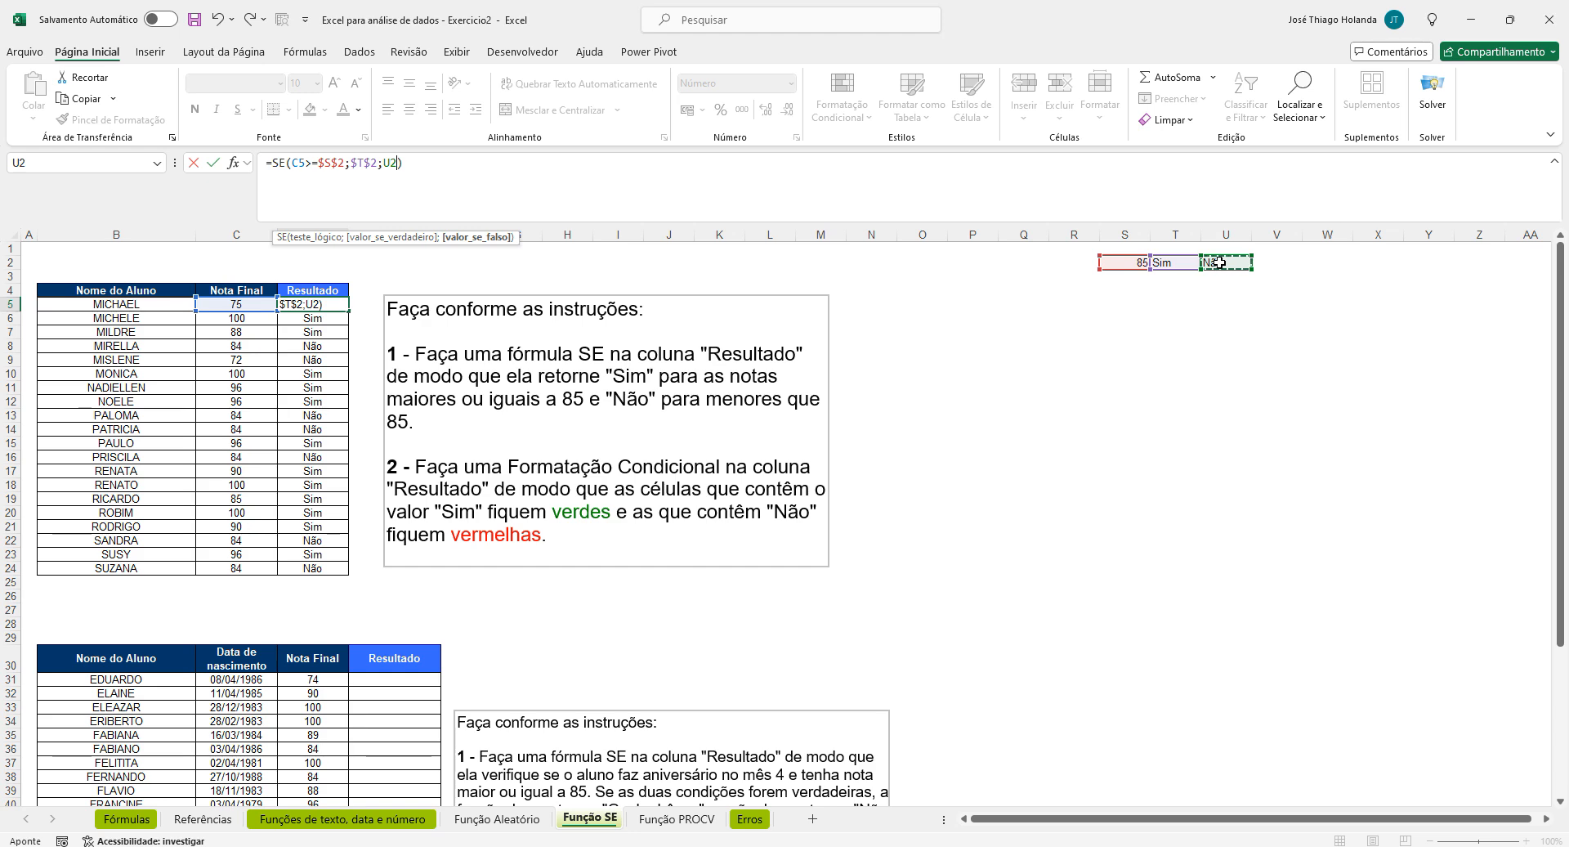
key("Return")
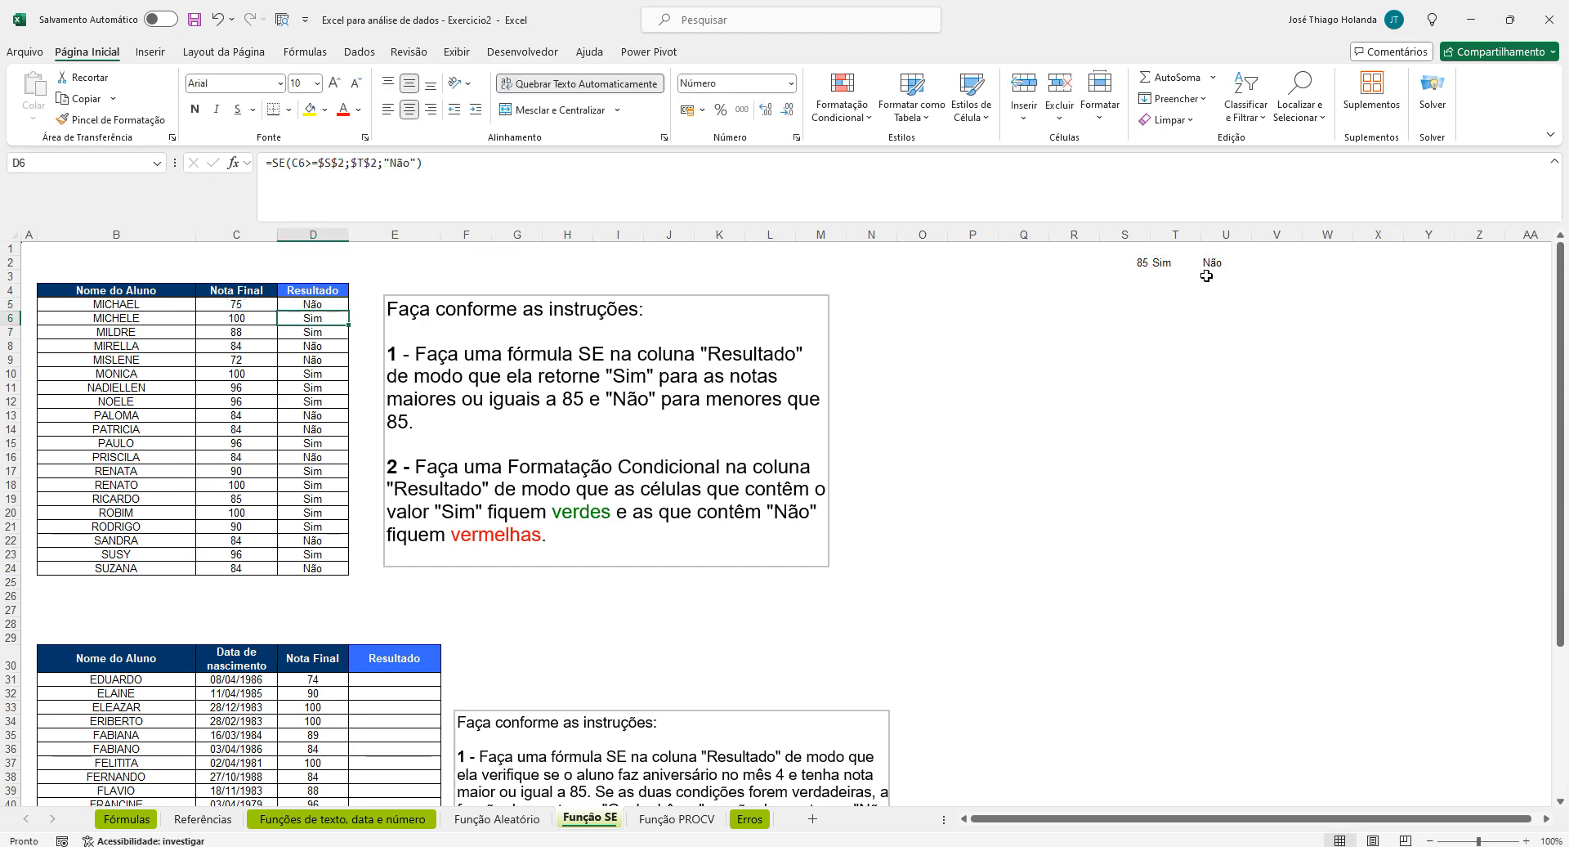
Fill the D5 formula with the $U$2 reference down through D24
left_click(345, 305)
left_click_drag(349, 311, 349, 576)
left_click(1070, 323)
Set the font colour of helper cells S2:U2 to white so their values blend into the sheet background
left_click_drag(1132, 262, 1215, 260)
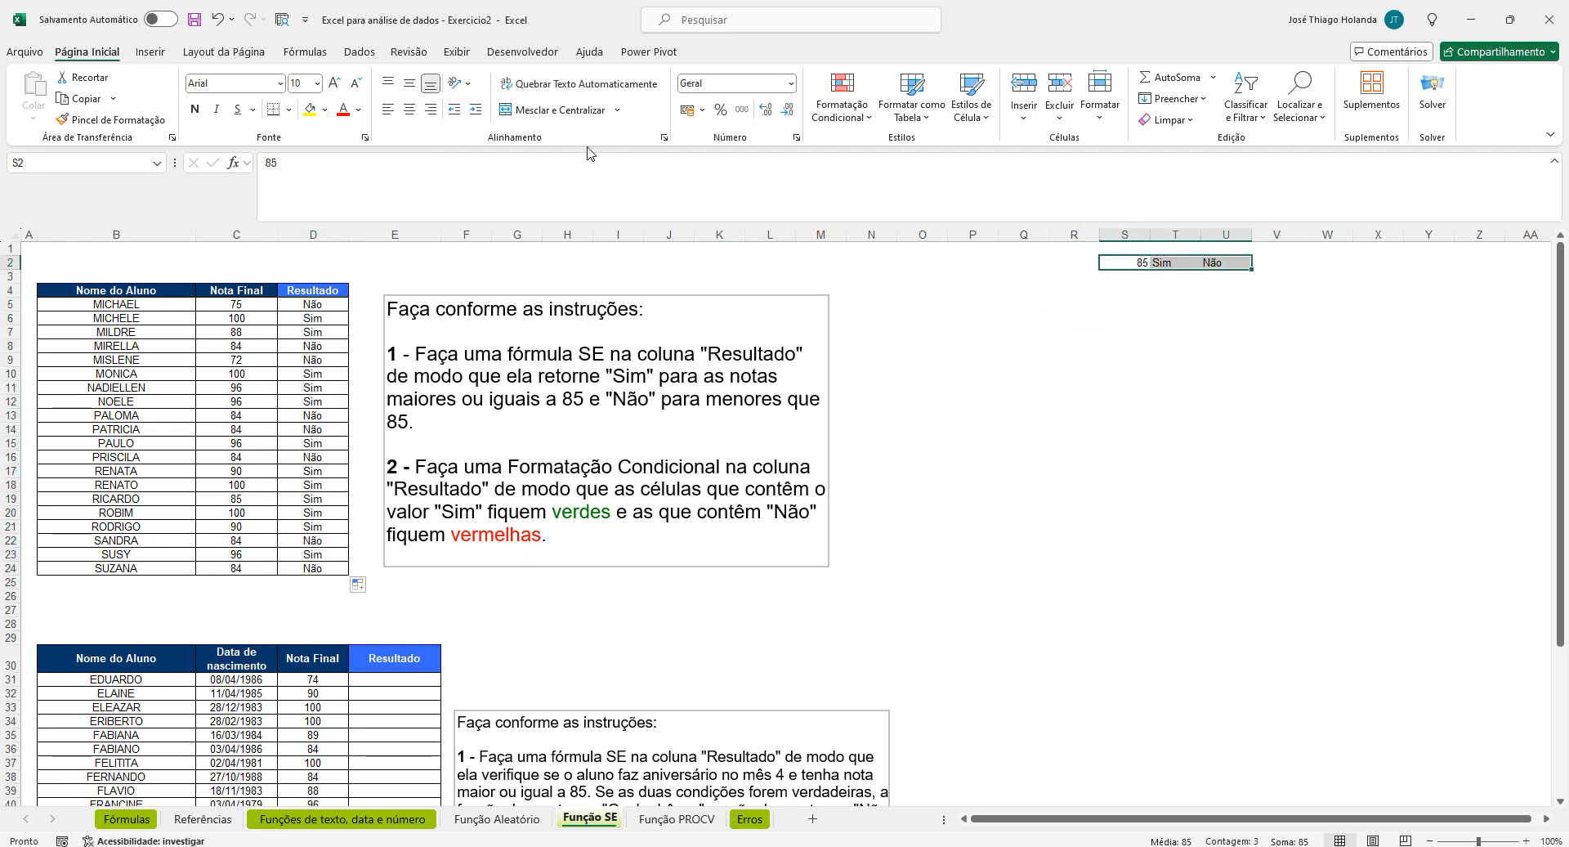
left_click(358, 110)
left_click(349, 178)
left_click(1275, 414)
left_click(1076, 345)
Examine the D5 formula and the hidden helper cells S2:U2 that it refers to
left_click(322, 304)
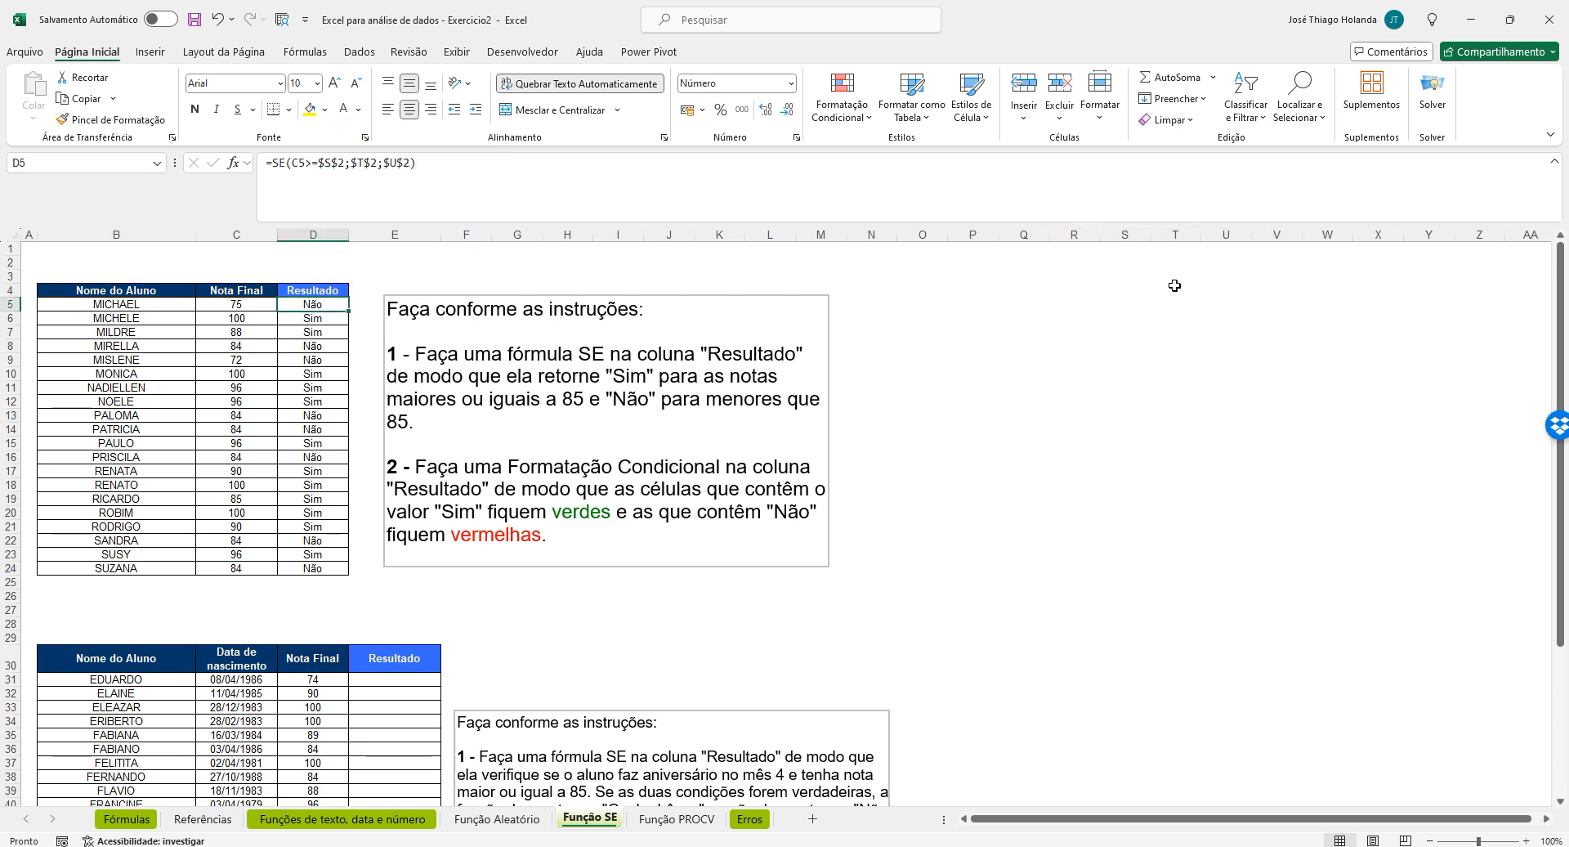
left_click_drag(1086, 258, 1282, 306)
left_click(1274, 331)
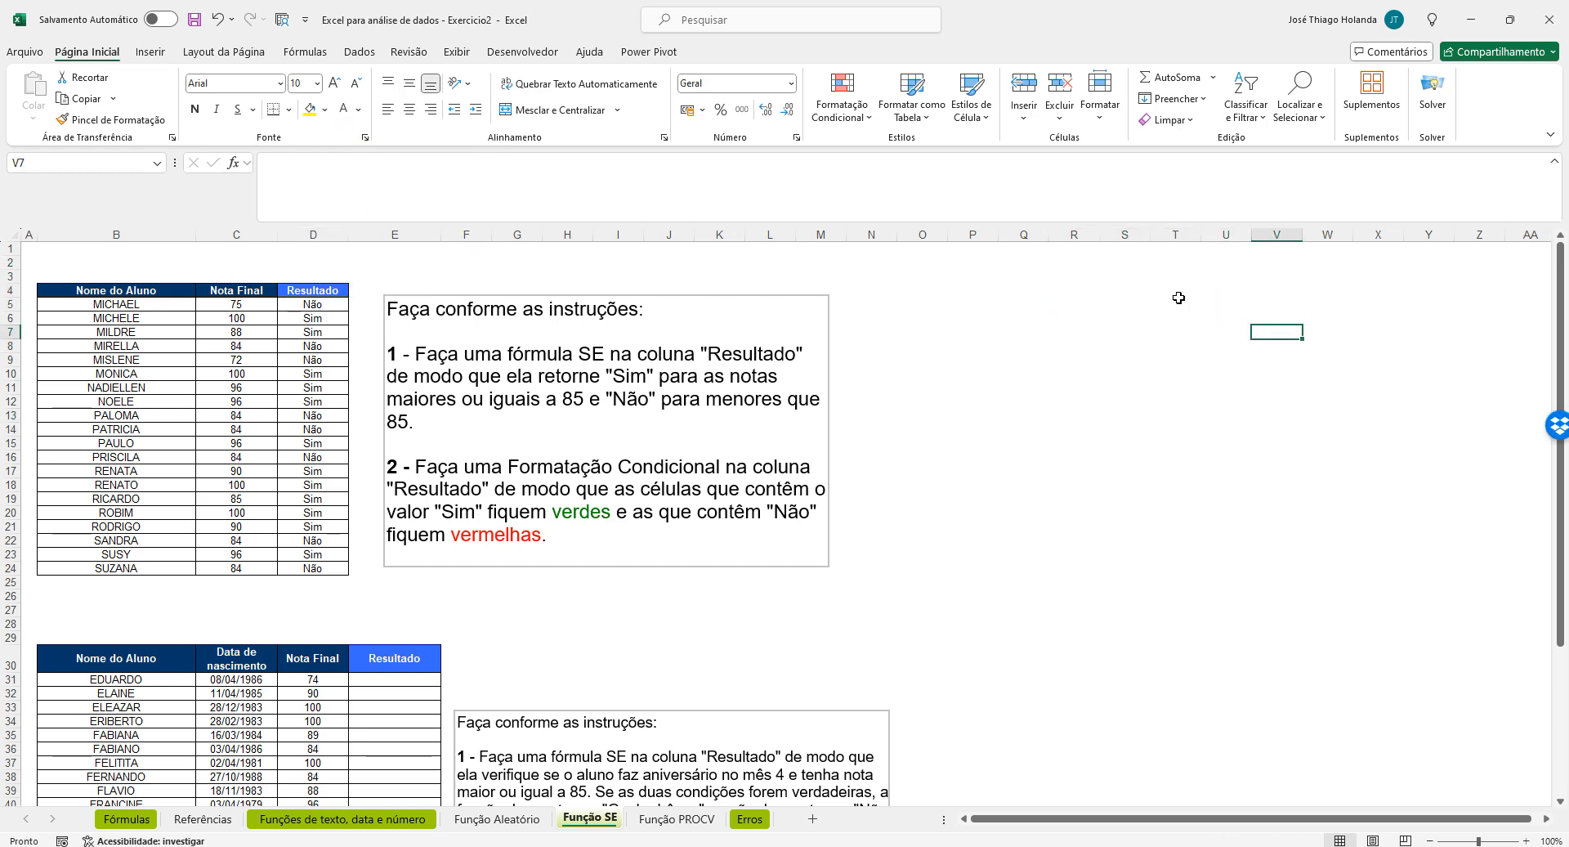
left_click(333, 304)
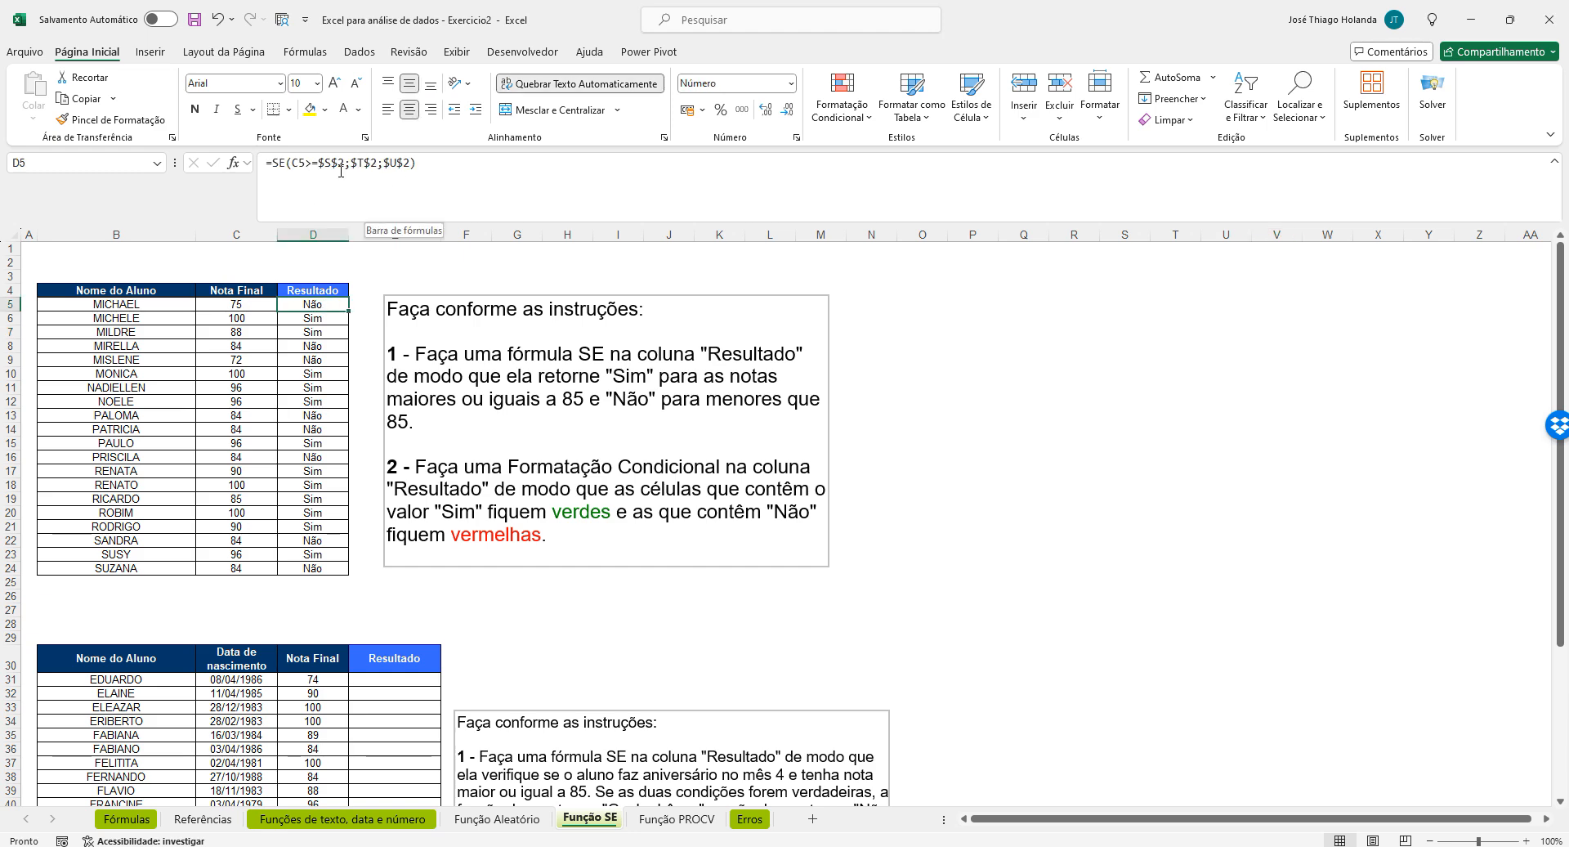
left_click(1135, 275)
key("Up")
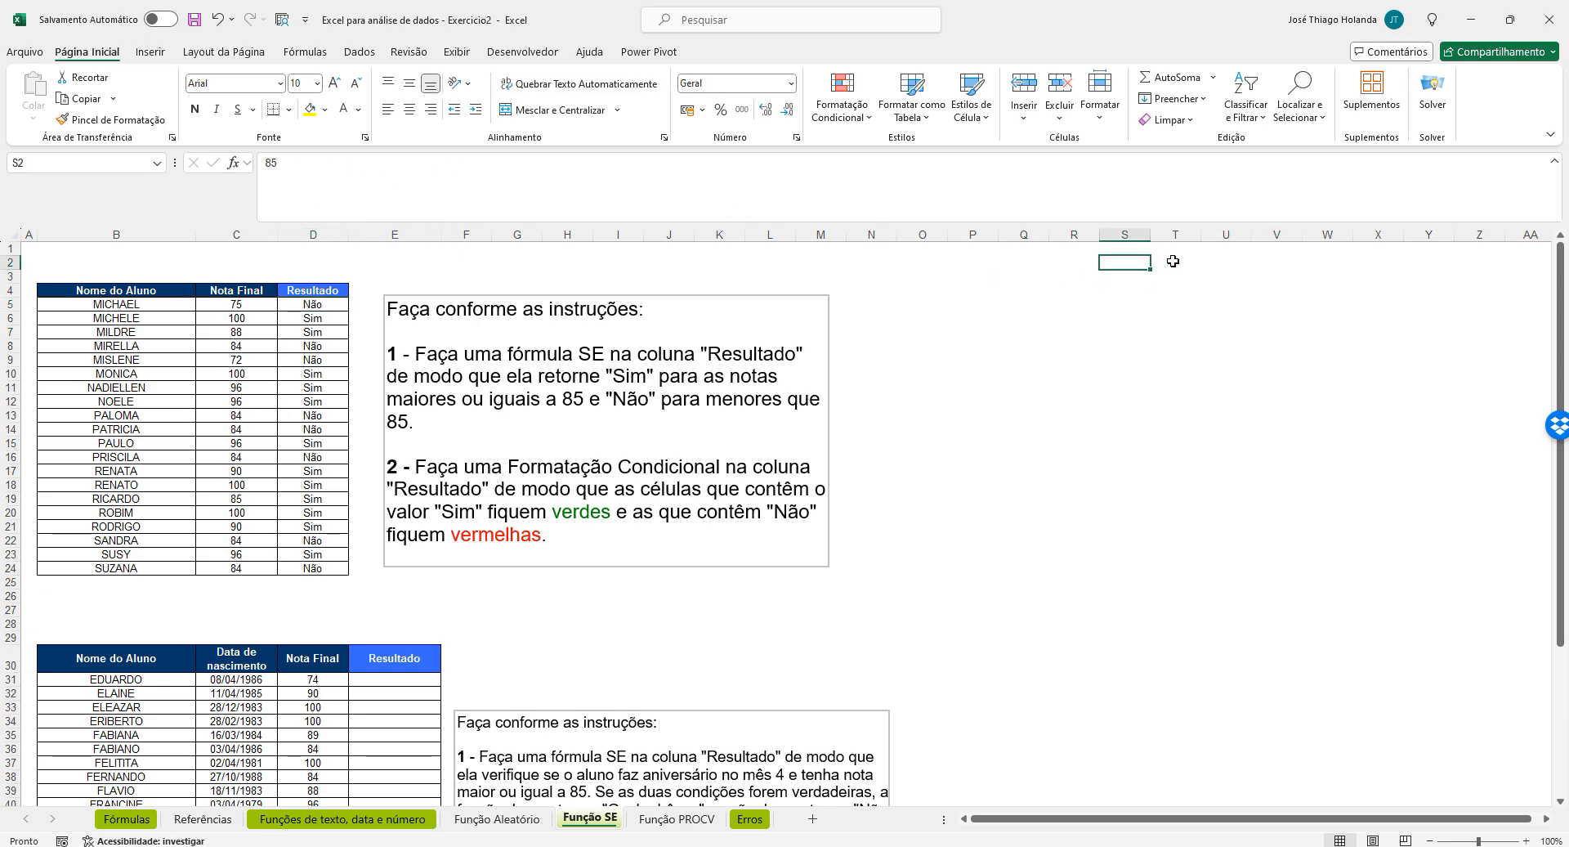
key("shift+Right")
key("shift+Right")
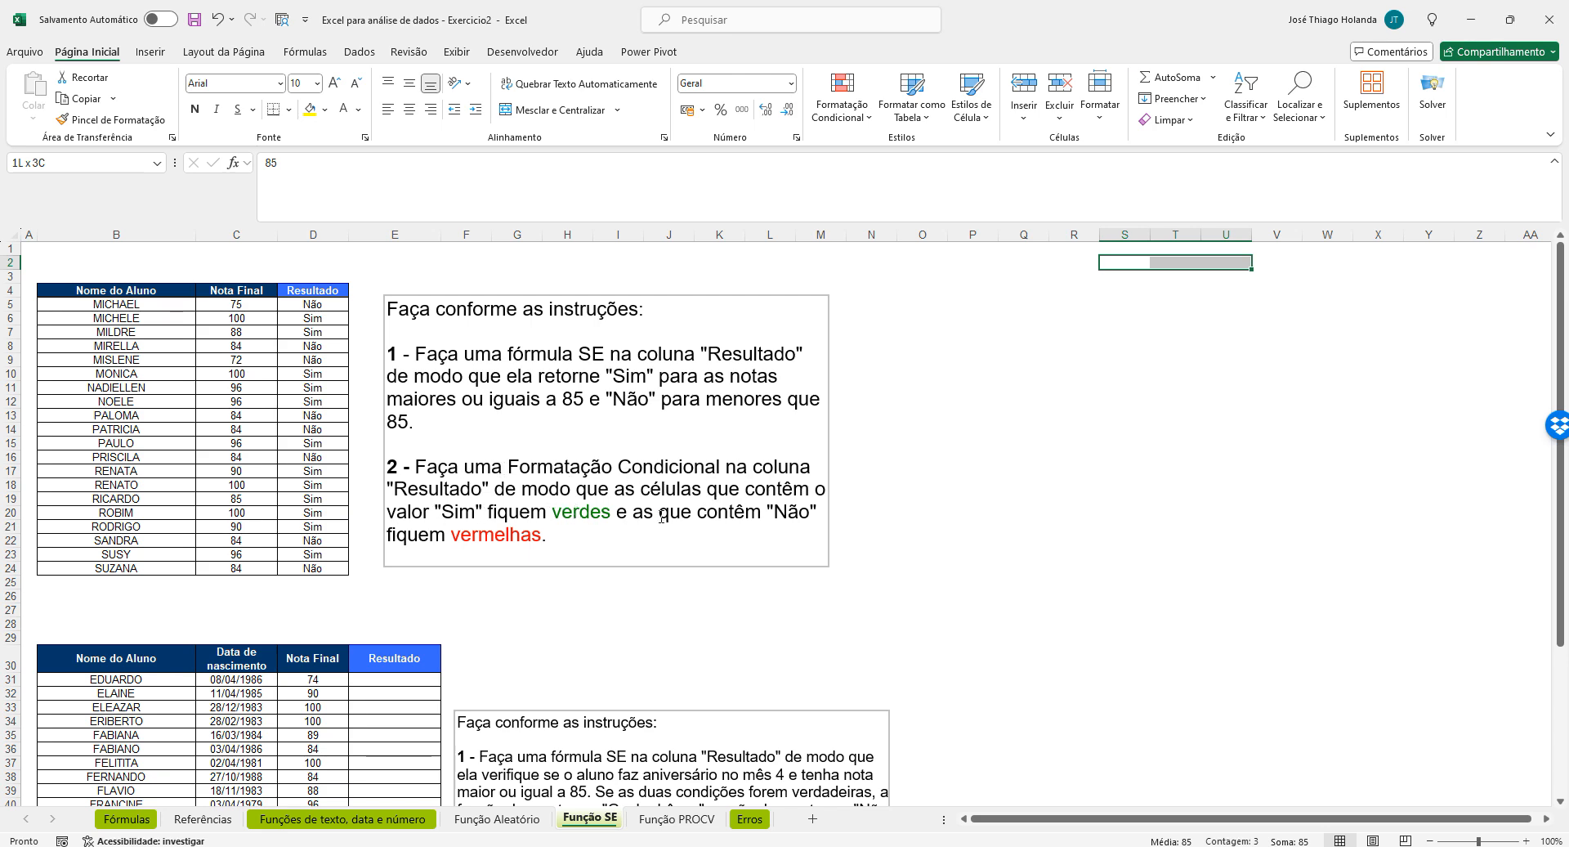
Define a new conditional formatting rule for D5:D24 that targets cells whose specific text contains "Sim"
left_click(328, 305)
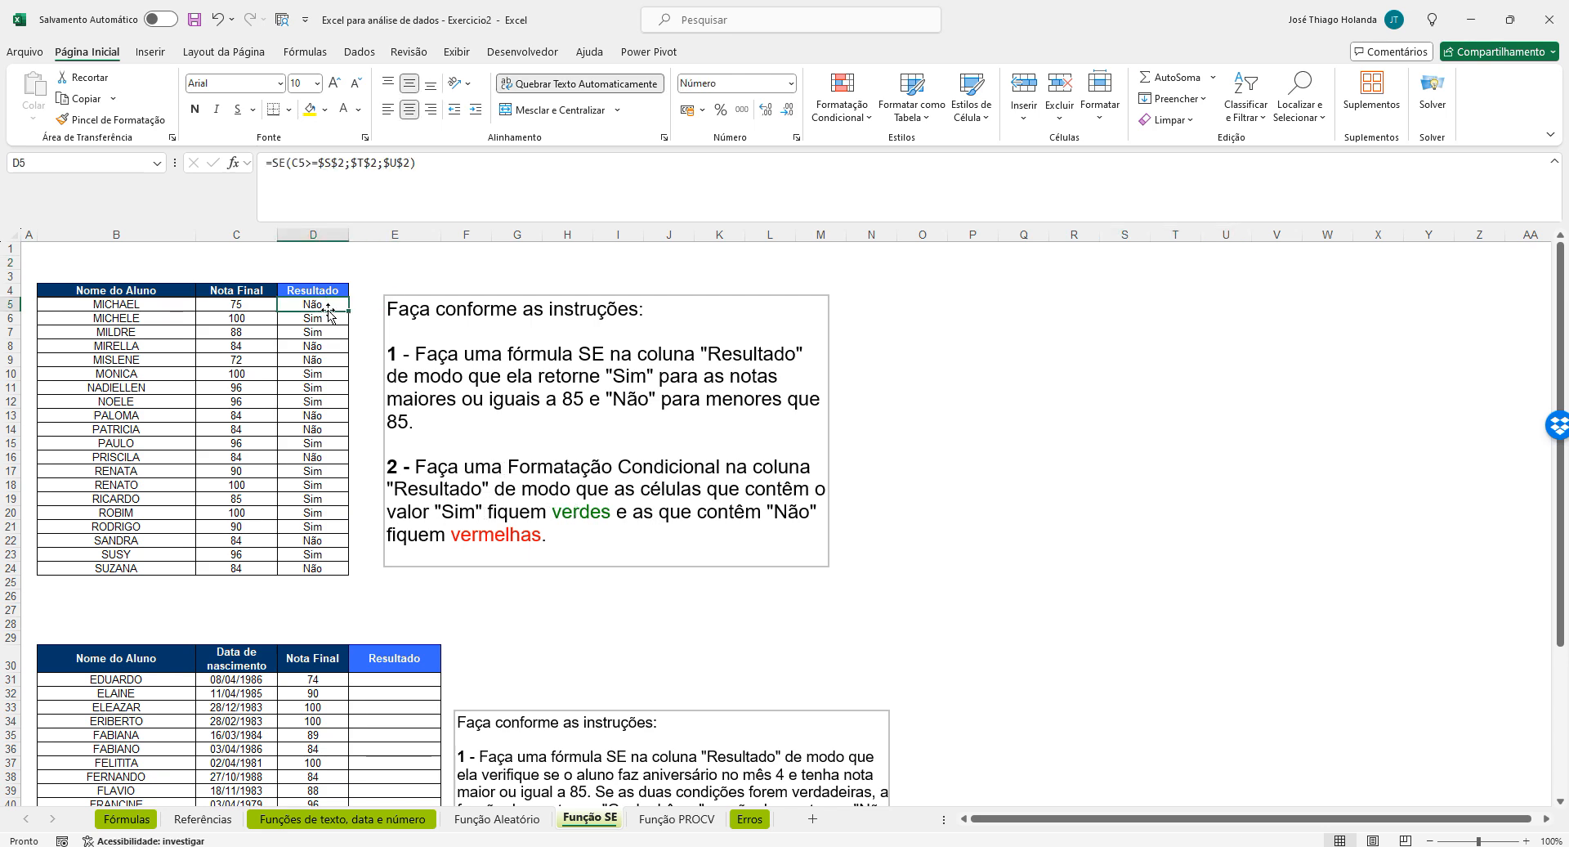
left_click(334, 568, "shift")
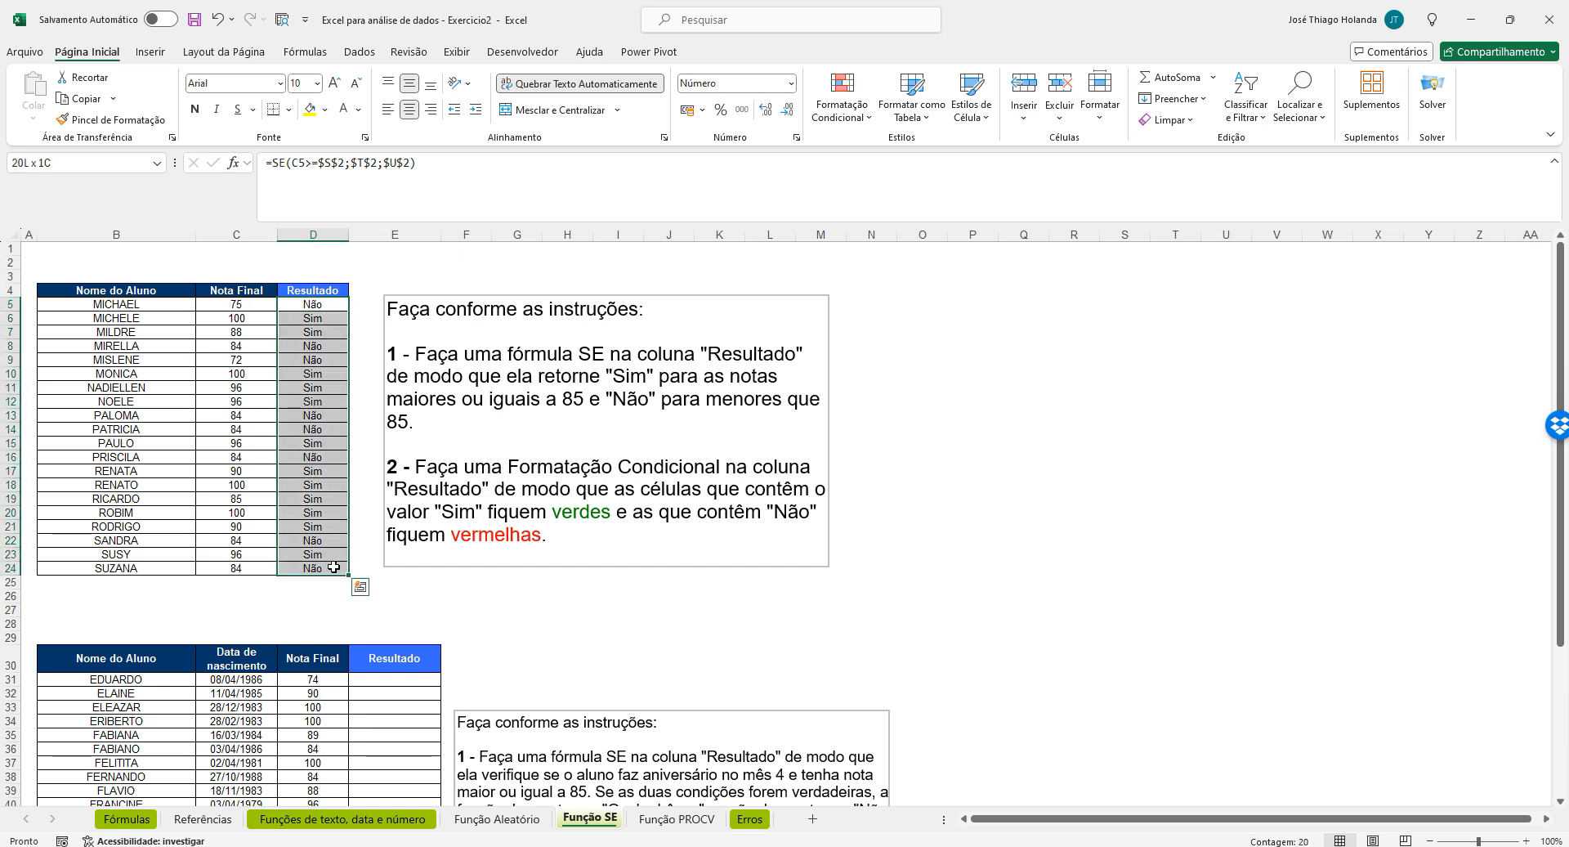
left_click(841, 118)
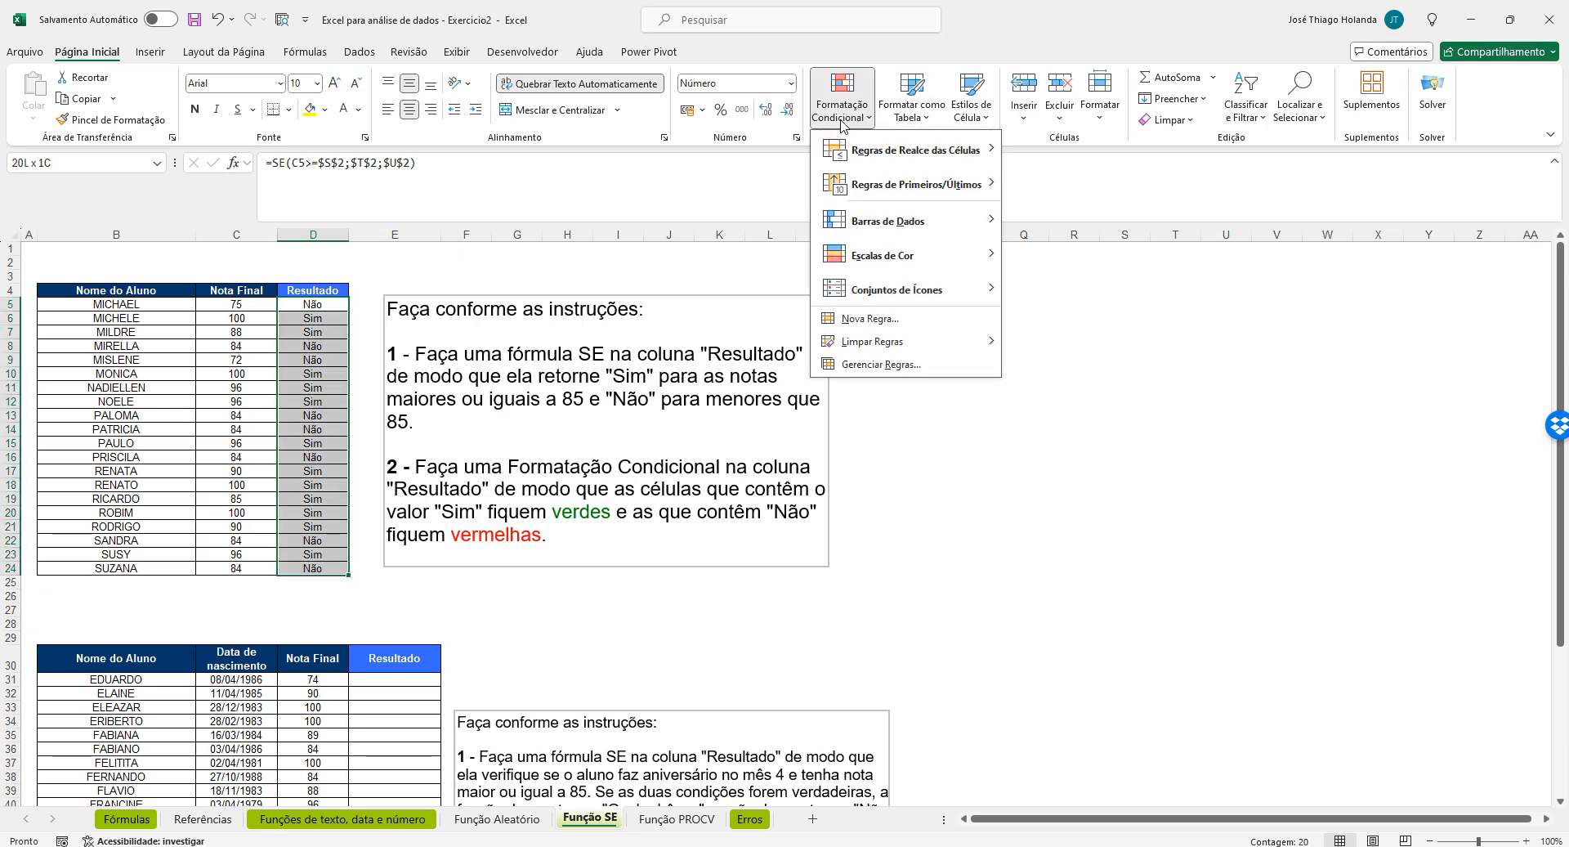
left_click(887, 320)
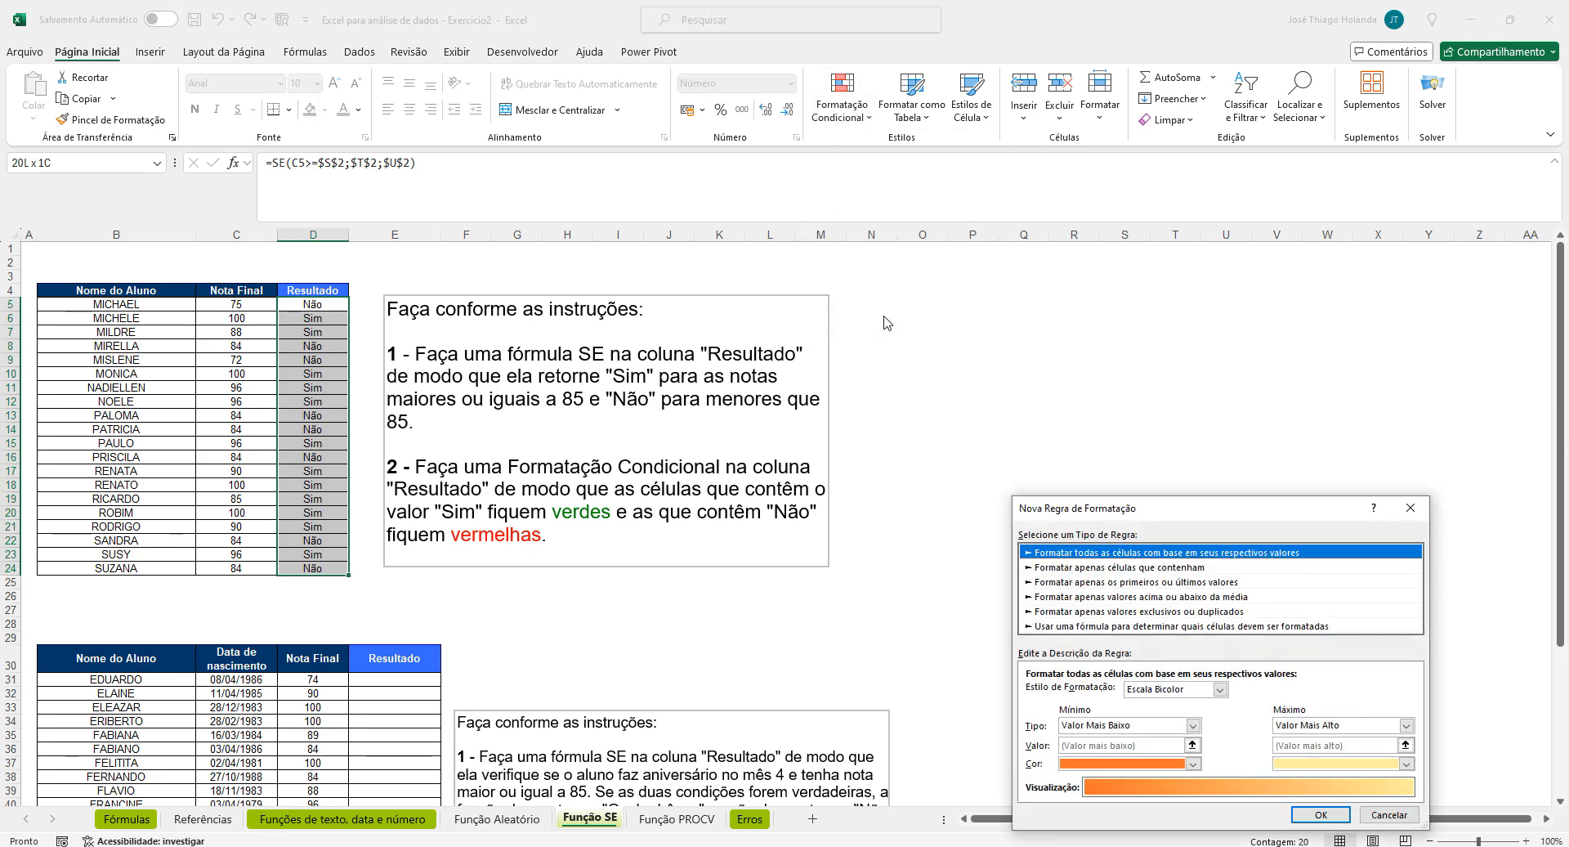
left_click_drag(1248, 511, 1145, 299)
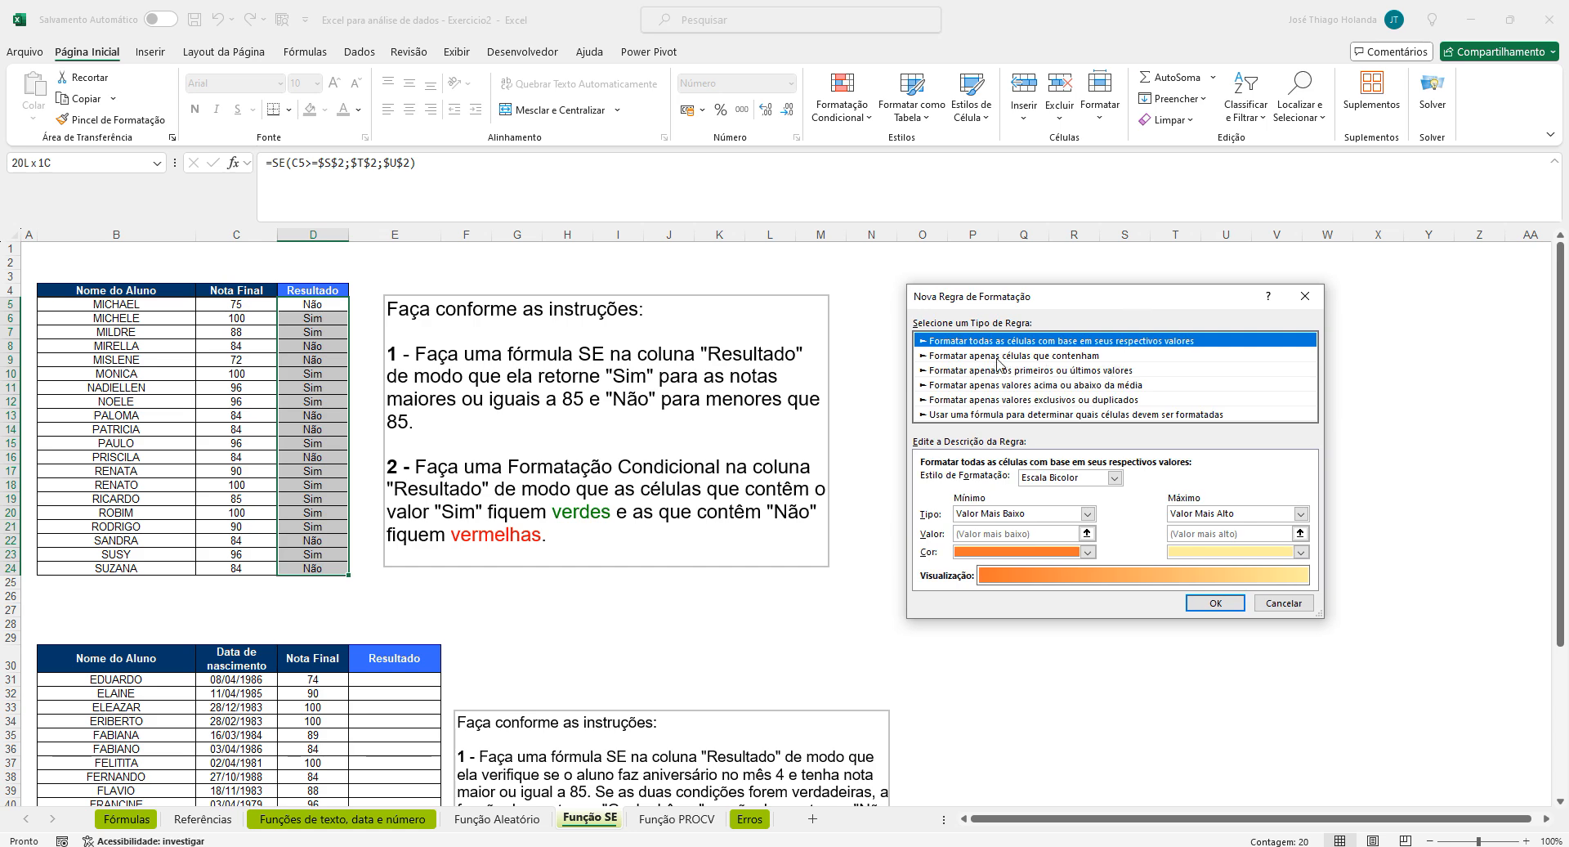
left_click(1060, 356)
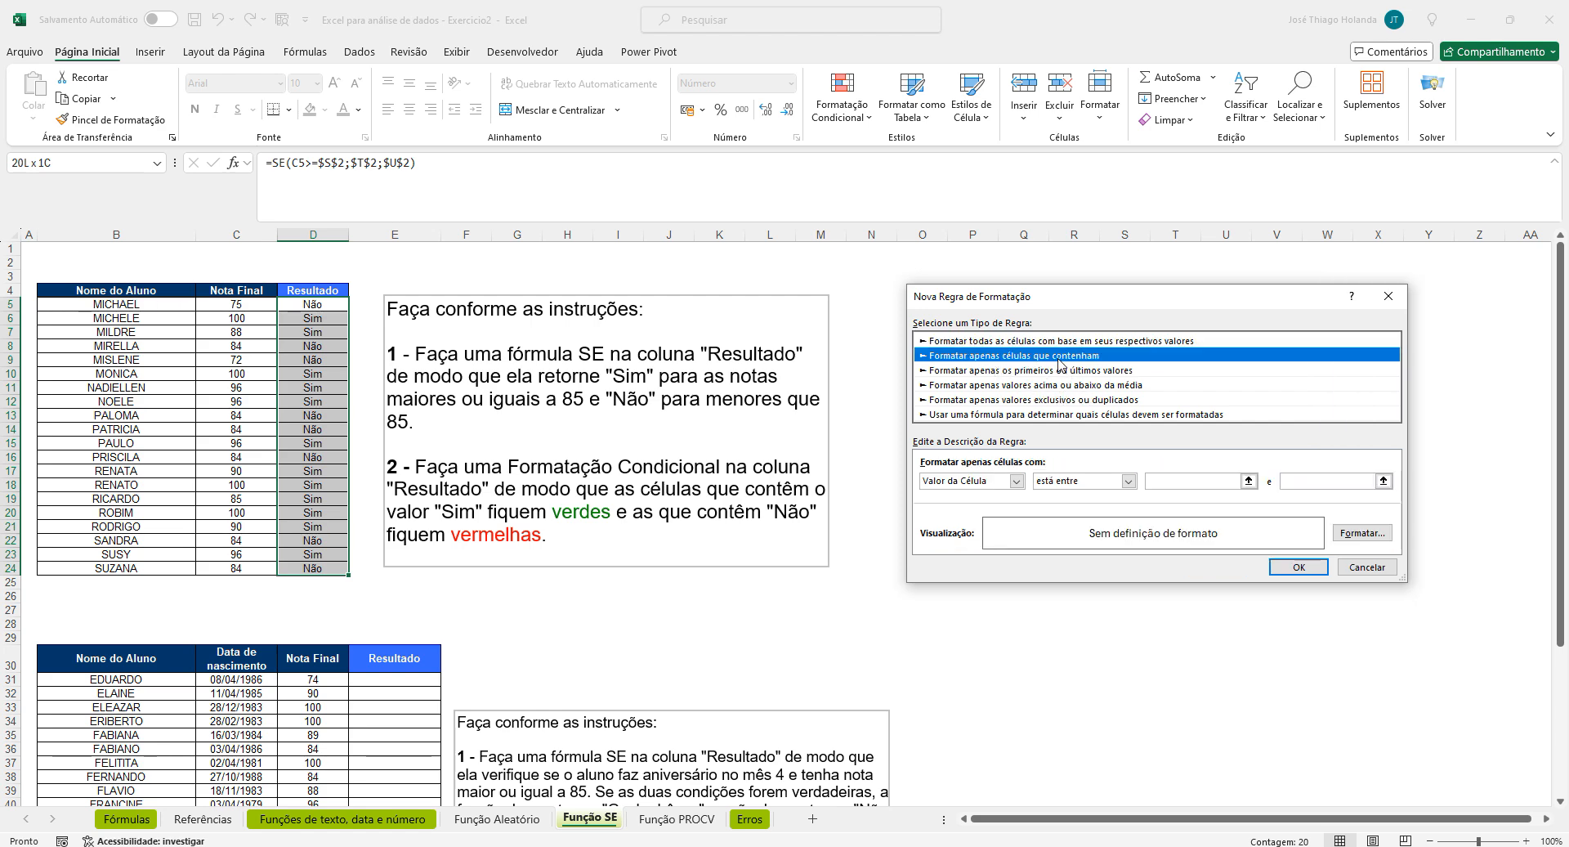
left_click(1016, 481)
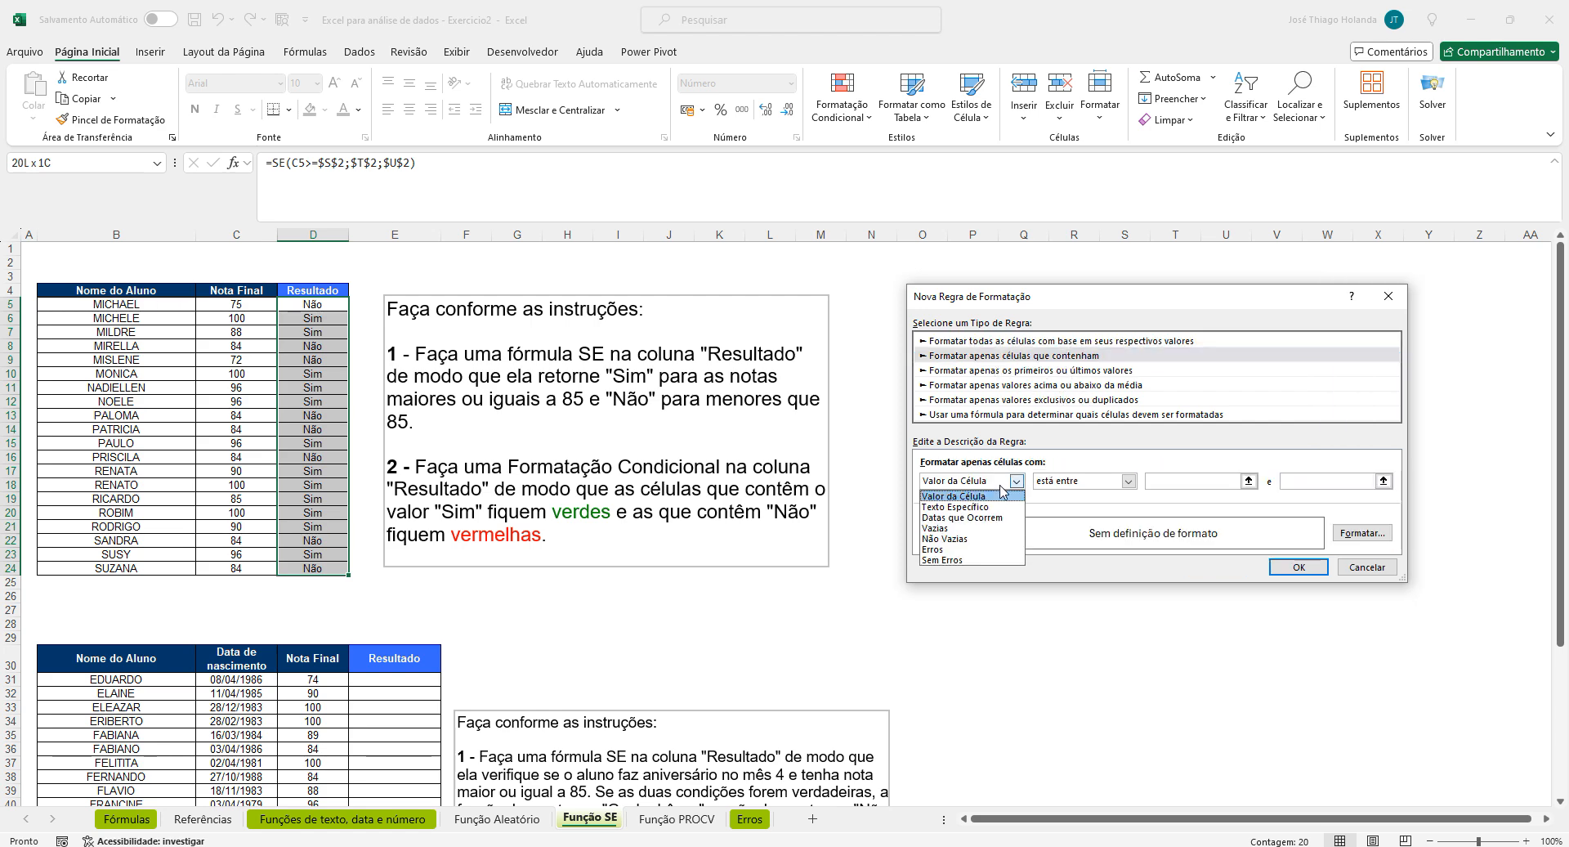
left_click(958, 508)
left_click(1141, 480)
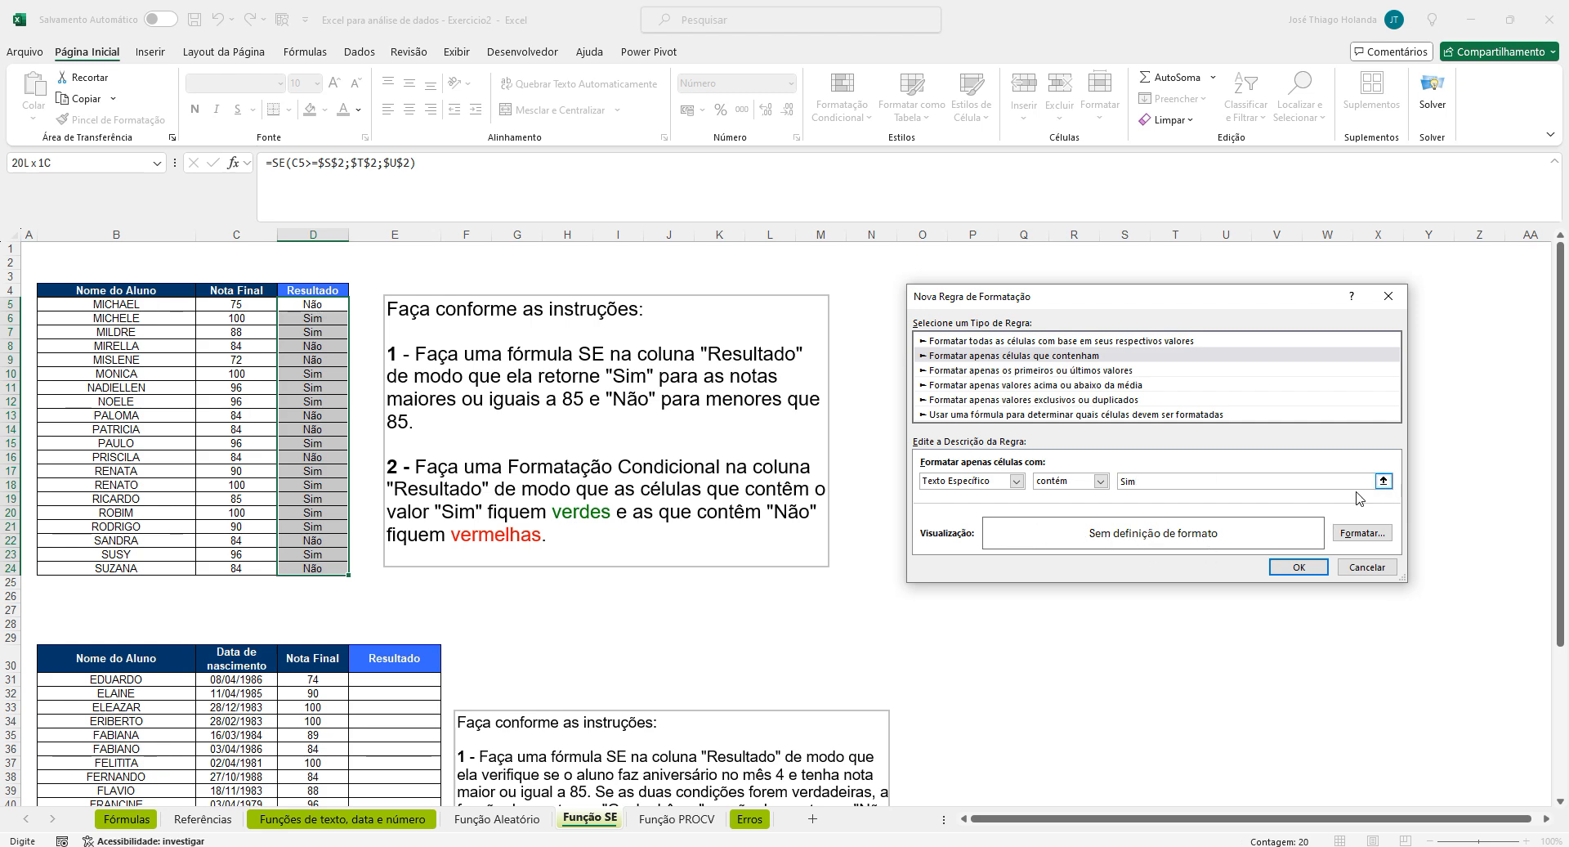
Give the "Sim" rule a green background fill and apply it to the Resultado column
left_click(1362, 532)
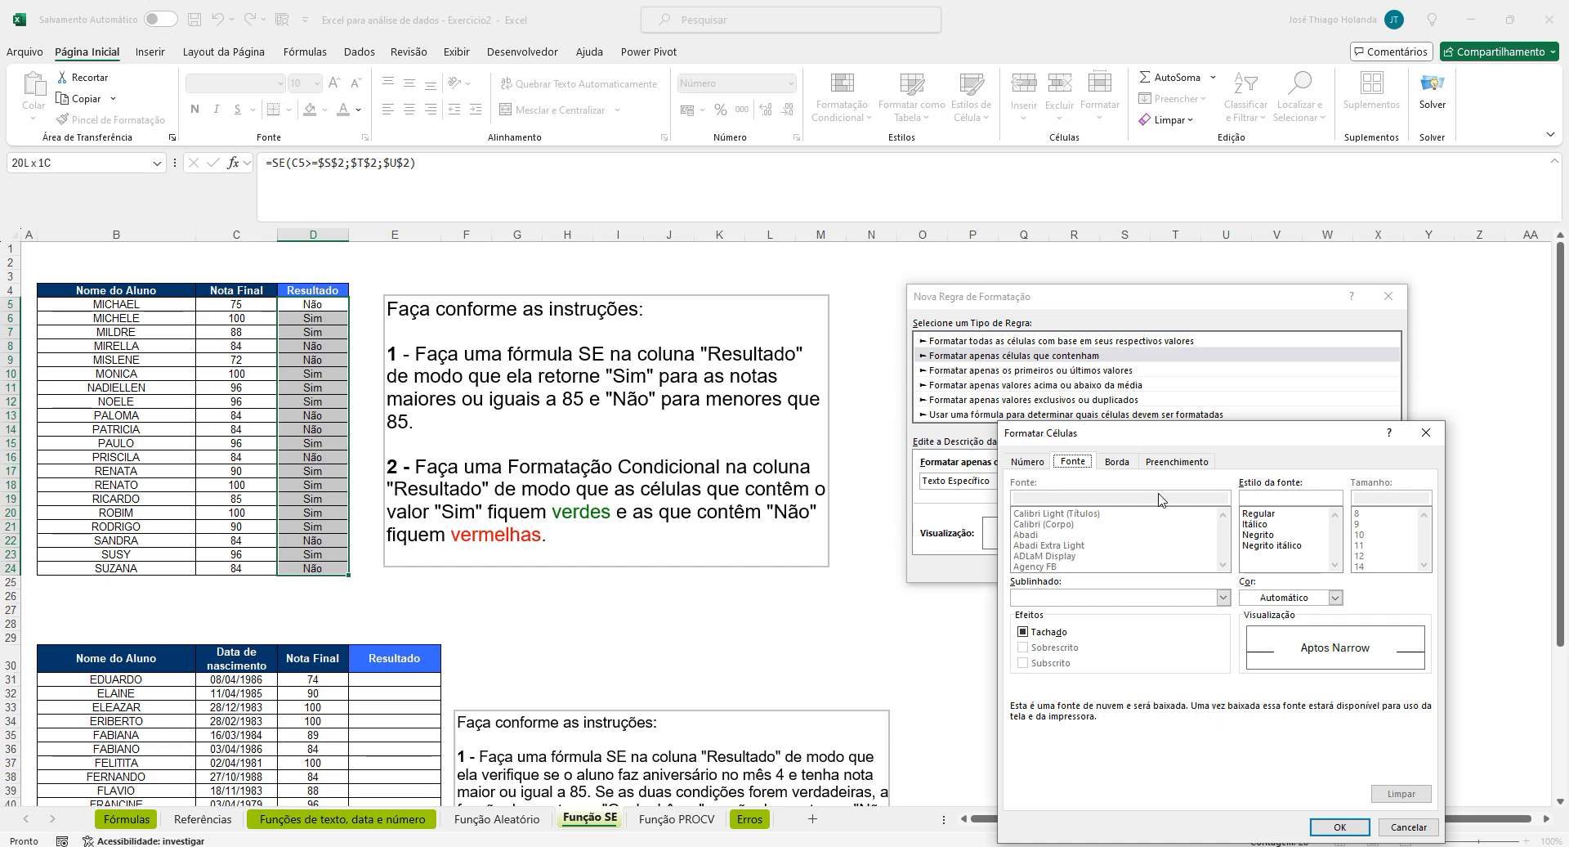
left_click(1427, 433)
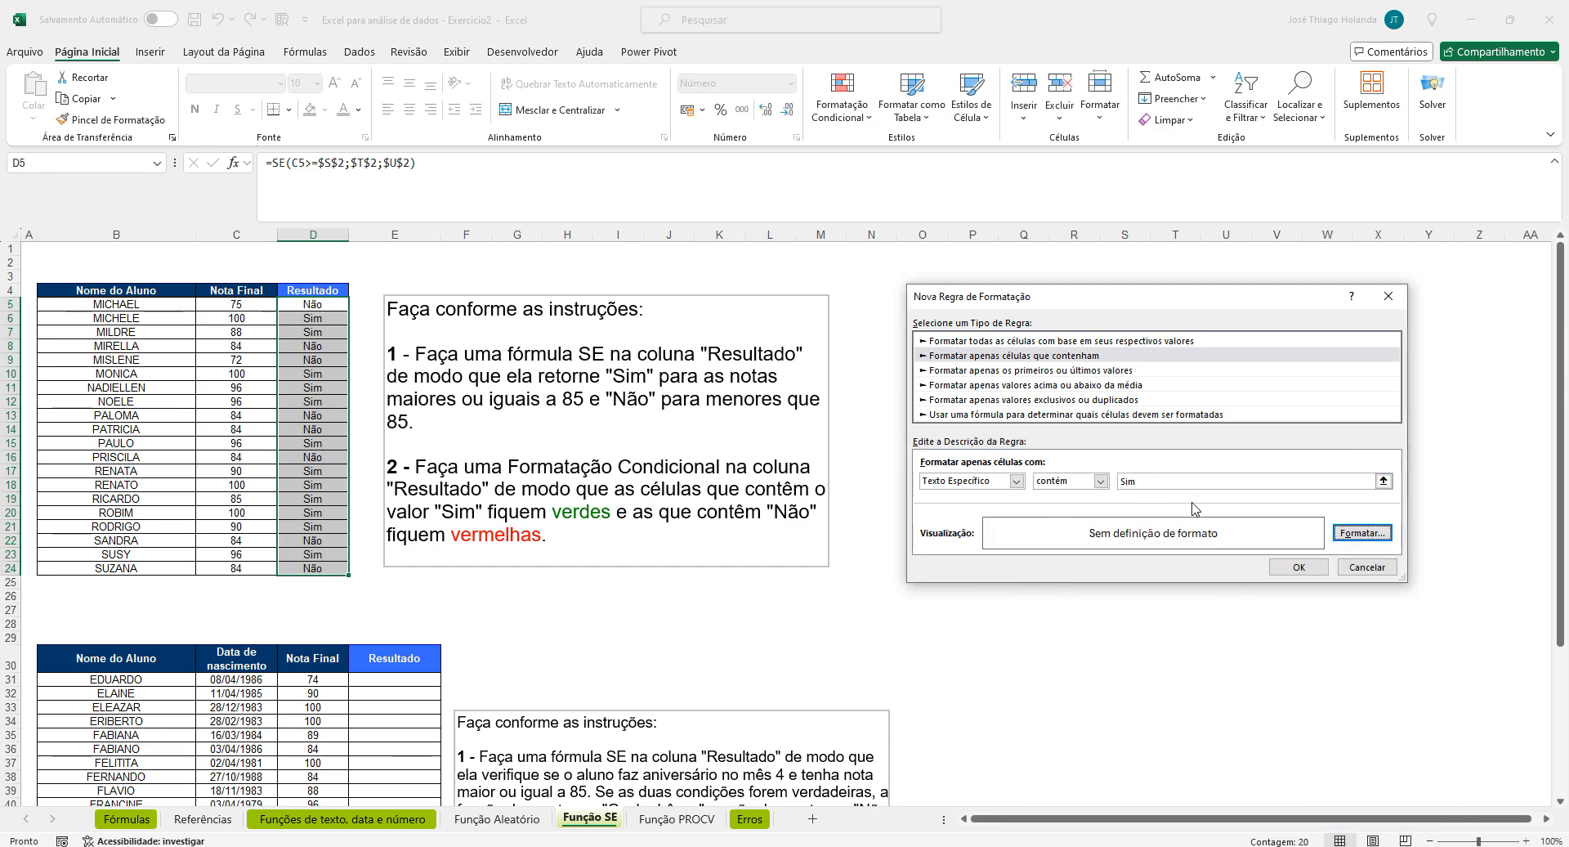
left_click(1362, 533)
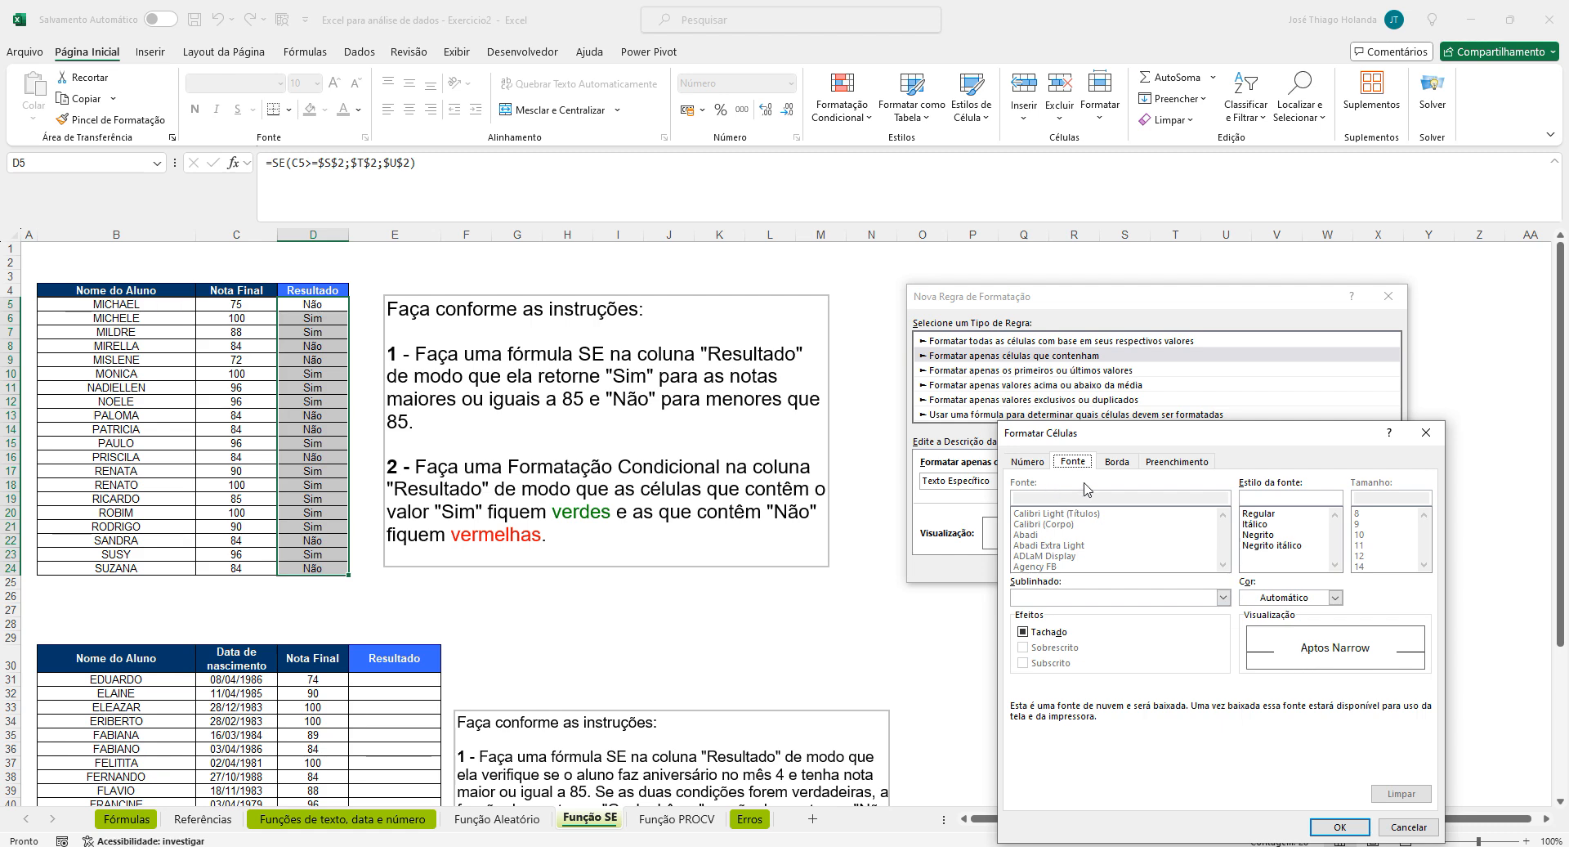
left_click(1162, 463)
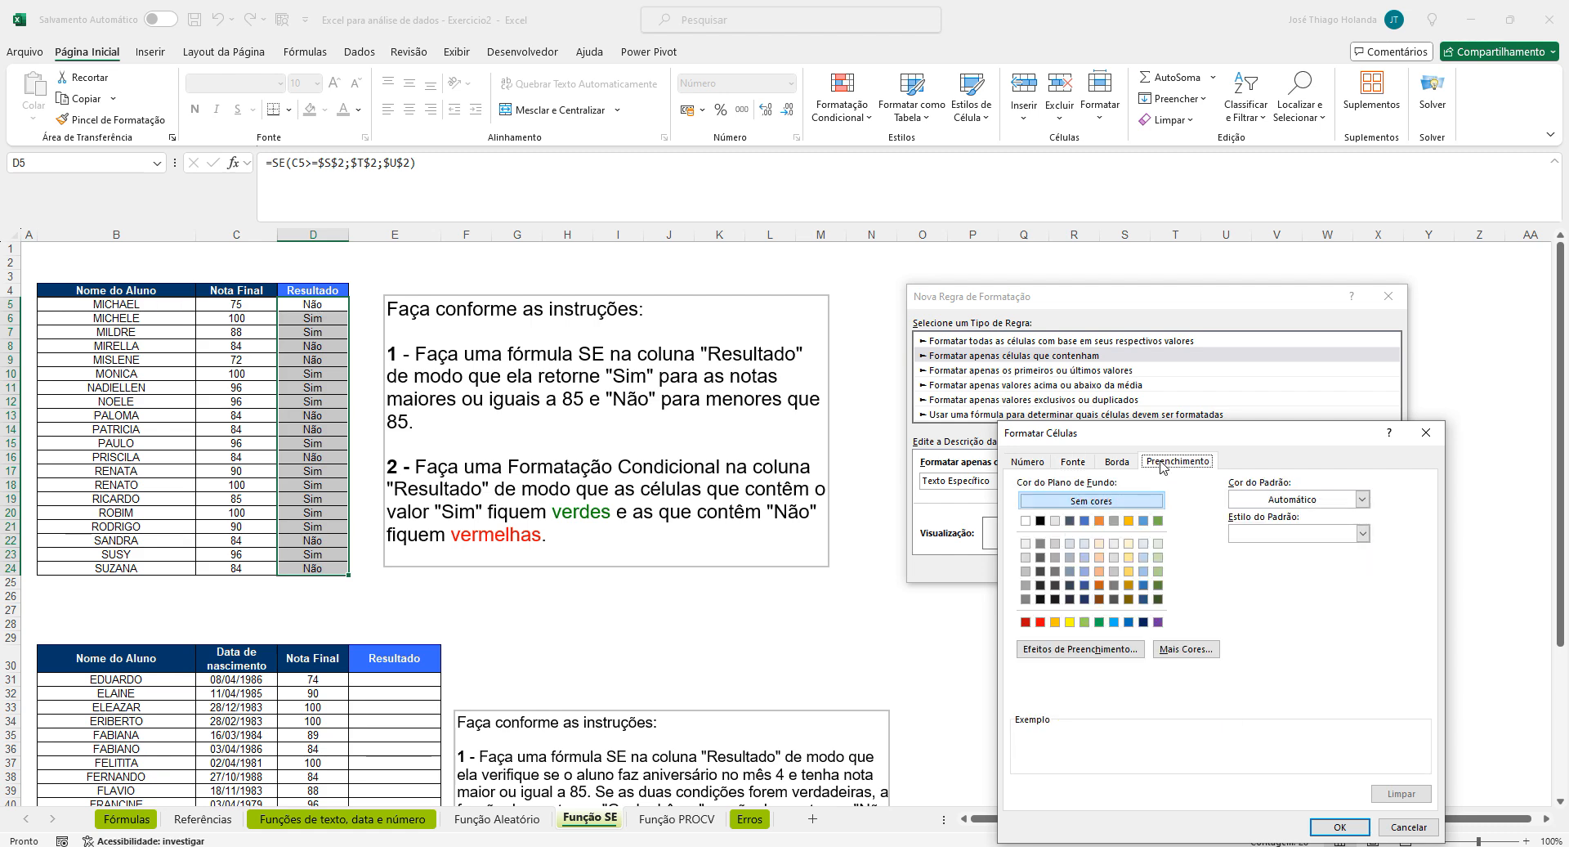
left_click(1158, 521)
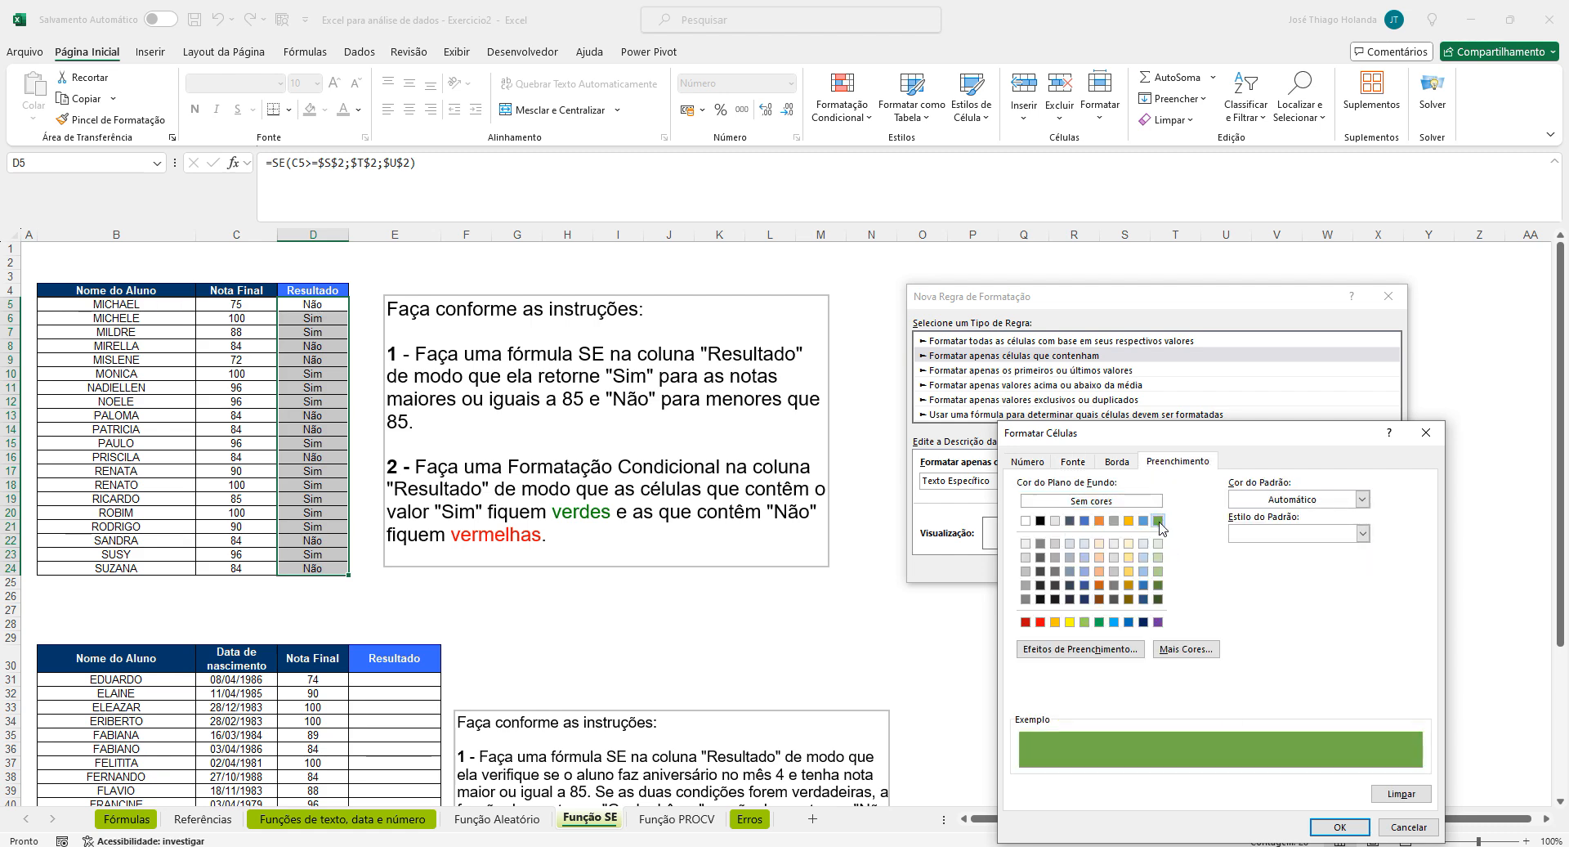
left_click(1336, 824)
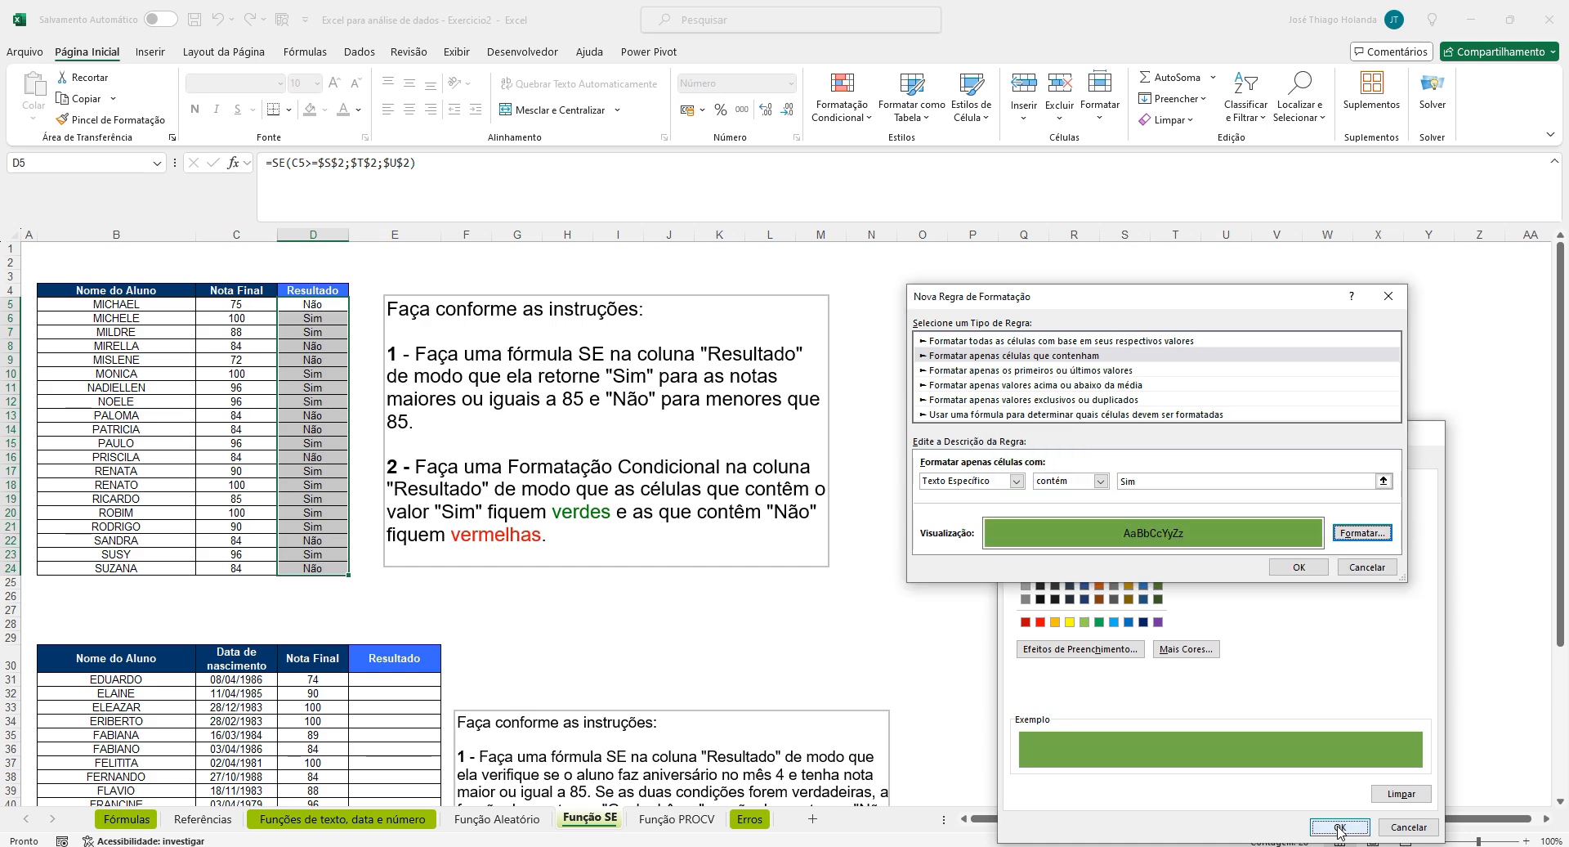
left_click(1299, 567)
left_click(1063, 484)
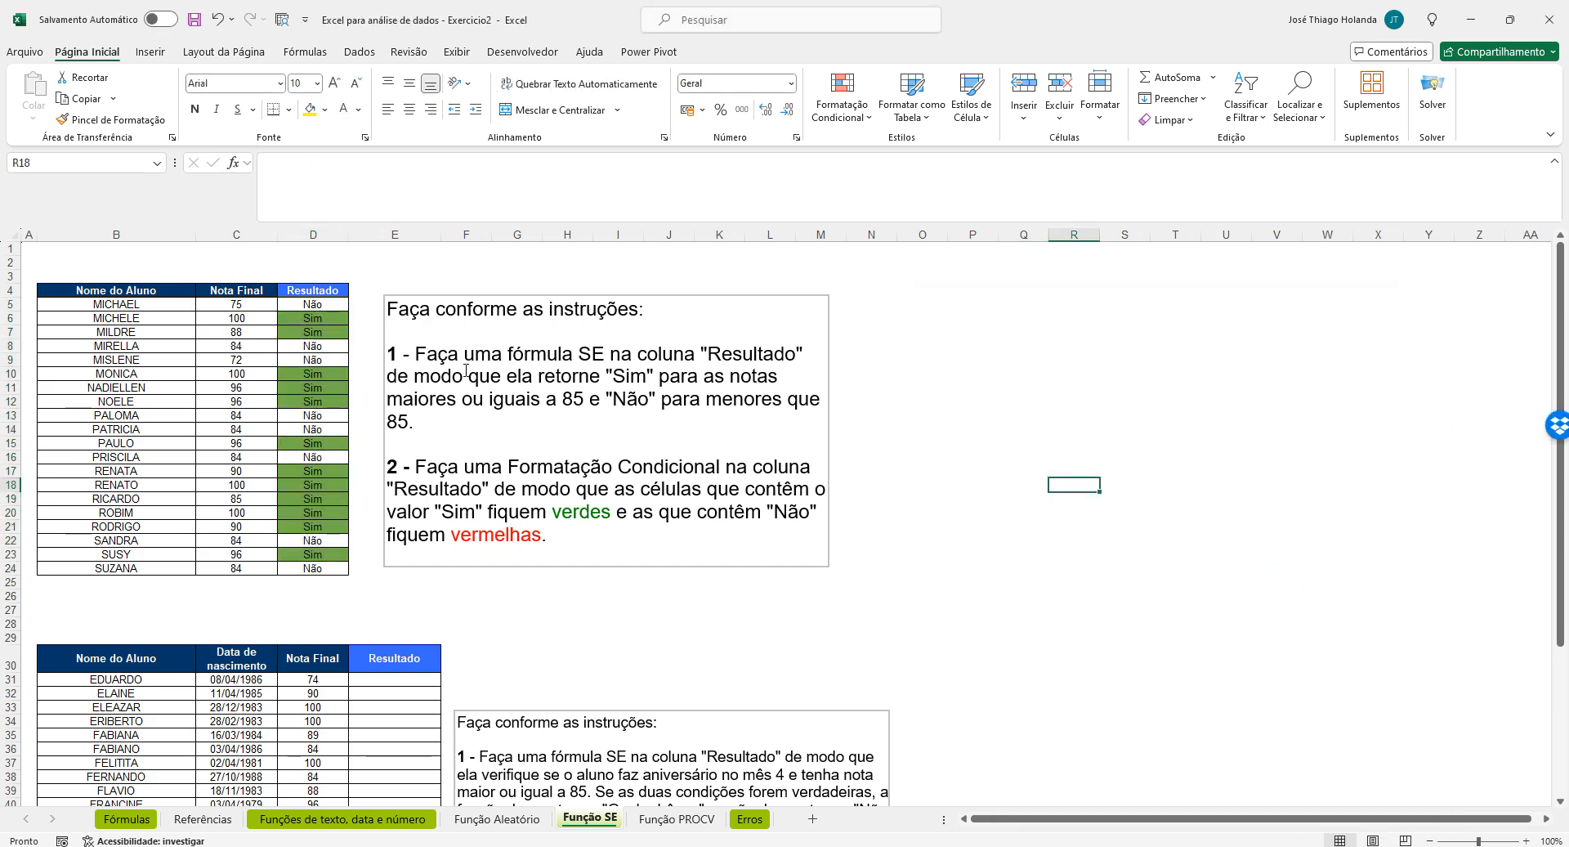
Review the conditional formatting rules for the whole sheet (Esta Planilha) in the rules manager
left_click_drag(312, 304, 313, 568)
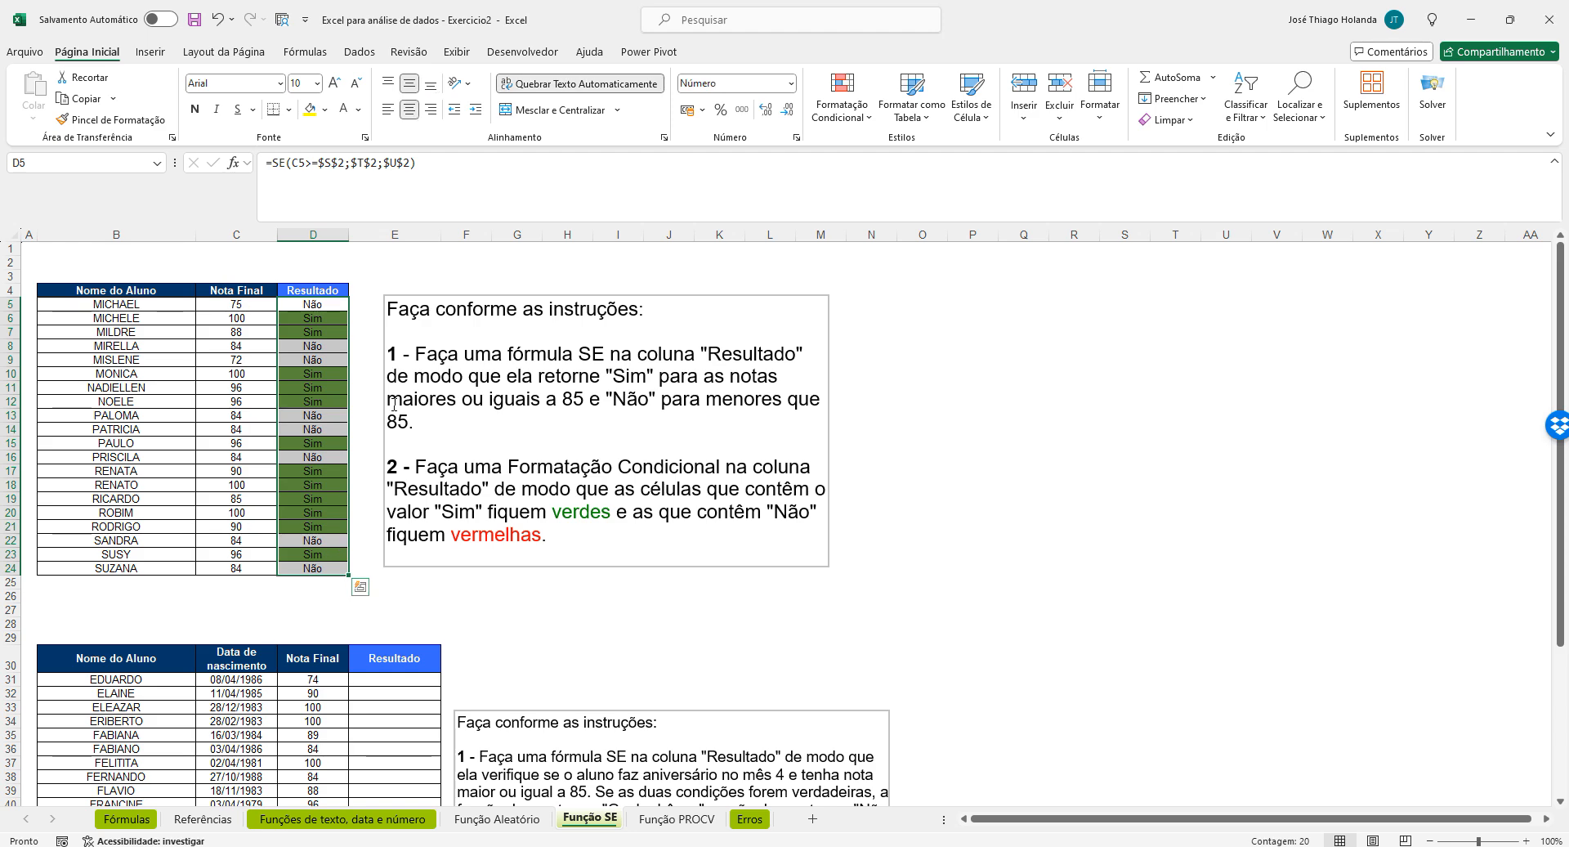
left_click(376, 360)
left_click(842, 102)
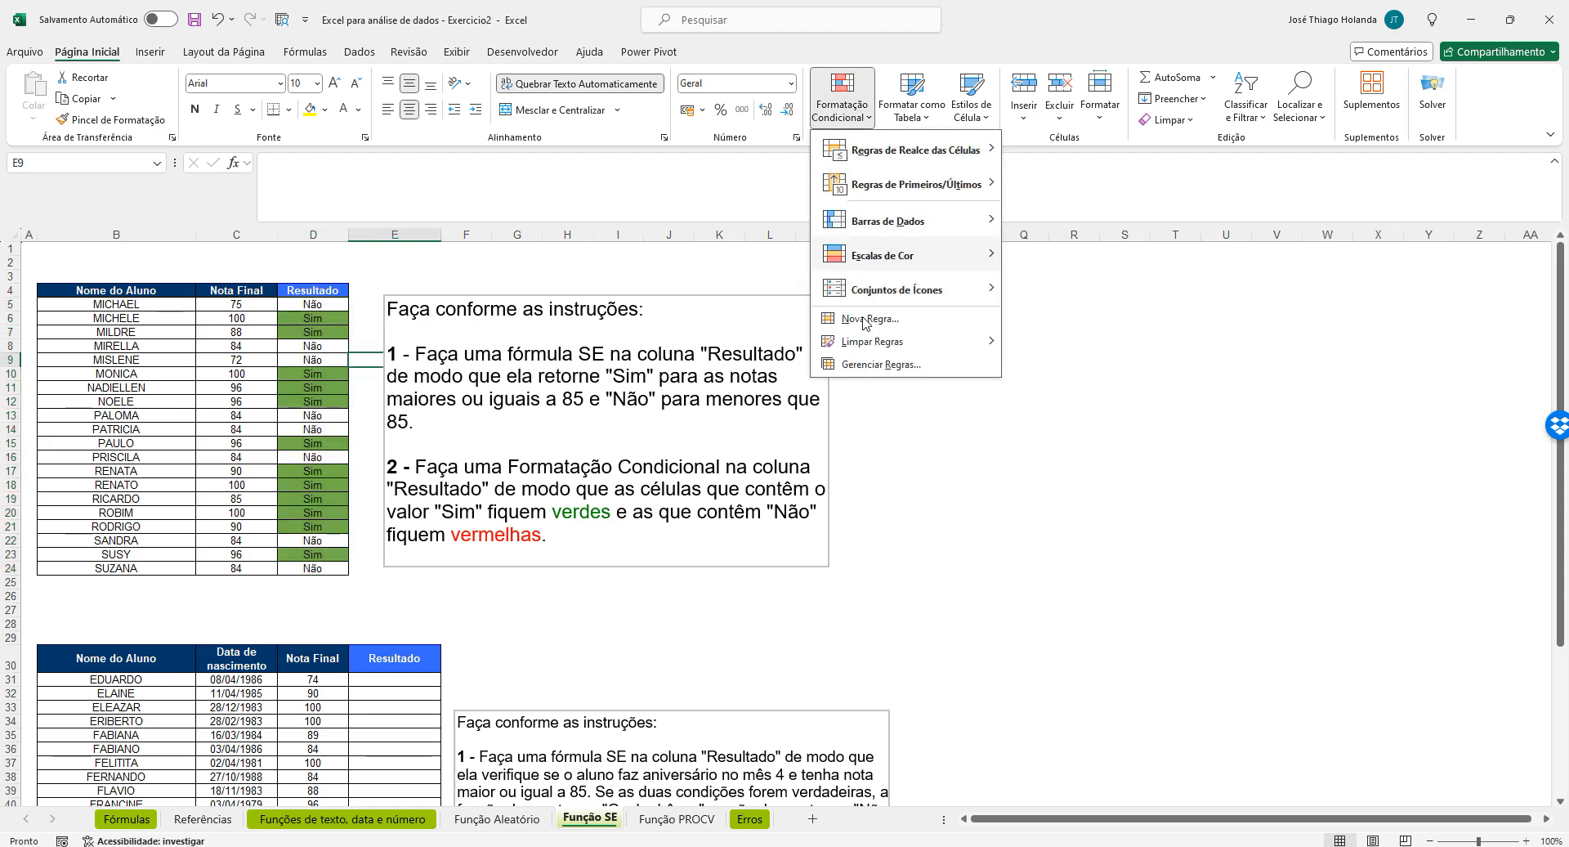
left_click(878, 363)
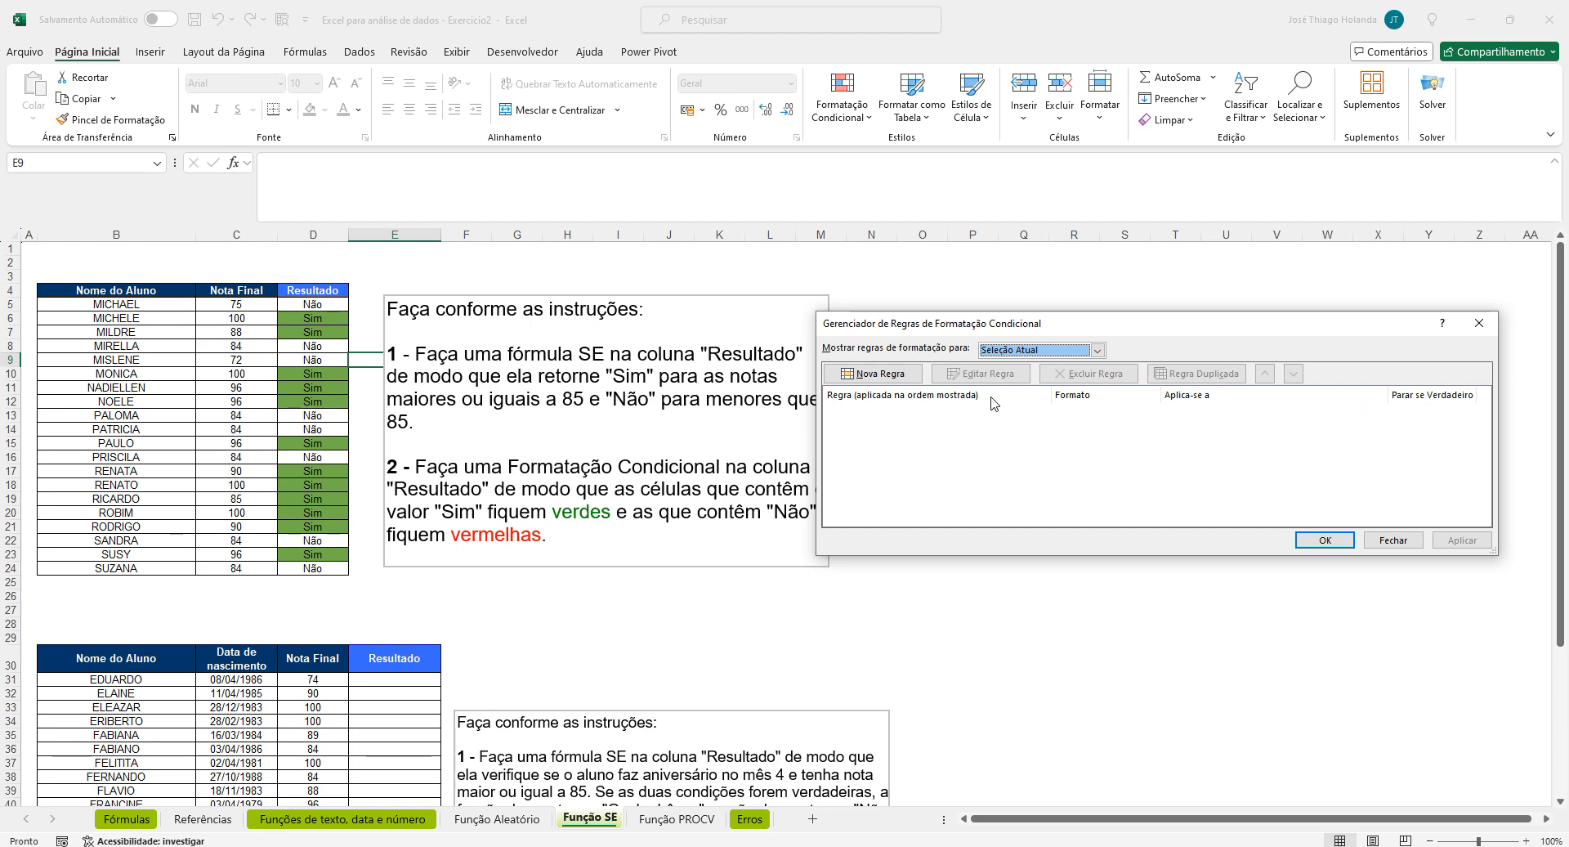
left_click(1098, 350)
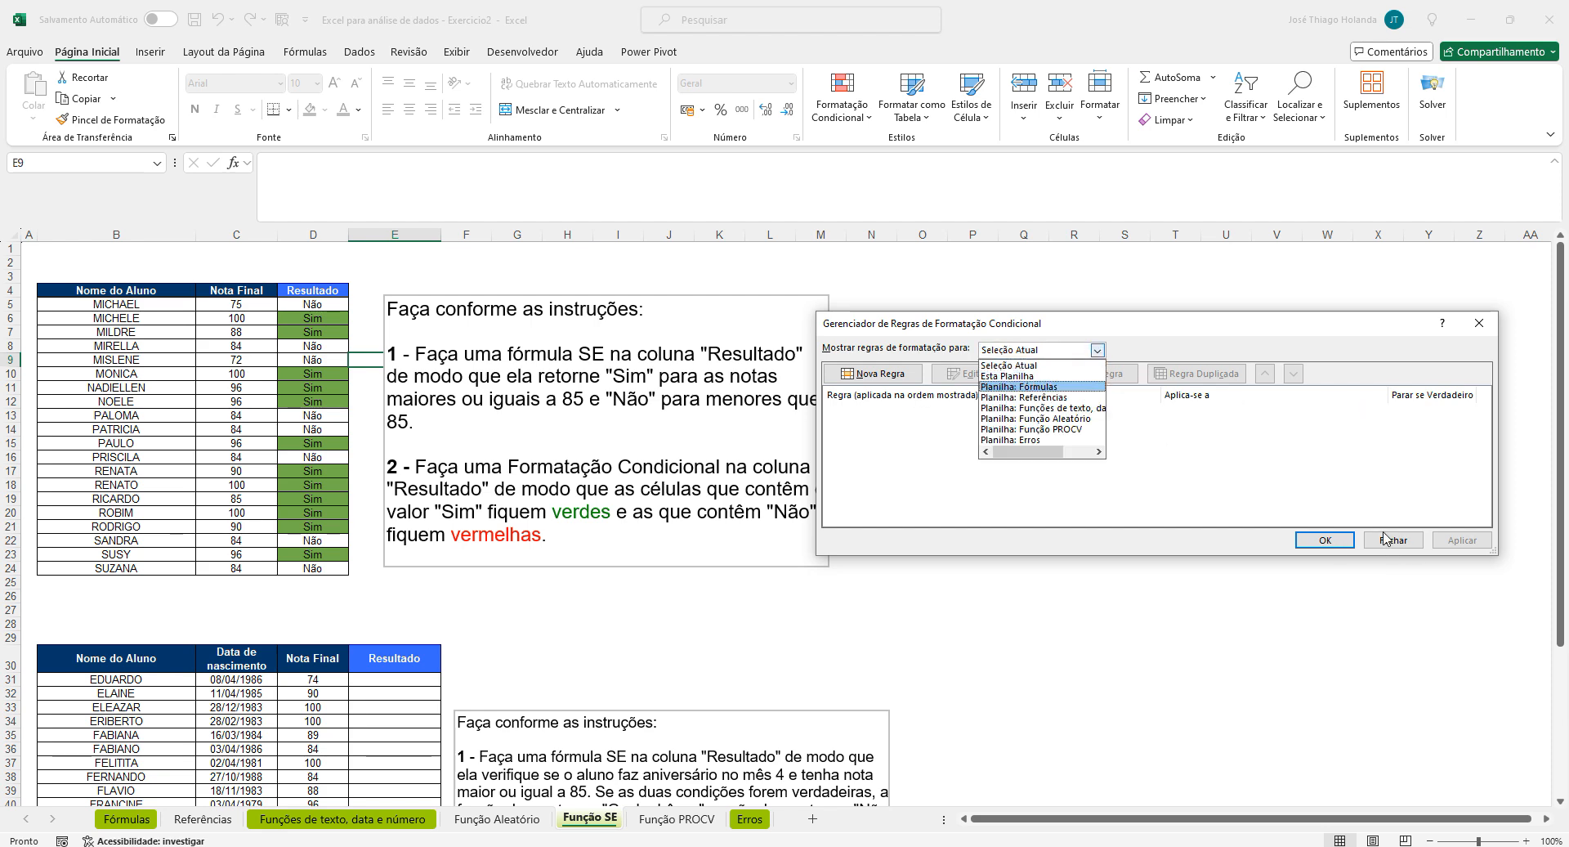
left_click(1063, 376)
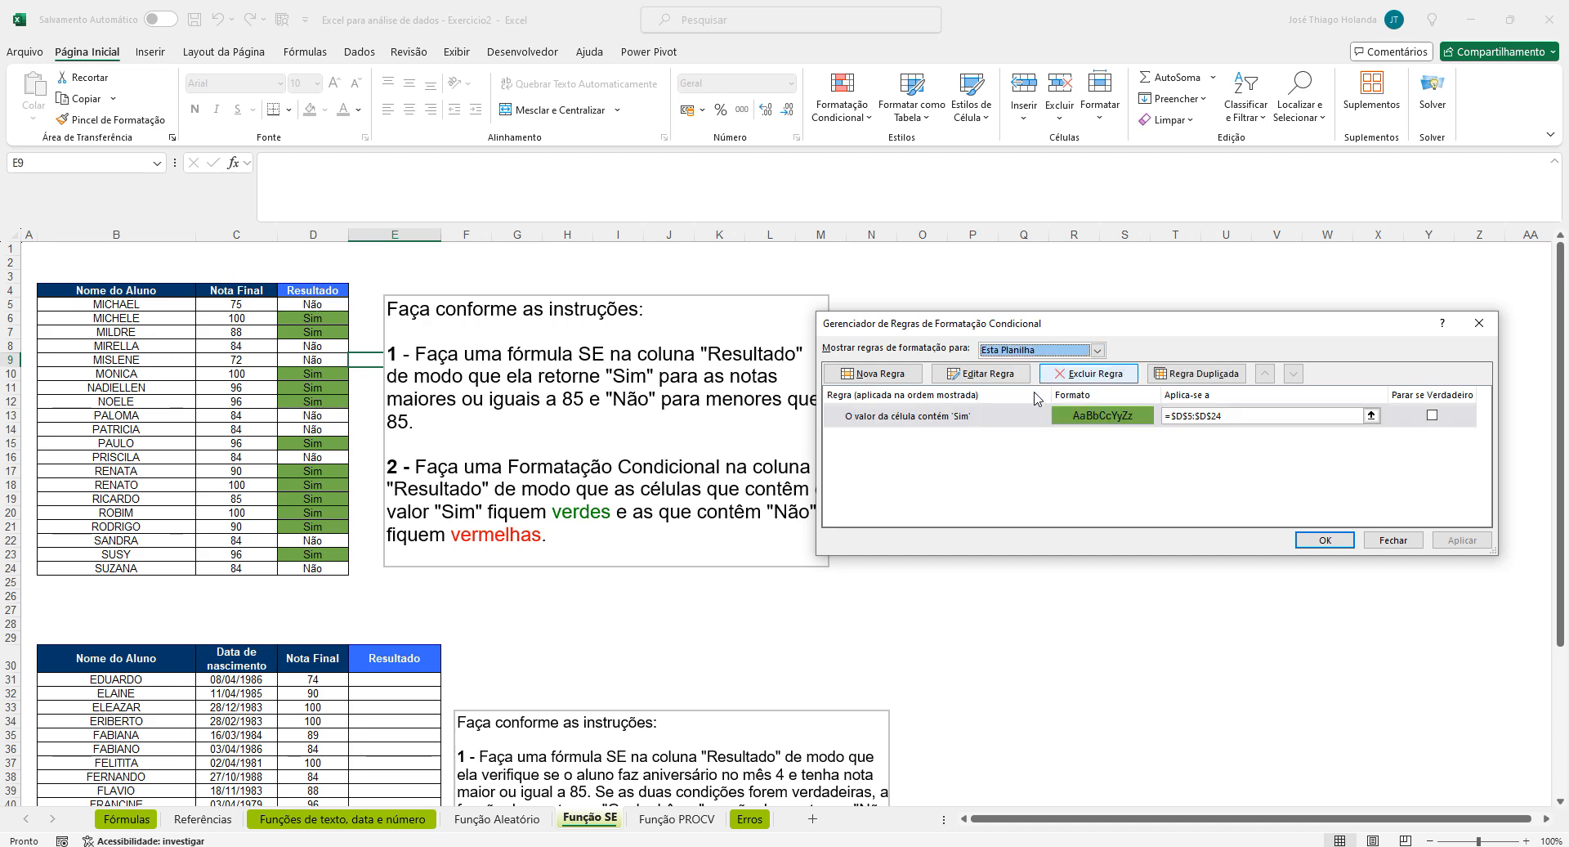
left_click(1390, 540)
Select D5:D24 and review the settings of its "Sim" formatting rule through the rules manager
left_click(360, 378)
left_click_drag(313, 304, 313, 569)
left_click(842, 102)
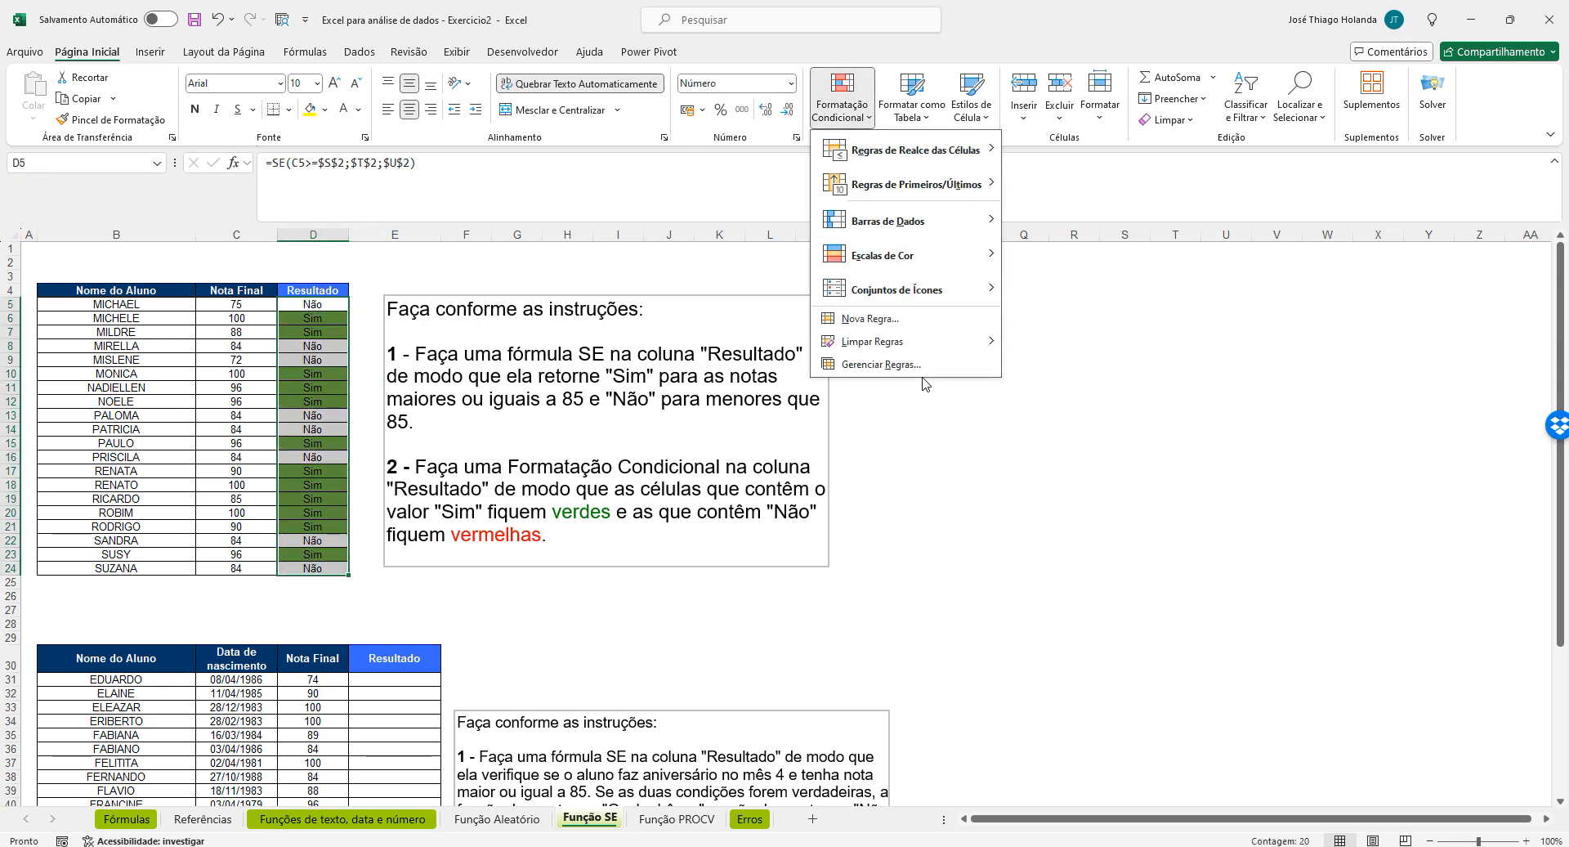
left_click(878, 364)
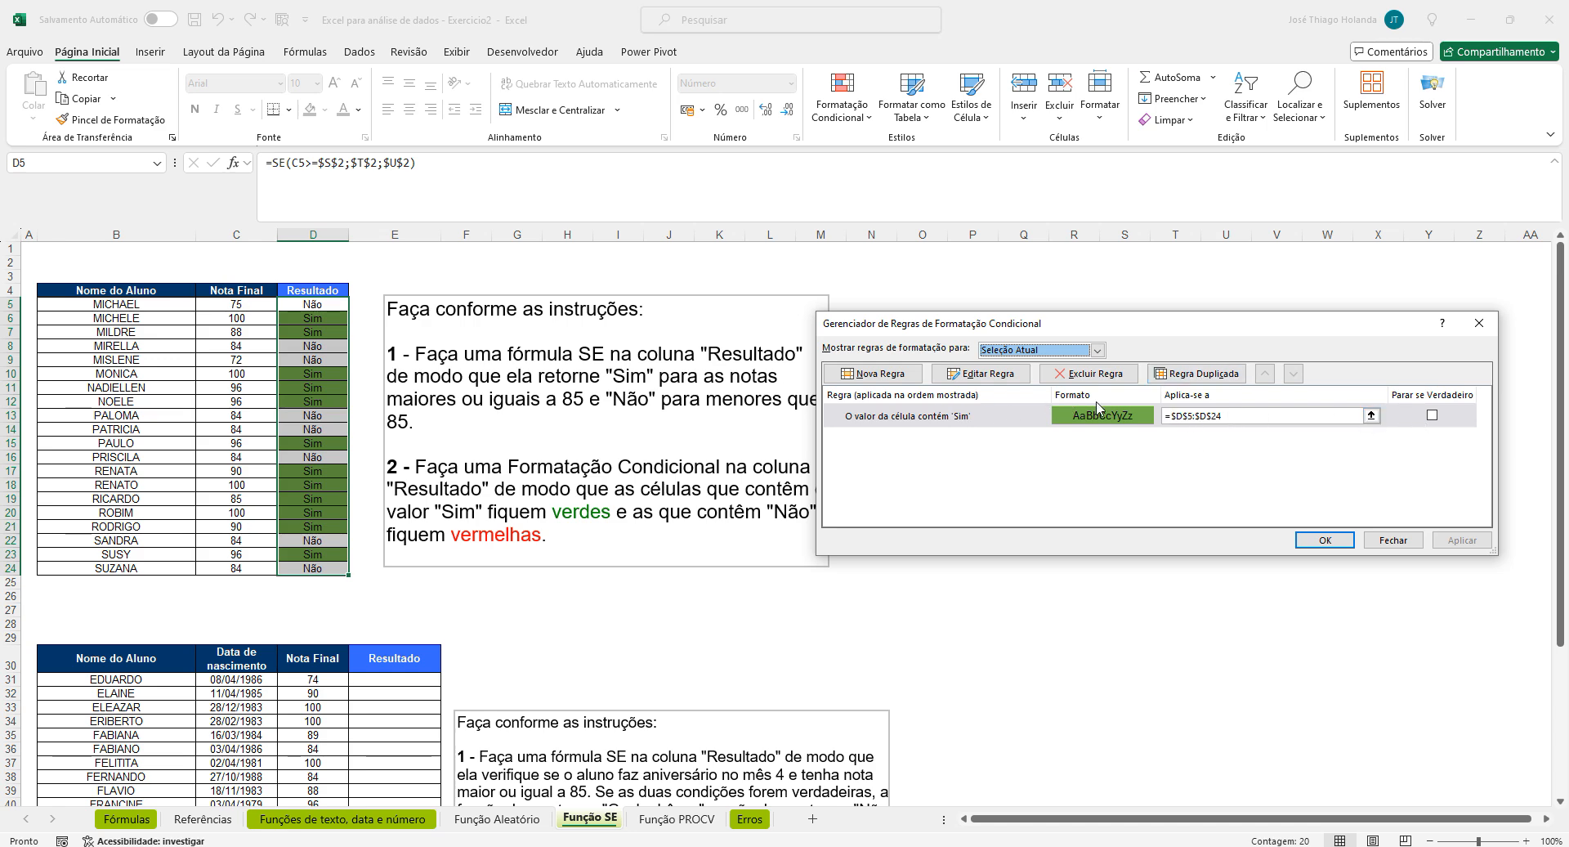
left_click(981, 409)
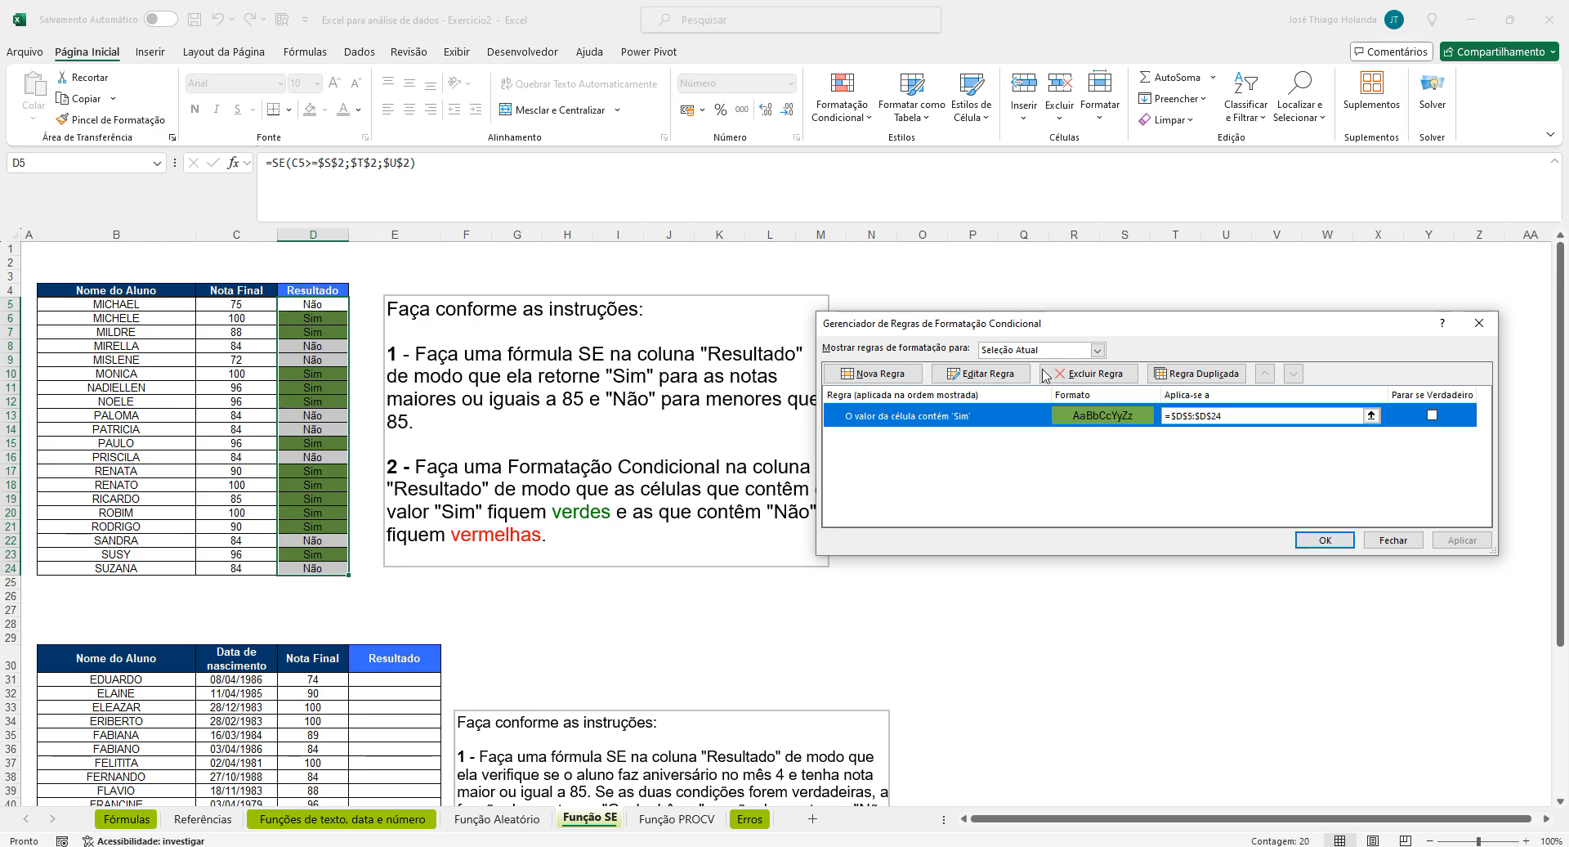
left_click(966, 383)
left_click(1298, 566)
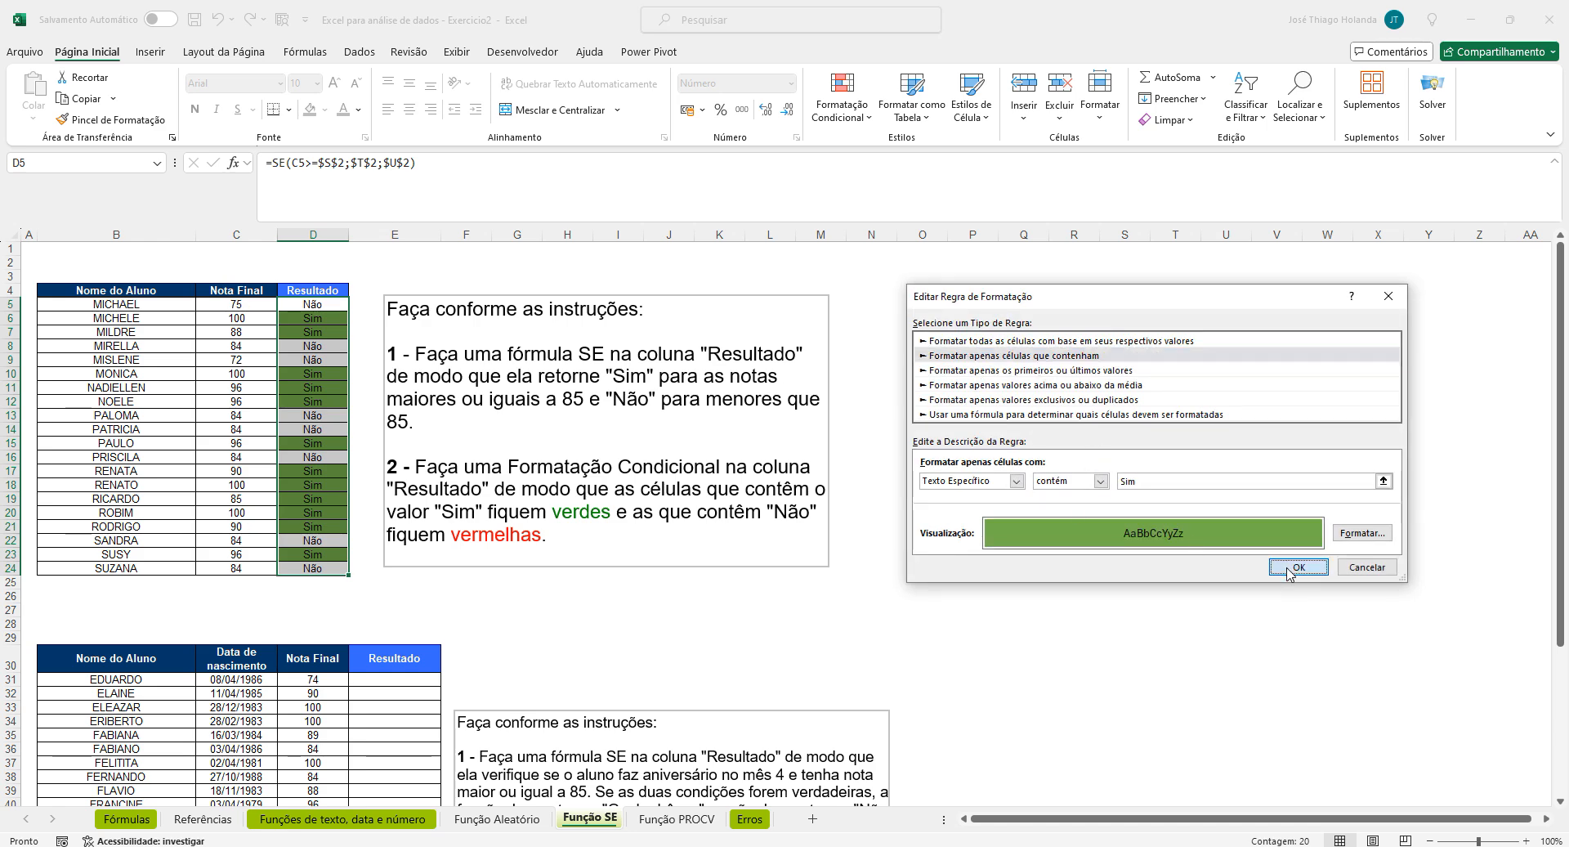
Define a new conditional formatting rule for D5:D24 that targets cells whose specific text contains "Não"
left_click(873, 374)
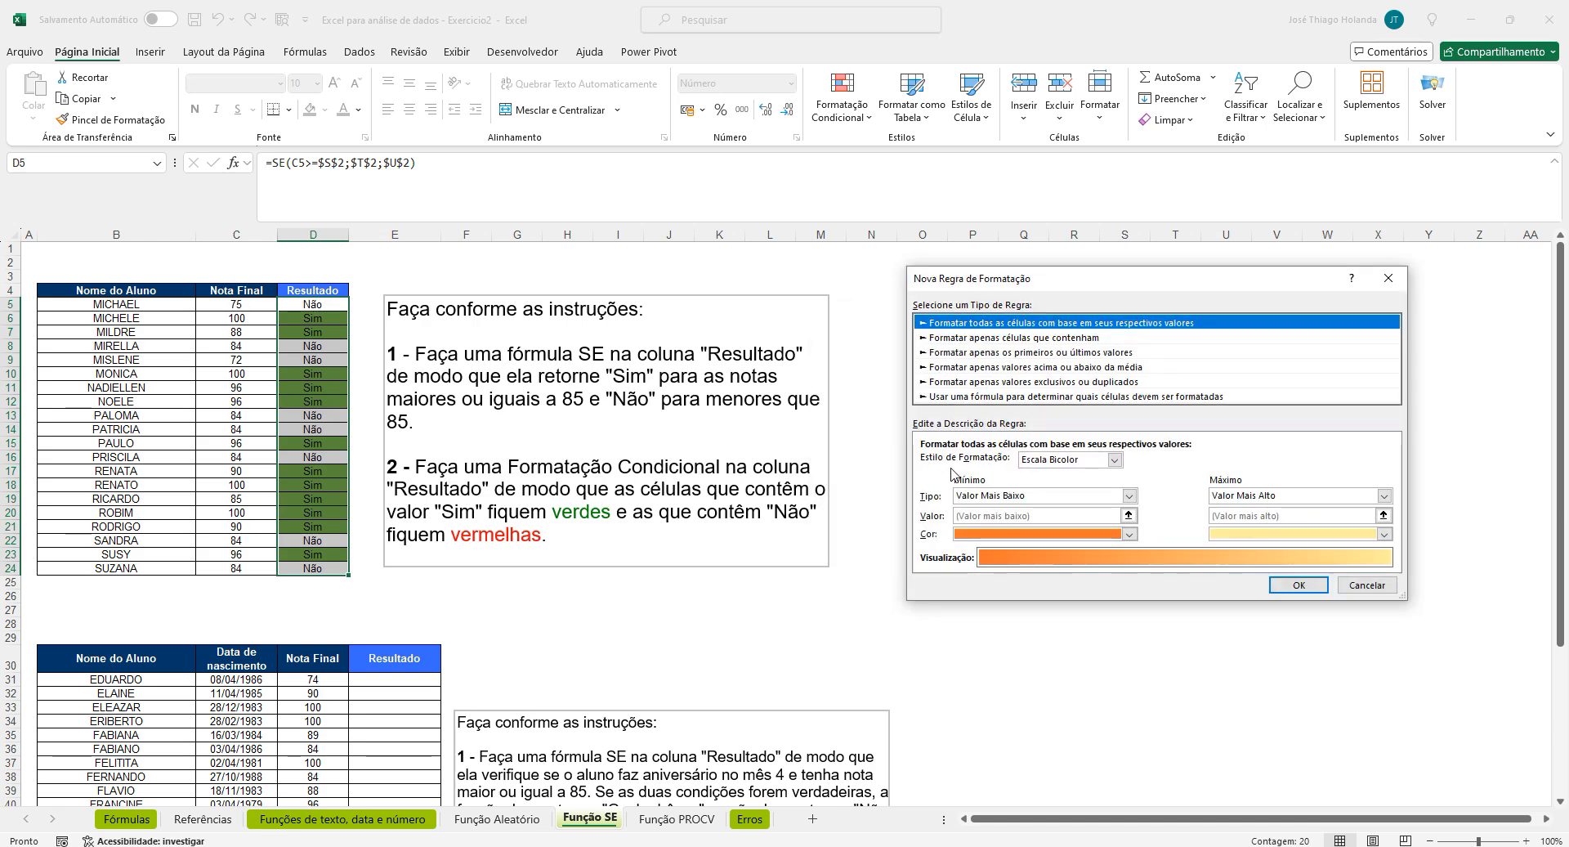
left_click(989, 338)
left_click(1003, 468)
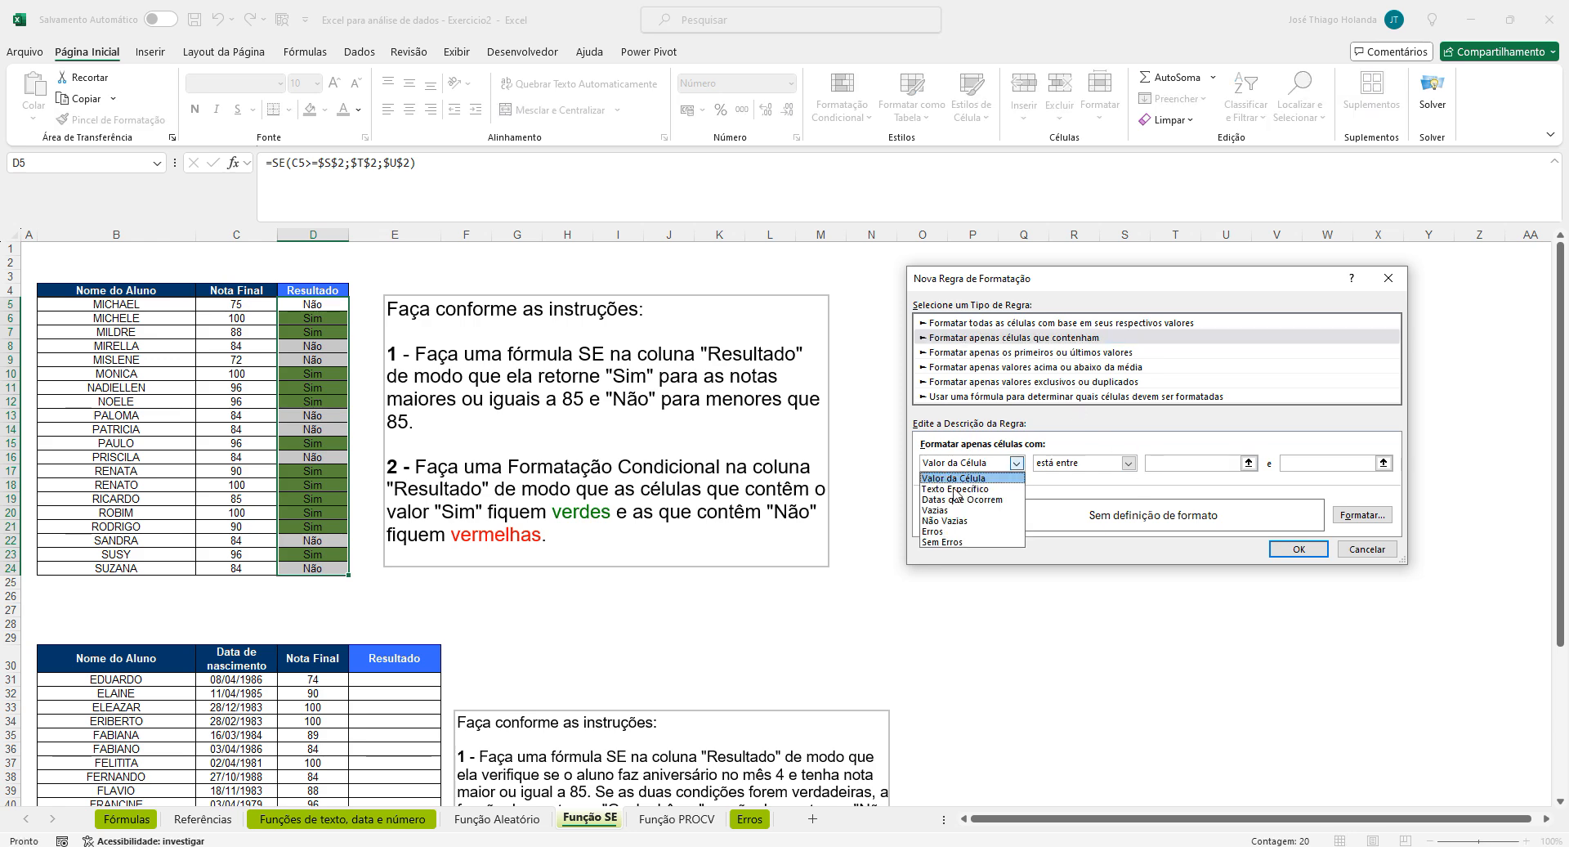
left_click(964, 488)
left_click(1180, 463)
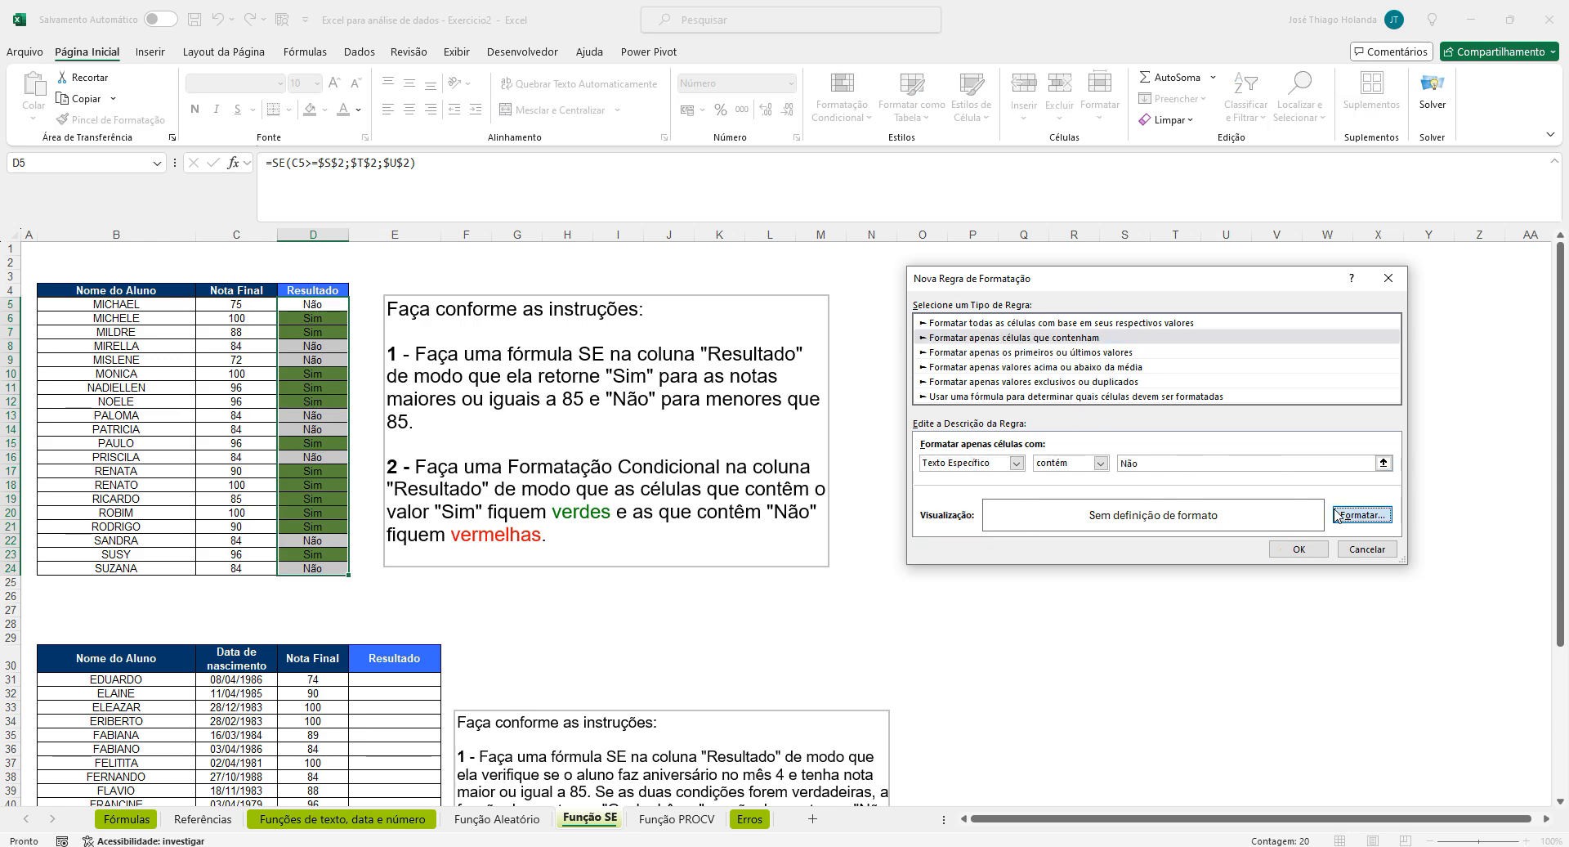
Give the "Não" rule a red background fill
left_click(1362, 515)
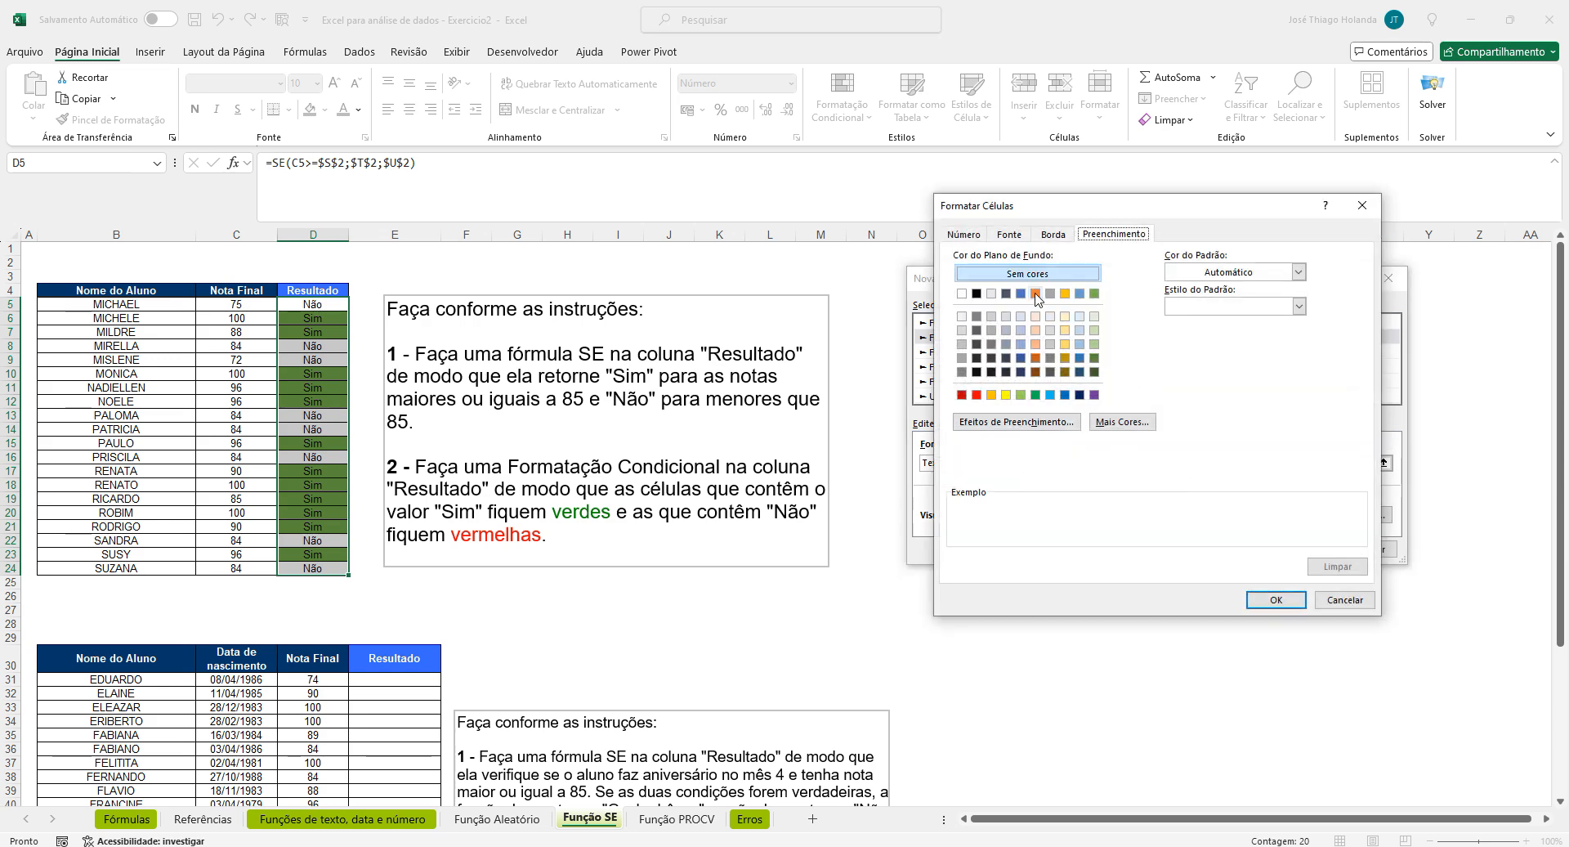
left_click(977, 394)
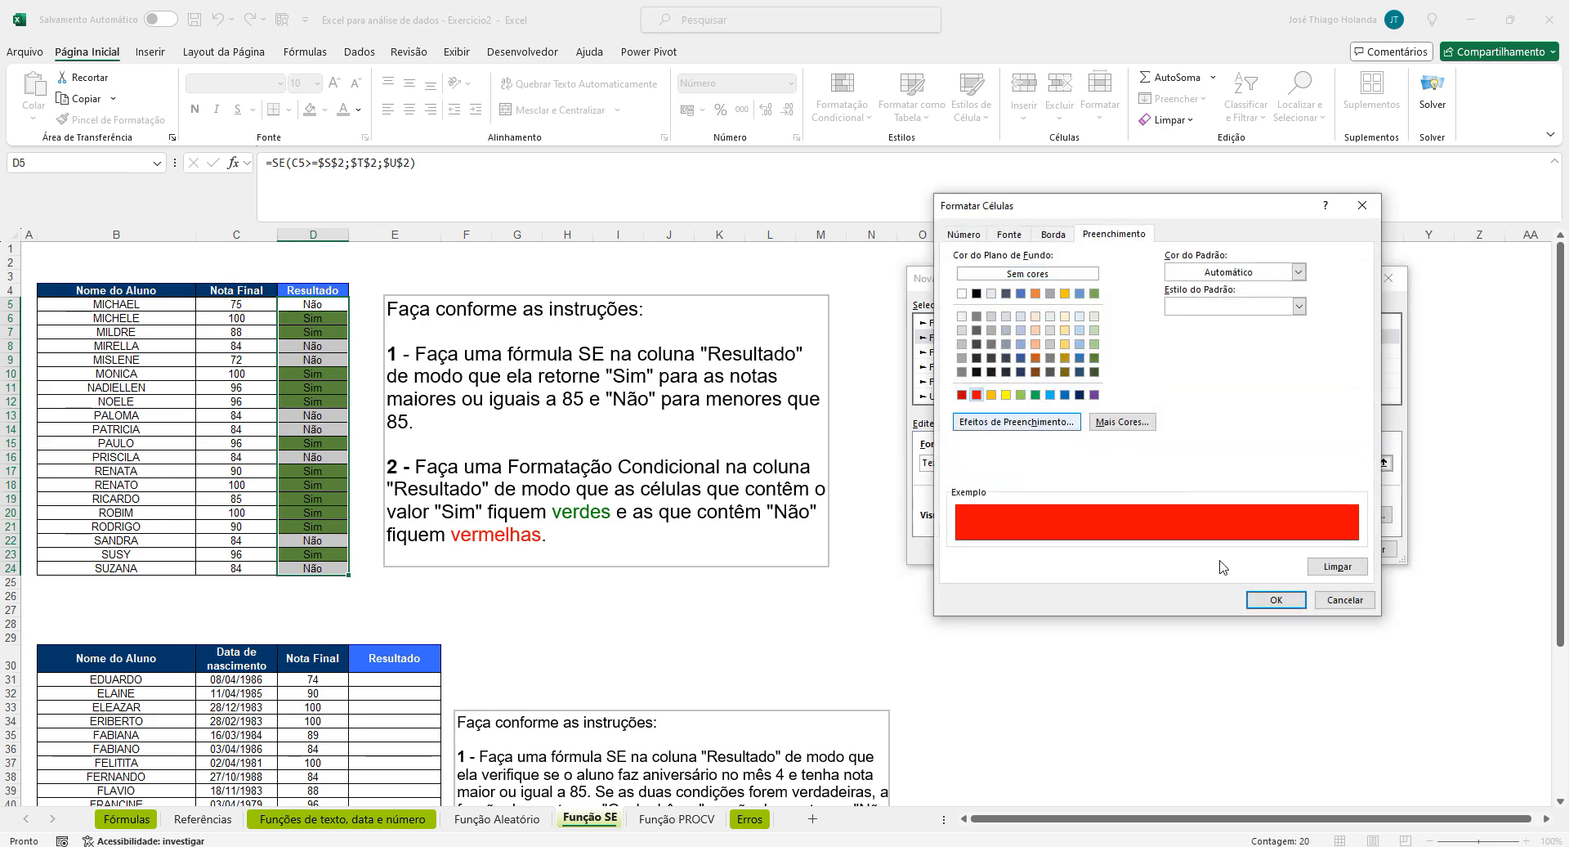
left_click(1276, 600)
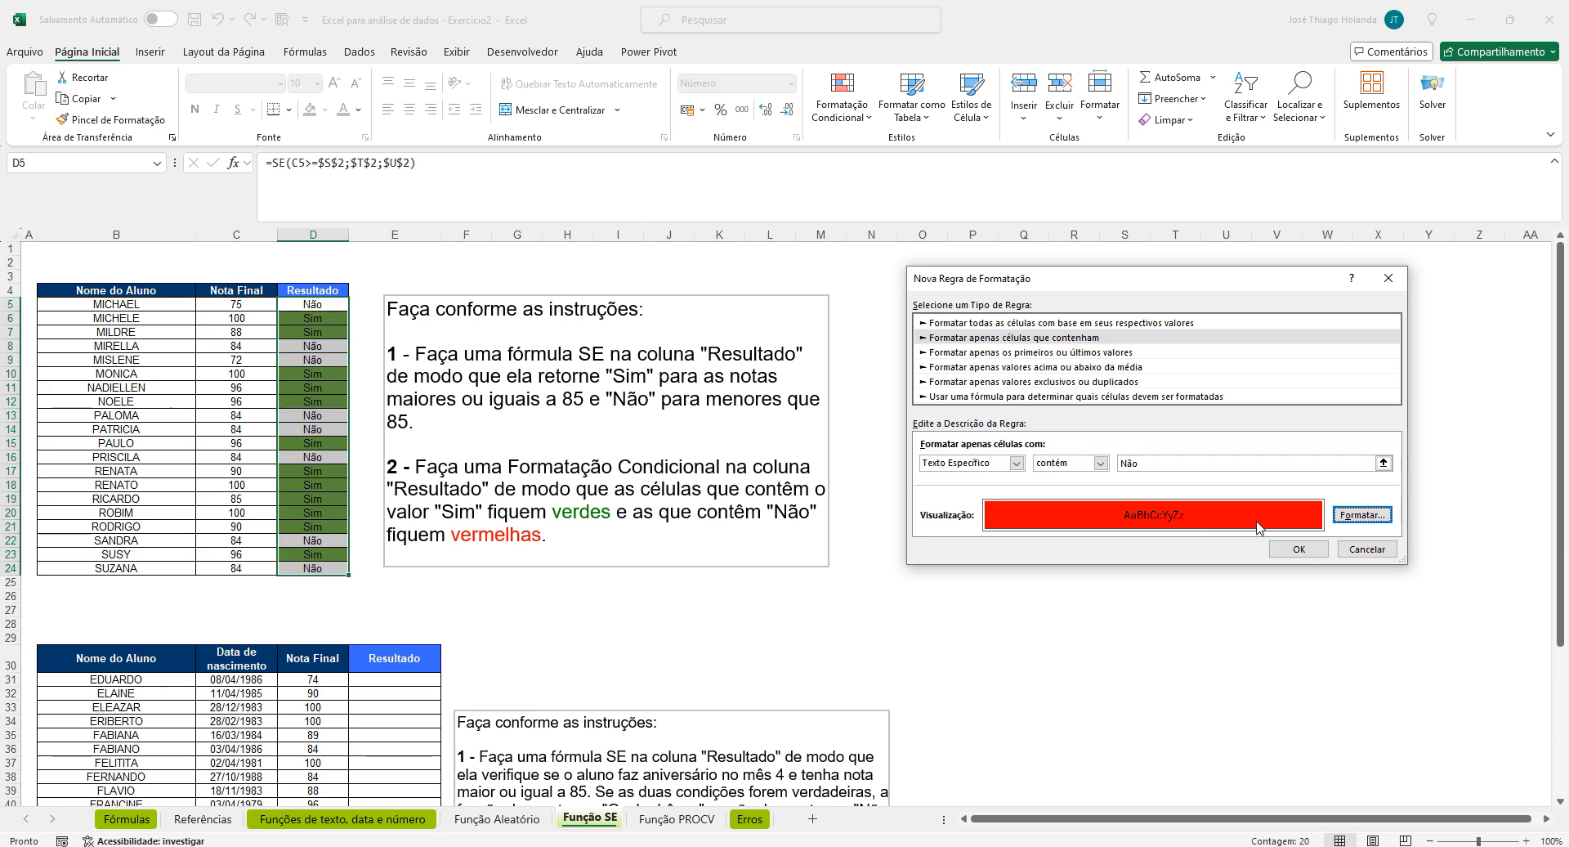
Reopen the "Não" rule's cell format and set its fill pattern color to white
left_click(1362, 515)
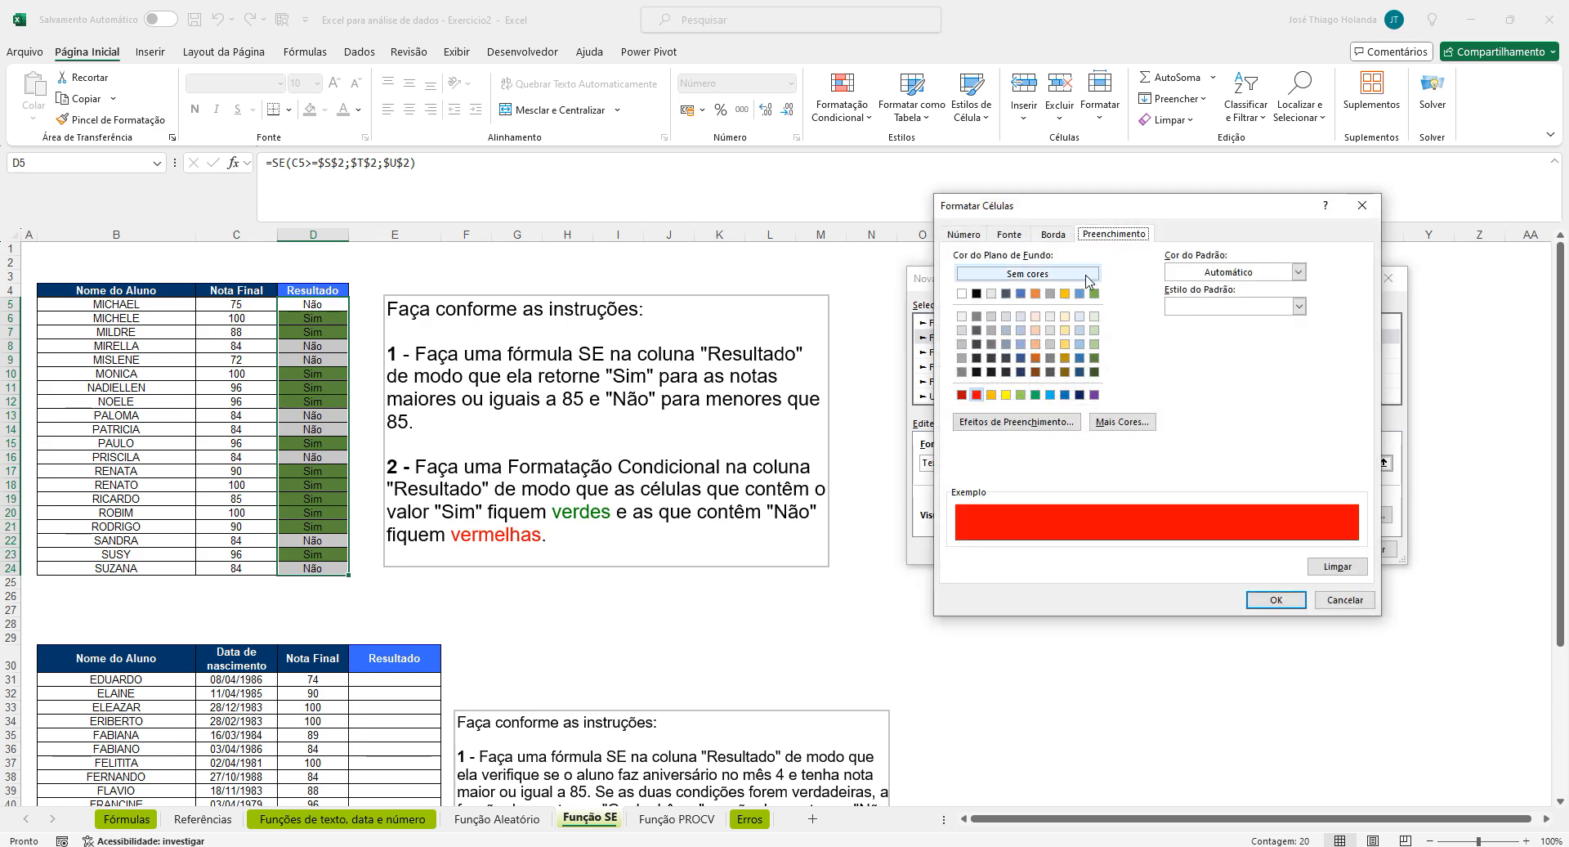
left_click(1009, 238)
left_click(1111, 238)
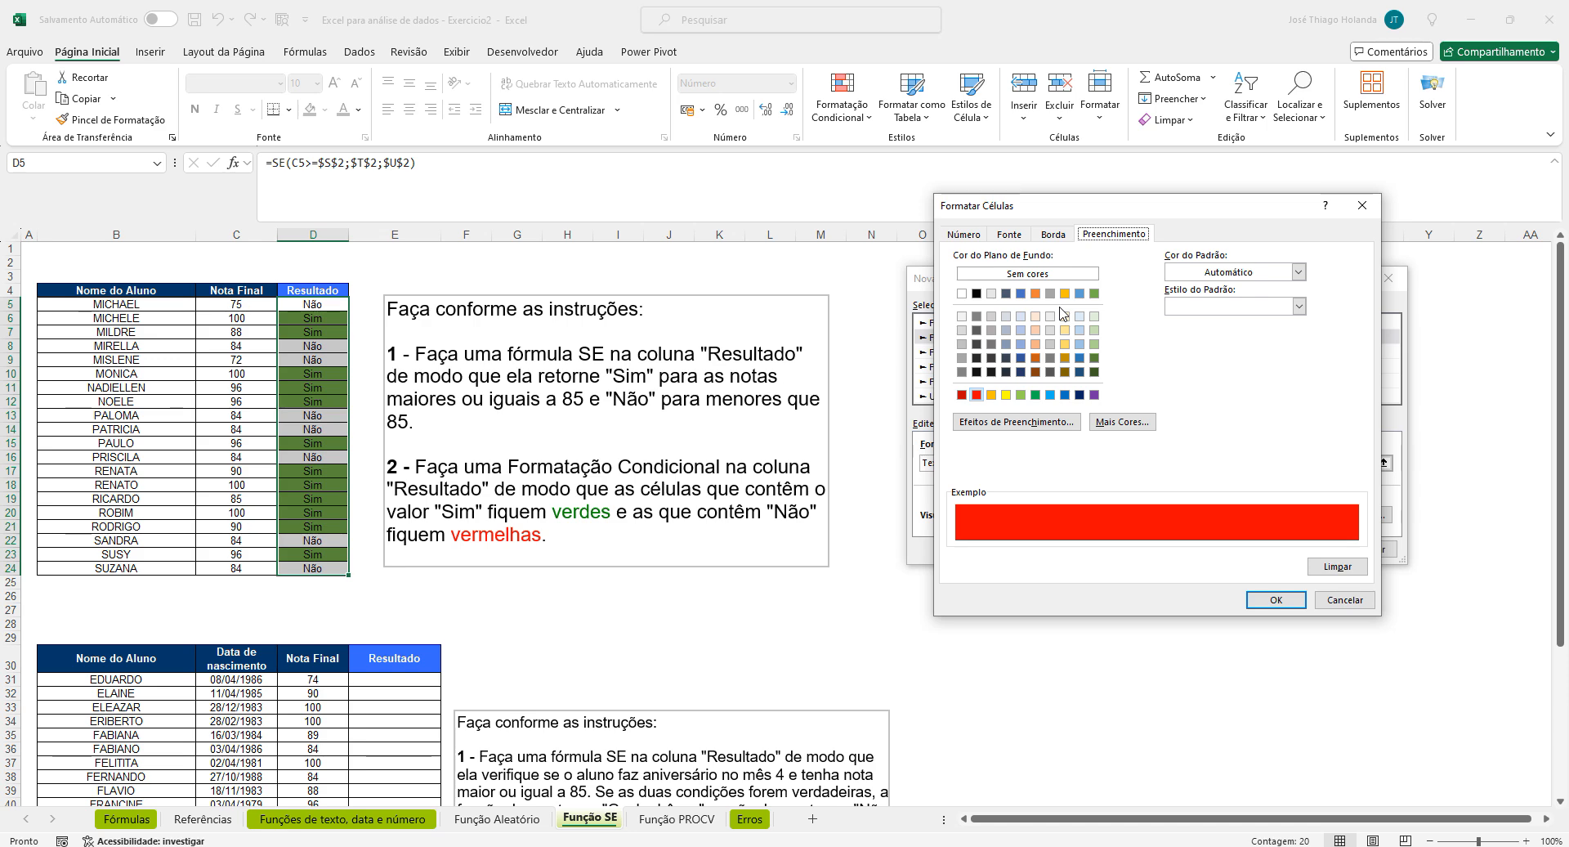
left_click(1218, 273)
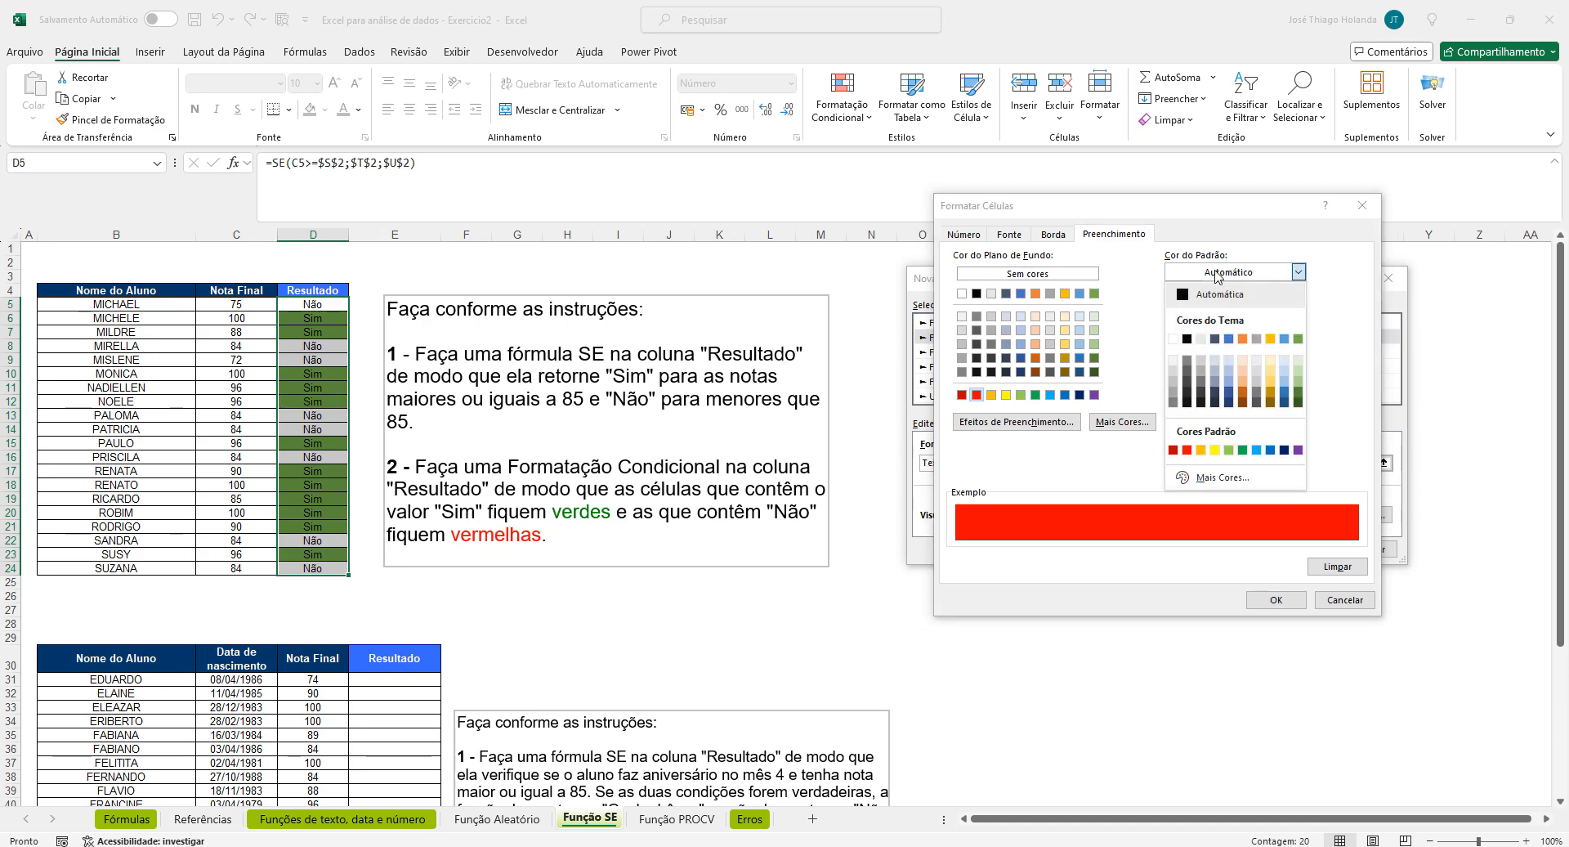
left_click(1174, 339)
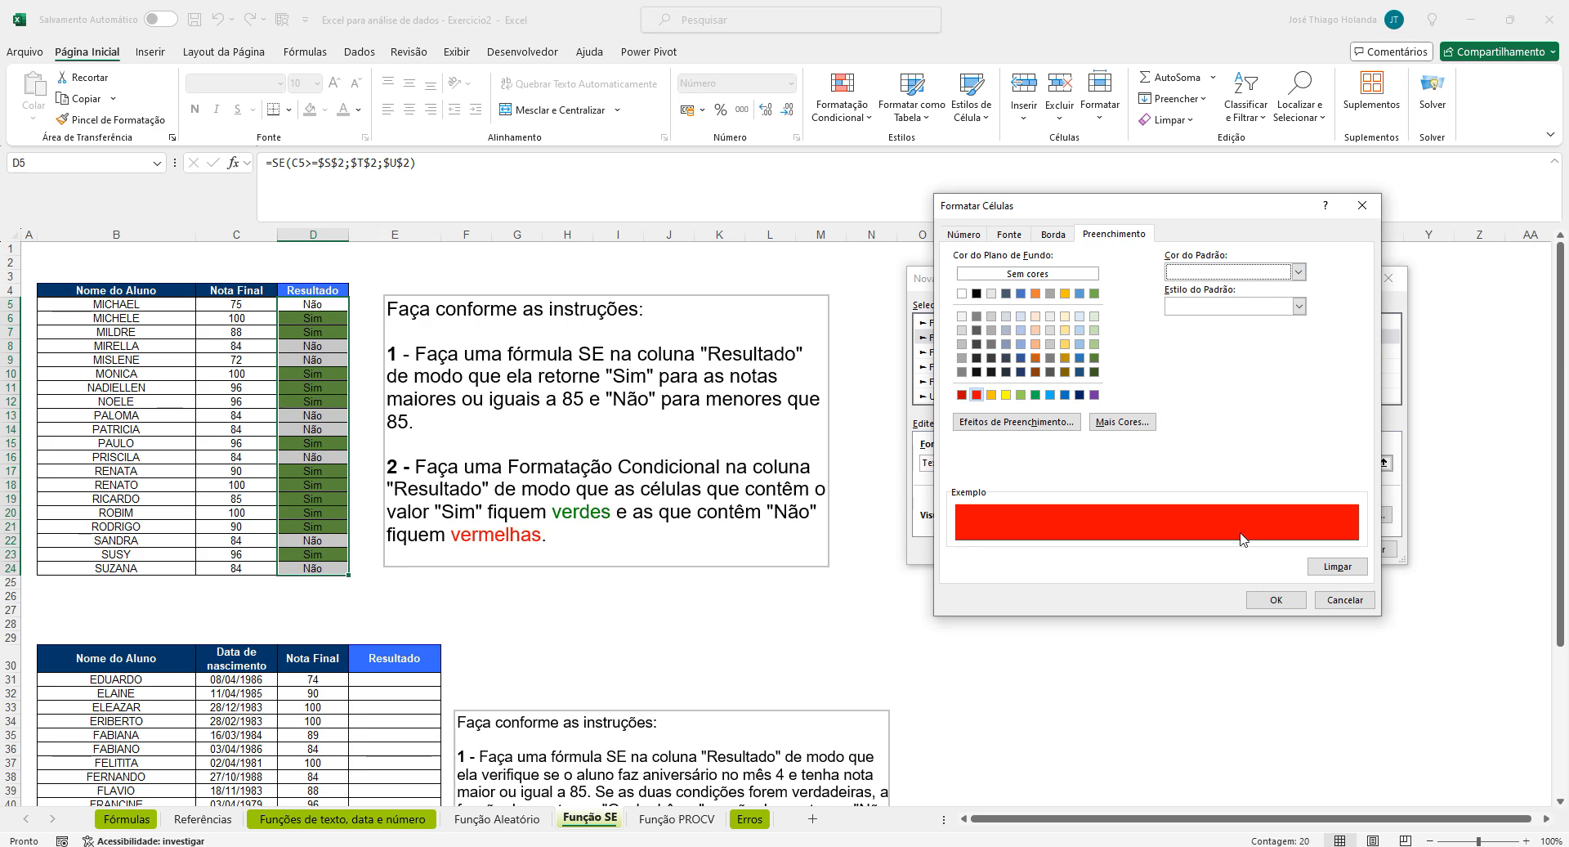
Finish the conditional formatting rule that fills cells containing "Não" red and apply it to the first table's Resultado column
left_click(1277, 600)
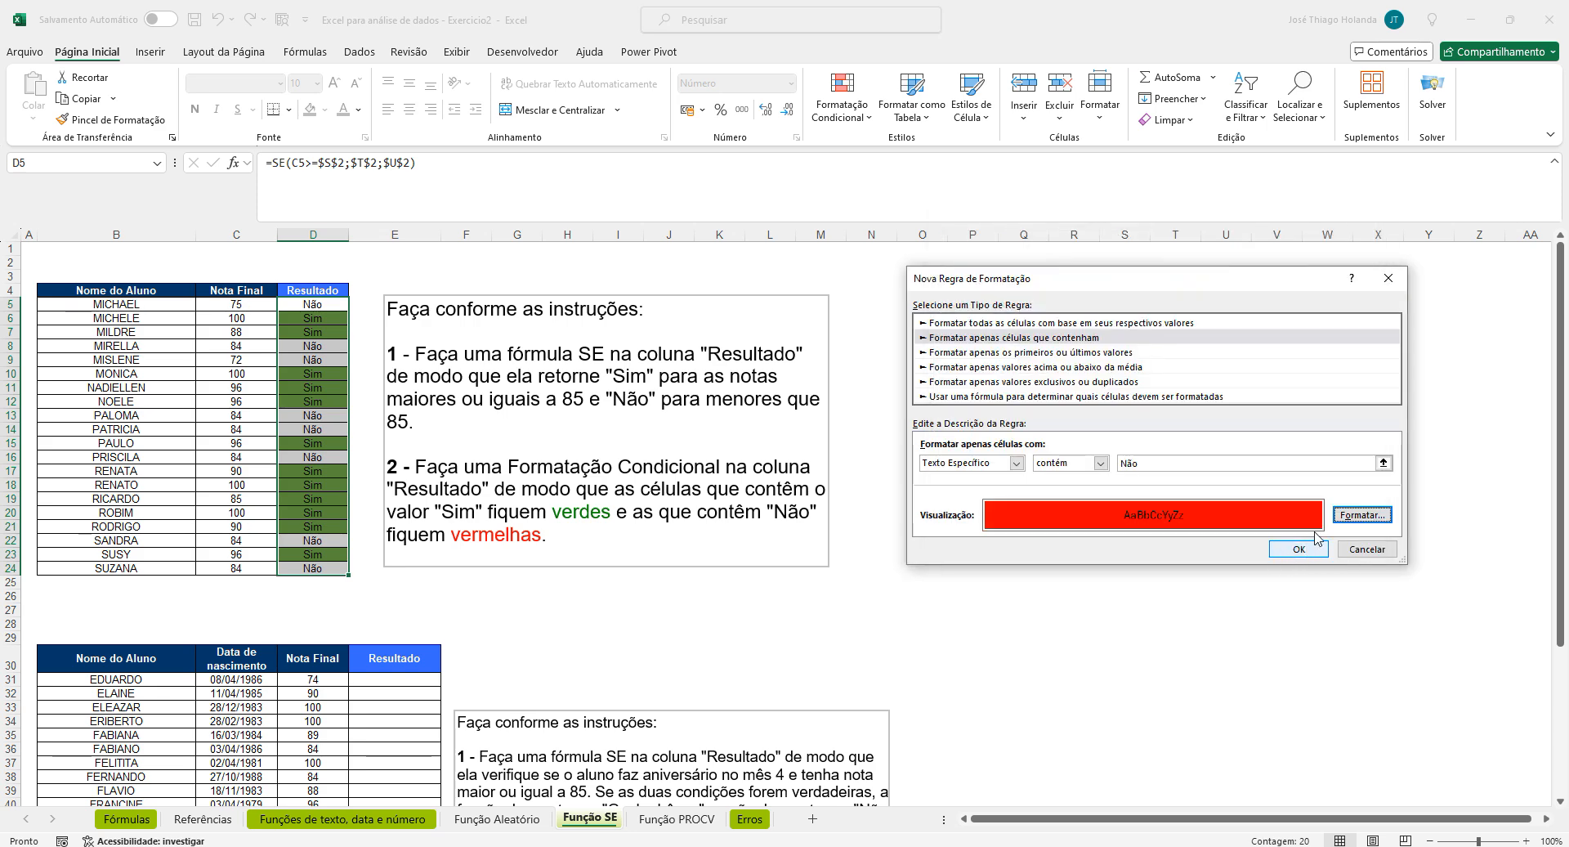
left_click(1302, 549)
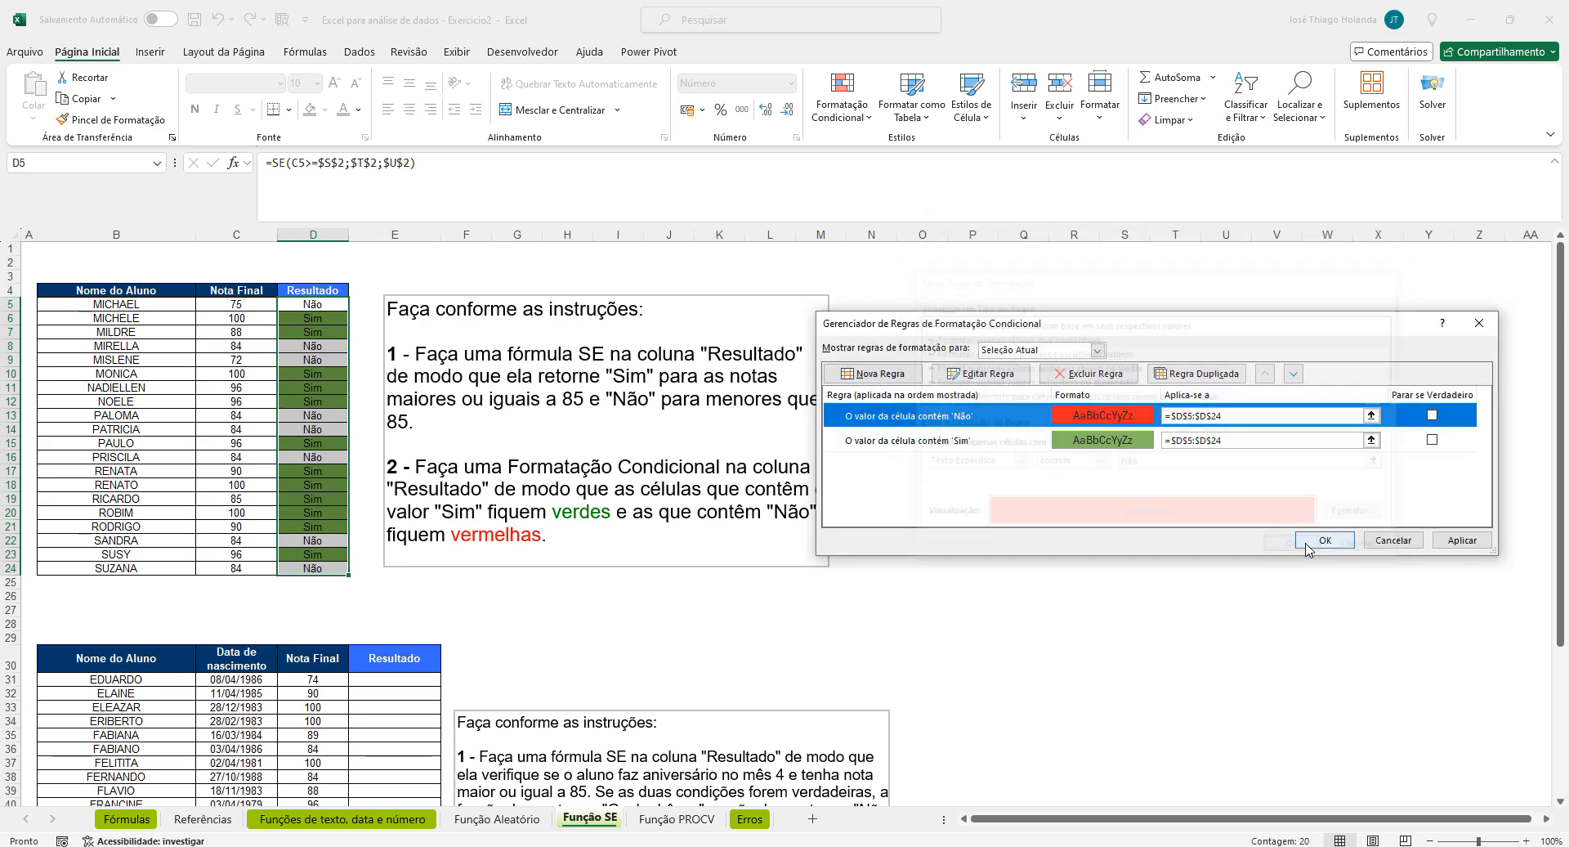
left_click(1468, 540)
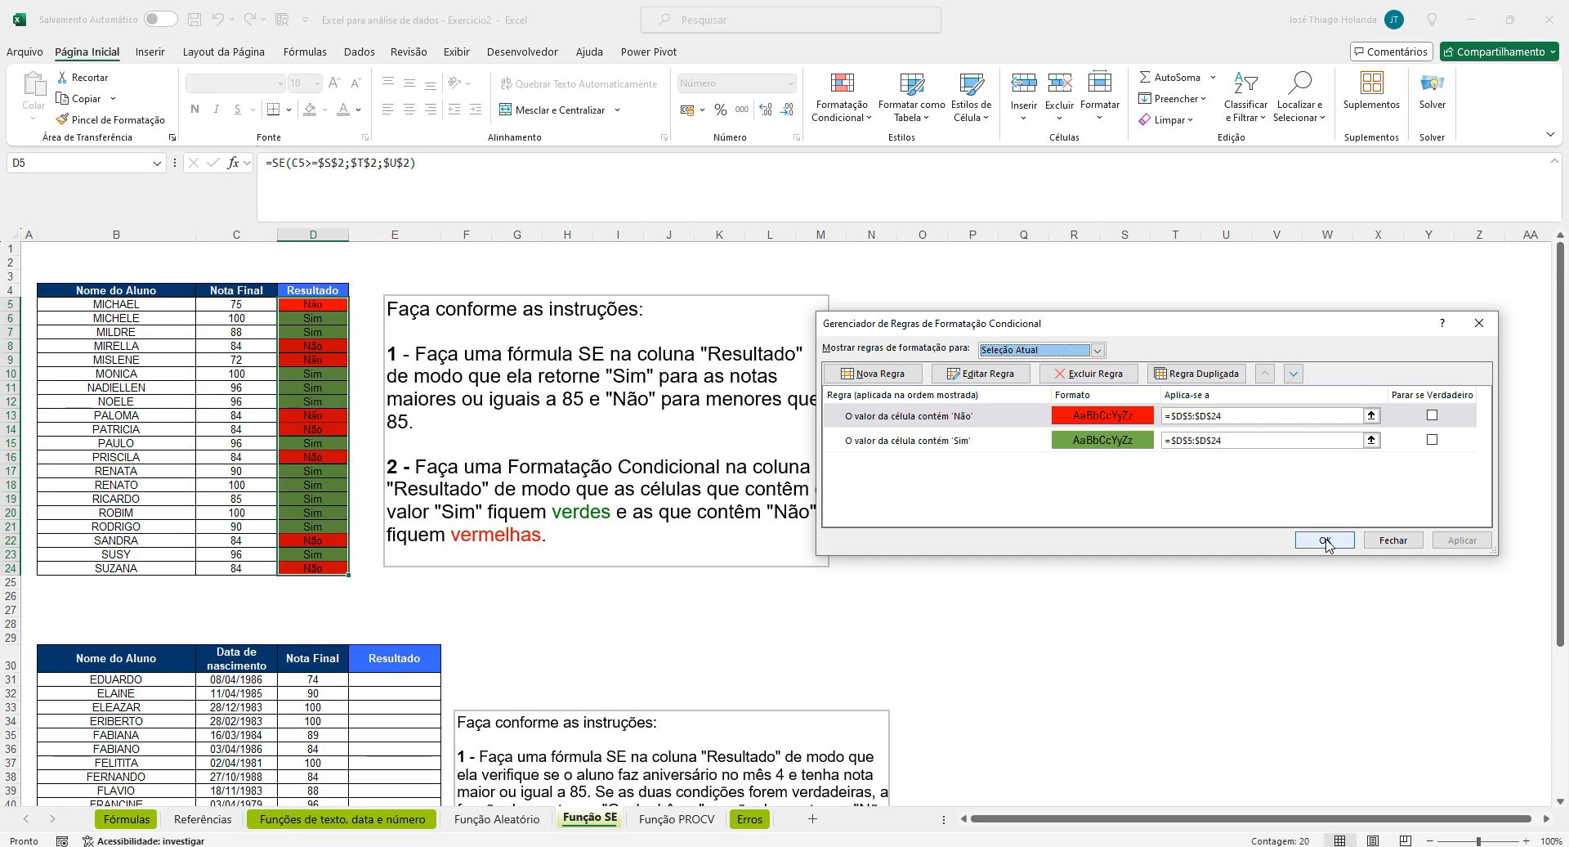
left_click(1326, 541)
left_click(1073, 429)
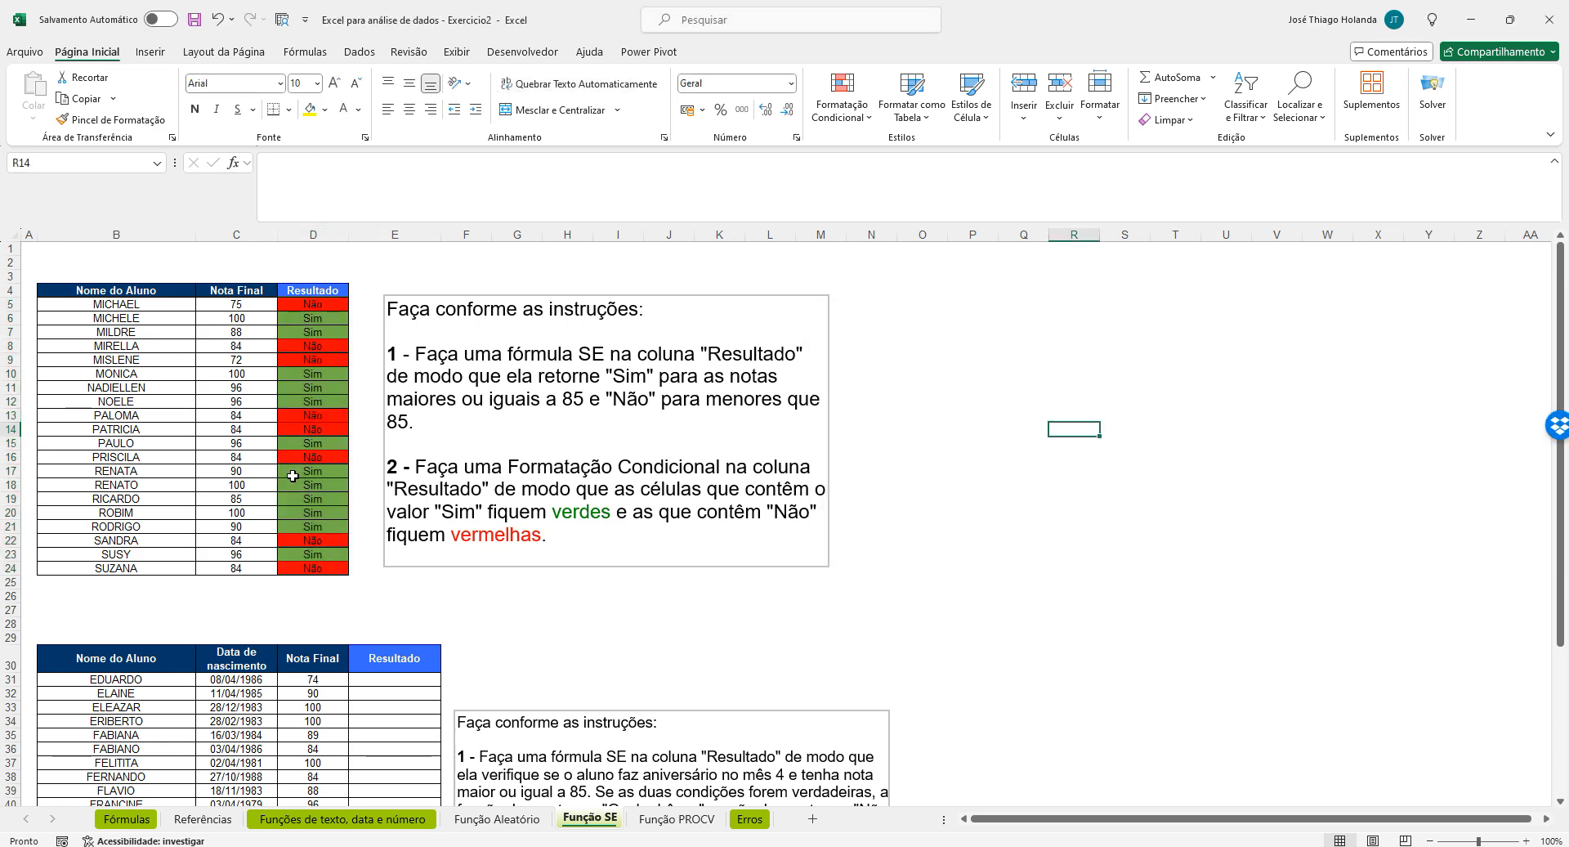
Test a different minimum grade in S2, check the grade and formula in row 7, and undo the test value
left_click(1074, 263)
left_click(1139, 263)
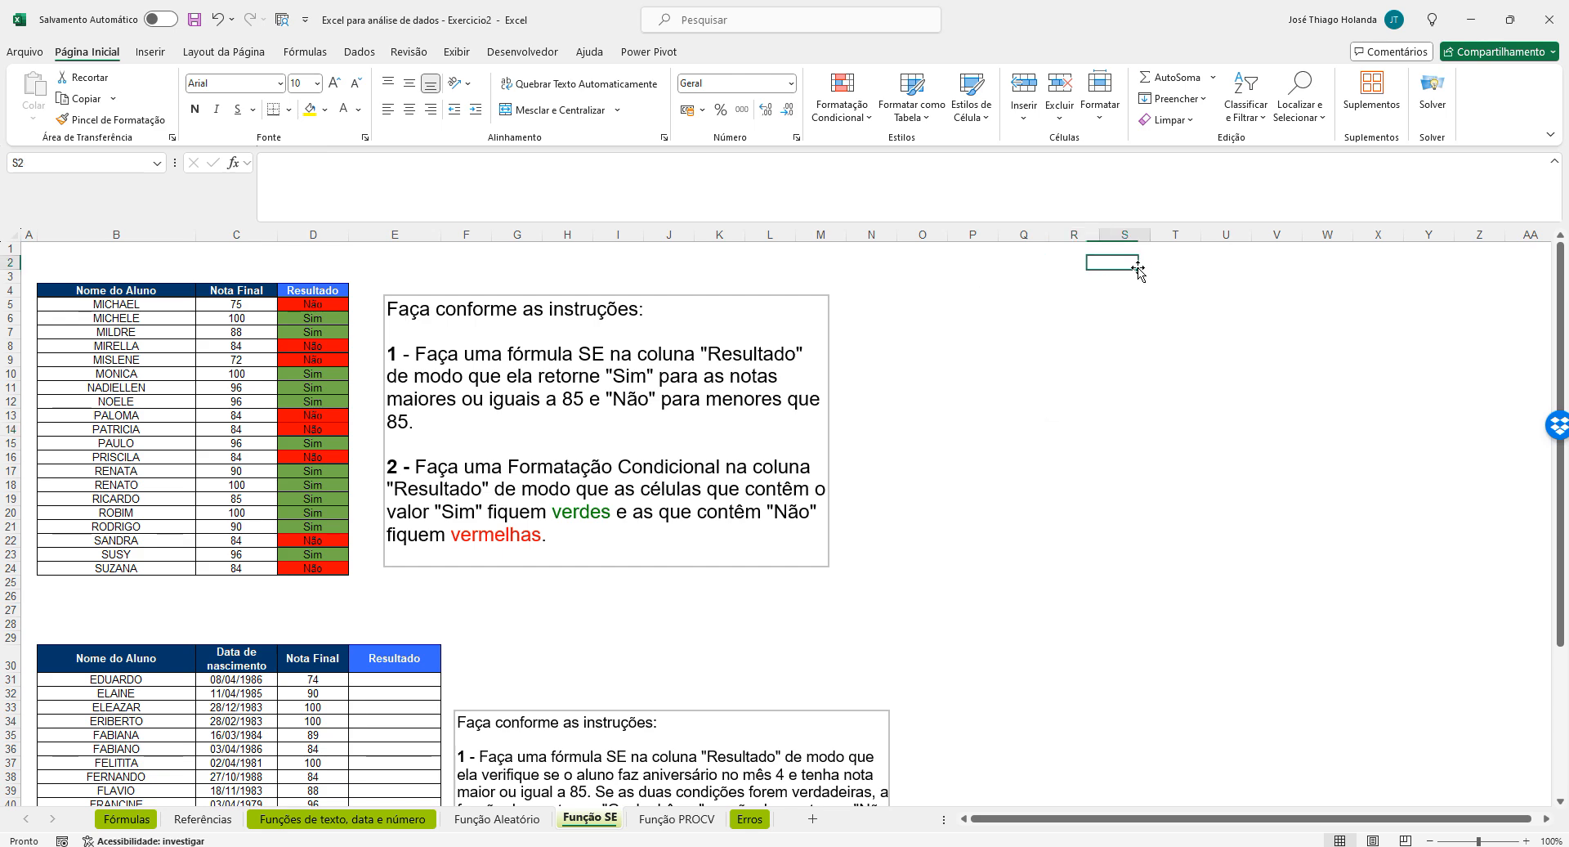
key("Return")
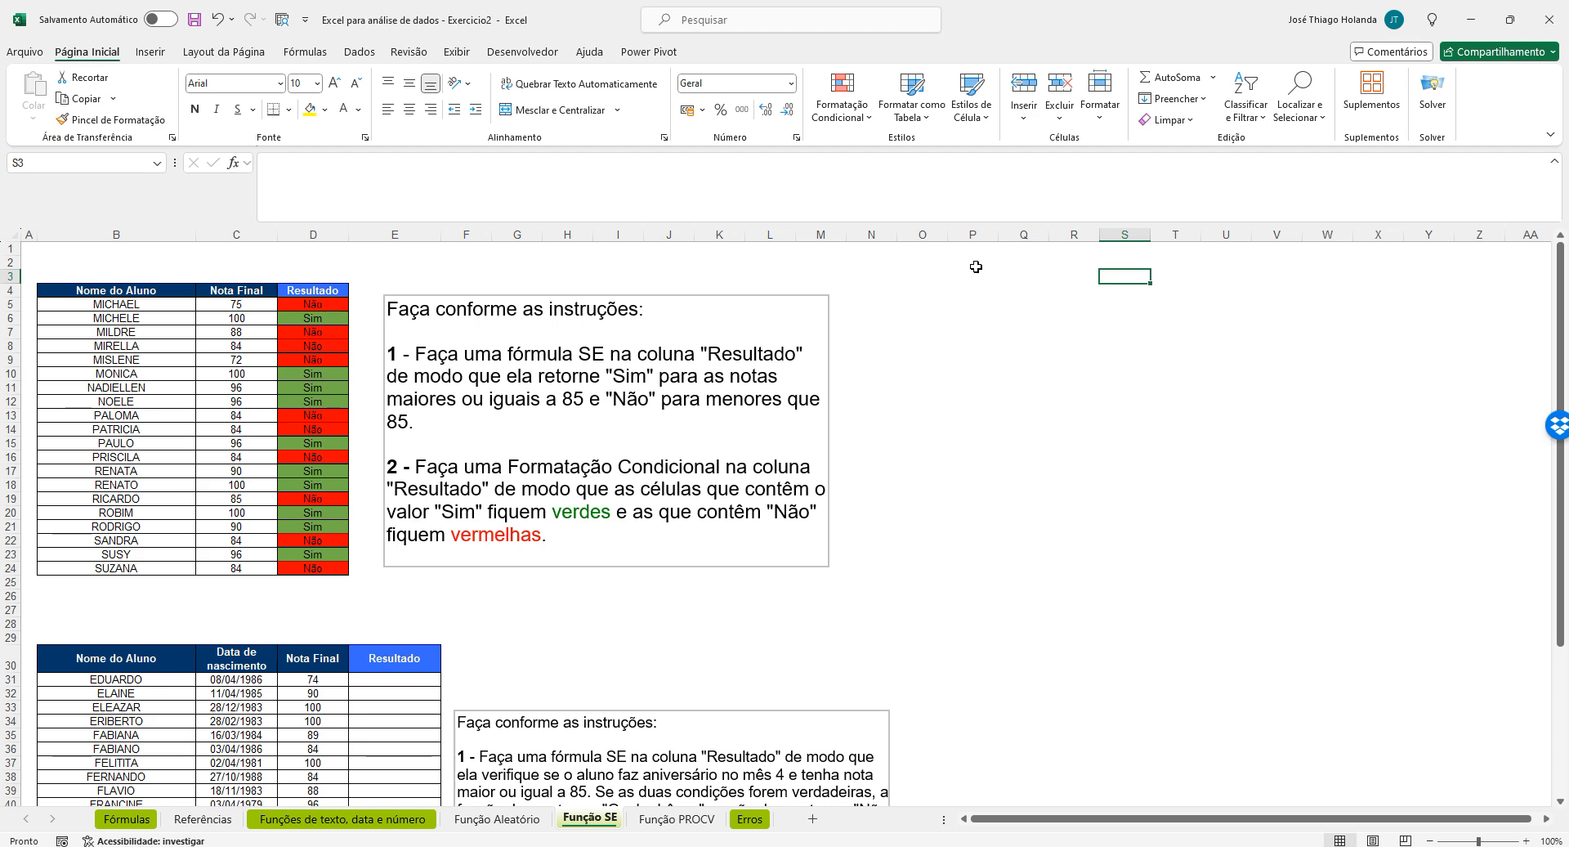
left_click(184, 331)
left_click(218, 331)
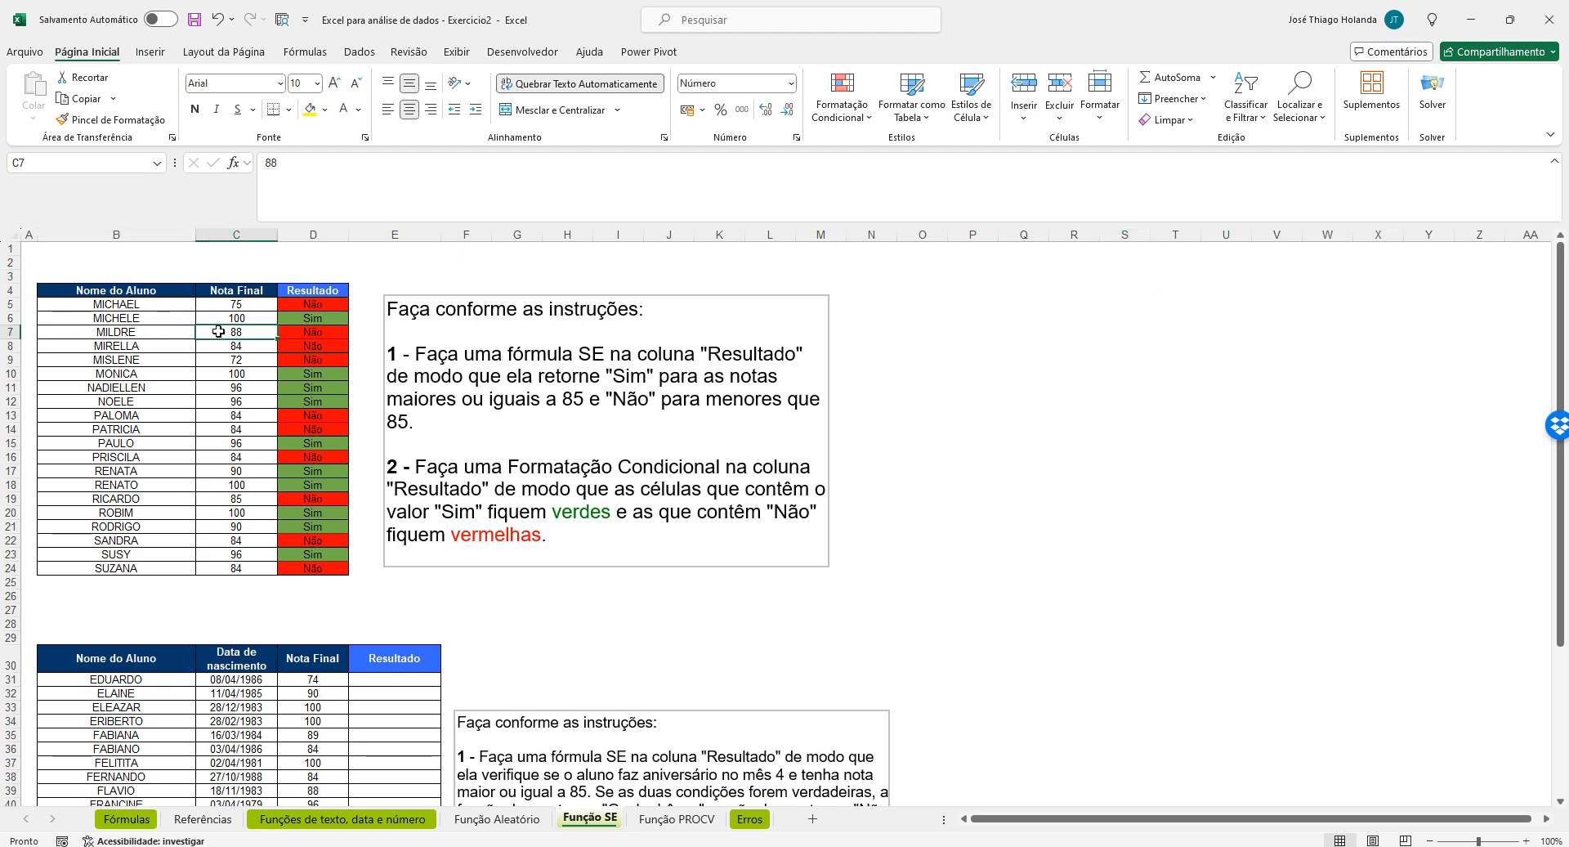
left_click(301, 334)
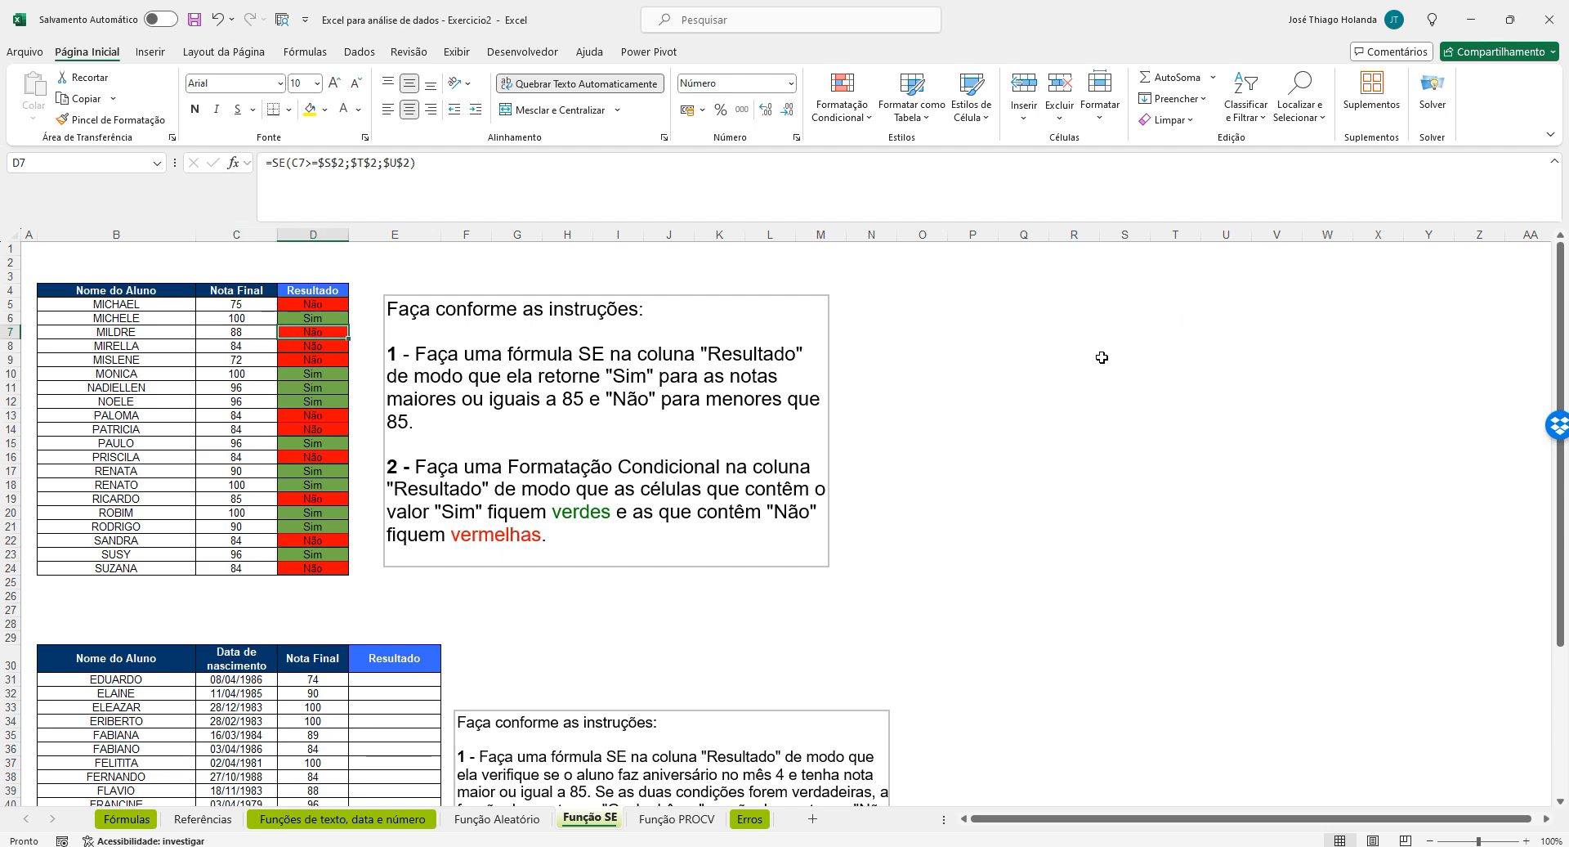
key("ctrl+z")
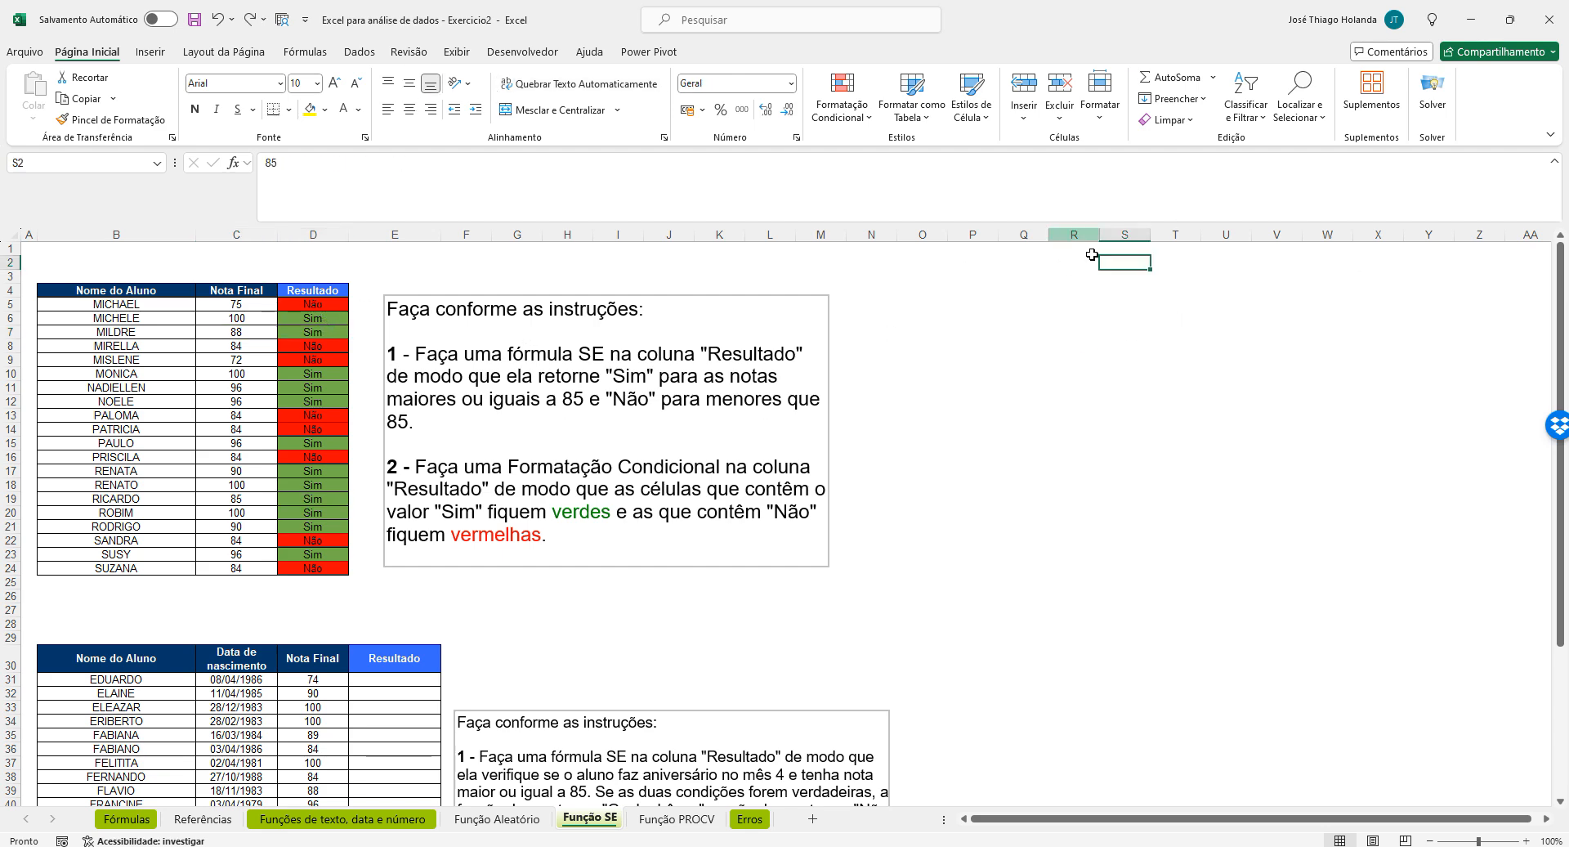
Go to the second student table and select its first Resultado cell, E31
left_click(1085, 442)
scroll(974, 458, "down", 6)
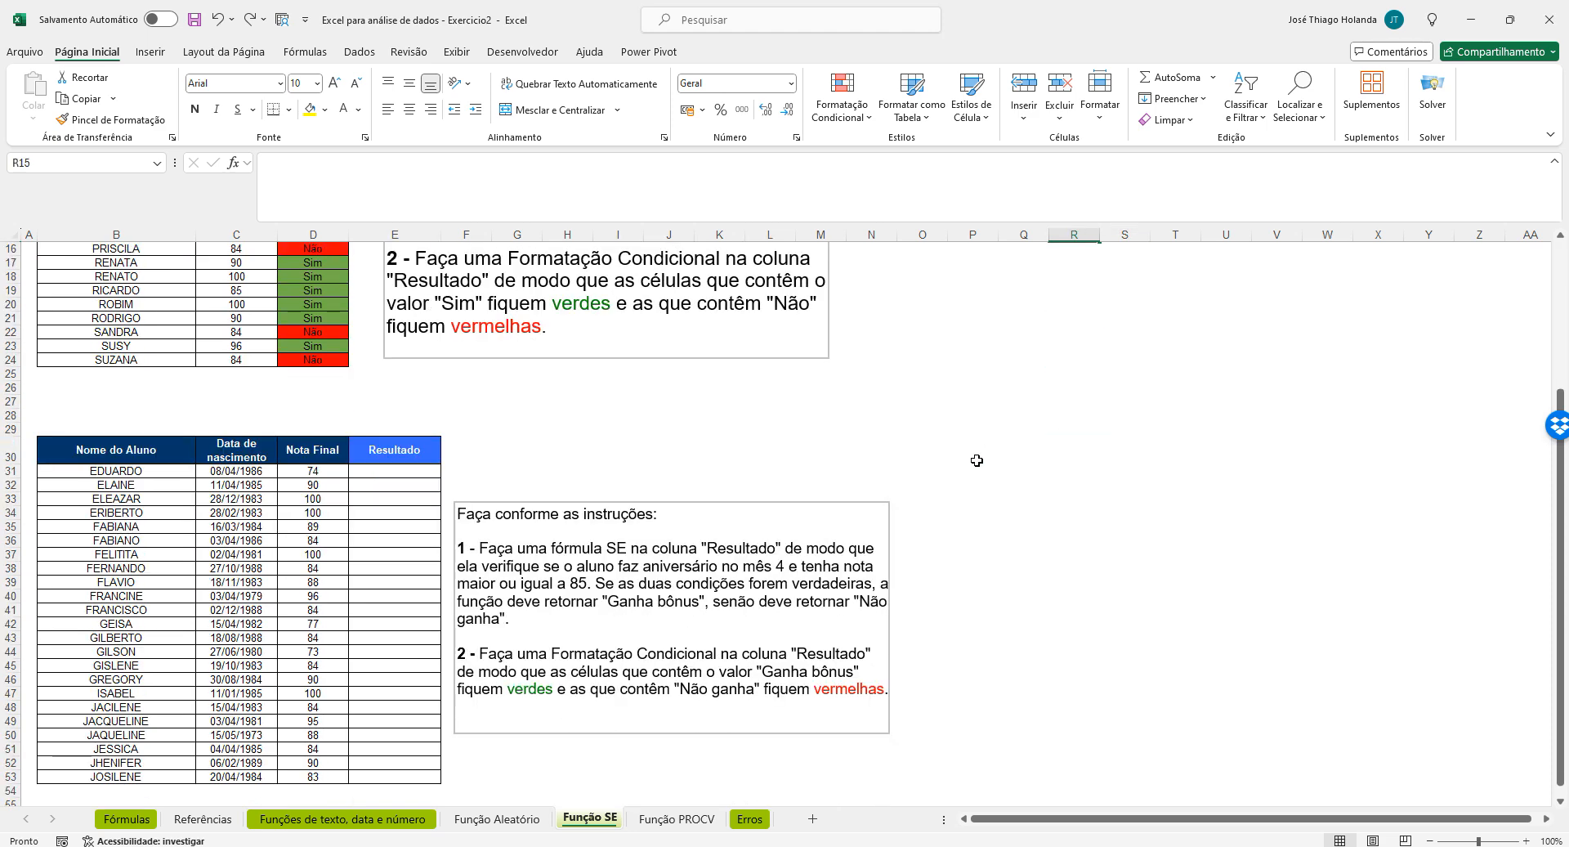
scroll(977, 460, "down", 1)
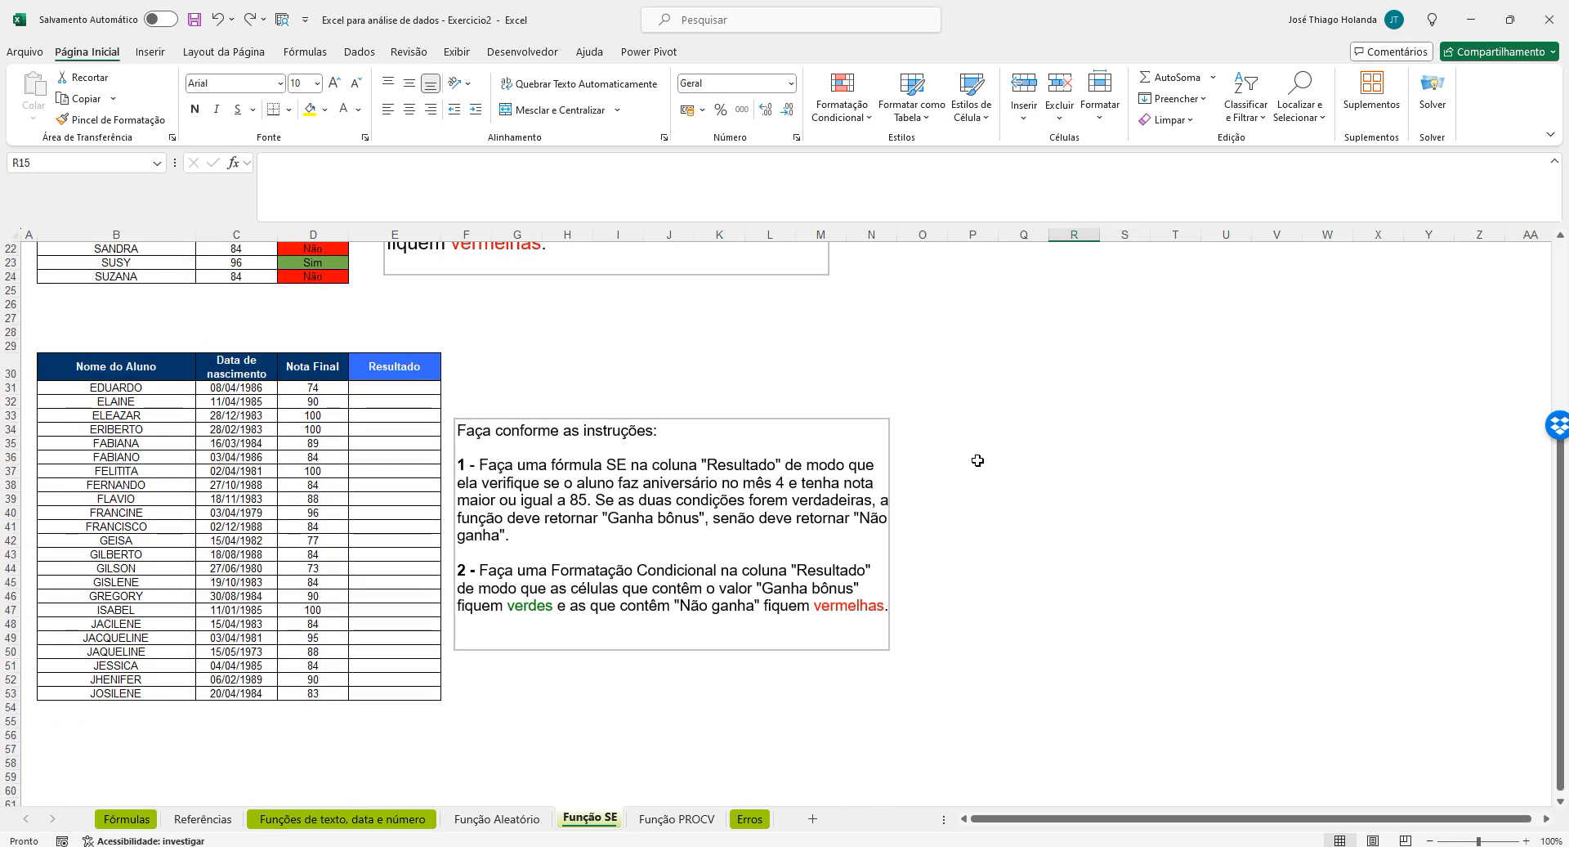
left_click(420, 392)
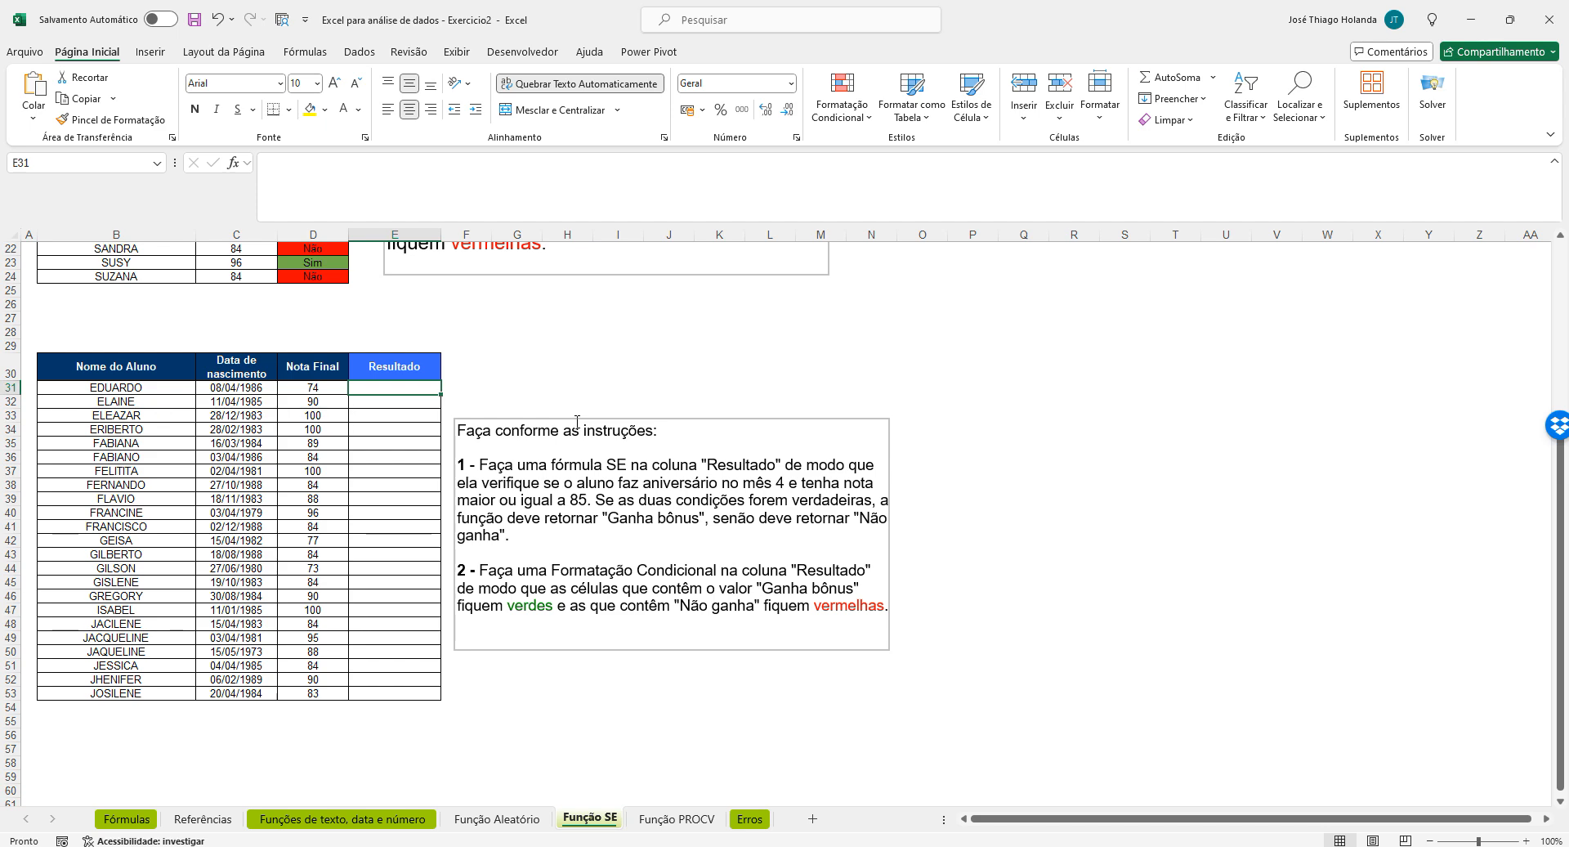
type("=se")
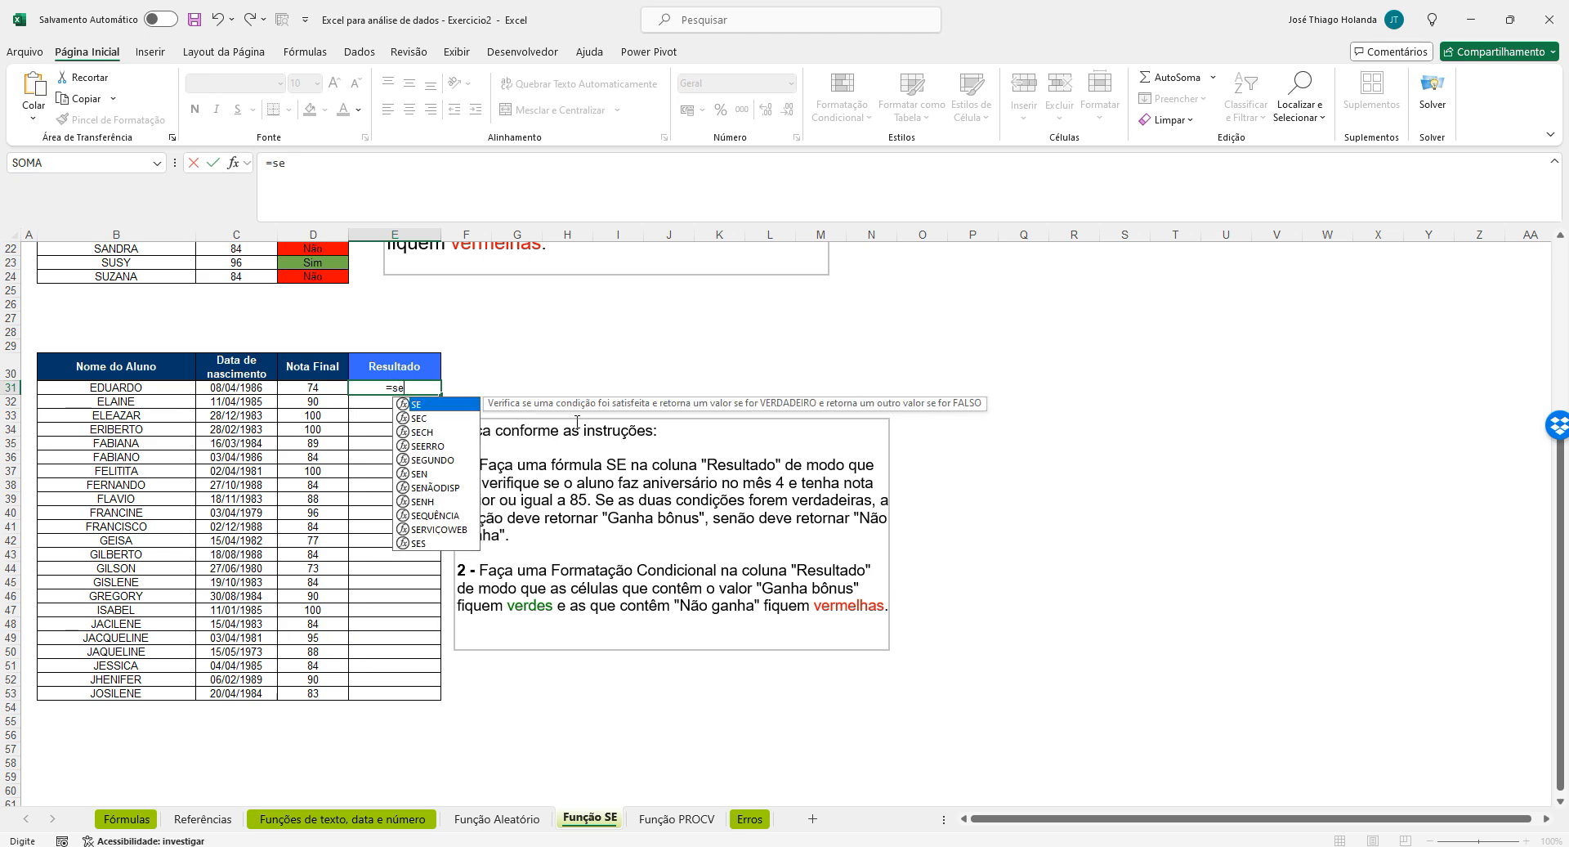
type("(")
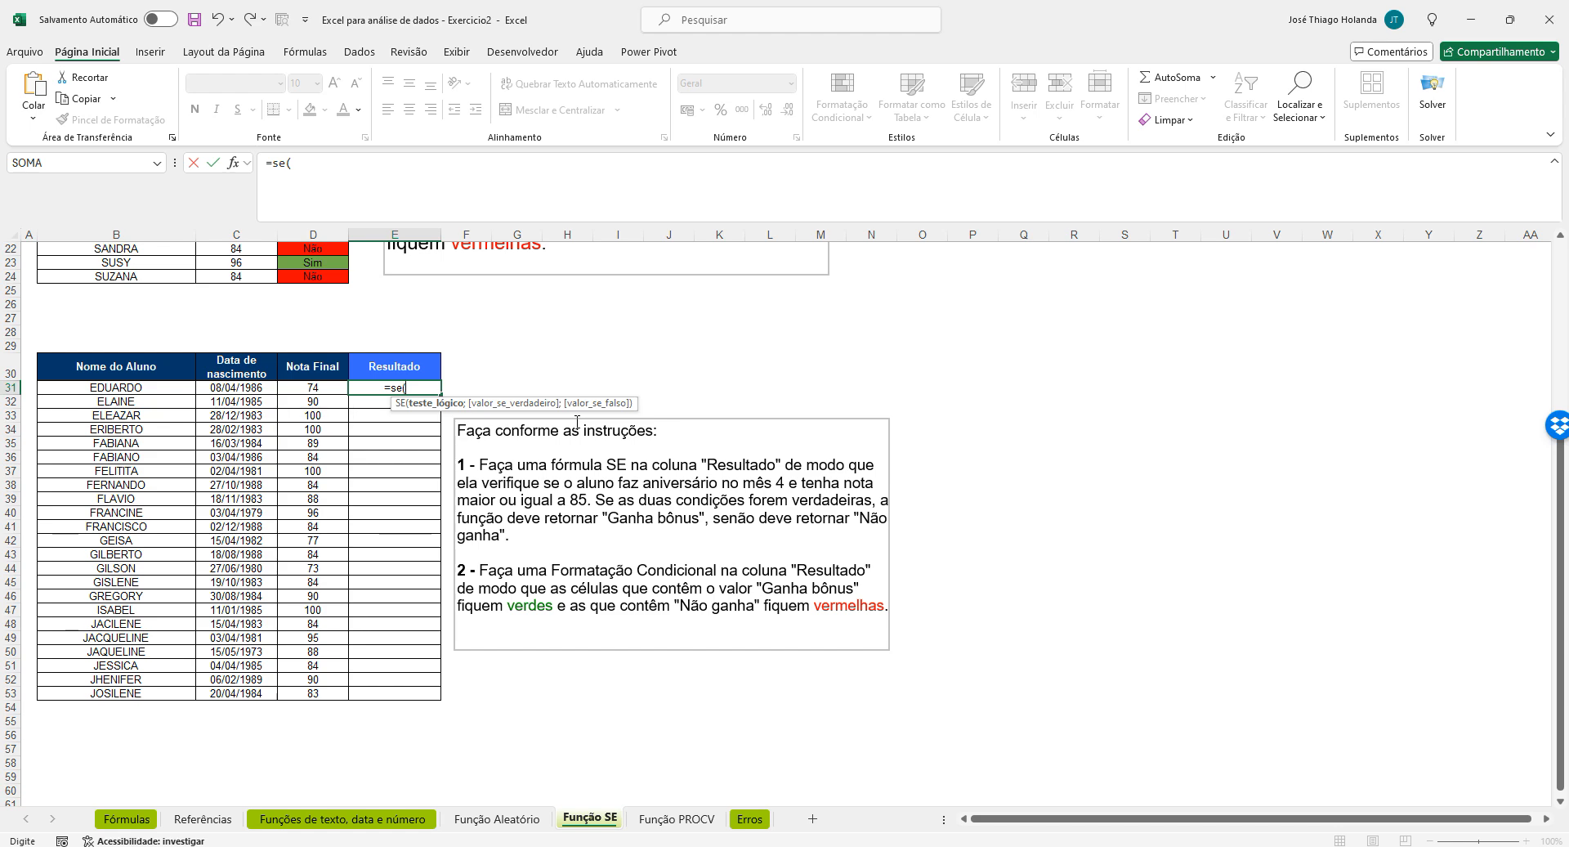
key("BackSpace")
key("BackSpace")
key("BackSpace")
key("Escape")
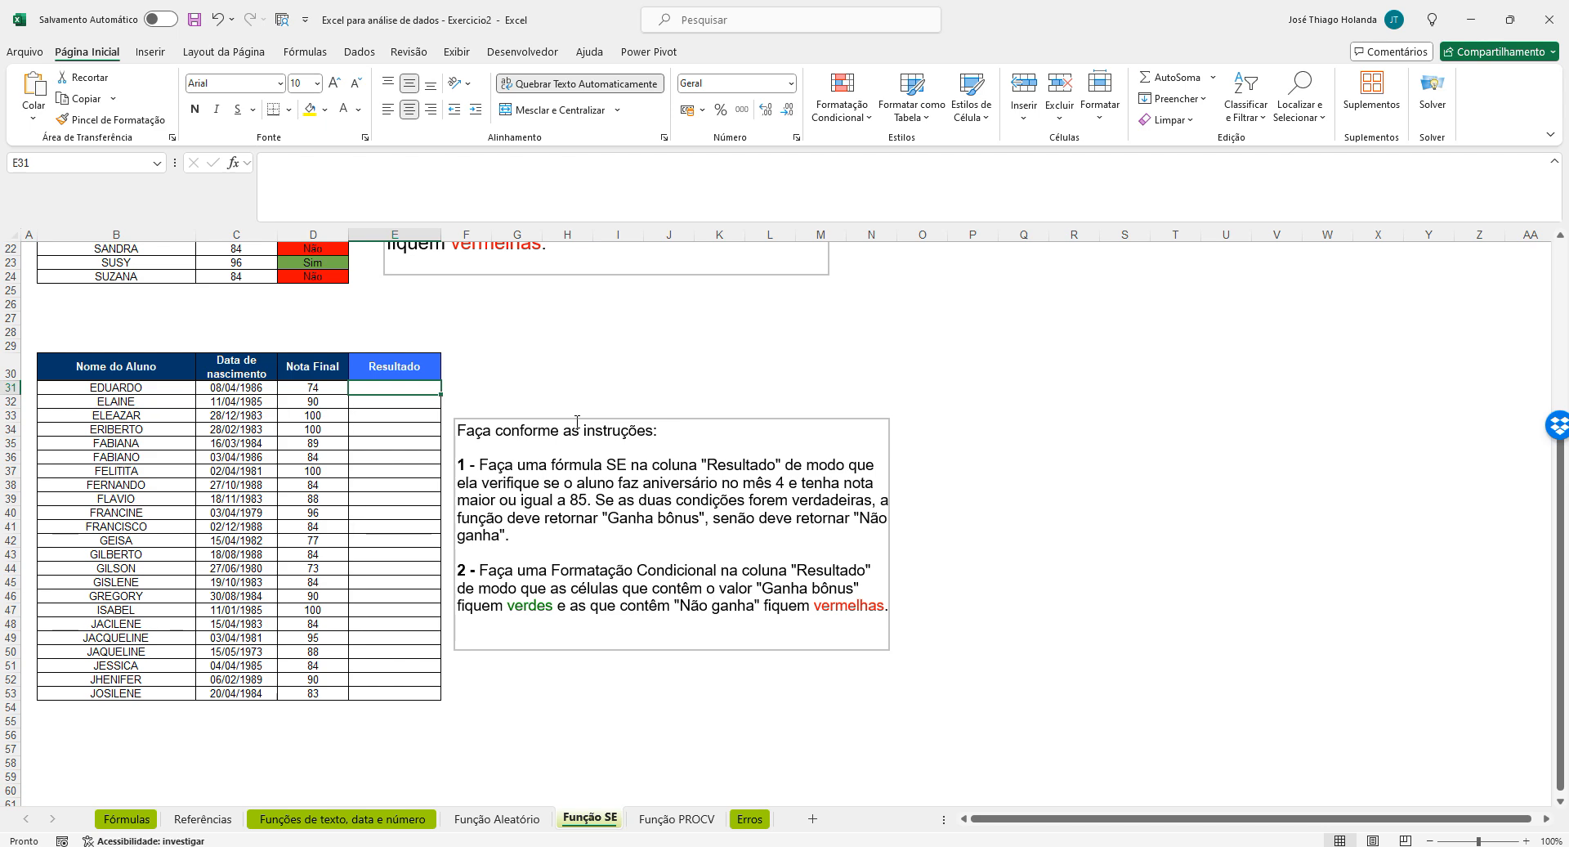
Enter =MÊS(C31) in E31 to extract the month from the first student's birth date
type("=m")
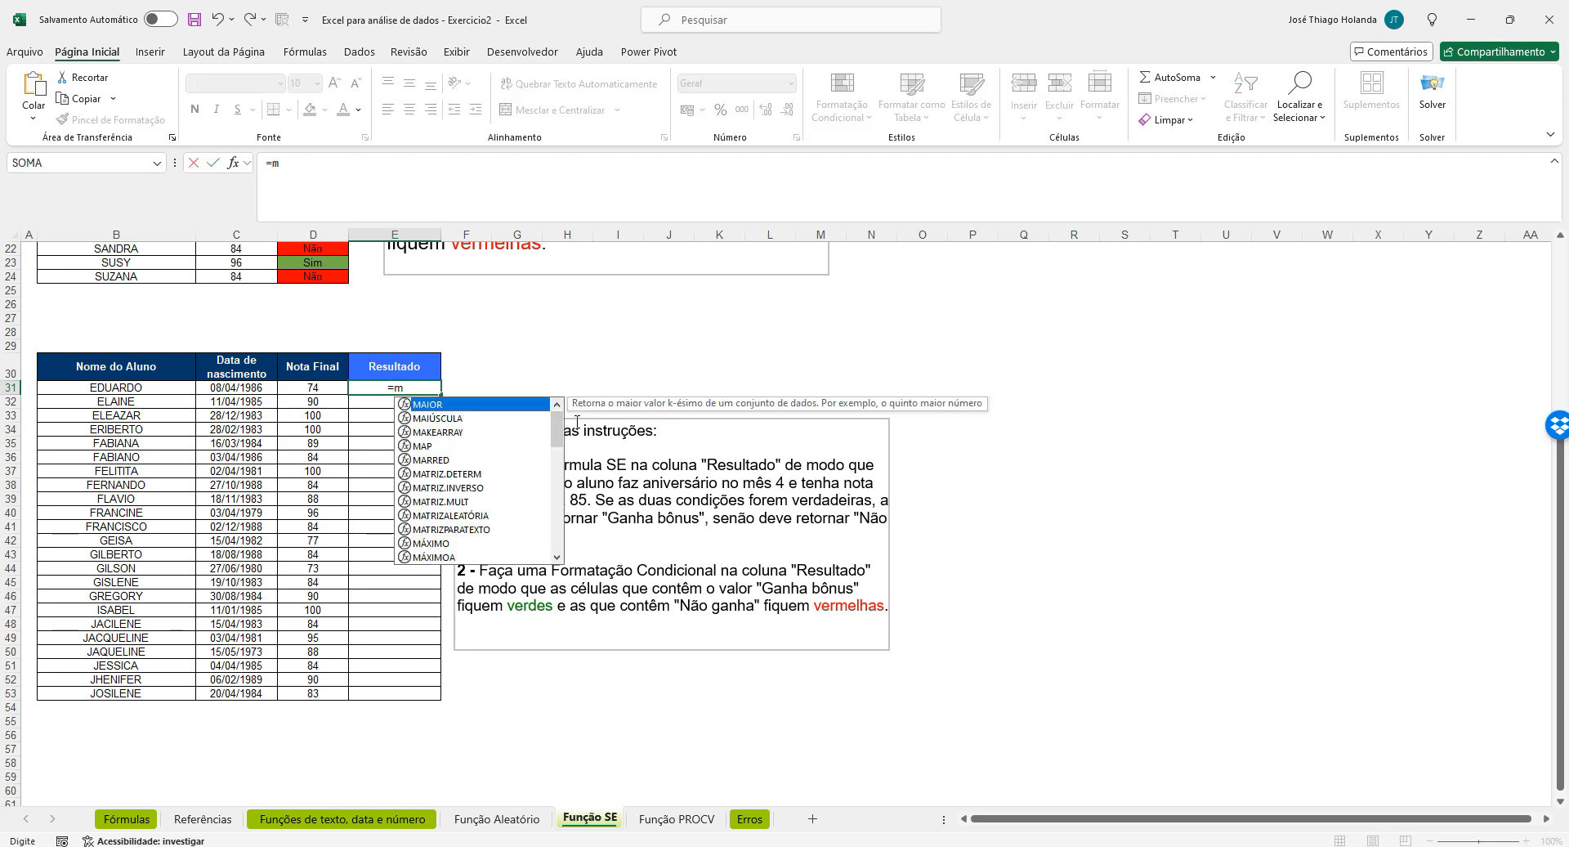
type("ês")
key("Tab")
left_click(234, 388)
key("Return")
key("Up")
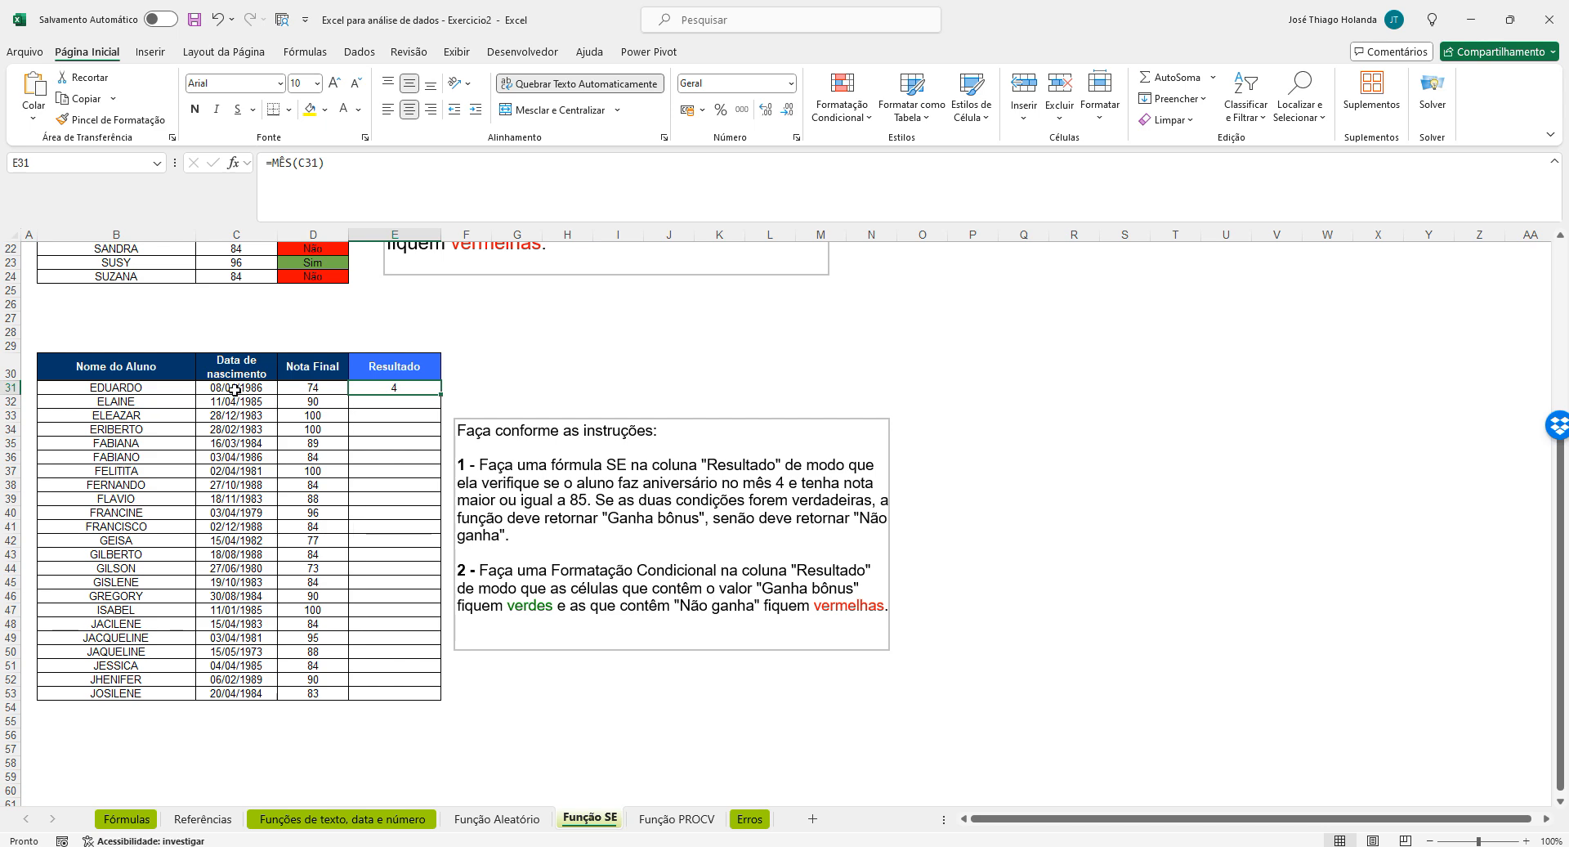
Wrap the MÊS function in E31 in an SE test, making the formula =SE(MÊS(C31)=4;"Ganha Bônus";"Não Ganha")
left_click(317, 166)
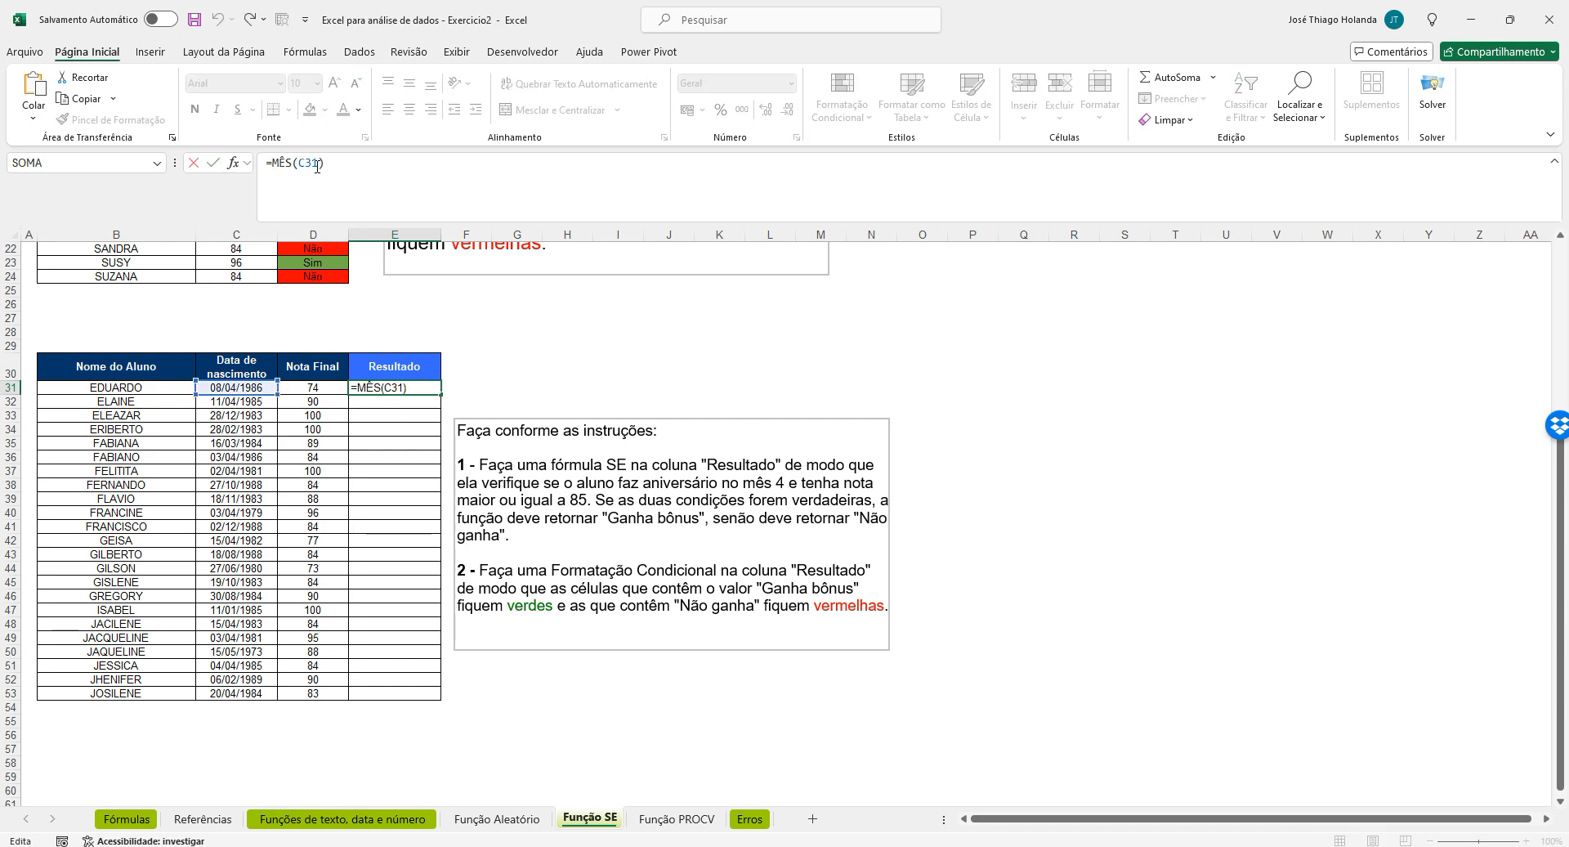
type("se(")
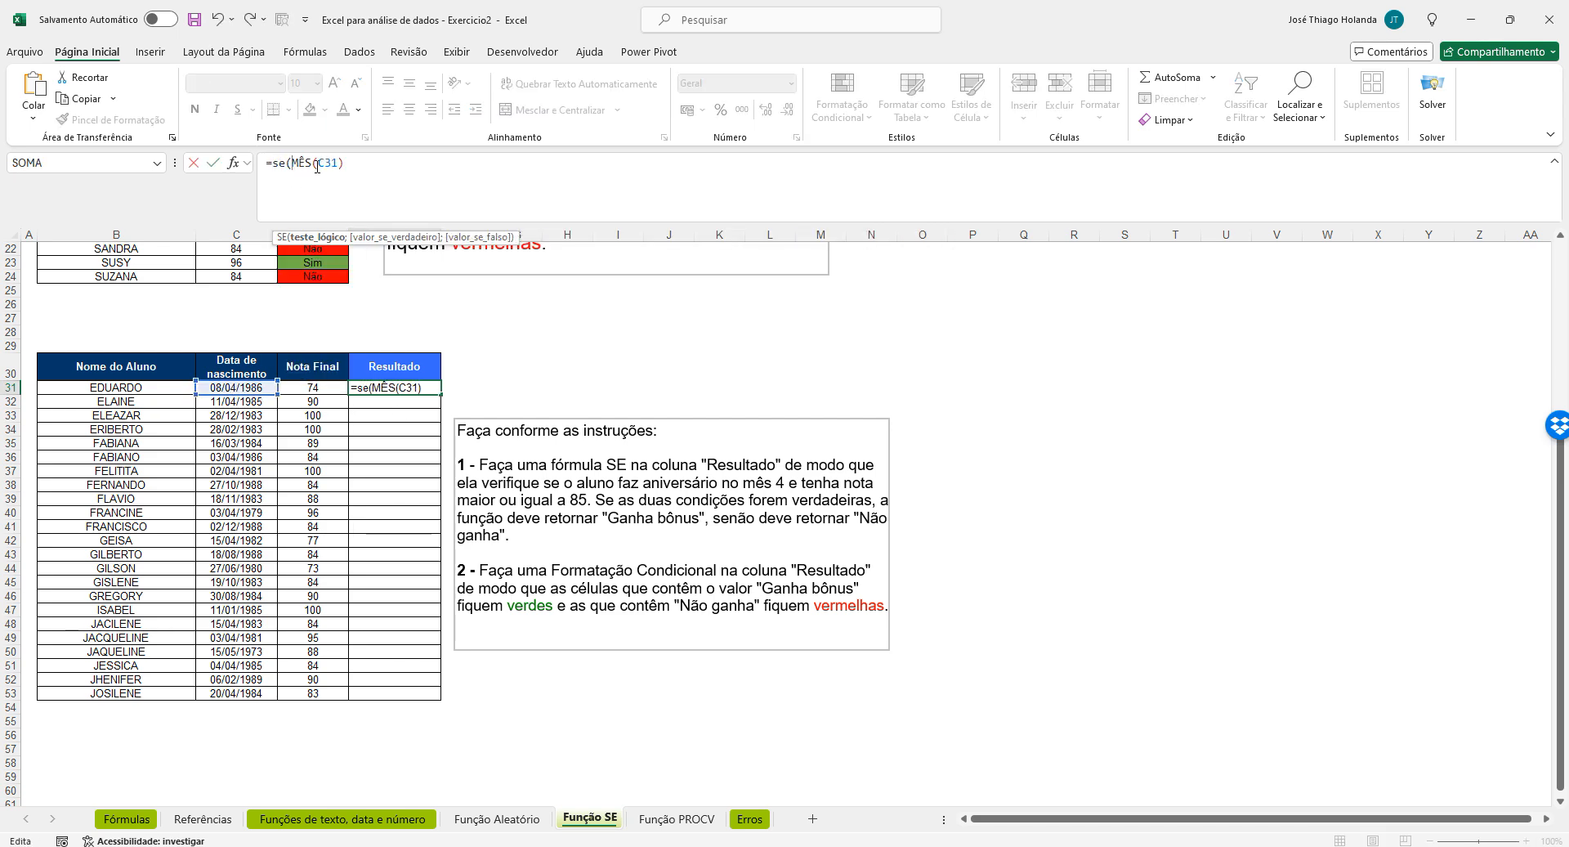
type("=")
type("4;")
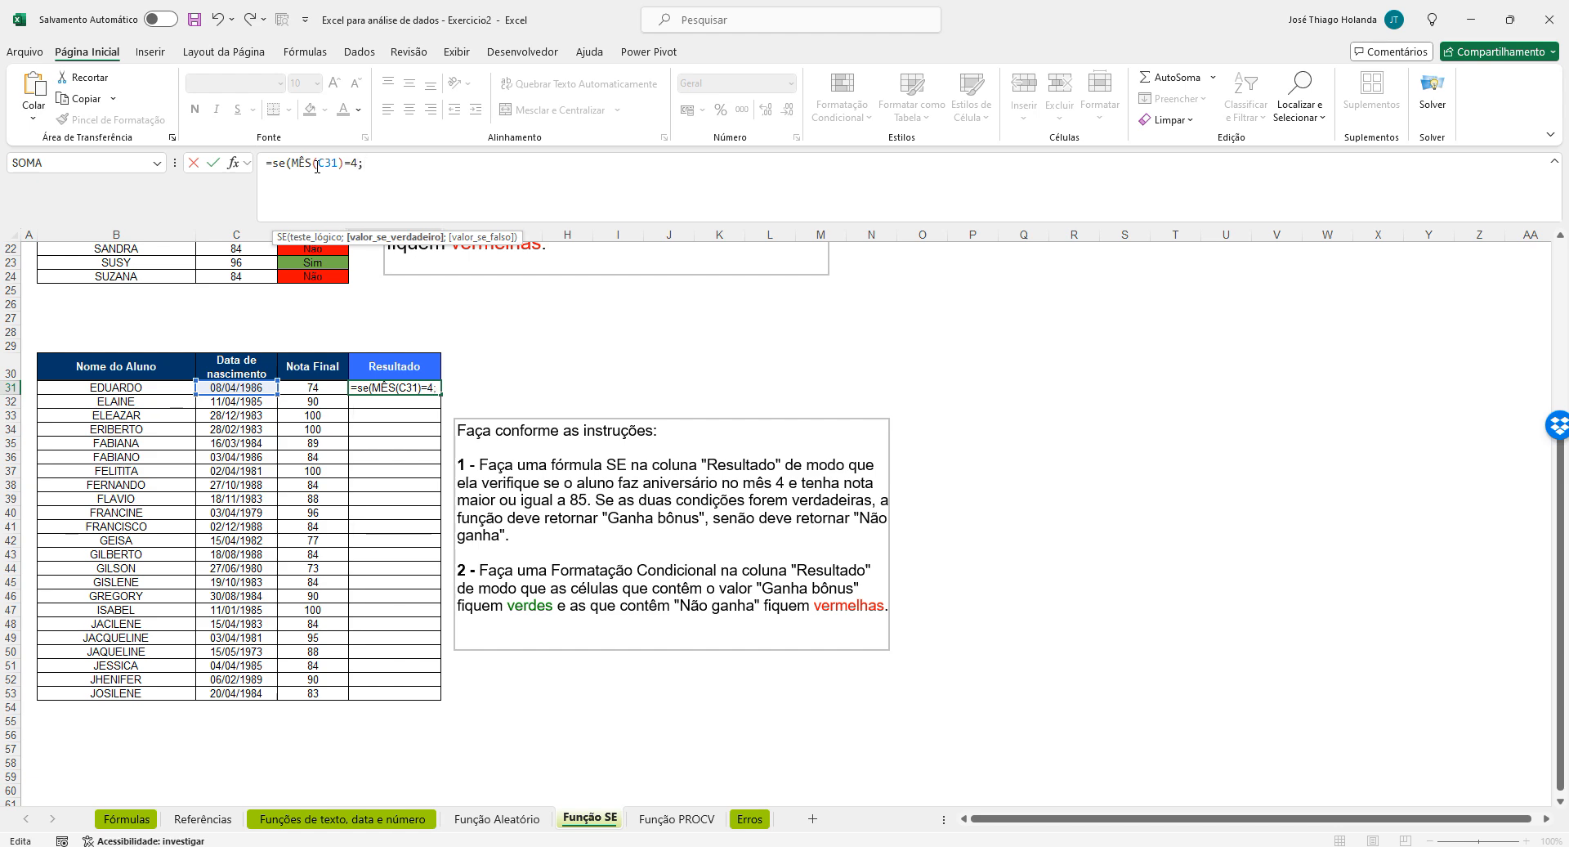
type("G")
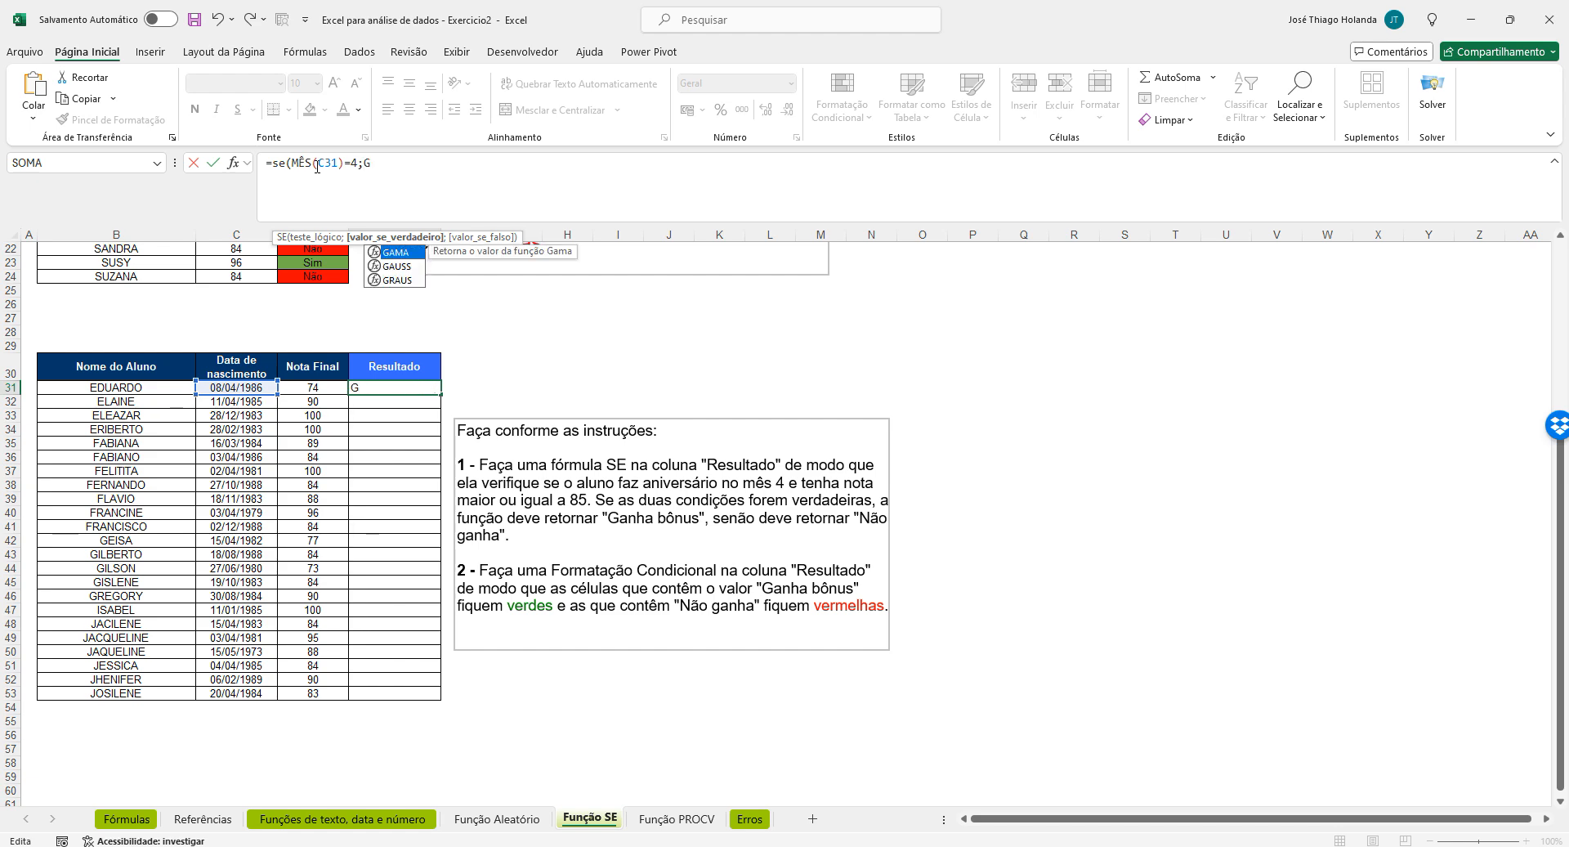
type("anha Bon")
key("BackSpace")
key("BackSpace")
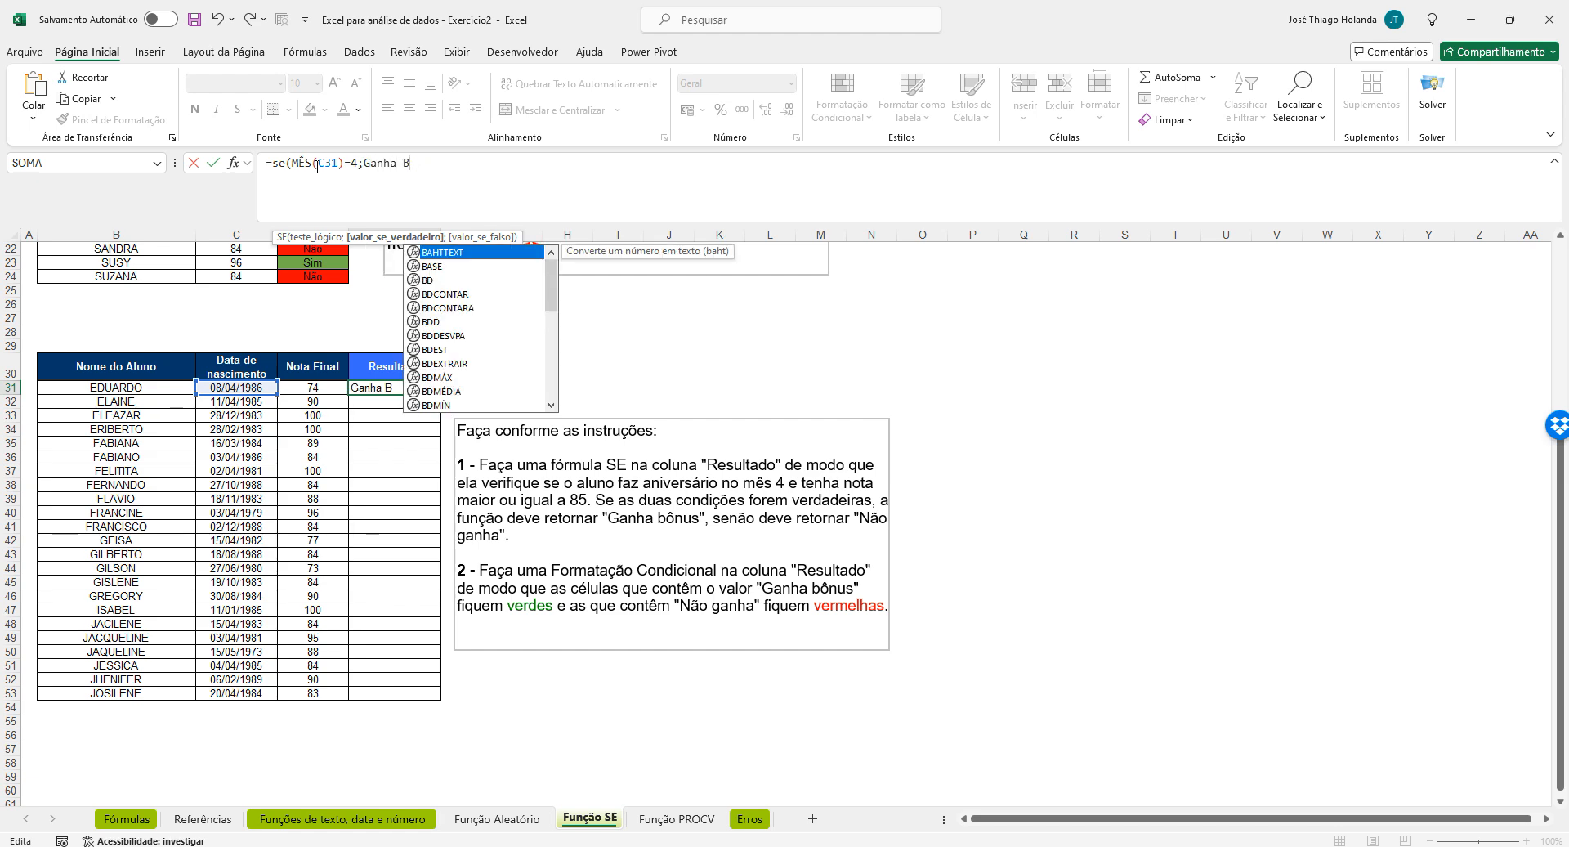
key("Escape")
type("ônus")
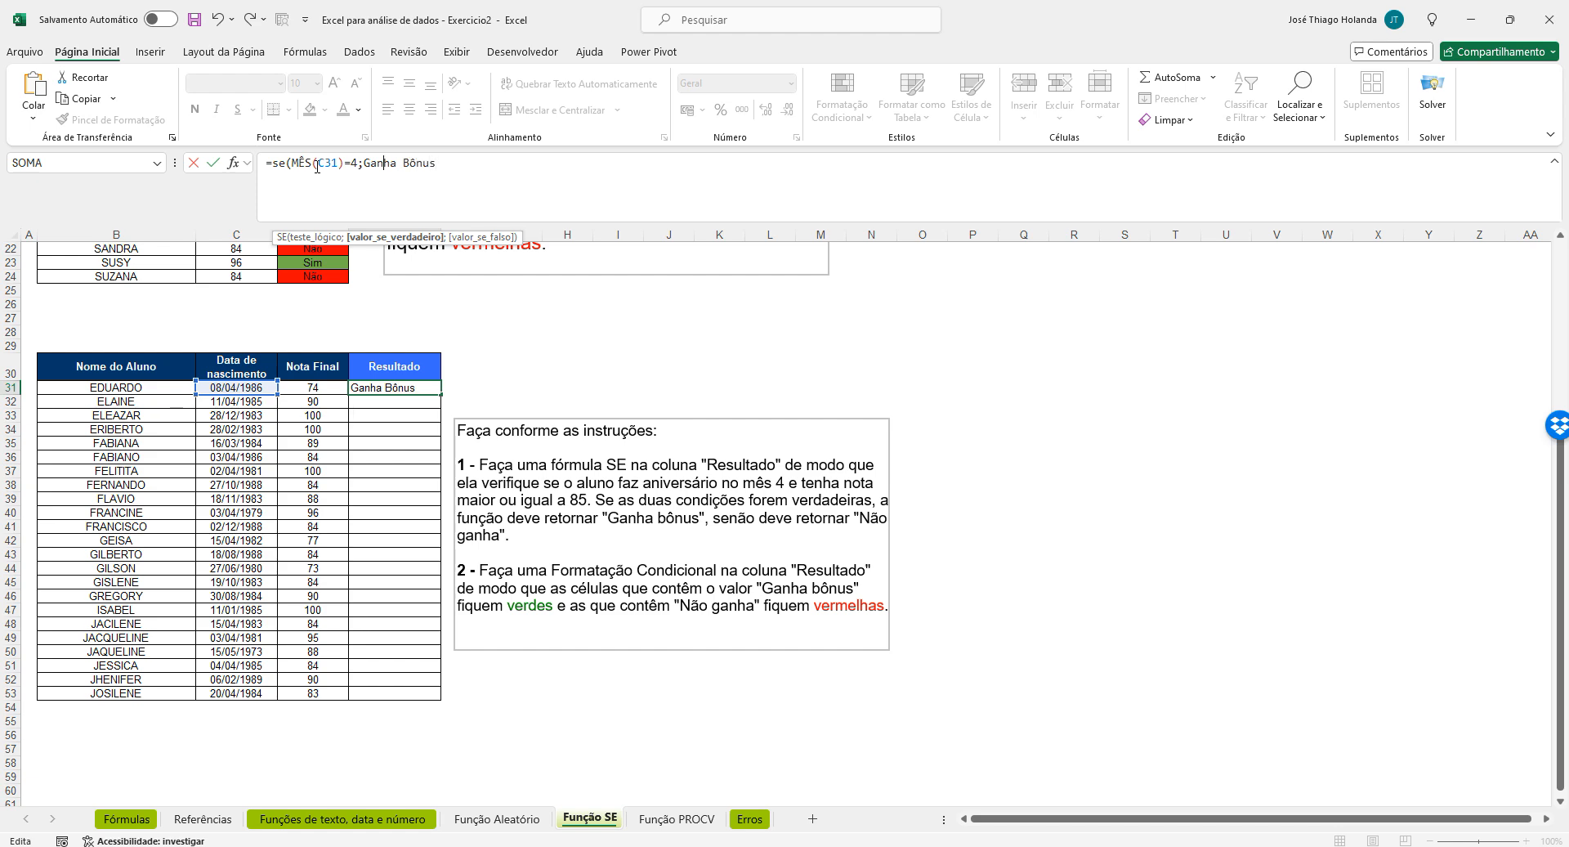
type("\"")
type("\";")
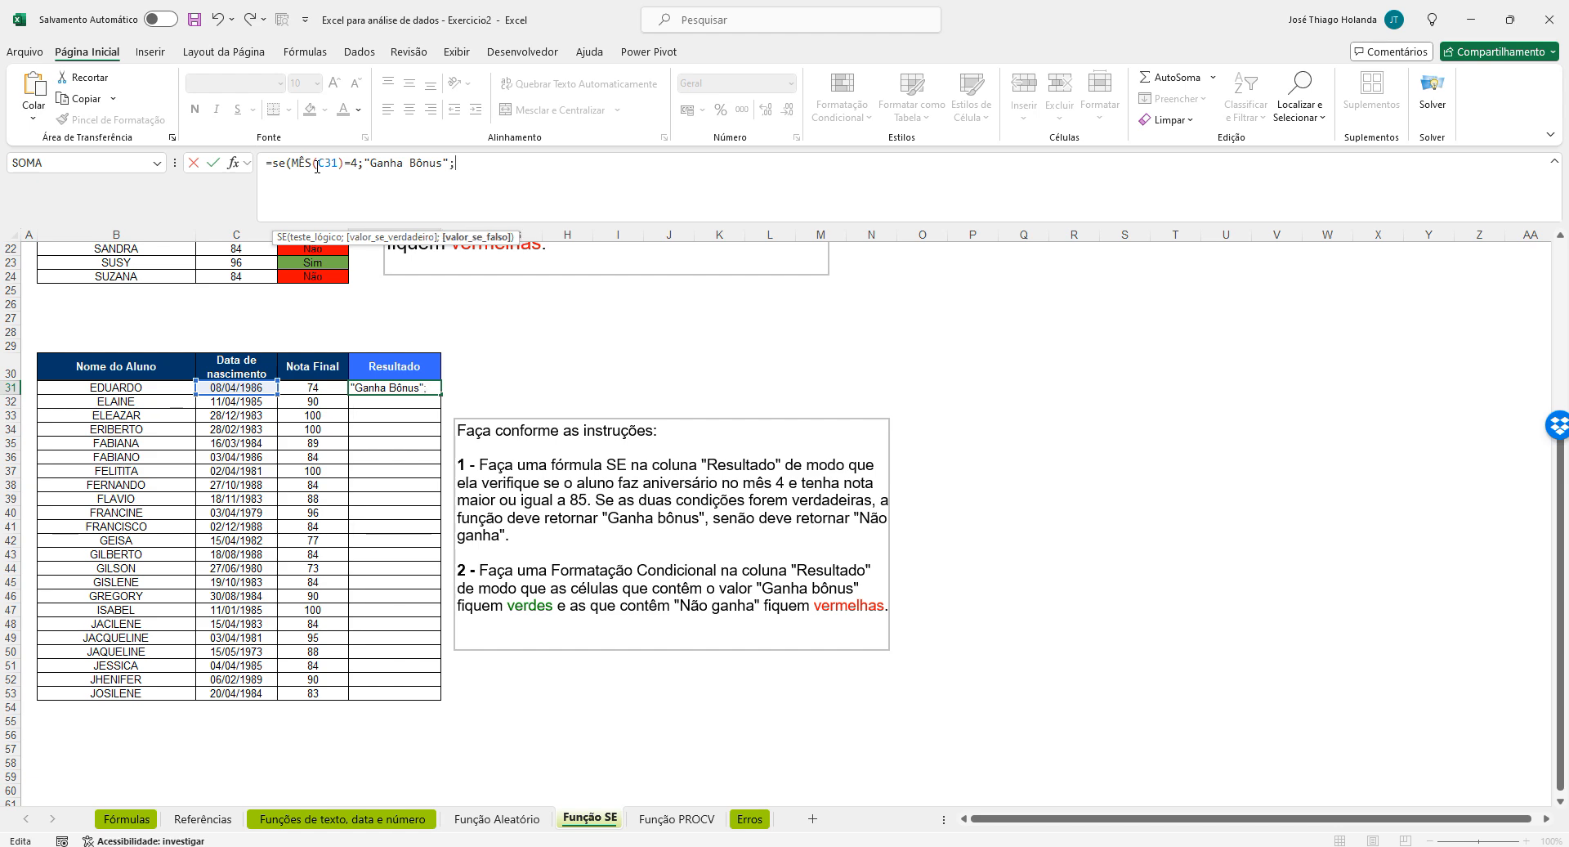
type("\"Não Ganha\")")
left_click(212, 163)
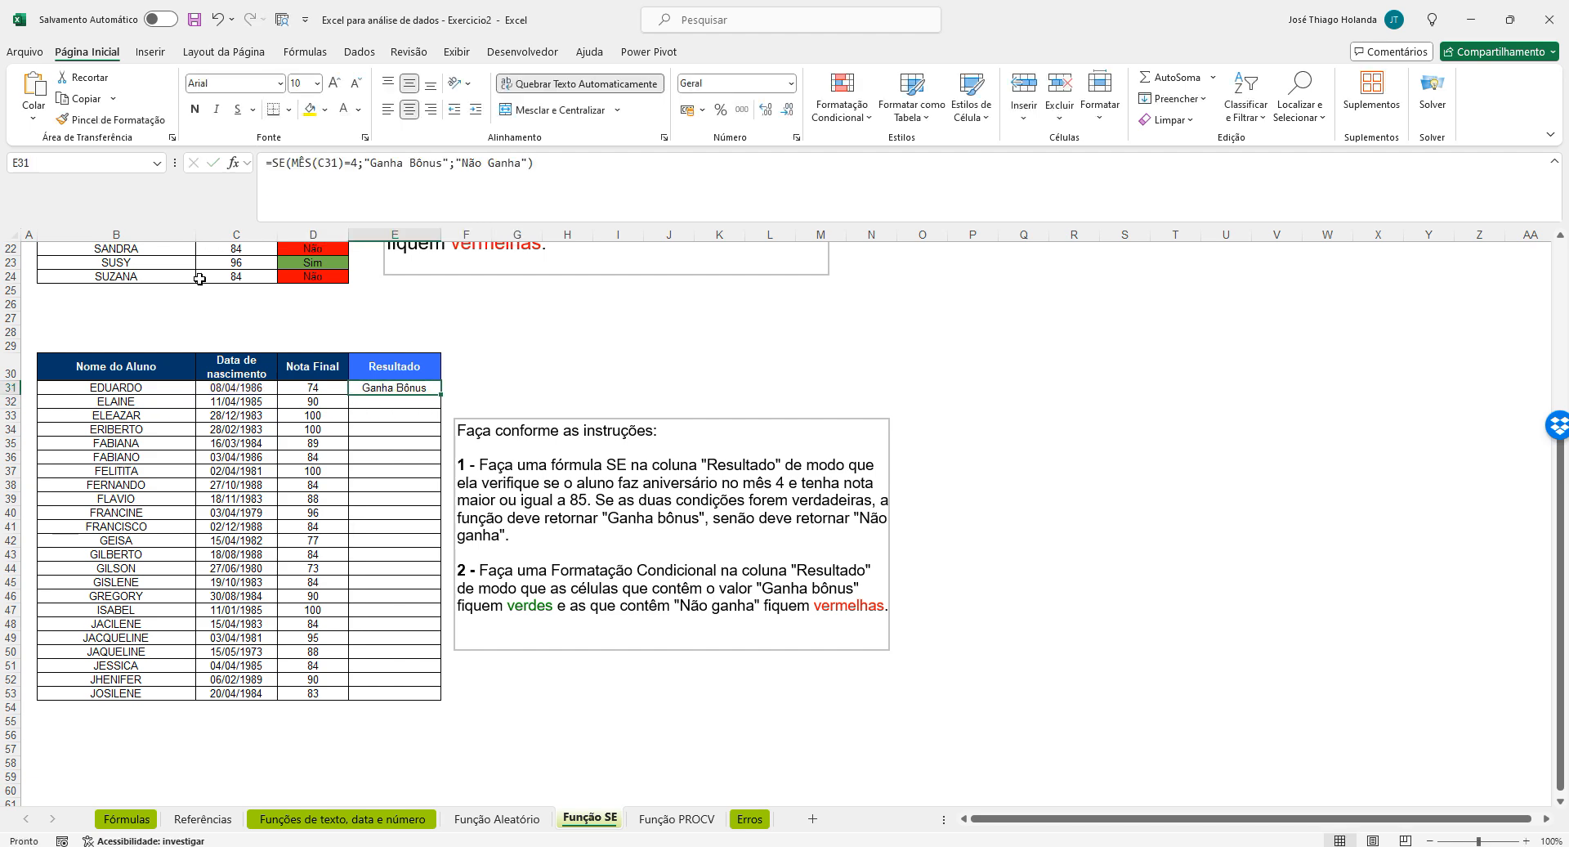
Fill the E31 formula down to E53 and check the copied formulas in the Resultado column
left_click_drag(442, 394, 456, 697)
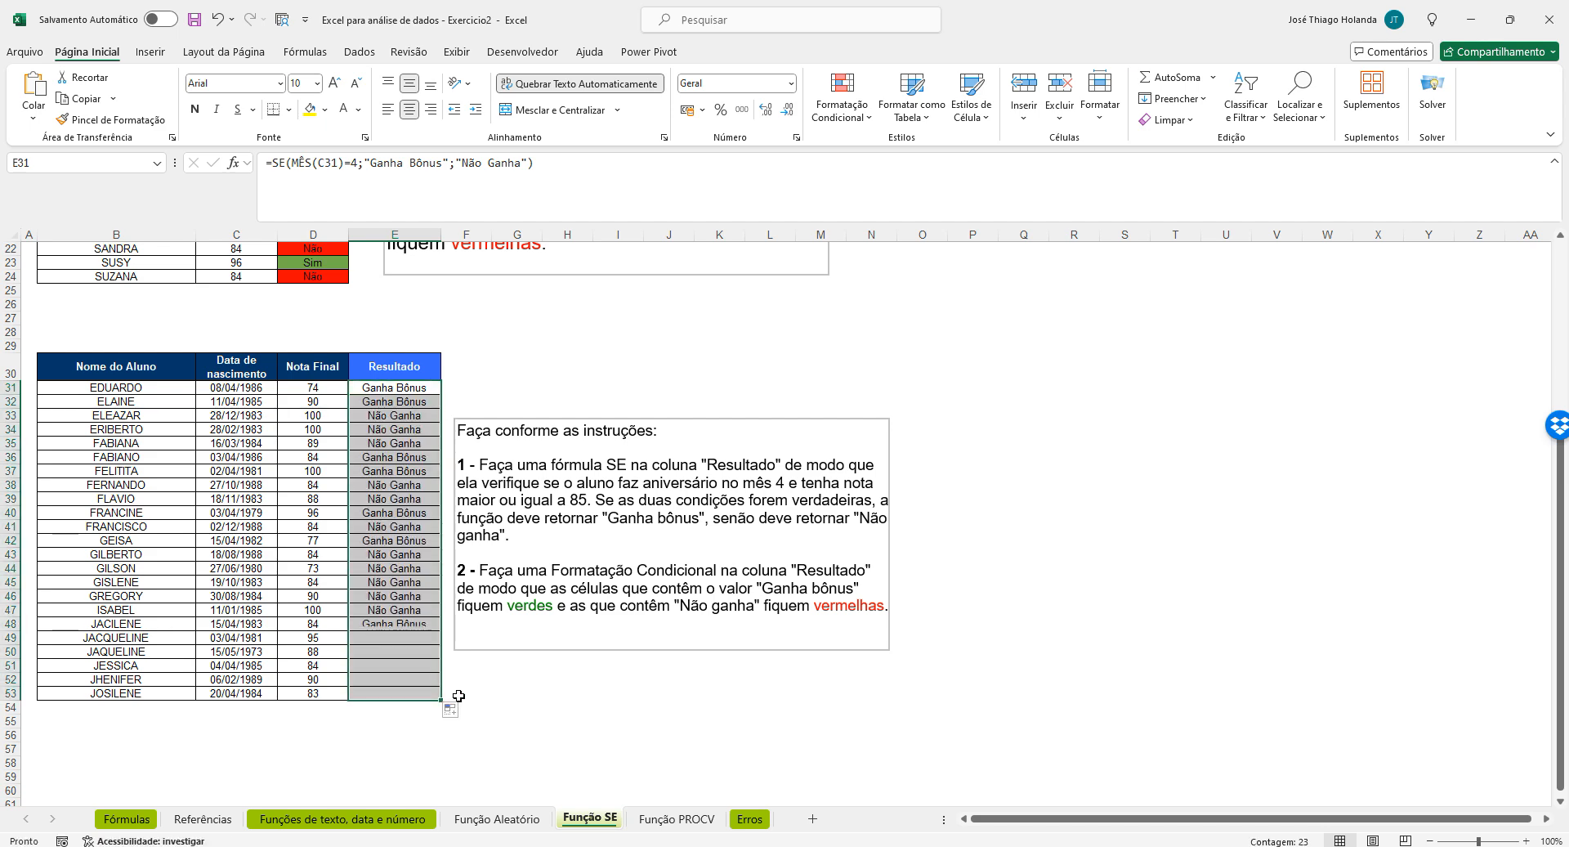
left_click(391, 429)
scroll(584, 467, "up", 4)
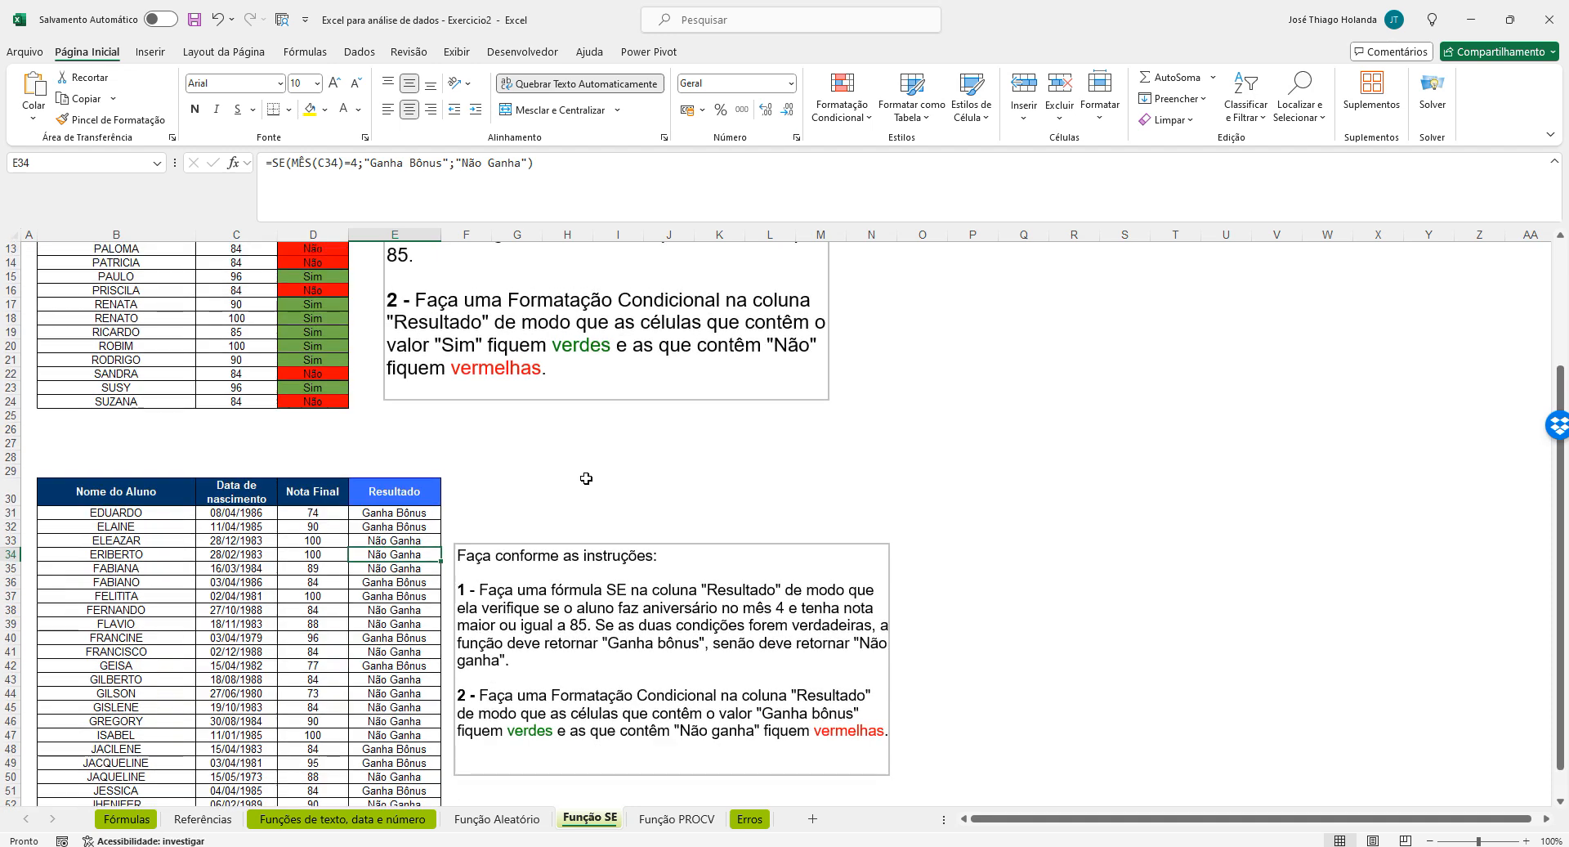
scroll(490, 466, "down", 2)
left_click(402, 472)
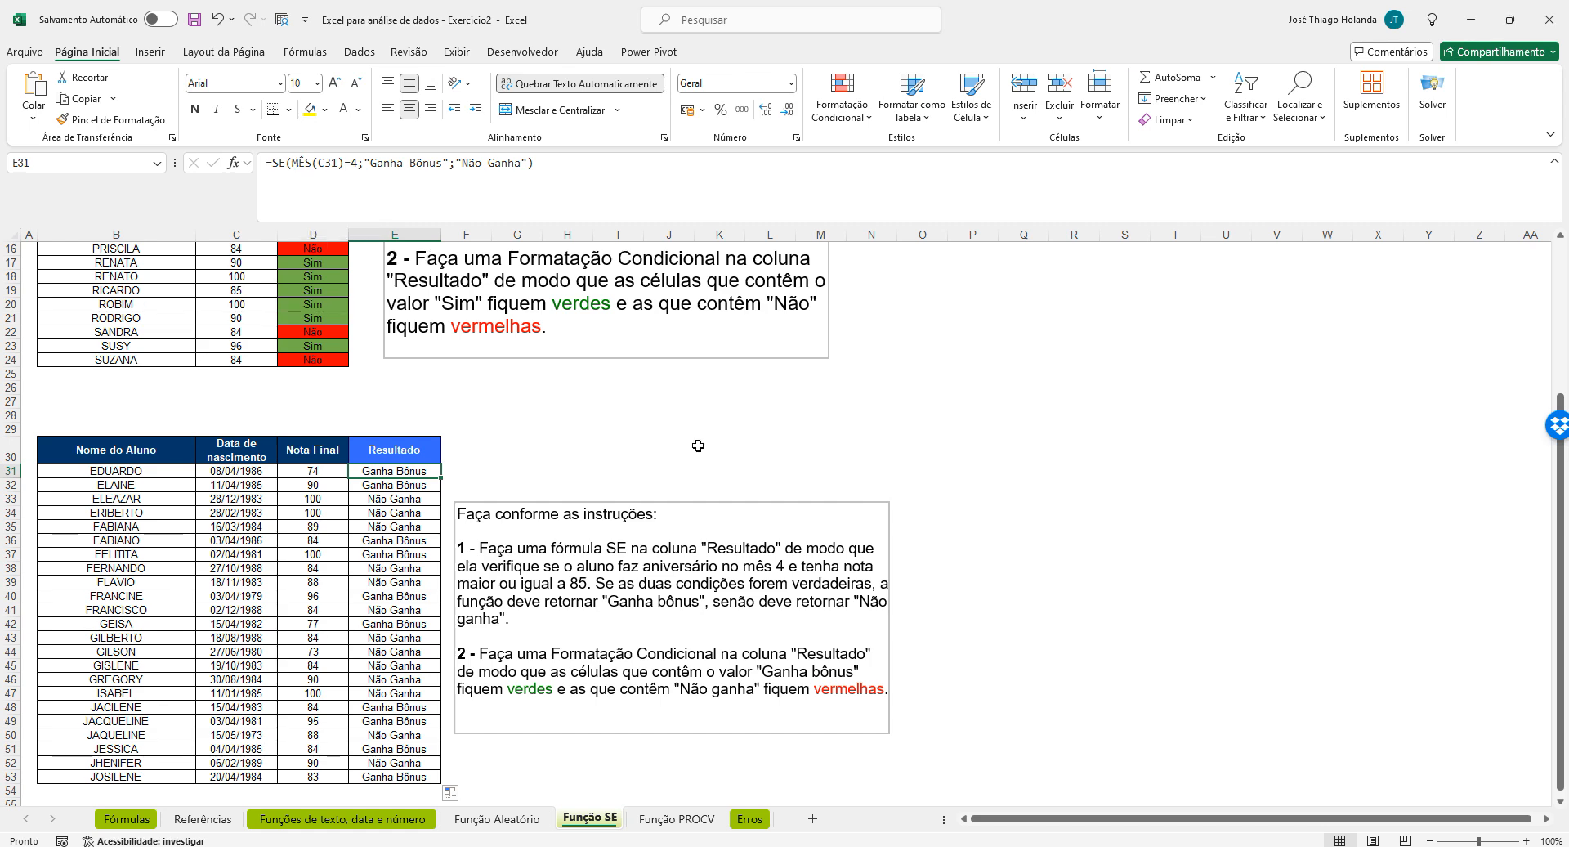
Enter the demonstration formula =E(VERDADEIRO;VERDADEIRO) in P25 and widen column P to fit its content
left_click(971, 374)
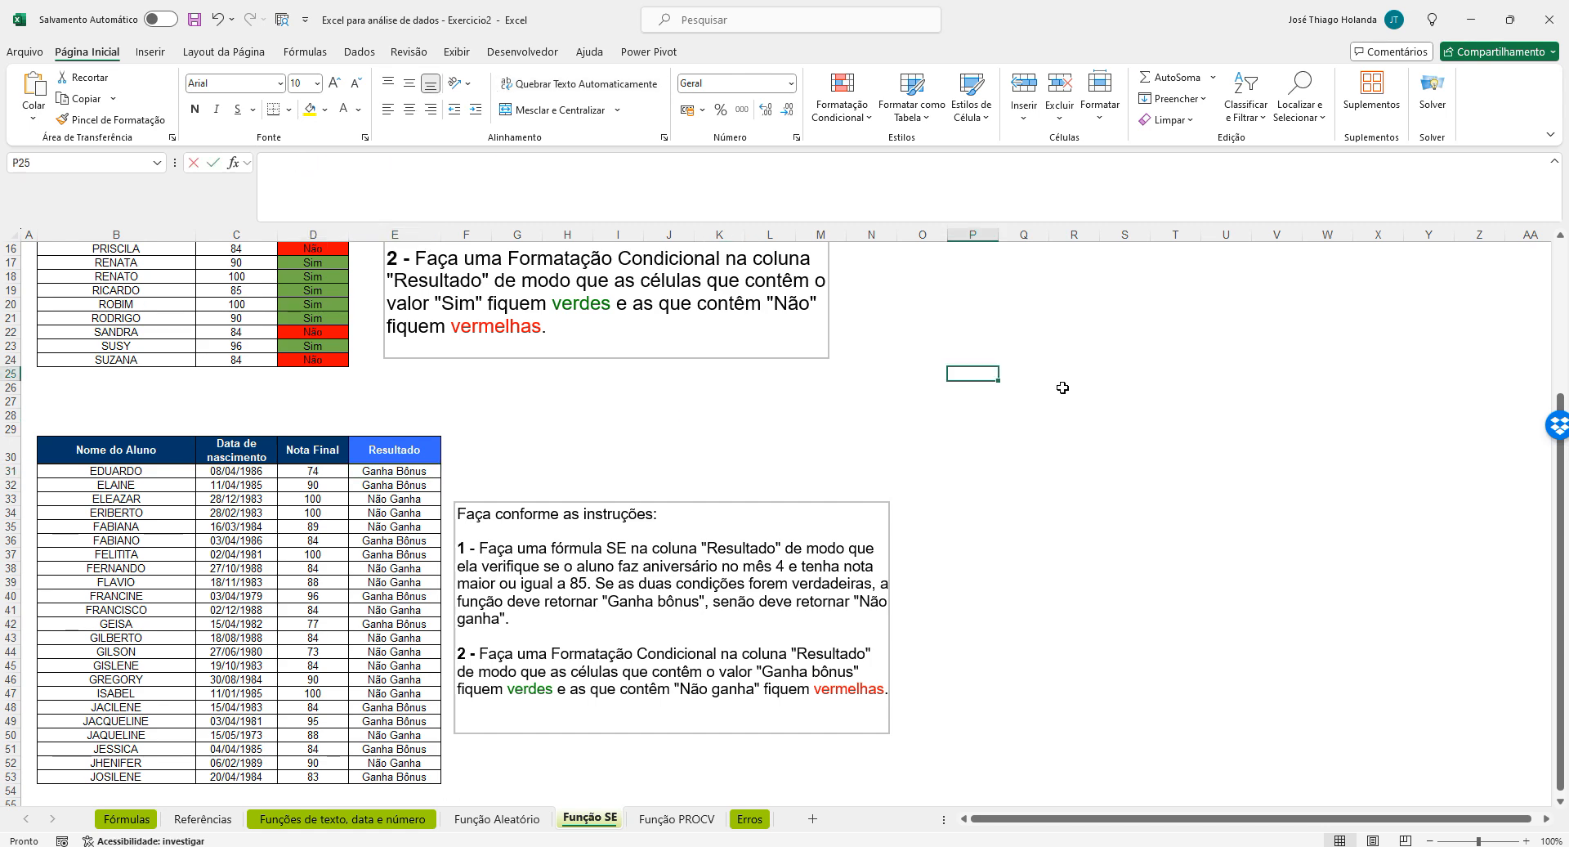
type("=e")
key("Tab")
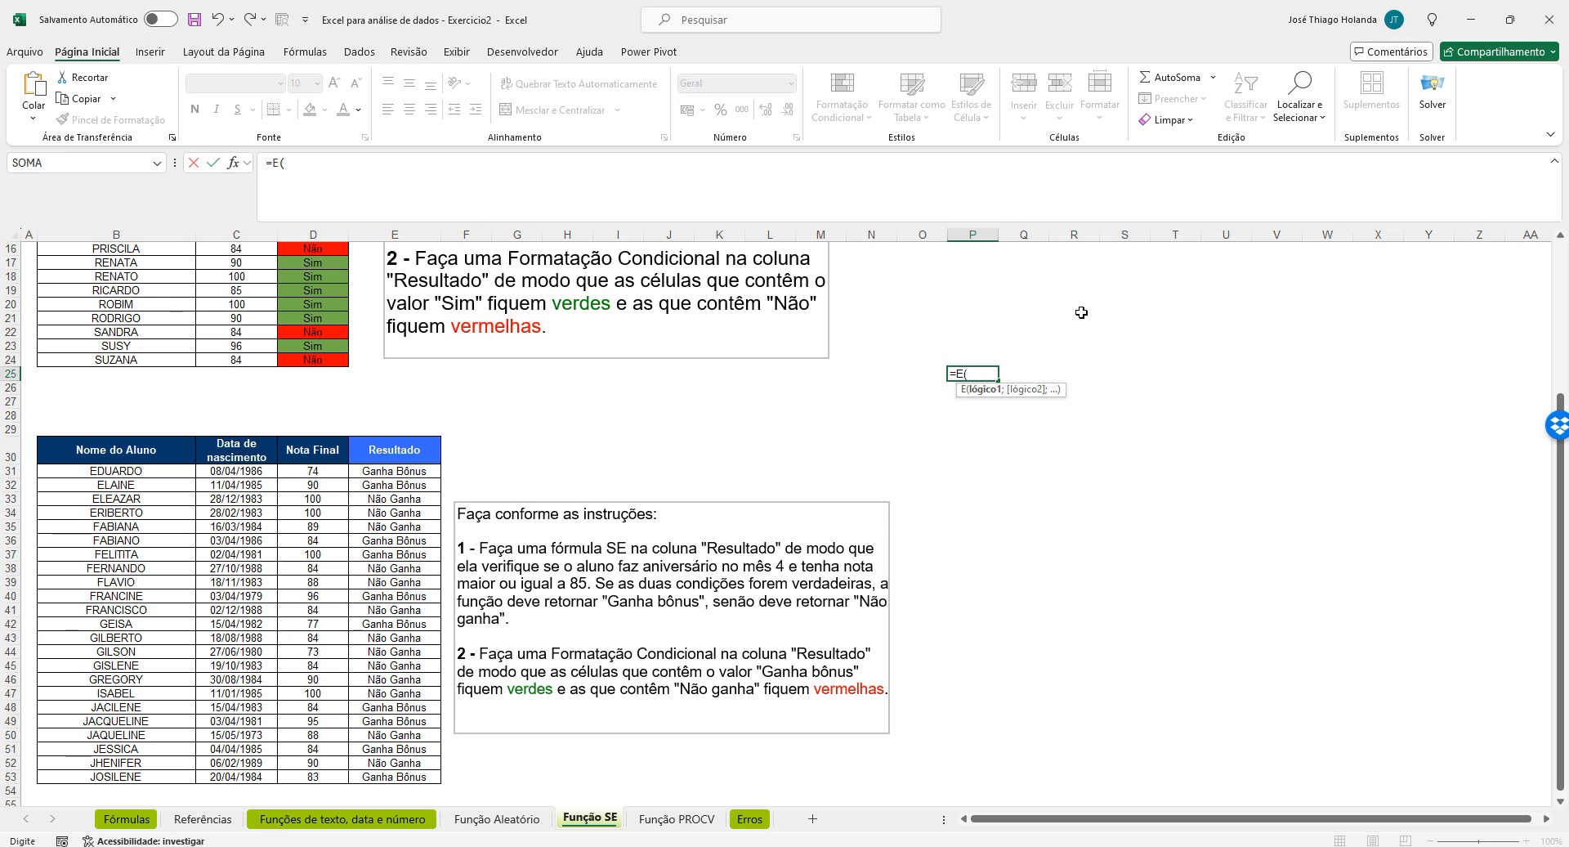
type("VERDADEIRO;VERDADEIRO")
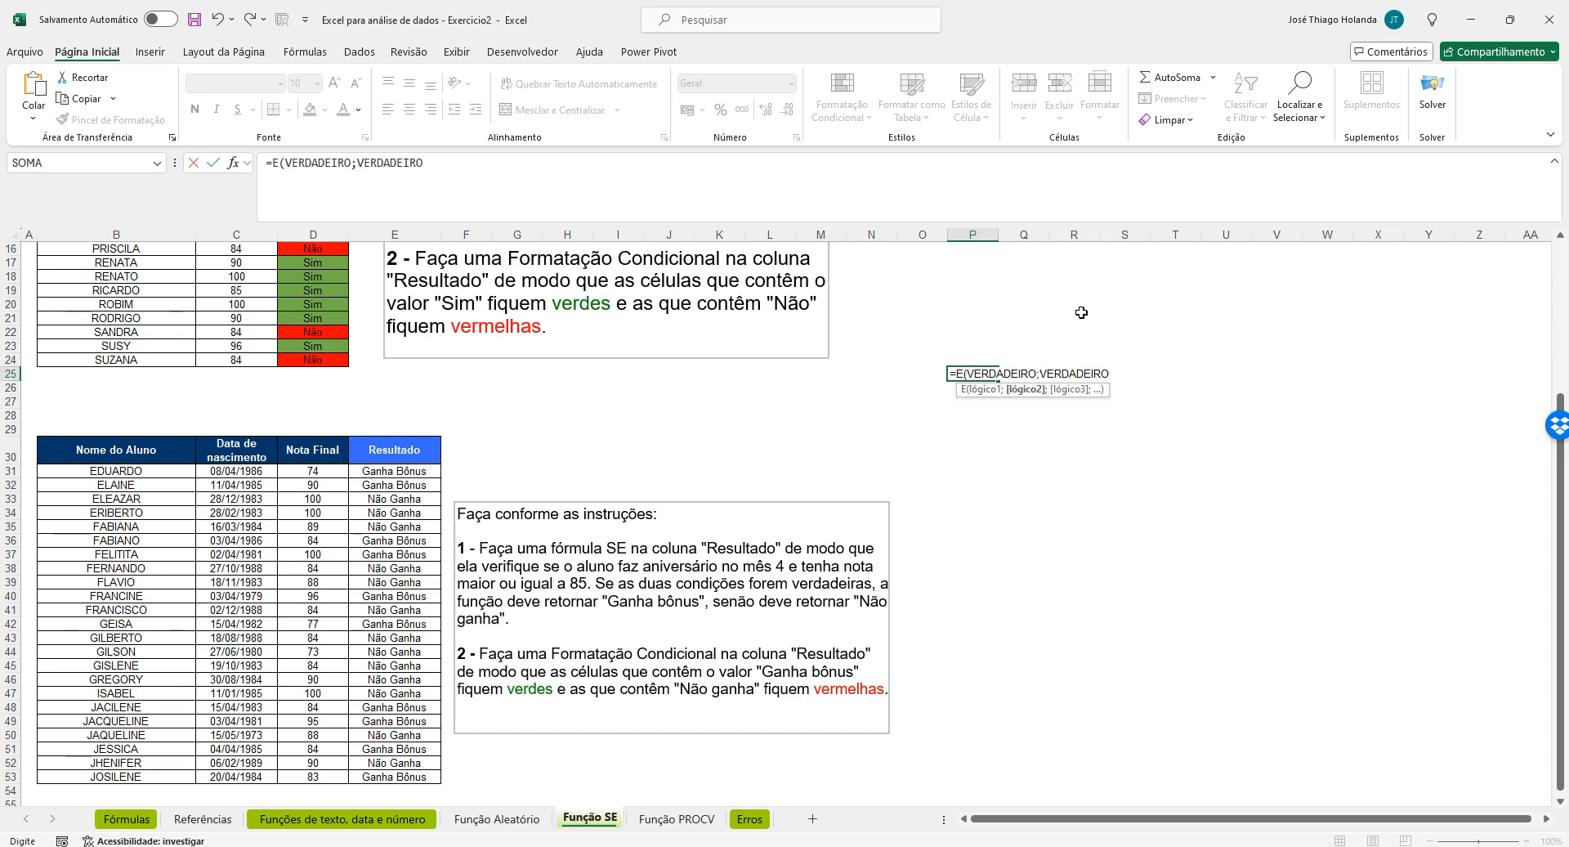
type(")")
key("Return")
key("Up")
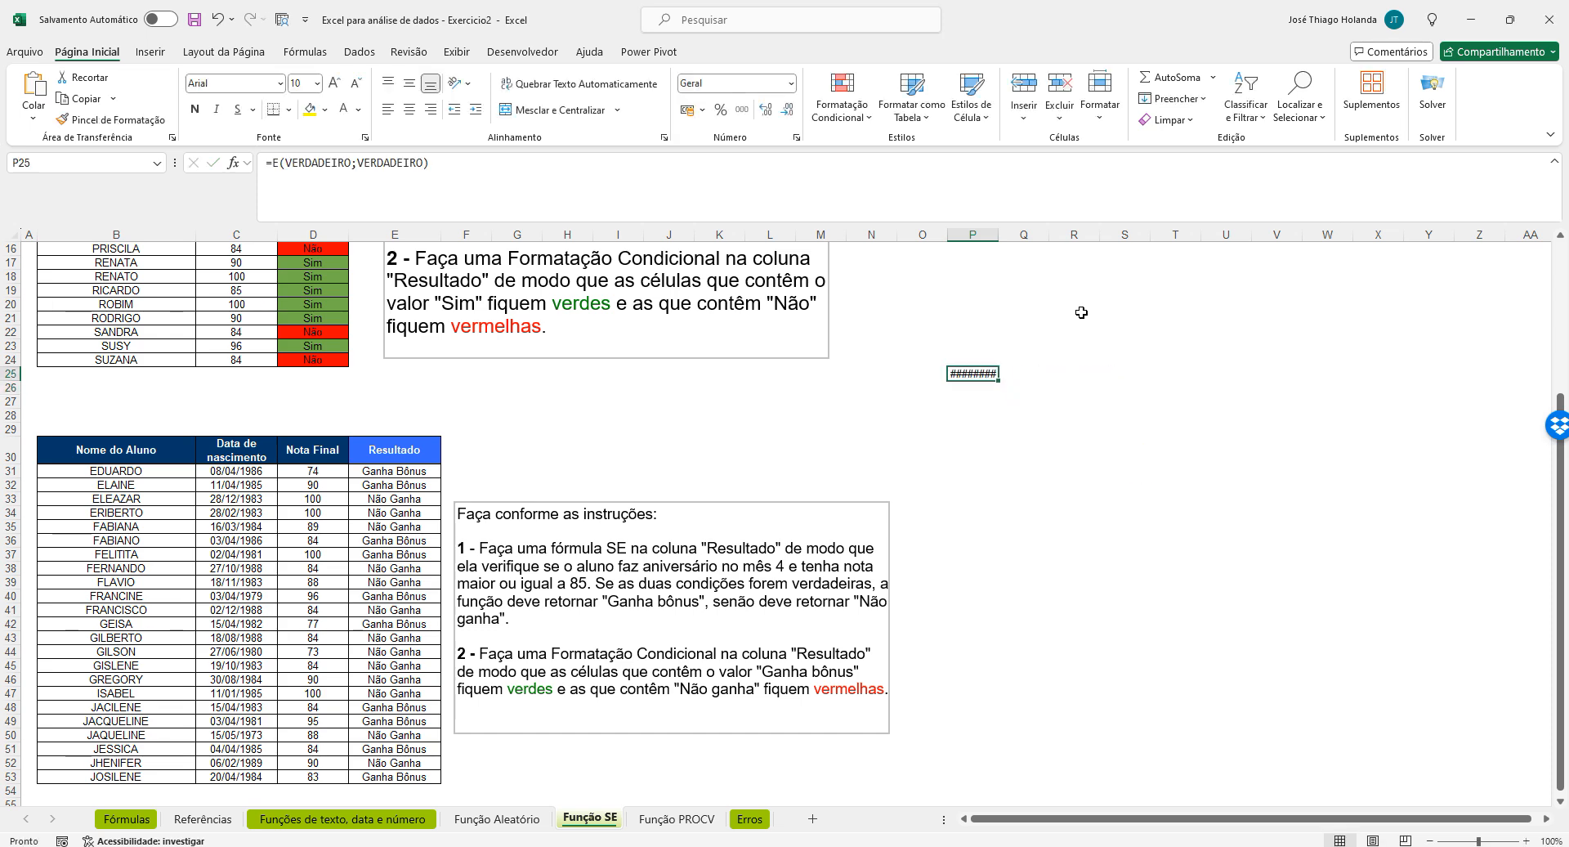
double_click(998, 235)
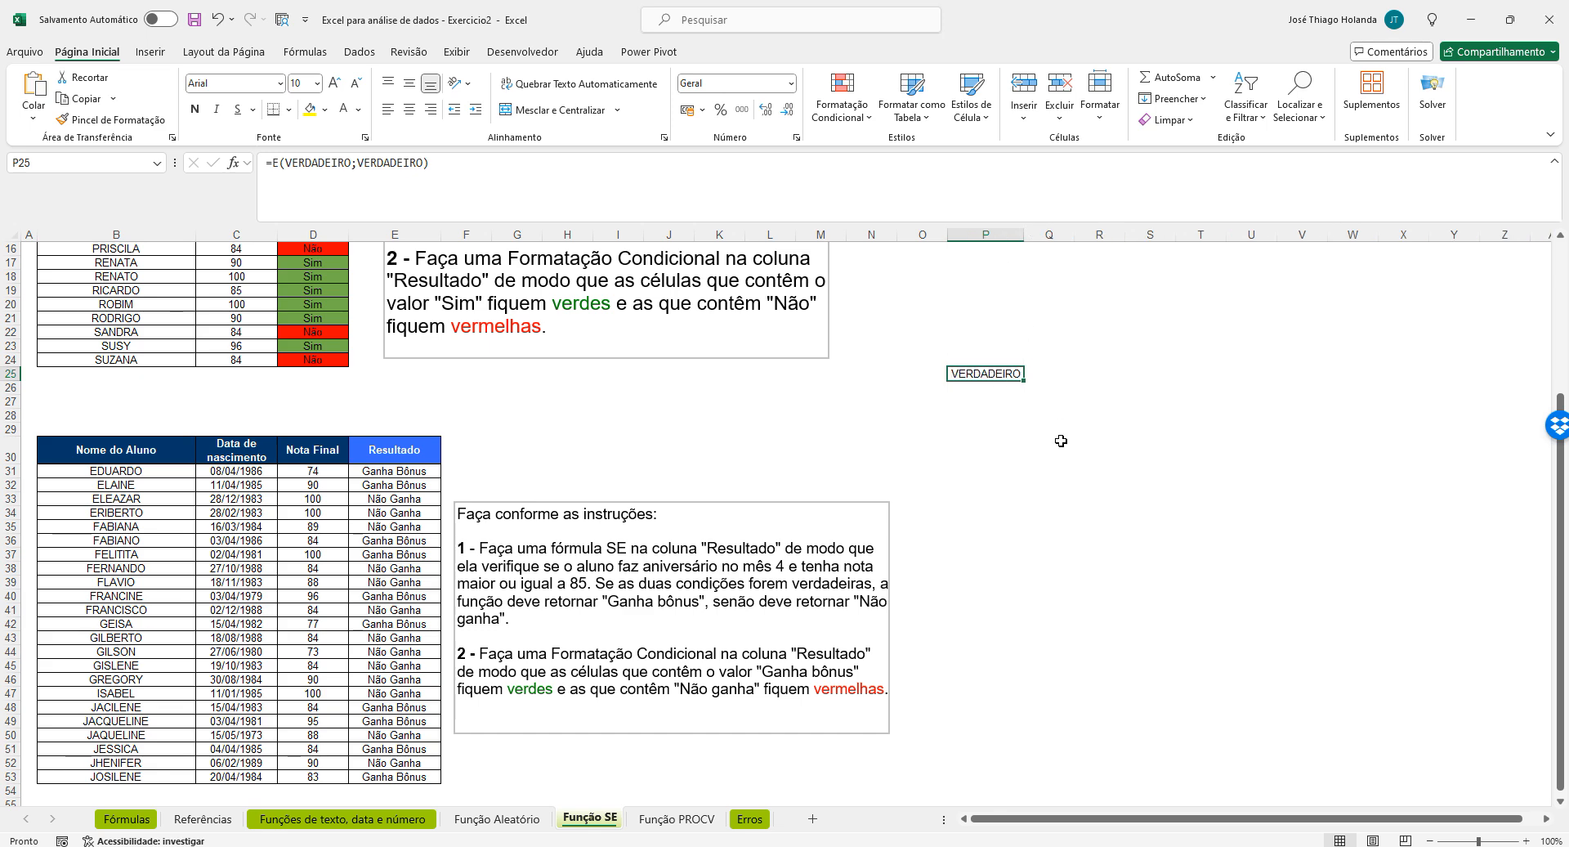
Enter the demonstration formula =E(VERDADEIRO;FALSO) in P26
left_click(991, 390)
type("=")
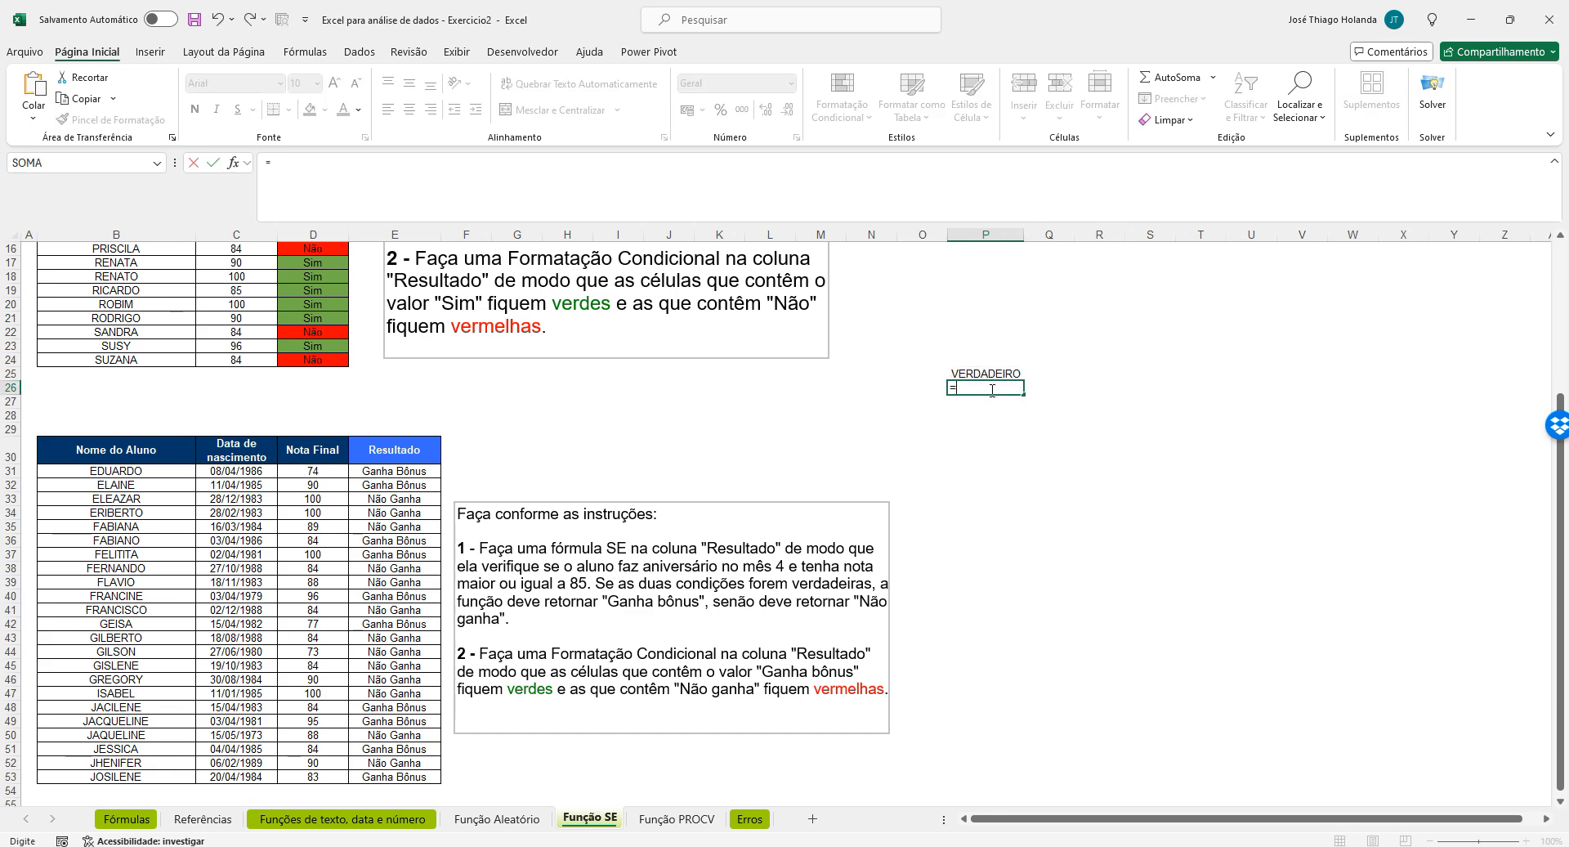
type("e")
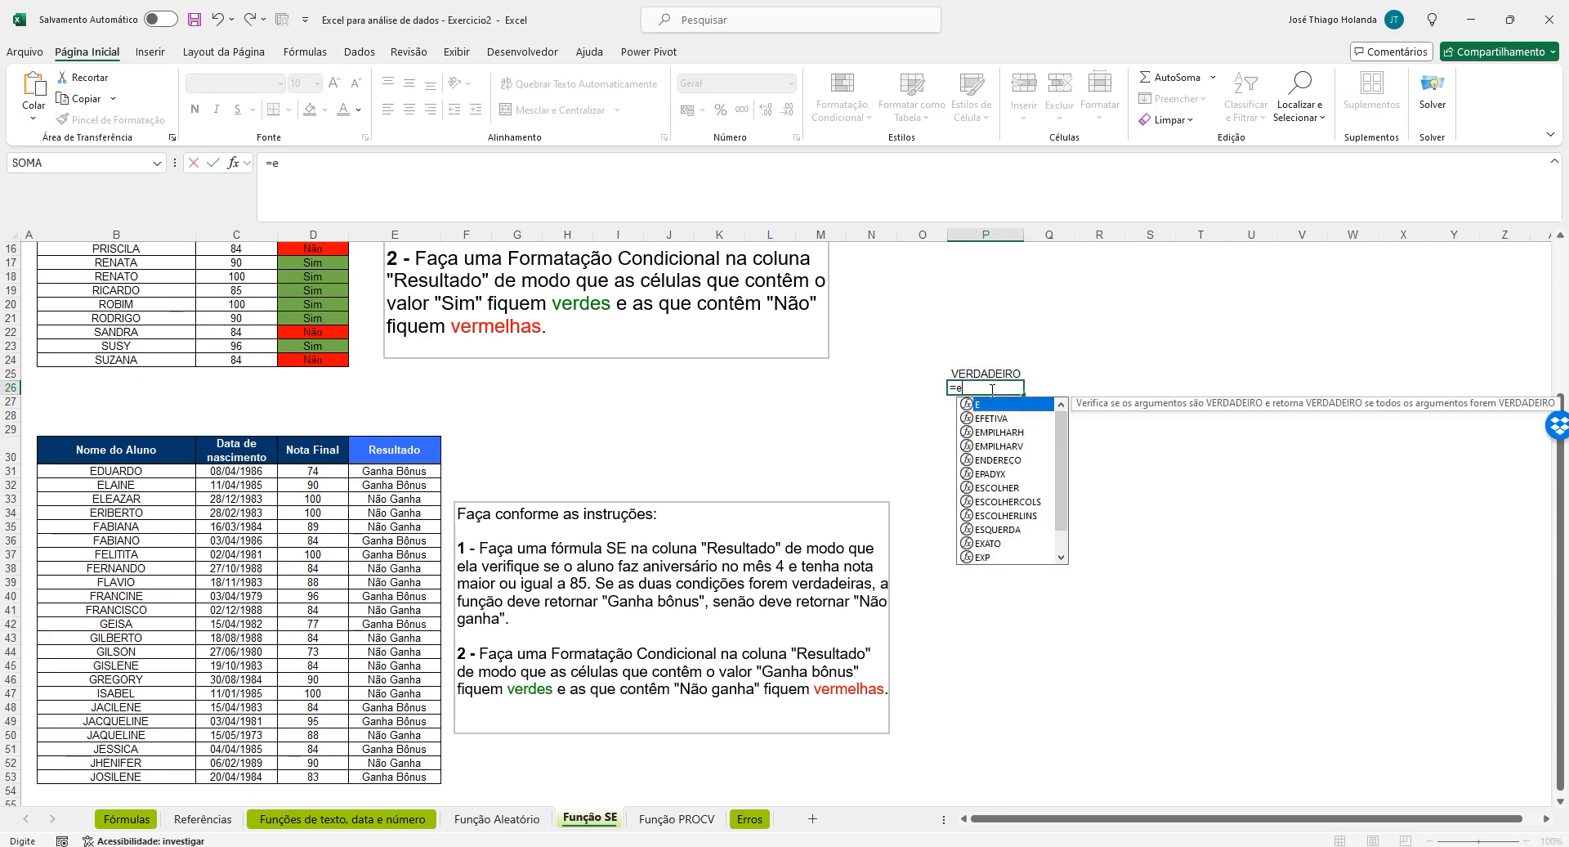
type("(")
key("BackSpace")
type("(ver")
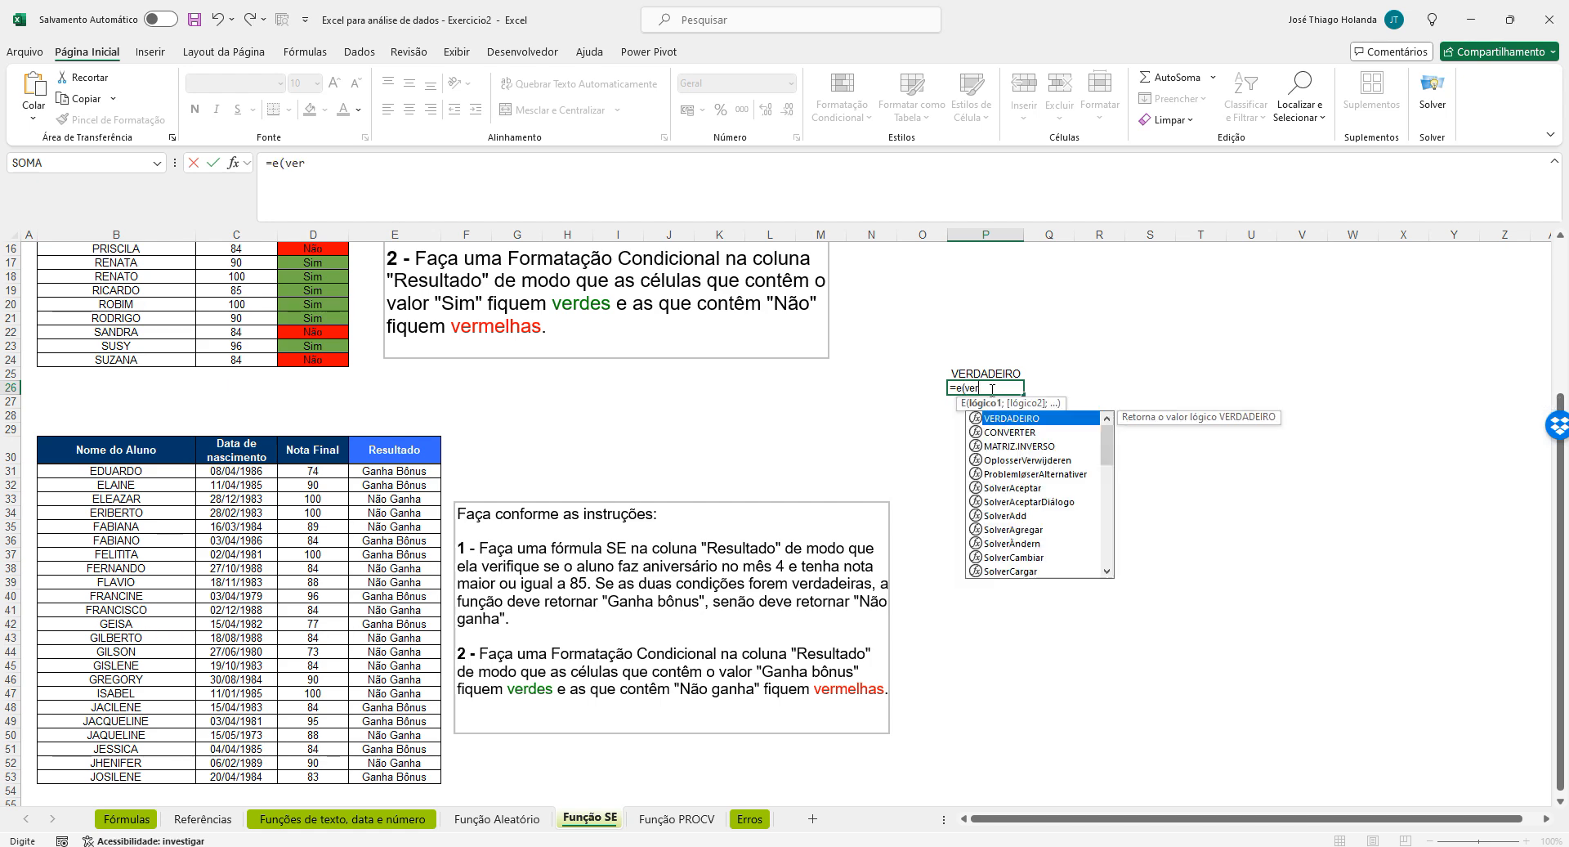
key("Tab")
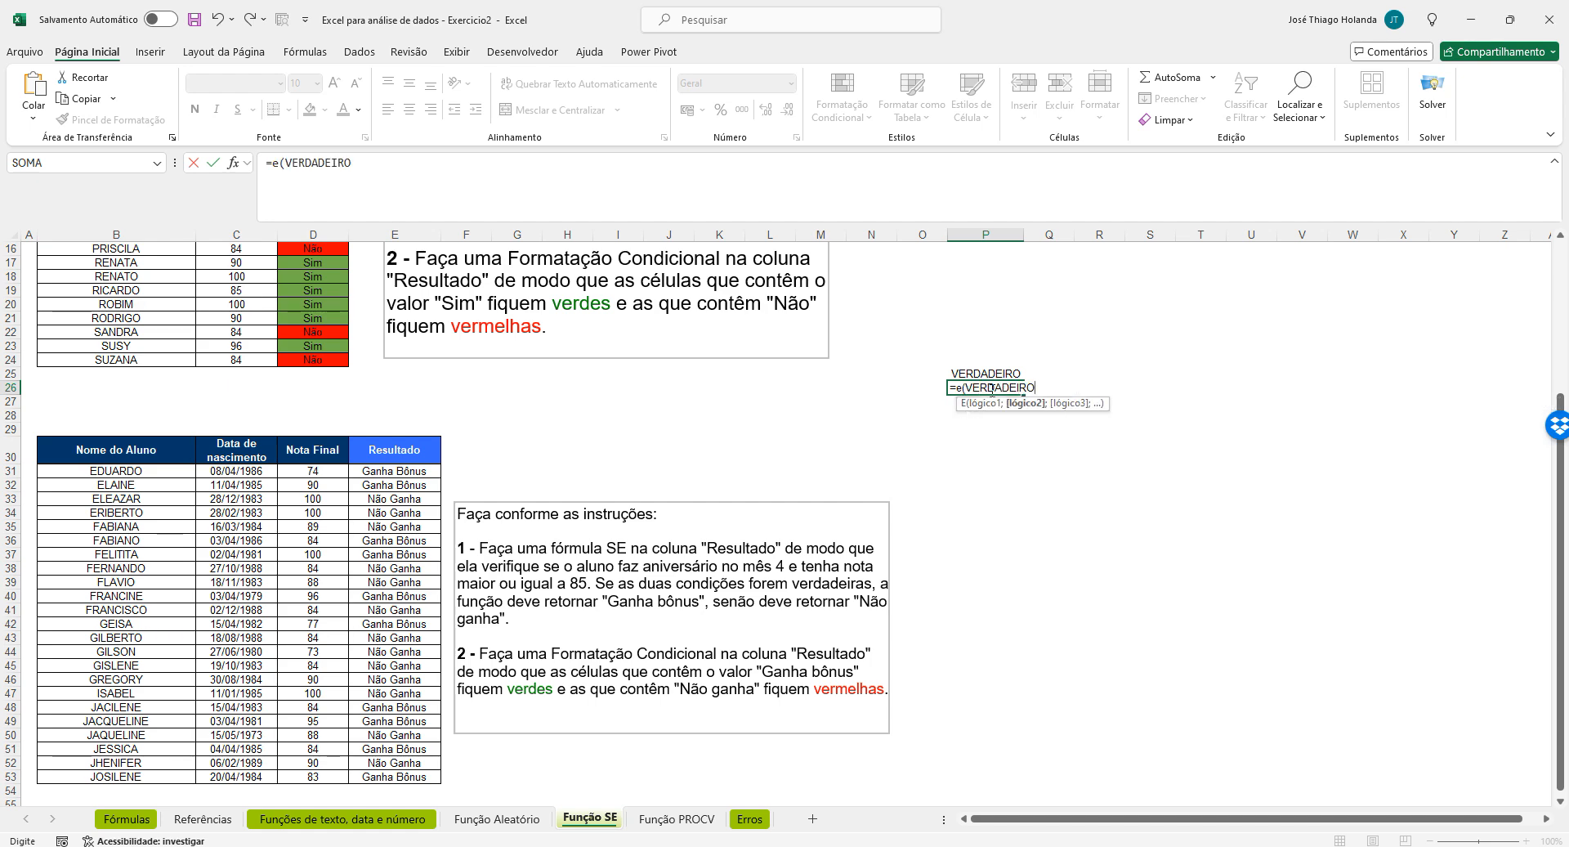
type("FALSO")
key("Return")
left_click(990, 389)
Enter the demonstration formula =OU(VERDADEIRO;VERDADEIRO) in Q25 and widen column Q to fit its content
left_click(1038, 370)
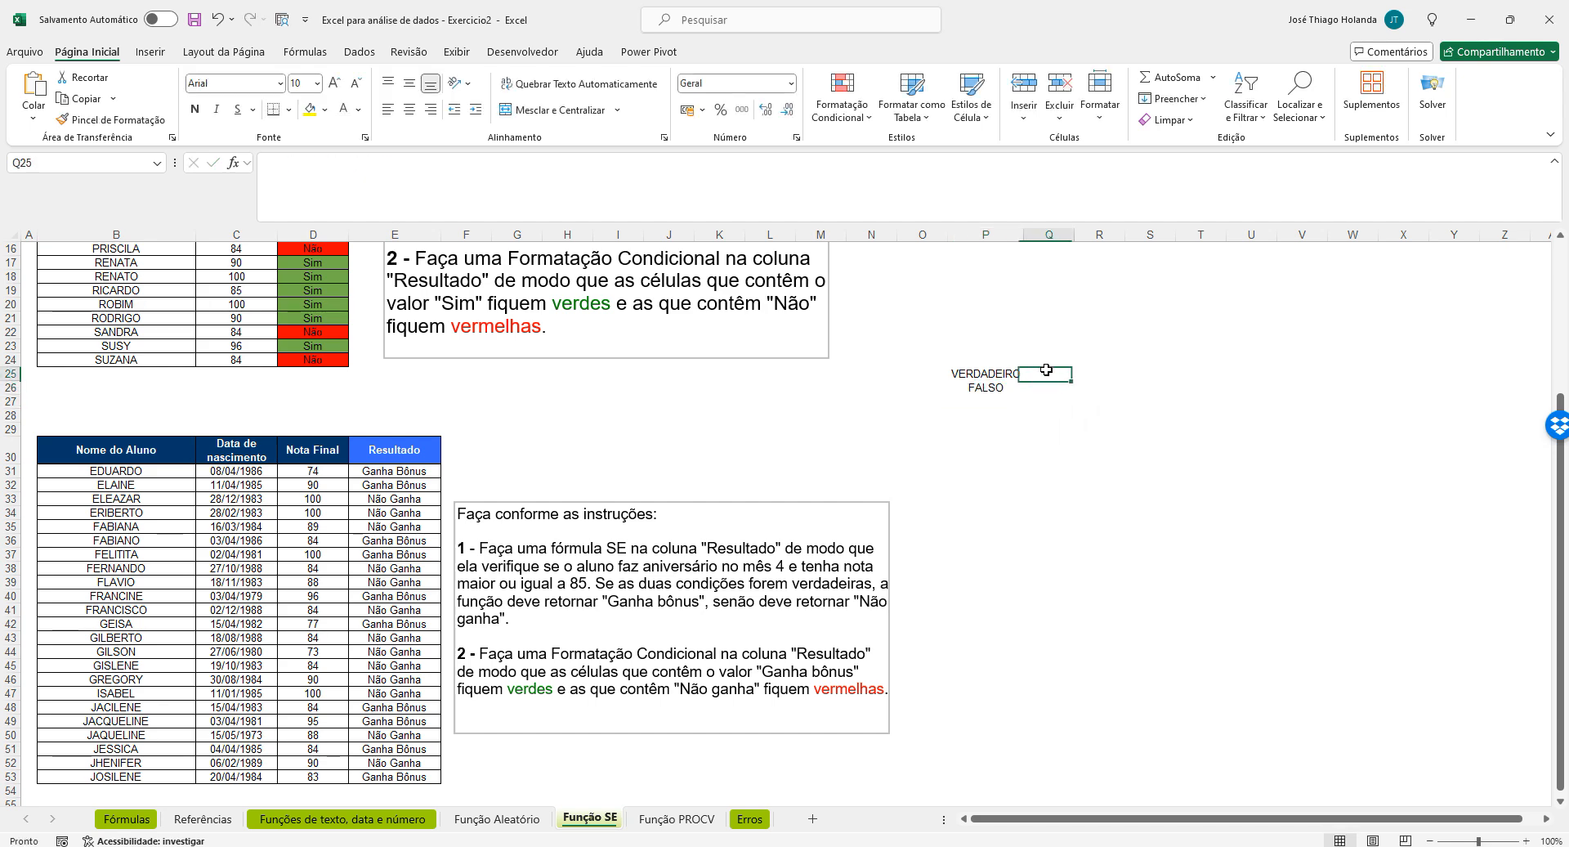
type("=ou")
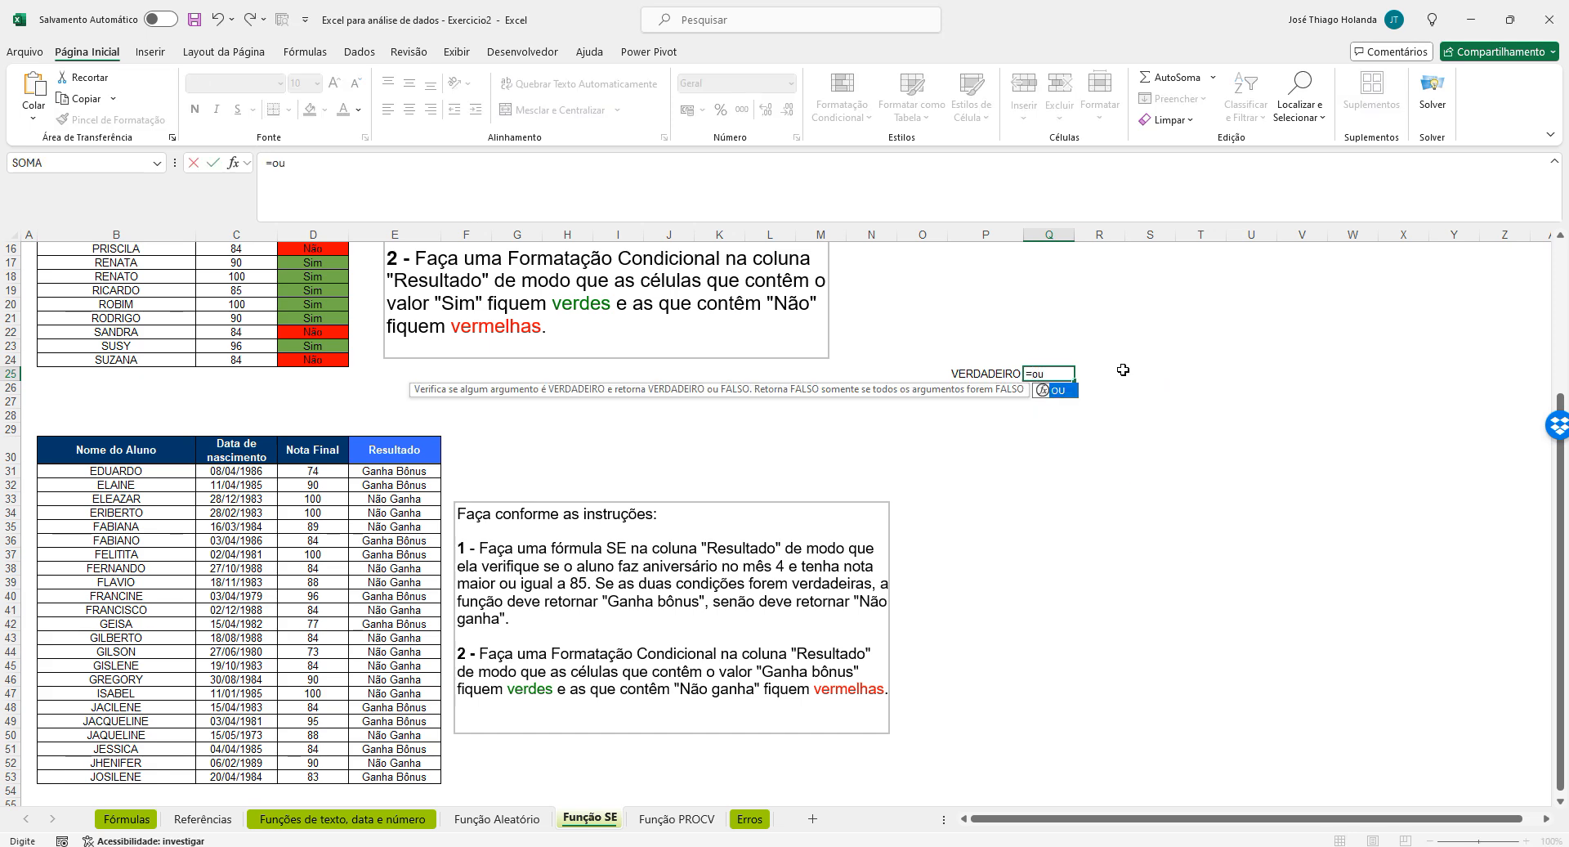
type("(VERDADEIRO")
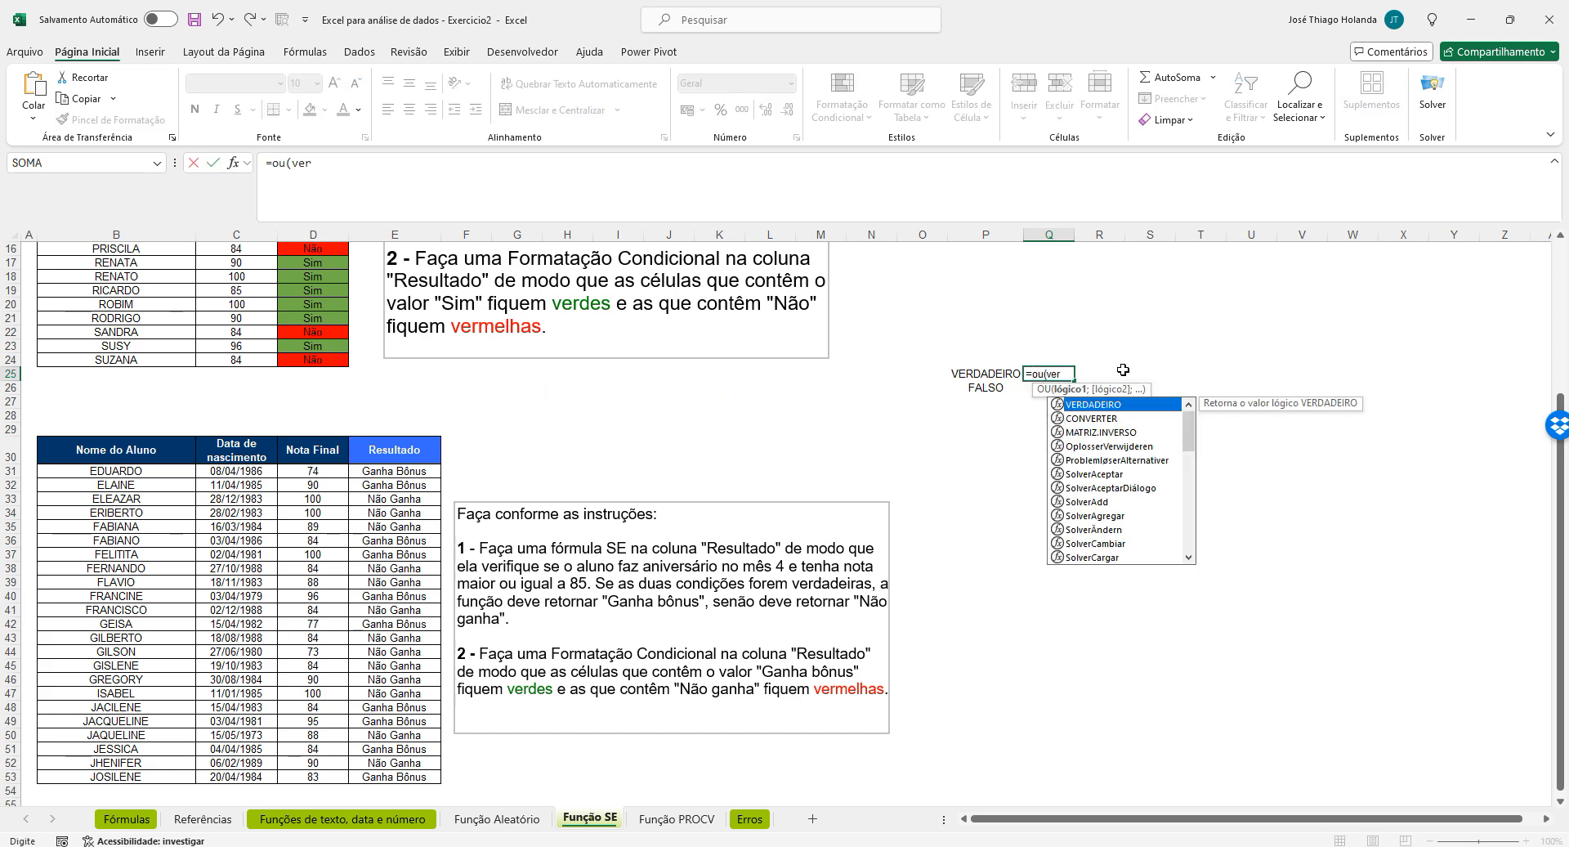
type(";")
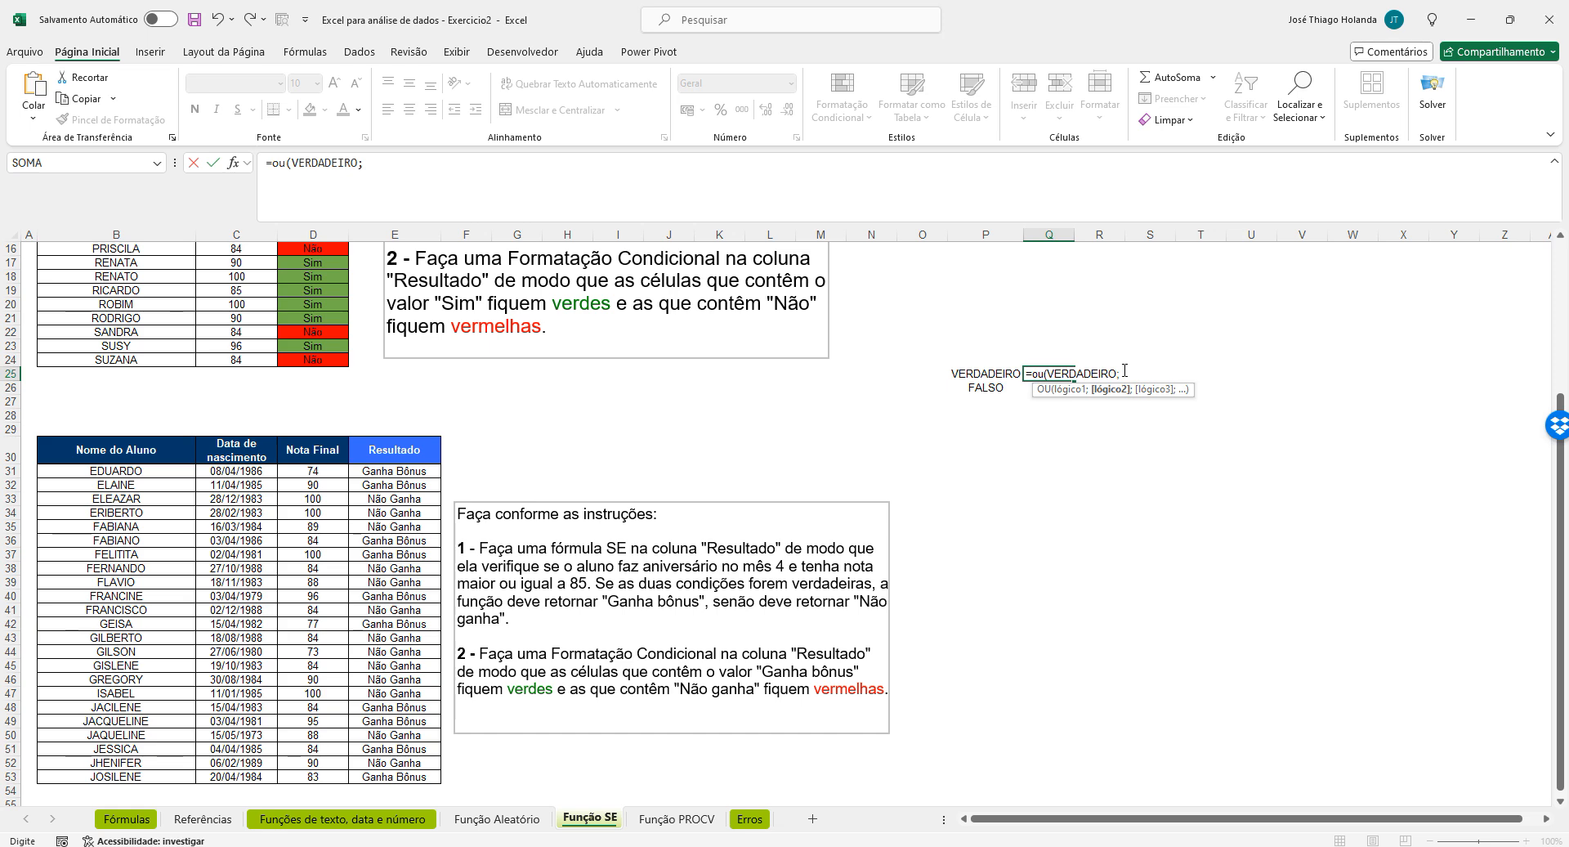
type("VERDADEIRO)")
key("Return")
key("Up")
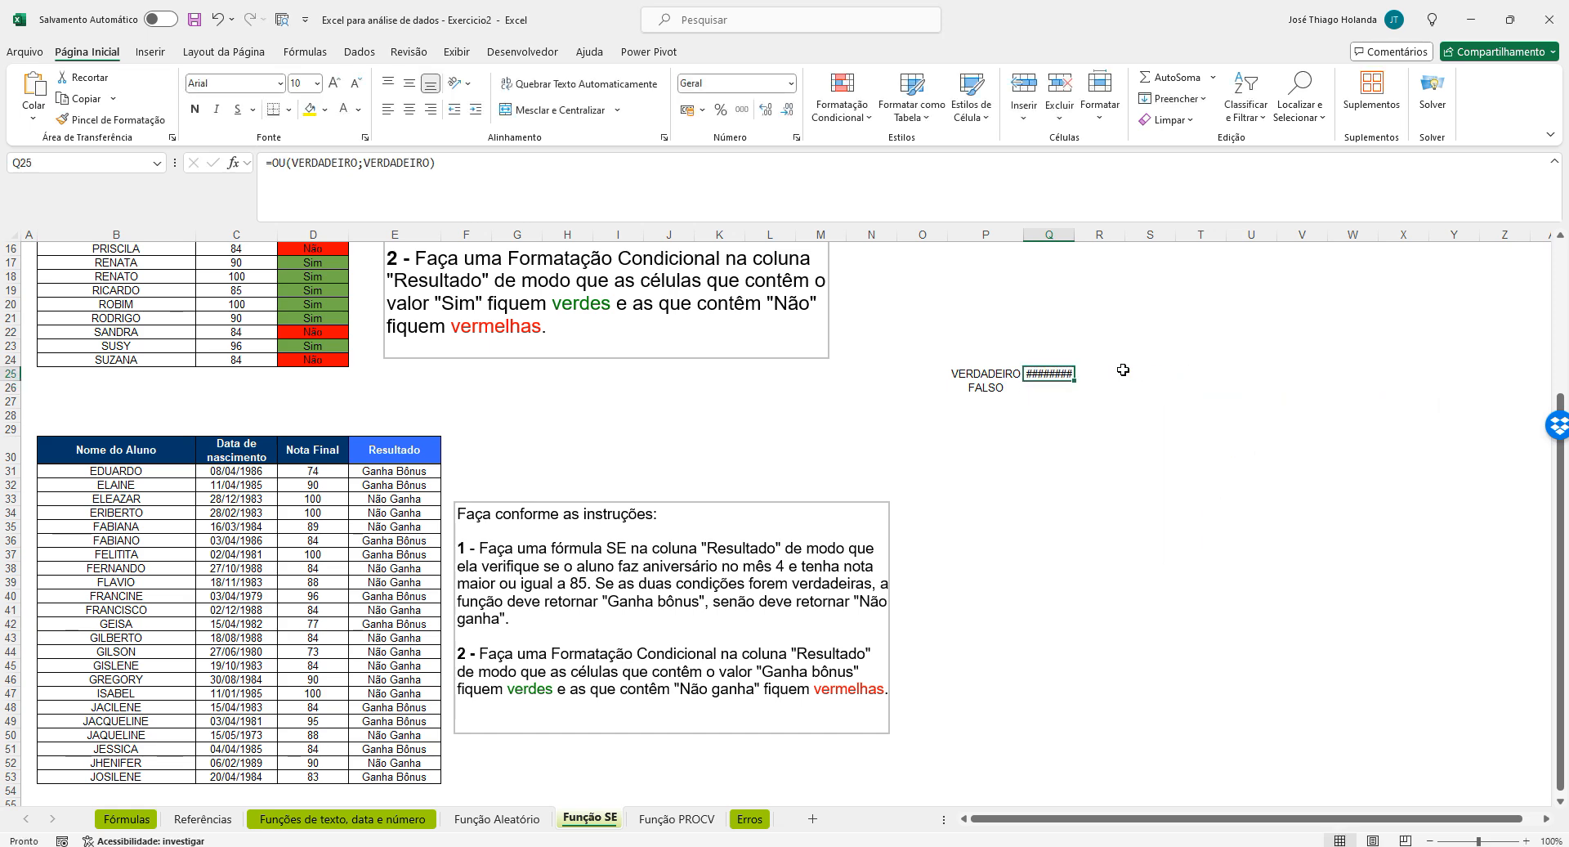
double_click(1081, 234)
Enter the demonstration formula =OU(VERDADEIRO;FALSO) in Q26 and compare it with the E formula in P26
left_click(1087, 387)
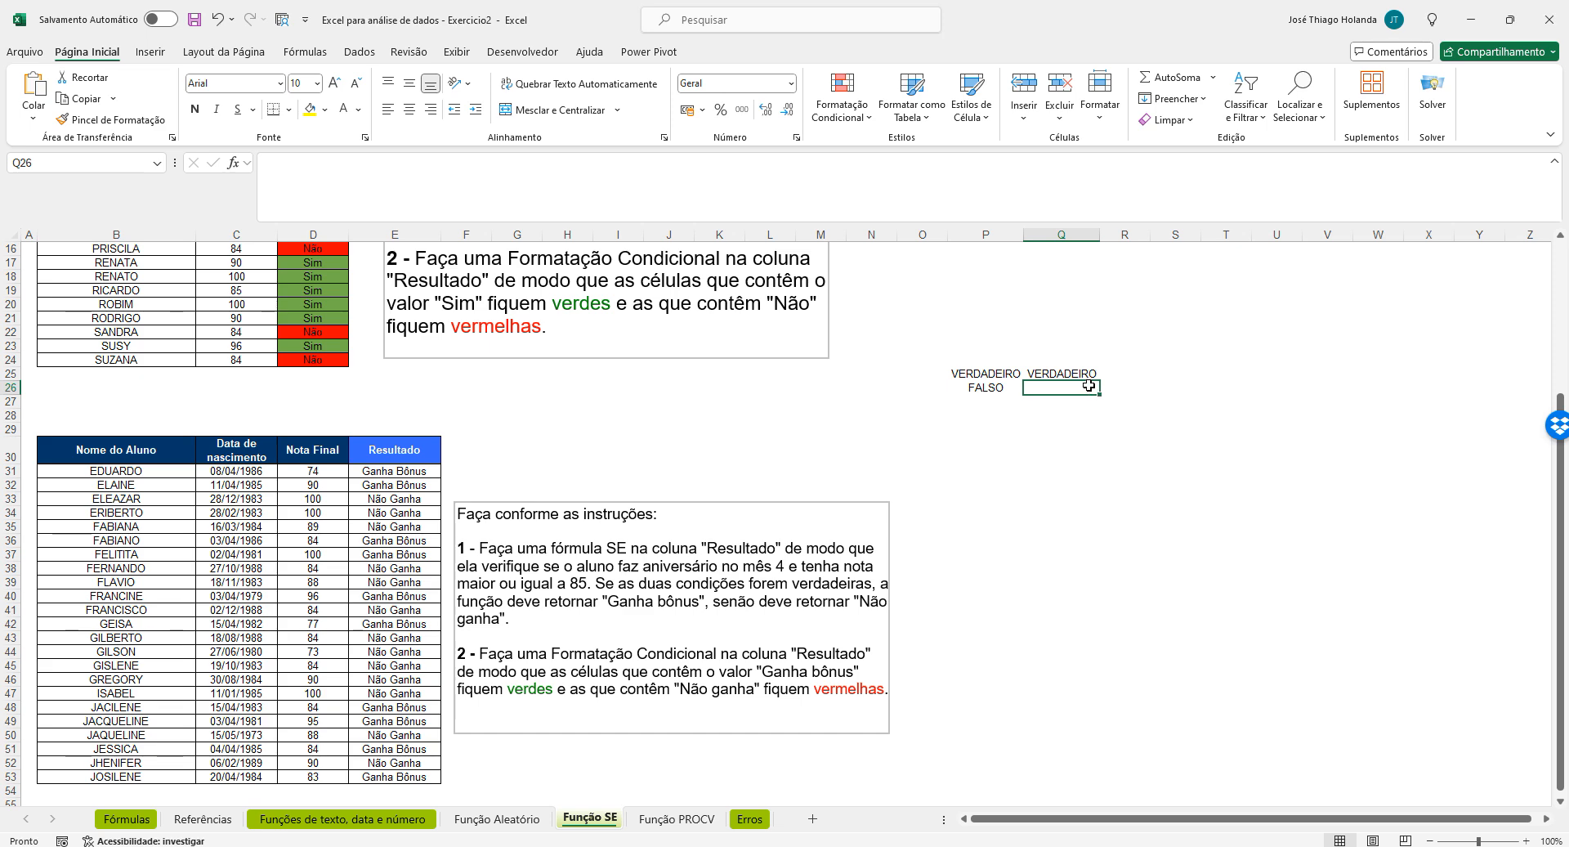
type("=ou")
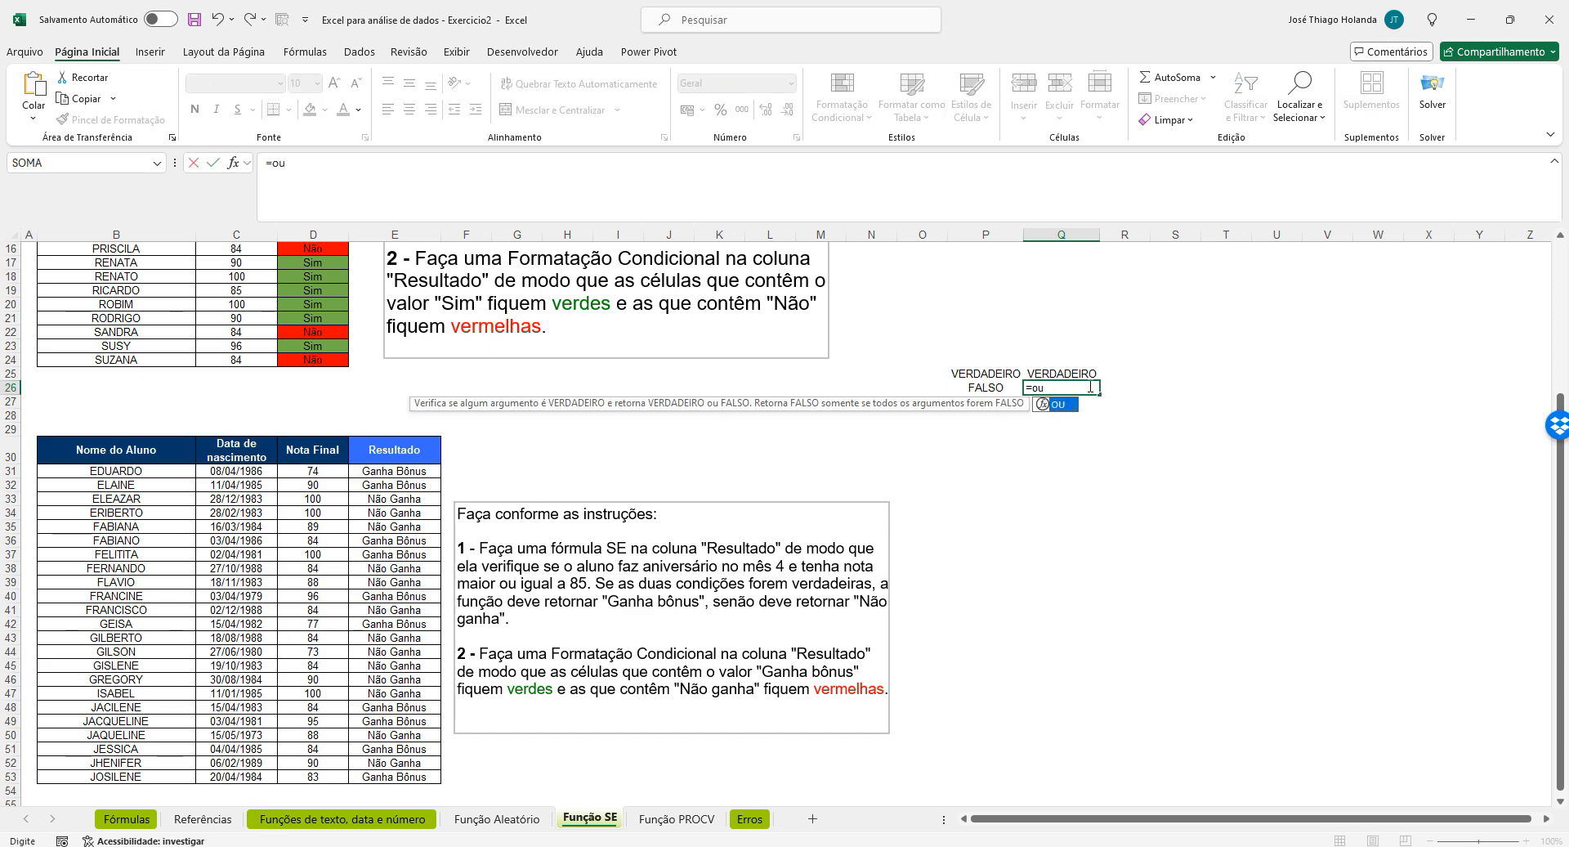
type("(VERDADEIRO")
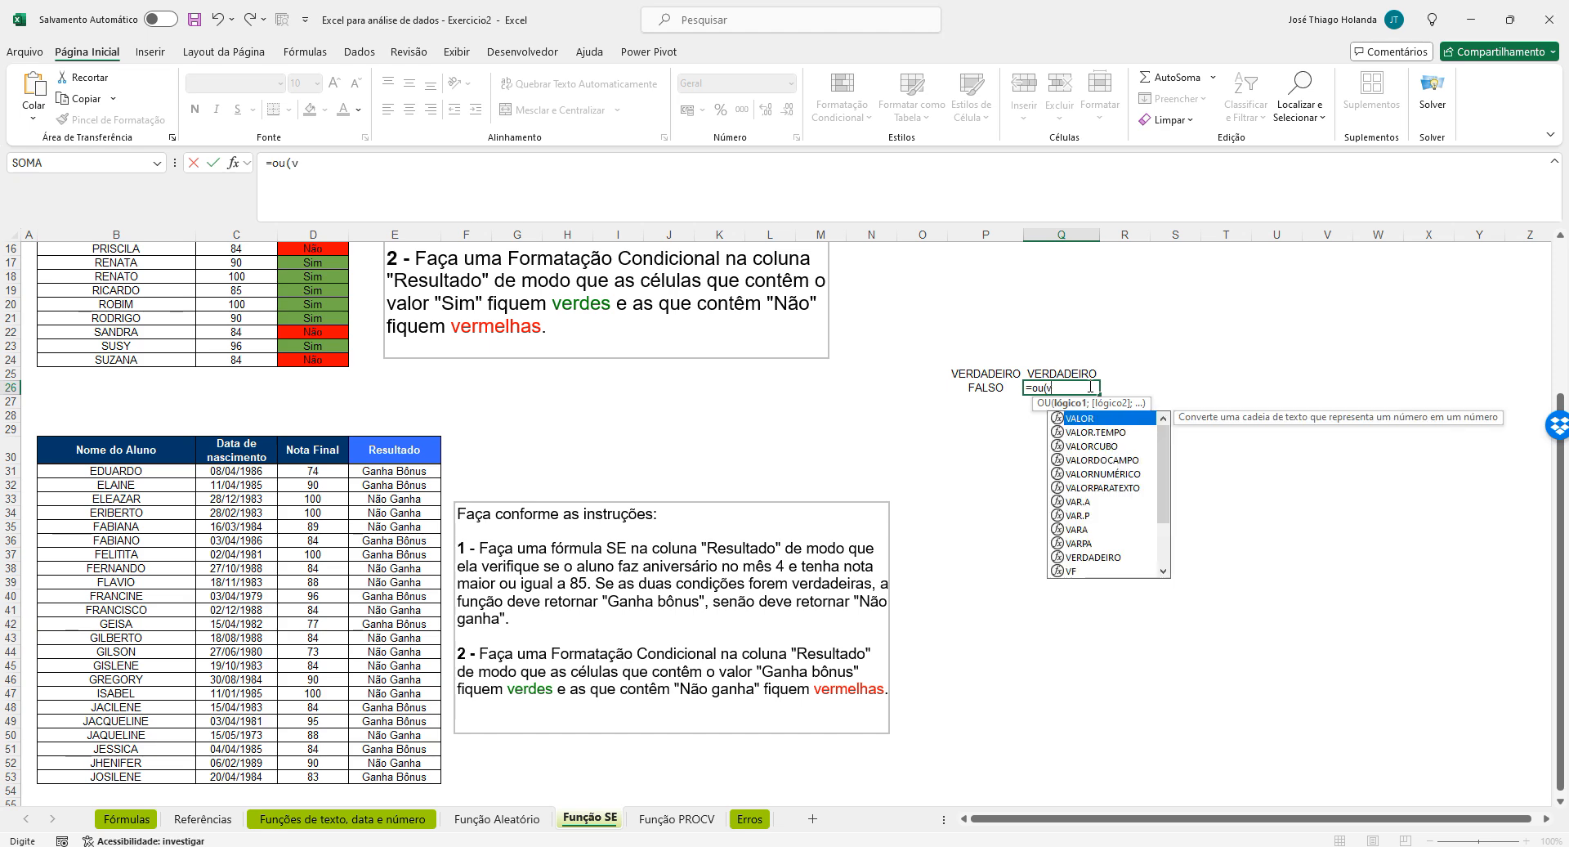
type(";FALSO")
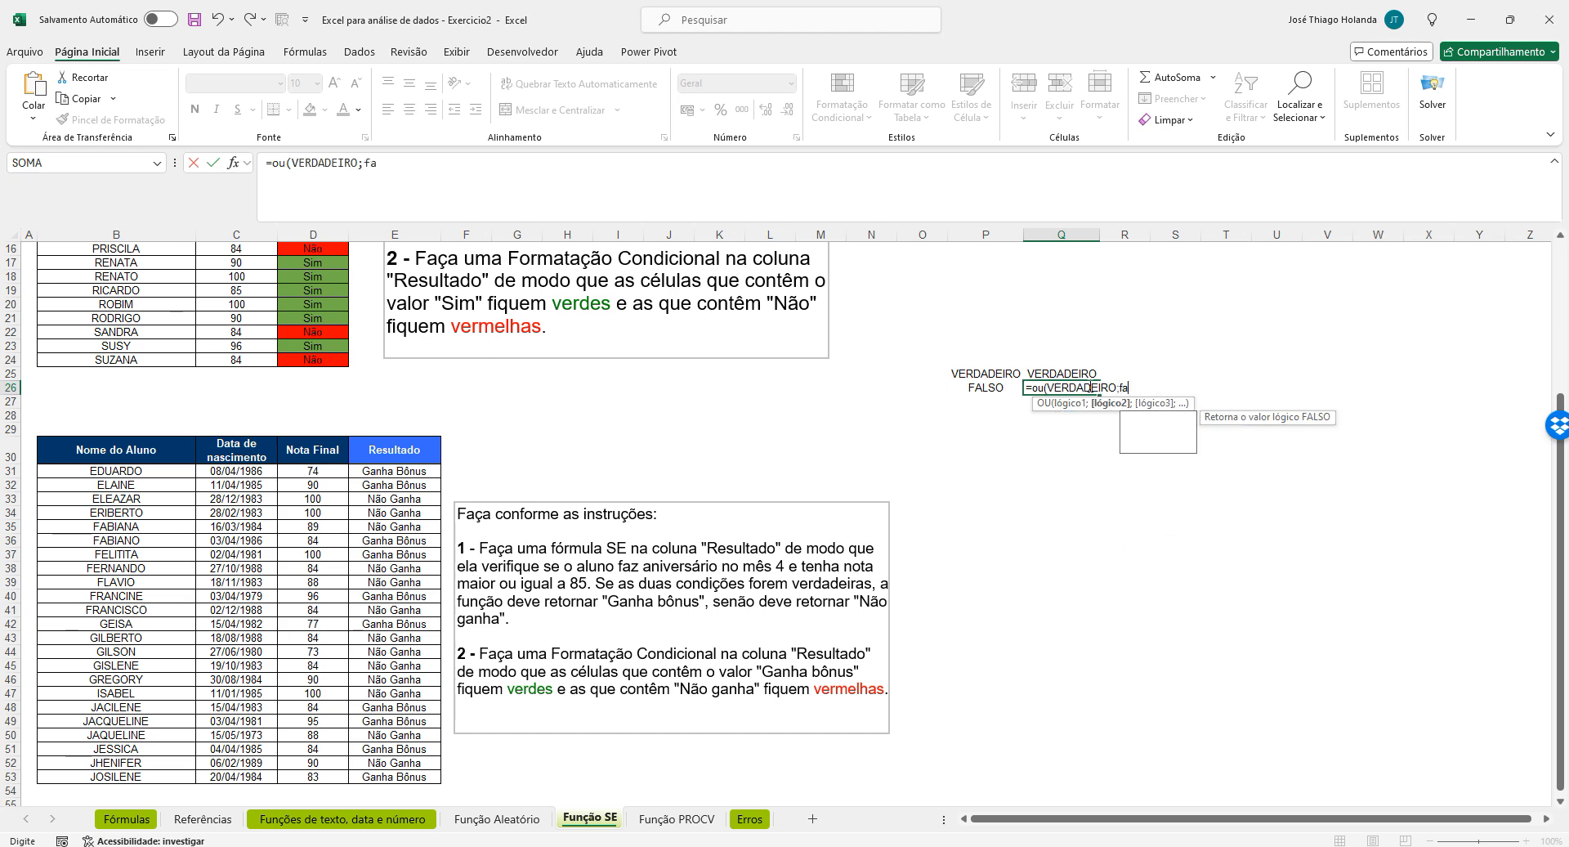
key("Return")
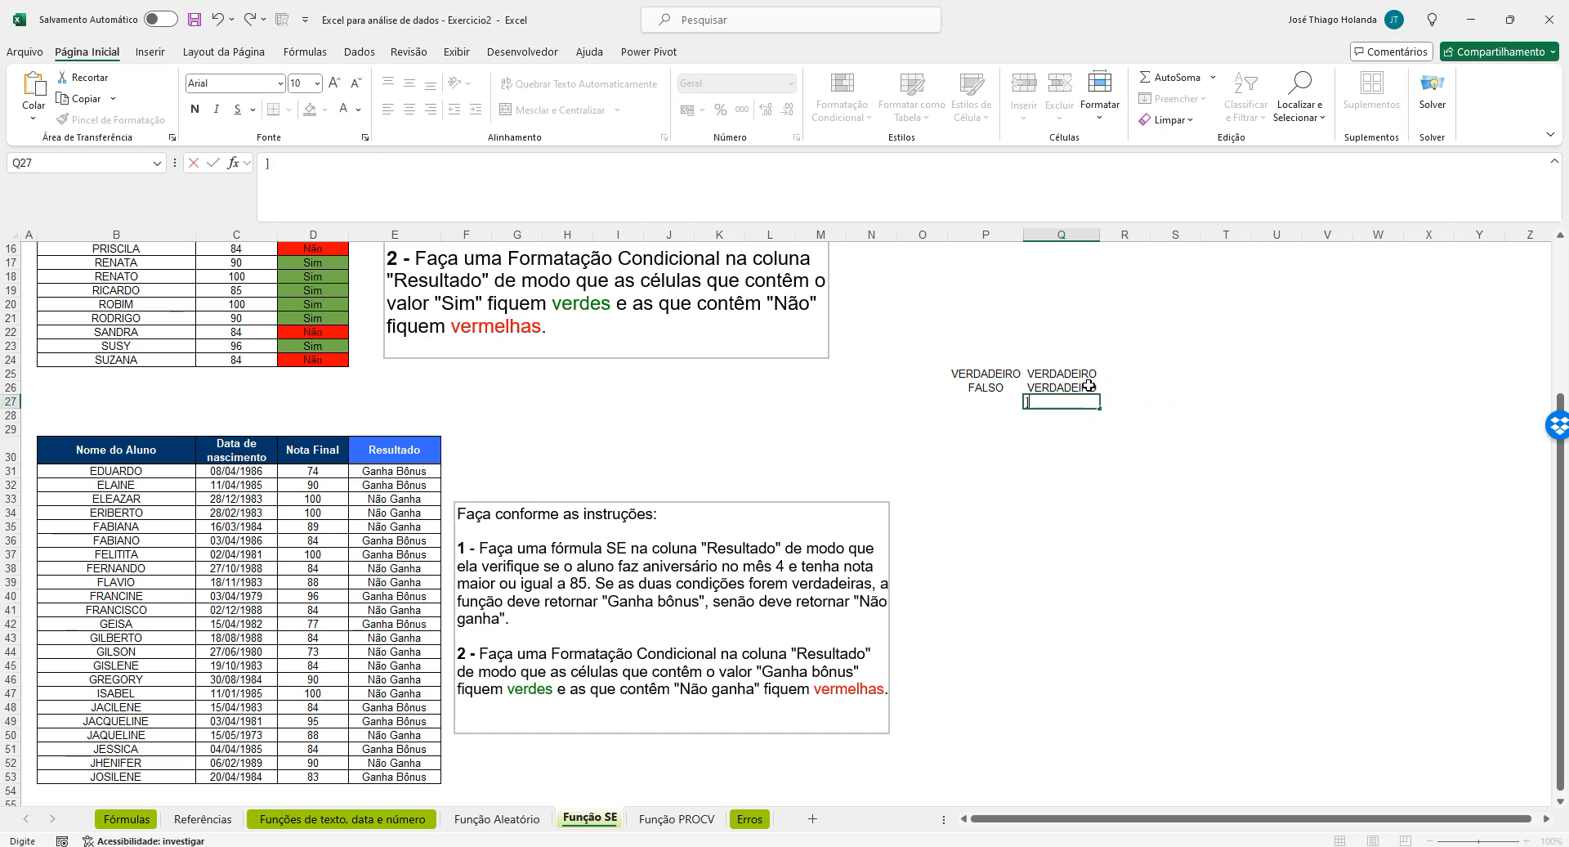
key("Escape")
key("Up")
key("Left")
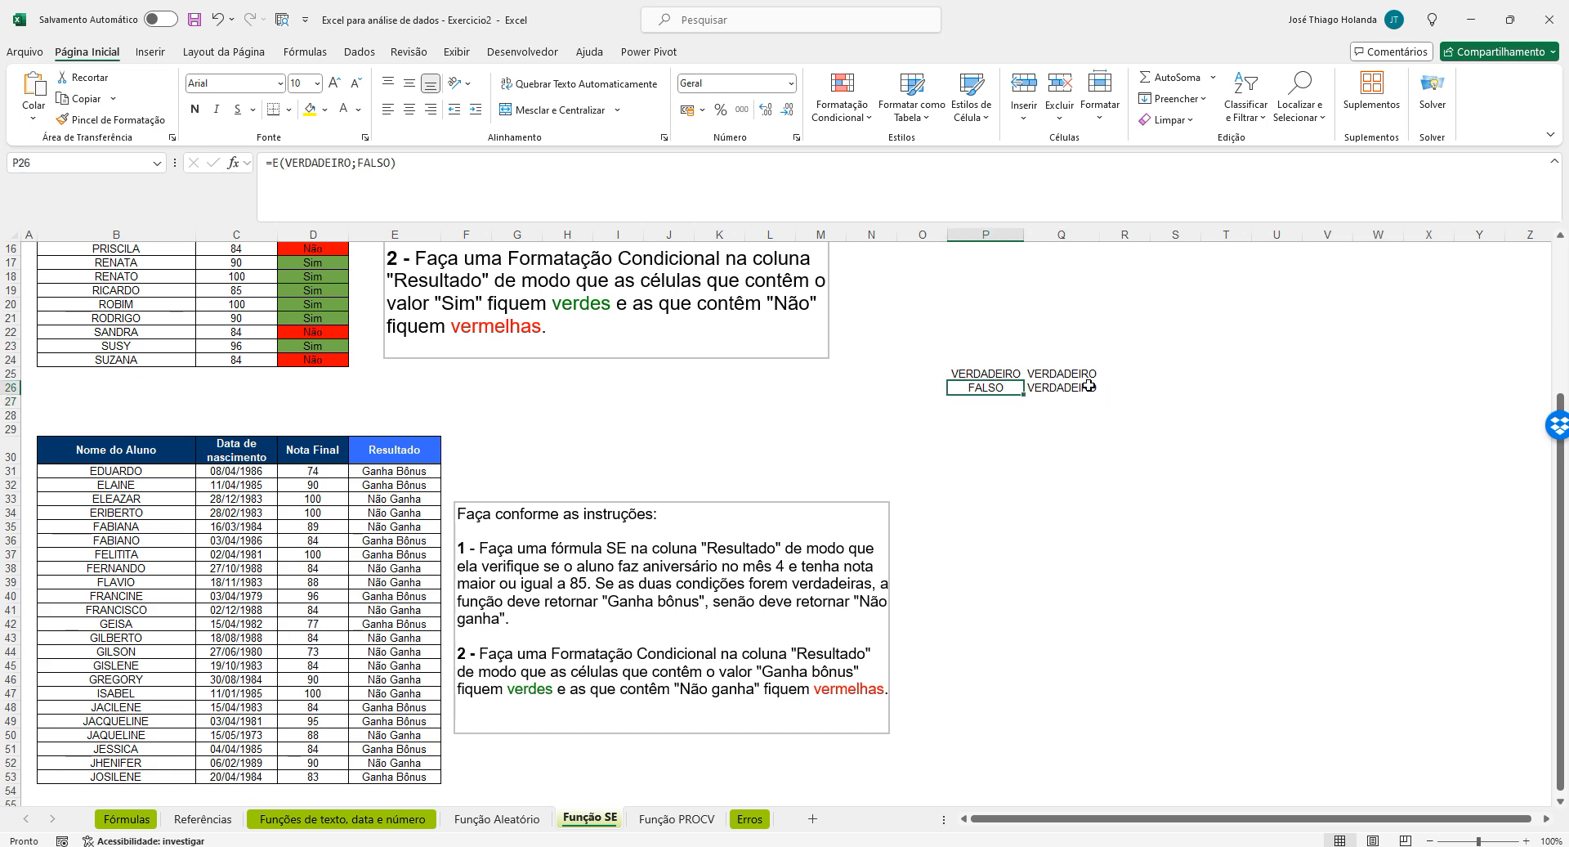
Insert spaces in the E31 formula before MÊS(C31)=4 and around the semicolon that follows it, setting the logical test apart
left_click(396, 472)
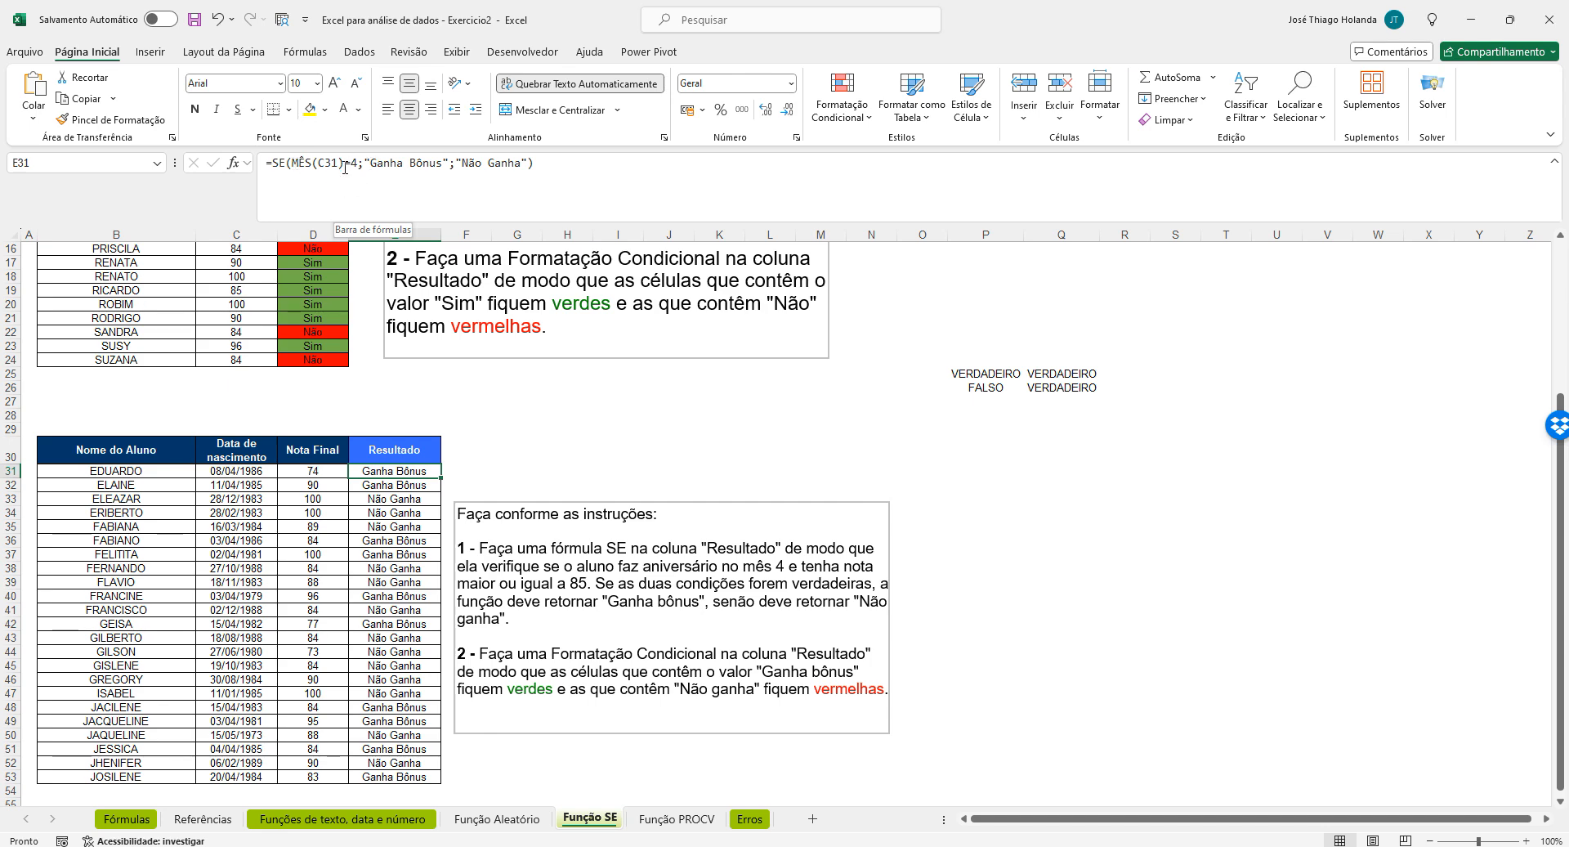
left_click(291, 164)
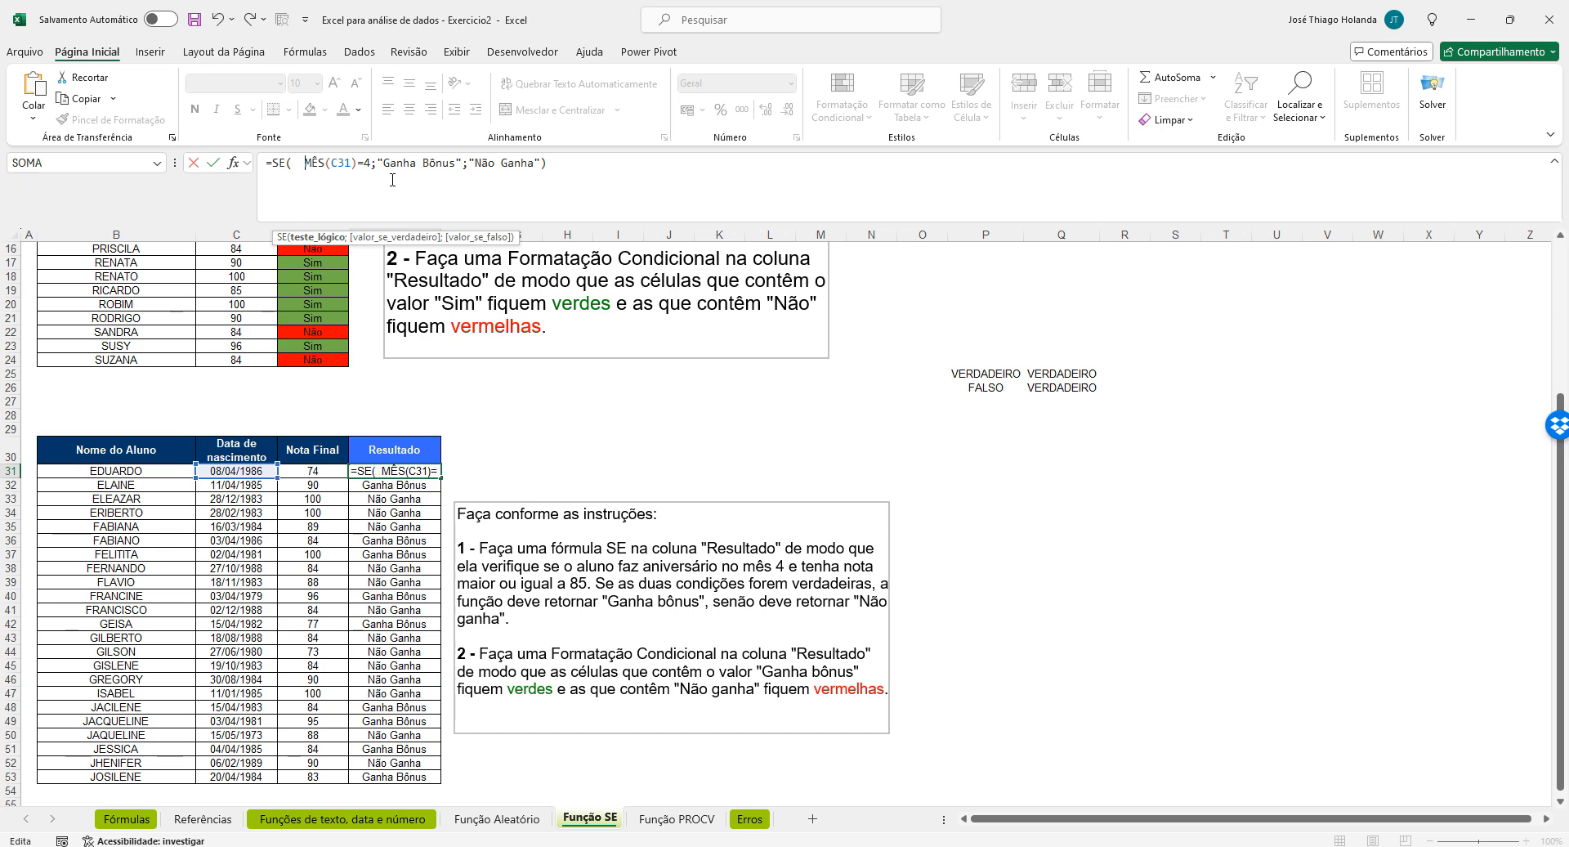
key("Right")
key("Right")
key("Right")
key("Right")
key("Right")
key("Right")
key("Right")
key("Right")
key("Right")
key("Right")
key("Right")
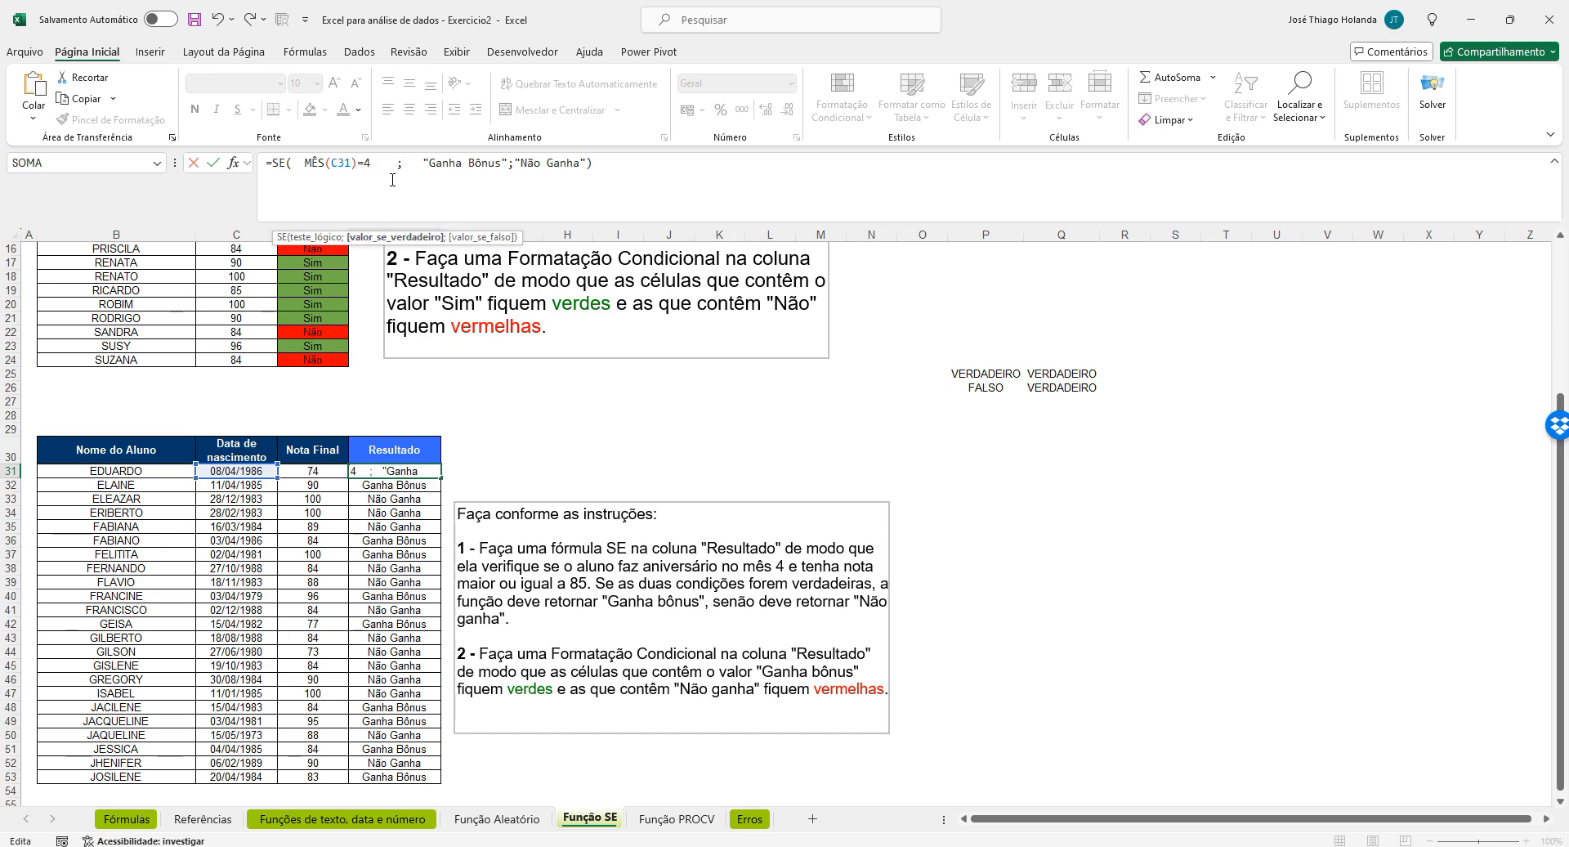
Wrap the MÊS(C31)=4 test of the E31 formula in an E function
key("Left")
key("Left")
key("Left")
key("Left")
key("Left")
key("Left")
key("Left")
key("Left")
key("Left")
key("Left")
key("Left")
key("Left")
key("Left")
key("Left")
key("Left")
key("Left")
key("Left")
key("Left")
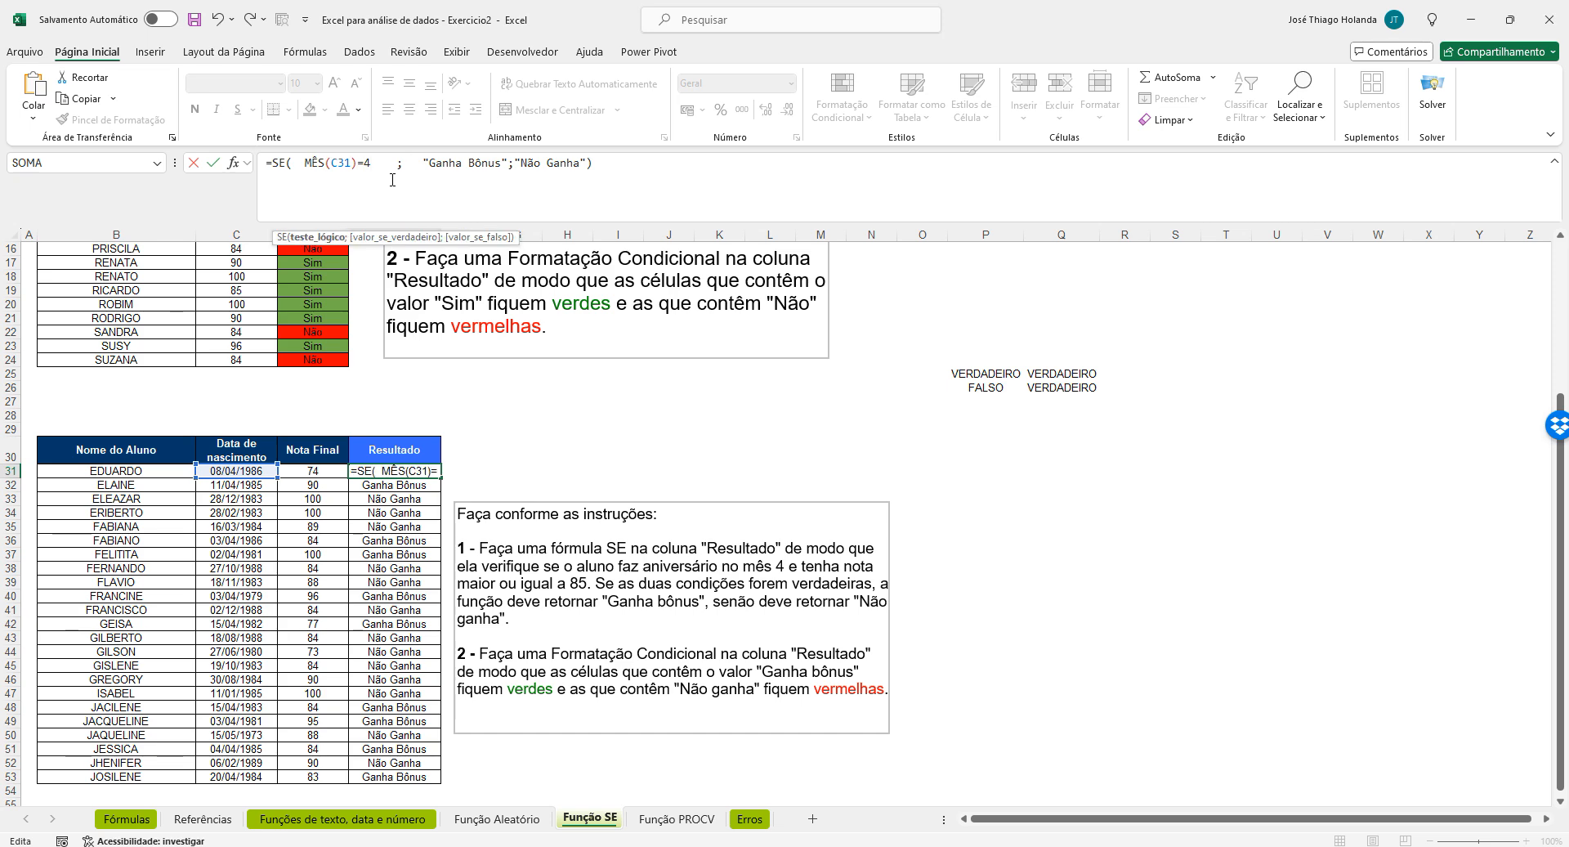
type("E")
key("BackSpace")
type("E")
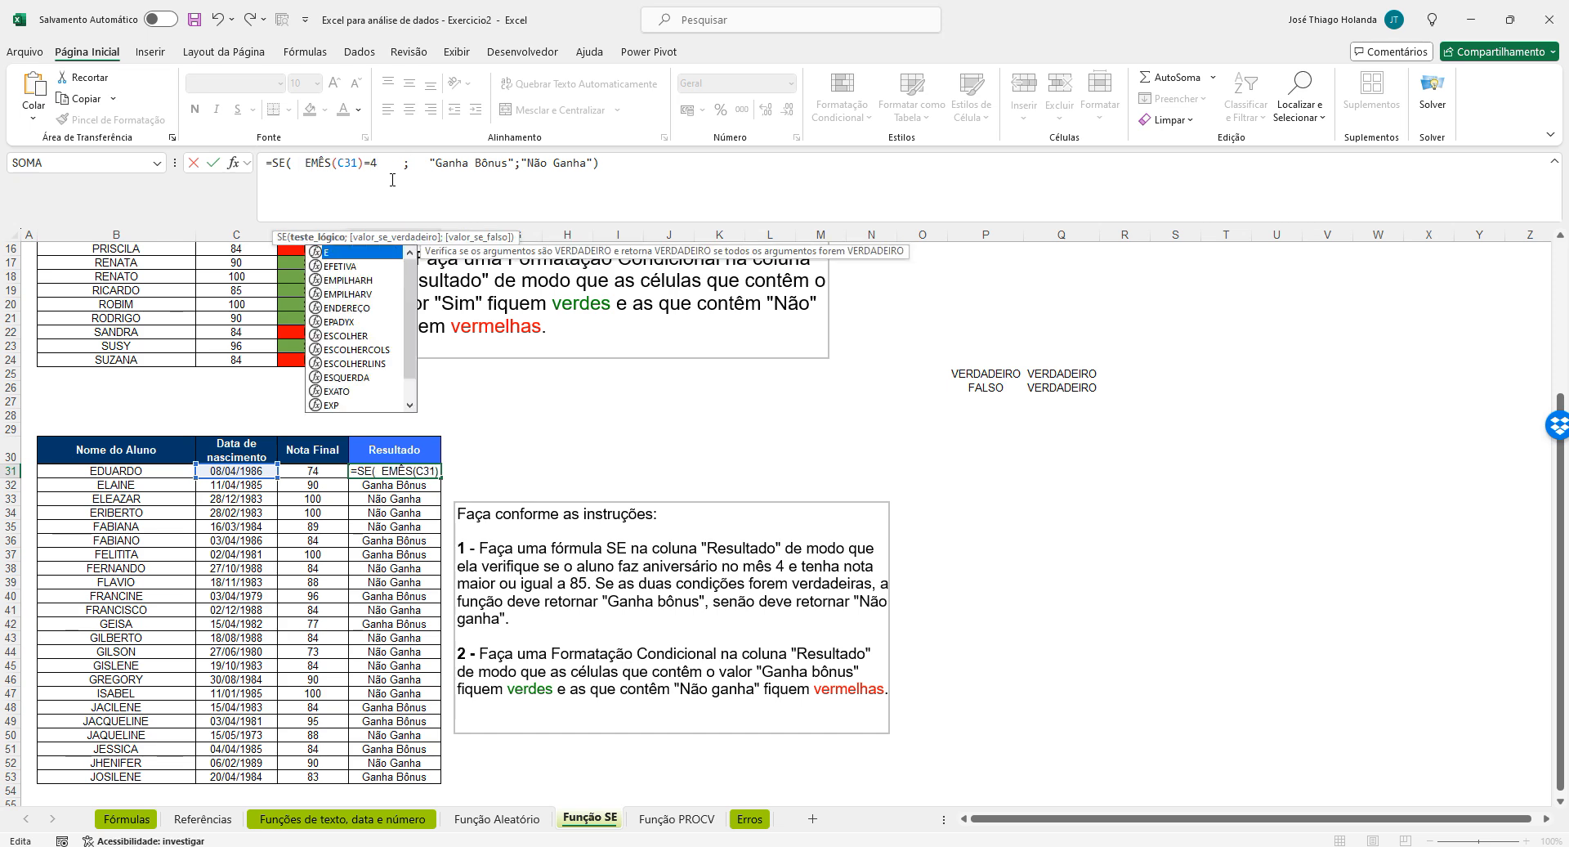
key("BackSpace")
type("(")
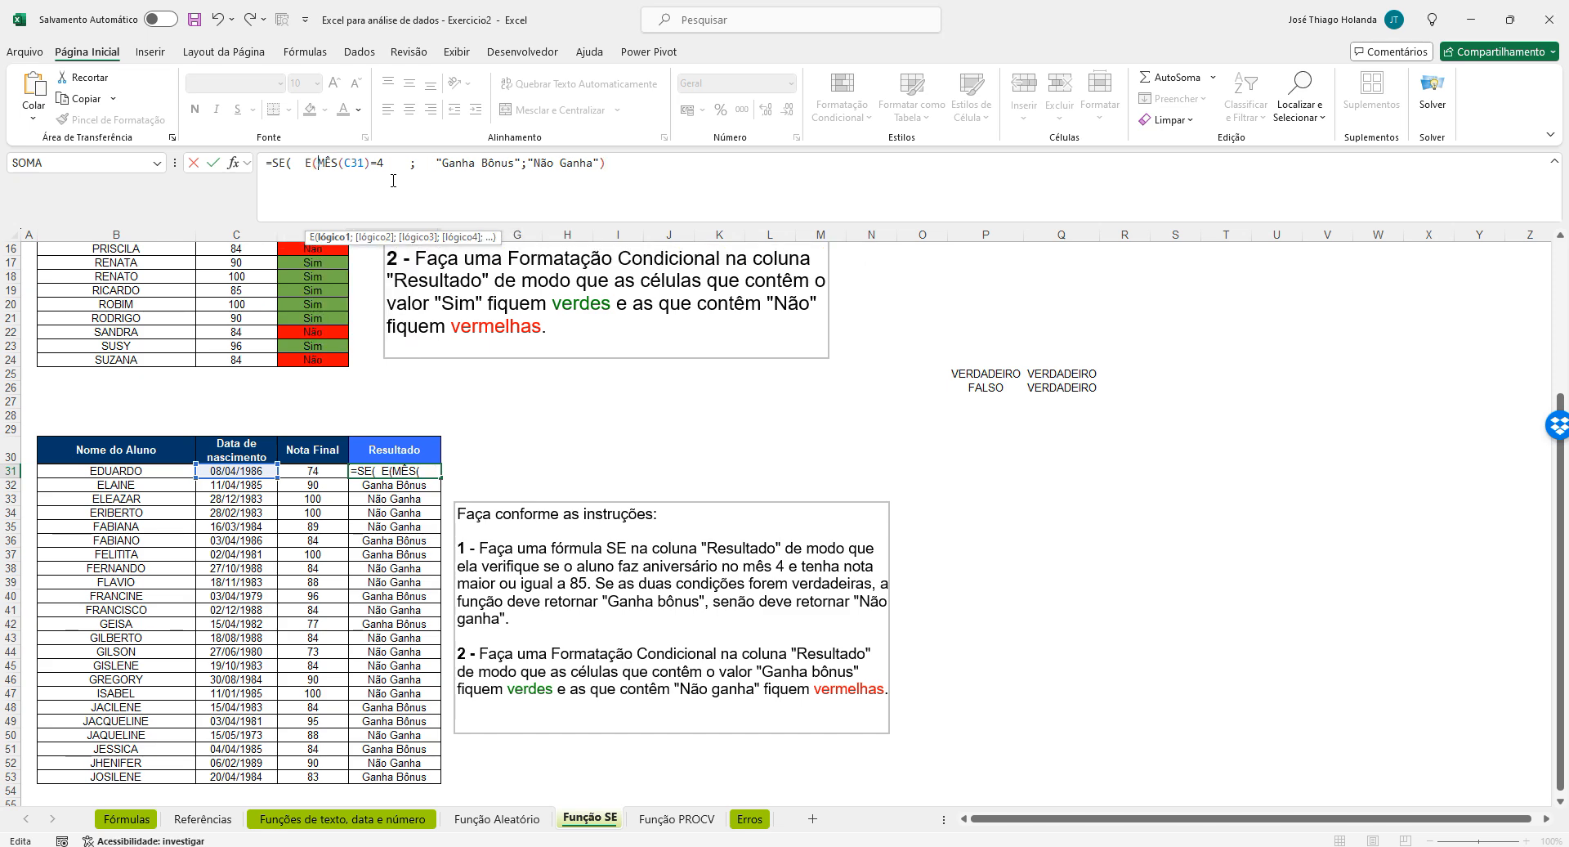
key("Right")
key("Right")
key("Right")
key("Right")
key("Right")
key("Right")
key("Right")
key("Right")
key("Right")
key("Right")
type(")")
key("Left")
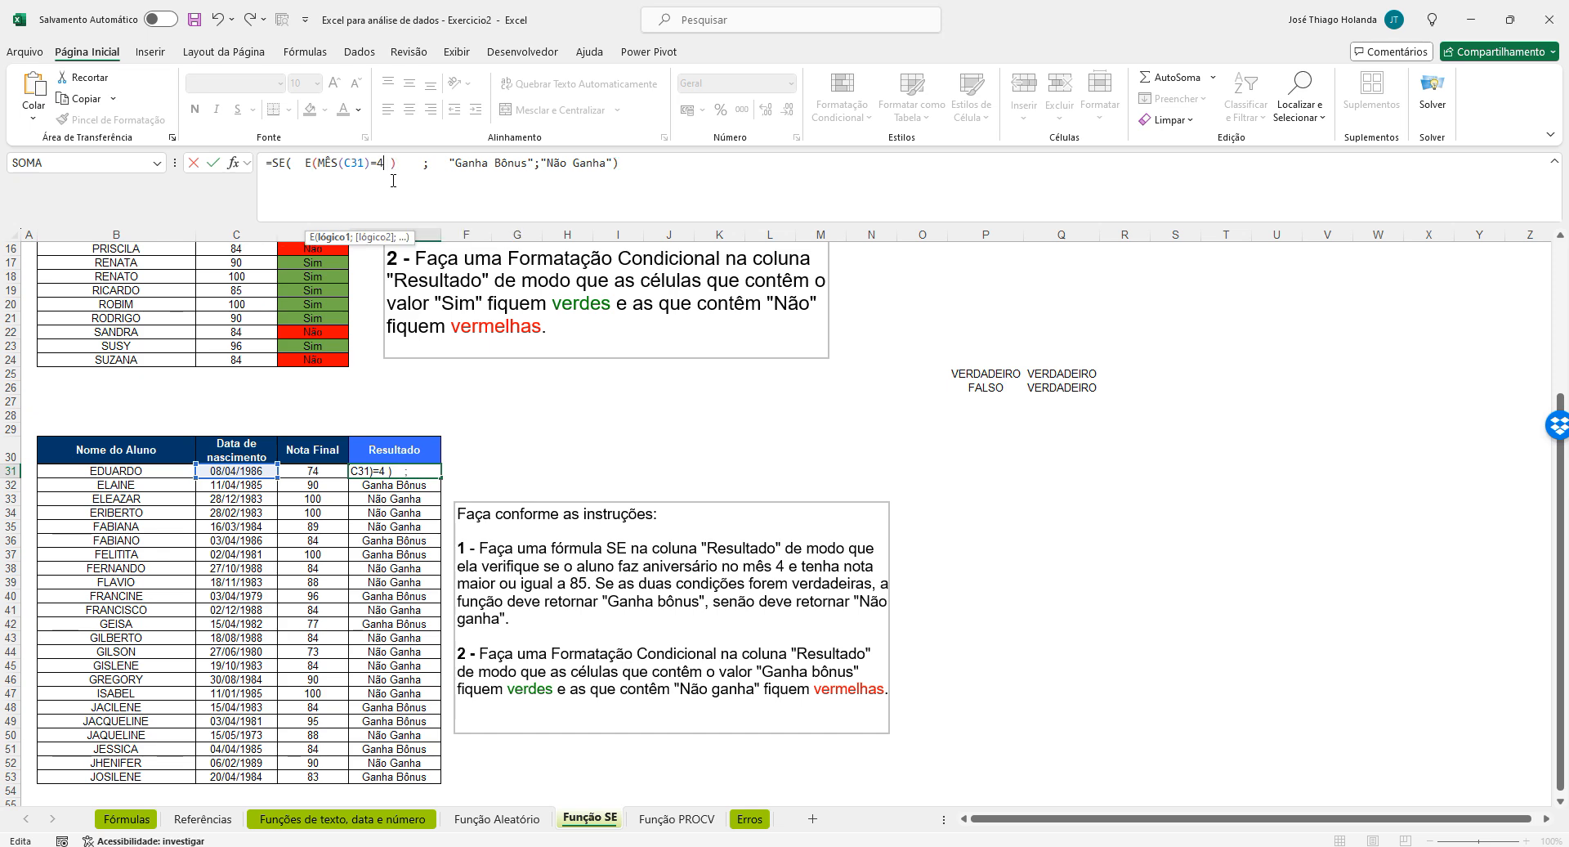
Add D31=R2 as the second condition inside the E function of the E31 formula
type(";")
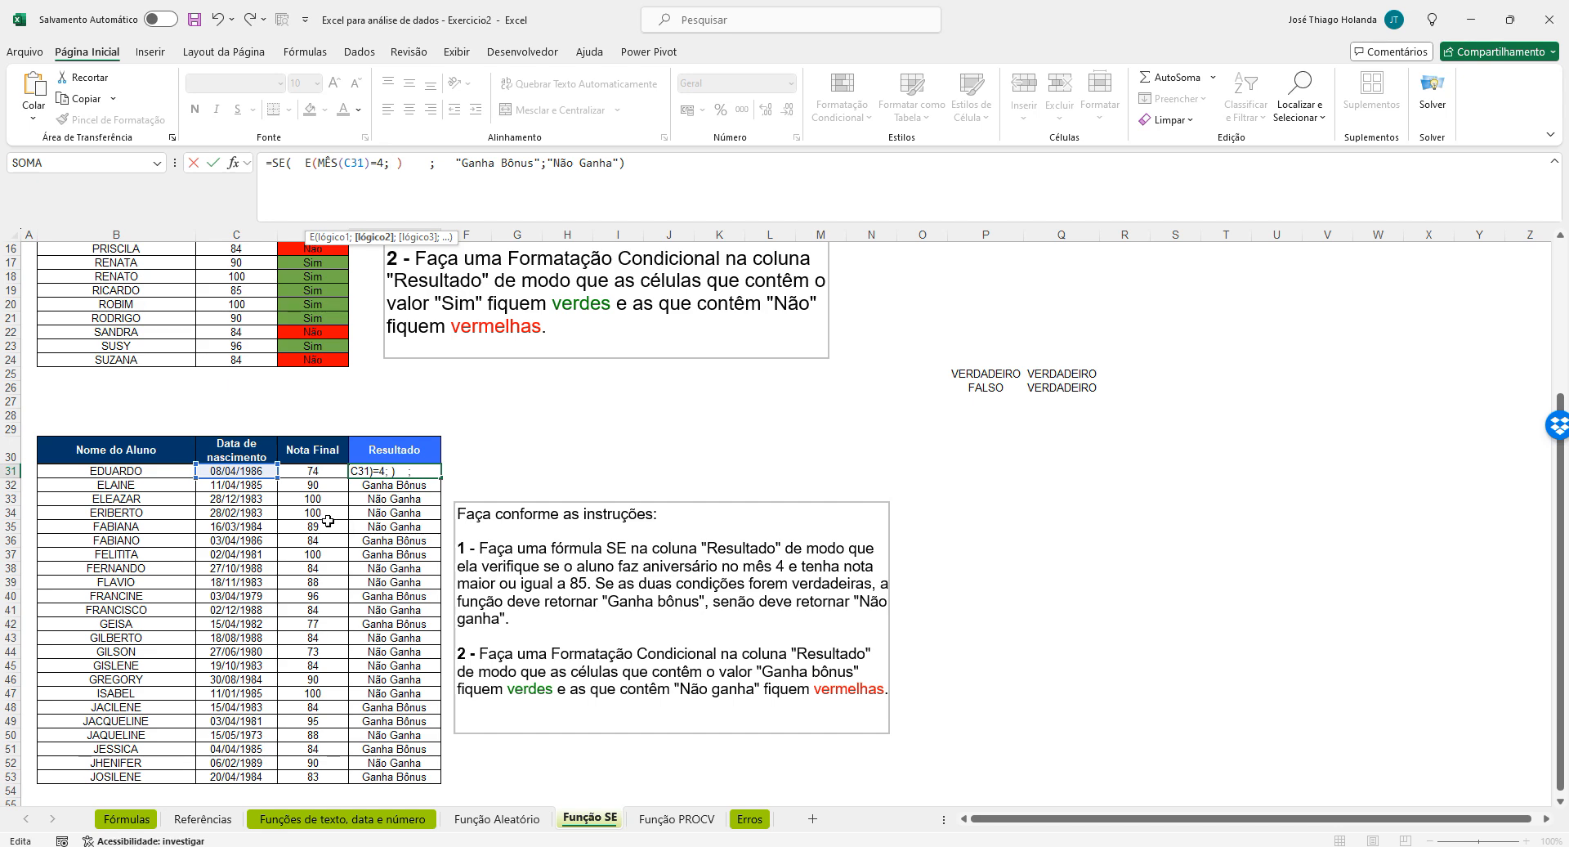
left_click(314, 470)
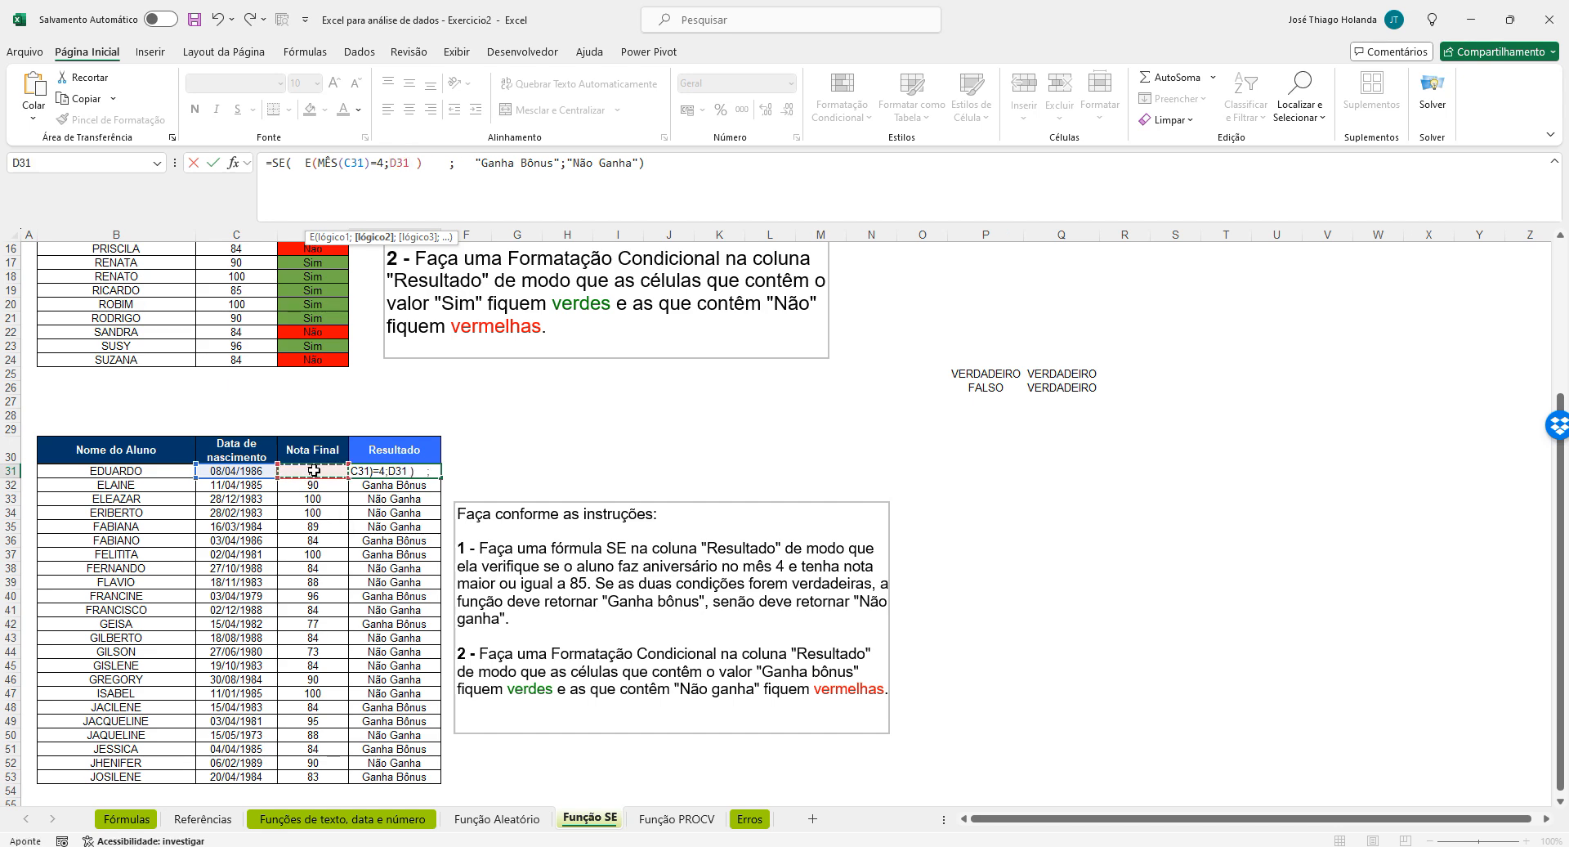
type("=")
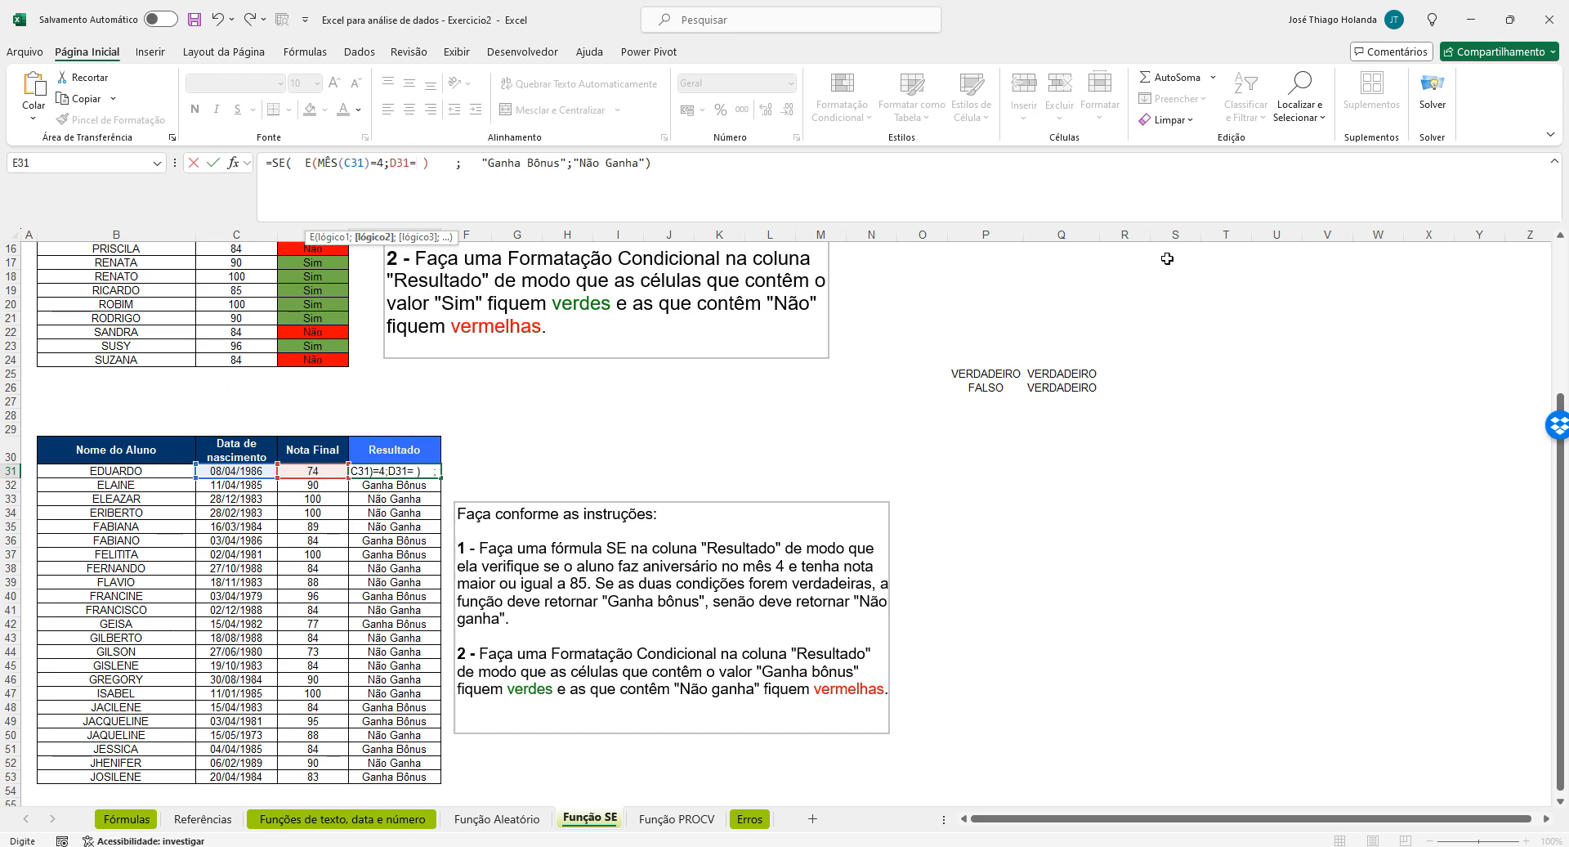
left_click(1127, 262)
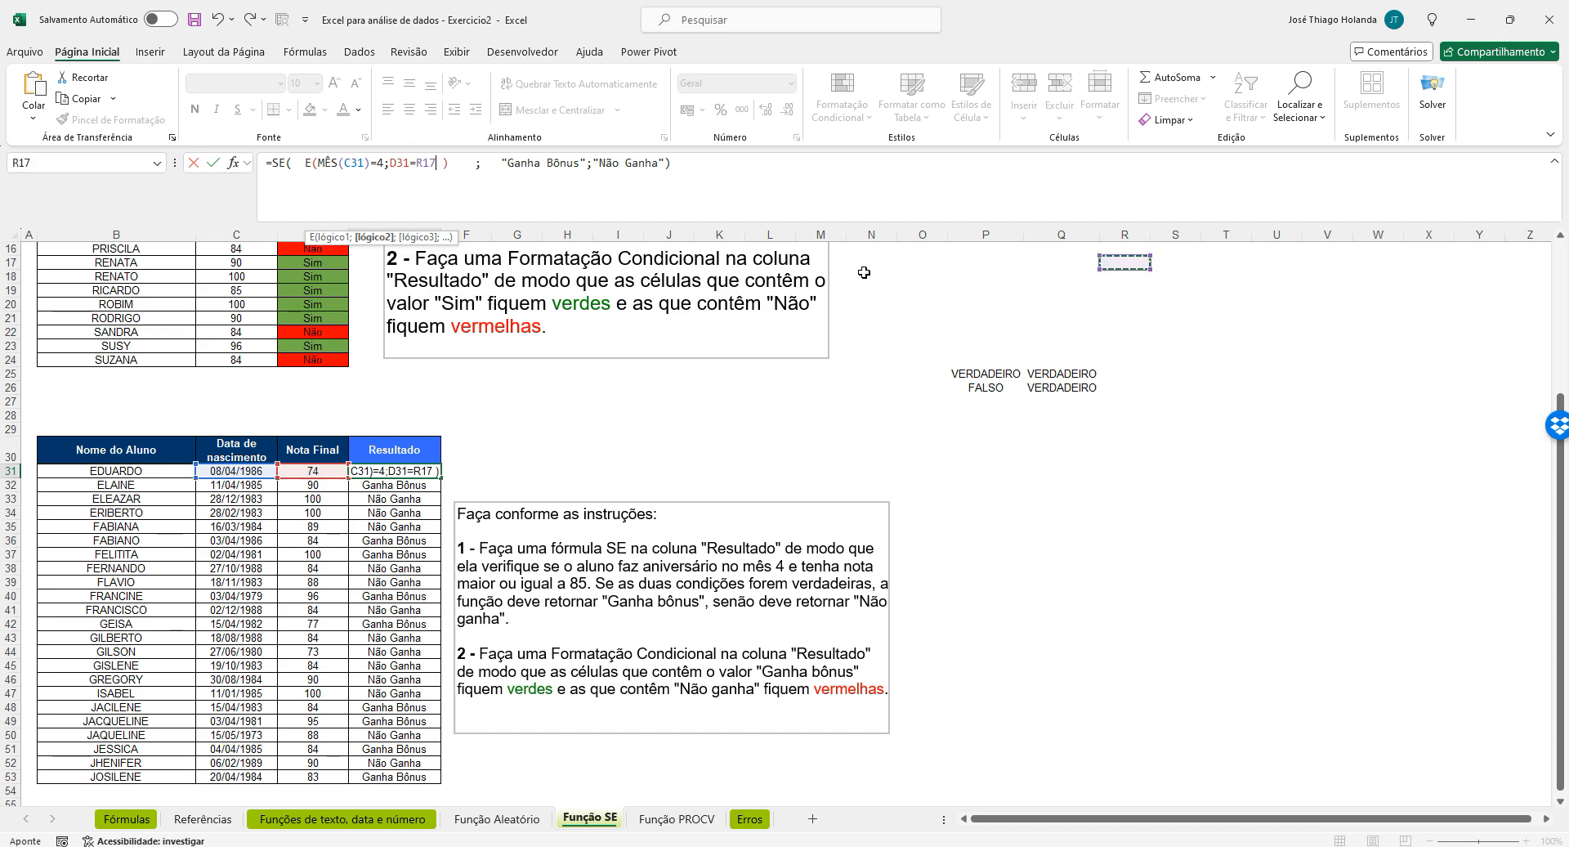
scroll(1137, 263, "up", 5)
left_click(1133, 261)
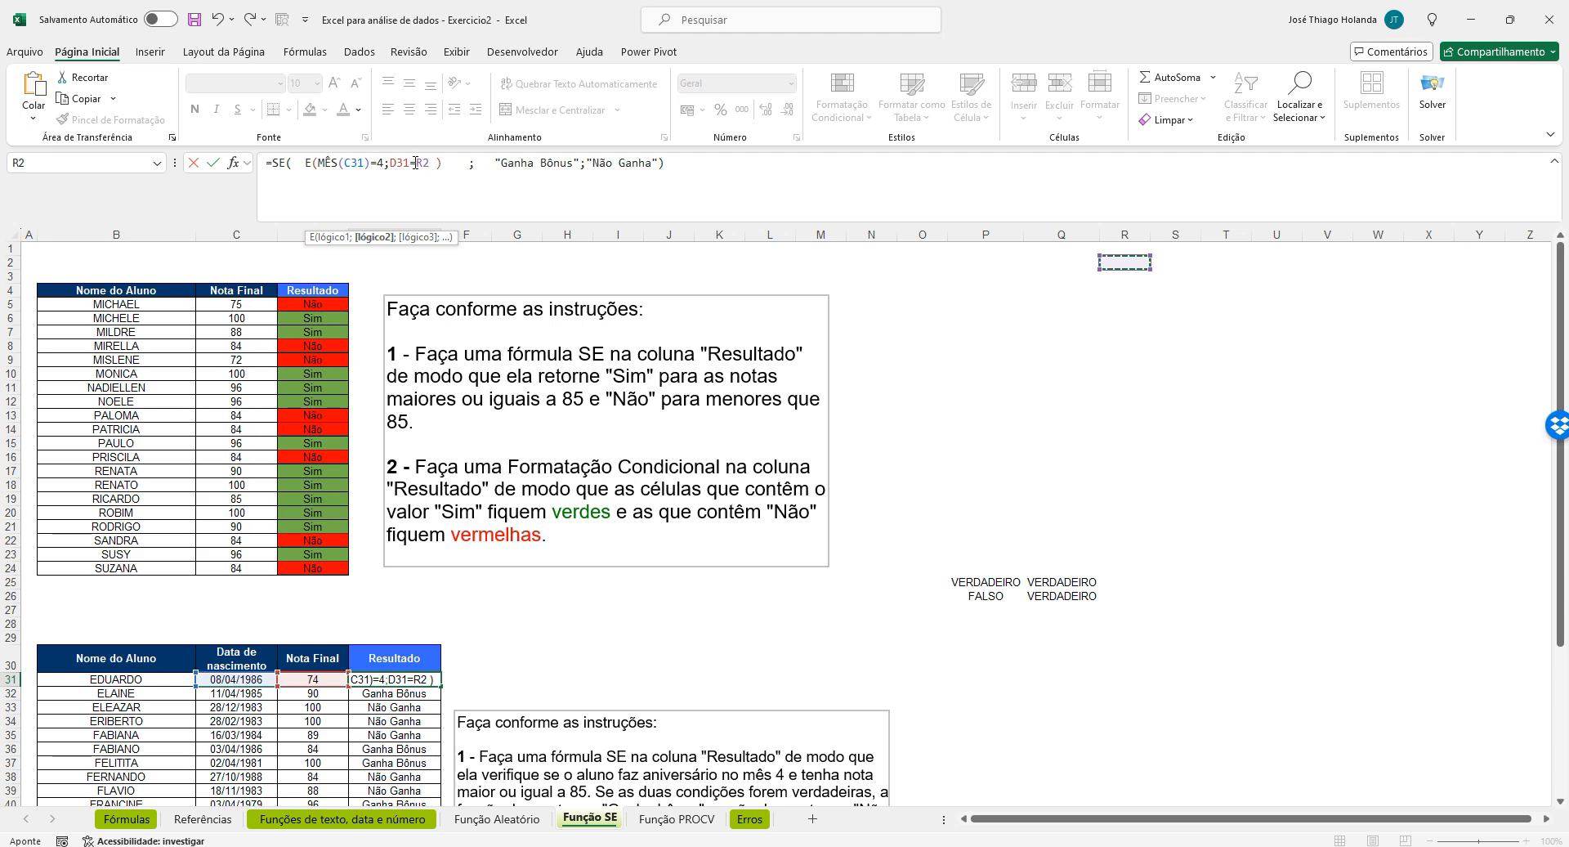
Review the combined E test and the "Ganha Bônus" argument in the E31 formula, commit it, and reselect E31
left_click_drag(443, 162, 306, 167)
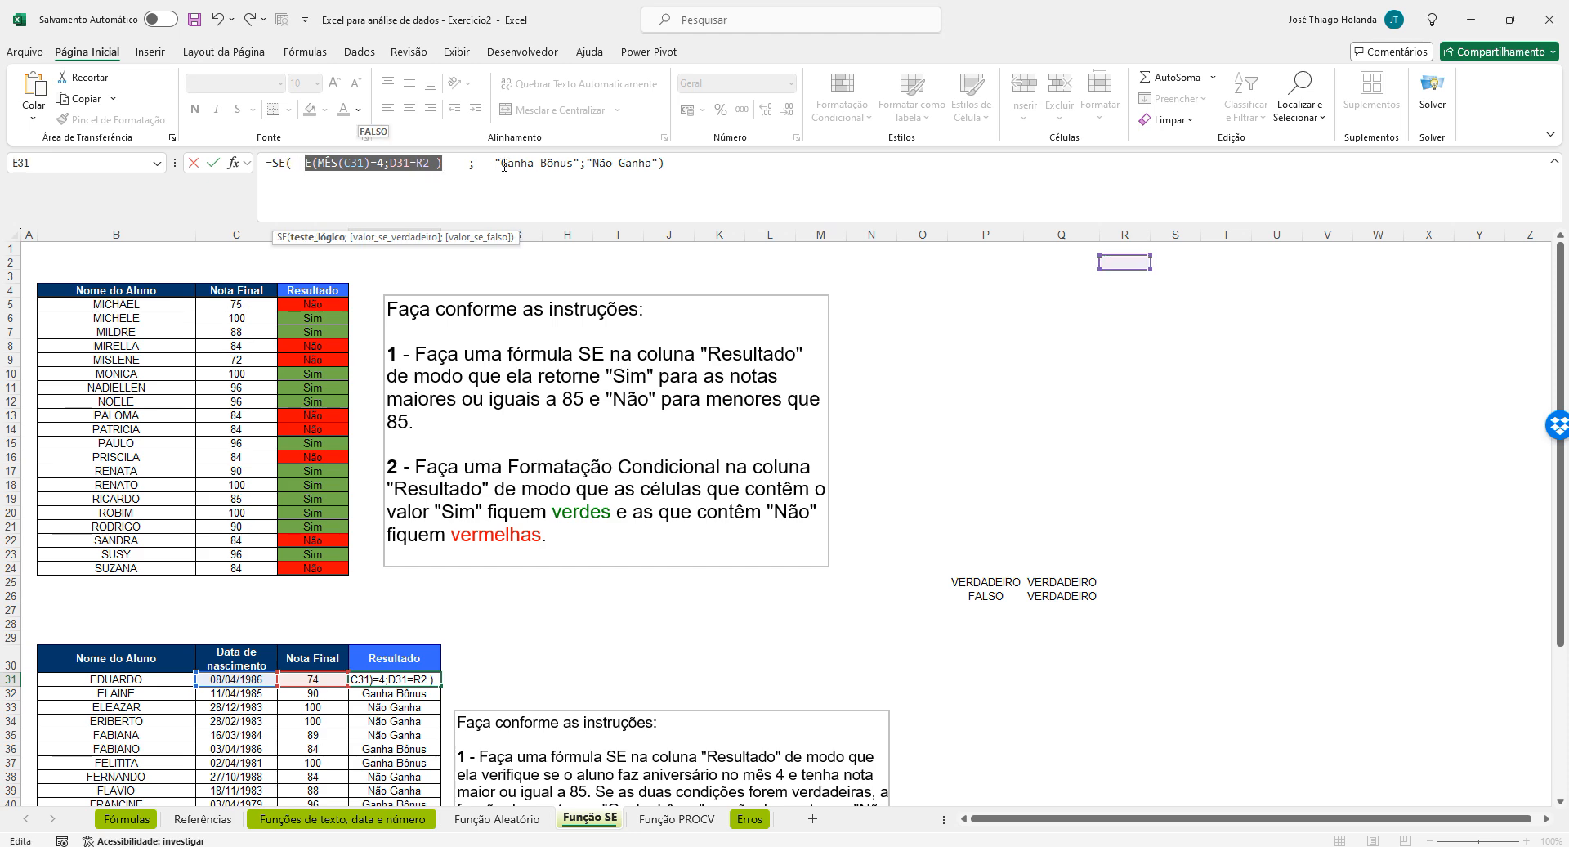
left_click_drag(497, 161, 583, 161)
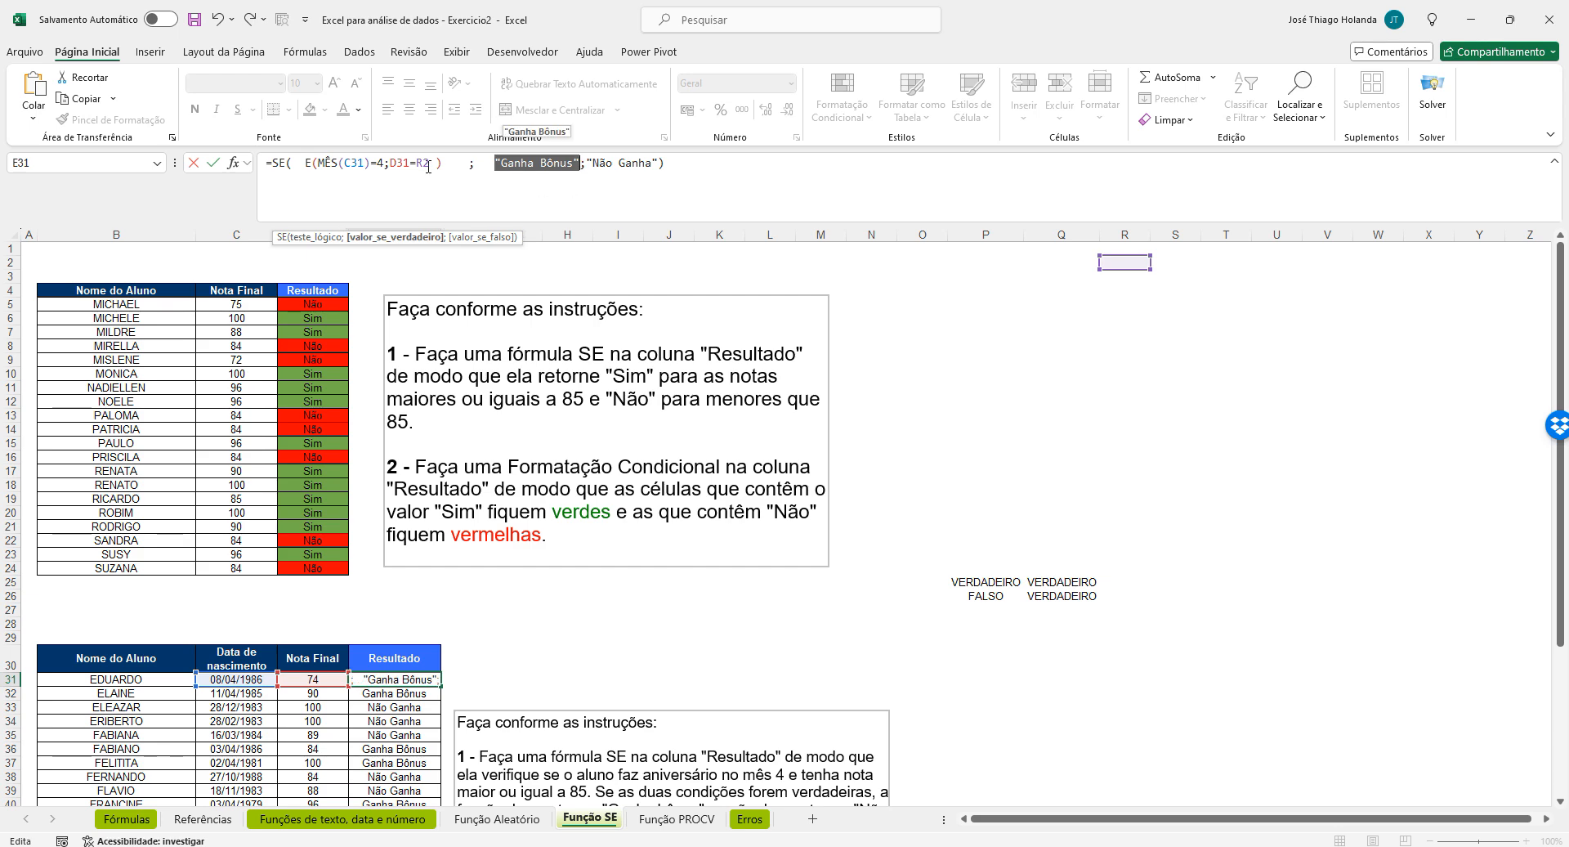
left_click_drag(430, 164, 396, 163)
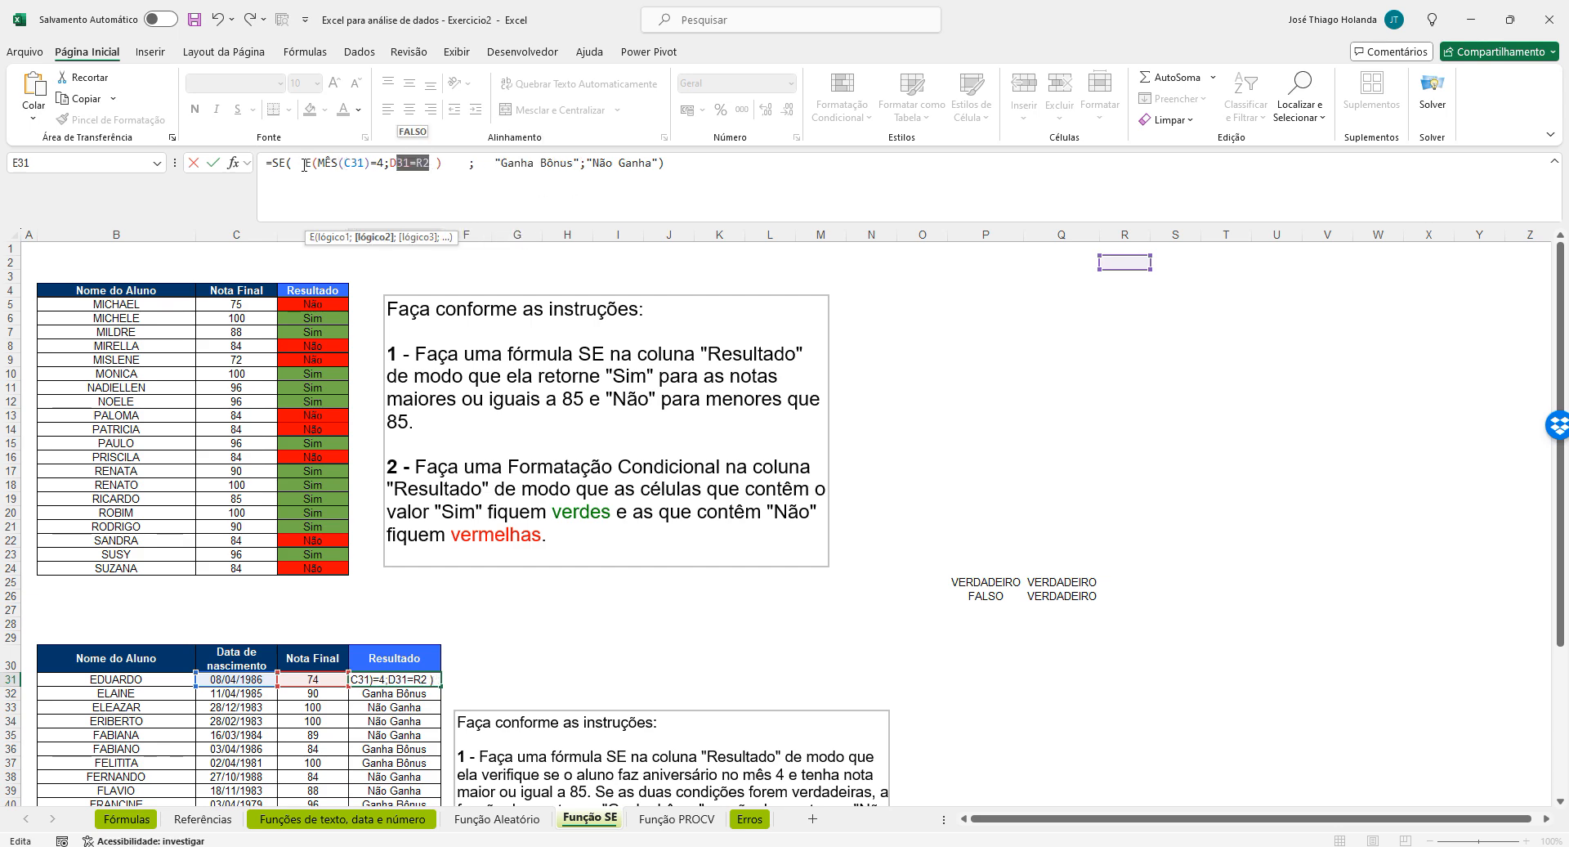
left_click_drag(302, 164, 444, 164)
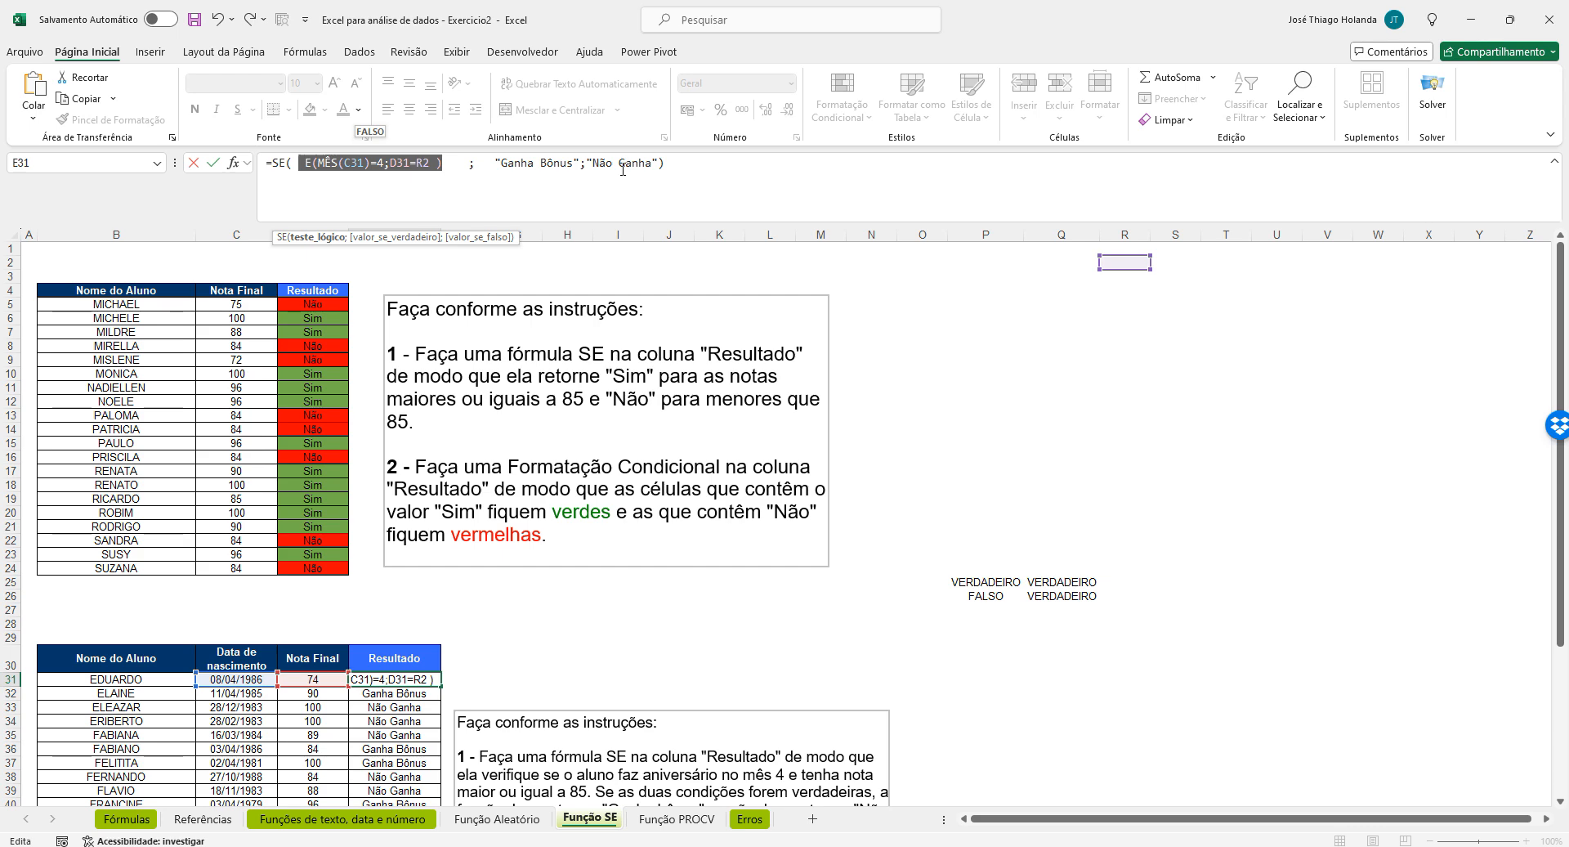
left_click(326, 164)
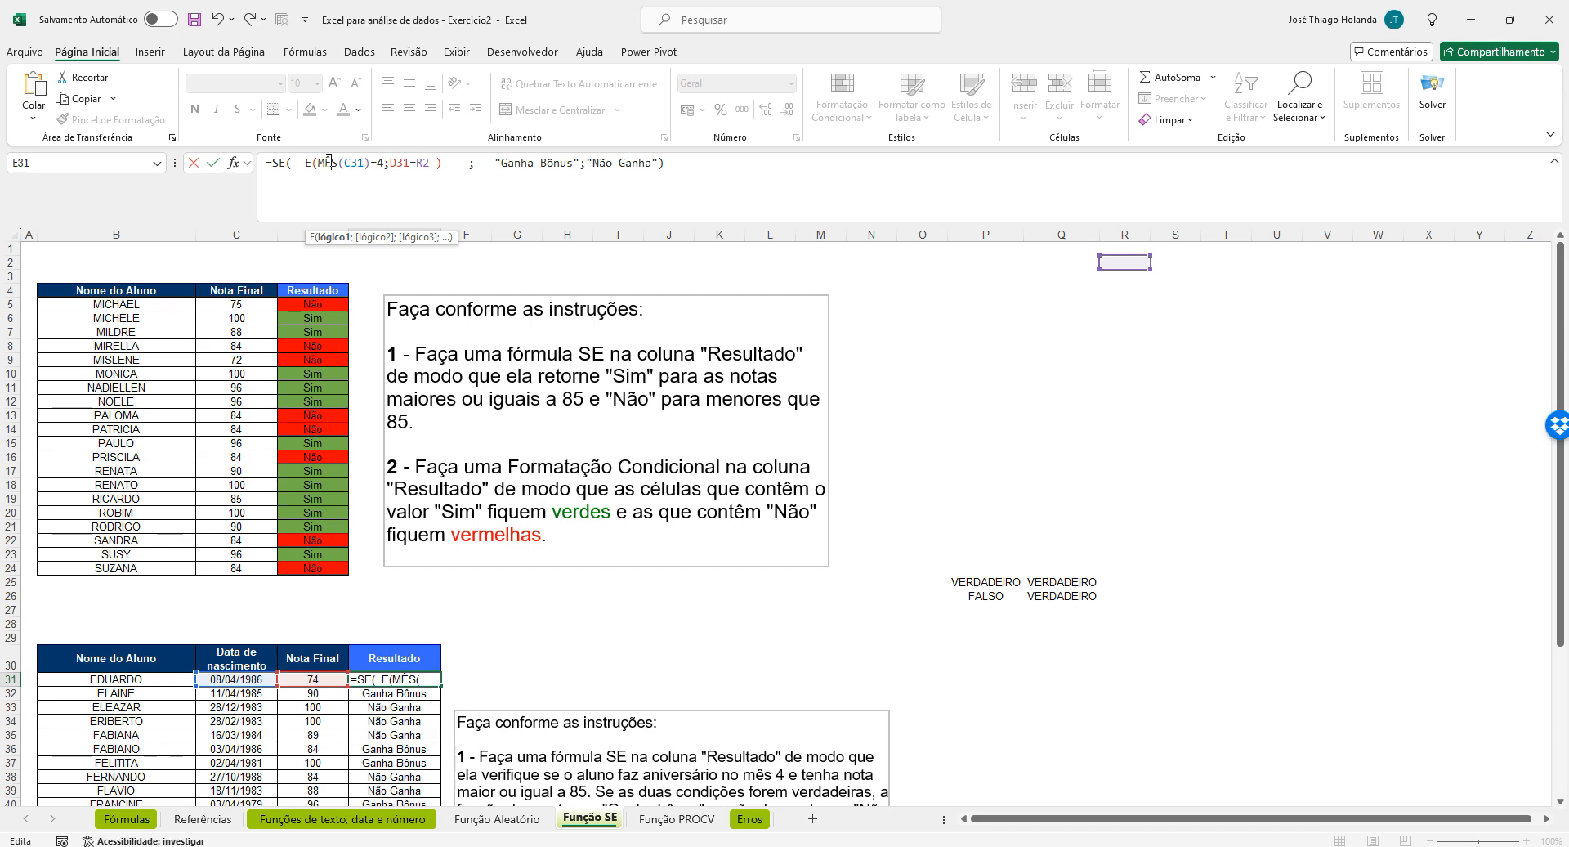
left_click_drag(306, 164, 444, 163)
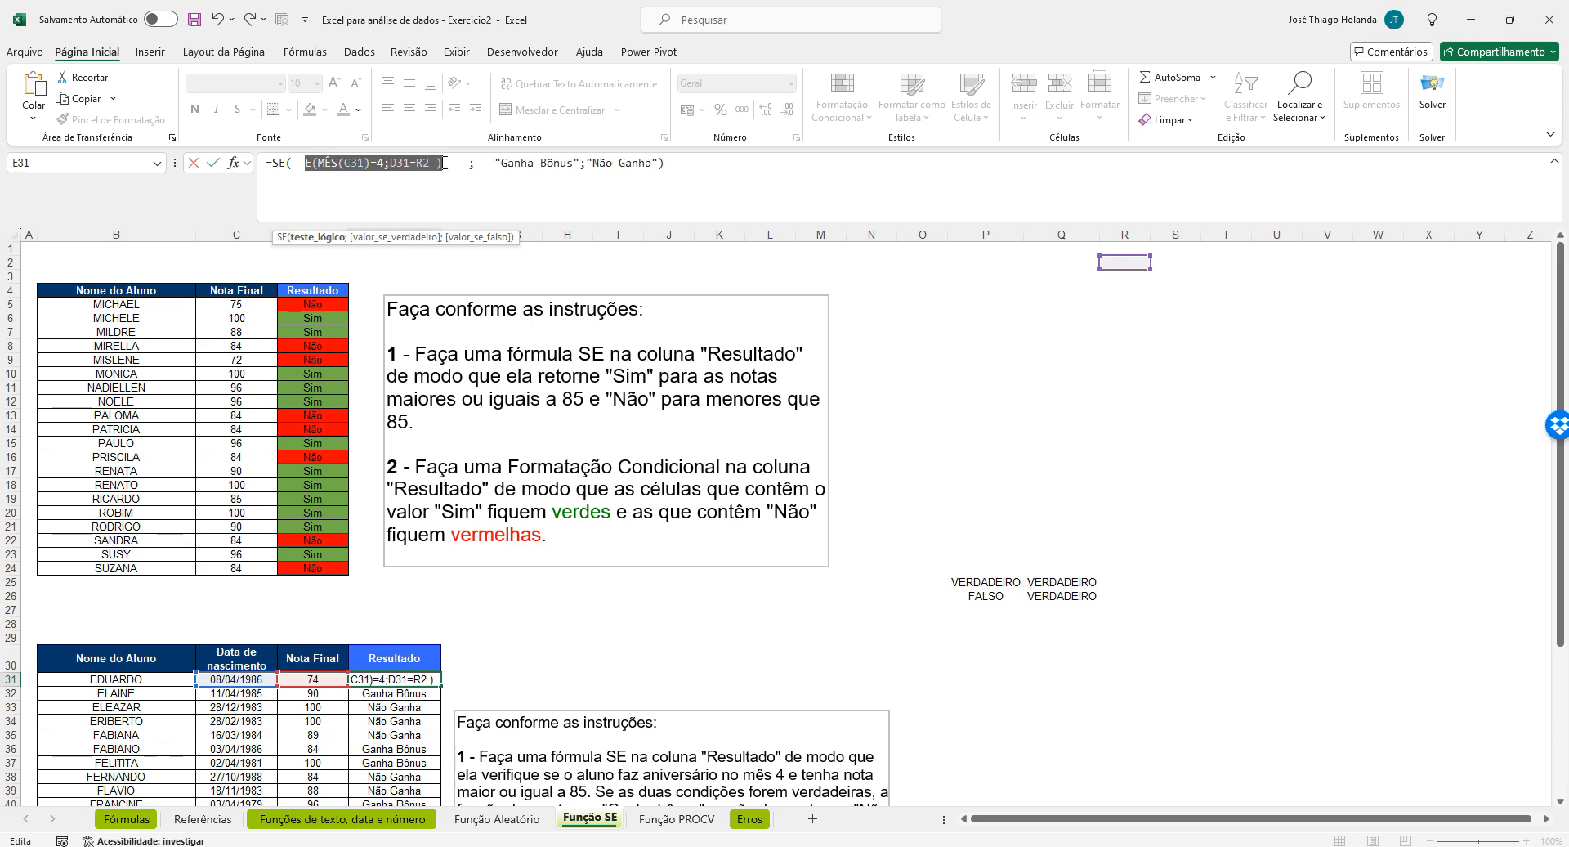
key("Return")
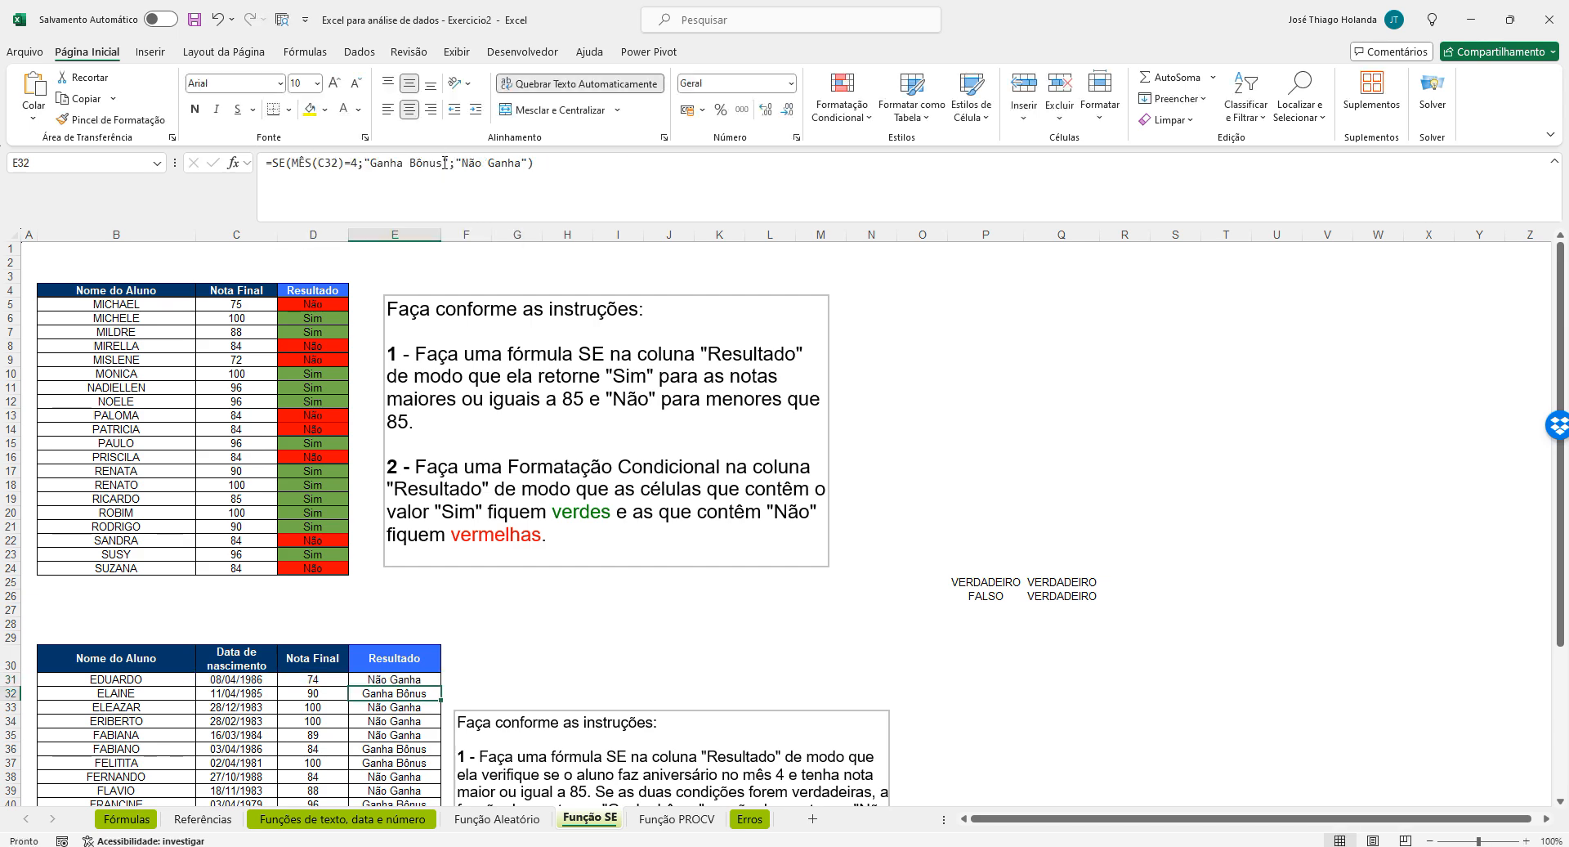
scroll(701, 442, "down", 2)
left_click(415, 600)
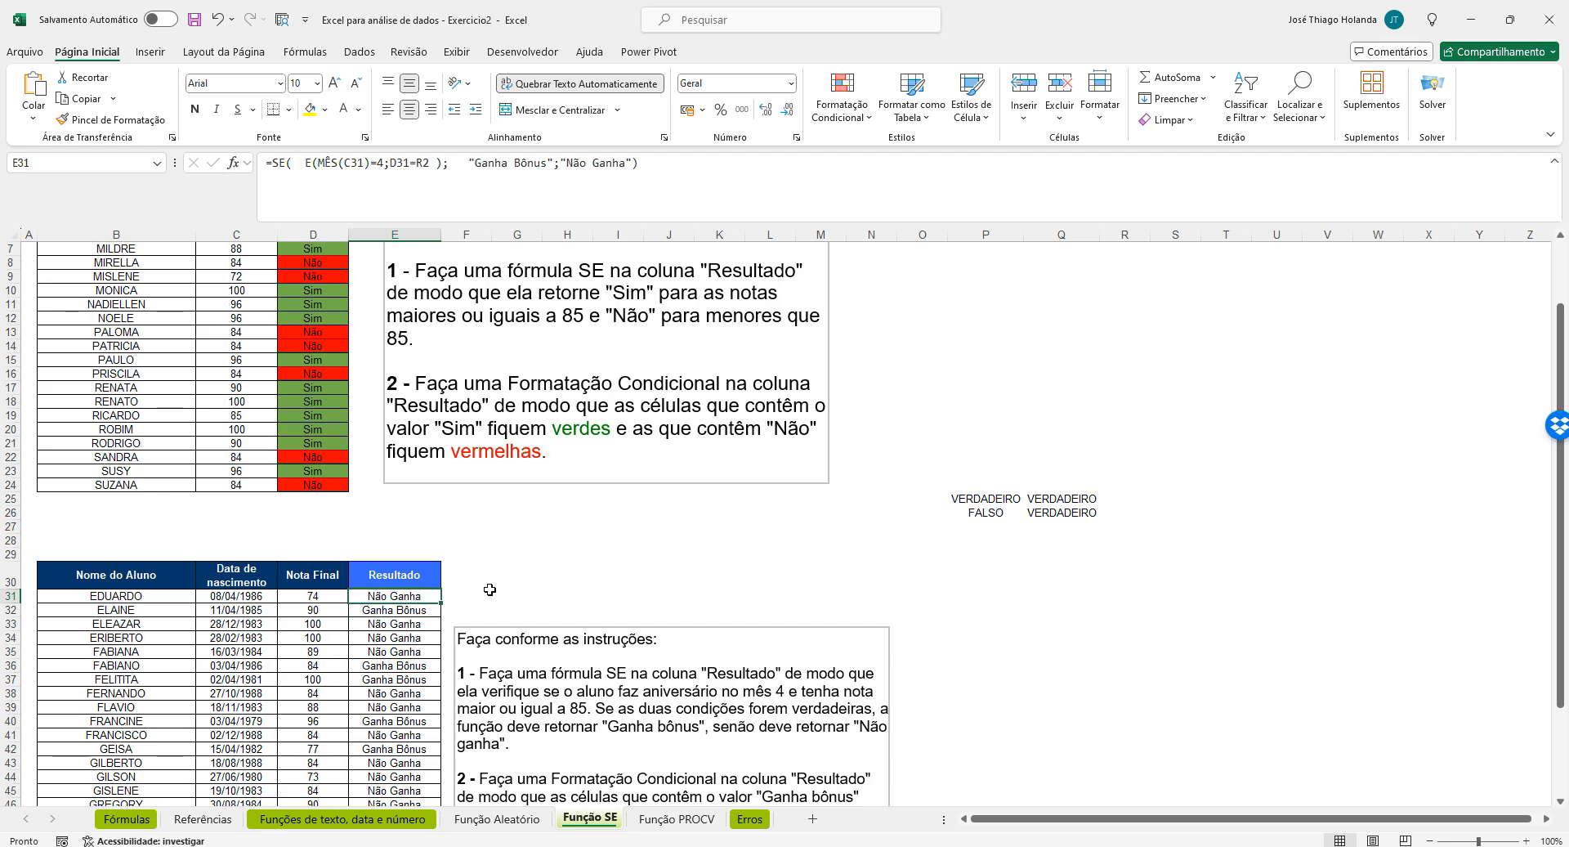
Find the cell holding the minimum grade, and replace R2 in the E31 formula with the absolute reference $S$2
scroll(1249, 430, "up", 2)
left_click(1132, 264)
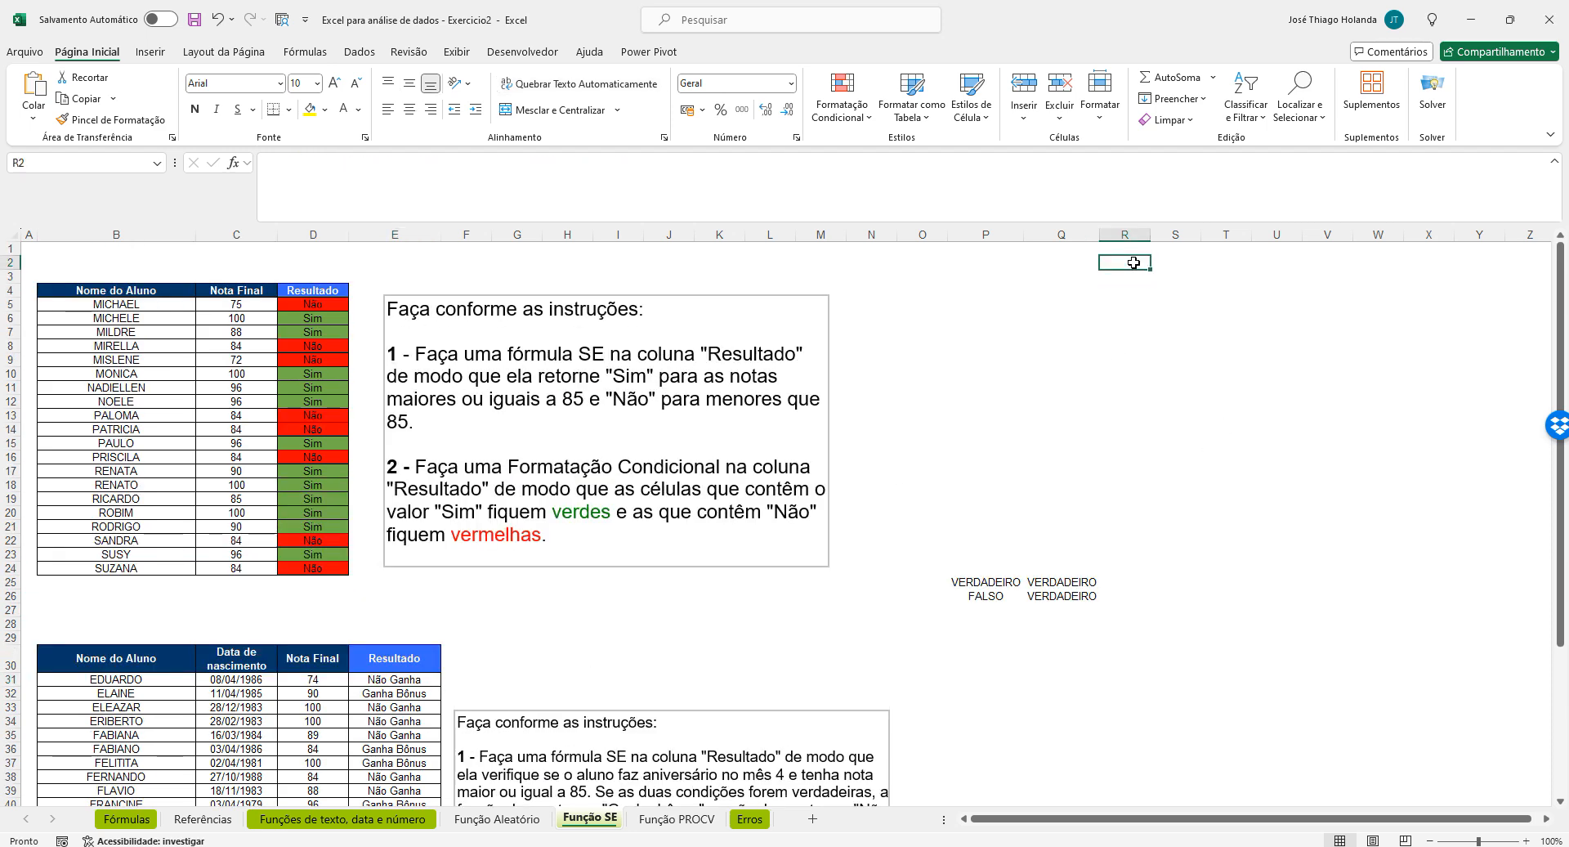
key("Right")
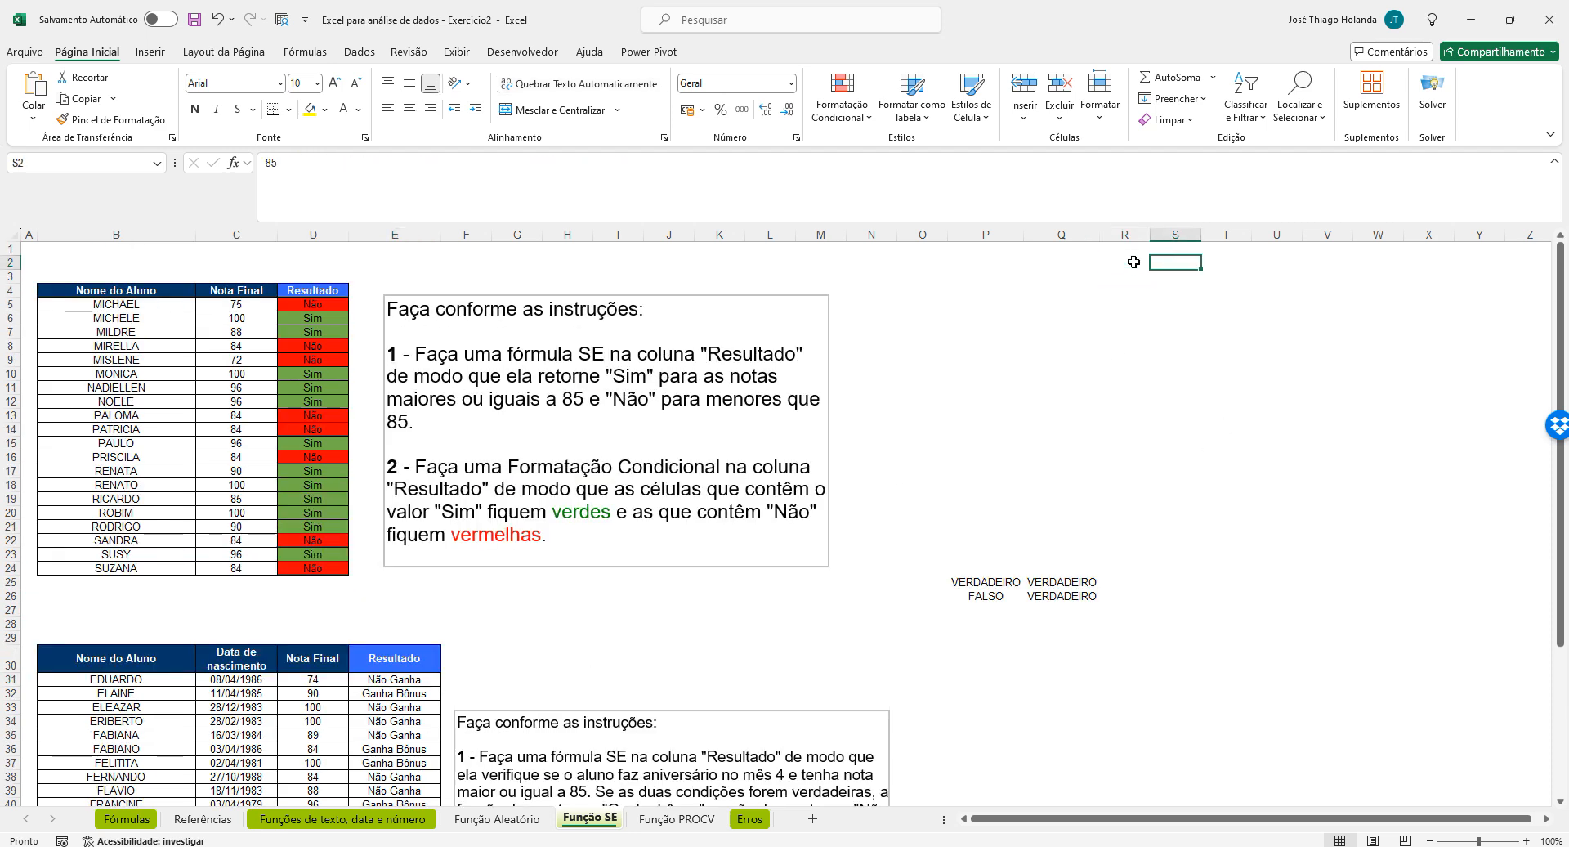
scroll(1088, 279, "down", 3)
left_click(369, 556)
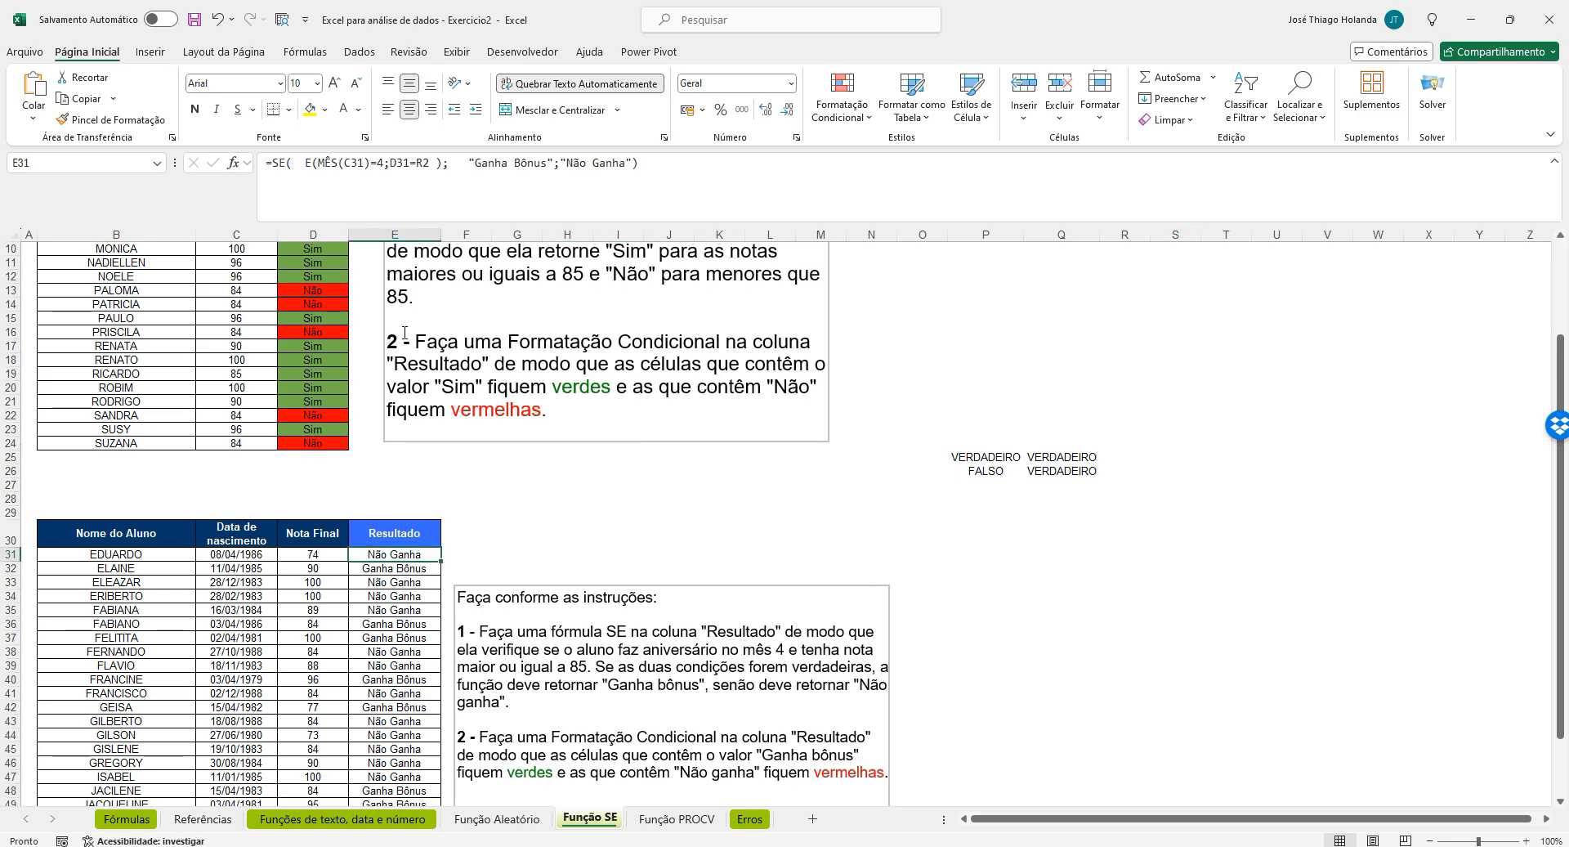
left_click(422, 166)
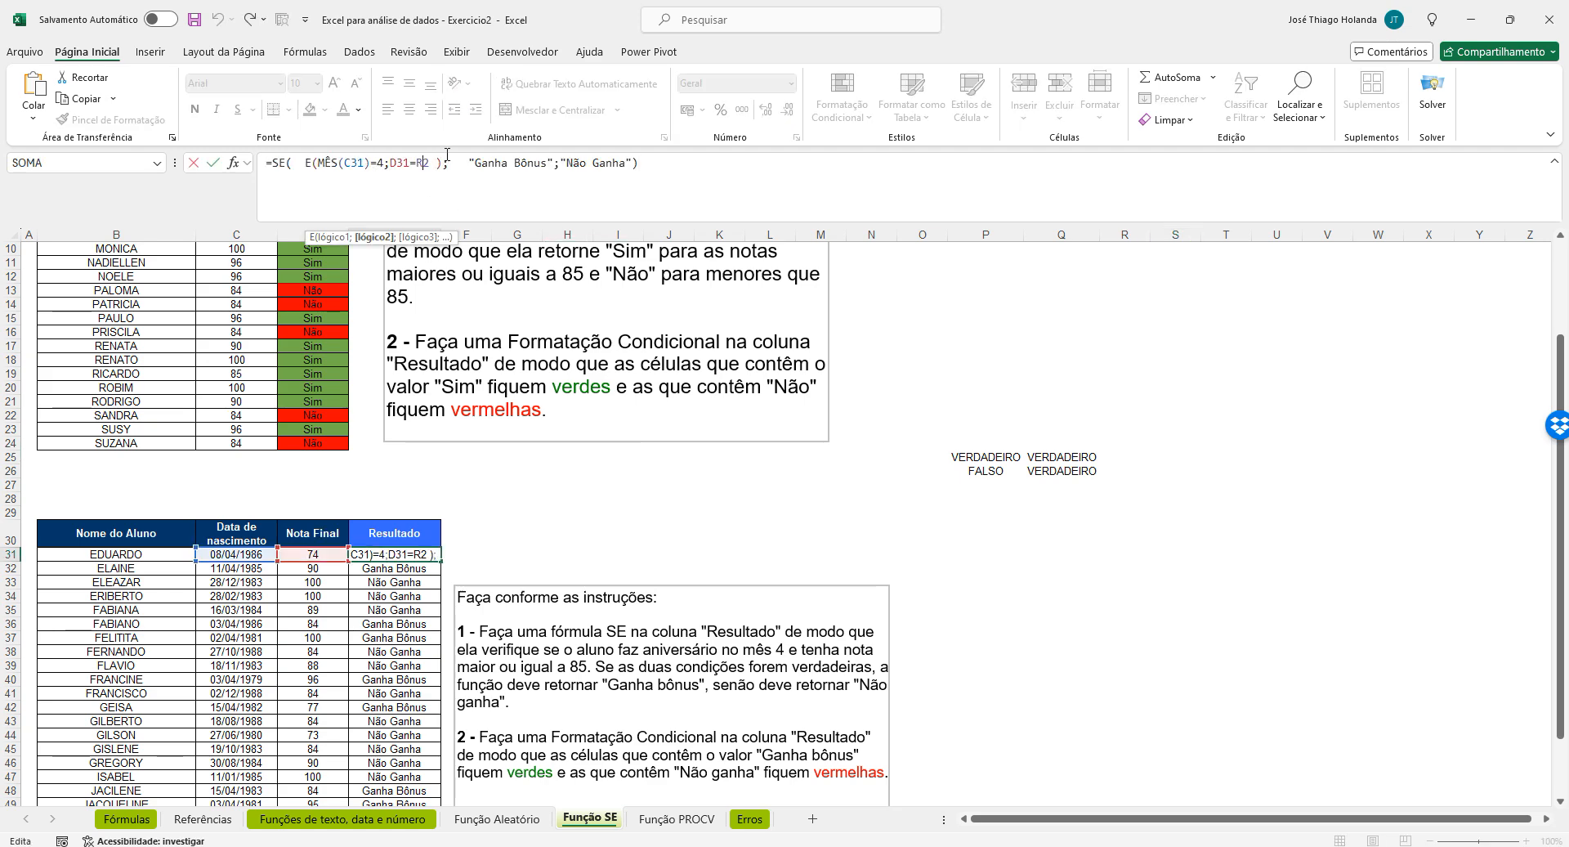
key("BackSpace")
key("BackSpace")
type("S2")
key("F4")
key("ctrl+Return")
Fill the E31 formula with D31=$S$2 down the Resultado column to E53, and reselect E31
scroll(431, 442, "down", 1)
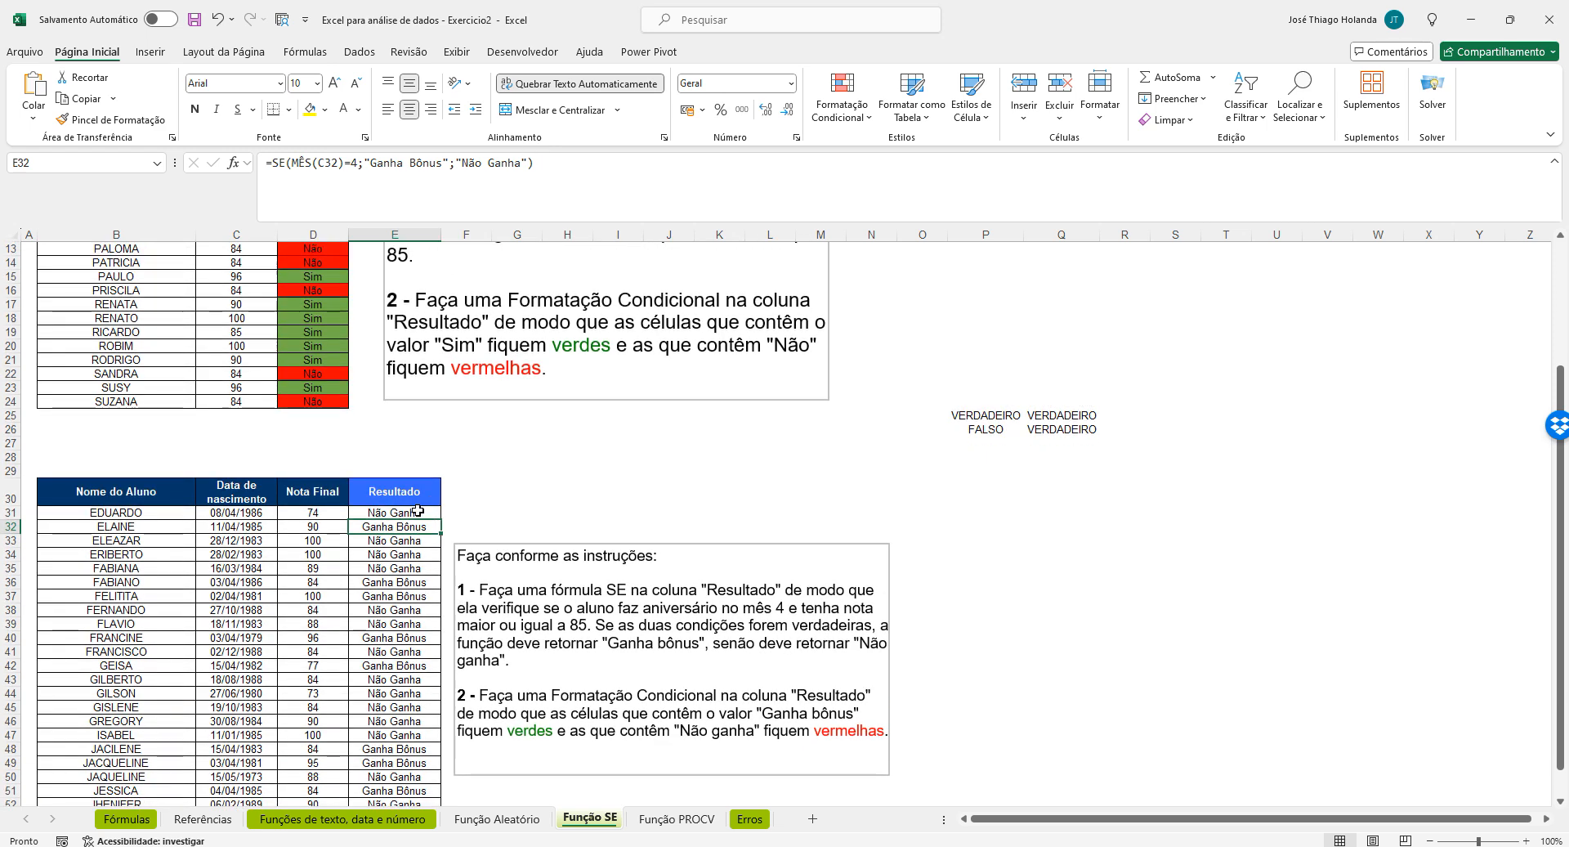
scroll(449, 503, "down", 2)
left_click_drag(441, 436, 433, 735)
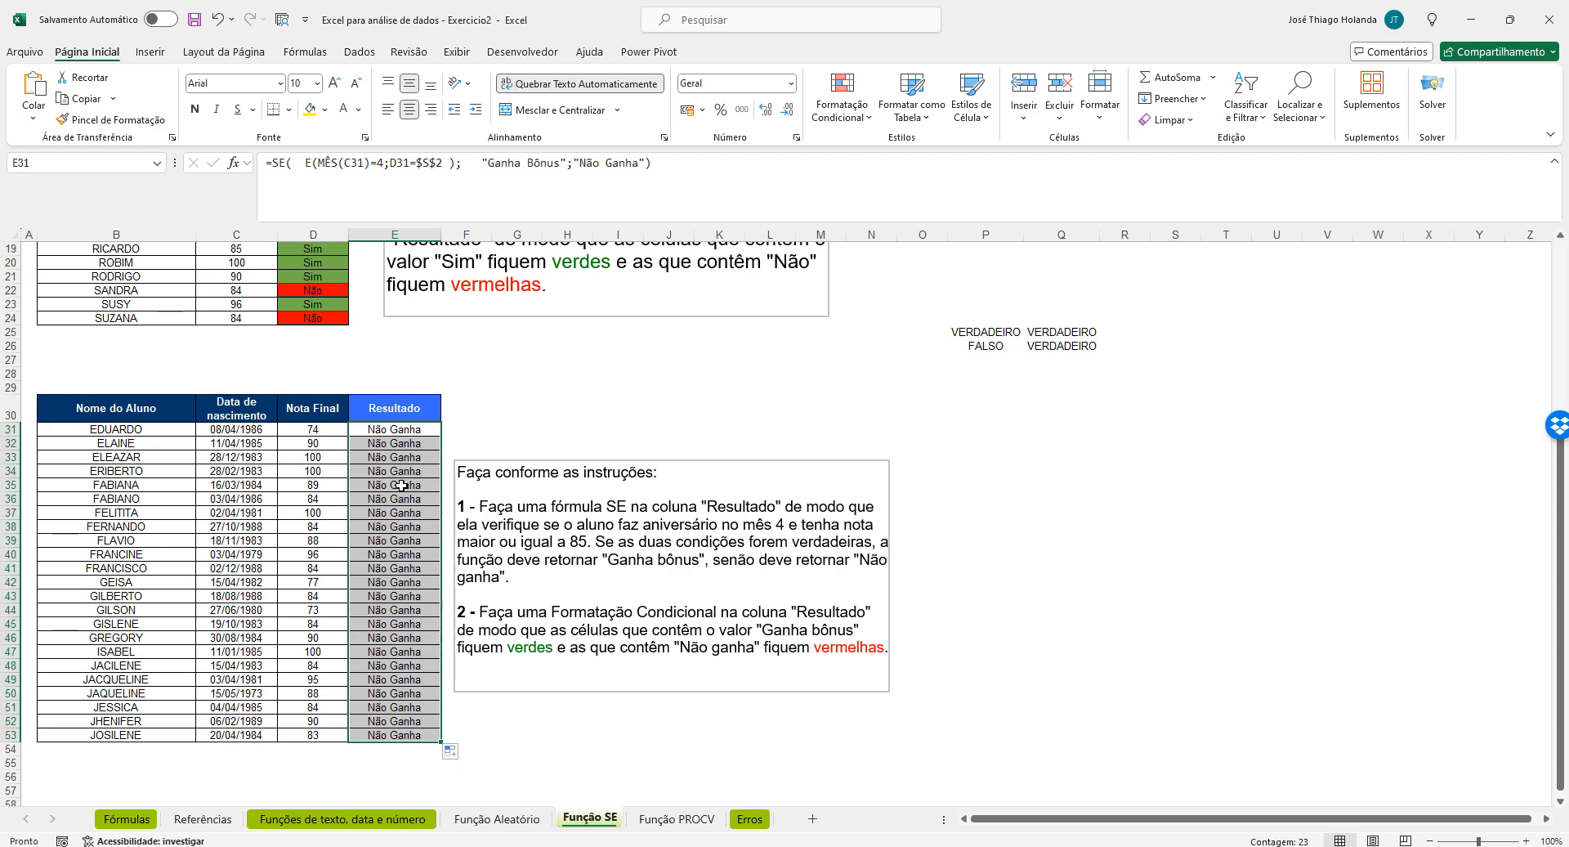
left_click(397, 432)
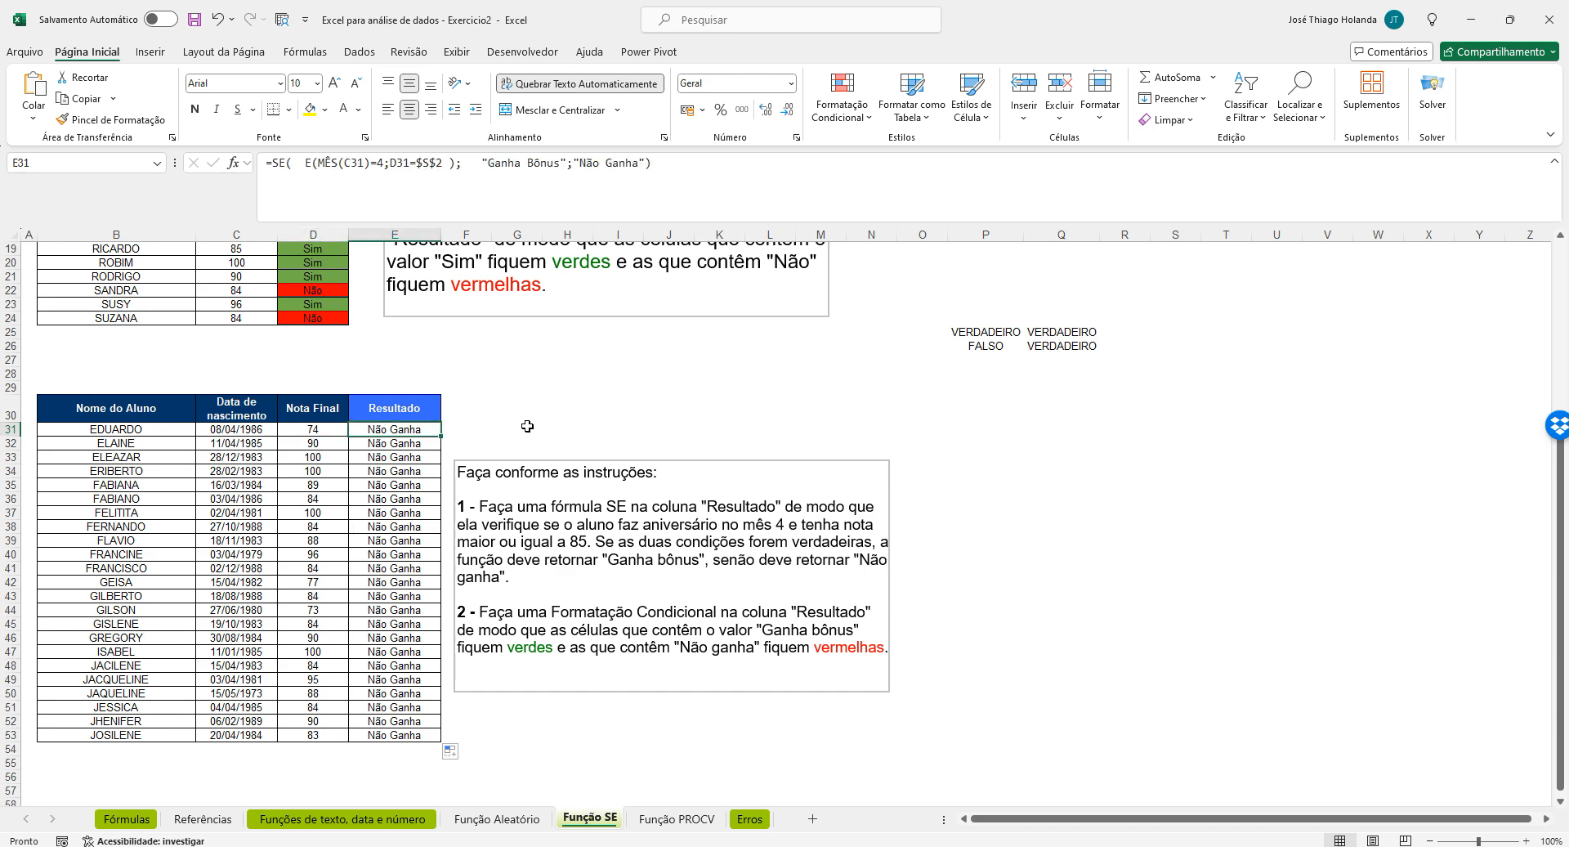
key("Down")
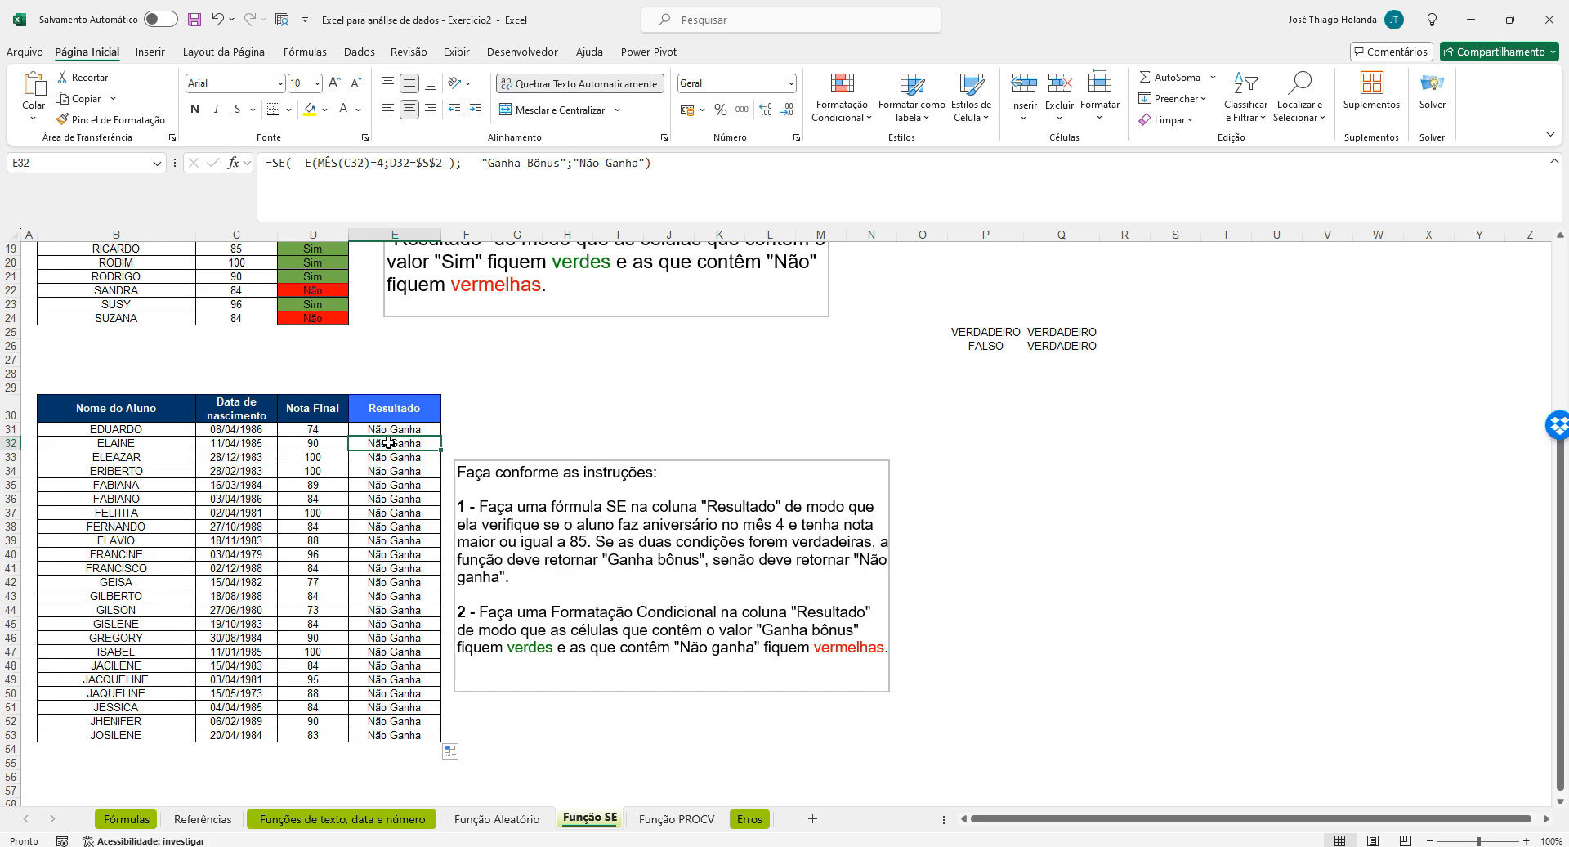
left_click(414, 161)
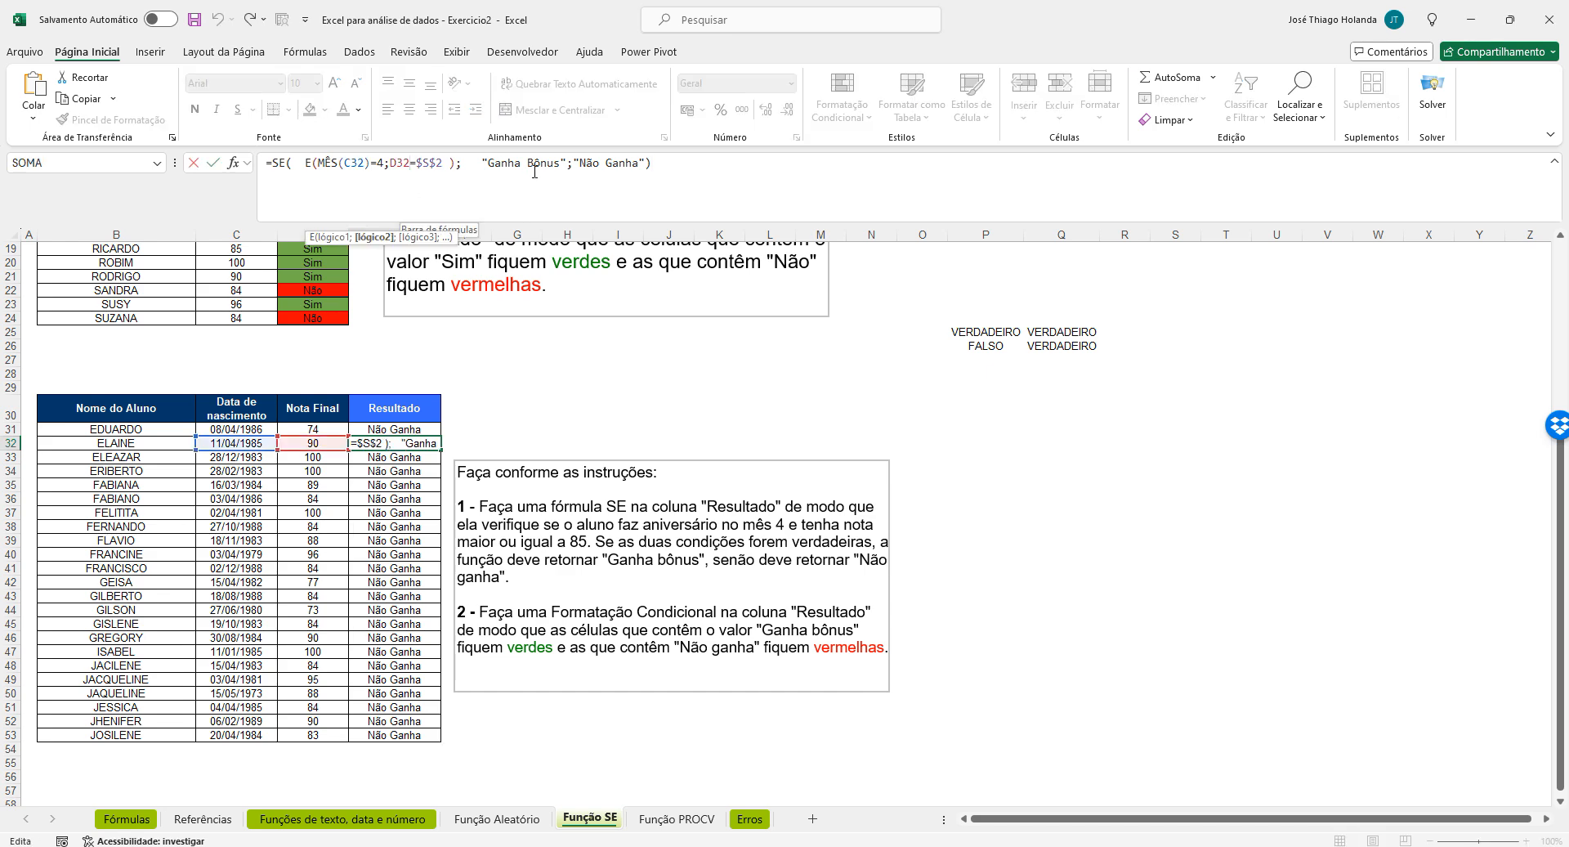
type(">")
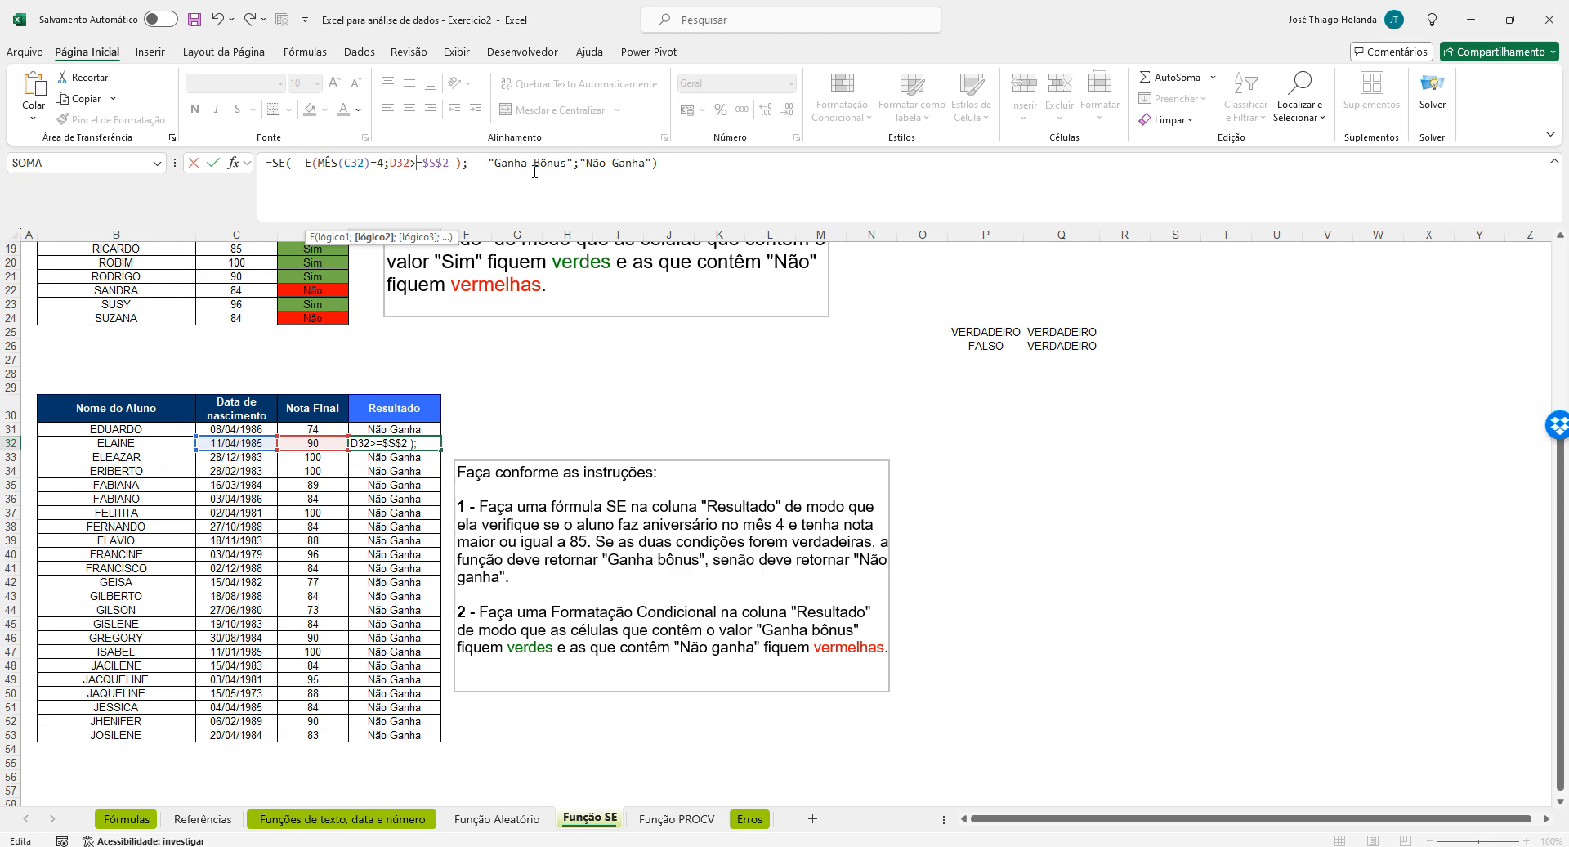
key("Return")
key("Up")
Change the grade condition in the E31 formula to D31>=$S$2
key("Up")
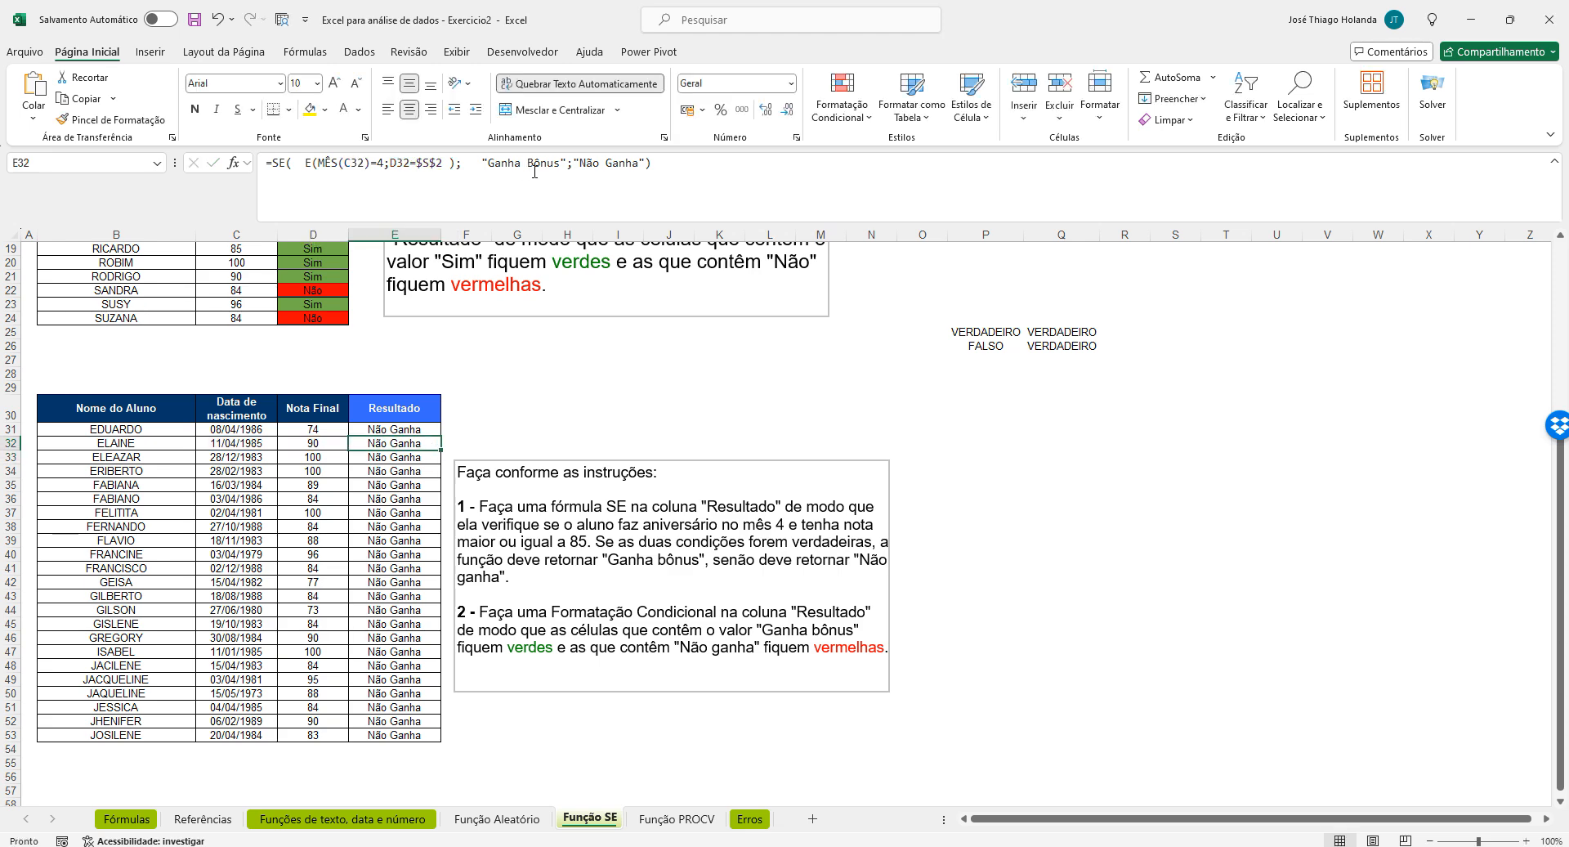
left_click(410, 163)
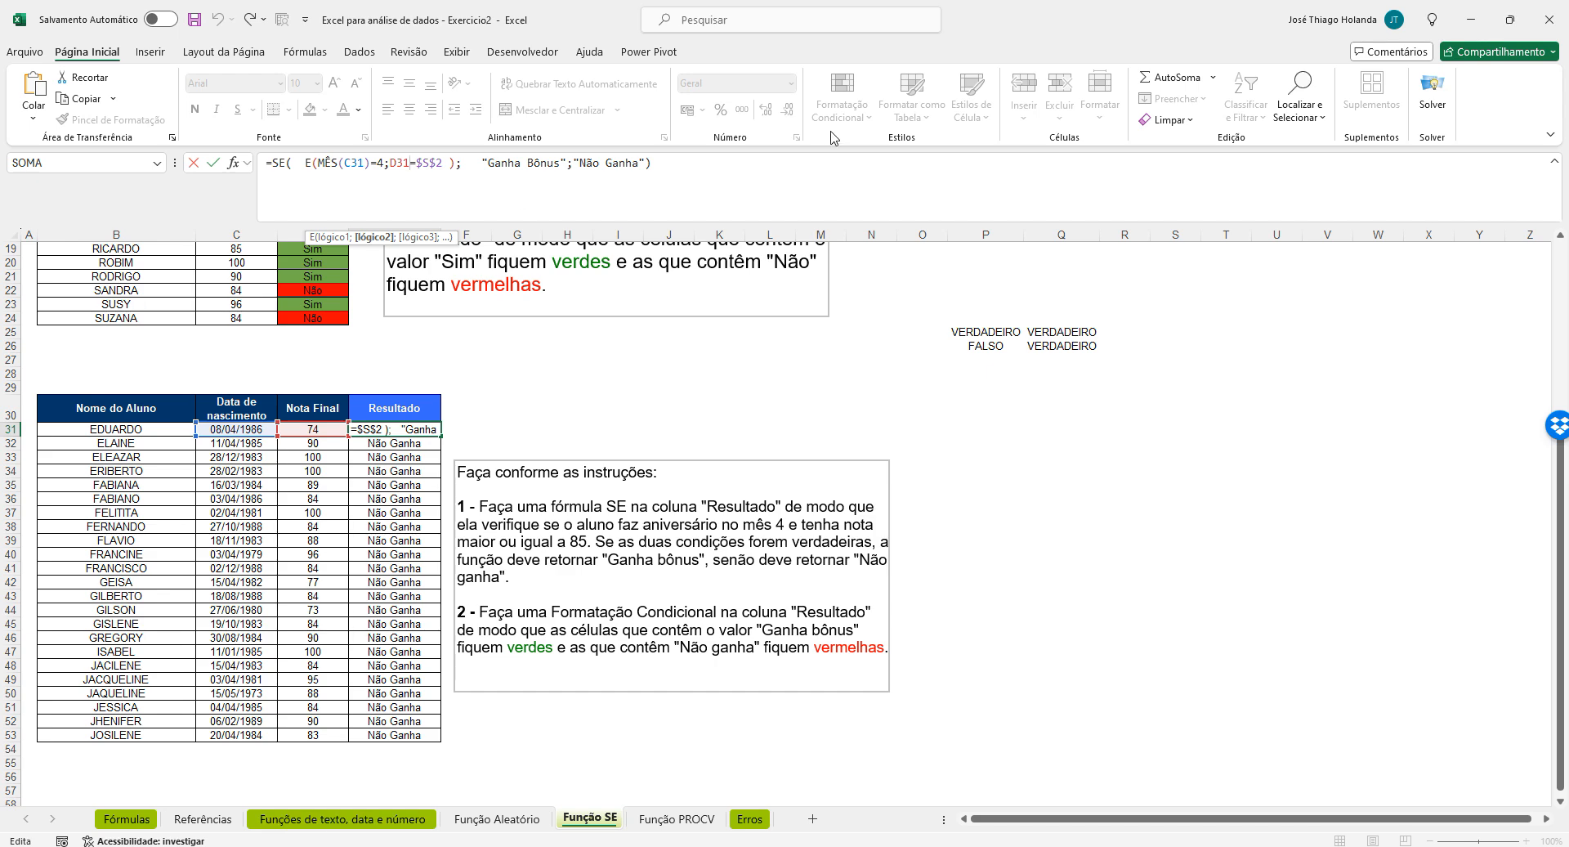
type(">")
key("Return")
key("Up")
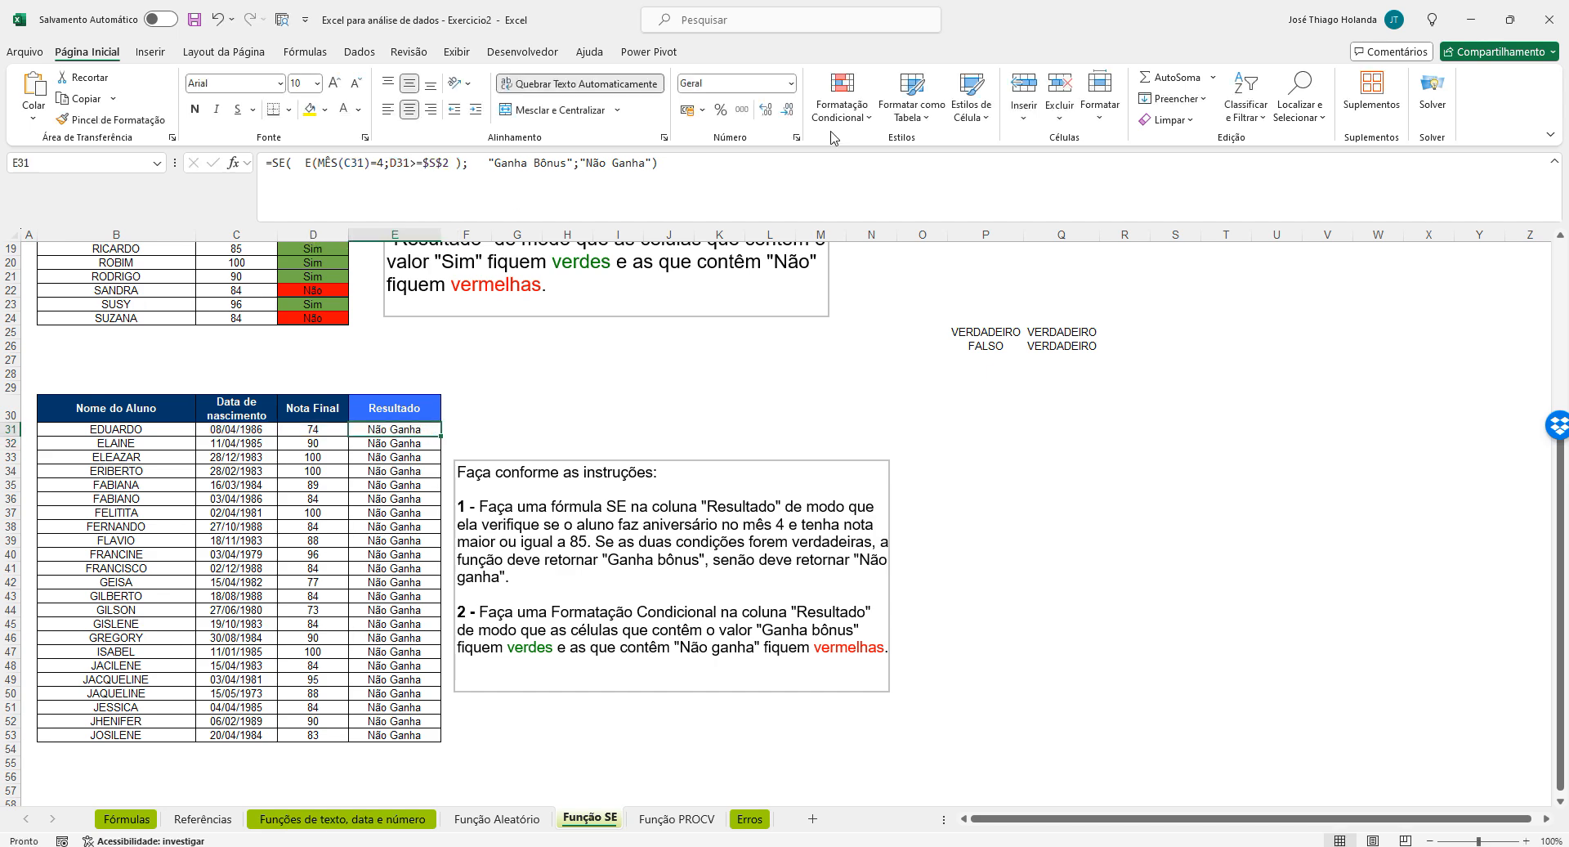
Fill the corrected E31 formula down to E53 and check some of the filled Resultado cells
left_click_drag(442, 438, 442, 741)
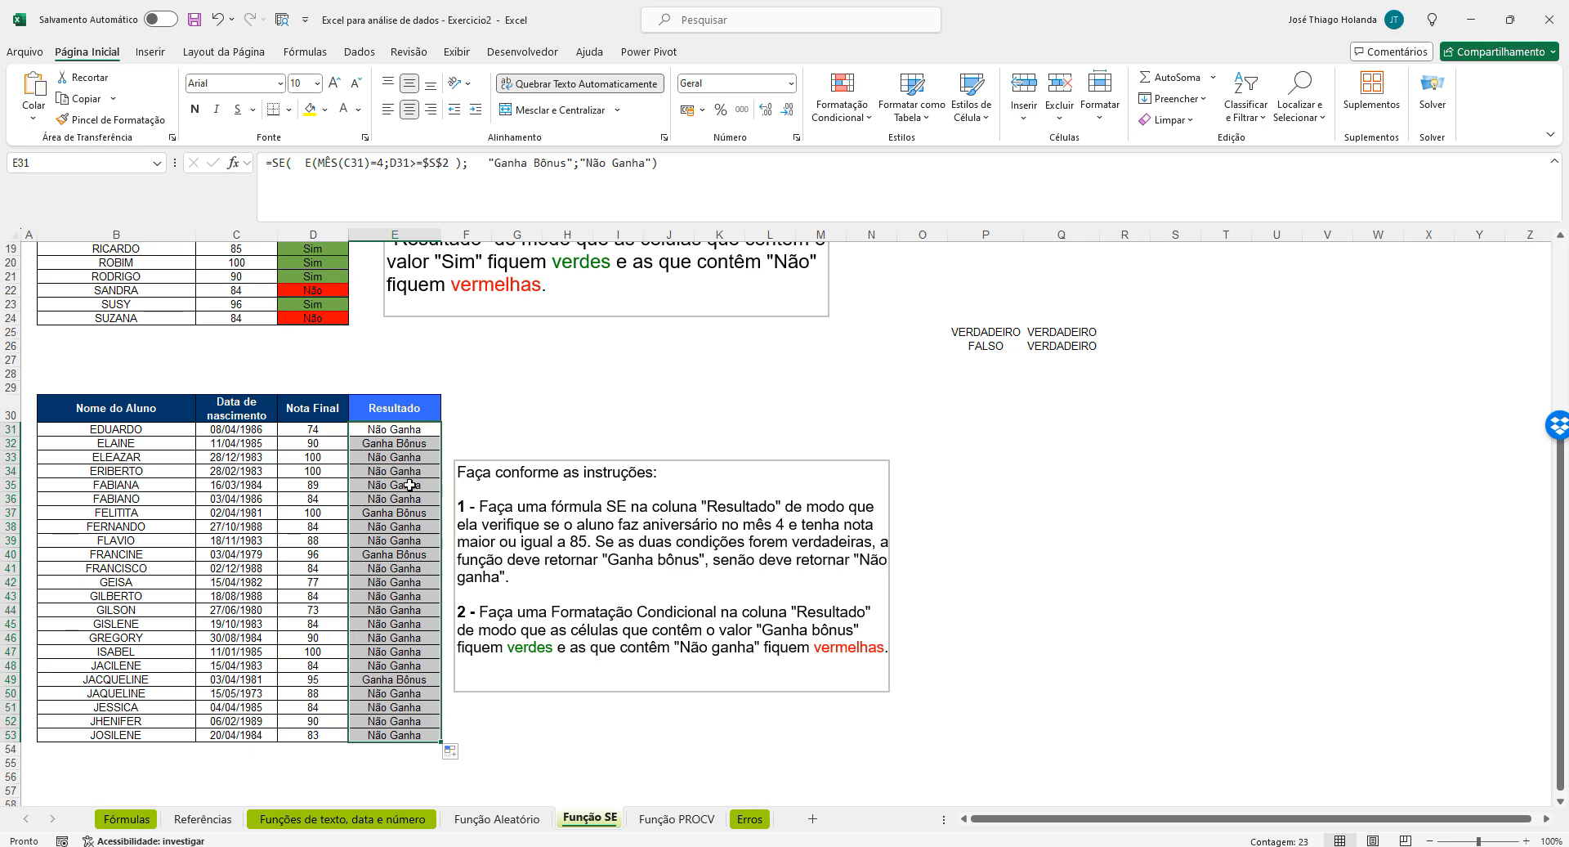
left_click(383, 444)
left_click(394, 542)
scroll(458, 588, "up", 1)
scroll(540, 636, "down", 1)
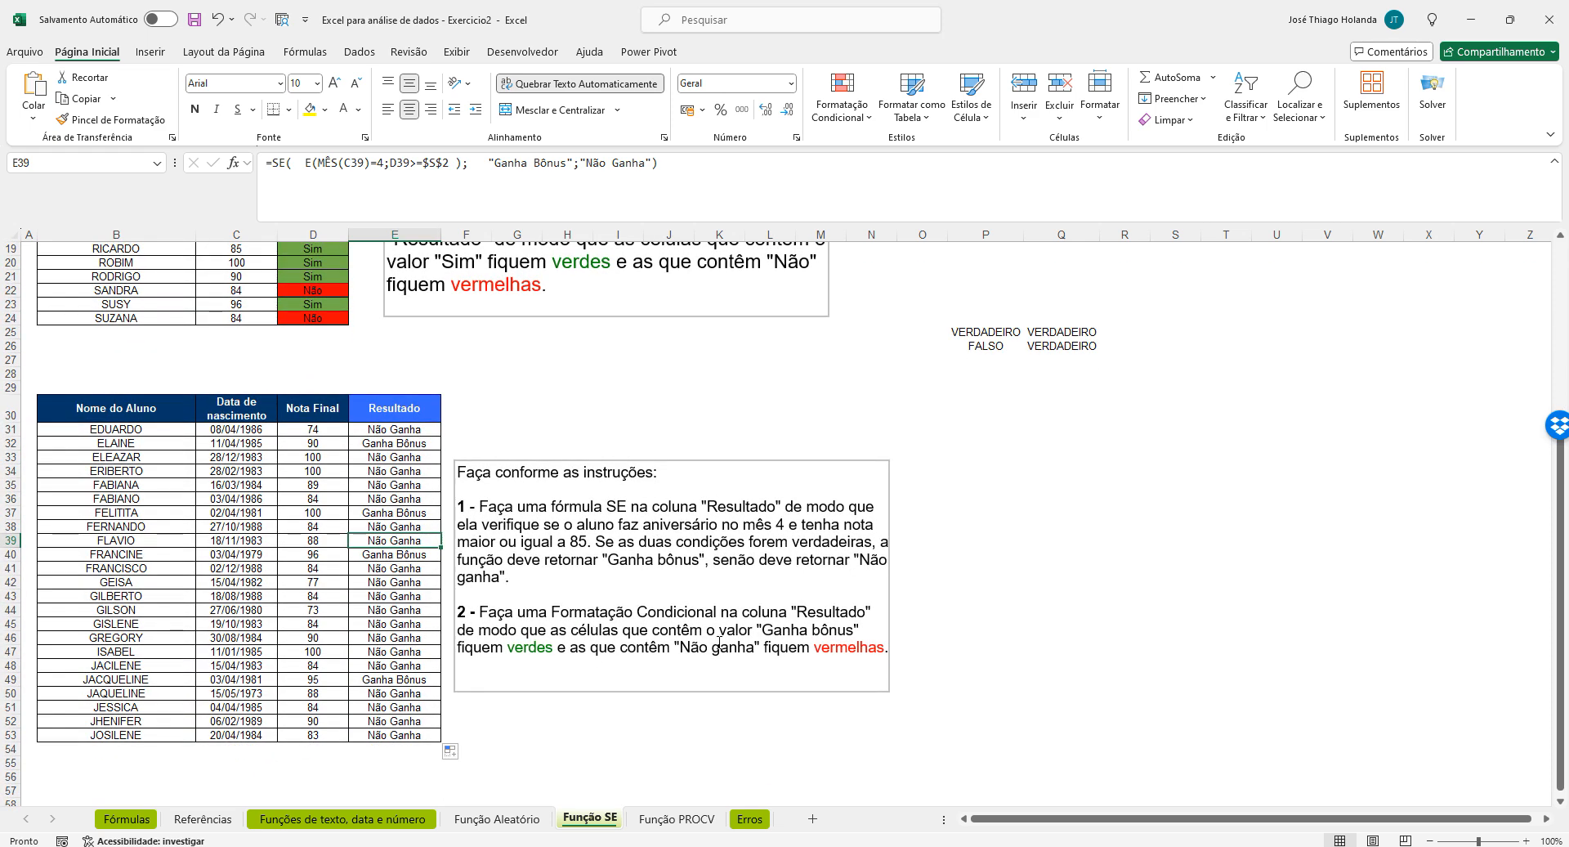
Select E31:E53 and review the conditional formatting rules listed for Esta Planilha, making no changes
left_click_drag(395, 428, 395, 735)
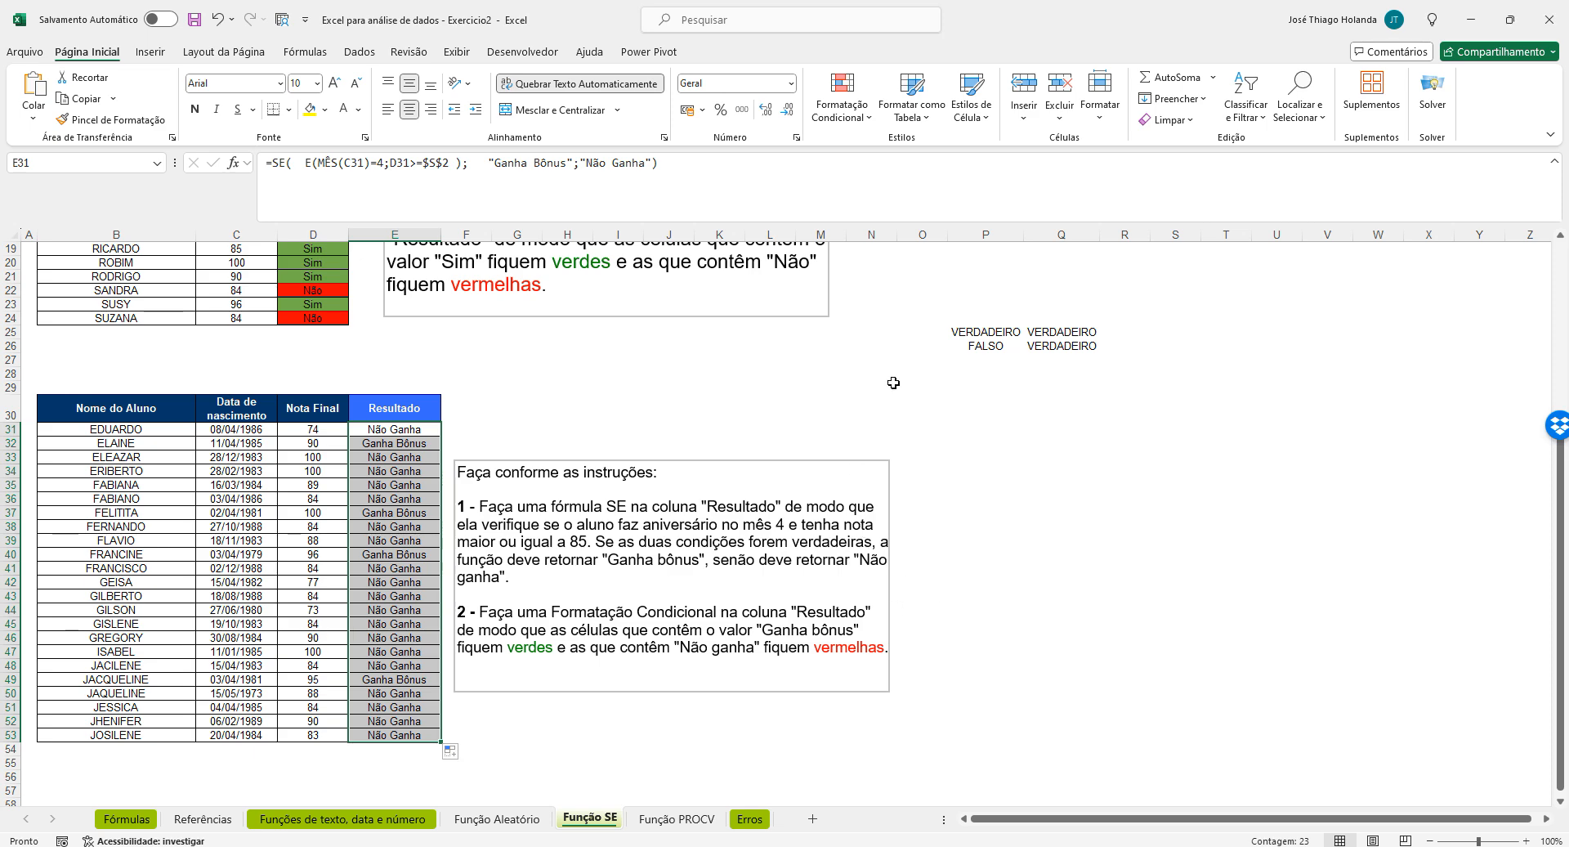
scroll(894, 382, "up", 1)
left_click(842, 99)
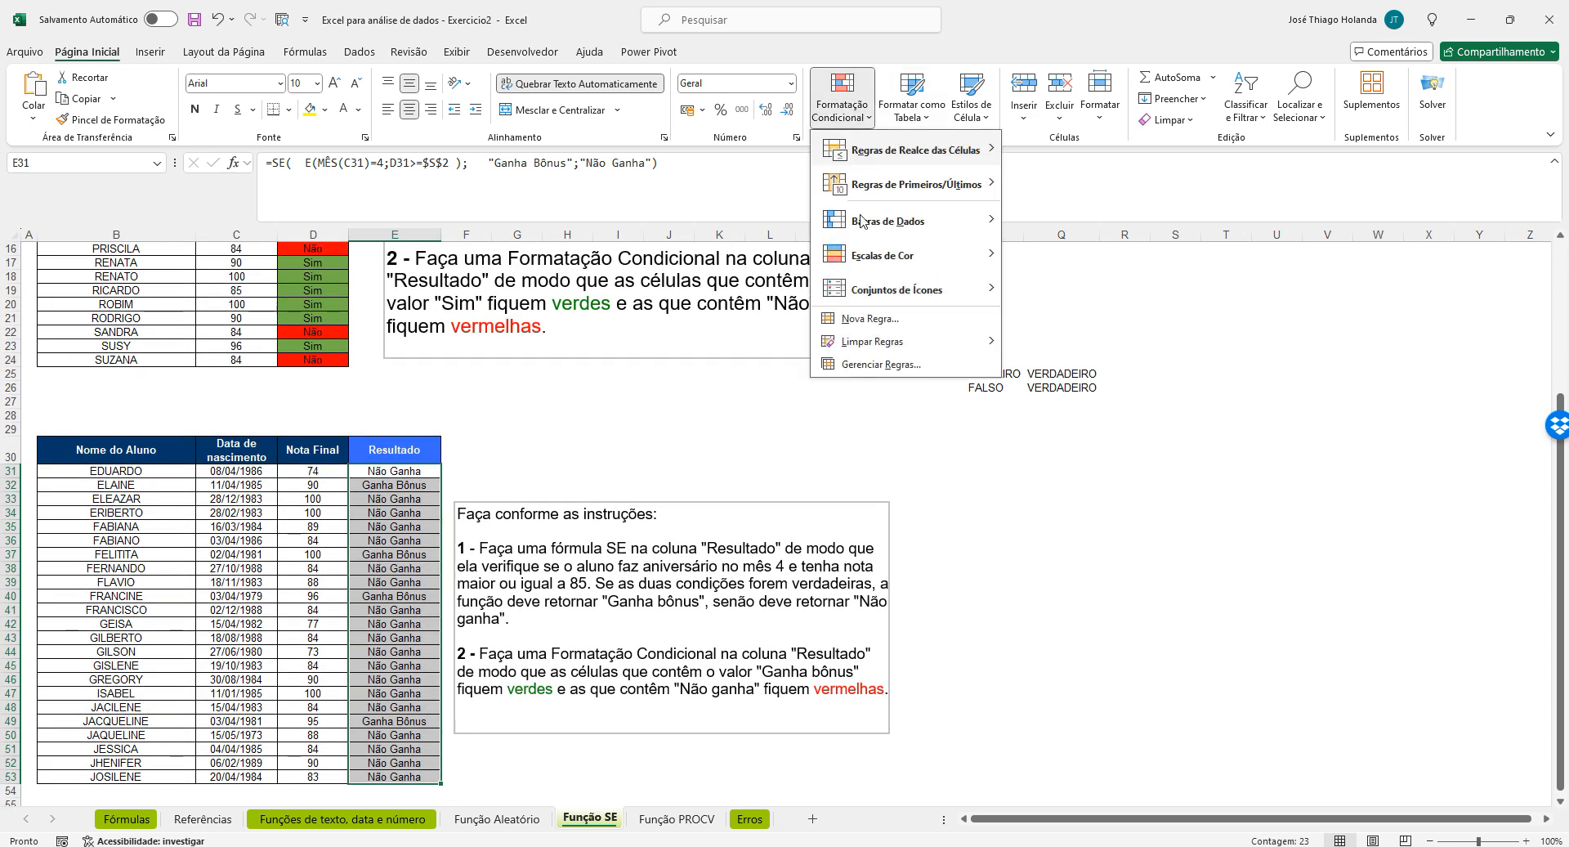
left_click(881, 364)
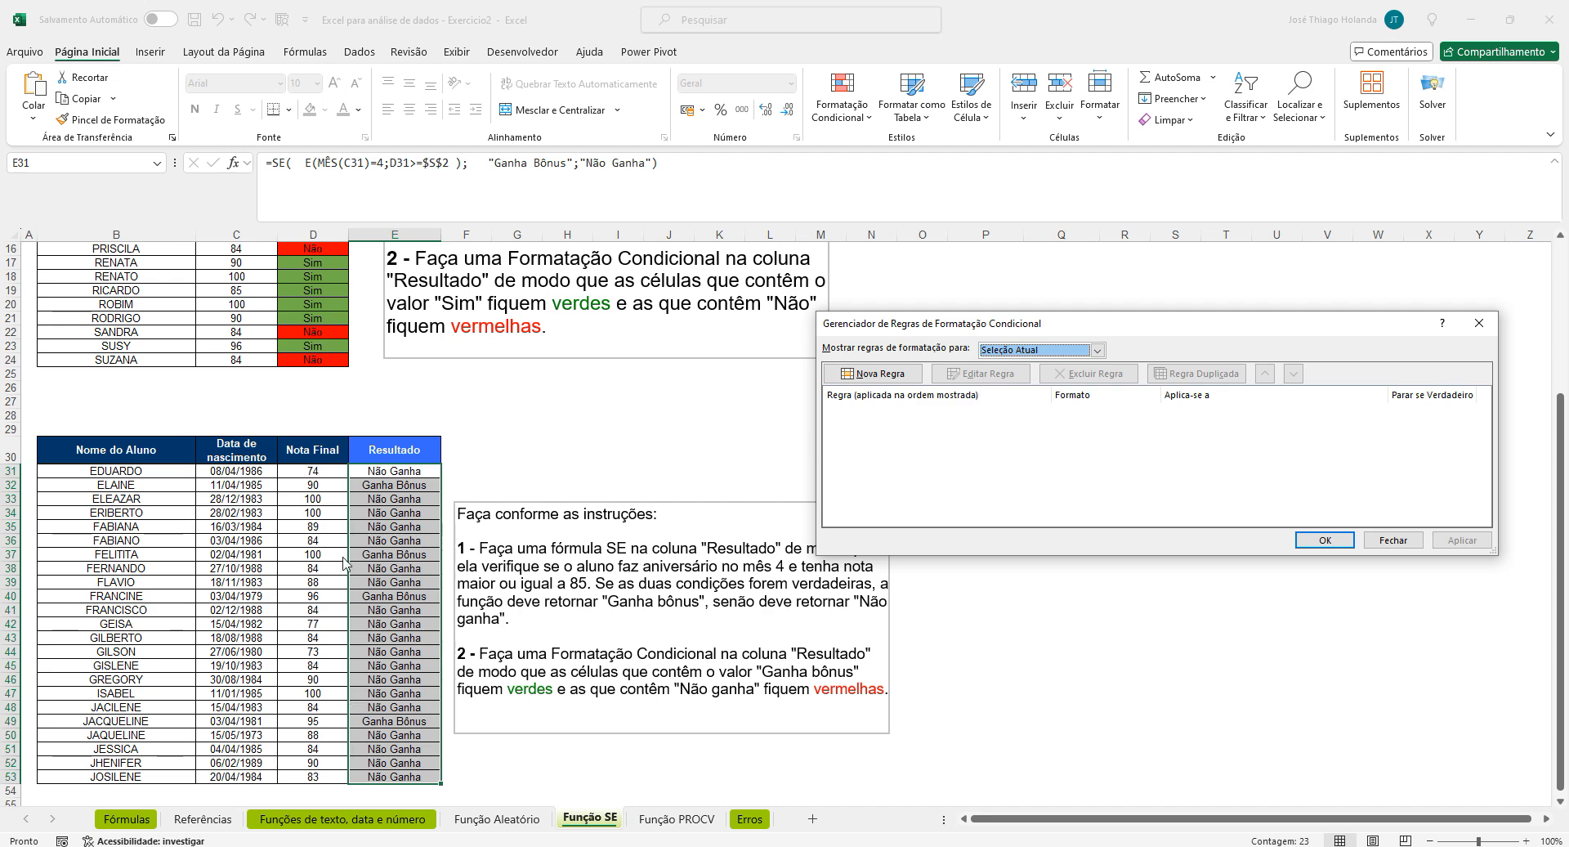
left_click(1073, 351)
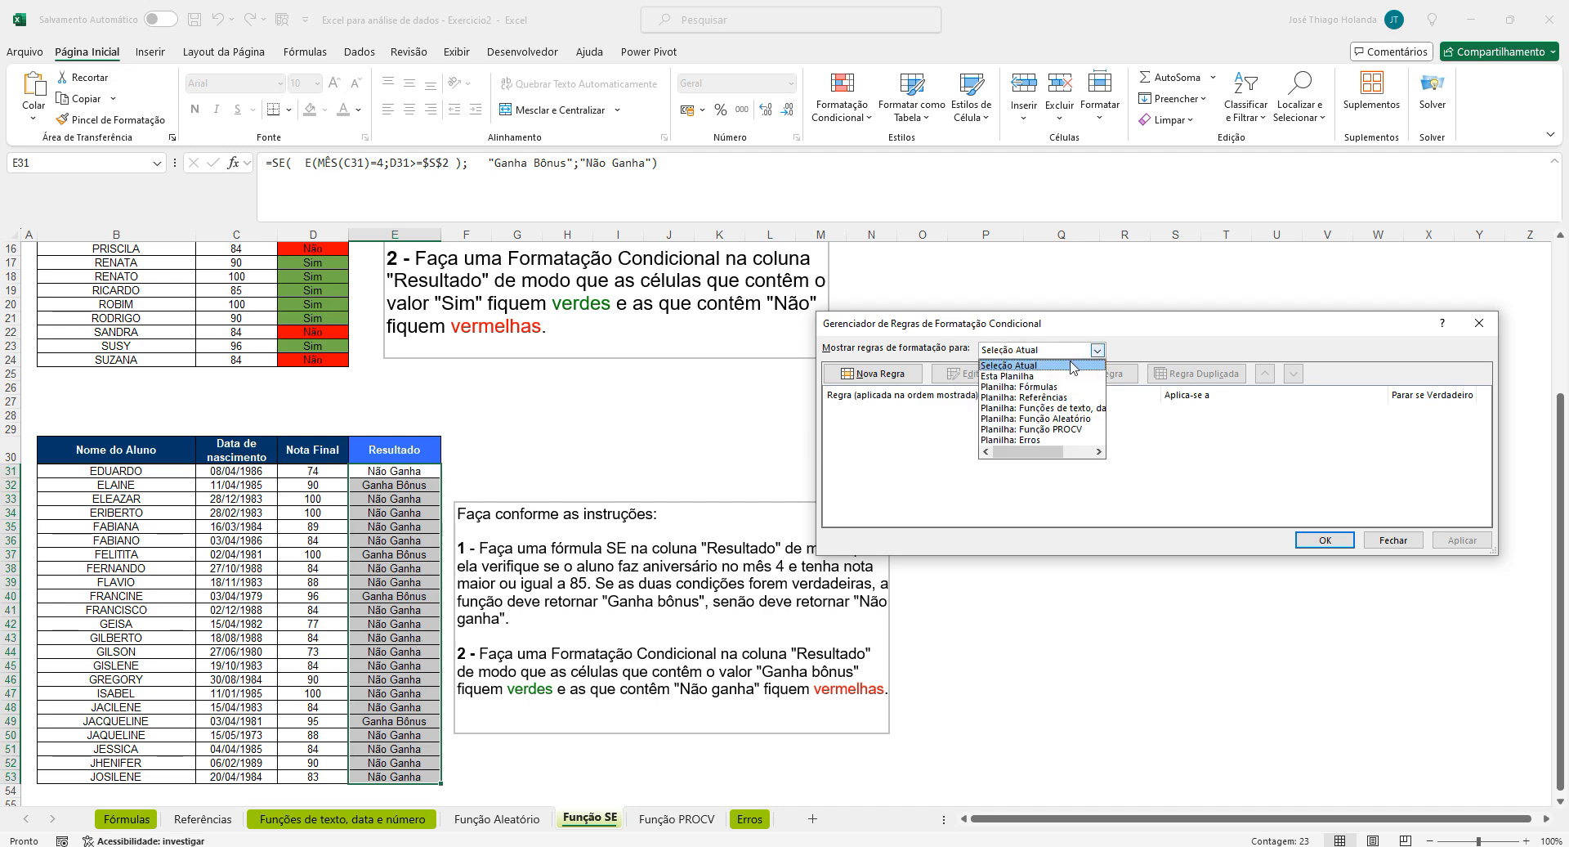
left_click(1065, 377)
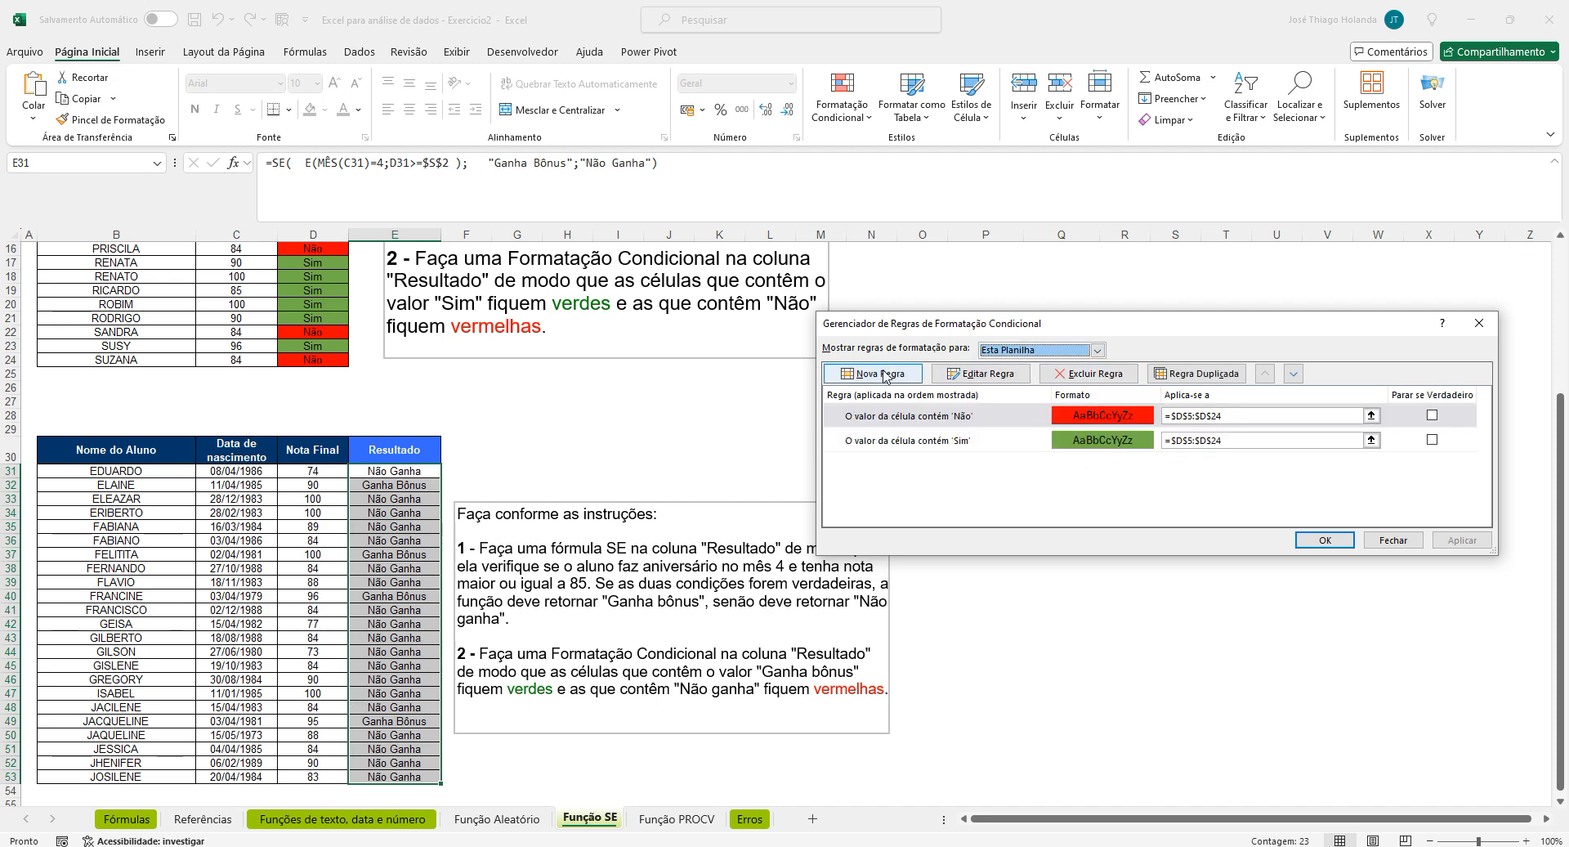
left_click(1392, 540)
Start a new conditional formatting rule for E31:E53 and examine the rule types and their condition options
left_click(842, 98)
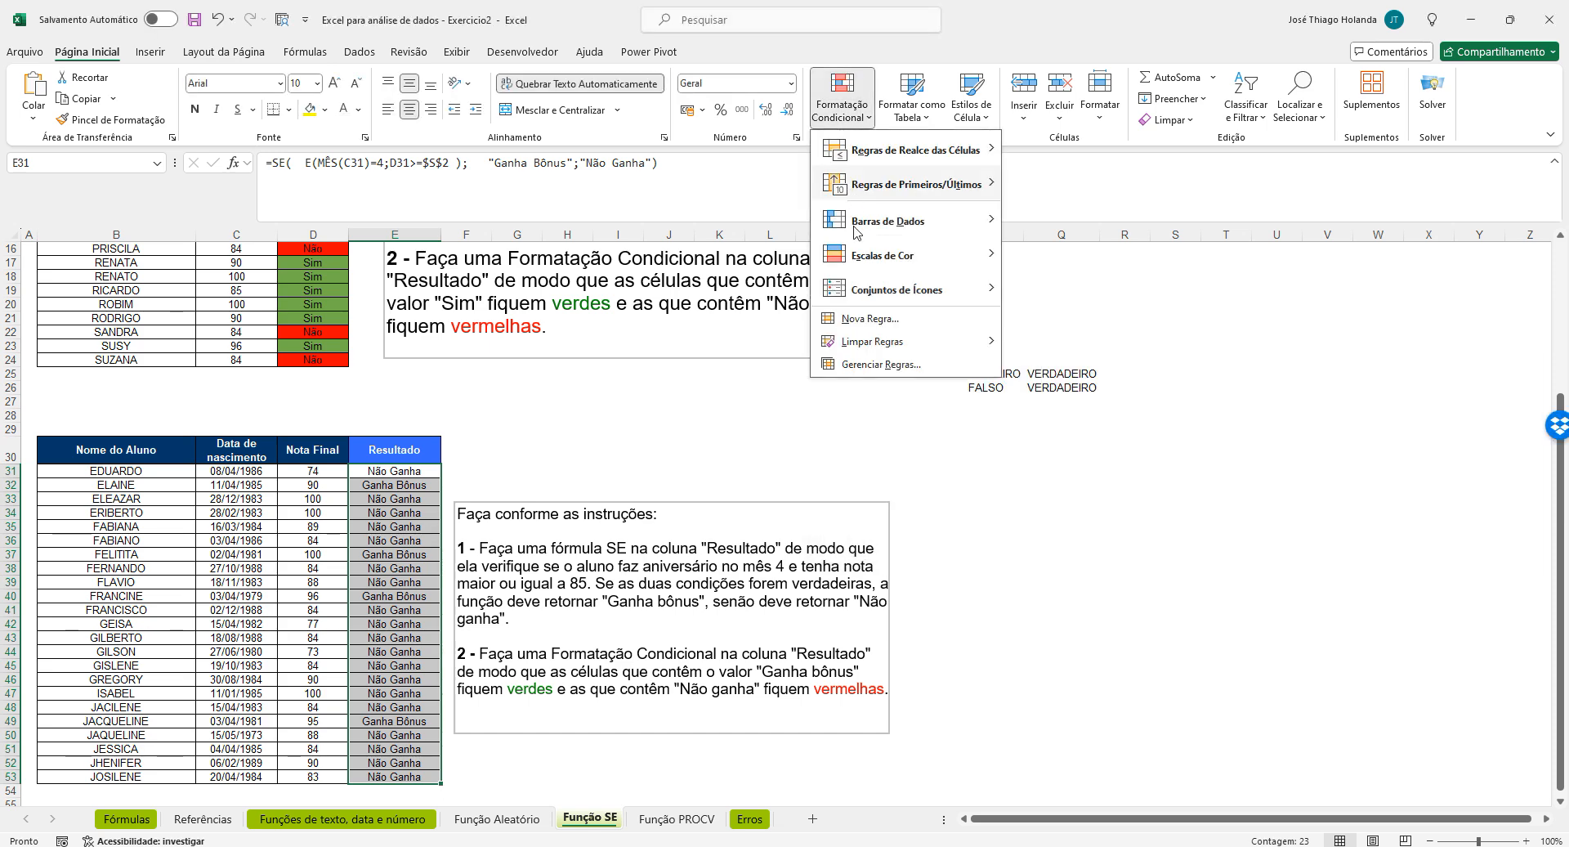
left_click(891, 310)
left_click(1047, 338)
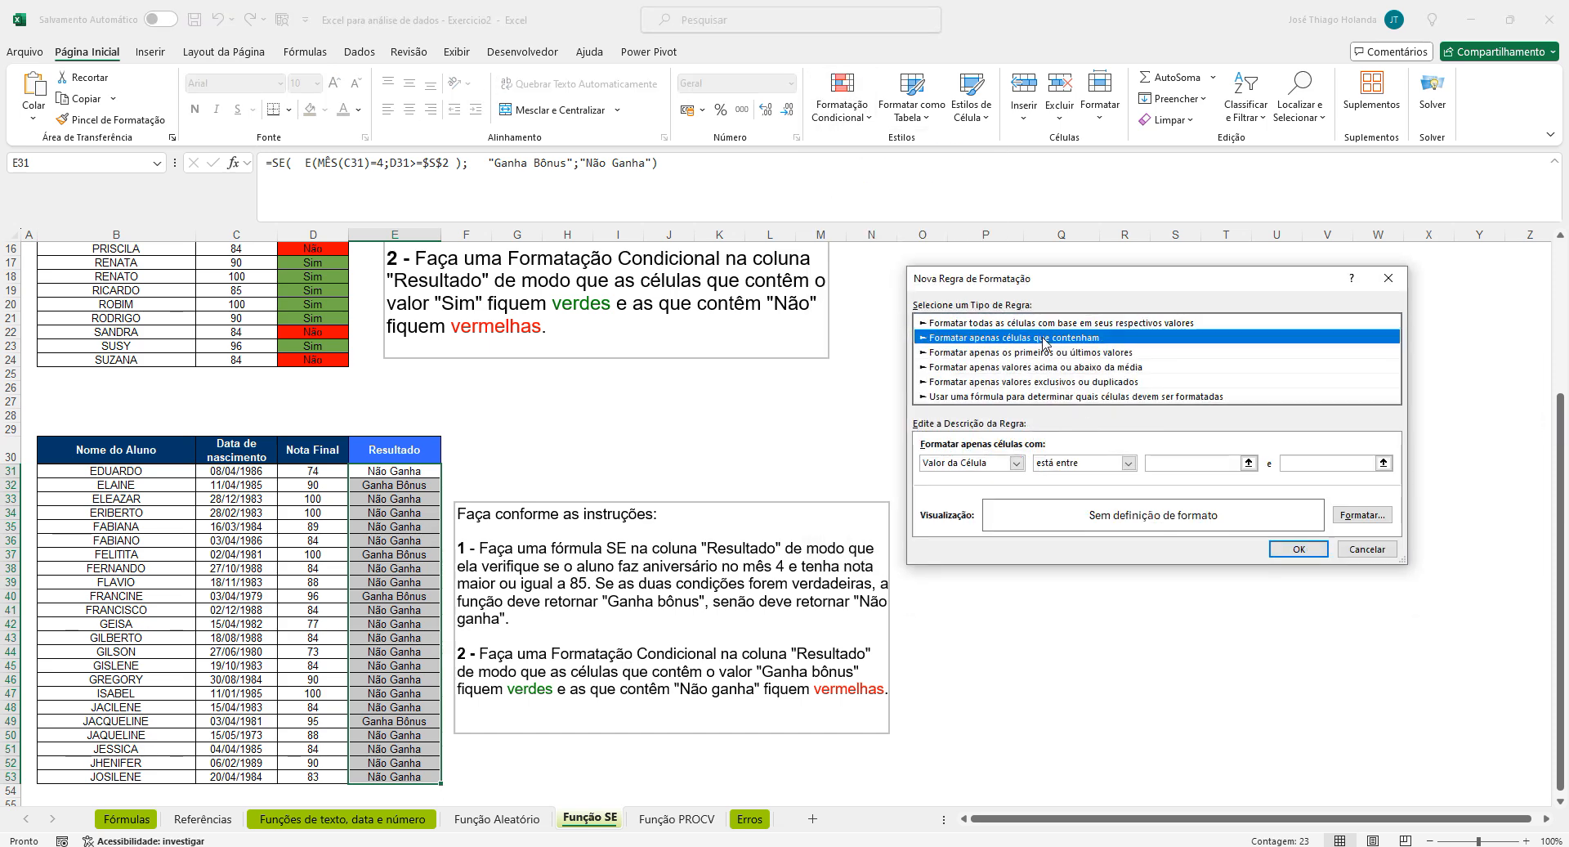
left_click(1034, 353)
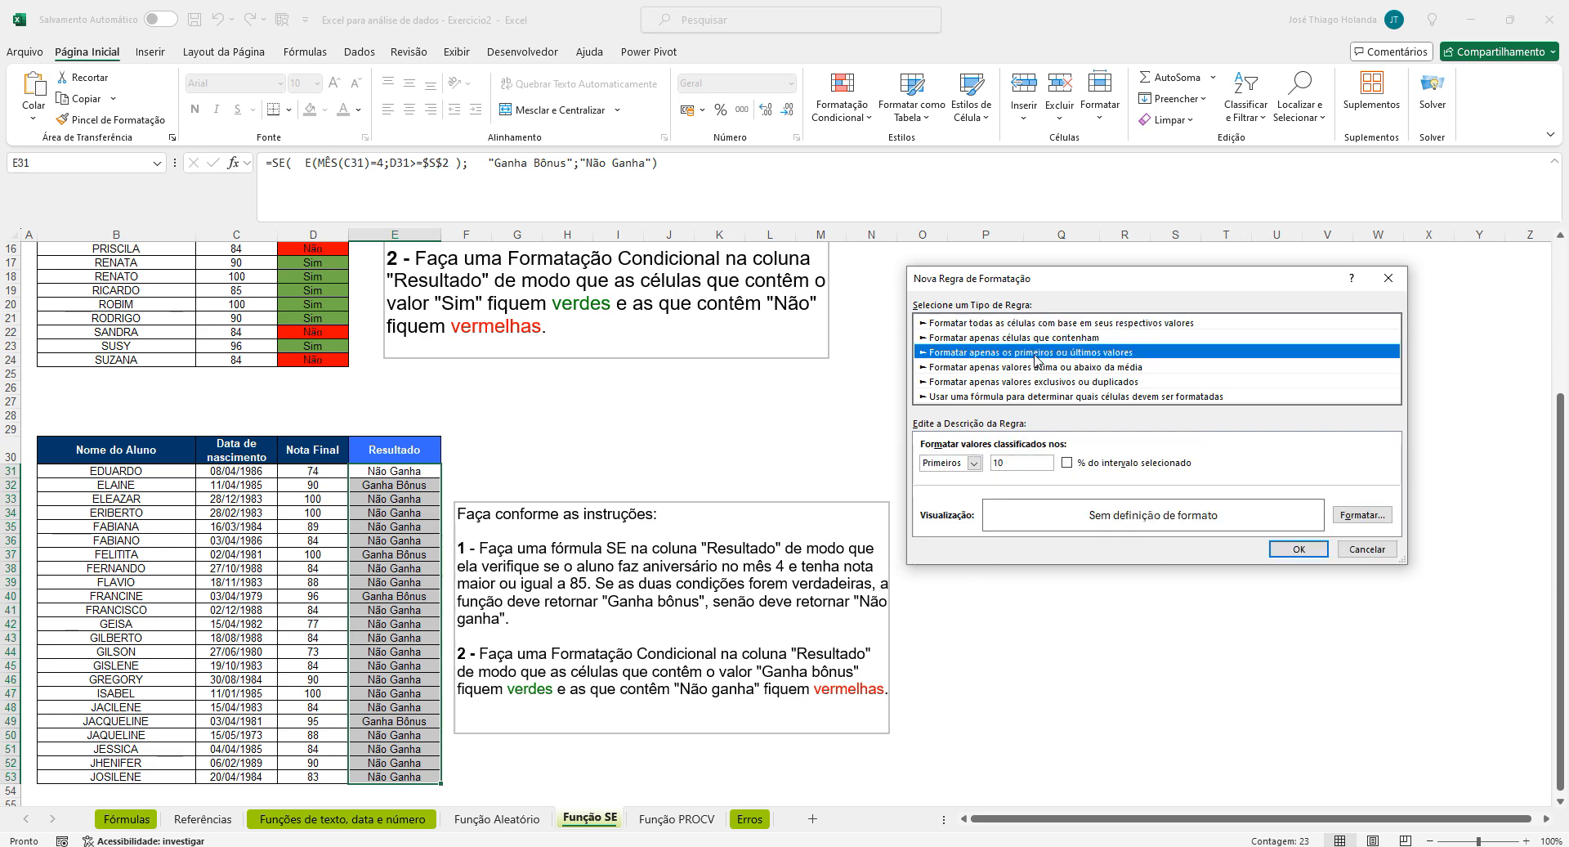
left_click(985, 322)
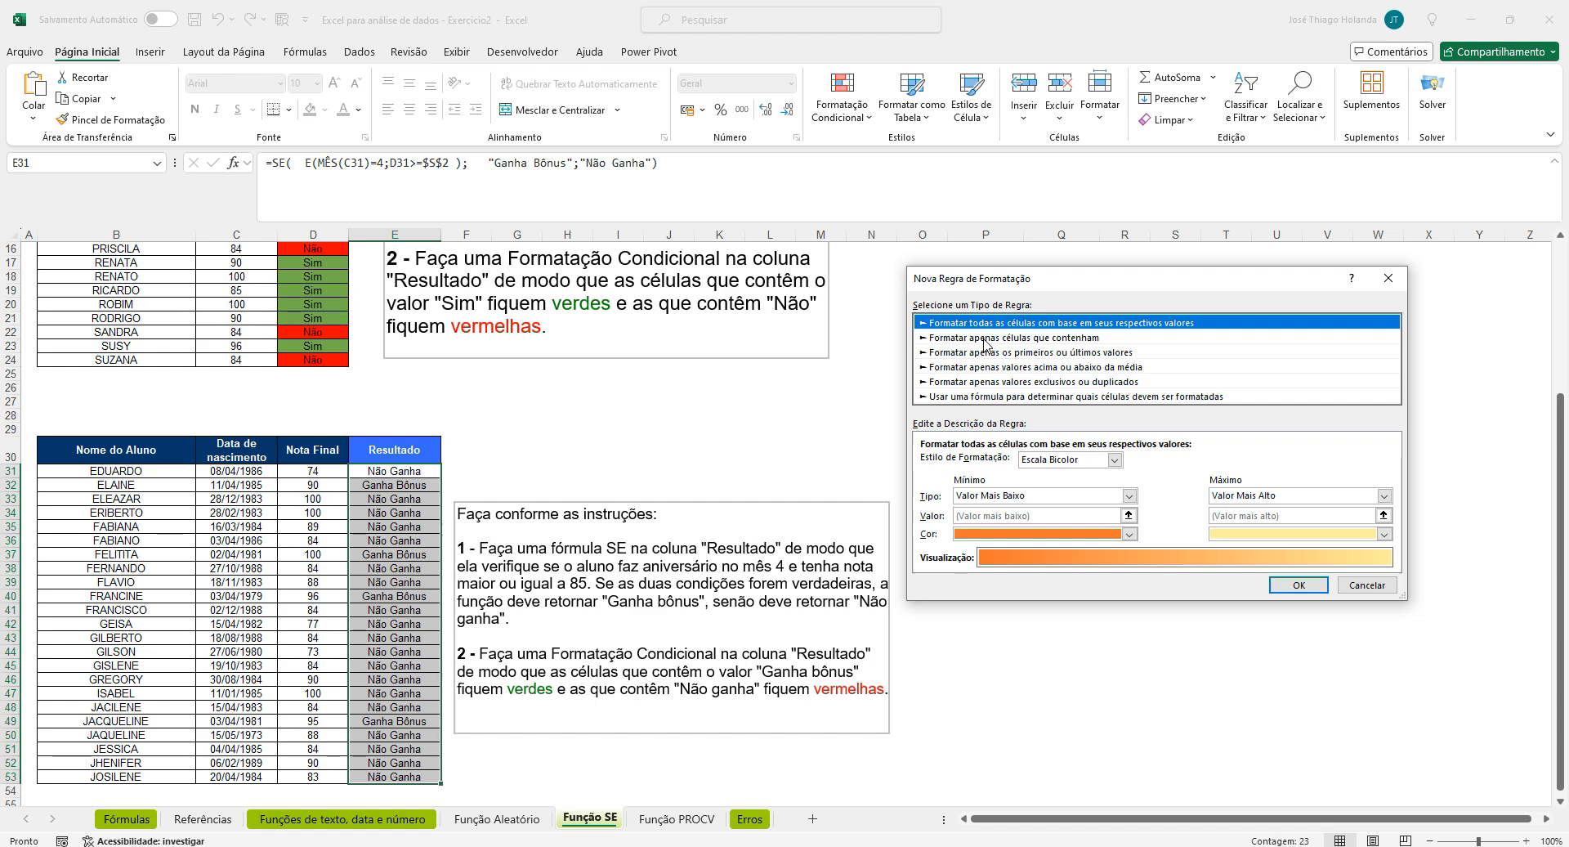
left_click(985, 338)
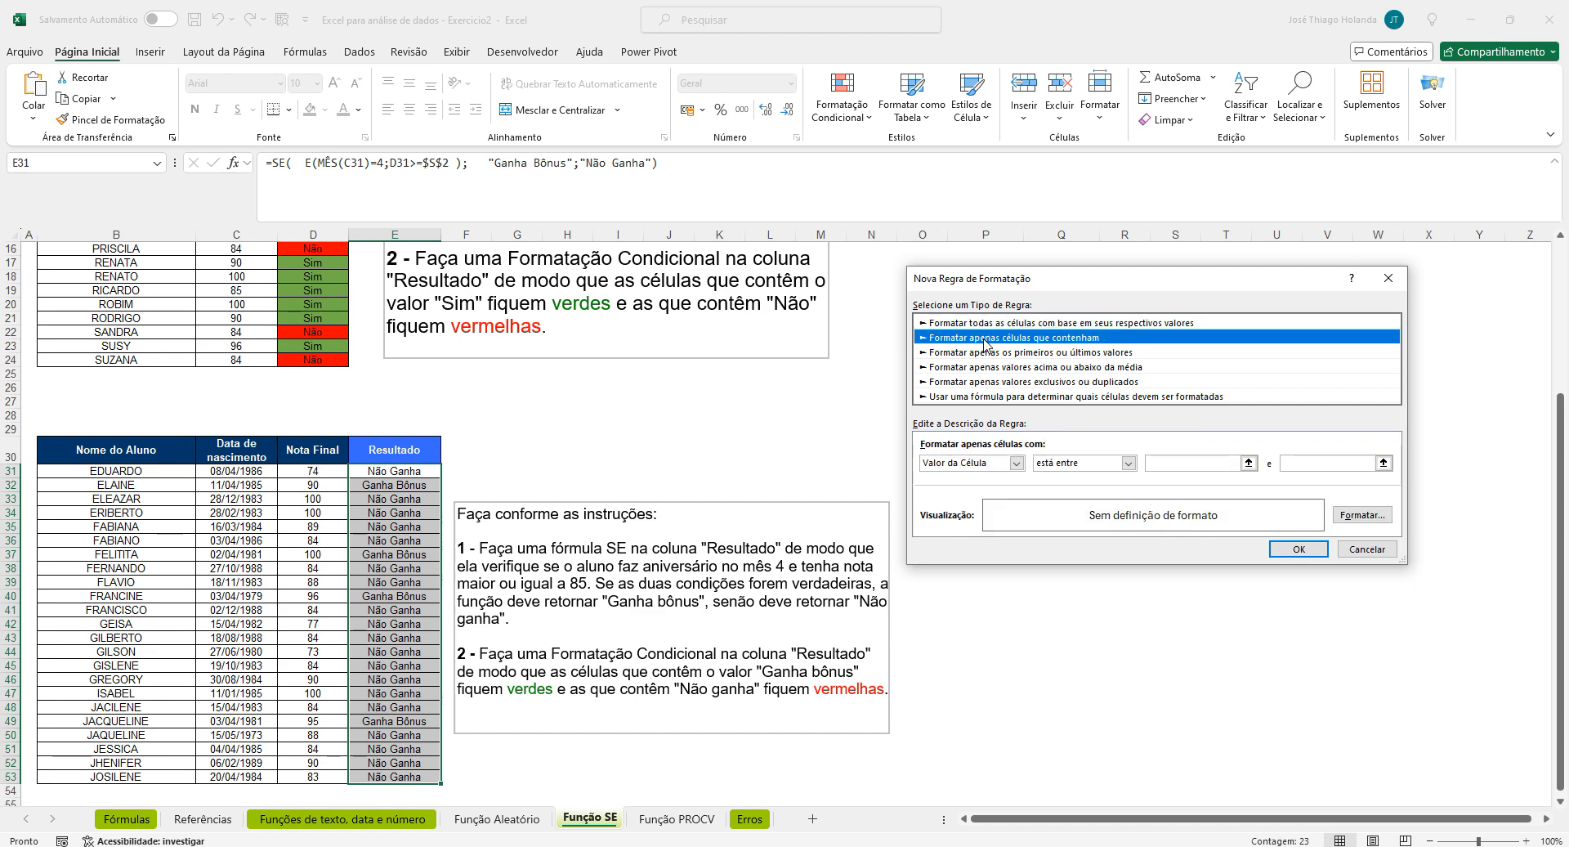
left_click(1017, 463)
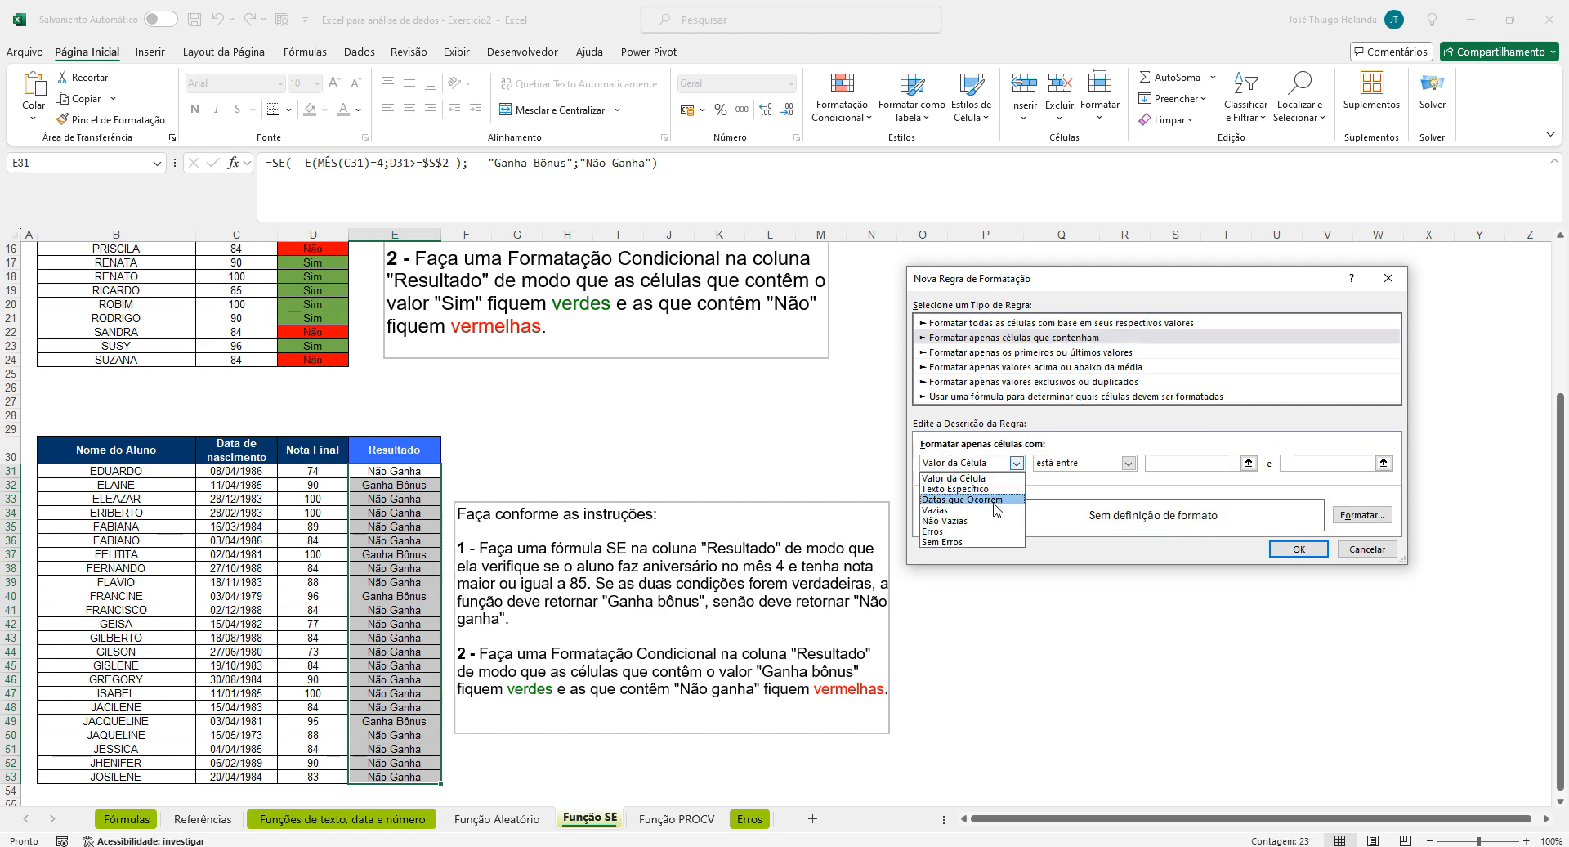
left_click(995, 501)
left_click(1017, 463)
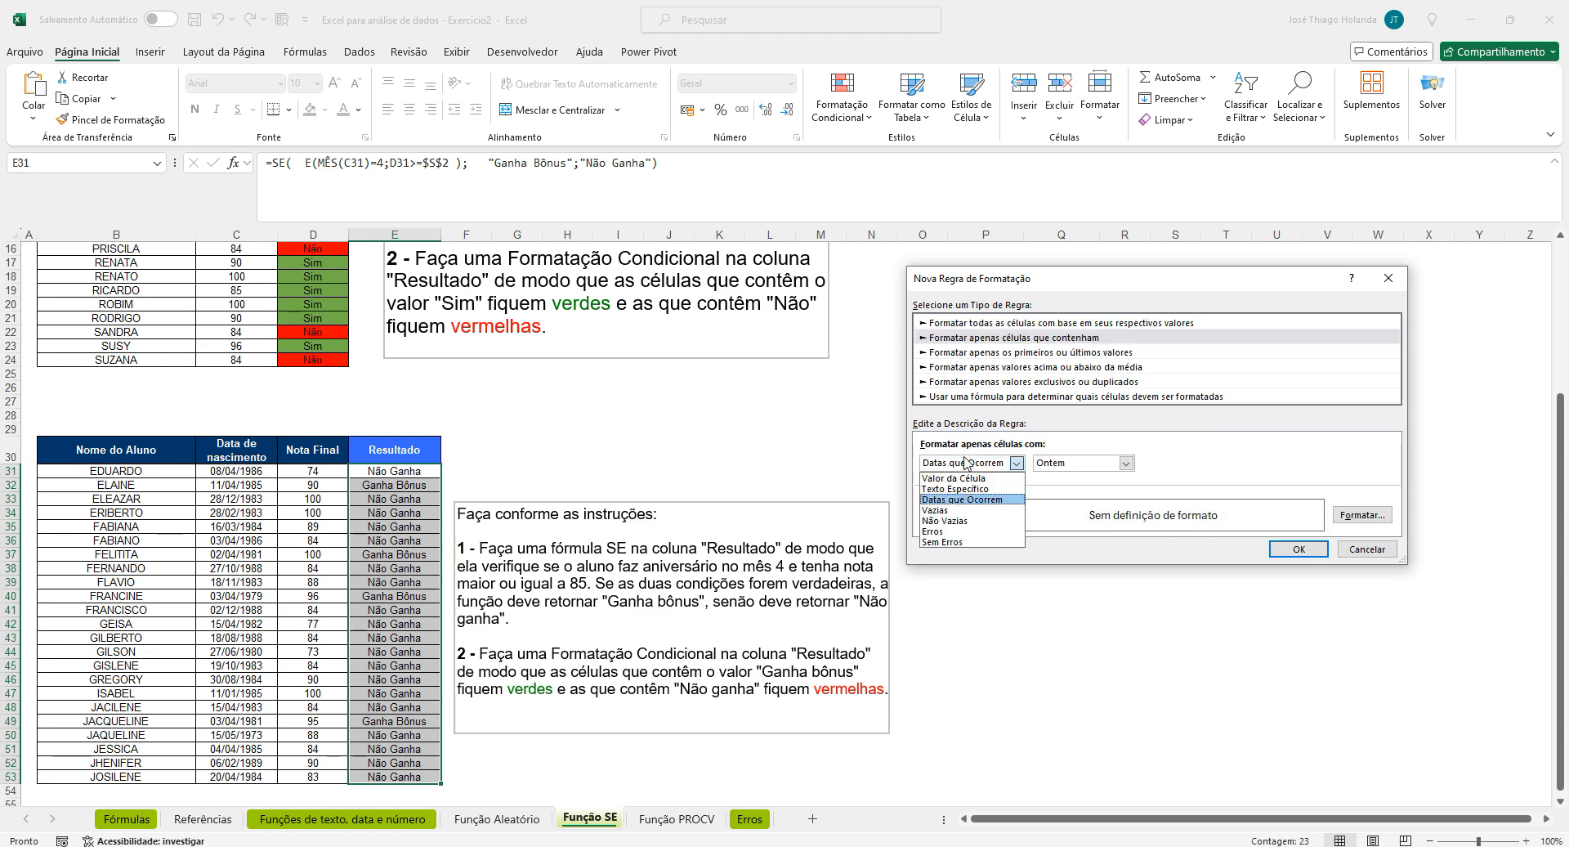
left_click(940, 510)
left_click(1017, 462)
left_click(985, 354)
left_click(985, 354)
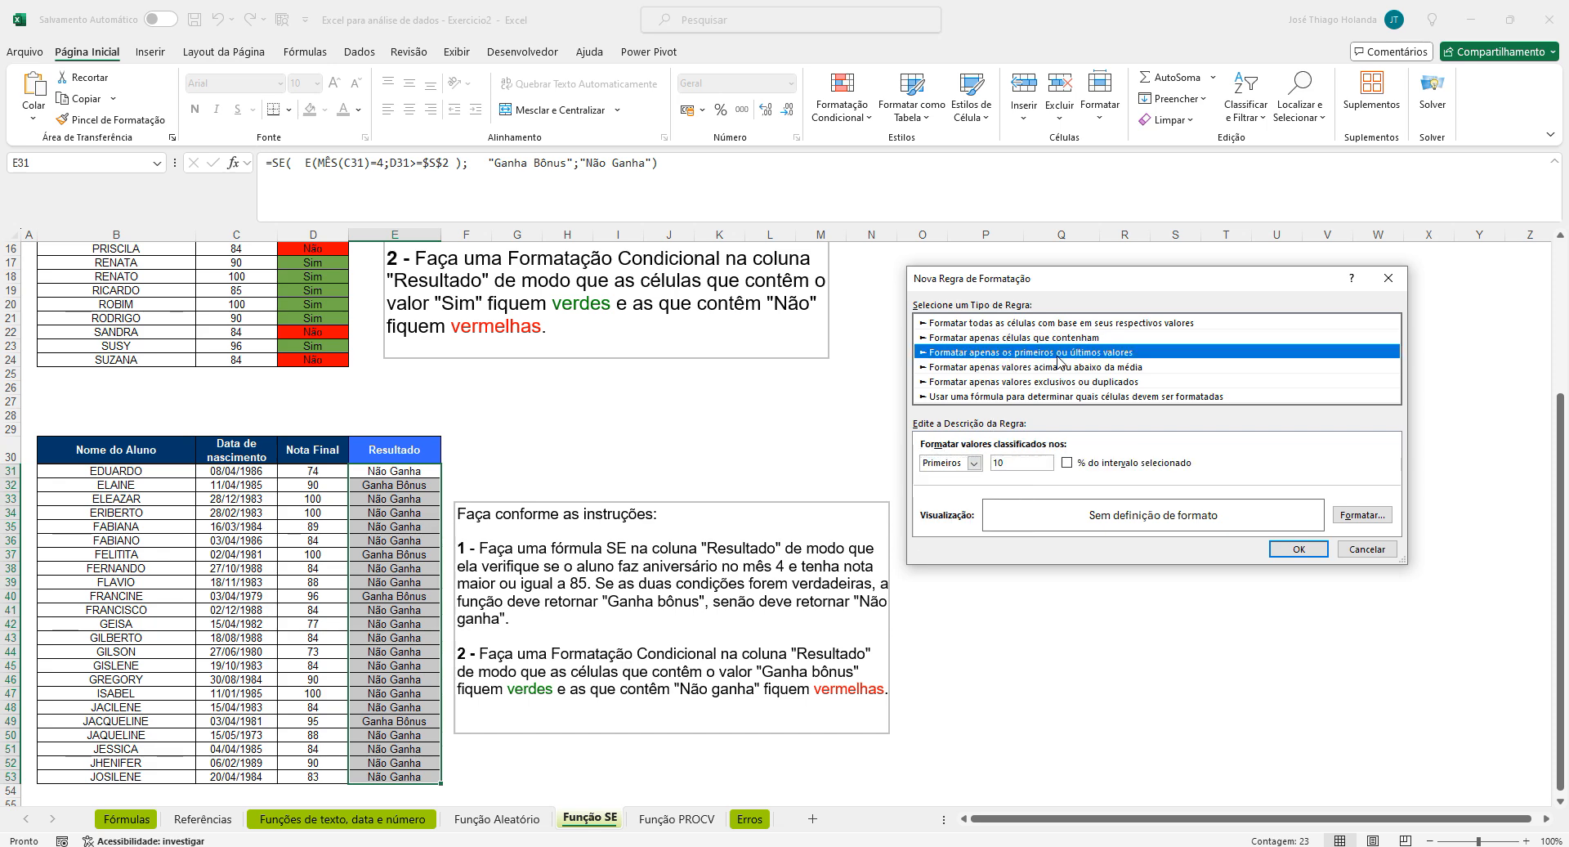
left_click(993, 368)
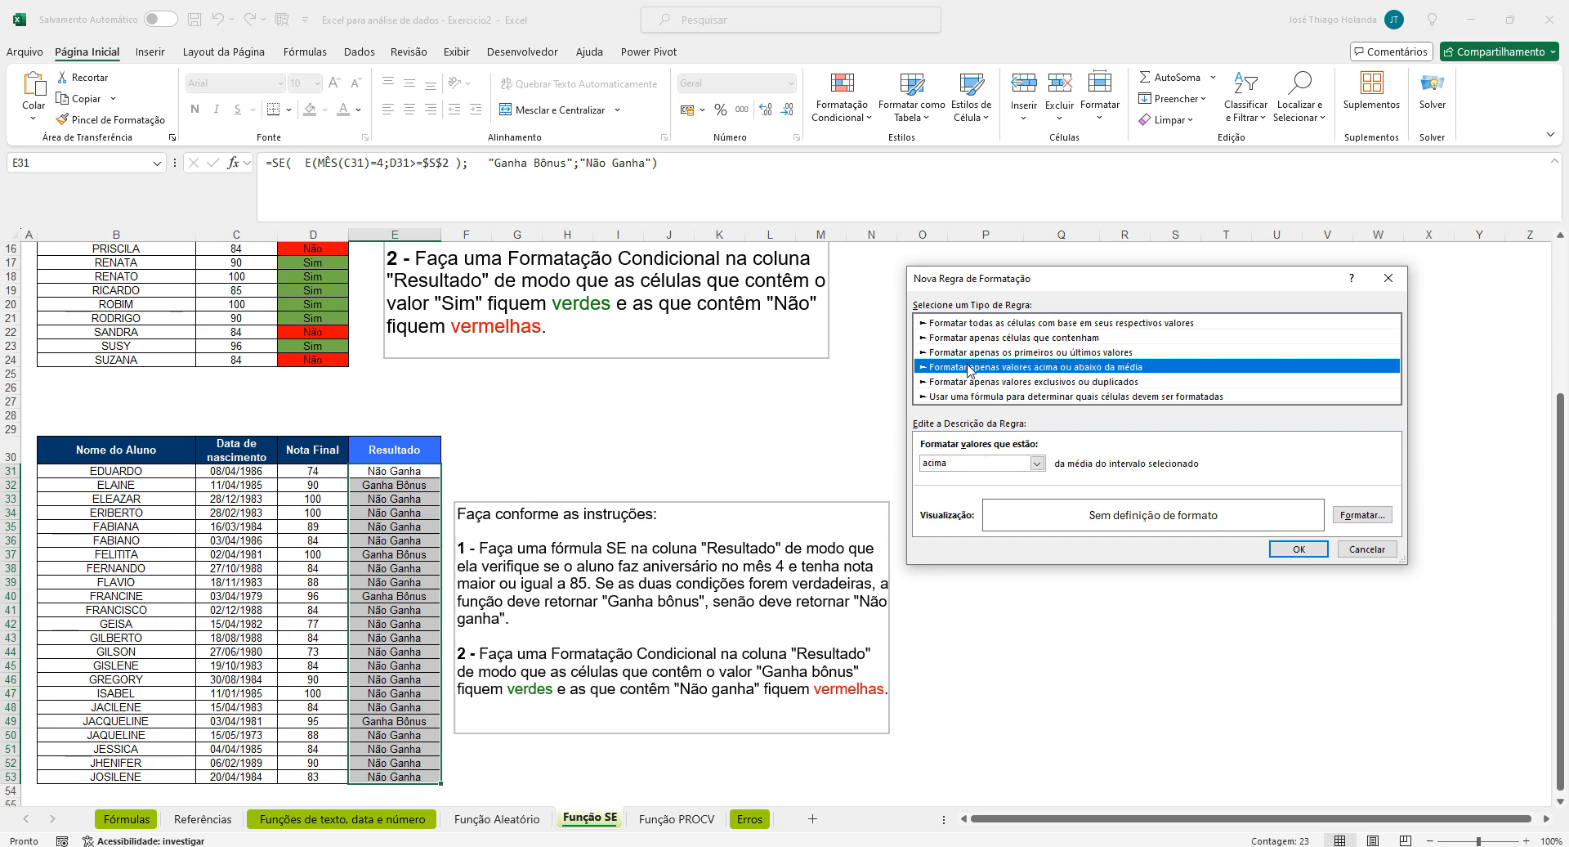
left_click(977, 464)
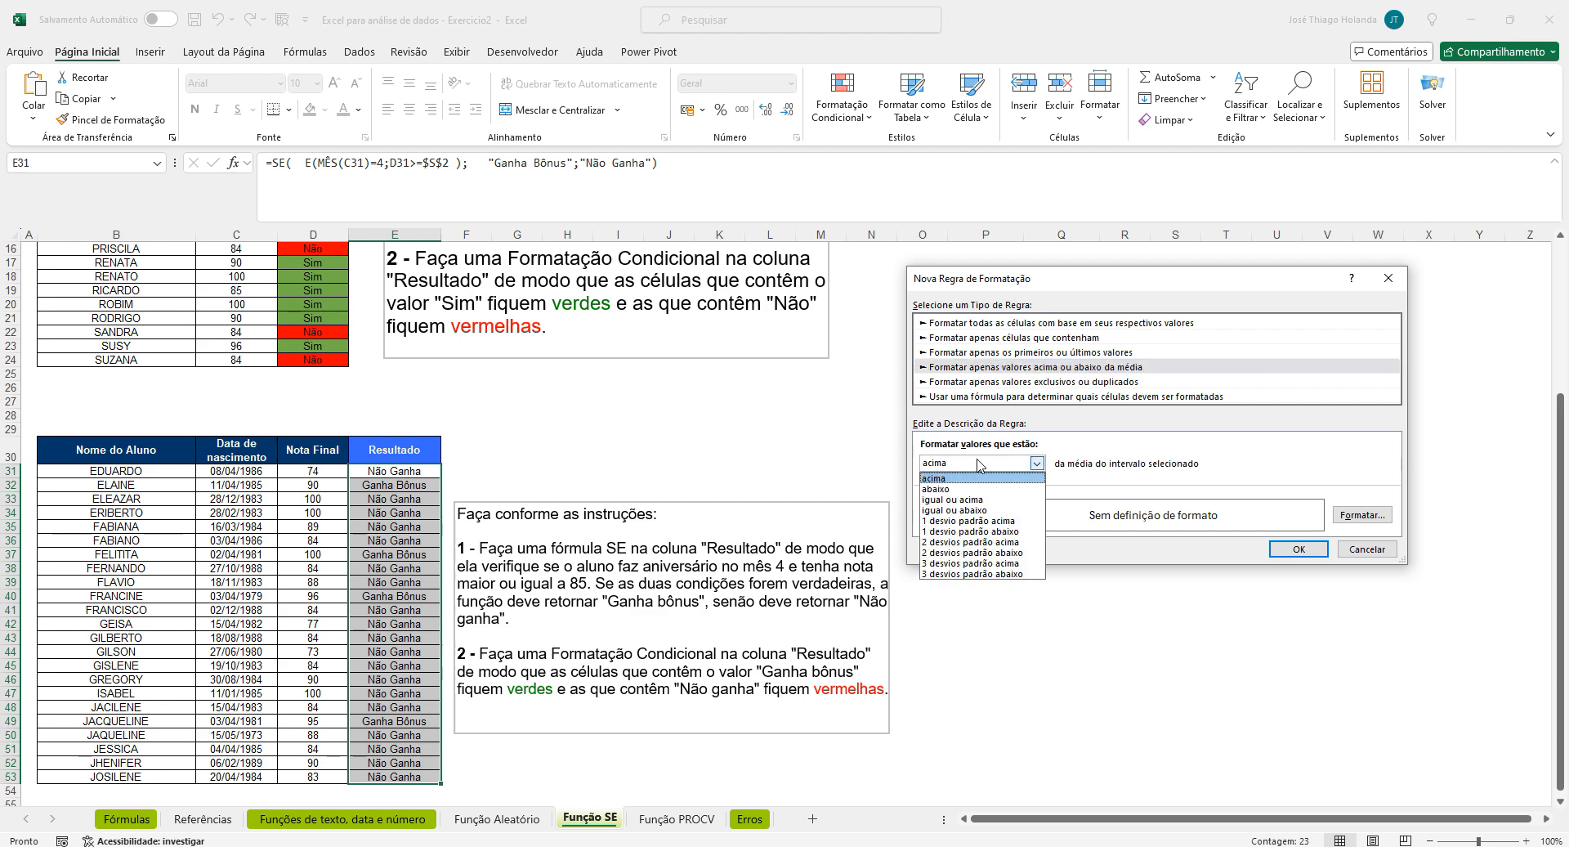
left_click(999, 337)
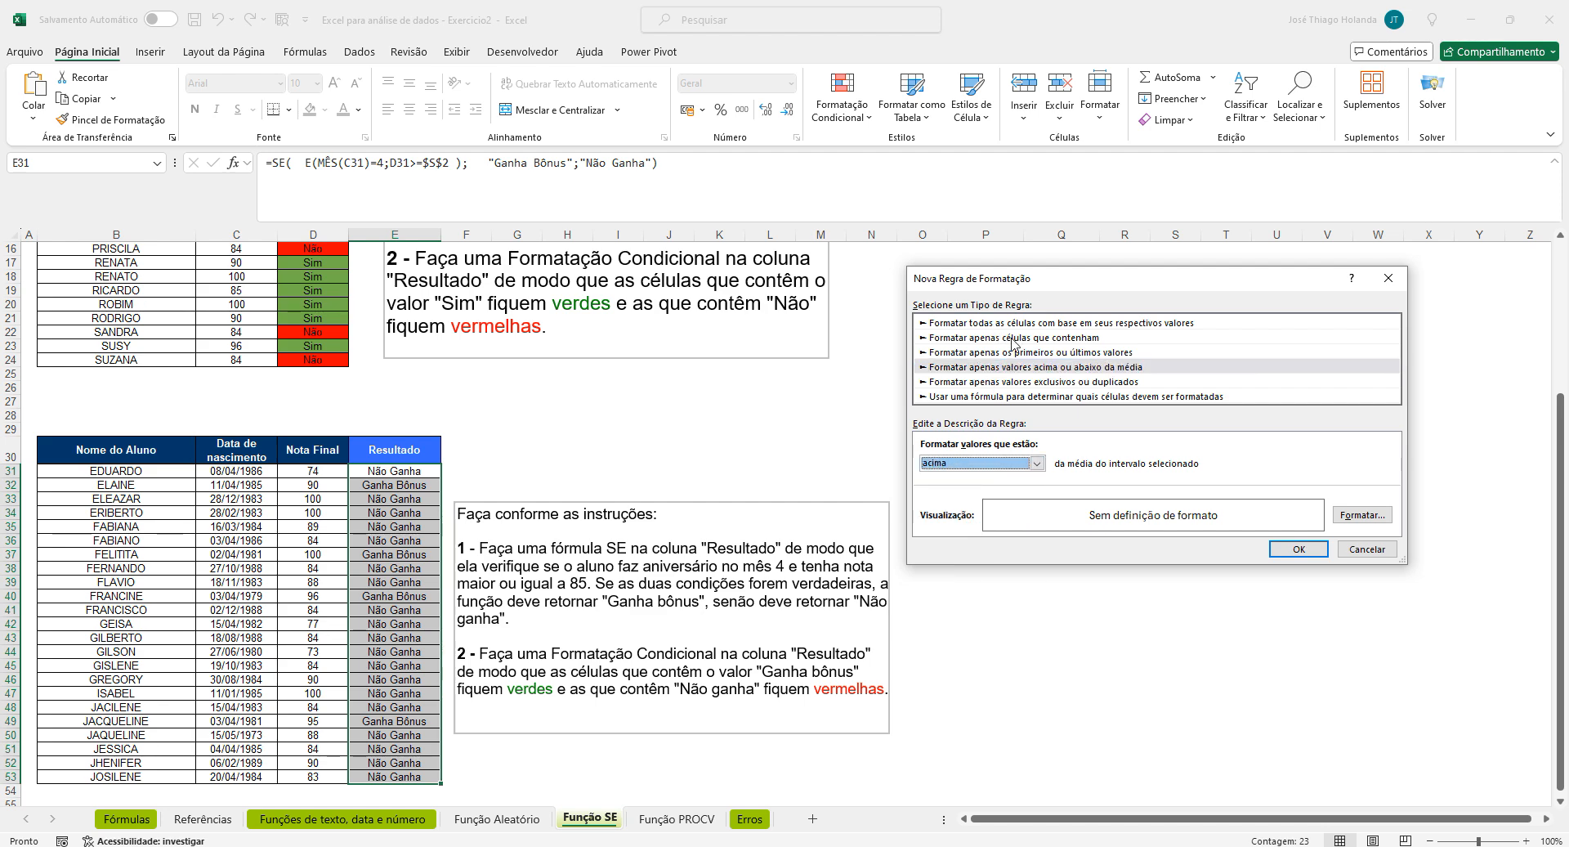
Create the E31:E53 formatting rule for cells whose specific text contains "Ganha Bônus", with a light green fill
left_click(1028, 341)
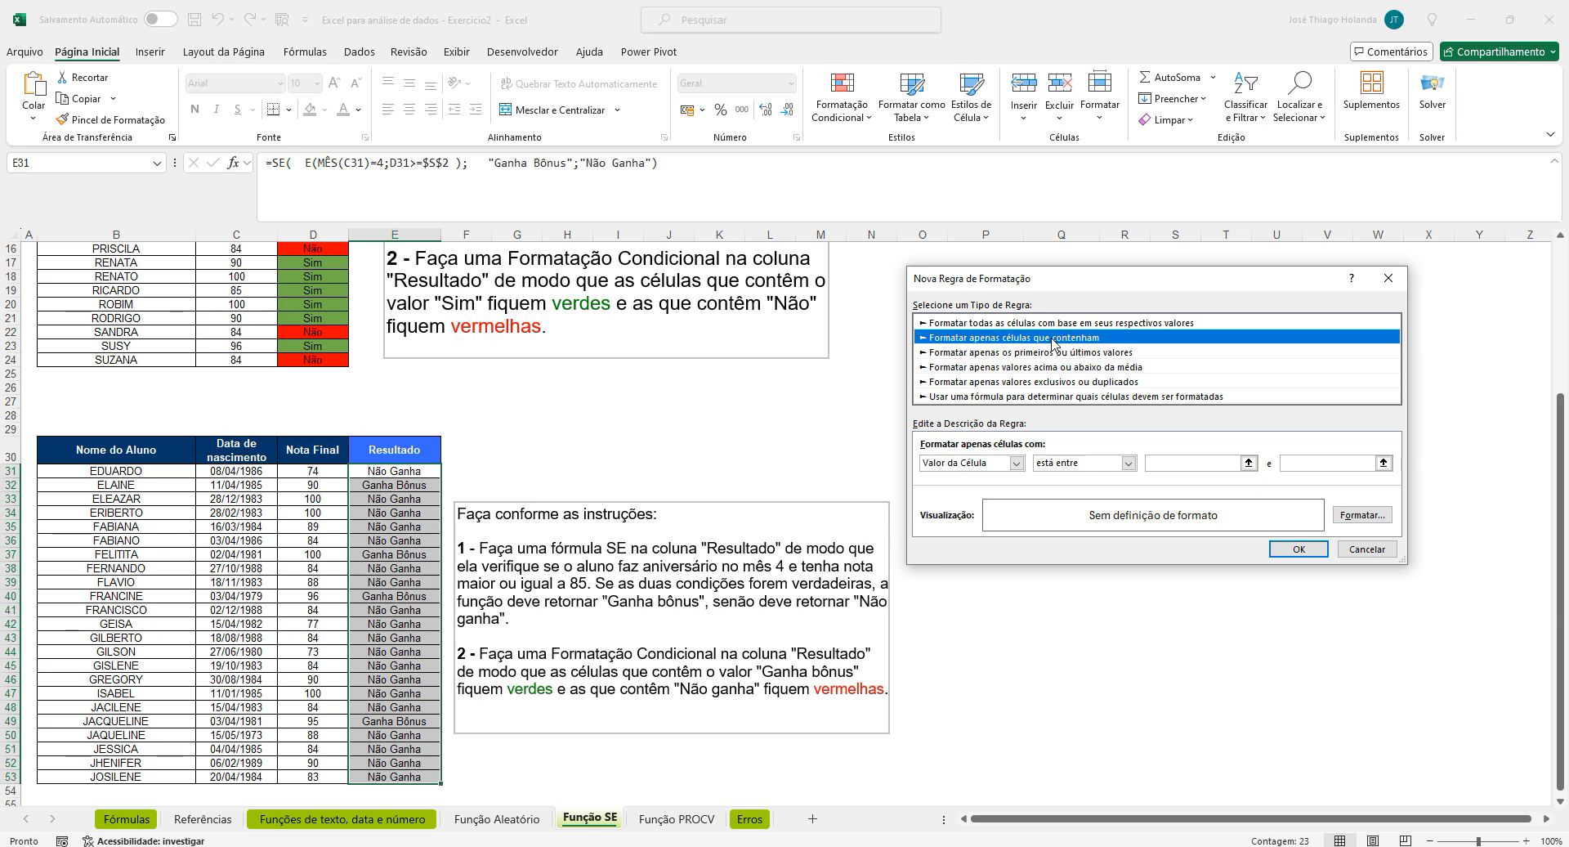
left_click(1016, 463)
left_click(972, 490)
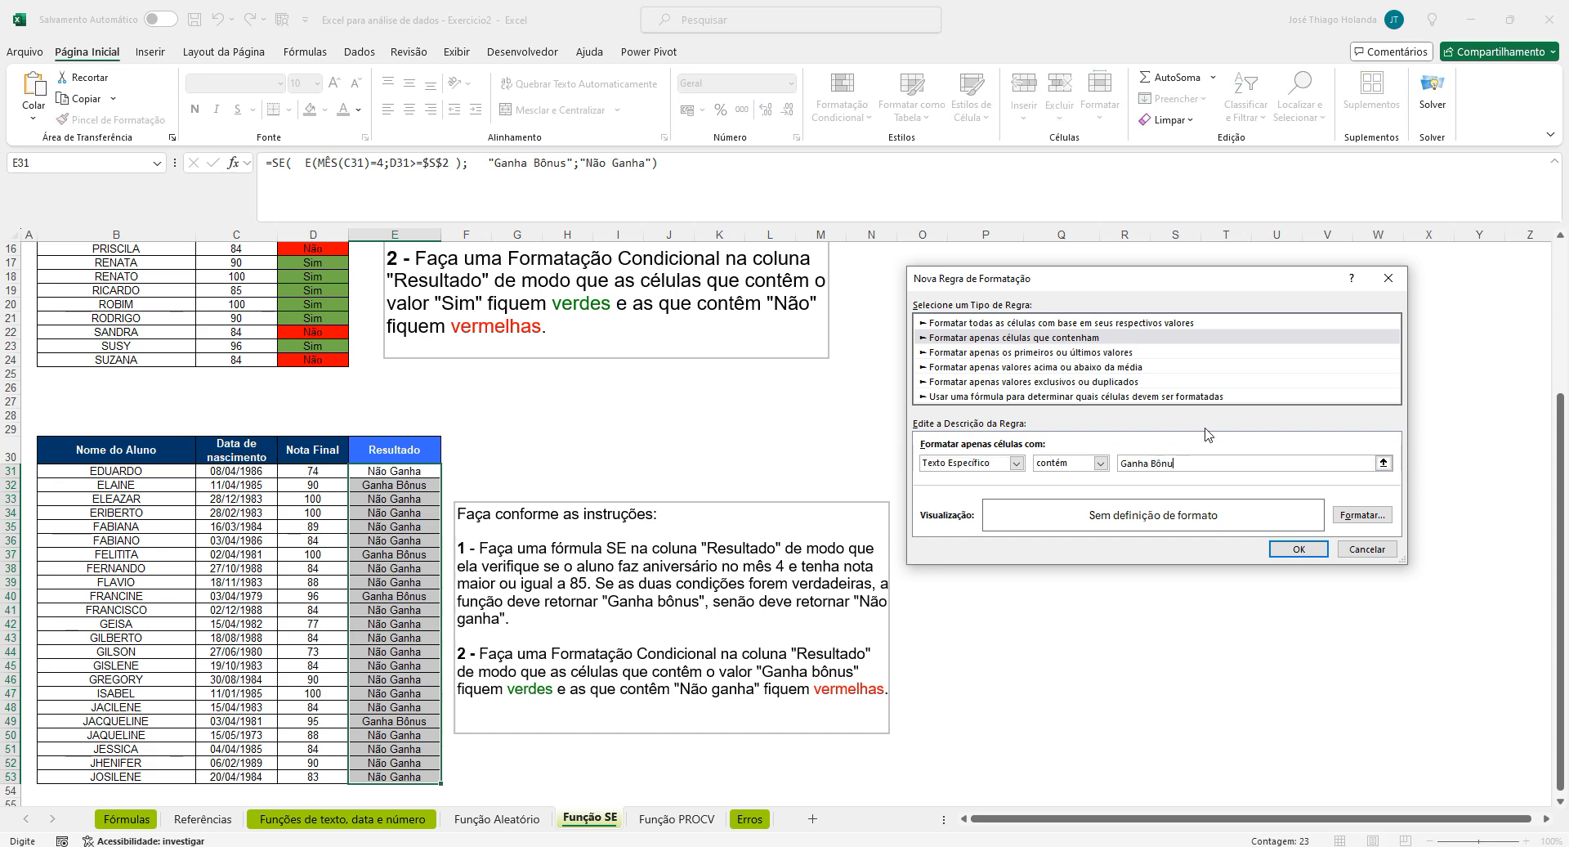
left_click(1362, 515)
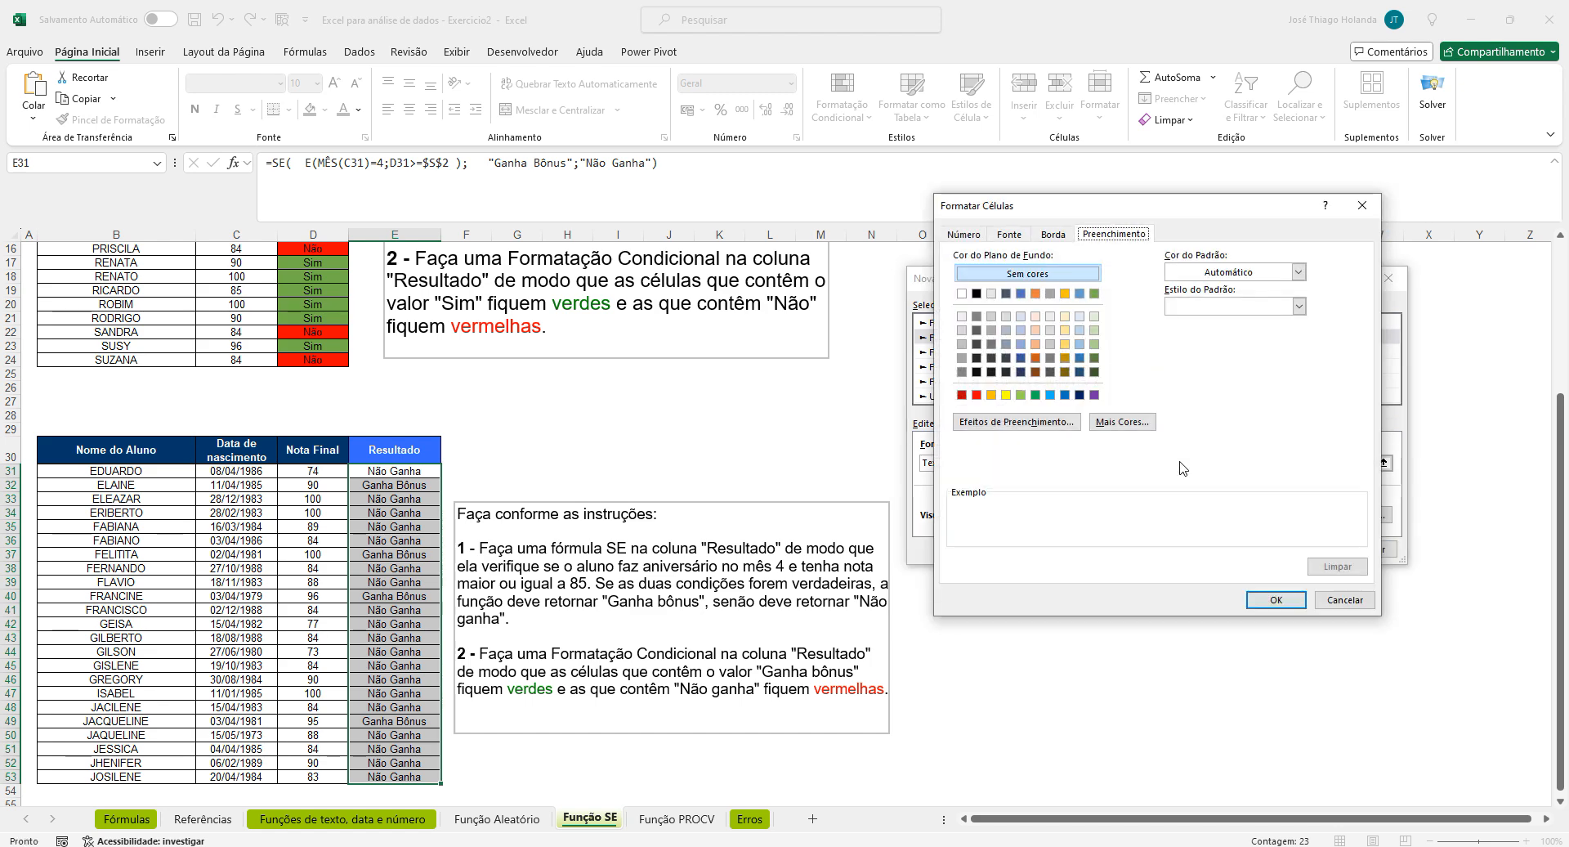
left_click(1094, 330)
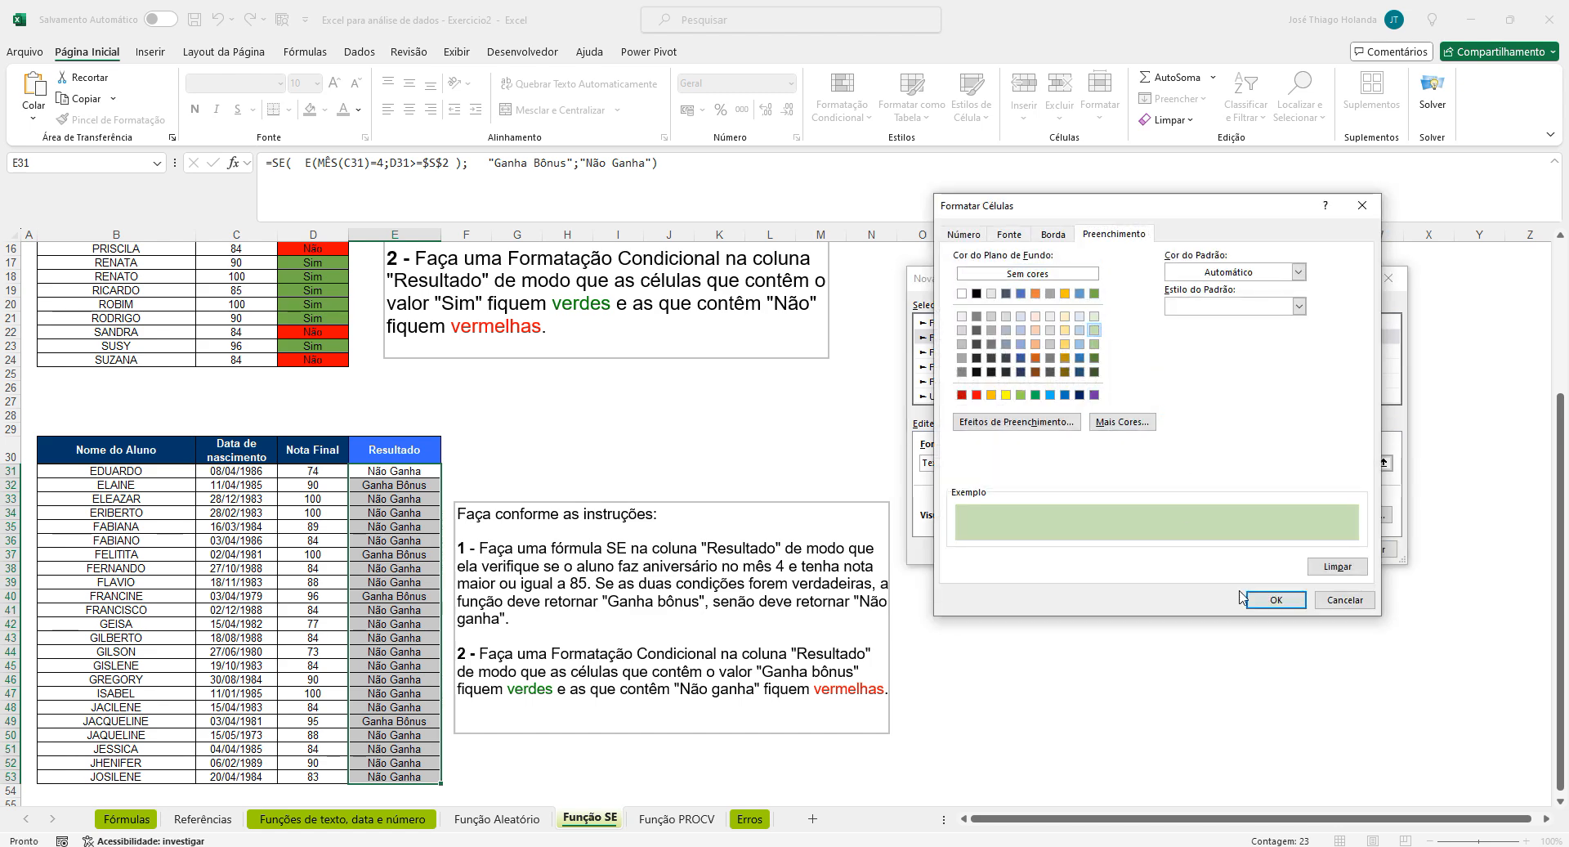
left_click(1276, 599)
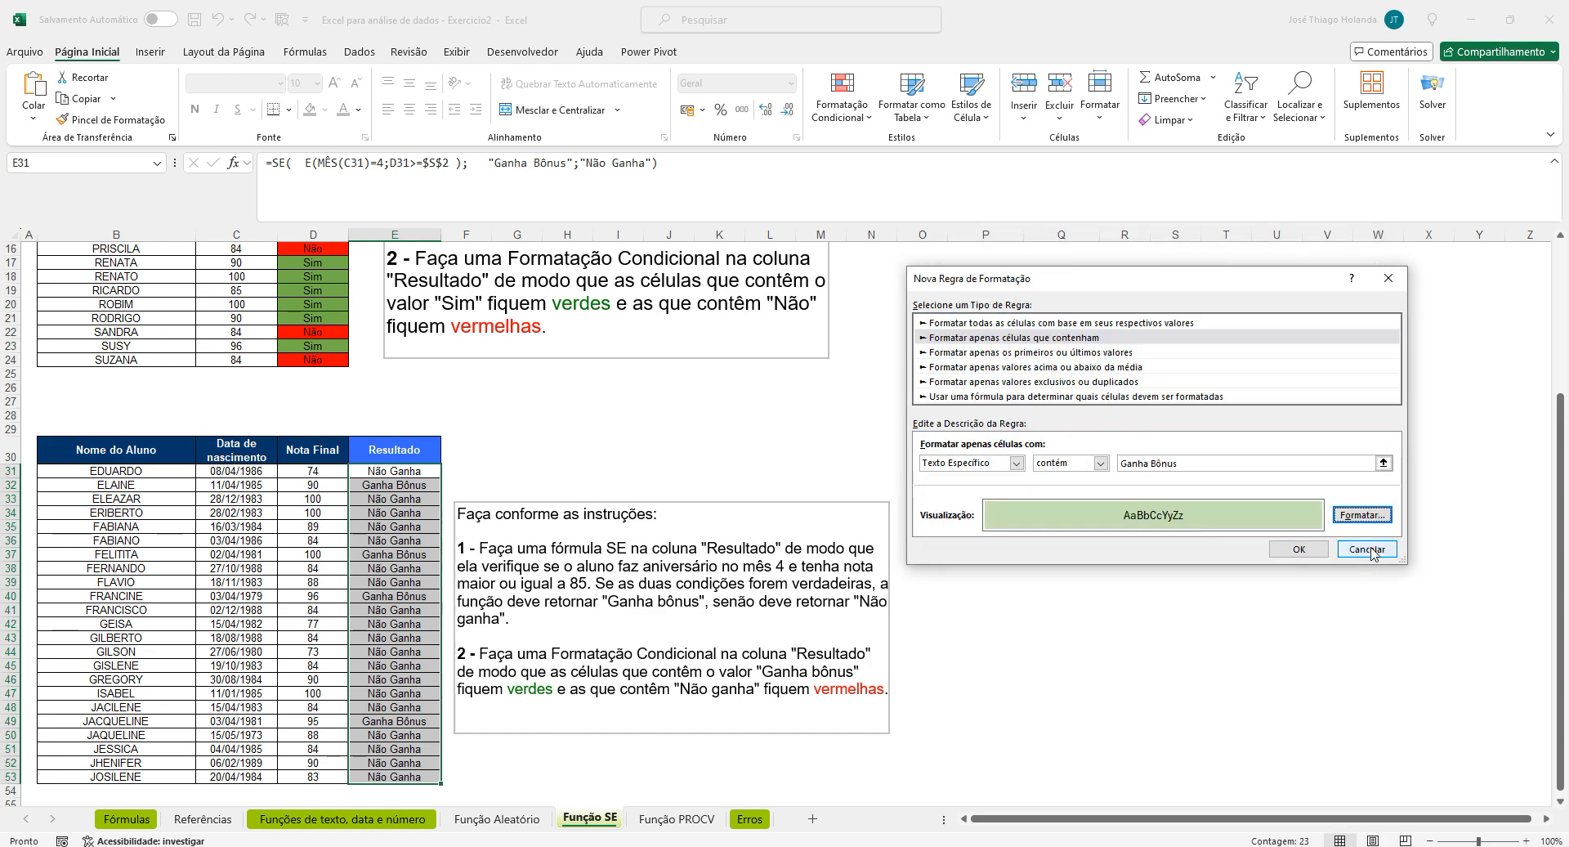
left_click(1300, 548)
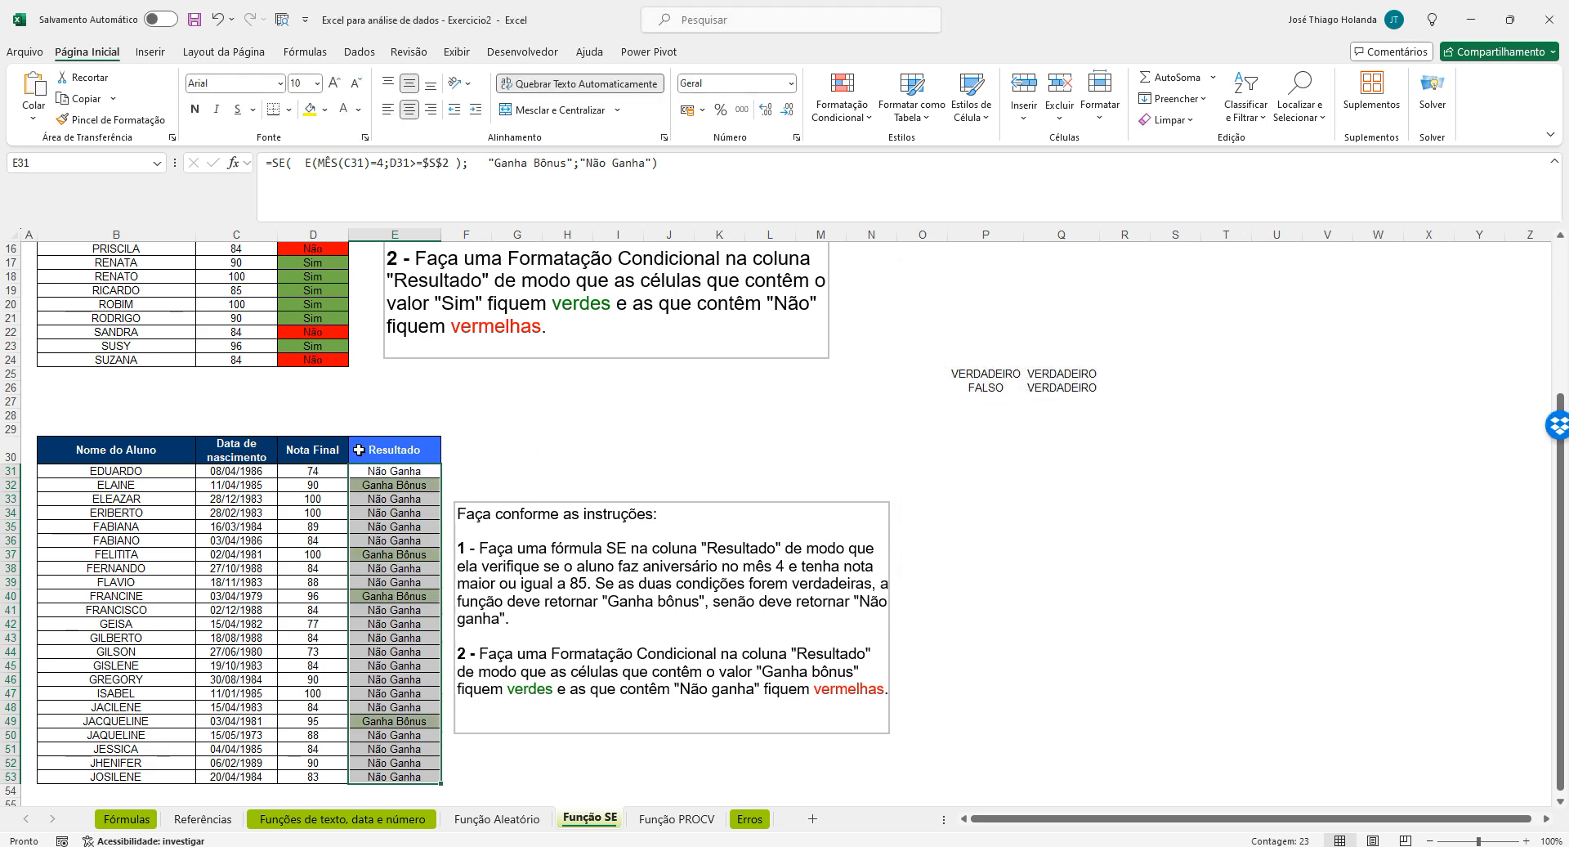
Add a second formatting rule to E31:E53 for cells whose specific text contains "Não Ganha", with a dark red fill
left_click(850, 118)
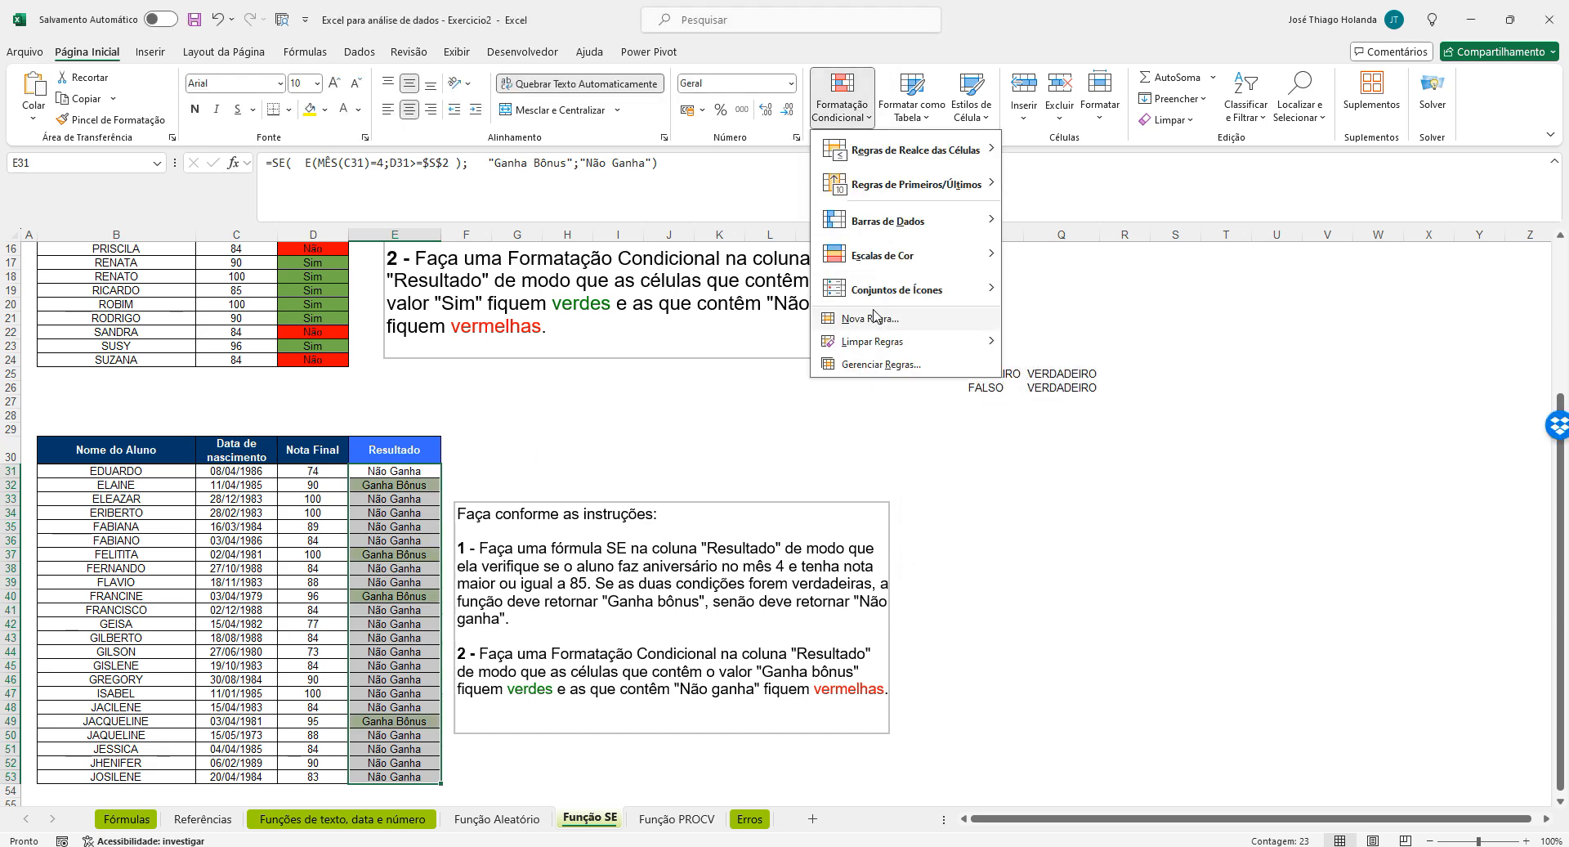
left_click(869, 315)
left_click(991, 320)
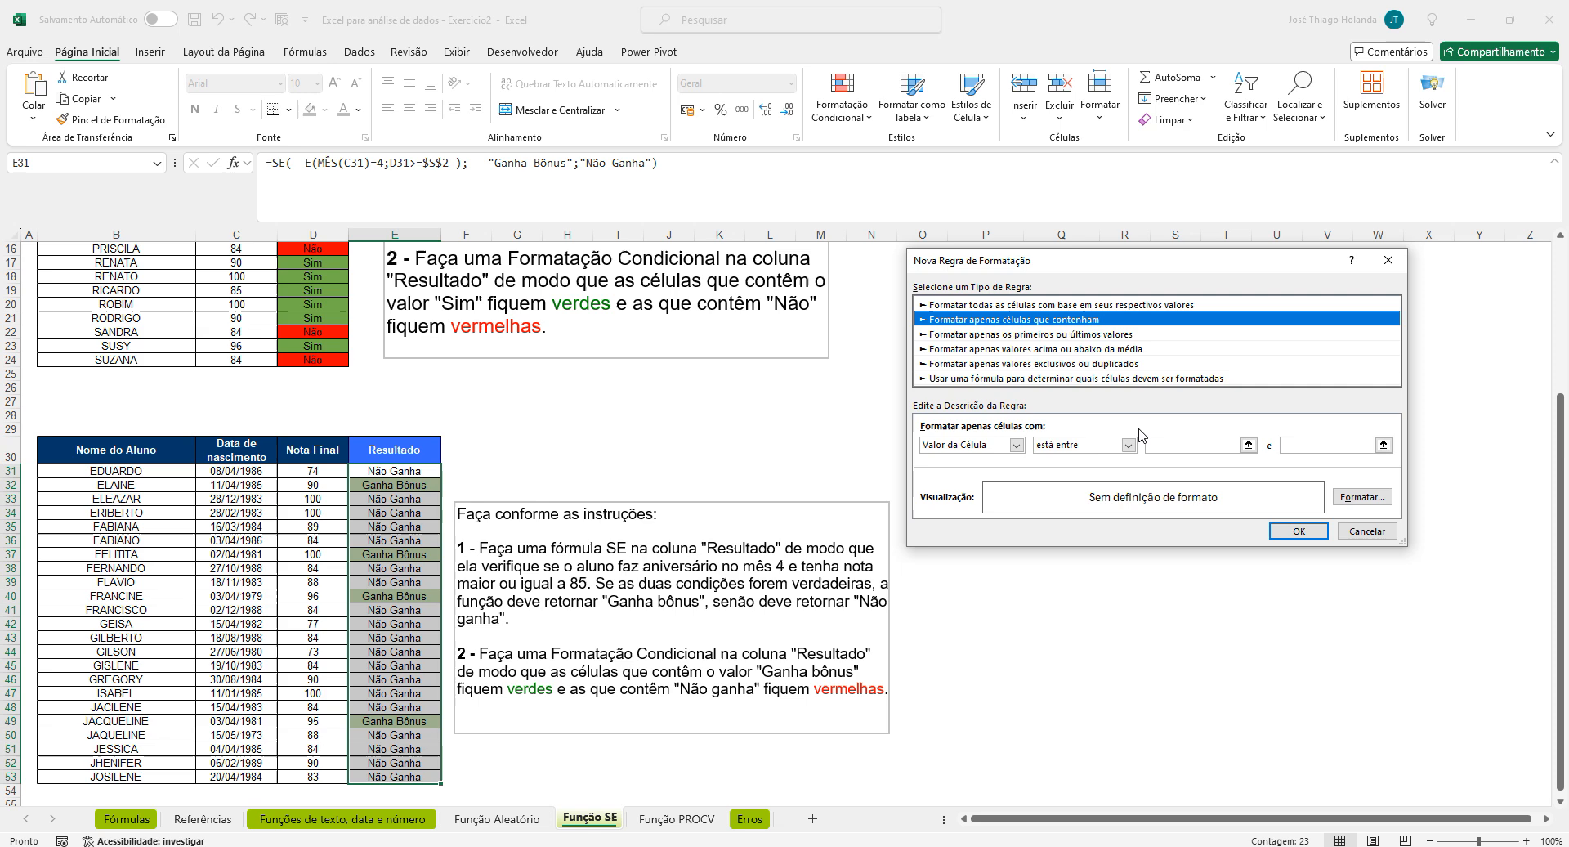
left_click(990, 445)
left_click(952, 471)
left_click(1167, 443)
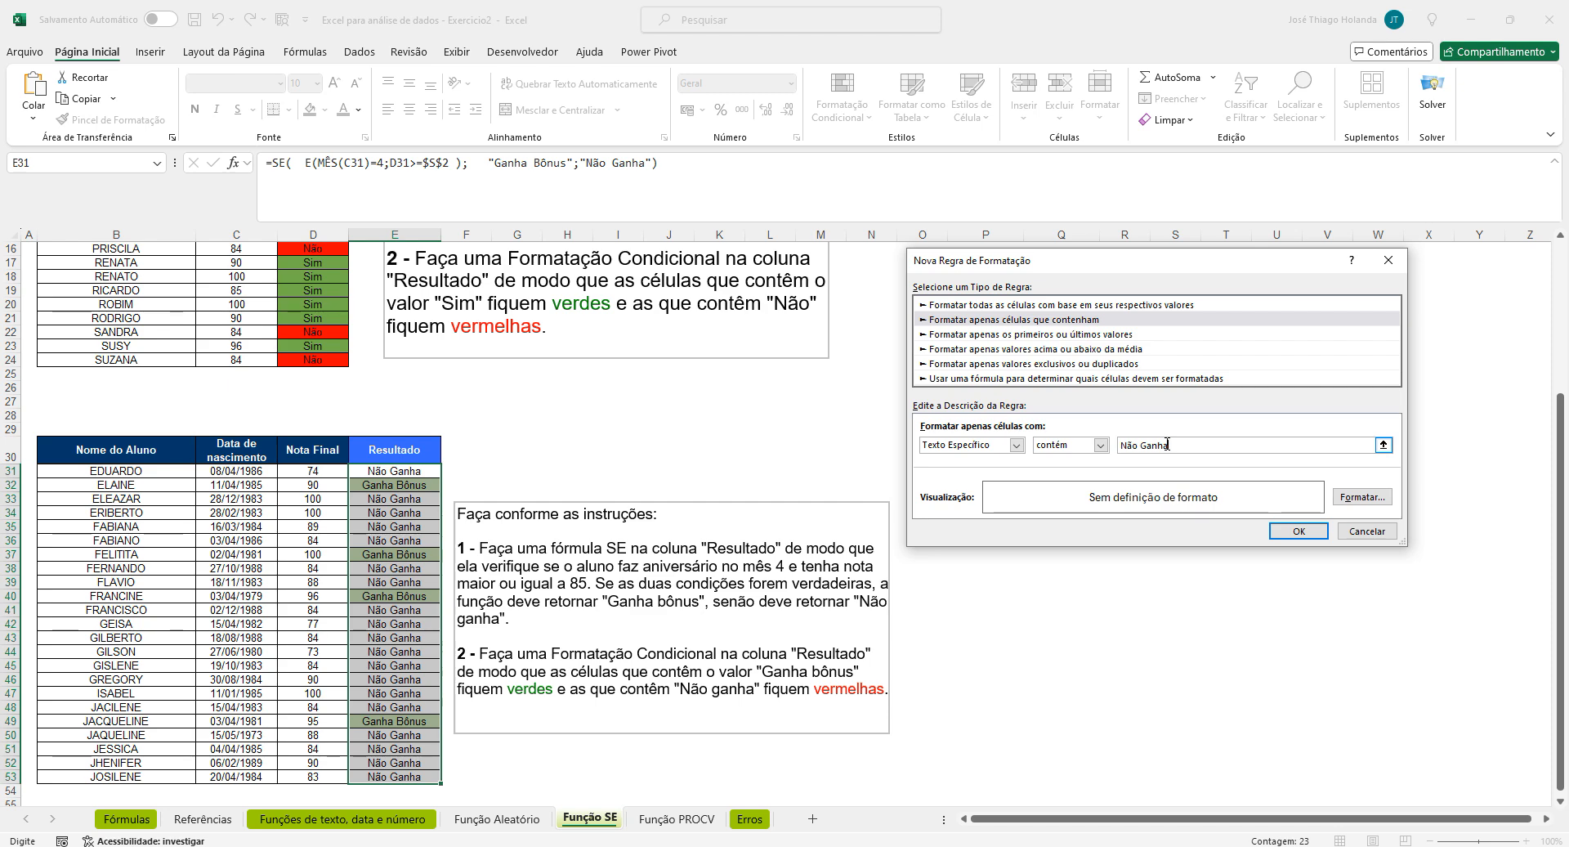
left_click(1380, 498)
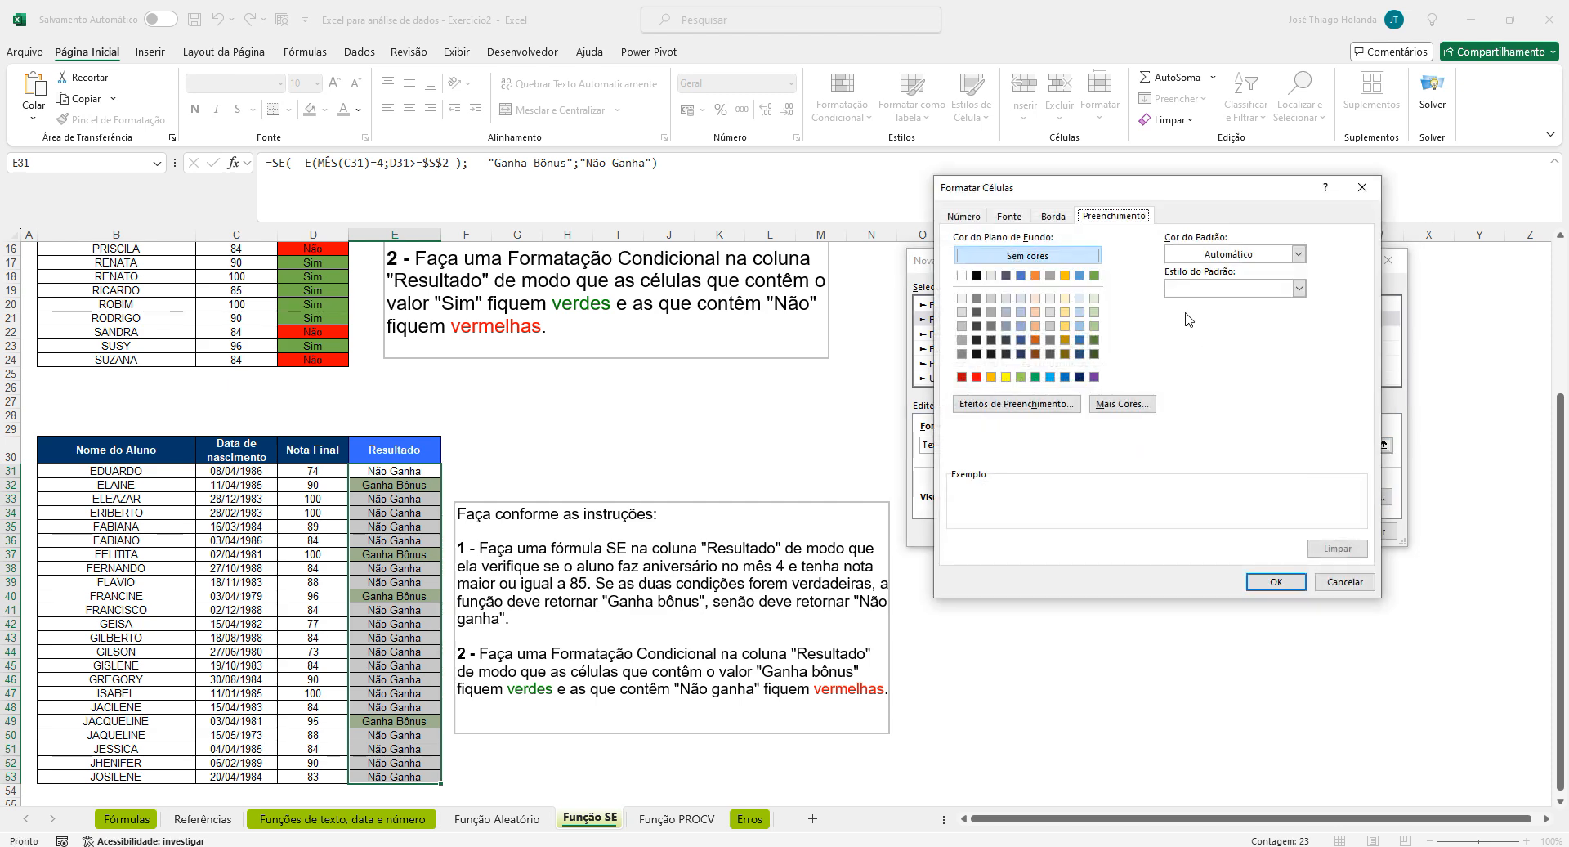
left_click(962, 377)
left_click(1263, 582)
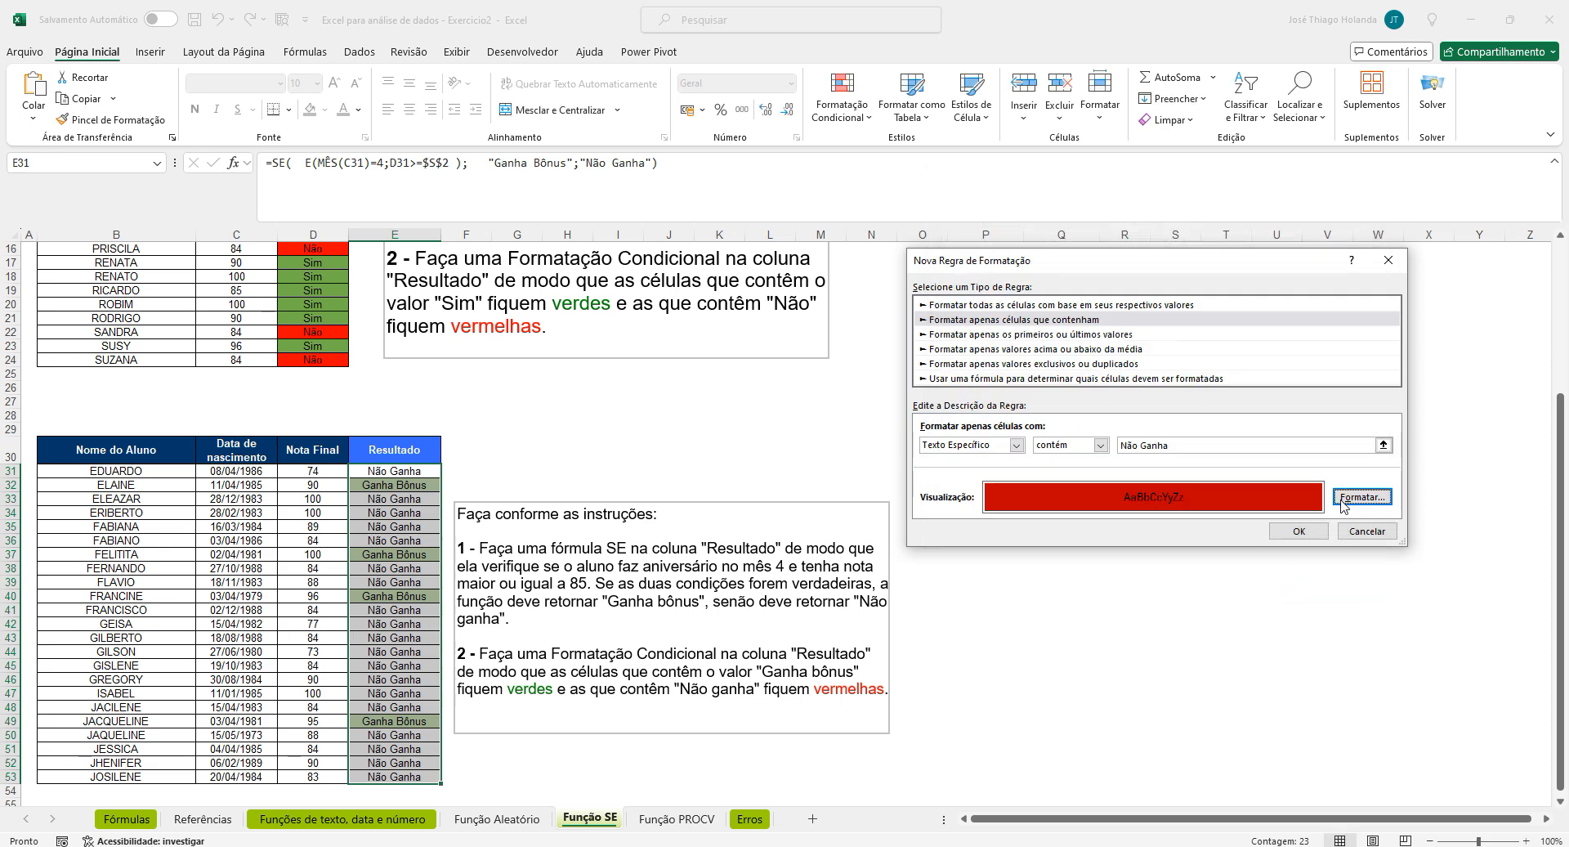
left_click(1298, 531)
left_click(657, 450)
scroll(657, 450, "down", 4)
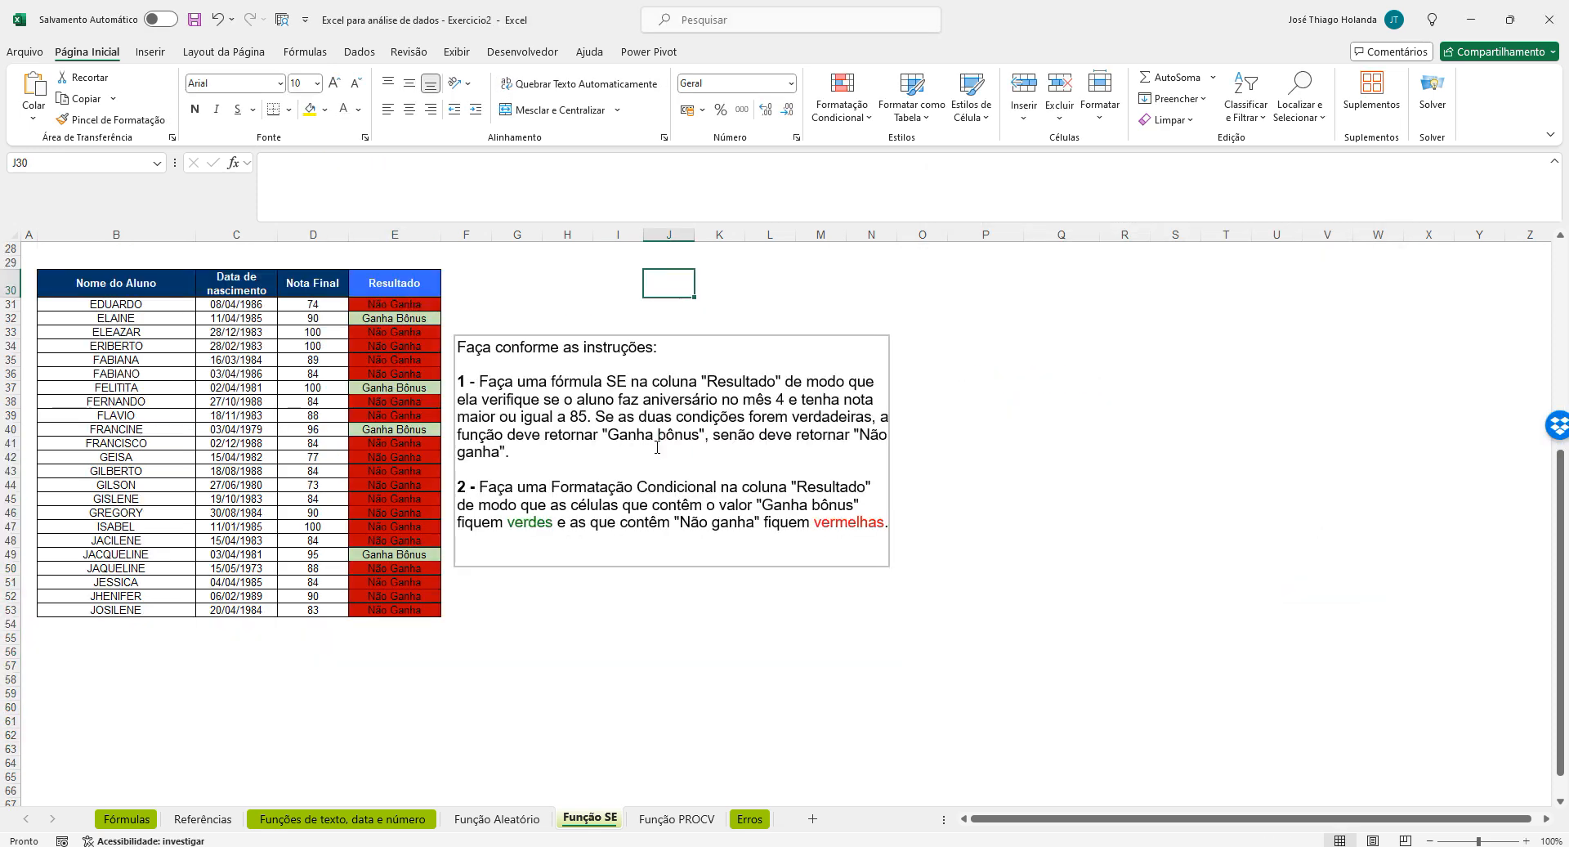
scroll(661, 449, "up", 2)
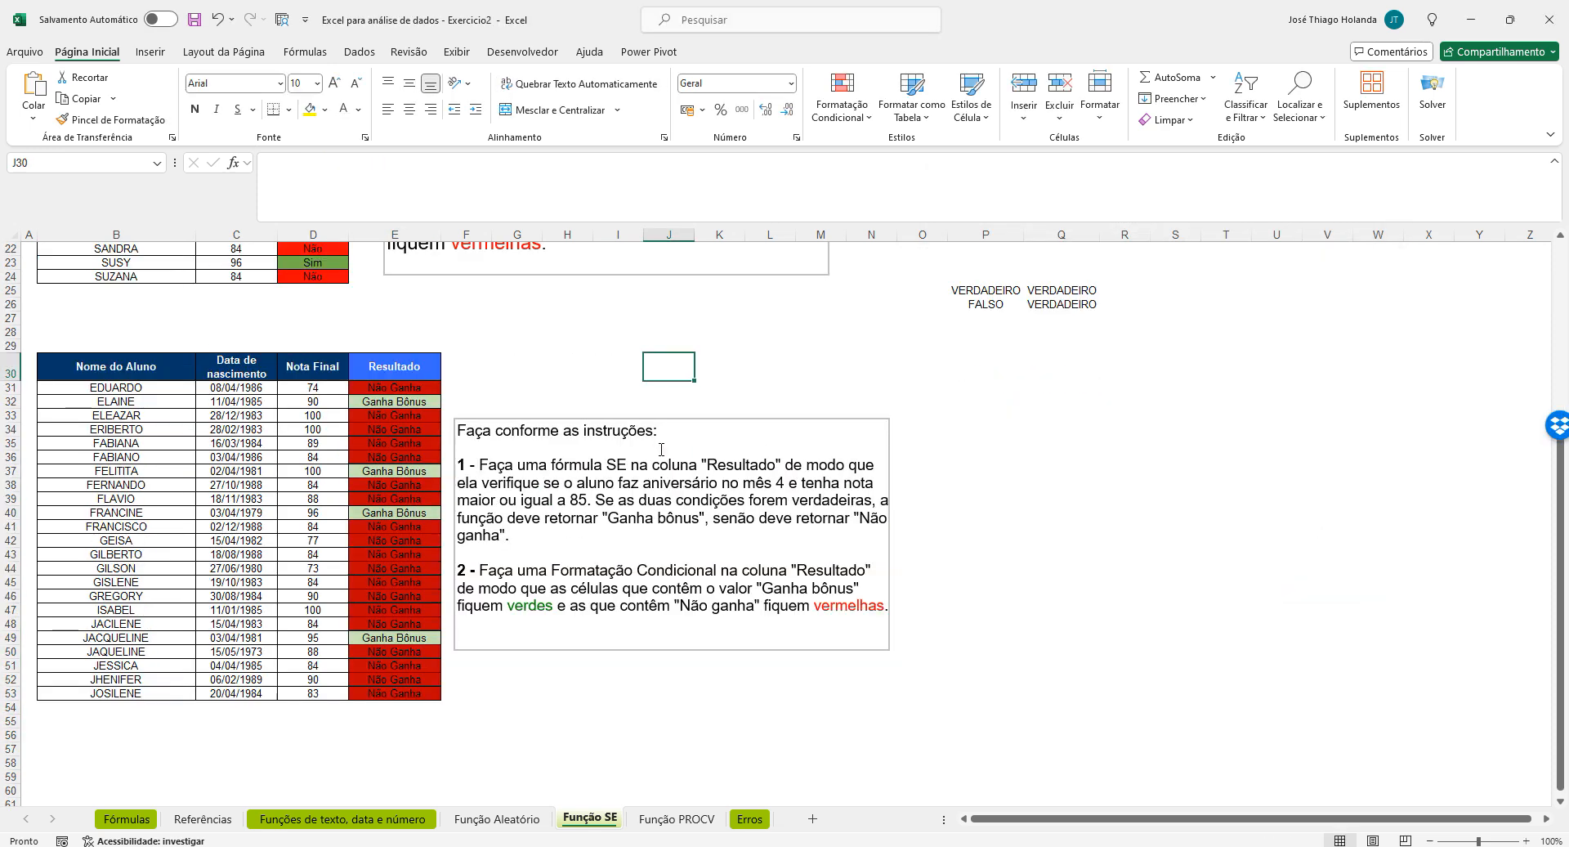
Go to the Função PROCV sheet and look over the first student row of Tabela 1
left_click(675, 819)
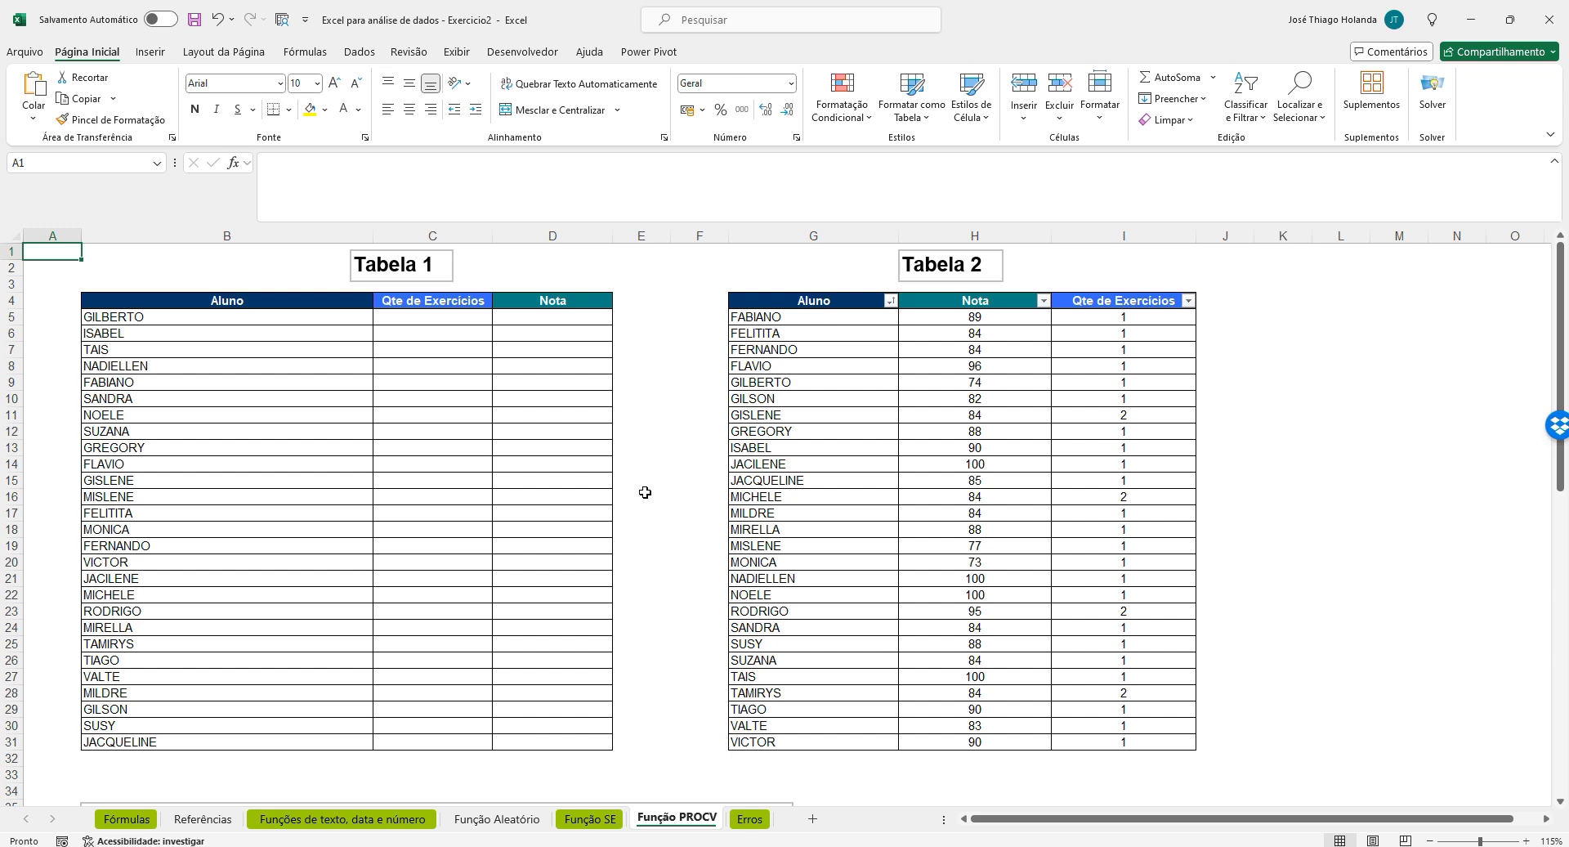
left_click(643, 347)
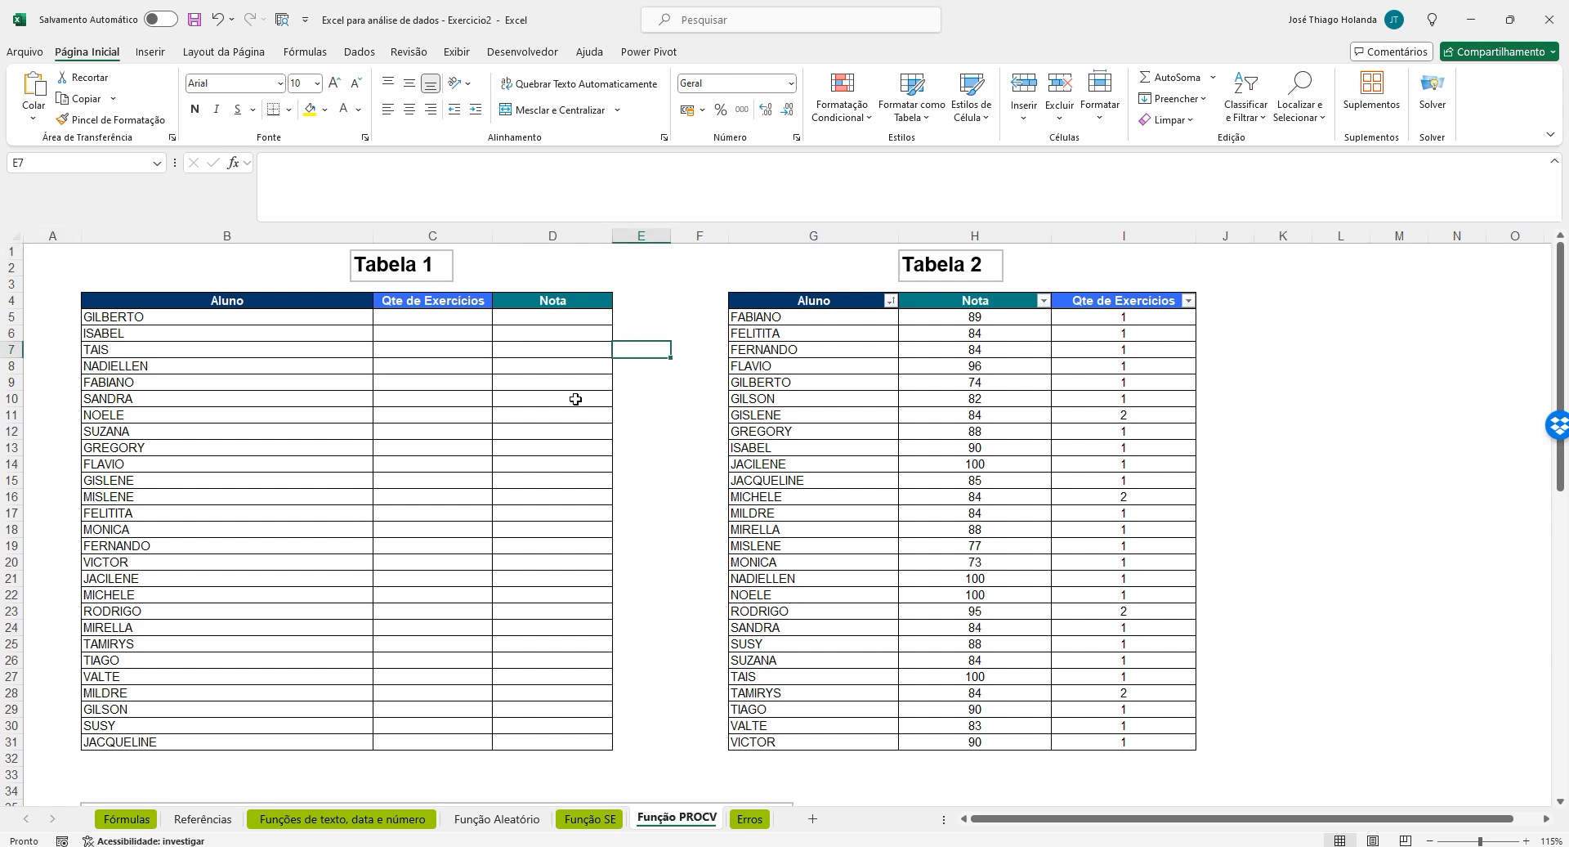
left_click(263, 318)
left_click(424, 321)
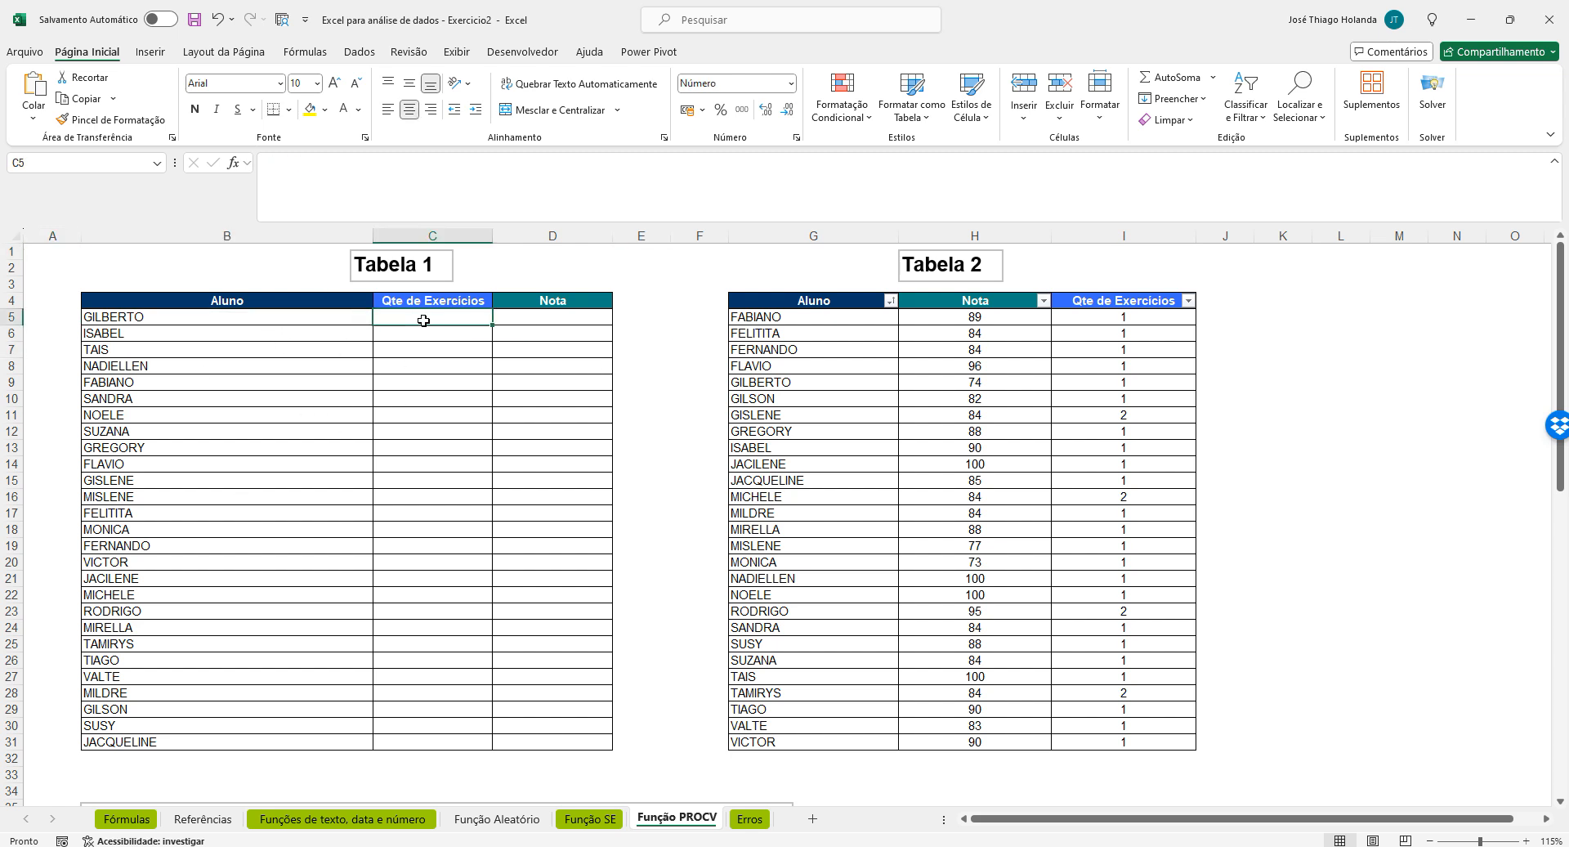
left_click(1295, 302)
type("=proc")
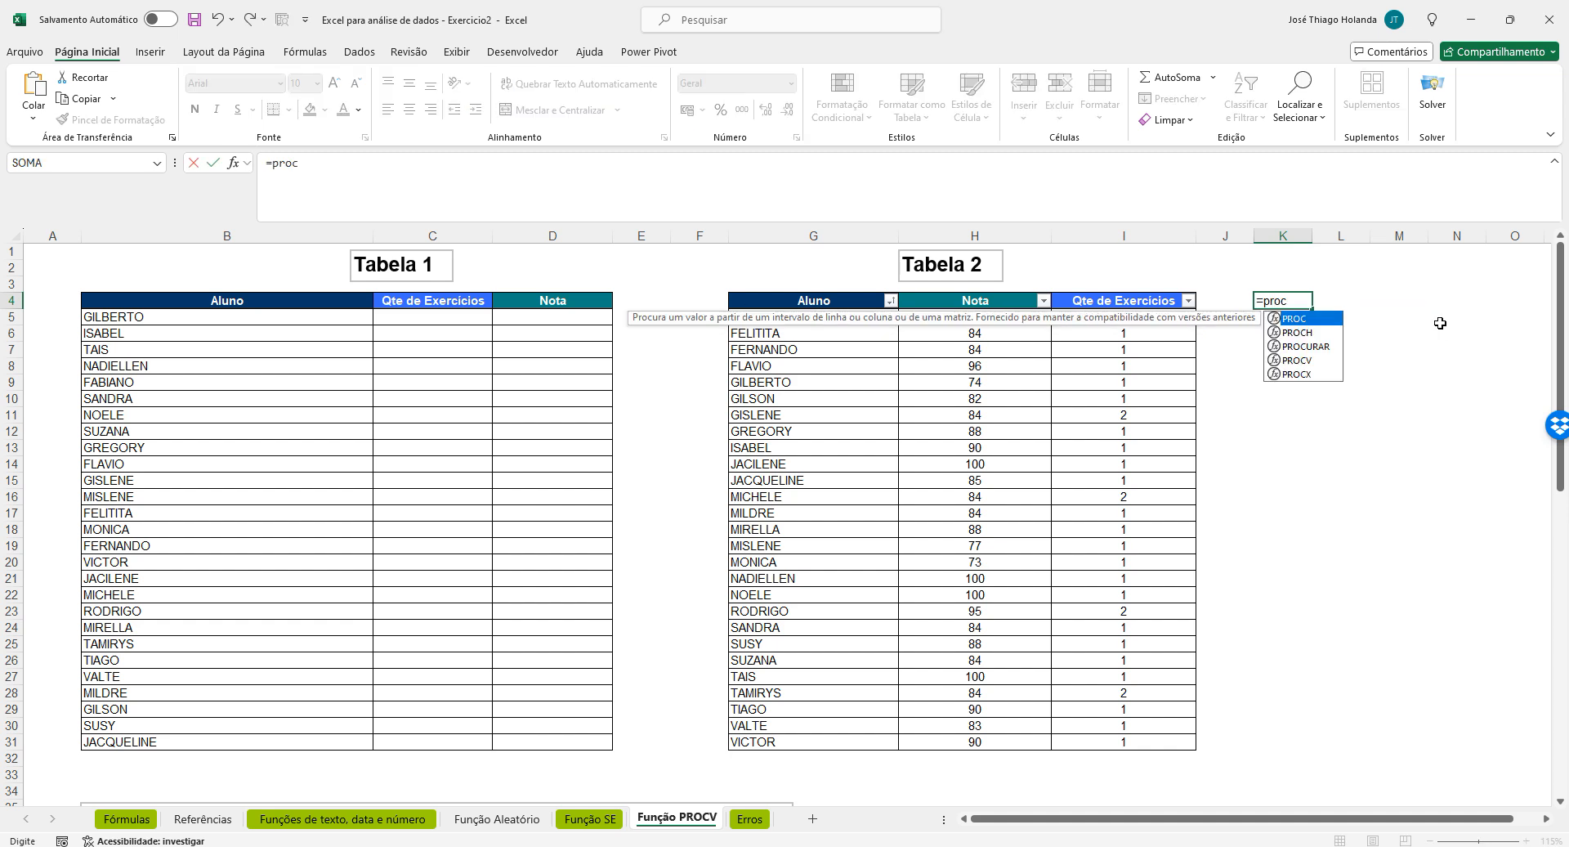
key("Down")
key("Down")
key("Down")
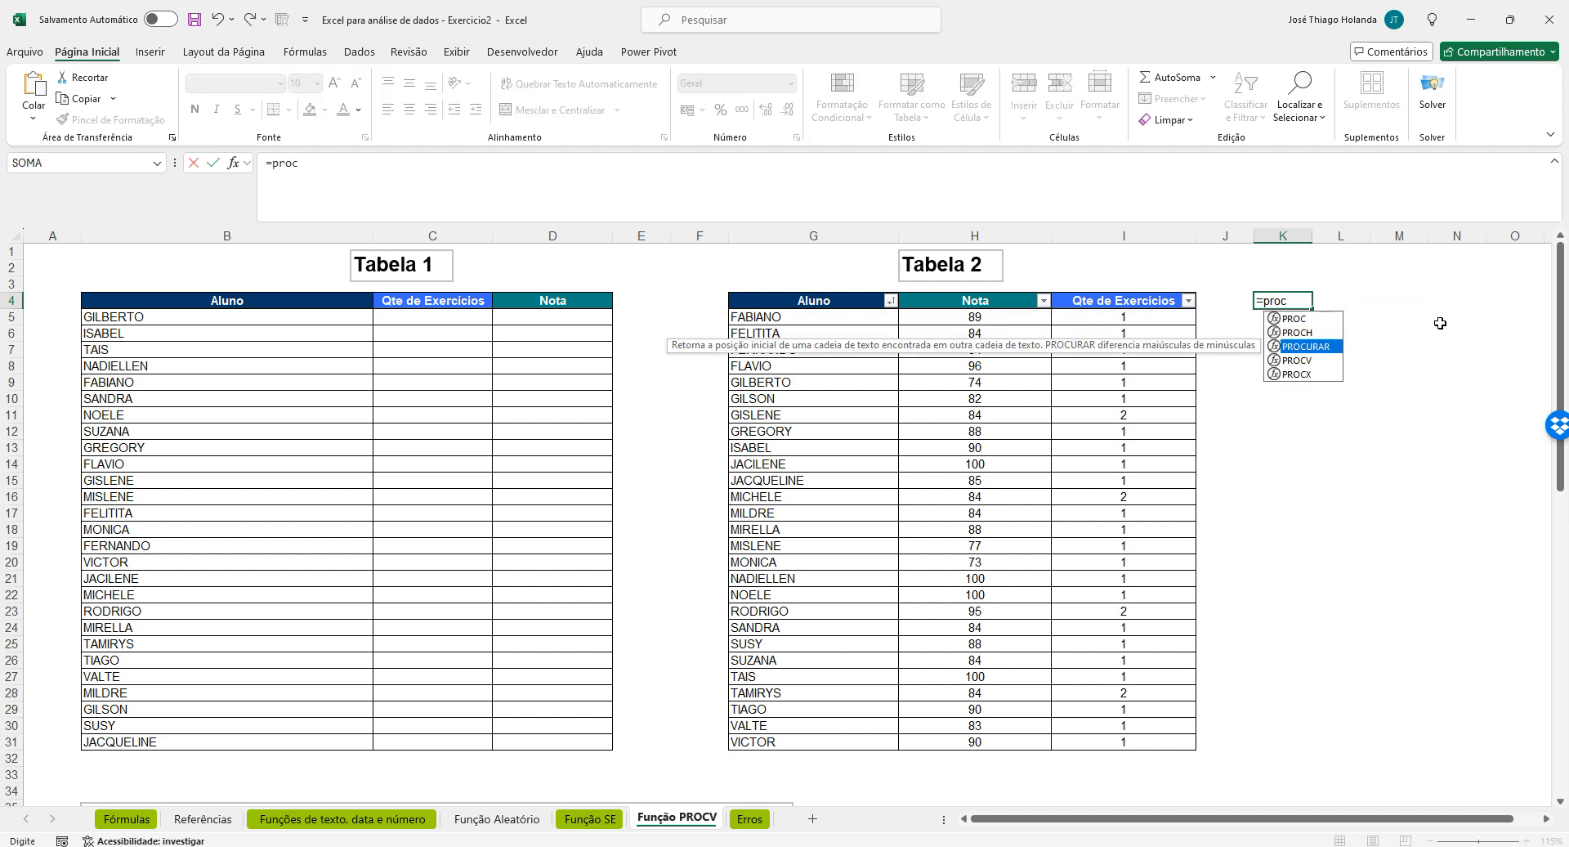
type("v")
key("Tab")
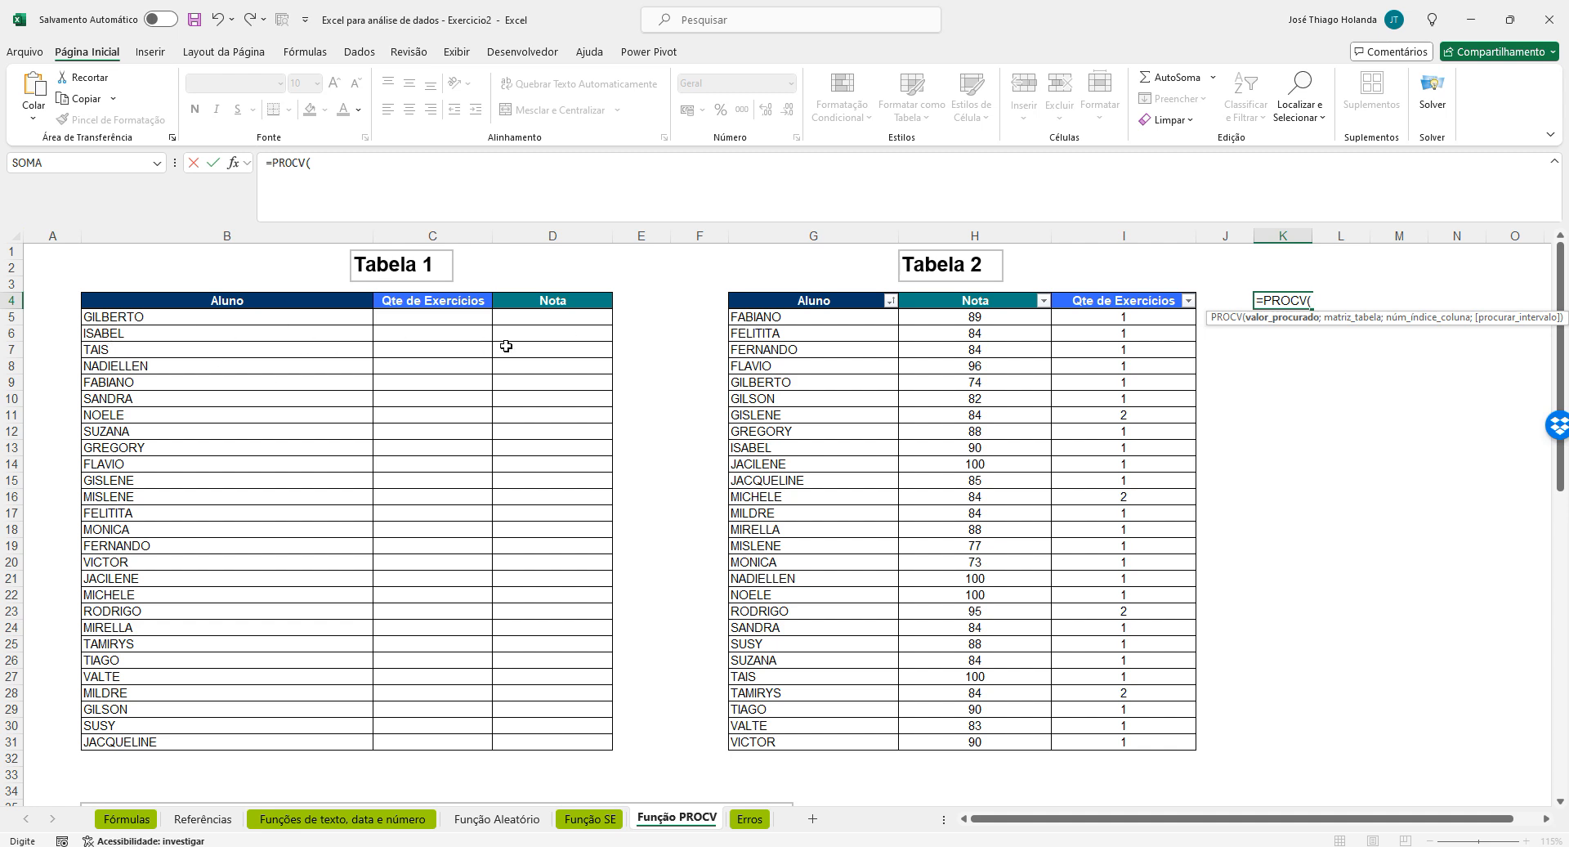
key("BackSpace")
key("BackSpace")
key("BackSpace")
key("BackSpace")
key("BackSpace")
key("BackSpace")
key("BackSpace")
key("Return")
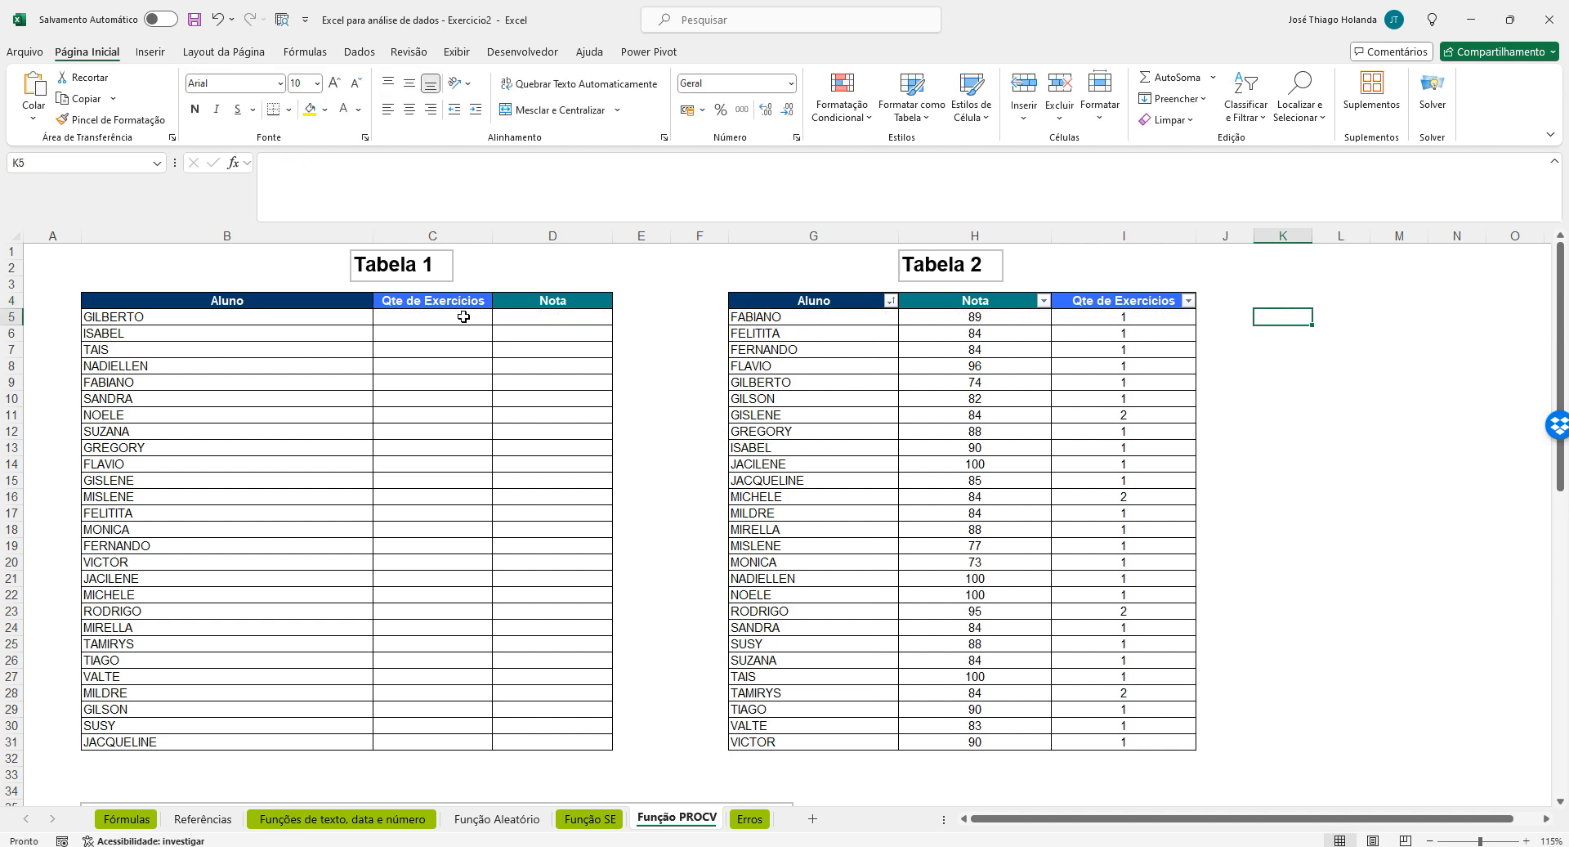
Begin a PROCV formula in C5 that looks up B5 in Tabela 2, using the absolute range $G$4:$I$31
left_click(434, 320)
type("=p")
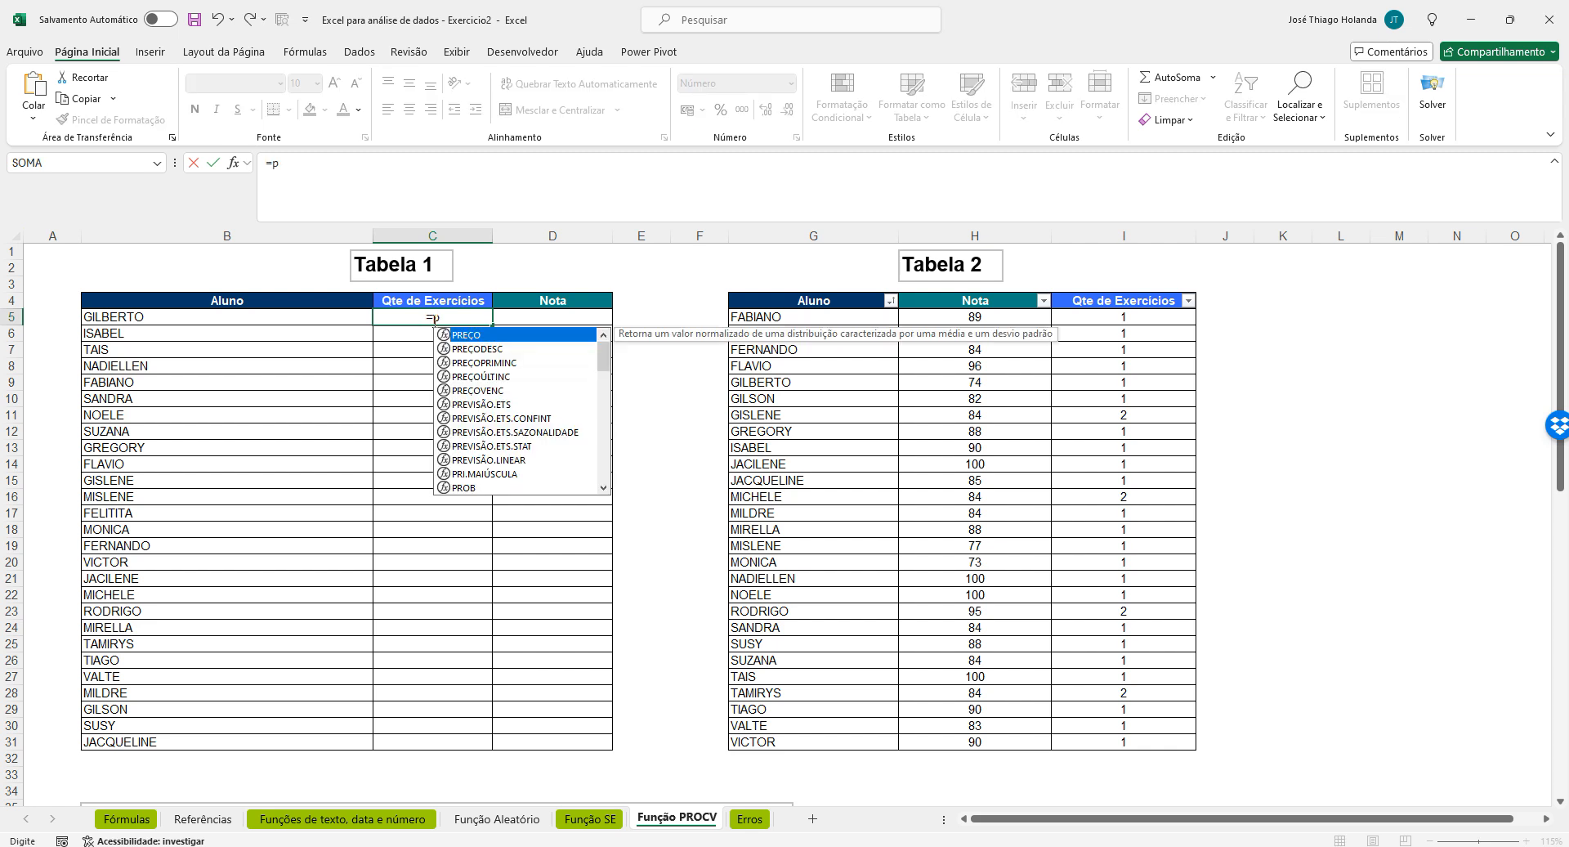
type("rocv")
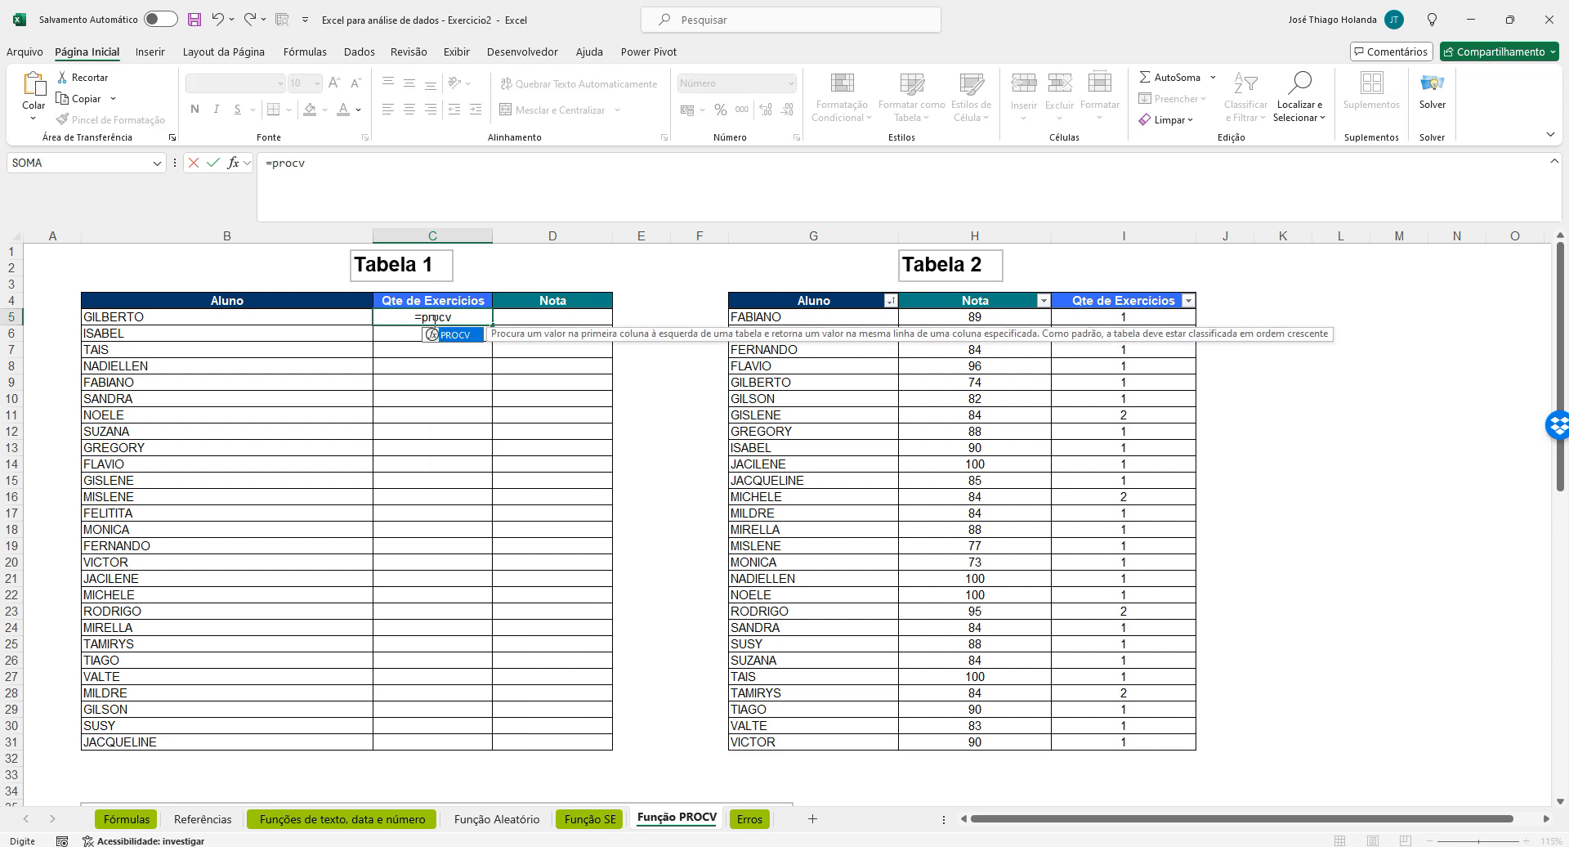
type("(")
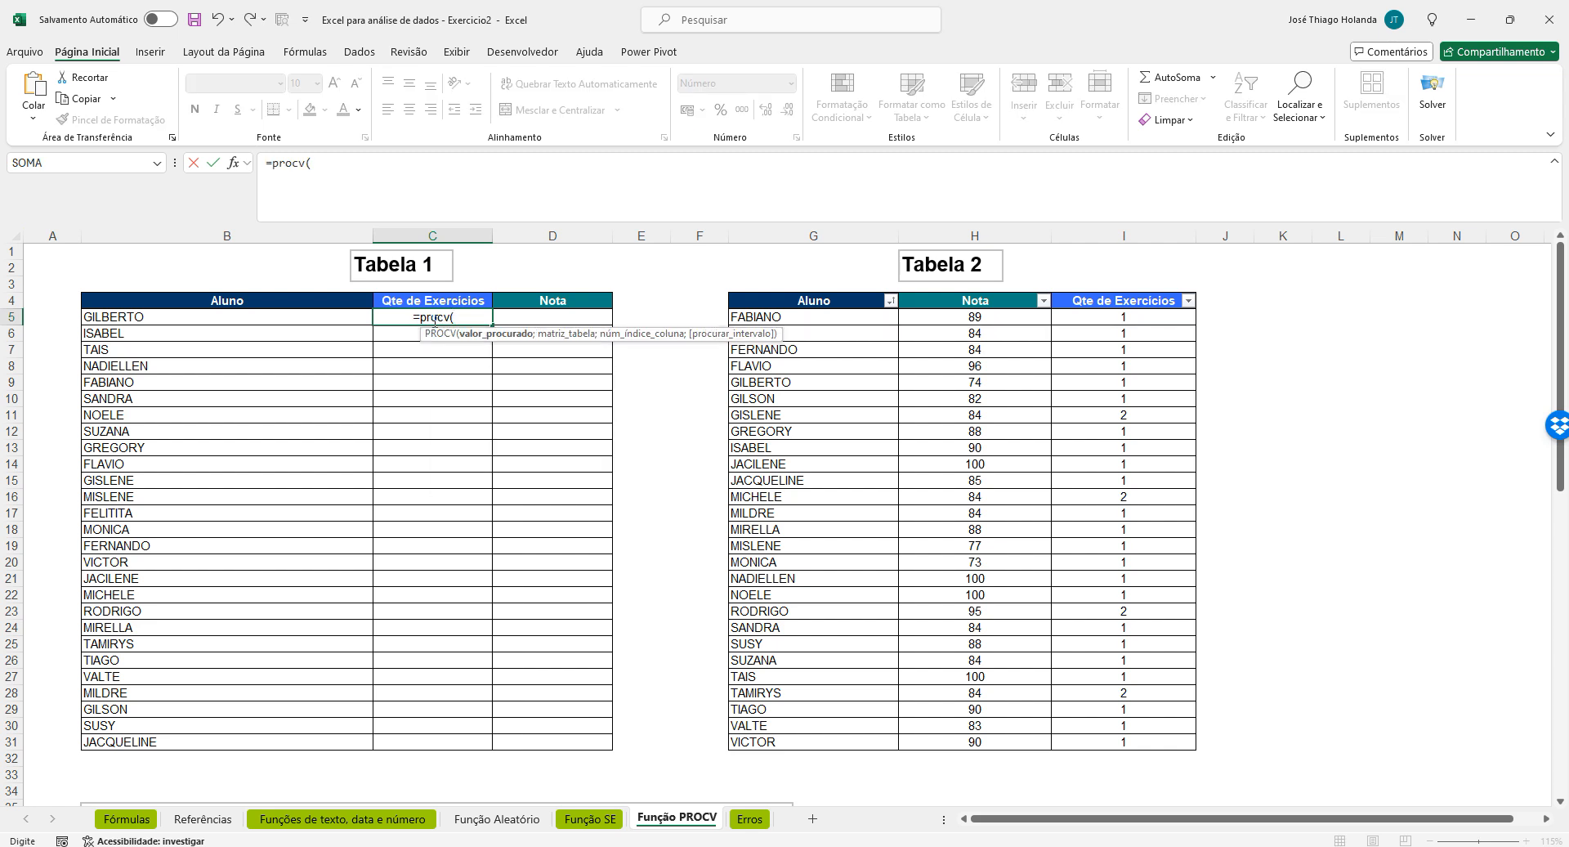
left_click(181, 317)
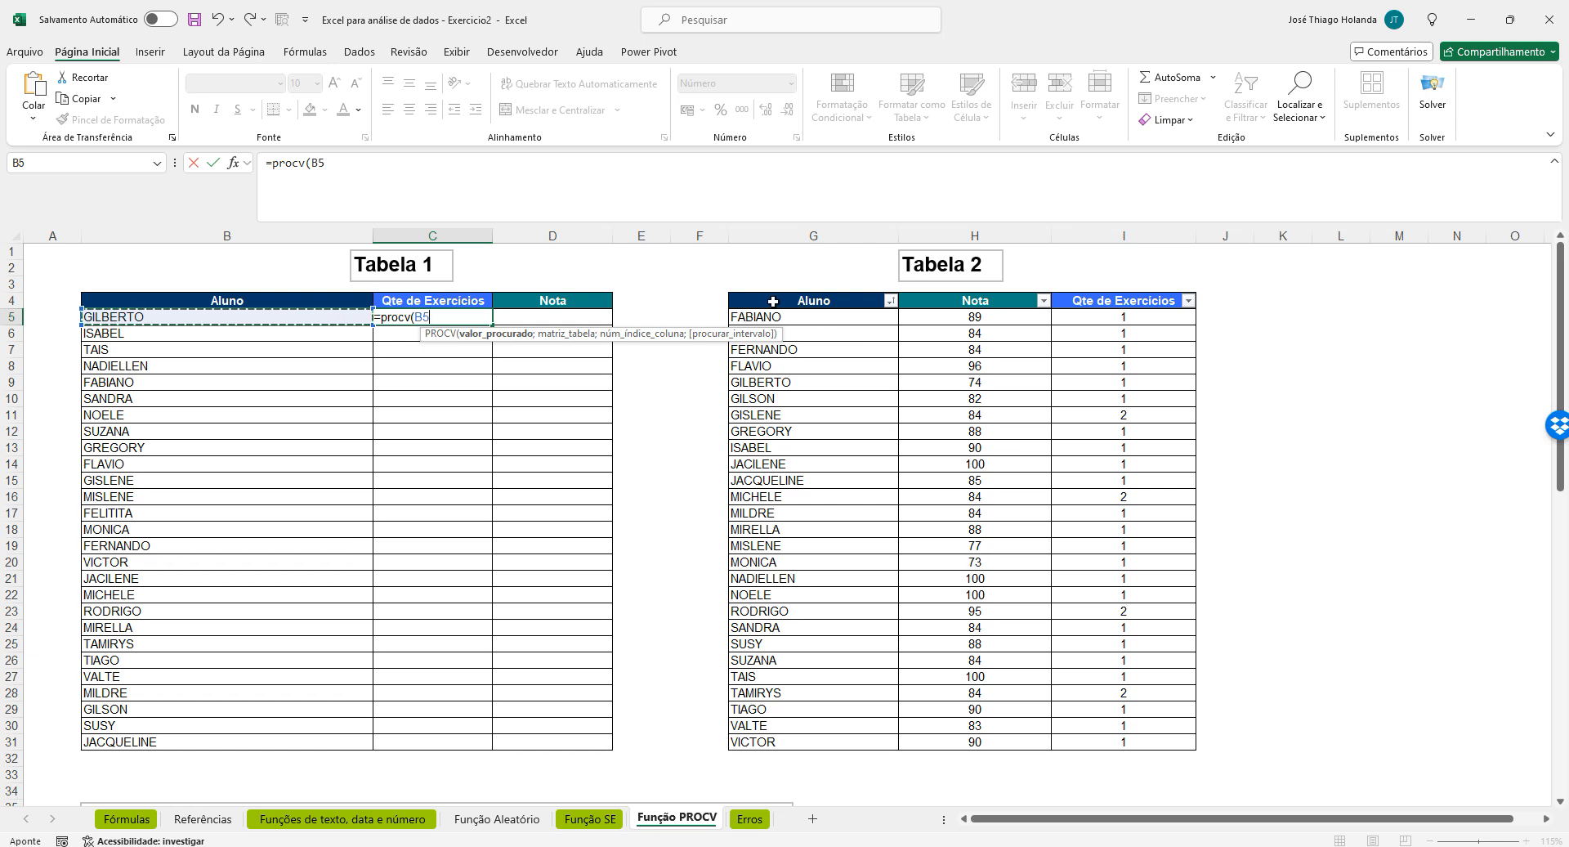
type(";")
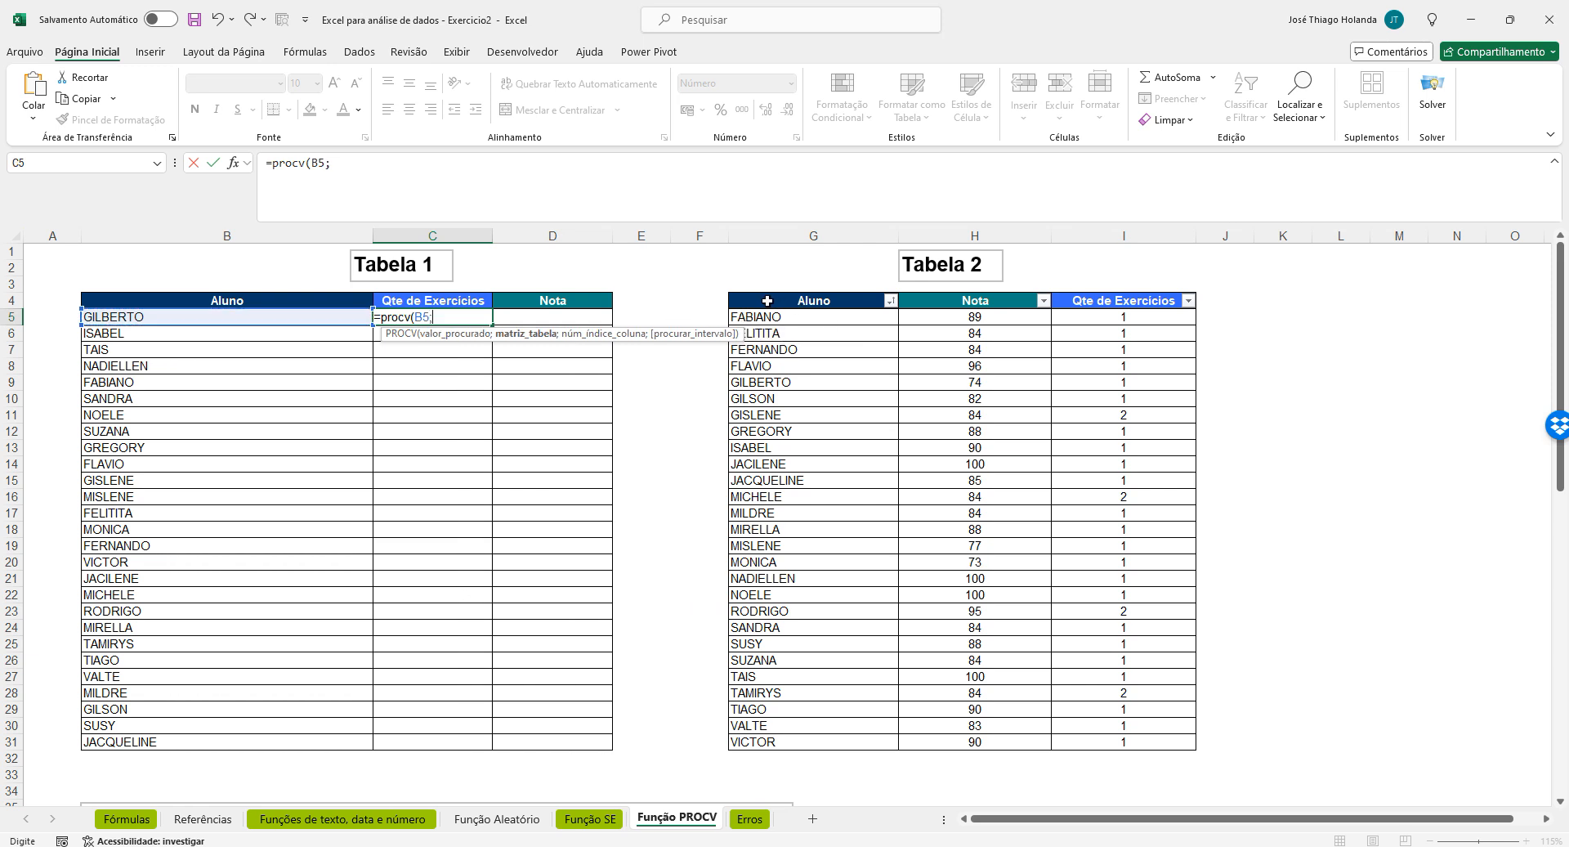
left_click_drag(768, 301, 1179, 746)
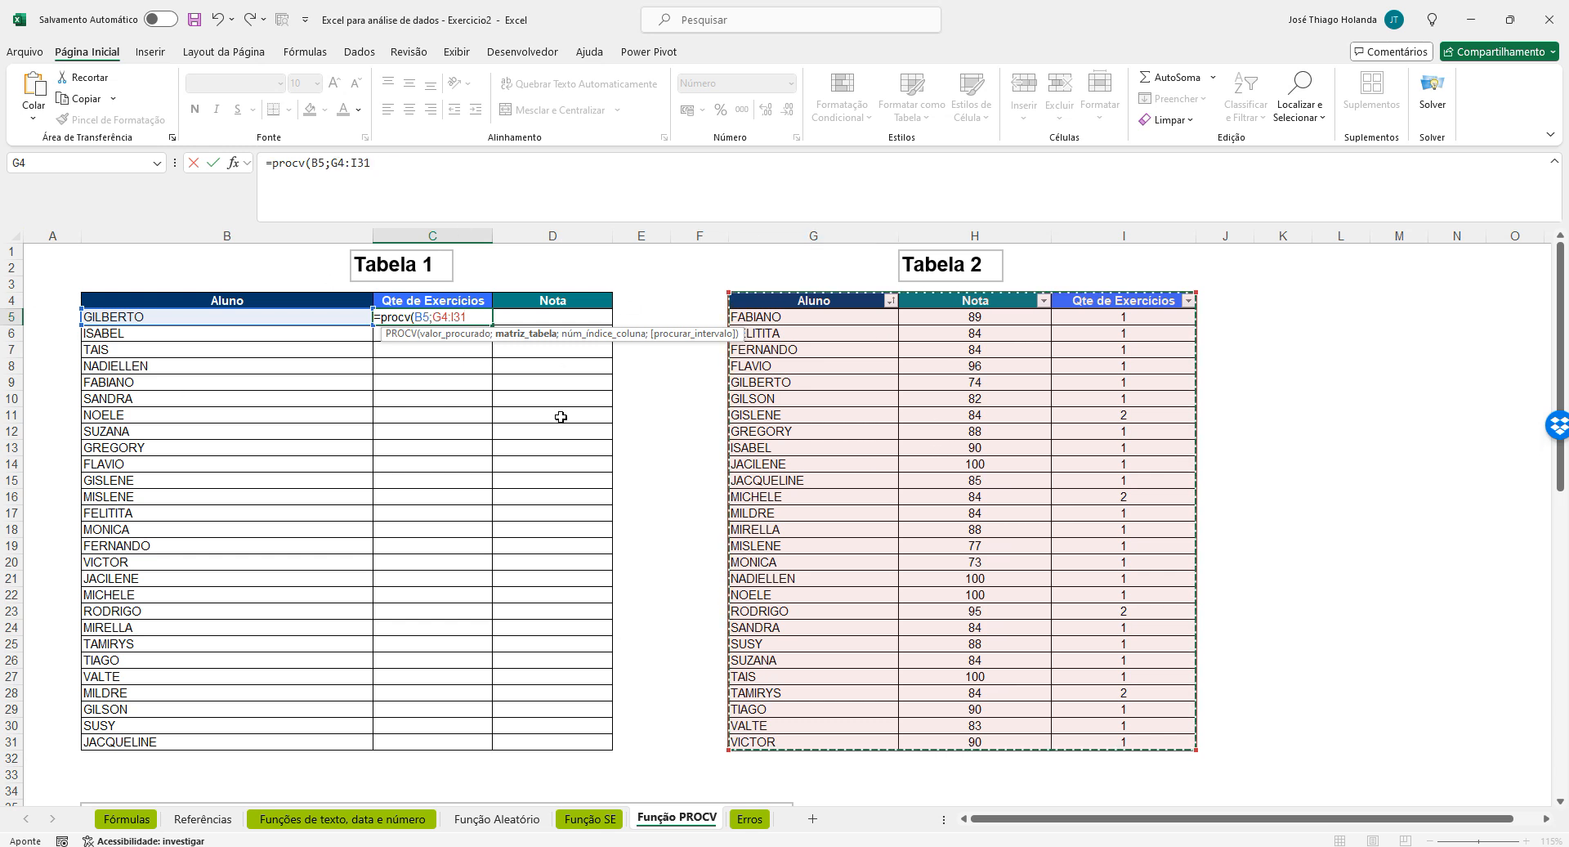
left_click(335, 163)
key("F4")
left_click(368, 163)
key("F4")
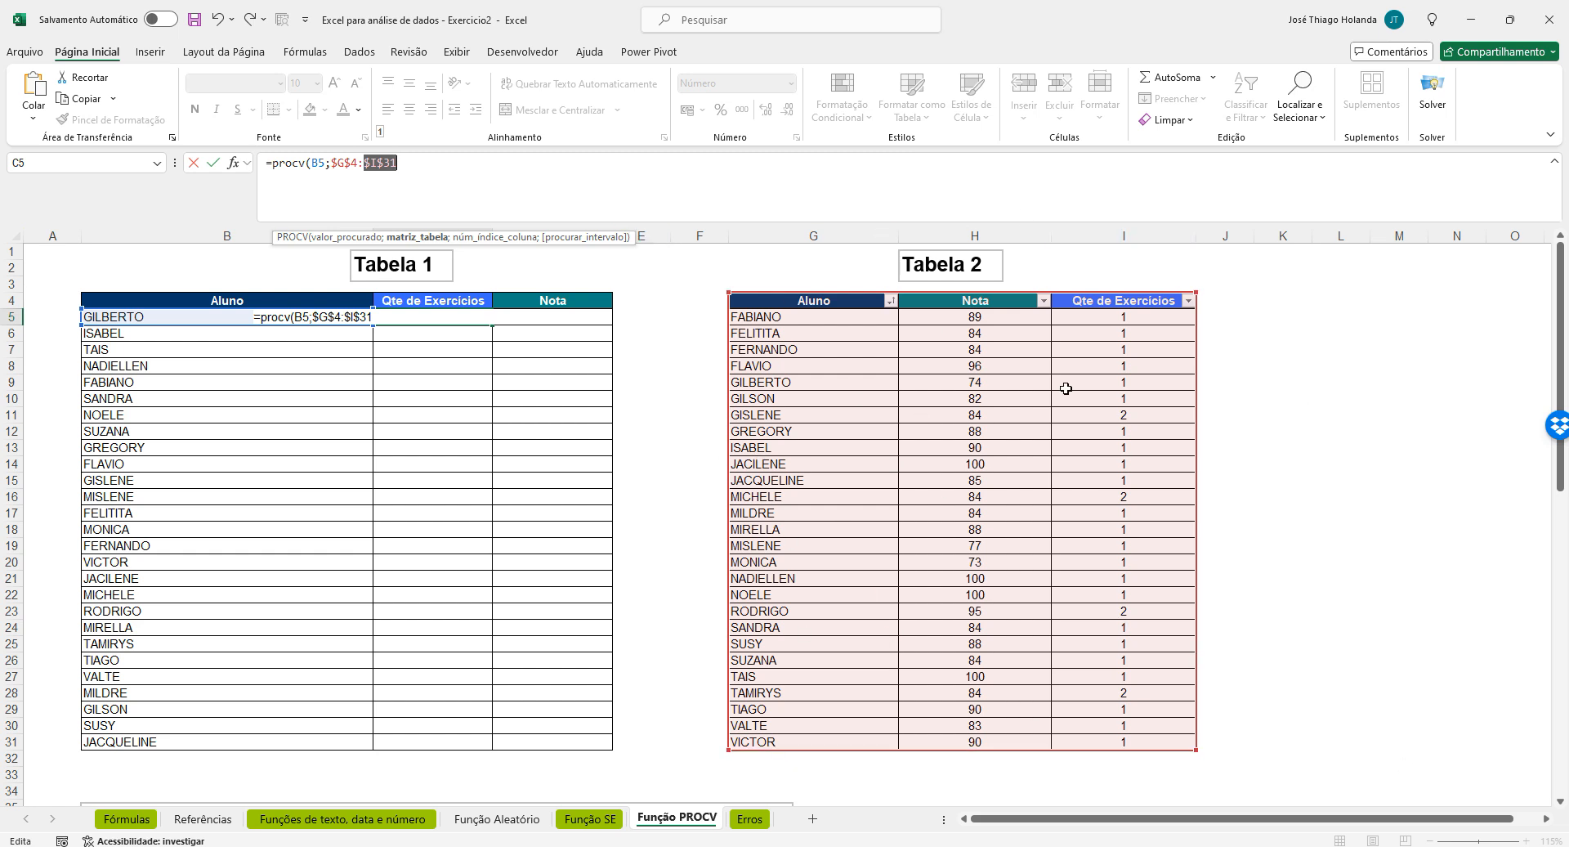
Complete the C5 PROCV formula with column index 3 and FALSO for an exact match
left_click(549, 166)
type(";3")
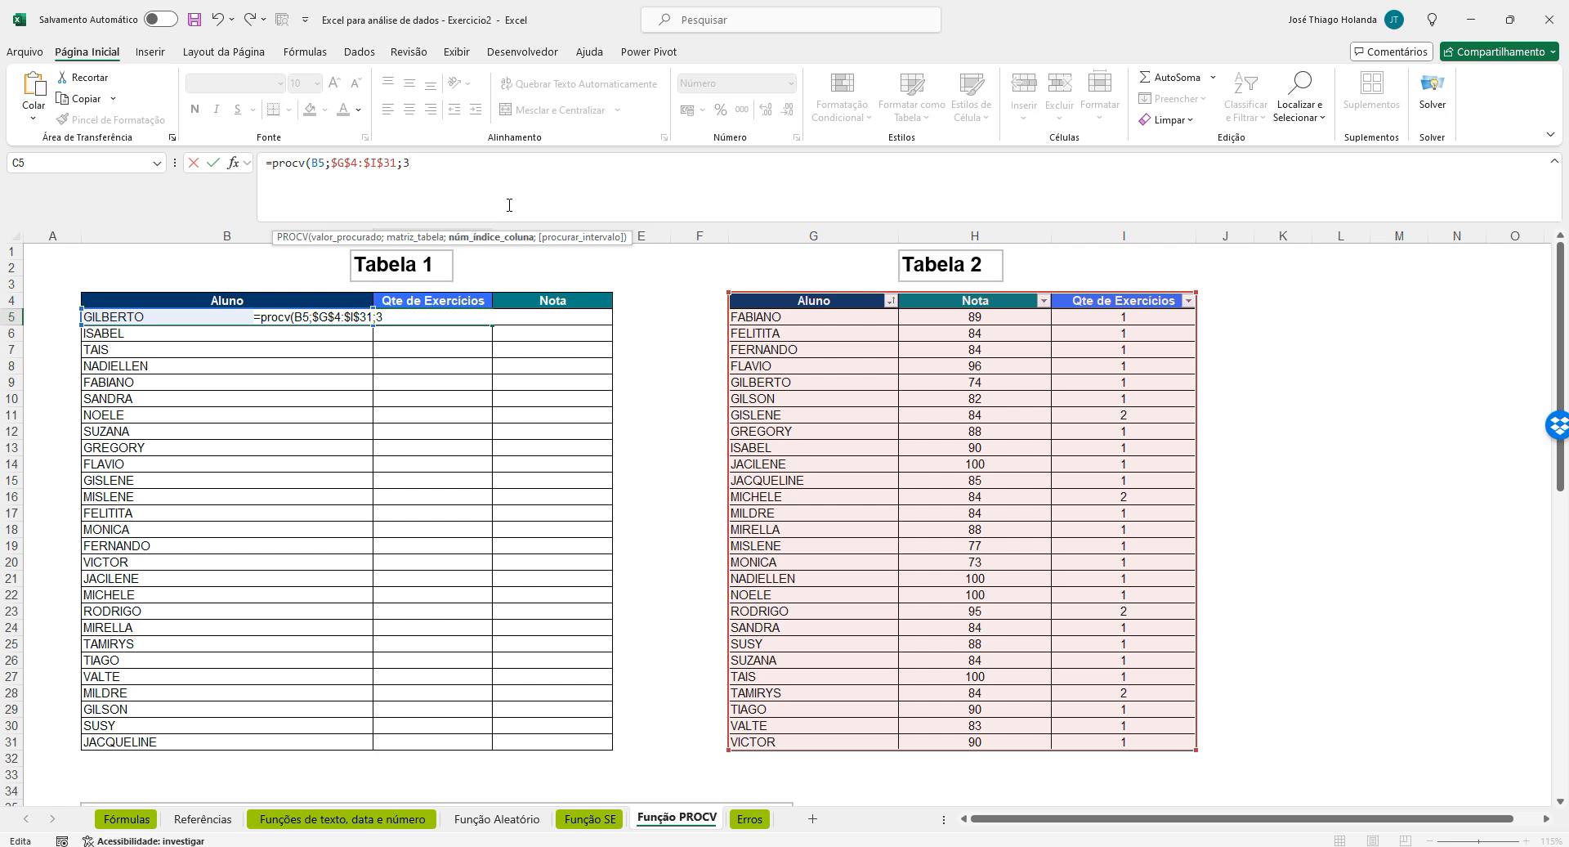
type(";")
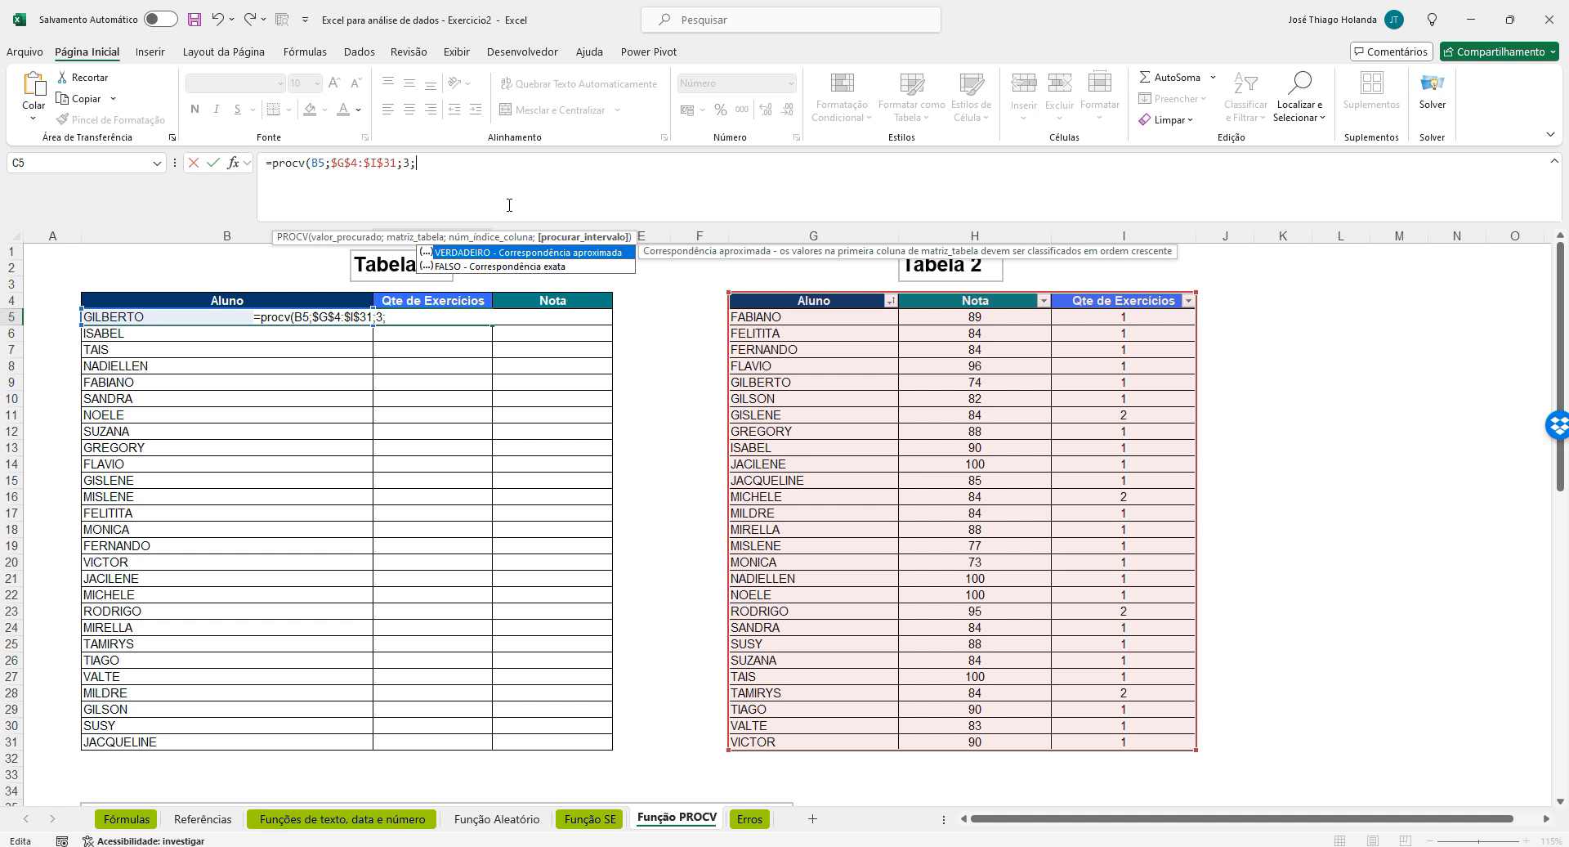
key("Down")
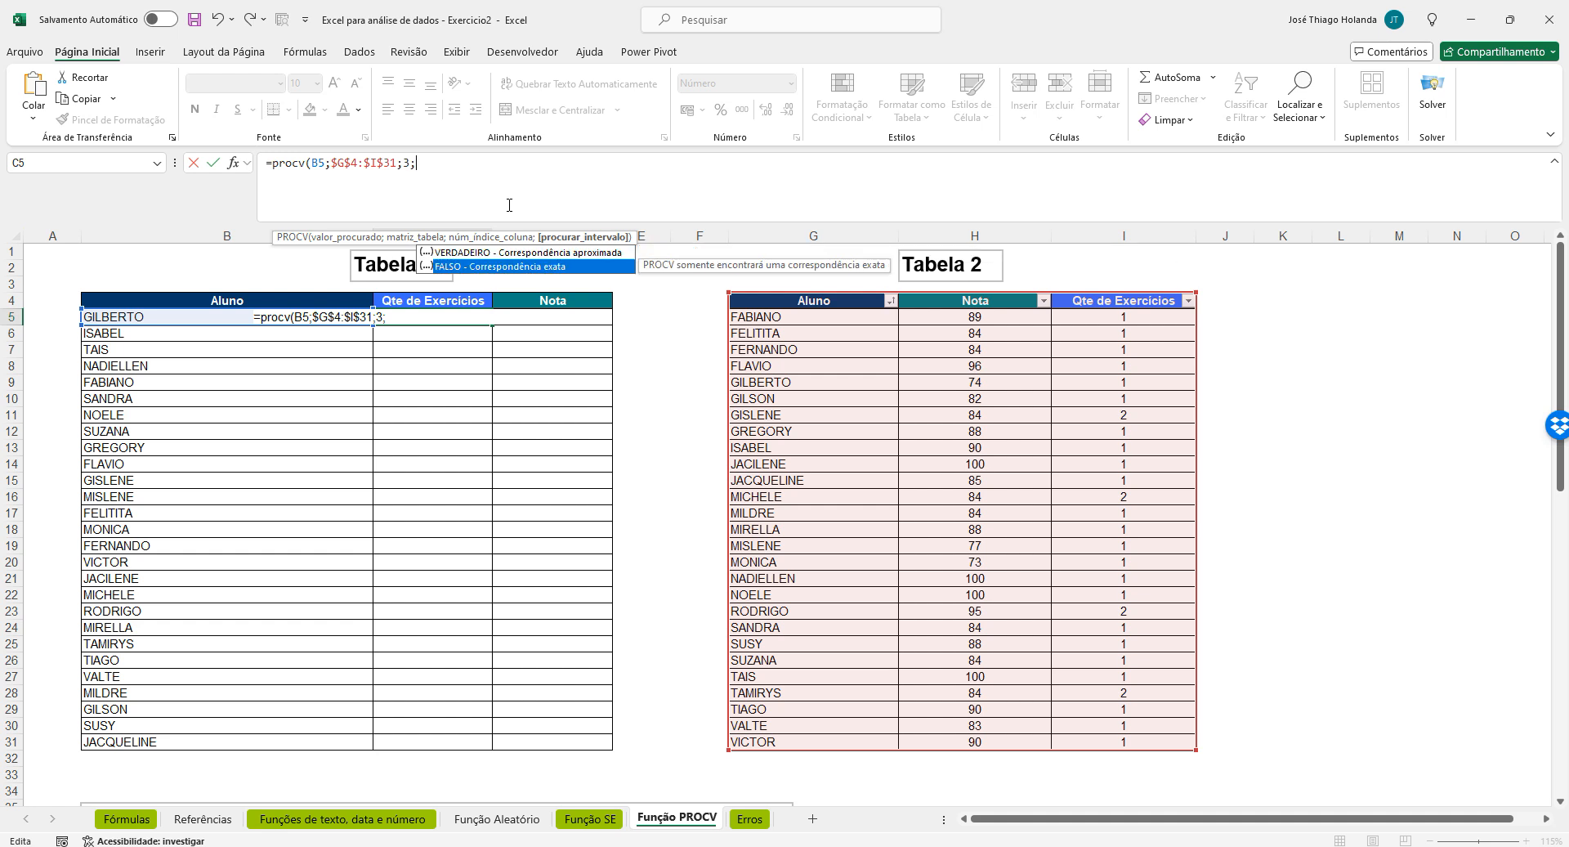
key("Tab")
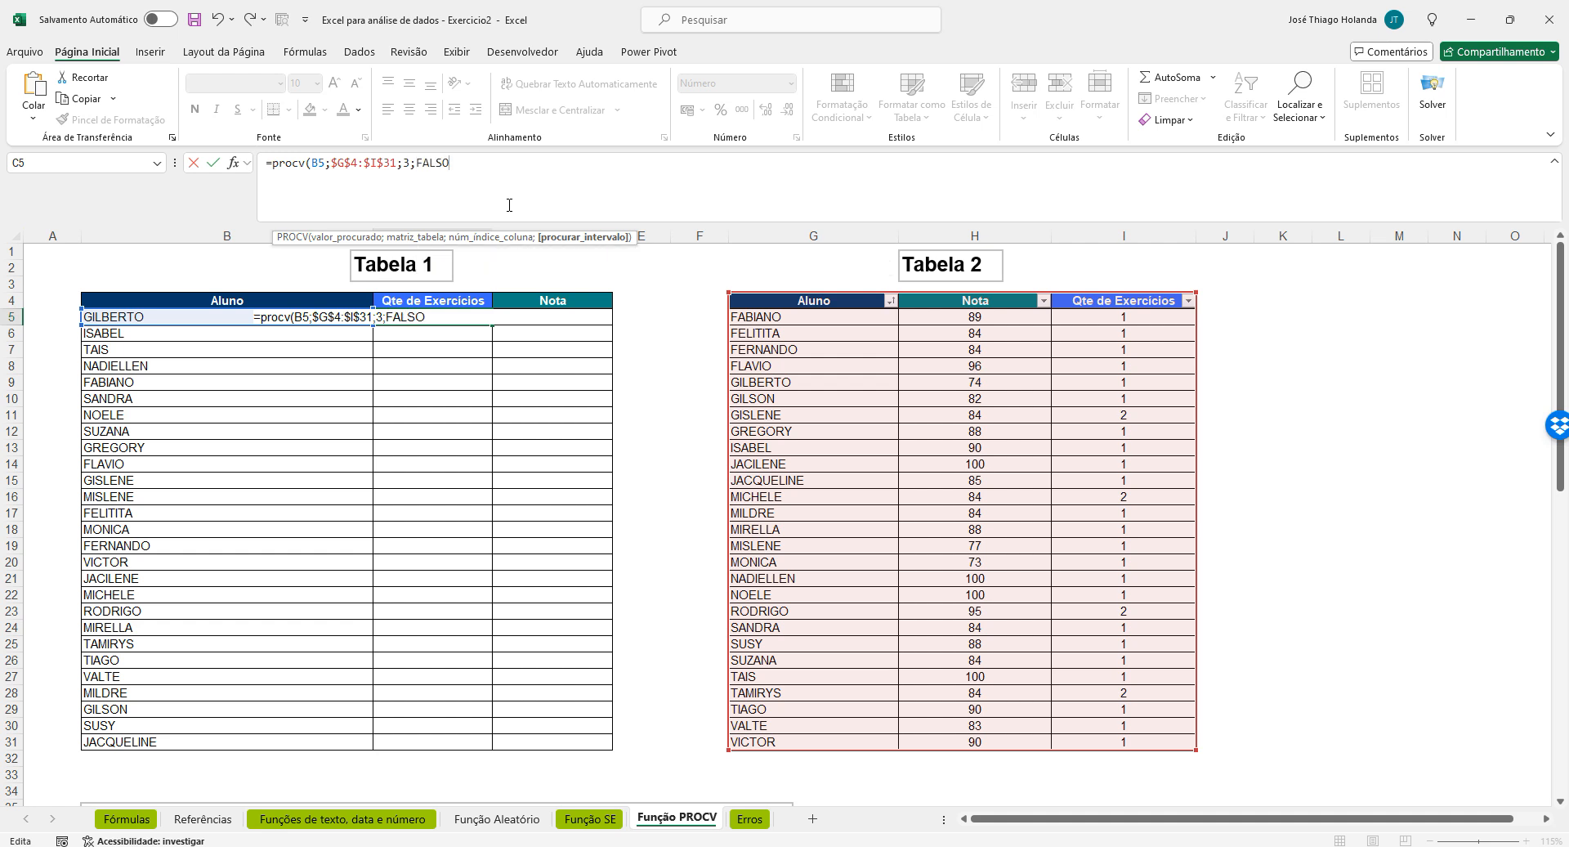
type(")")
key("Return")
key("Up")
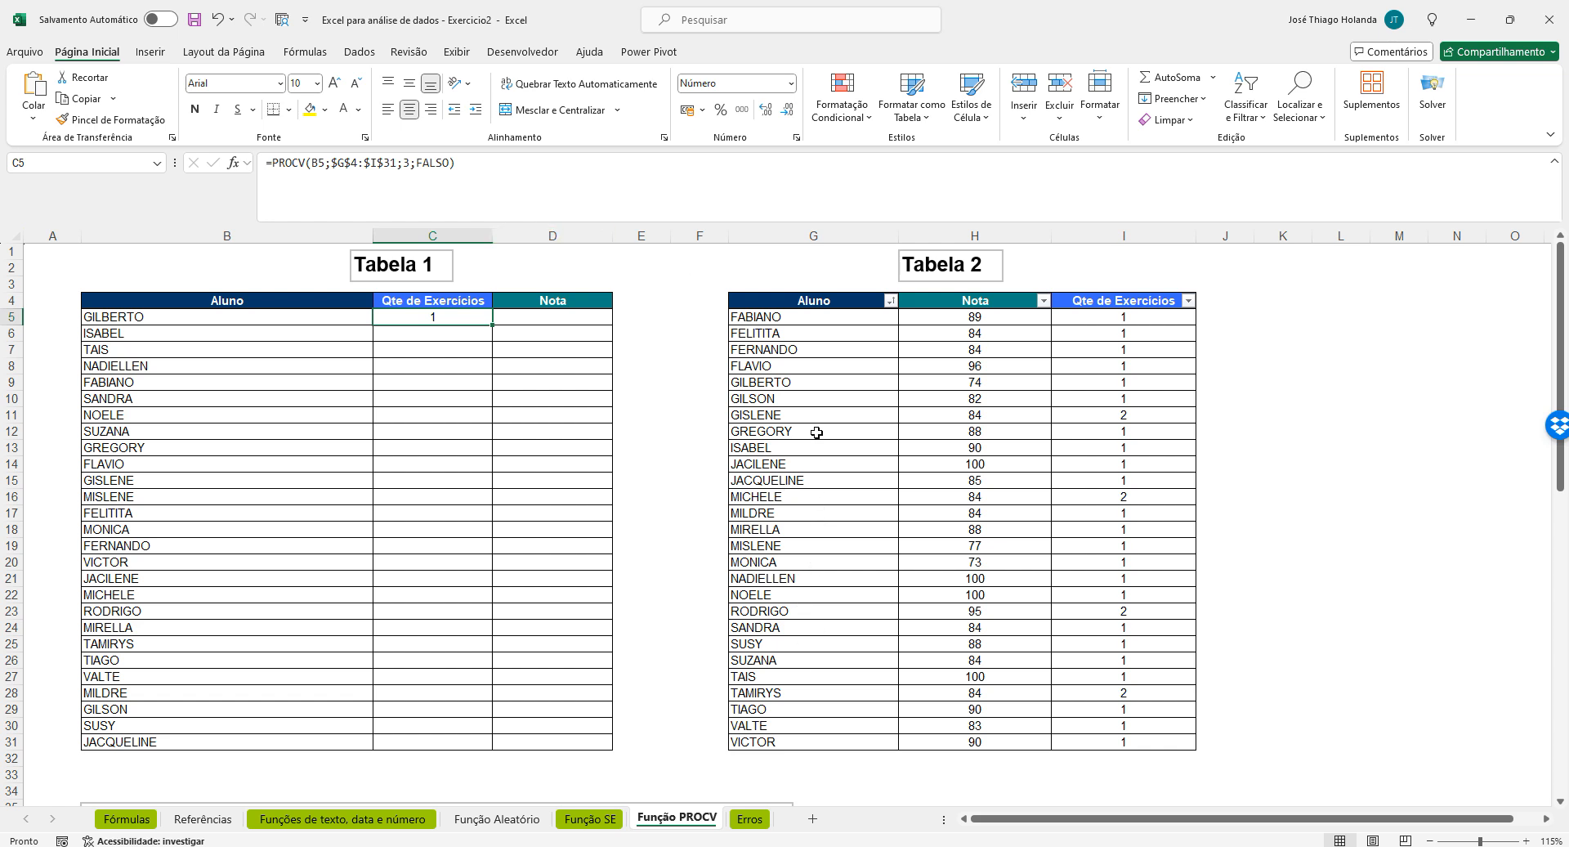
Check the C5 result against row 9 of Tabela 2 and fill the C5 formula down to C31
left_click(783, 383)
left_click(1013, 383)
left_click(1086, 382)
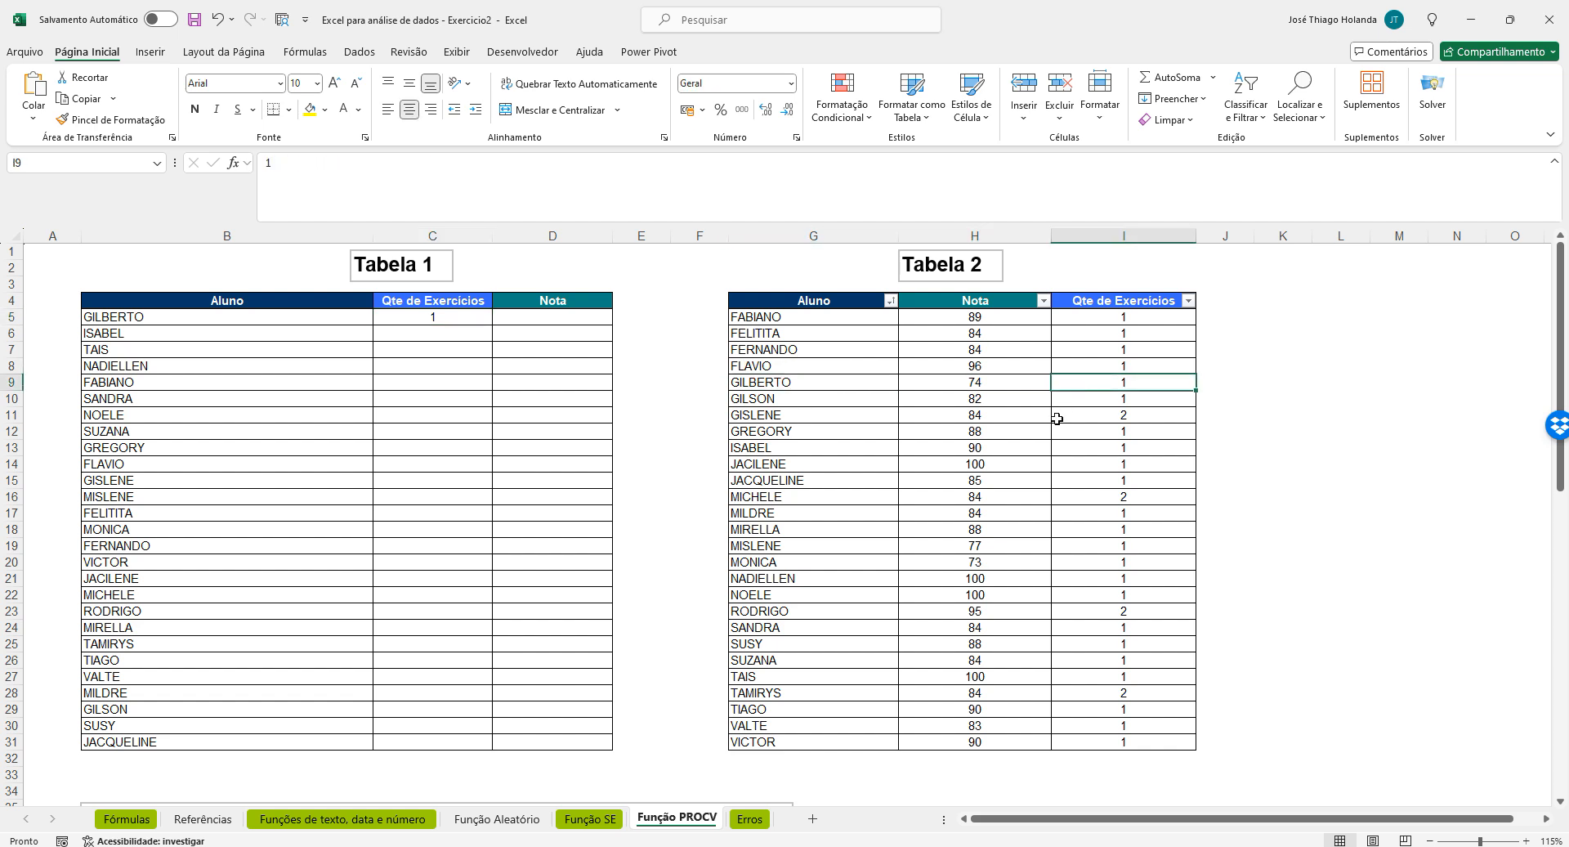
left_click(453, 314)
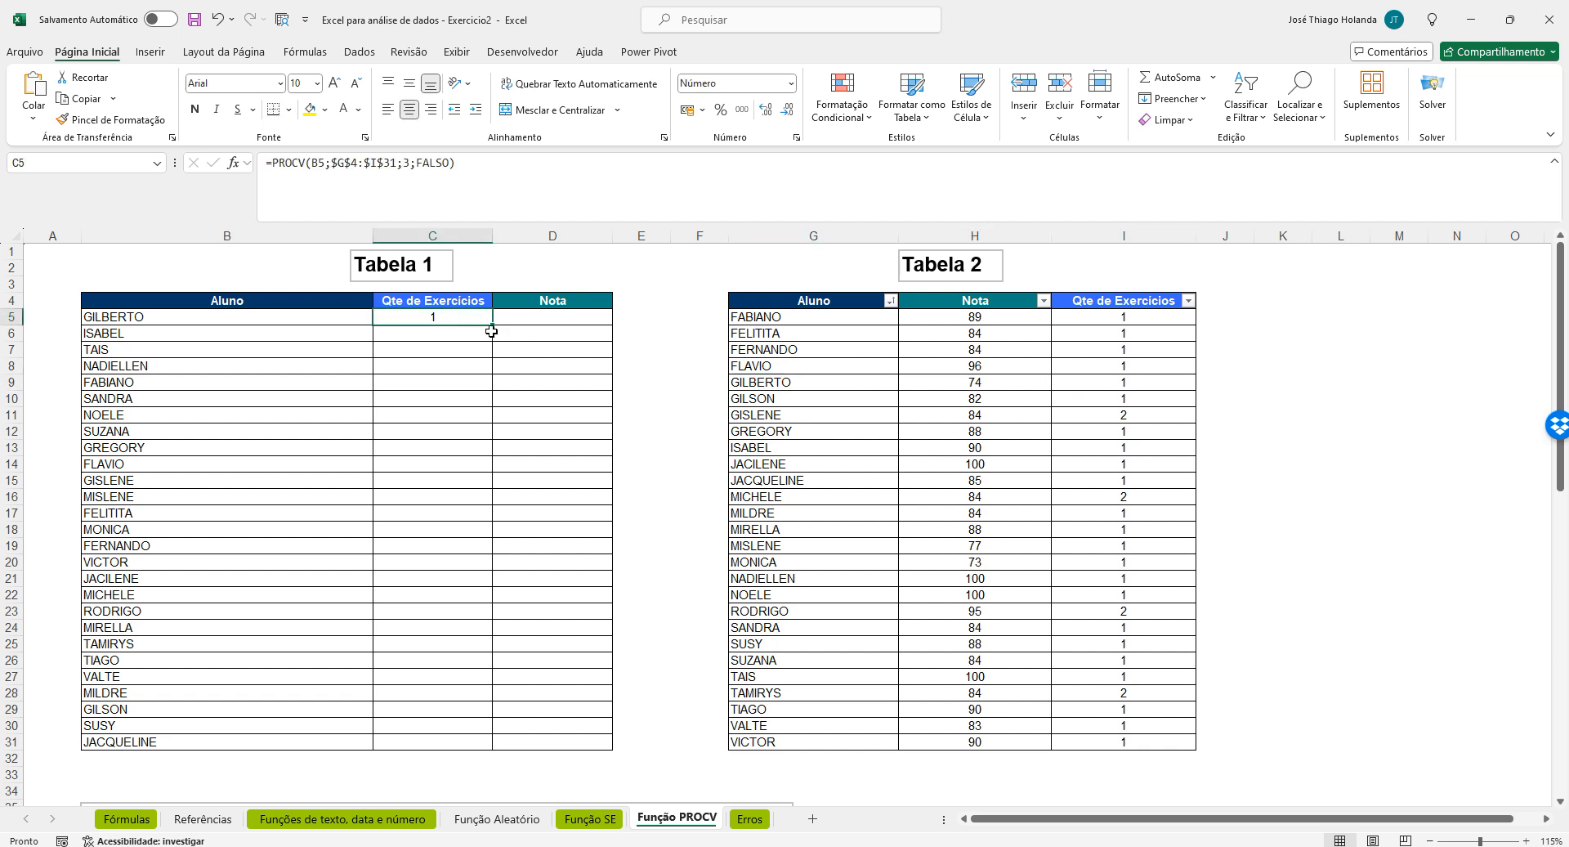
left_click_drag(495, 325, 495, 742)
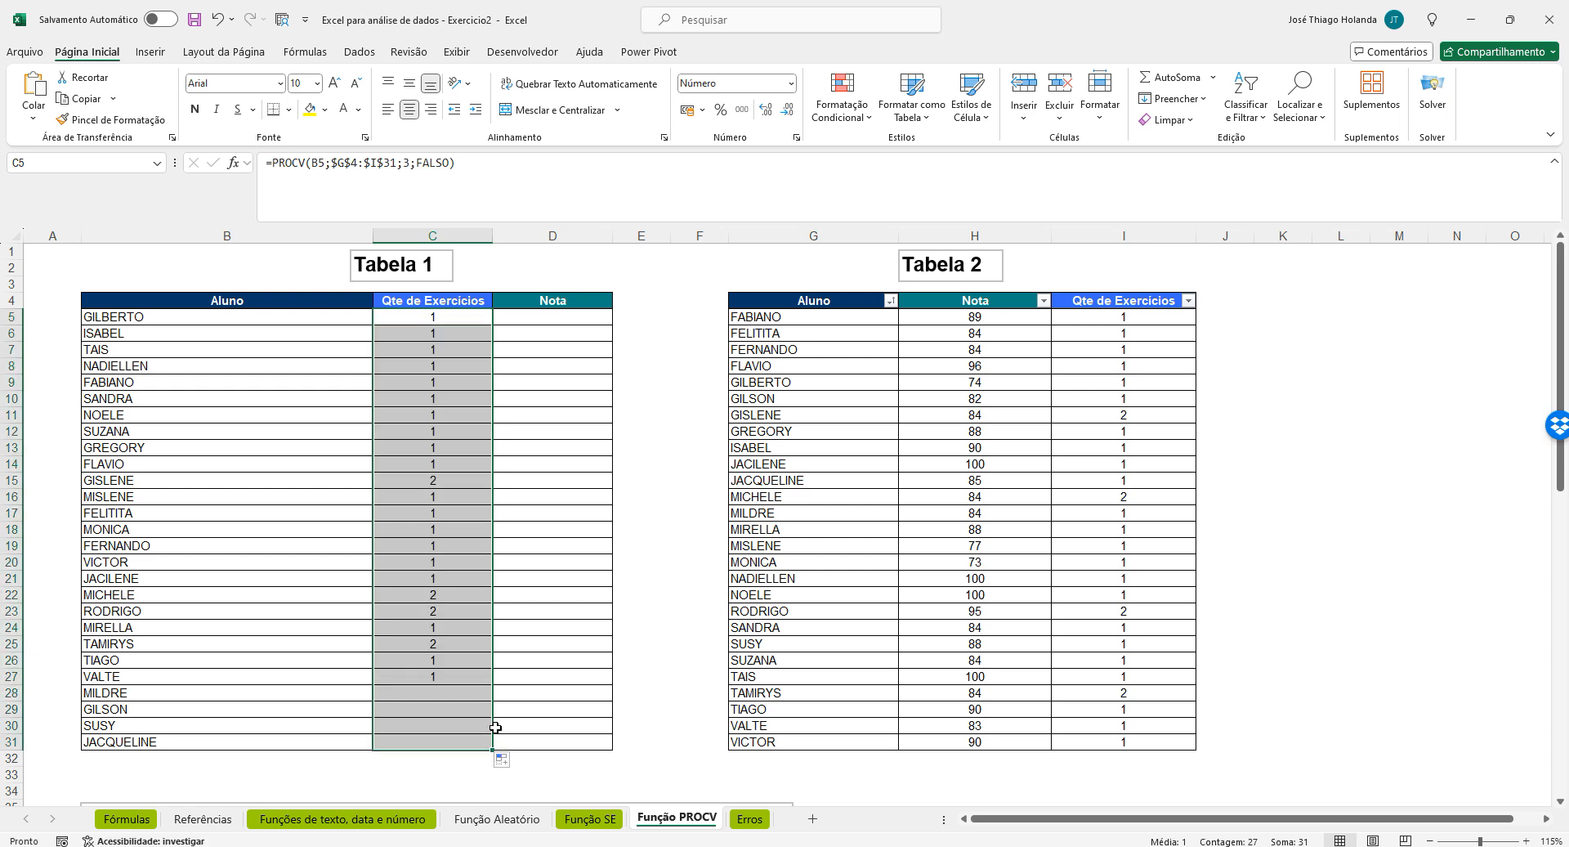
Begin a PROCV formula in D5 that looks up B5 in Tabela 2, using the absolute range $G$4:$I$31
left_click(439, 333)
left_click(434, 351)
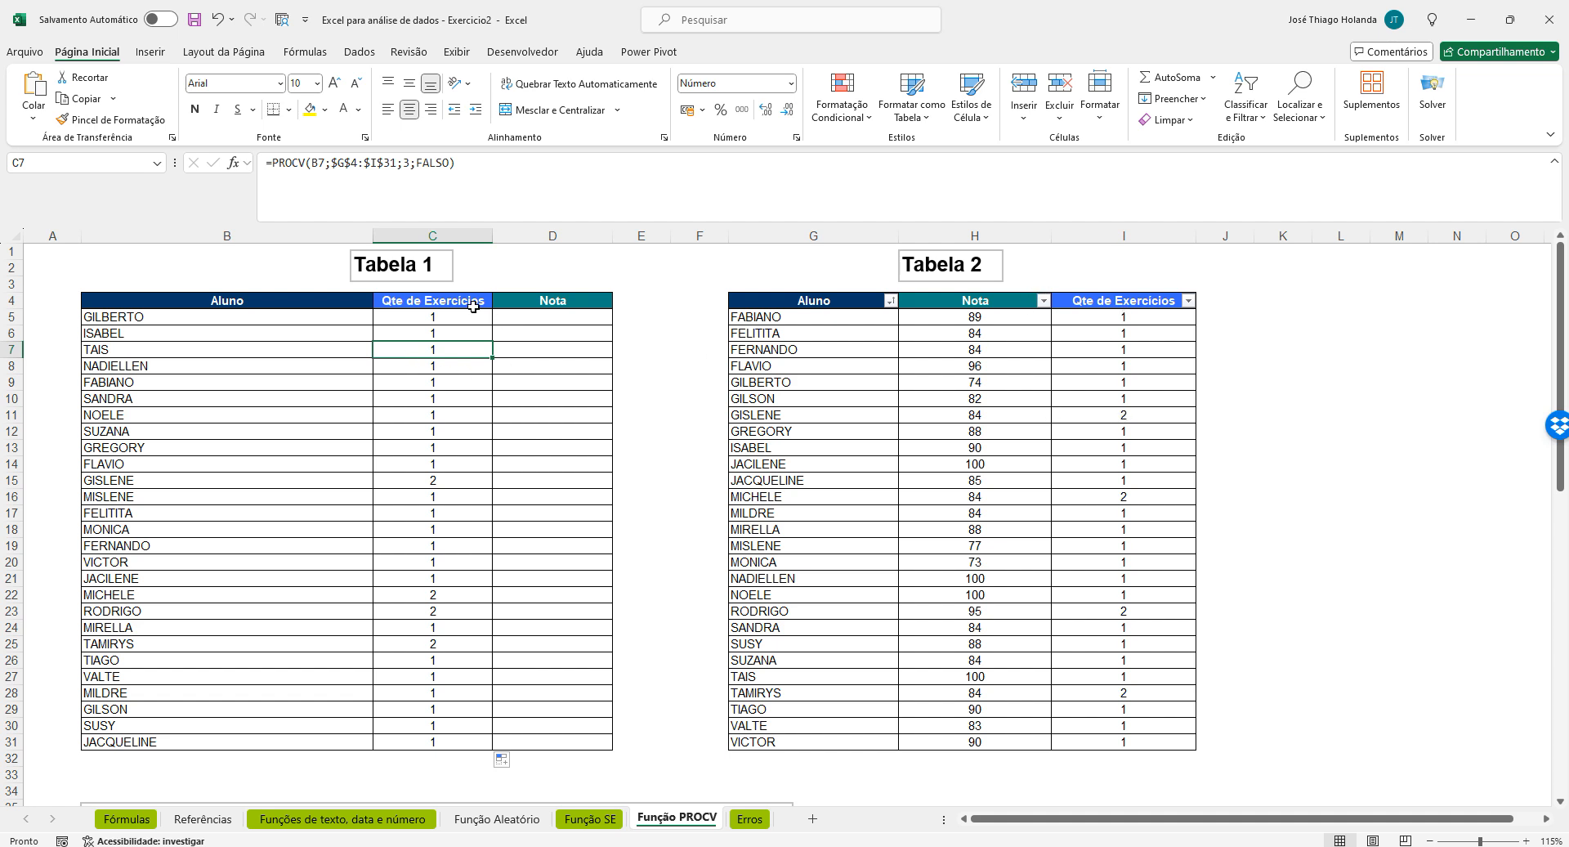
left_click(549, 318)
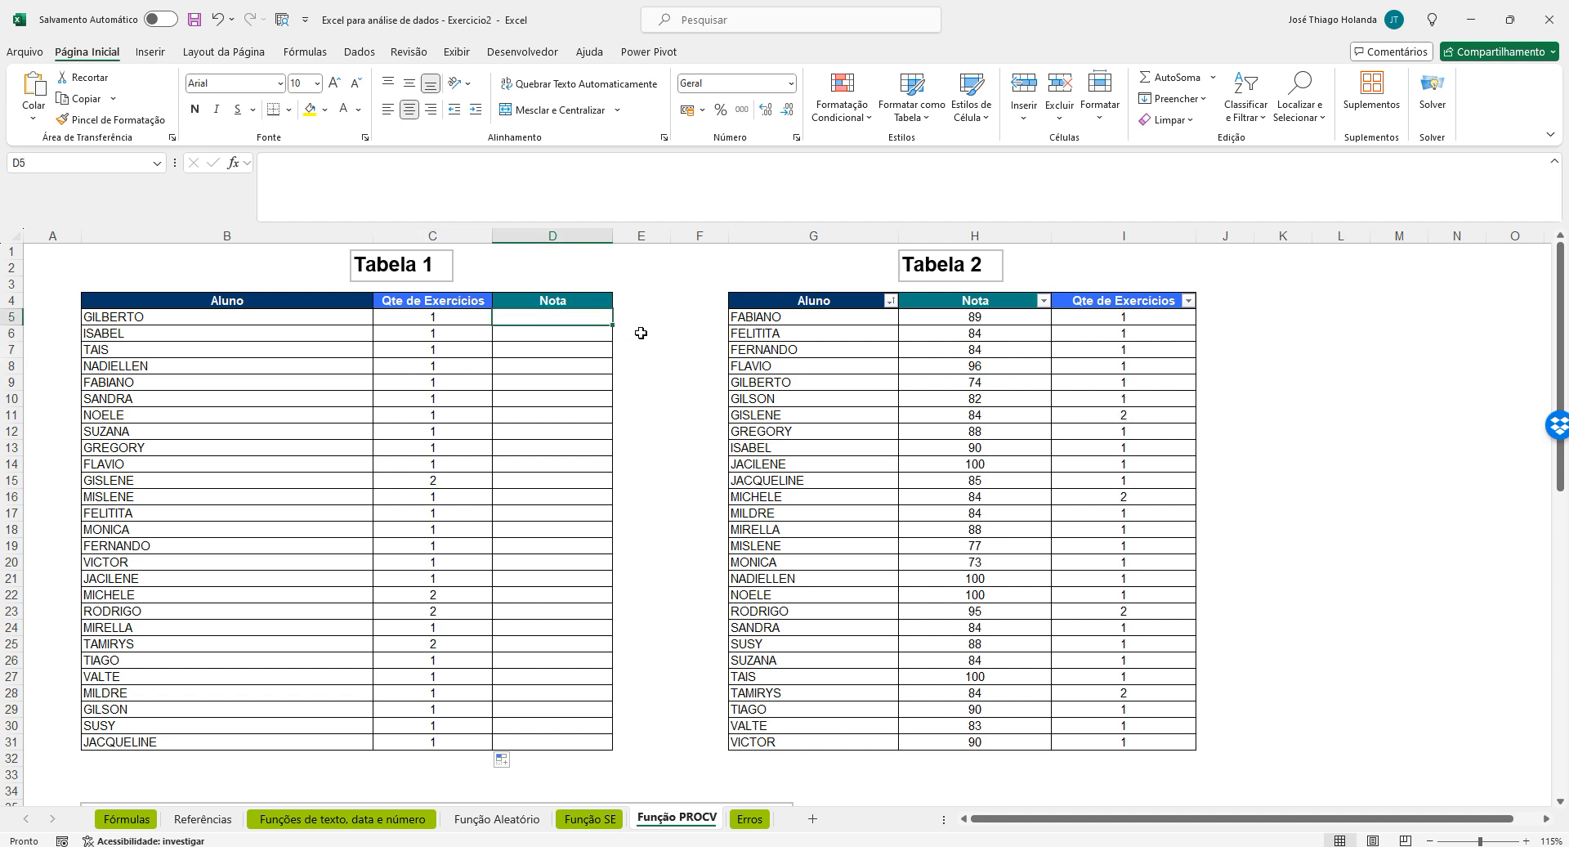
type("=proc")
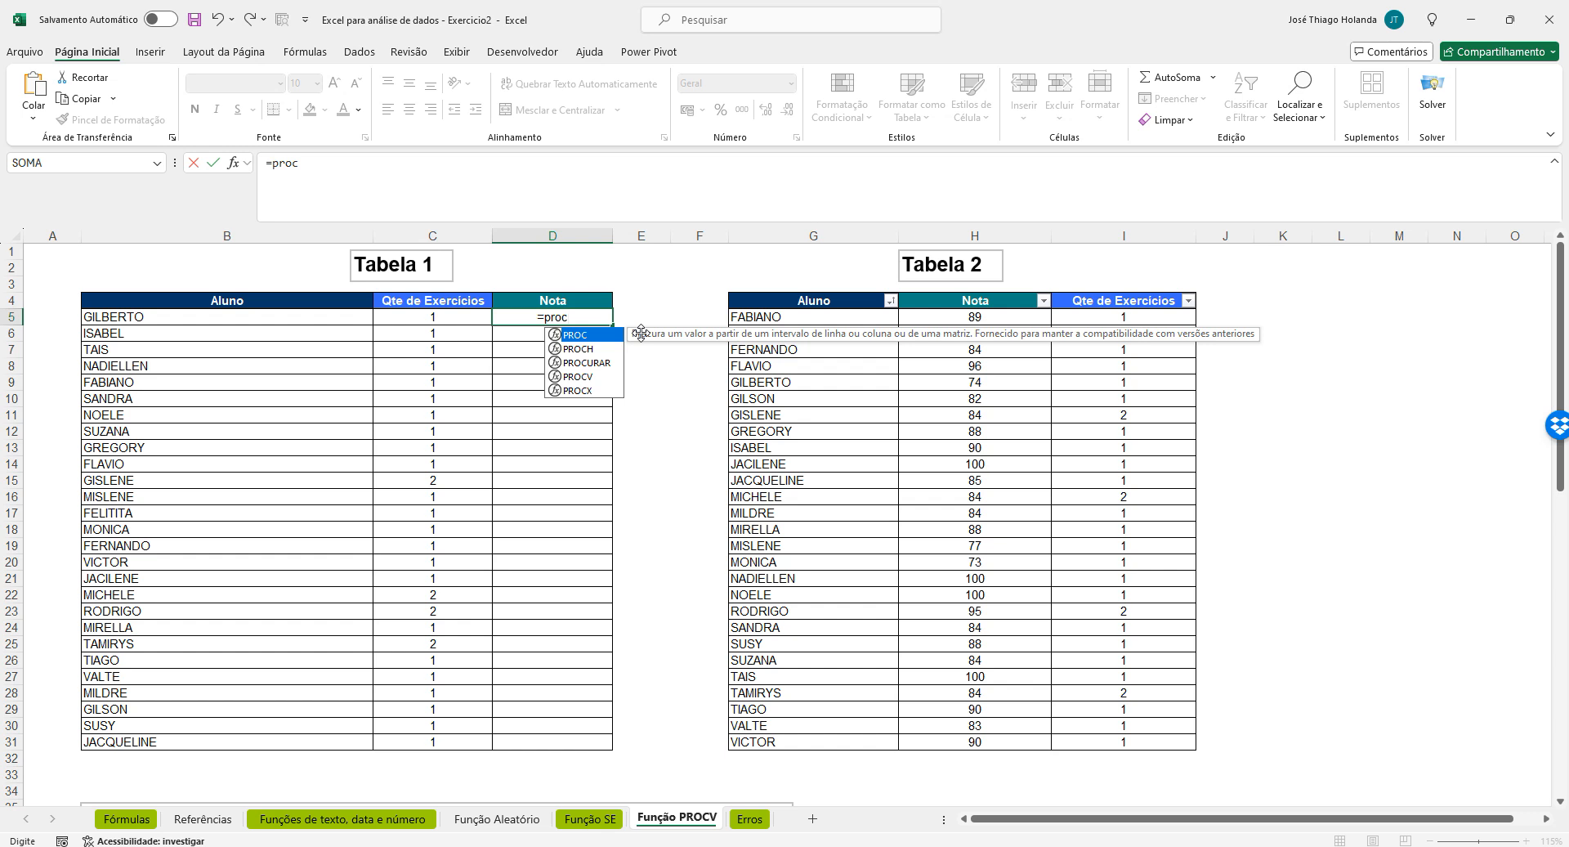
type("v")
key("Tab")
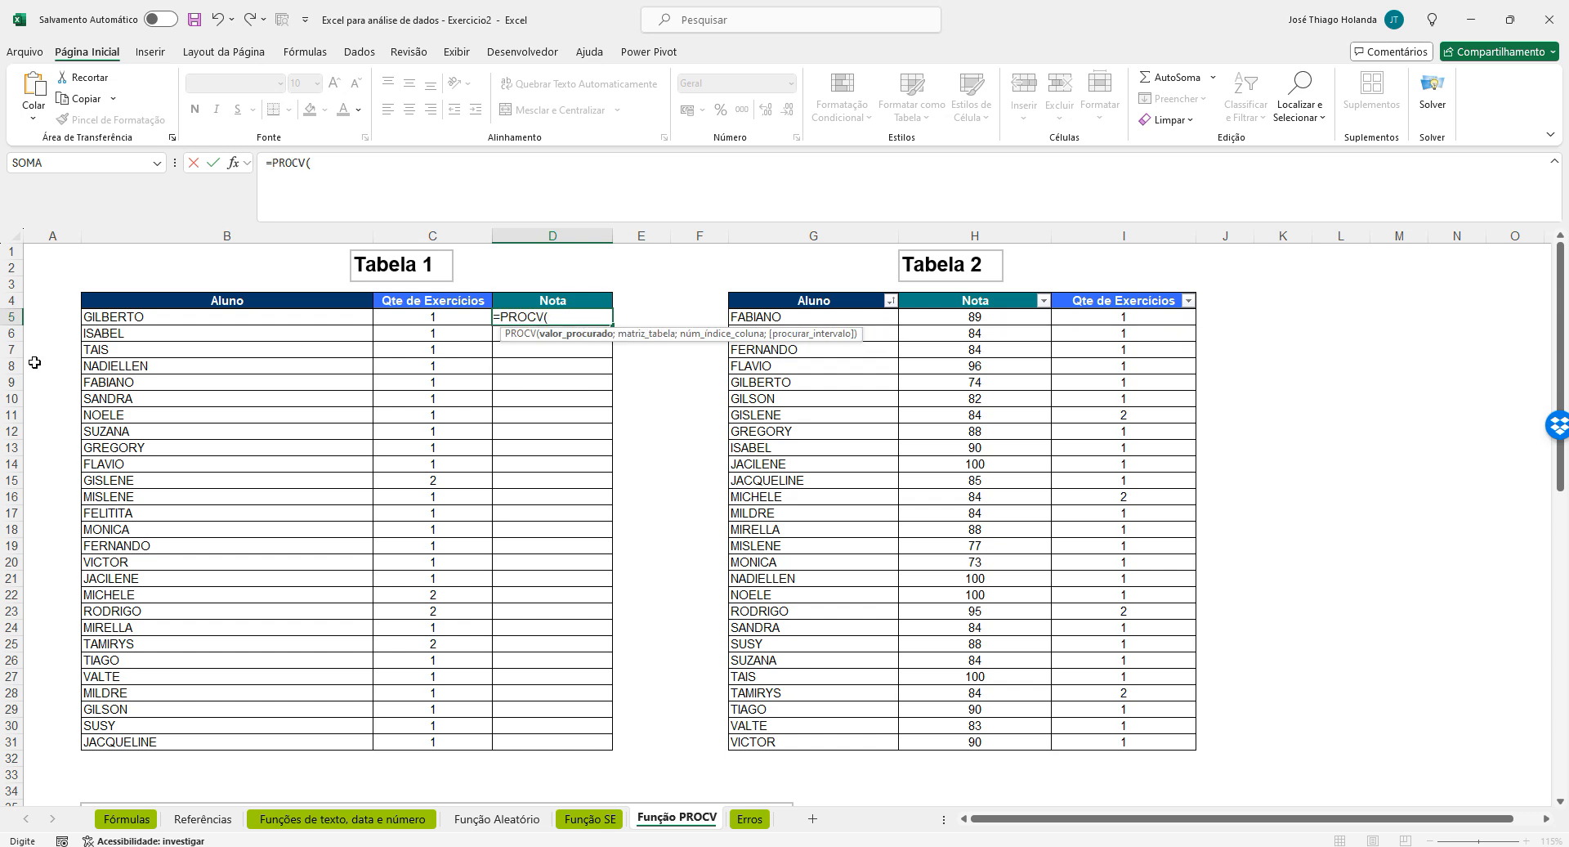
left_click(129, 314)
type(";")
left_click_drag(767, 305, 1154, 732)
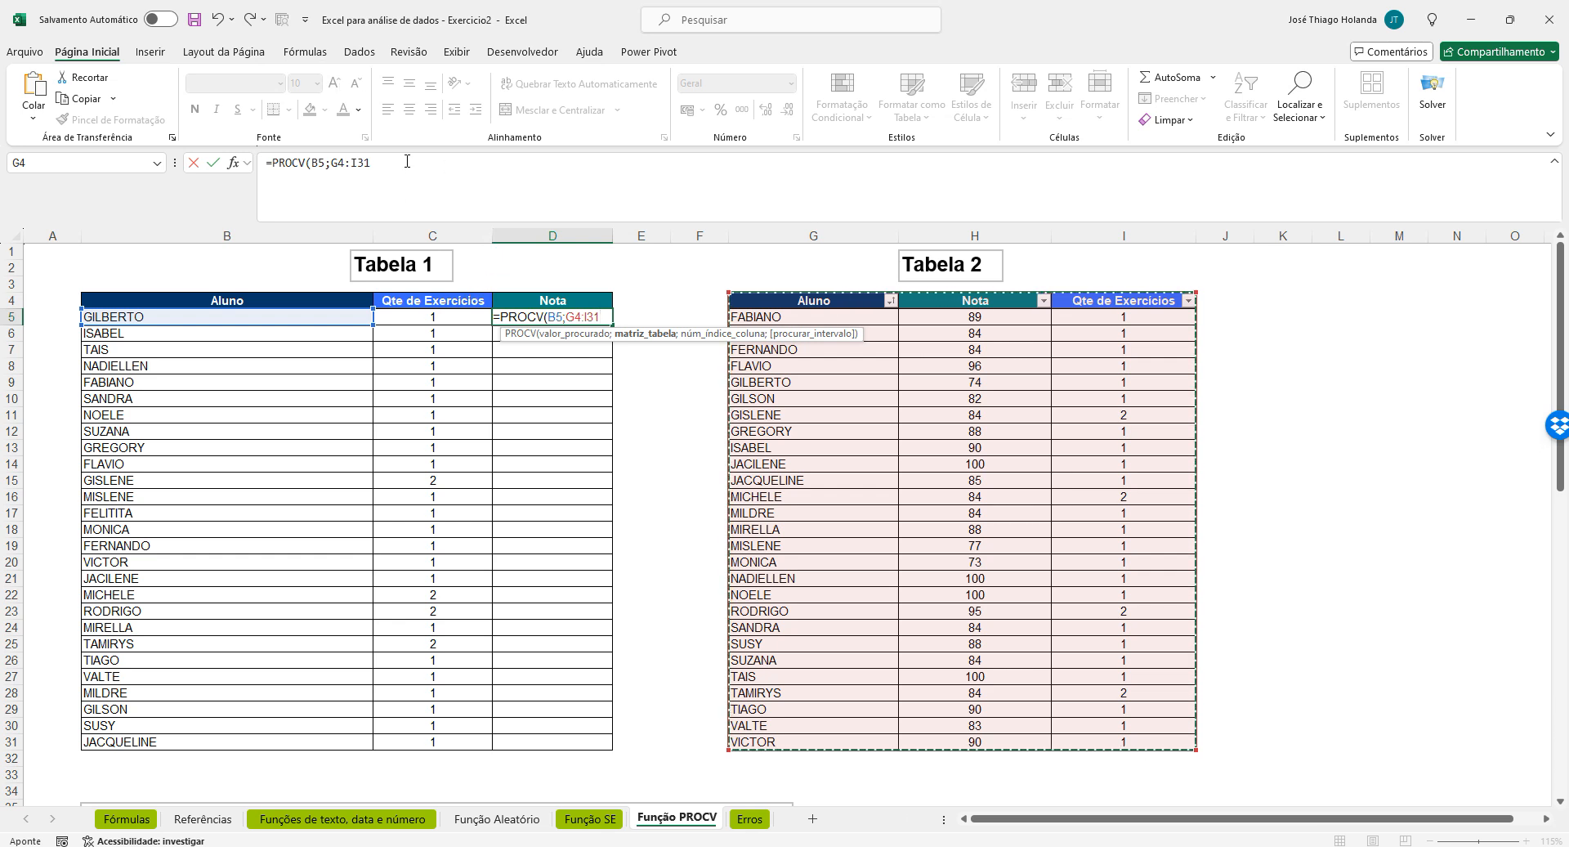
left_click(437, 170)
key("F4")
left_click(442, 166)
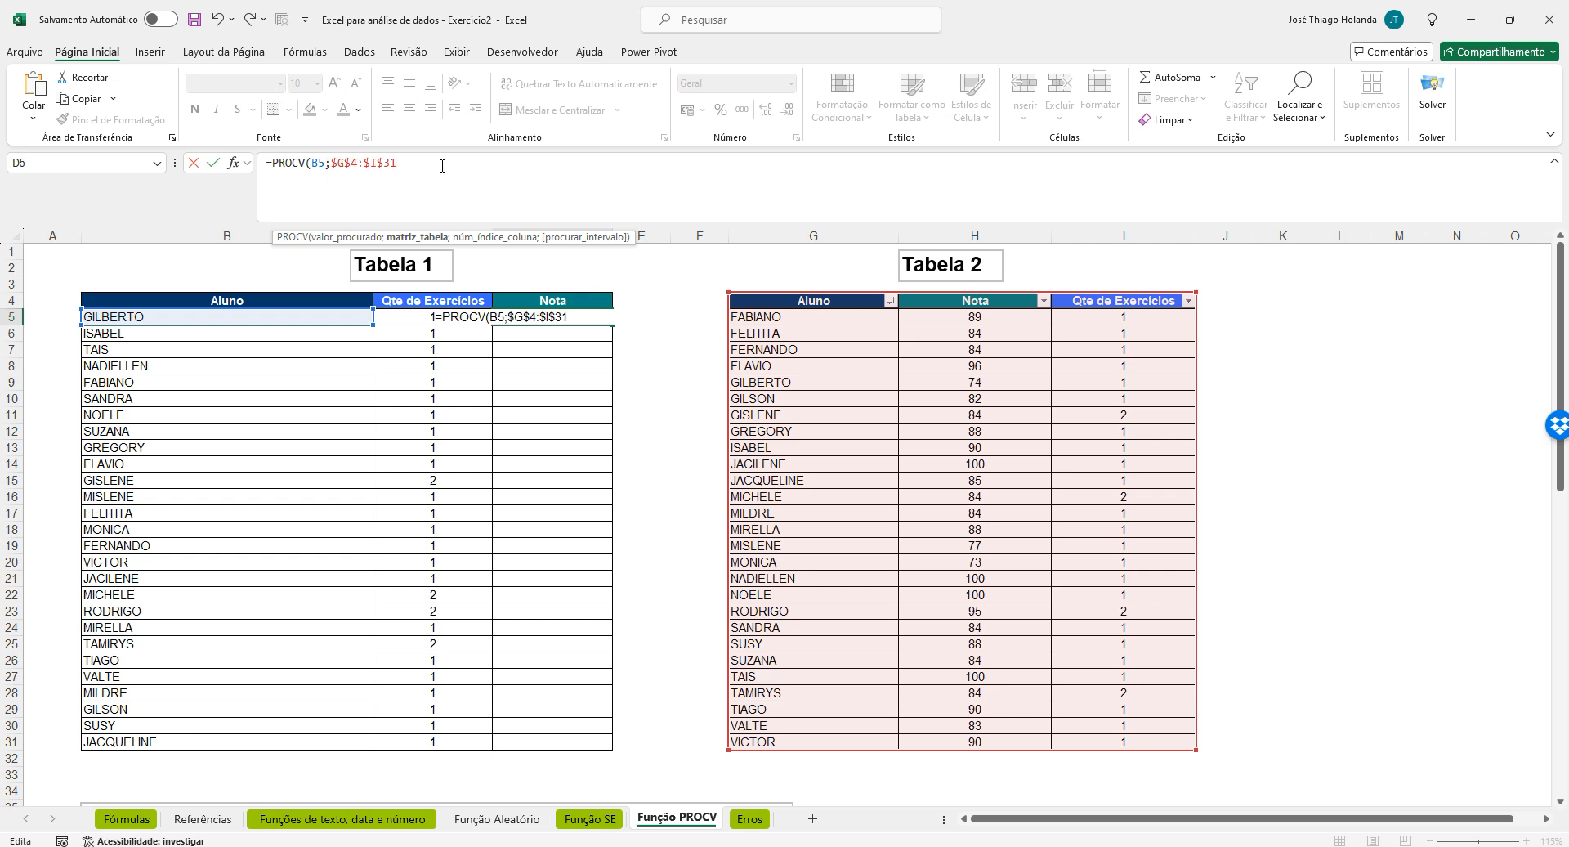
Complete the D5 PROCV formula with column index 2 and FALSO, and fill it down to D31
type(";2")
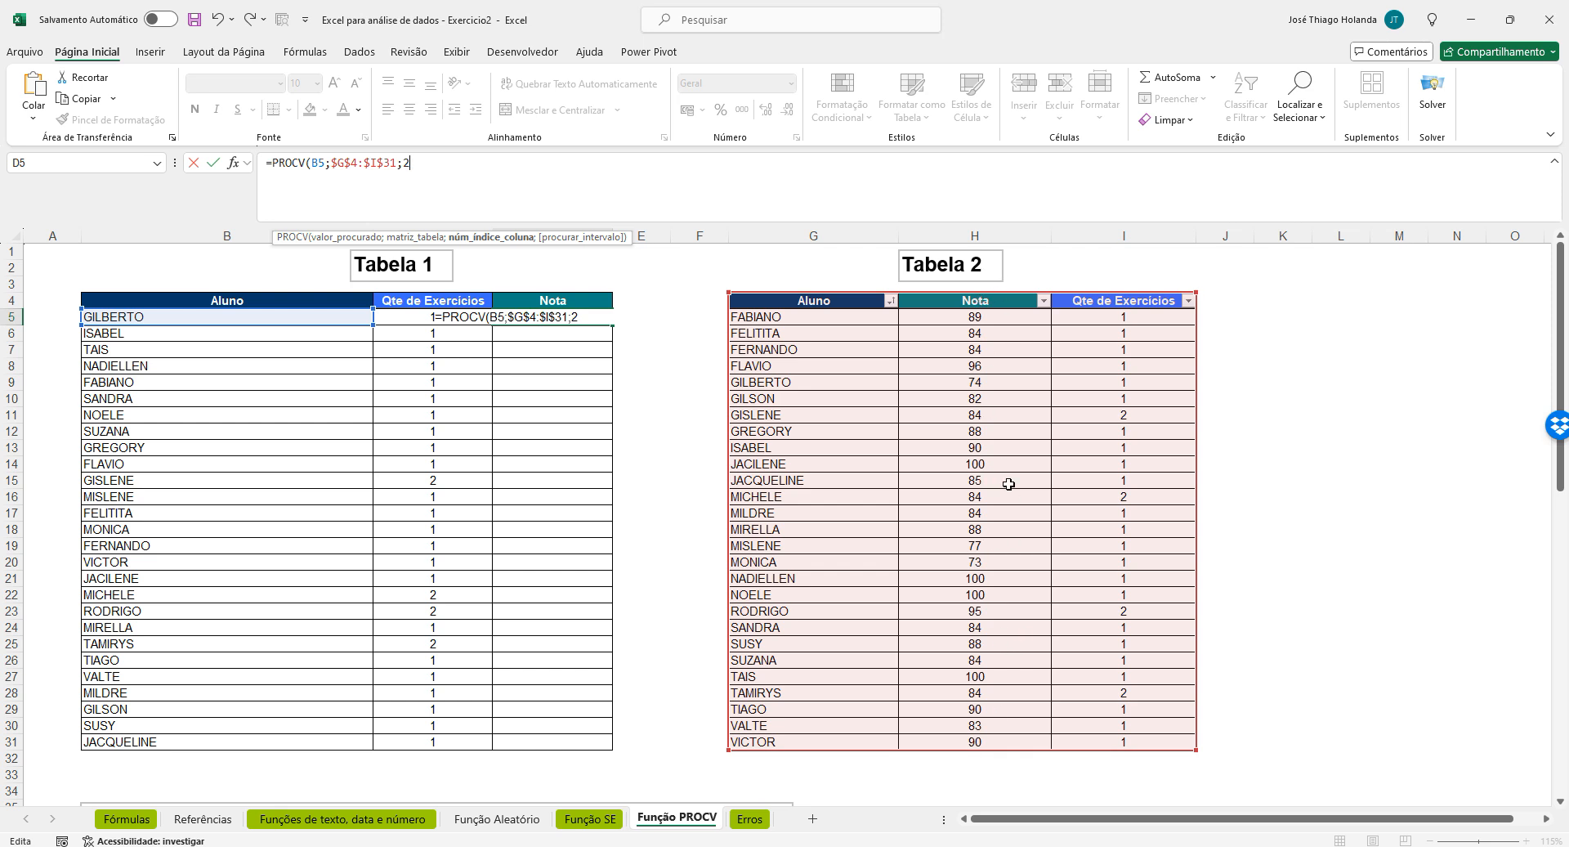
type(";")
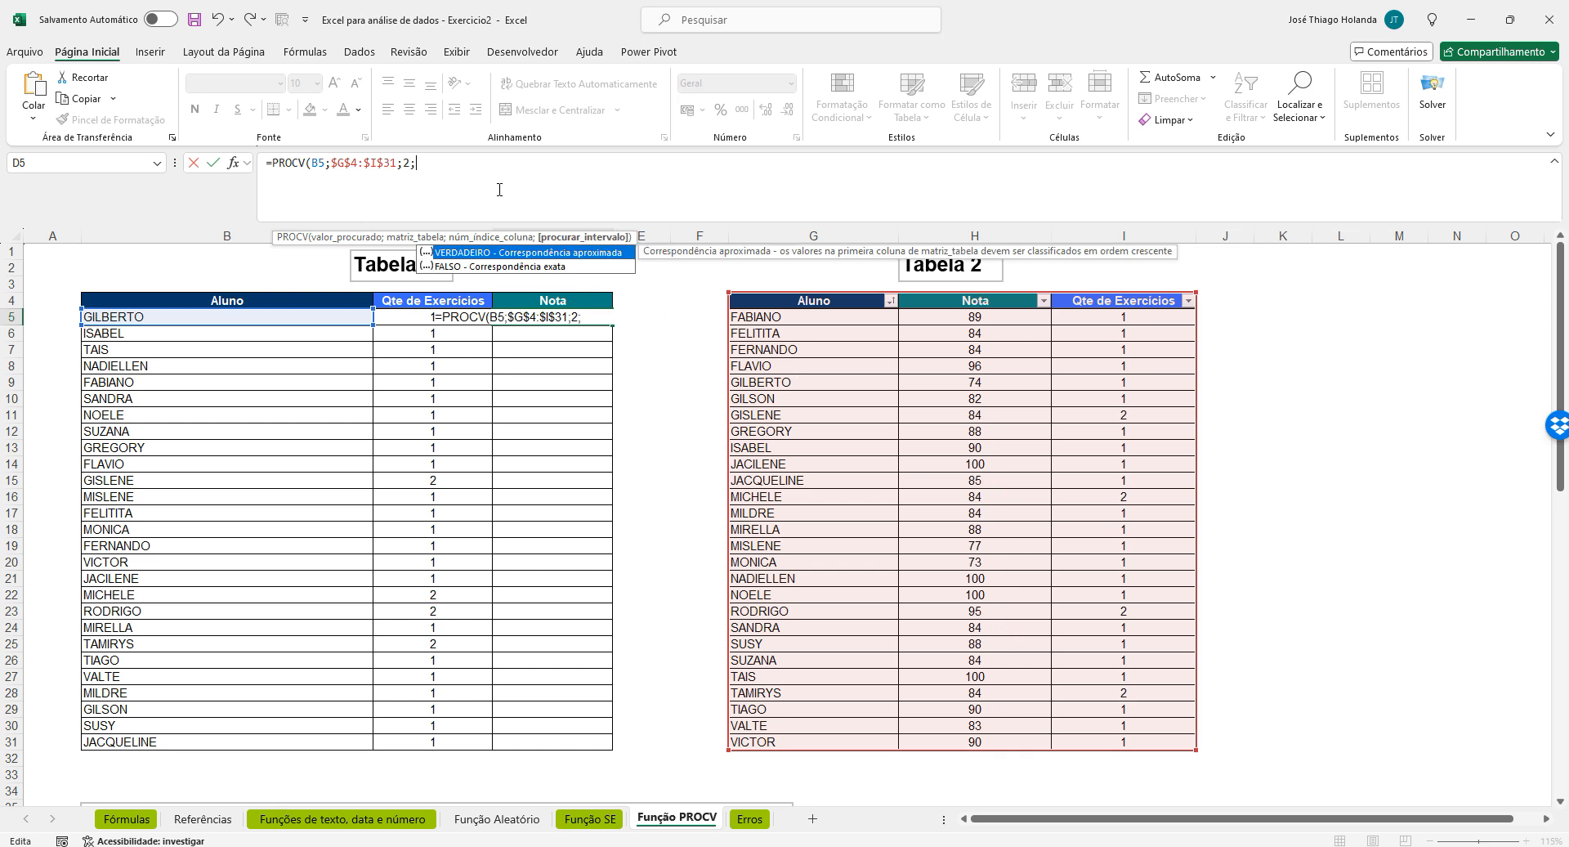
double_click(476, 268)
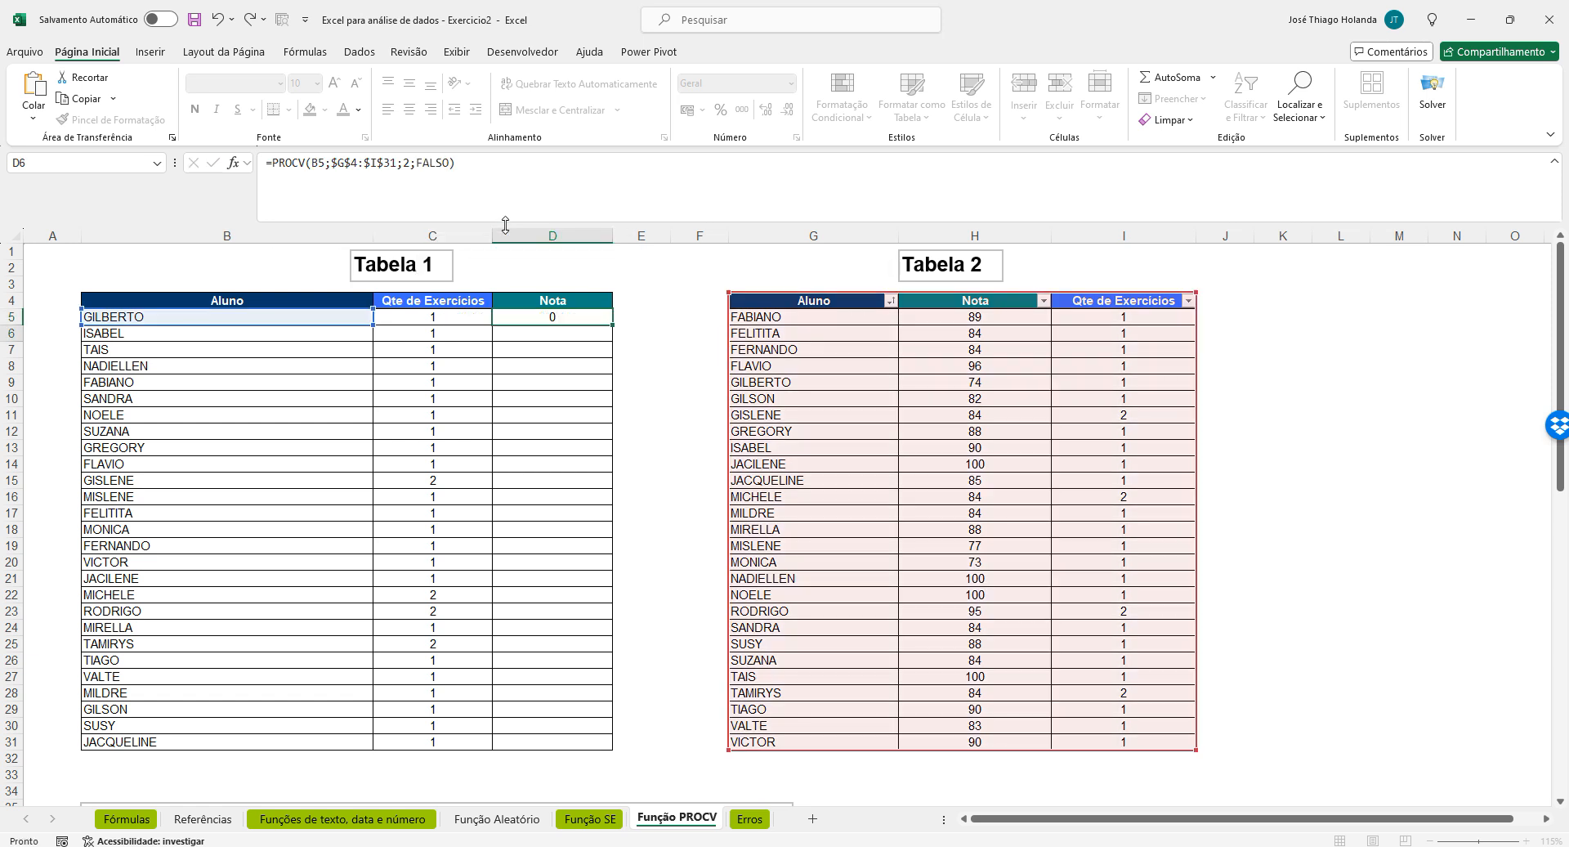
key("ctrl+Return")
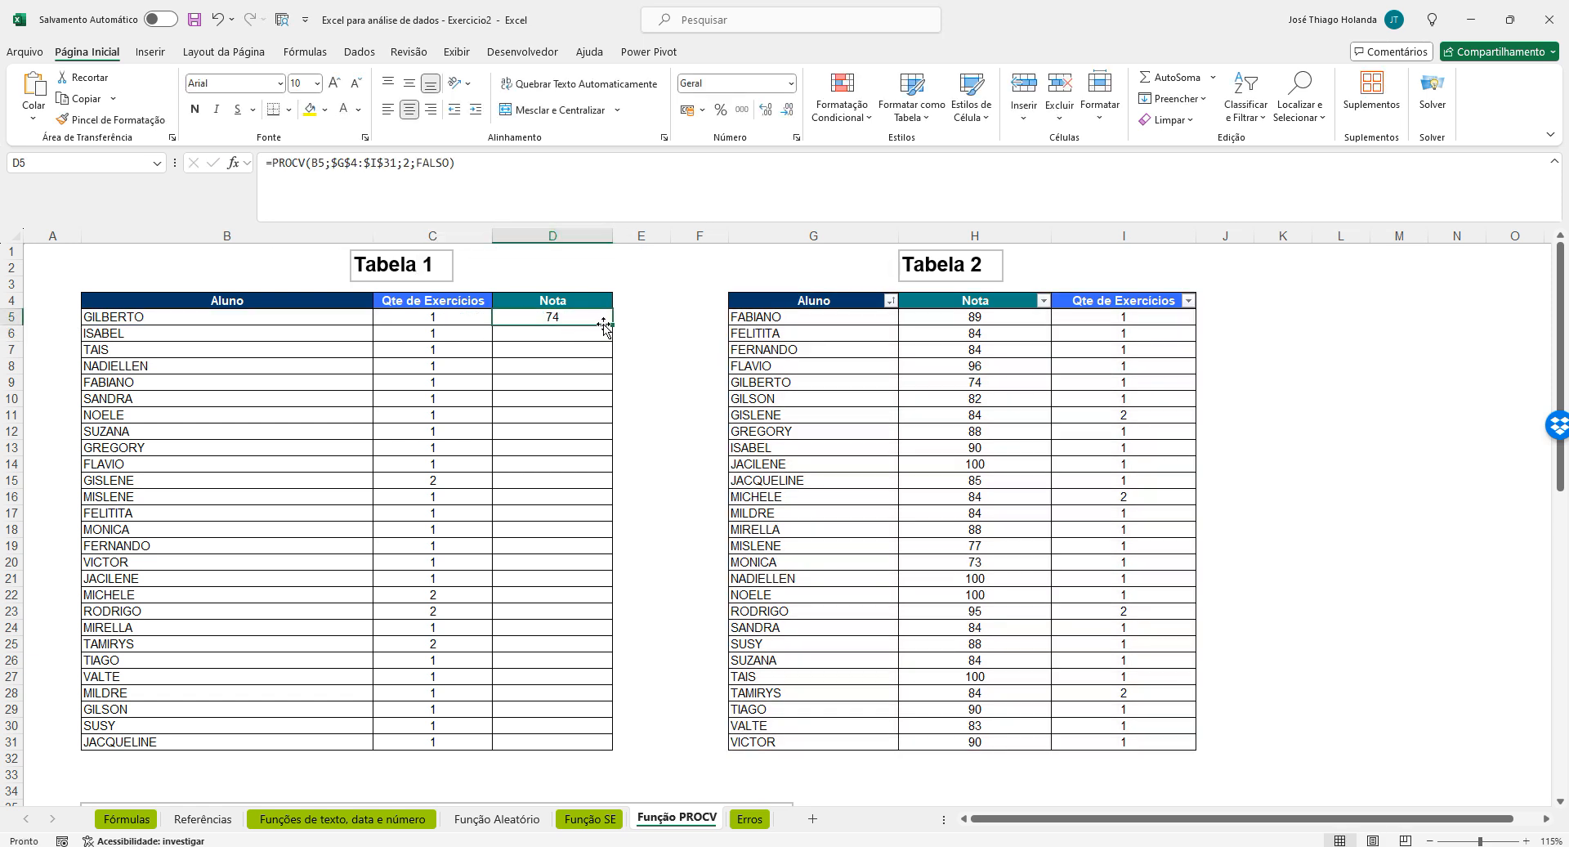
left_click_drag(612, 325, 610, 697)
left_click_drag(609, 743, 610, 746)
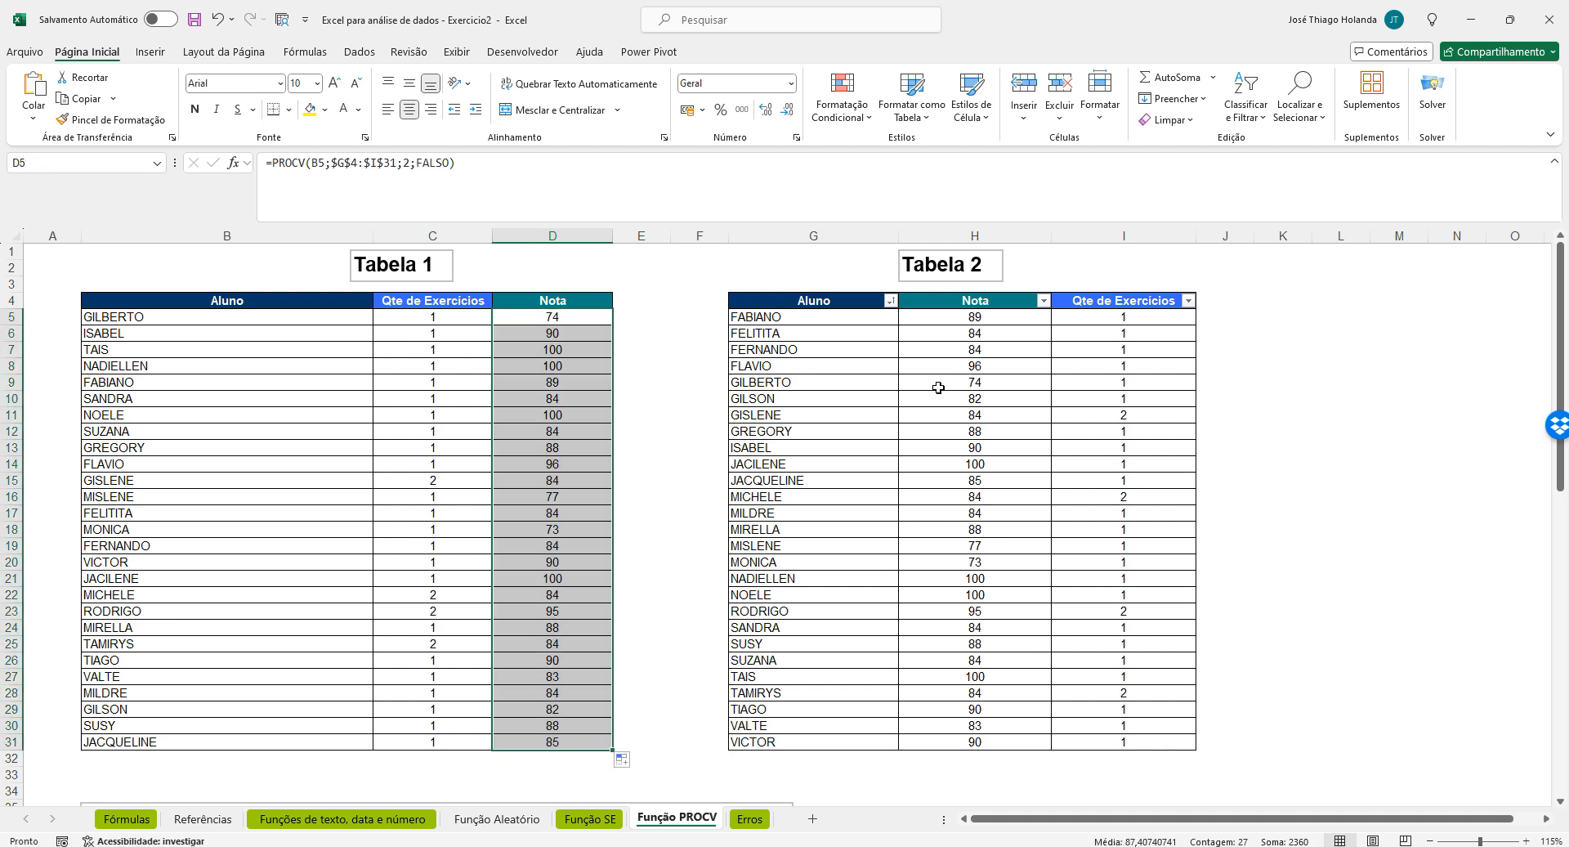
Name the Tabela 2 range G4:I31, headers included, desempenho_dos_estudantes
left_click_drag(781, 303, 1139, 743)
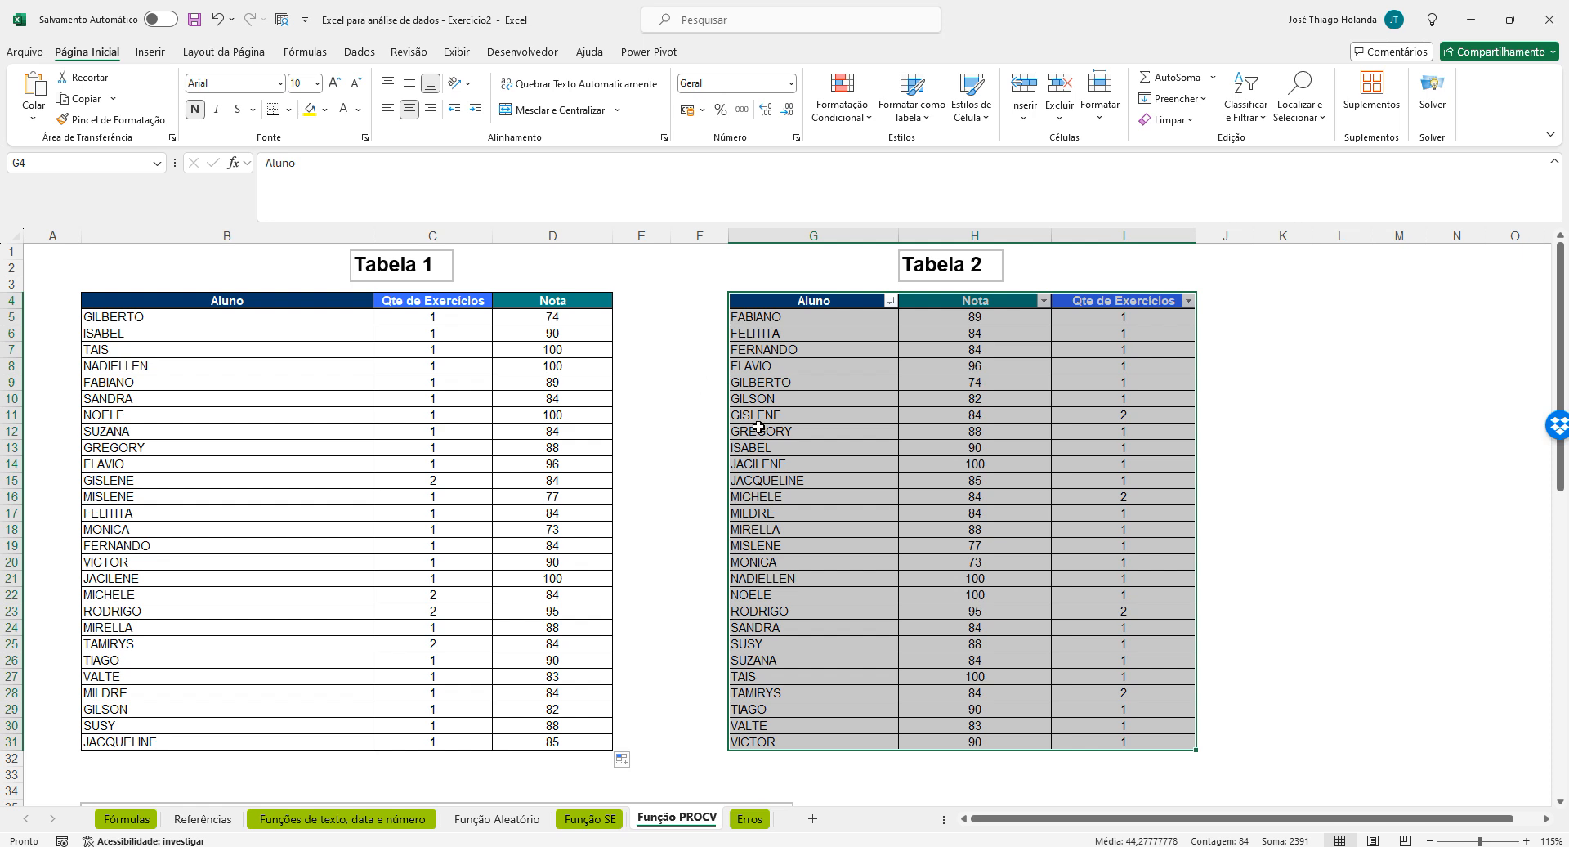
left_click(53, 163)
type("D")
type("esempenhos")
type("dos")
type("_Estudantes")
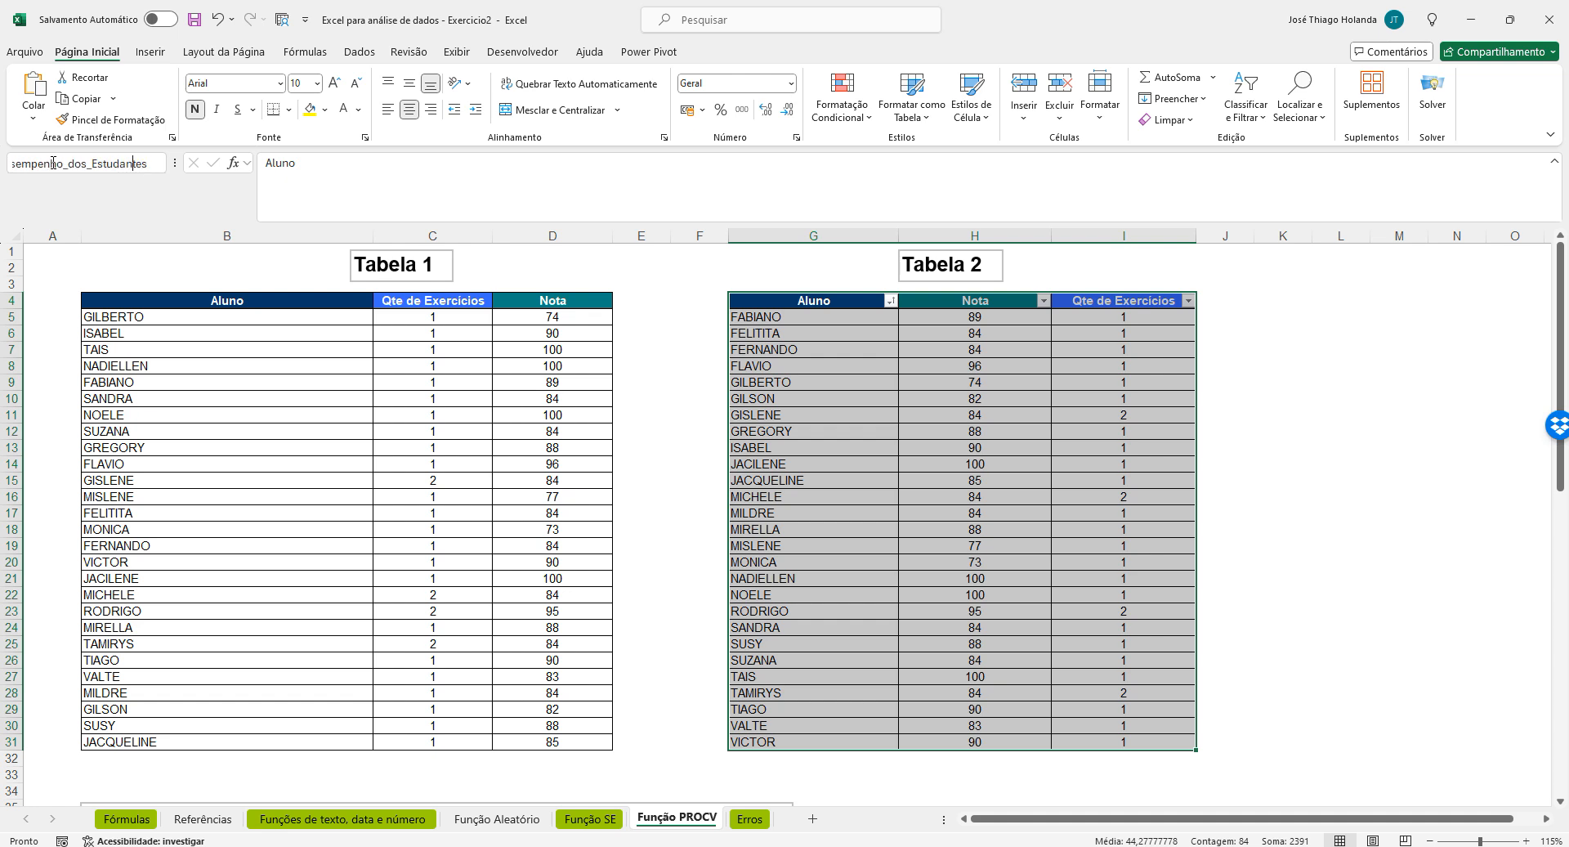
key("Delete")
type("e")
key("Home")
key("Delete")
type("d")
key("Return")
left_click(1224, 382)
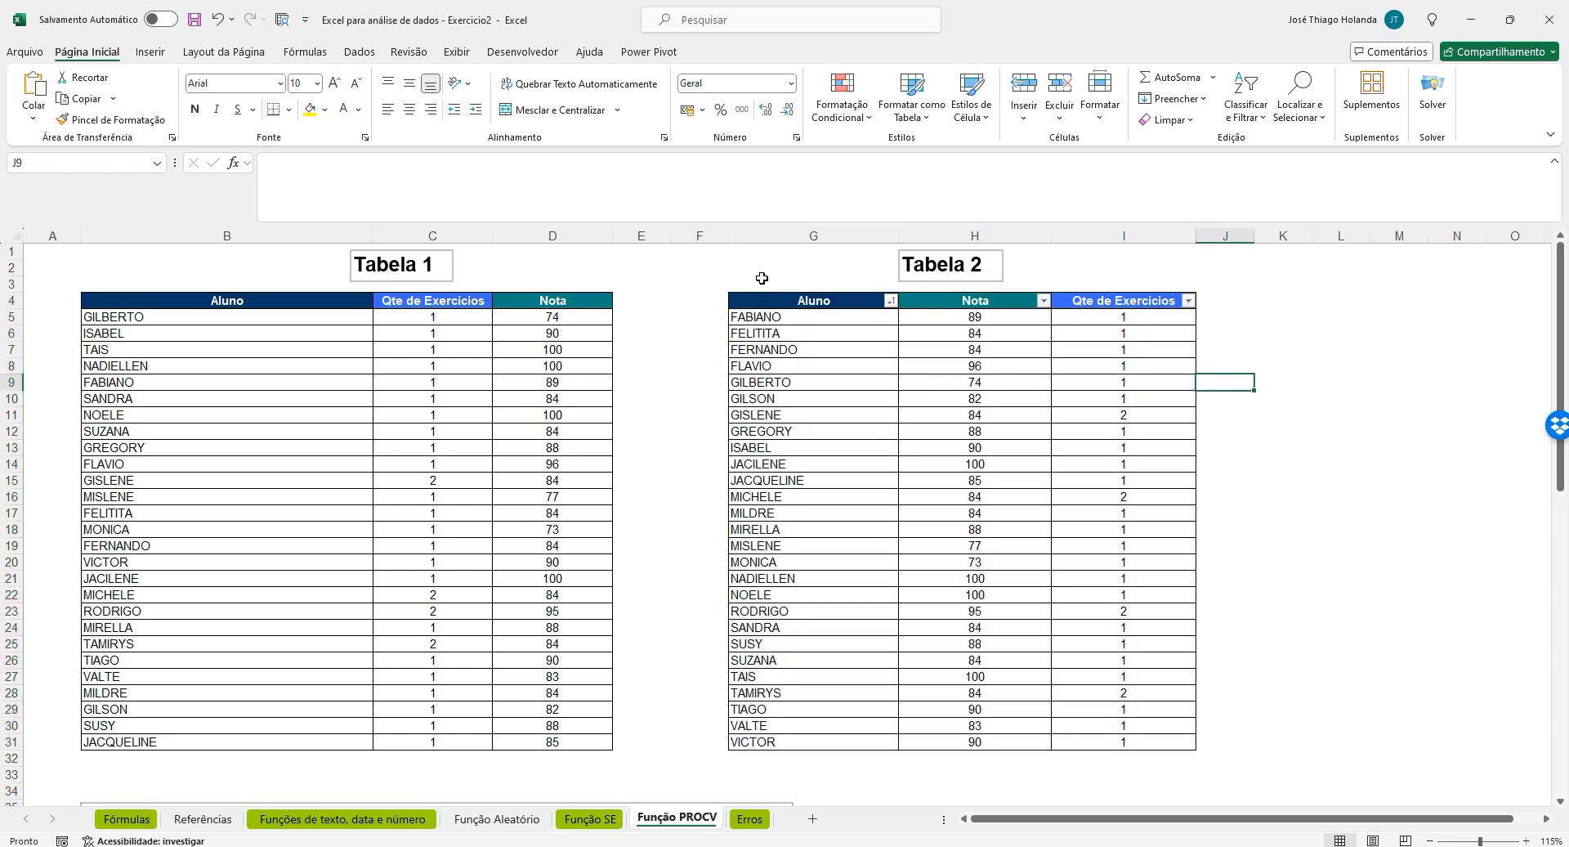
Examine the table range used by the PROCV formula in D8
left_click(760, 299)
left_click(509, 367)
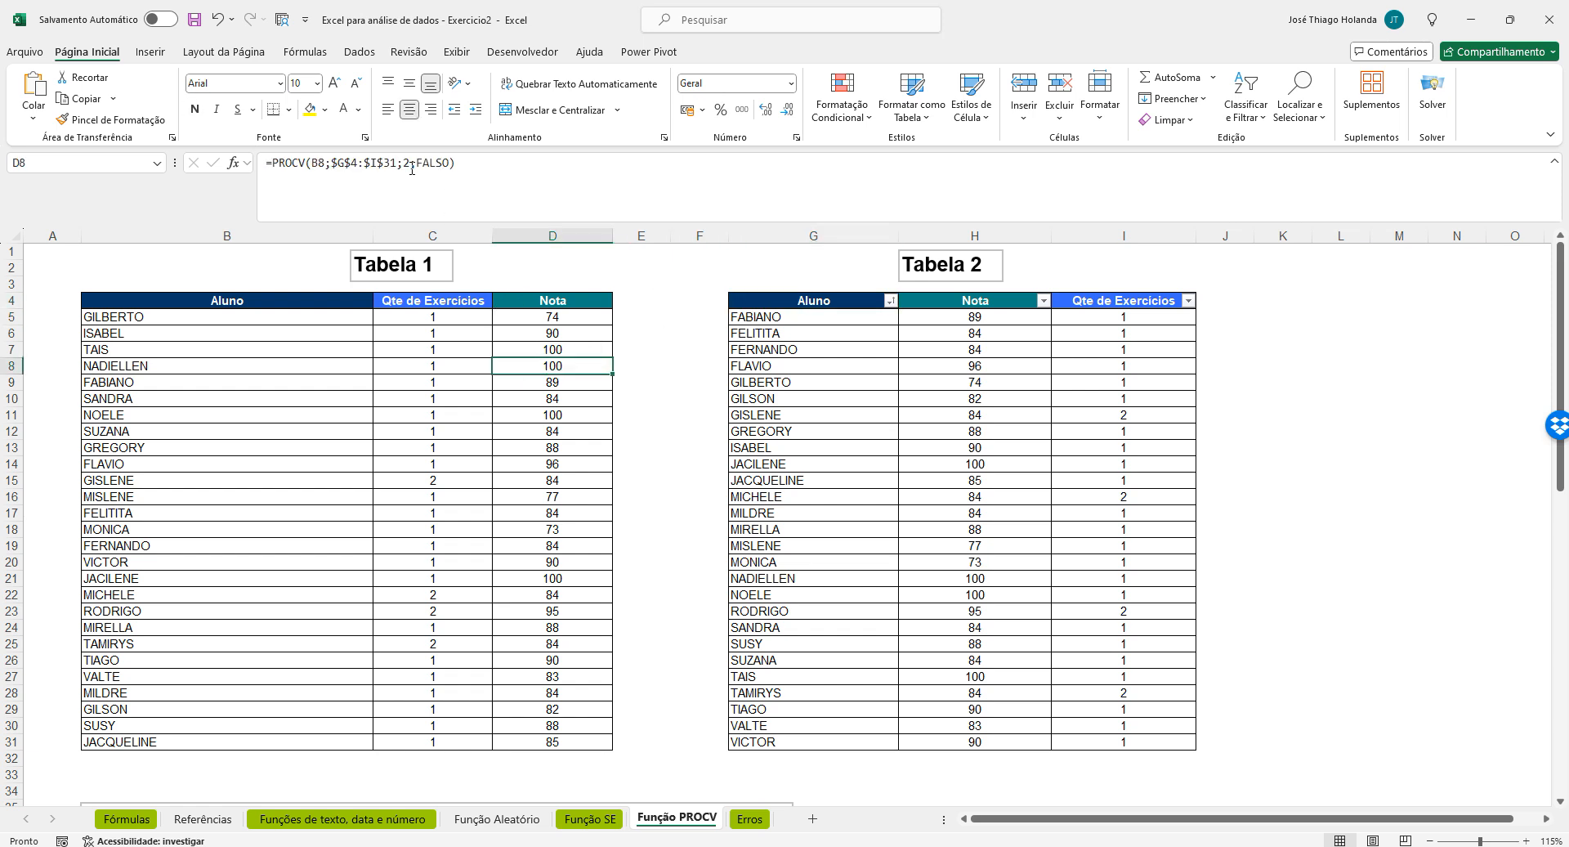
left_click(332, 161)
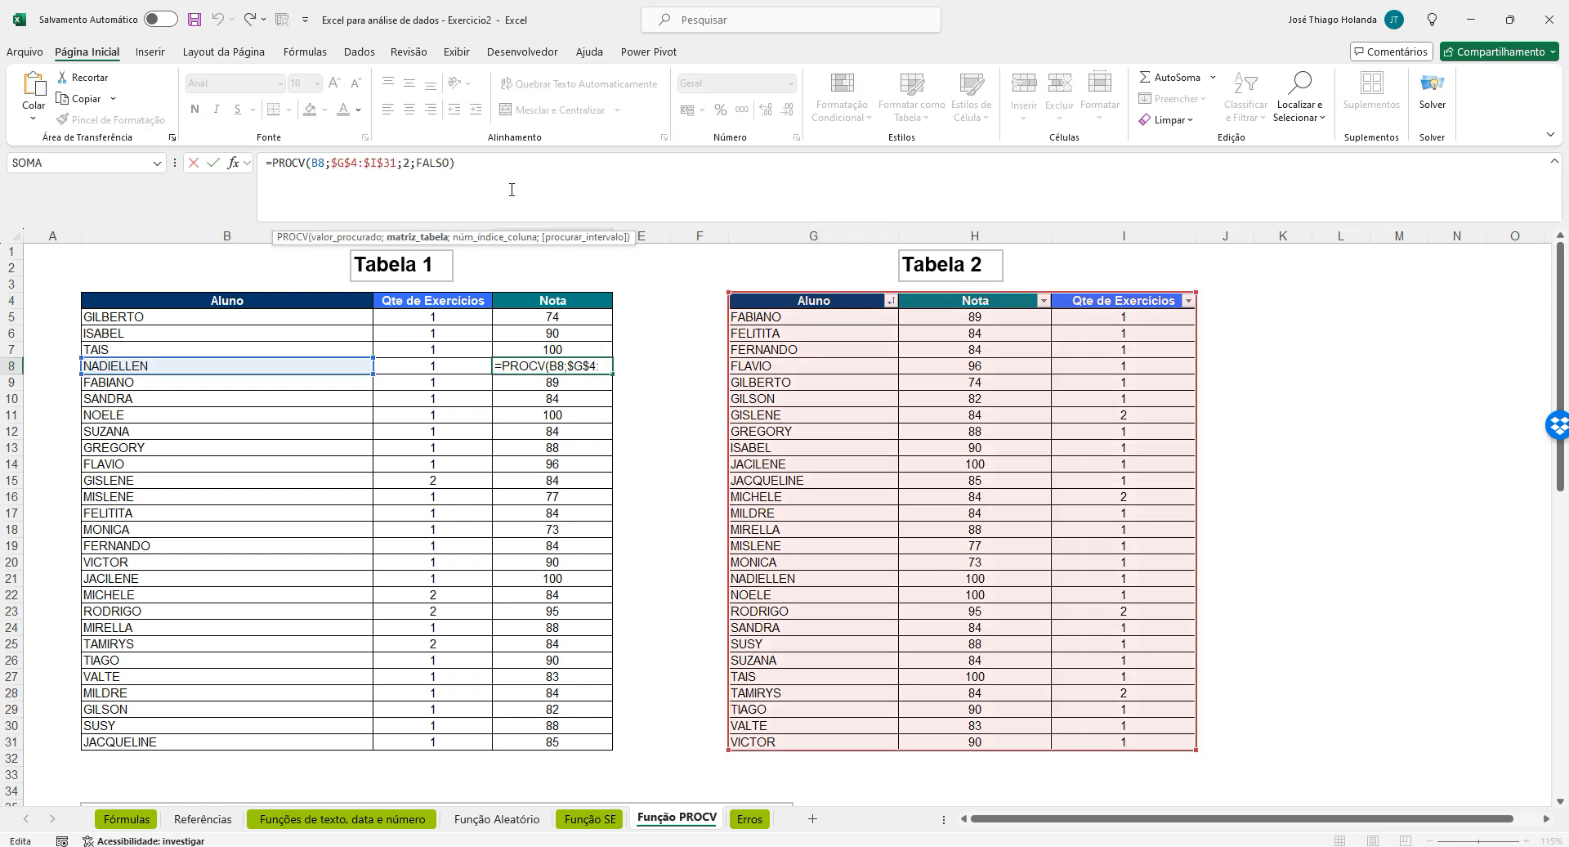
key("Return")
Begin a PROCV formula in the empty cell L5 with B5 as the lookup value
key("Up")
key("Up")
key("Up")
key("Up")
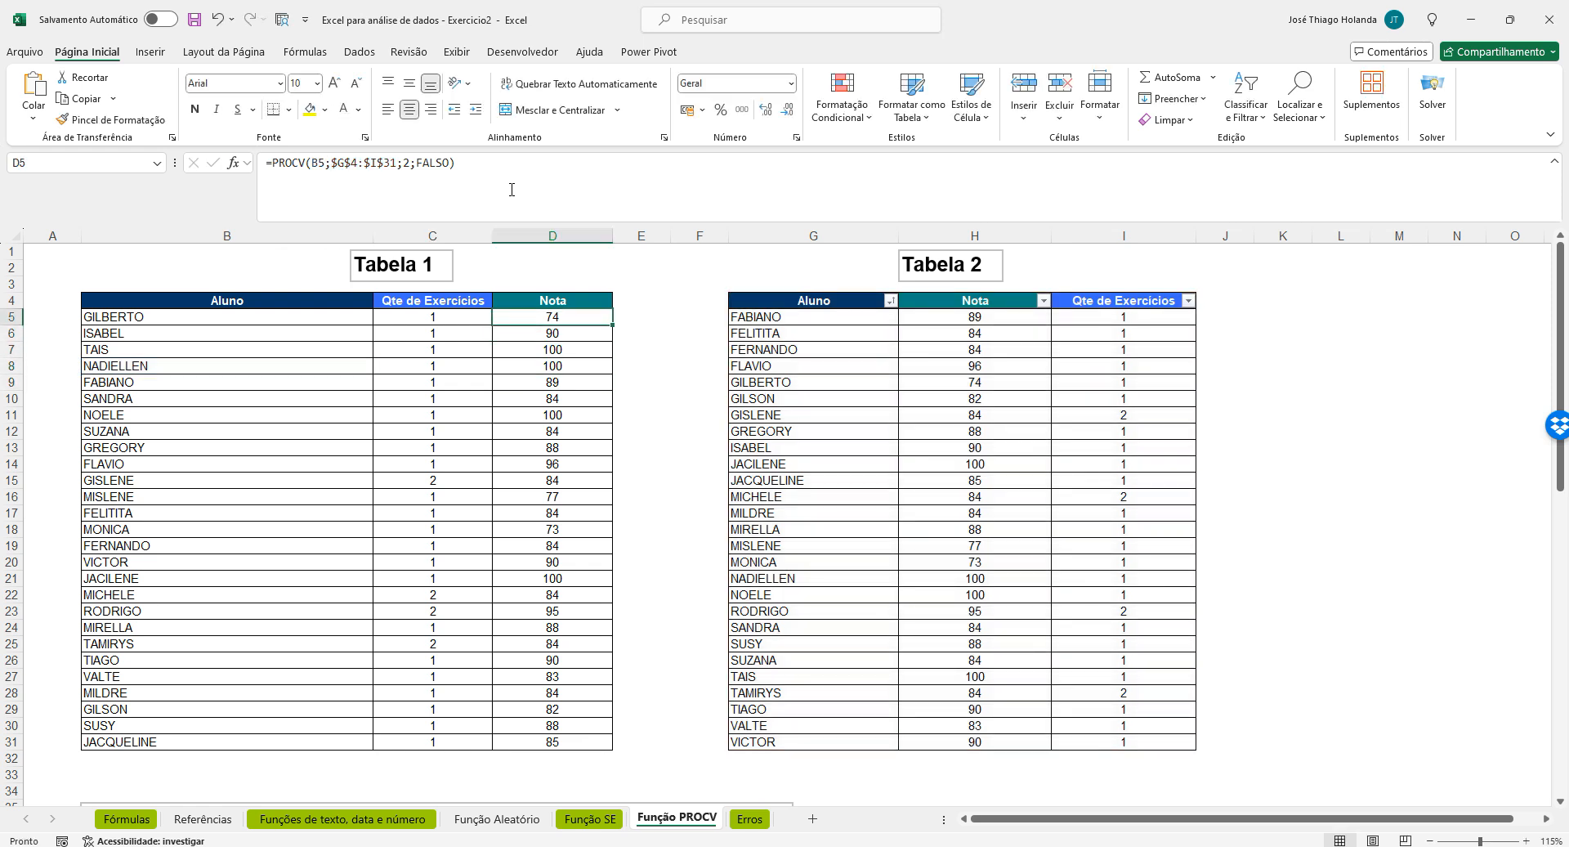
key("Right")
key("Right")
key("Right")
key("Right")
key("Right")
key("Right")
key("Right")
key("Right")
type("=")
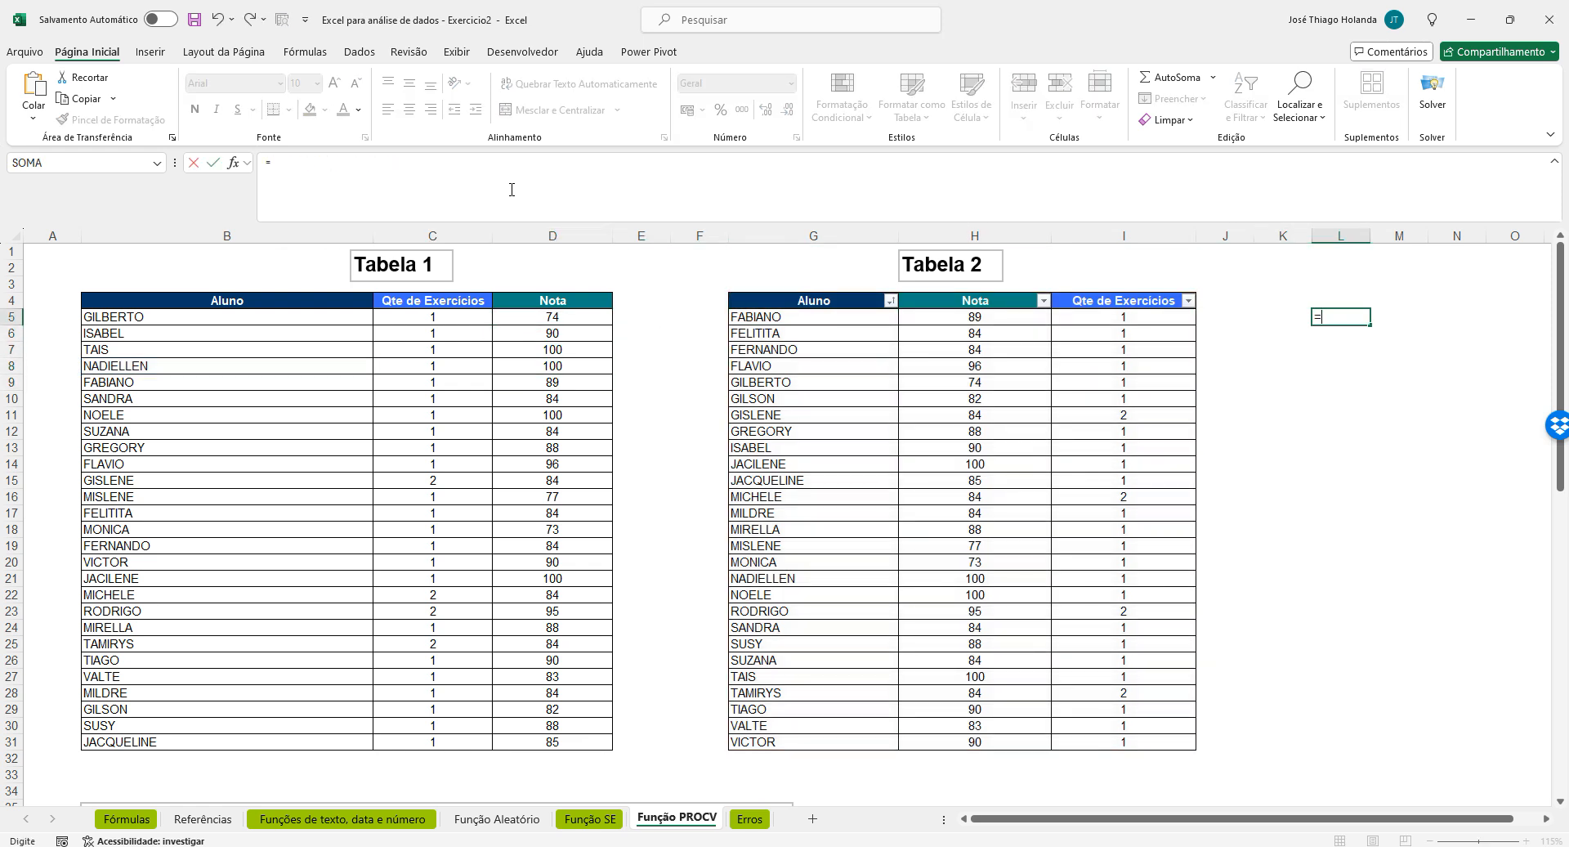
type("procv")
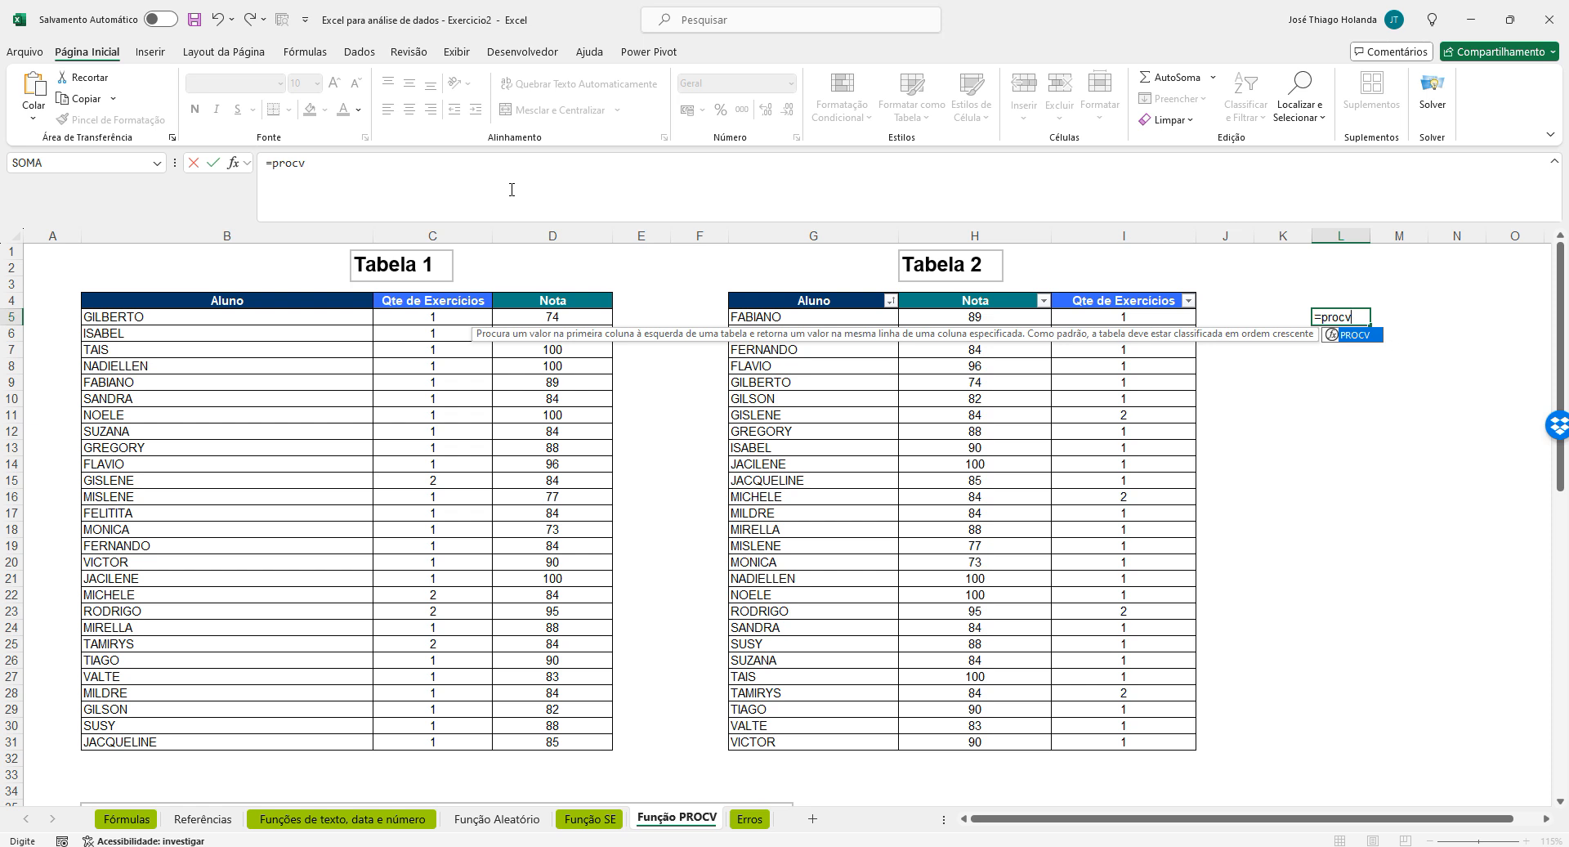
key("Tab")
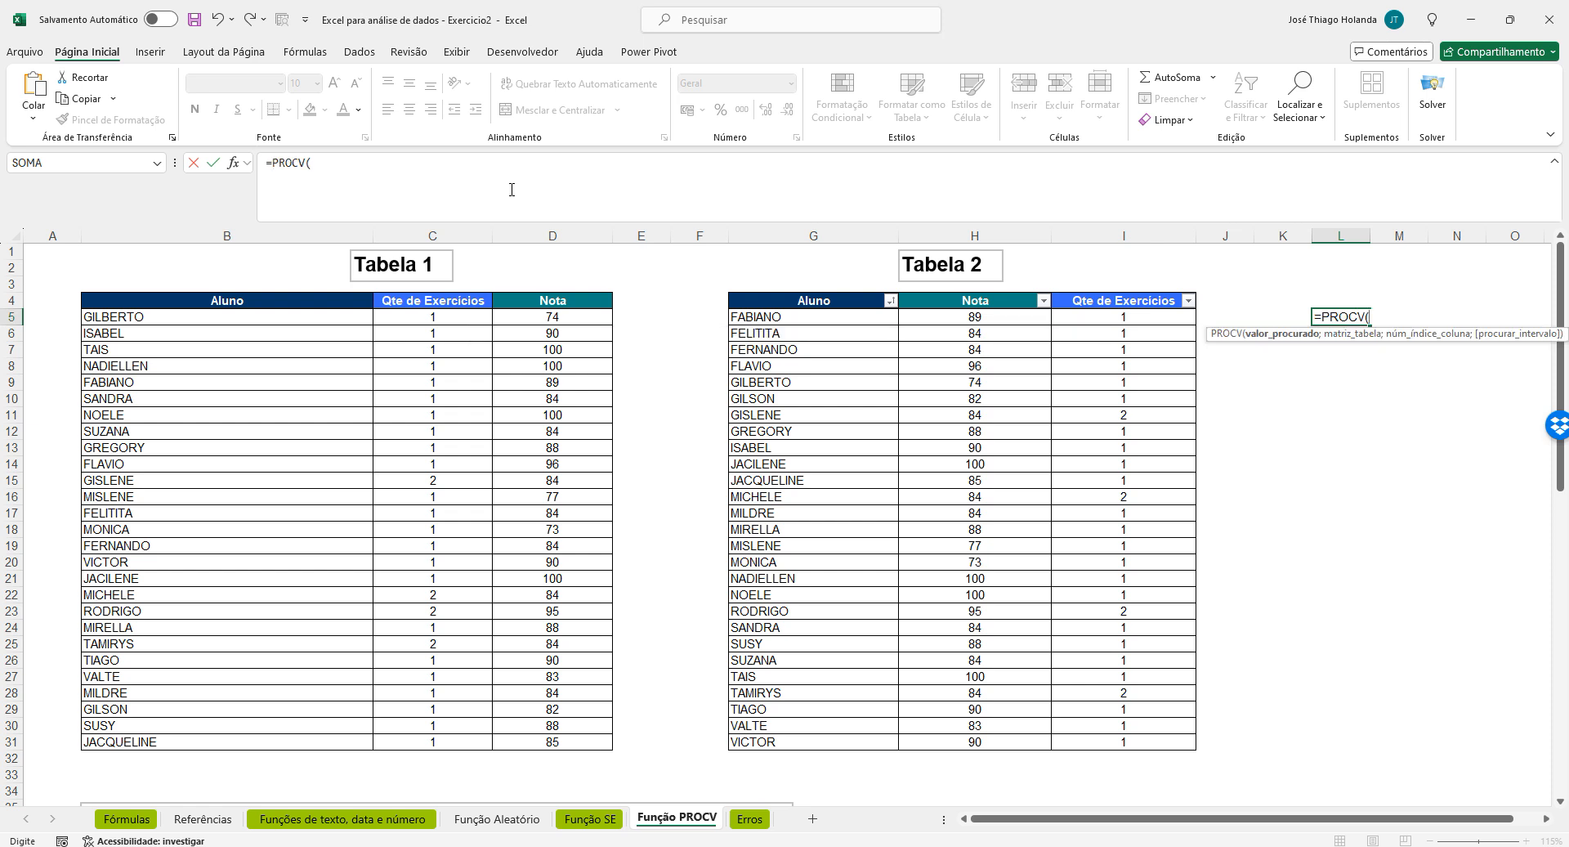
left_click(154, 324)
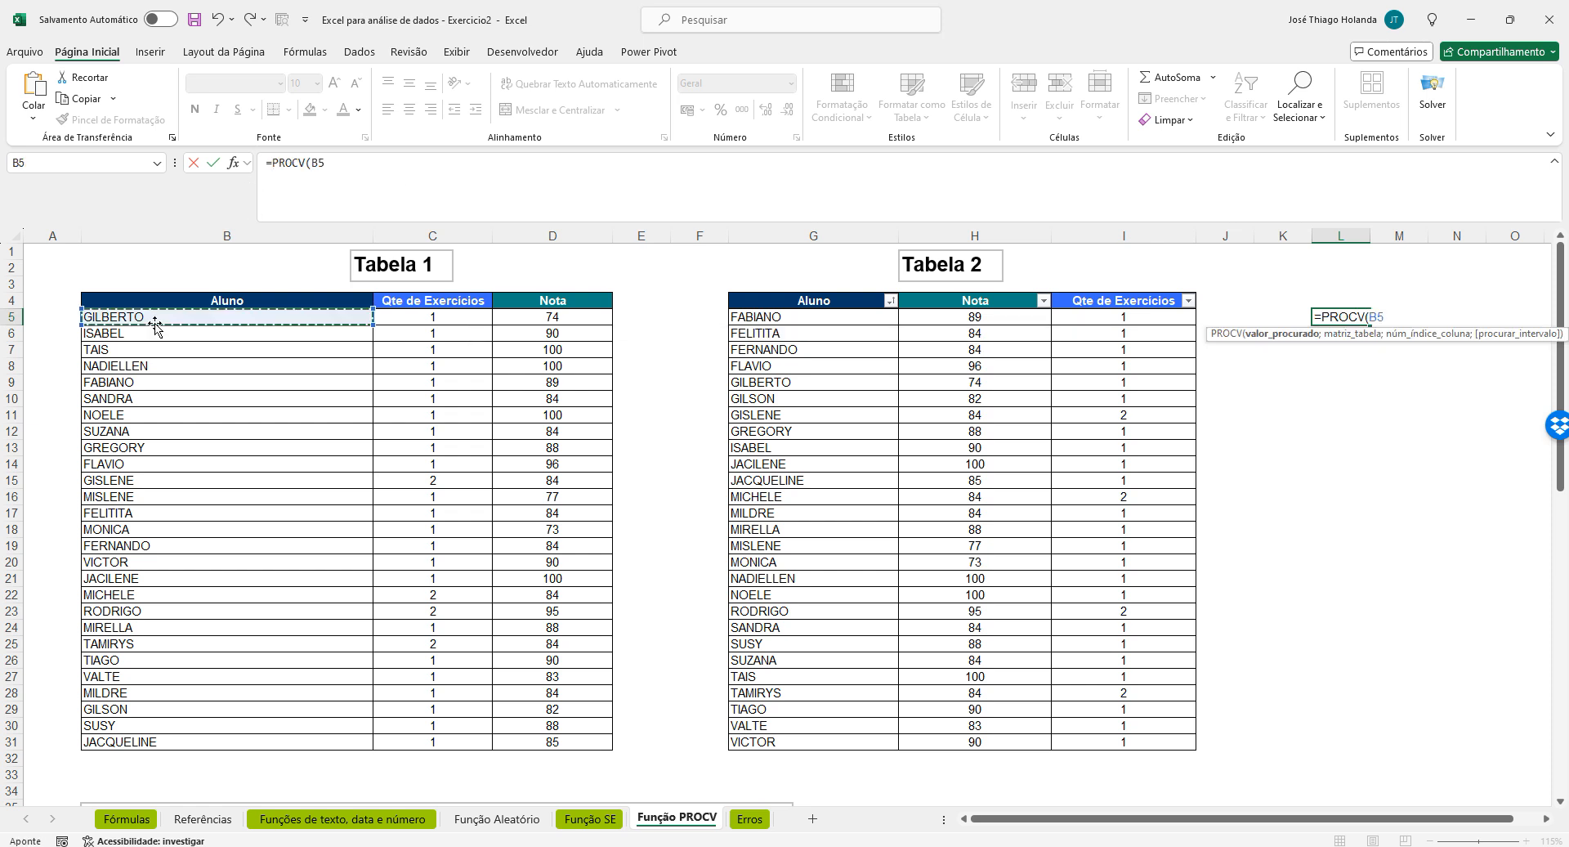
type(";")
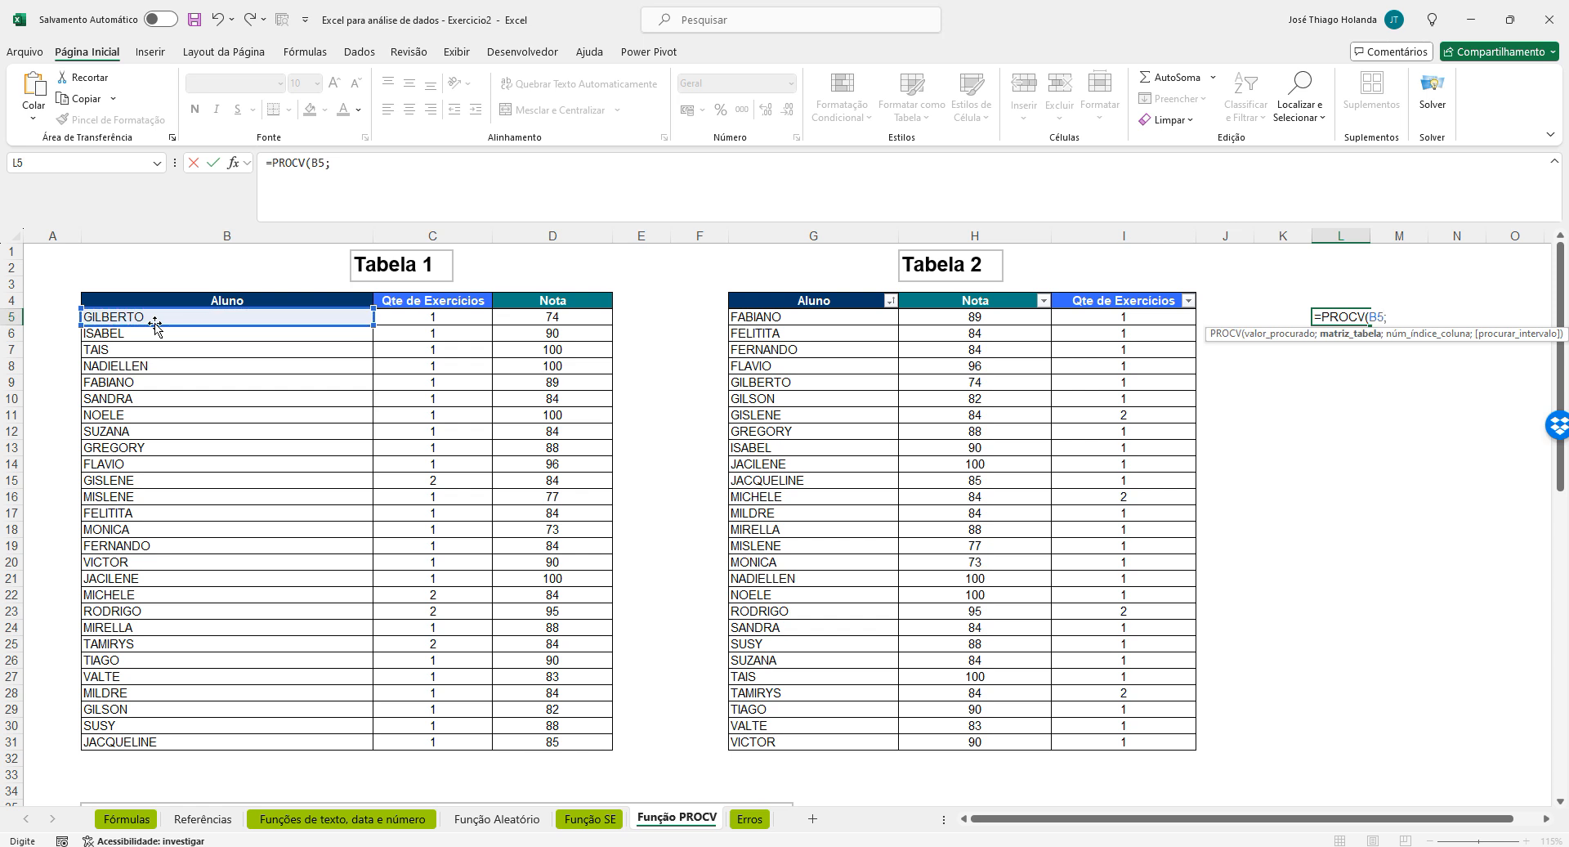
Complete the L5 PROCV formula with the named range desempenho_dos_estudantes, column index 3 and 0 for an exact match
type("de")
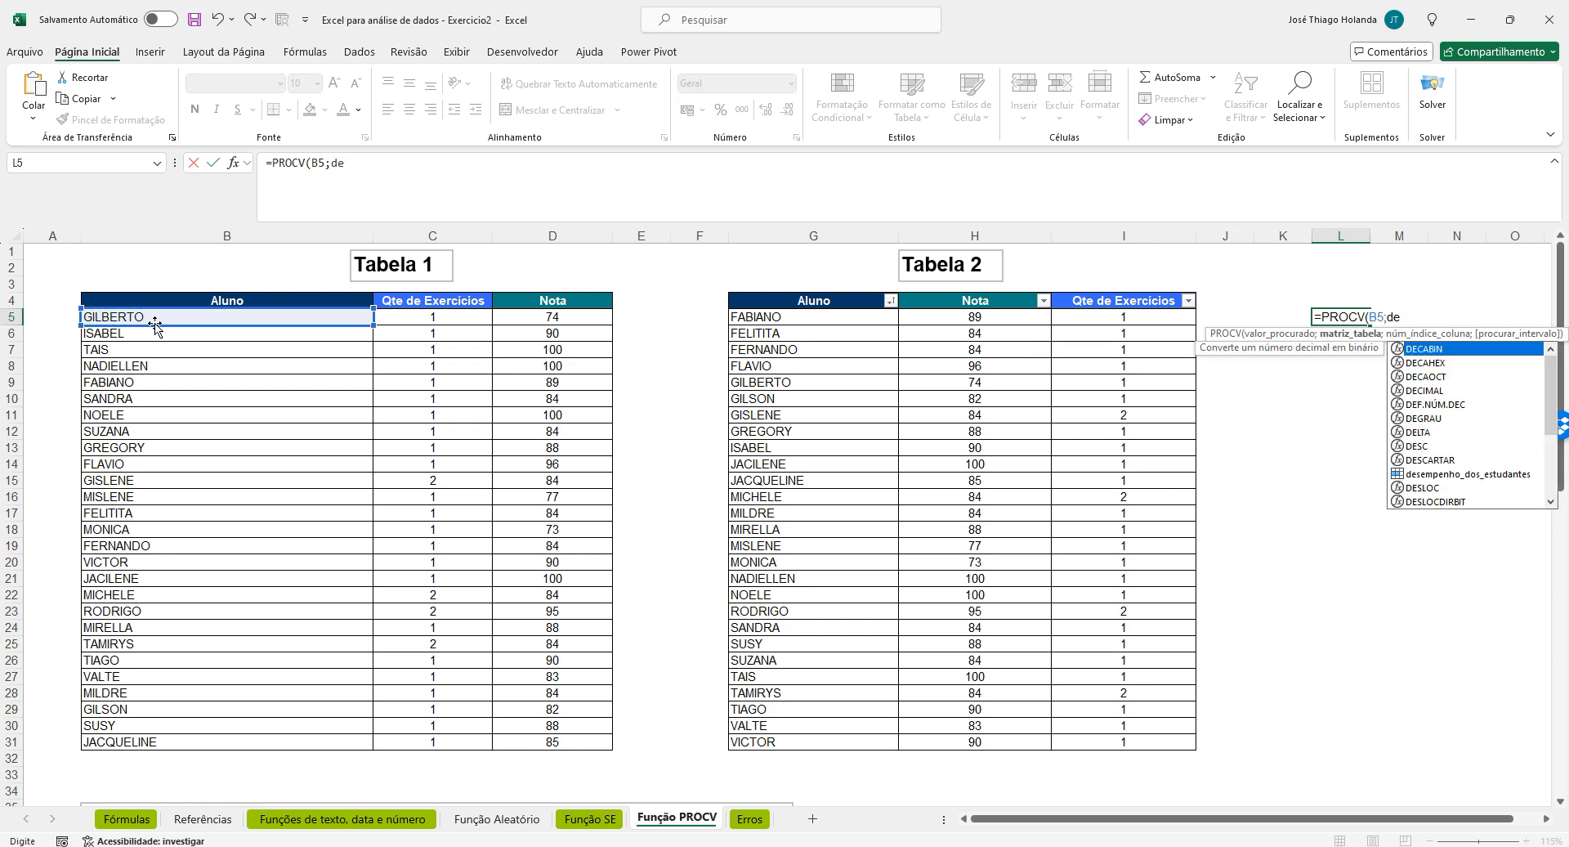
type("se")
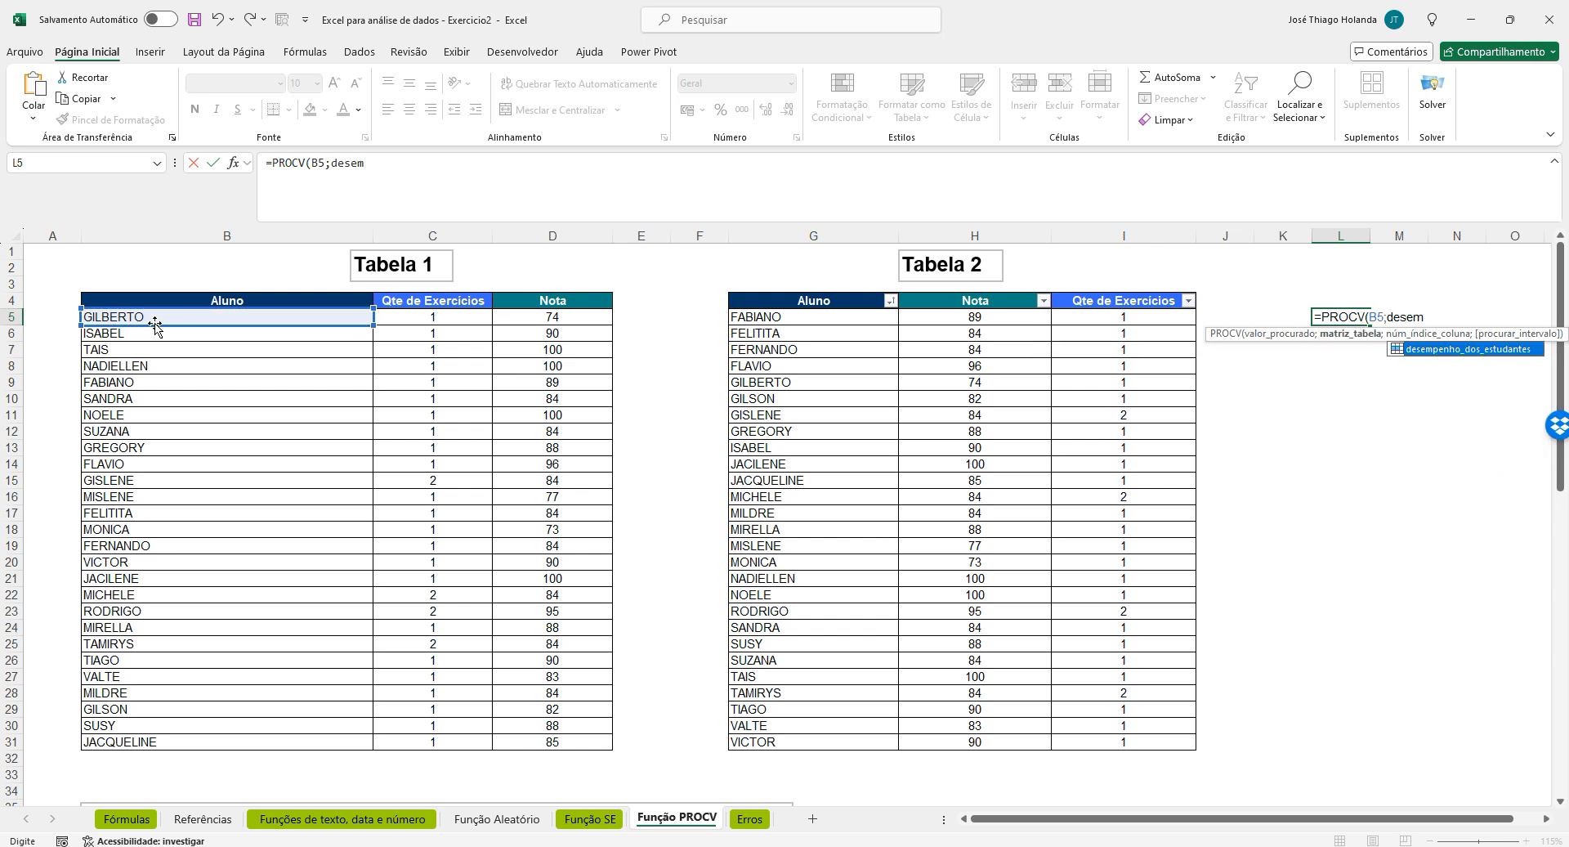
type("m")
double_click(1447, 349)
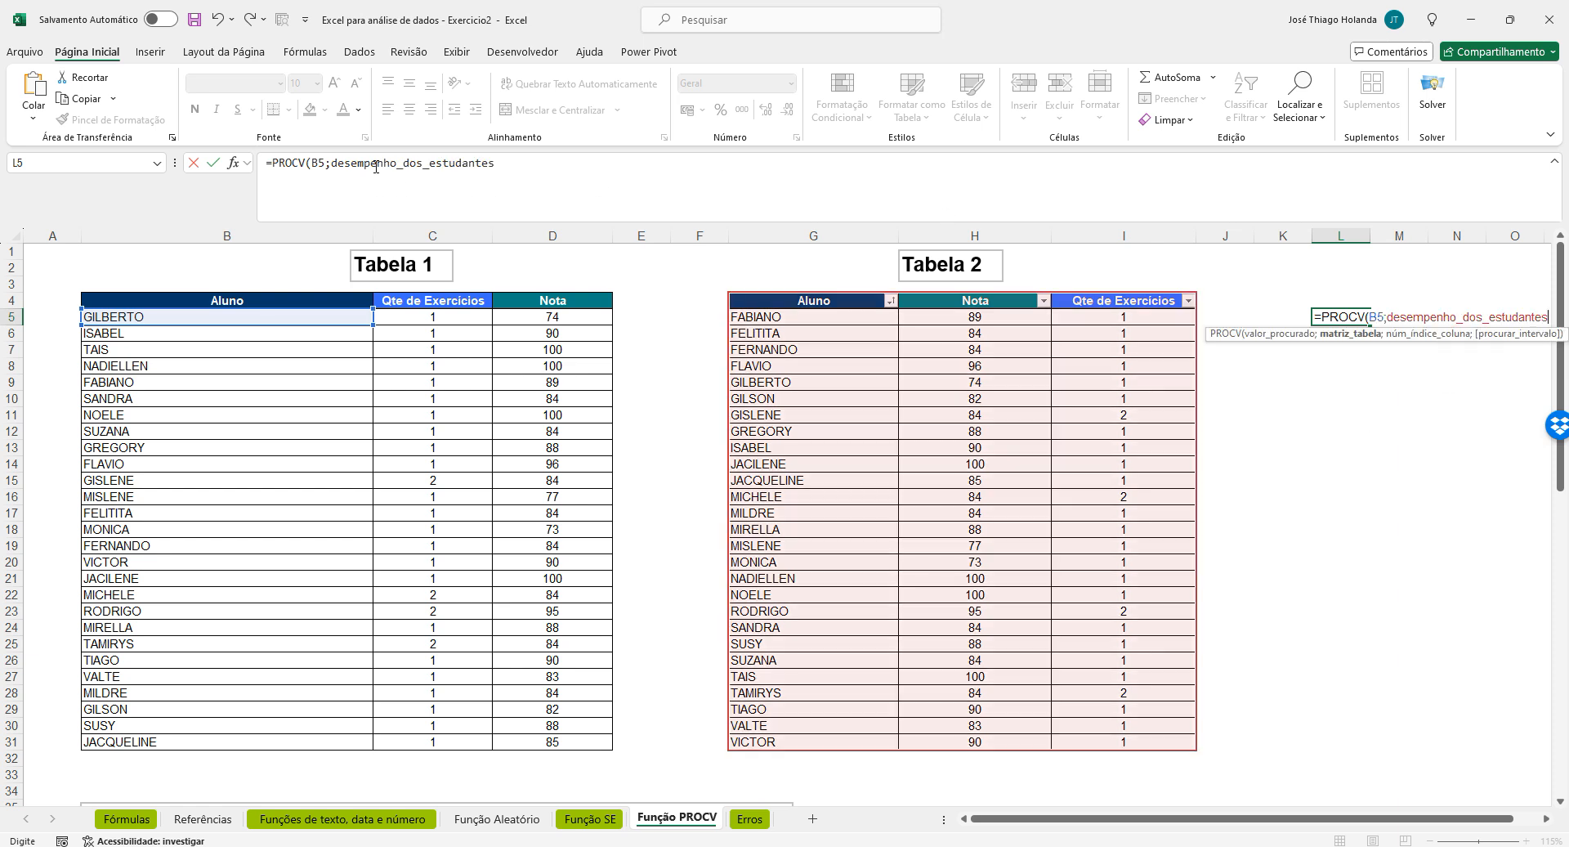
left_click(549, 165)
type(";")
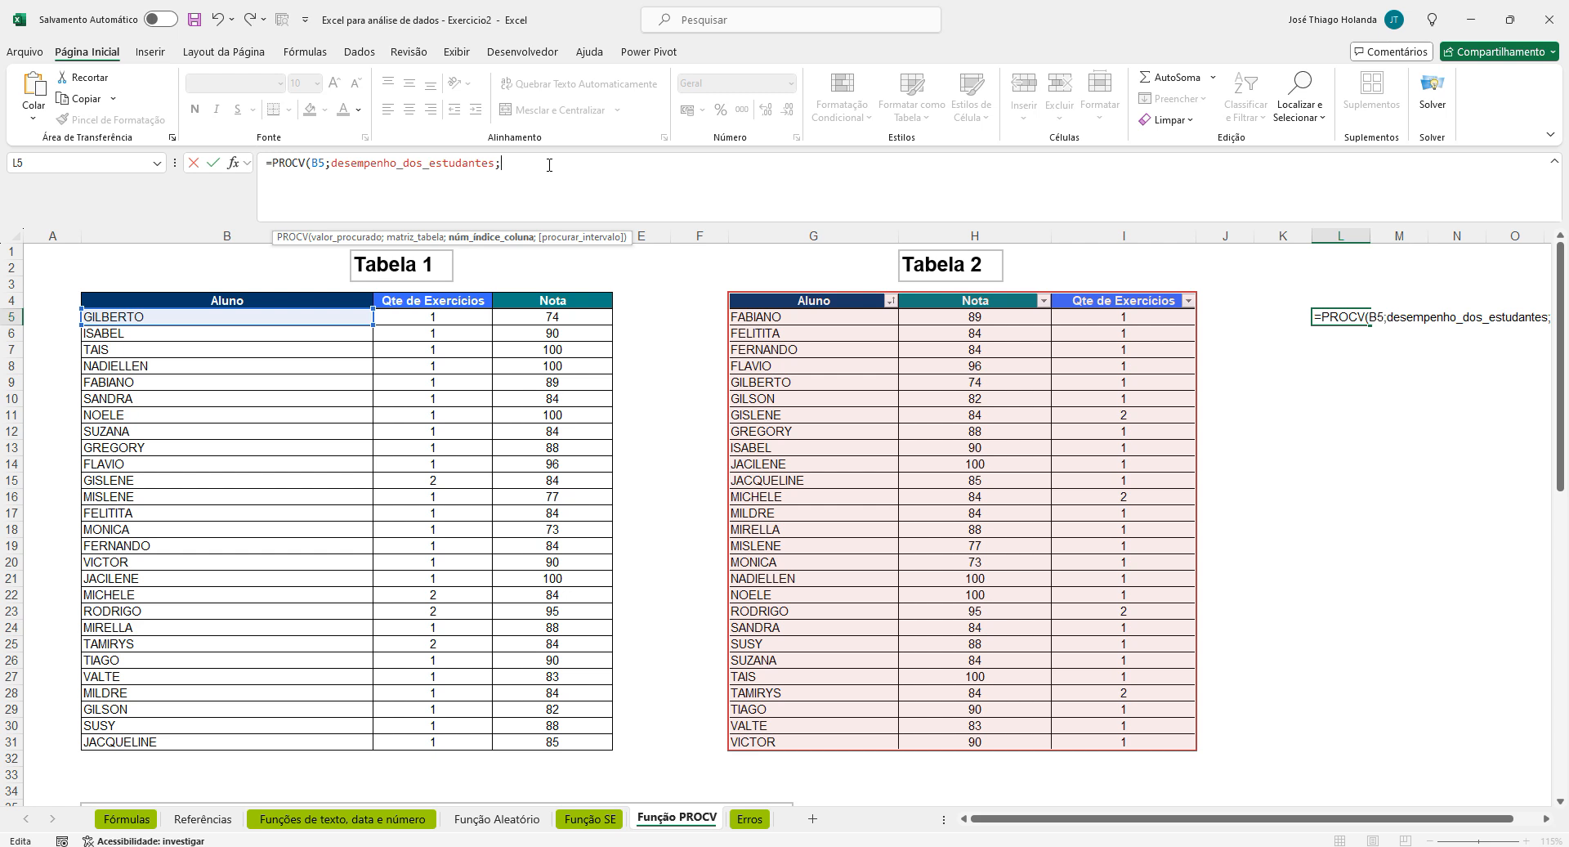
type("2;0)")
key("ctrl+Return")
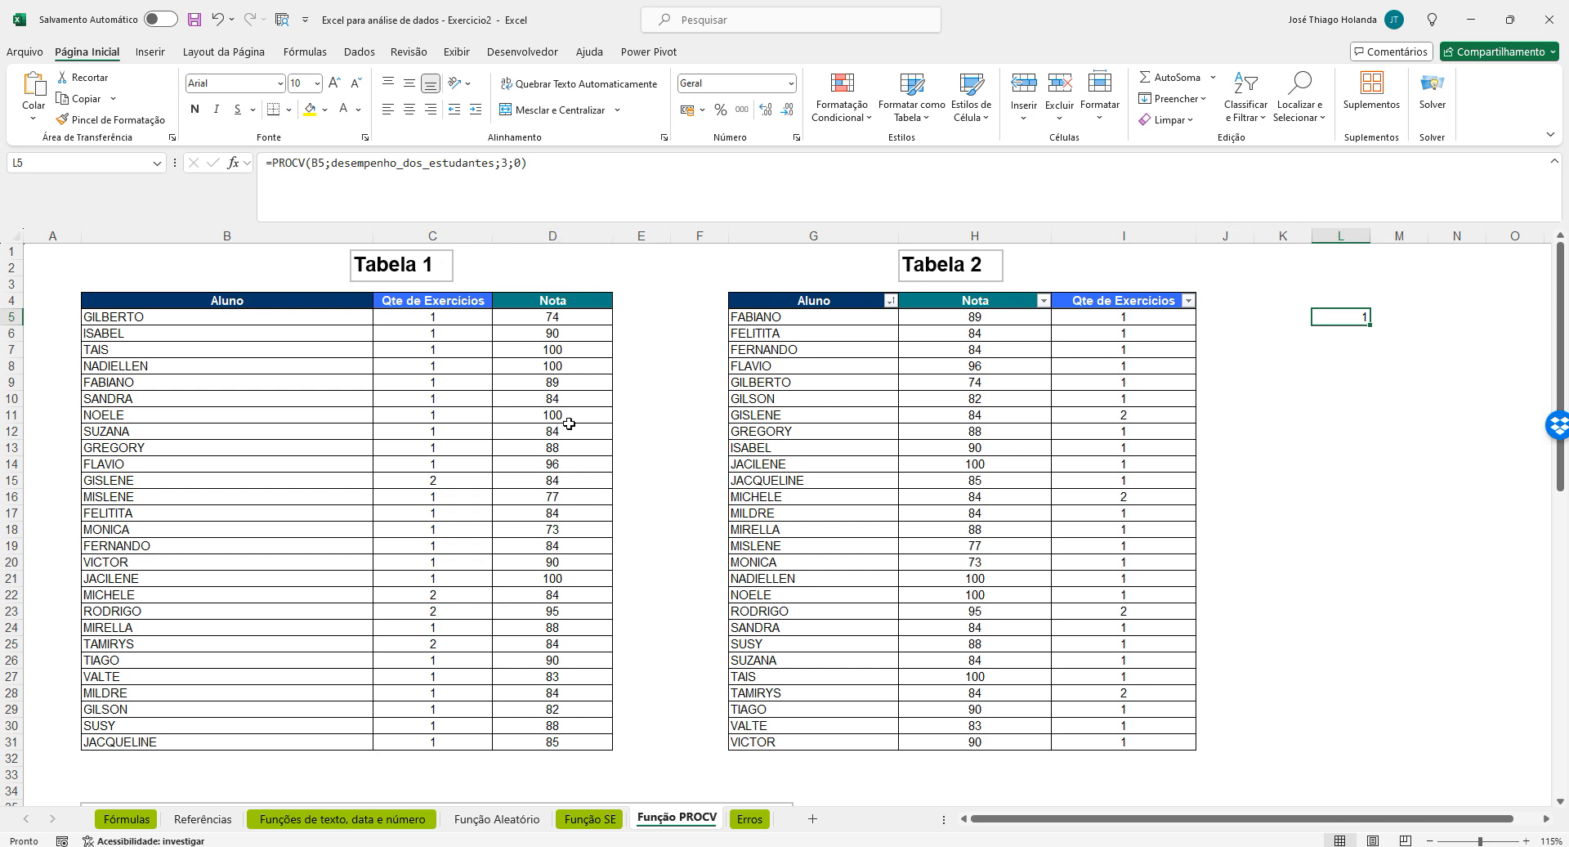
Check the L5 result against I9 in Tabela 2 and inspect the named range and column index in its formula
left_click(1122, 384)
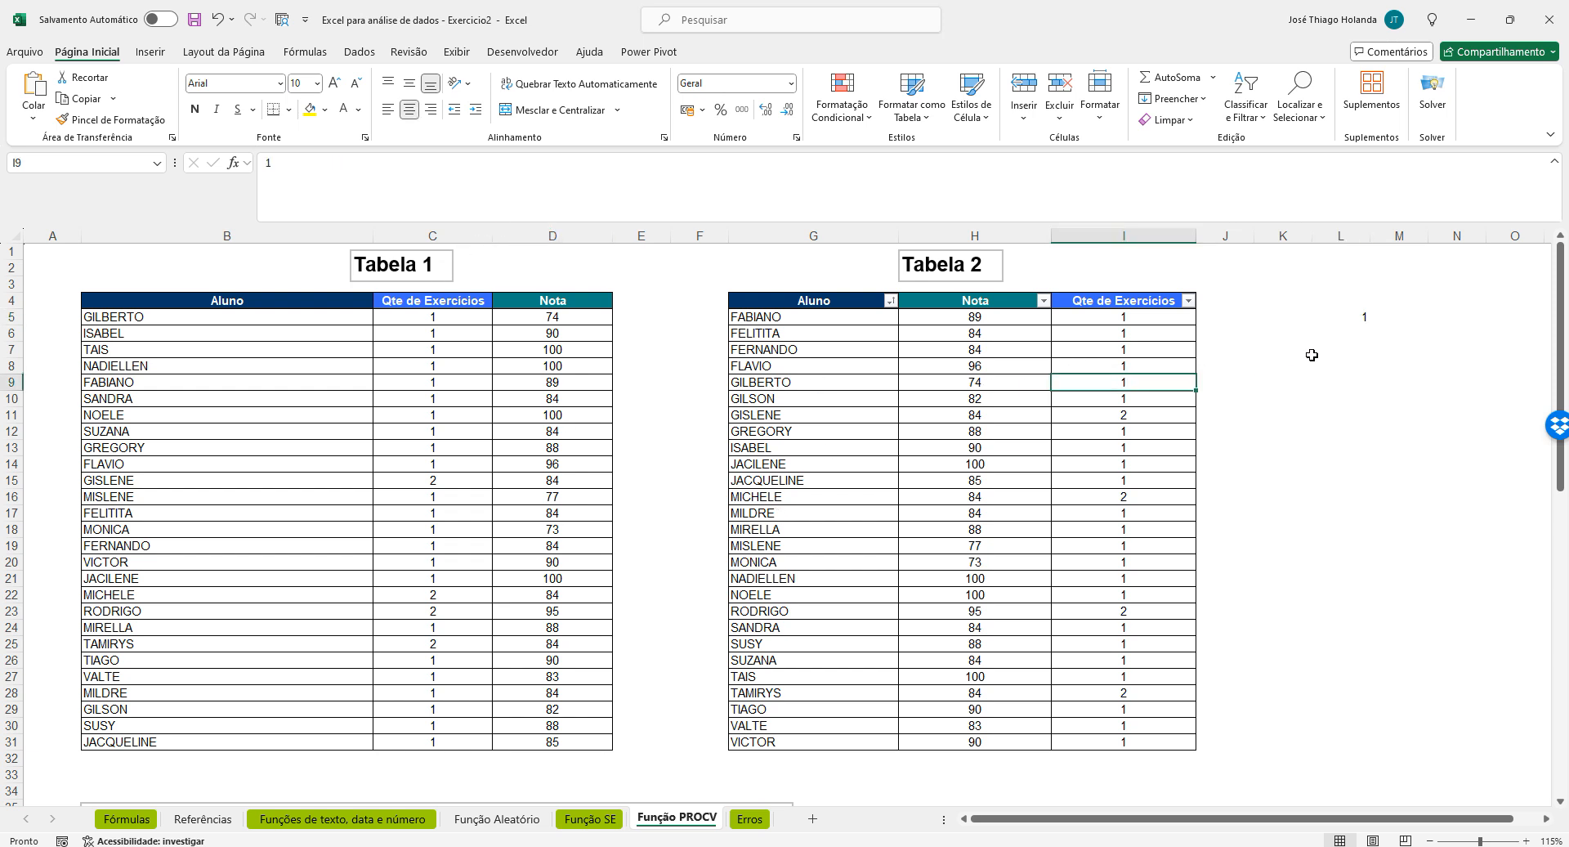
left_click(1357, 316)
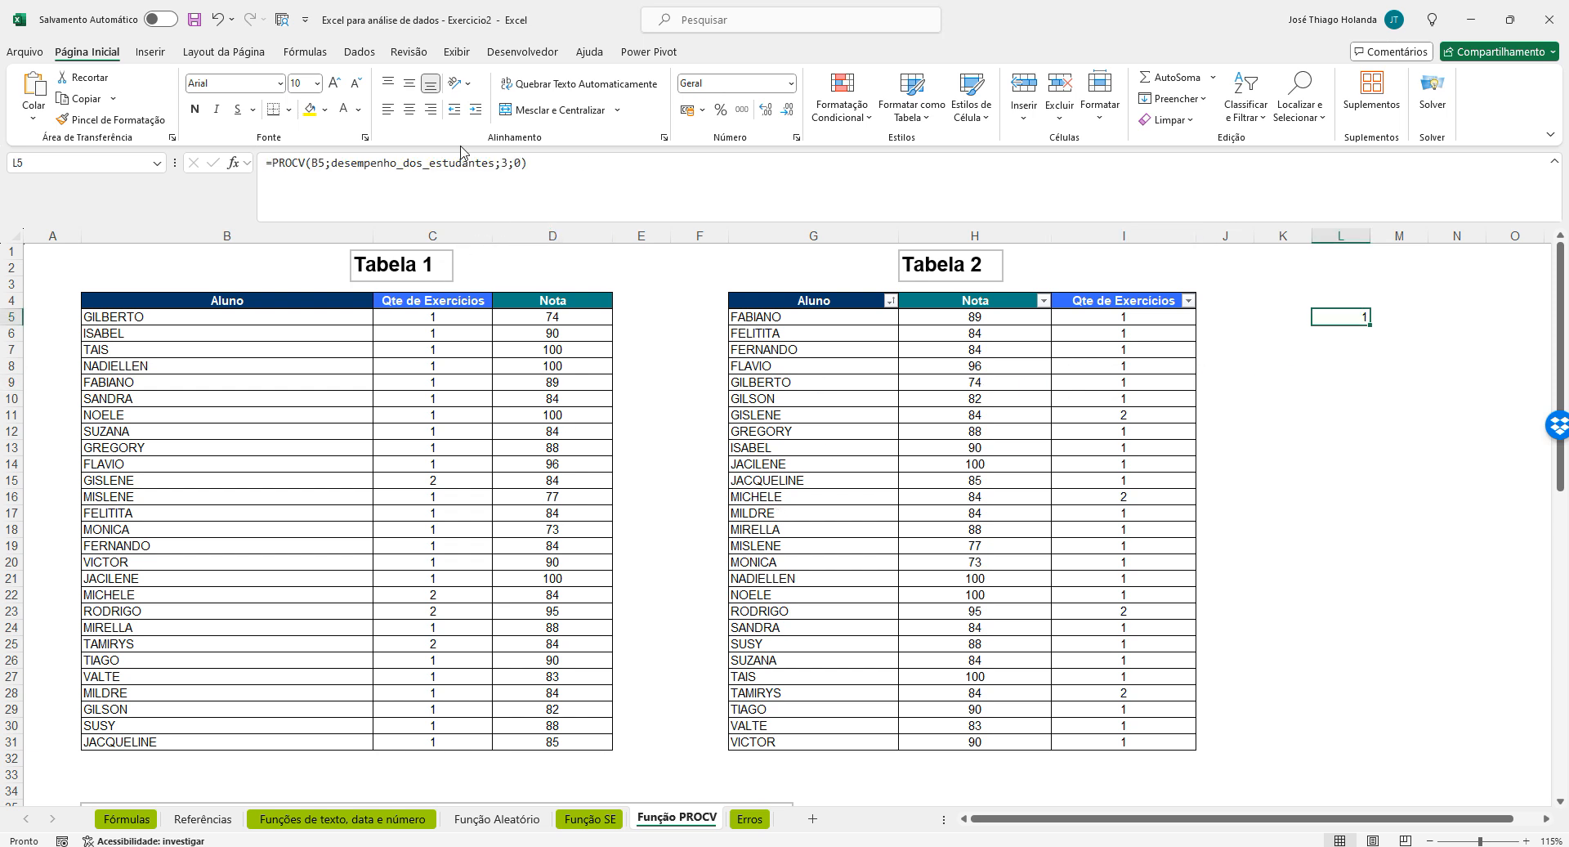
double_click(332, 162)
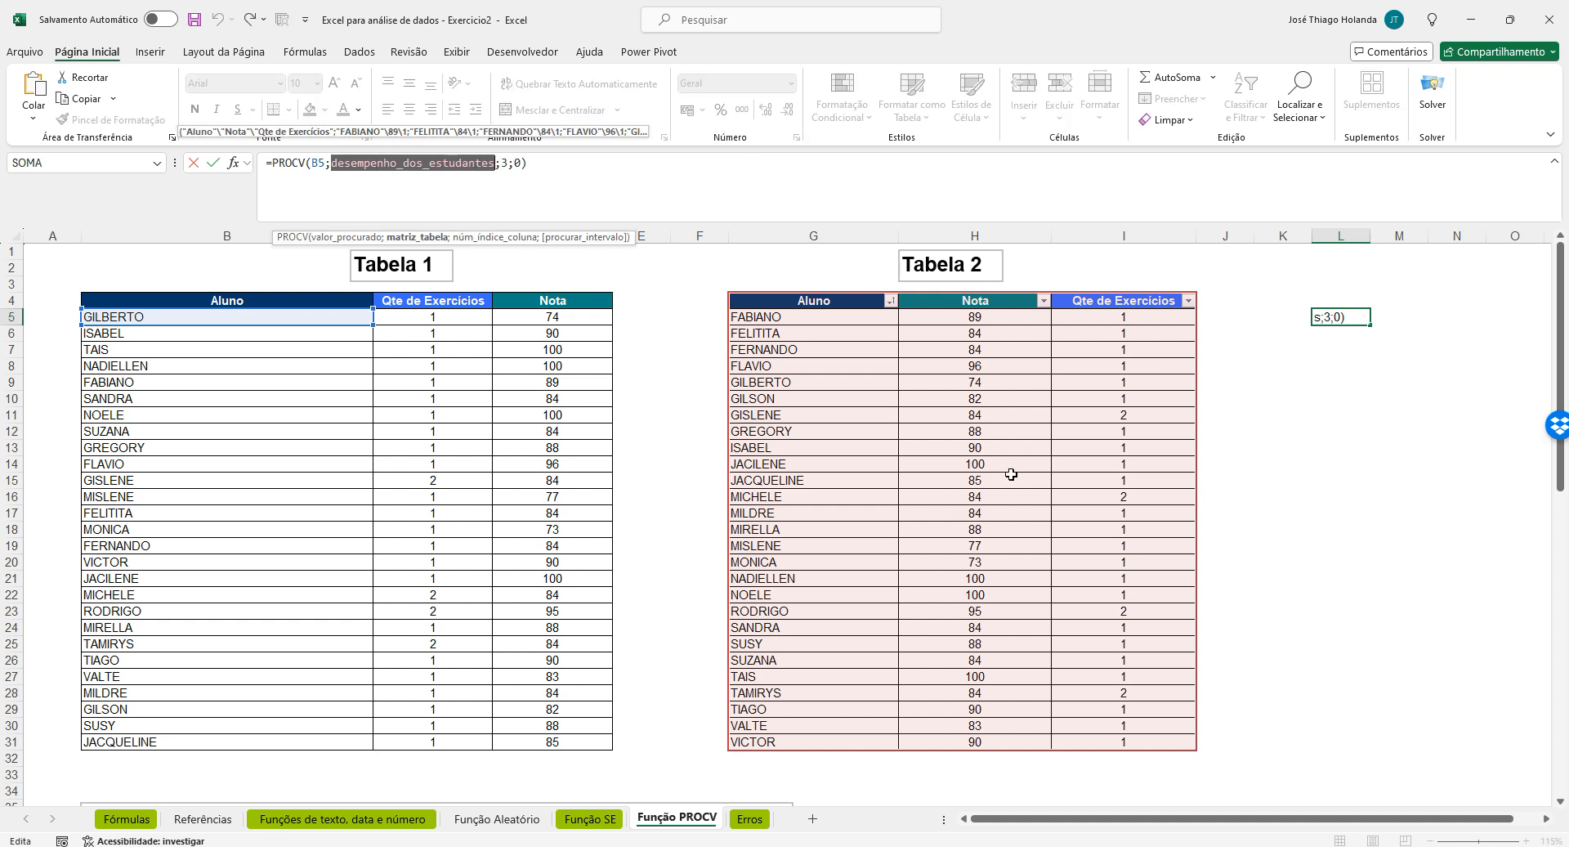
left_click(503, 164)
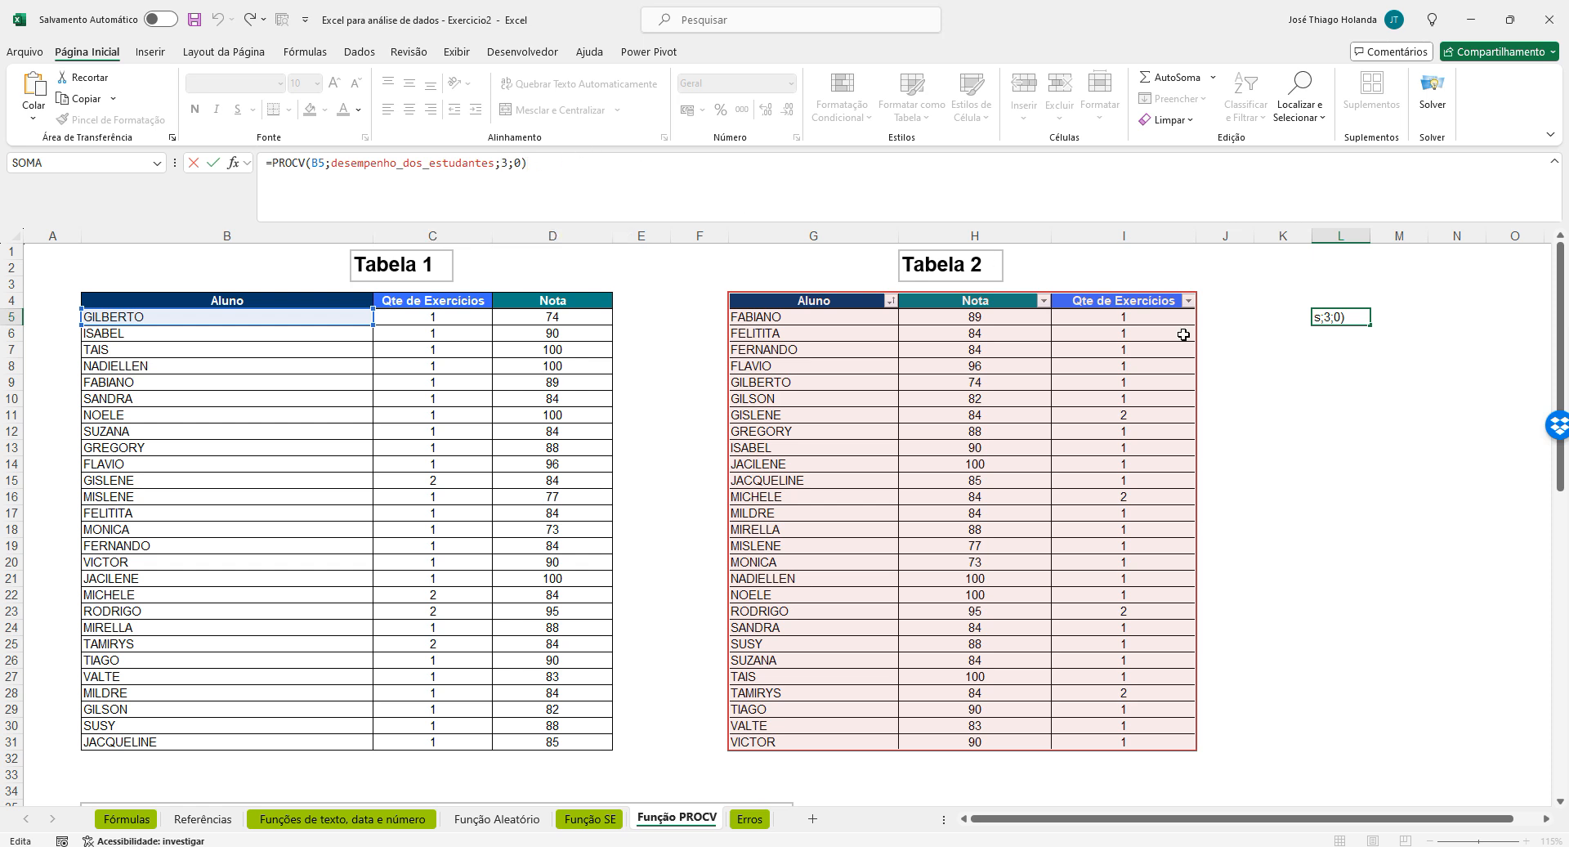
left_click(1421, 412)
left_click(1350, 315)
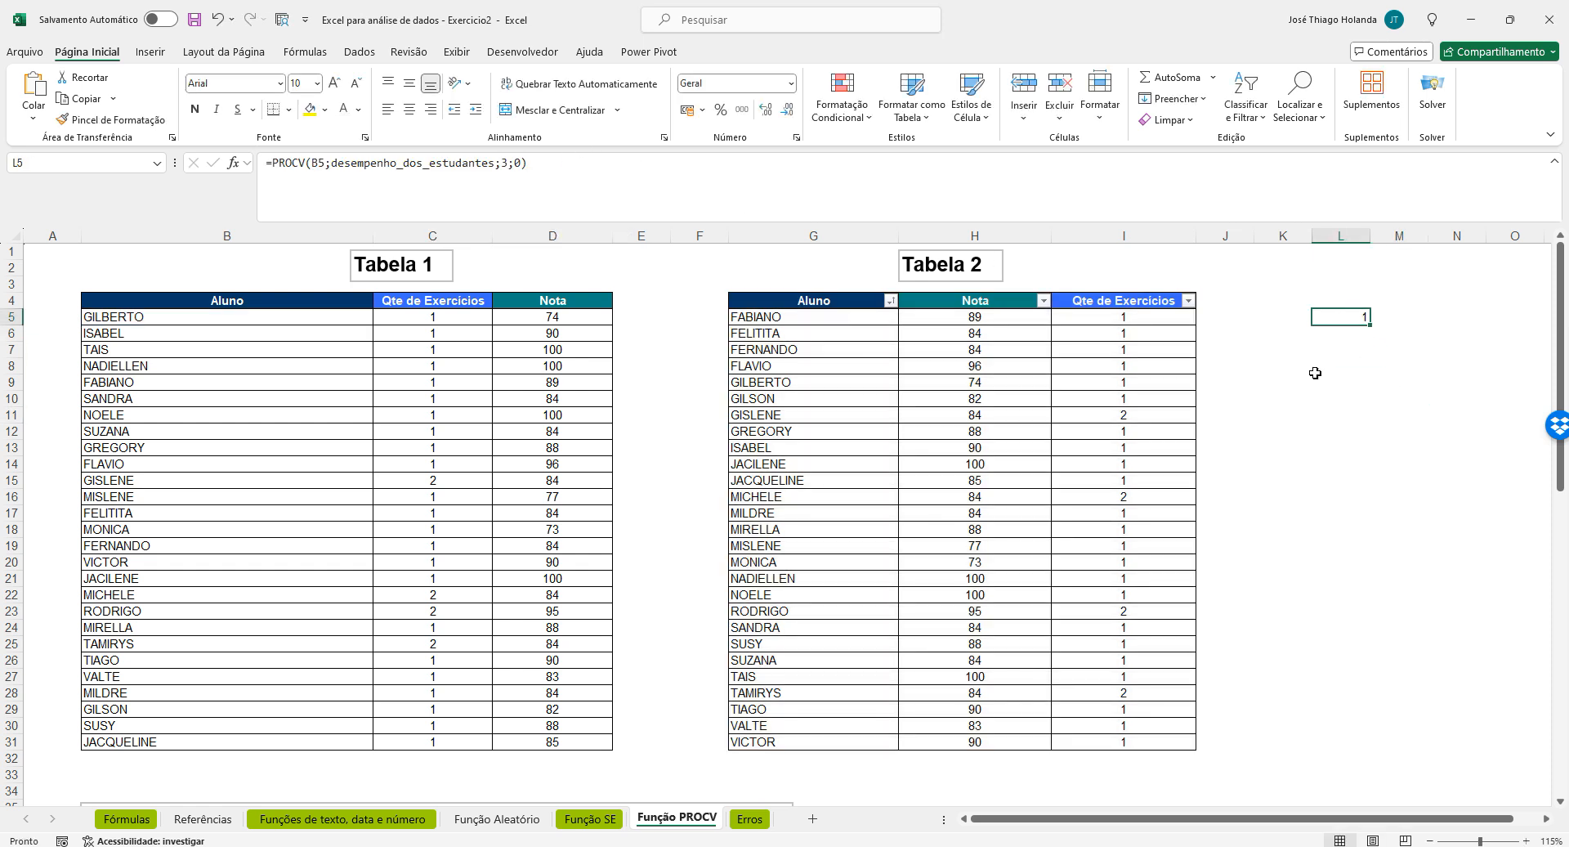
Examine the exercise text below Tabela 1 and Tabela 2 and the Agente Monitorado table with its instructions
scroll(1303, 413, "down", 4)
scroll(1303, 421, "down", 1)
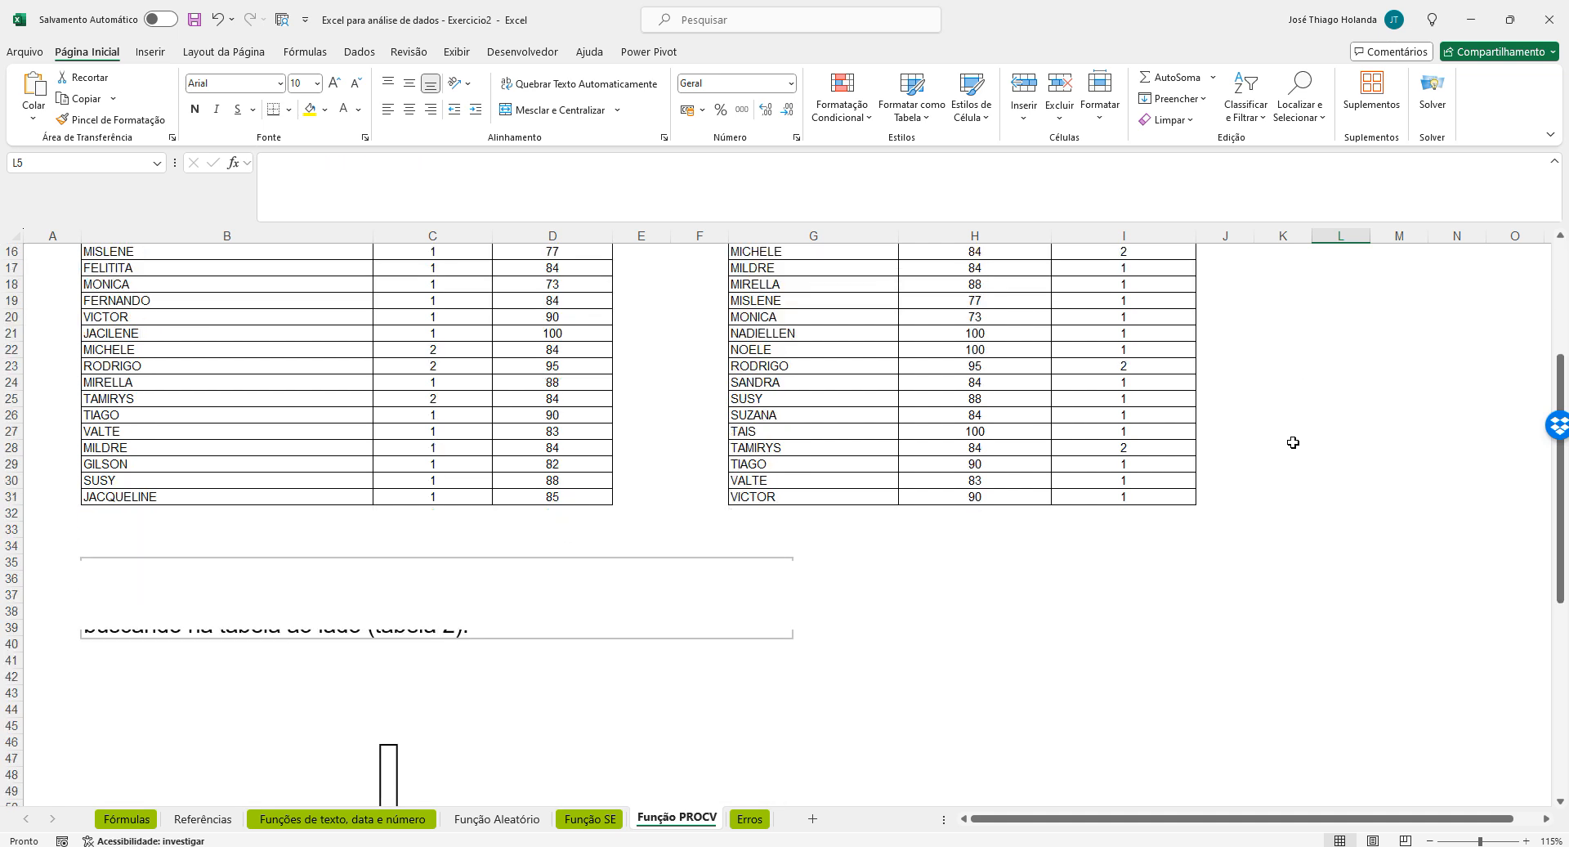
left_click(977, 599)
scroll(965, 606, "down", 3)
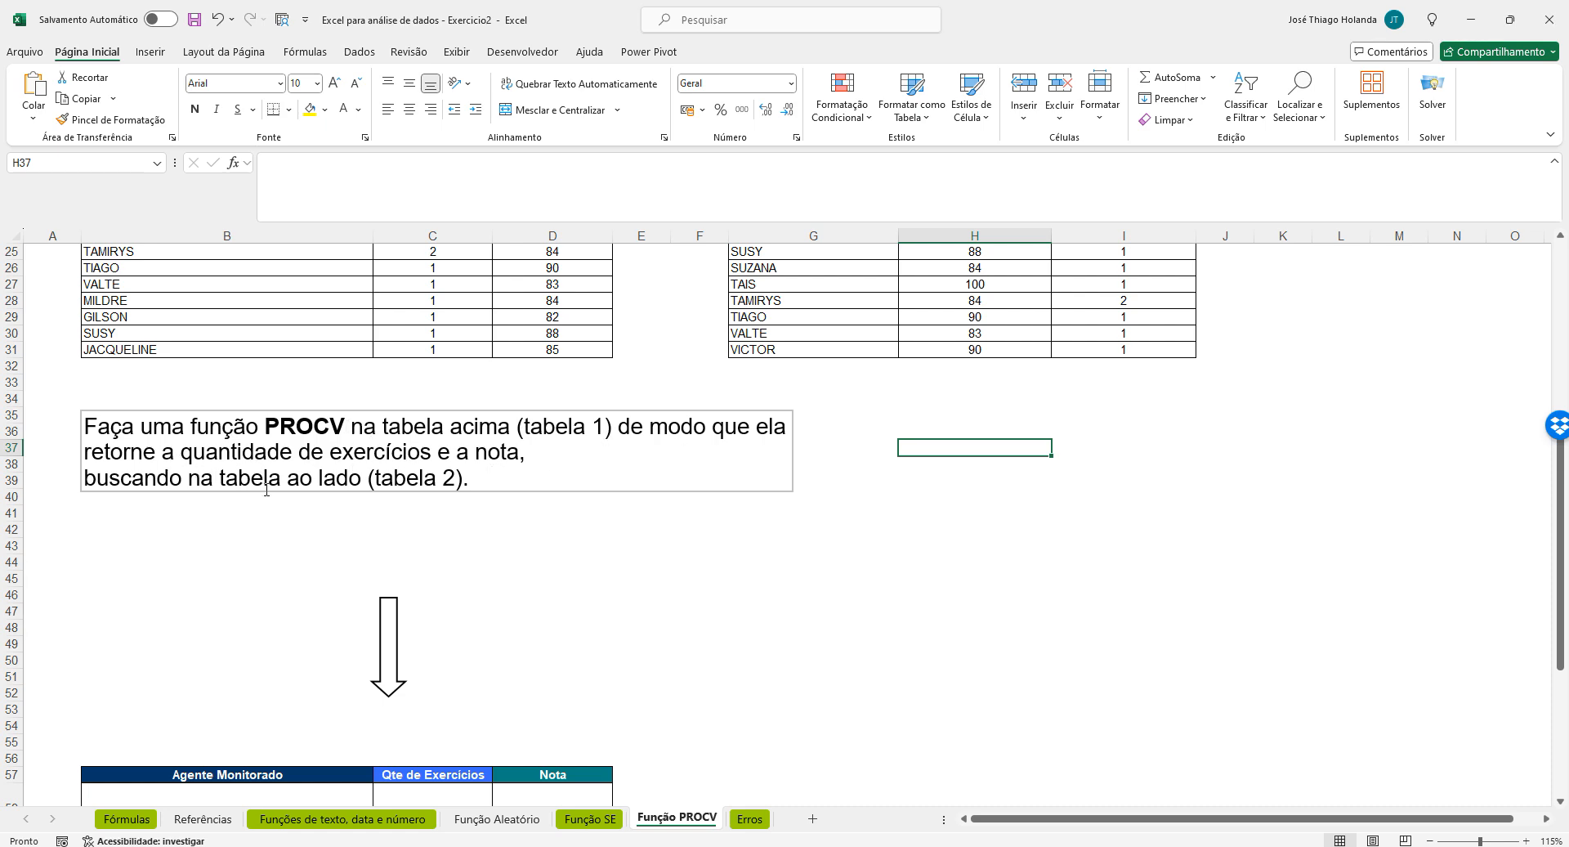
scroll(266, 489, "down", 2)
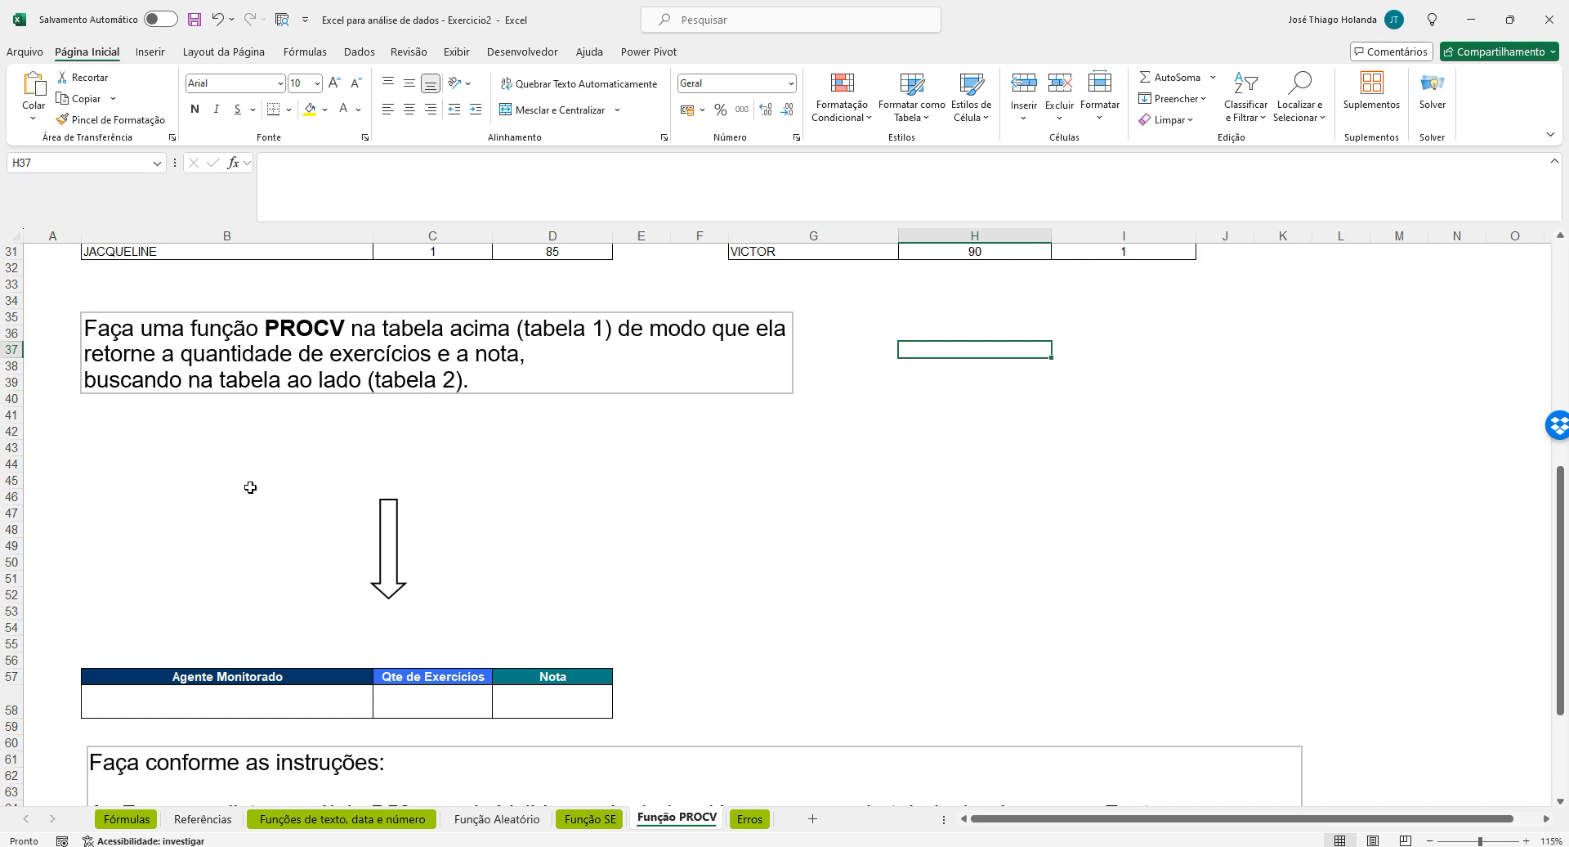
scroll(1057, 490, "up", 10)
scroll(1057, 489, "down", 14)
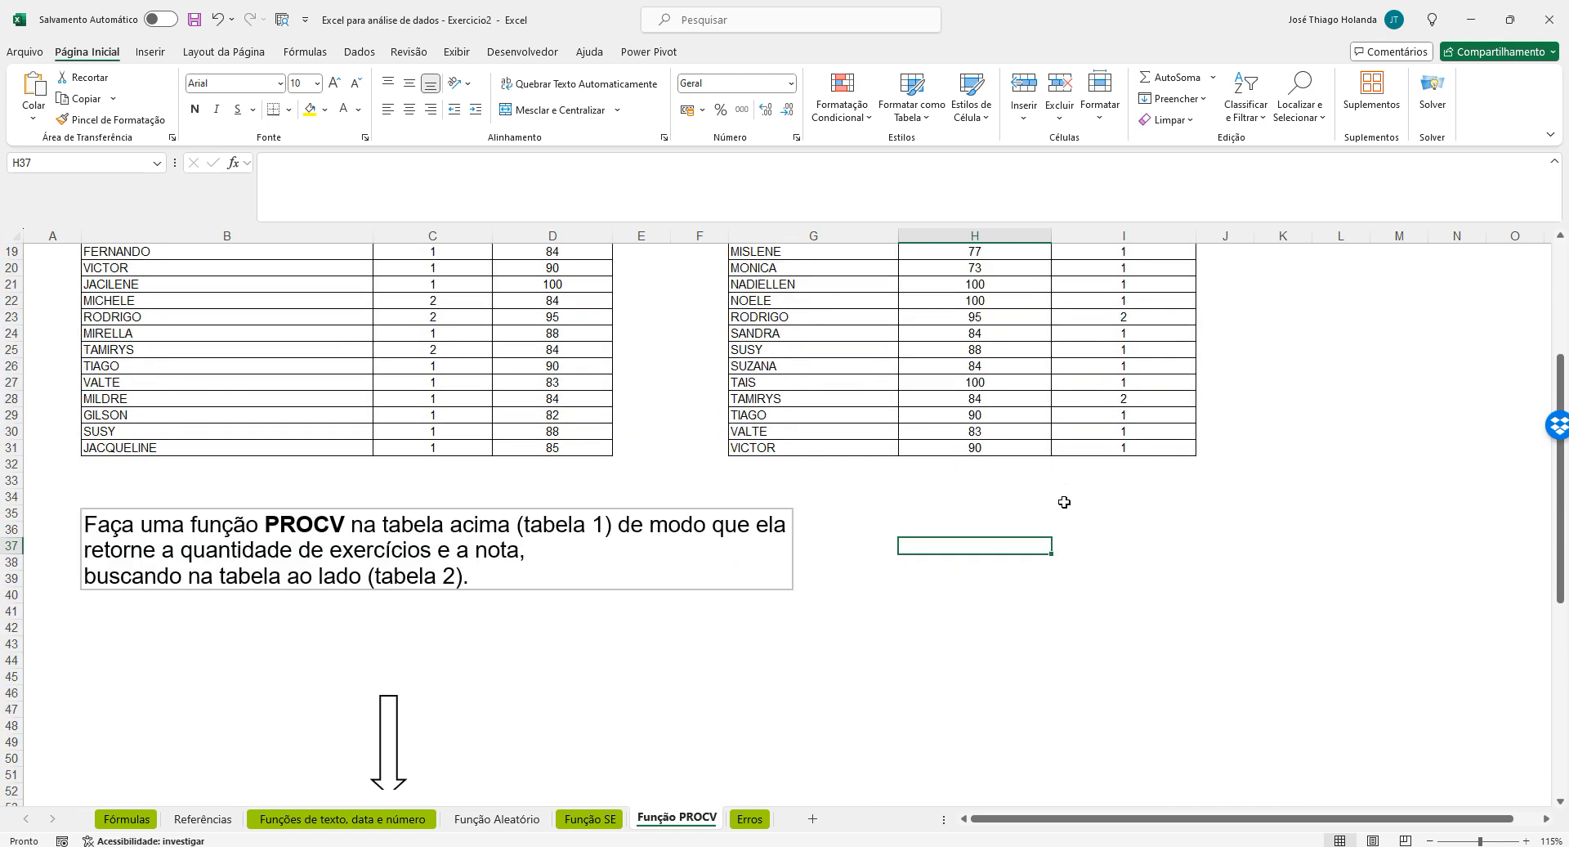
scroll(1052, 504, "up", 6)
scroll(1052, 504, "up", 2)
scroll(507, 474, "up", 6)
scroll(433, 510, "down", 12)
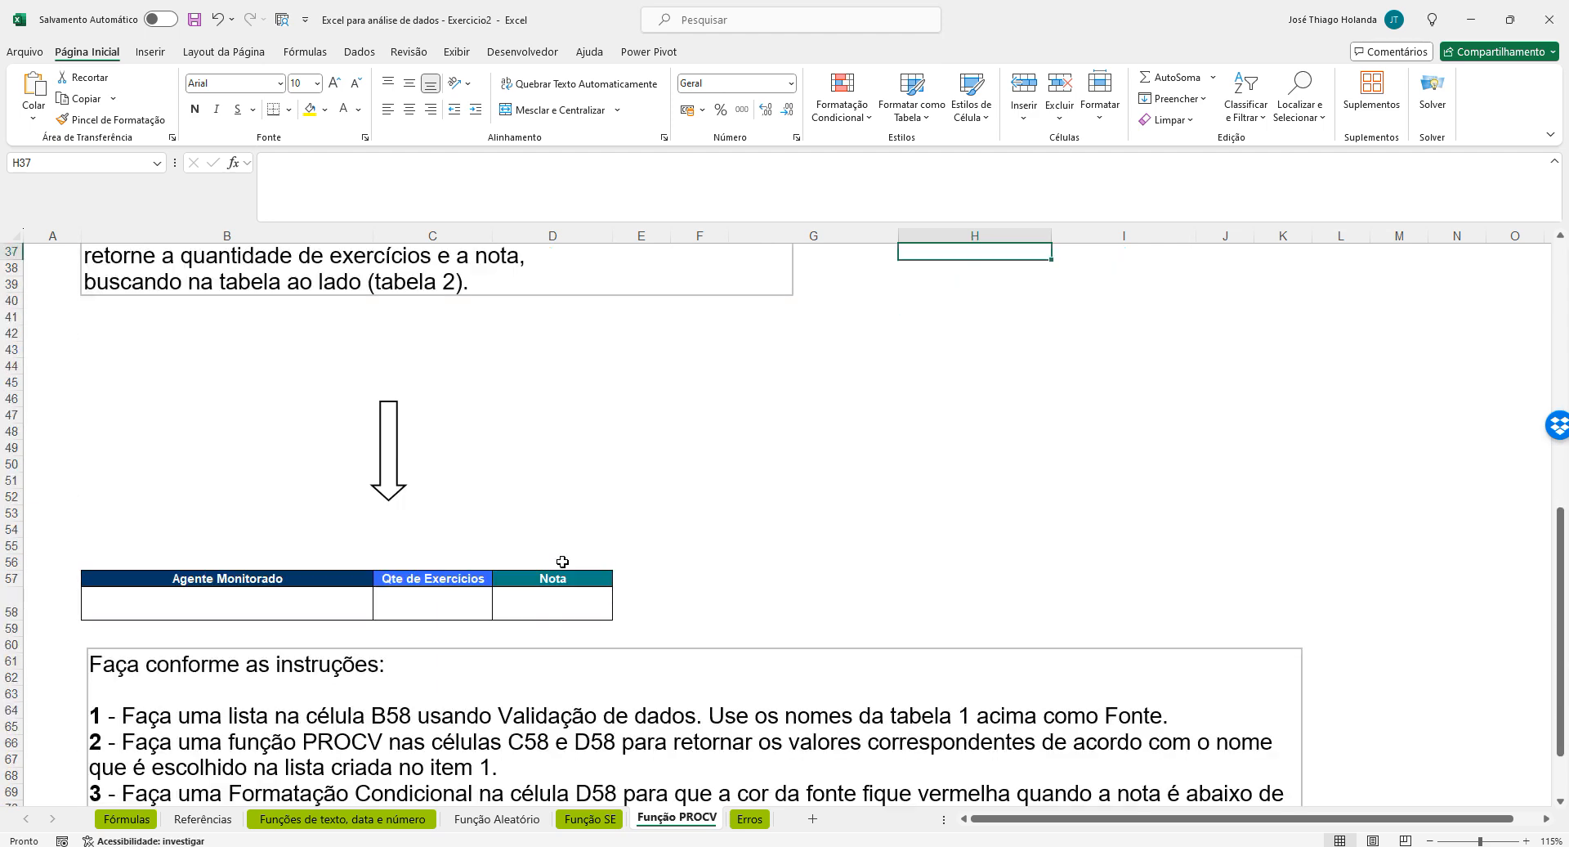
scroll(279, 514, "down", 2)
Review the Aluno names in B5:B31 of Tabela 1 as the list source and select cell B58 under Agente Monitorado
left_click(262, 505)
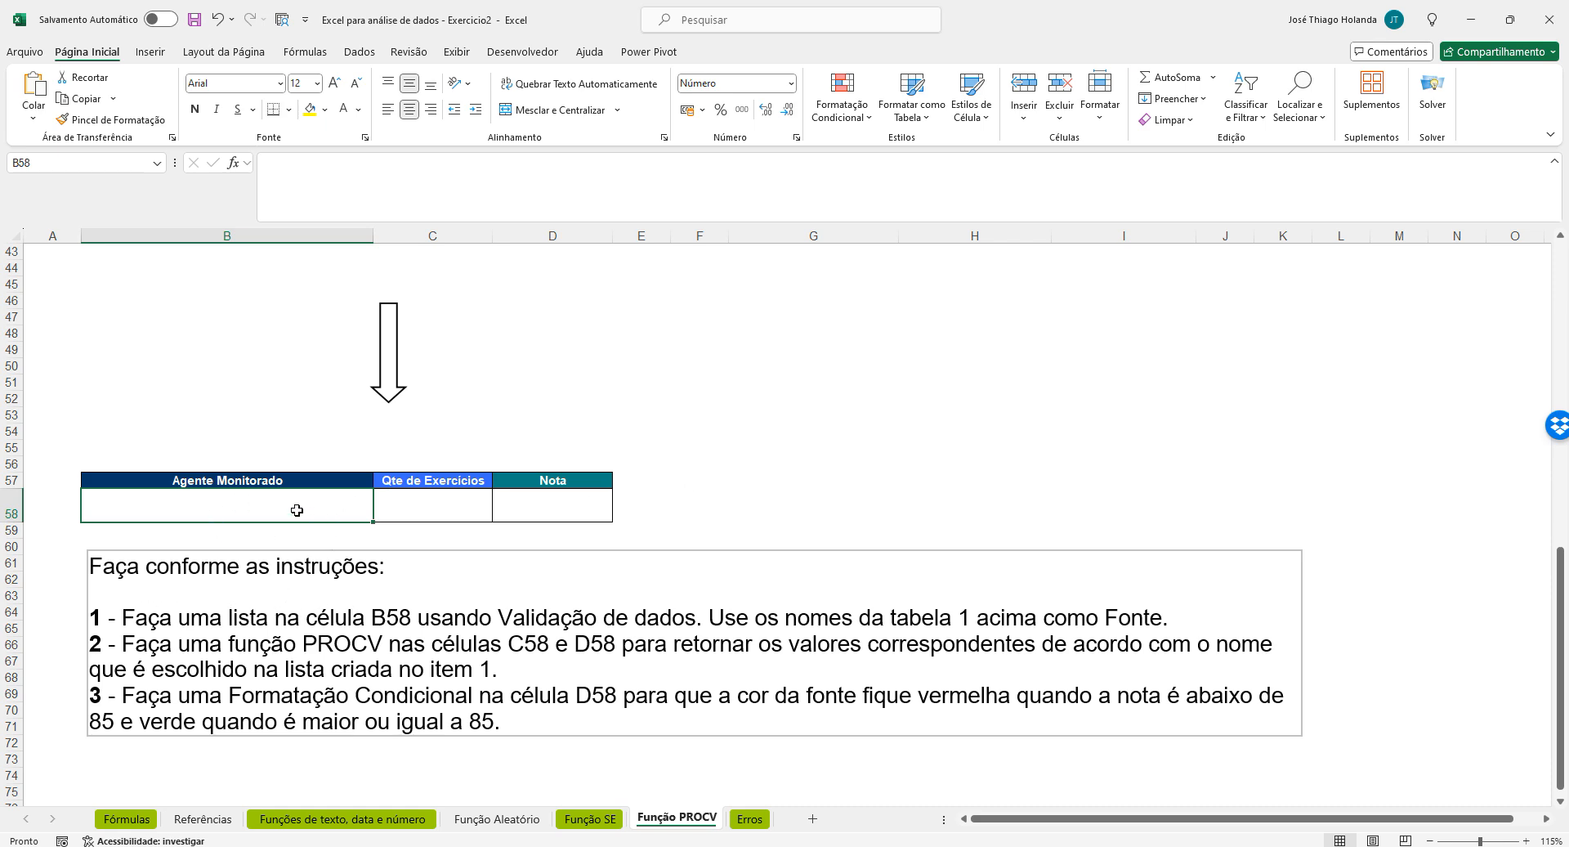
scroll(296, 510, "up", 13)
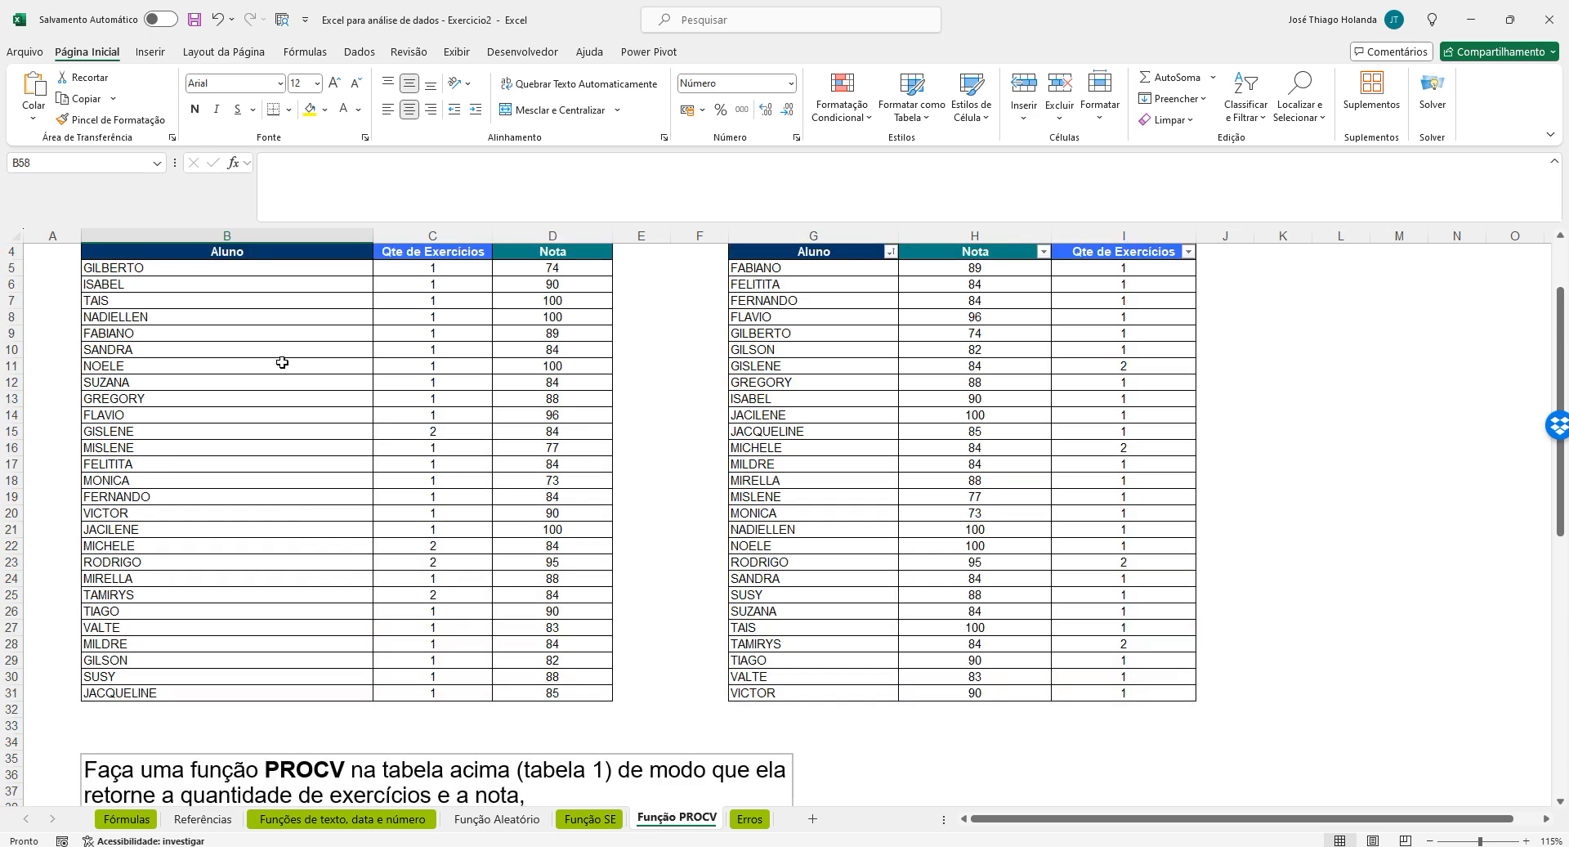
scroll(265, 690, "down", 5)
scroll(266, 691, "down", 6)
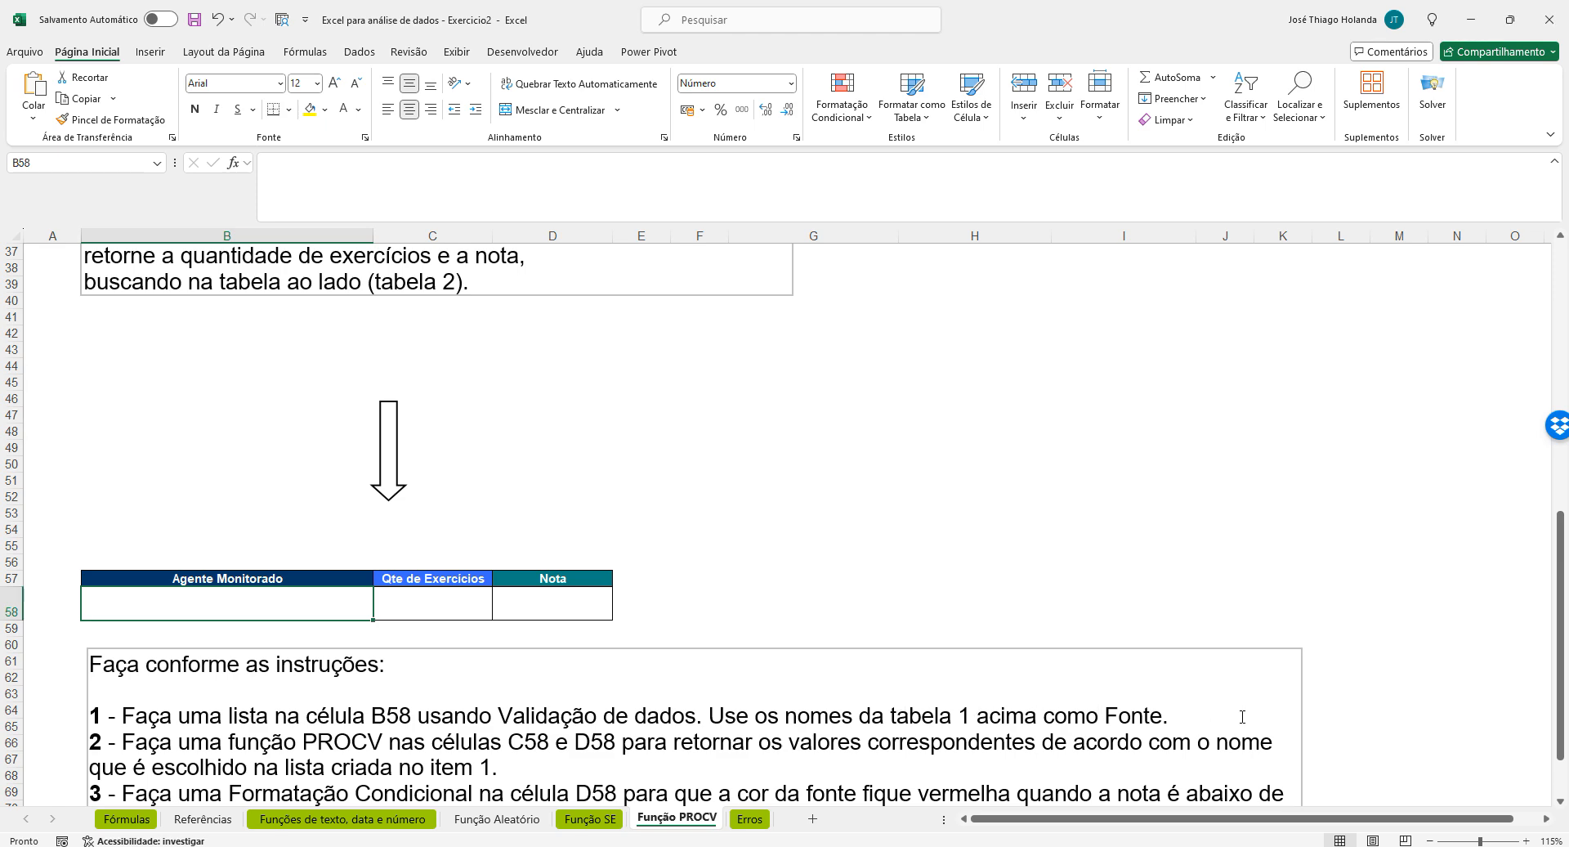
scroll(1140, 710, "up", 12)
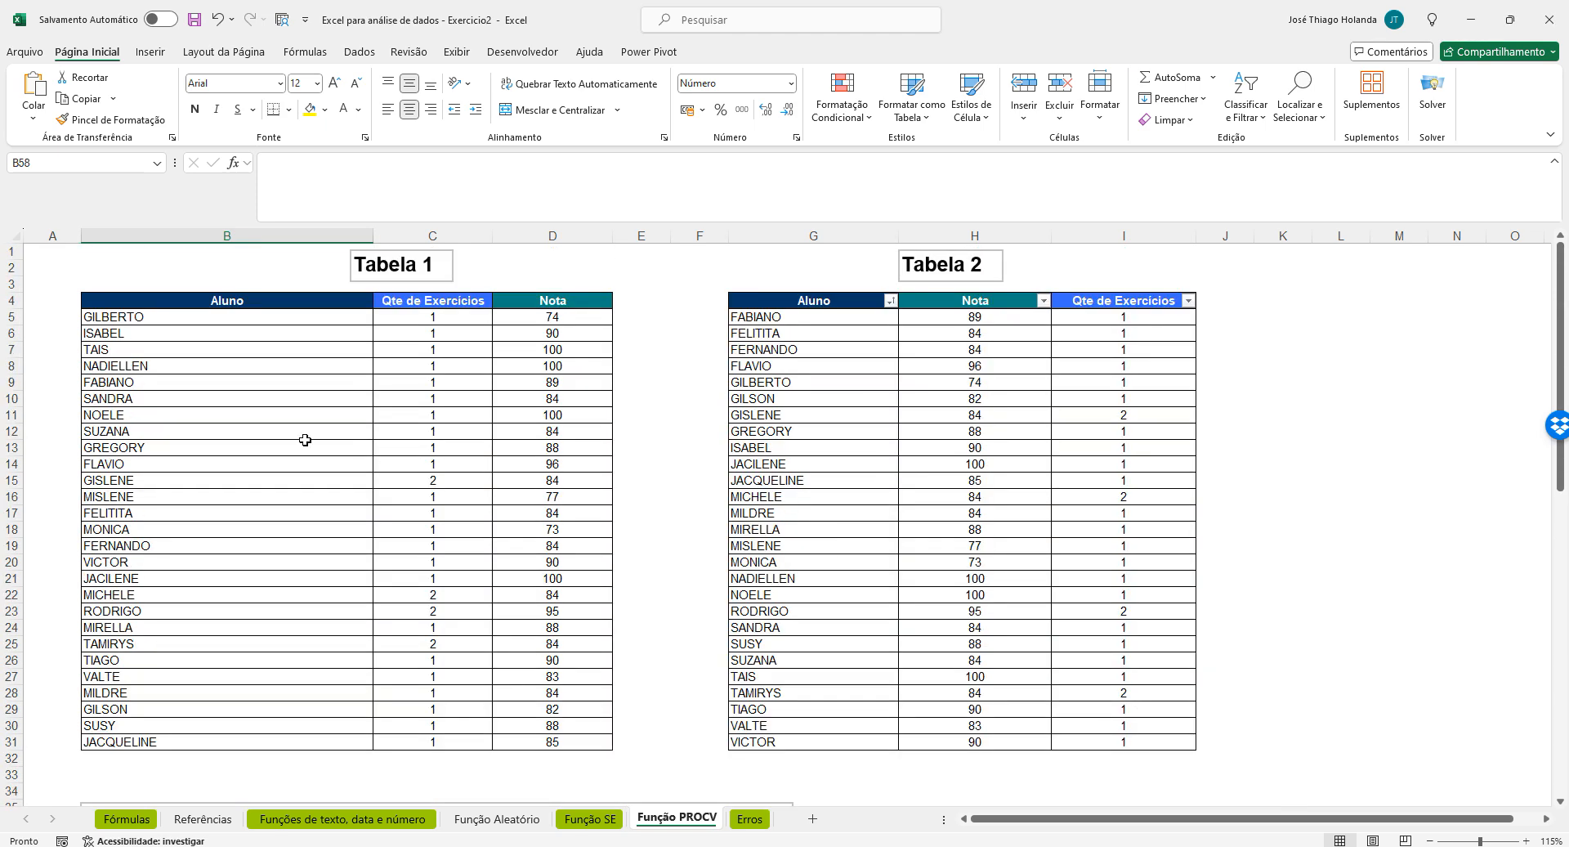
left_click_drag(172, 323, 180, 740)
scroll(191, 708, "down", 12)
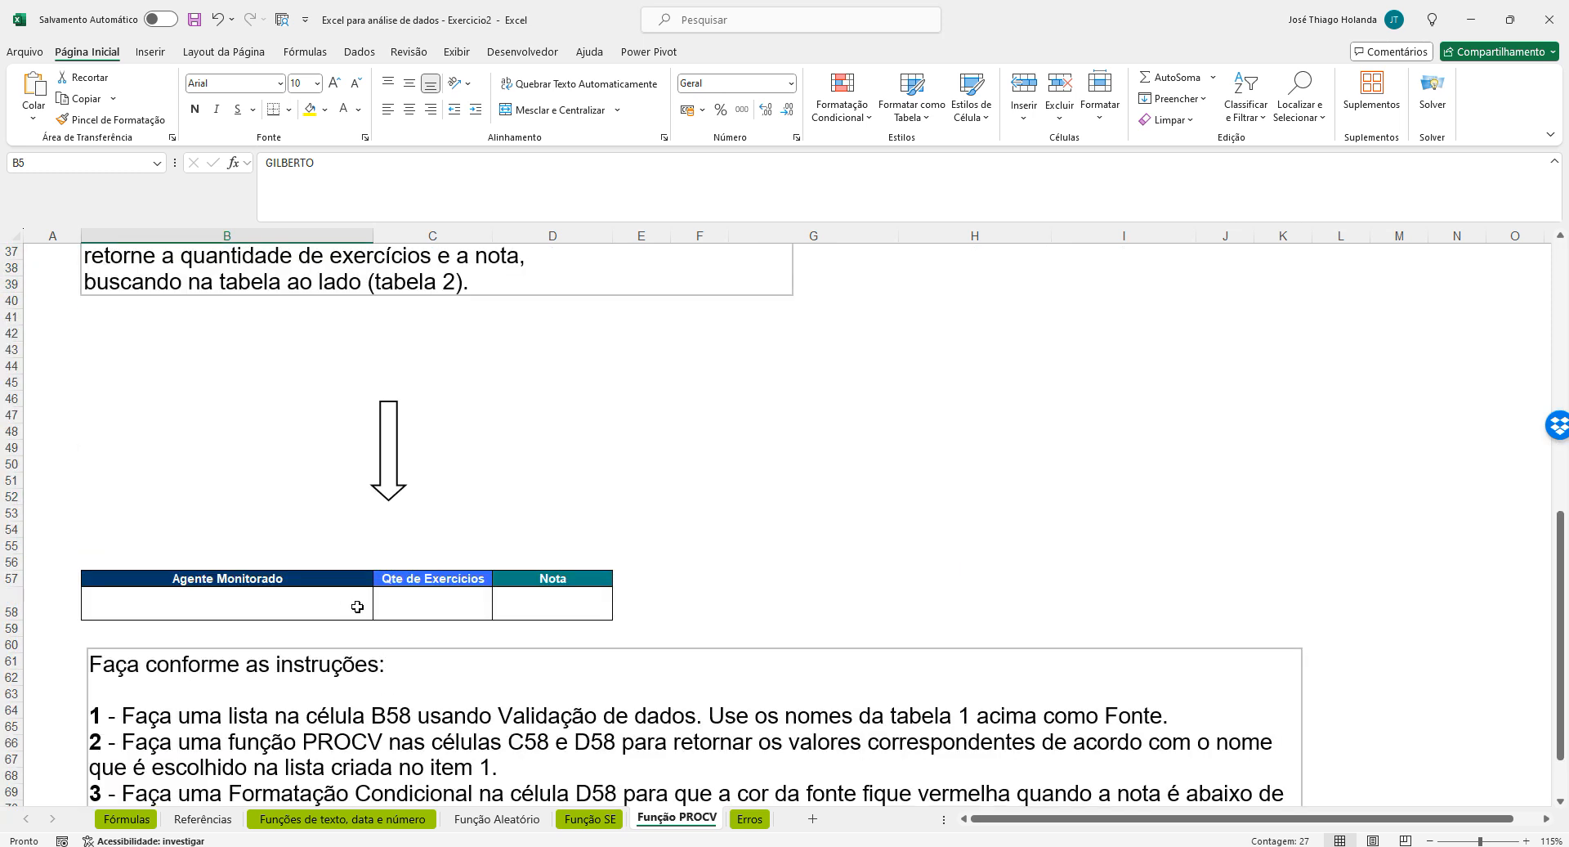
left_click(353, 605)
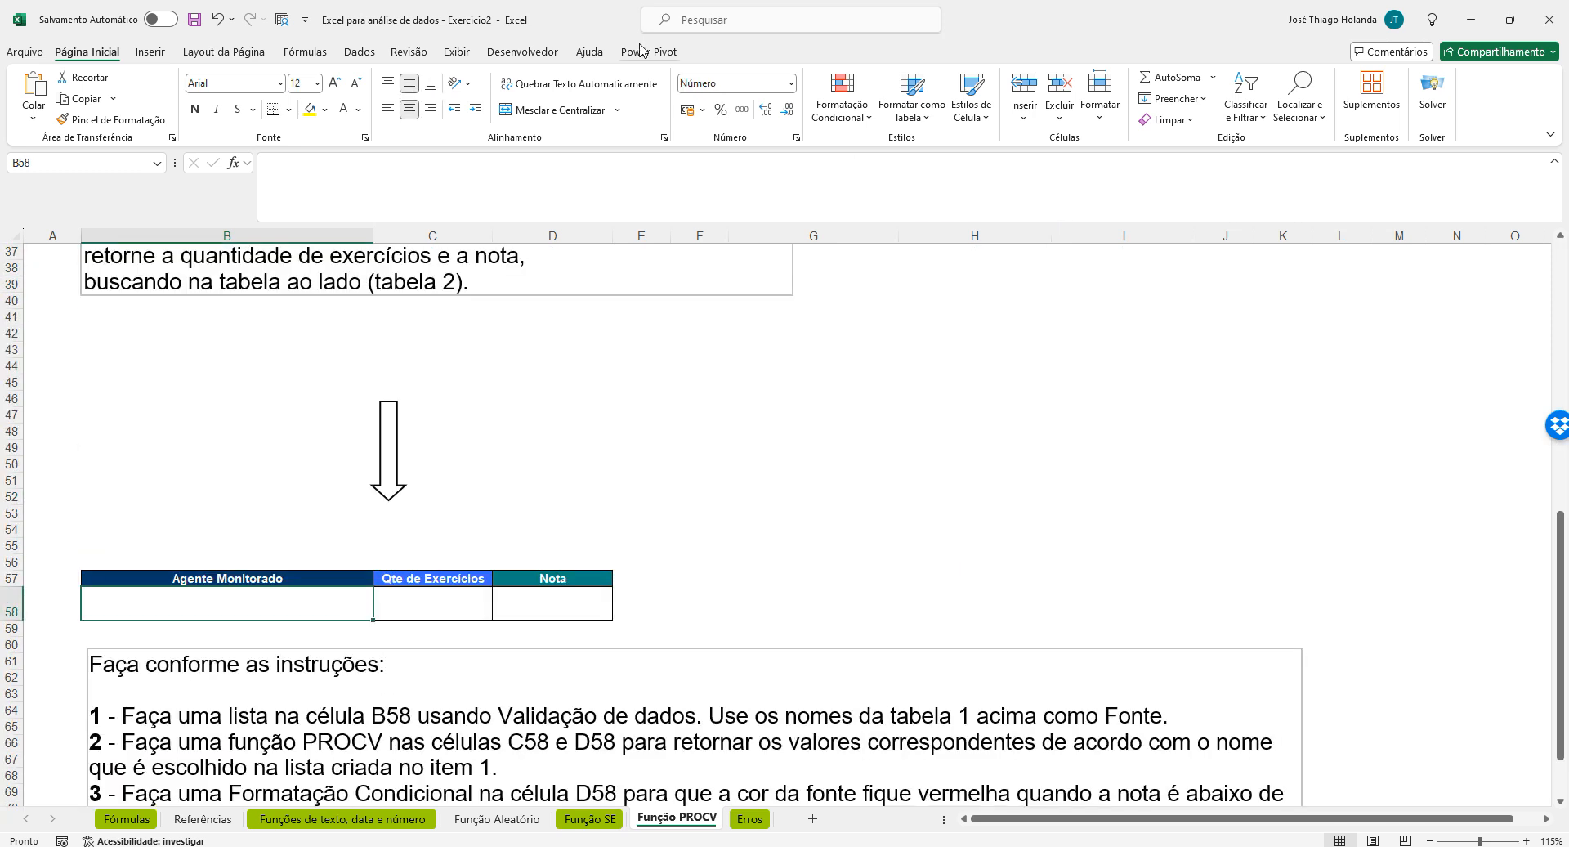
left_click(354, 52)
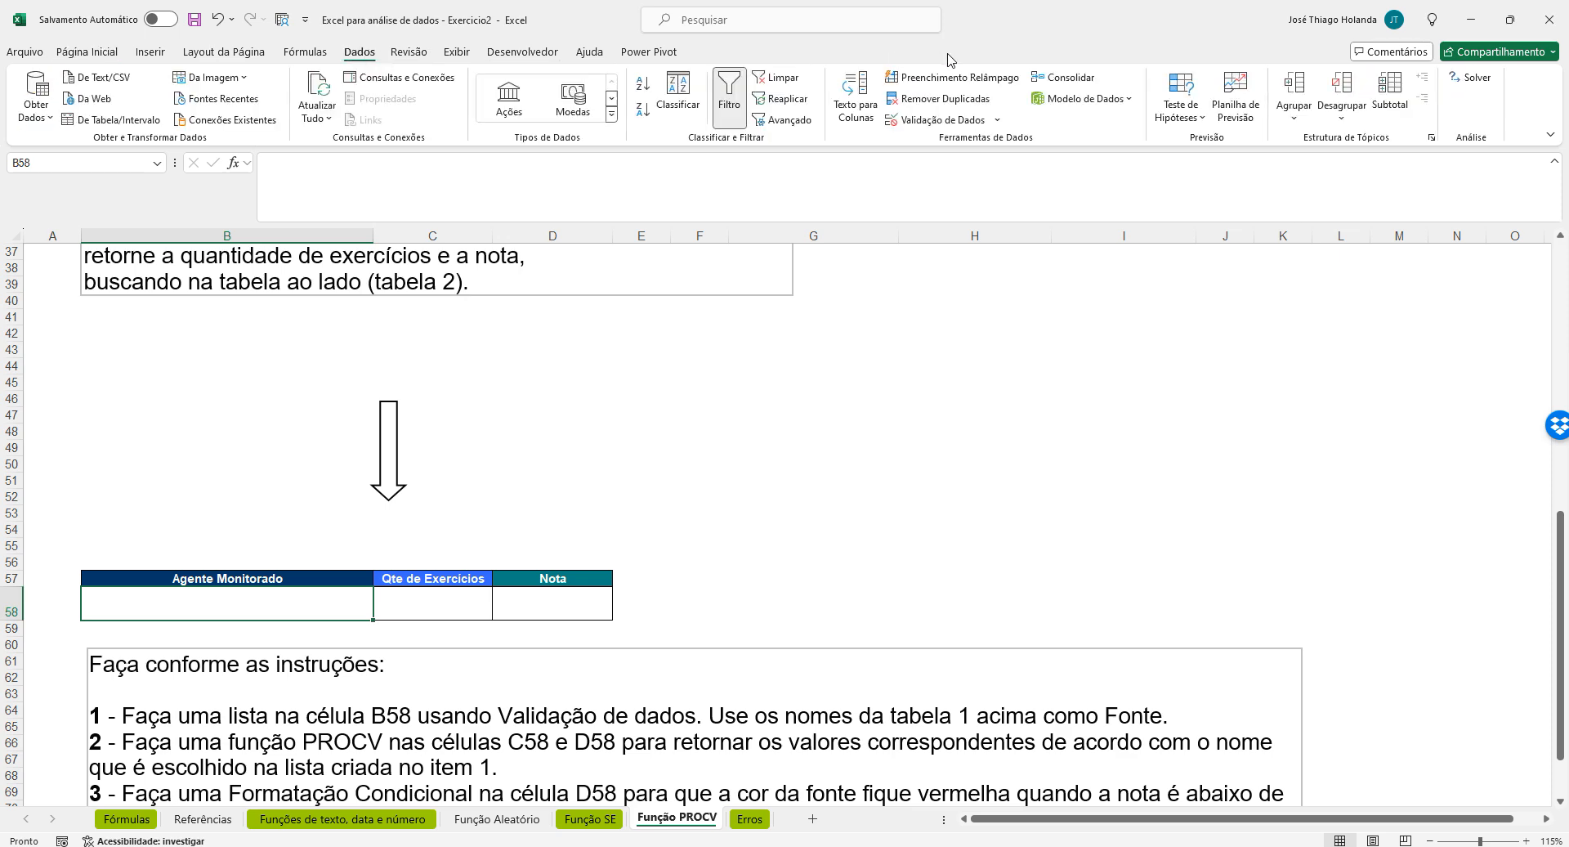
left_click(999, 122)
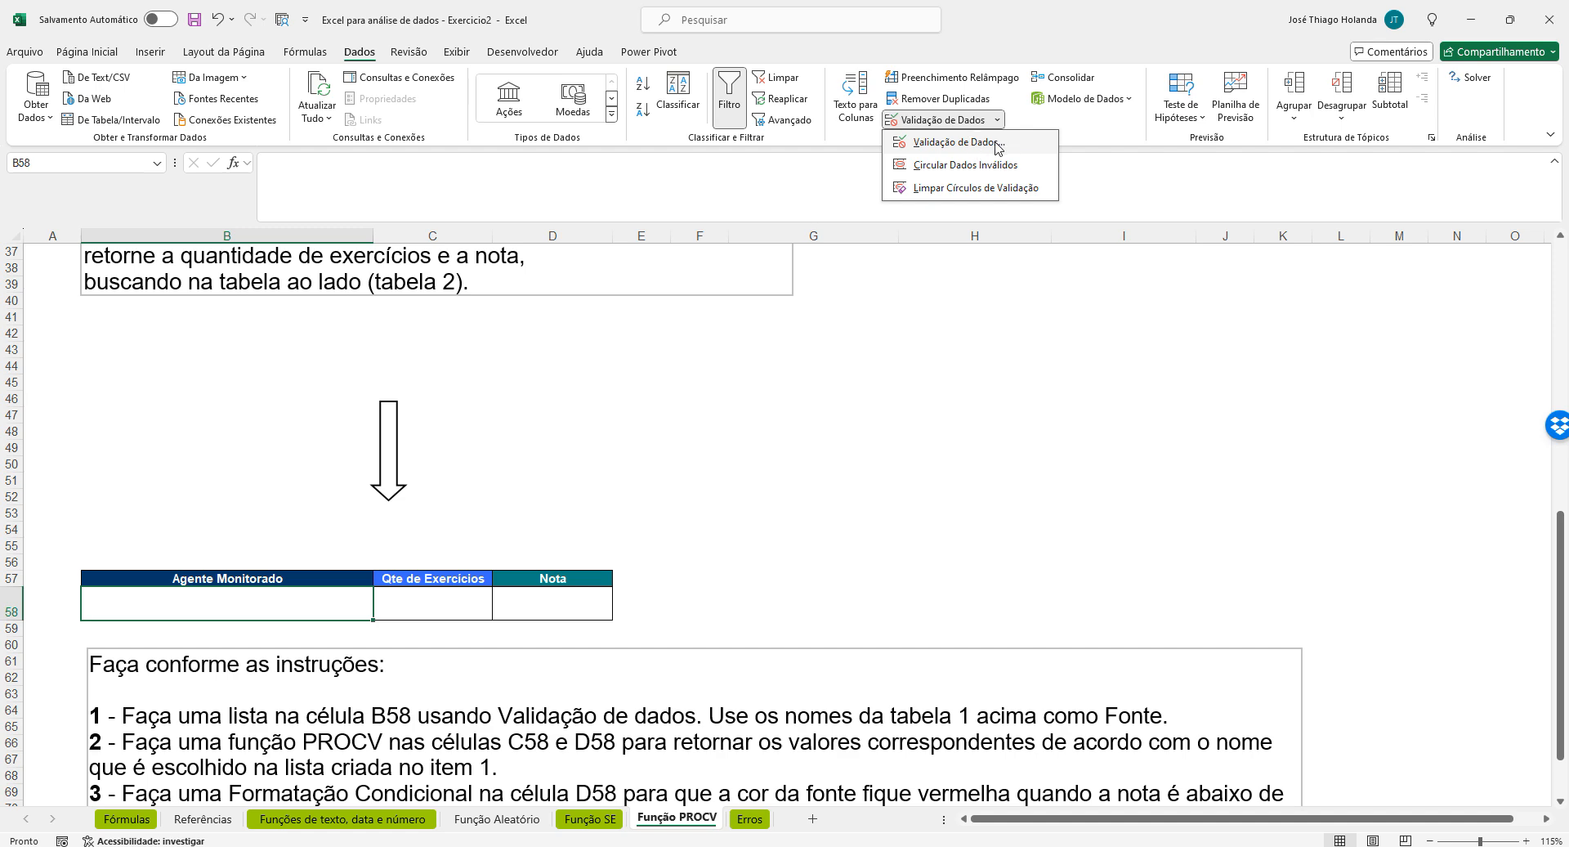
left_click(997, 144)
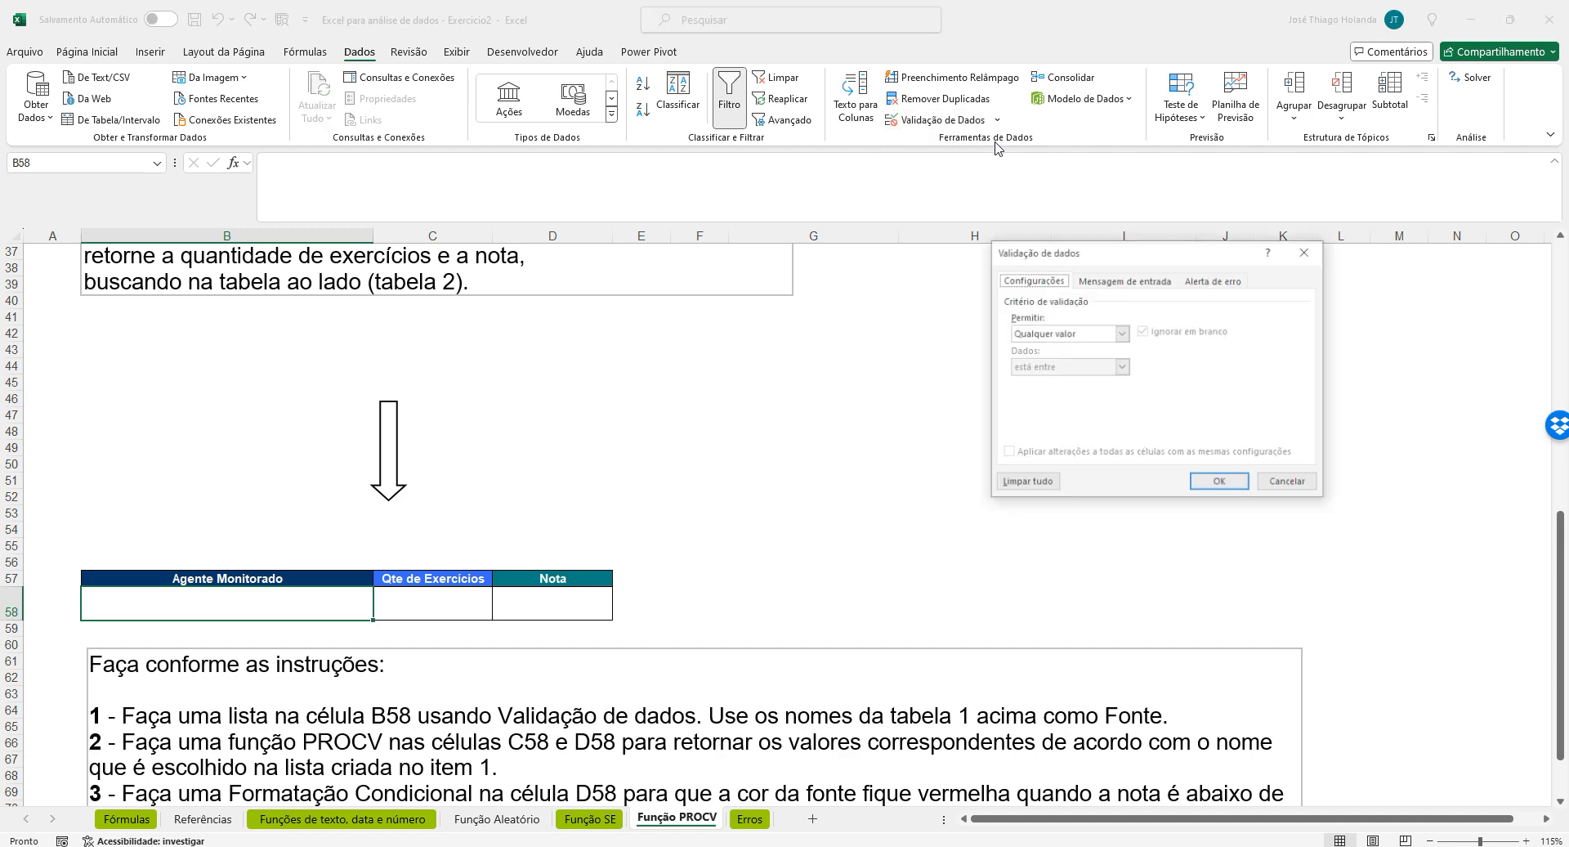
left_click(1093, 335)
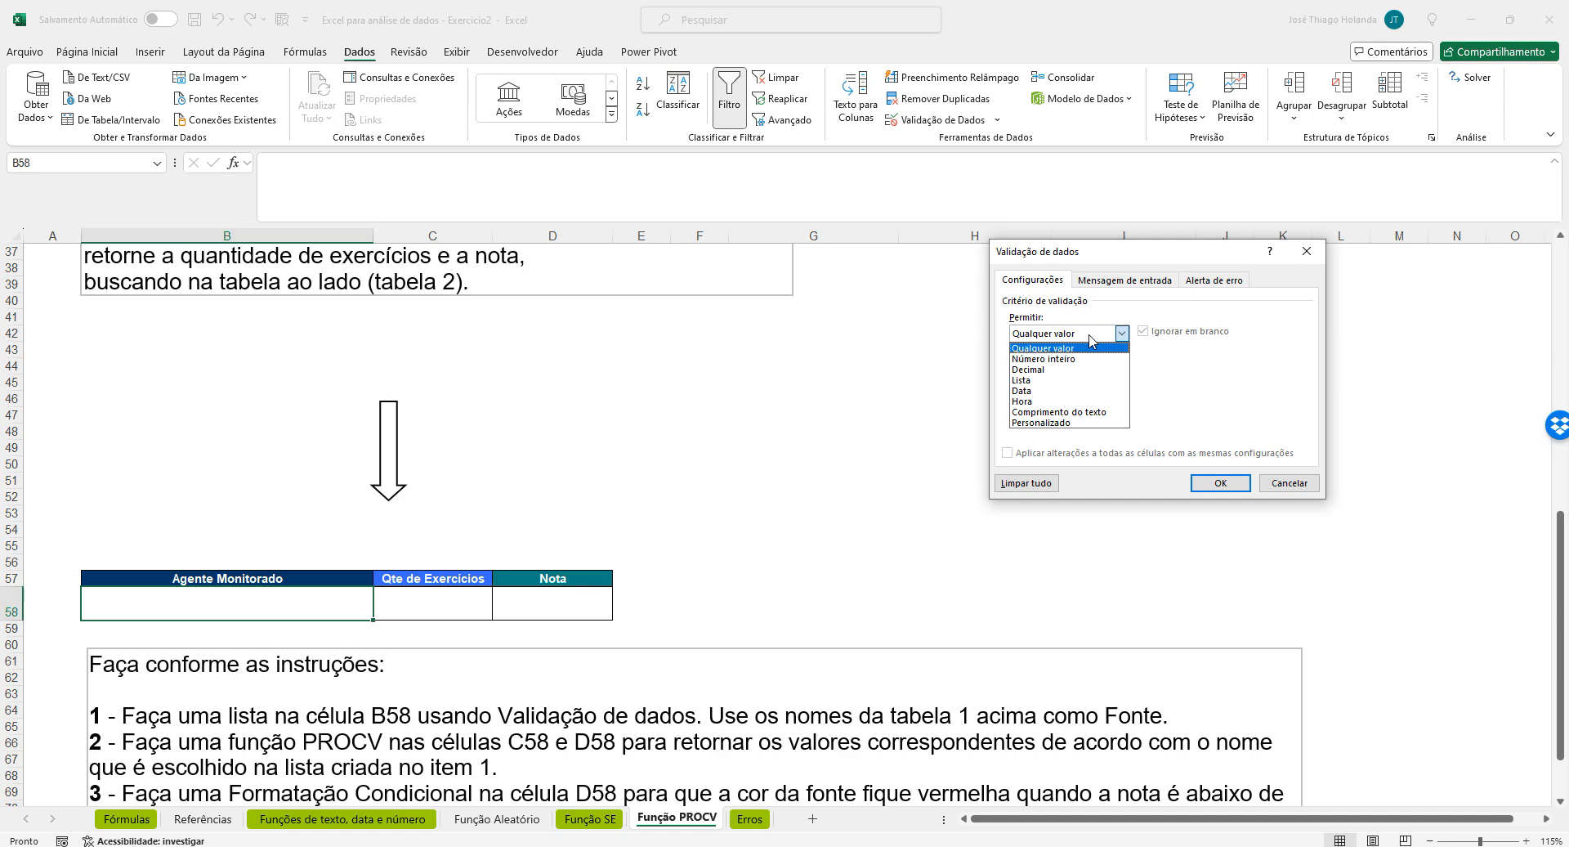
left_click(1052, 381)
left_click(1123, 279)
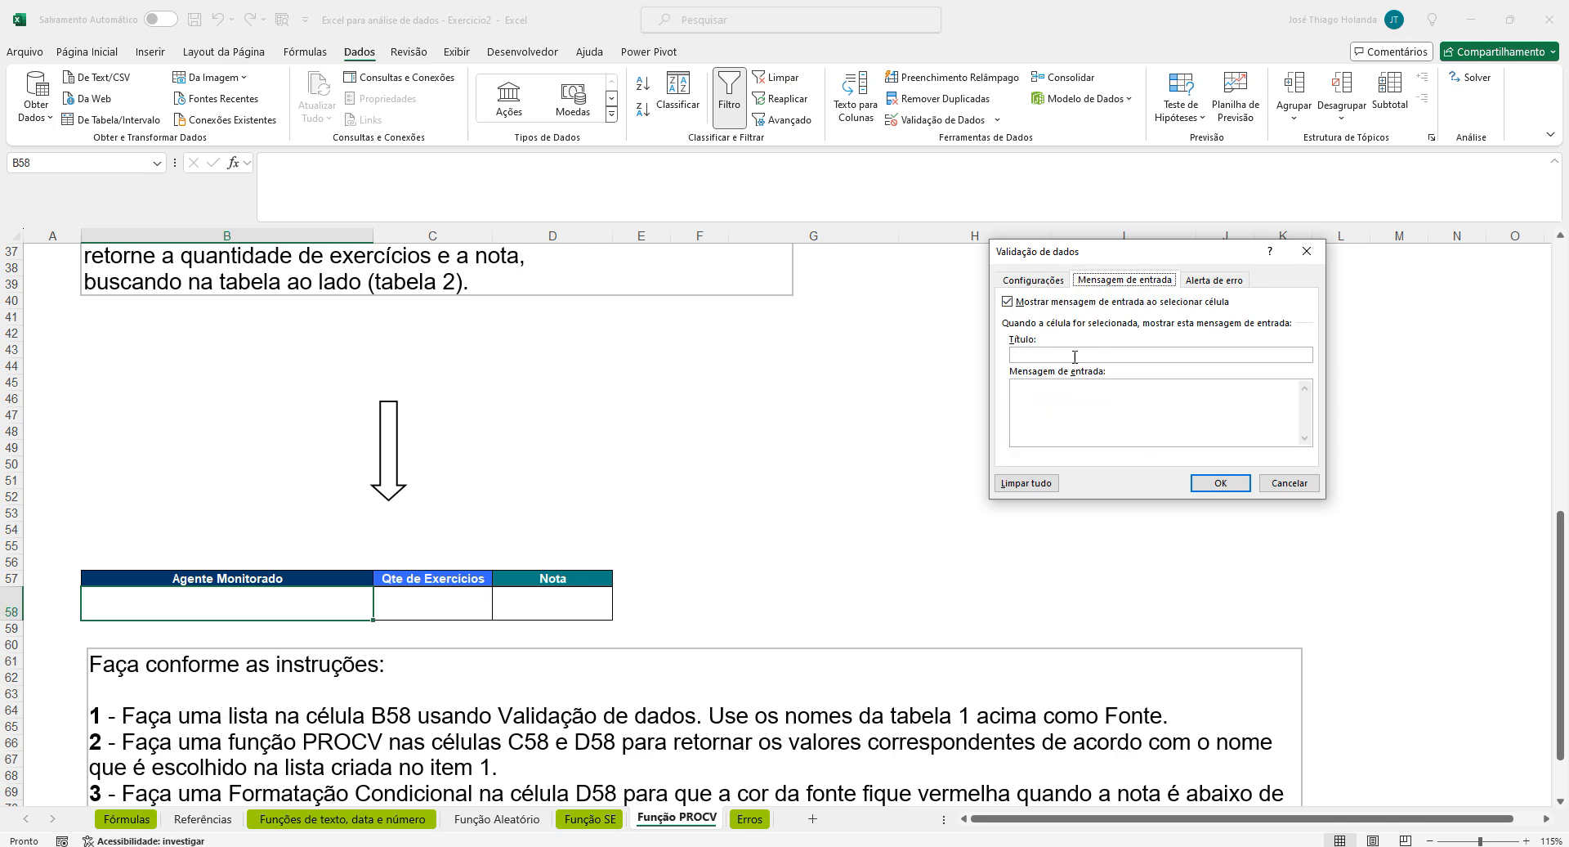
left_click(1222, 280)
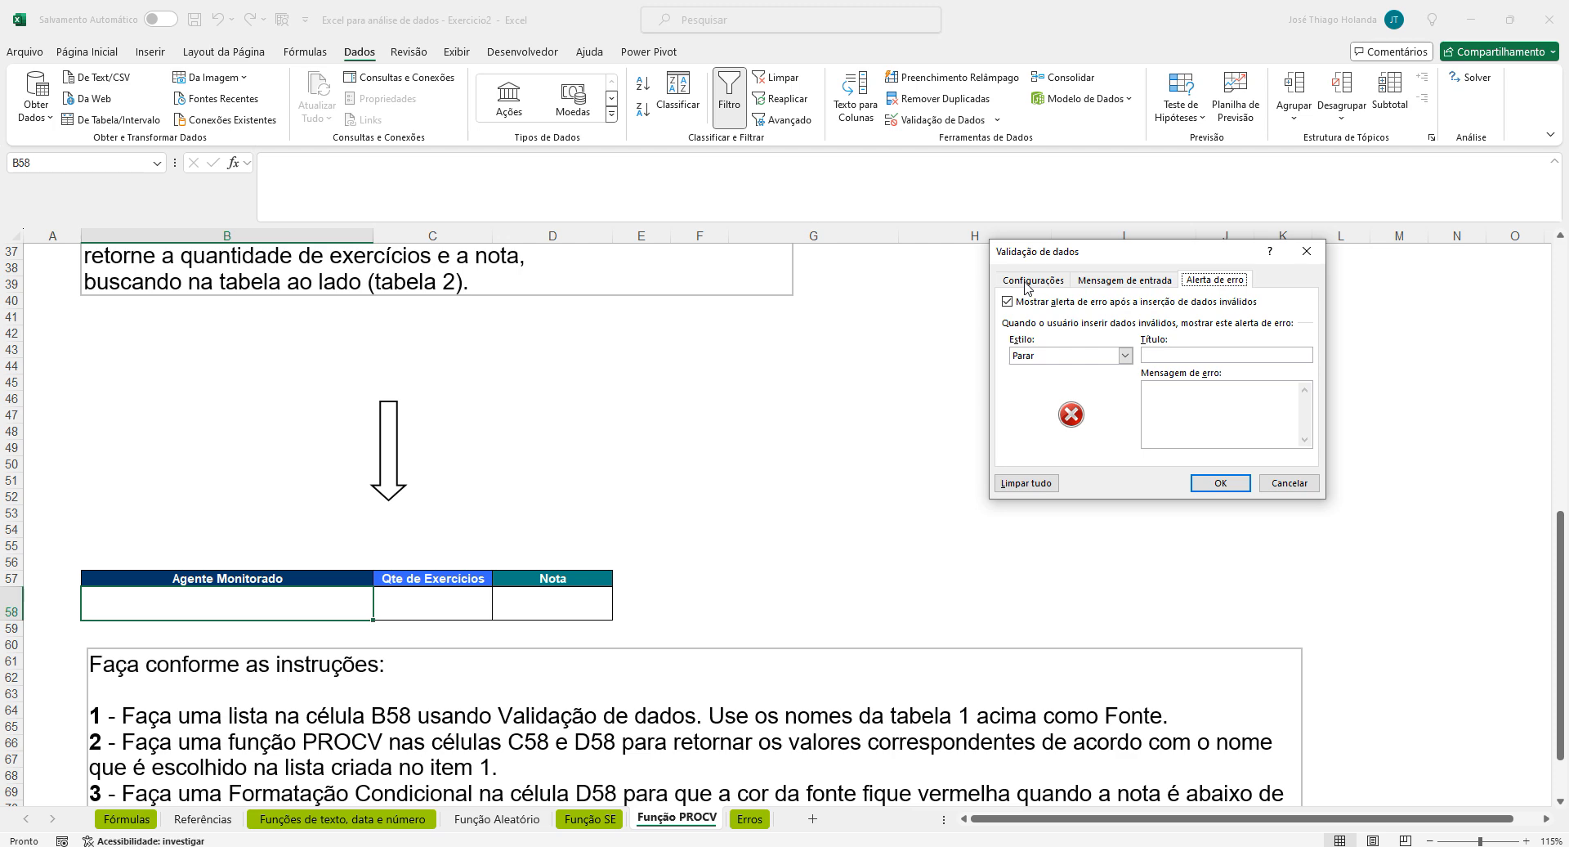
left_click(1291, 482)
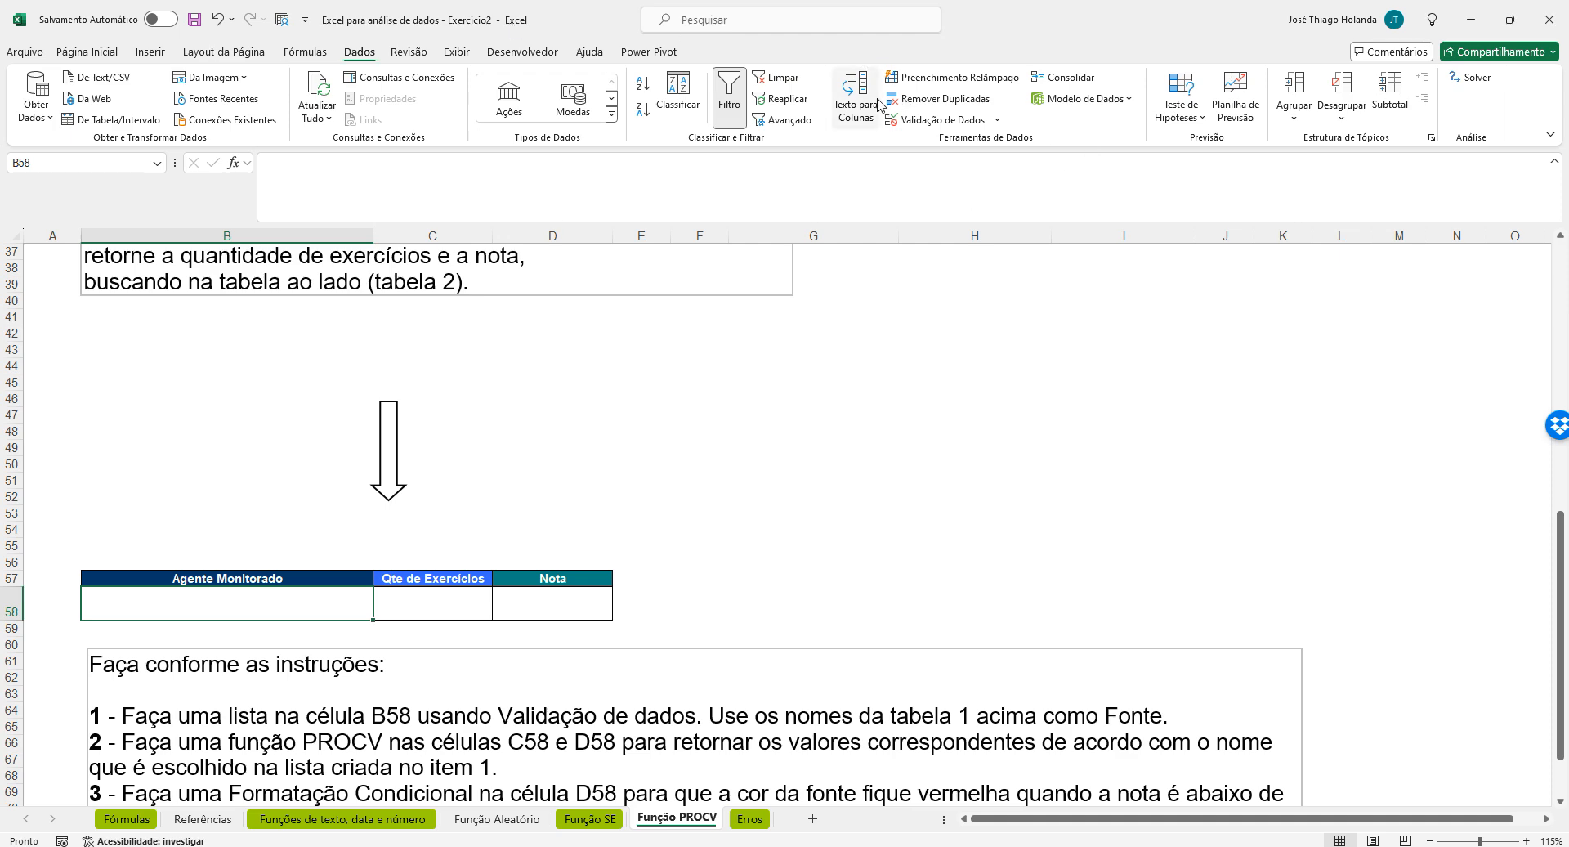
Apply a Lista data validation to B58 with the Tabela 1 student names =$B$5:$B$31 as its source
left_click(940, 119)
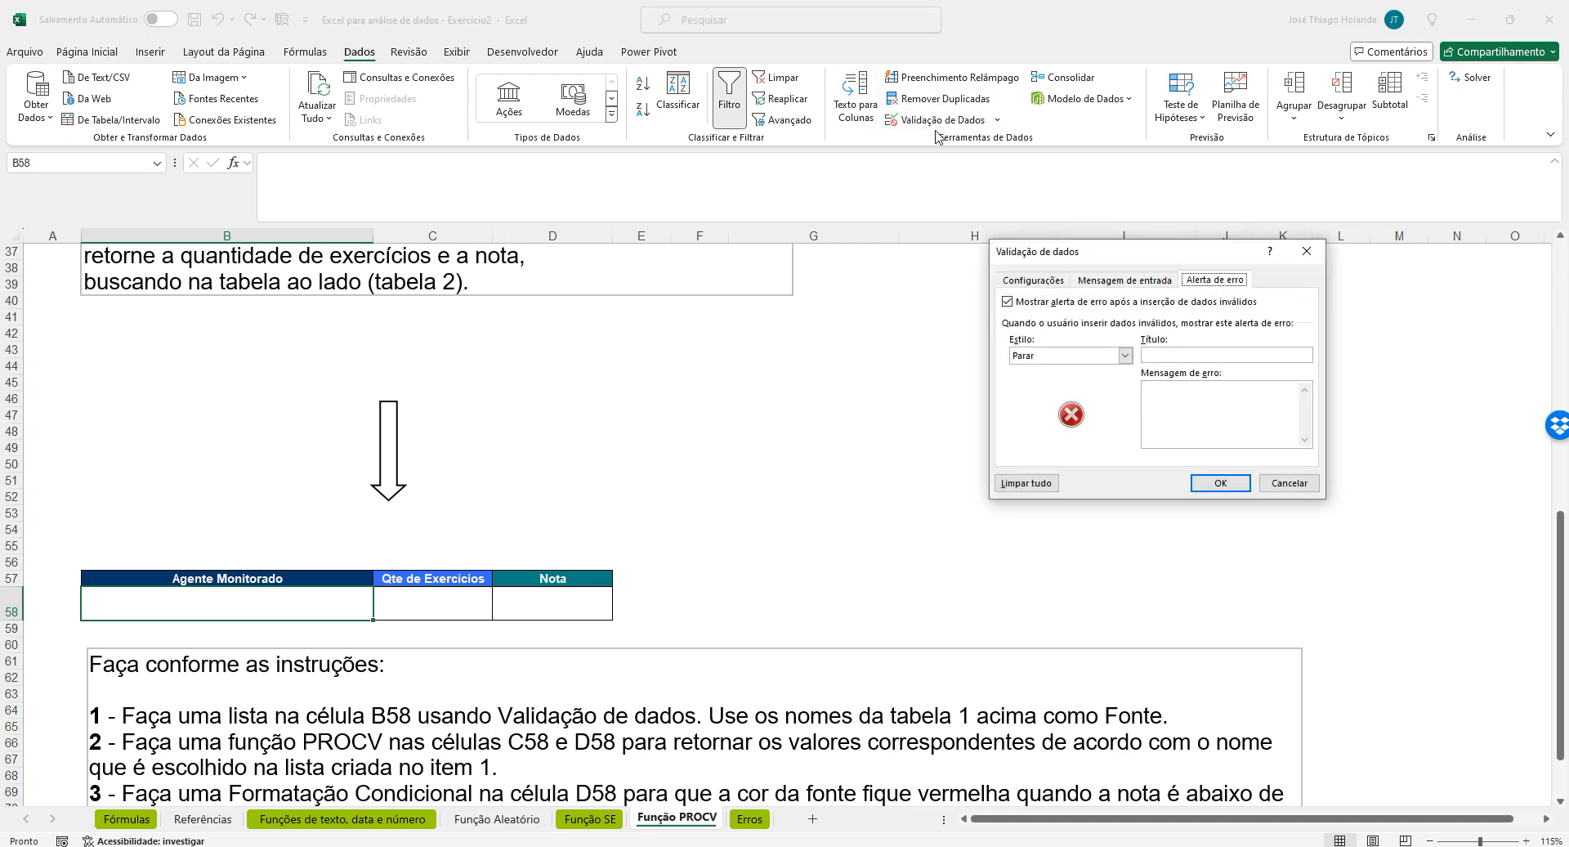
left_click(1052, 282)
left_click(1063, 333)
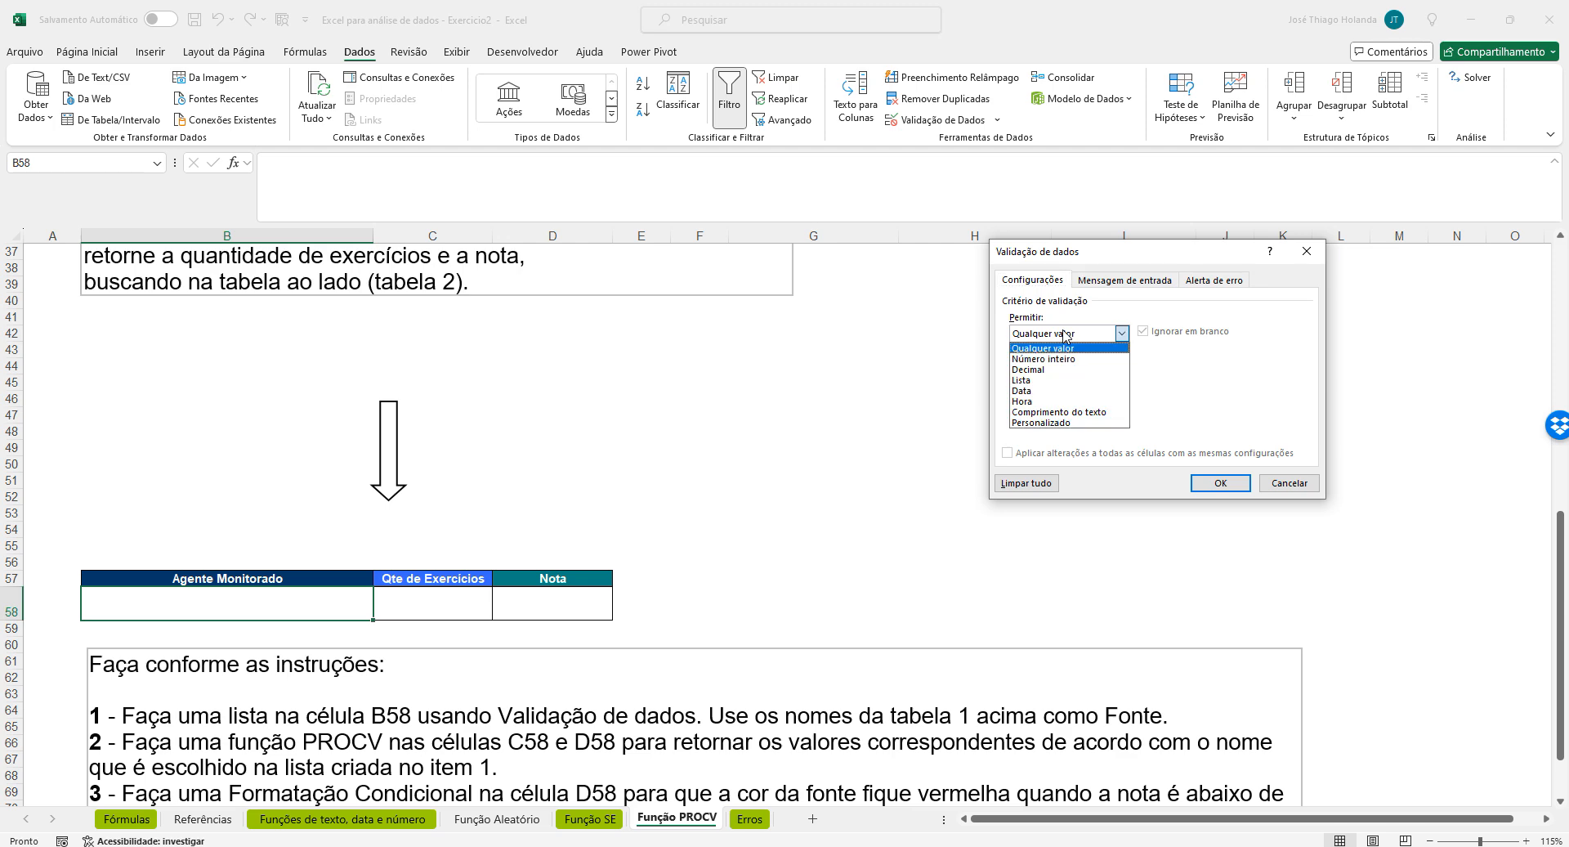
left_click(1046, 381)
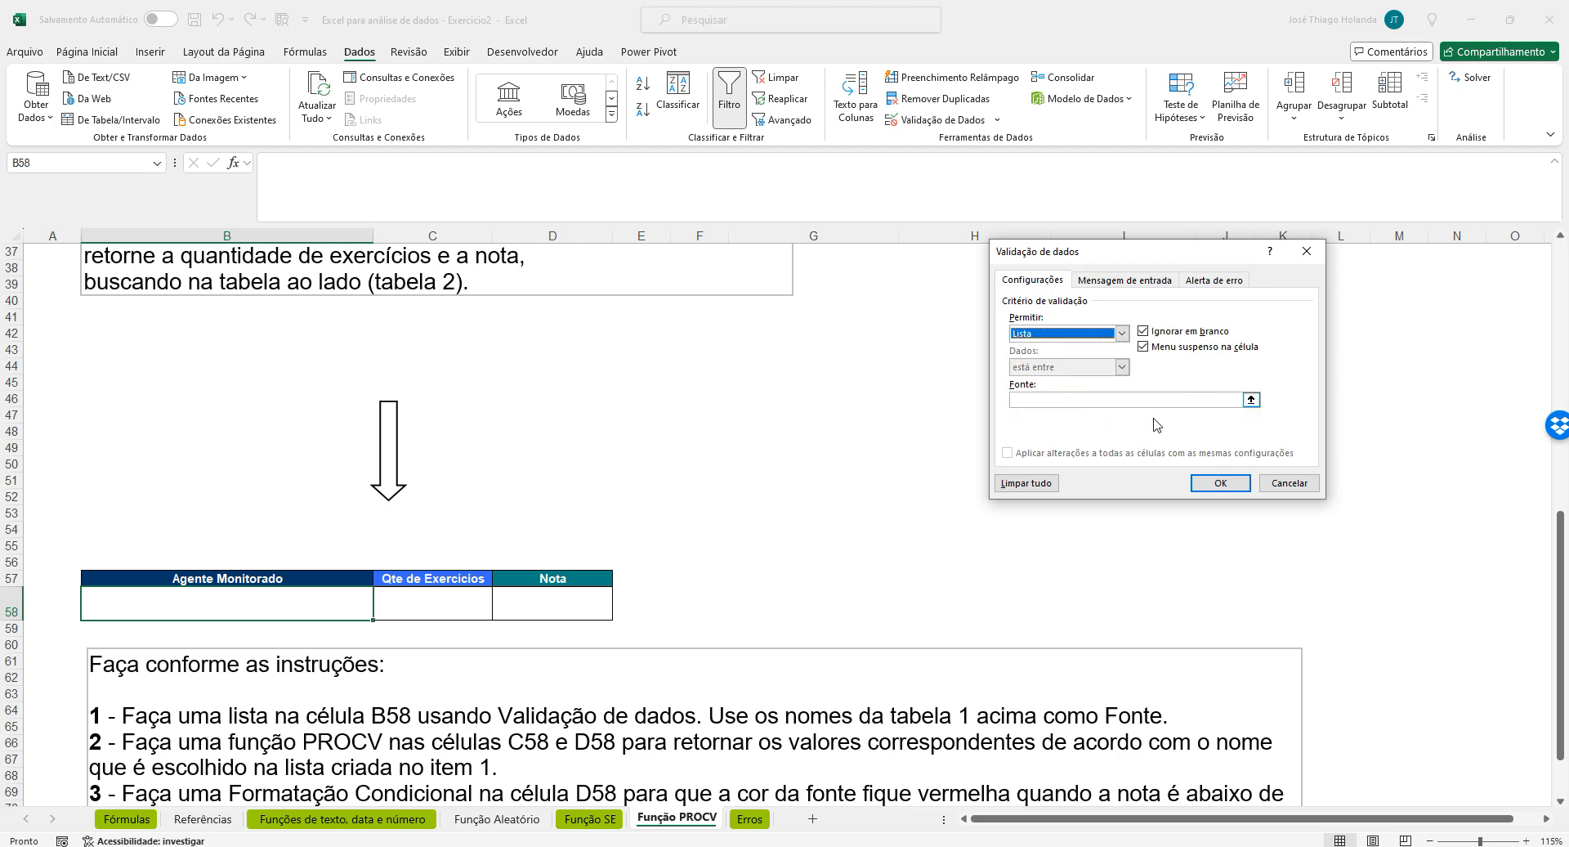
left_click(1251, 400)
scroll(719, 344, "up", 12)
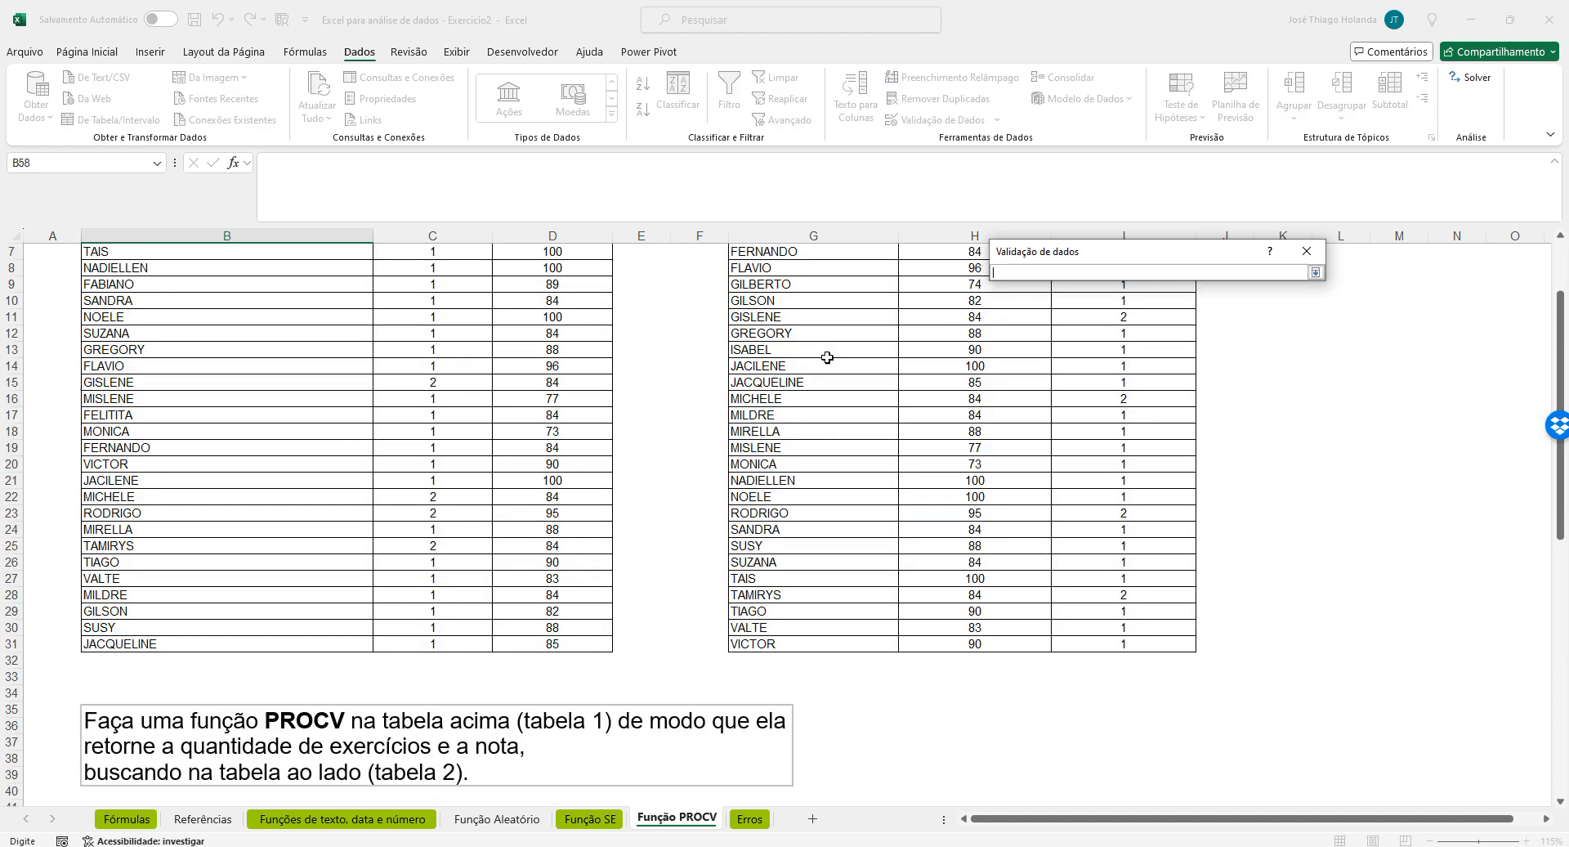
left_click_drag(146, 319, 170, 742)
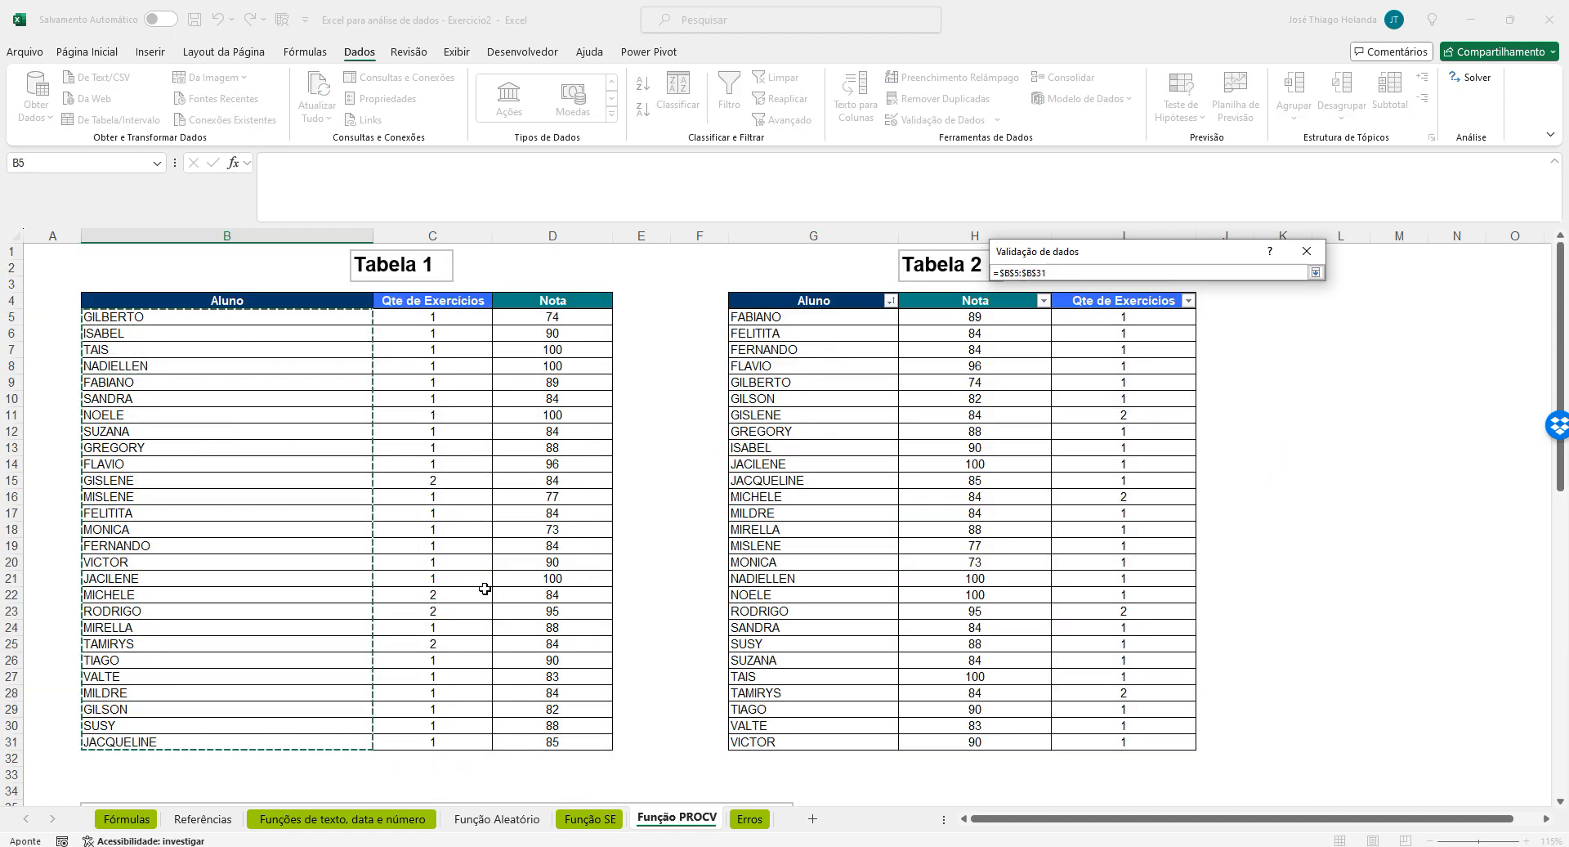
left_click(1315, 272)
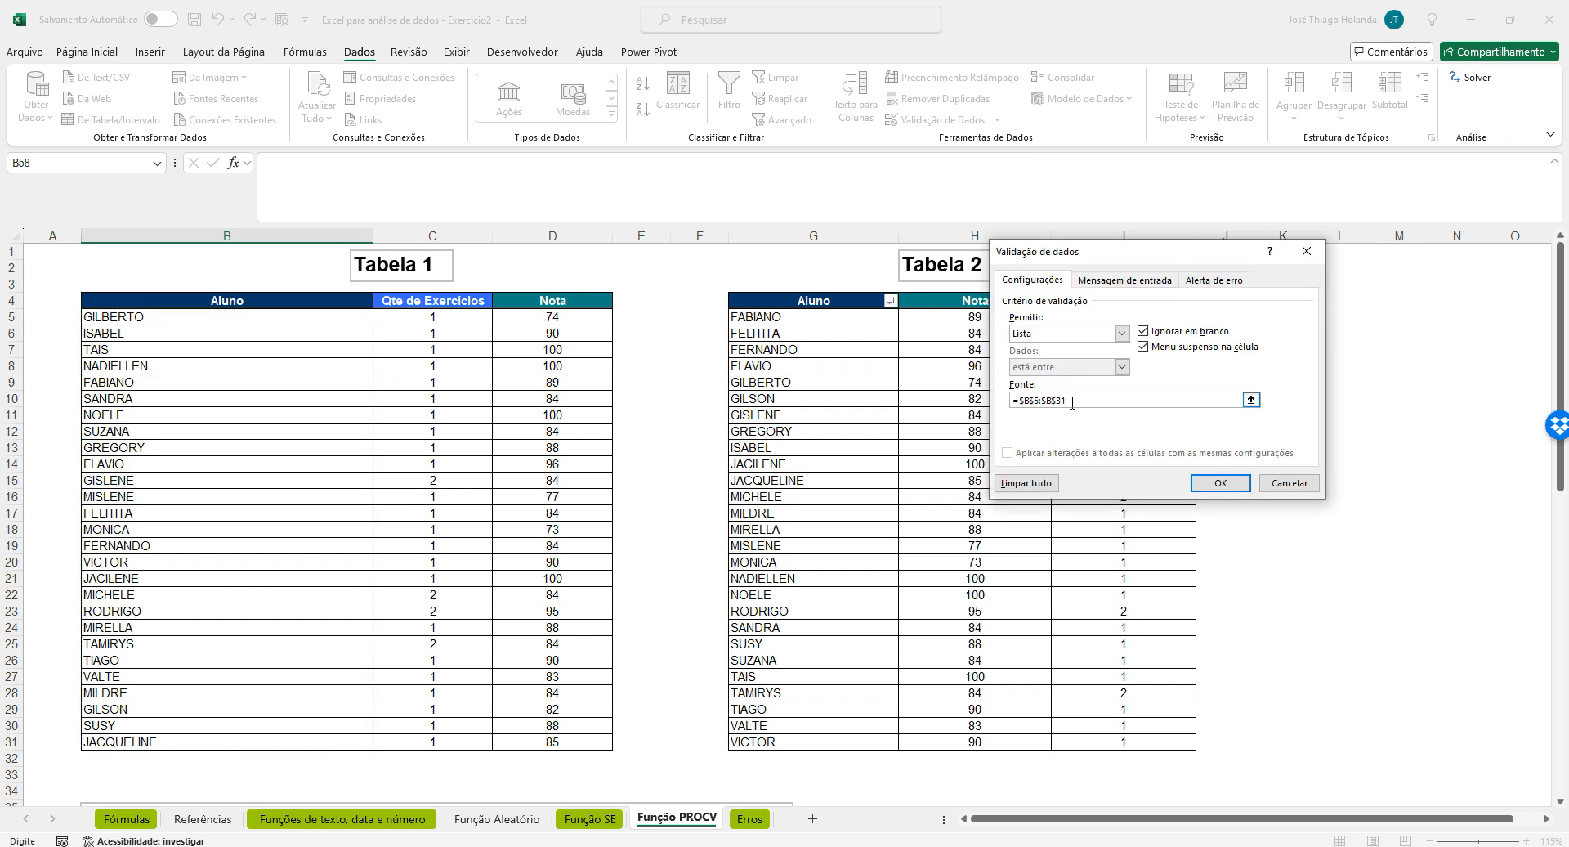
left_click(1225, 482)
Test the drop-down list in B58 by choosing several students, ending with the one listed in B15
scroll(1246, 446, "down", 14)
left_click(384, 515)
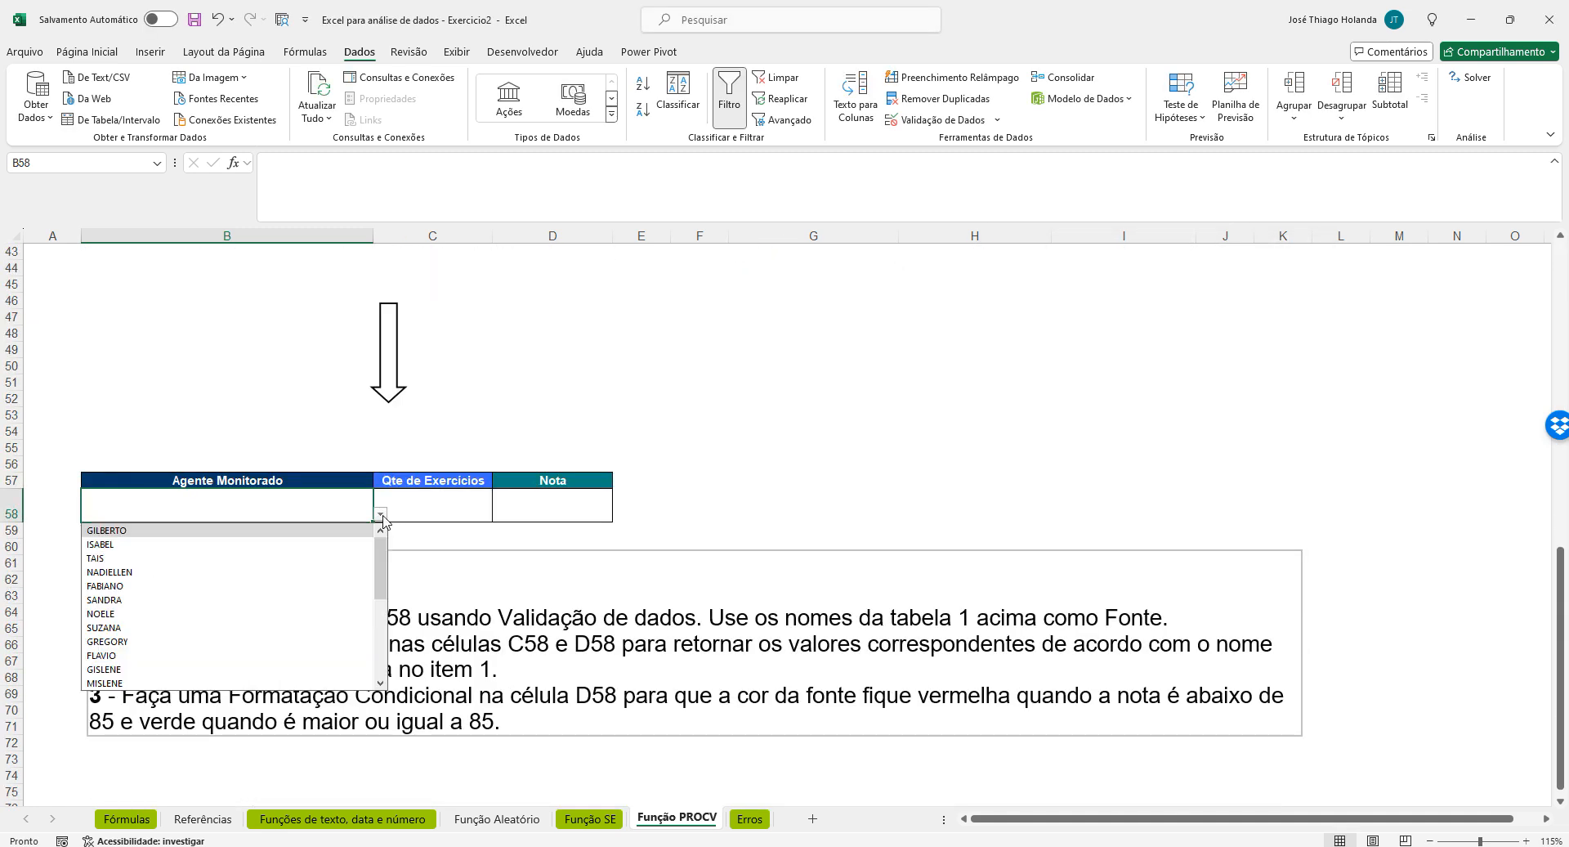
scroll(194, 626, "down", 2)
scroll(194, 625, "up", 2)
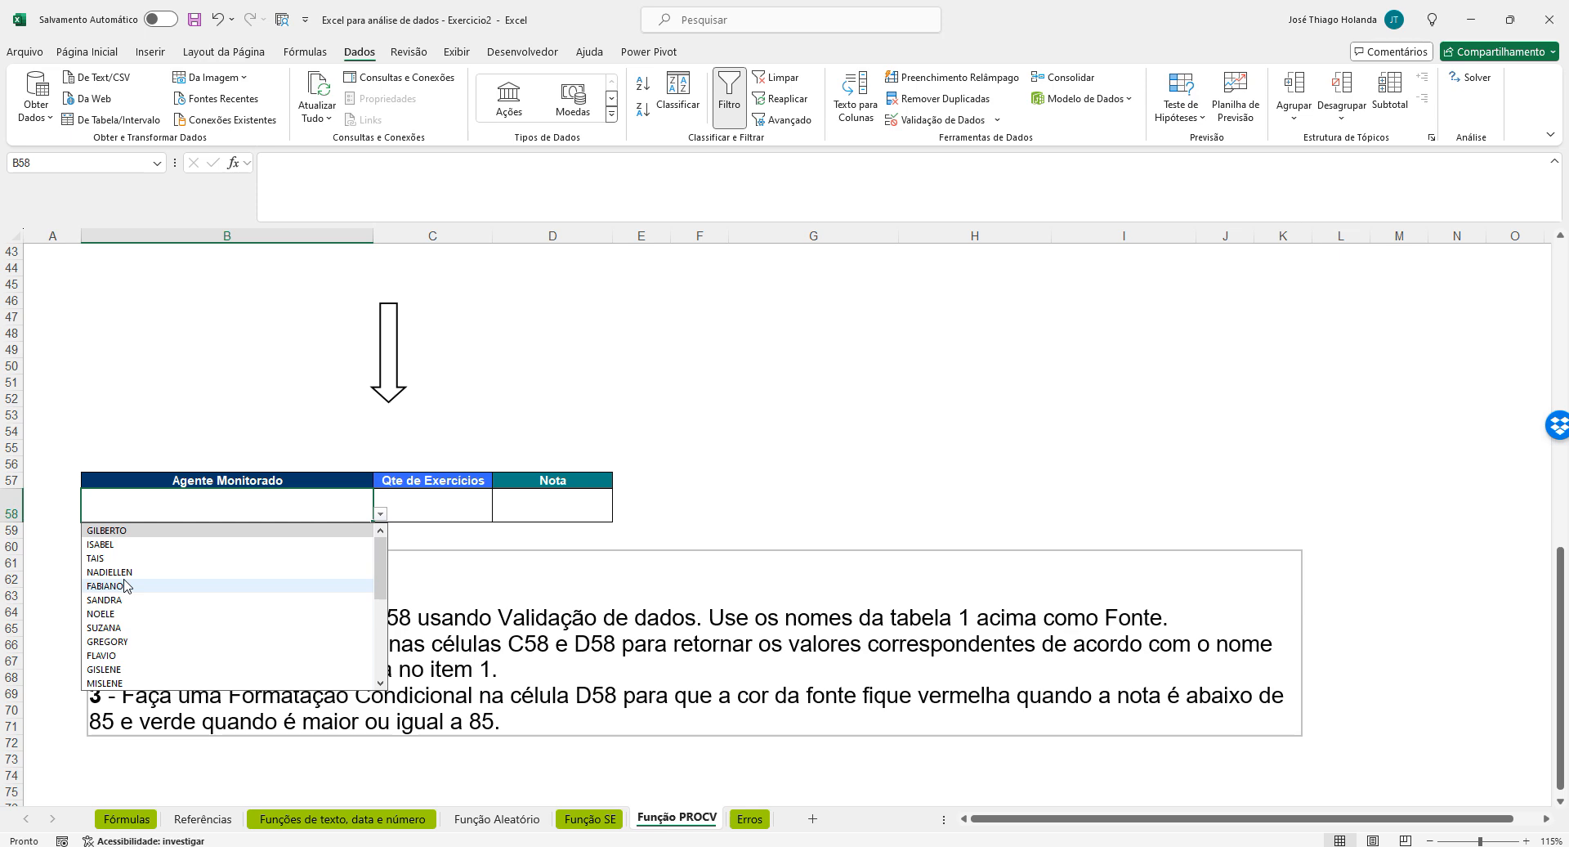
left_click(196, 538)
left_click(381, 514)
left_click(214, 612)
left_click(381, 513)
scroll(224, 636, "up", 2)
left_click(224, 634)
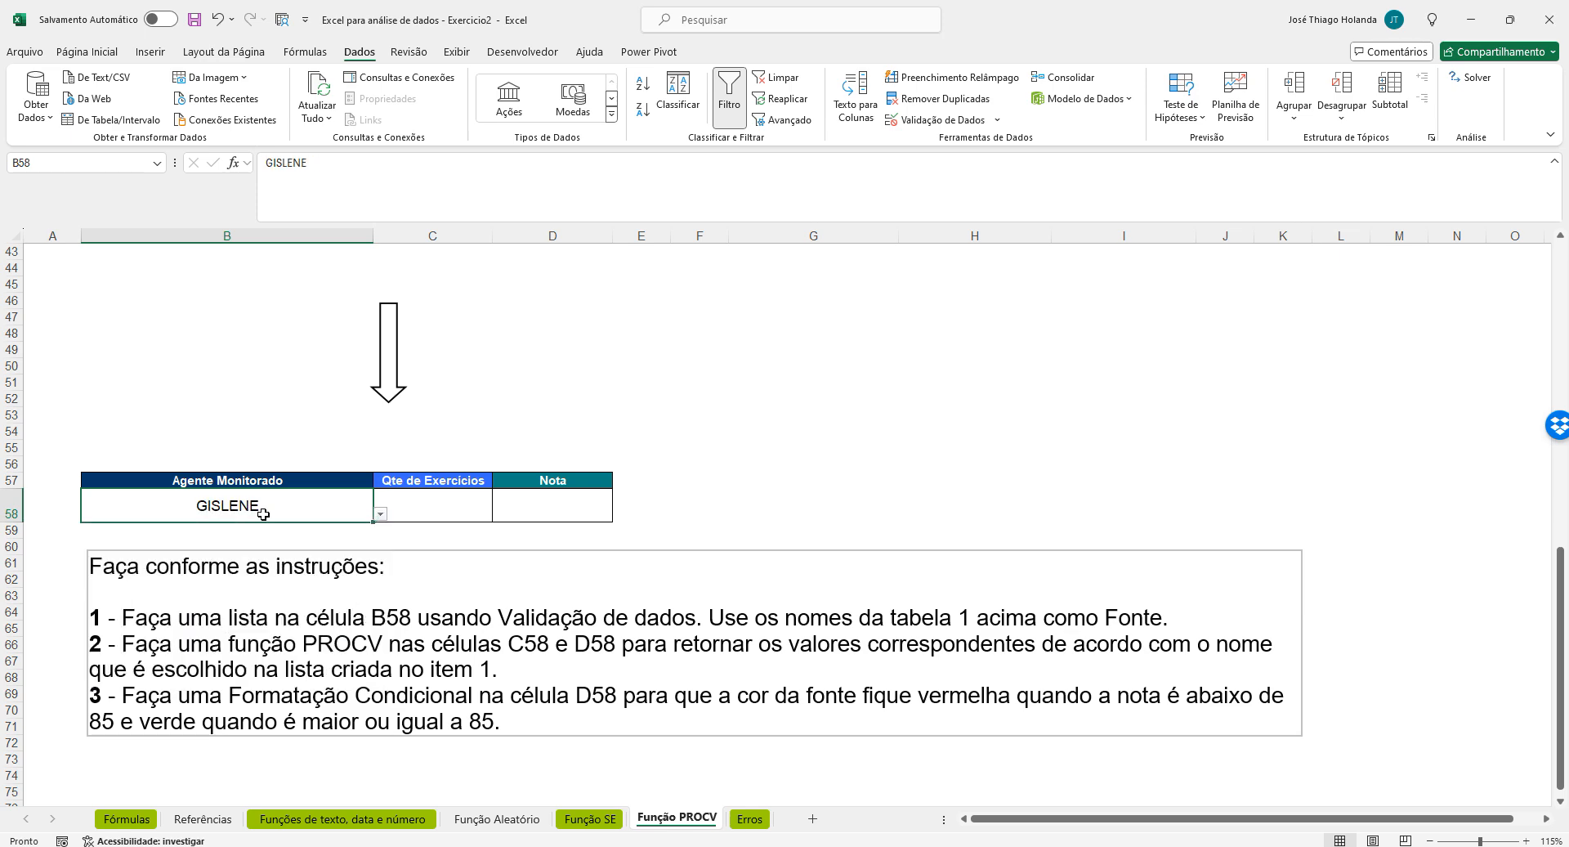
Enter =PROCV(B58;desempenho_dos_estudantes;3;0) in C58 under Qte de Exercícios
left_click(428, 511)
scroll(803, 473, "up", 2)
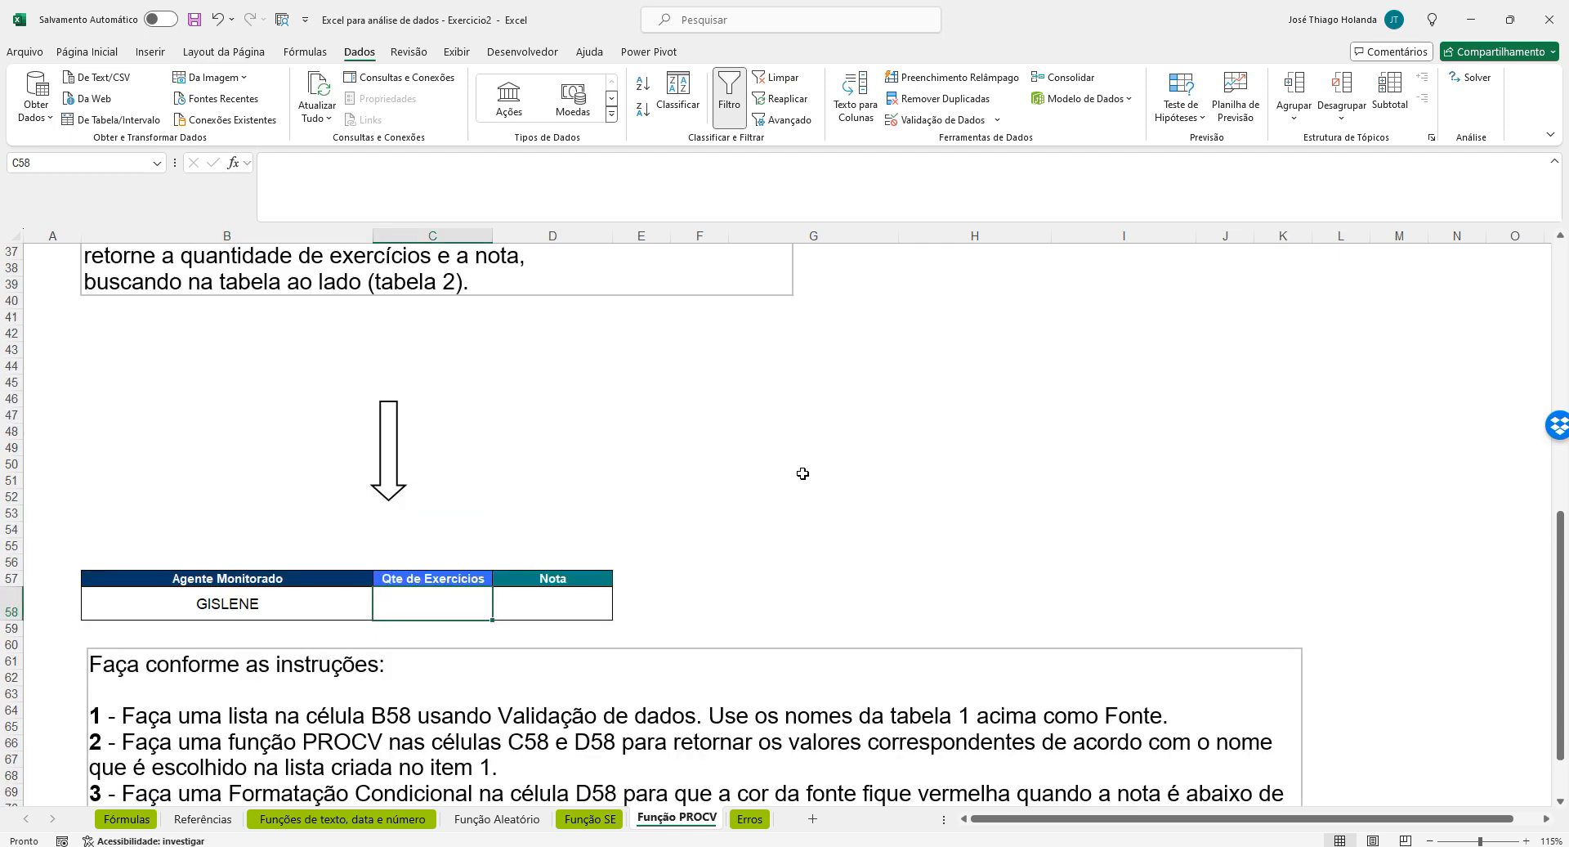
scroll(660, 504, "down", 2)
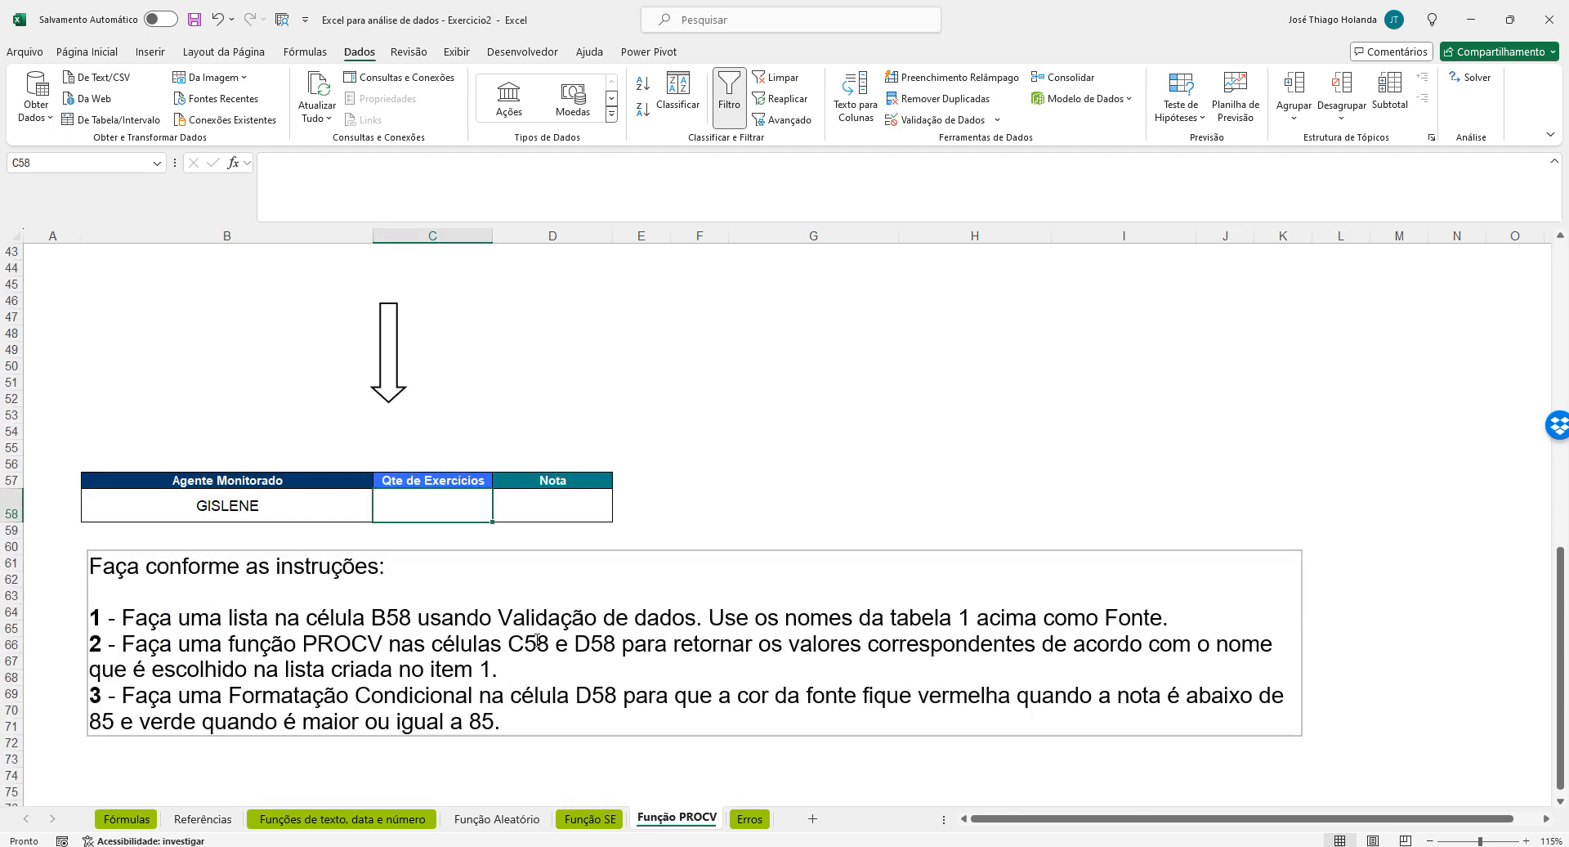
left_click(549, 497)
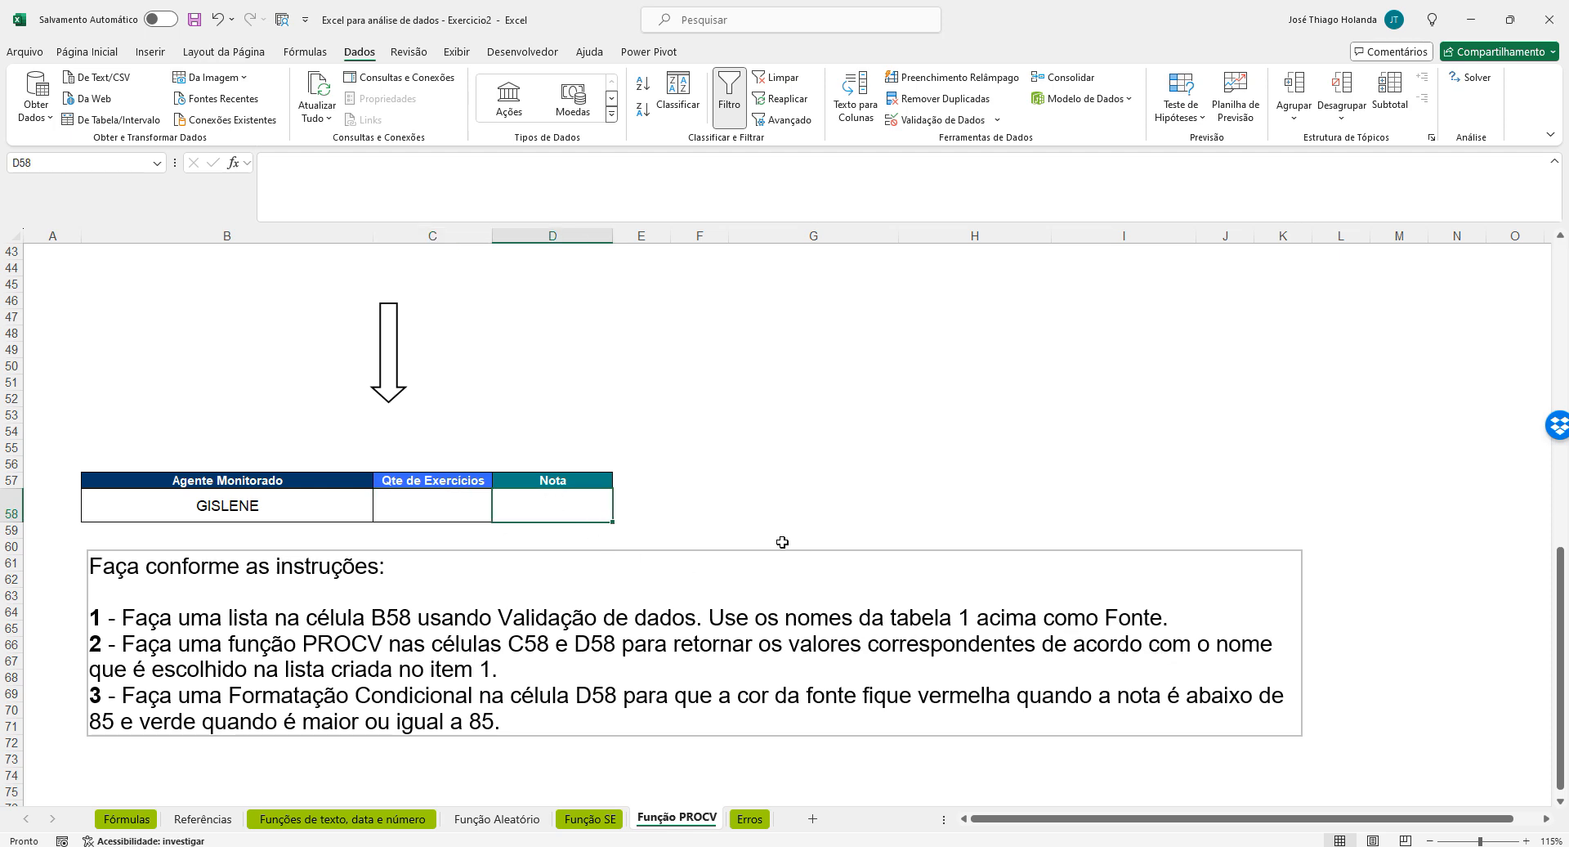
left_click(452, 500)
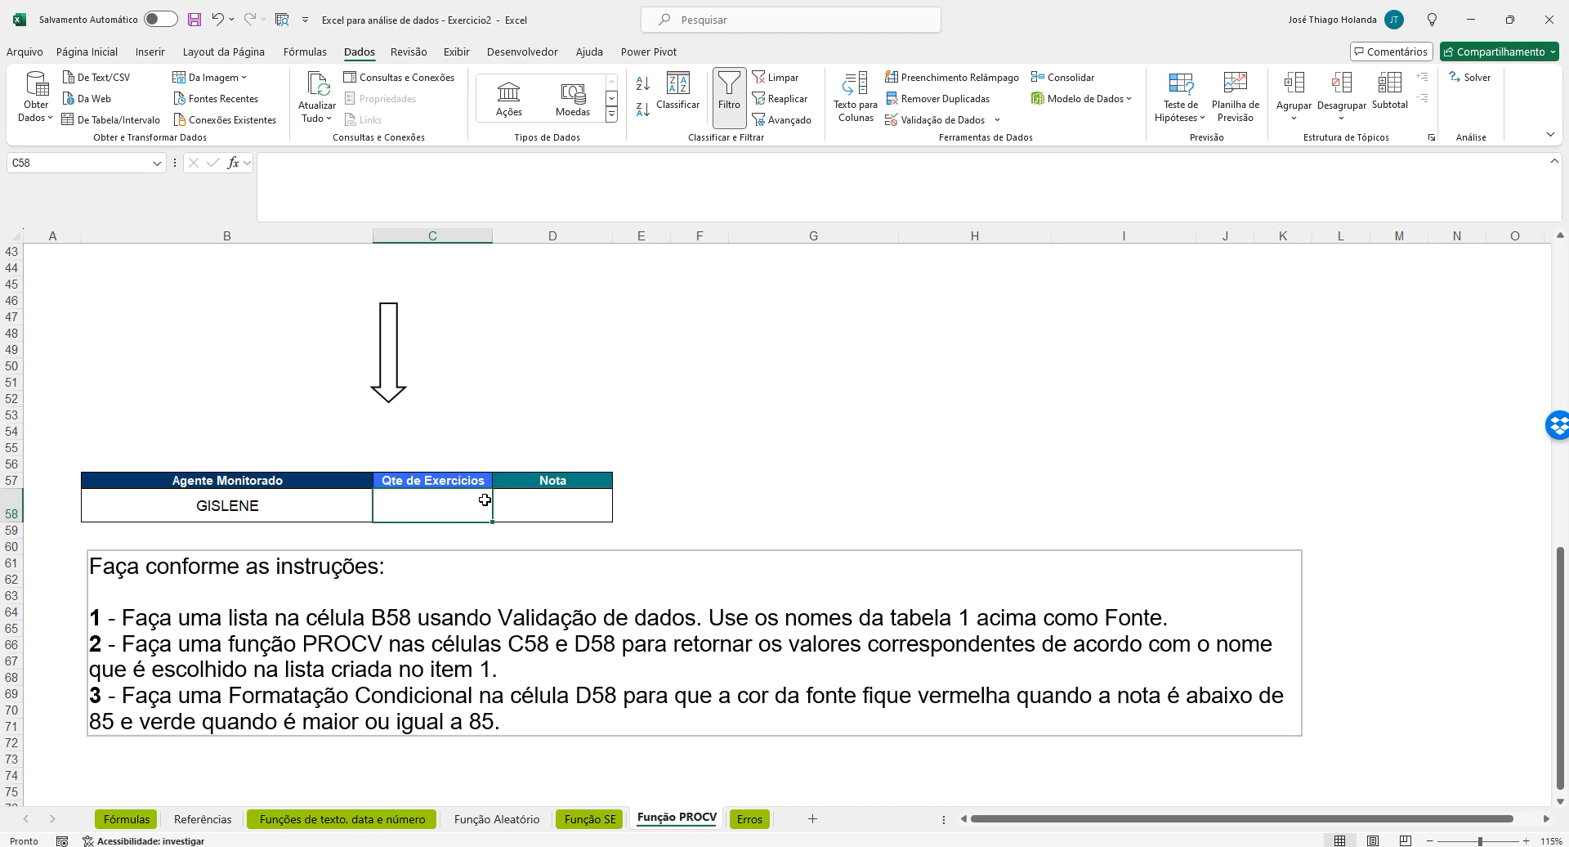
type("=PROCV(")
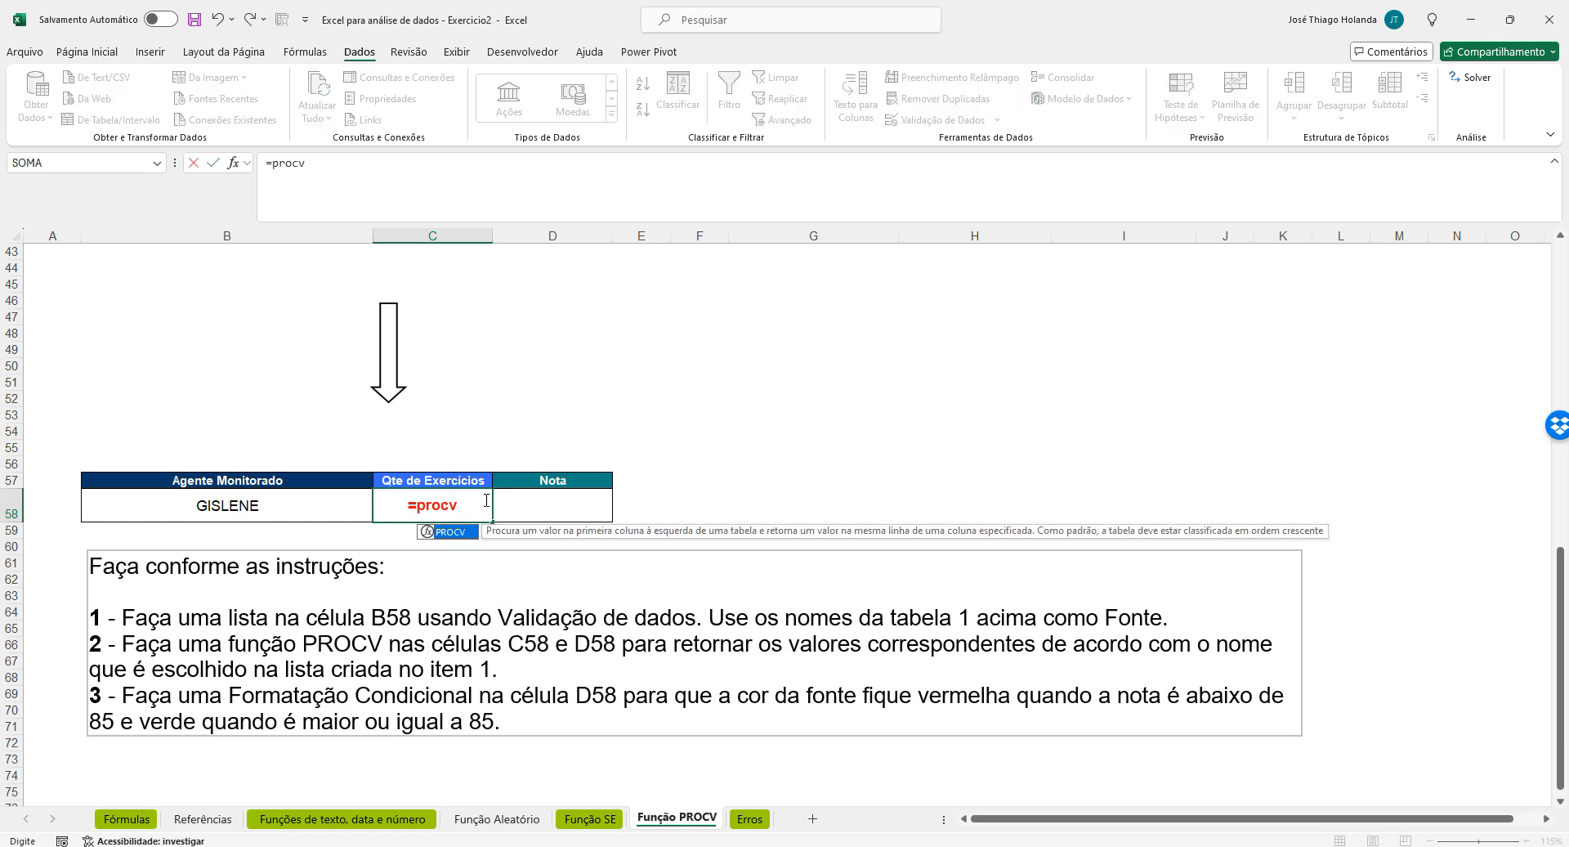
left_click(278, 501)
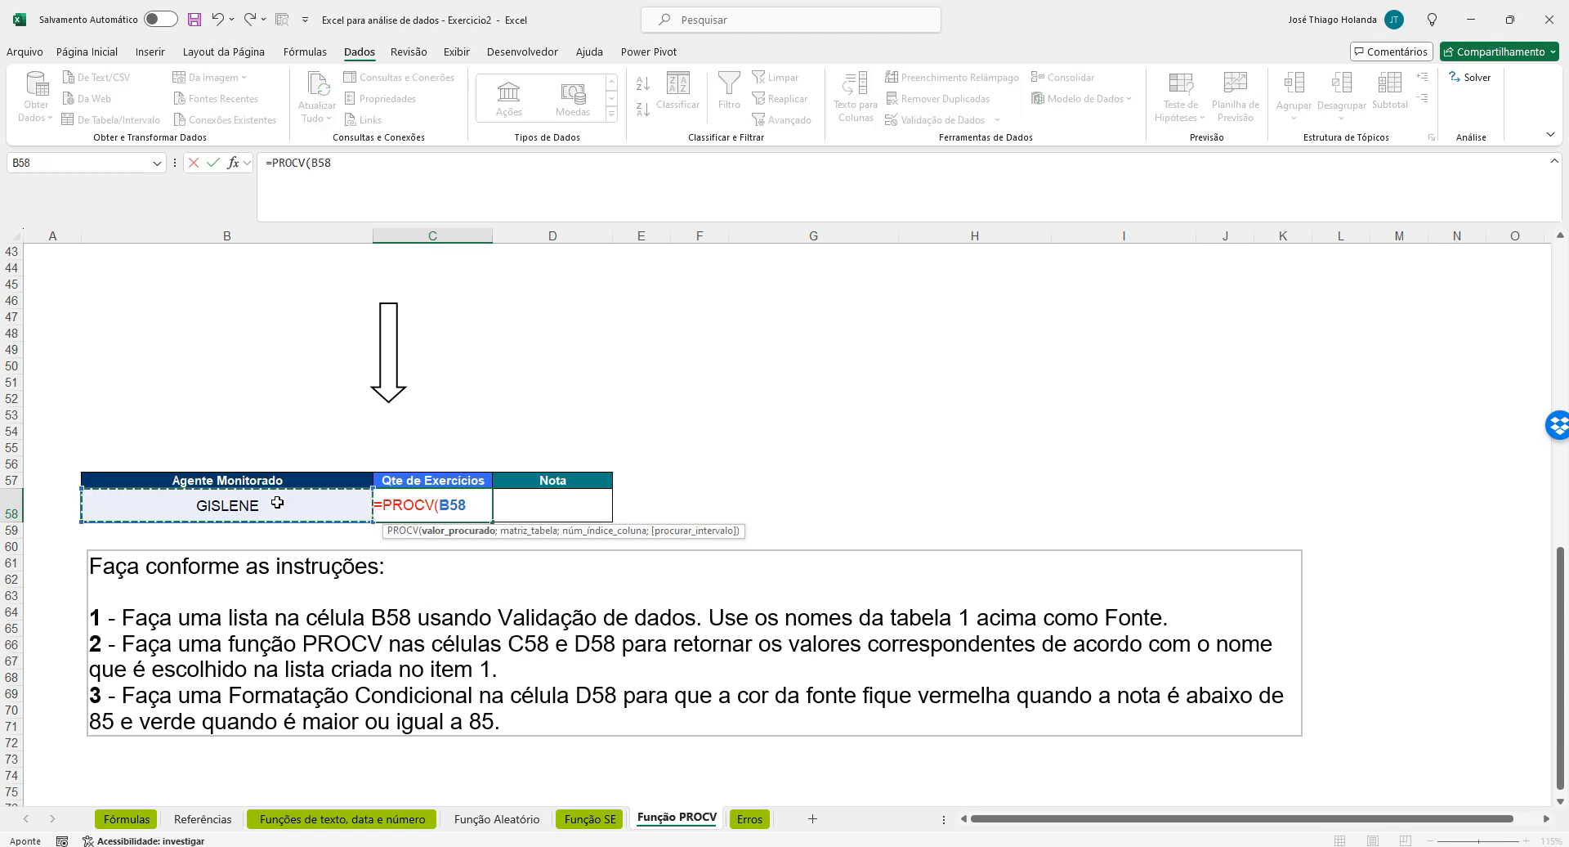
type(";")
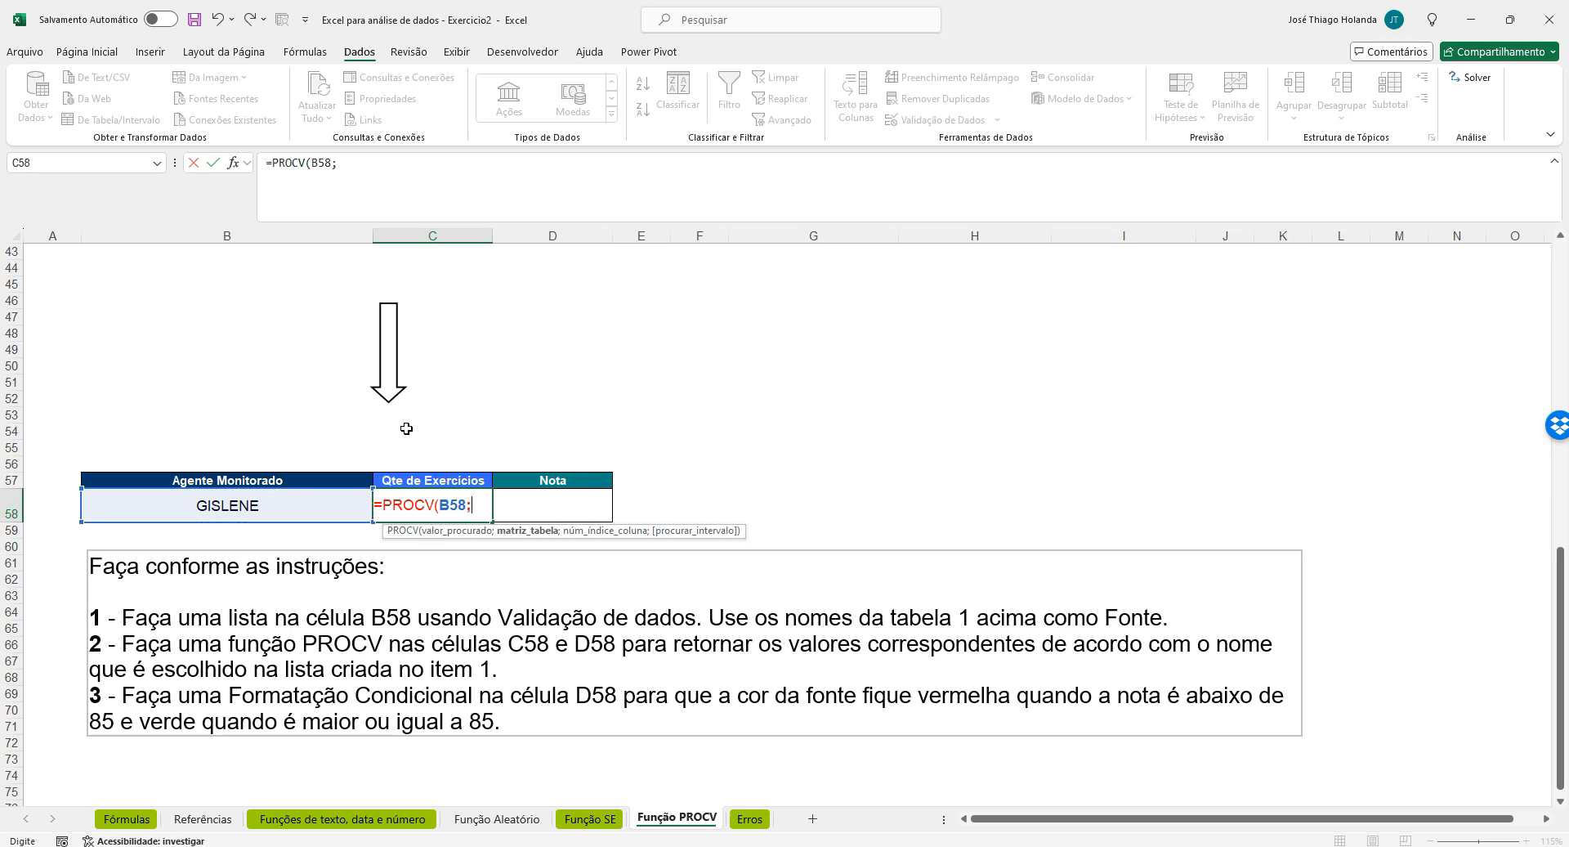
type("desempen")
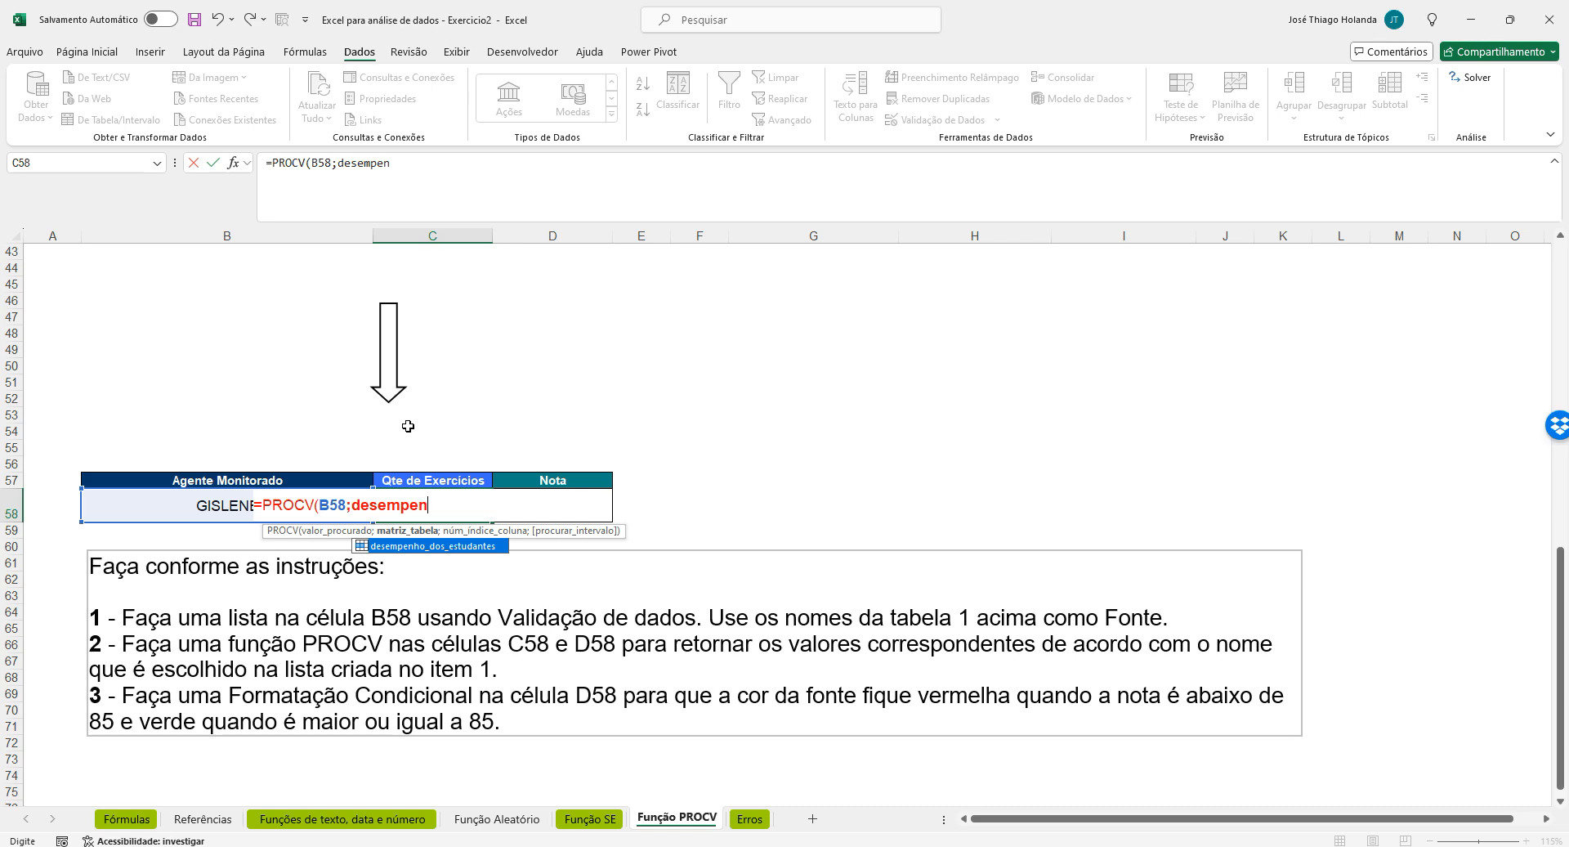
key("Tab")
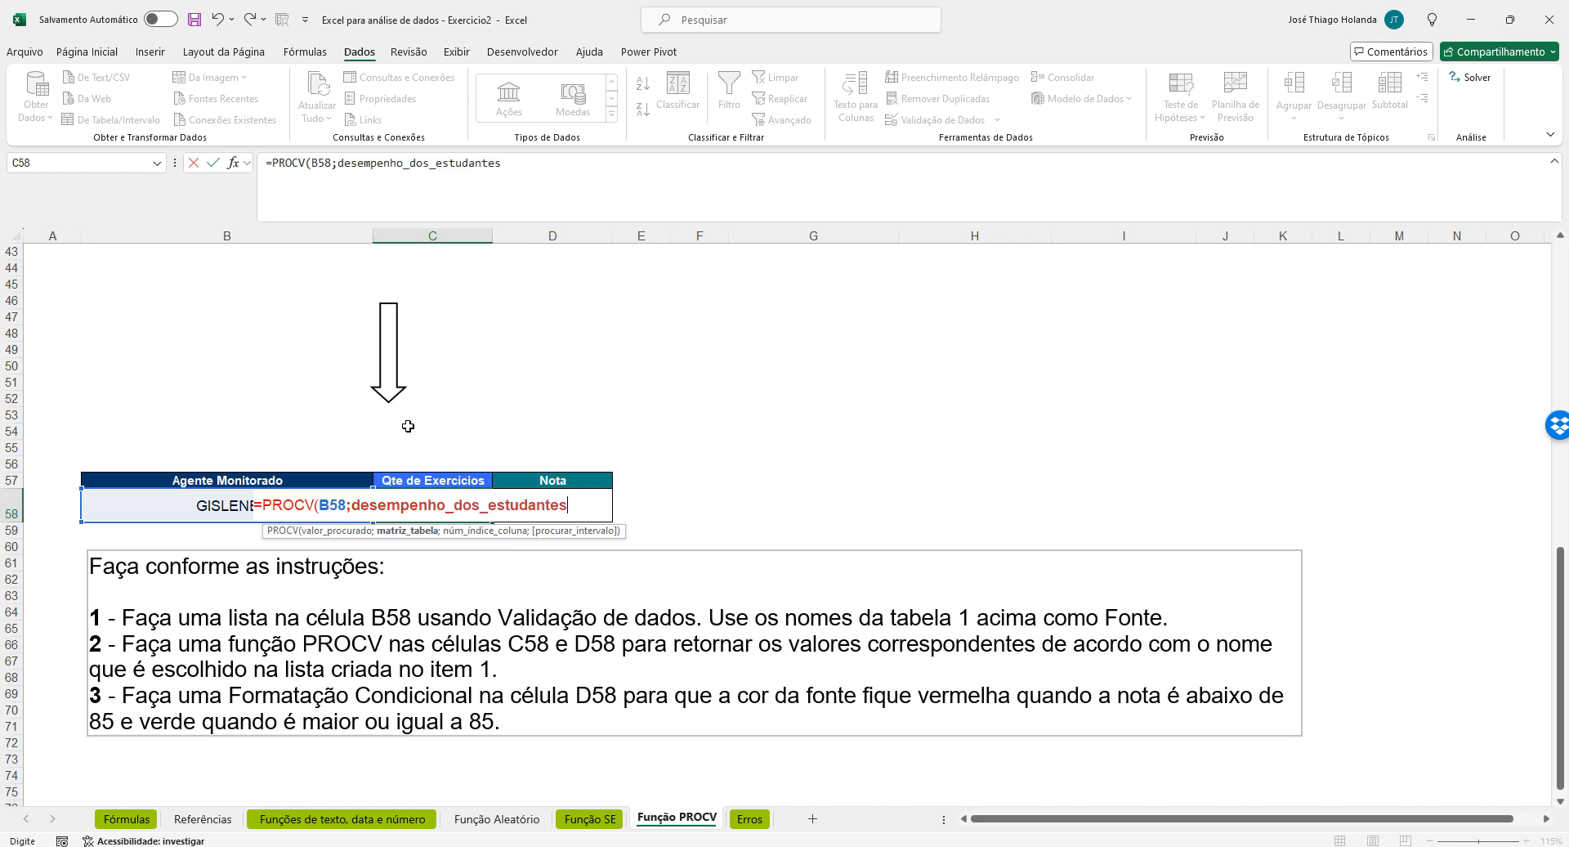
type(";")
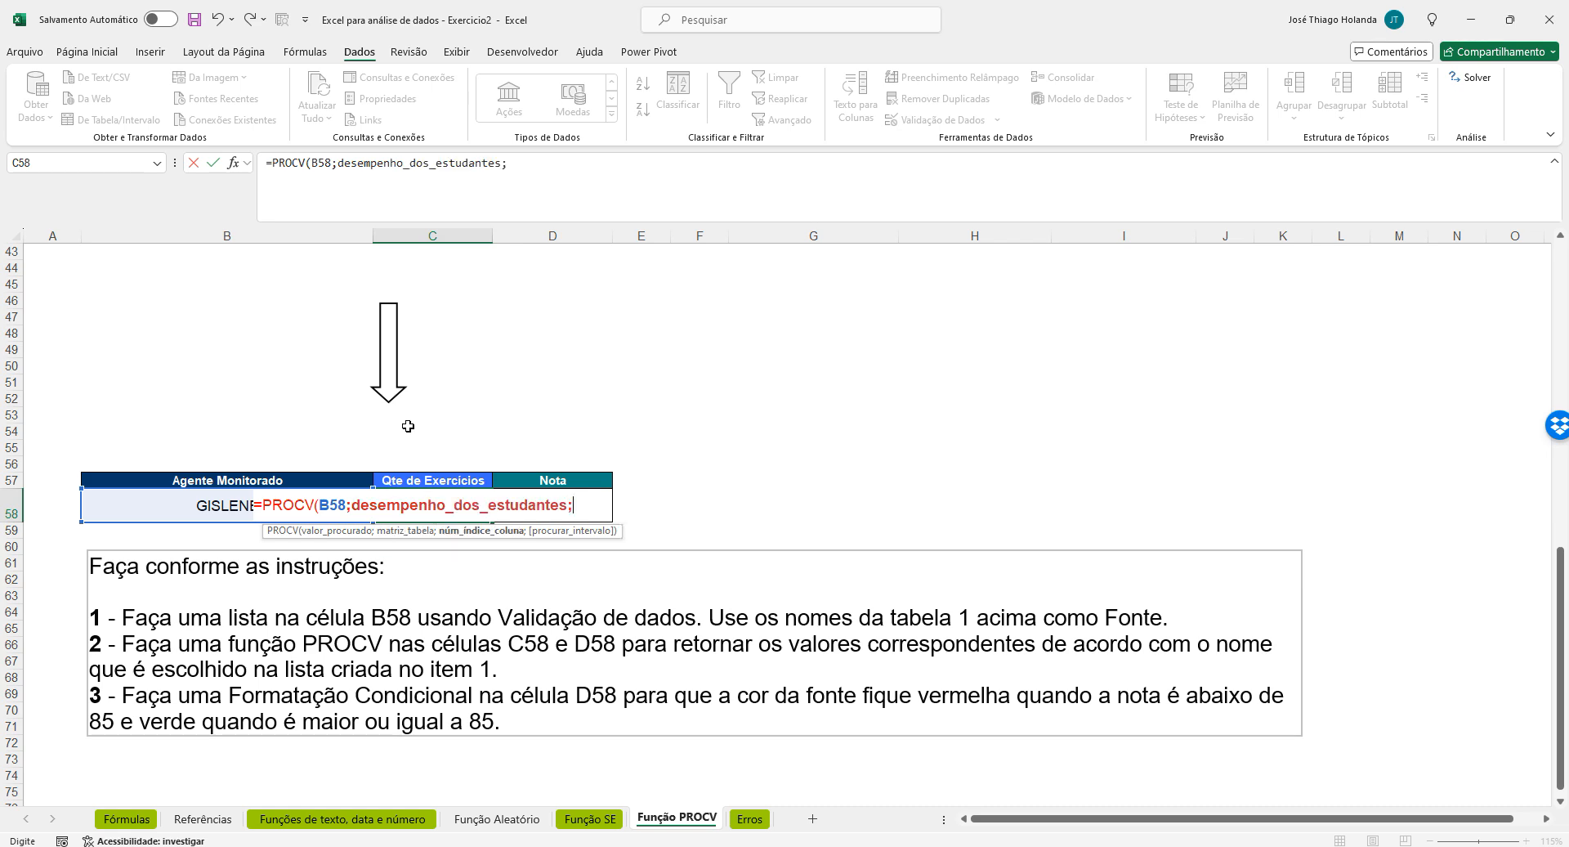
scroll(1179, 355, "up", 14)
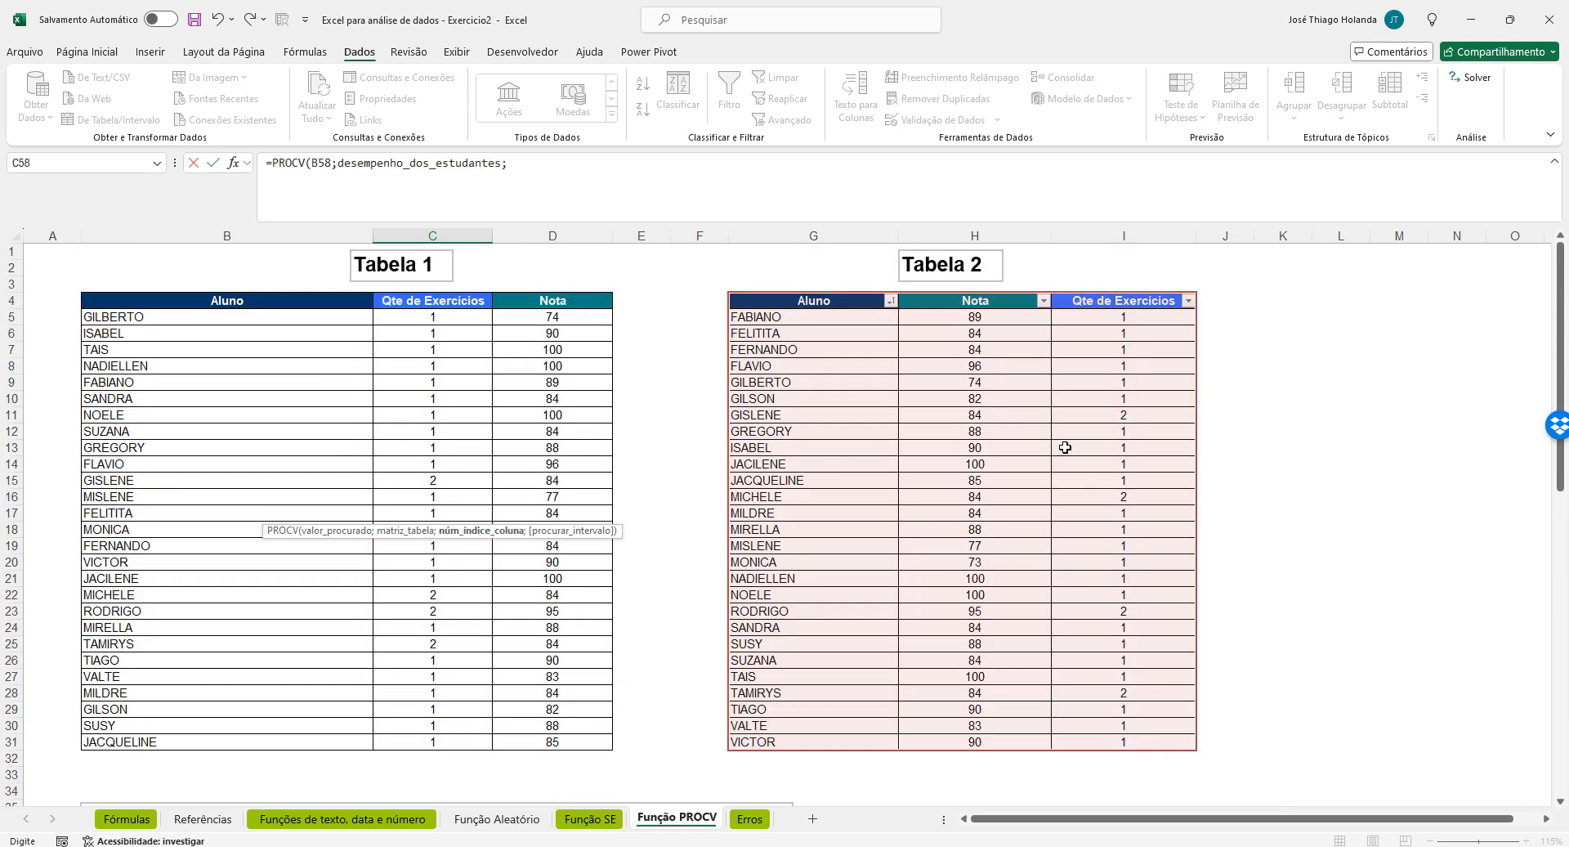
scroll(1031, 470, "down", 14)
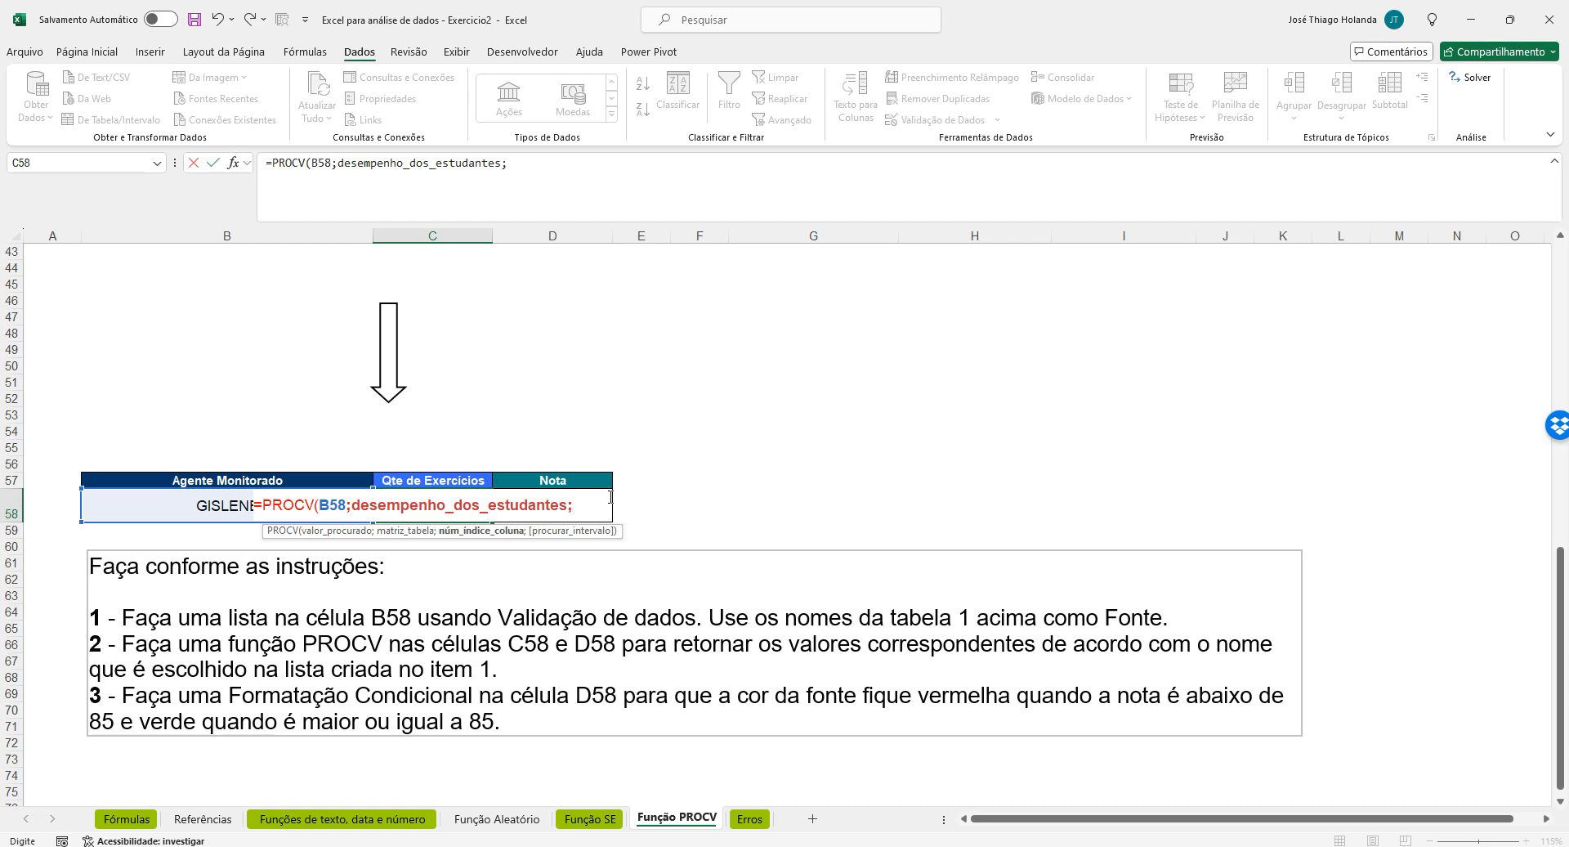
type(";")
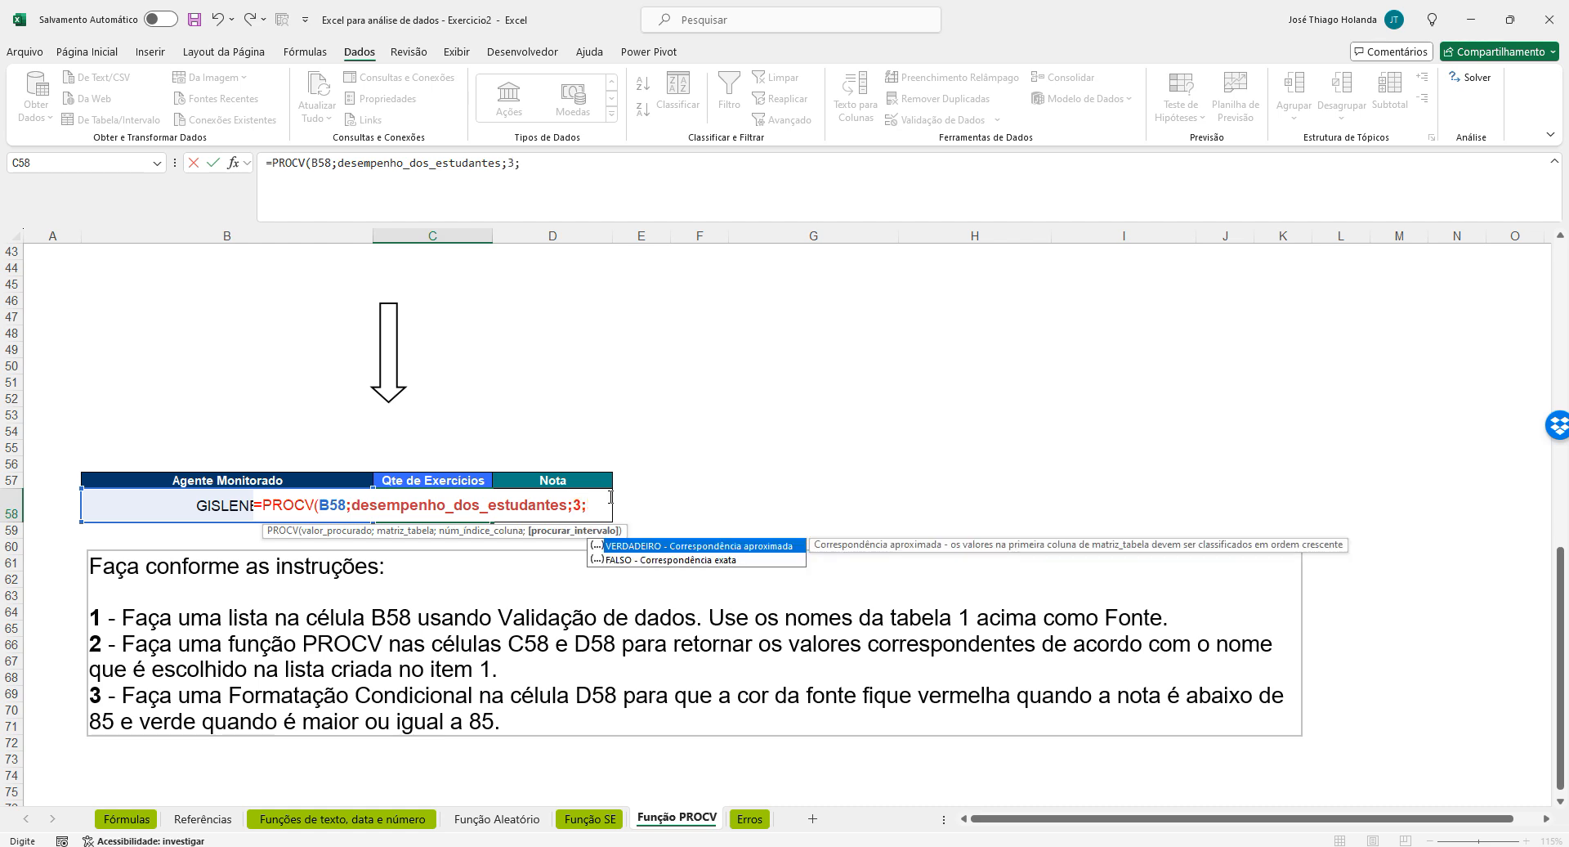
type("0)")
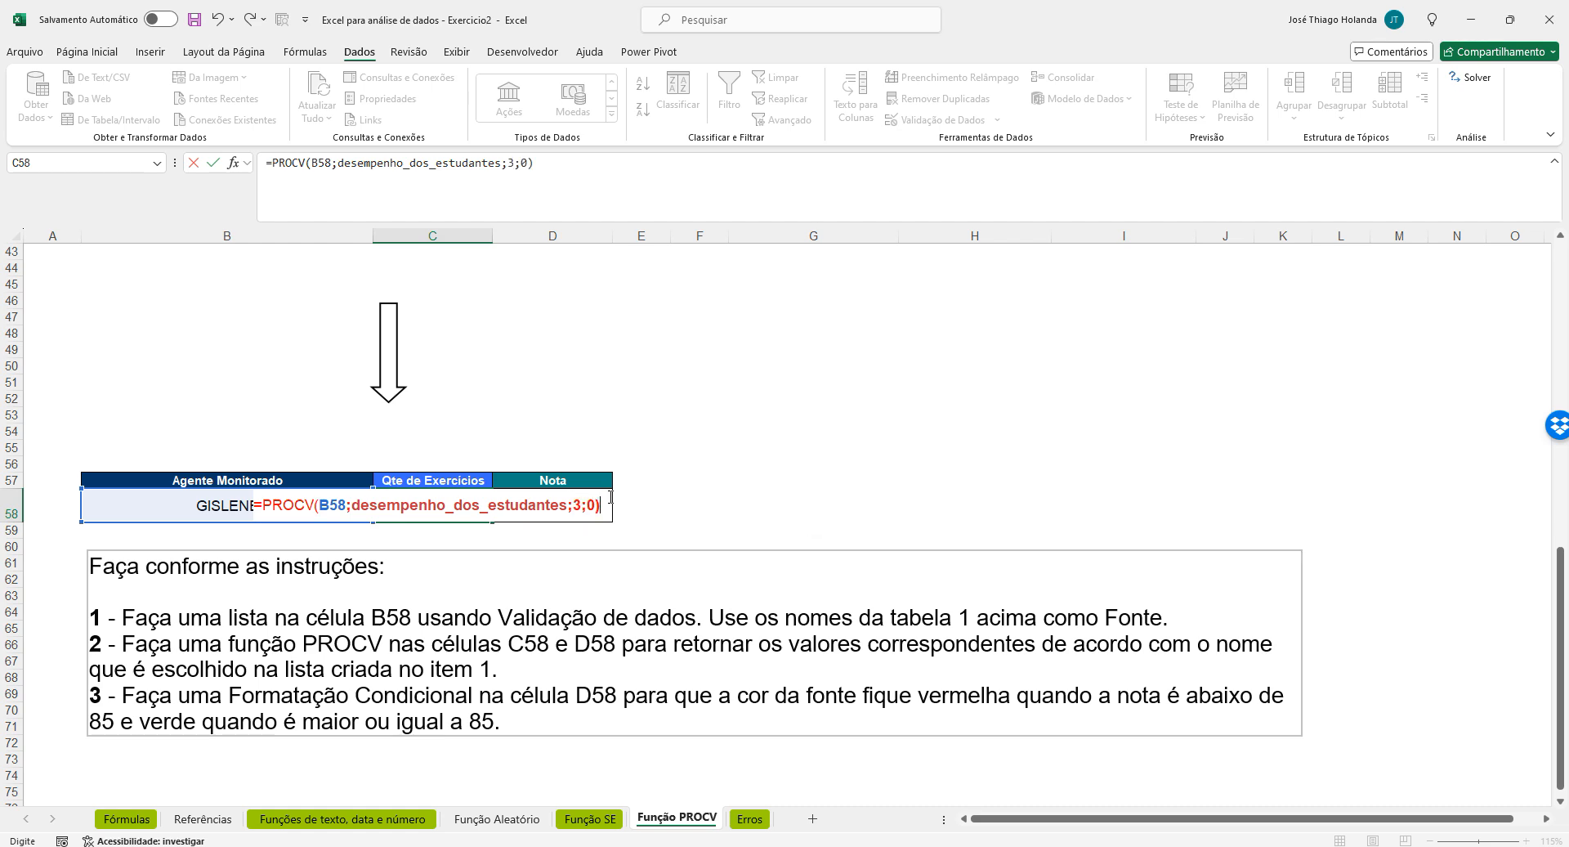
key("Return")
key("Up")
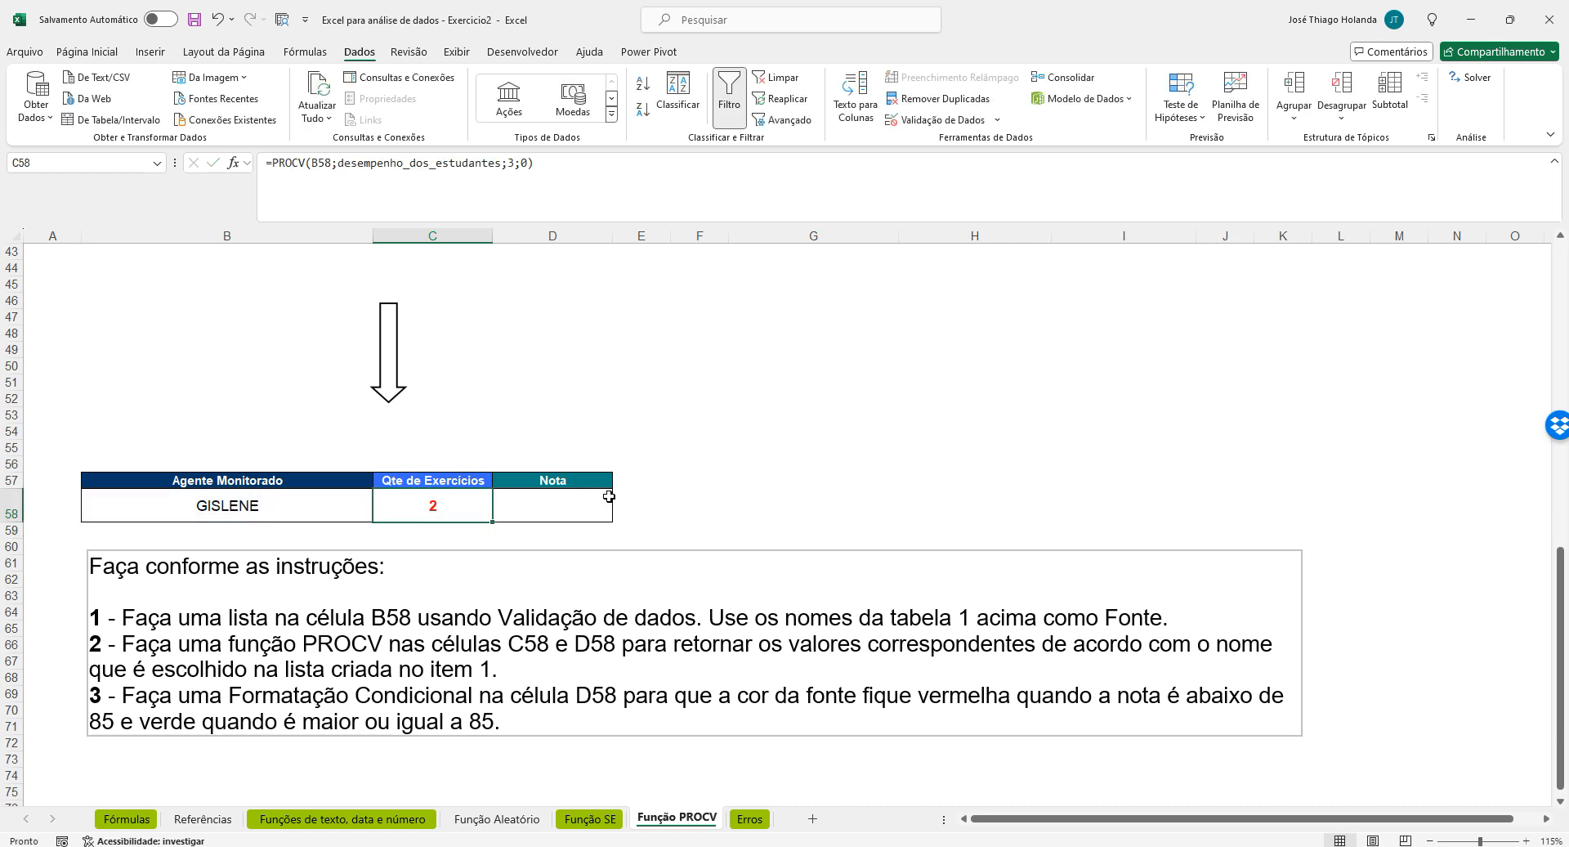
Test the C58 formula by choosing several students from the B58 list, ending with the one listed in B25
left_click(346, 508)
left_click(381, 513)
left_click(338, 542)
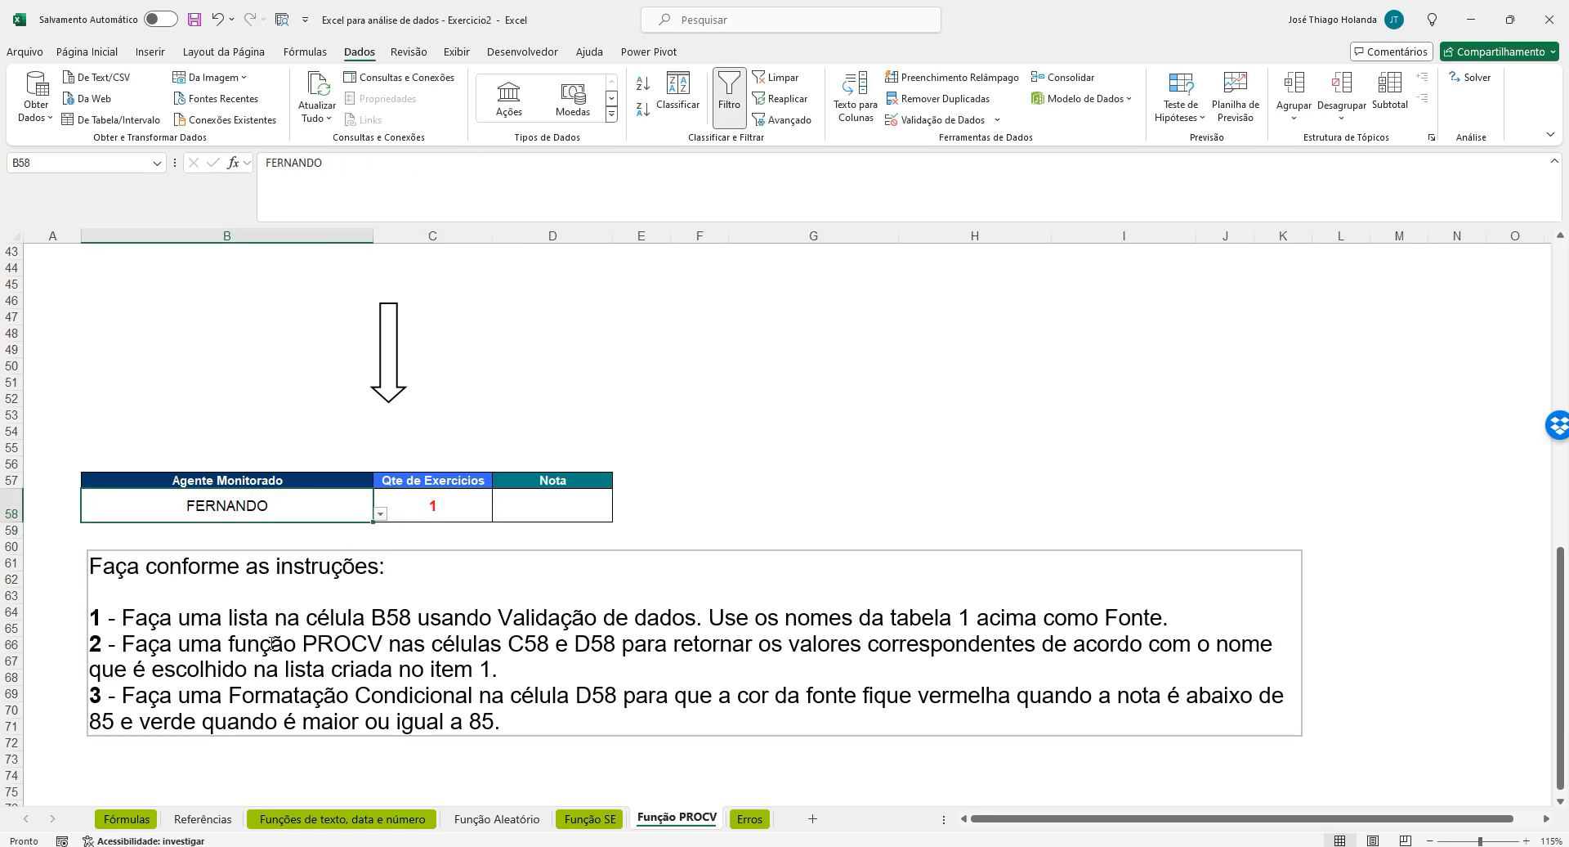
left_click(381, 513)
left_click(360, 577)
left_click(381, 513)
scroll(237, 638, "down", 3)
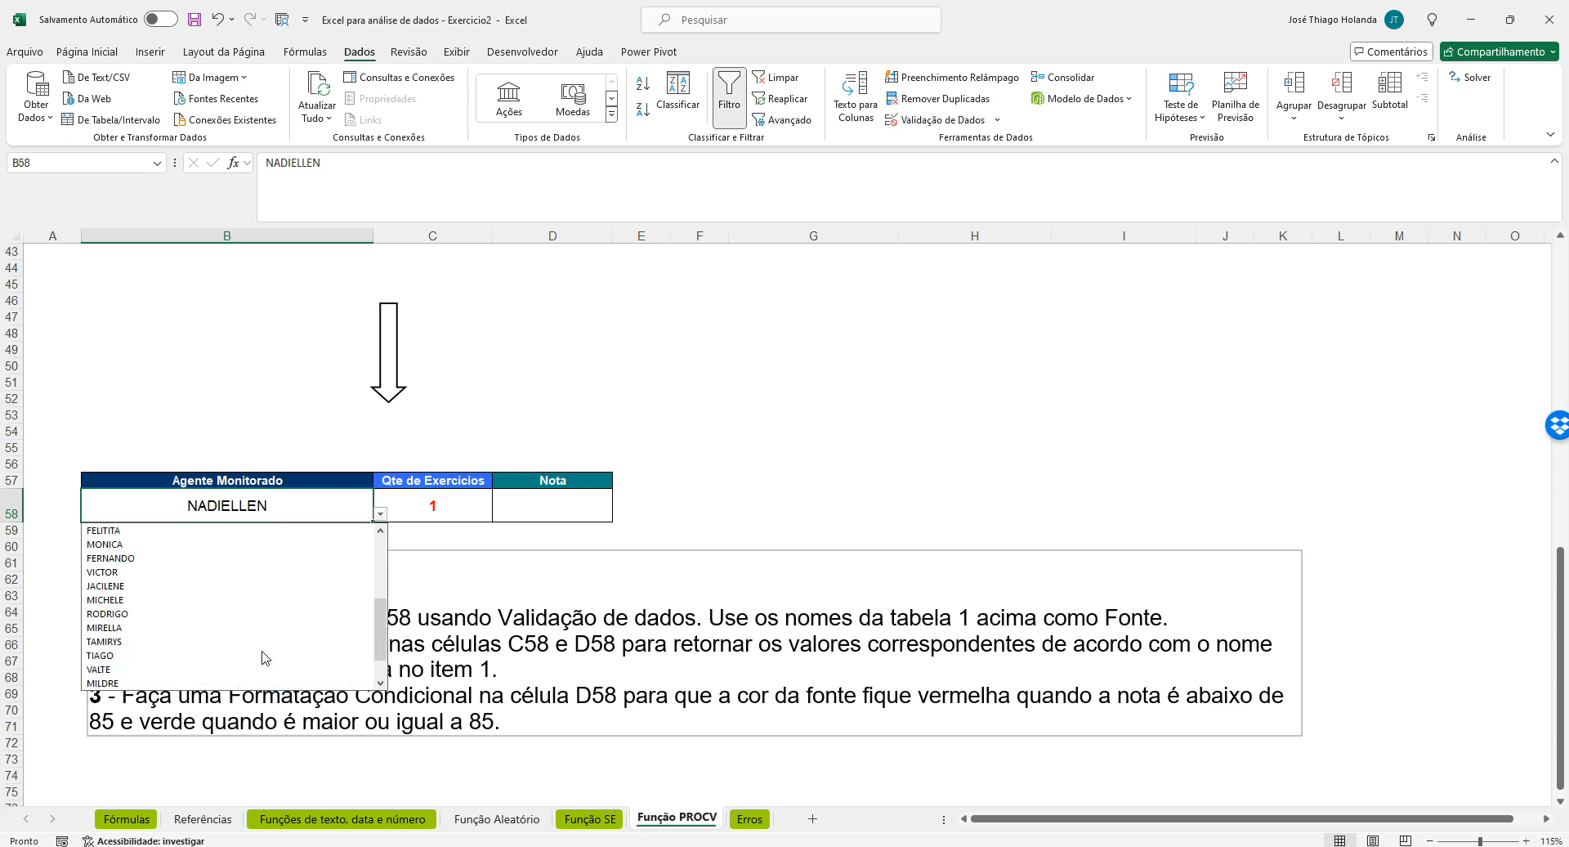
left_click(236, 644)
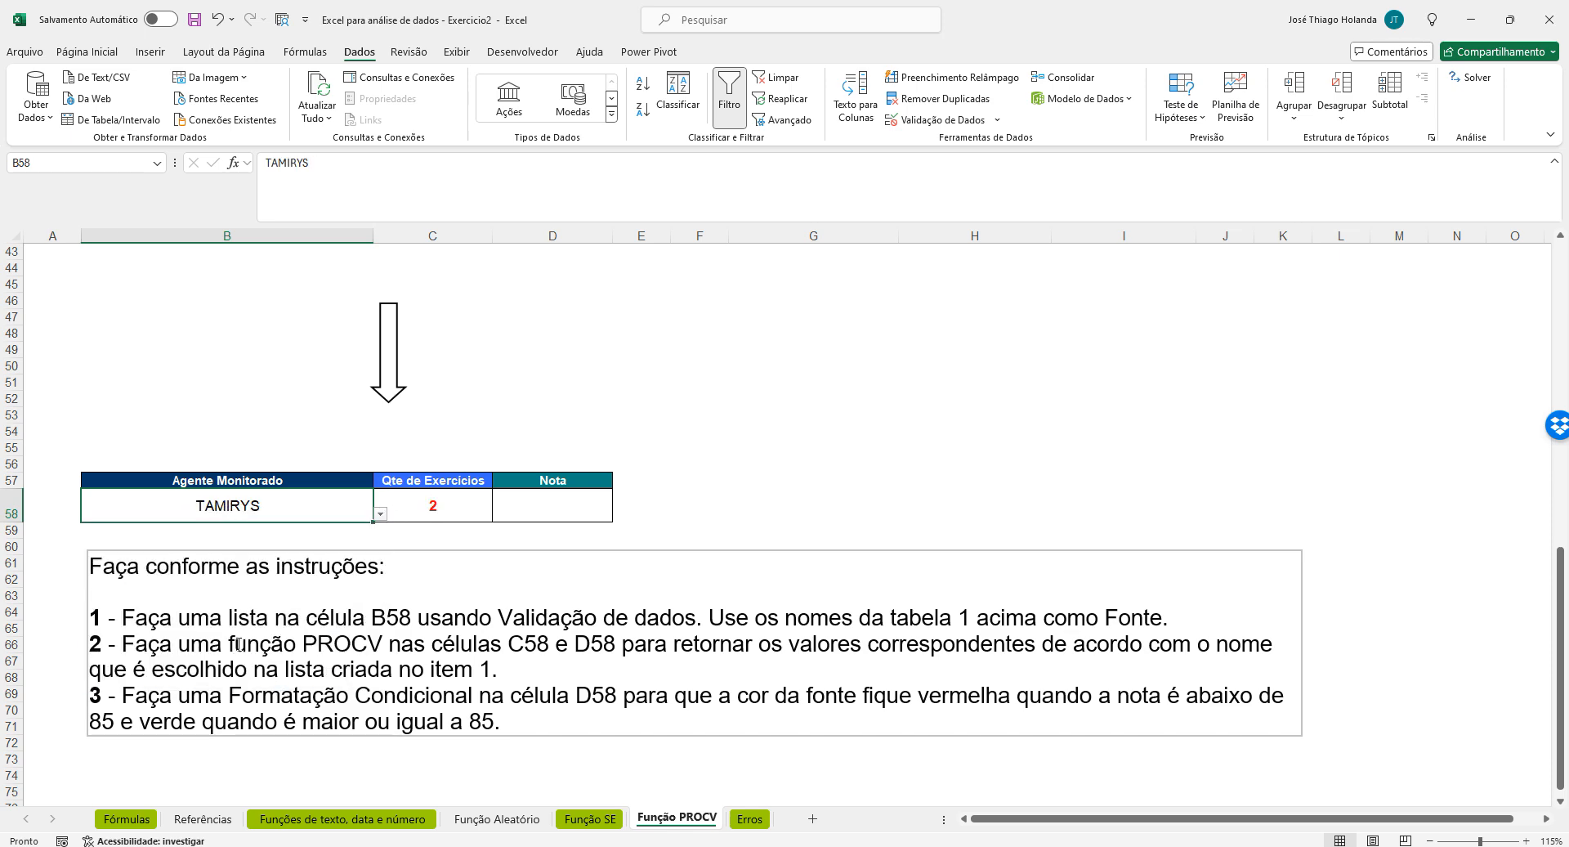
Begin a PROCV formula in D58 under Nota with B58 as lookup value and desempenho_dos_estudantes as table
left_click(558, 516)
type("=PROCV(")
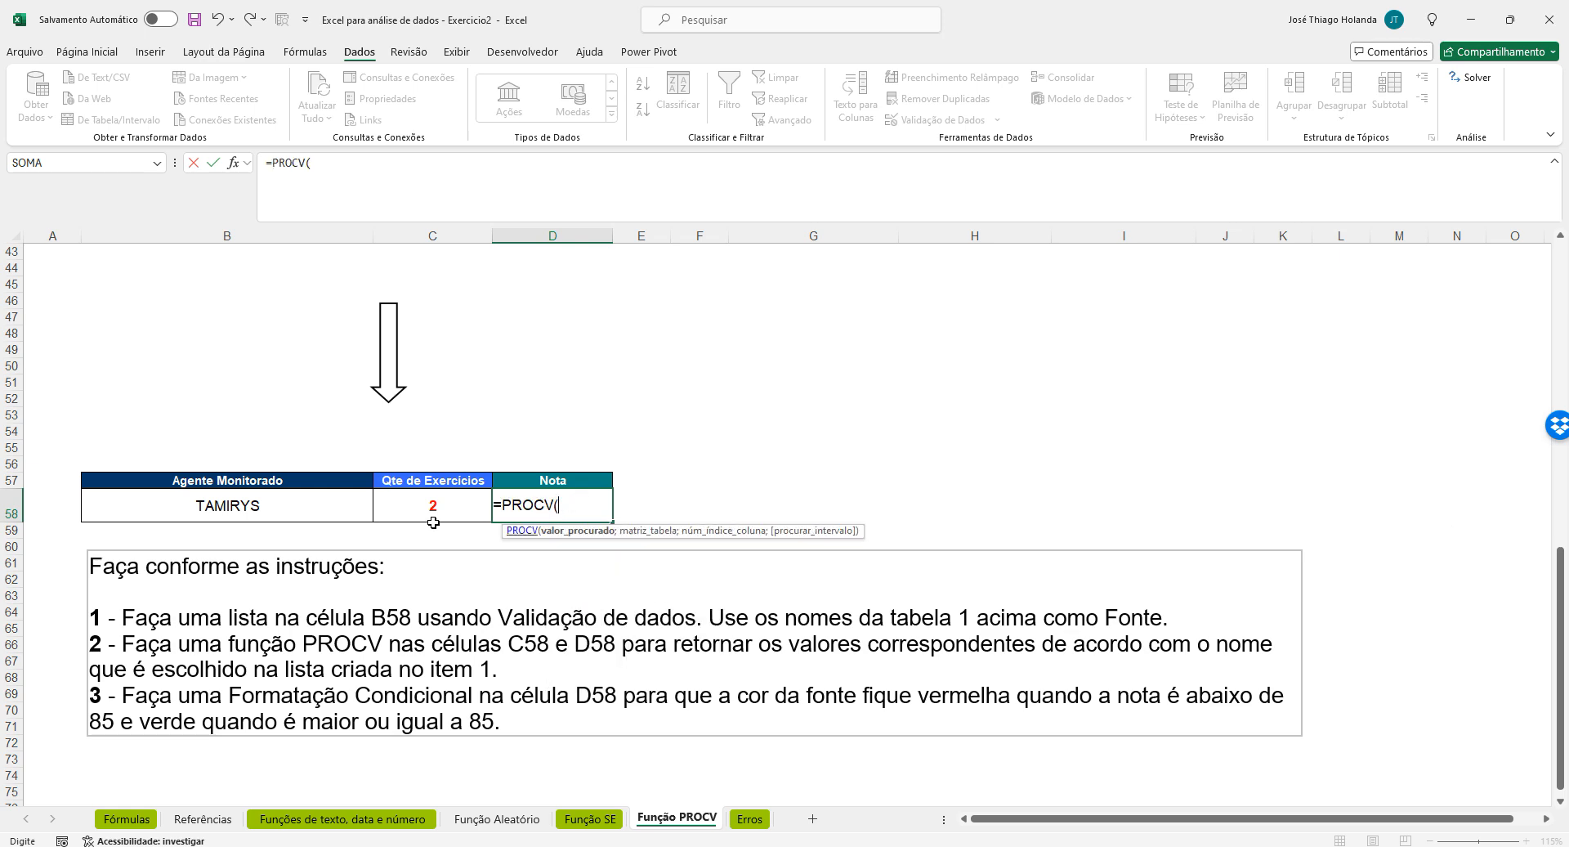
left_click(299, 508)
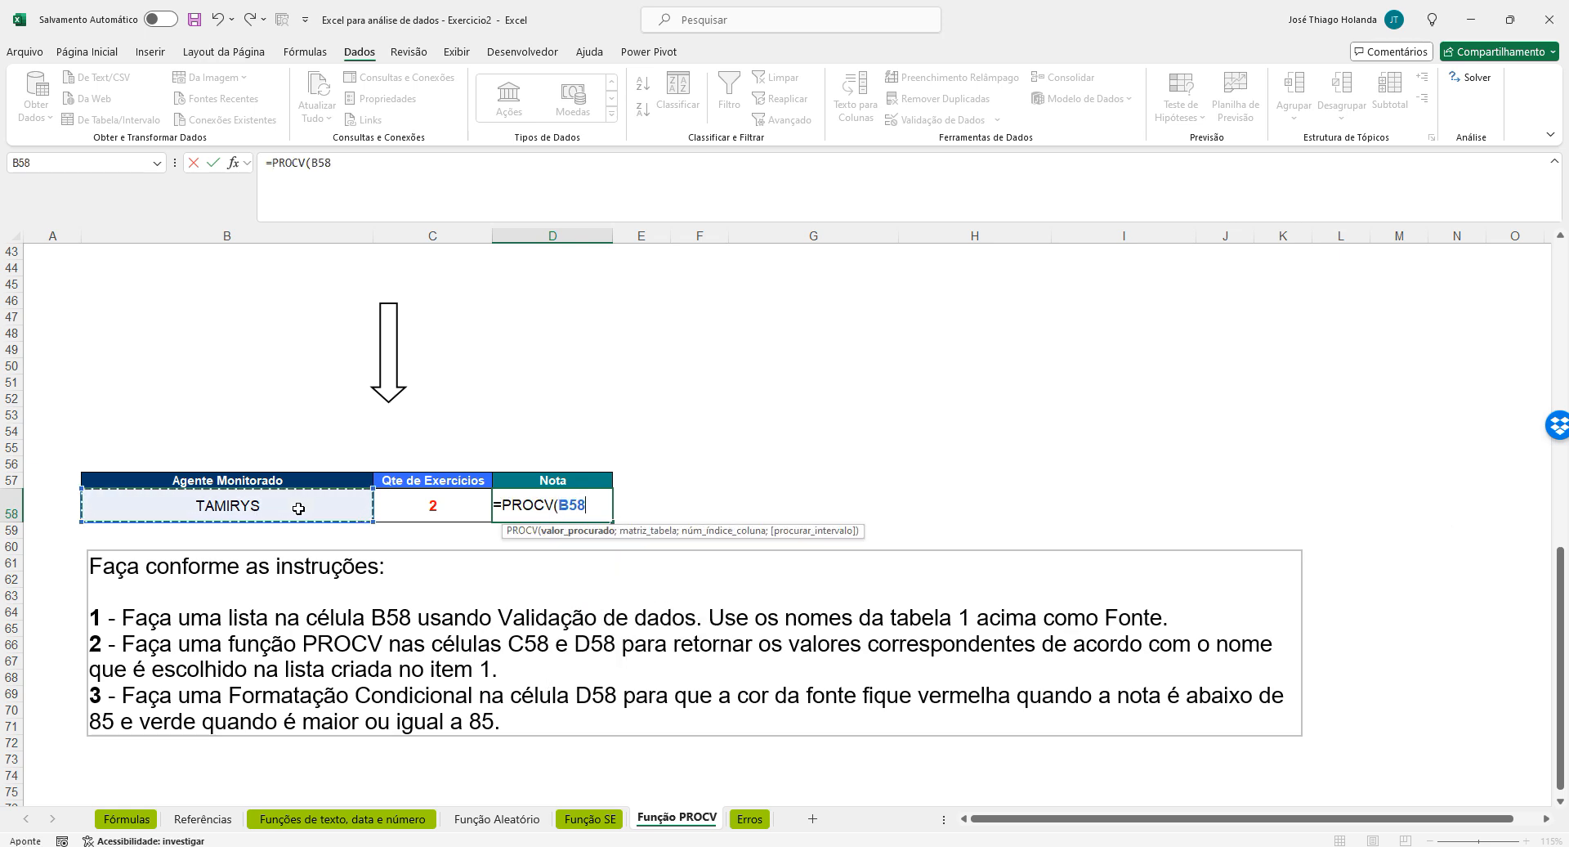
type(";")
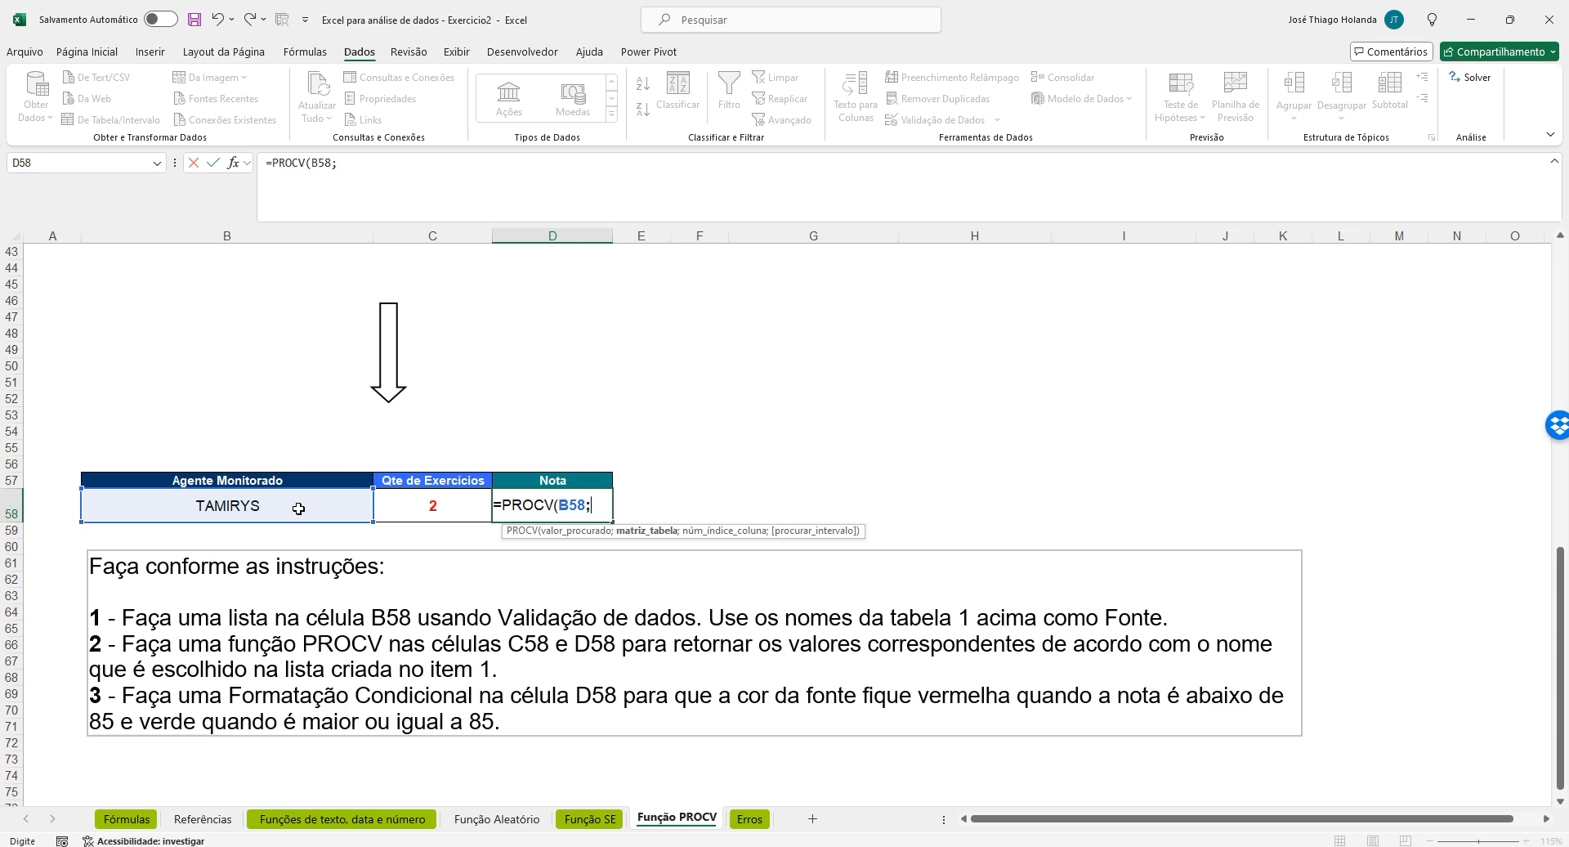
type("dese")
key("Tab")
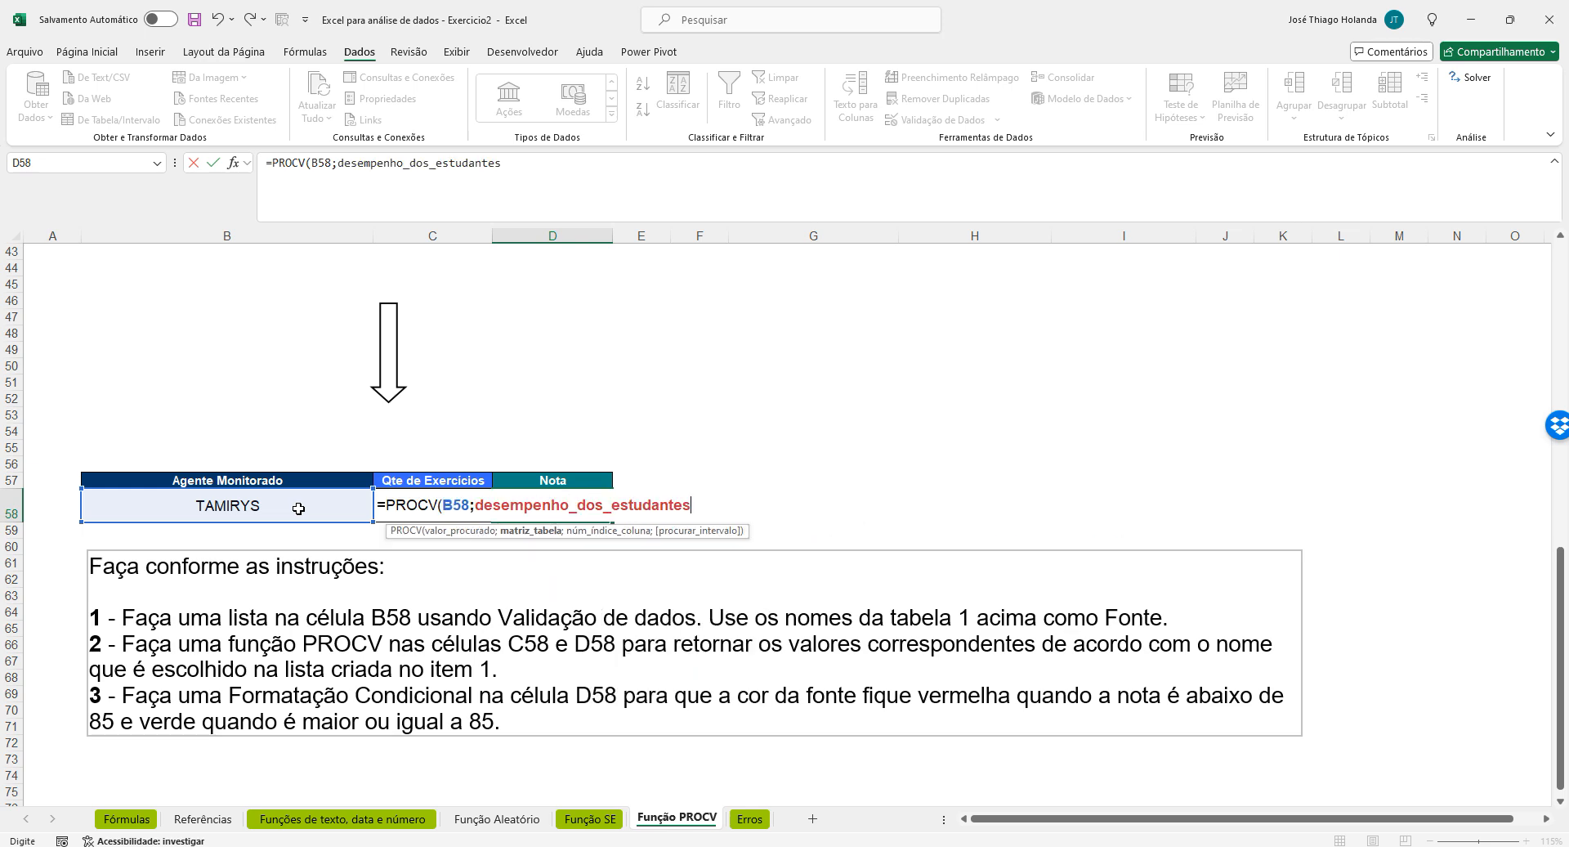
Erase the table name in the D58 formula and write desempenho_dos_estudantes again in full
key("BackSpace")
key("BackSpace")
key("BackSpace")
key("BackSpace")
key("BackSpace")
key("BackSpace")
key("BackSpace")
key("BackSpace")
key("BackSpace")
key("BackSpace")
key("BackSpace")
key("BackSpace")
key("BackSpace")
key("BackSpace")
key("BackSpace")
key("BackSpace")
key("BackSpace")
key("BackSpace")
key("BackSpace")
key("BackSpace")
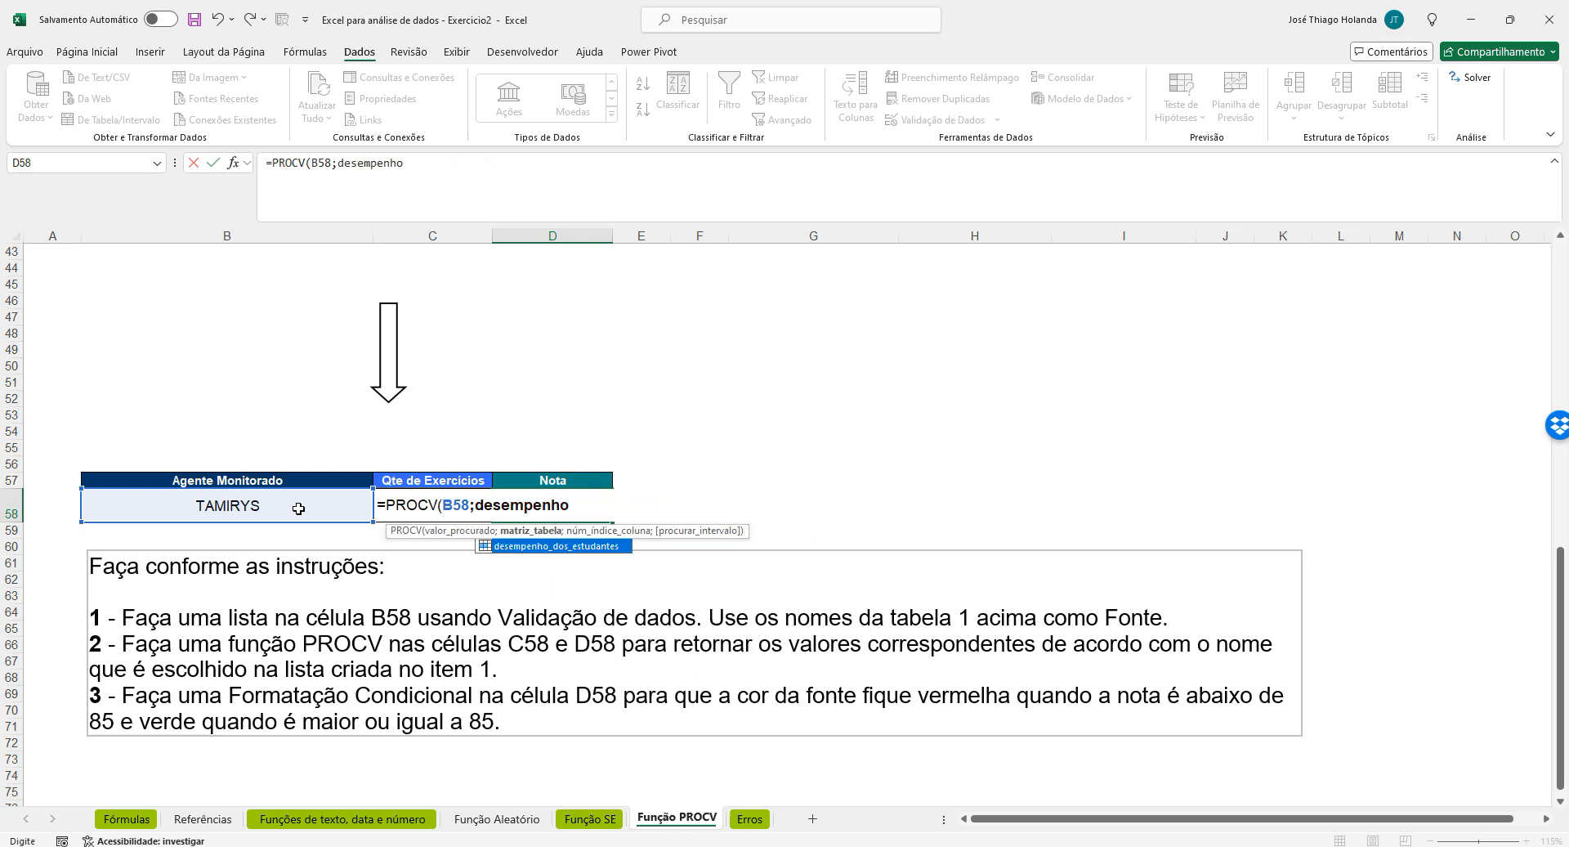
type("desempenho_dos_estudantes")
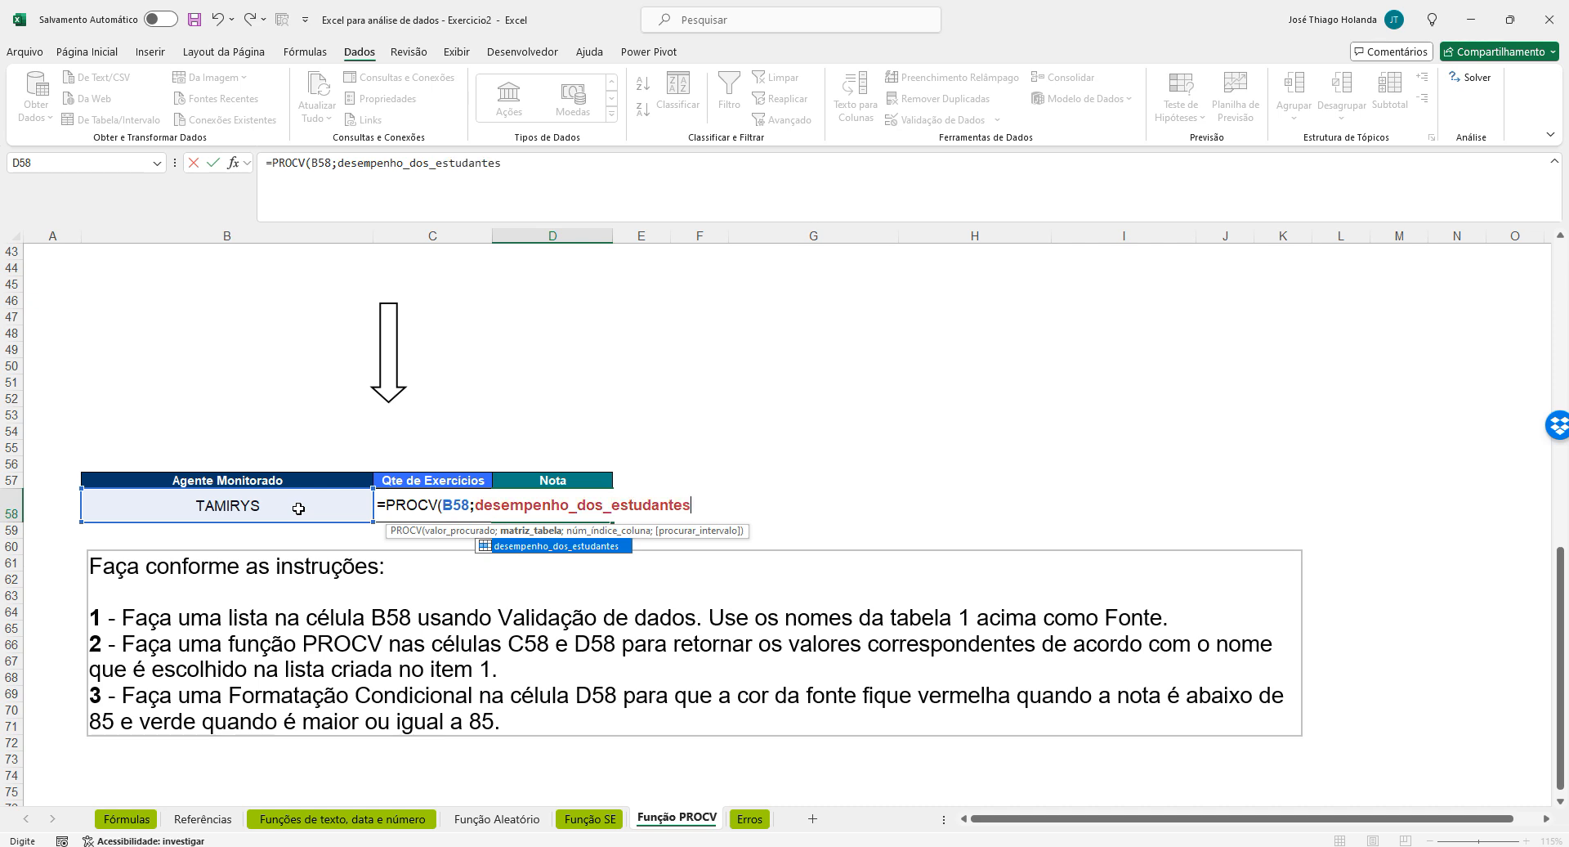
Complete the D58 PROCV formula with column index 2 and 0 for exact match
type(";")
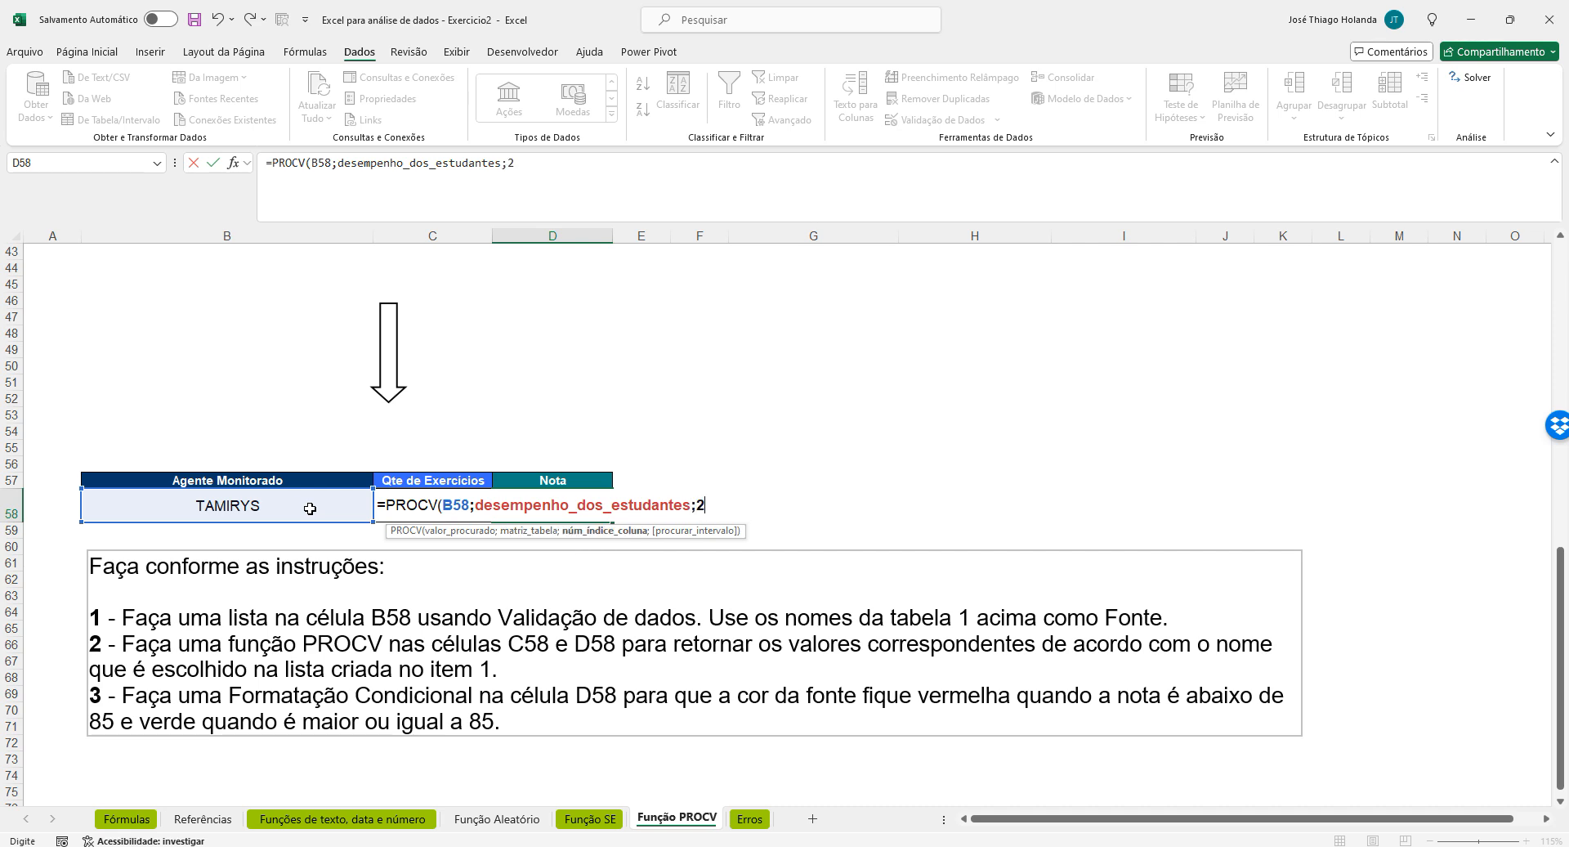
type("2")
scroll(783, 412, "up", 9)
scroll(1010, 683, "down", 9)
type(";")
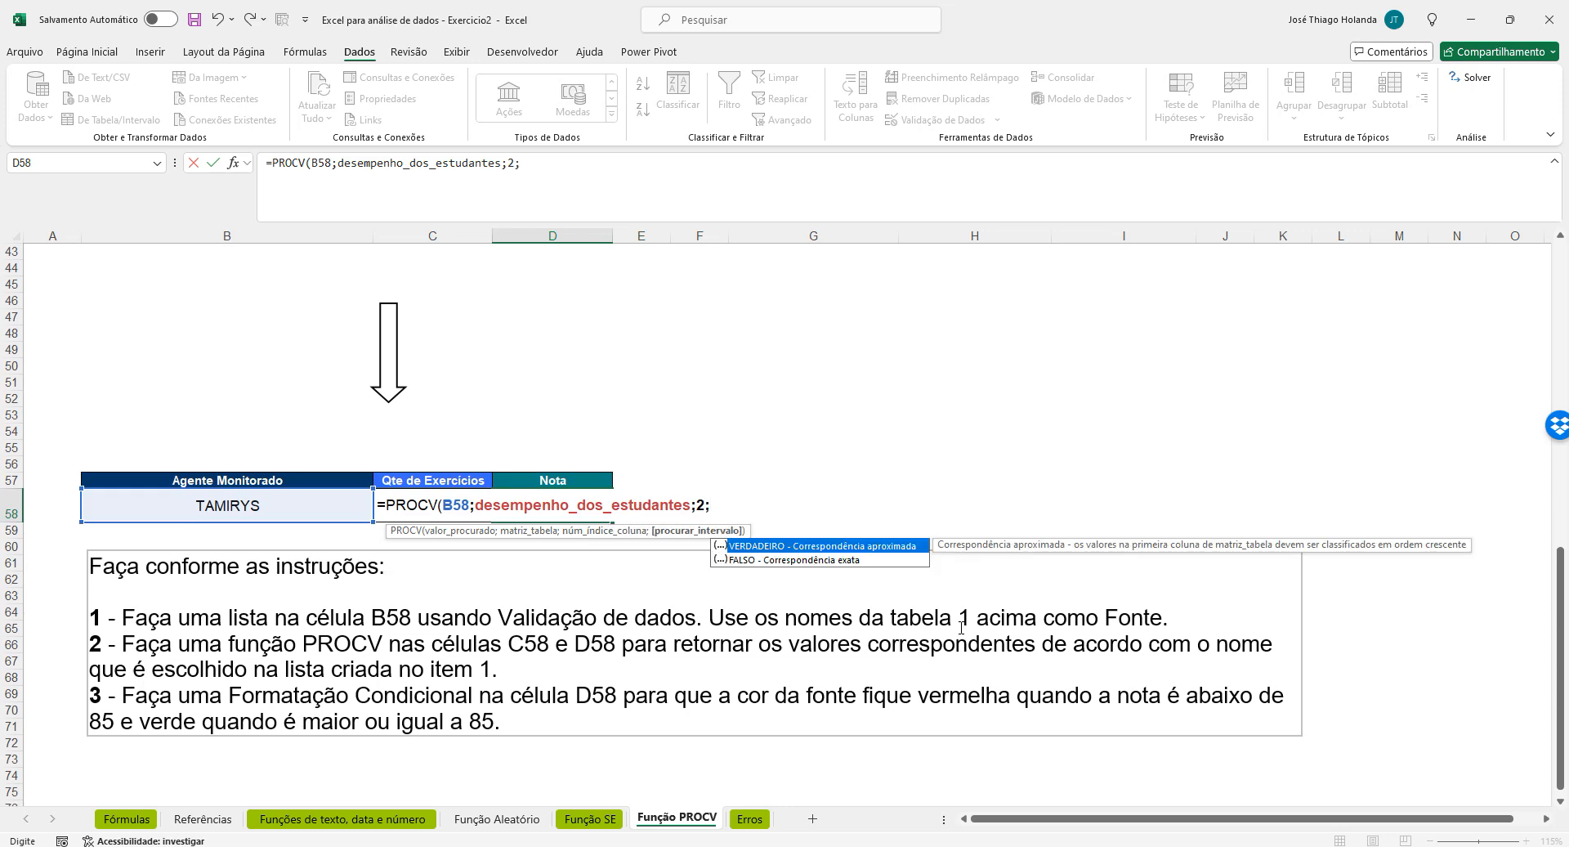
type("0)")
key("Return")
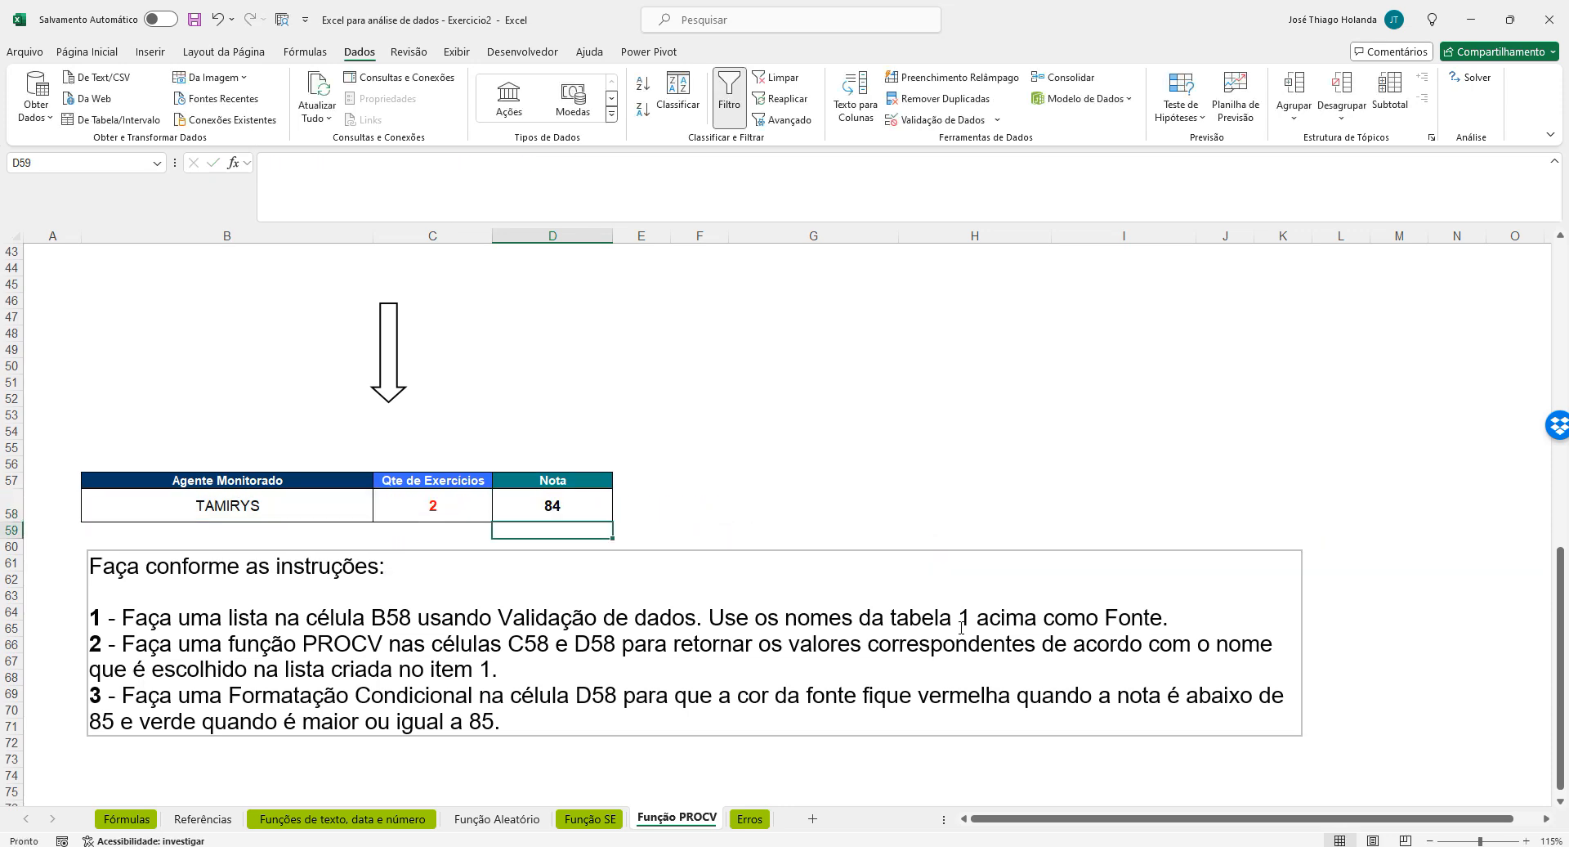
key("Up")
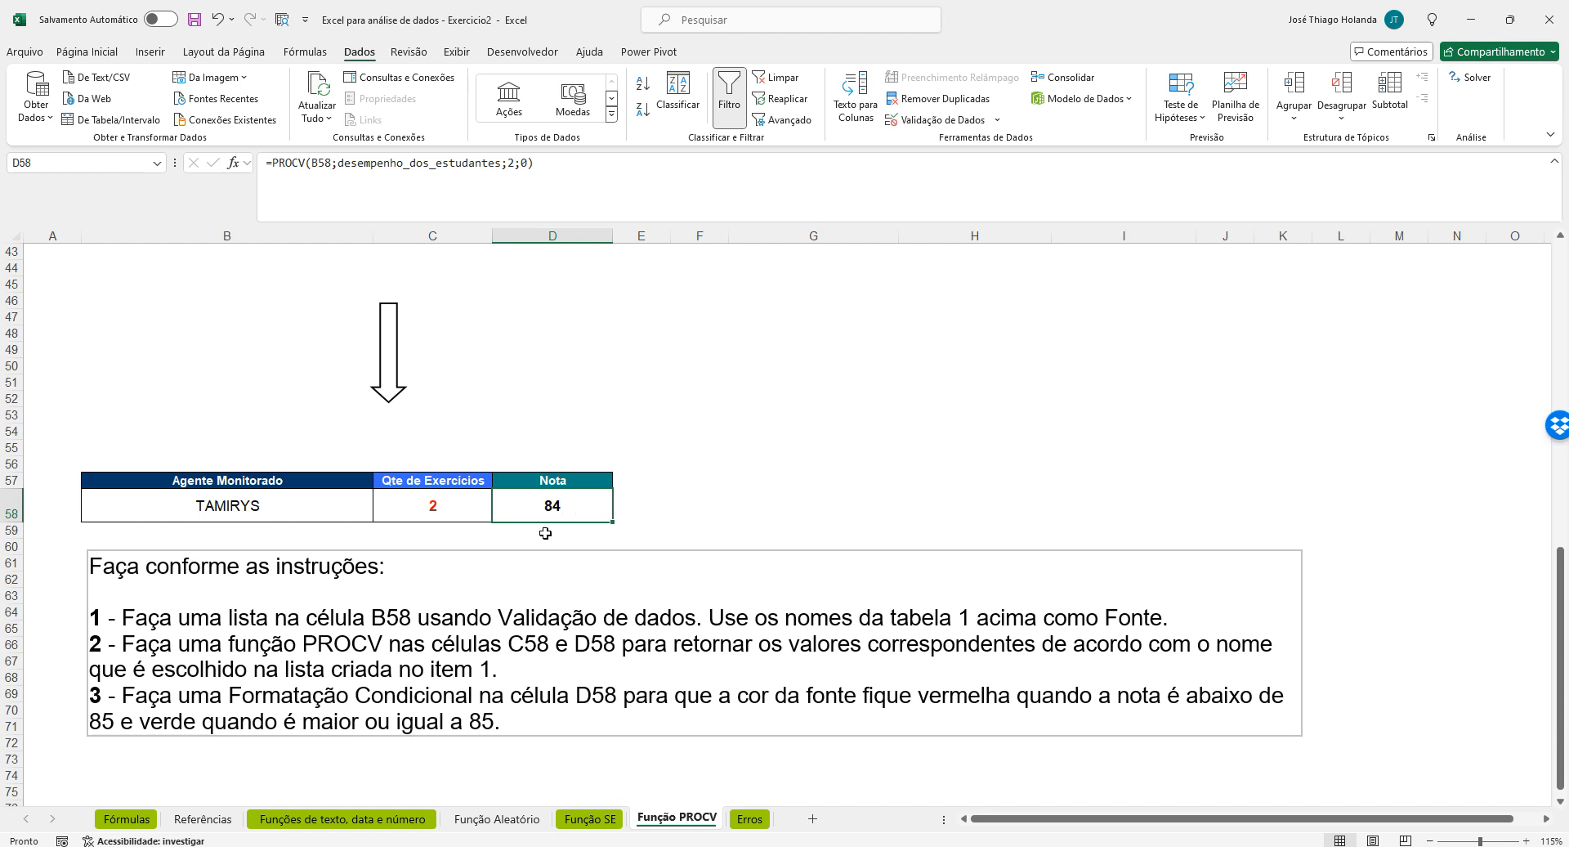
scroll(636, 451, "up", 2)
scroll(644, 460, "down", 2)
left_click(452, 510)
left_click(552, 510)
left_click(414, 511)
Start a conditional formatting rule for D58 that formats only cells whose value is greater than or equal to 85
left_click(518, 509)
left_click(87, 51)
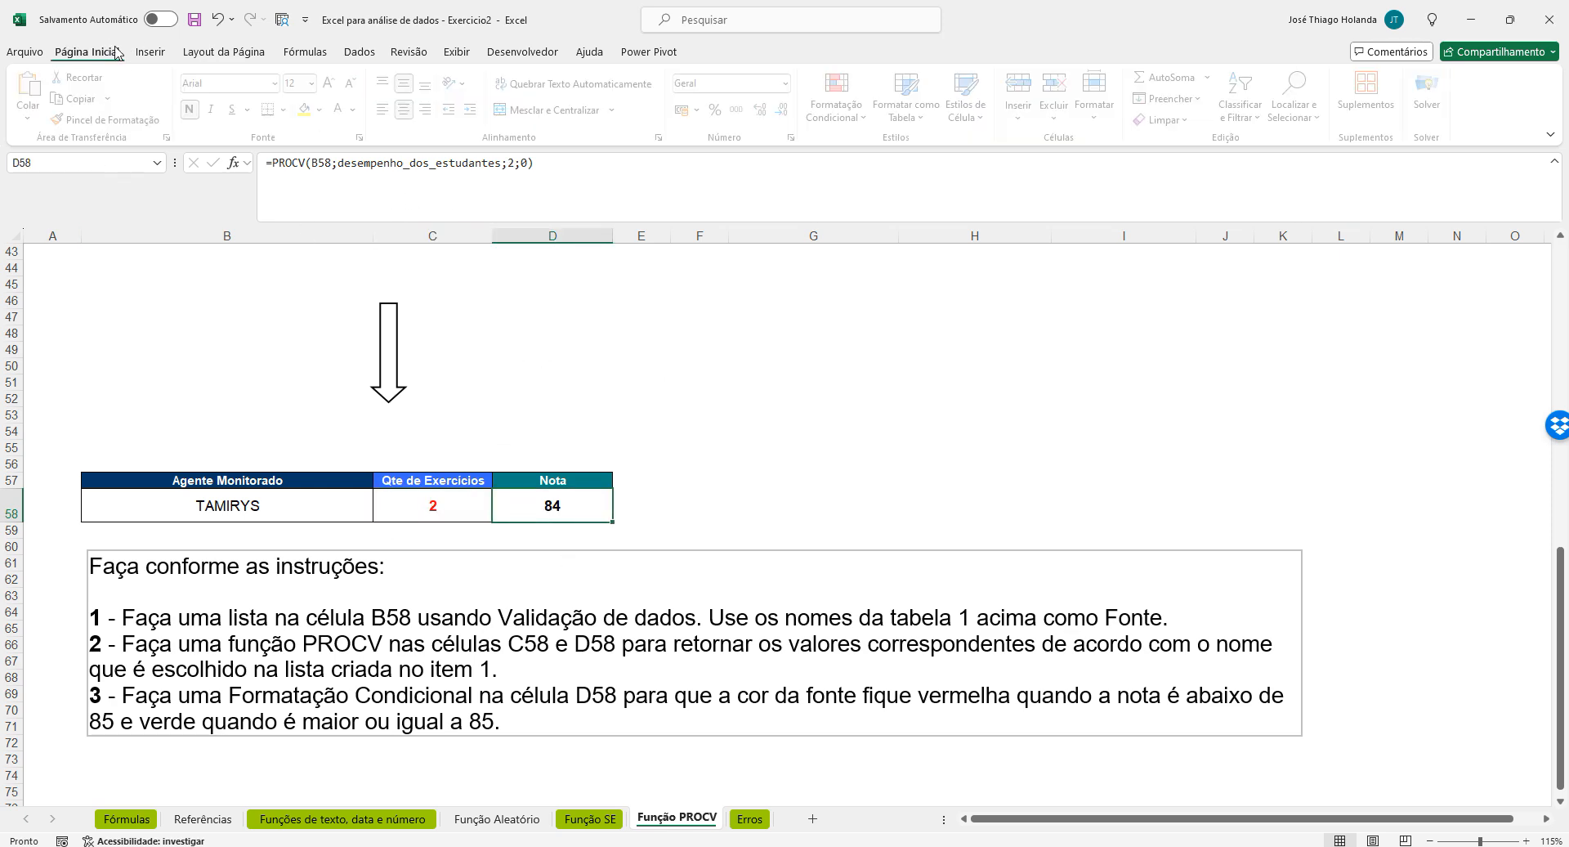
left_click(844, 117)
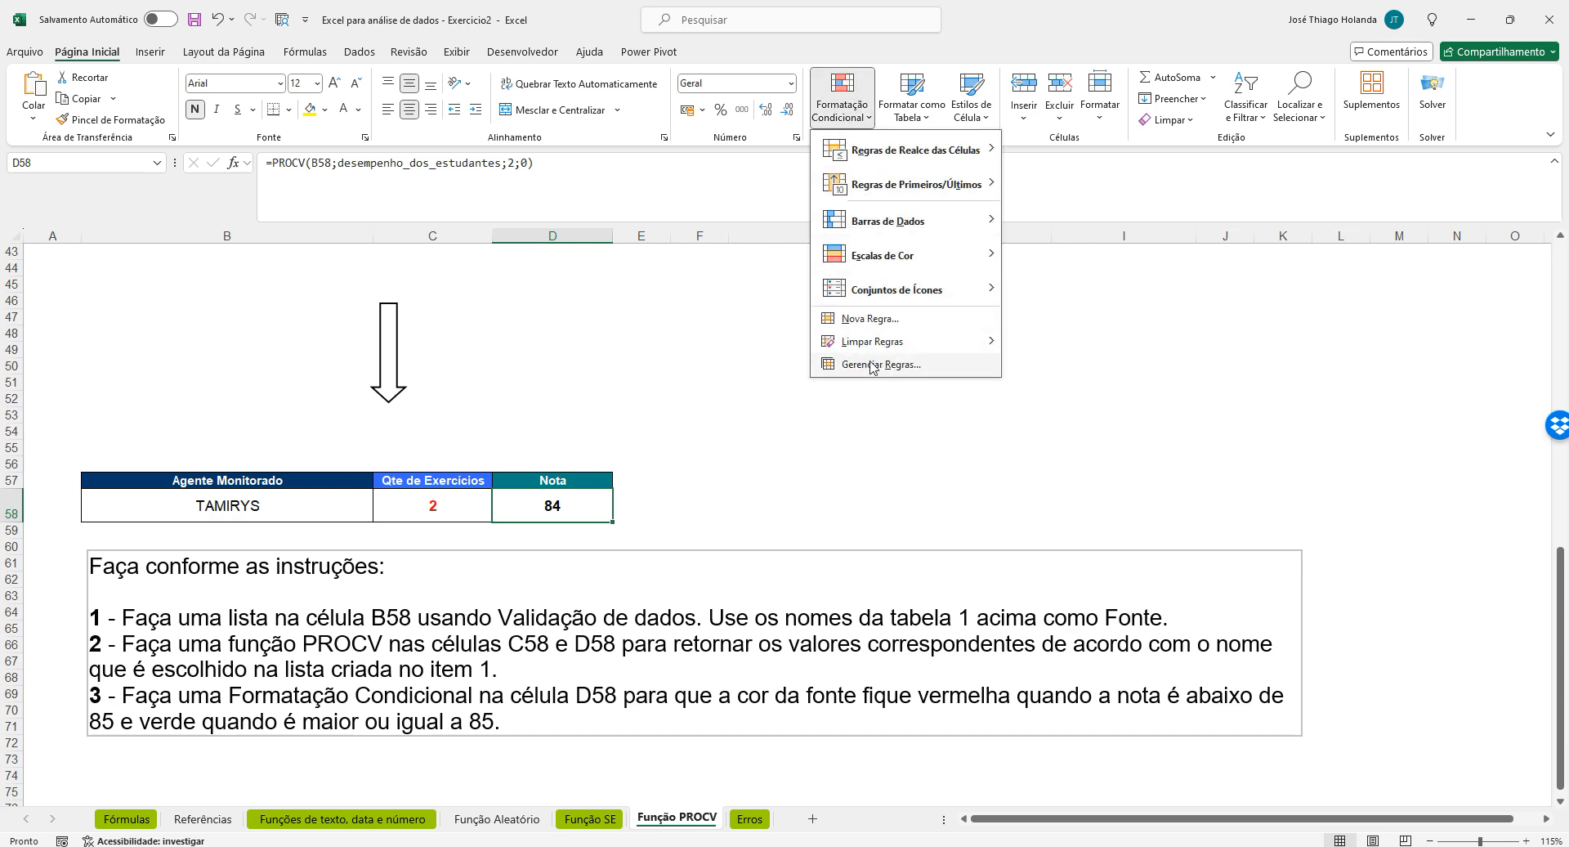
left_click(884, 321)
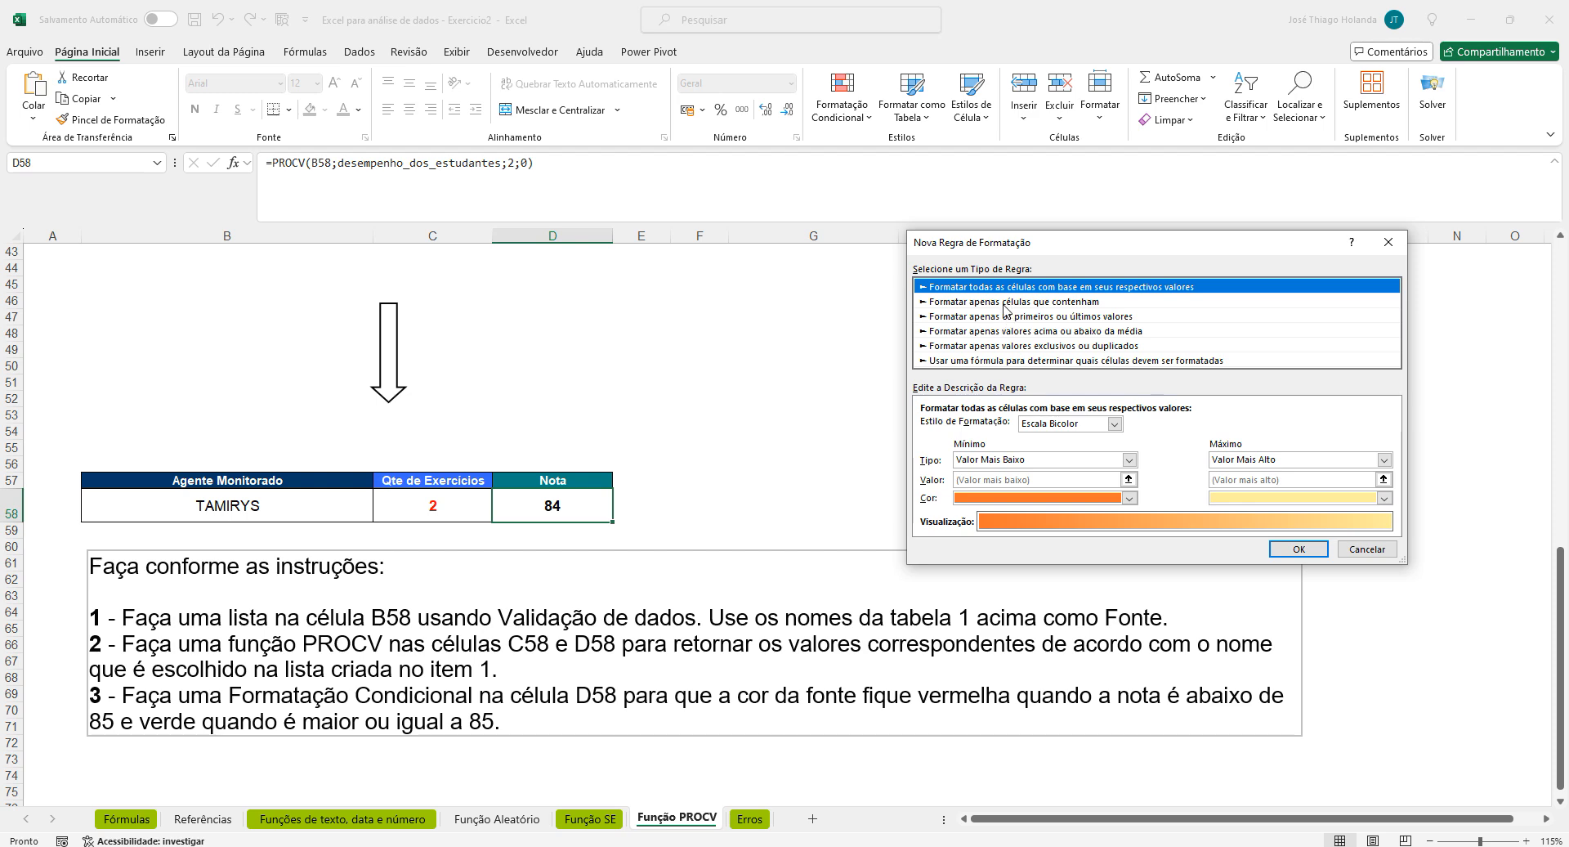
left_click(1006, 305)
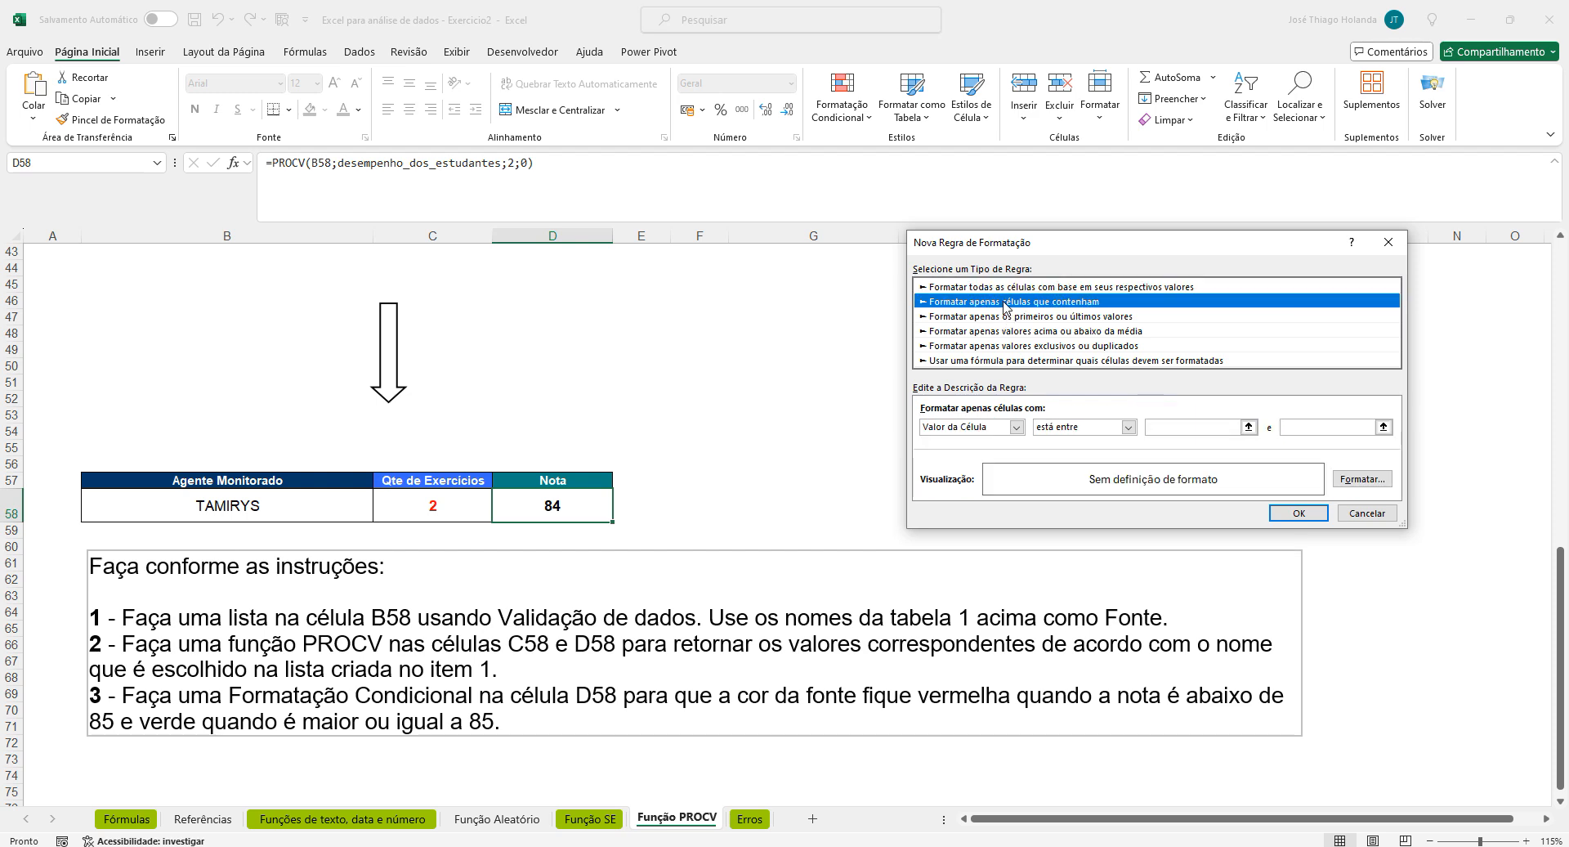
left_click(986, 429)
left_click(986, 429)
left_click(1103, 429)
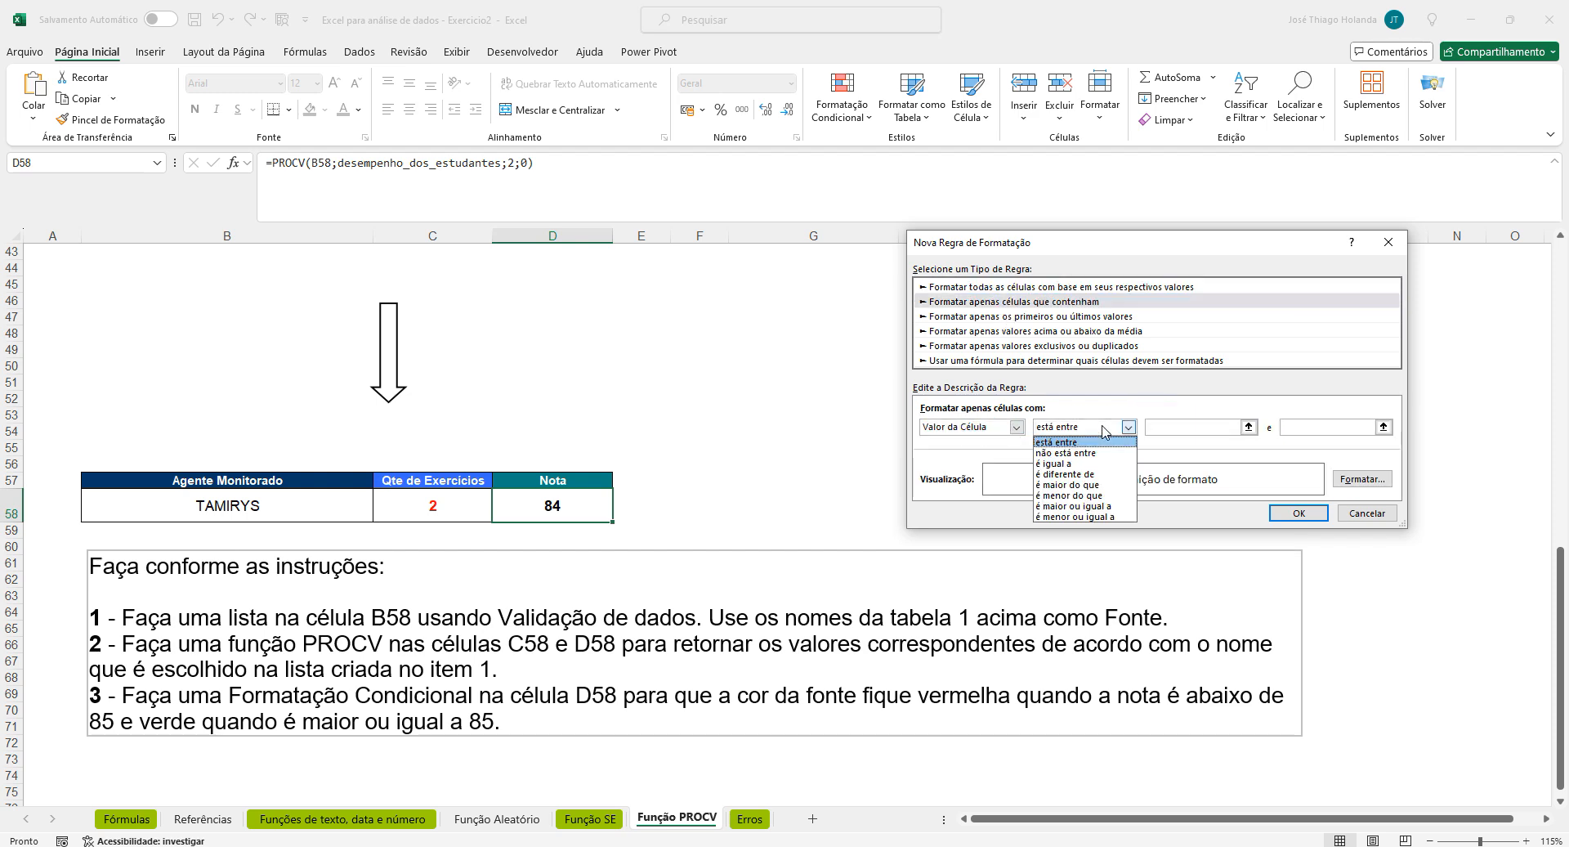
left_click(1110, 507)
left_click(1175, 427)
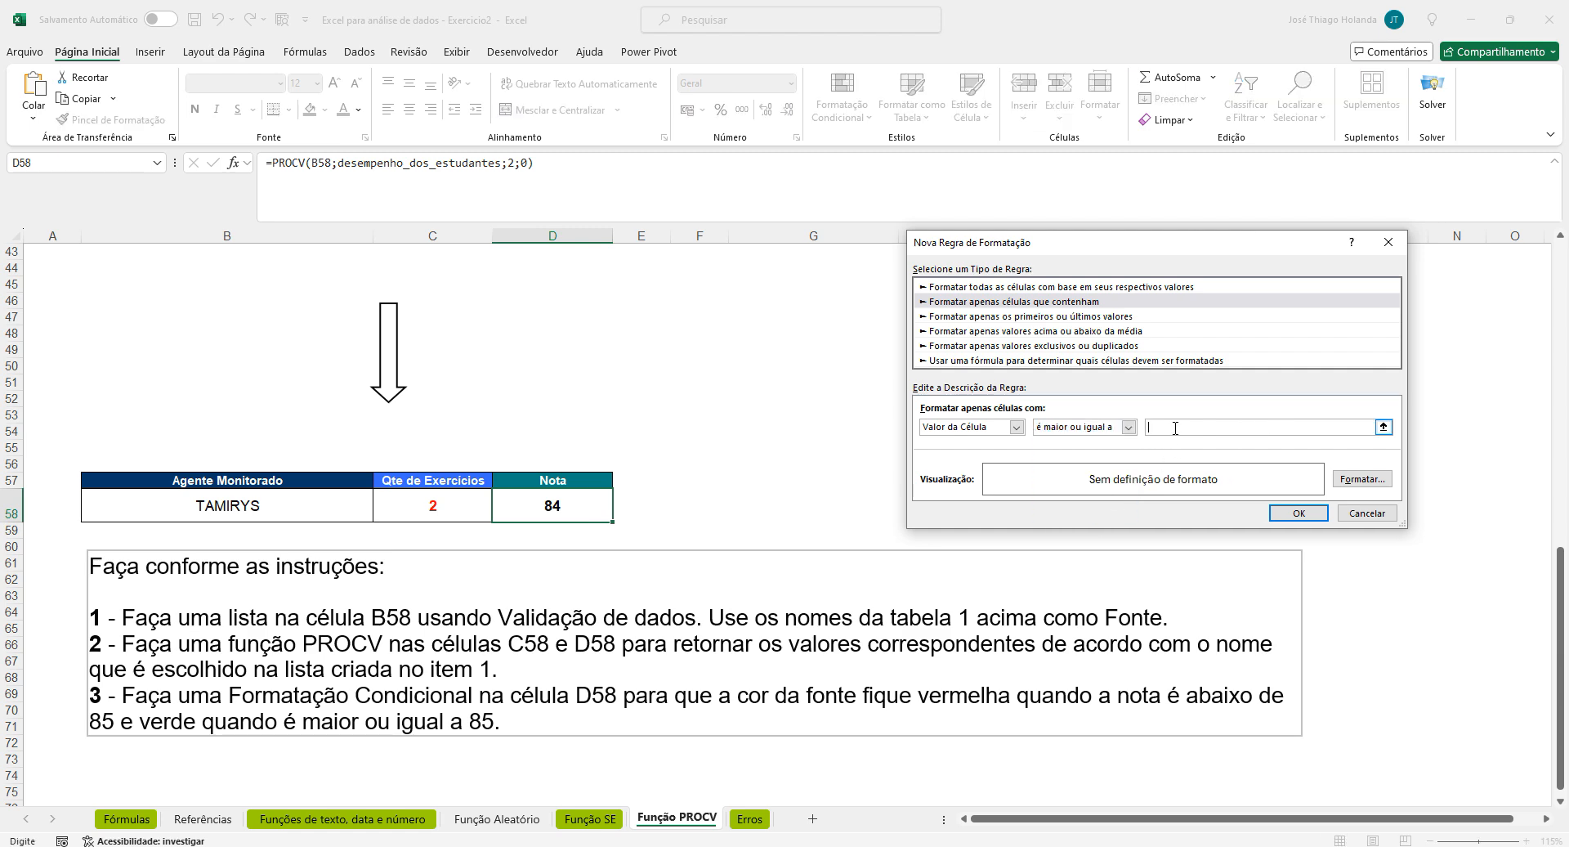
Give the D58 rule a red font from the standard colours and apply it
left_click(1361, 479)
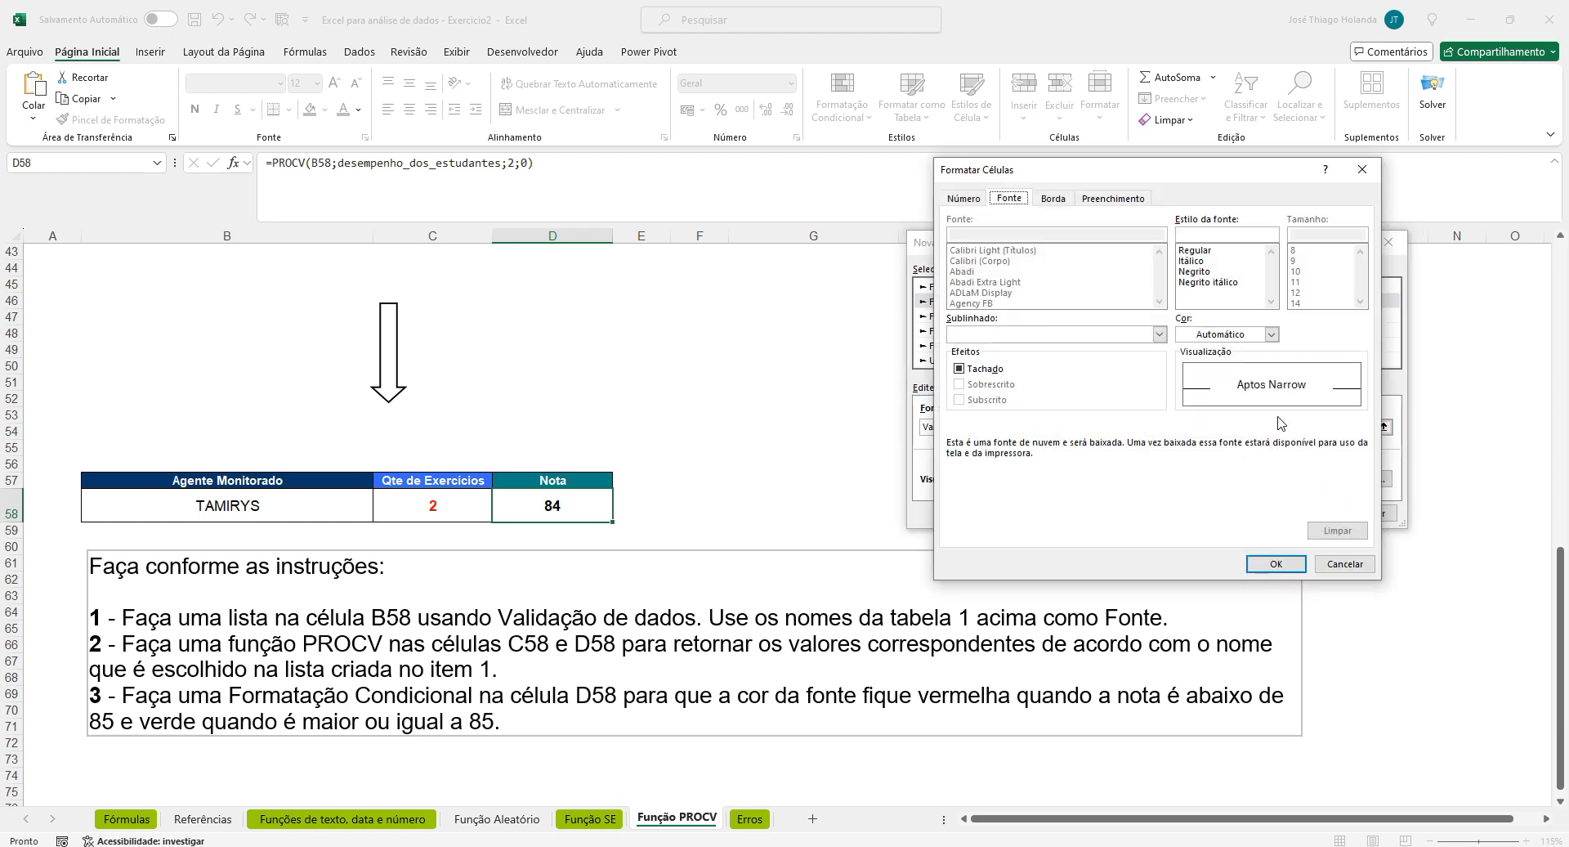
left_click(1271, 334)
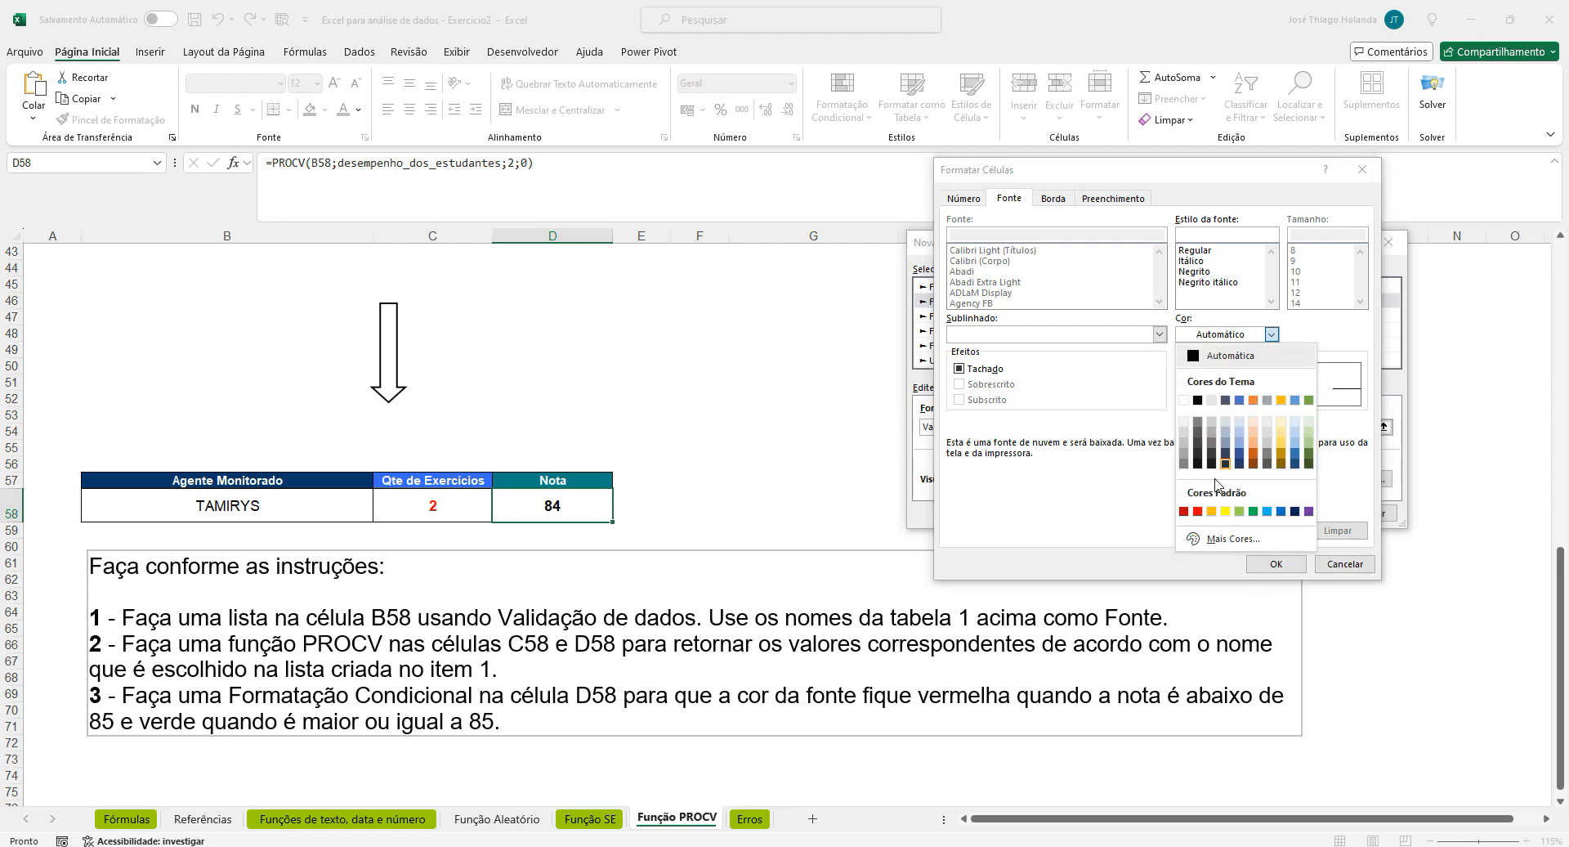
left_click(1197, 511)
left_click(1276, 564)
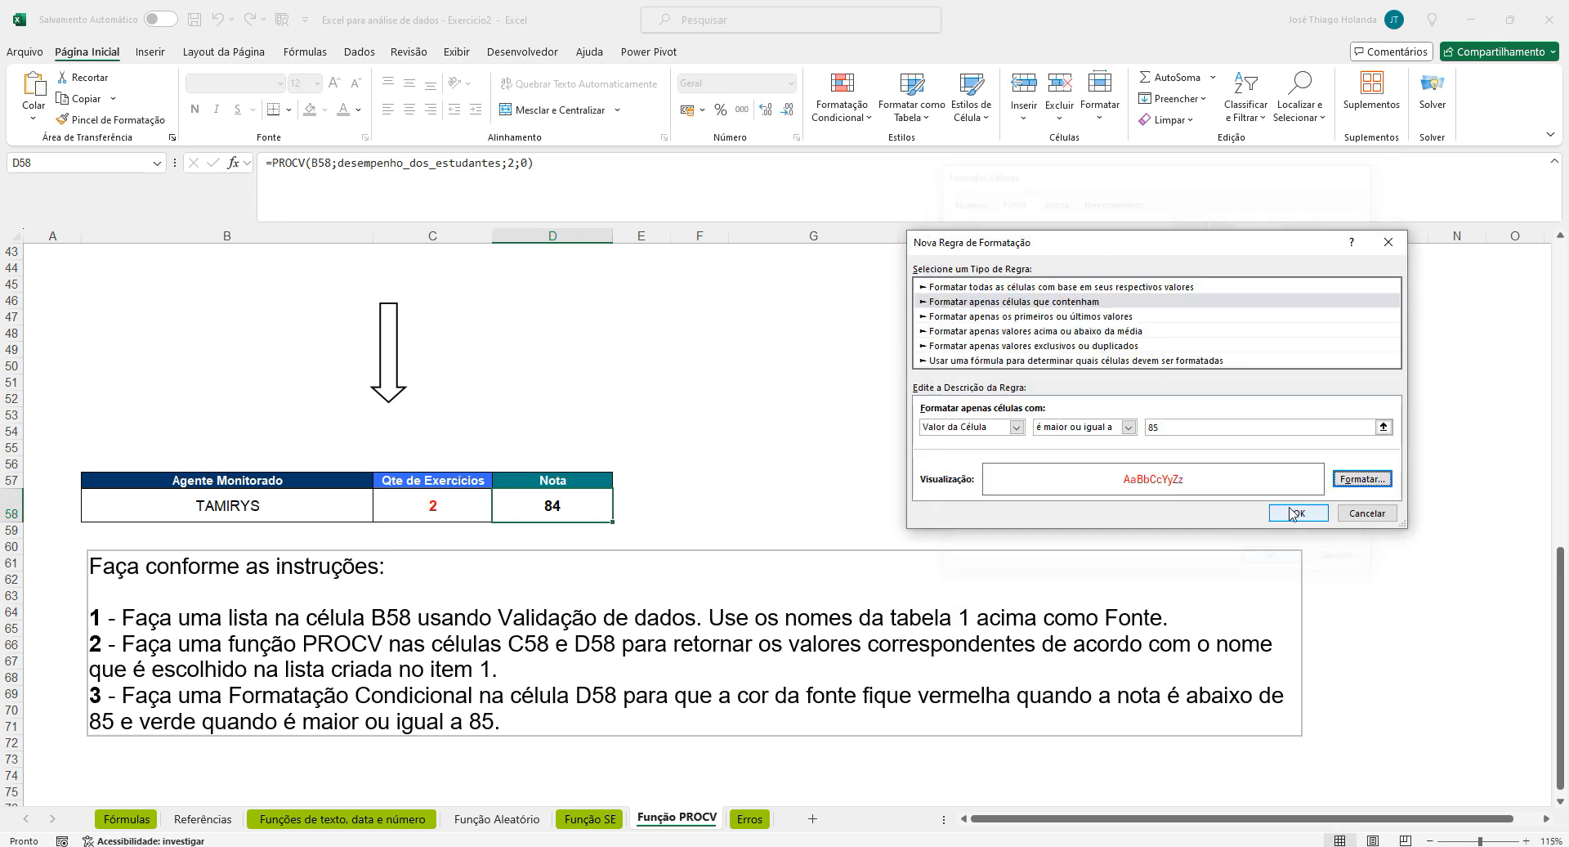
left_click(1293, 513)
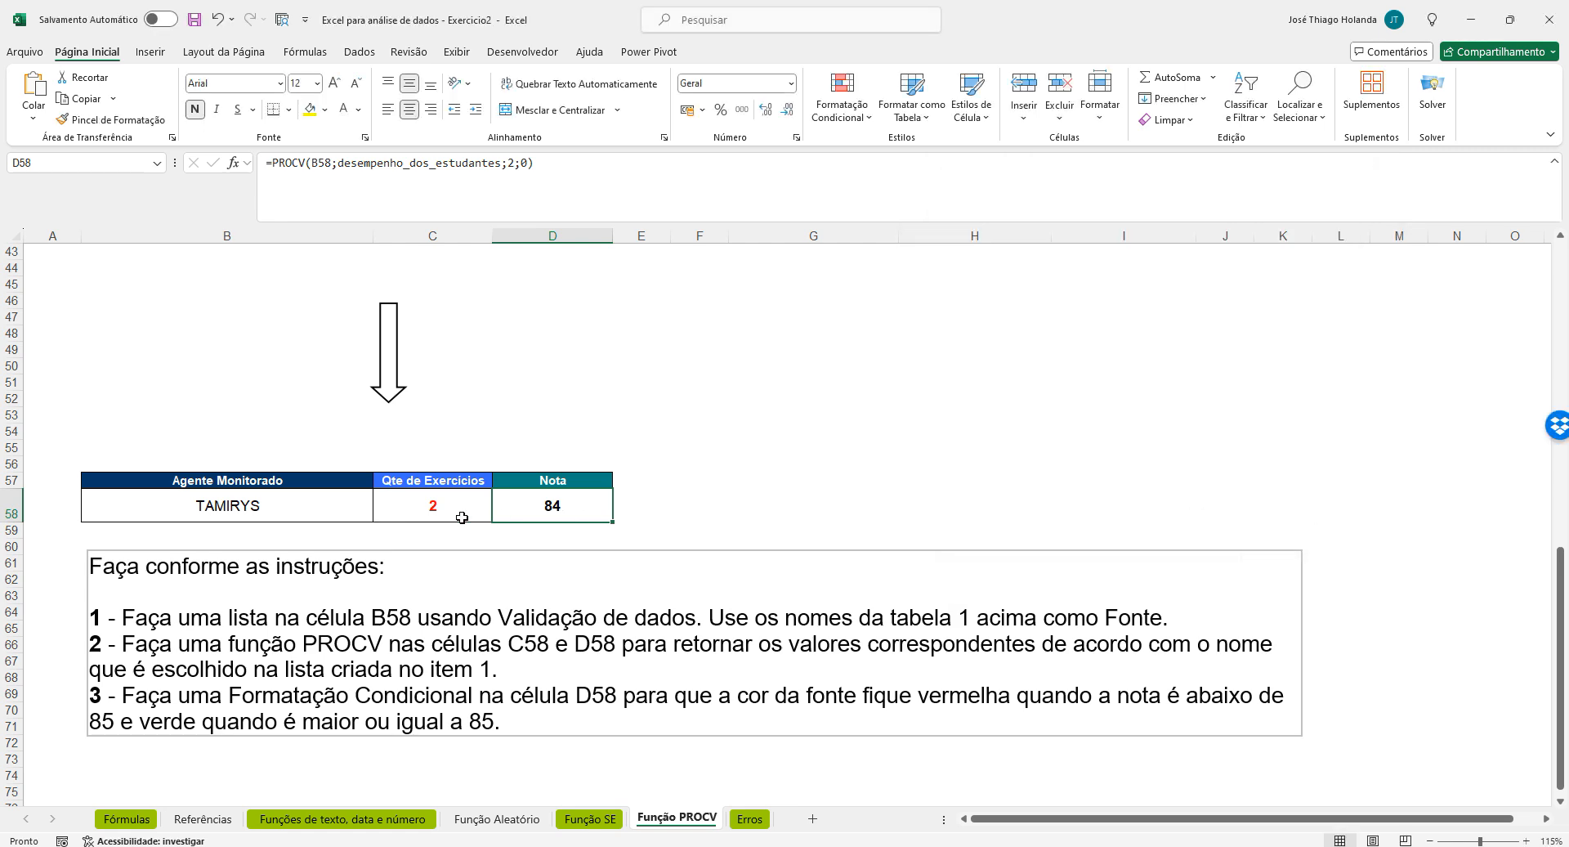
Test the Nota's conditional formatting by choosing the student listed in B21 and then the one in B5 from the B58 list
left_click(296, 512)
left_click(380, 512)
left_click(208, 546)
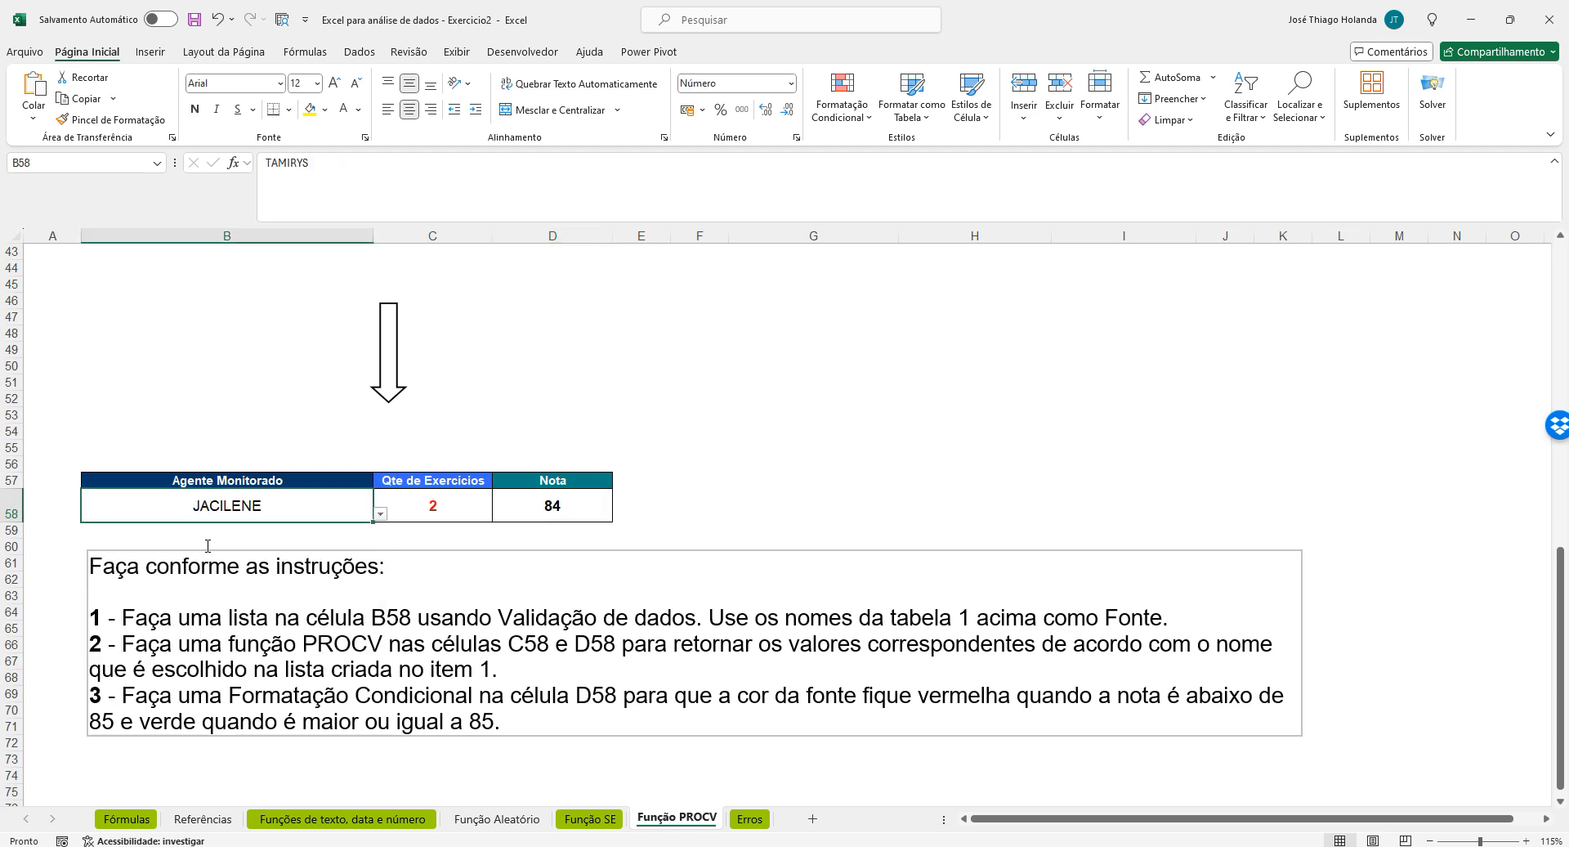
left_click(918, 469)
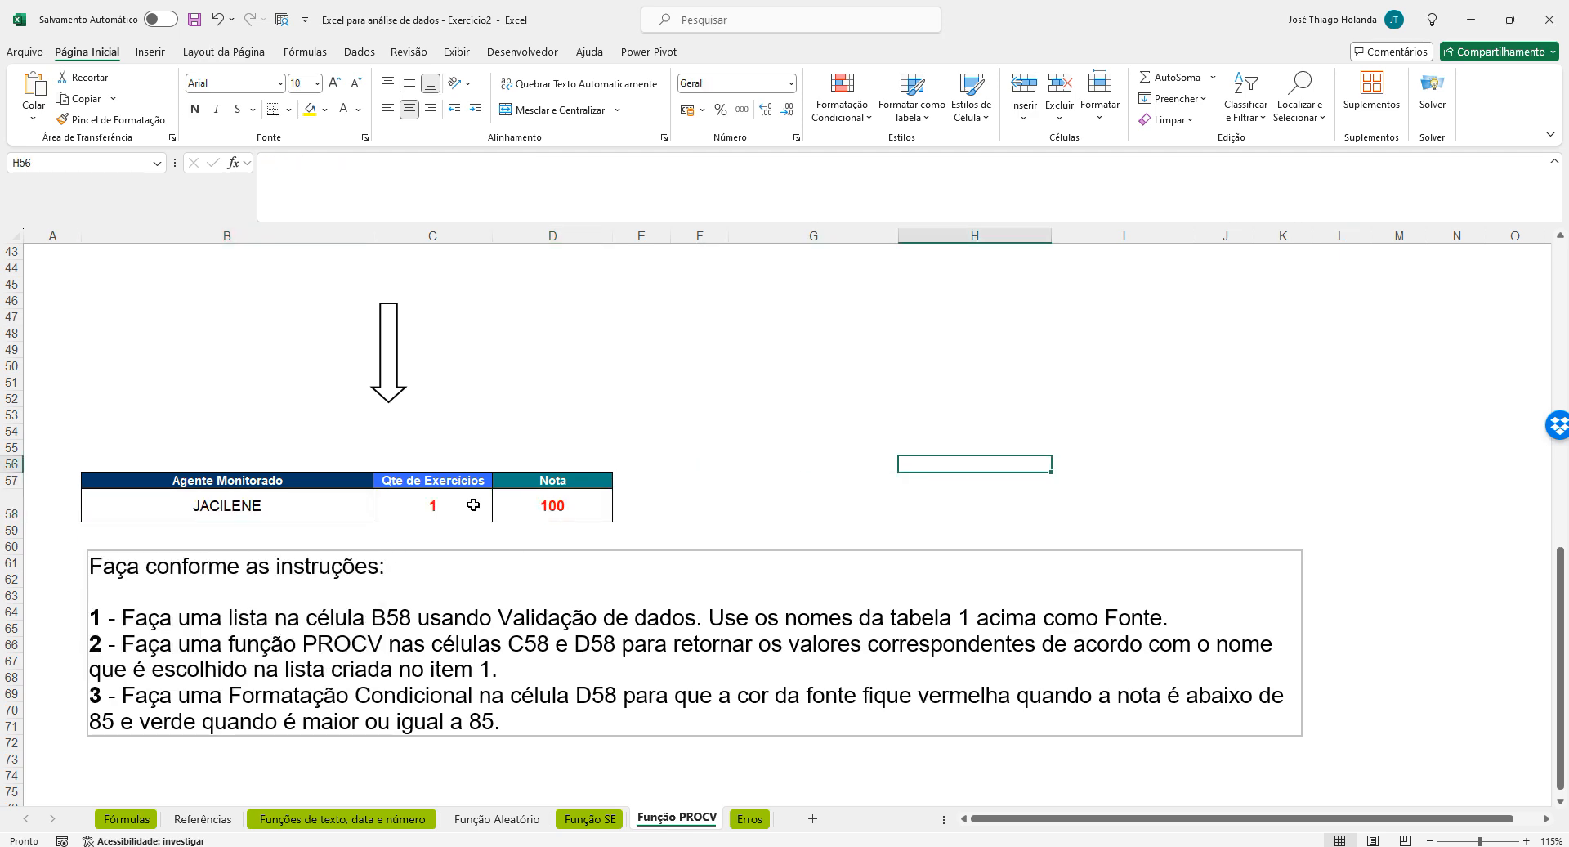
left_click(280, 503)
left_click(380, 514)
scroll(204, 588, "up", 5)
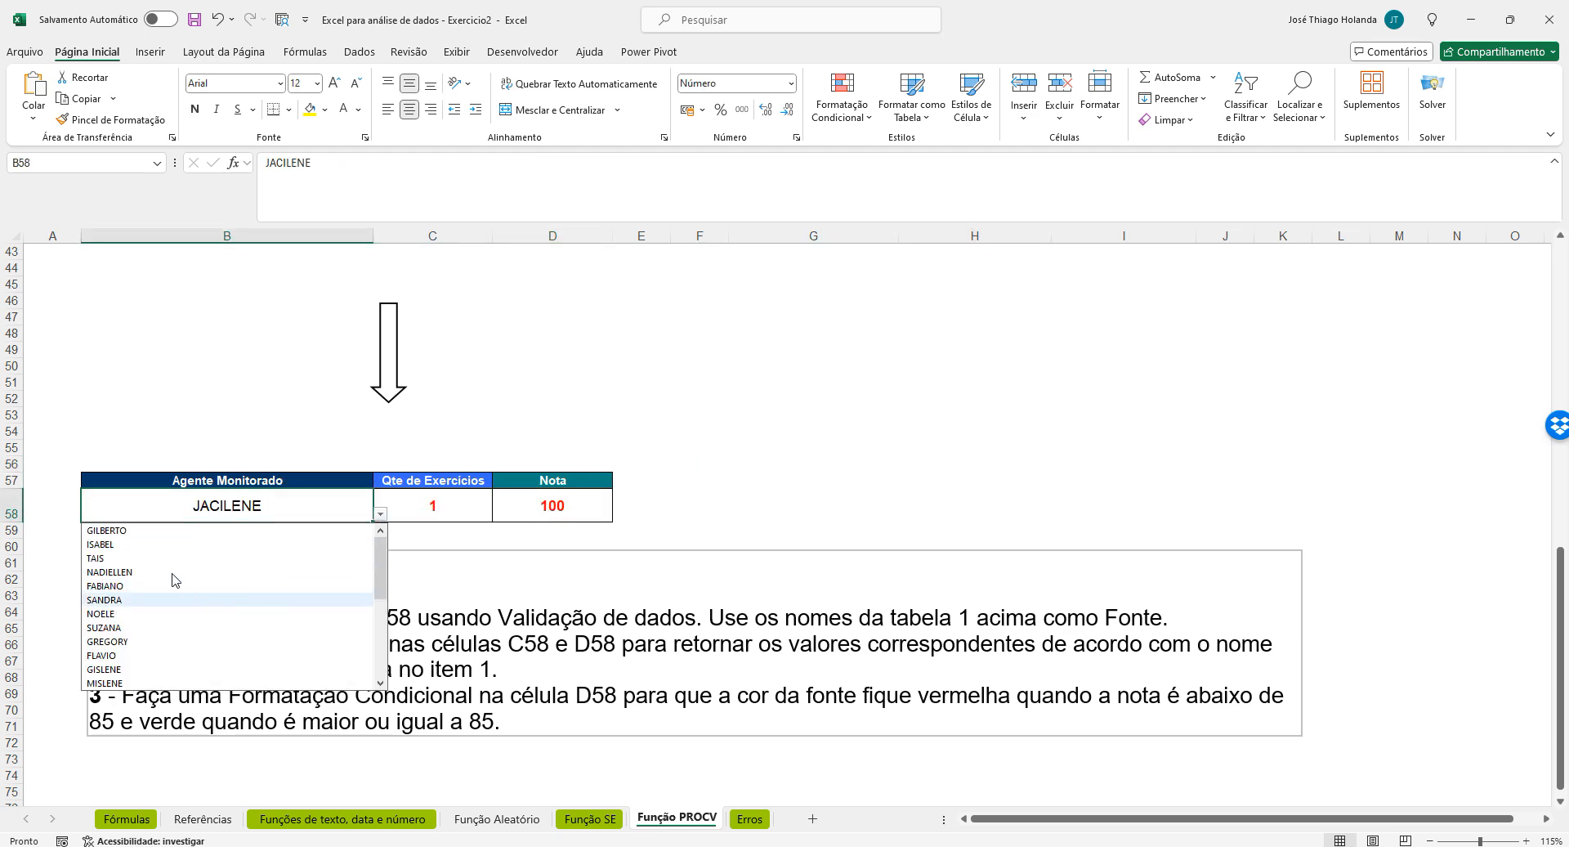
left_click(167, 532)
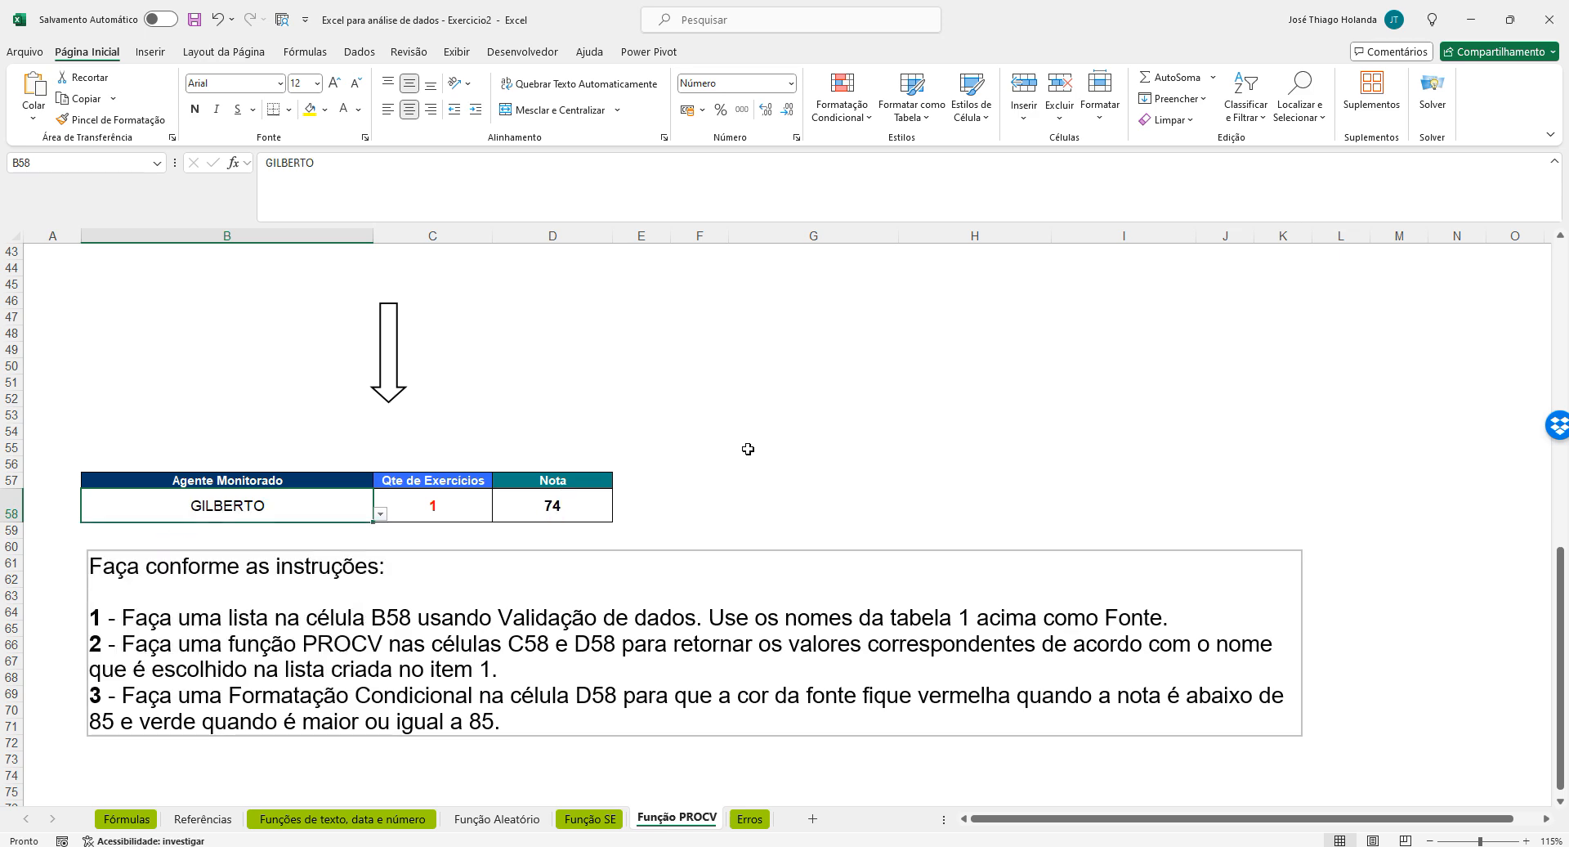
left_click(894, 447)
scroll(898, 448, "up", 13)
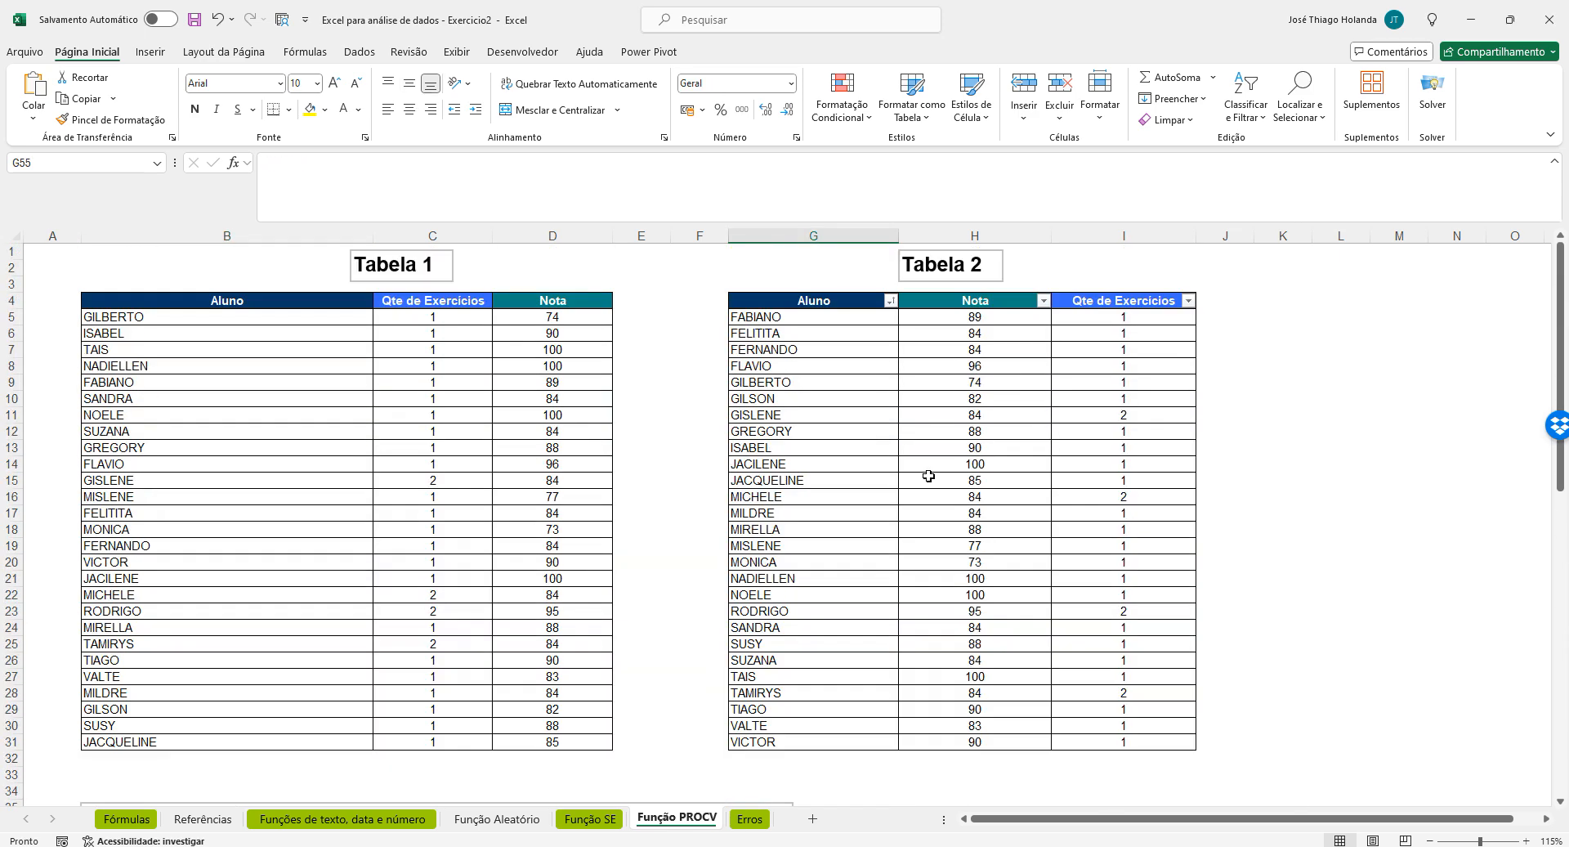
scroll(917, 472, "down", 11)
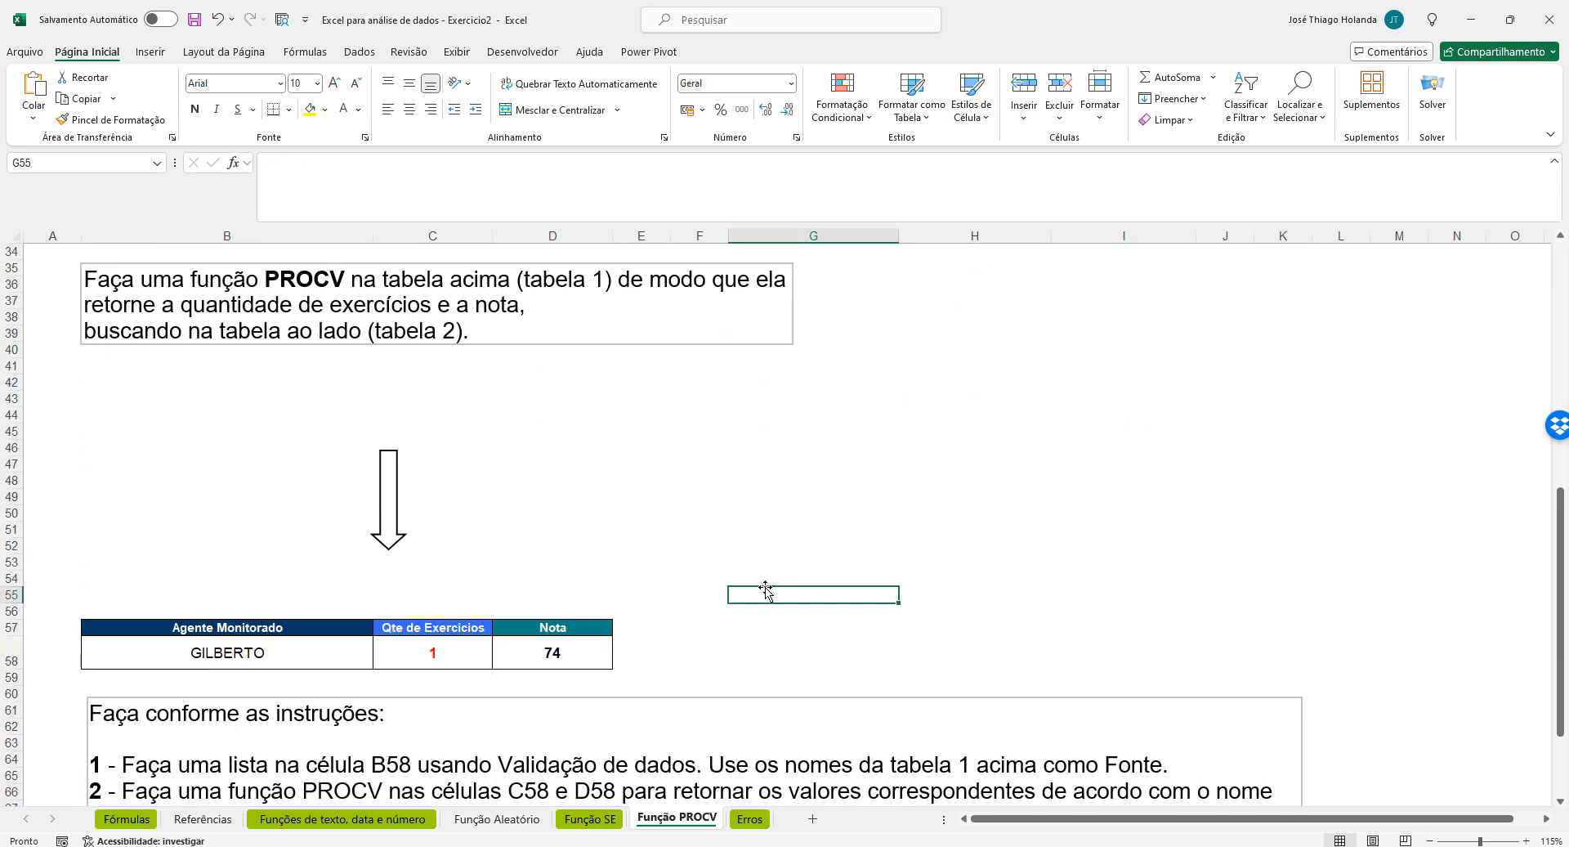
Go to the Erros sheet and examine the formula behind the #DIV/0! error in B13
left_click(750, 818)
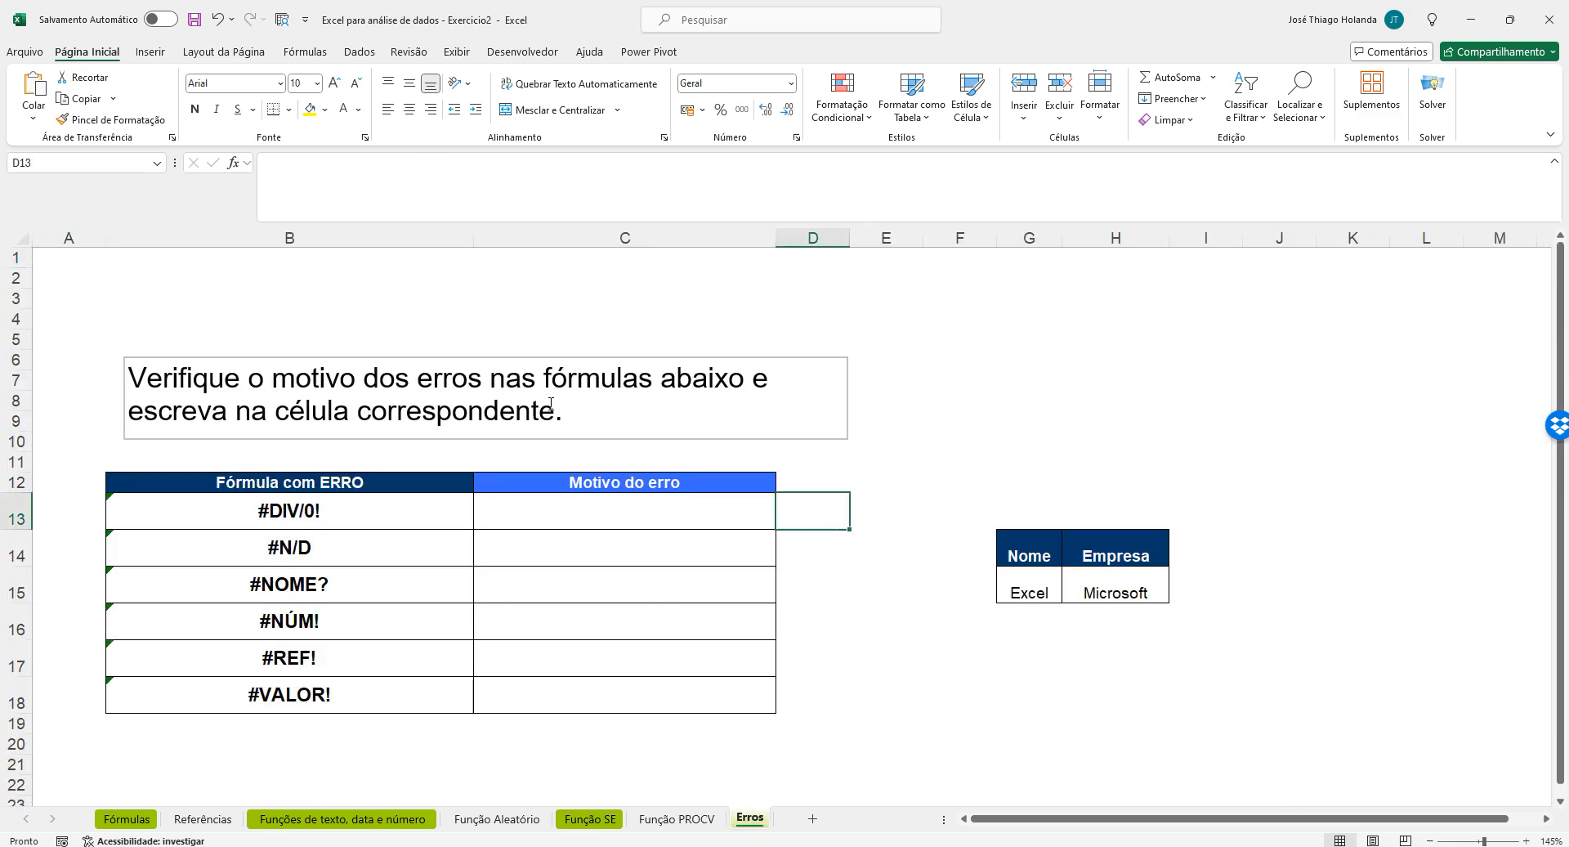
left_click(895, 515)
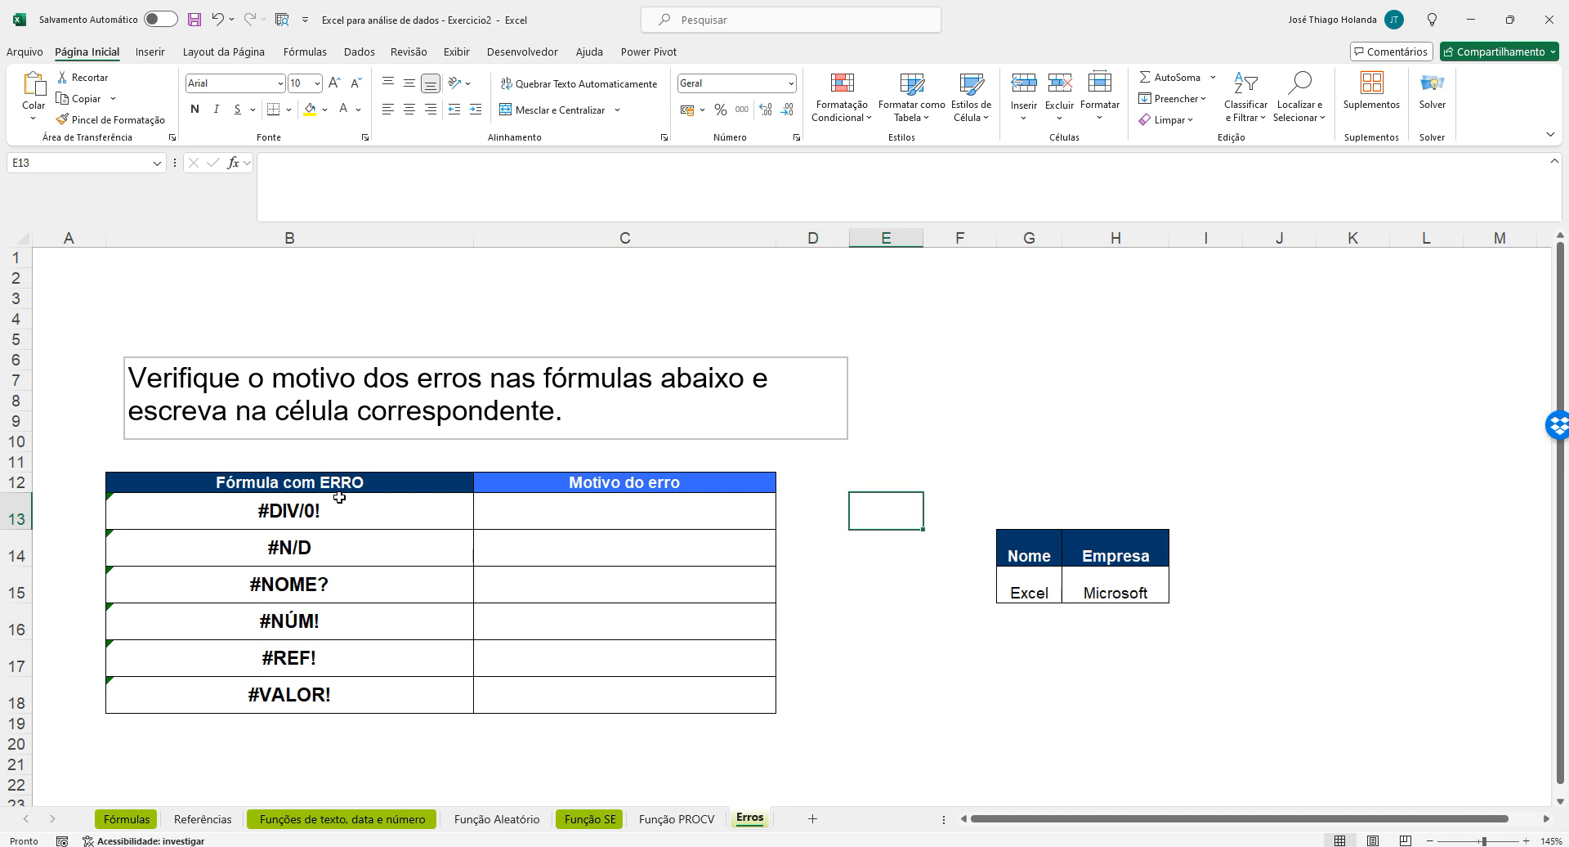
left_click(287, 503)
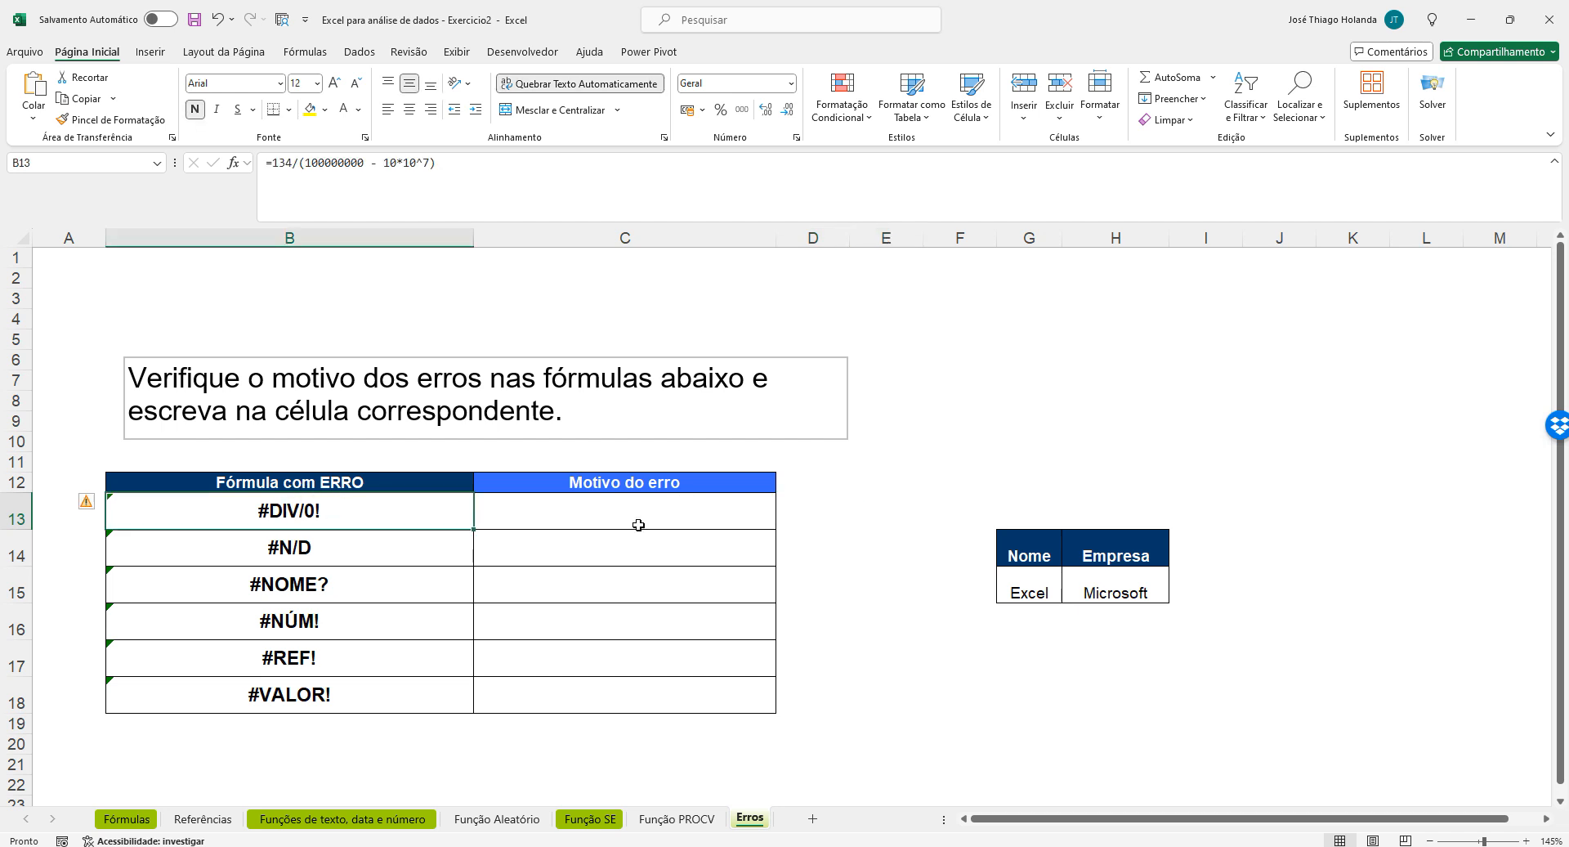
left_click_drag(453, 163, 263, 163)
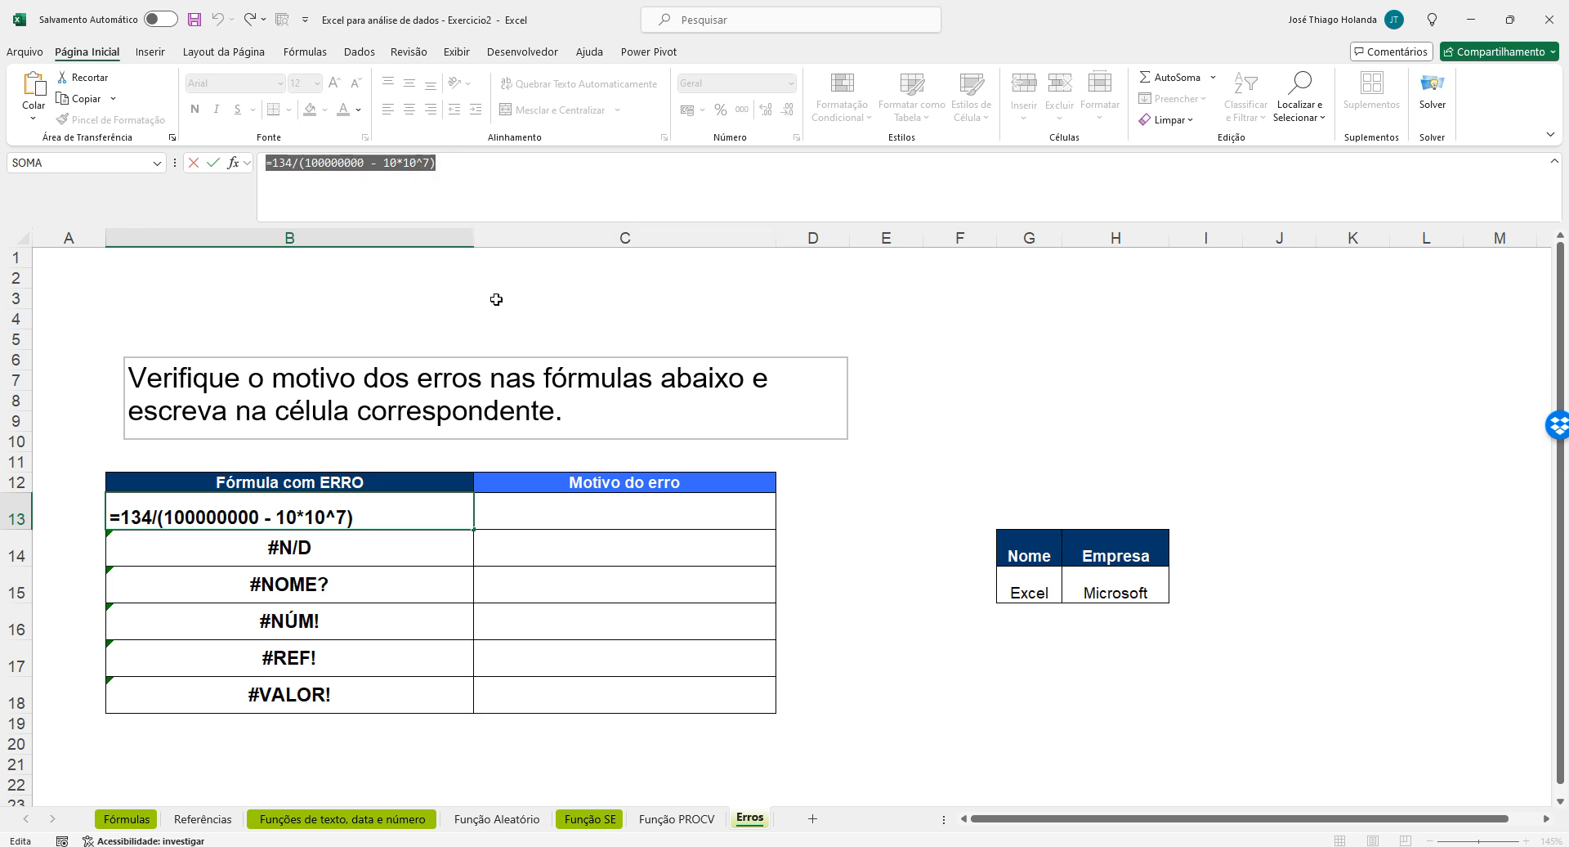
key("Return")
key("Up")
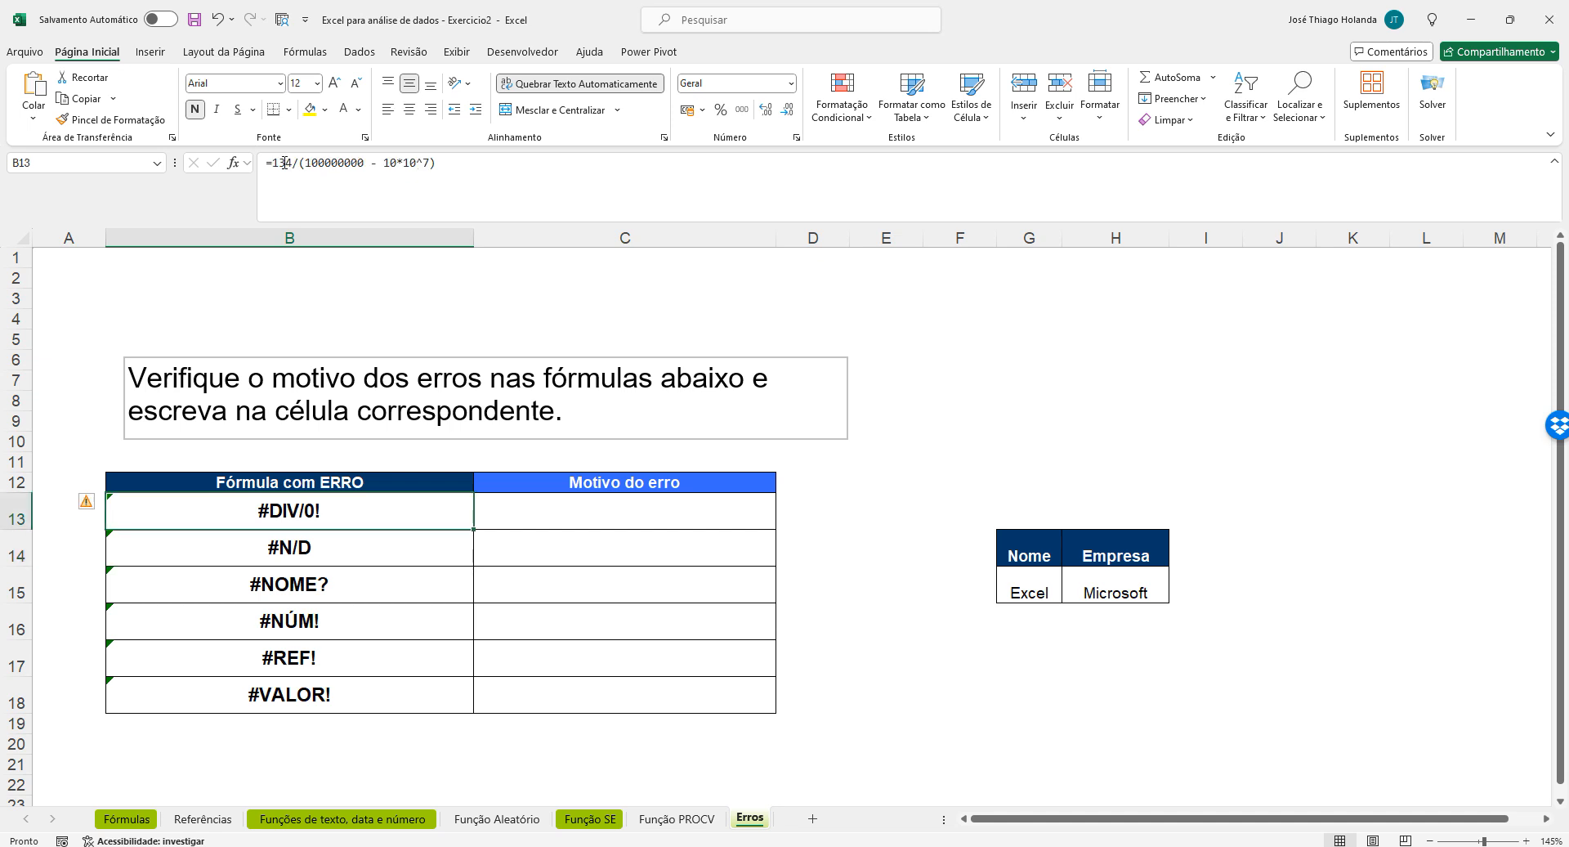
Enter "Divisão por zero" in C13 as the reason for the #DIV/0! error
left_click(584, 516)
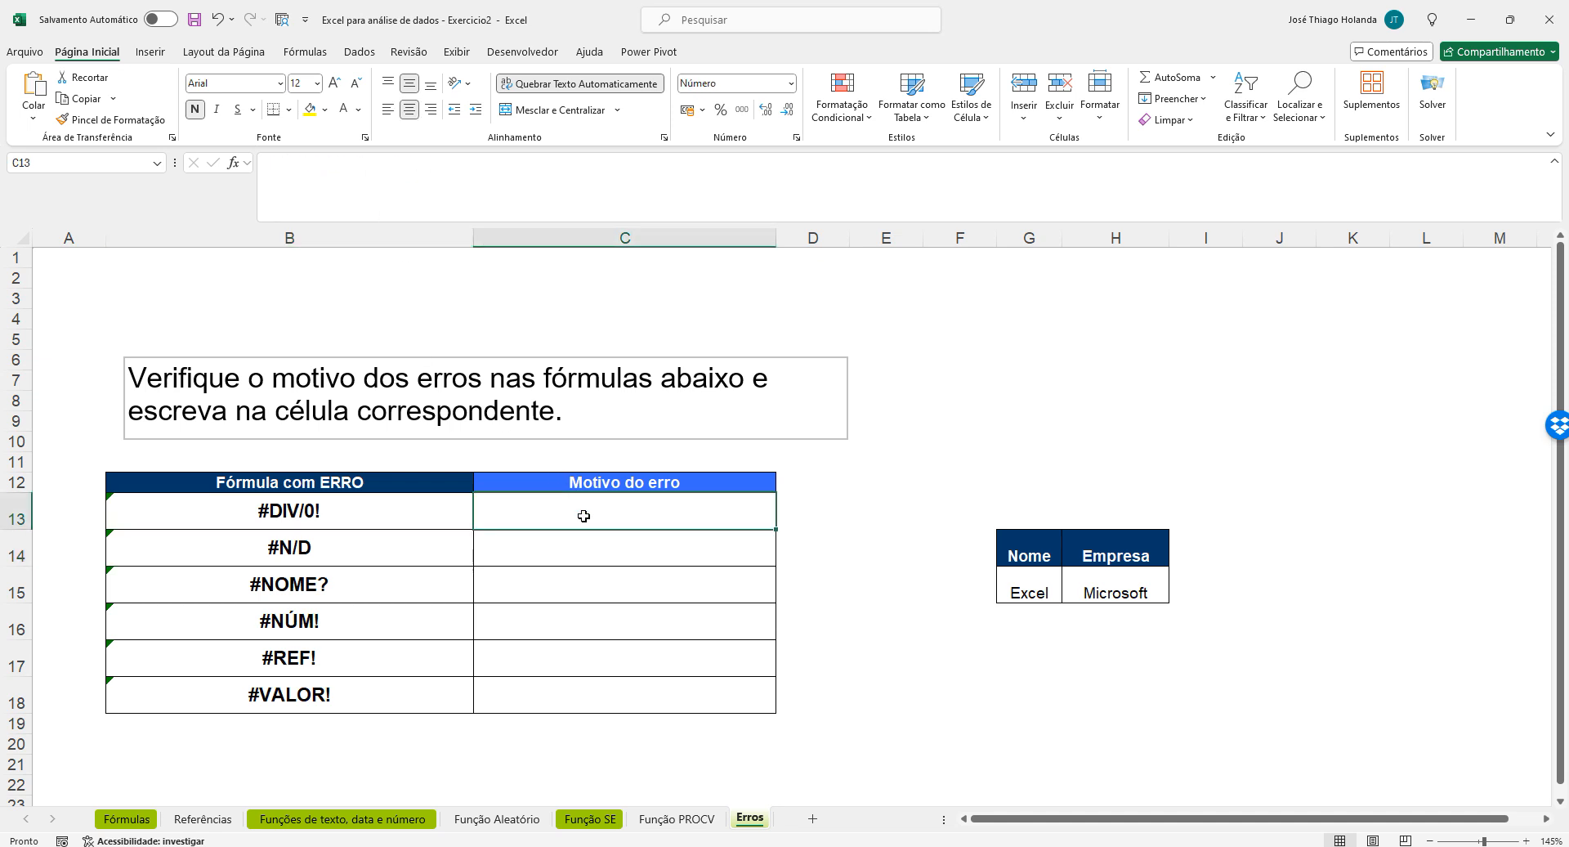
type("Divisão po")
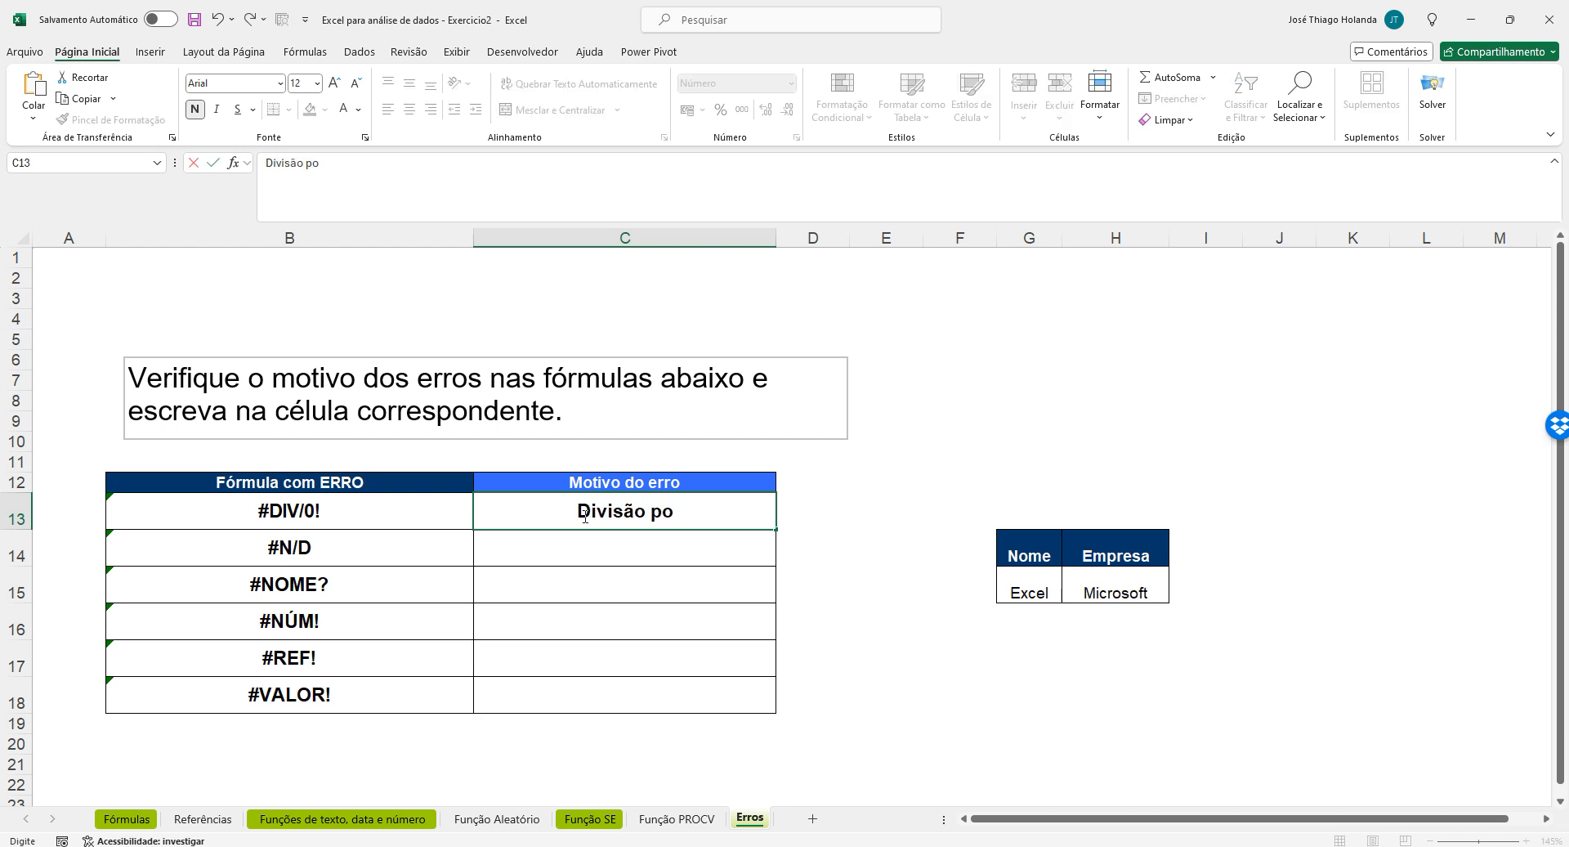
type("r zero")
key("Return")
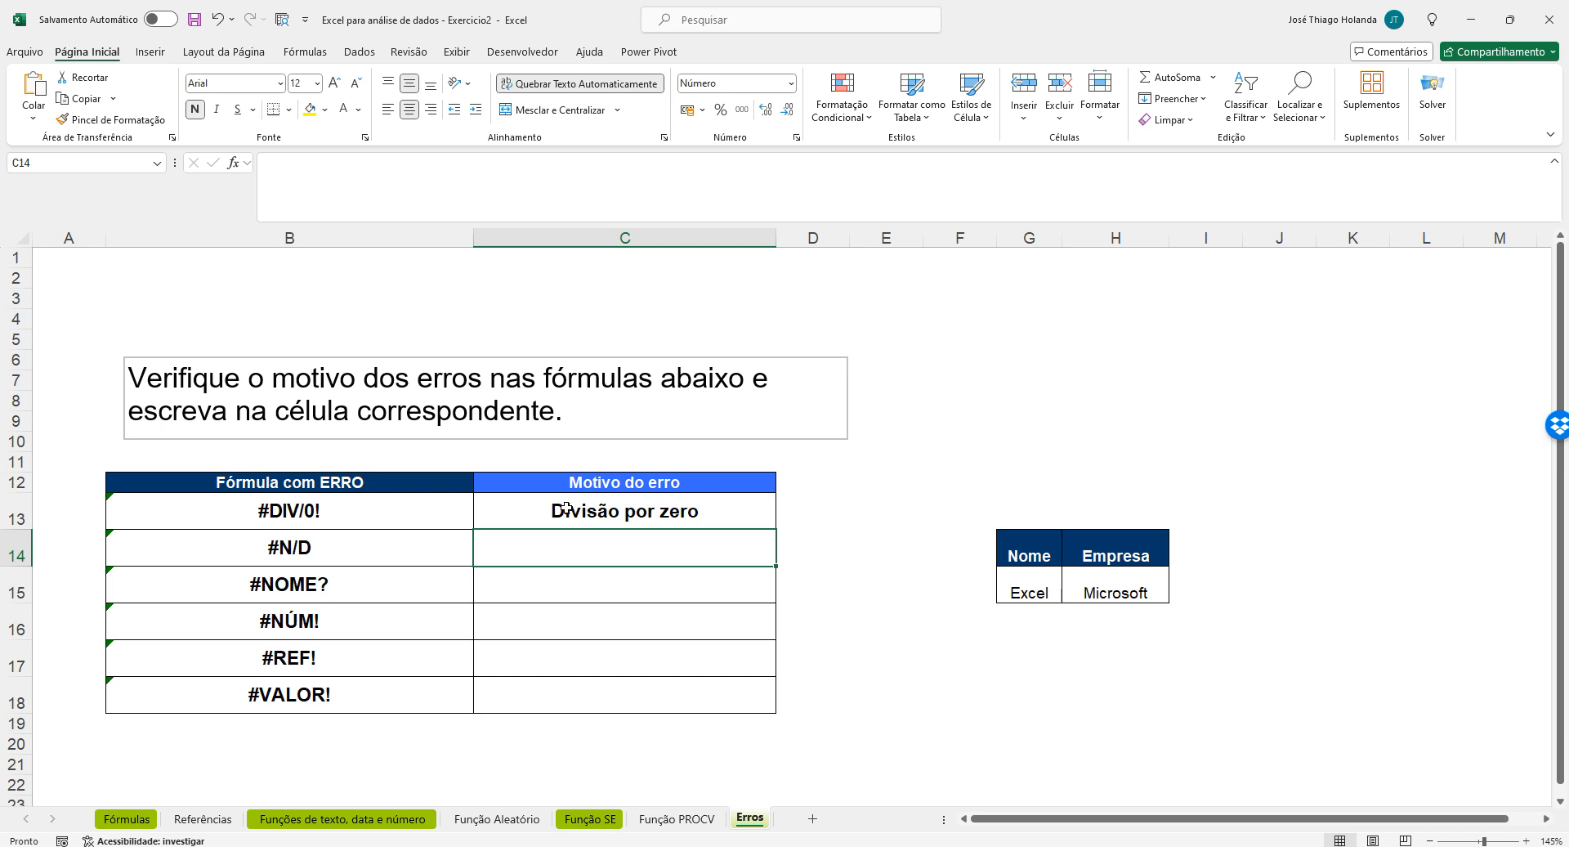
Examine the lookup value, table range and column index of the PROCV formula behind the #N/D error in B14
left_click(378, 547)
left_click(403, 546)
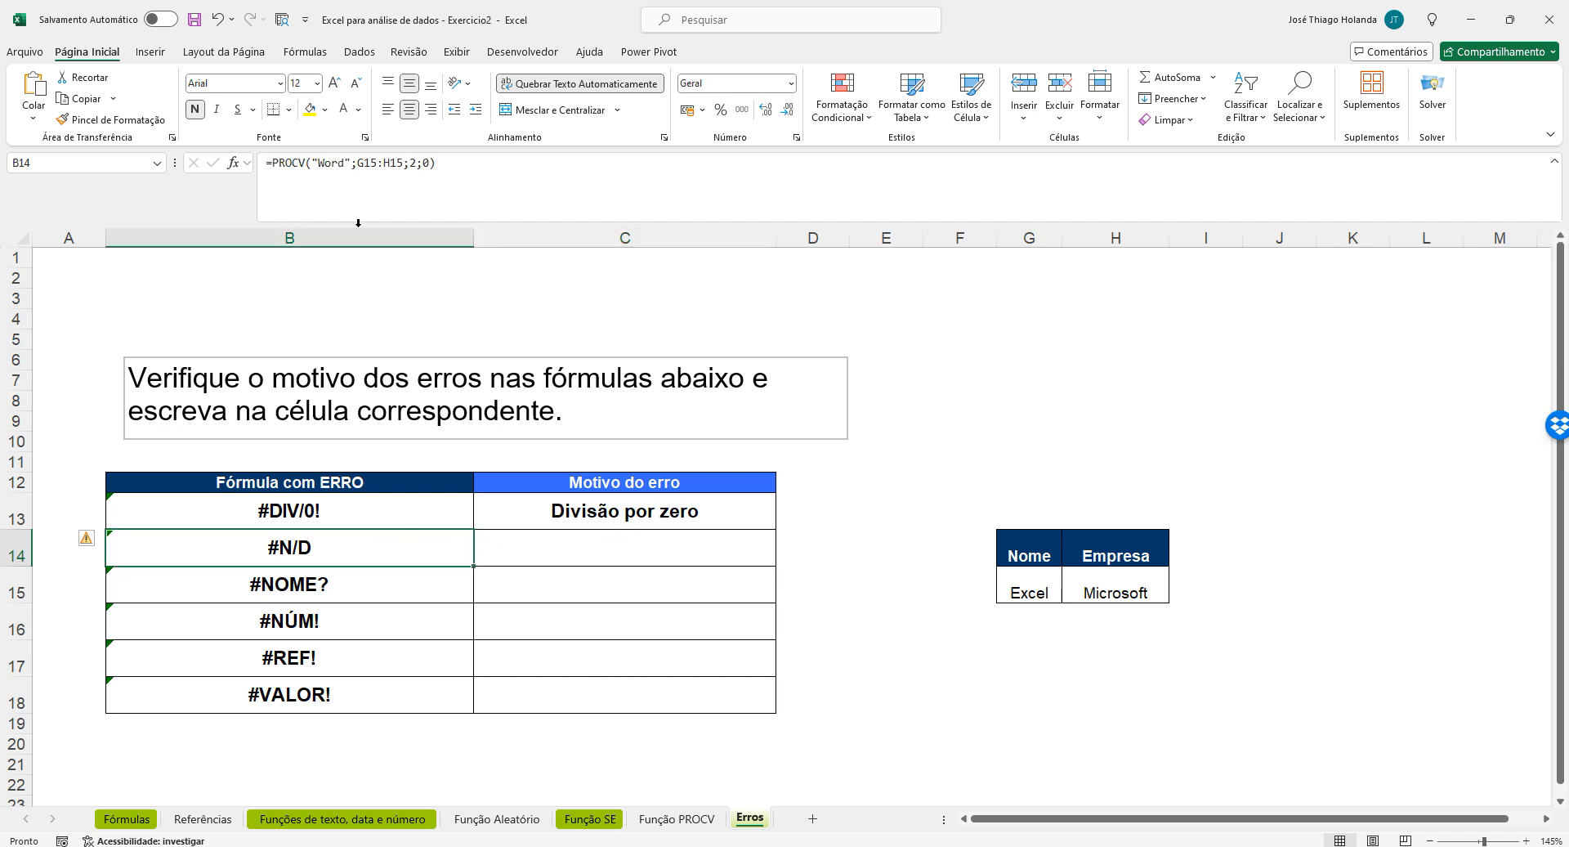
left_click_drag(336, 165, 351, 165)
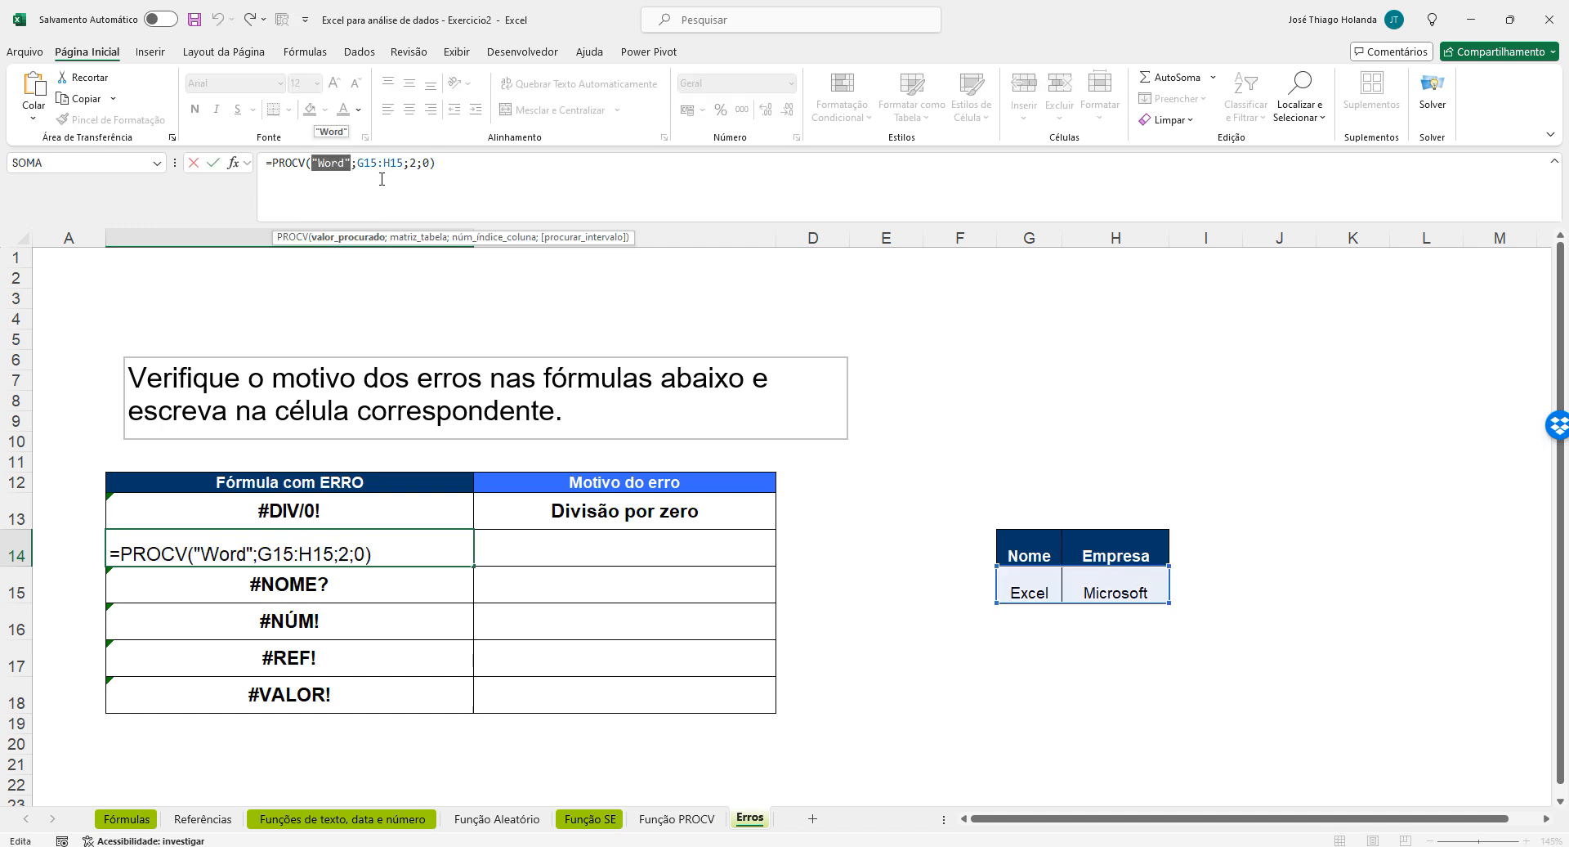
left_click(363, 163)
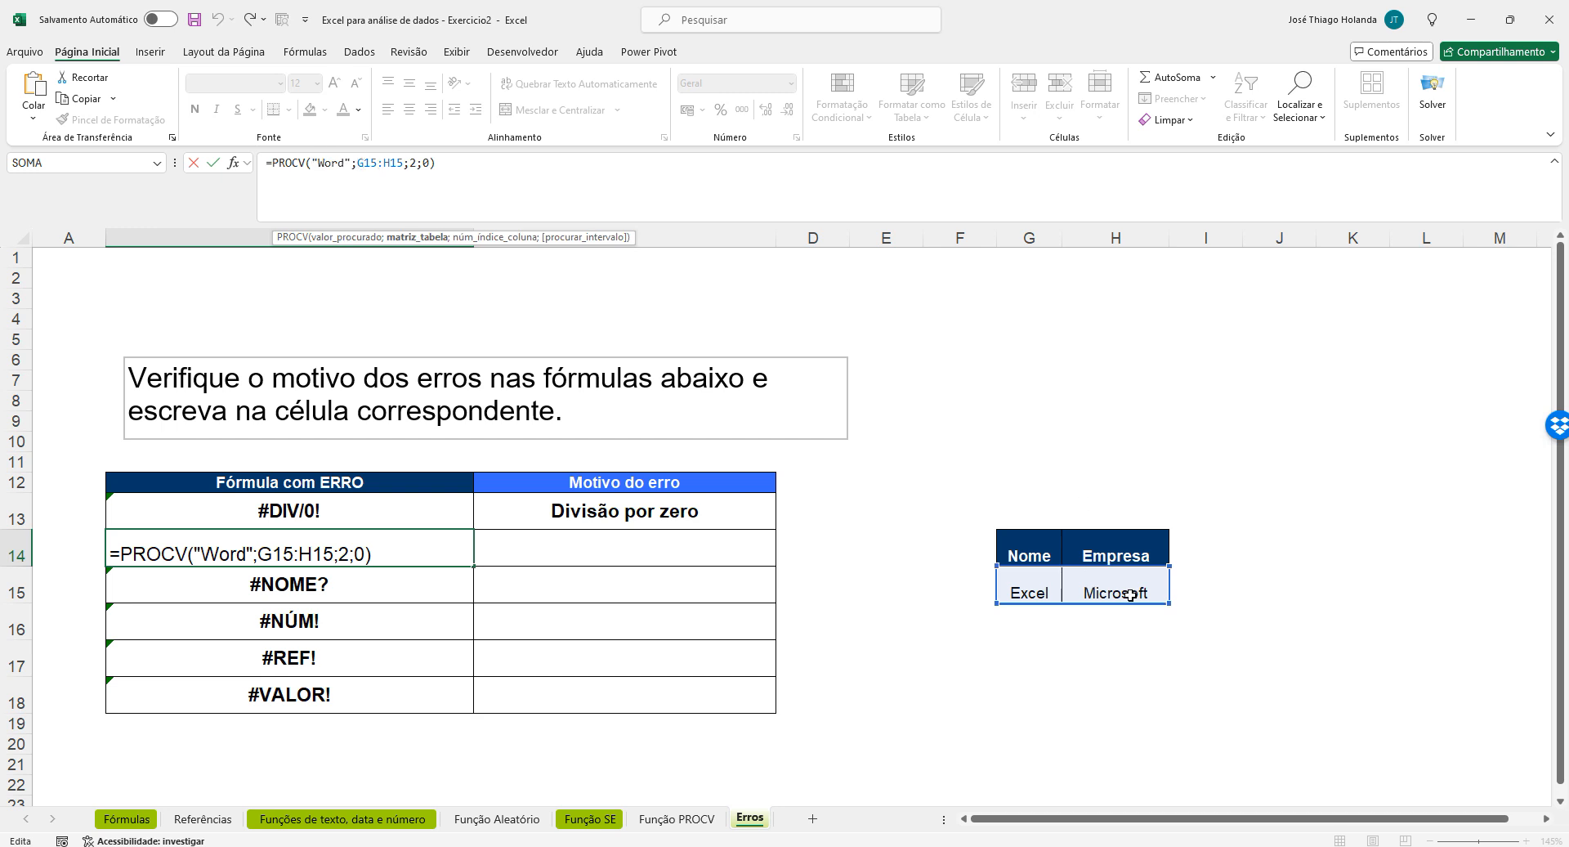
left_click(412, 163)
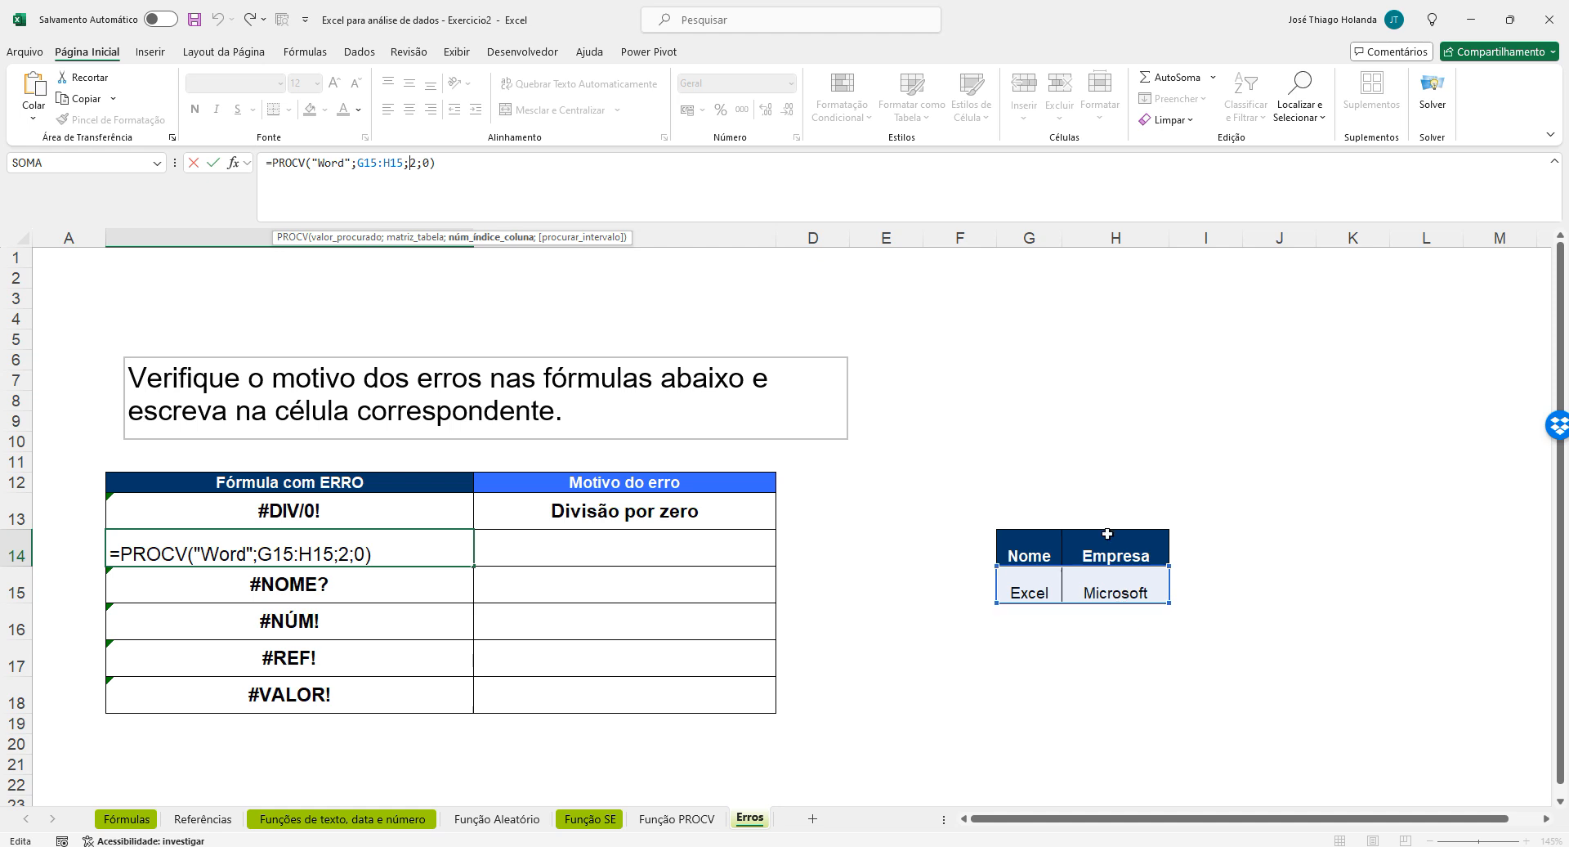
key("Return")
key("Up")
Enter "Procurando uma palavra na matriz, mas ela não existe no intervalo" in C14 as the reason for the #N/D error
key("Right")
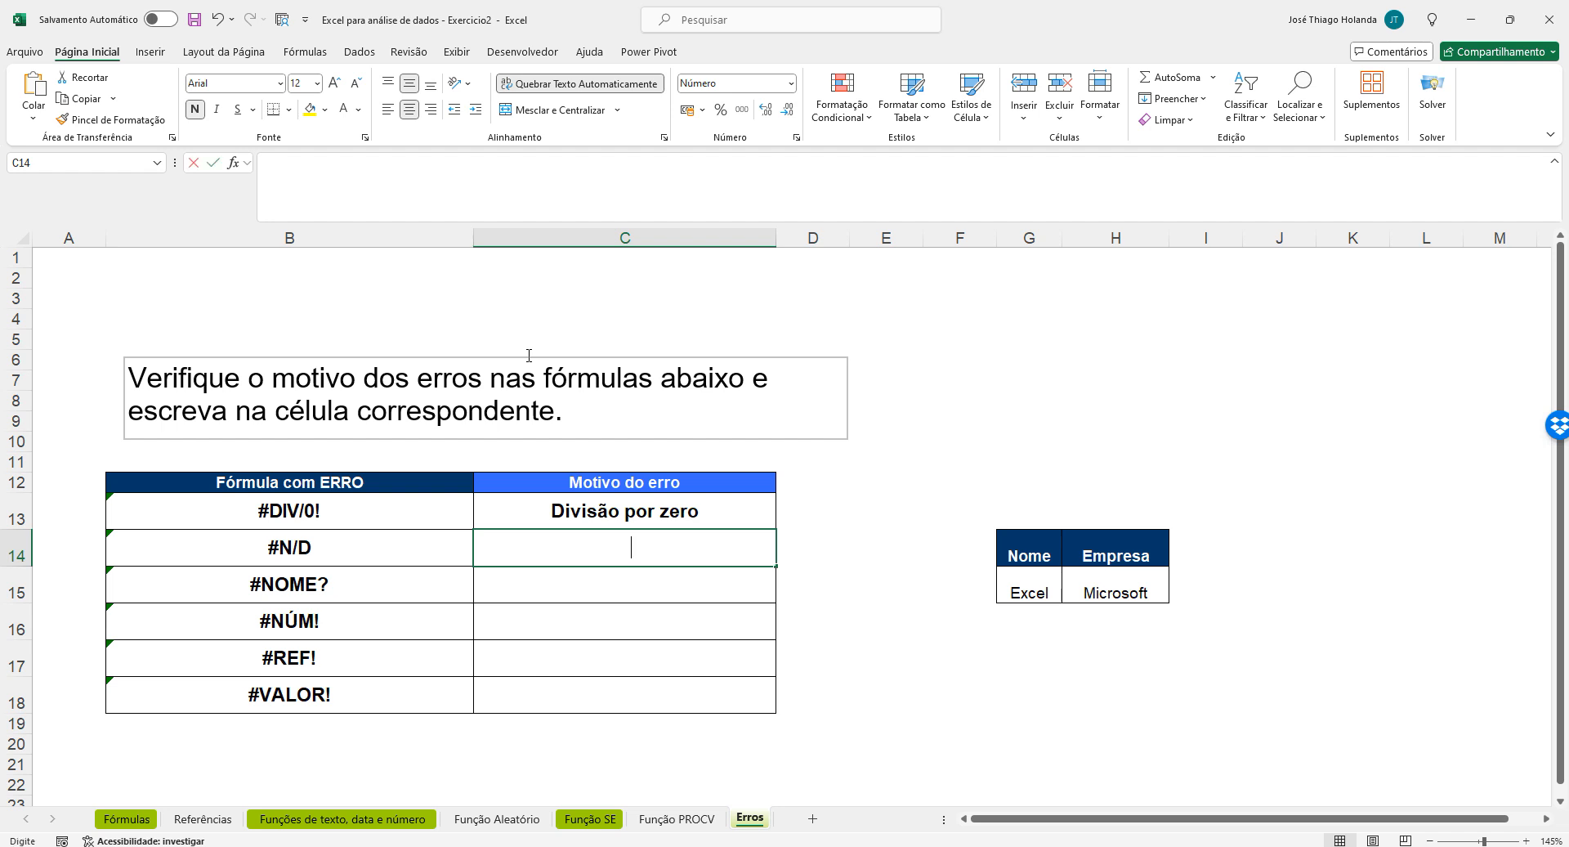
type("Procurando uma palavra")
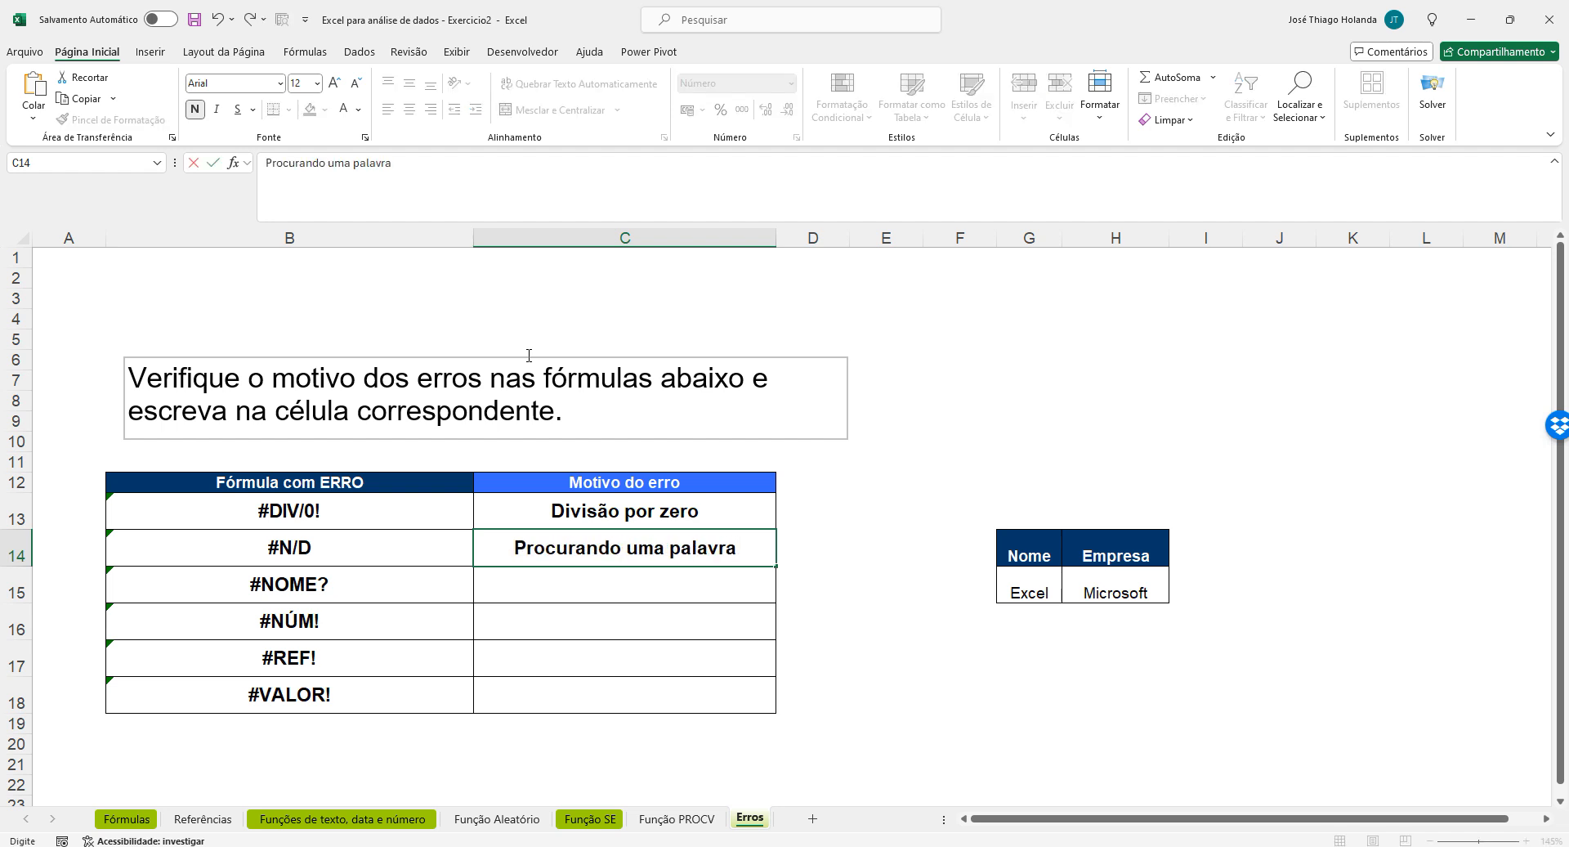
type(" na mat")
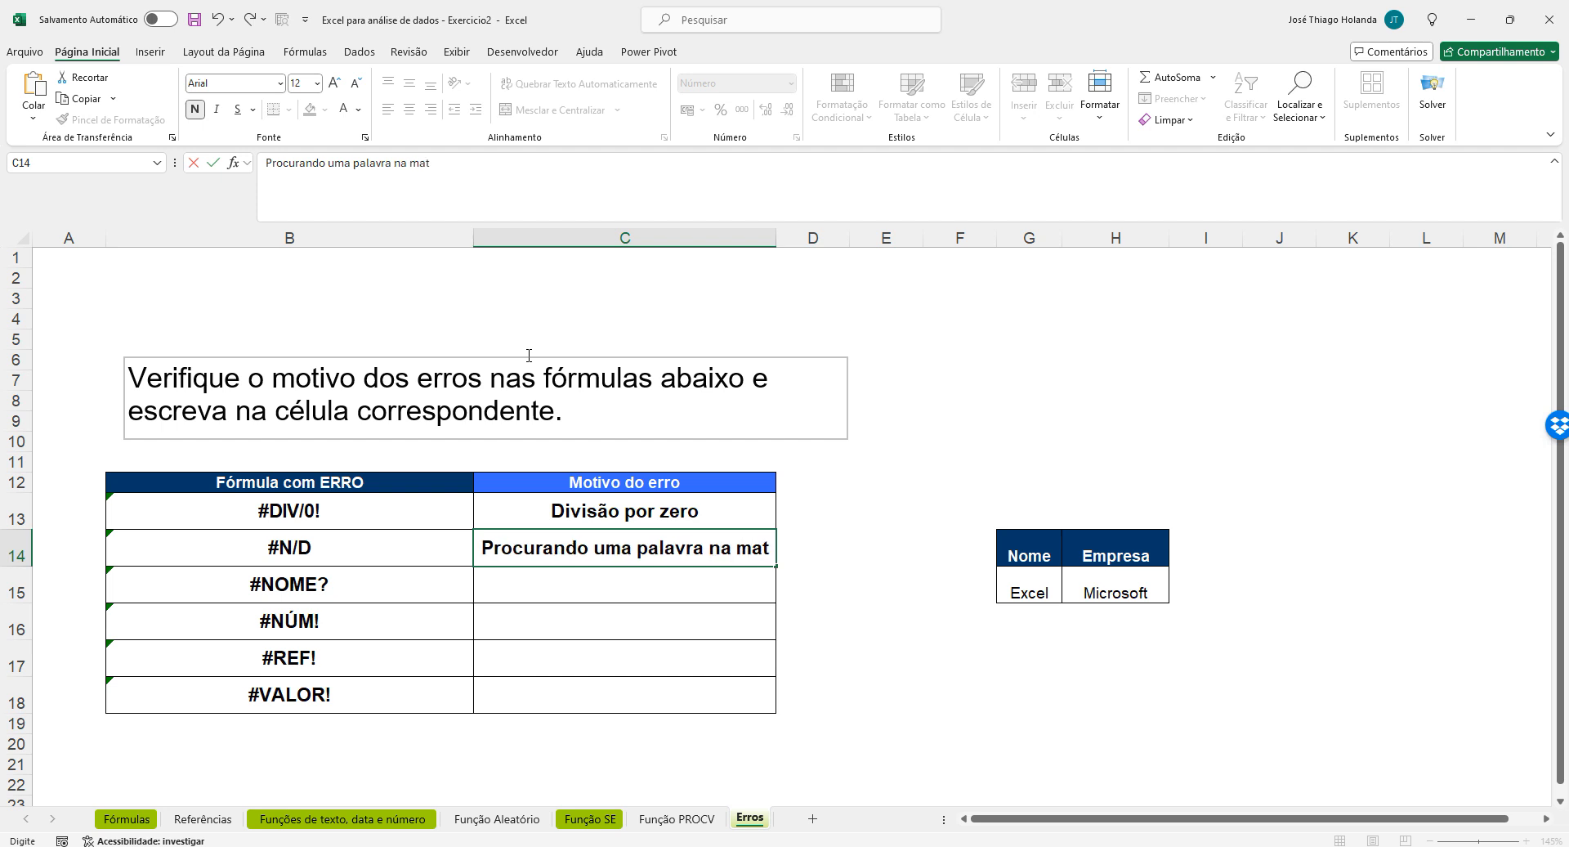
type("riz, mas ela não exi")
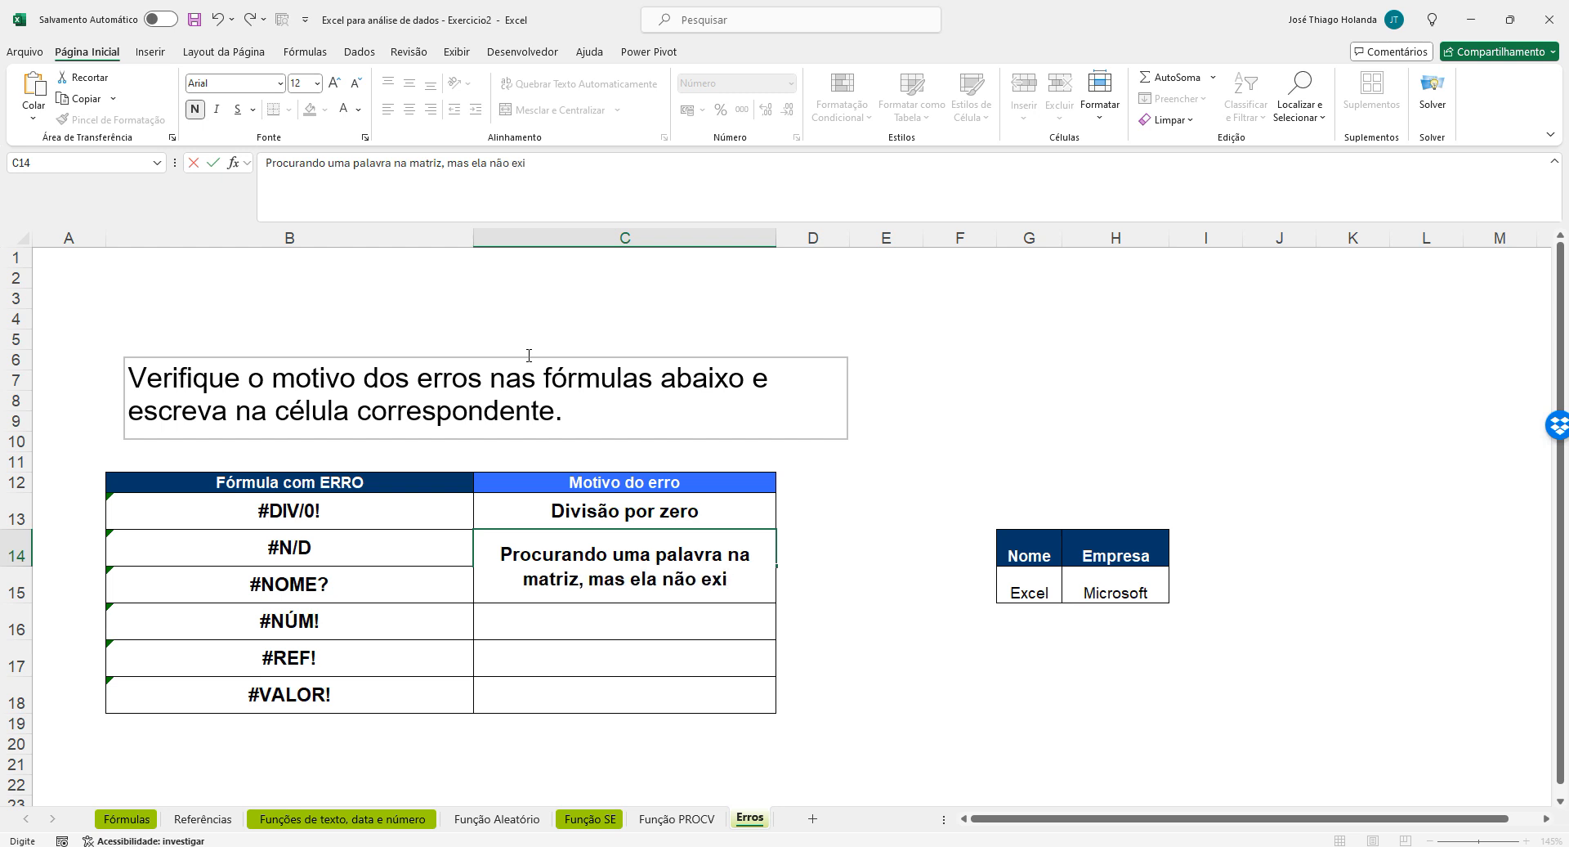
type("ste no inte")
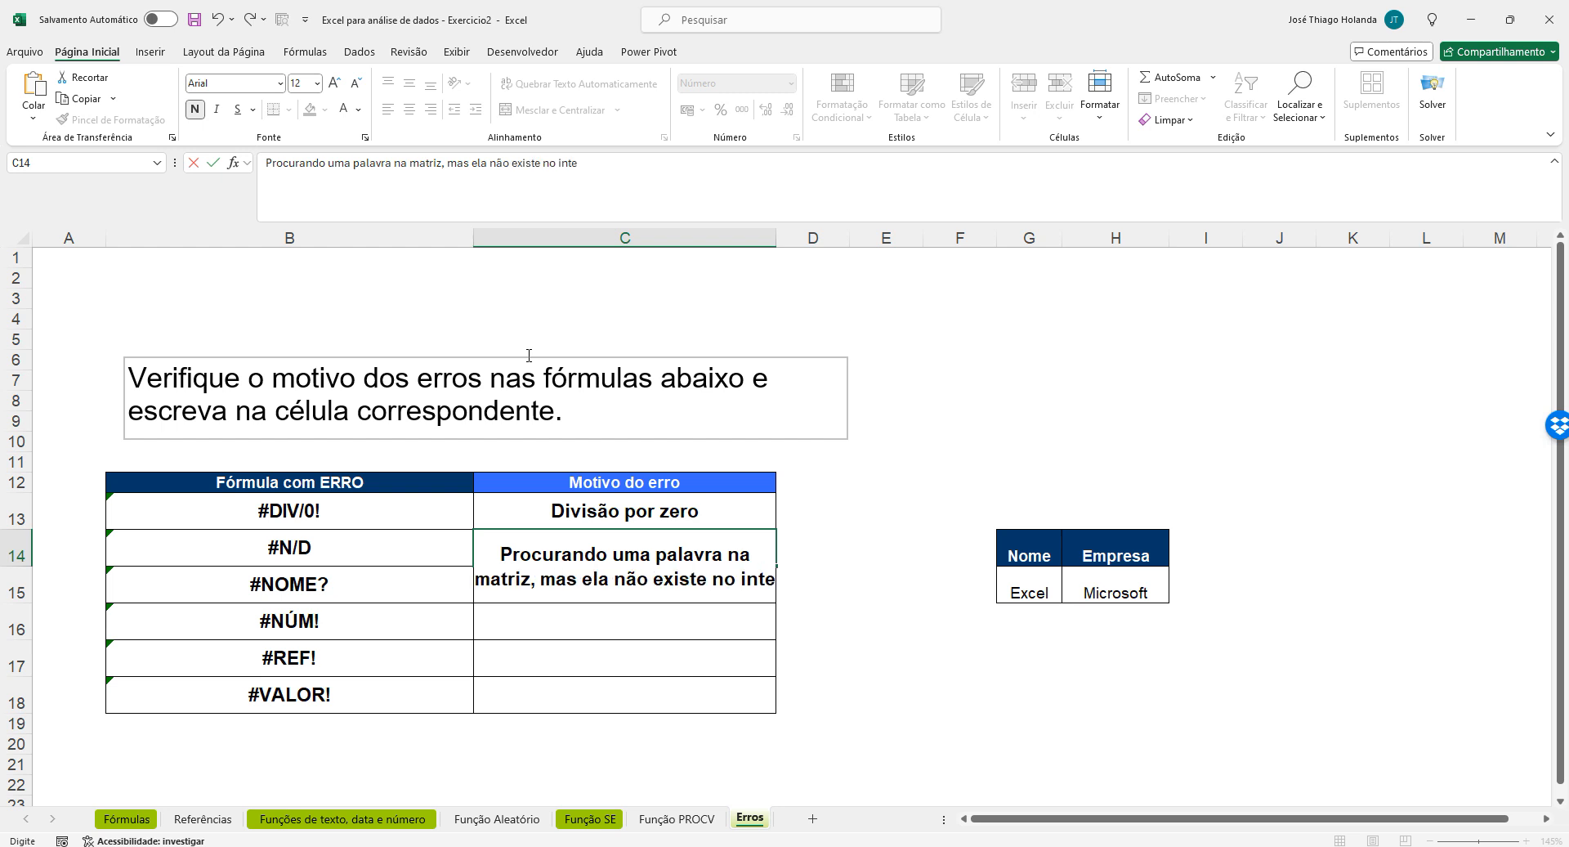
type("rvalo")
key("Return")
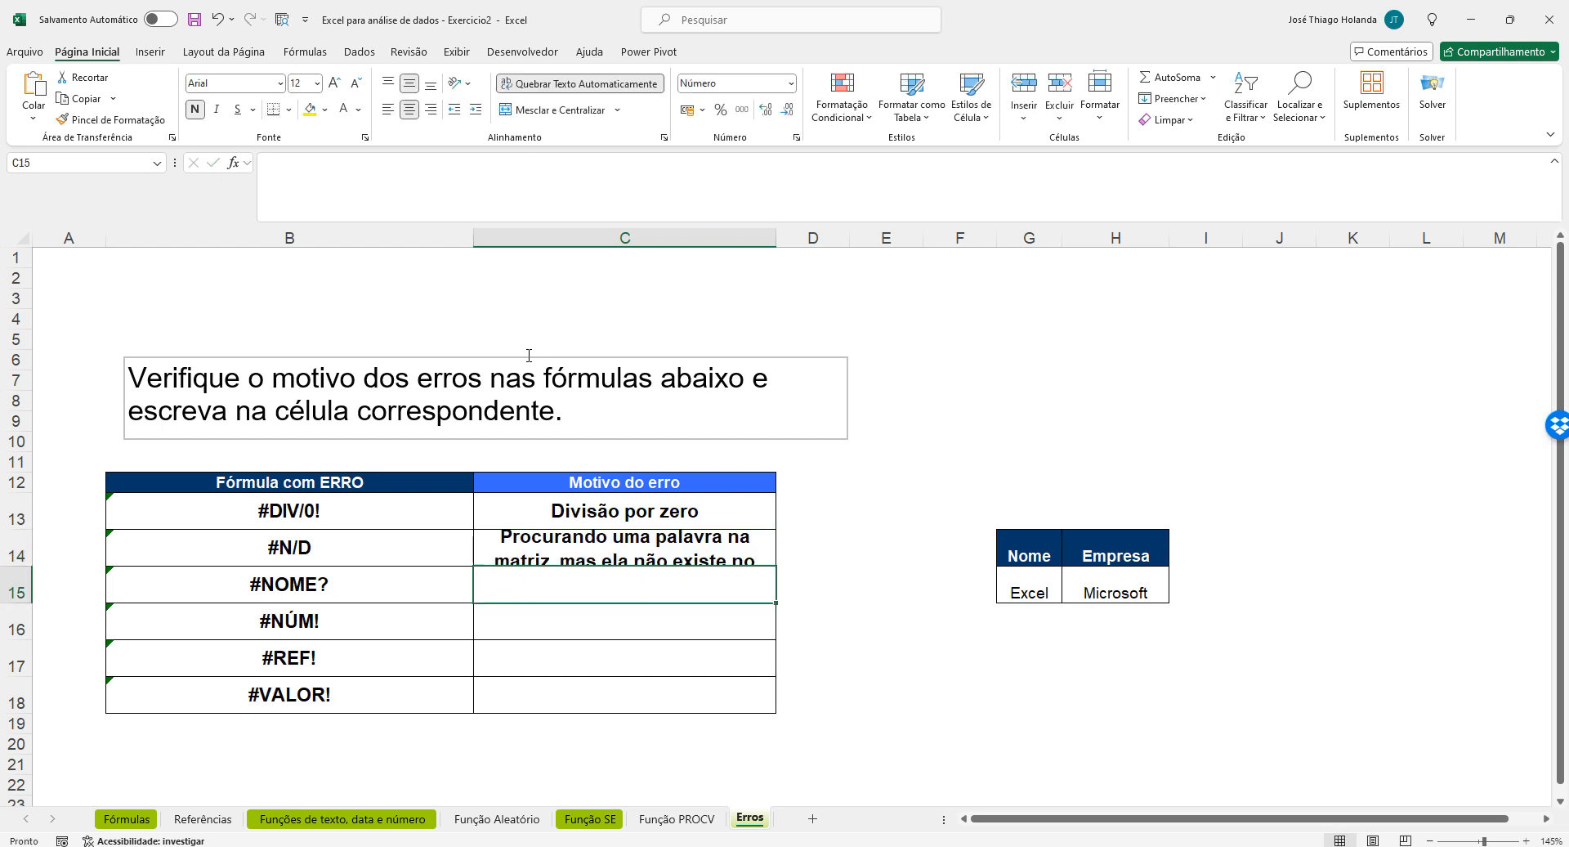
key("Up")
key("Right")
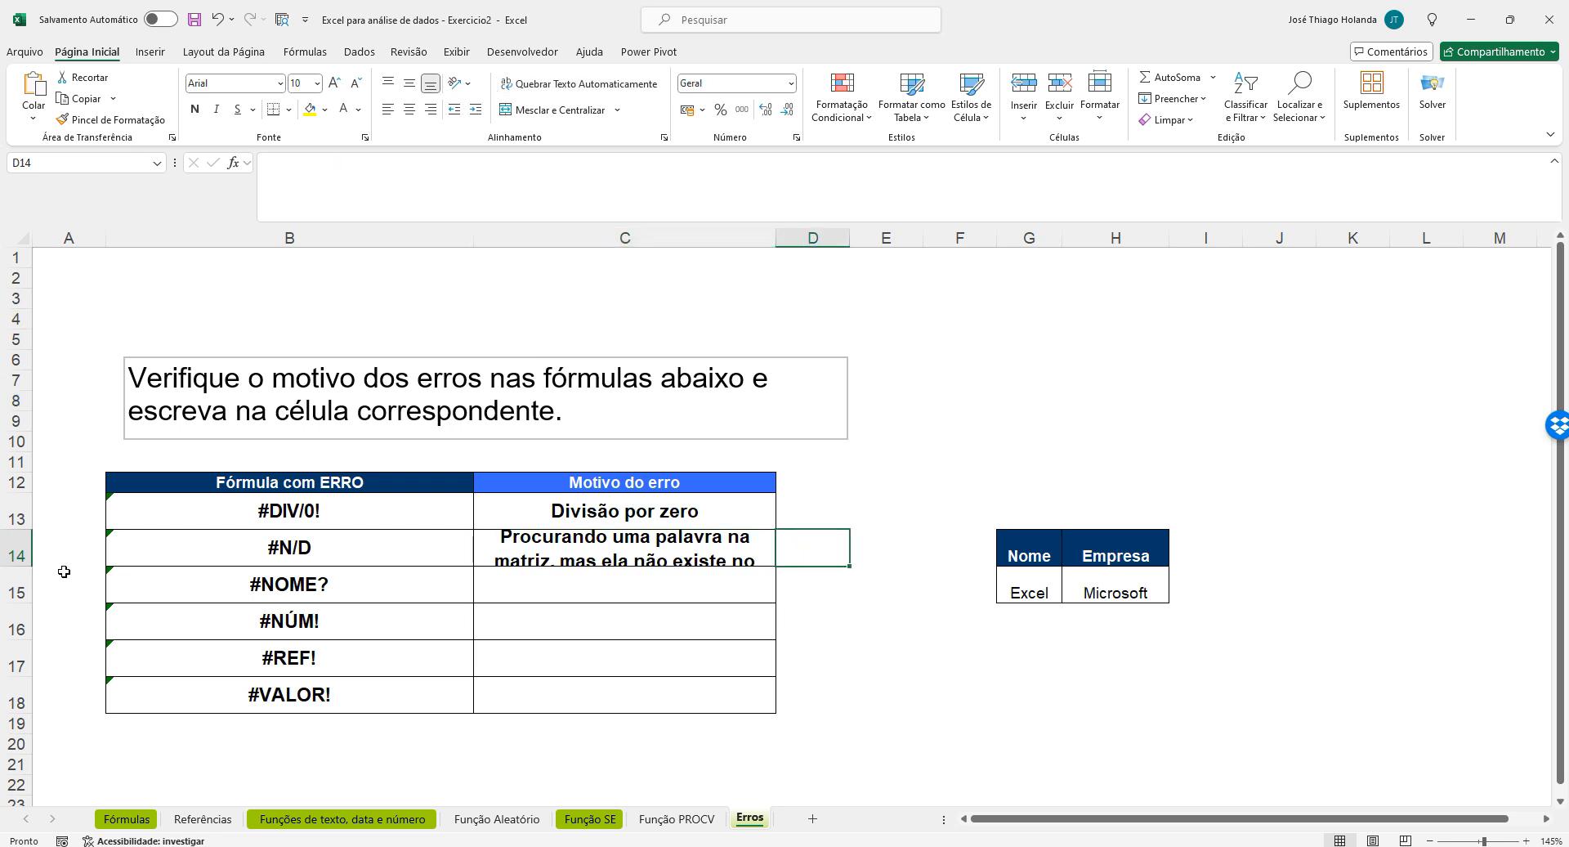
Widen column C on the Erros sheet and autofit the height of row 14 to the wrapped #N/D reason
double_click(25, 567)
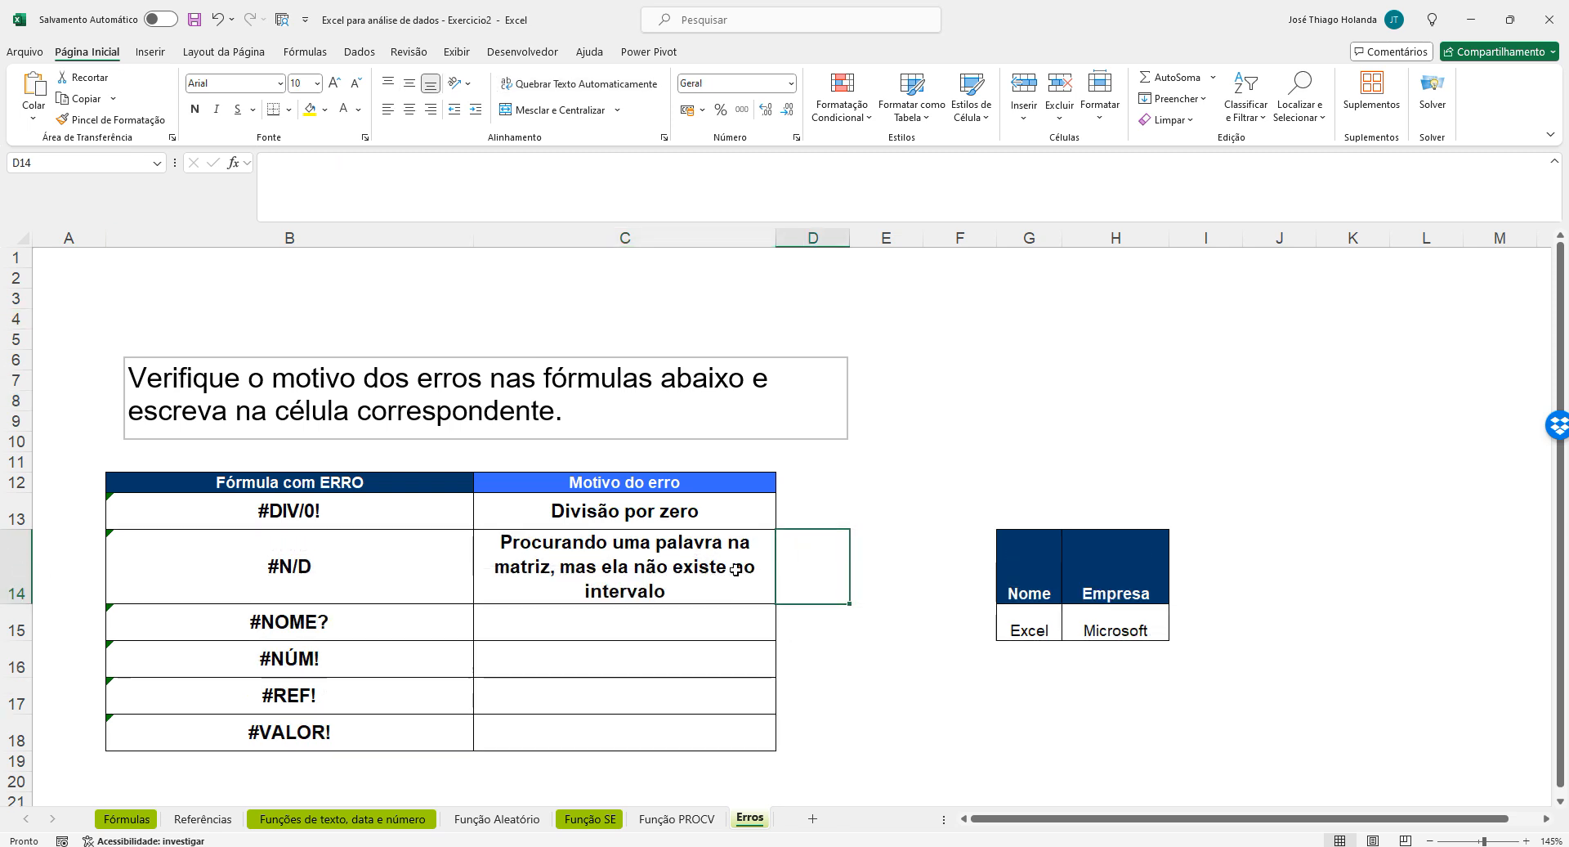
left_click_drag(775, 237, 828, 238)
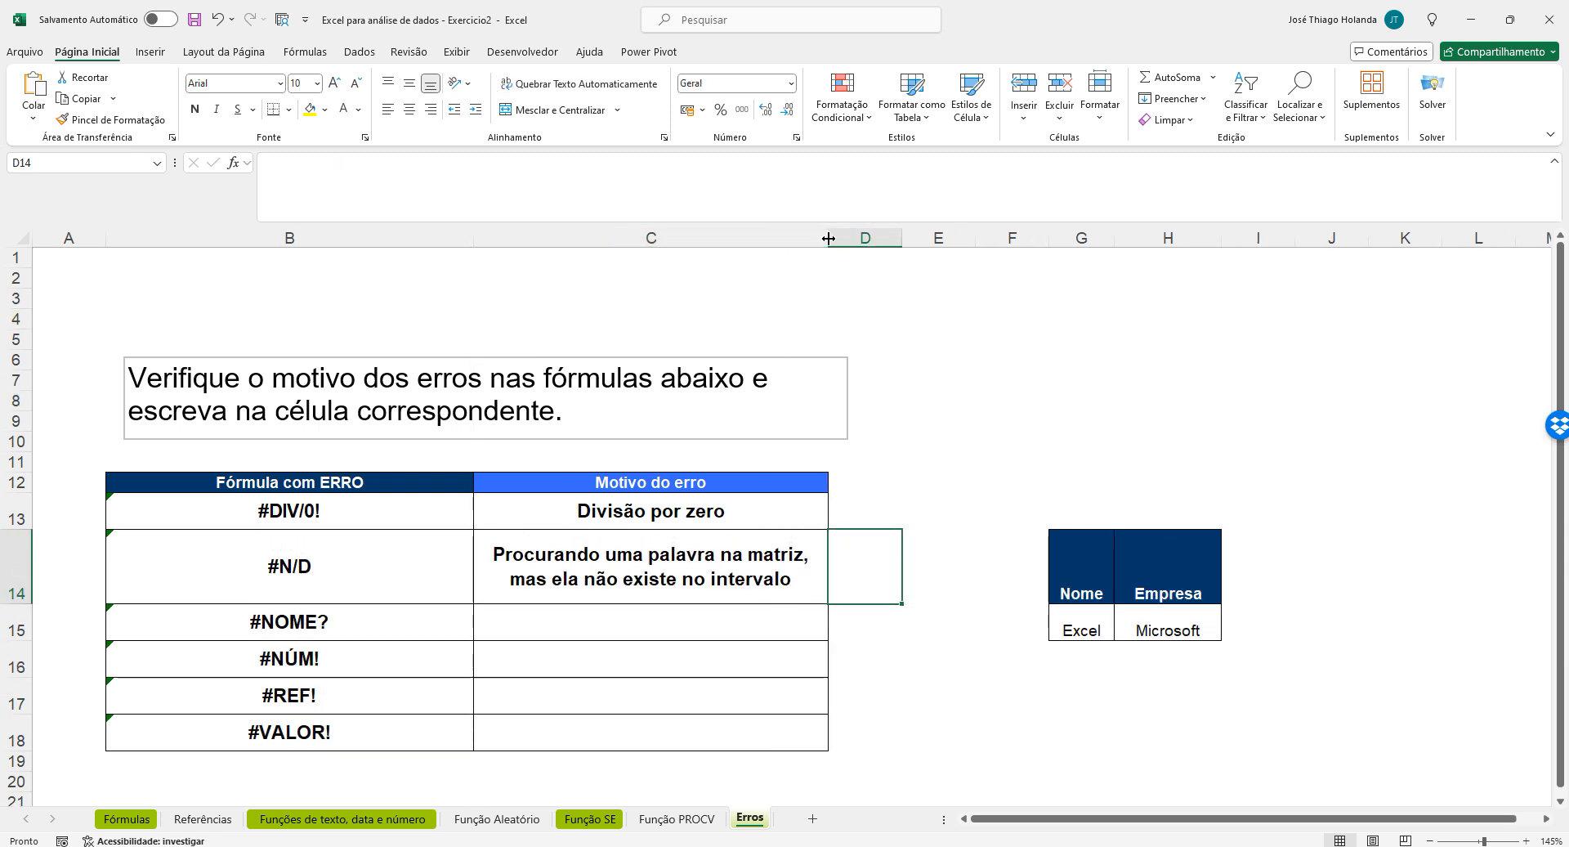
double_click(16, 609)
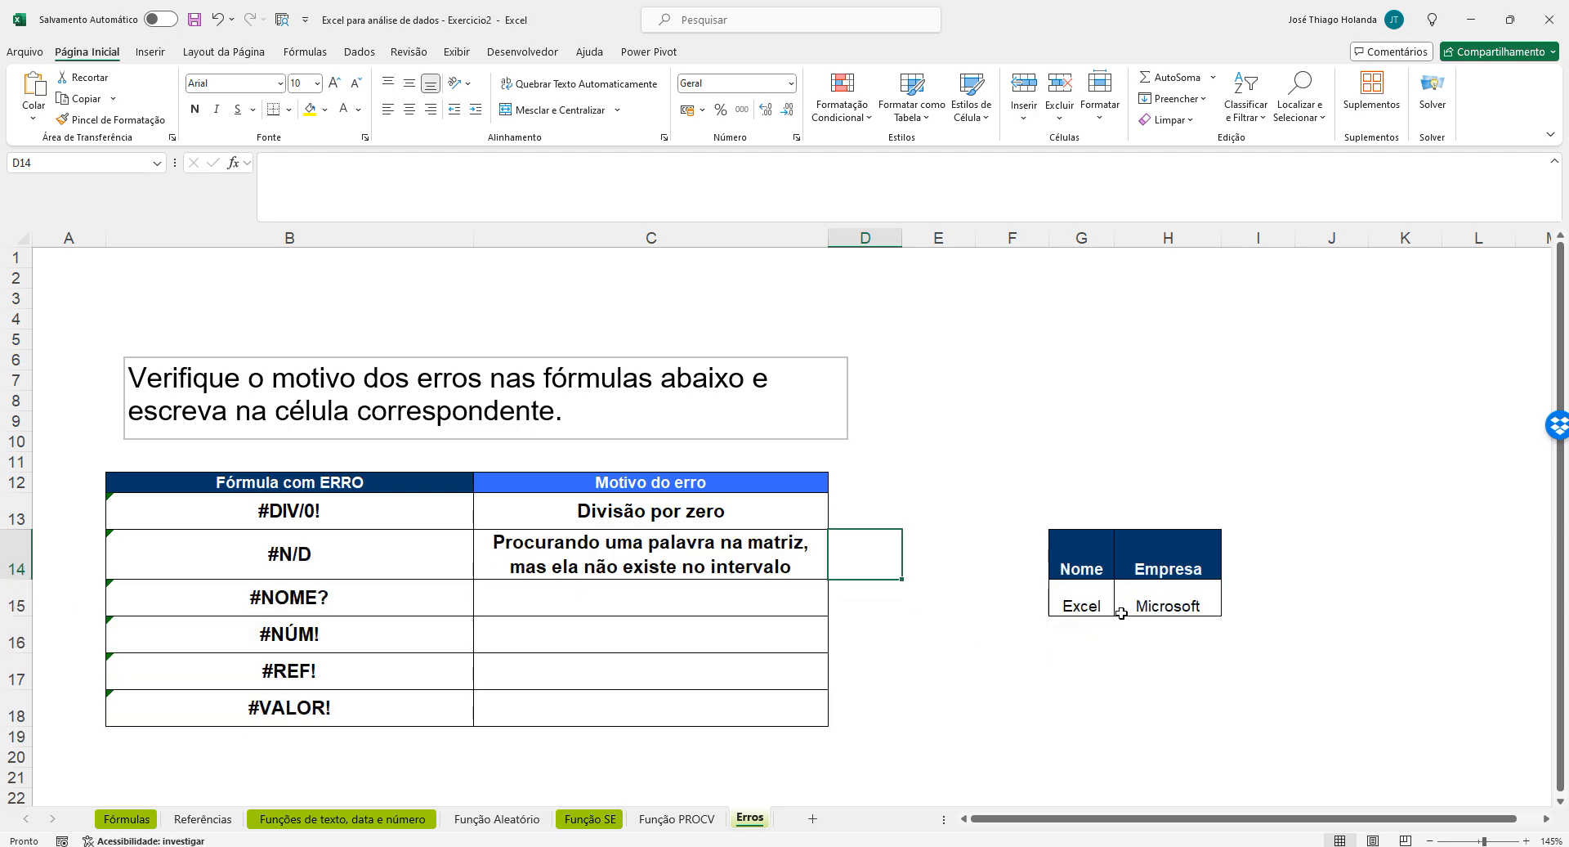
Try "Word" as the Empresa value in H15 and check its effect on the PROCV formula in B14
left_click(1172, 597)
type("Word")
key("Return")
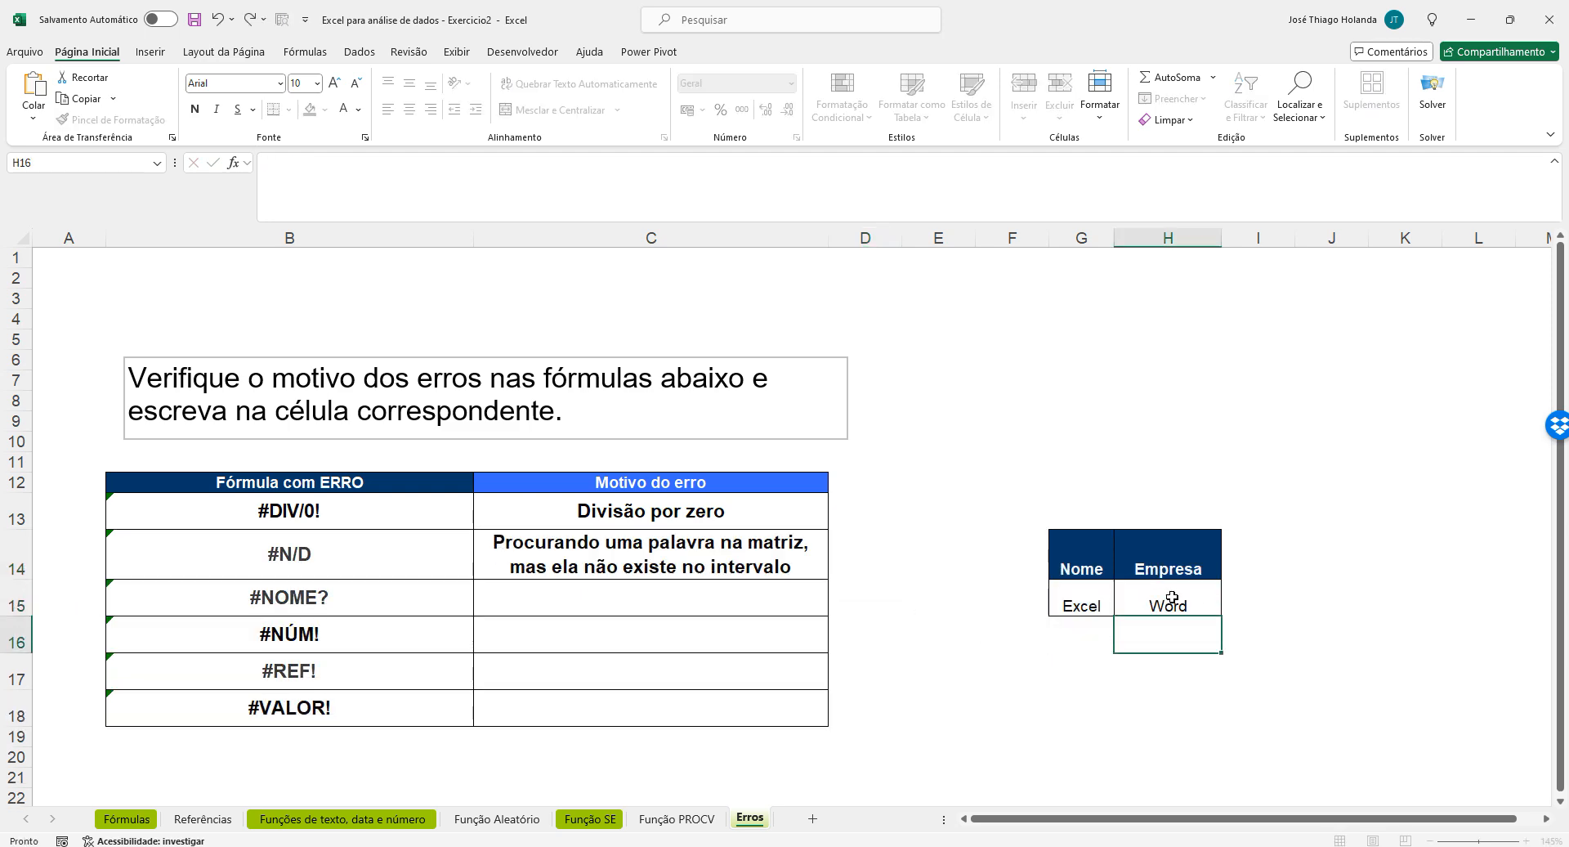
left_click(1172, 597)
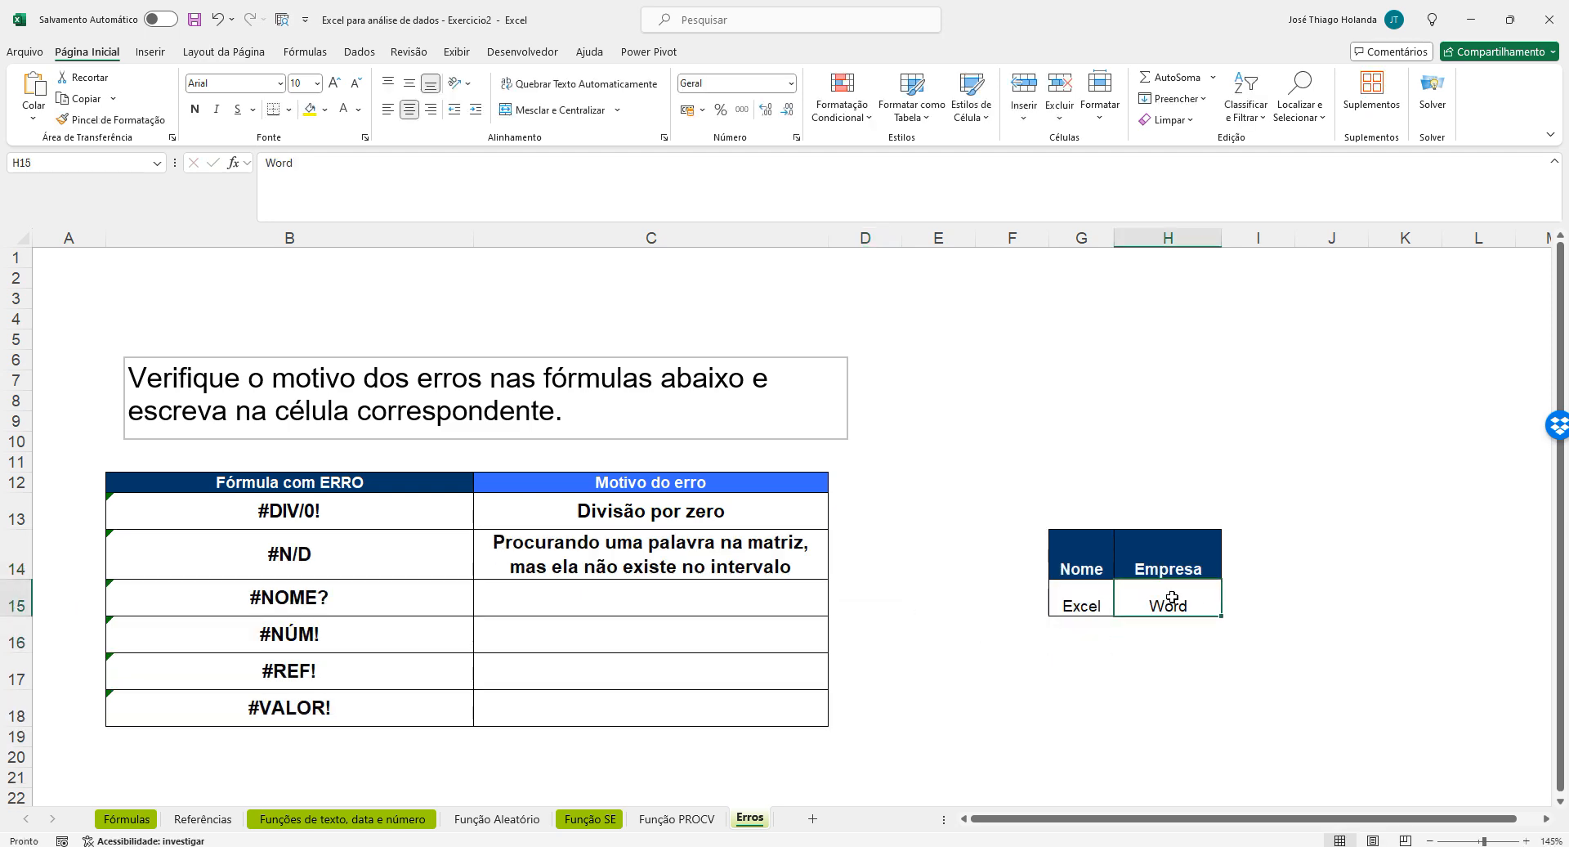
key("Left")
key("Left")
key("Left")
key("Left")
key("Up")
key("Up")
key("Left")
key("Left")
key("Left")
key("Down")
key("Right")
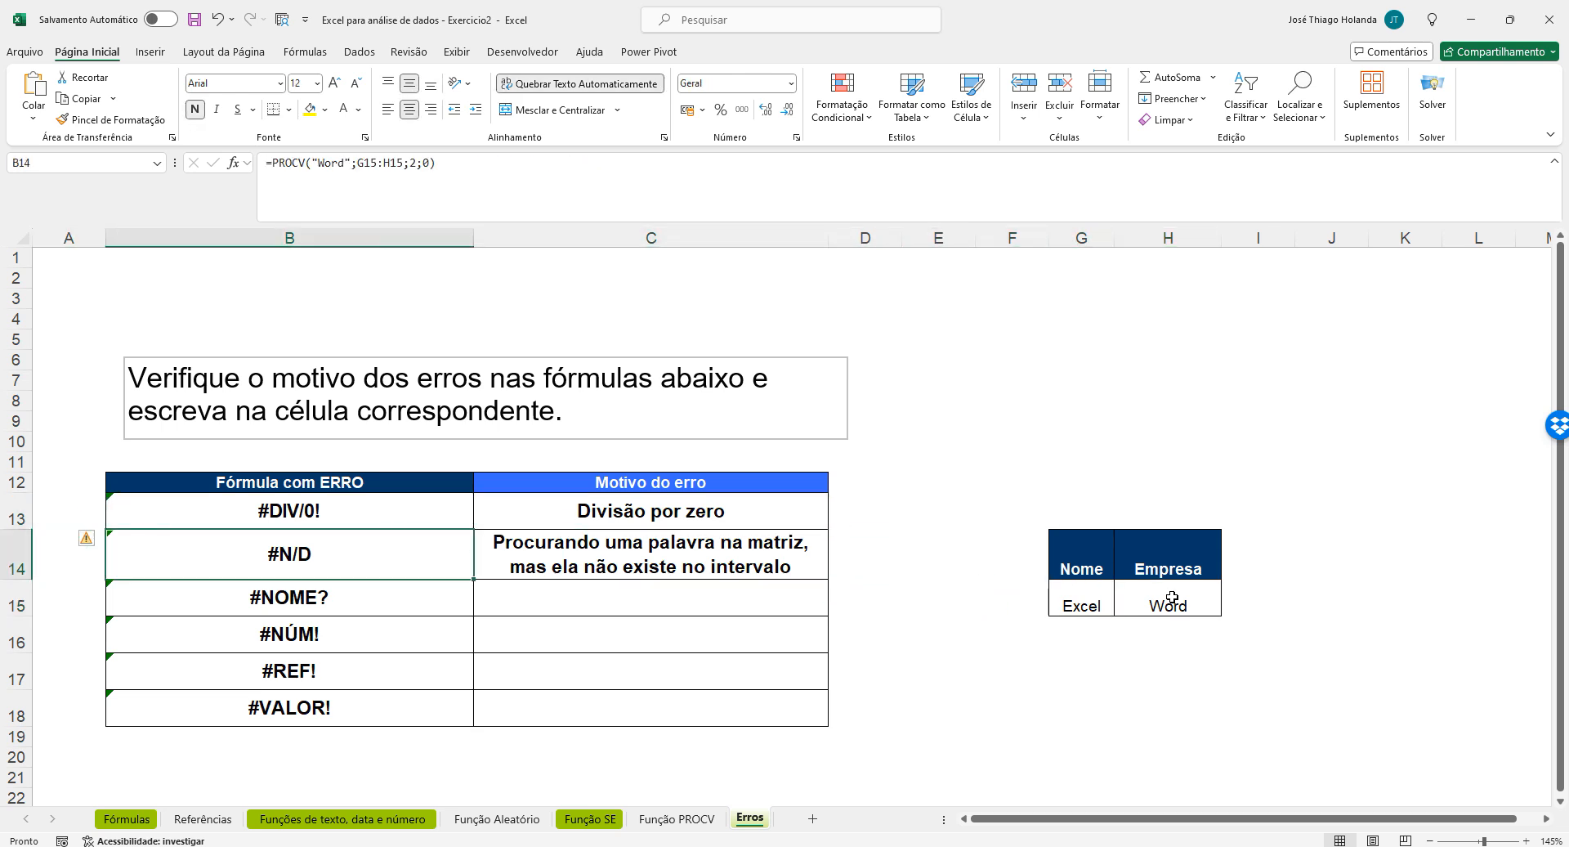
Try extending the lookup range of the PROCV formula in B14 to G14:H15 so it includes the table header
left_click(1077, 552)
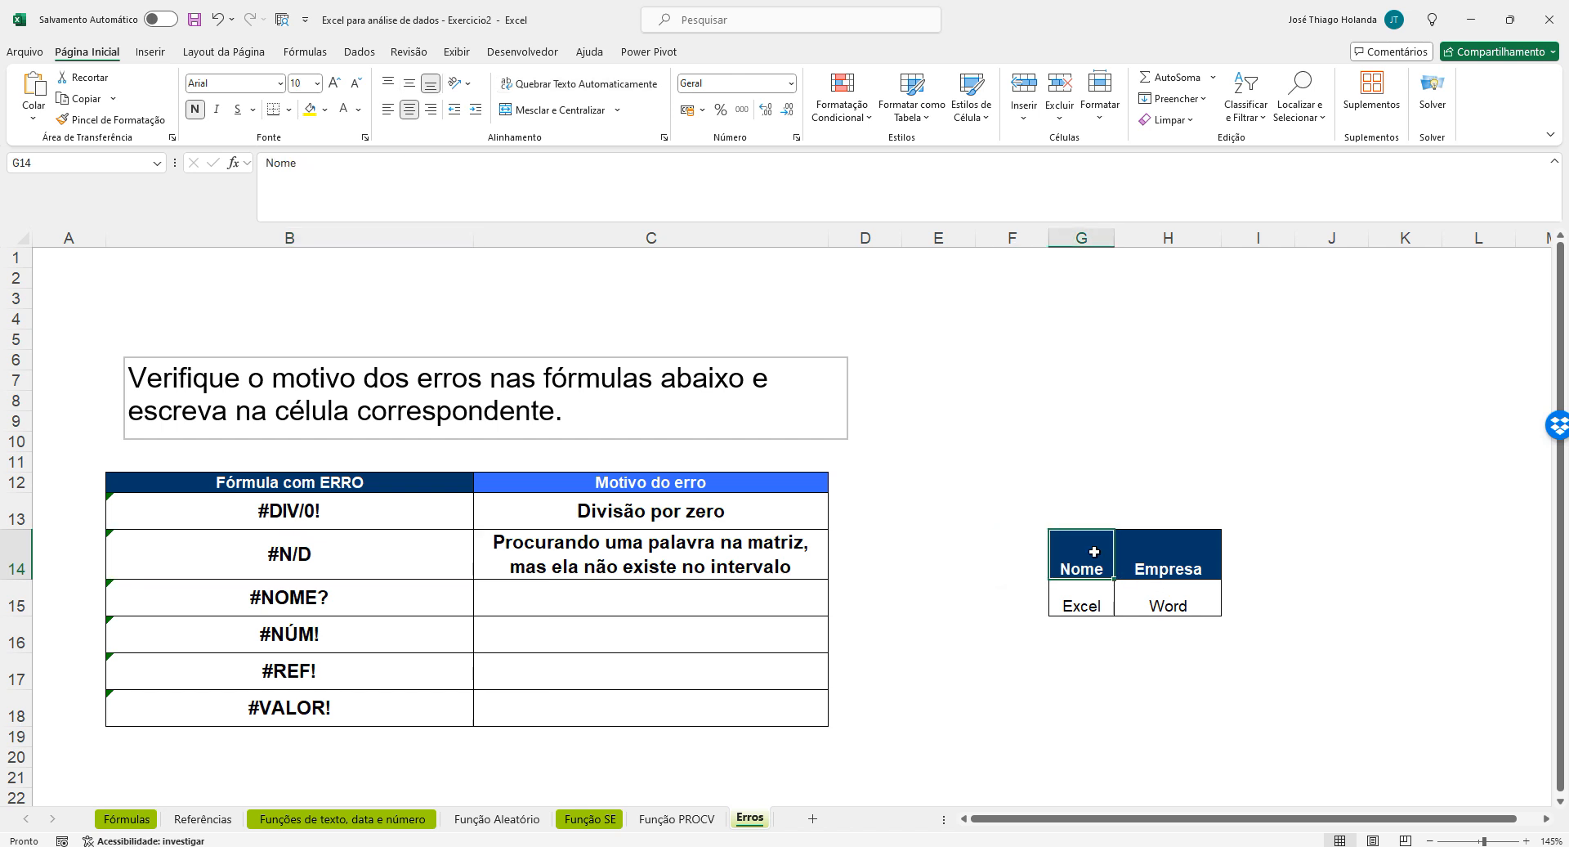
left_click(1198, 600, "shift")
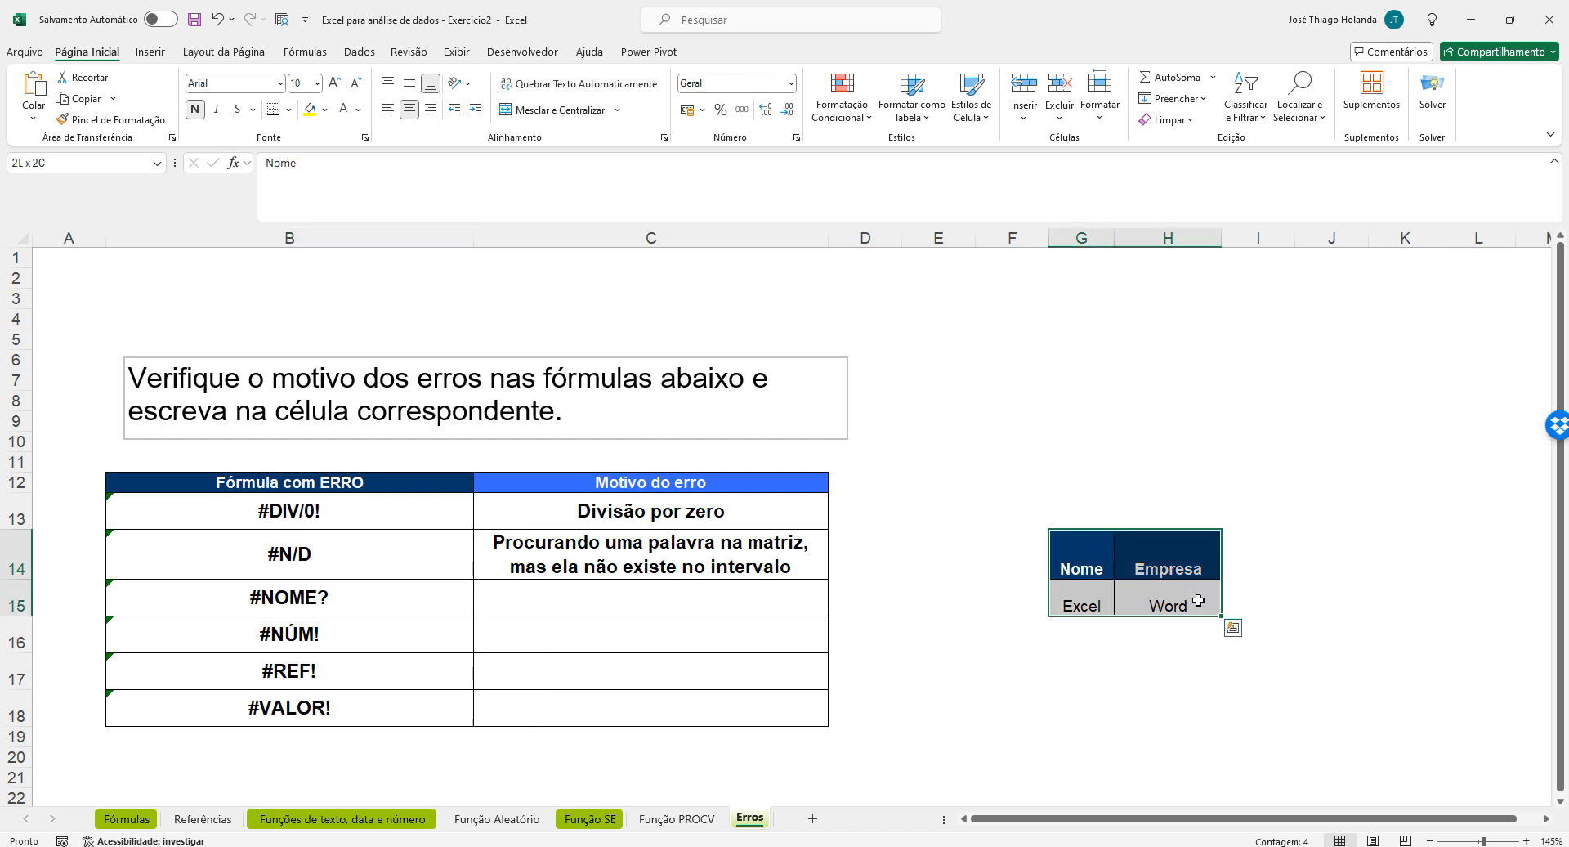
left_click(359, 564)
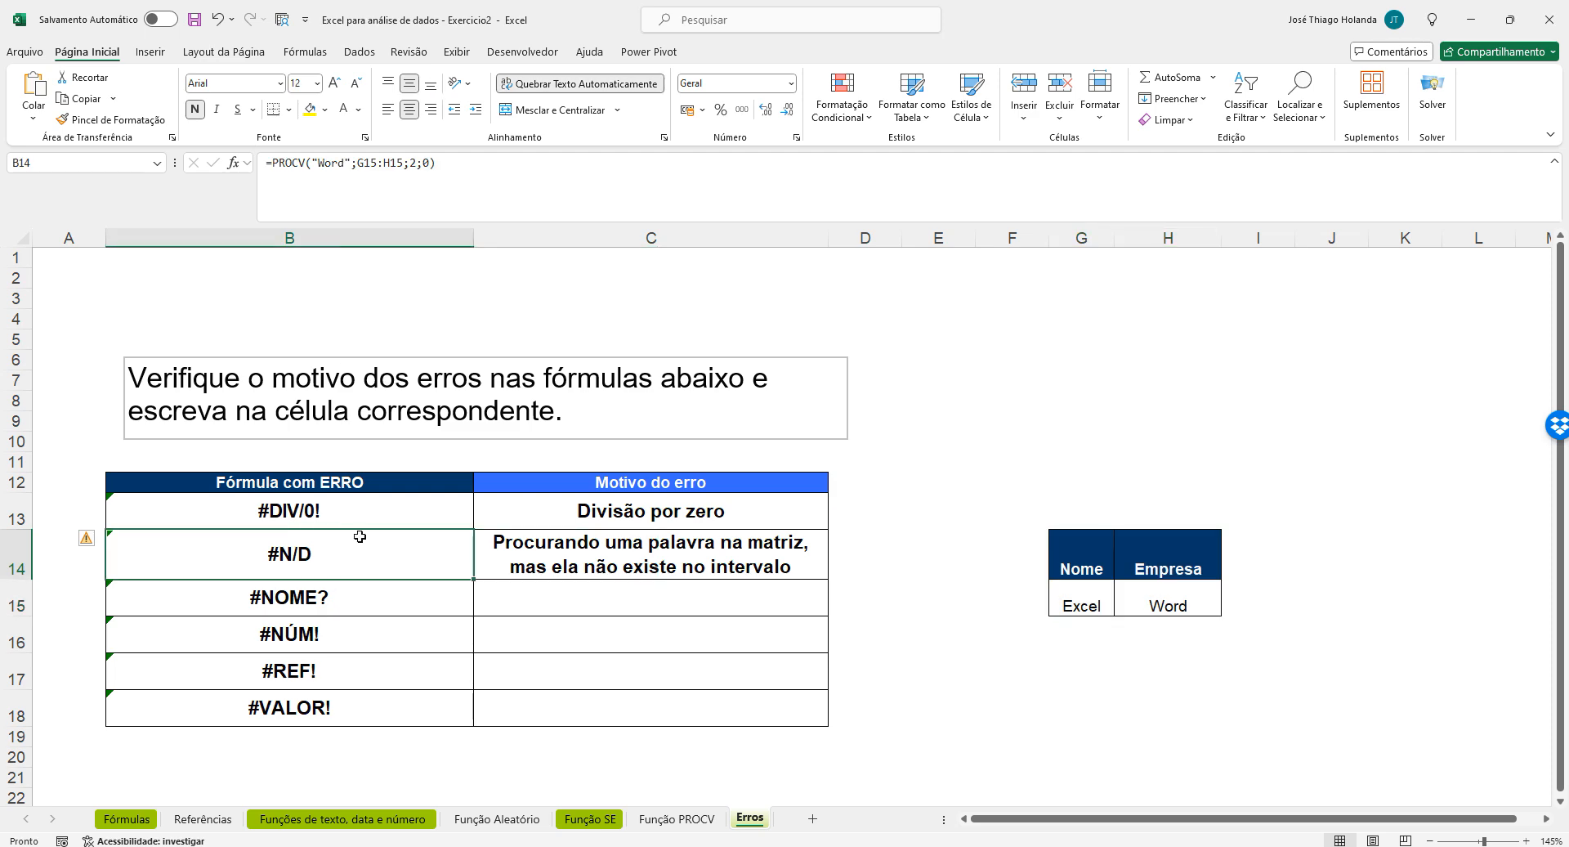
left_click(375, 162)
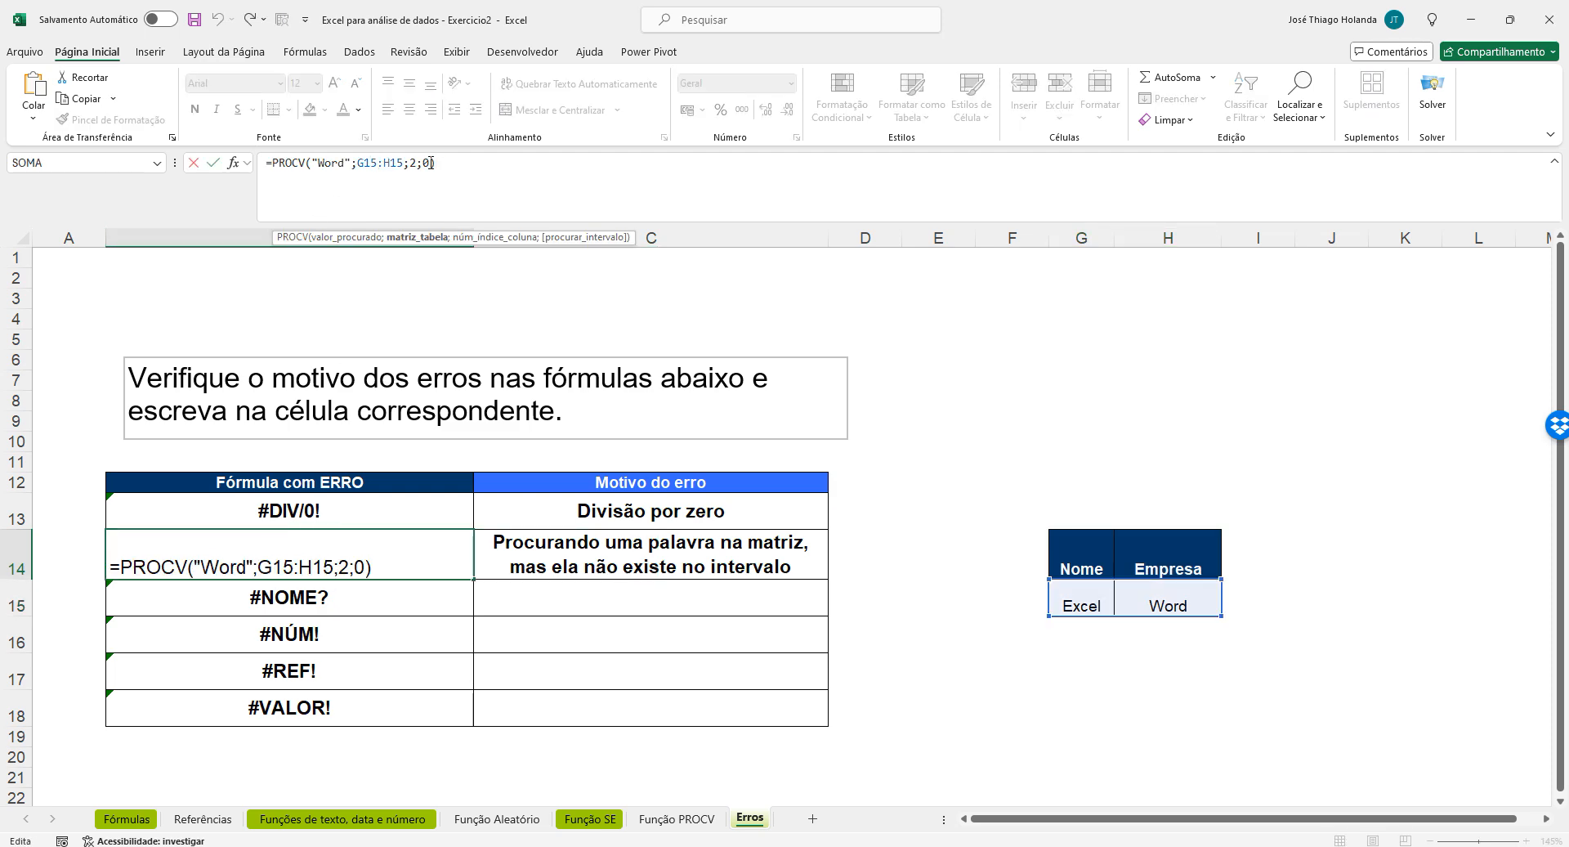
key("BackSpace")
type("4")
key("ctrl+Return")
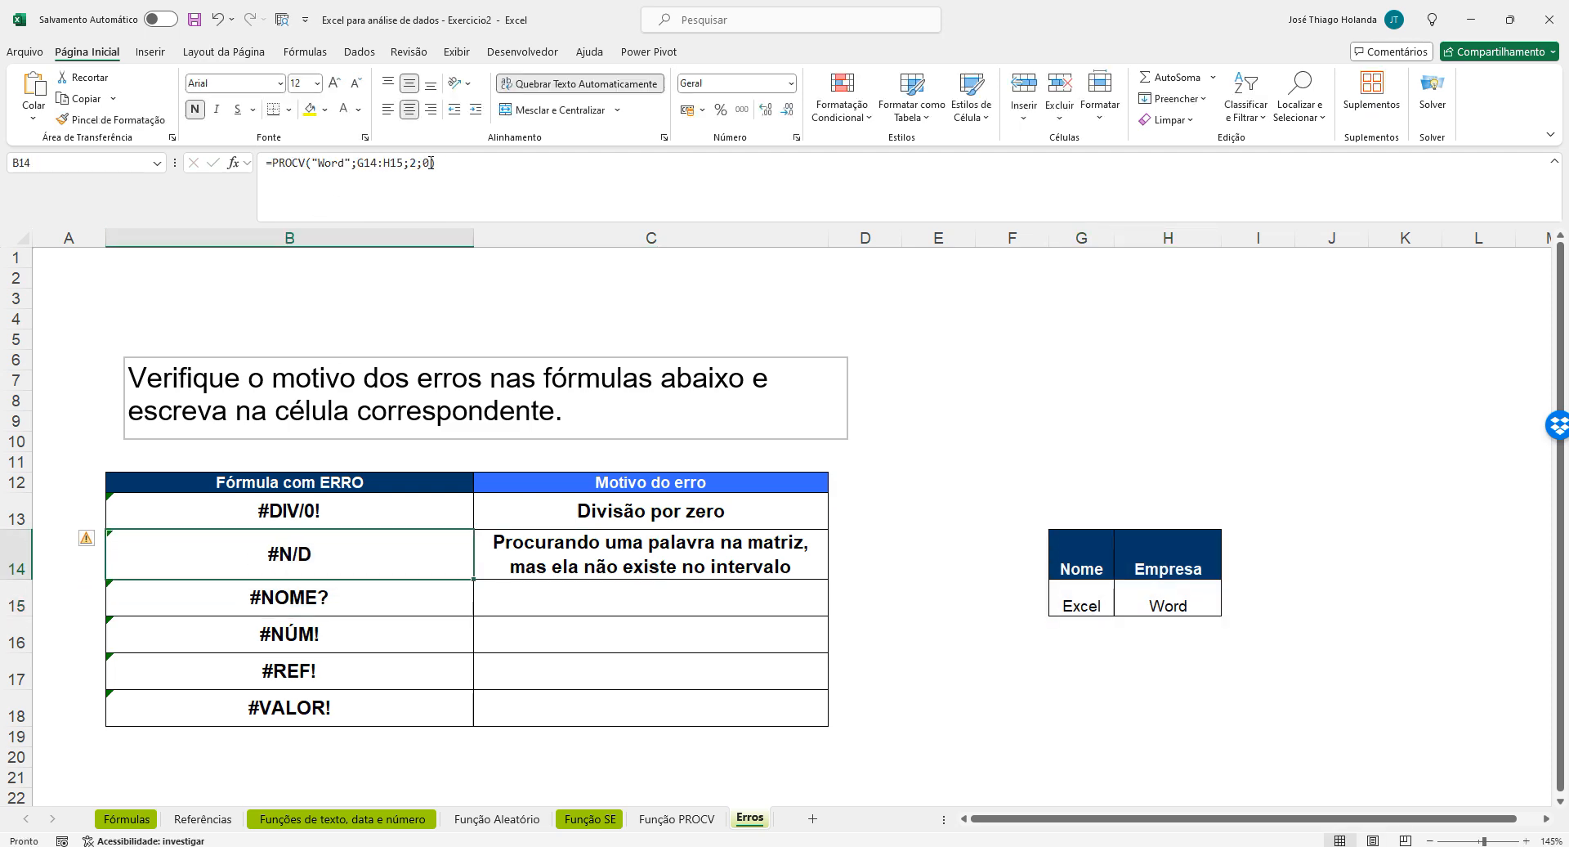
key("Right")
key("Left")
left_click(354, 171)
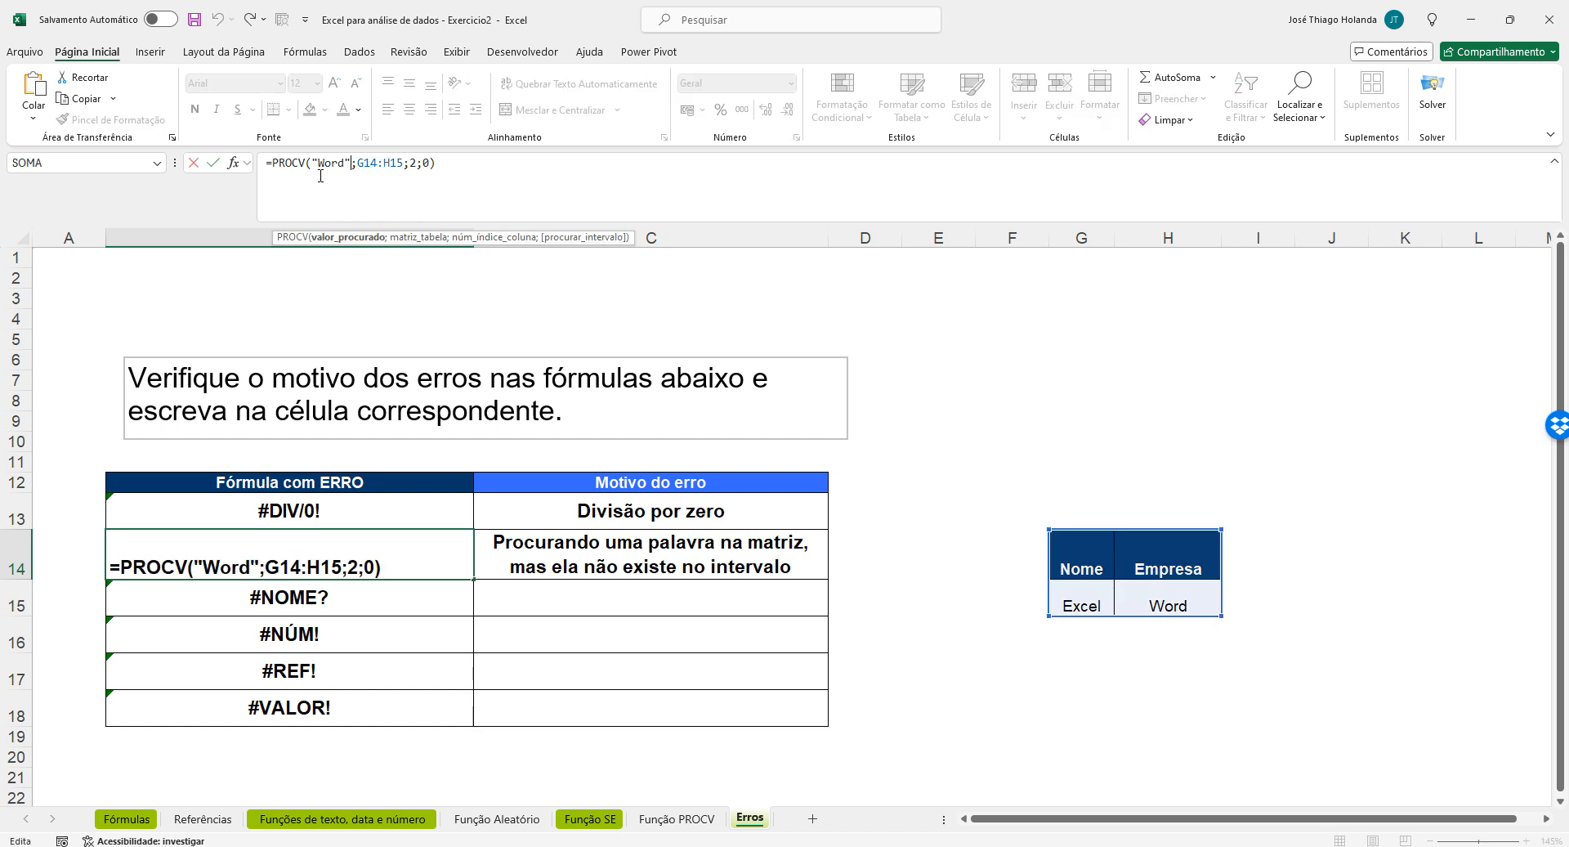
left_click(1248, 527)
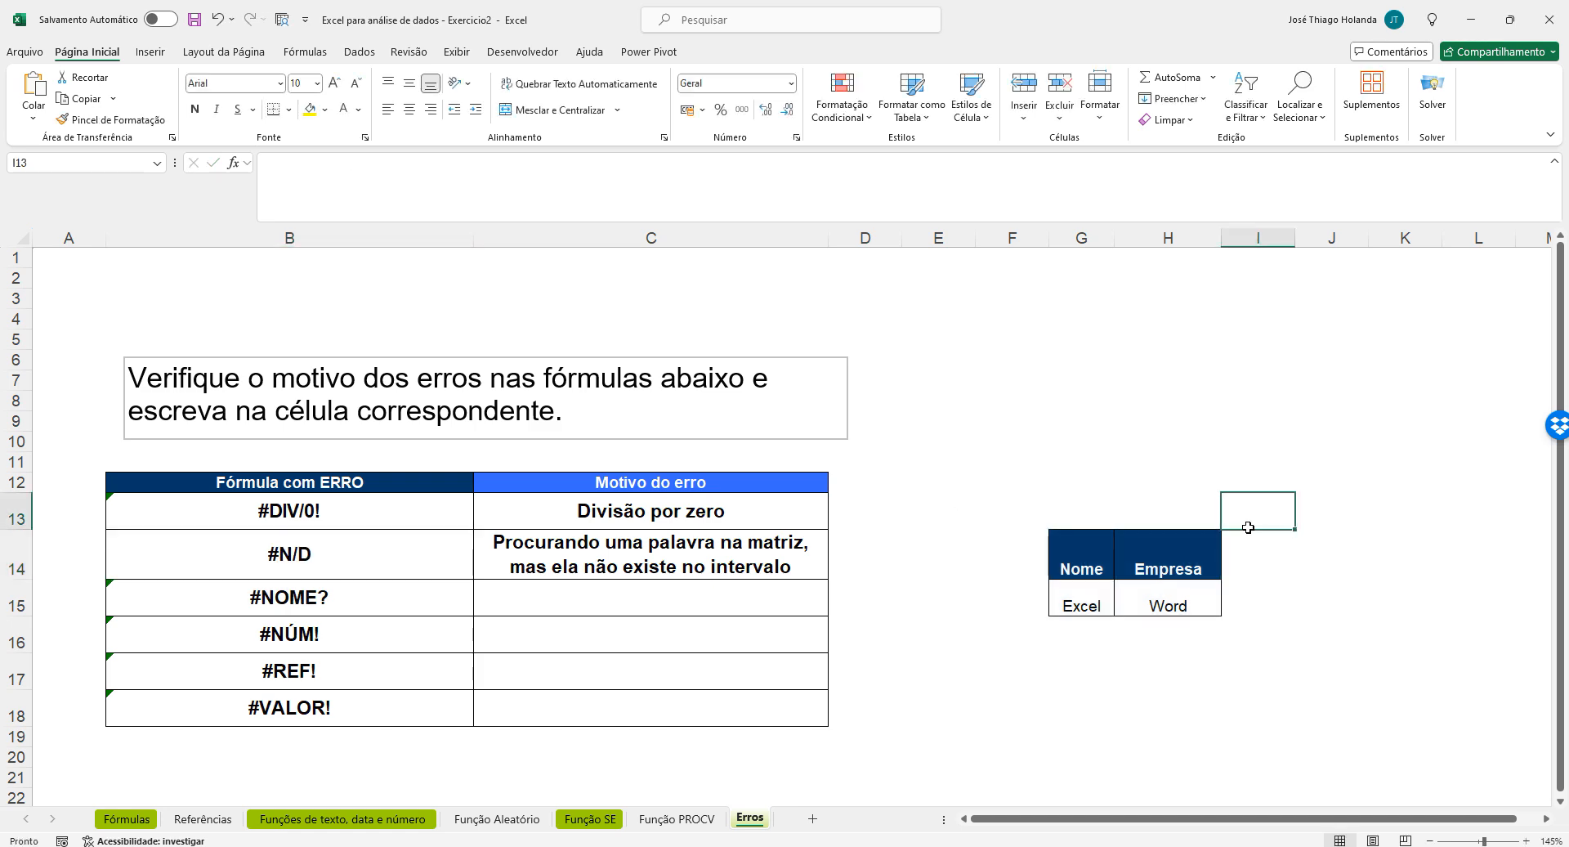
Undo the lookup range change in B14 and the Empresa value change in H15
key("ctrl+z")
left_click(1175, 605)
key("ctrl+z")
Test the PROCV in B14 with "Word" as the Nome in G15, and undo that entry
left_click(1088, 600)
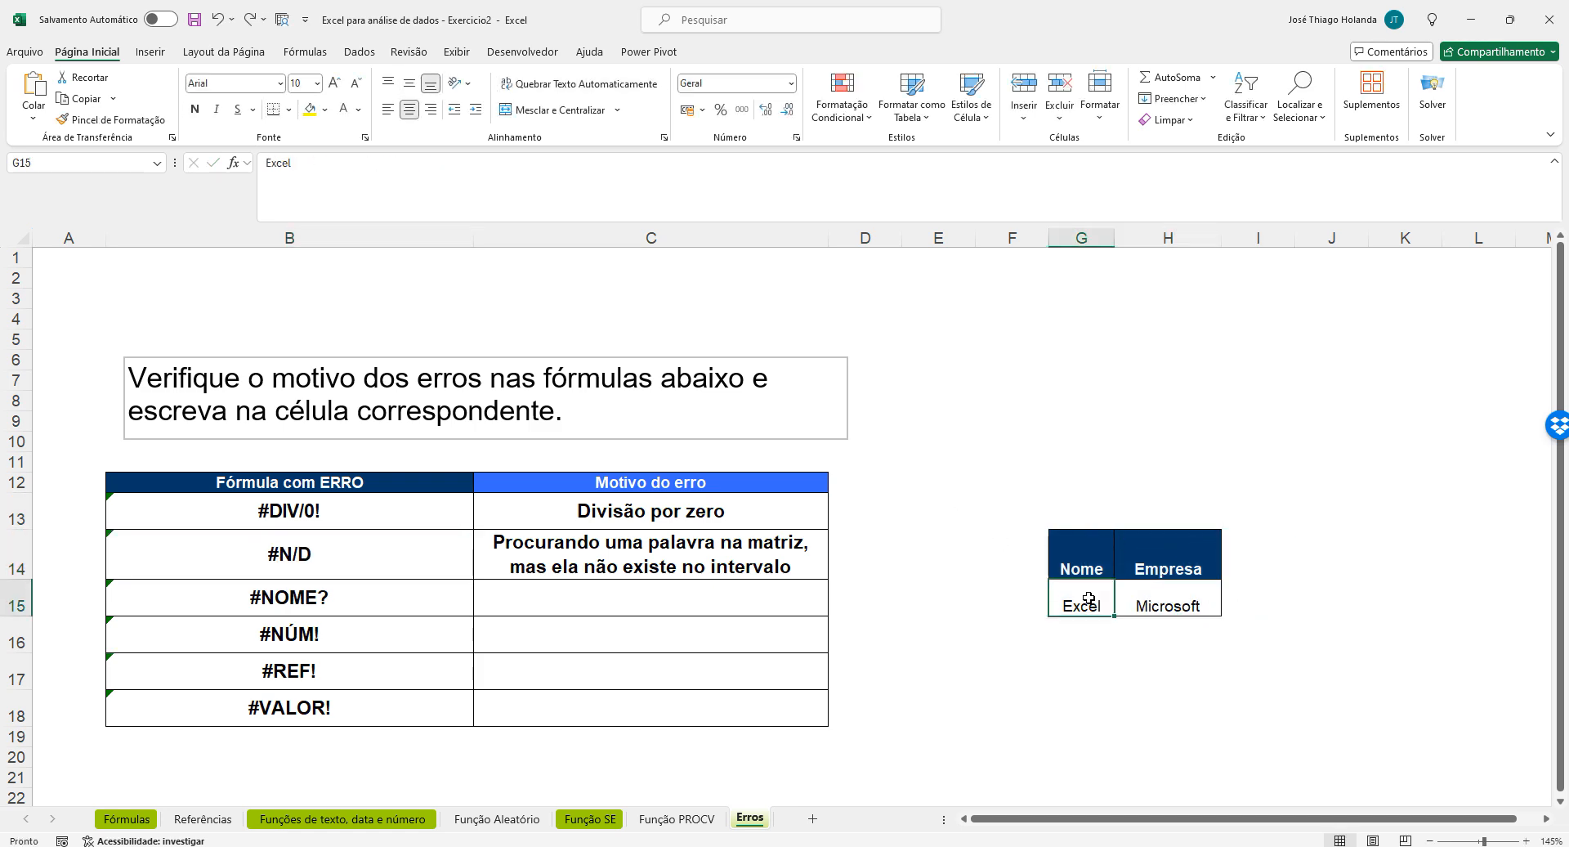
type("Word")
key("Return")
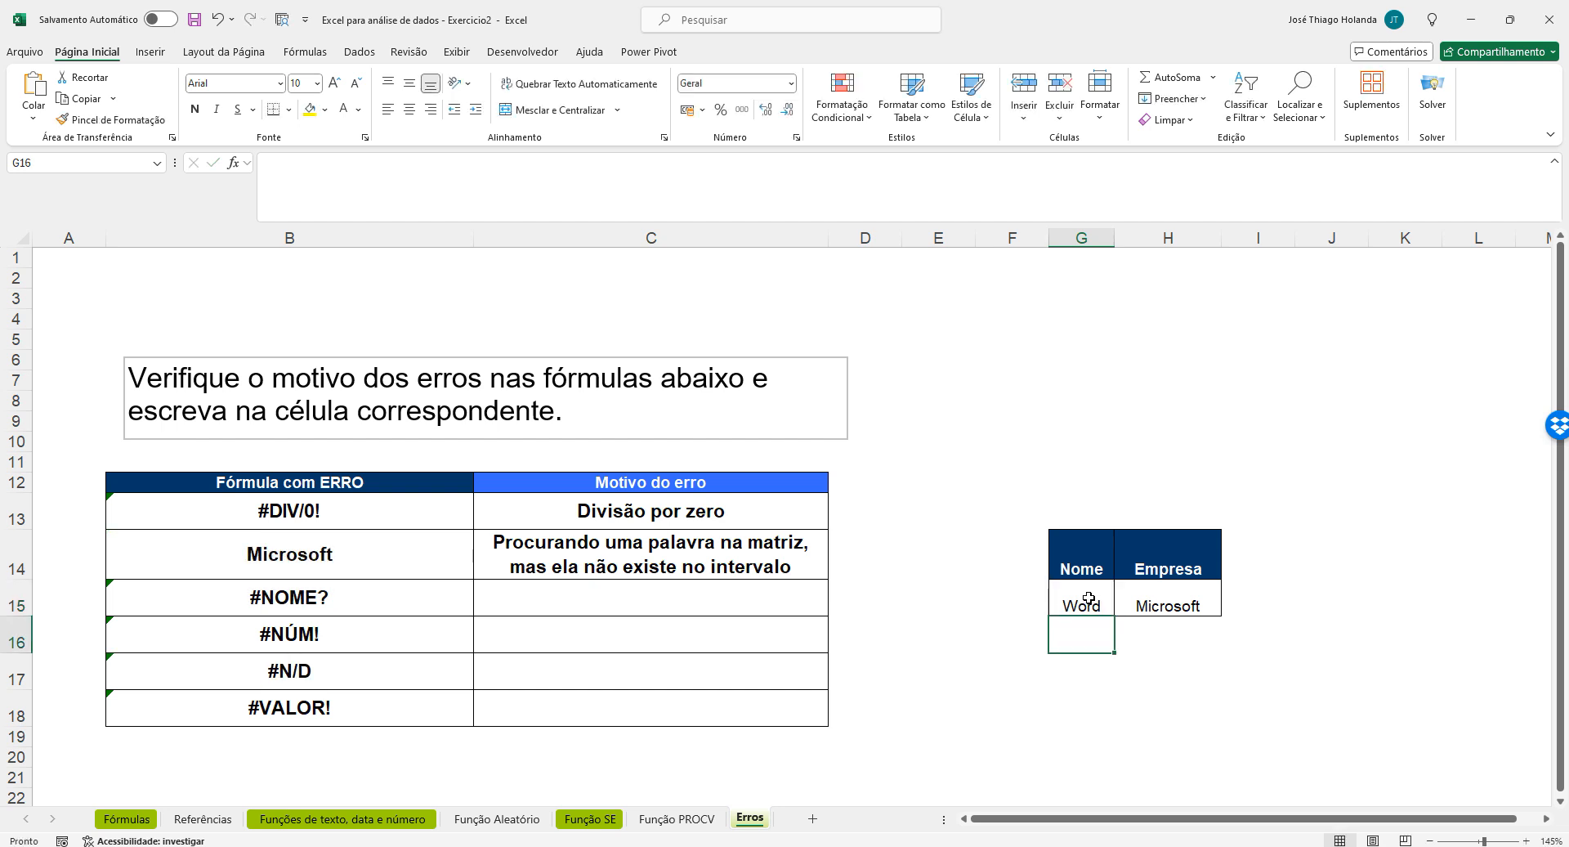
key("Up")
key("Right")
key("Left")
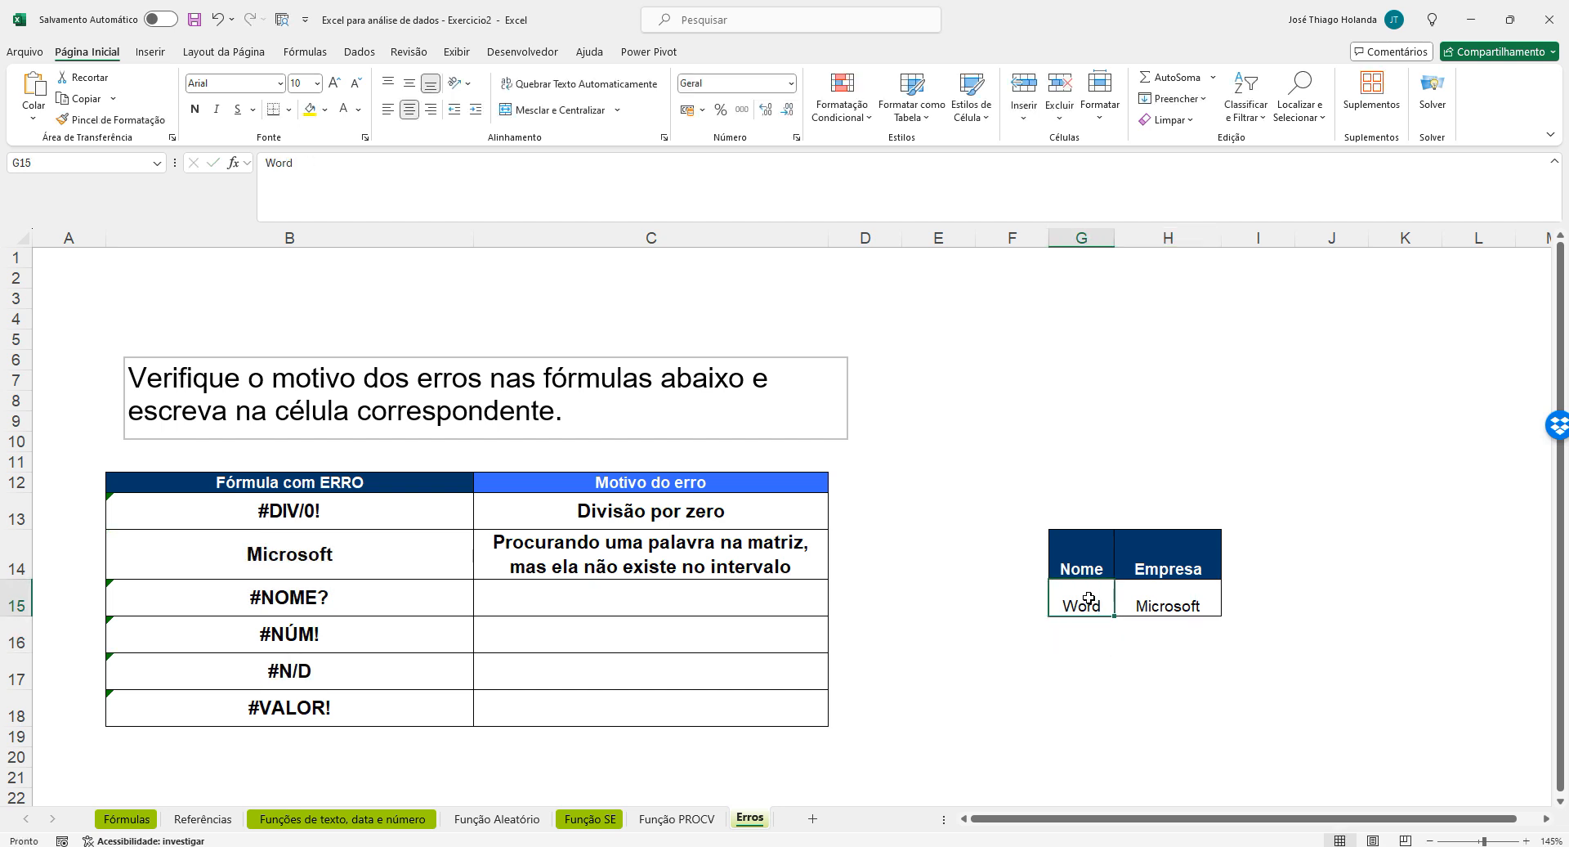
key("ctrl+z")
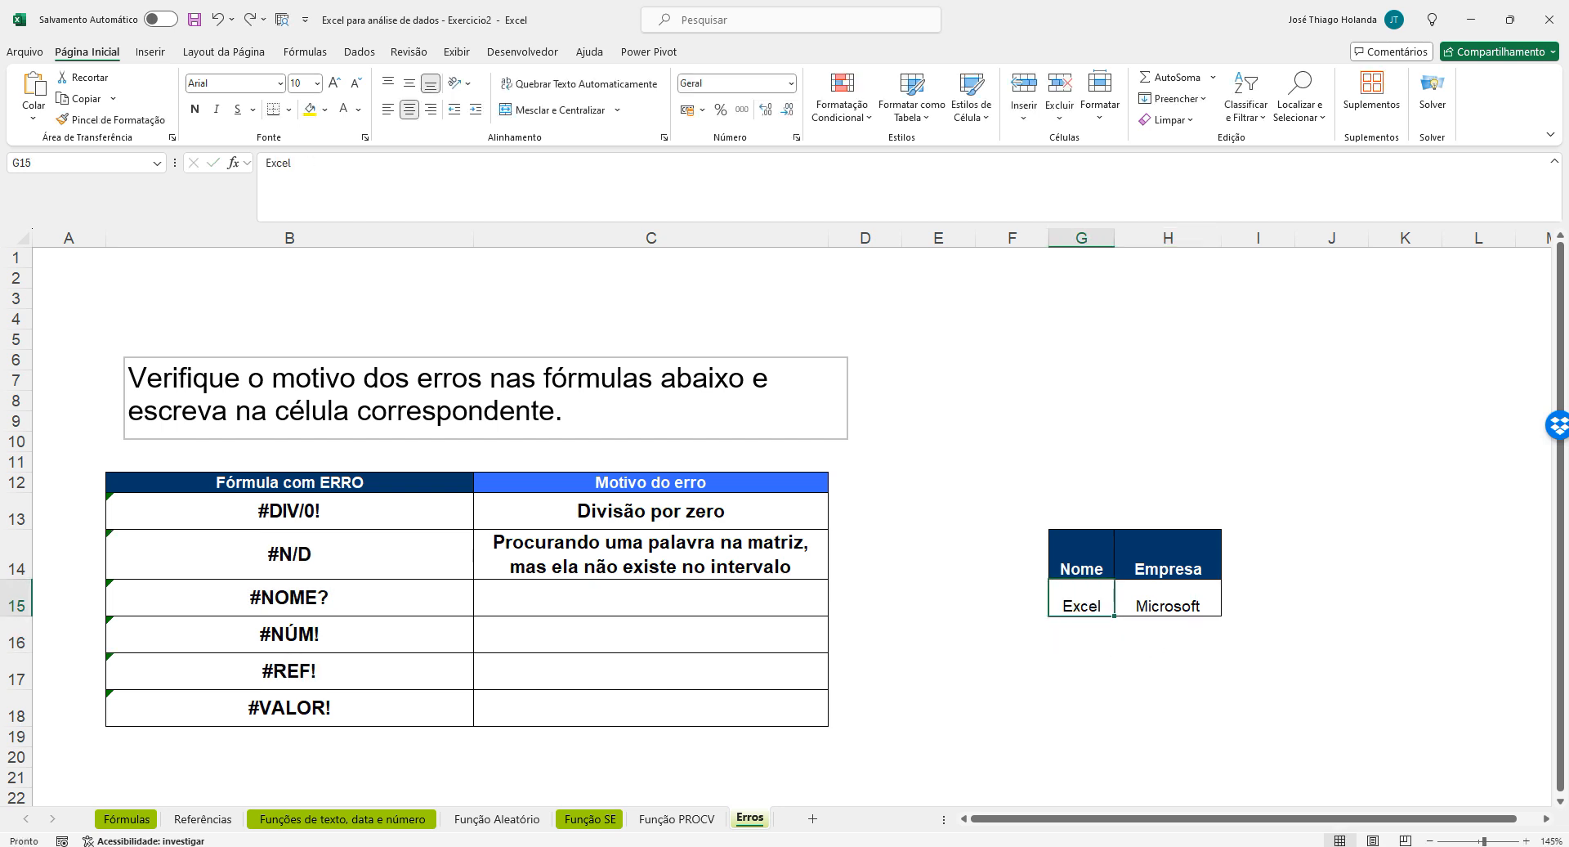
Compare the PROCV formula in B14 with the Nome and Empresa entries in G15 and H15
left_click(330, 561)
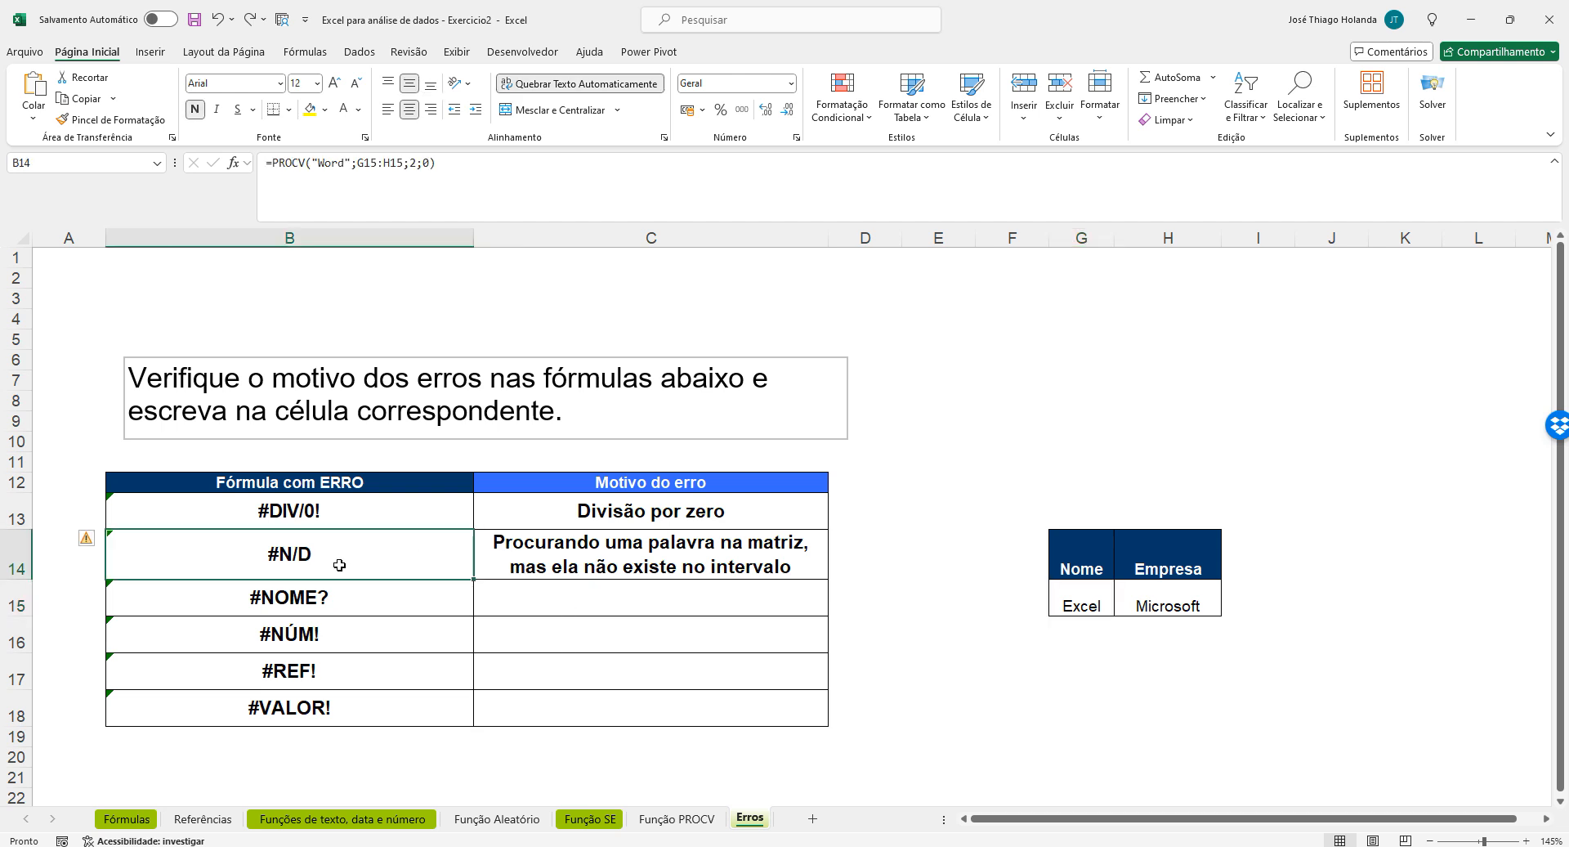
left_click(623, 602)
left_click(1068, 603)
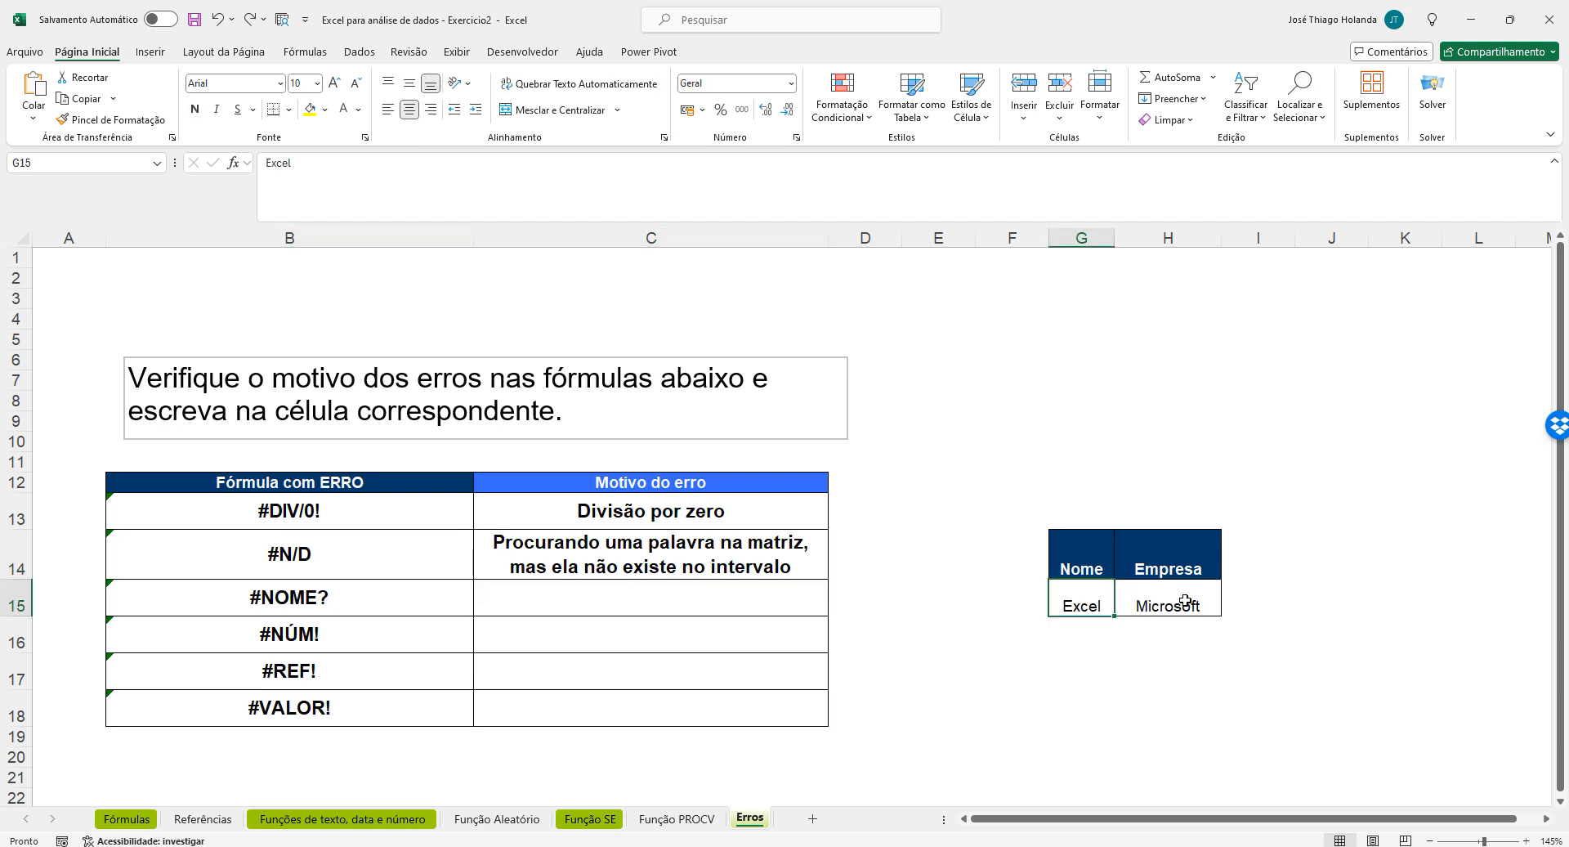
left_click(1186, 602)
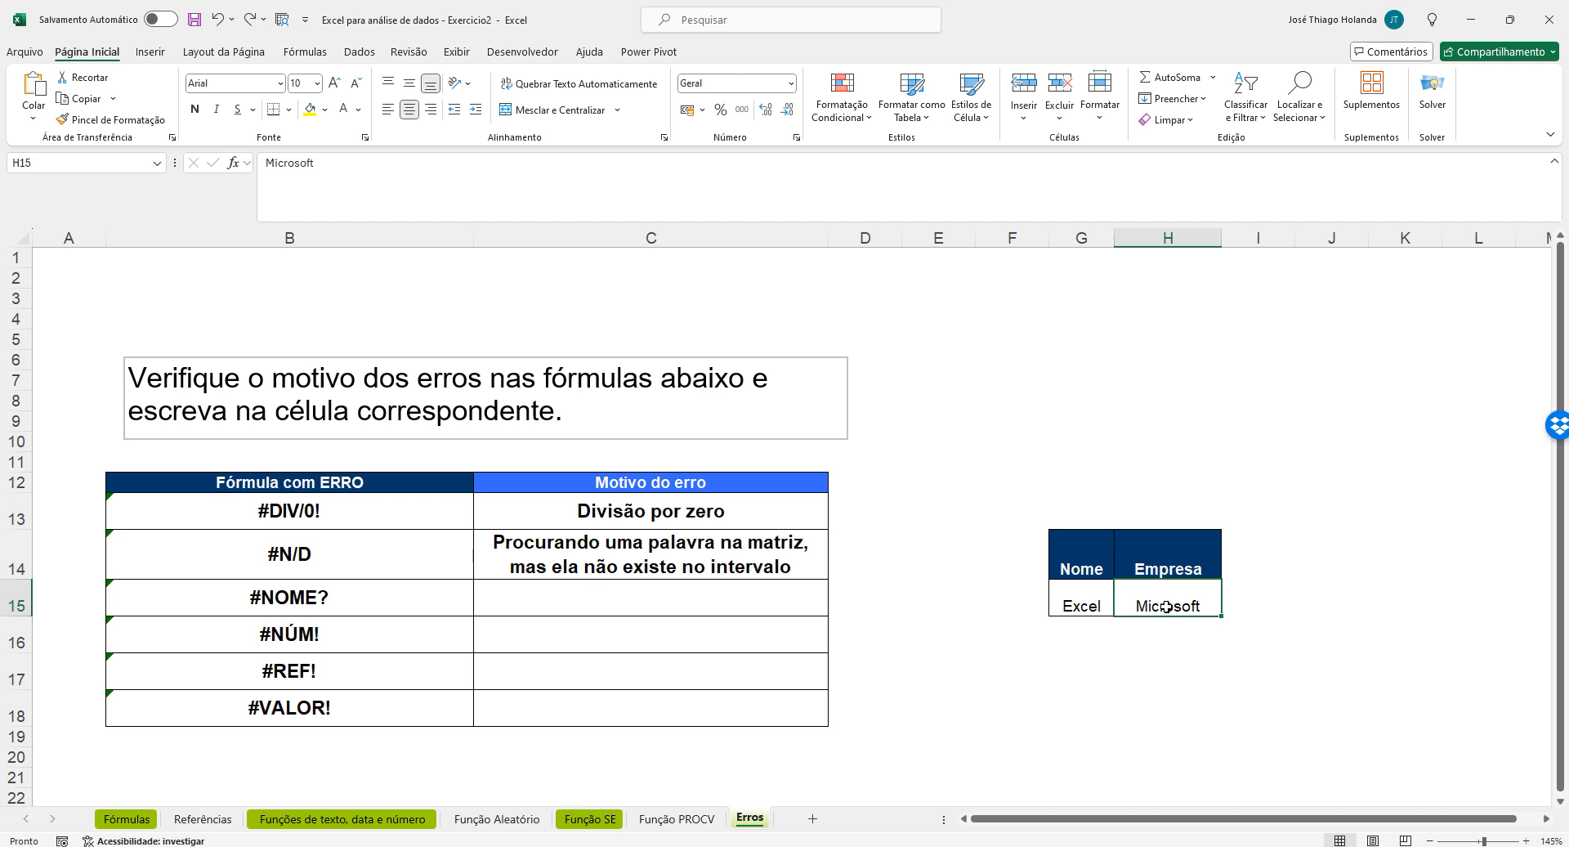
Check the formula in B15 and enter "Função inexistente" in C15 as the reason for the #NOME? error
left_click(326, 600)
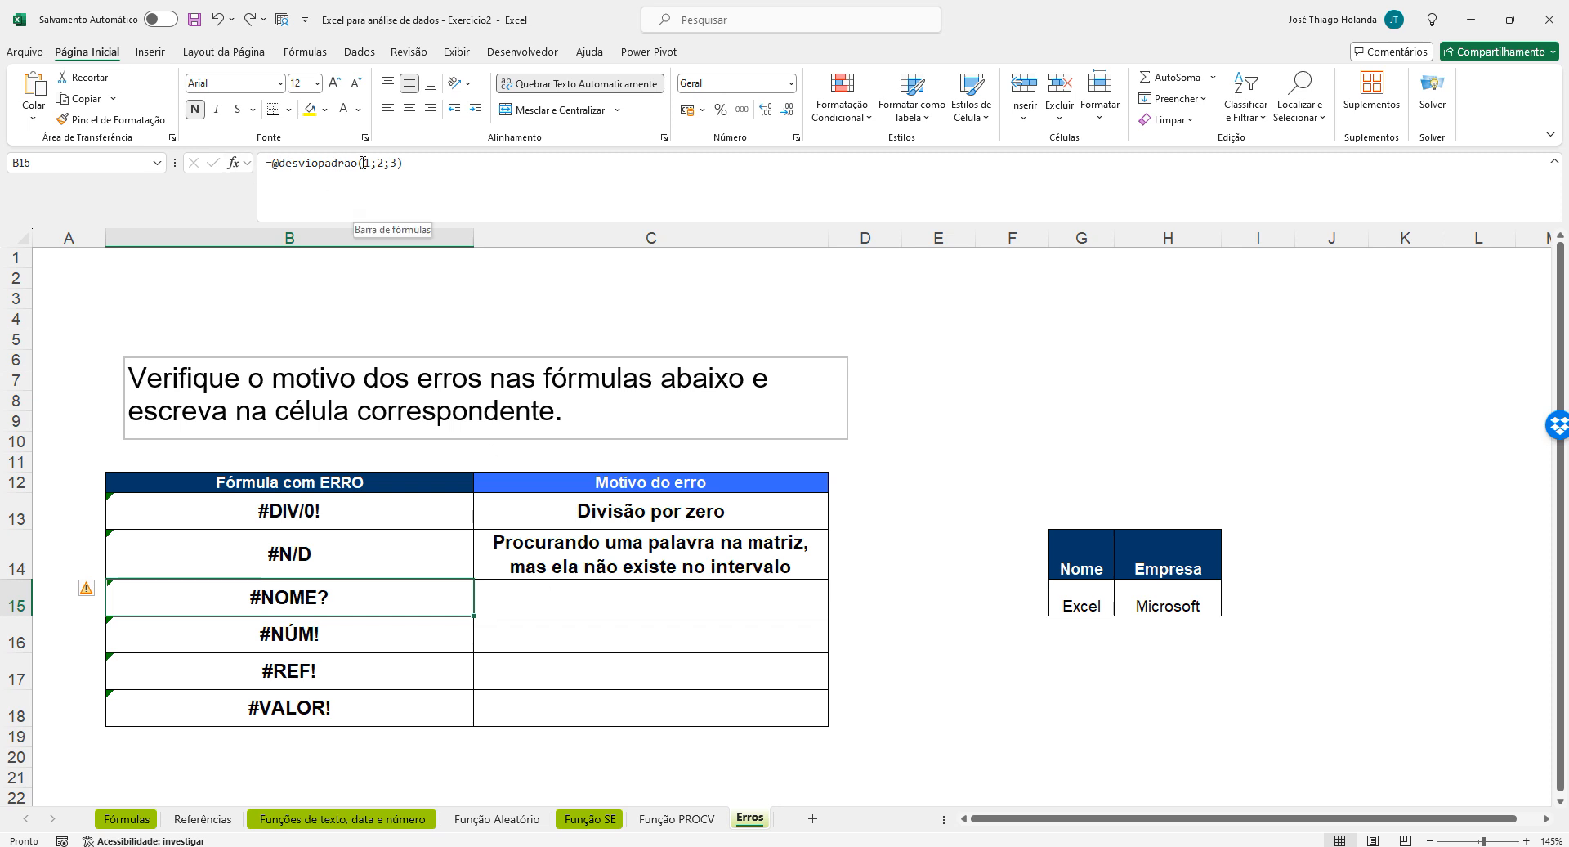
left_click(575, 606)
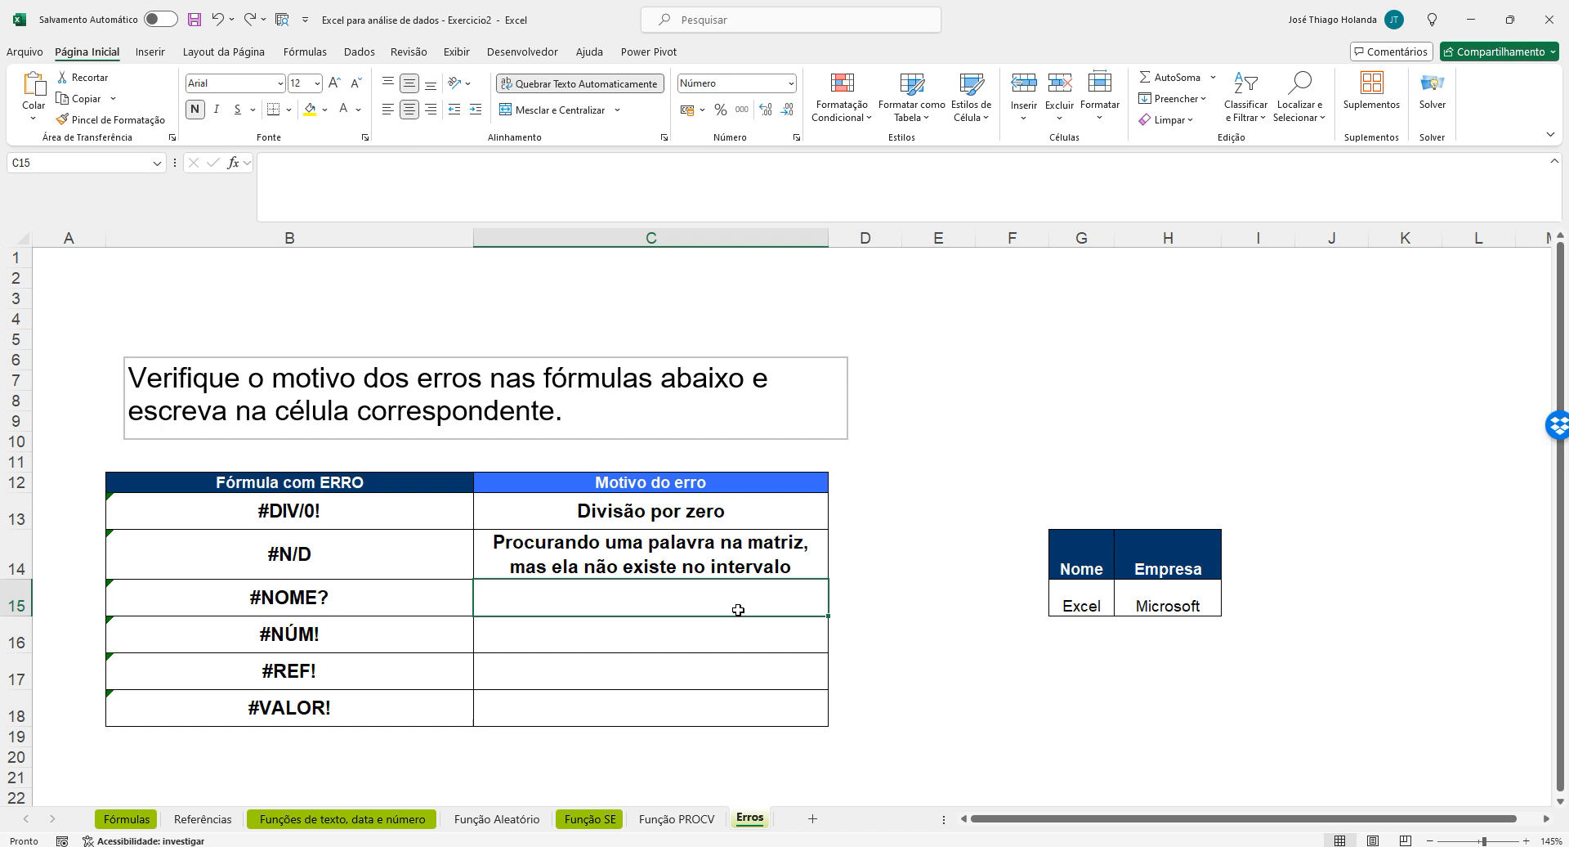
type("Procuran")
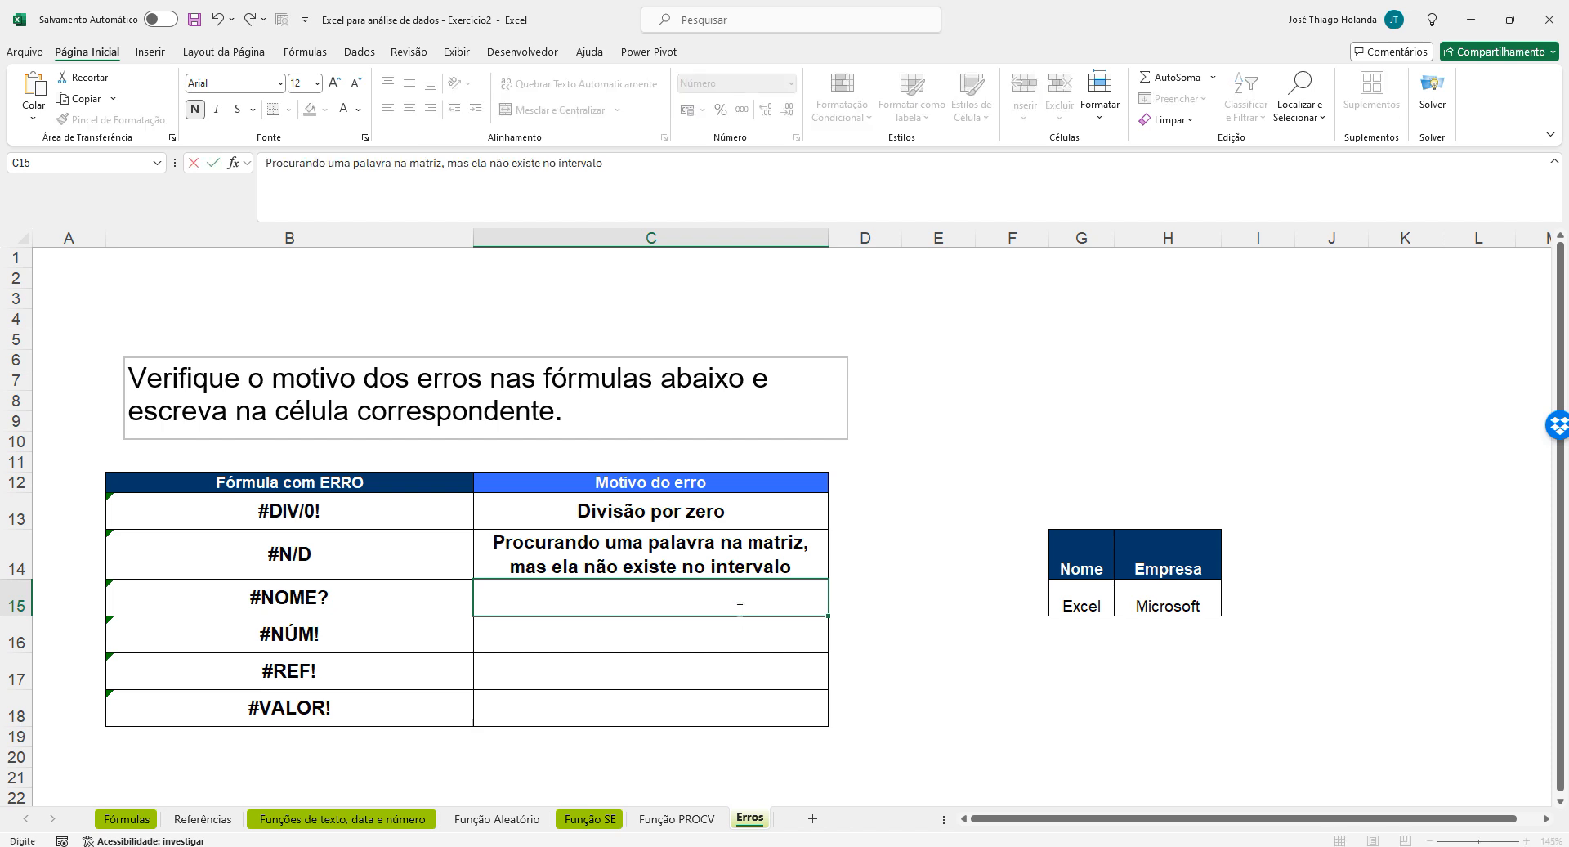
key("BackSpace")
key("BackSpace")
key("BackSpace")
key("BackSpace")
key("BackSpace")
key("BackSpace")
key("BackSpace")
key("BackSpace")
key("BackSpace")
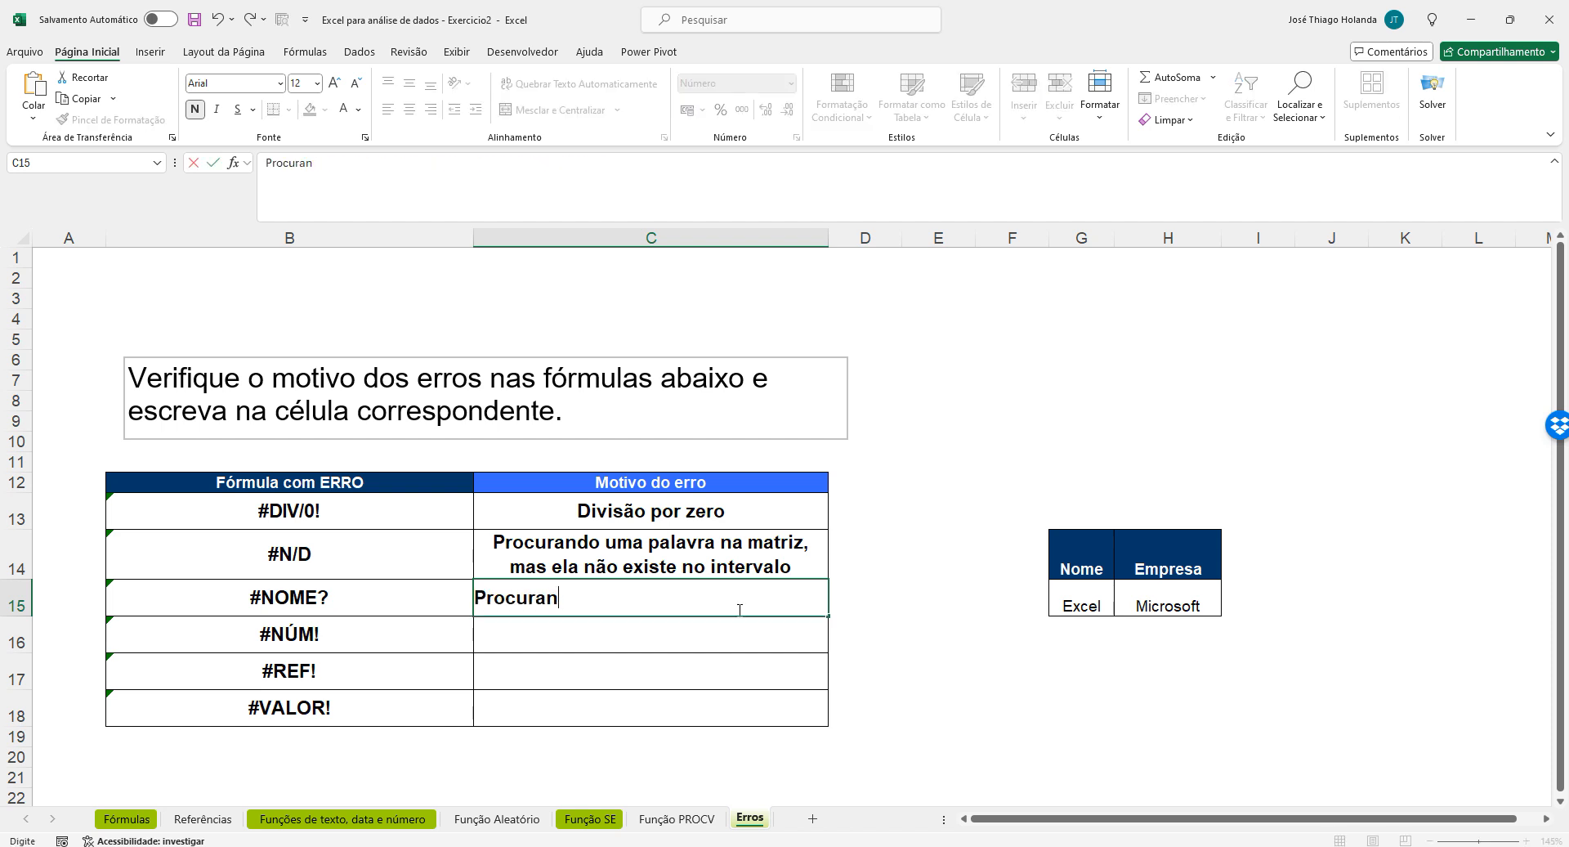
type("Função inexistente")
key("Return")
Check the RAIZ formula in B16 and enter "Valores não possíveis" in C16 as the reason for the #NÚM! error
key("Left")
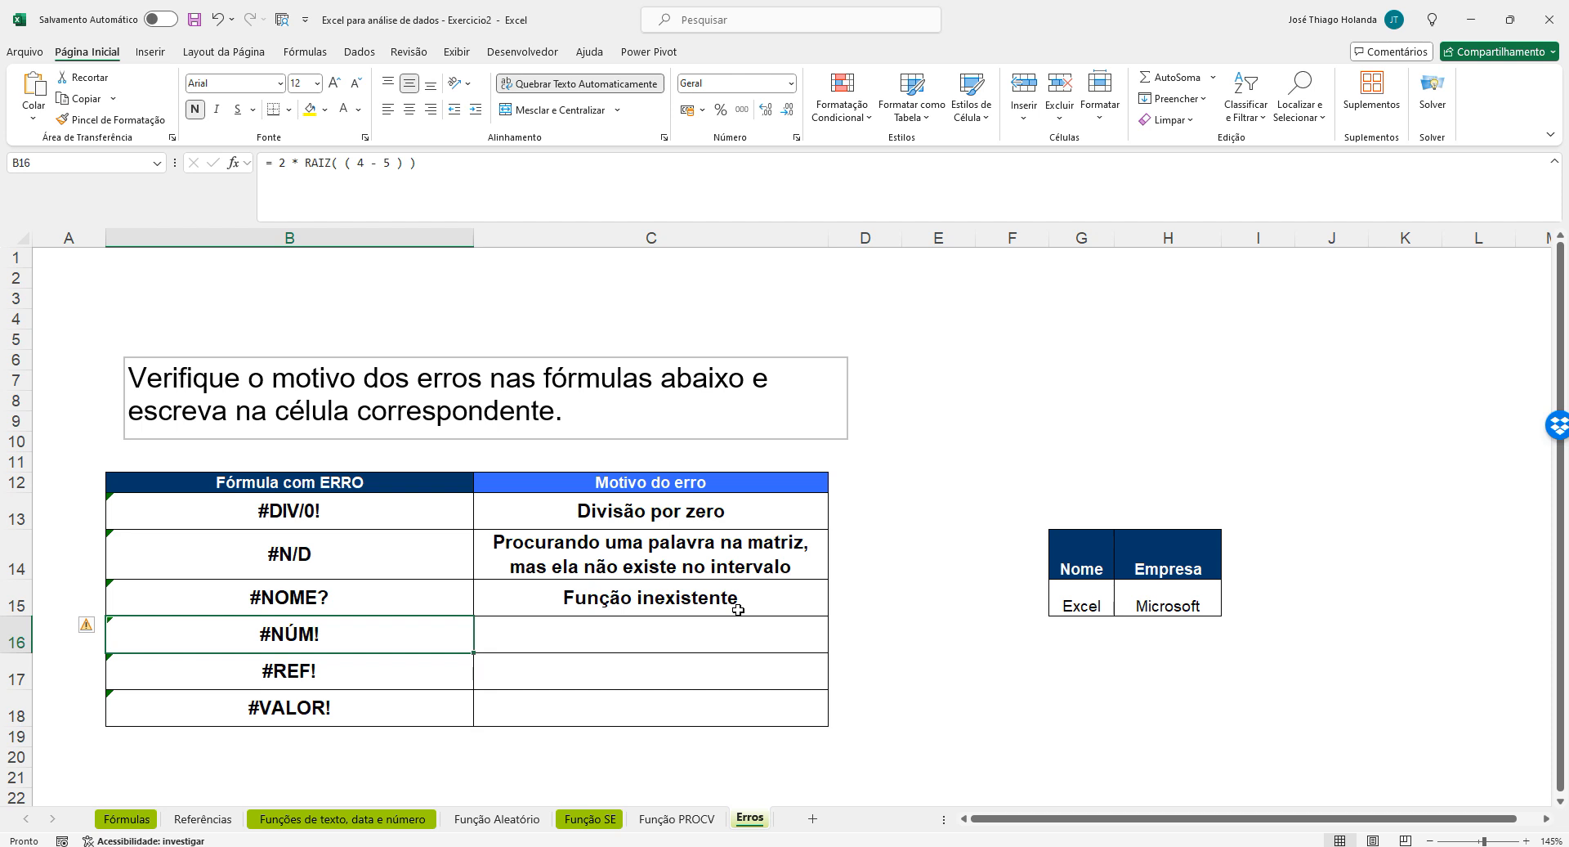
key("Right")
key("Left")
key("Right")
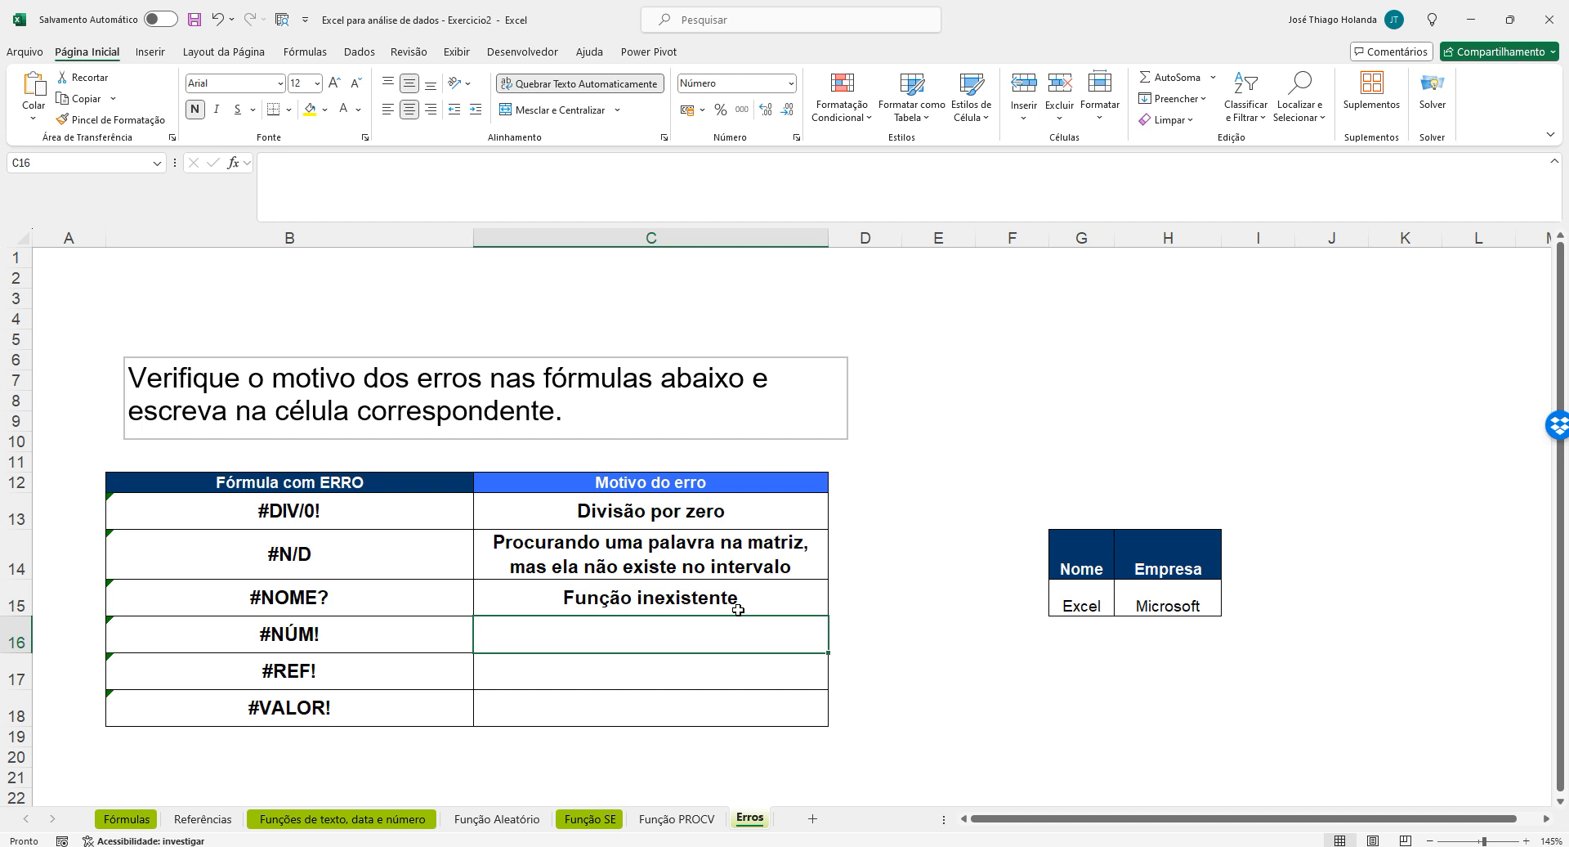
type("V")
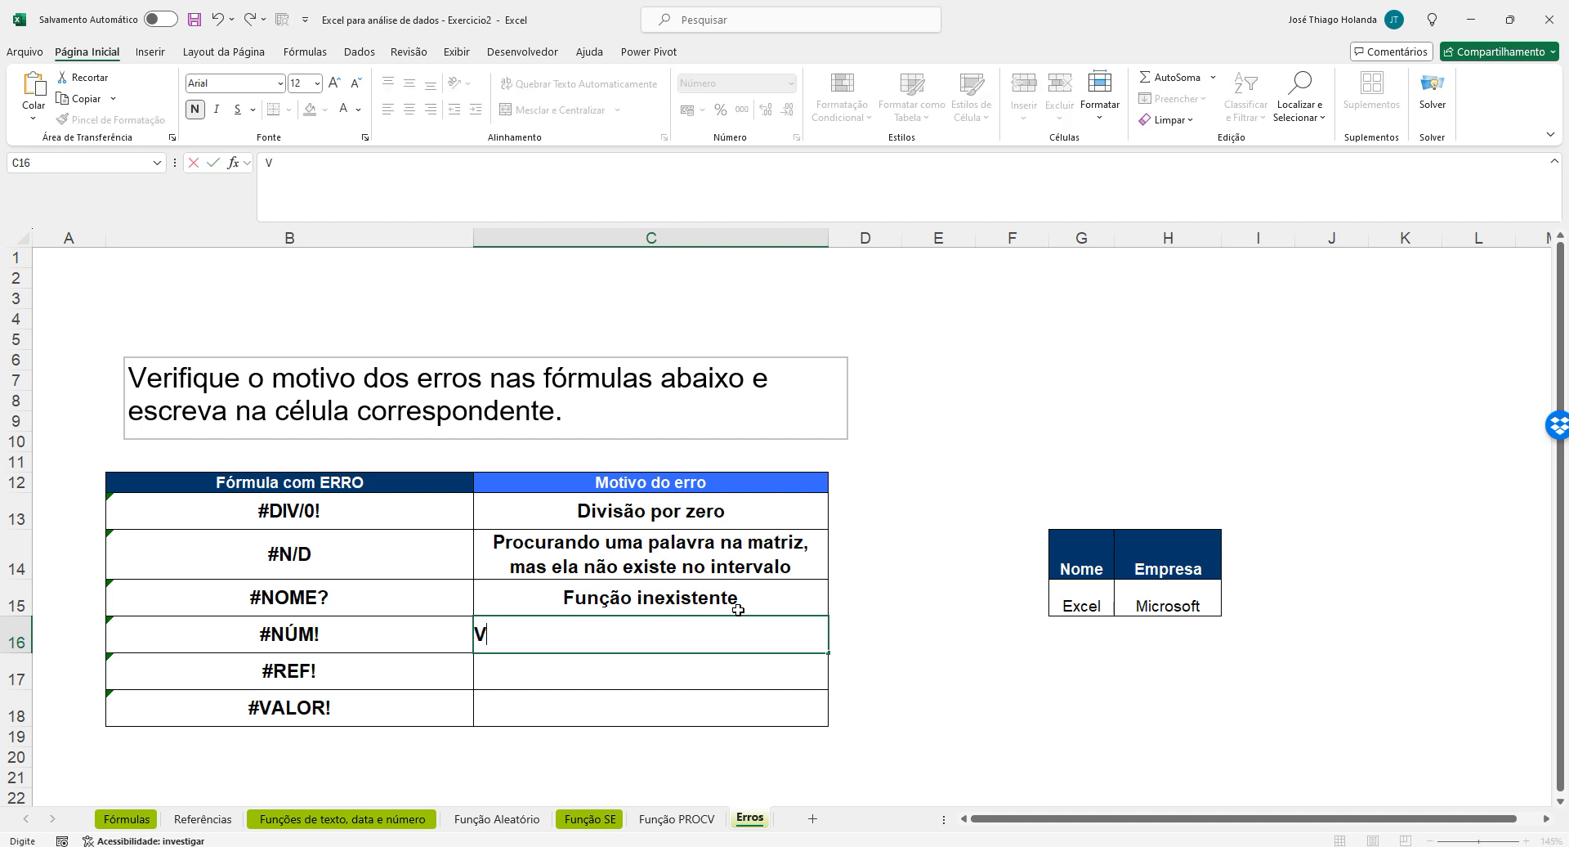
type("alores não possíveis")
key("Return")
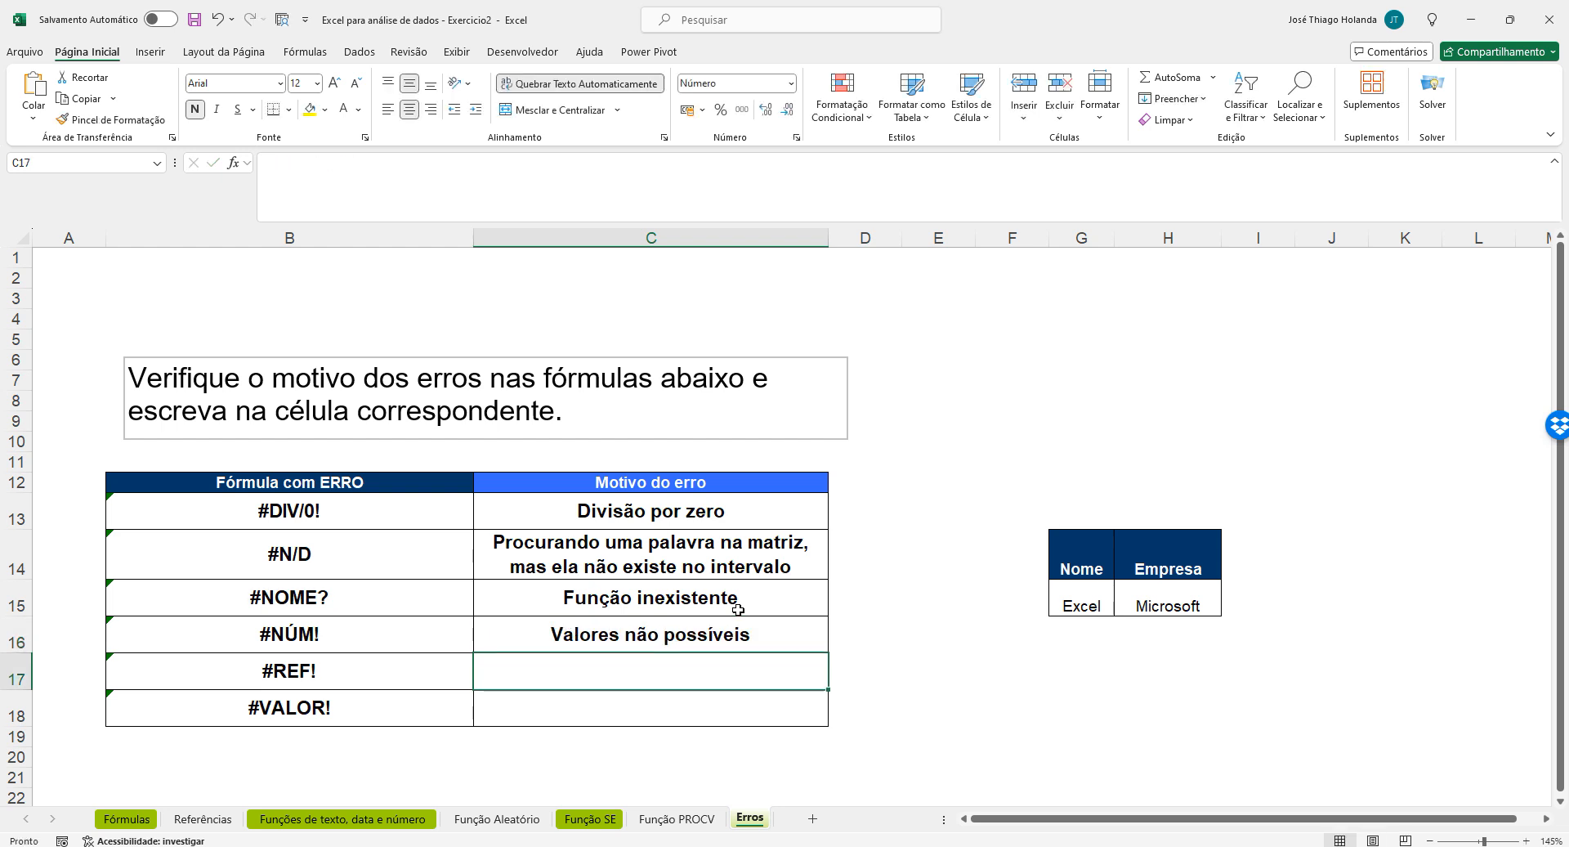
Examine the table range and column index of the PROCV formula behind the #REF! error in B17
left_click(400, 670)
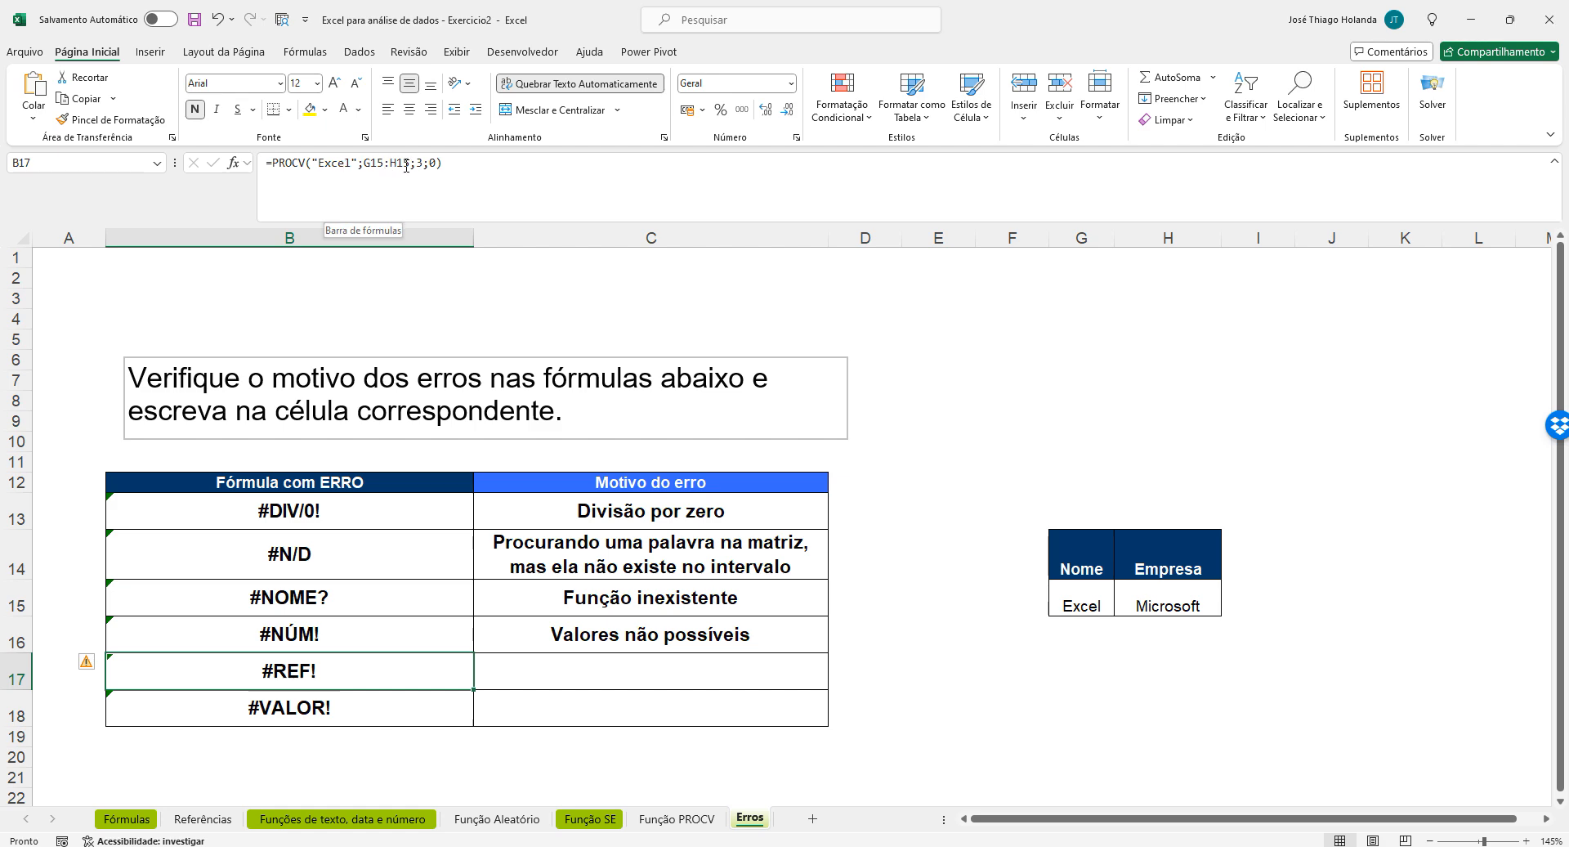
left_click(376, 162)
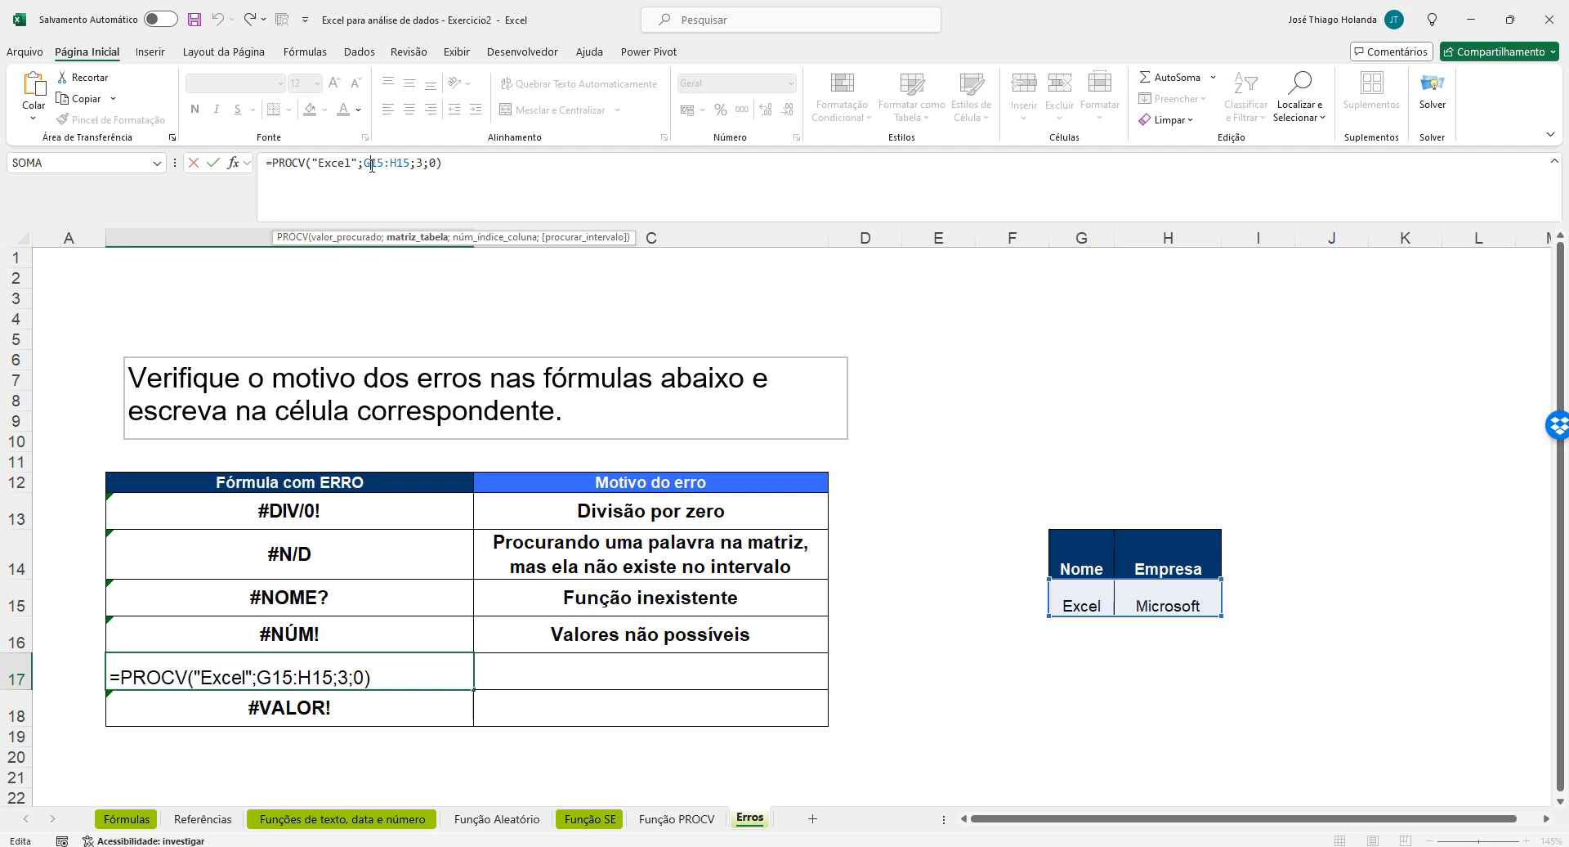
left_click(417, 162)
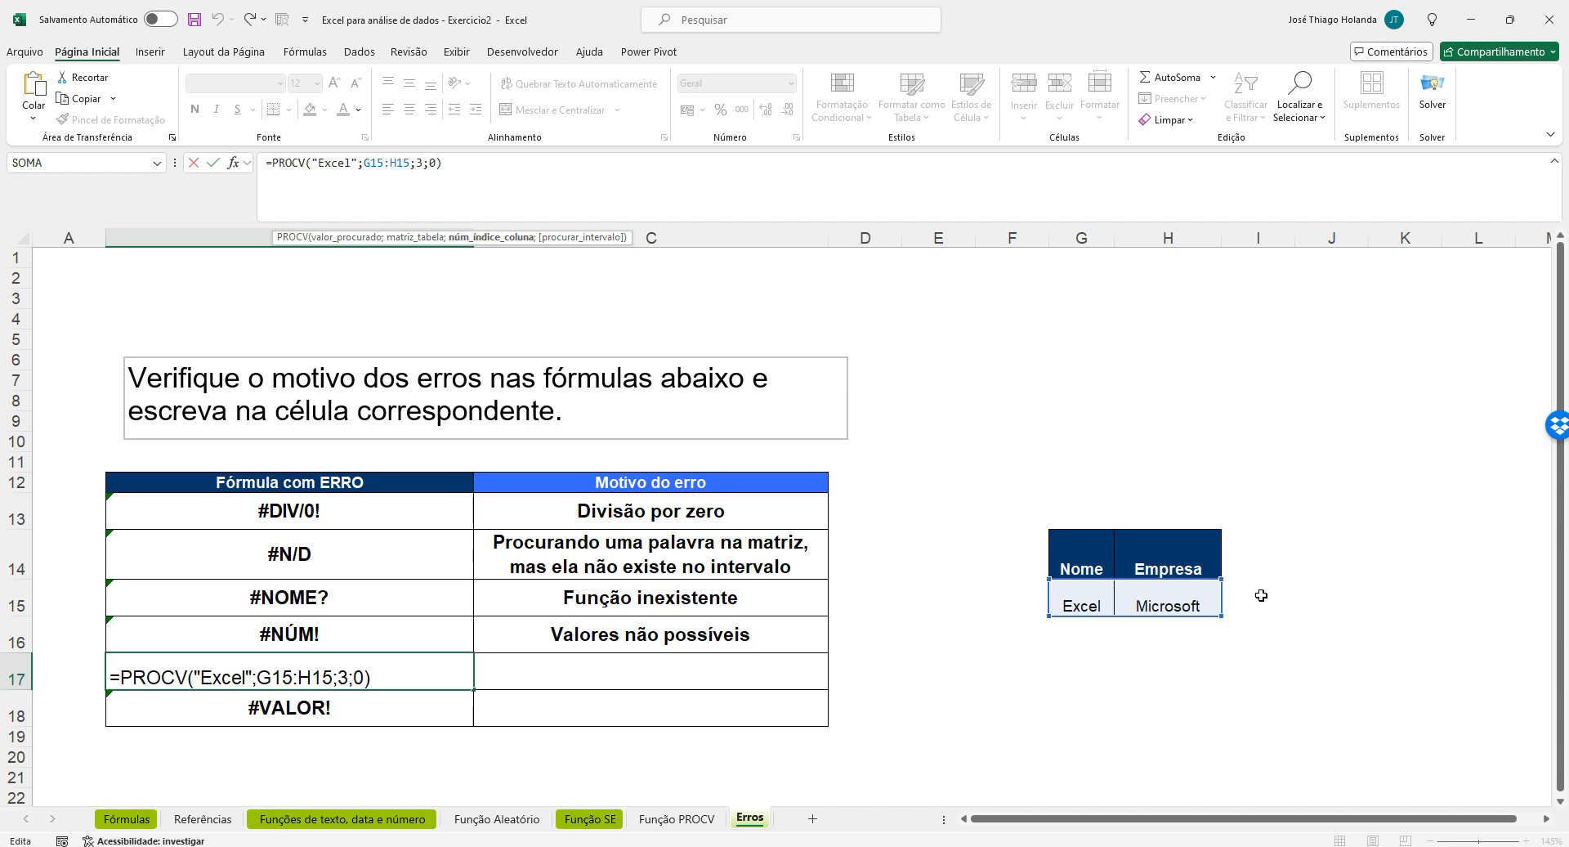
key("ctrl+Return")
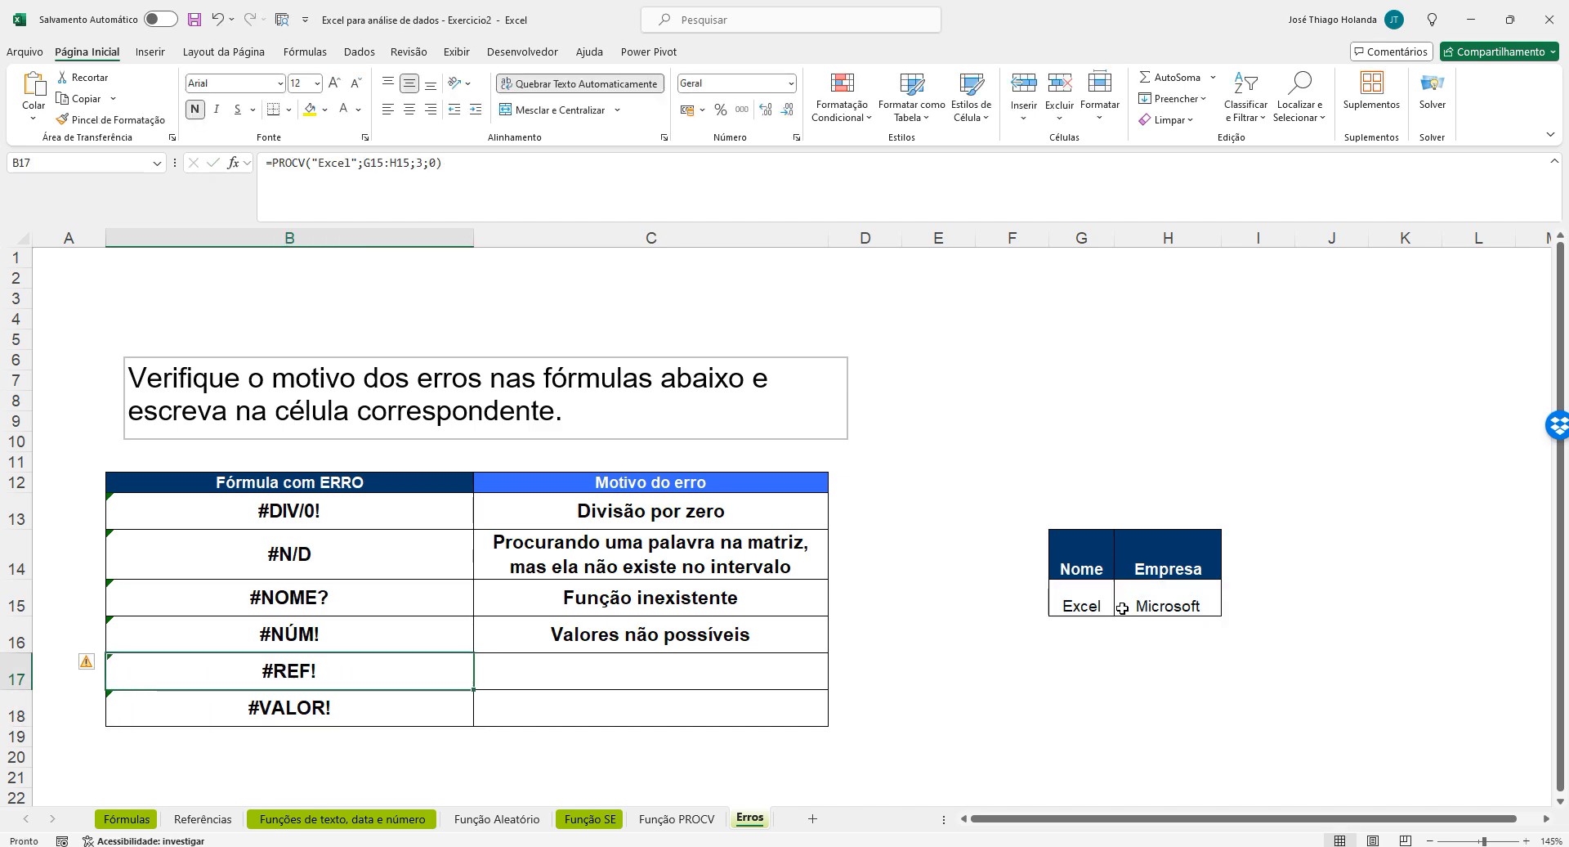
left_click(318, 163)
left_click(370, 164)
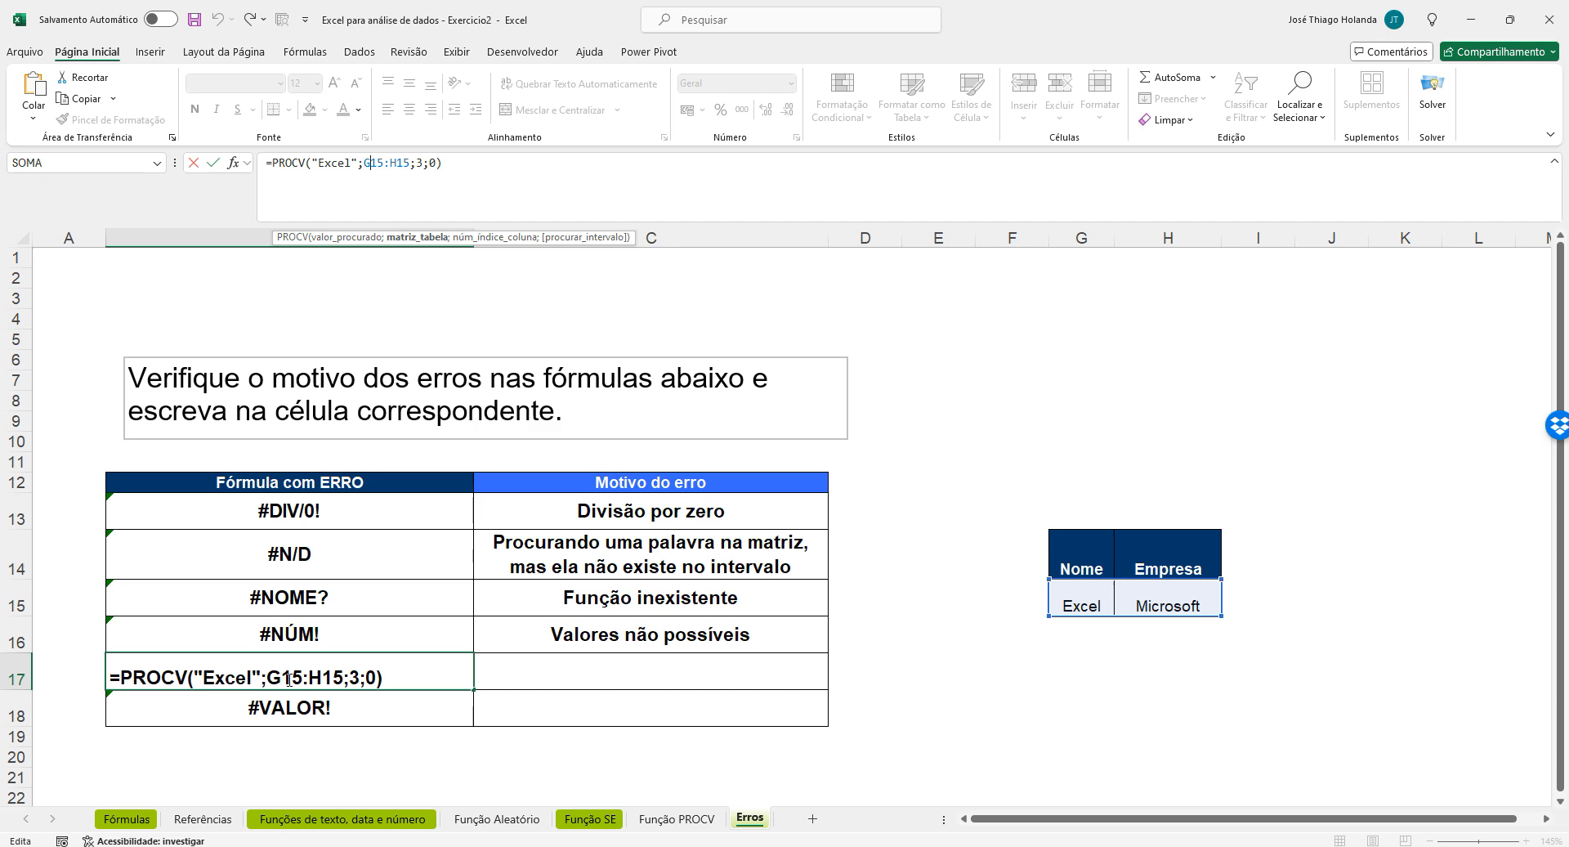
key("Return")
Enter "Procura em uma coluna que não existe" in C17 as the reason for the #REF! error and autofit row 17's height
left_click(600, 661)
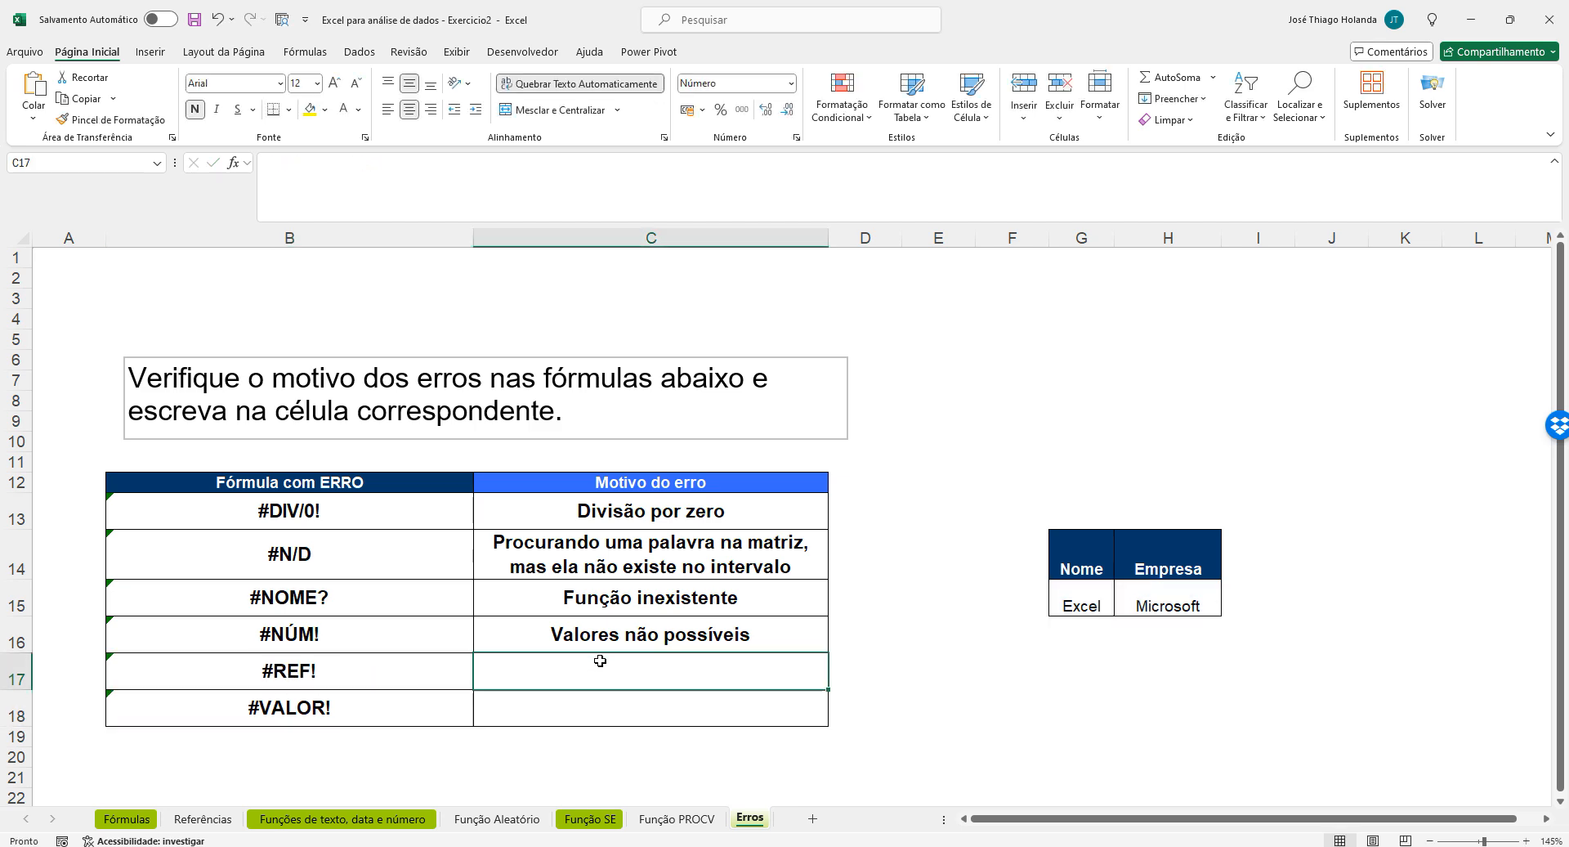
type("Procura")
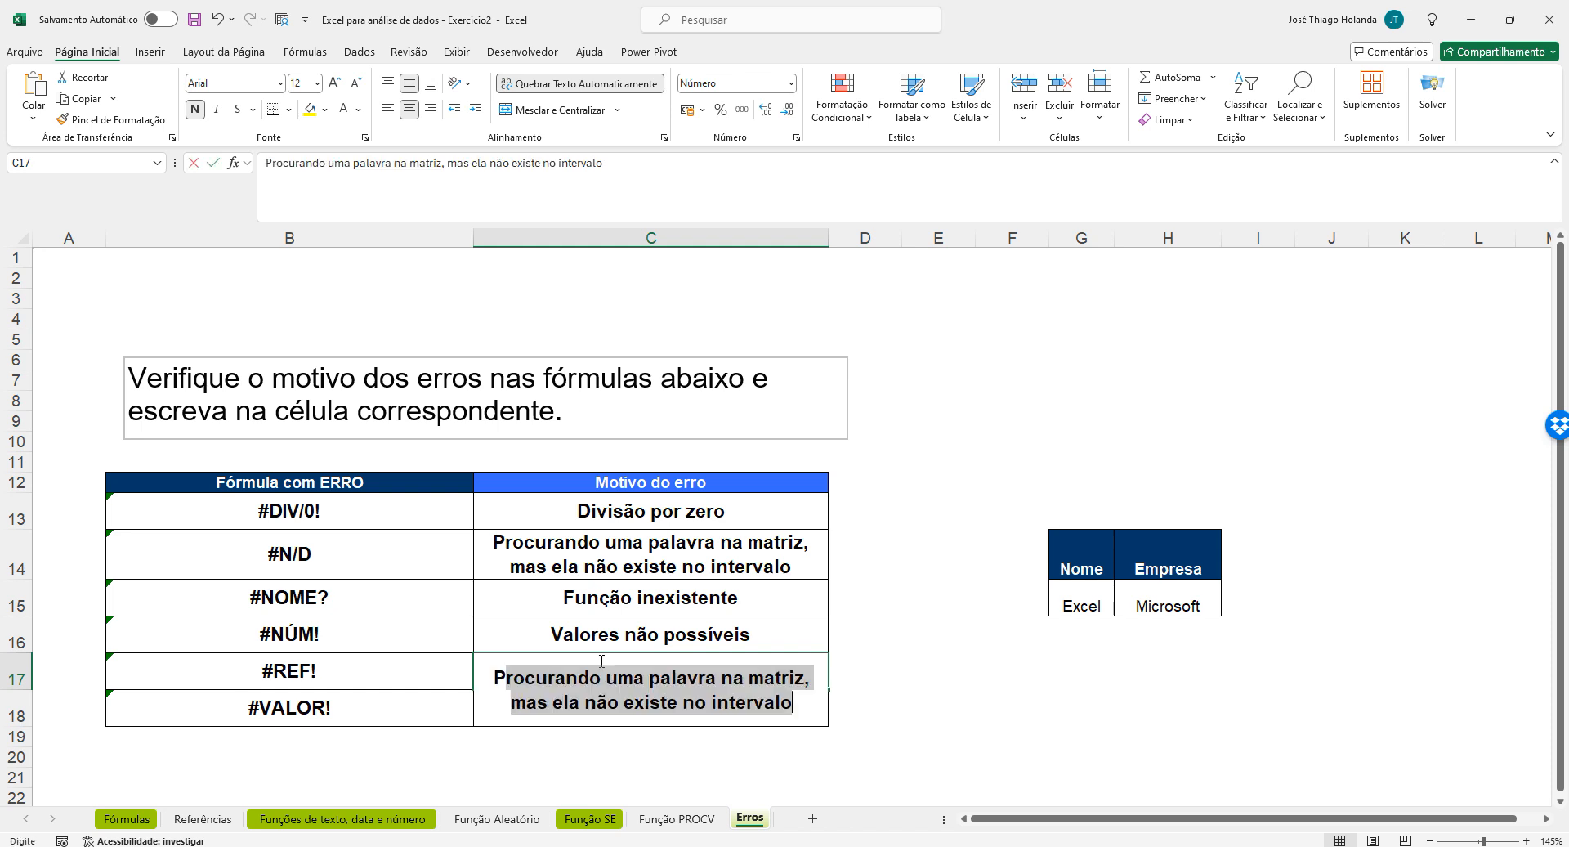
key("Delete")
type("ura u")
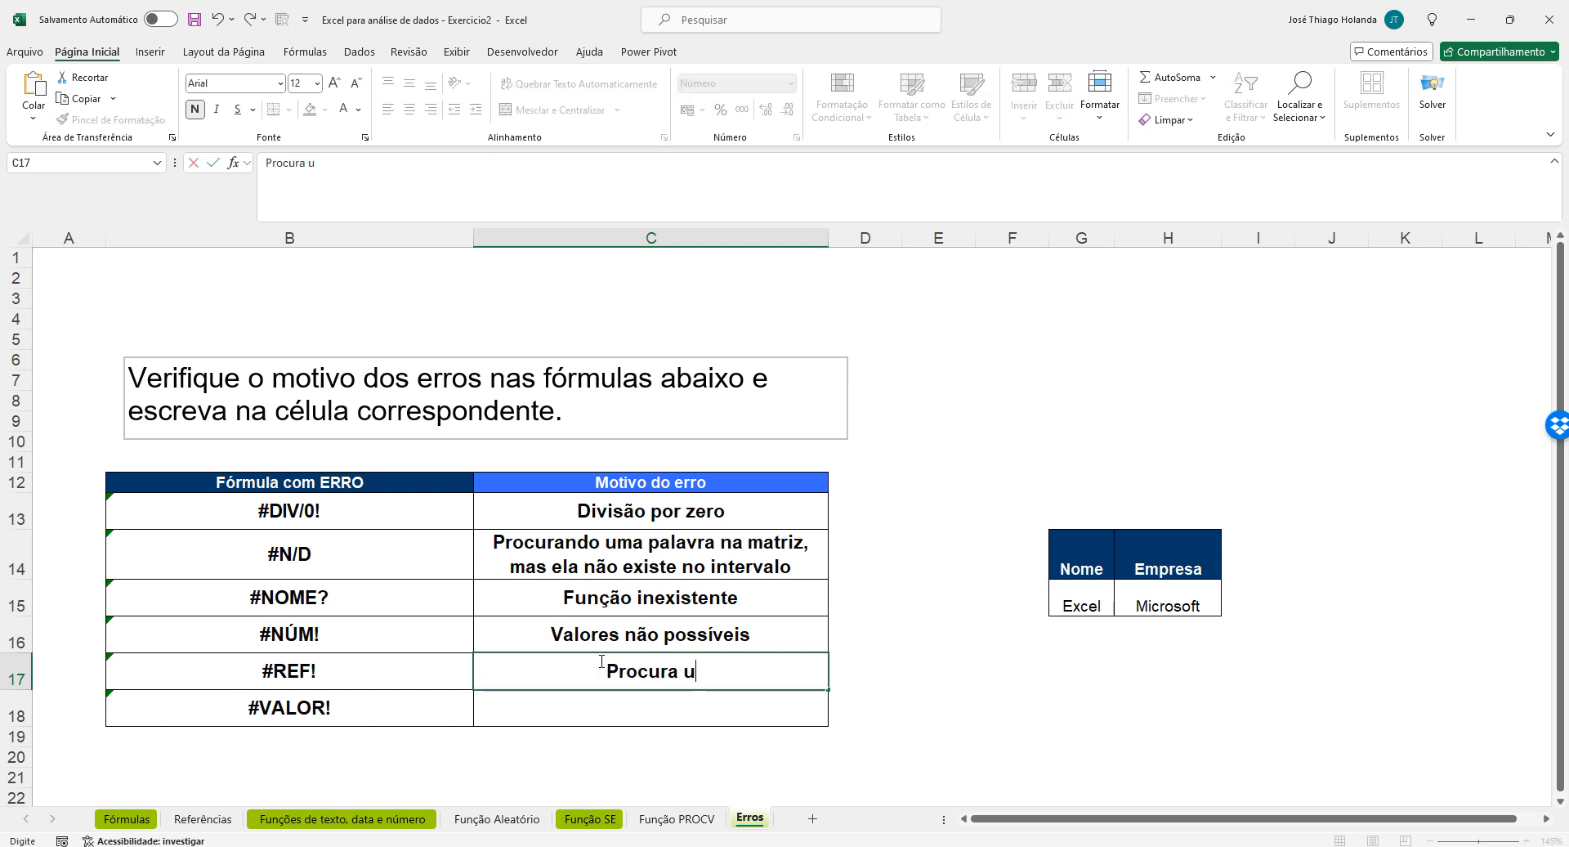
type("ma")
key("BackSpace")
key("BackSpace")
key("BackSpace")
type("em uma coluna")
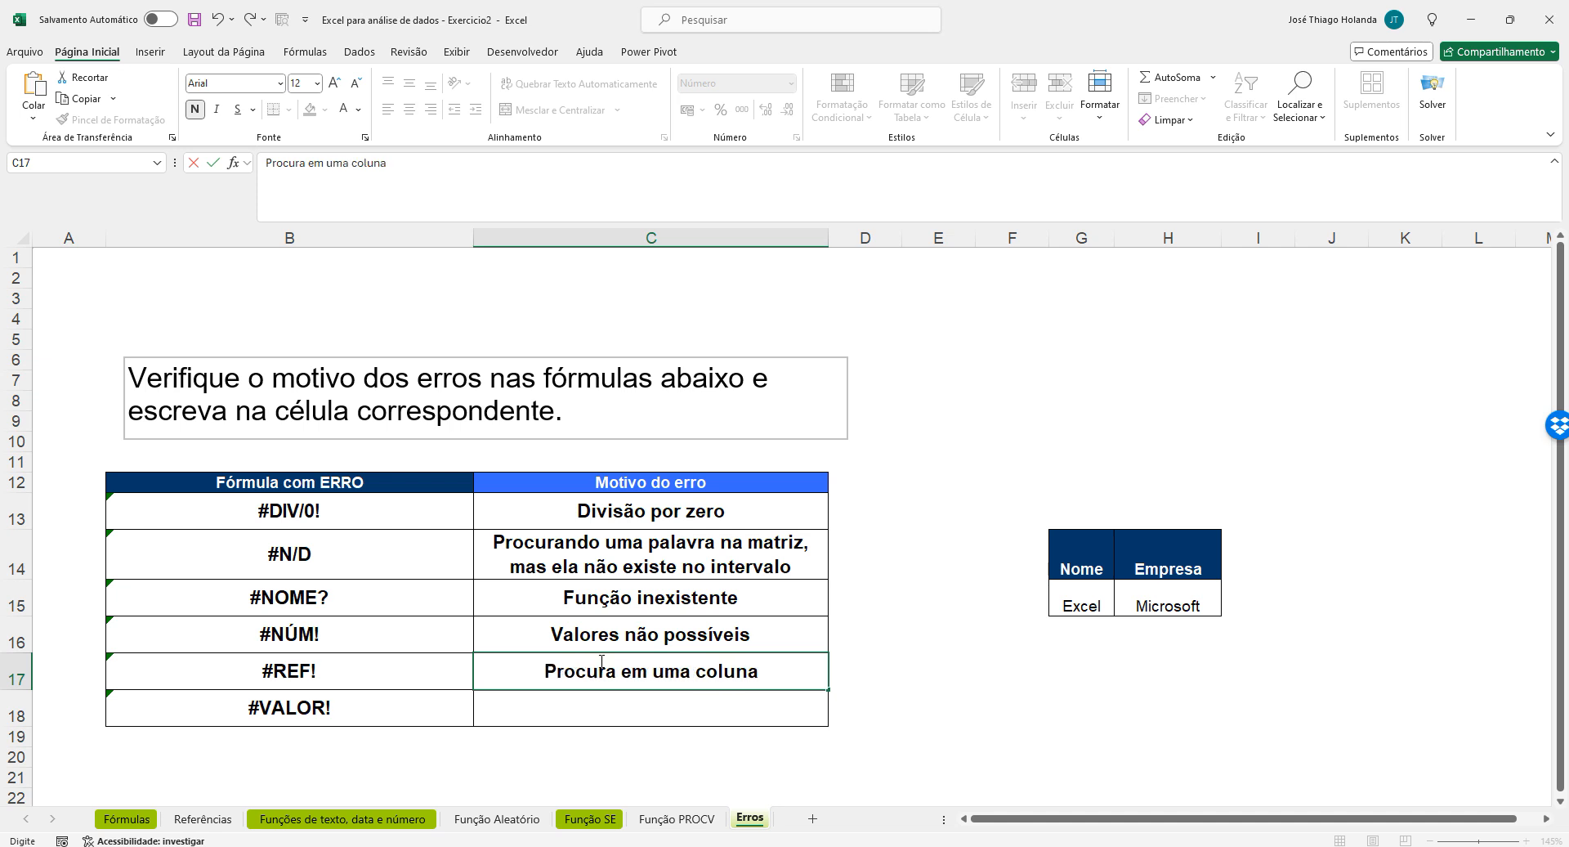
type(" que n")
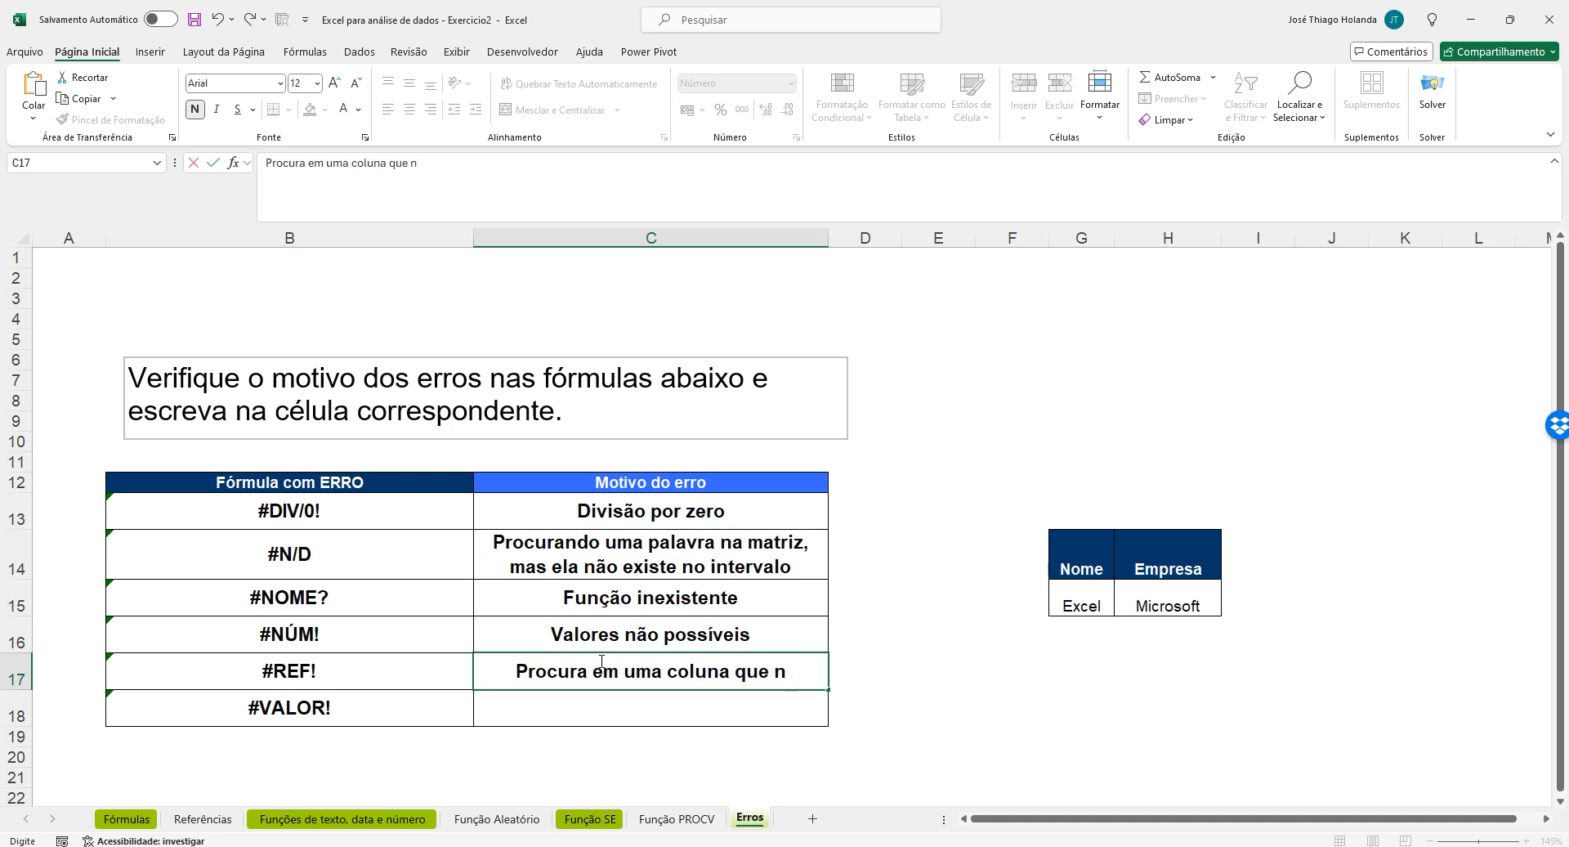
type("ão existe")
key("Return")
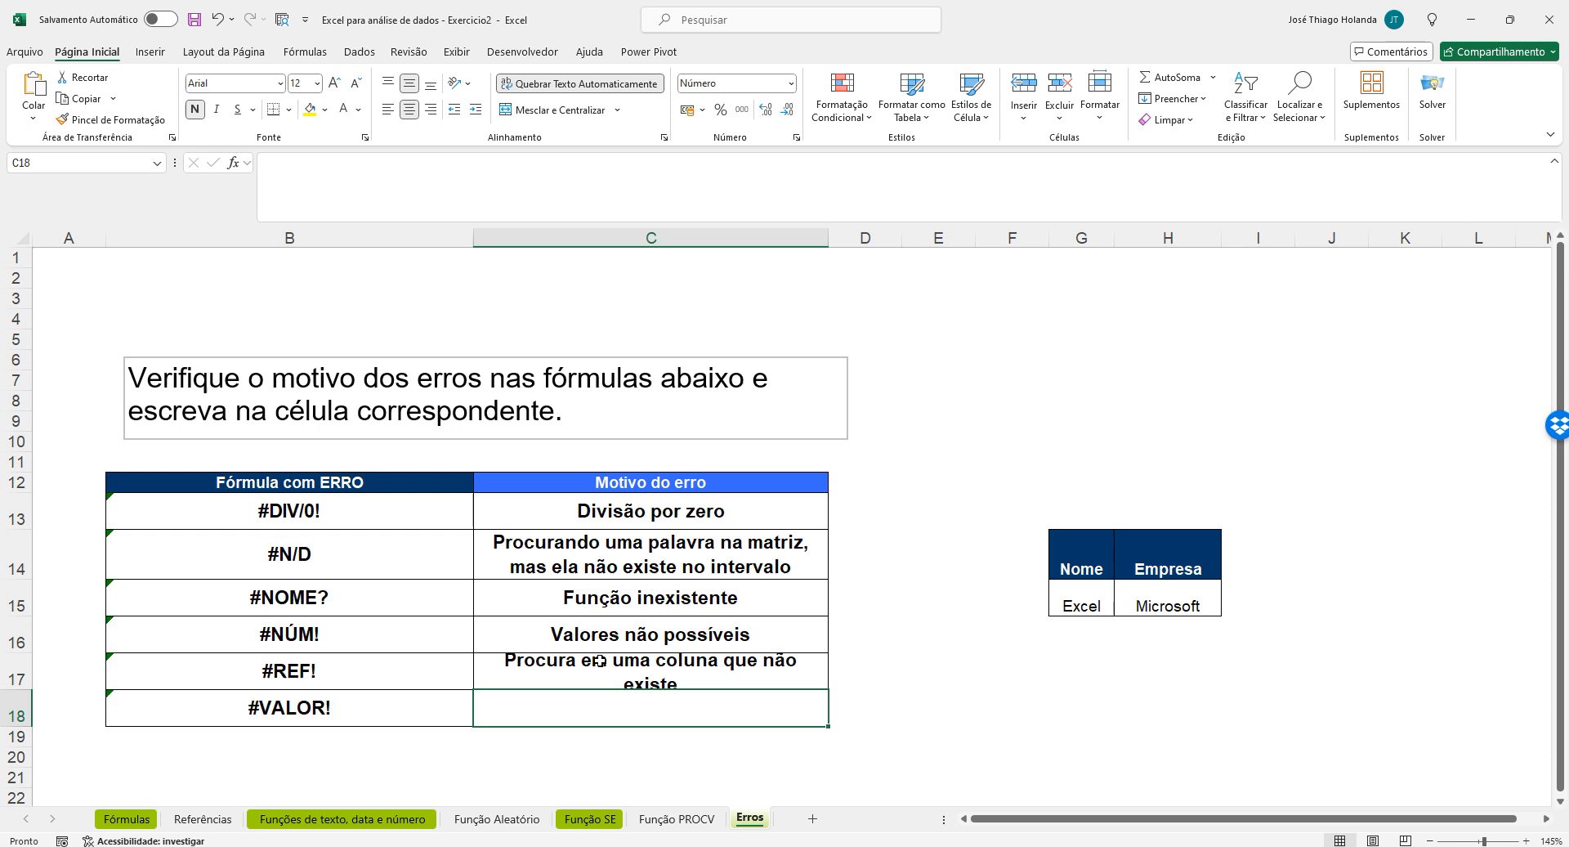
double_click(18, 689)
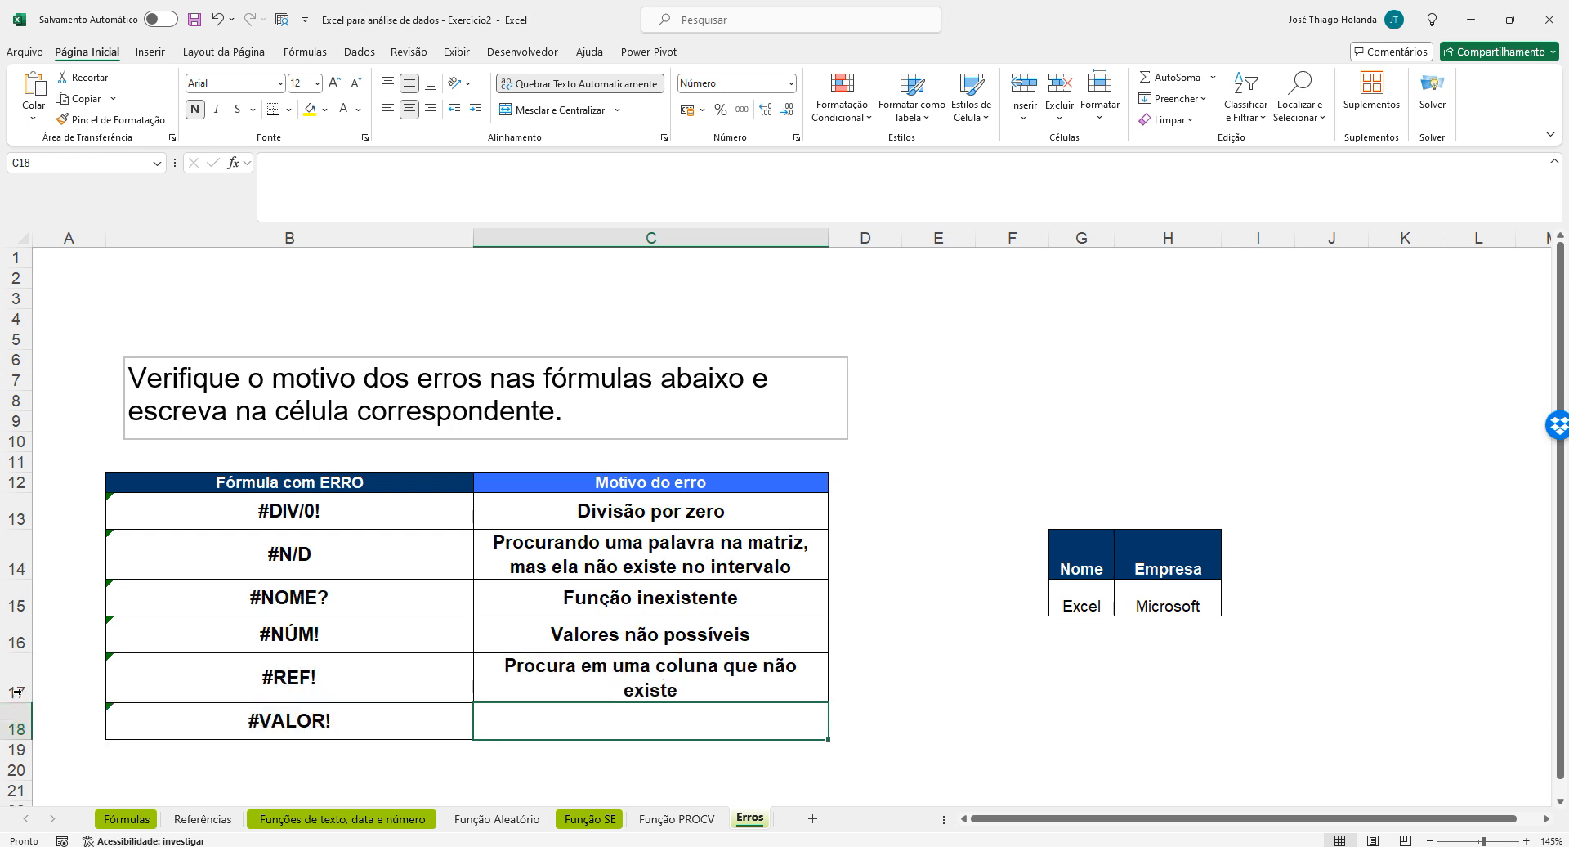
Check the MÉDIA formula in B18 and enter "Cálculos numéricos tentando ser realizado com textos" in C18 as the reason for the #VALOR! error
left_click(931, 672)
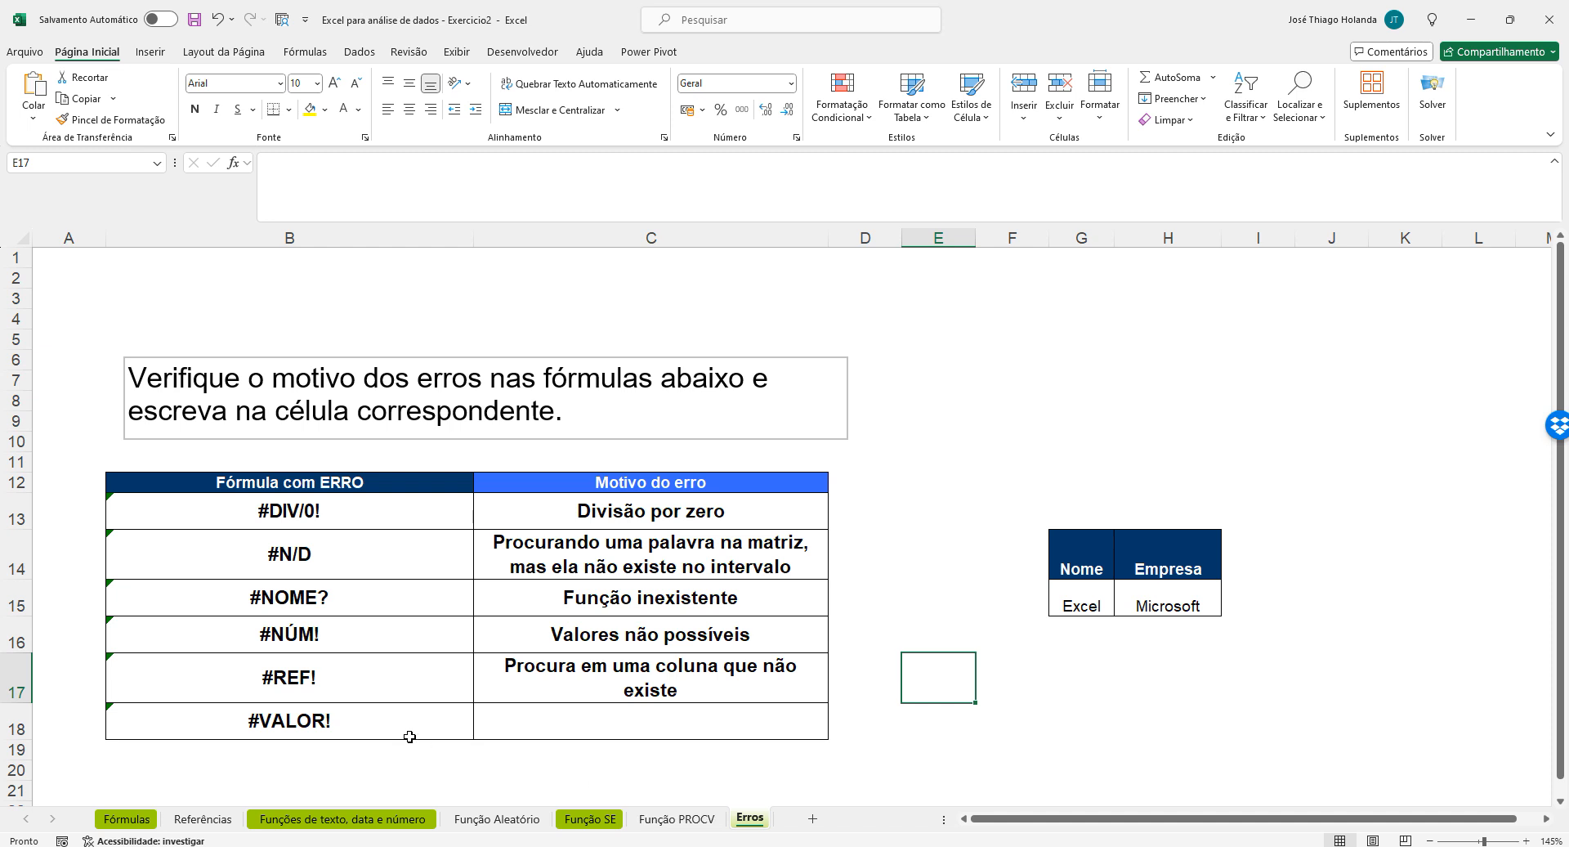
left_click(658, 726)
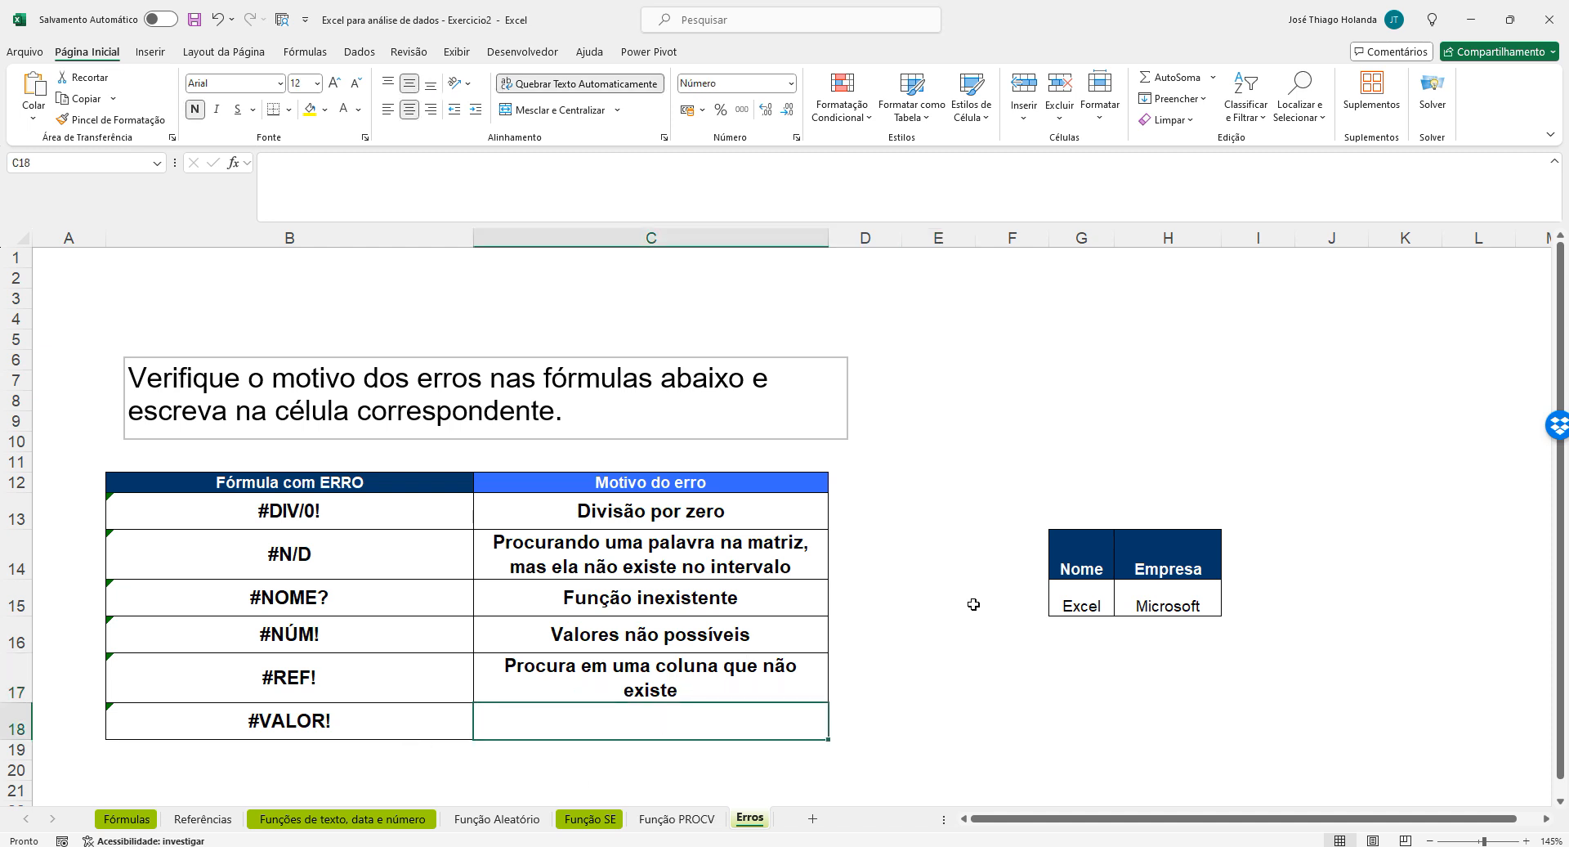
left_click(341, 721)
left_click(599, 719)
left_click(335, 732)
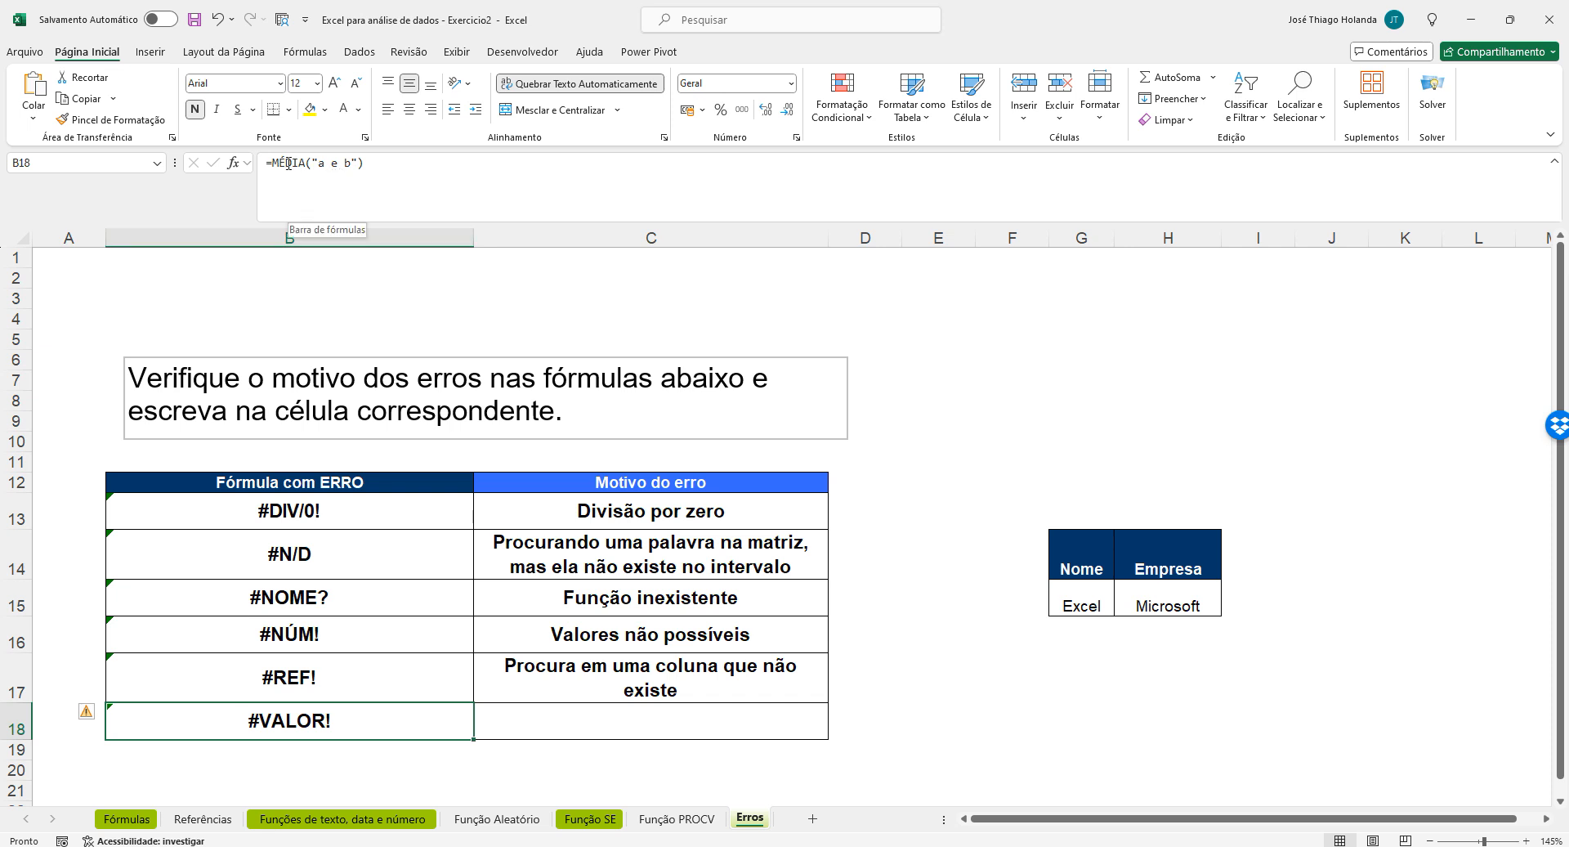
left_click(592, 719)
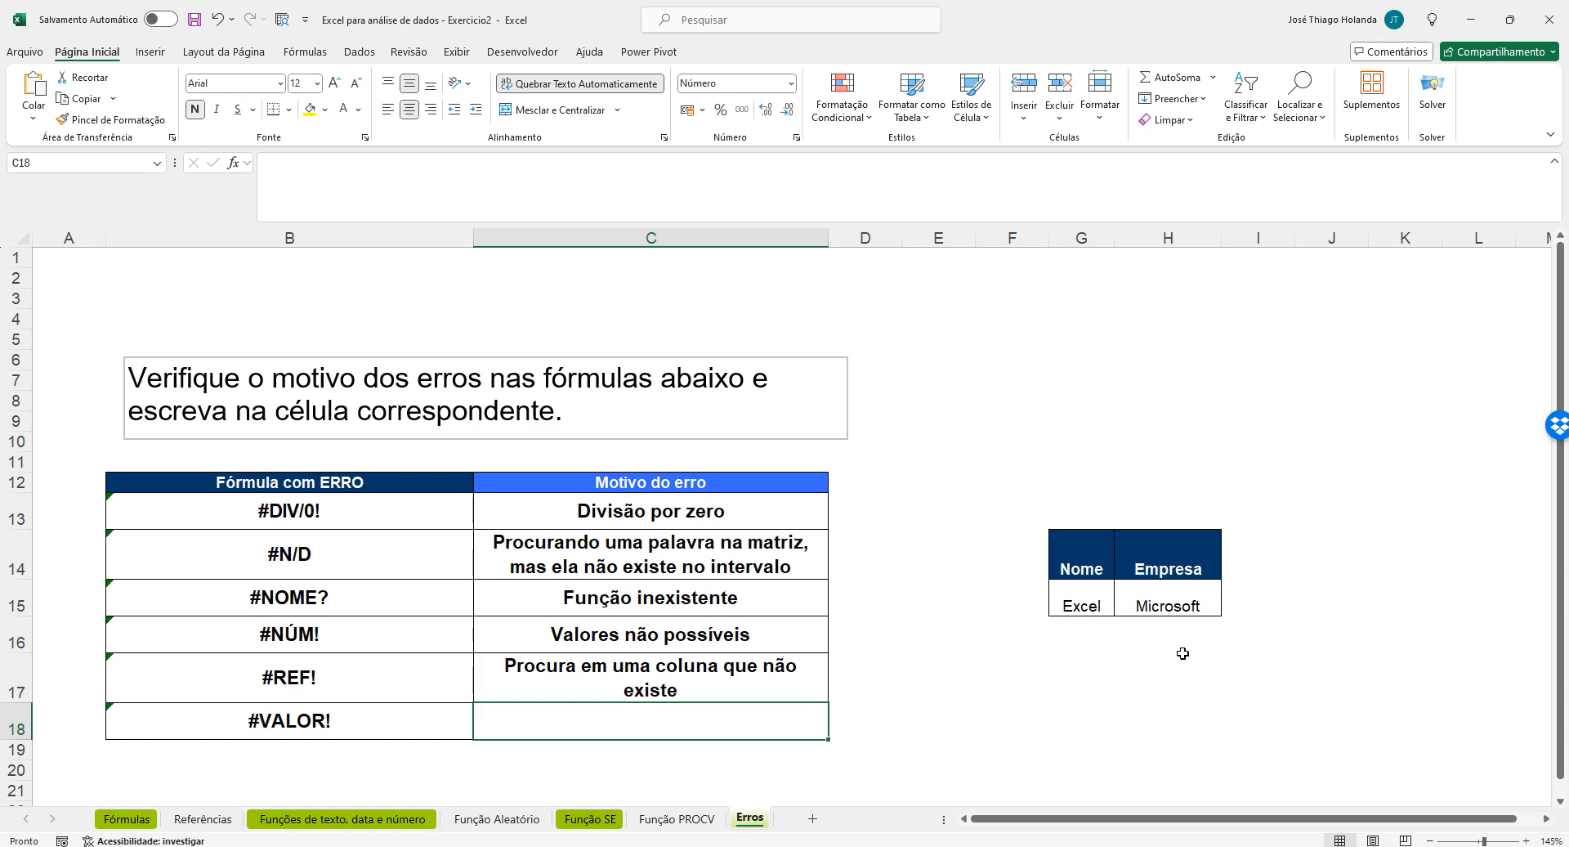
type("C")
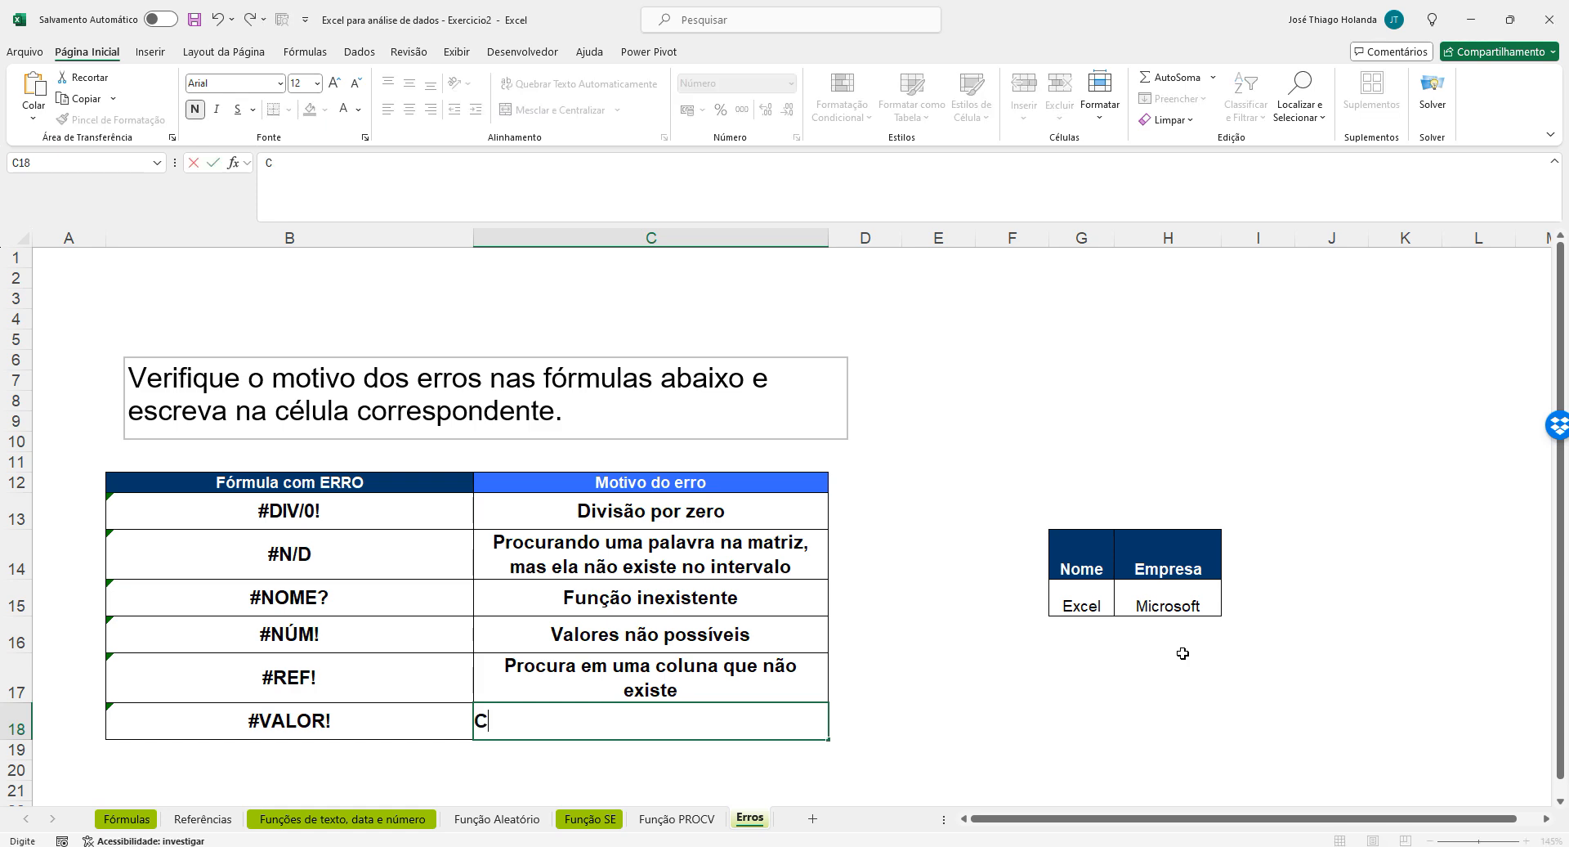
type("álculos numéricos")
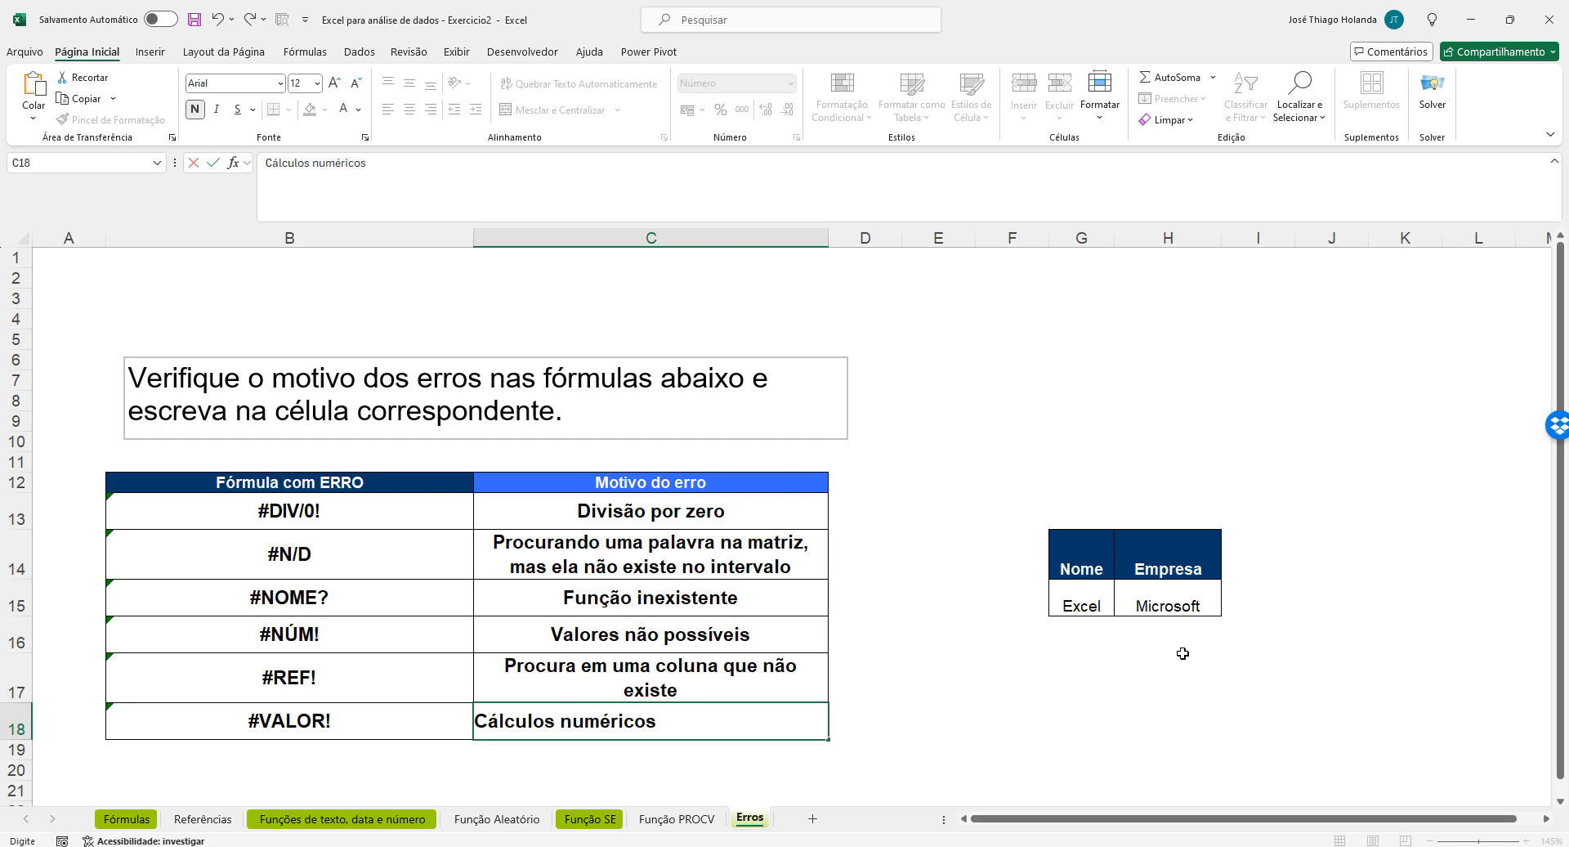
type(" tentando se")
type("r realiza")
type("do em textos")
key("BackSpace")
key("BackSpace")
key("BackSpace")
key("BackSpace")
key("BackSpace")
key("BackSpace")
key("BackSpace")
key("BackSpace")
key("BackSpace")
type("com teca")
key("BackSpace")
key("BackSpace")
type("xto")
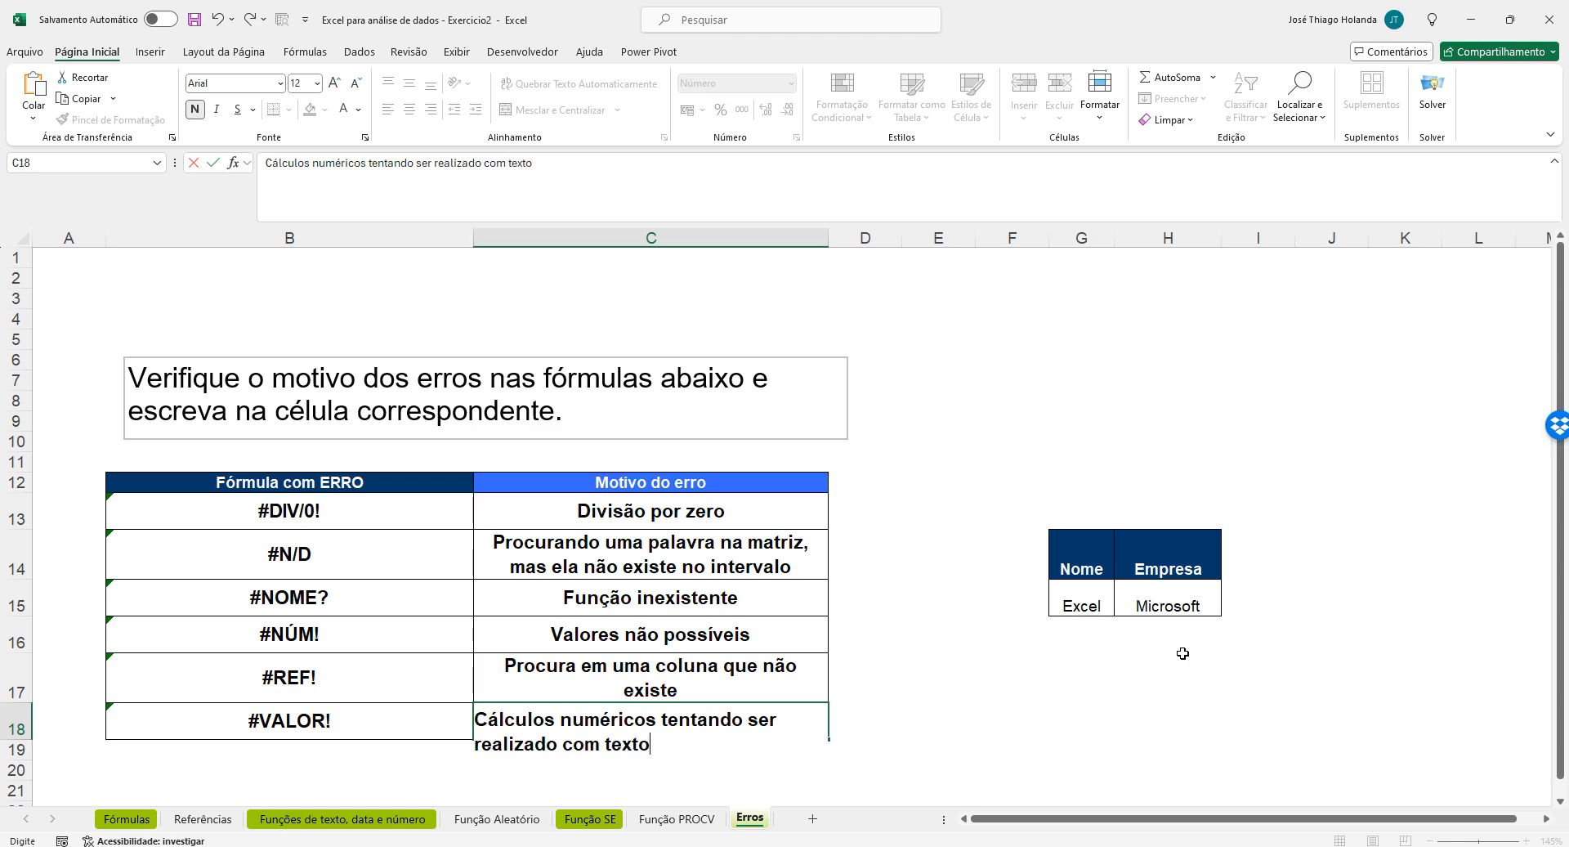
type("s")
key("Return")
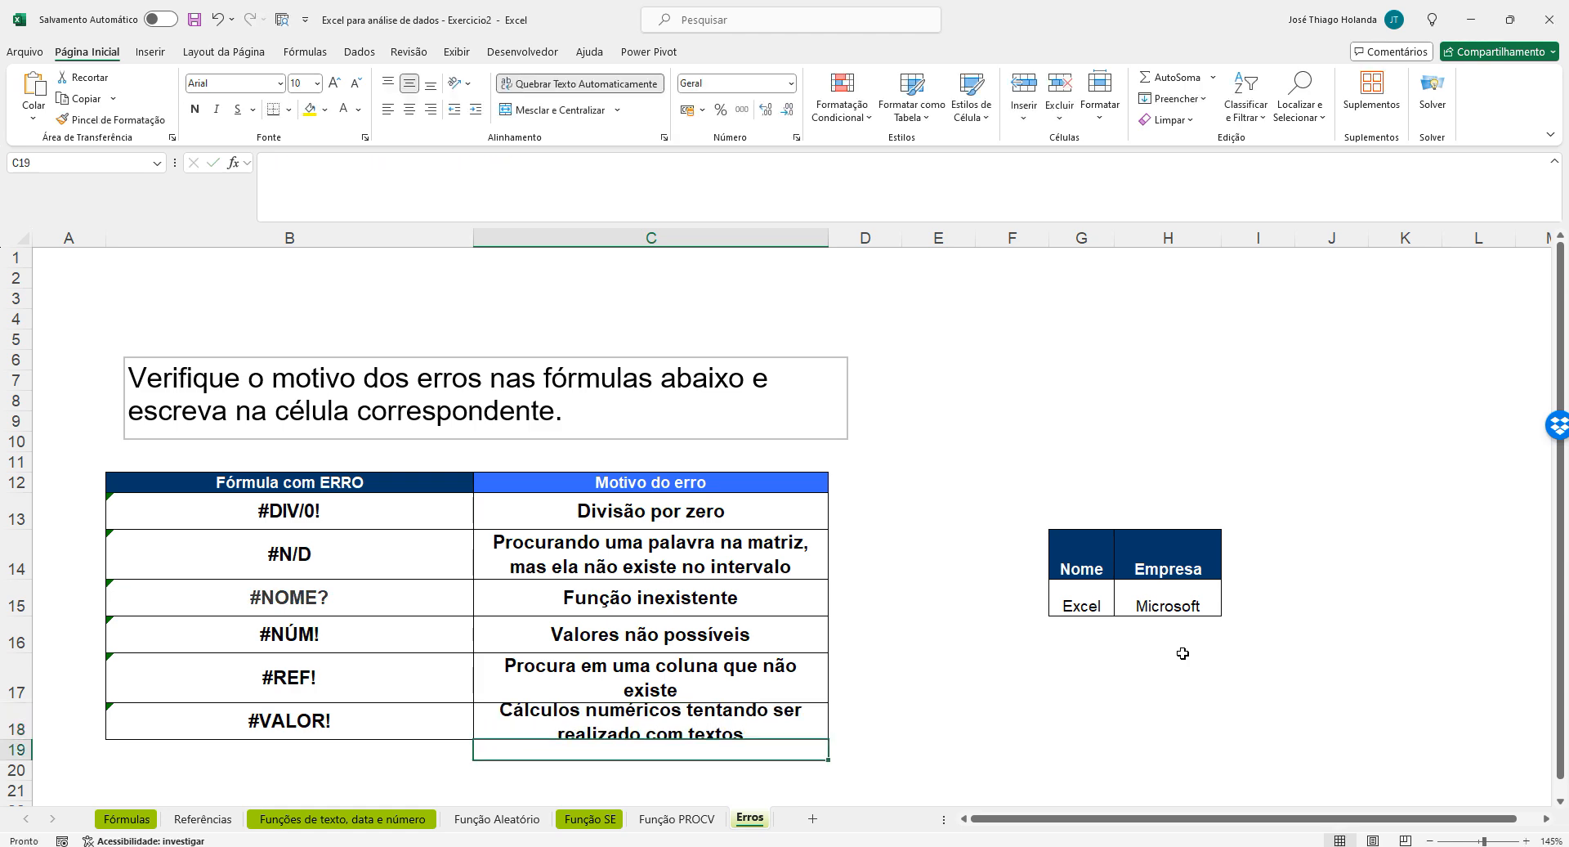
On the Função PROCV sheet, add an ID column in F4:F31 beside Tabela 2, numbering the students from 1 to 27
left_click(685, 819)
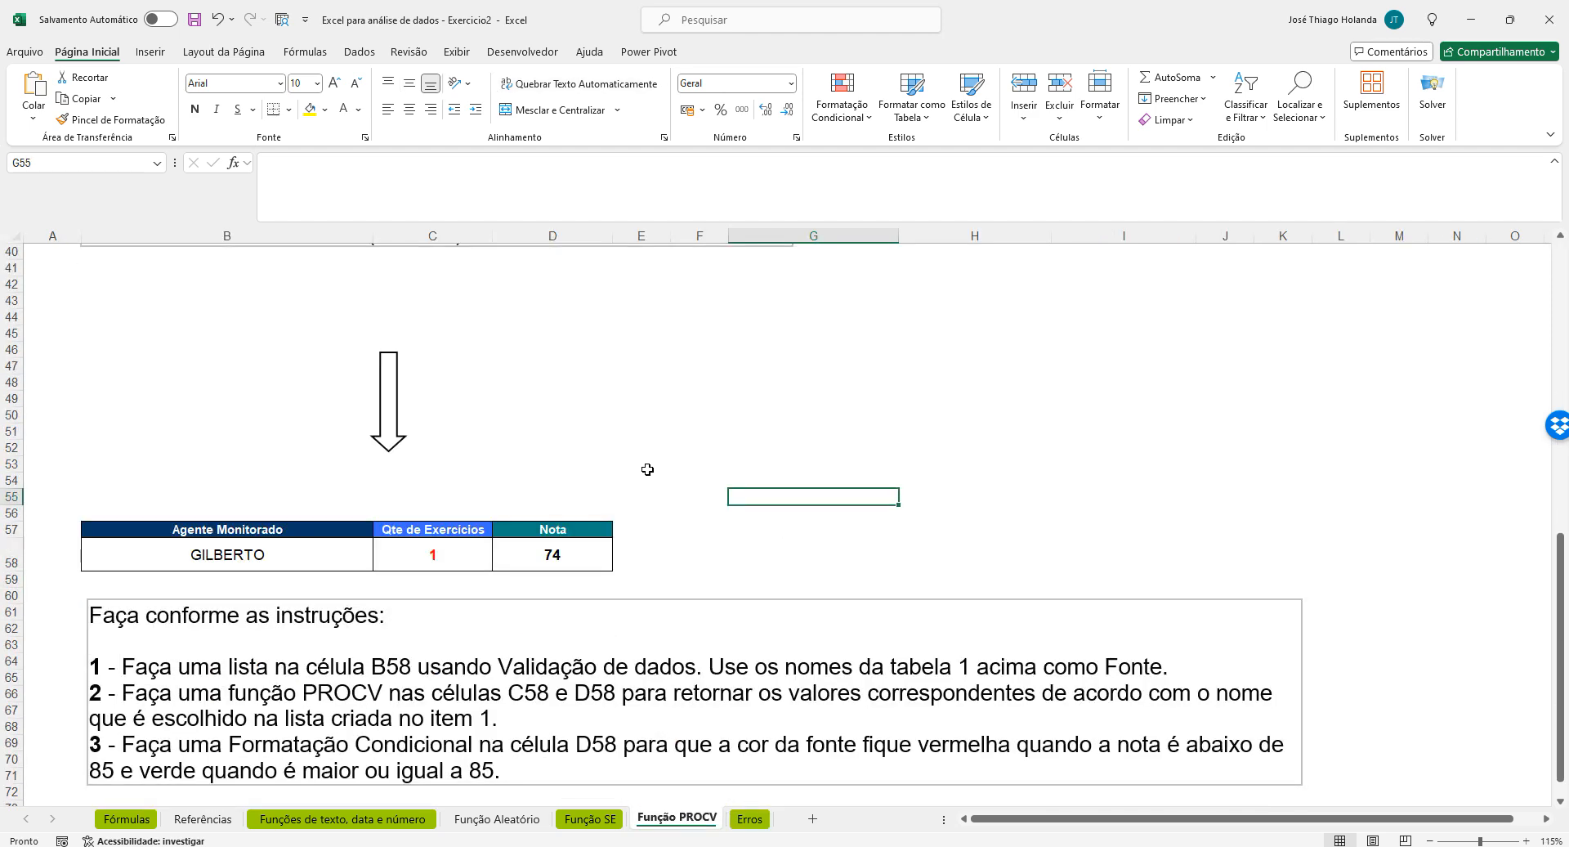
scroll(494, 564, "up", 2)
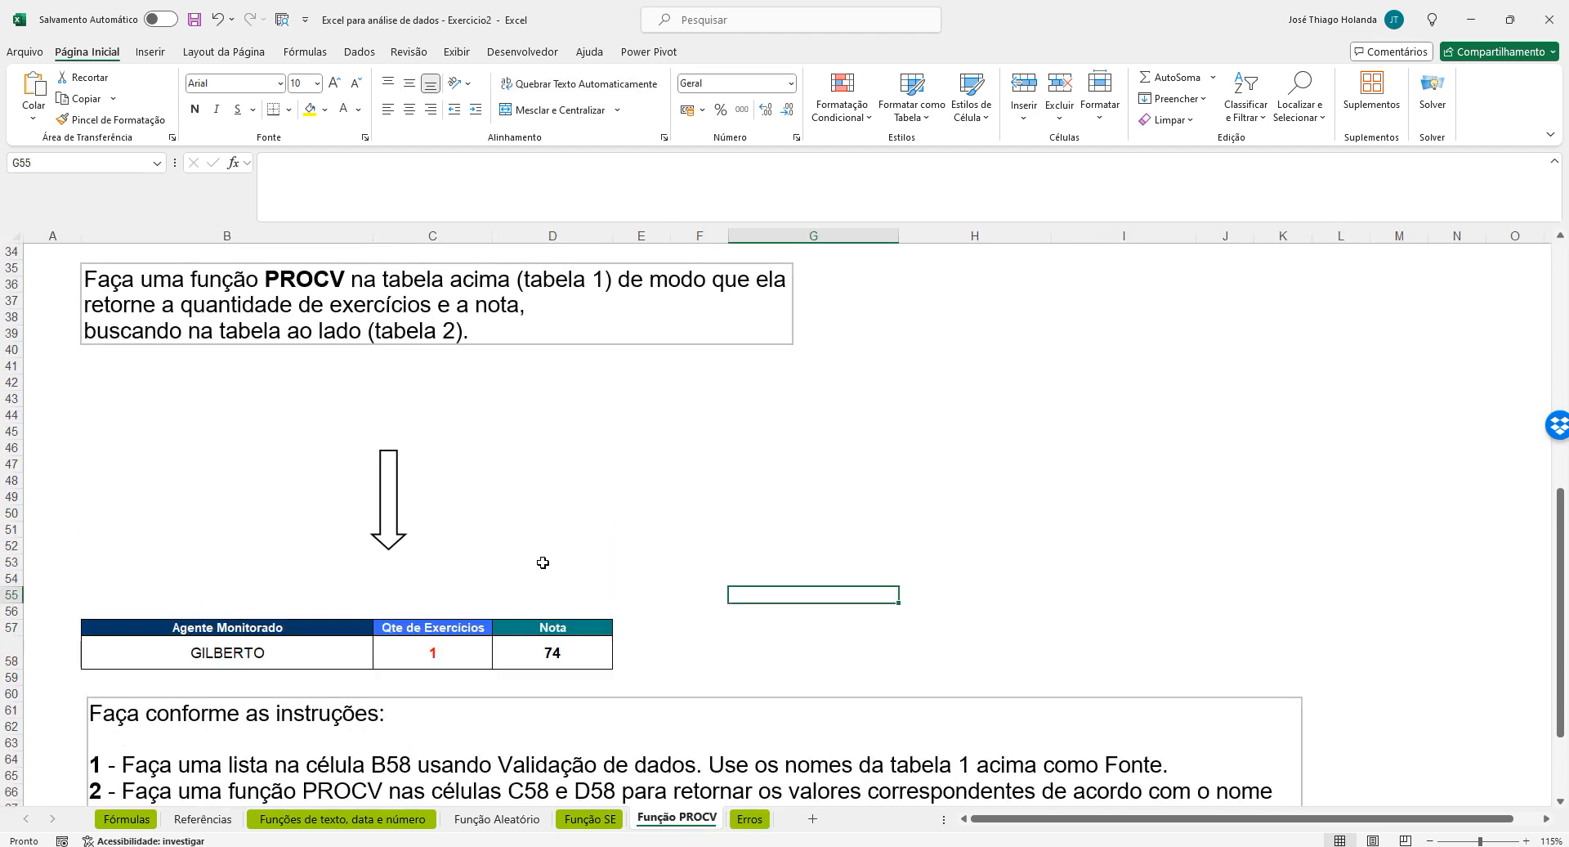
left_click(438, 650)
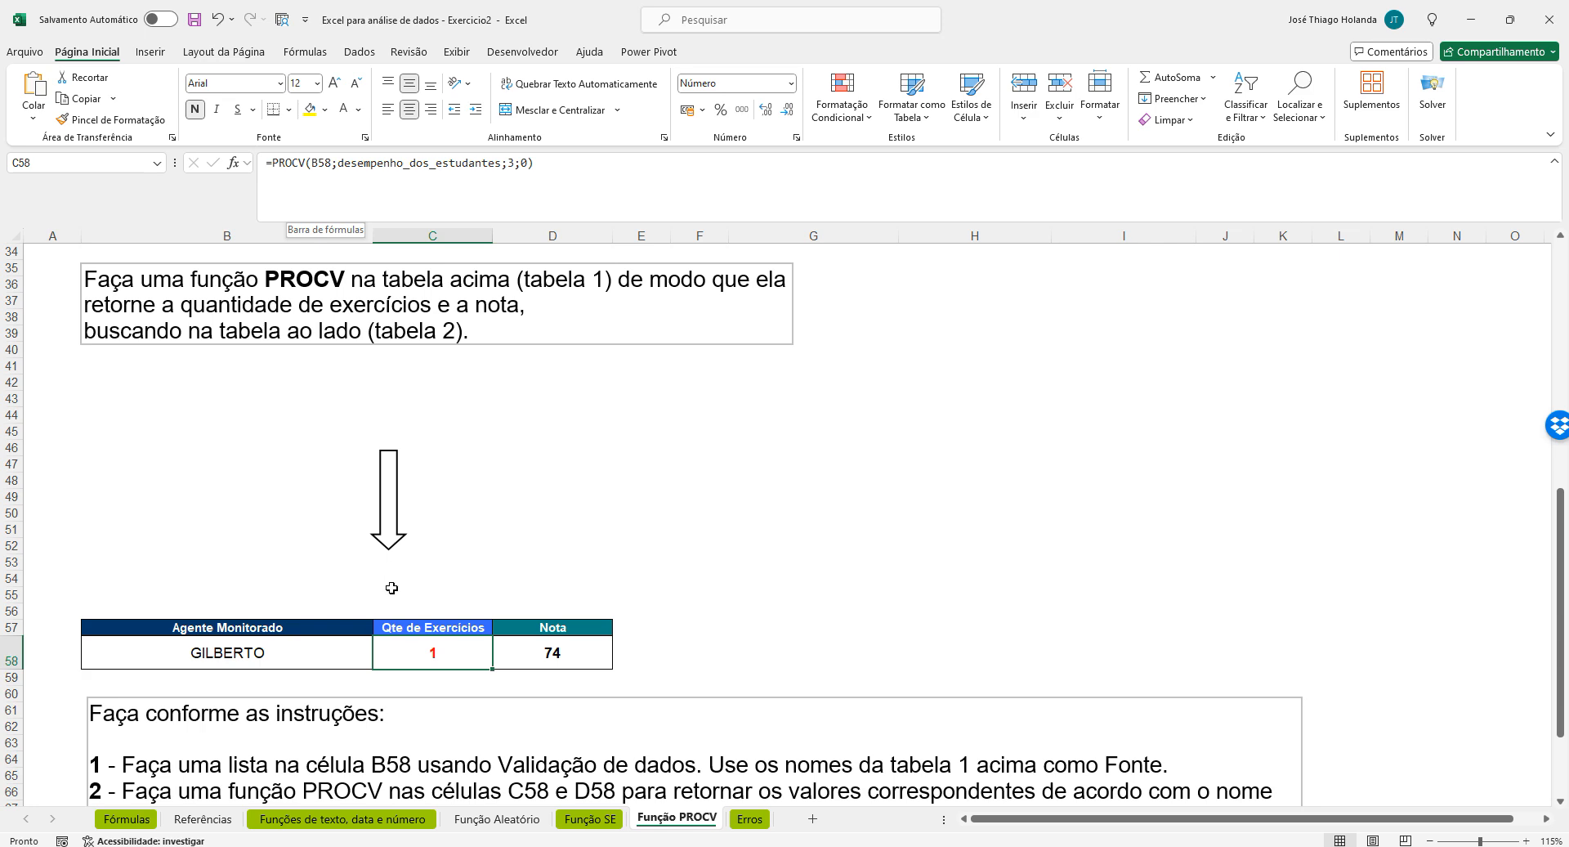
left_click(779, 592)
scroll(779, 593, "up", 11)
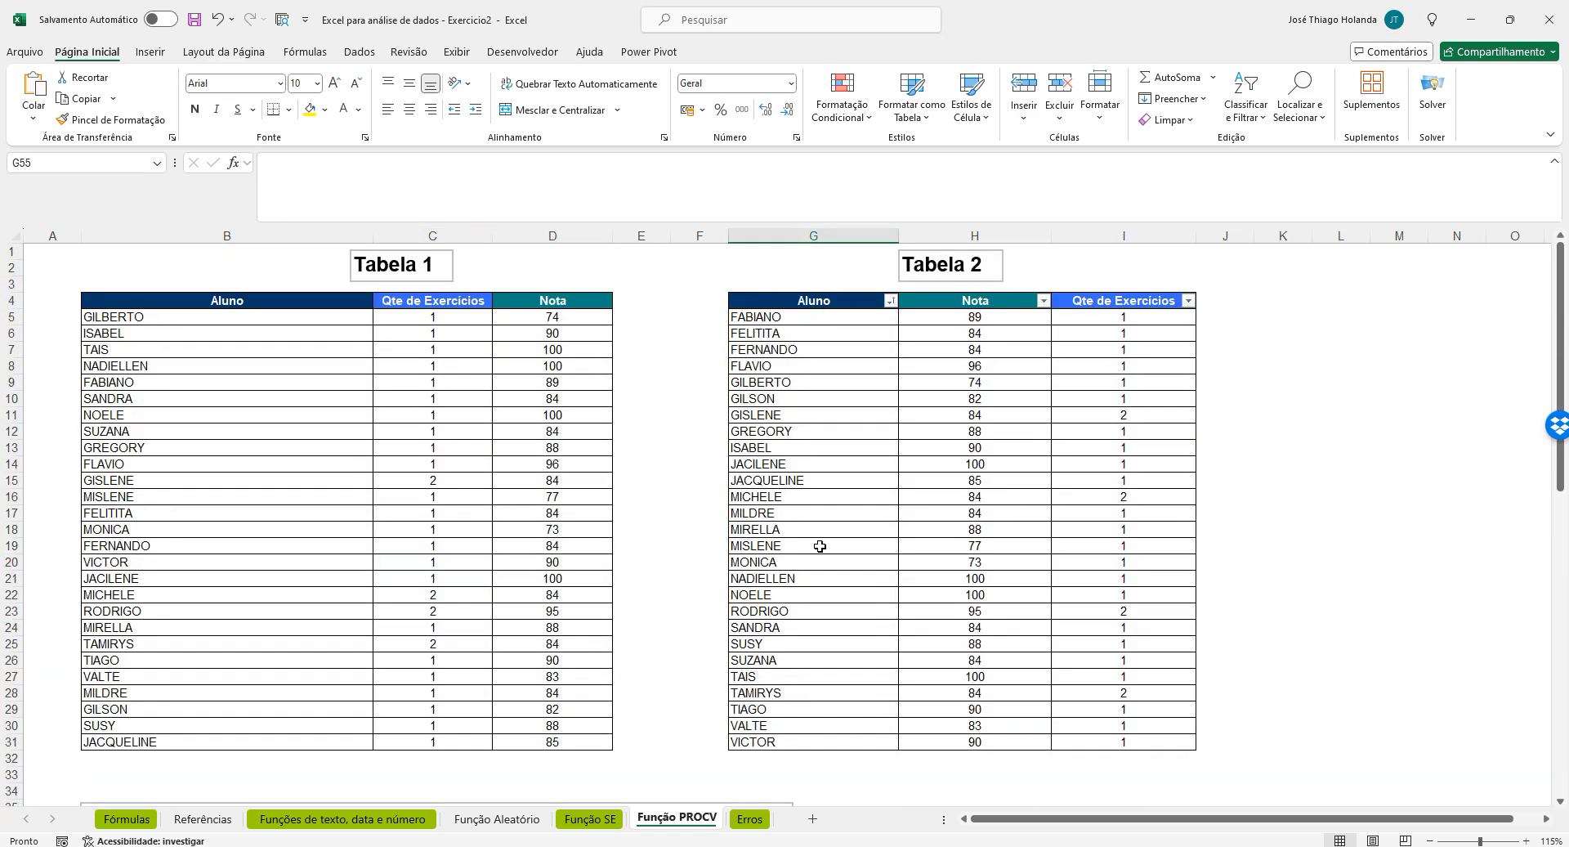
left_click(712, 314)
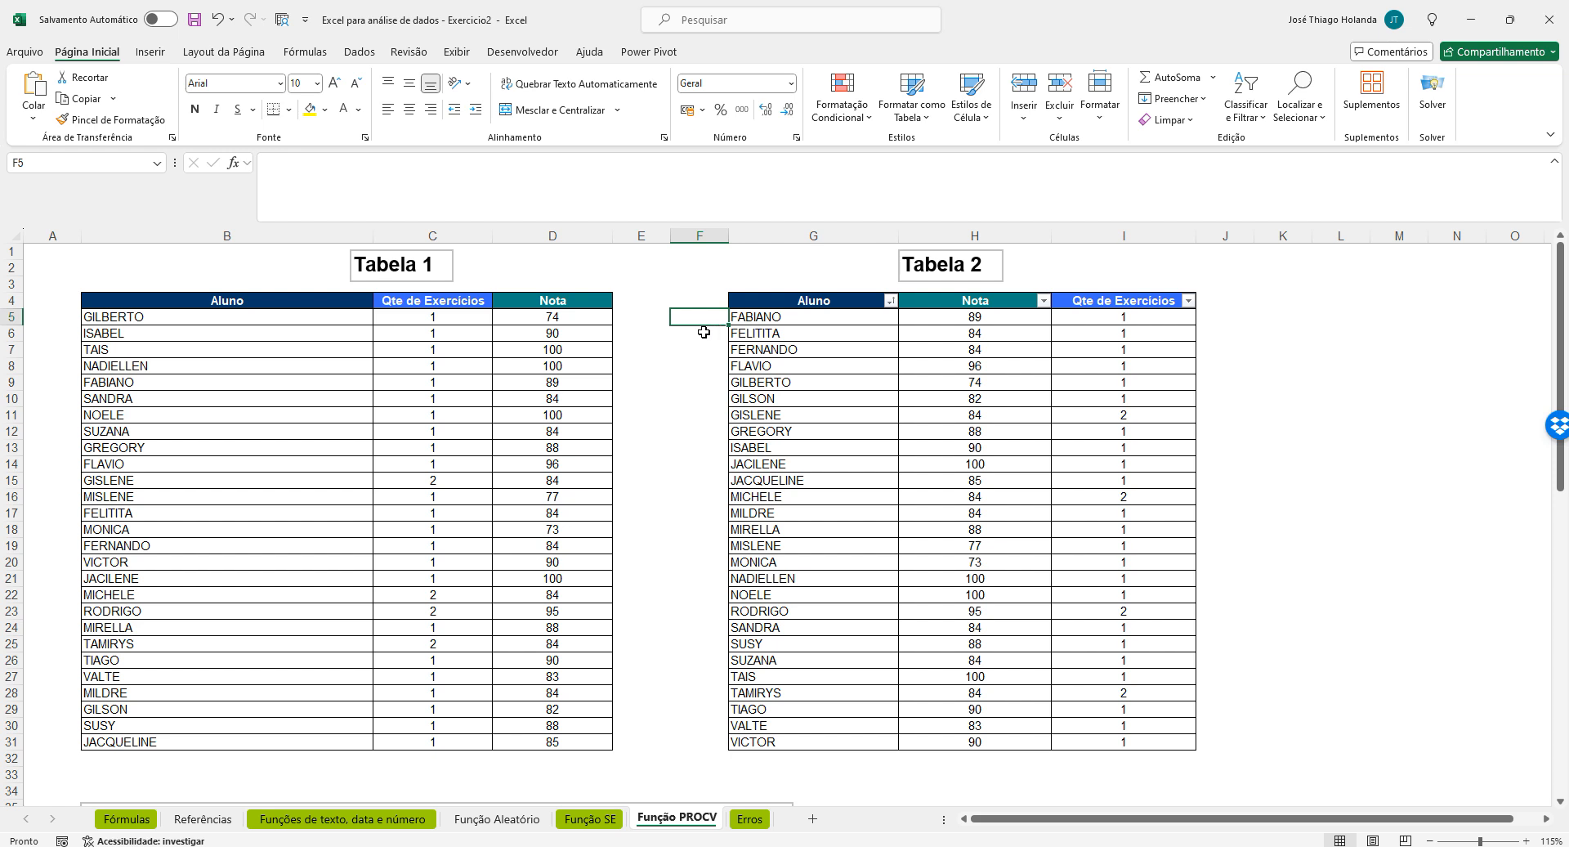
type("1")
left_click(713, 299)
type("ID")
key("Return")
left_click_drag(730, 327, 724, 756)
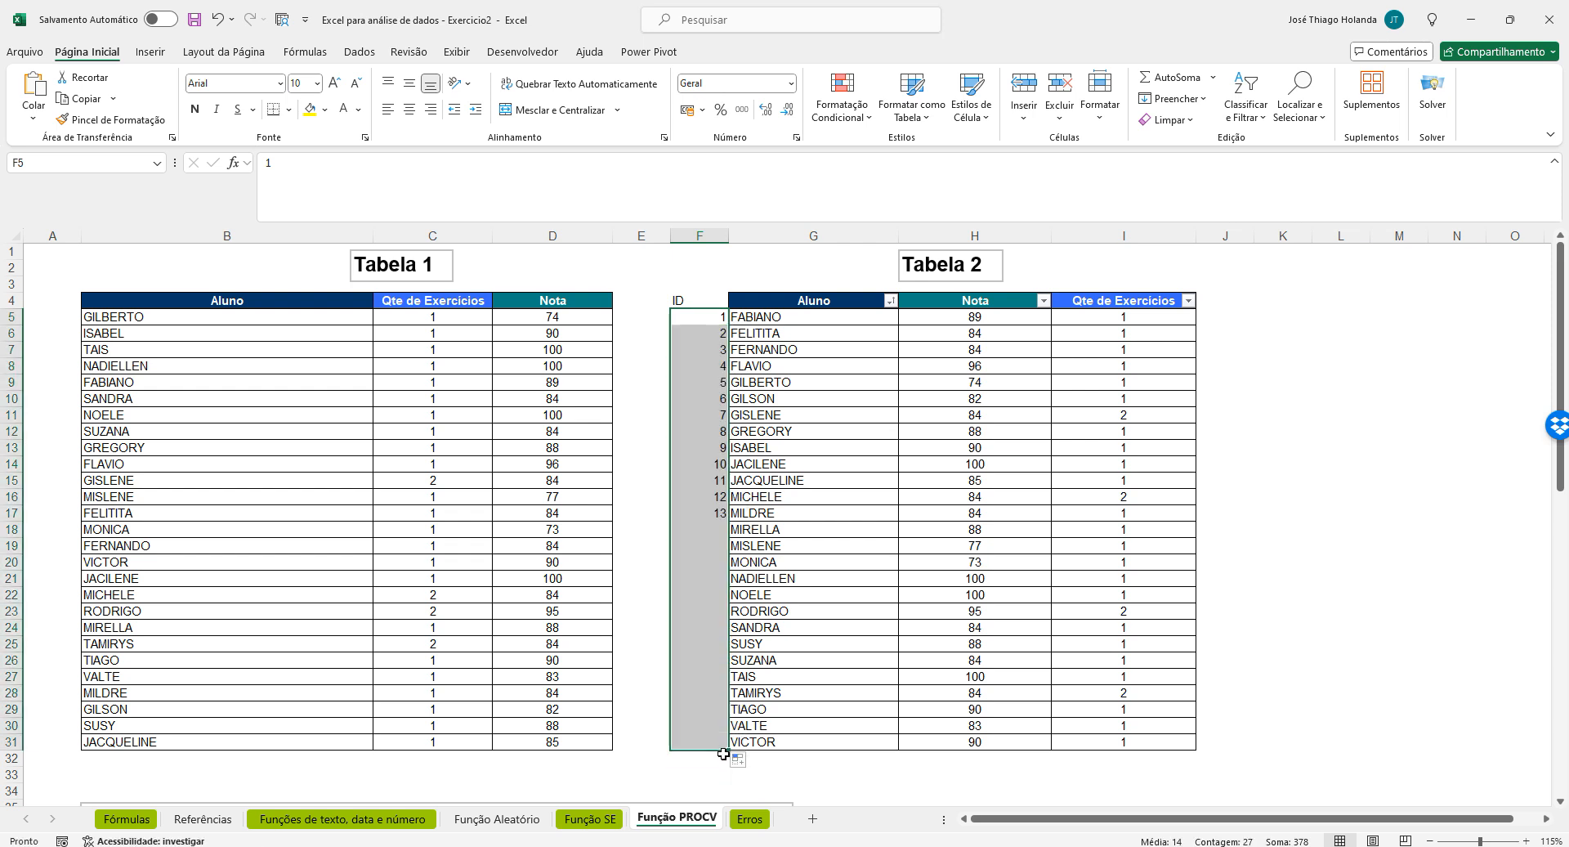
left_click(758, 304)
left_click(702, 304)
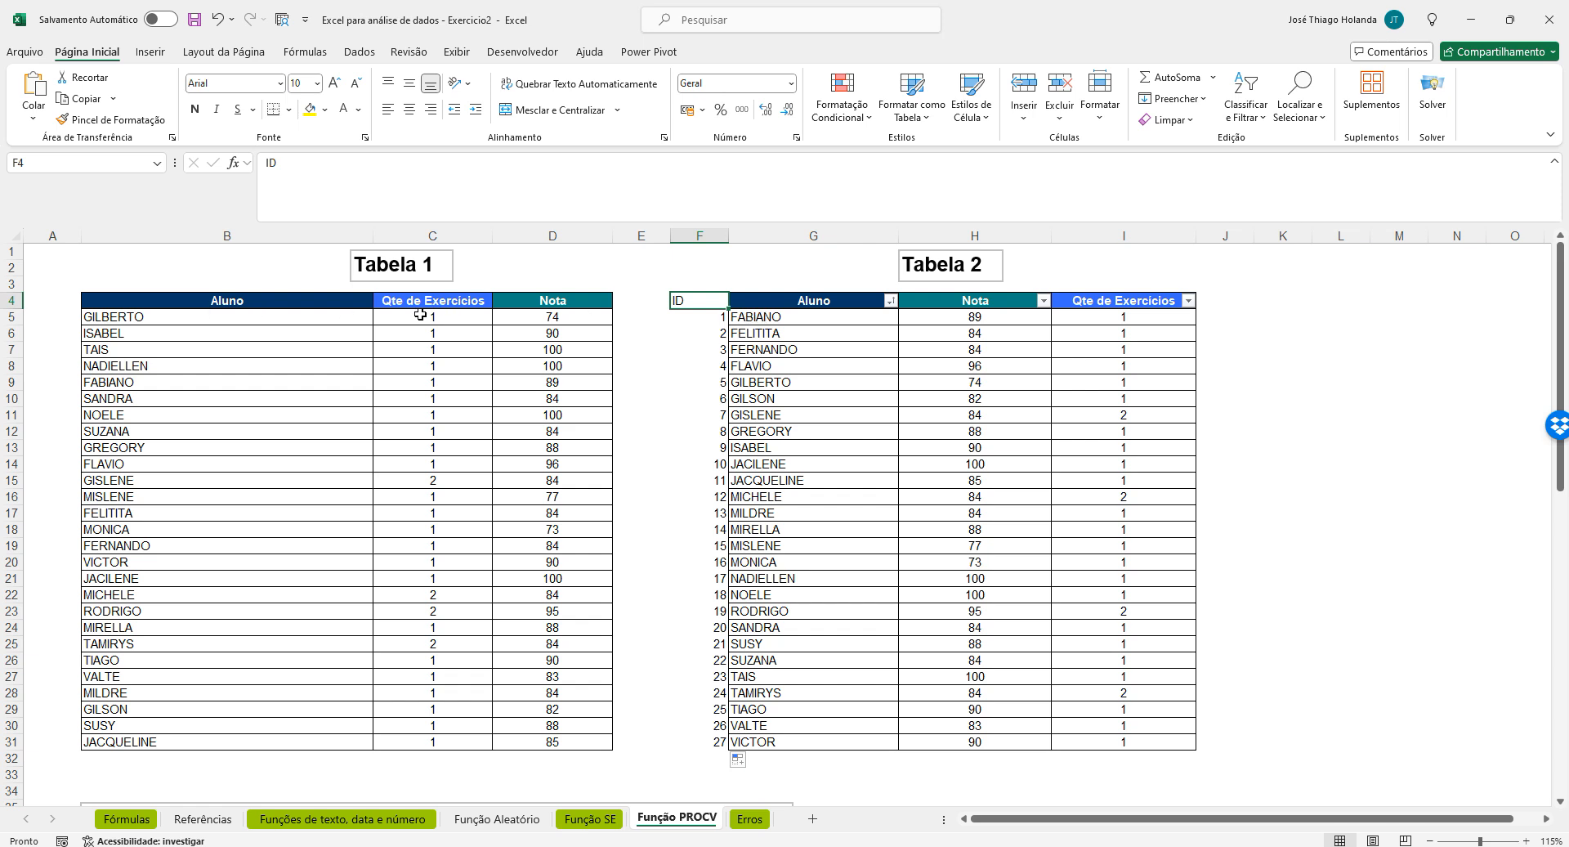
Try extending the lookup table range of the PROCV formula in C5 to $E$4:$I$31 so that it includes the ID column
left_click(445, 315)
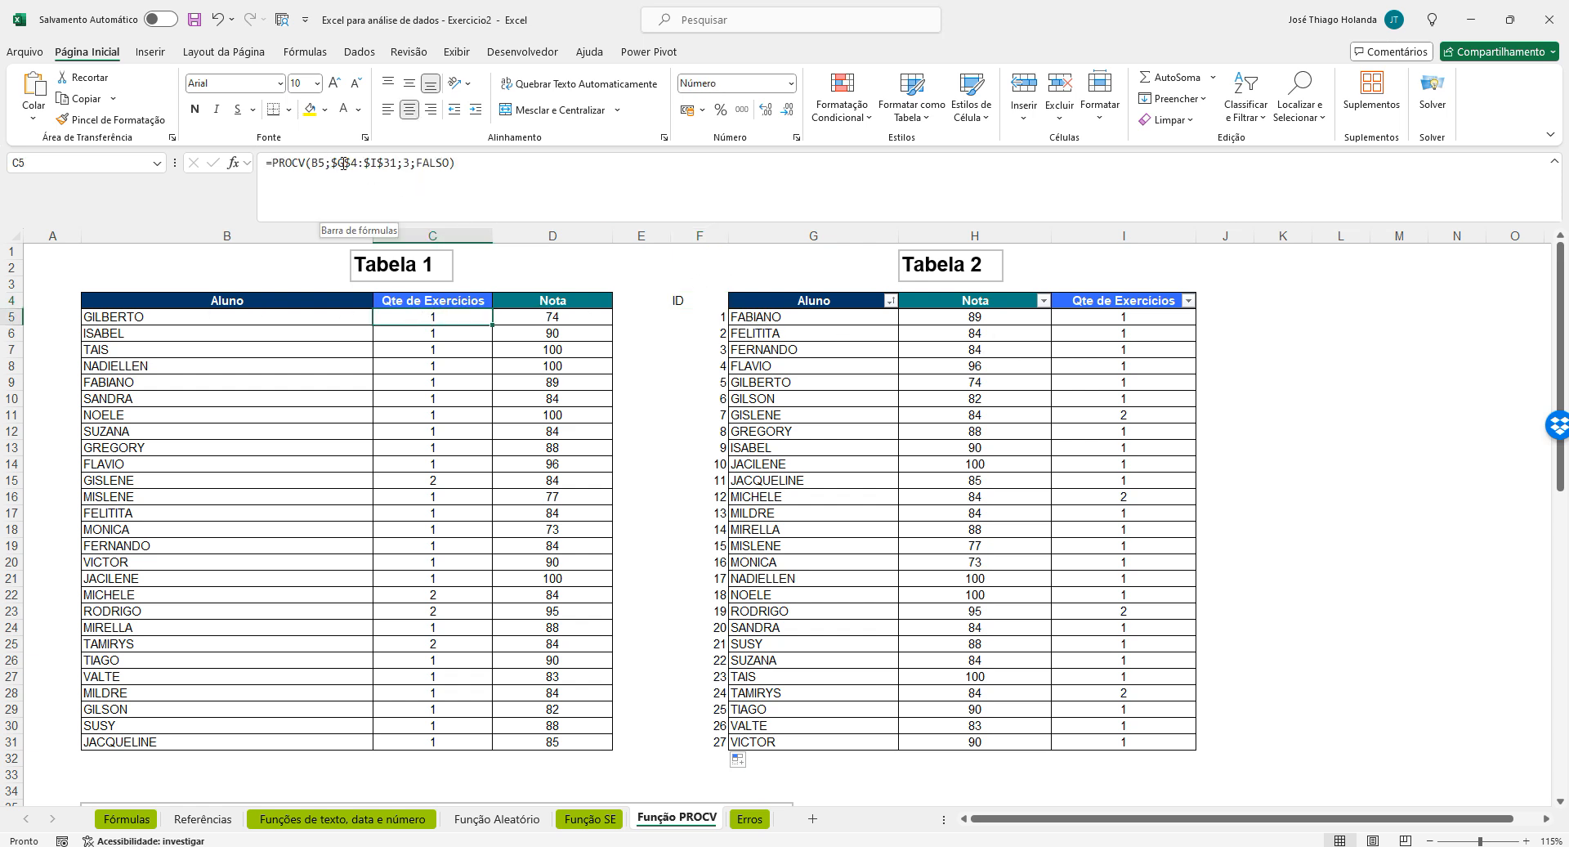
left_click_drag(685, 300, 710, 743)
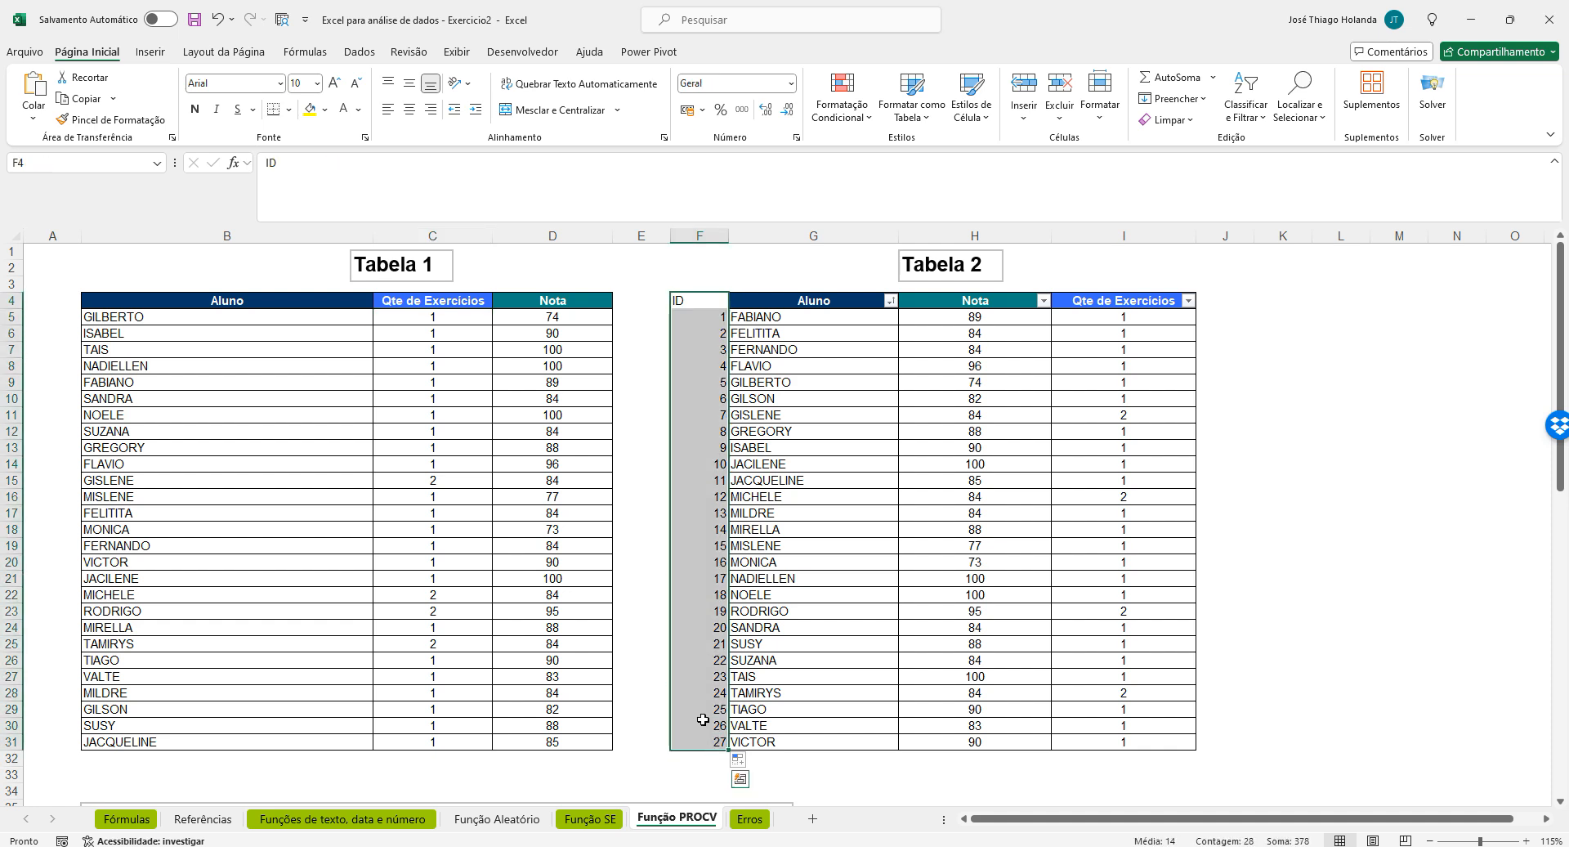
left_click(416, 317)
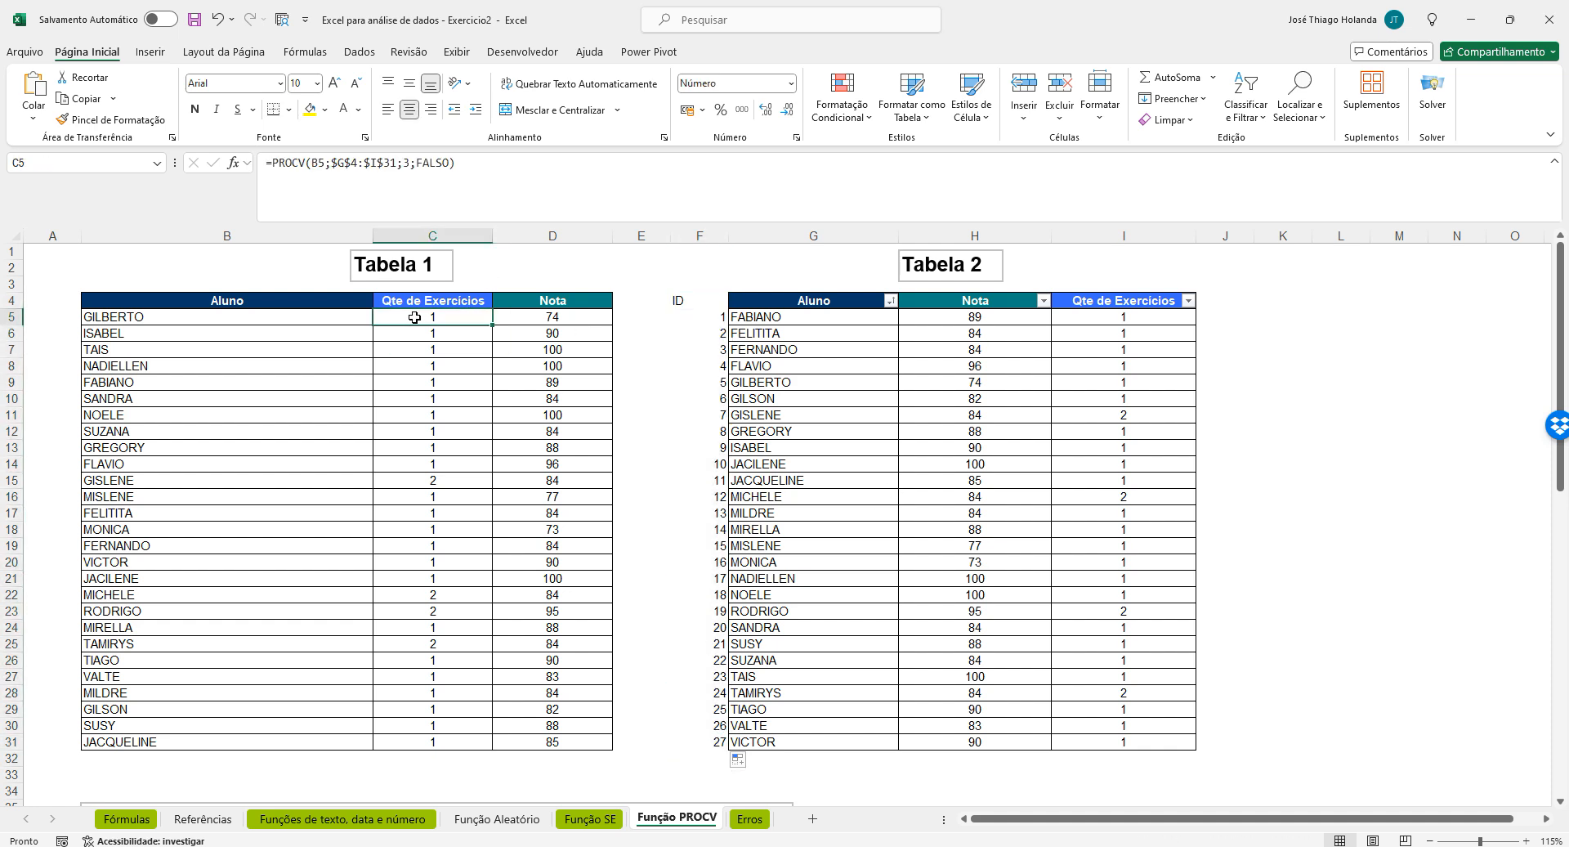
left_click(344, 164)
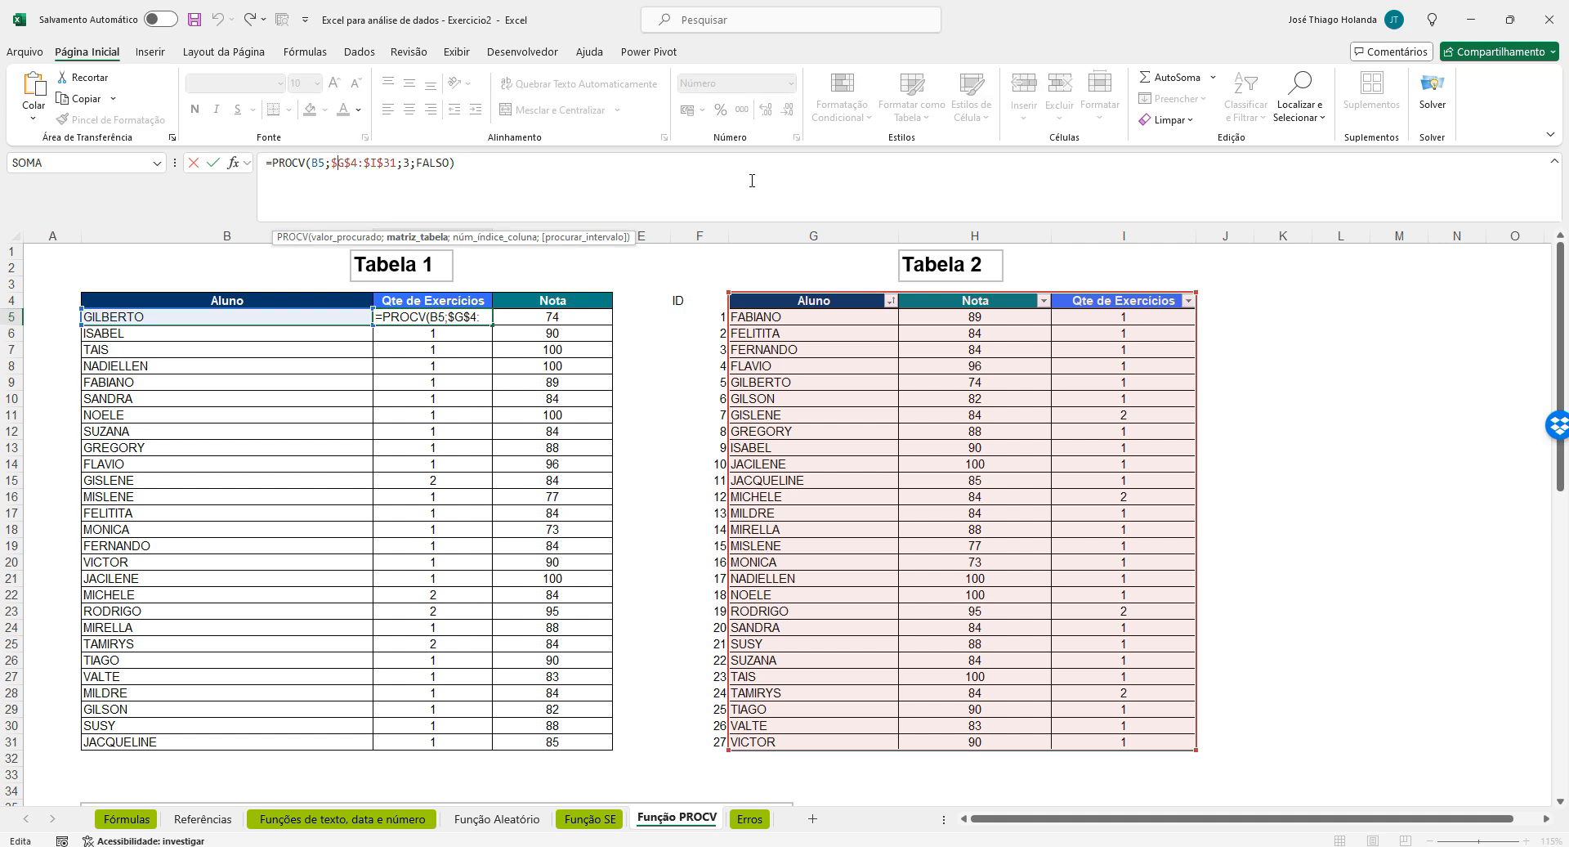
key("BackSpace")
type("e")
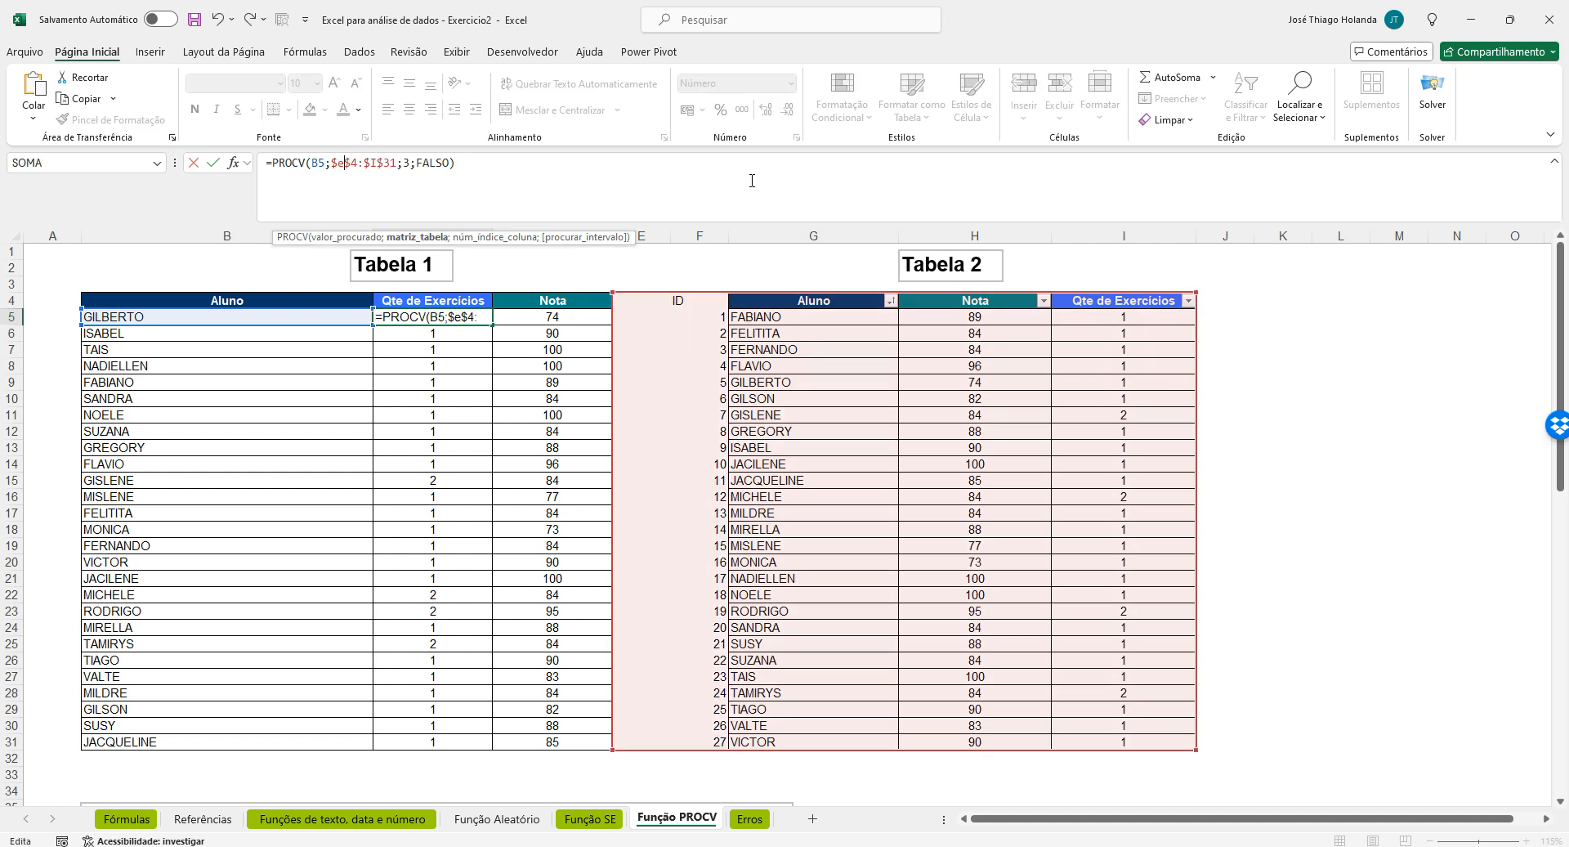
key("ctrl+Return")
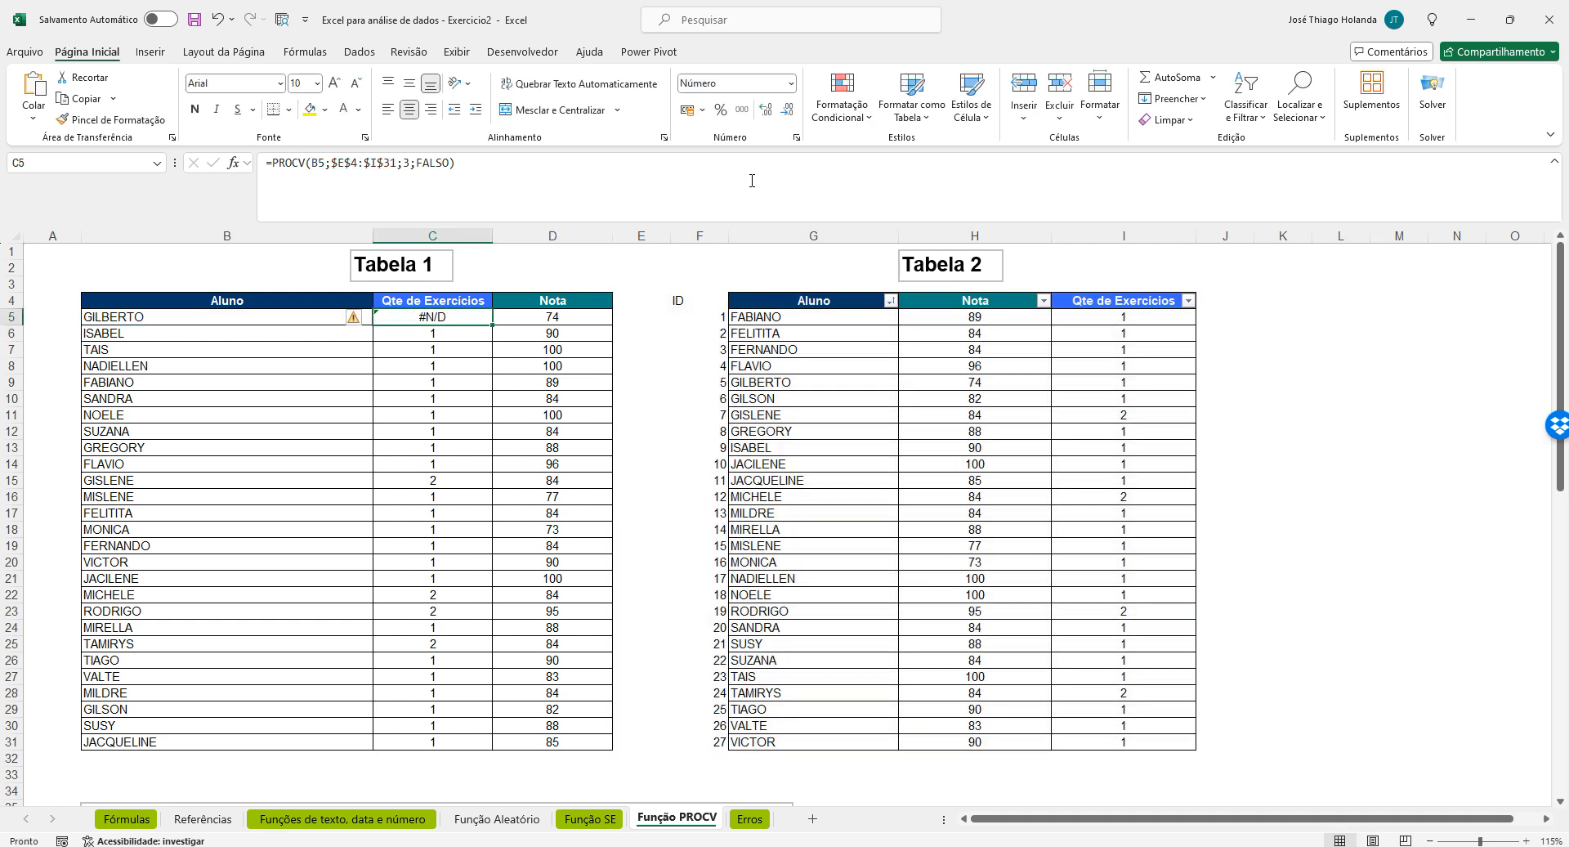
Compare the #N/D formula in B14 on the Erros sheet with C5's PROCV and the ID and Aluno columns on the Função PROCV sheet
left_click(750, 819)
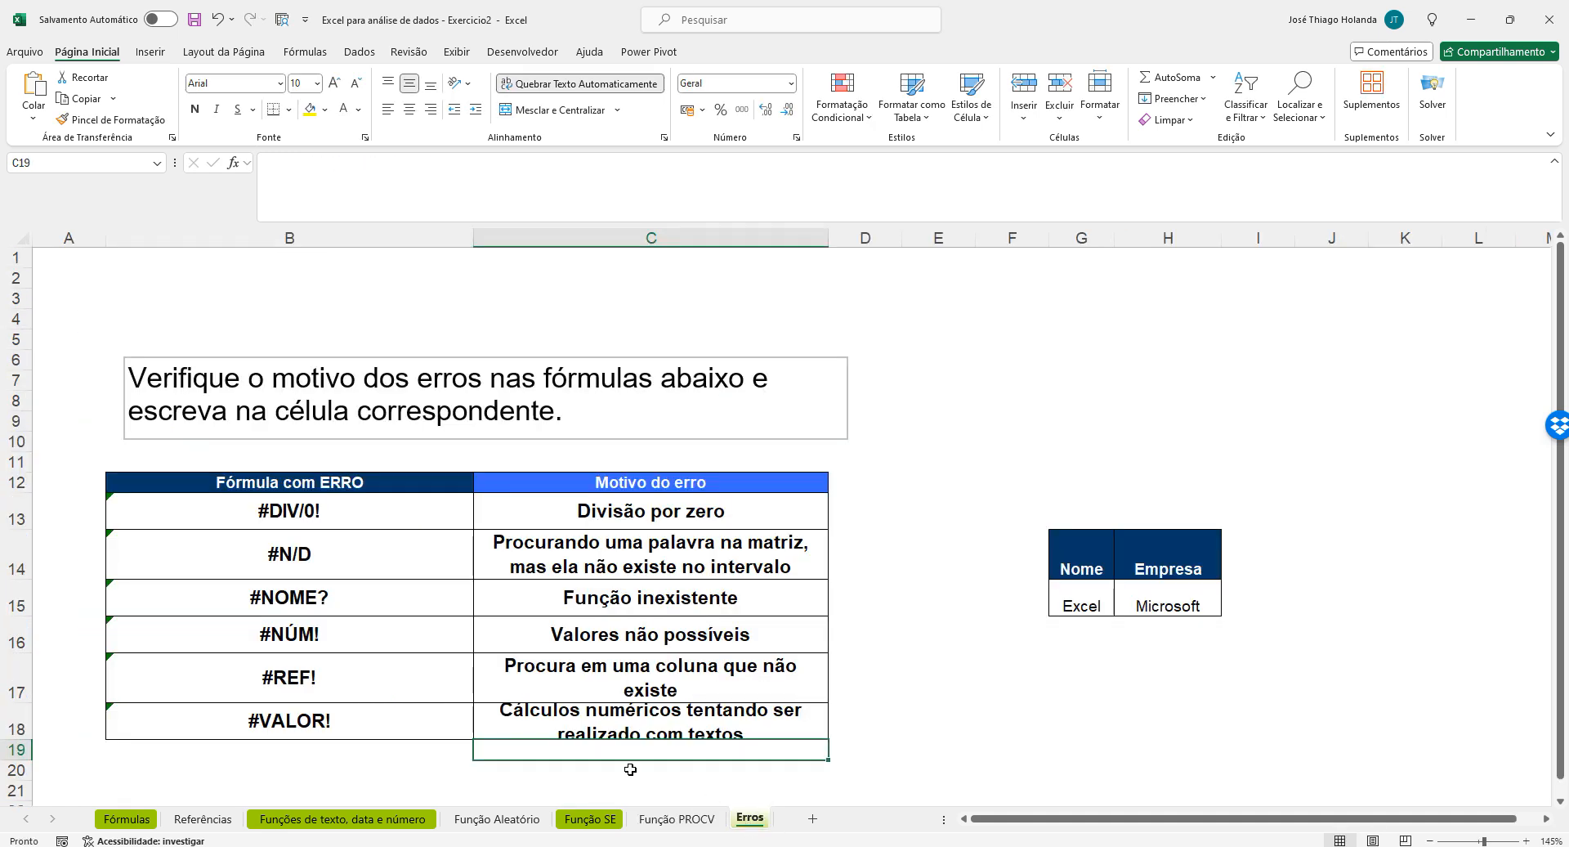
left_click(325, 605)
left_click(449, 552)
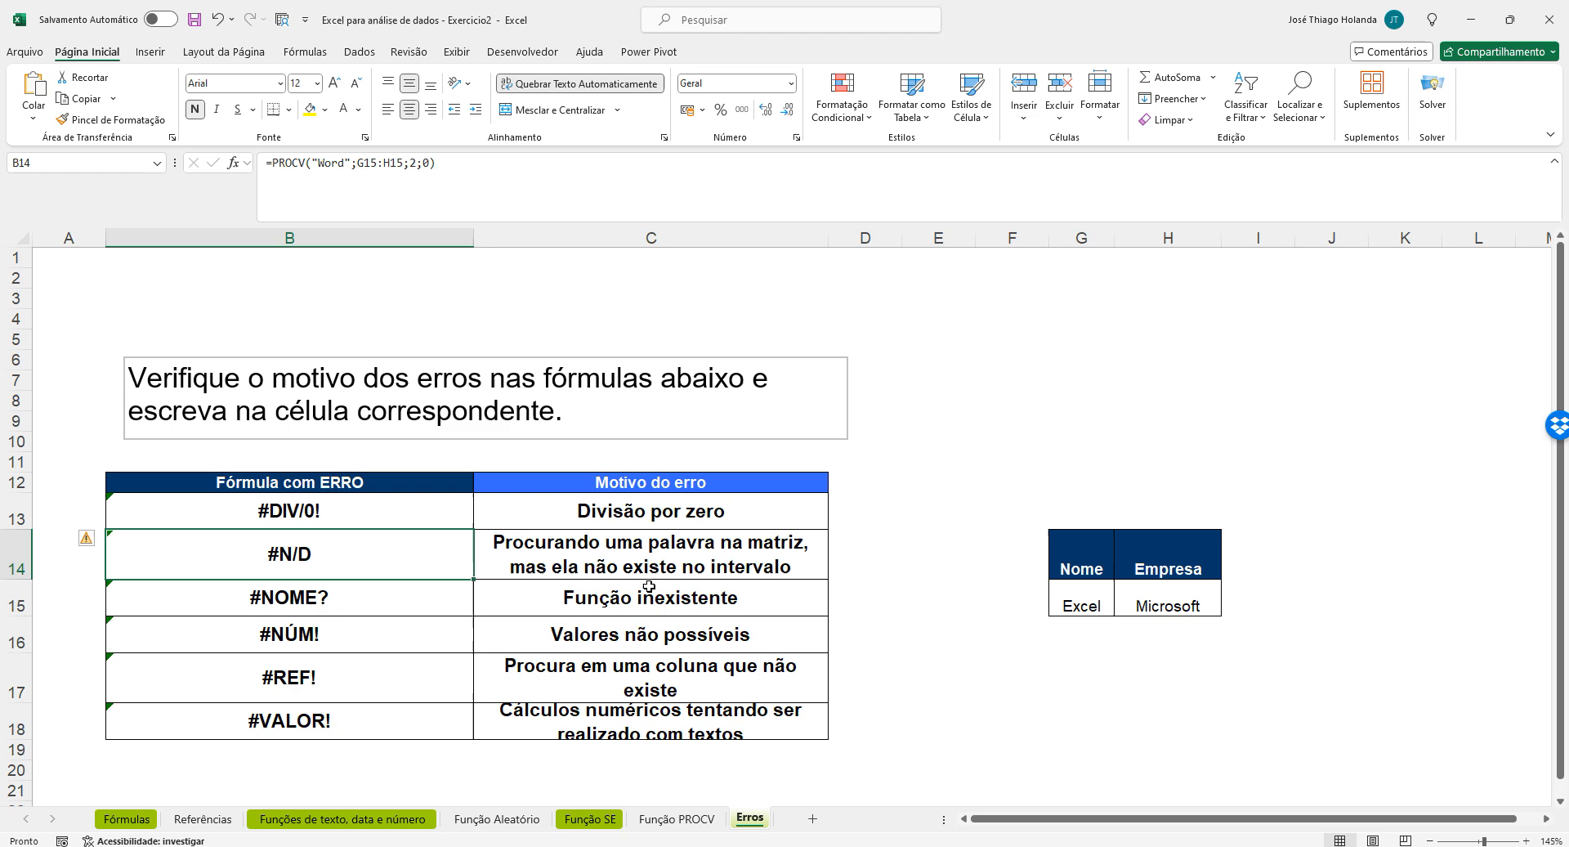
left_click(677, 819)
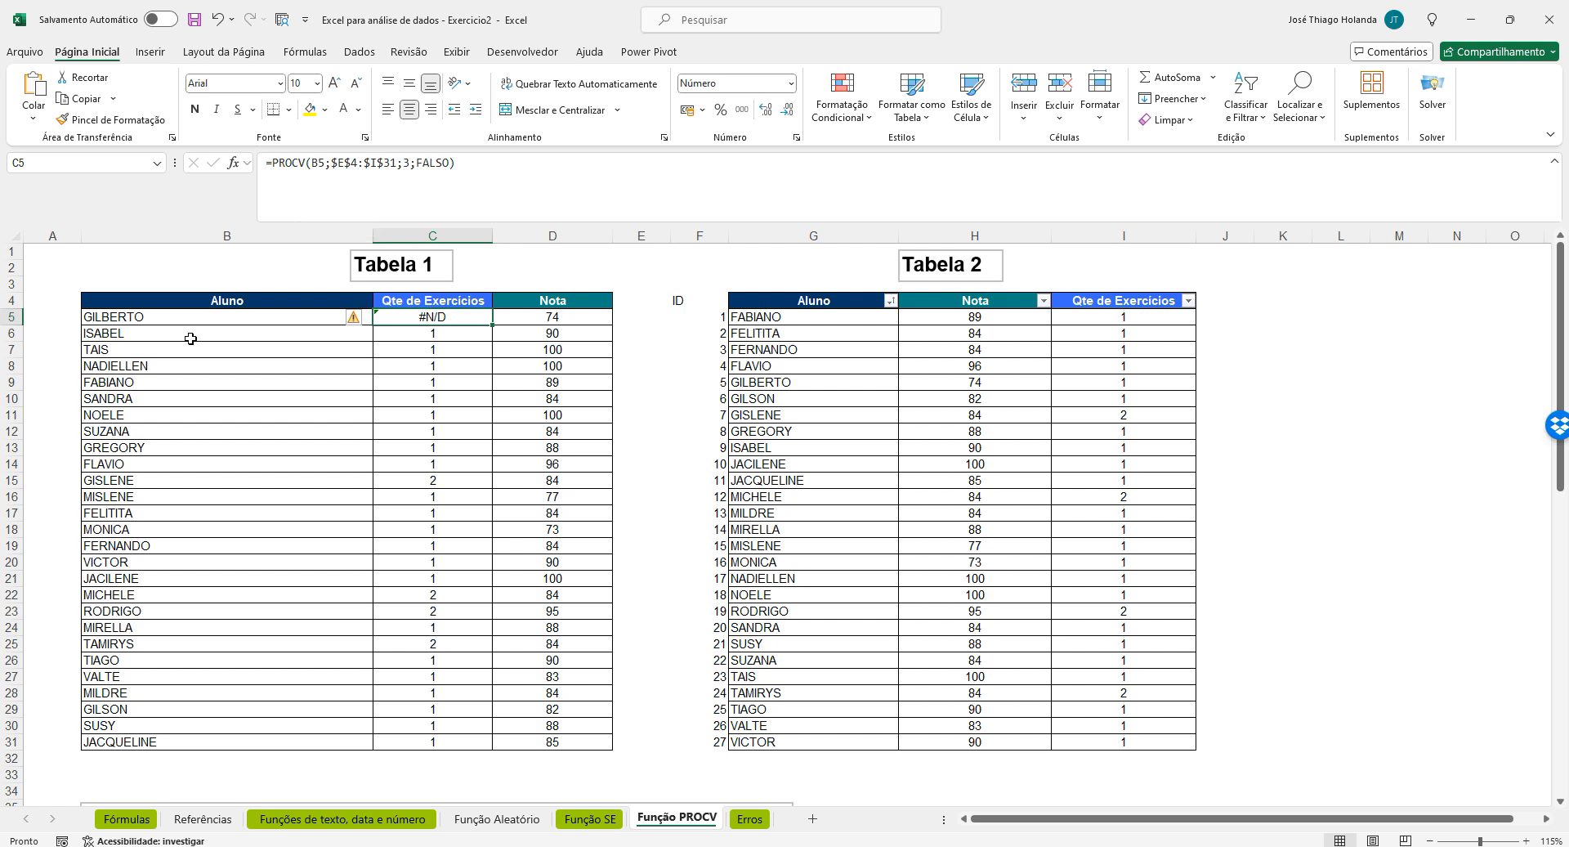
left_click_drag(711, 317, 682, 744)
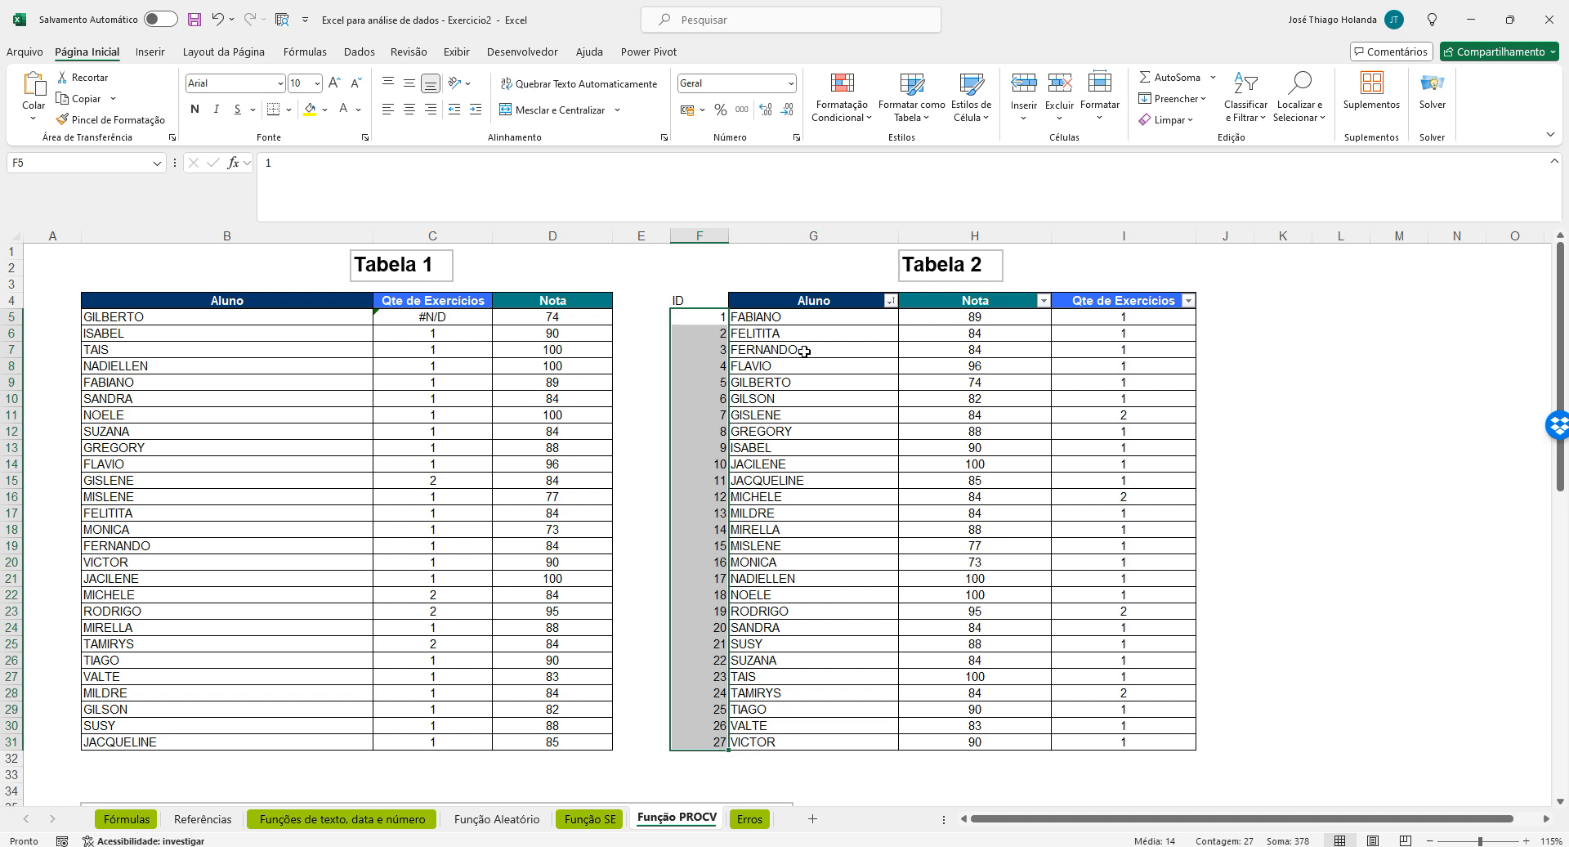
left_click(805, 318)
key("Left")
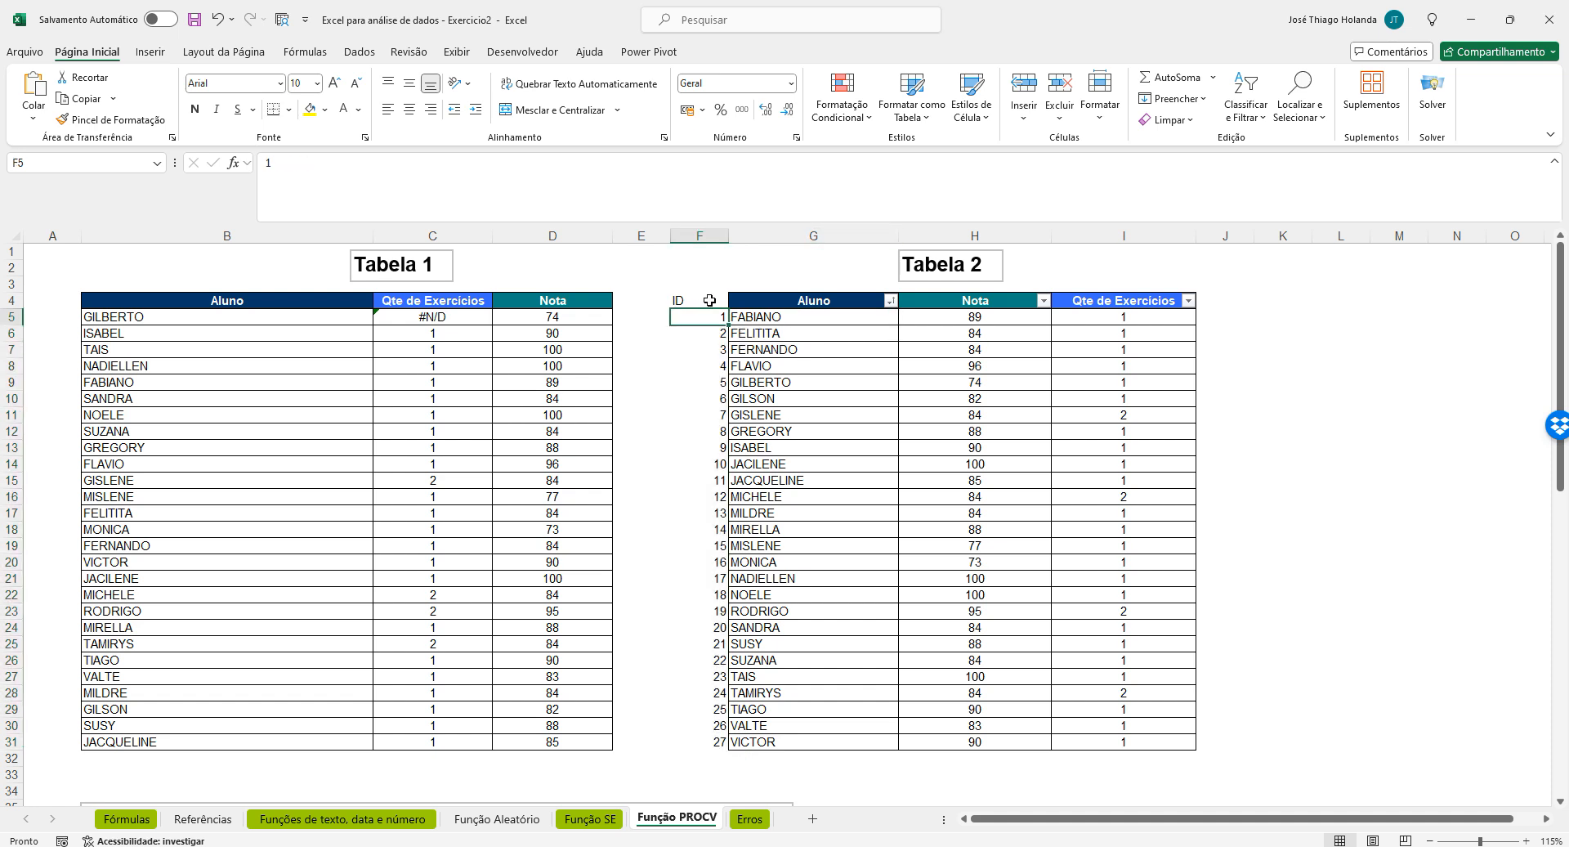
left_click(421, 319)
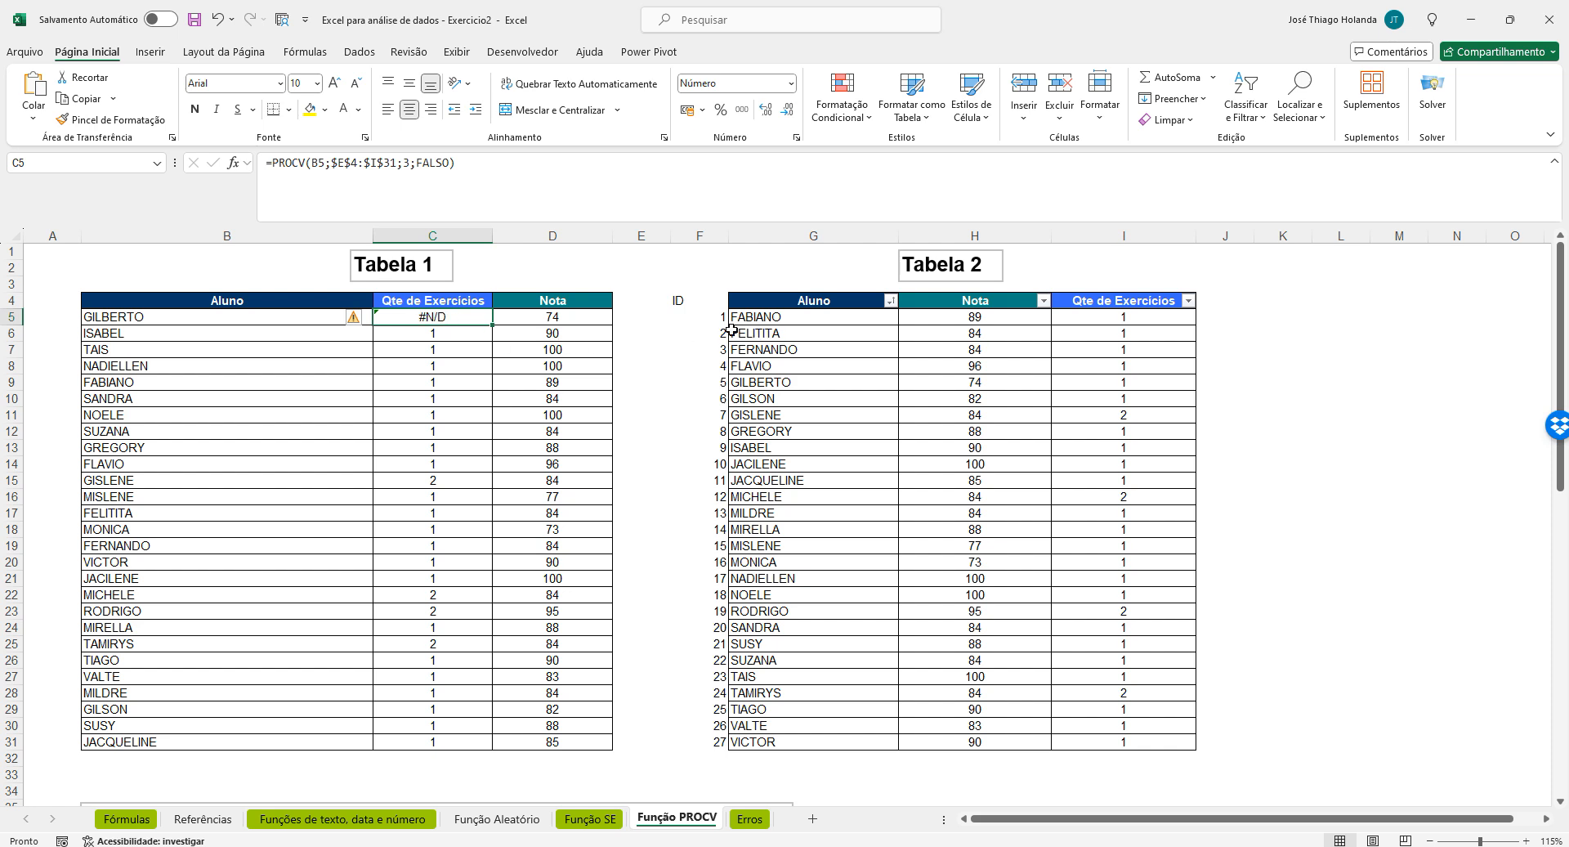
left_click_drag(784, 321, 800, 740)
left_click(1260, 317)
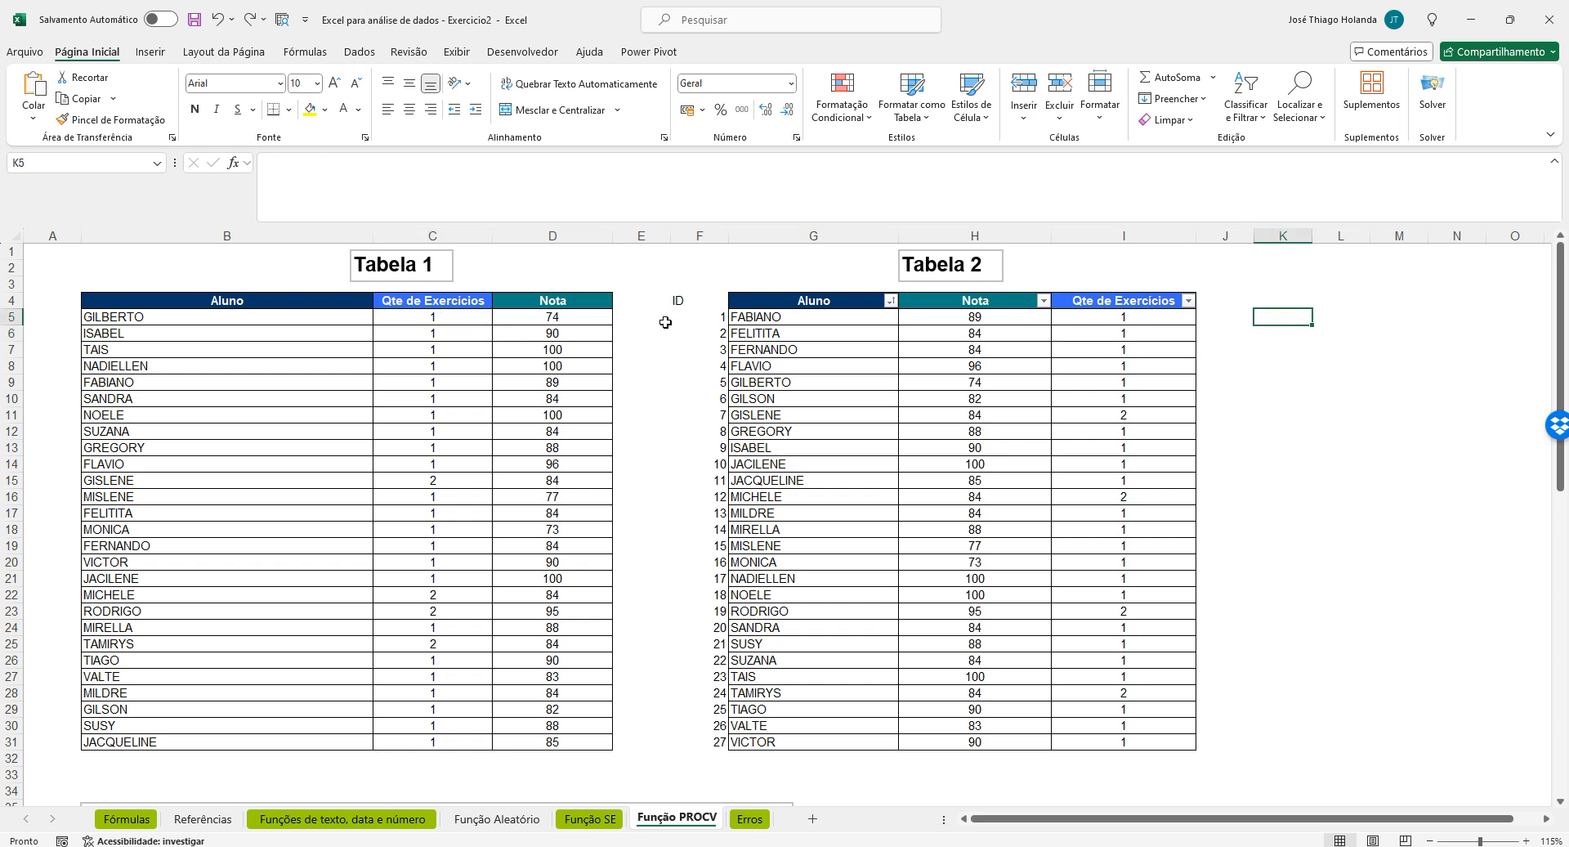
Highlight the ID column beside Tabela 2, cells F4:F31, with yellow fill
left_click_drag(700, 297, 690, 741)
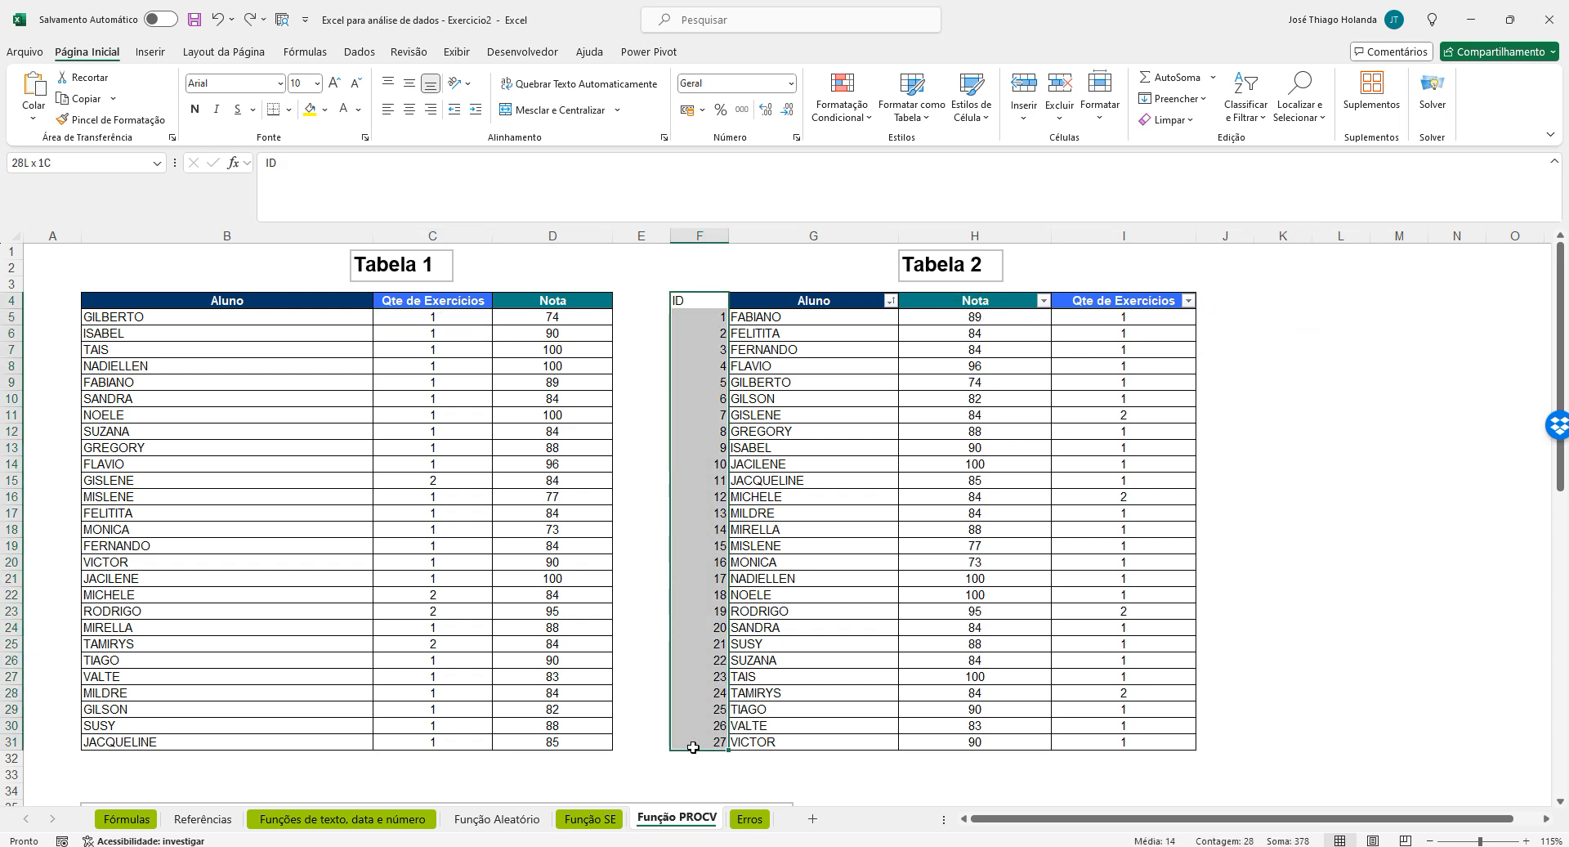
left_click(310, 111)
left_click(1399, 366)
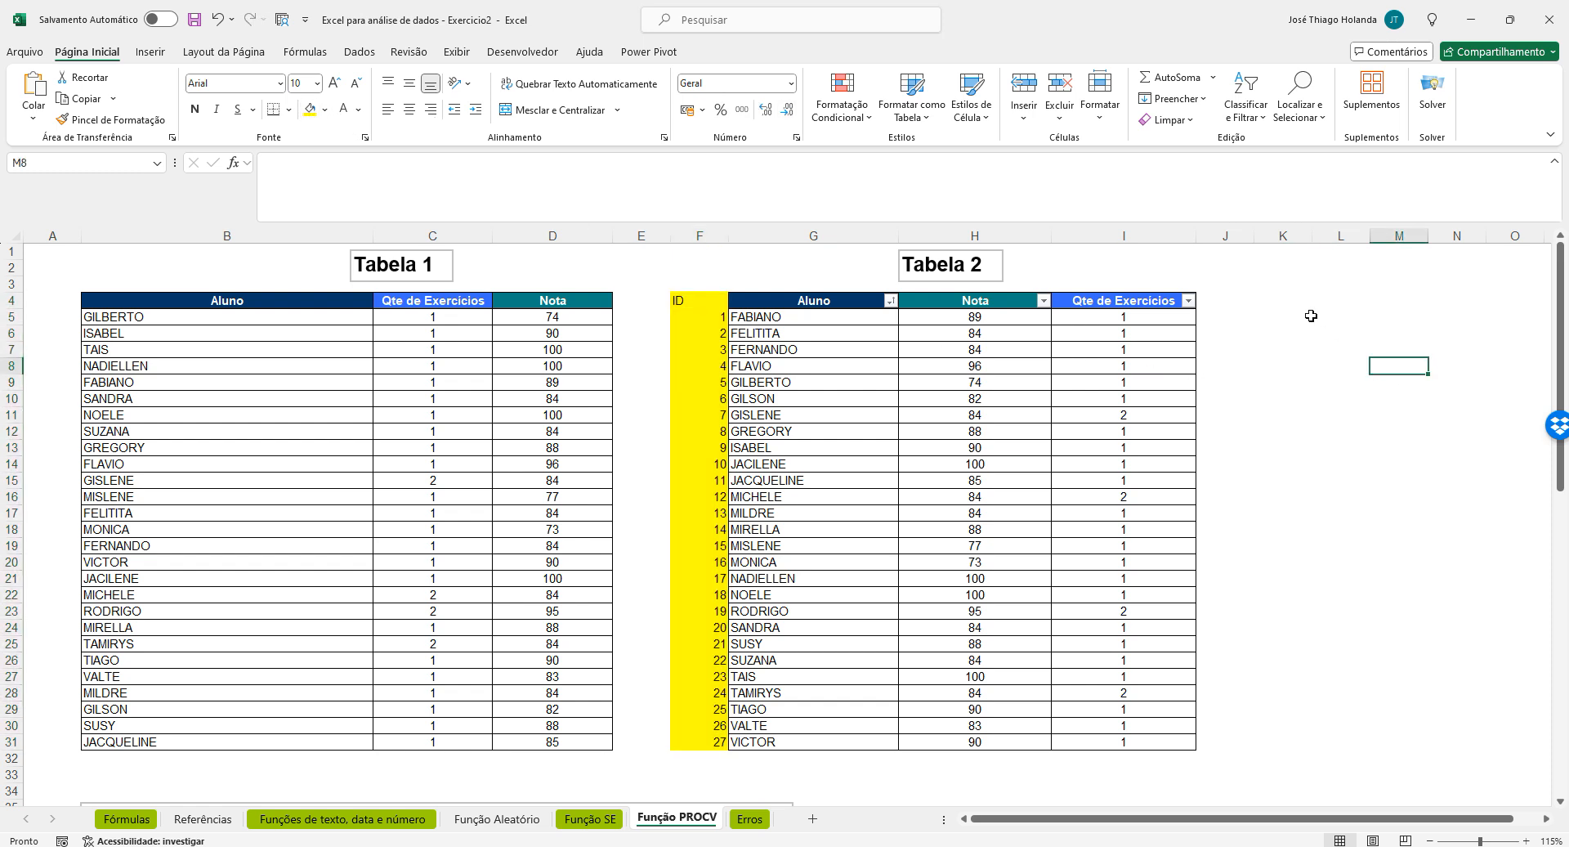
Start a PROCX formula in K4 with the first student of Tabela 1, cell B5, as the lookup value
left_click(1271, 304)
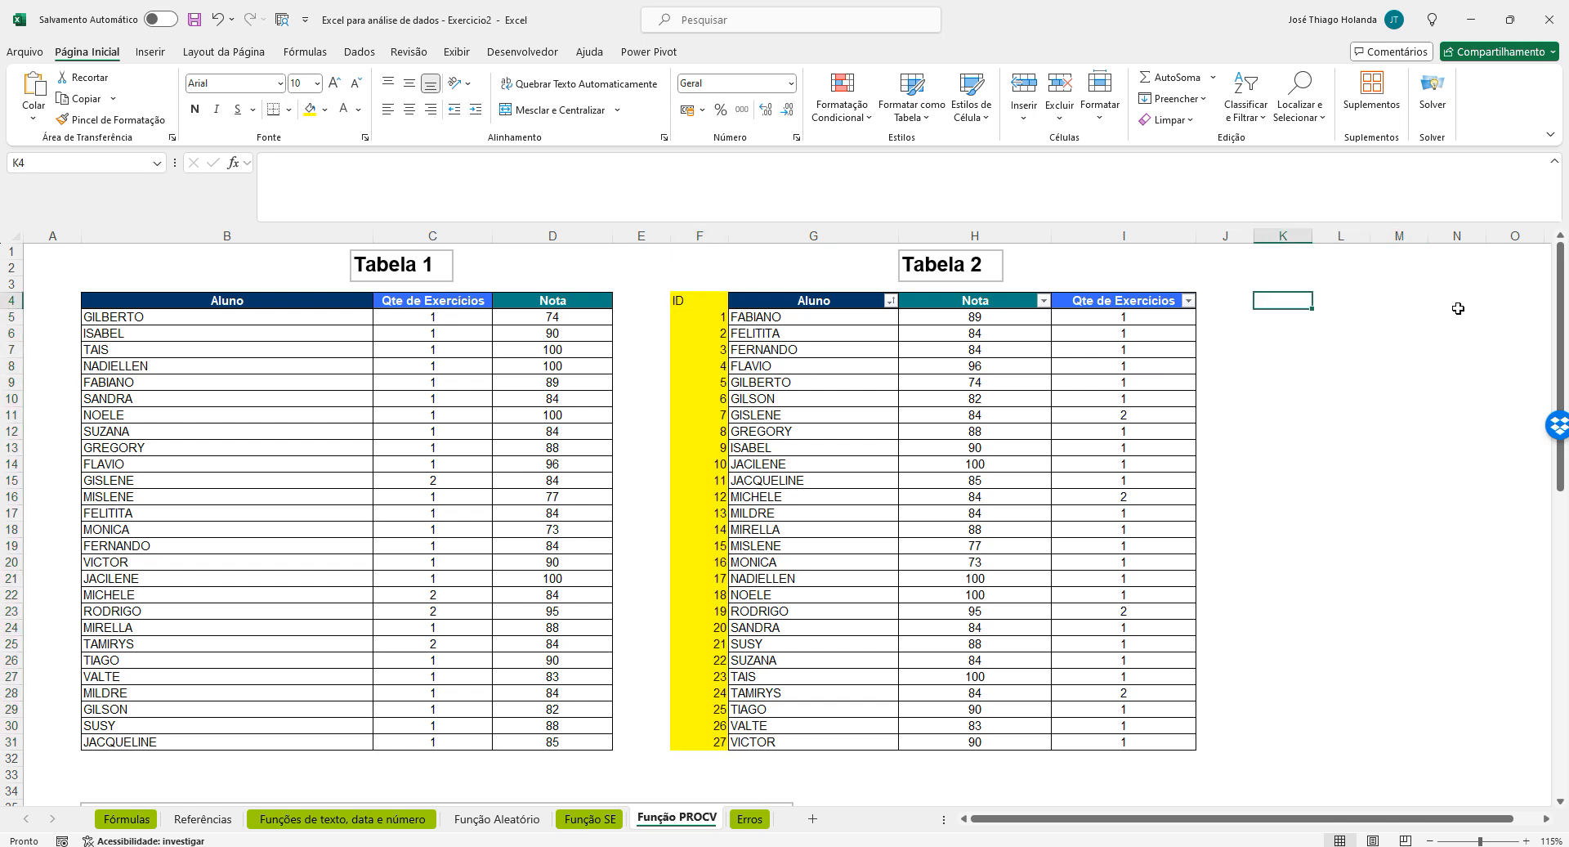
type("procx")
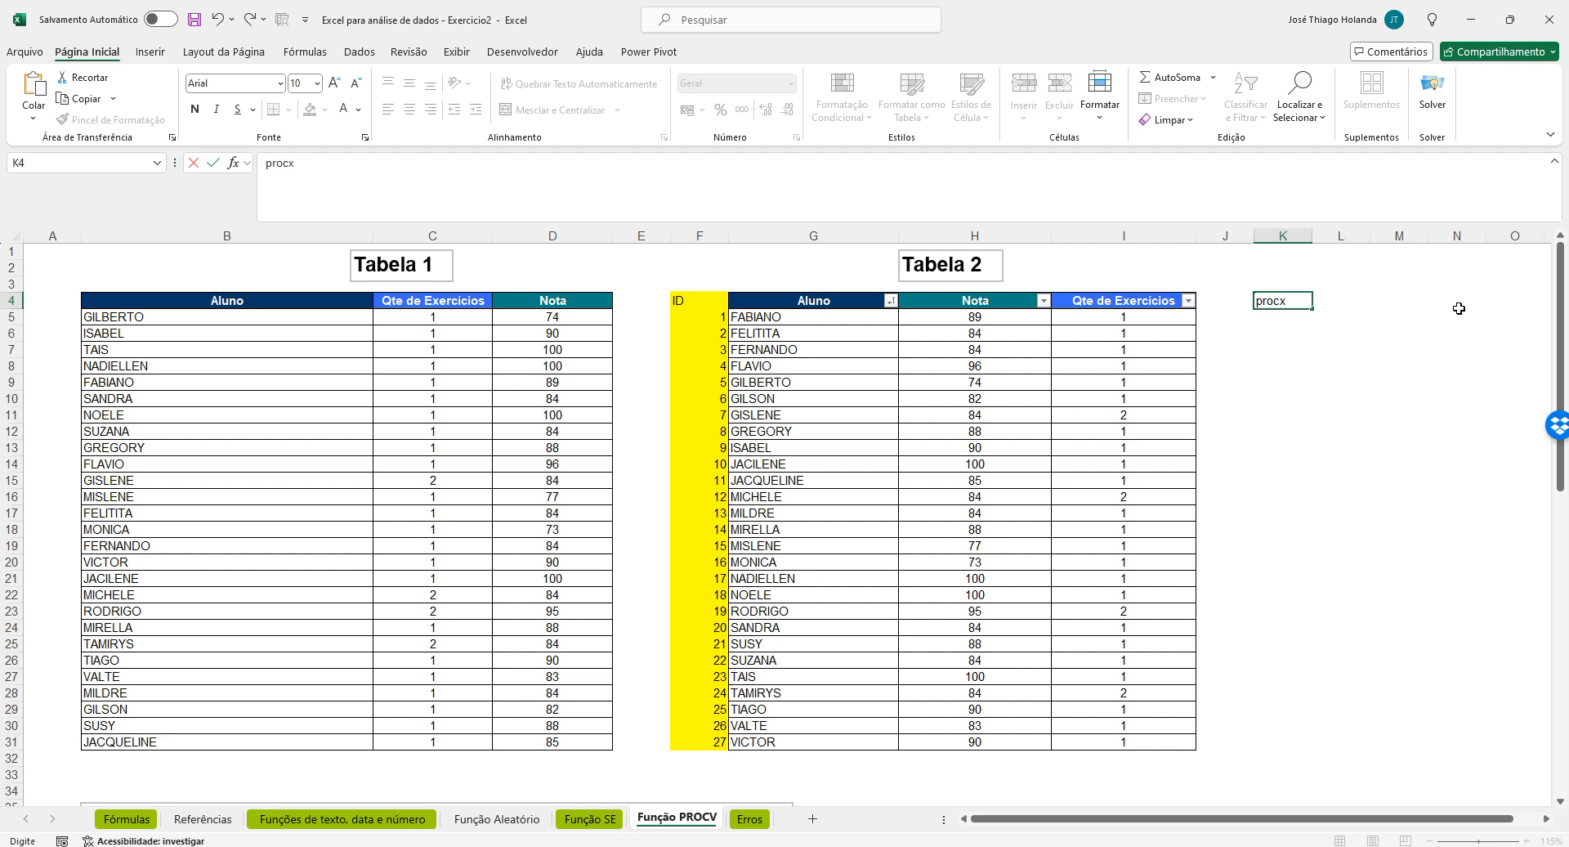
key("Tab")
key("Left")
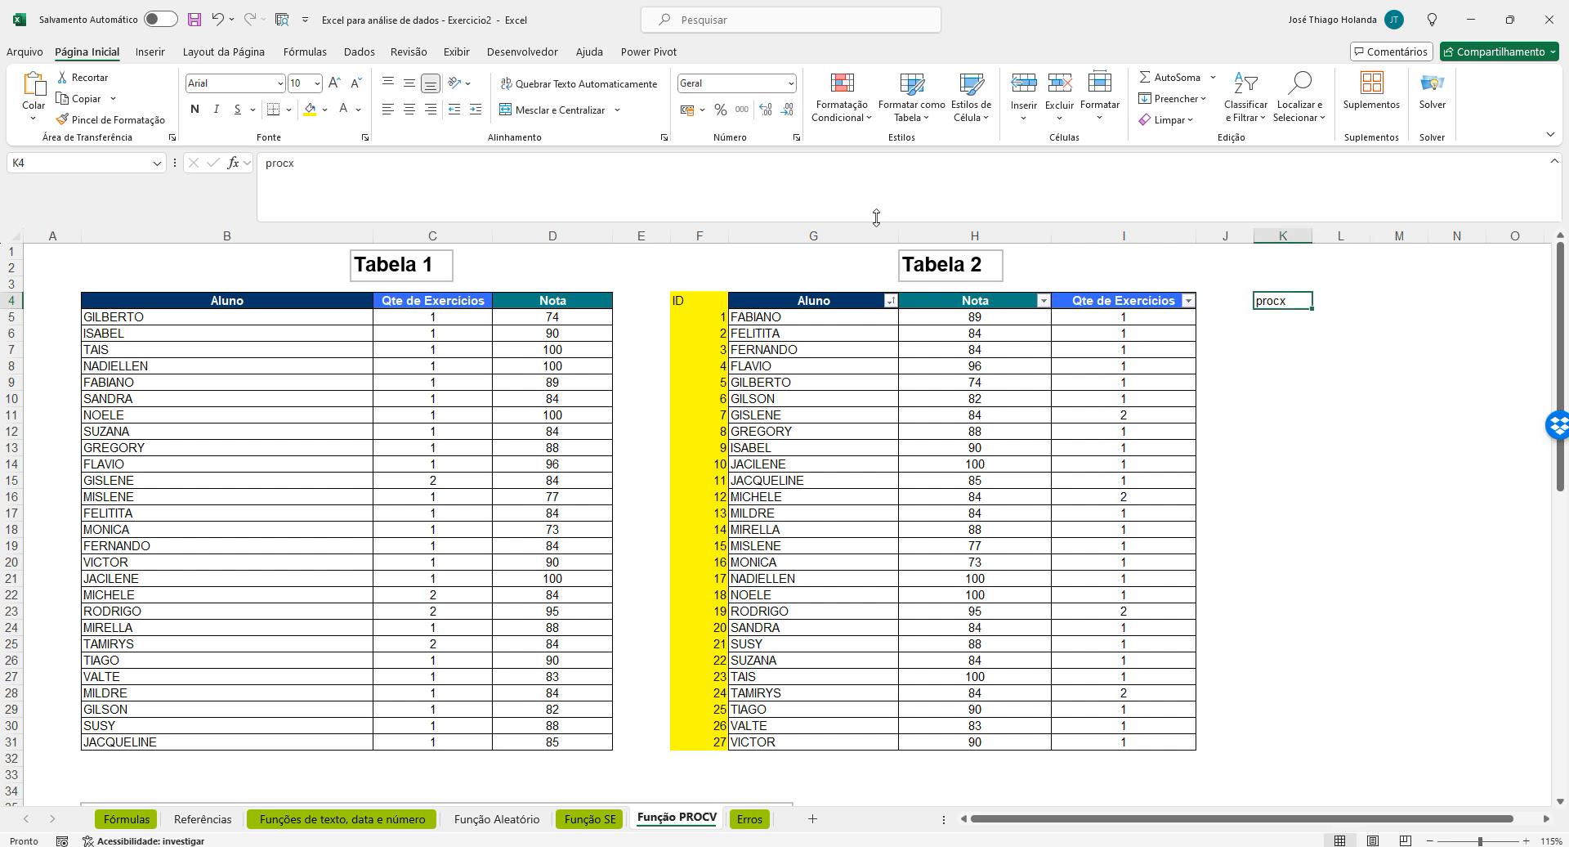
left_click(265, 164)
type("=")
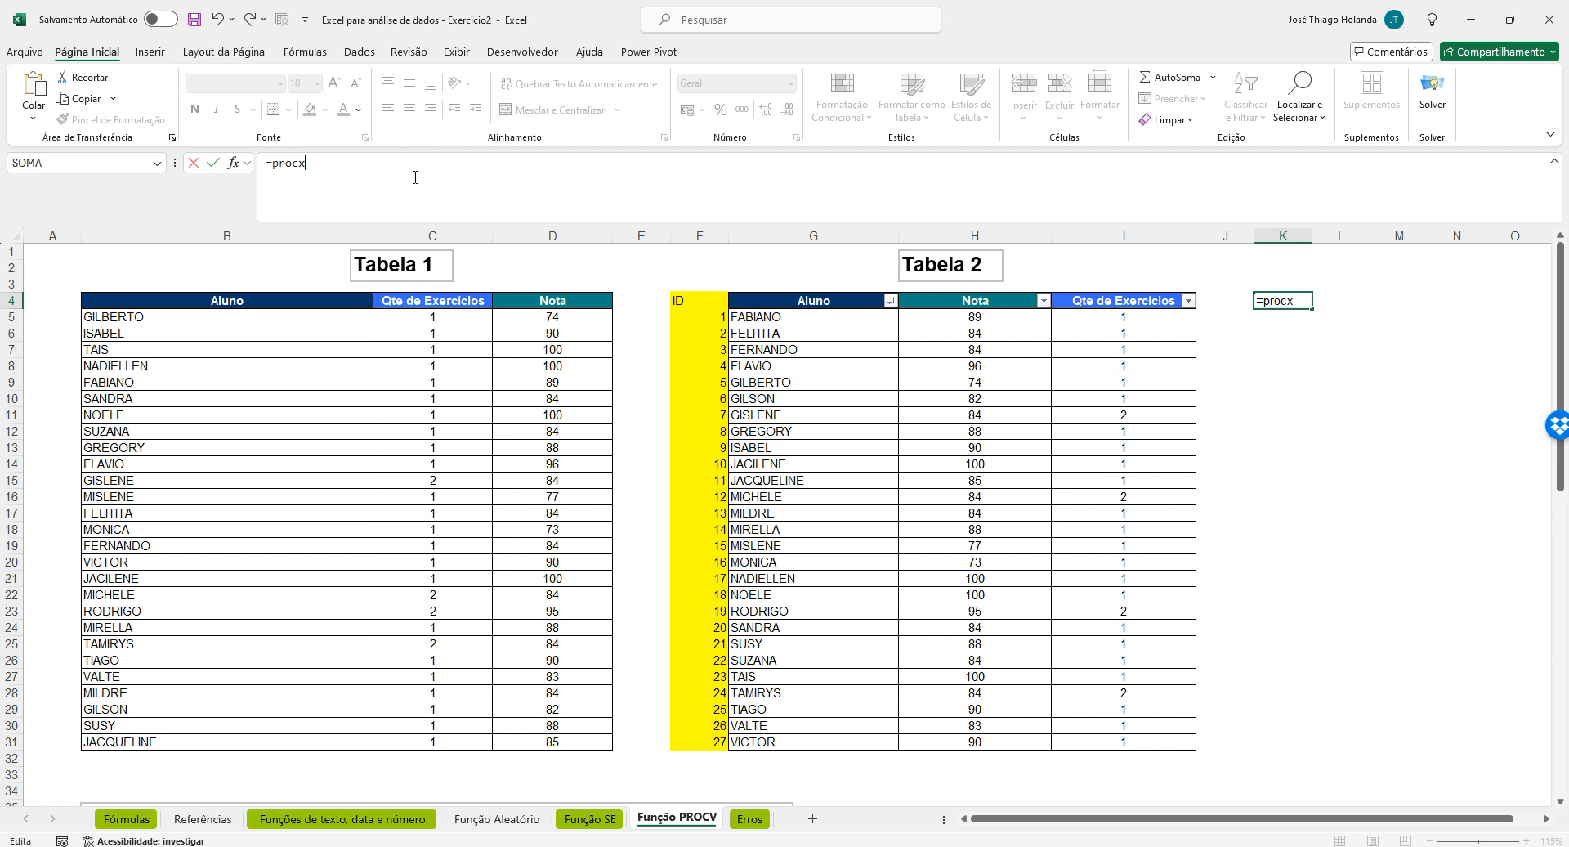
type("(")
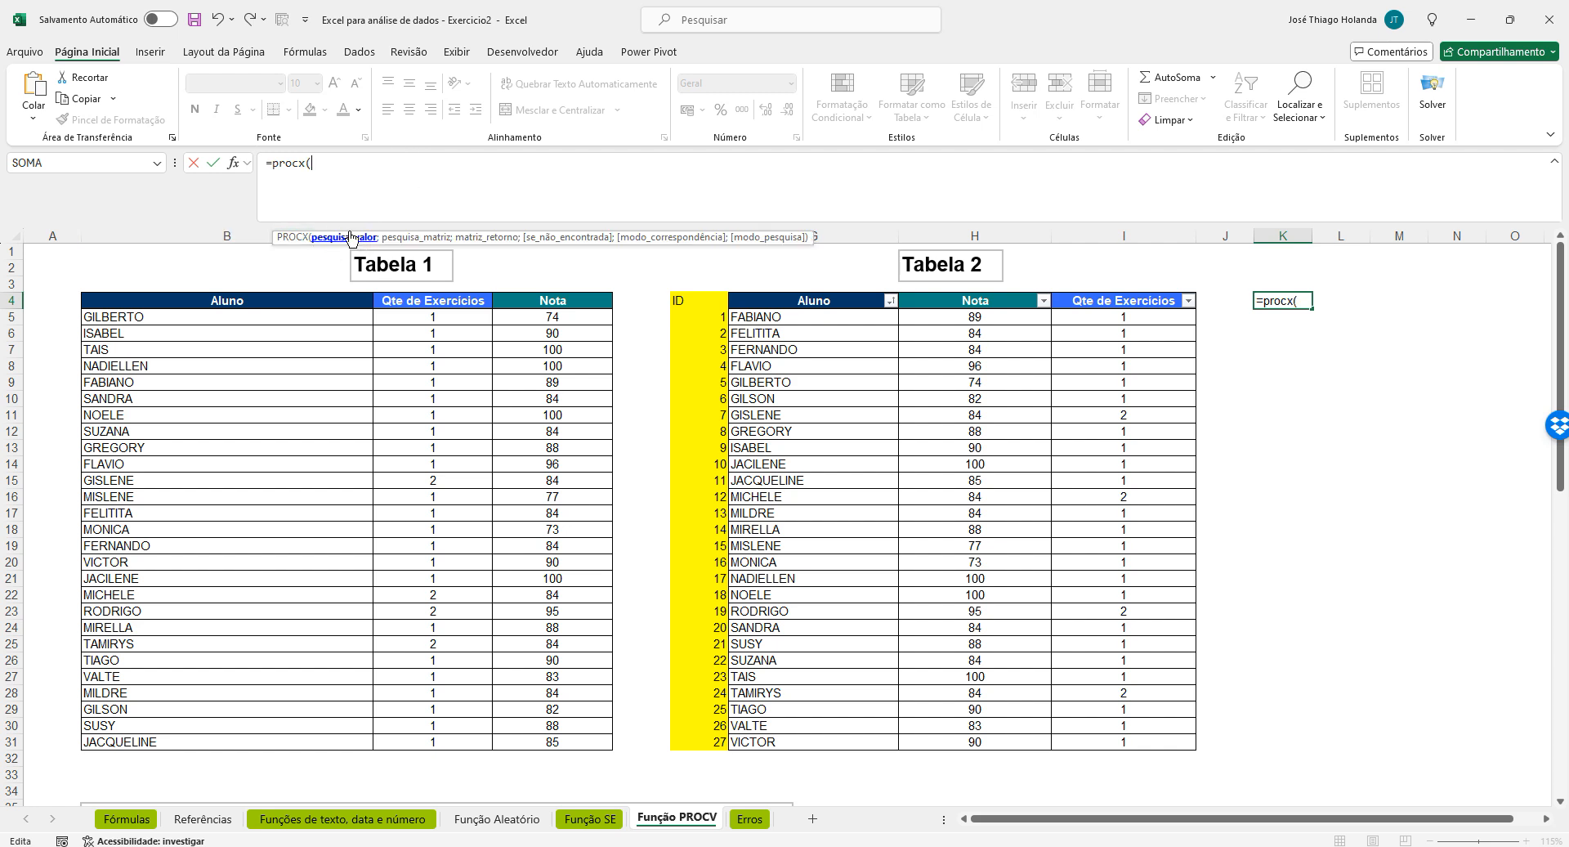
left_click(159, 318)
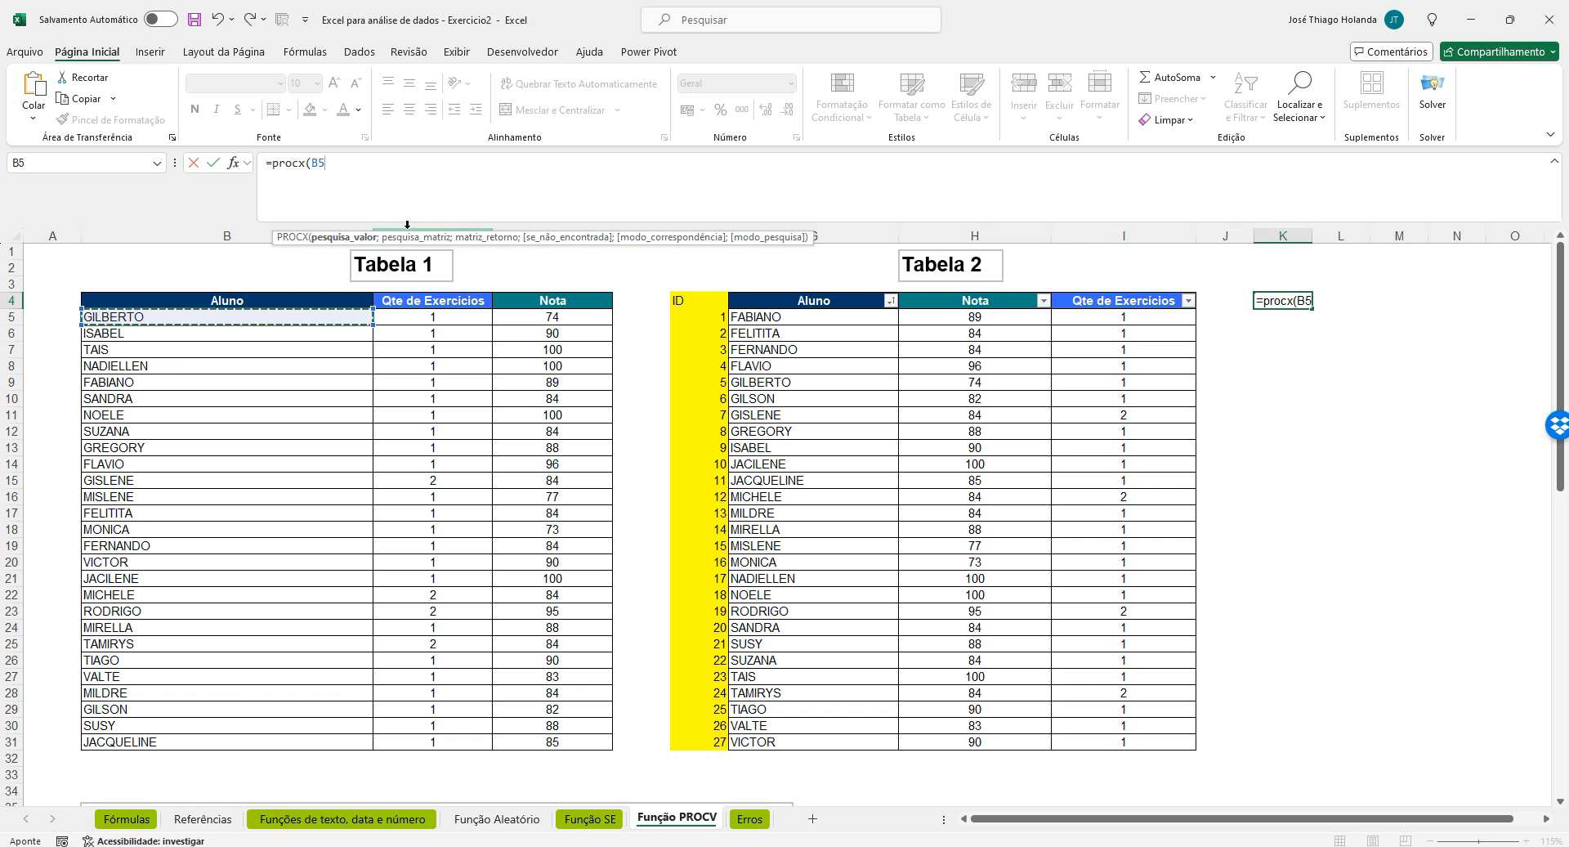
type(";")
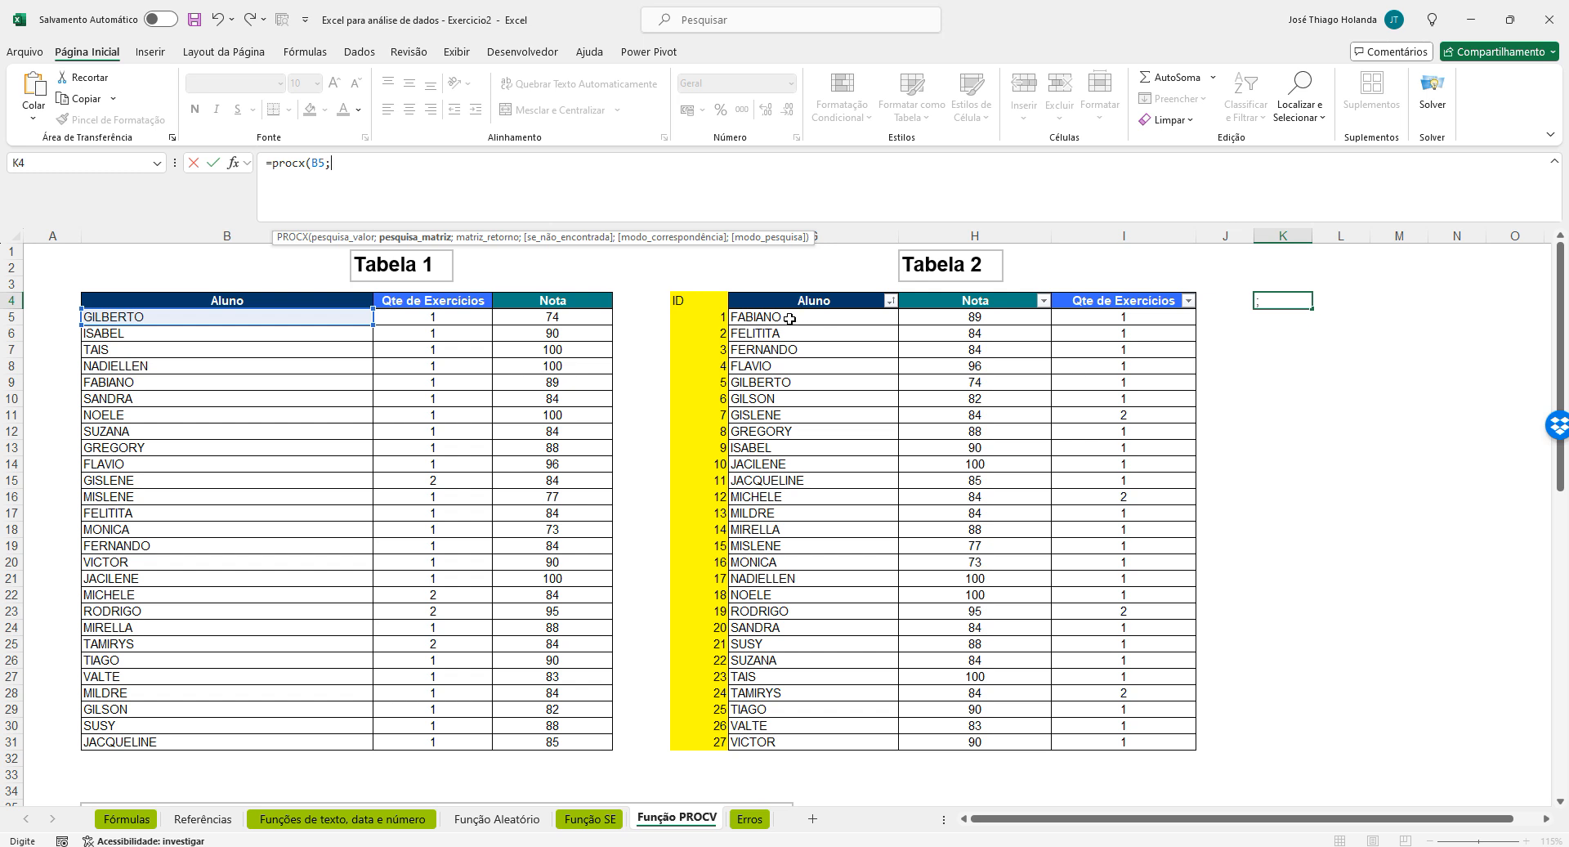
Complete K4's PROCX with lookup array G5:G31 and return array H5:H31, and go back to the Erros sheet
left_click_drag(790, 318, 806, 743)
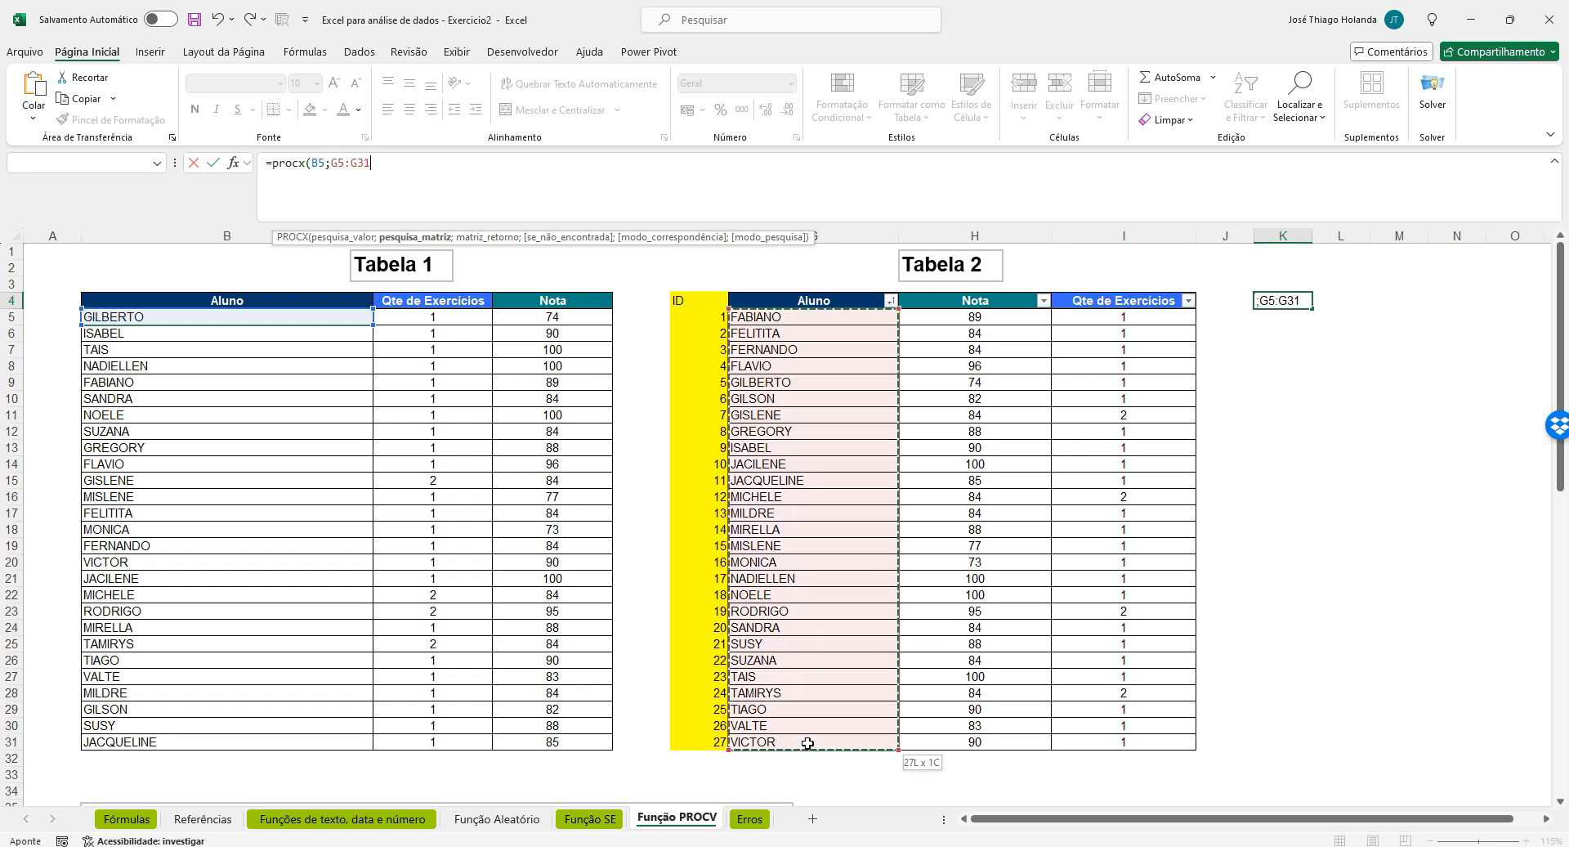
type(";")
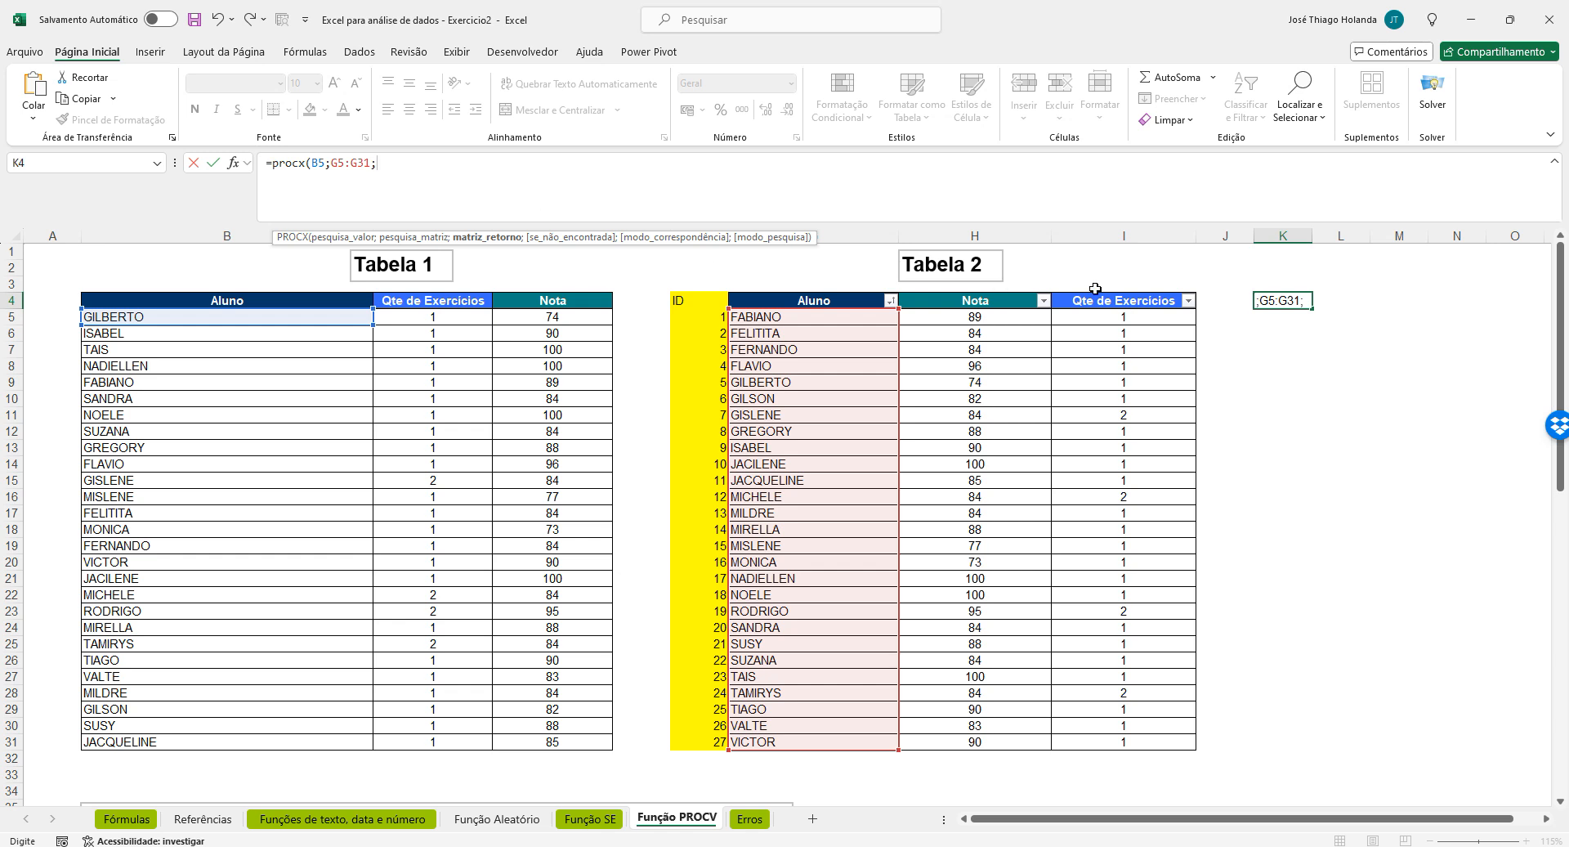
left_click_drag(1123, 317, 1132, 739)
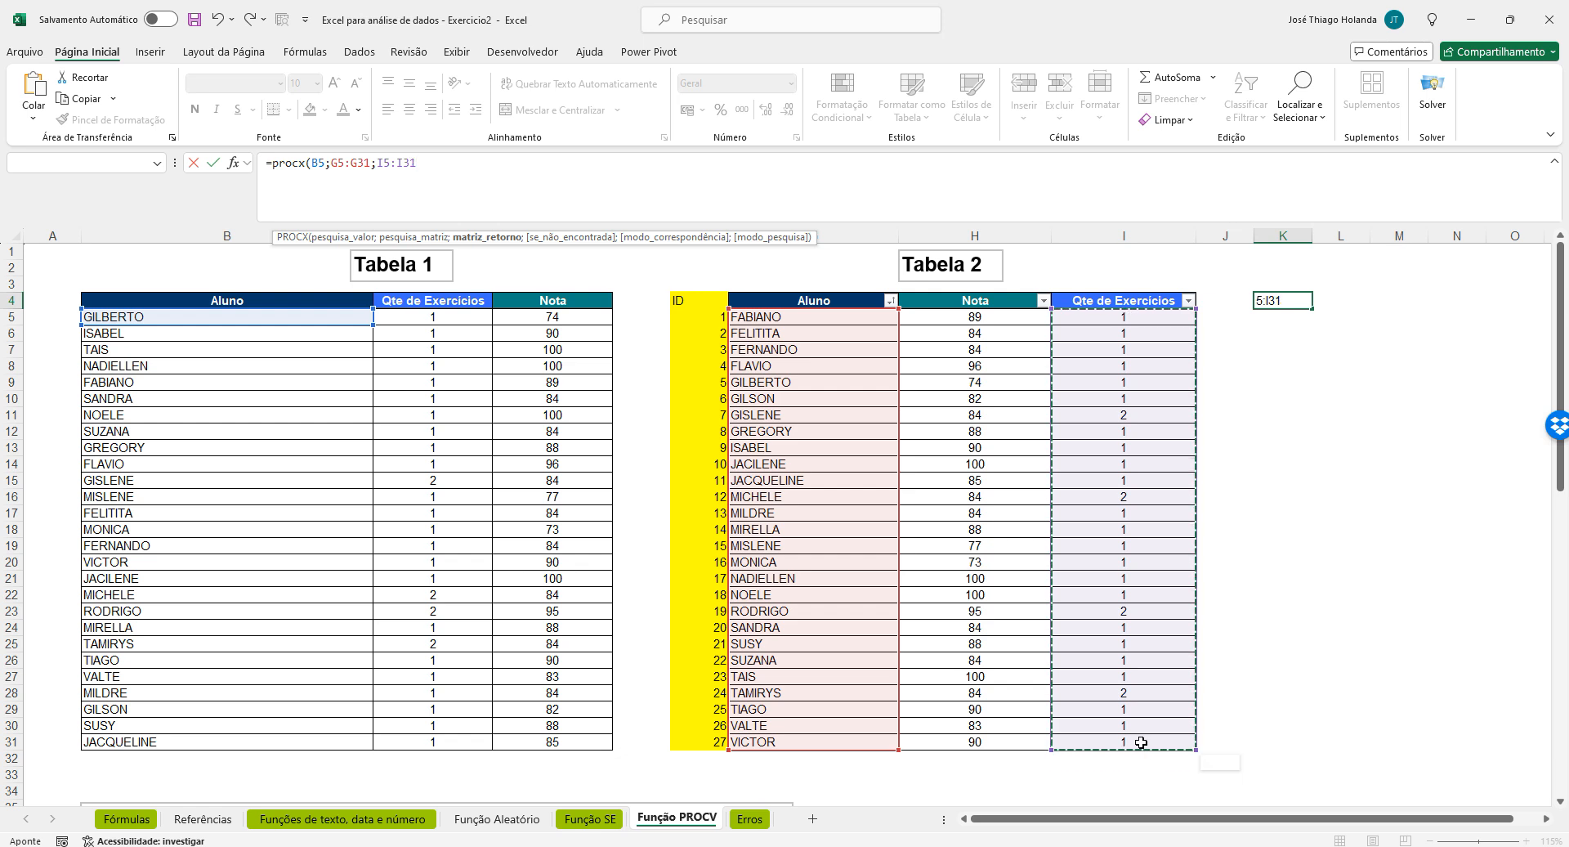
left_click_drag(976, 314, 969, 742)
type(")")
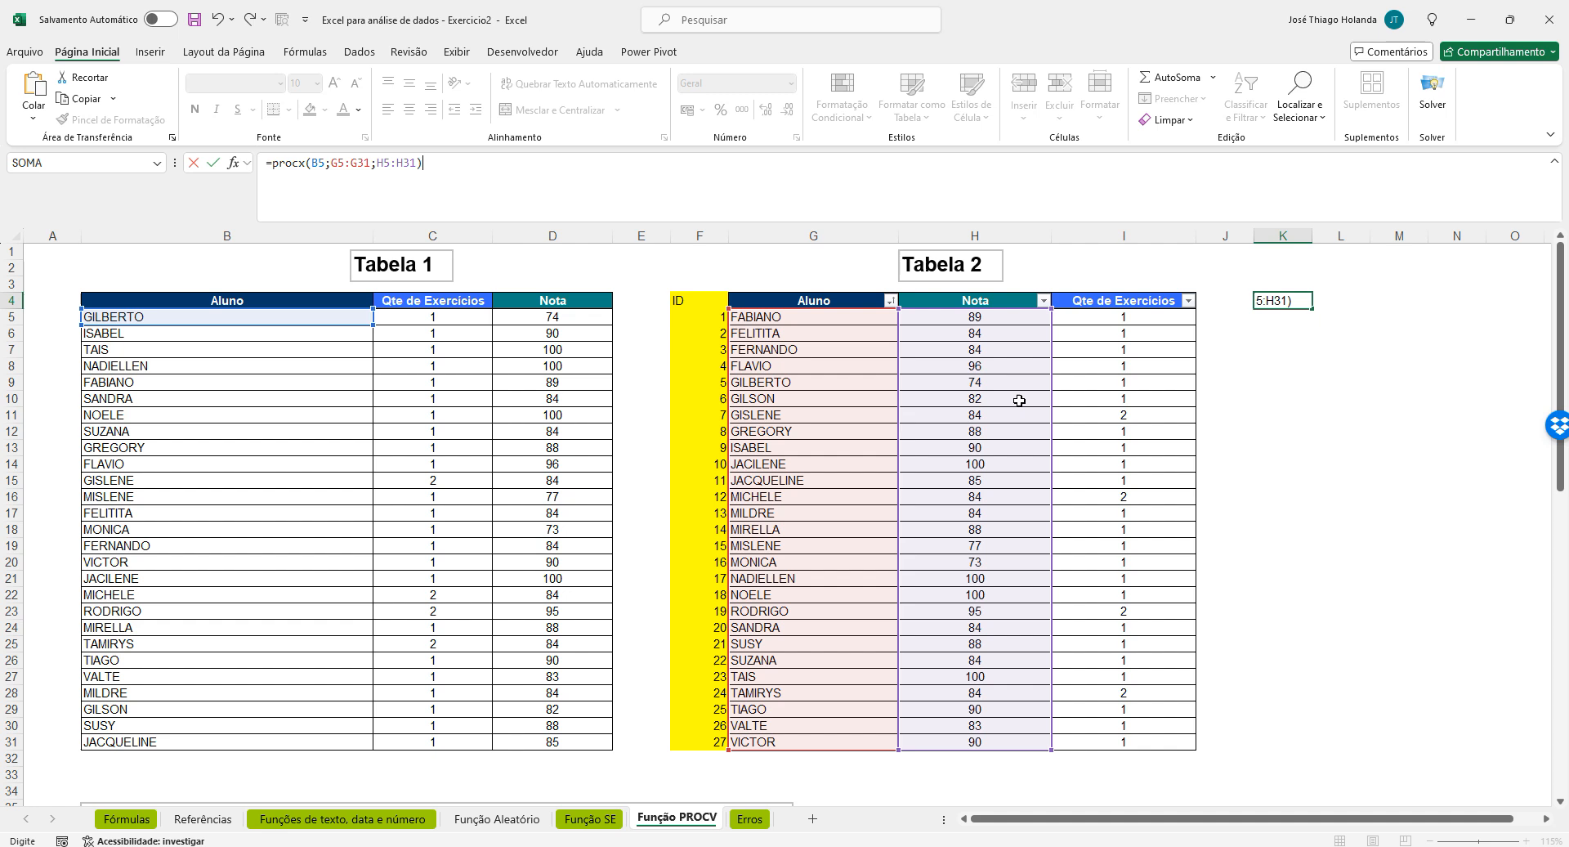
key("ctrl+Return")
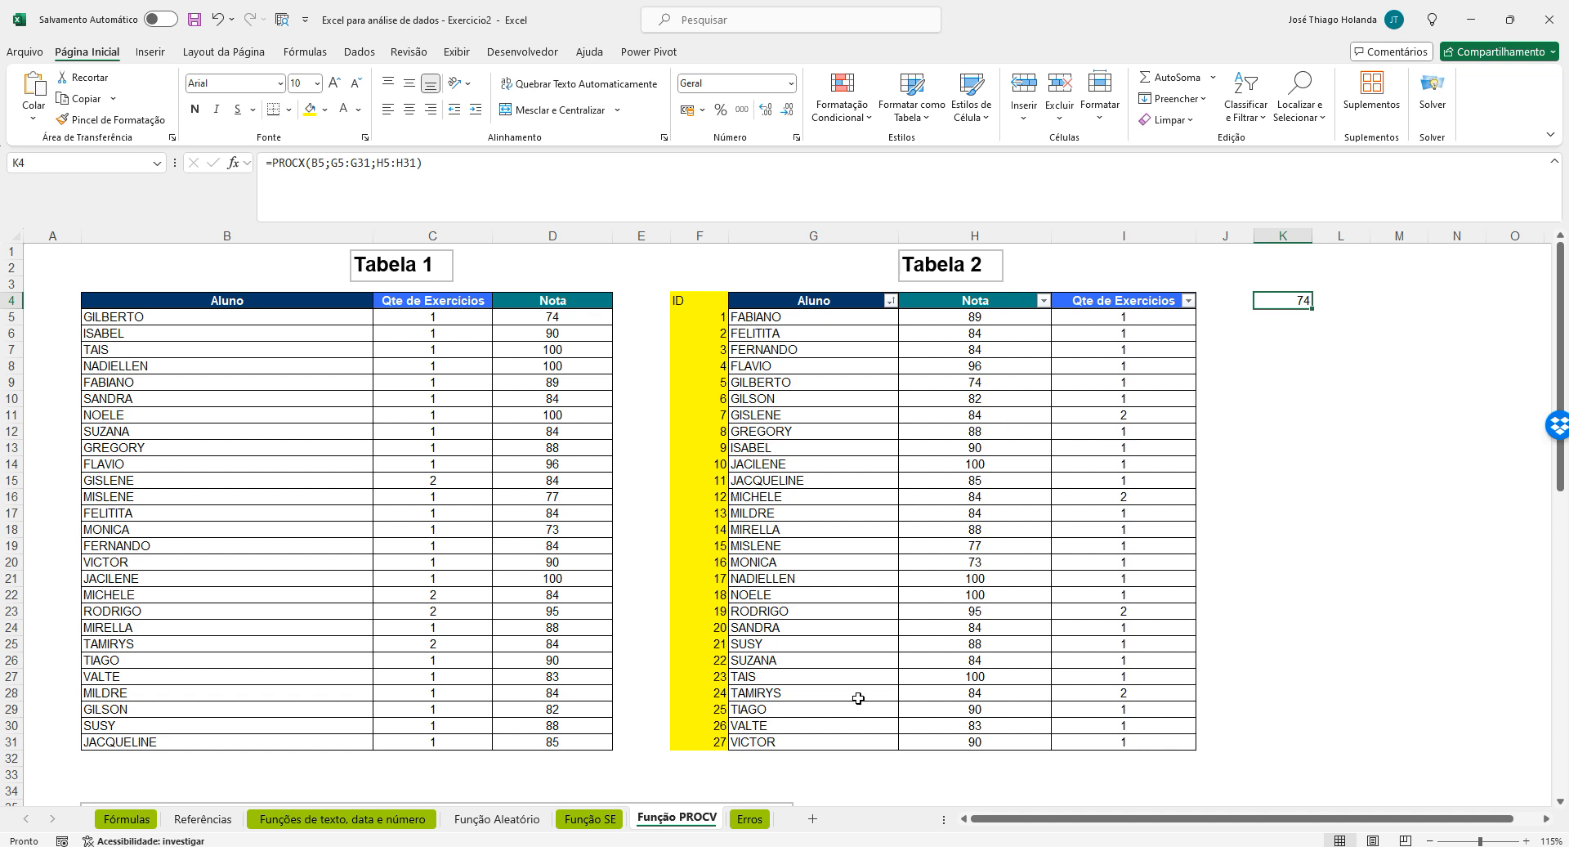
left_click(750, 819)
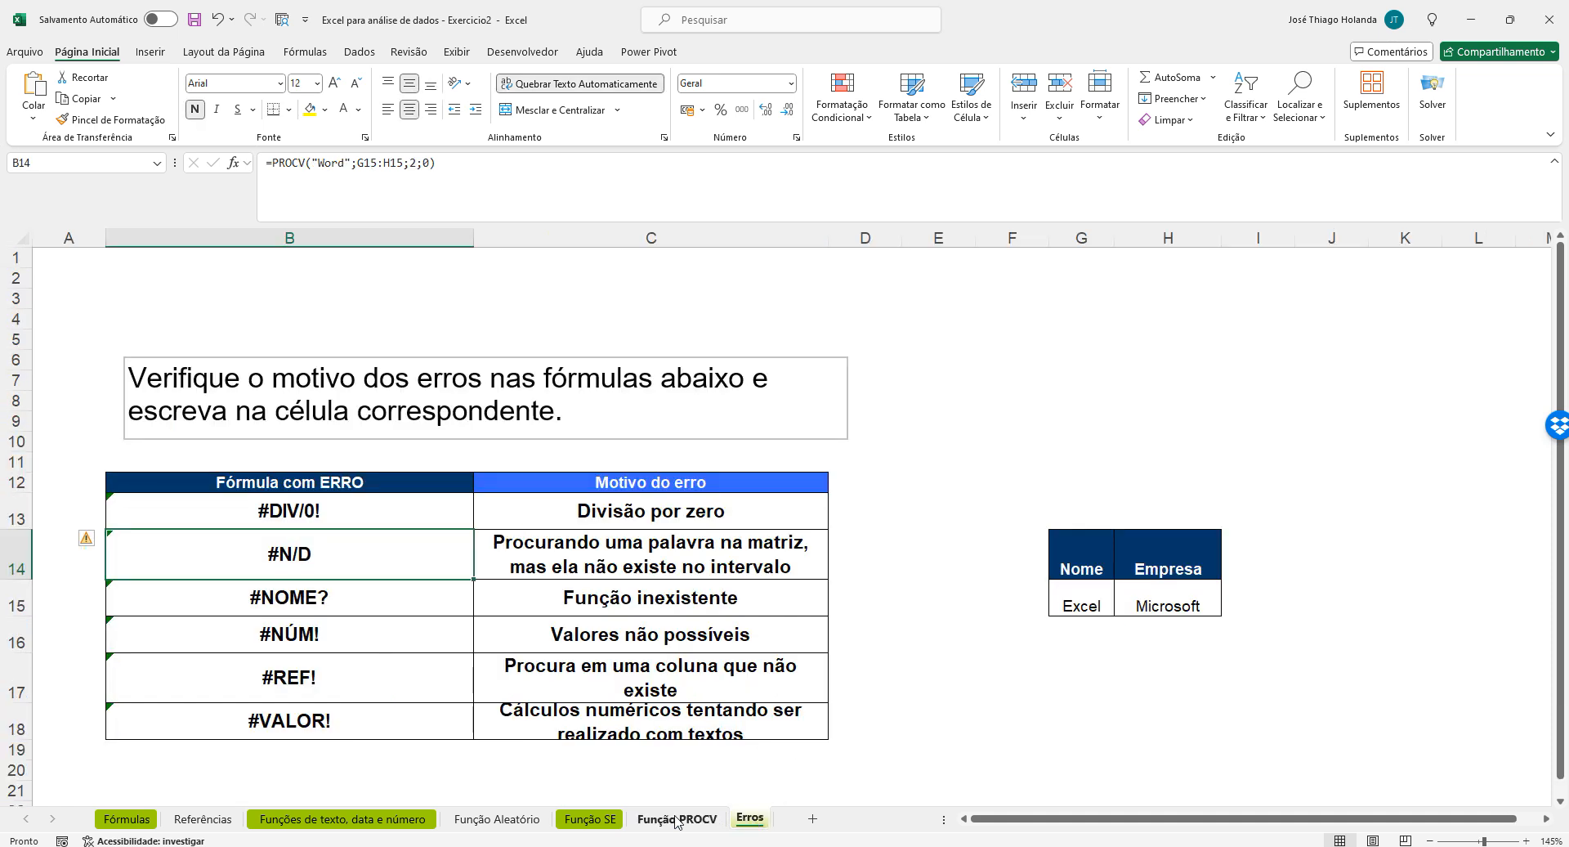